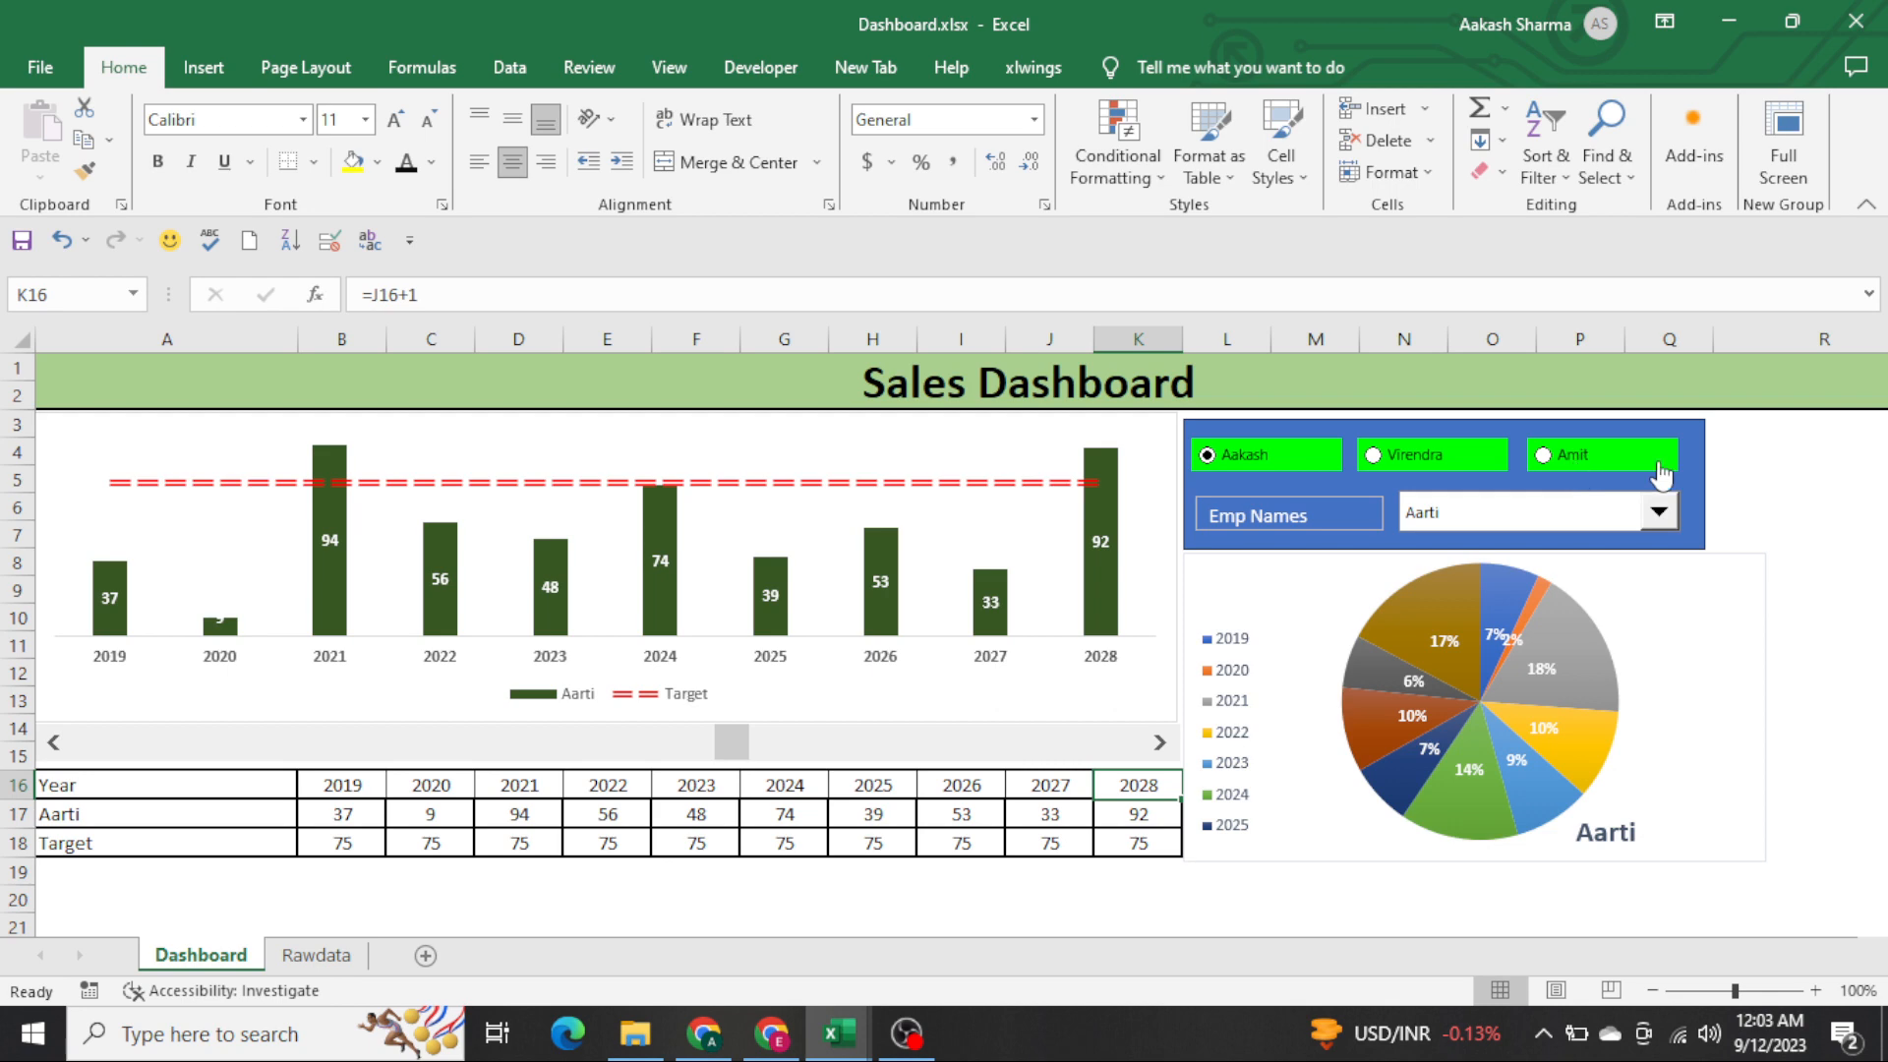
# Browse the employee list in the Emp Names dropdown for the first team and close it without choosing another employee
pyautogui.moveTo(1753, 431); pyautogui.dragTo(1774, 531)
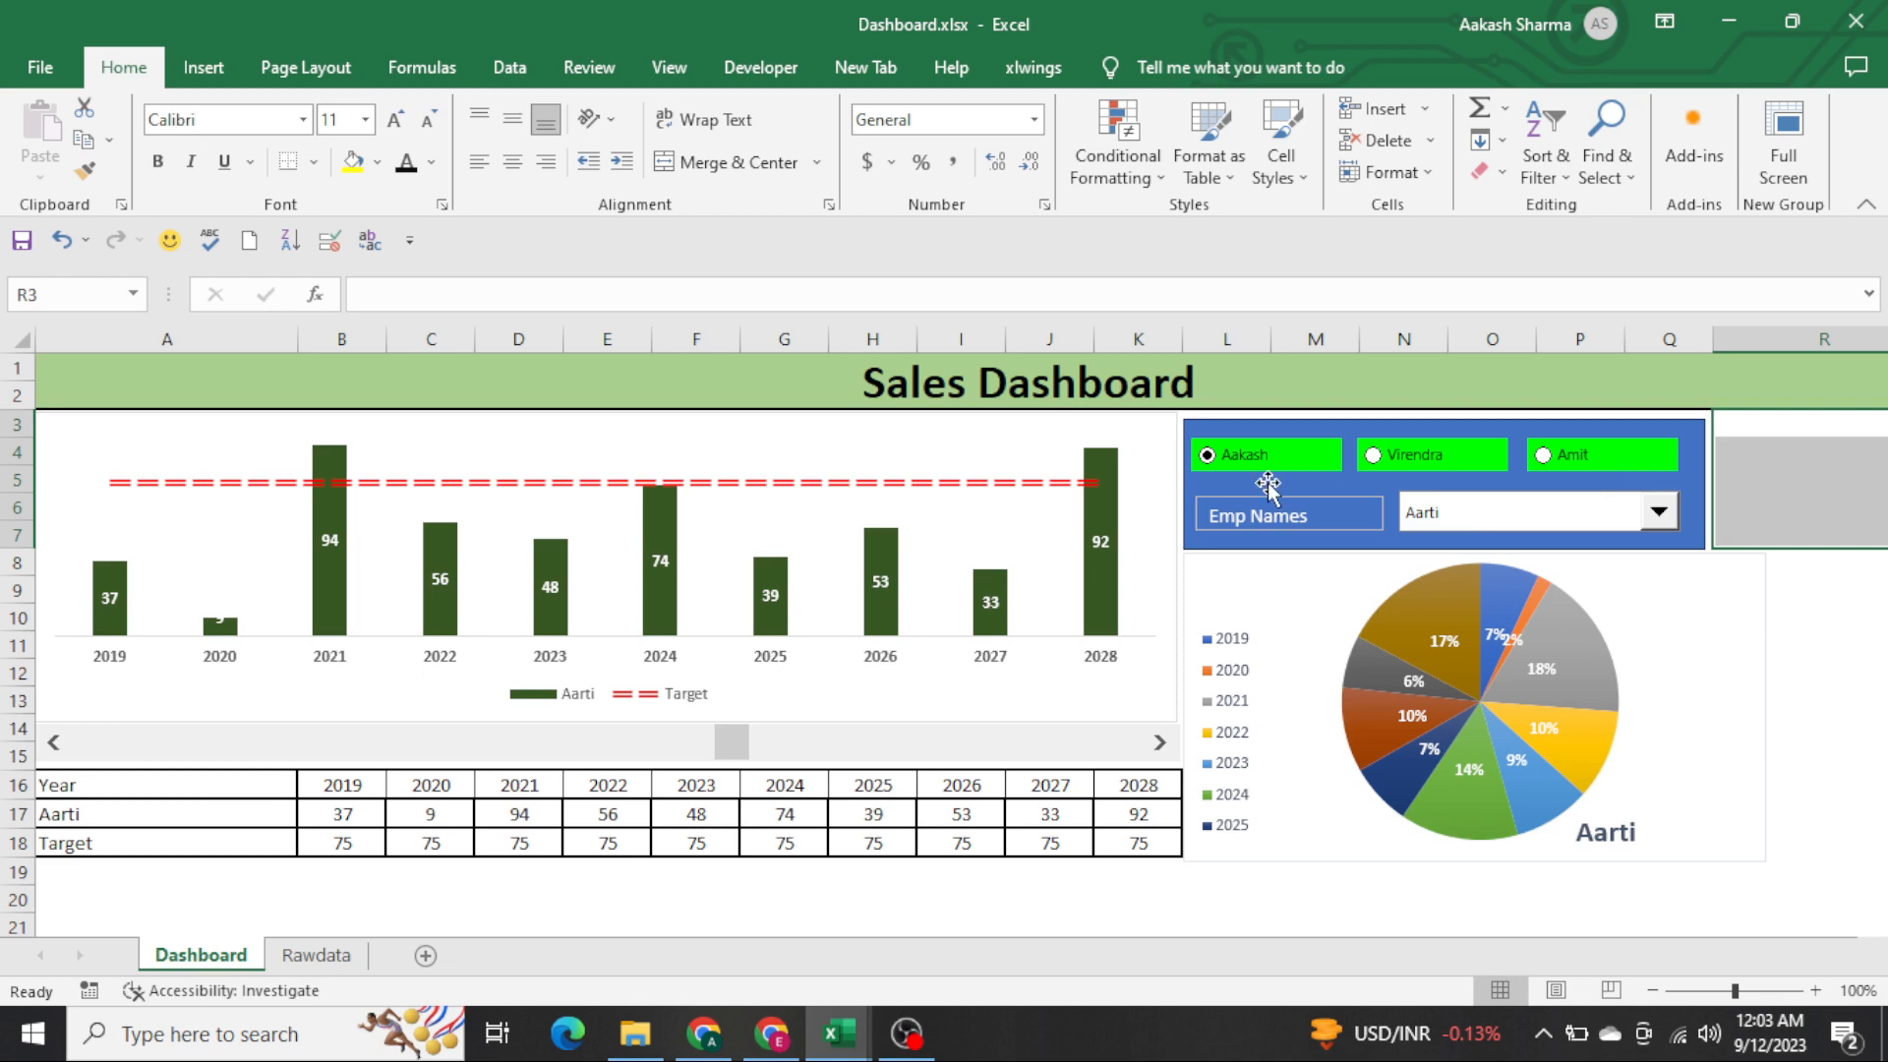
pyautogui.click(1452, 523)
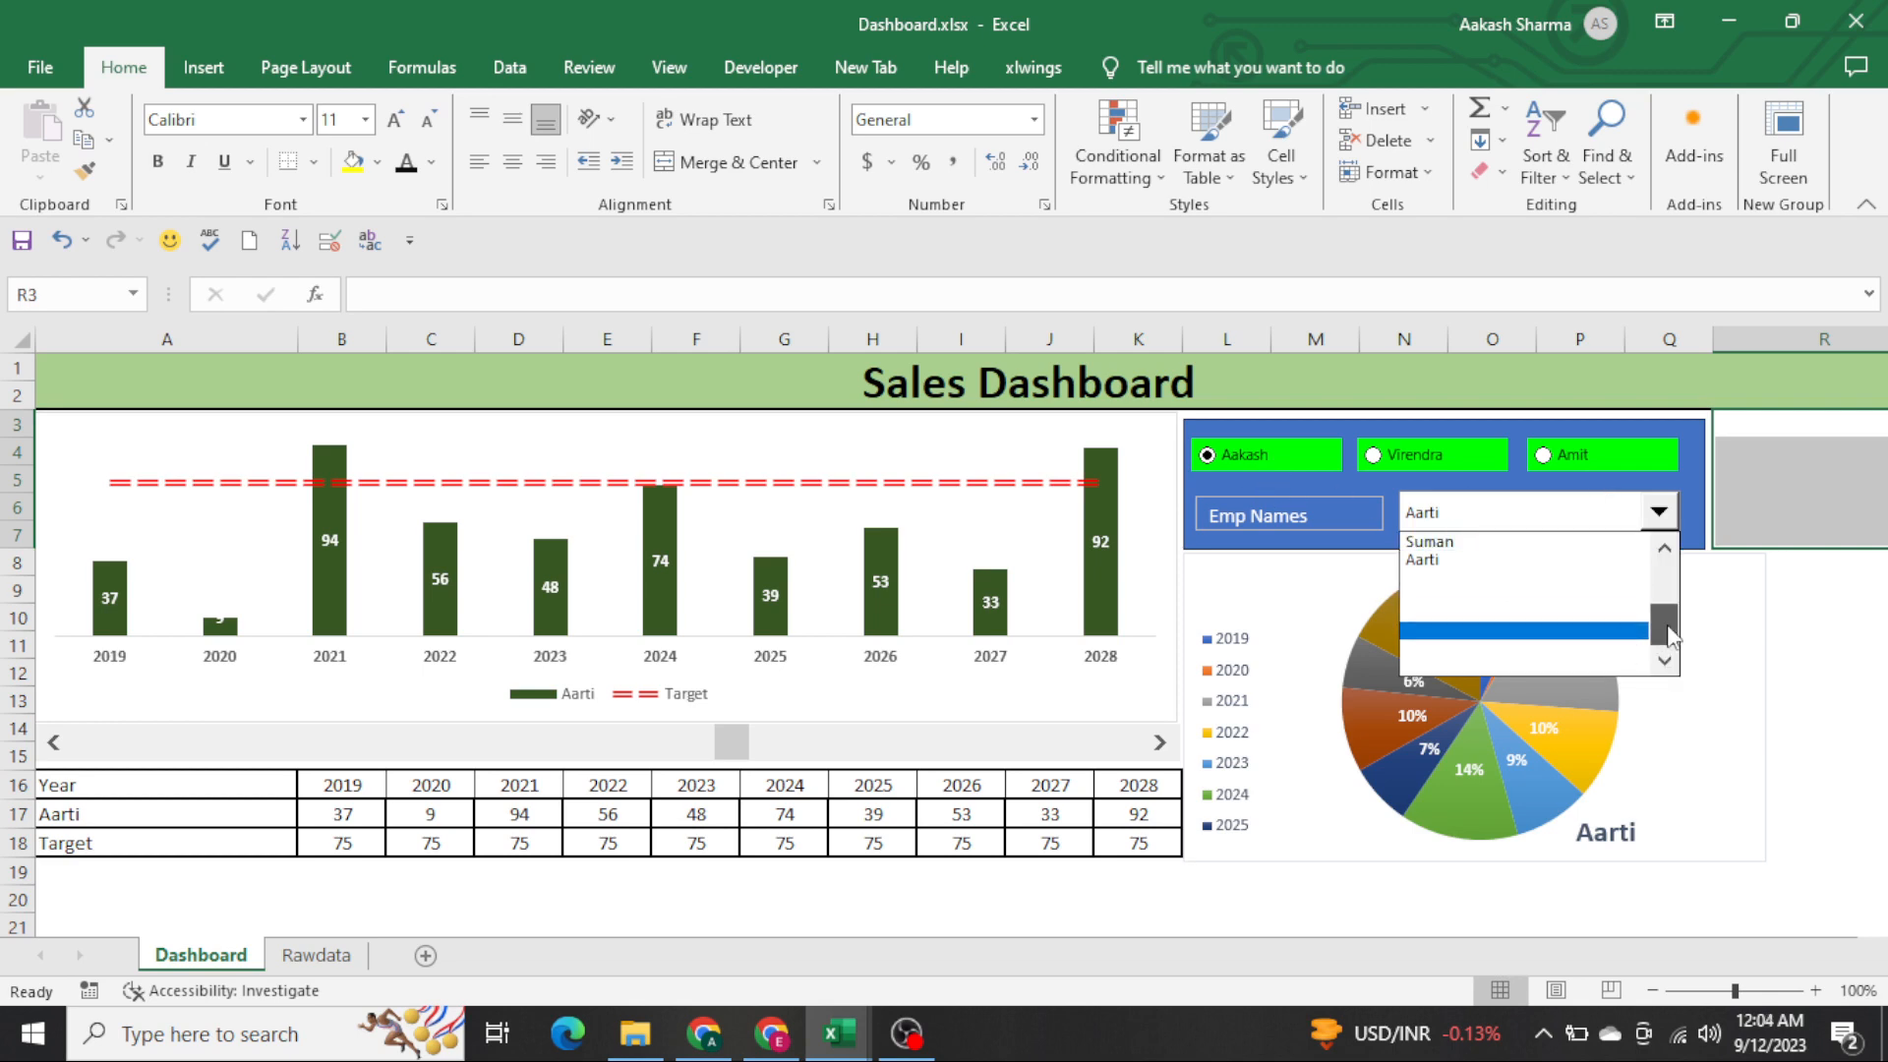
pyautogui.moveTo(1662, 624); pyautogui.dragTo(1668, 536)
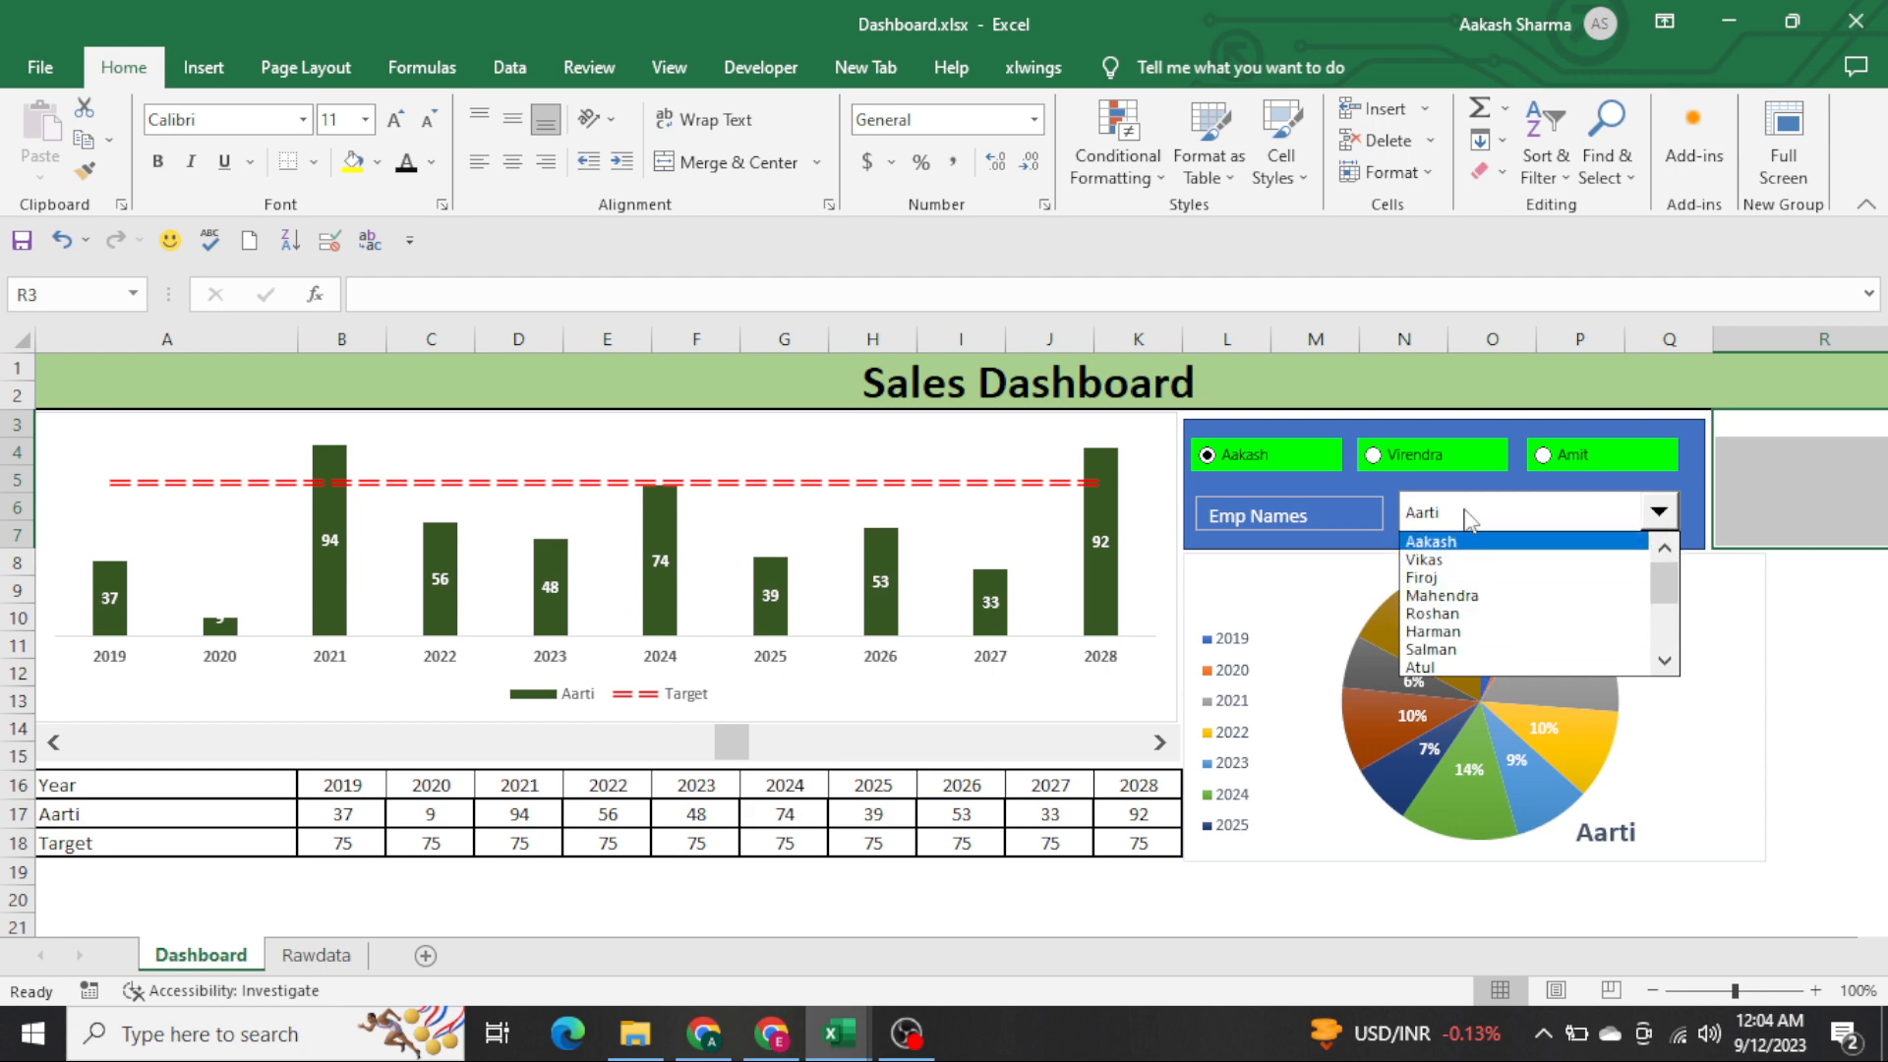
pyautogui.click(1412, 480)
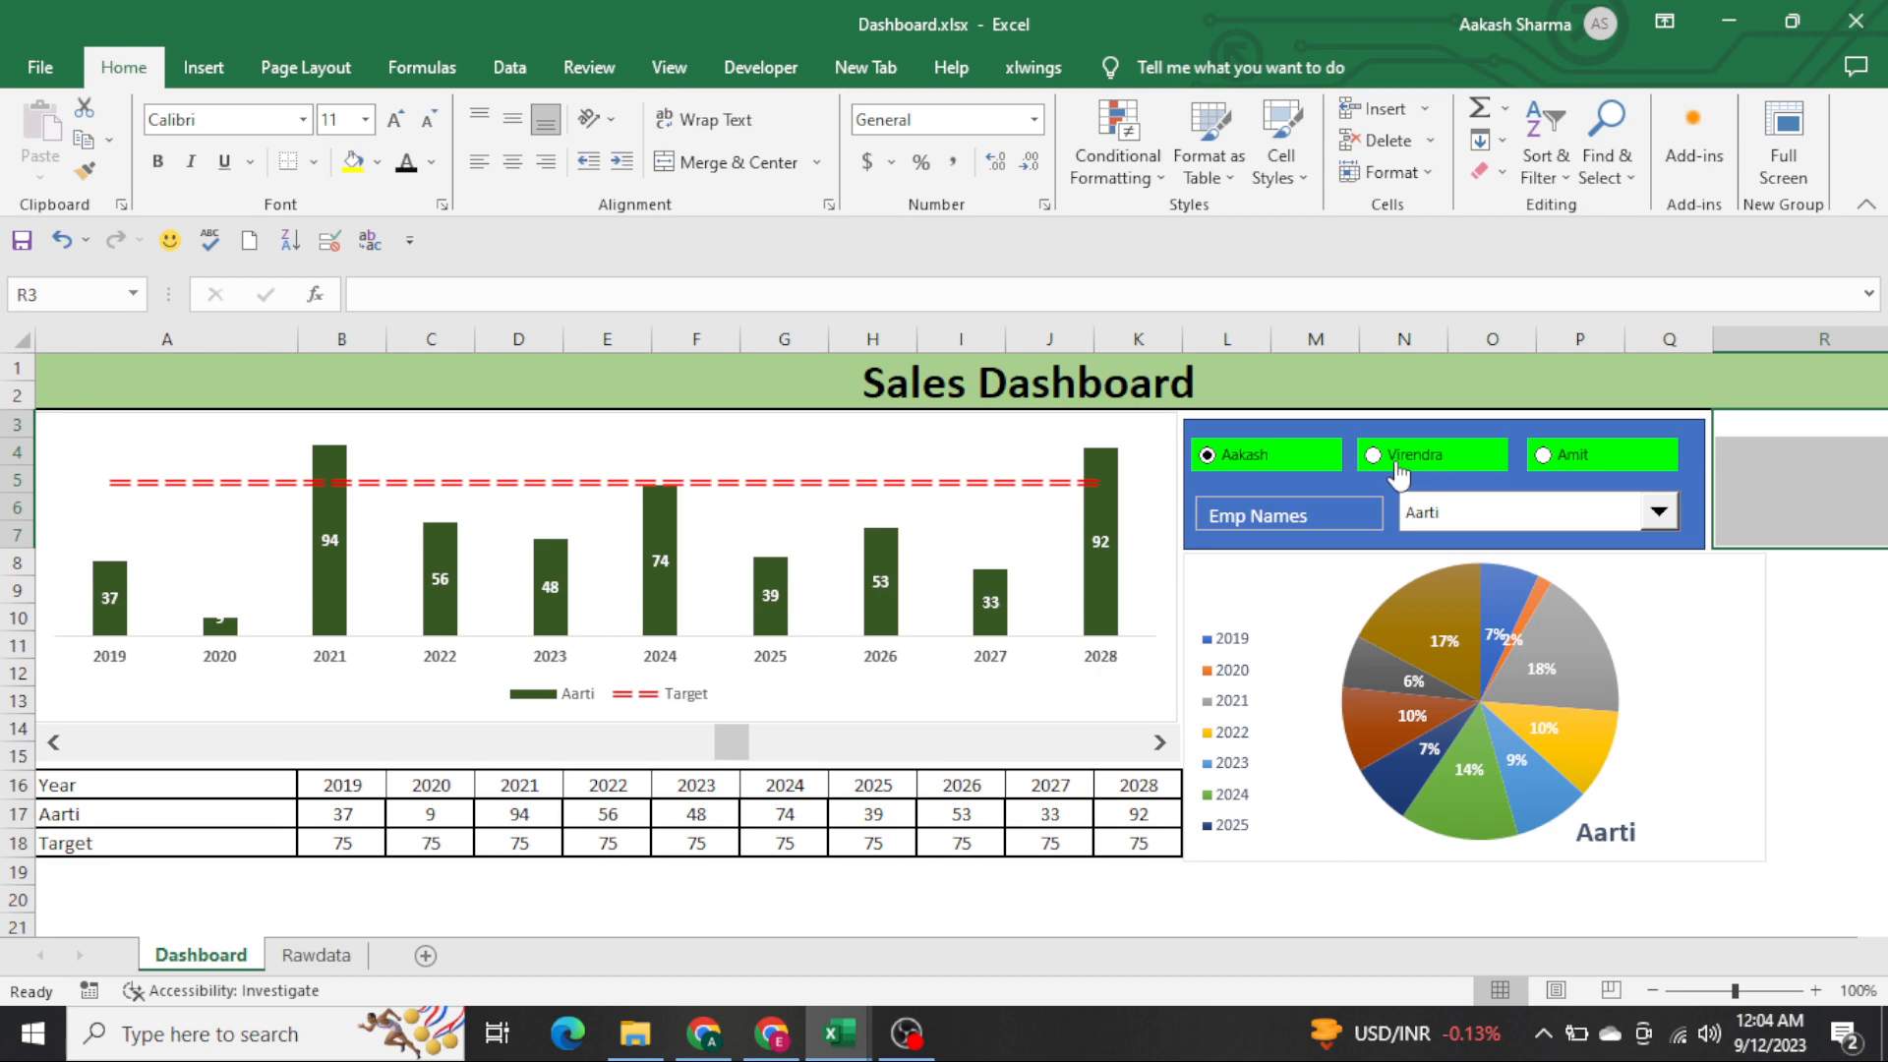
# Switch the dashboard to the second team and choose the second employee in the Emp Names list
pyautogui.click(1400, 474)
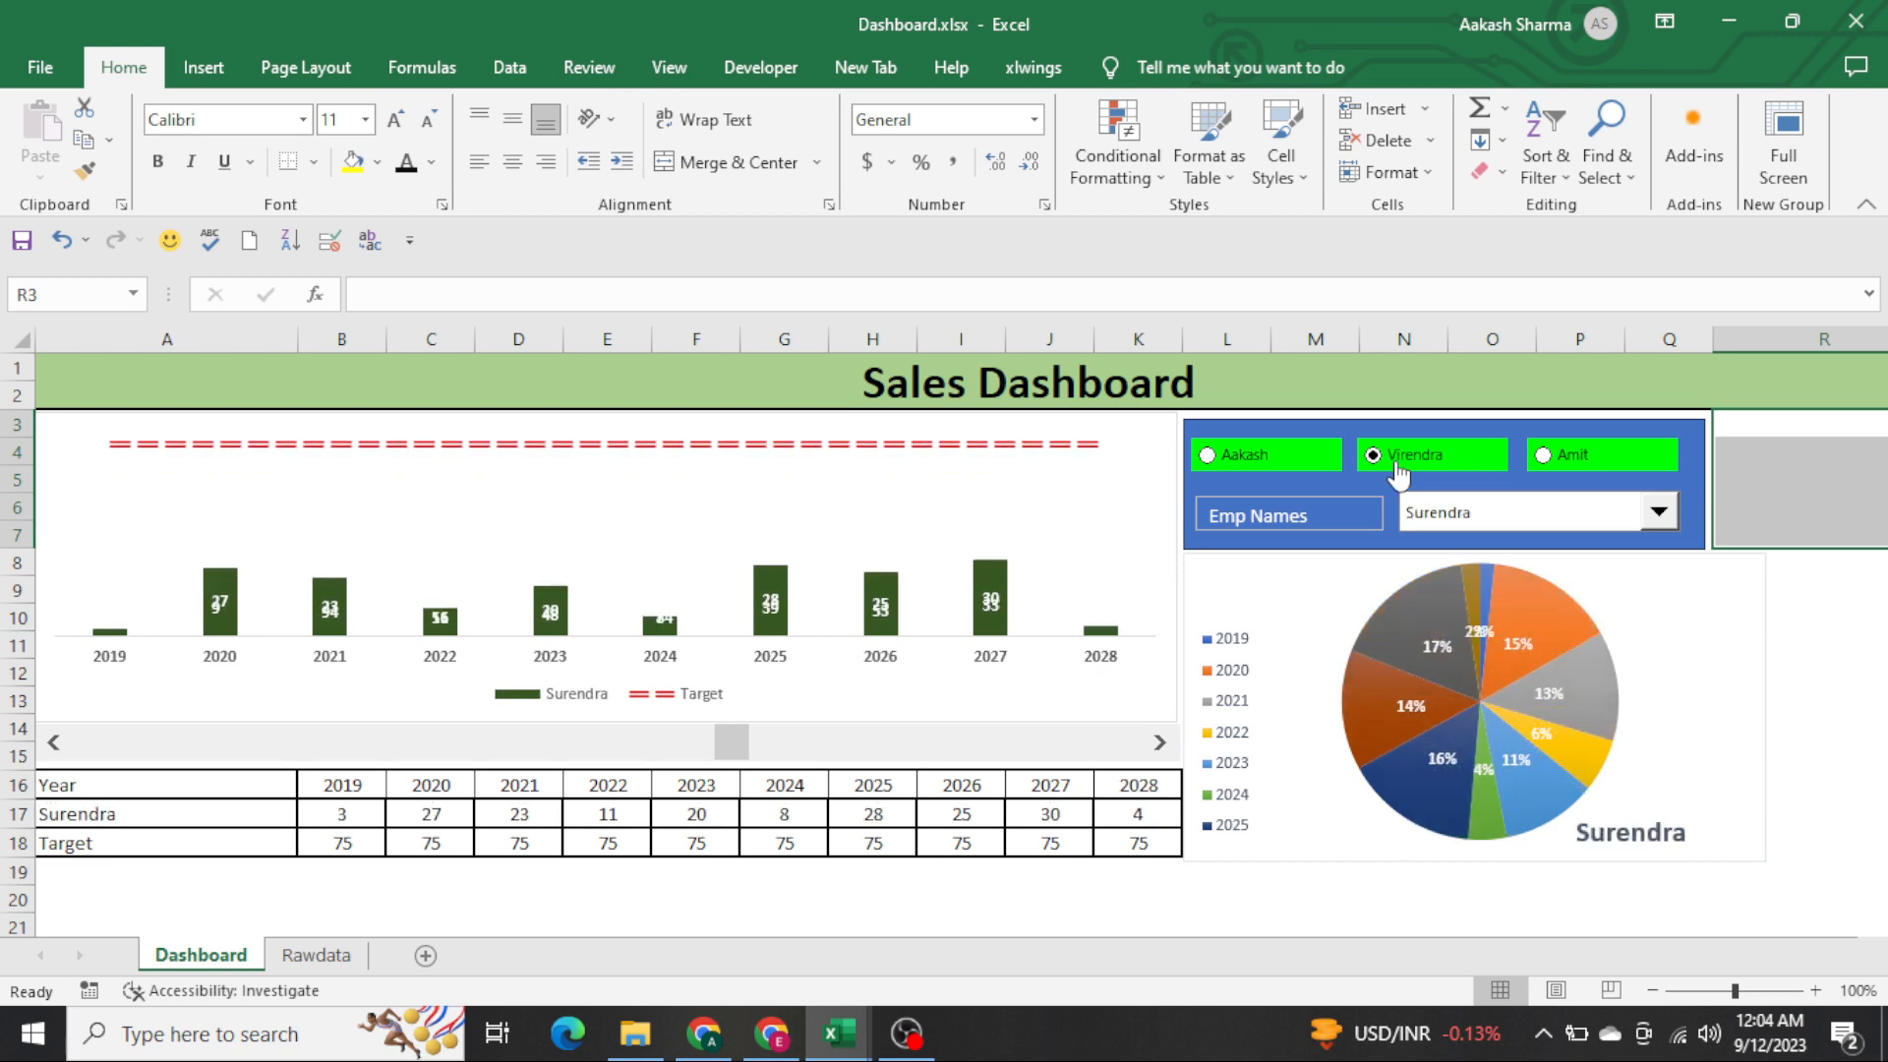
pyautogui.click(1483, 524)
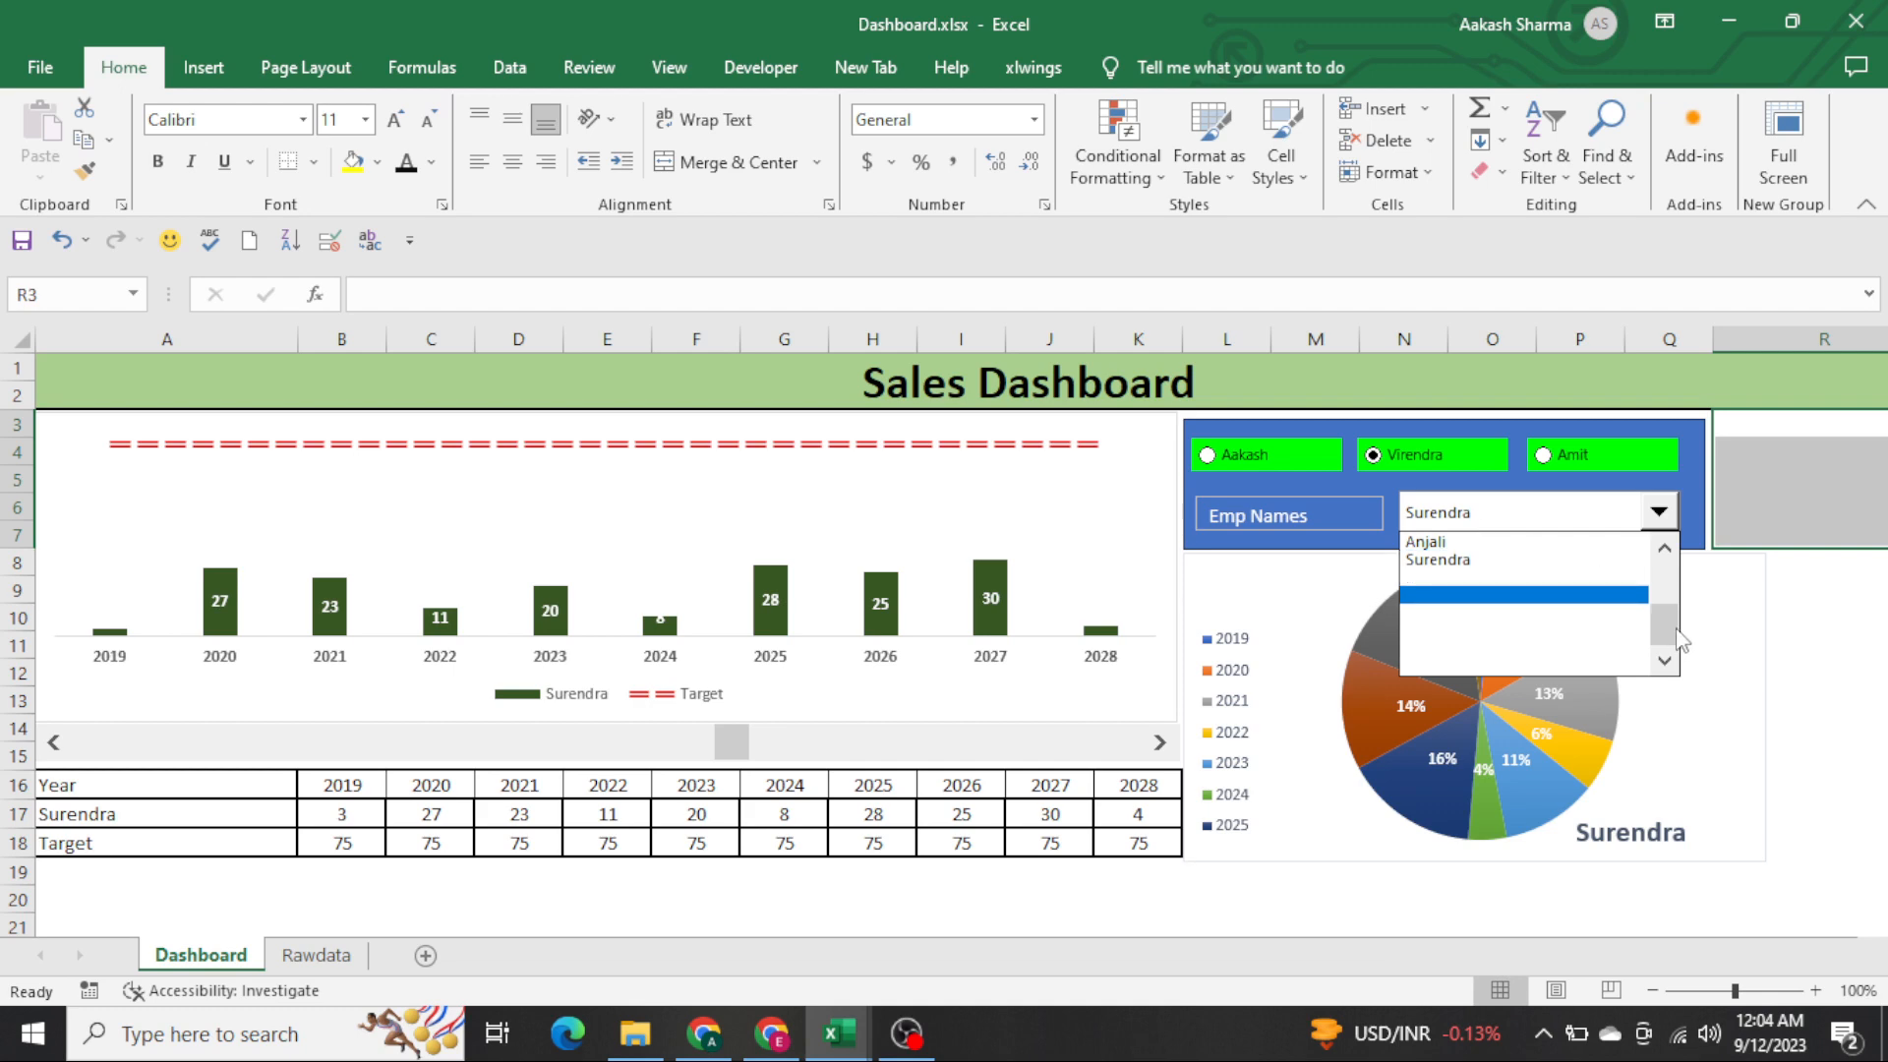
pyautogui.scroll(5, 1617, 590)
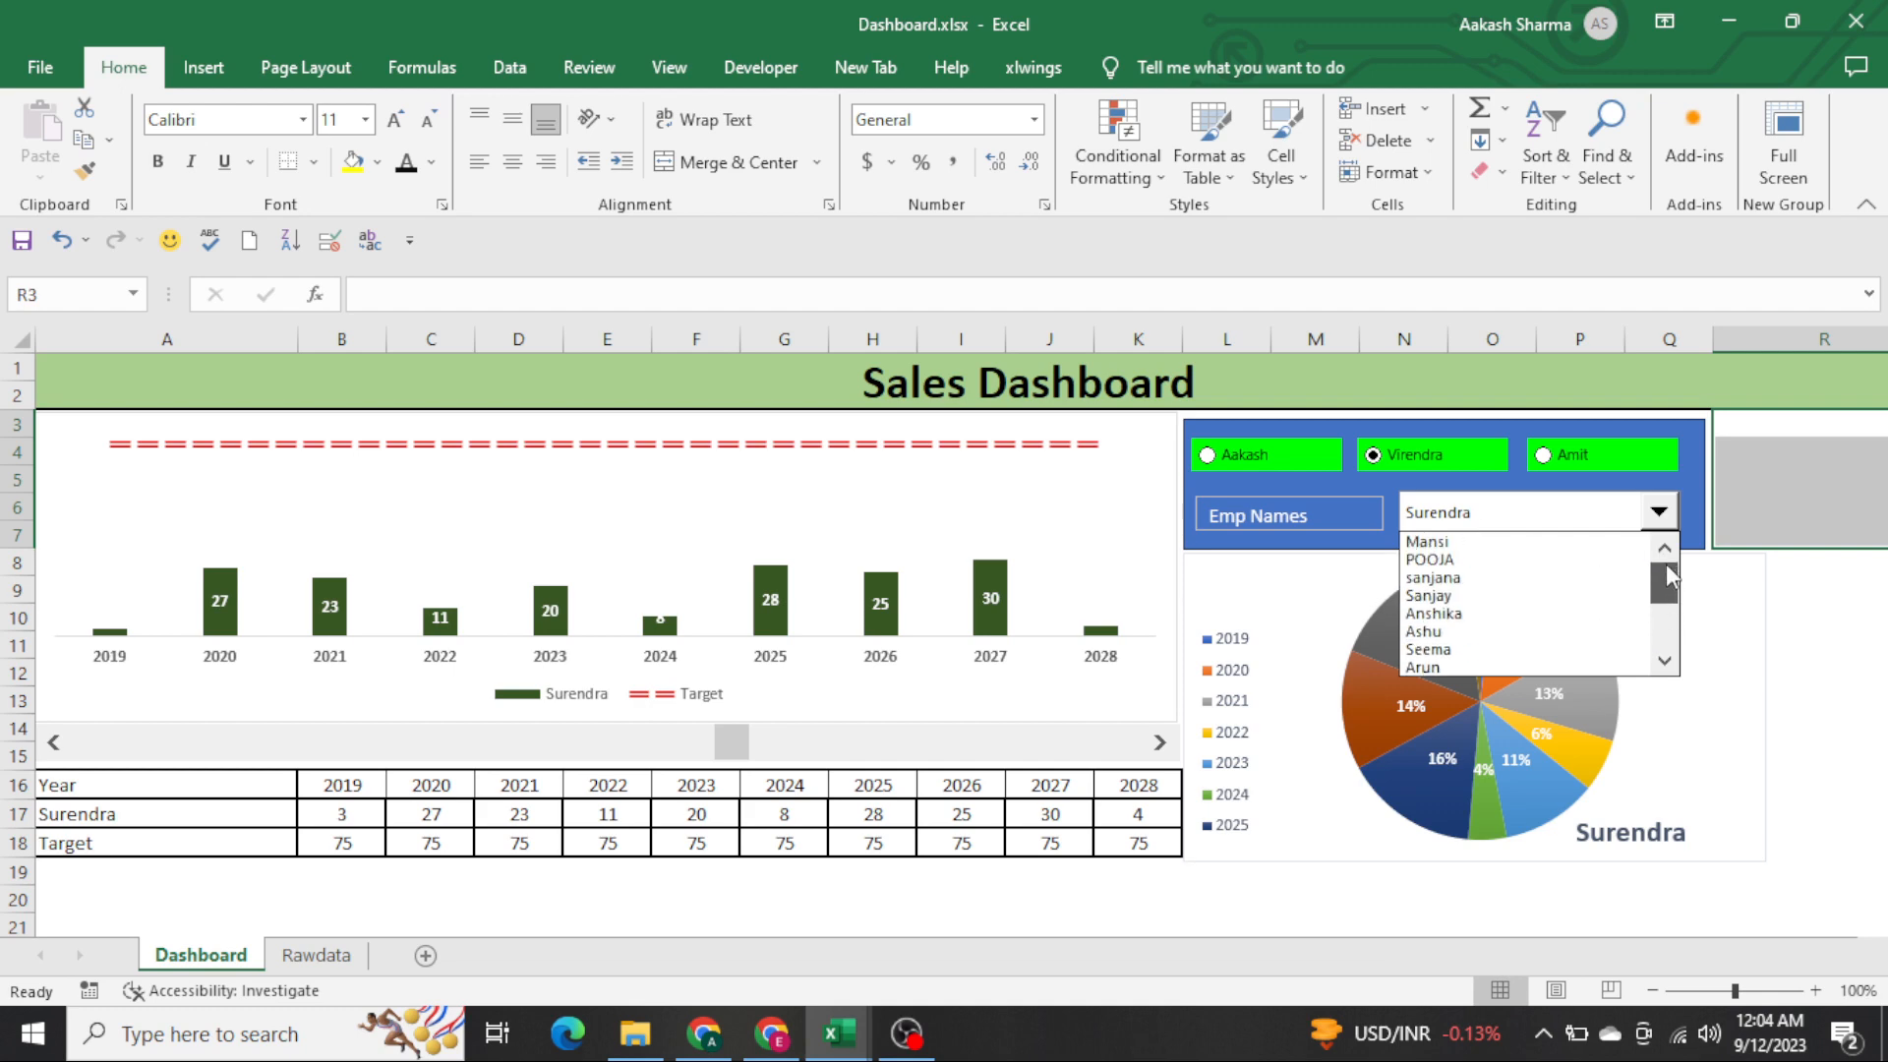
pyautogui.click(1480, 559)
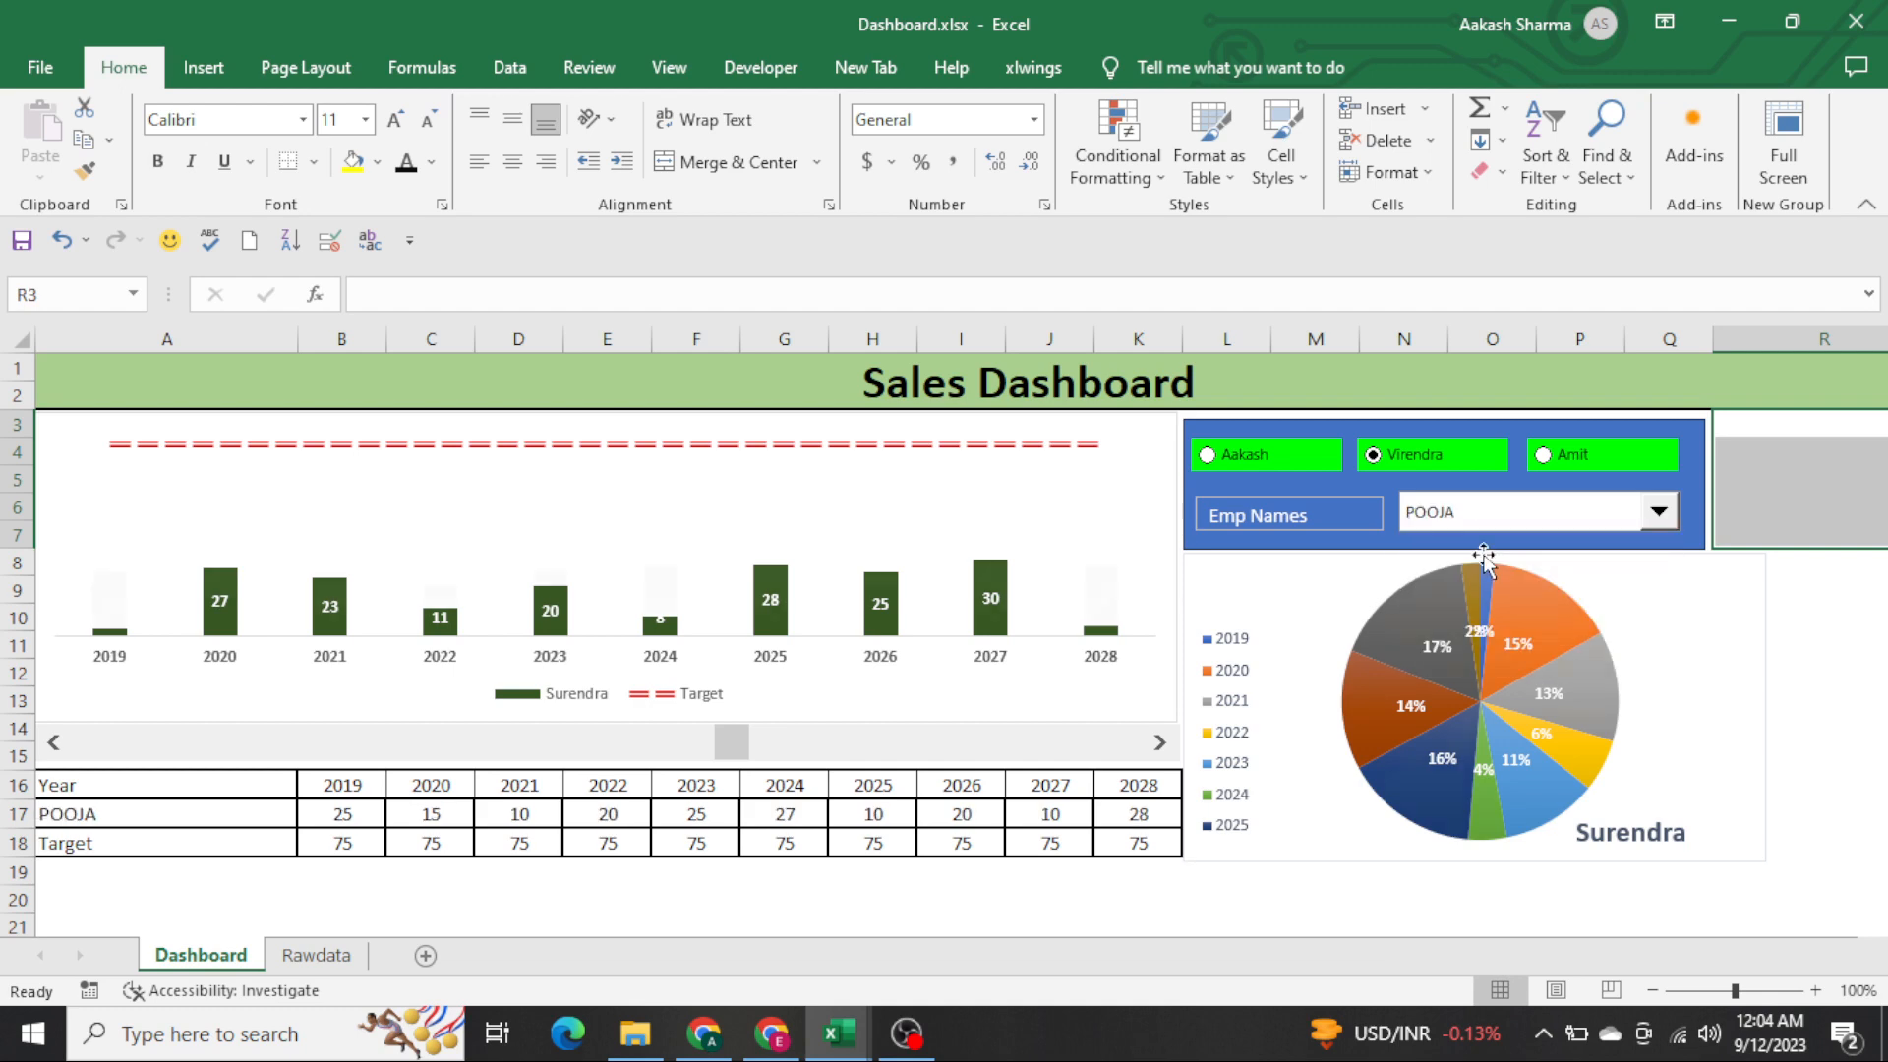
# Switch to the third team, browse its employee list, and set the dashboard back to the first team
pyautogui.click(1600, 458)
pyautogui.click(1625, 519)
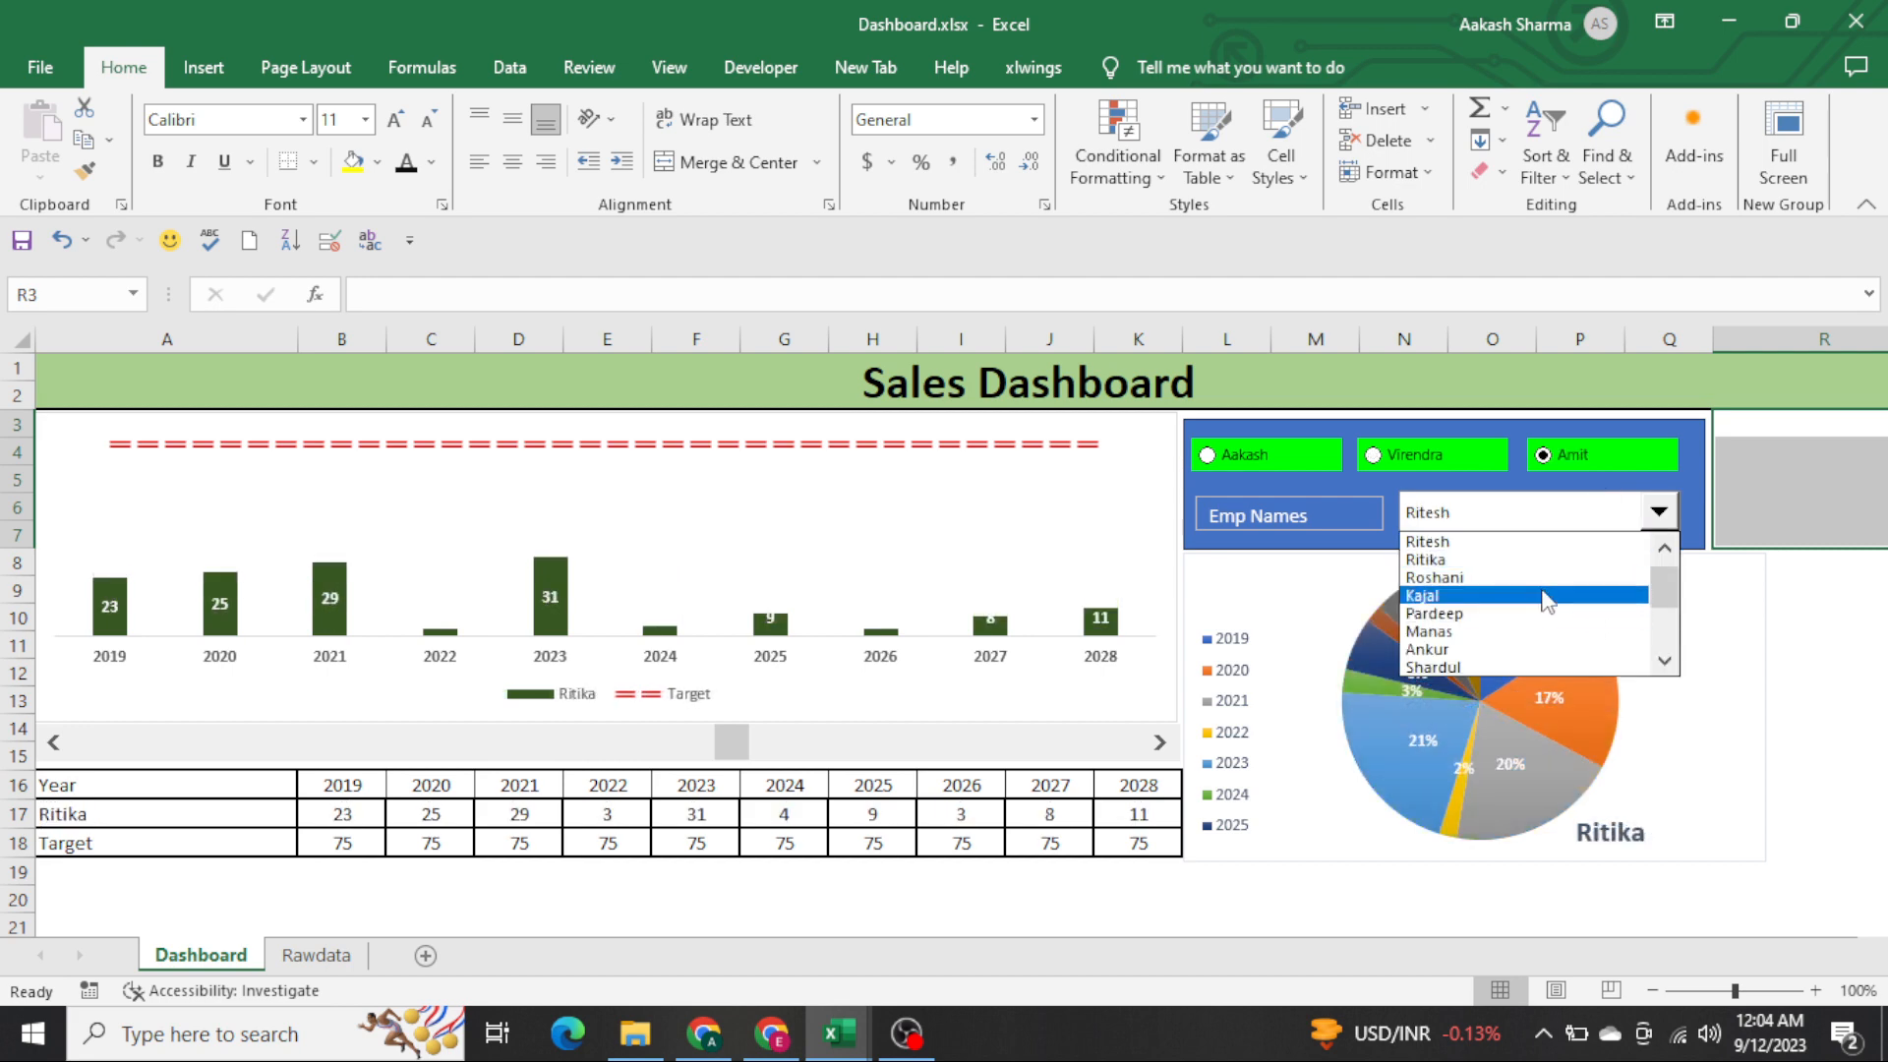
pyautogui.click(1336, 557)
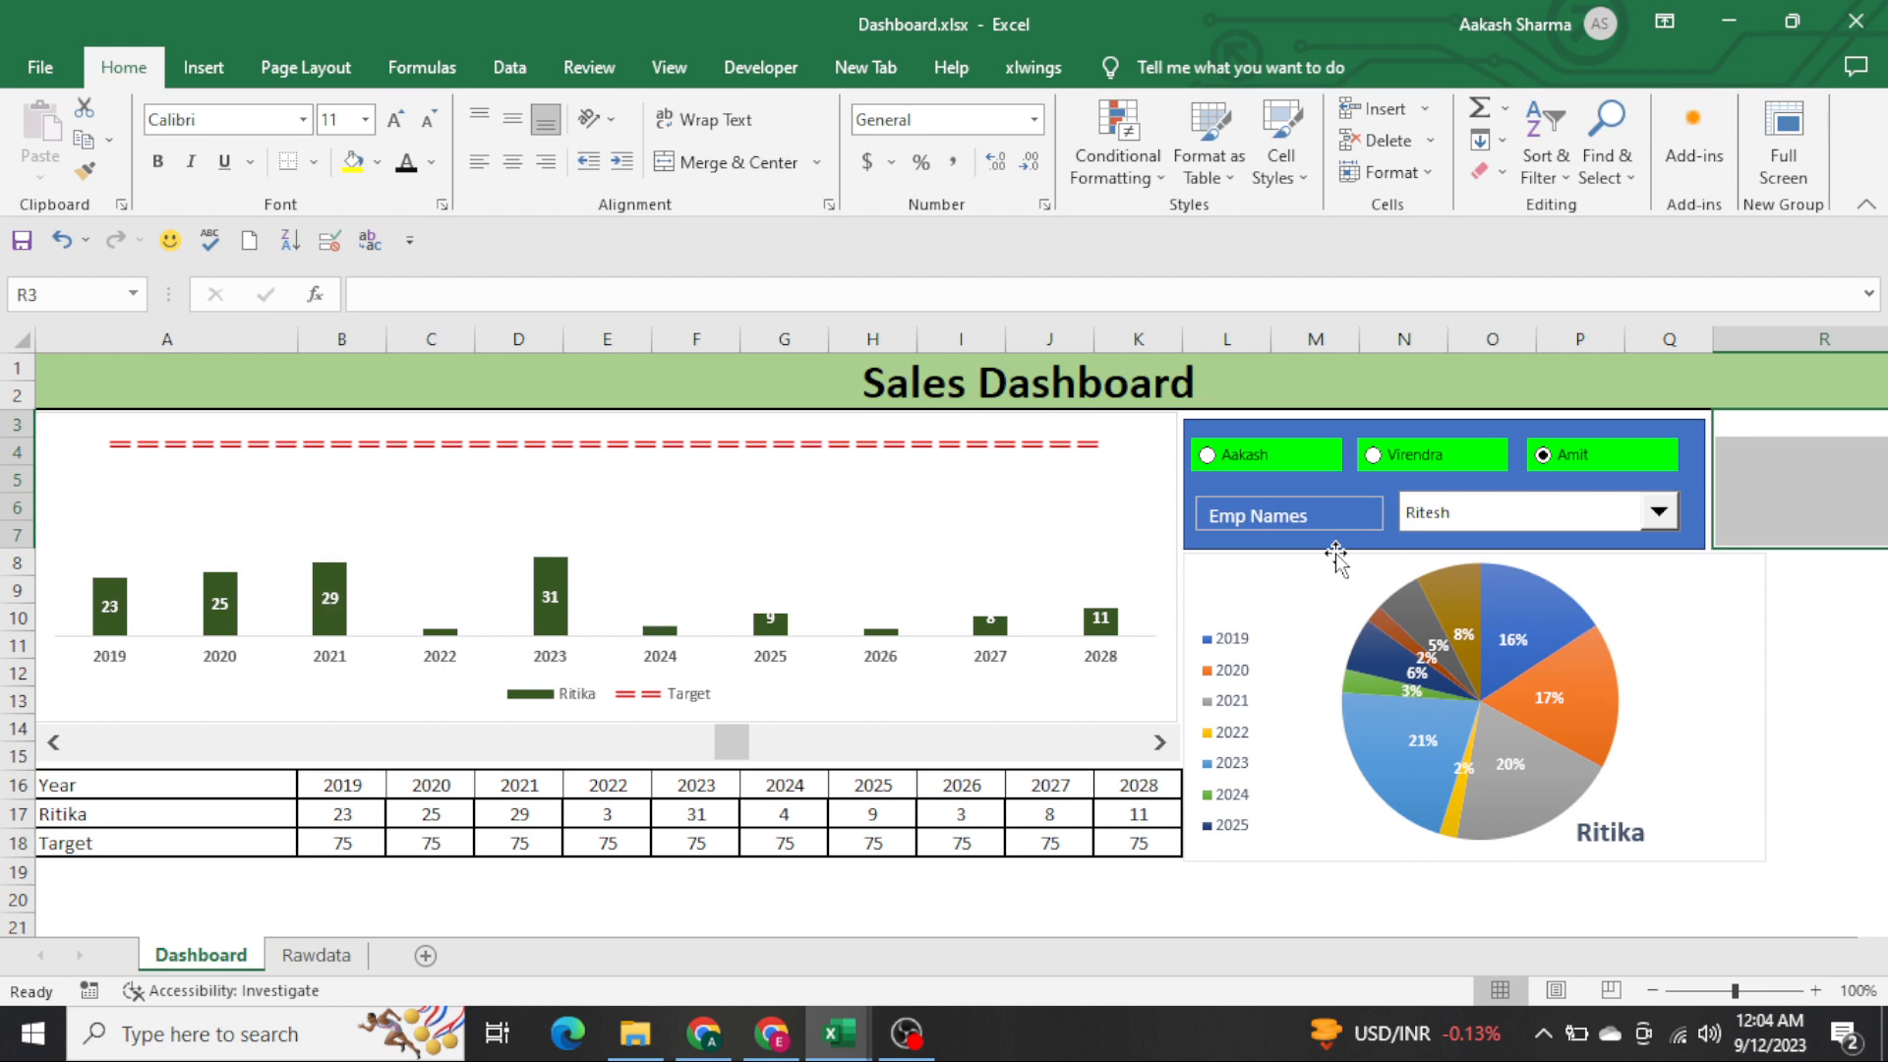
pyautogui.click(1222, 459)
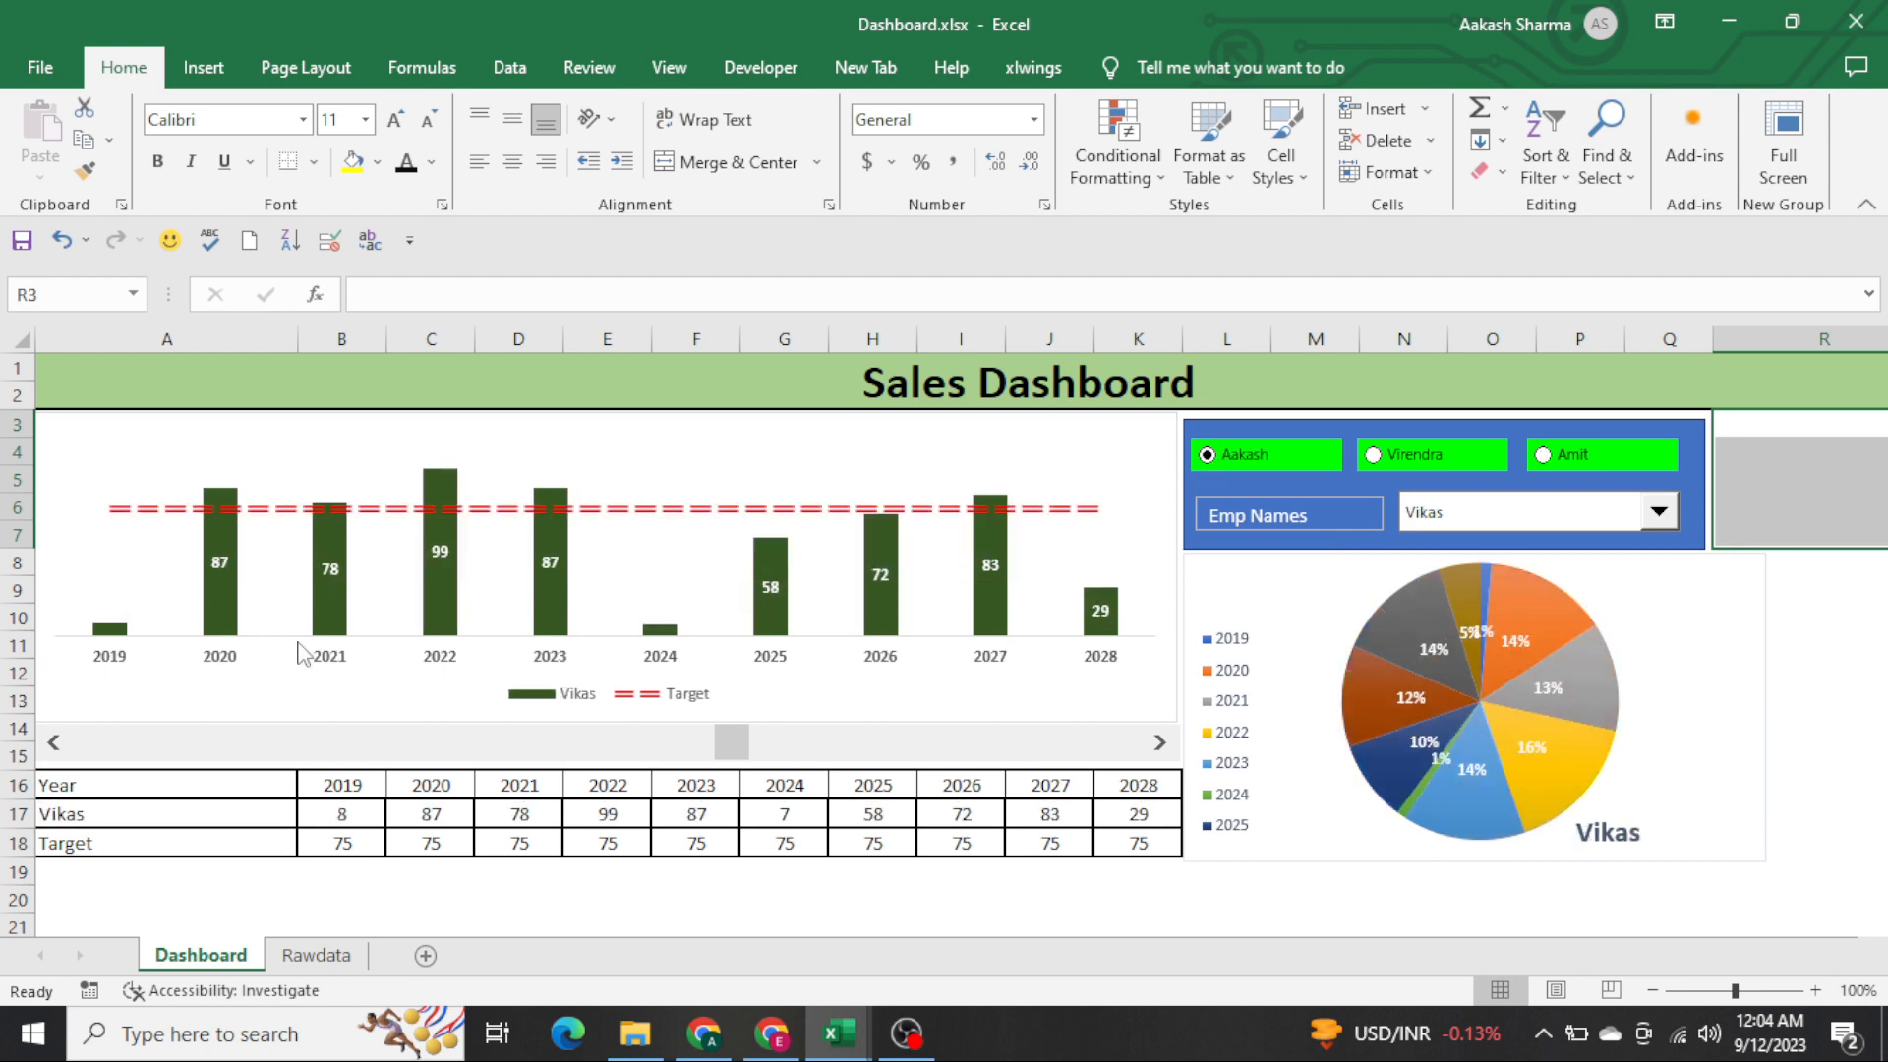
# Highlight the column chart's source data and advance the displayed year range by two years to 2021–2030
pyautogui.click(60, 450)
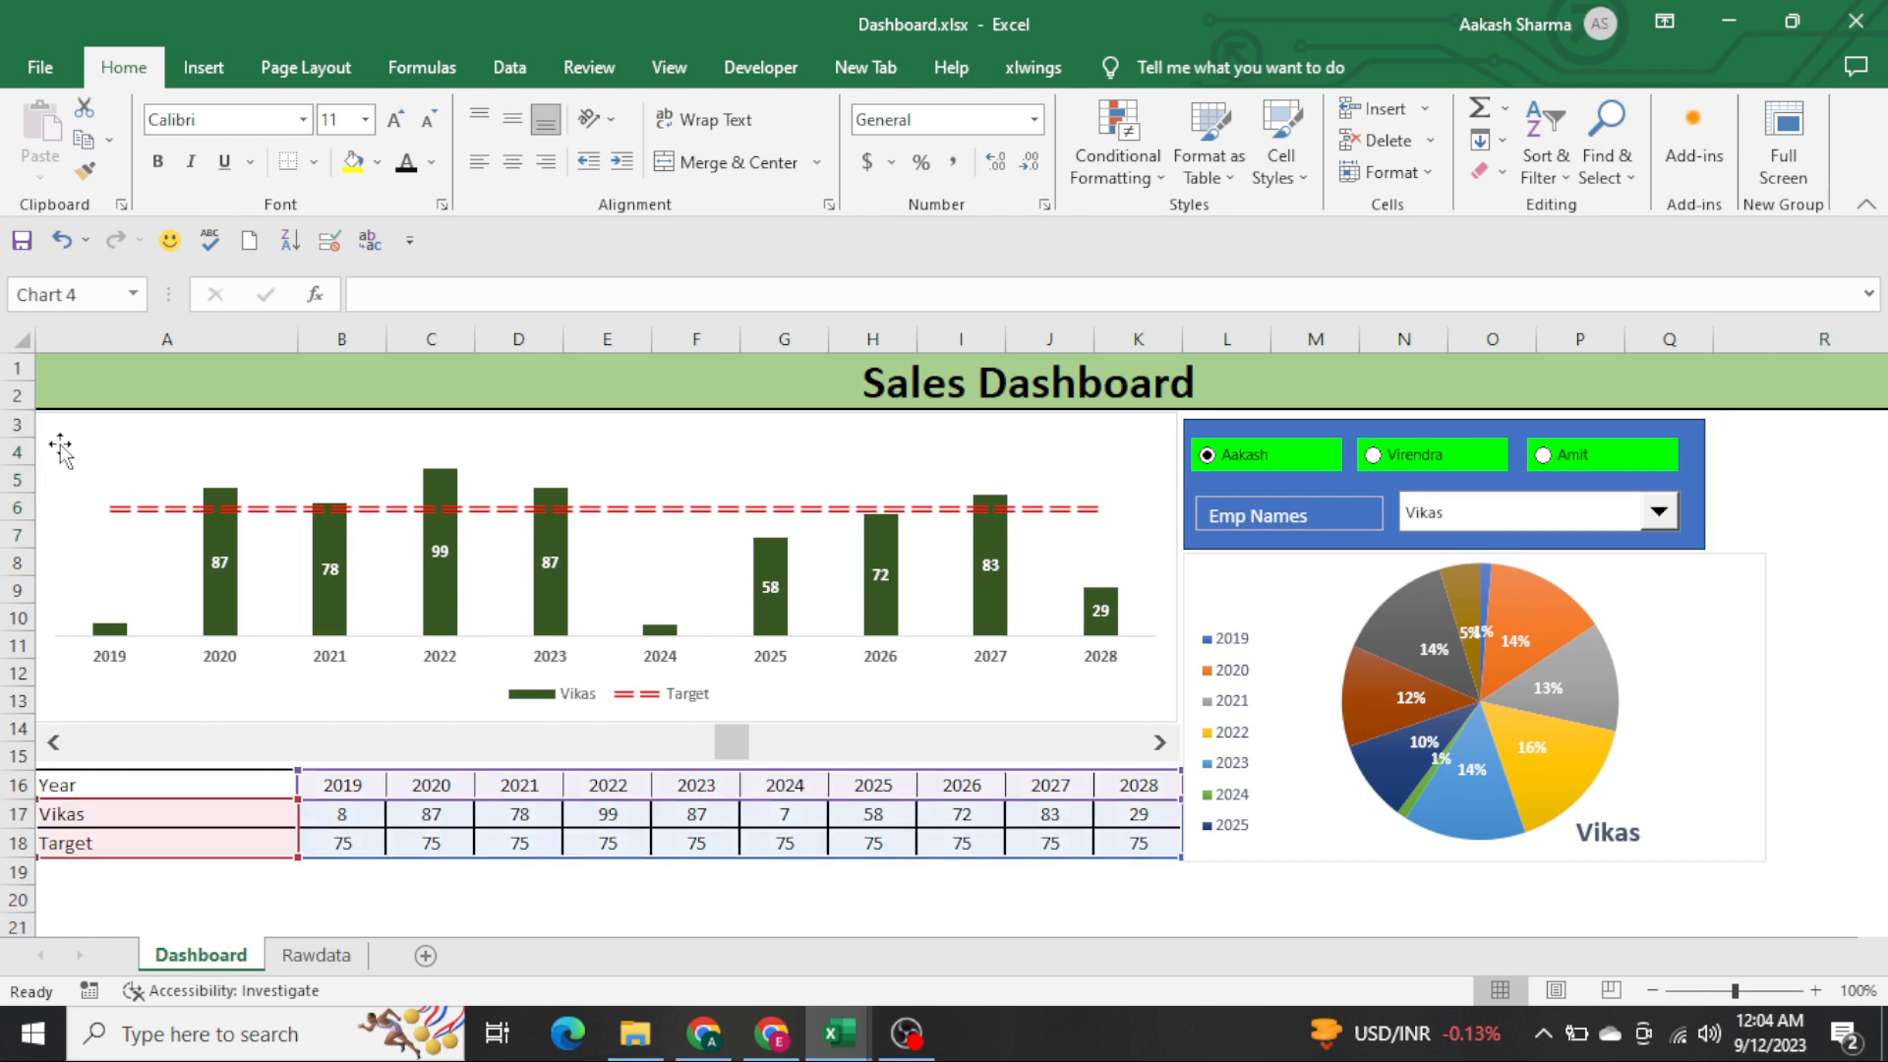
pyautogui.click(587, 835)
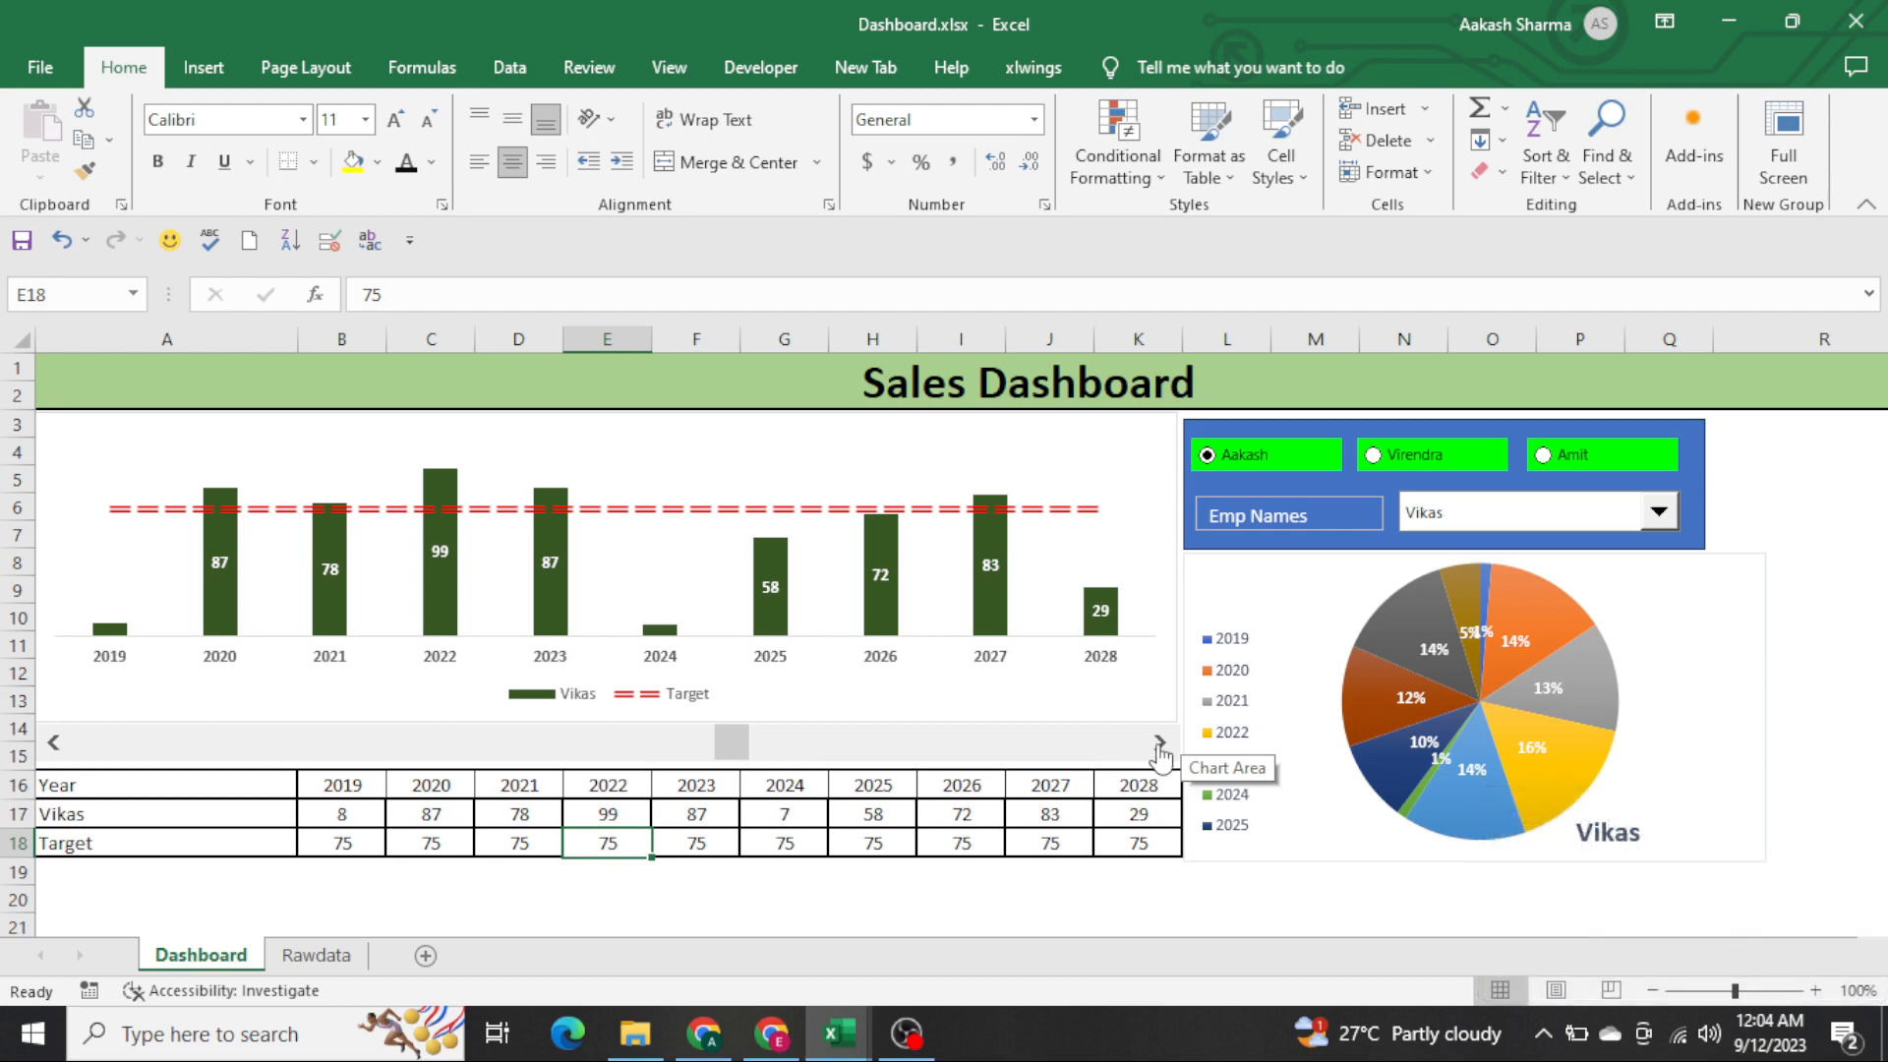
pyautogui.click(1157, 744)
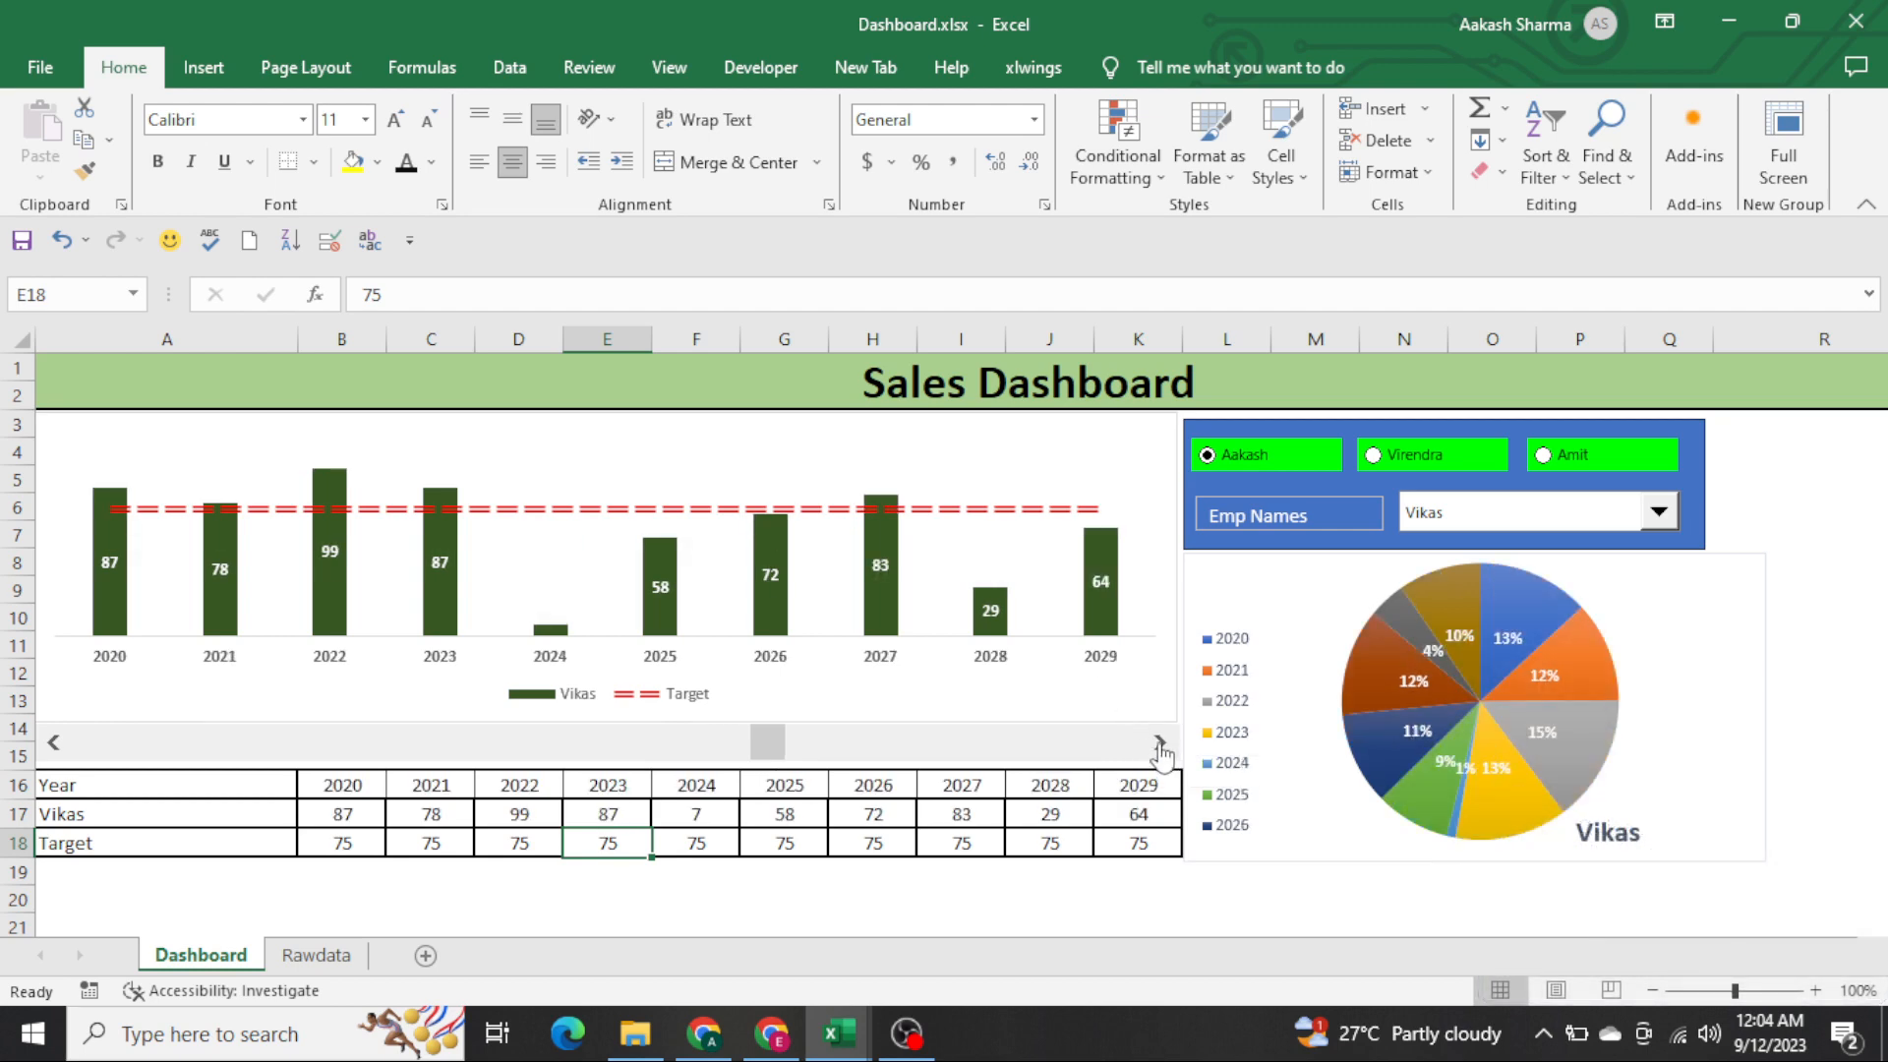
pyautogui.click(1159, 744)
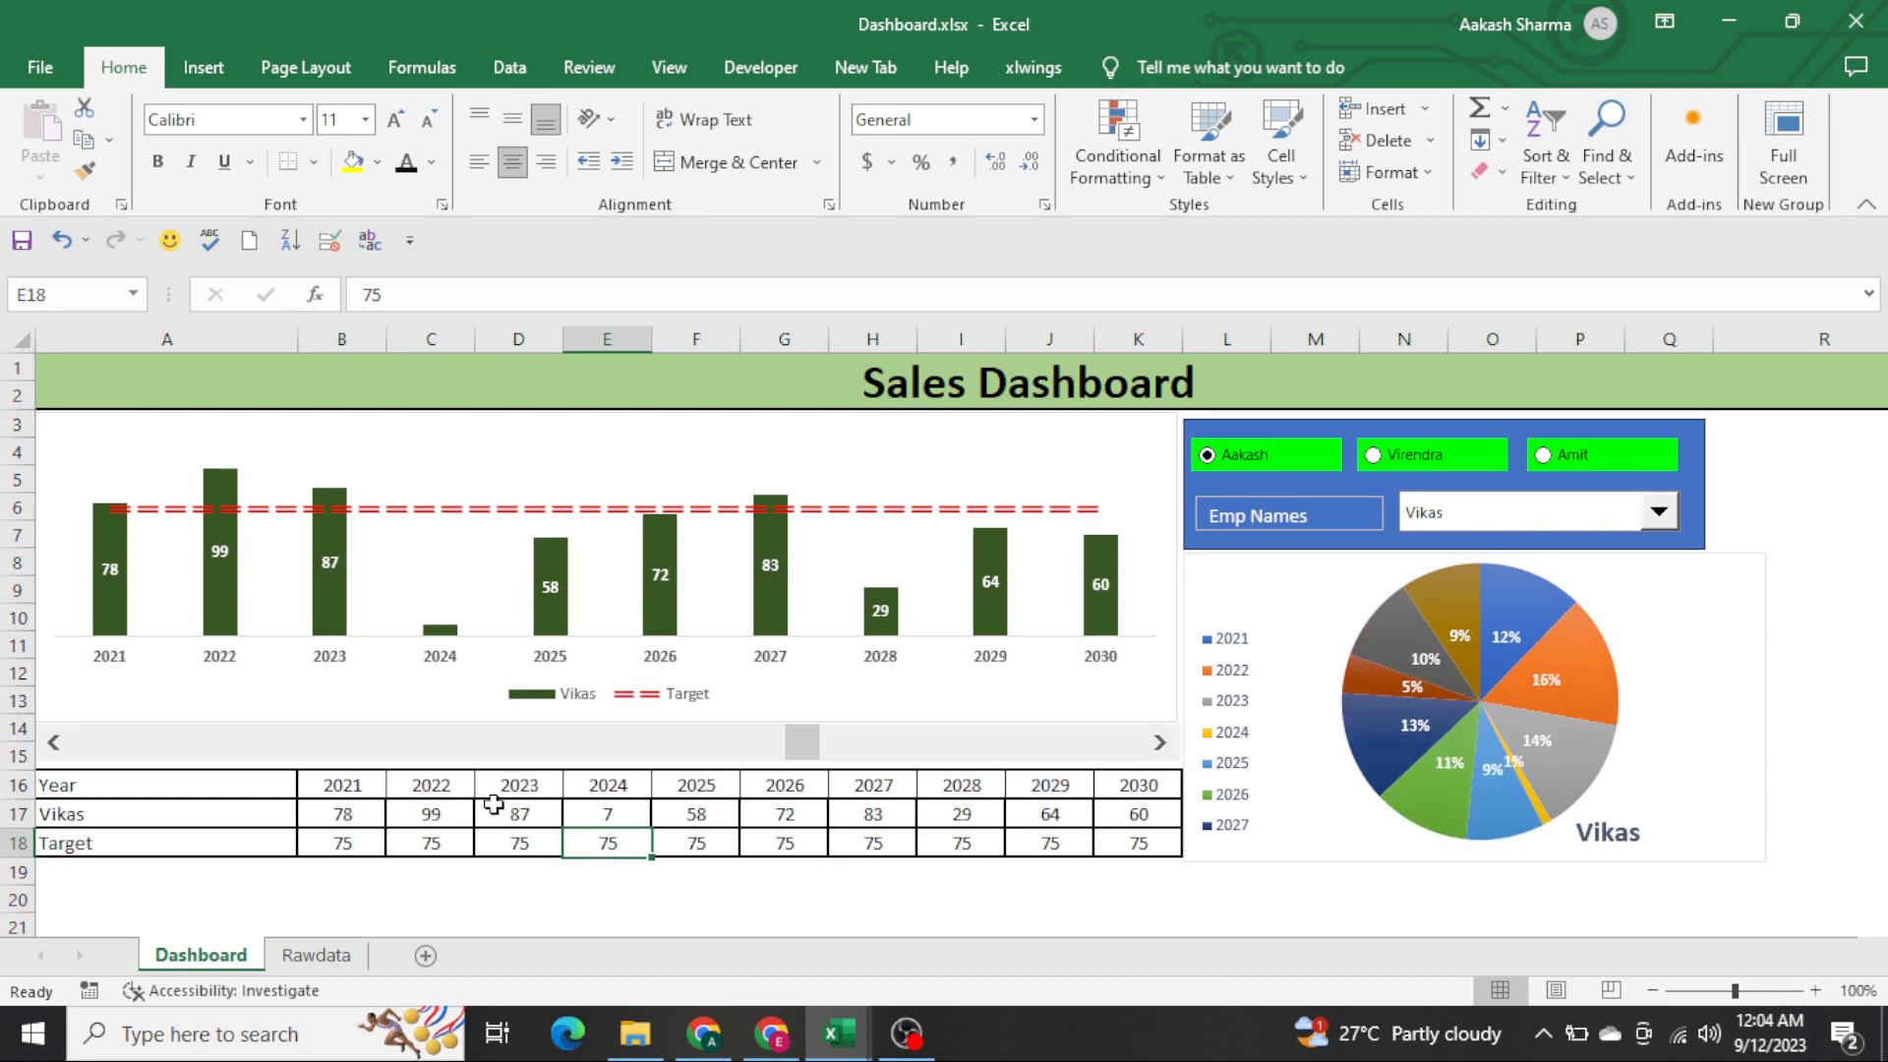
# Show the employee-name formula in cell A17 and choose the third employee in the Emp Names list
pyautogui.click(133, 818)
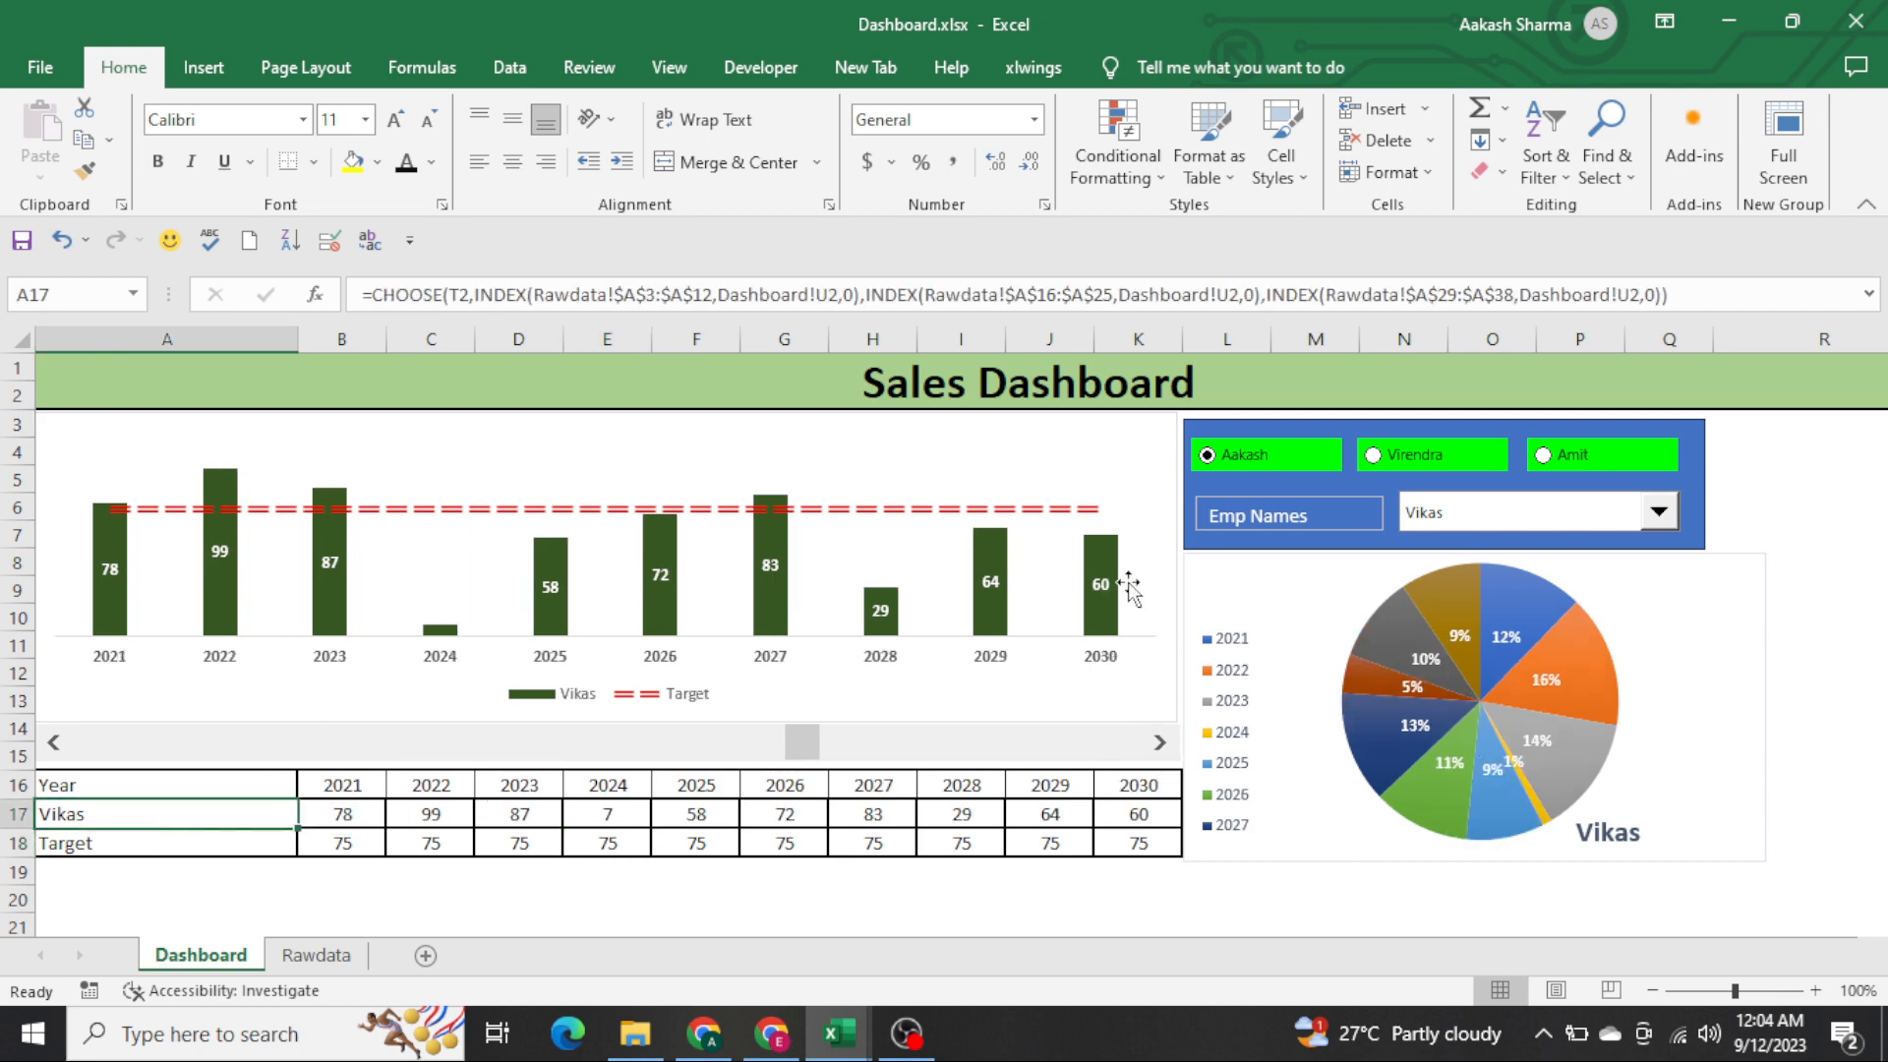
pyautogui.click(1517, 521)
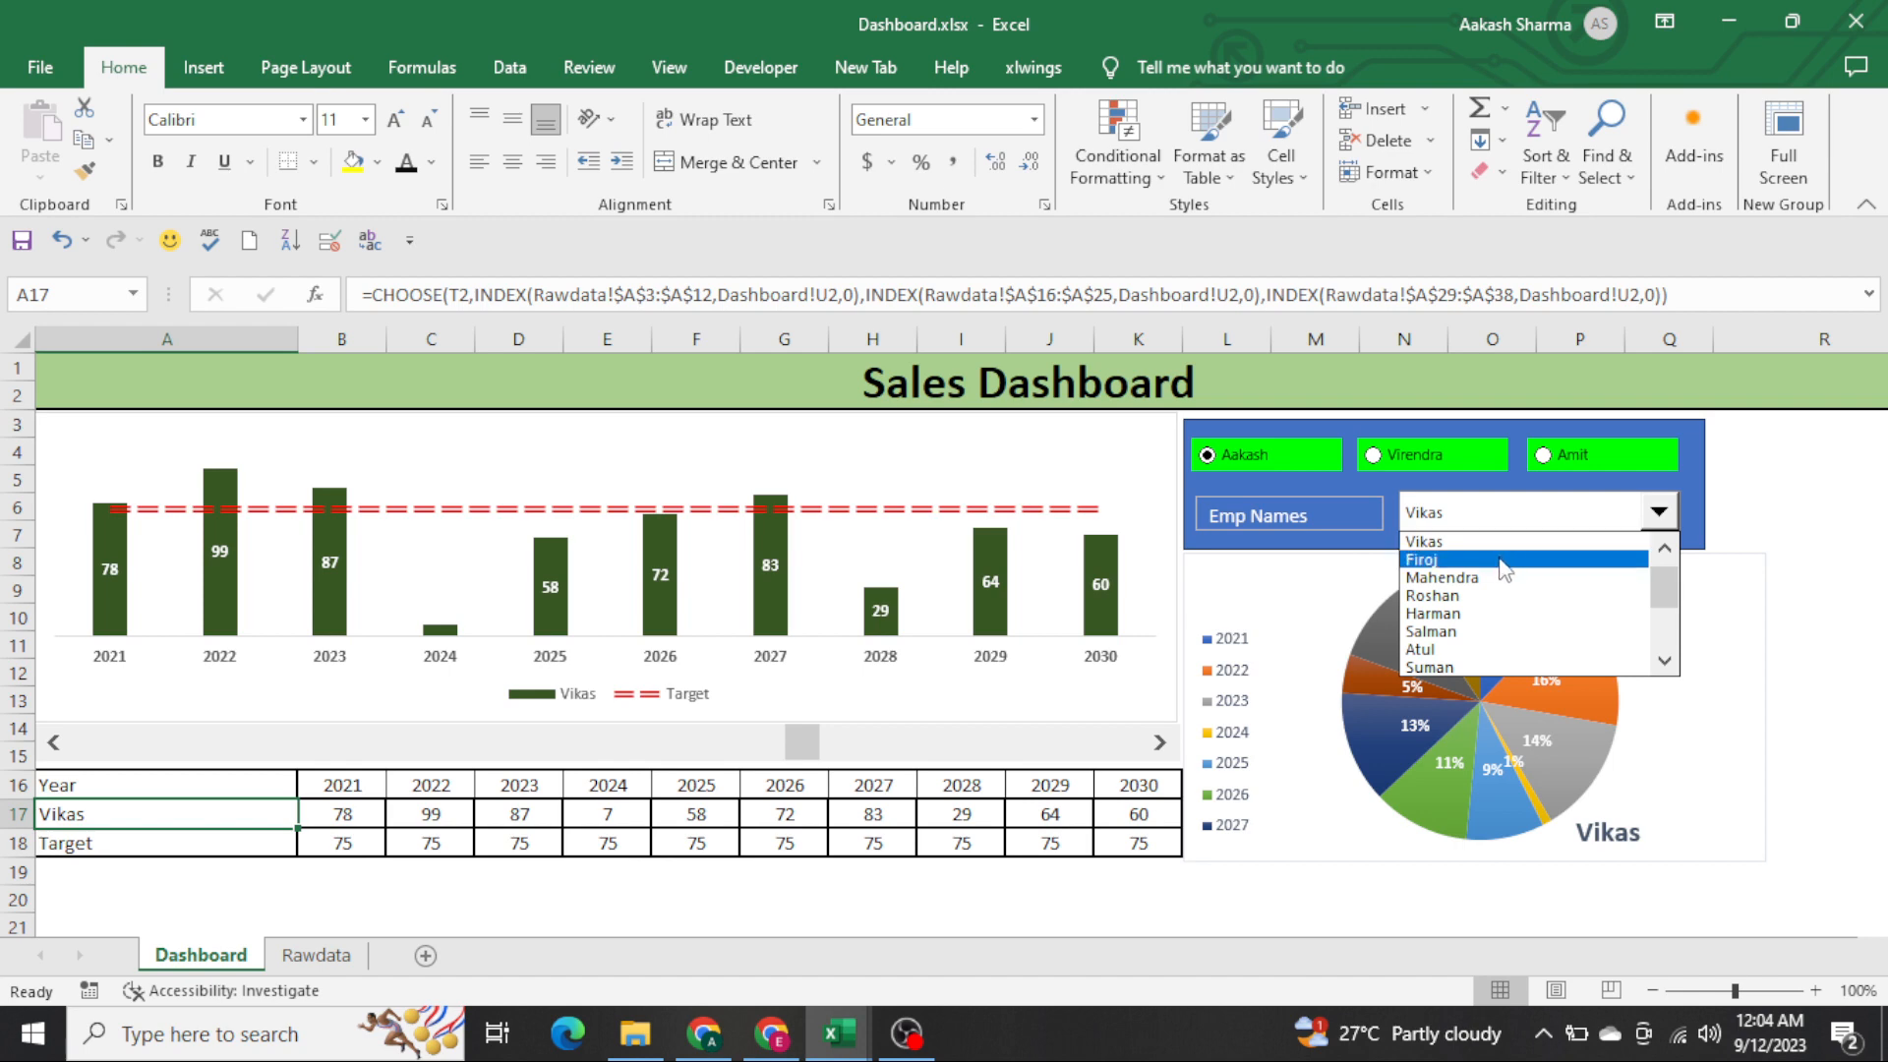
pyautogui.click(1507, 563)
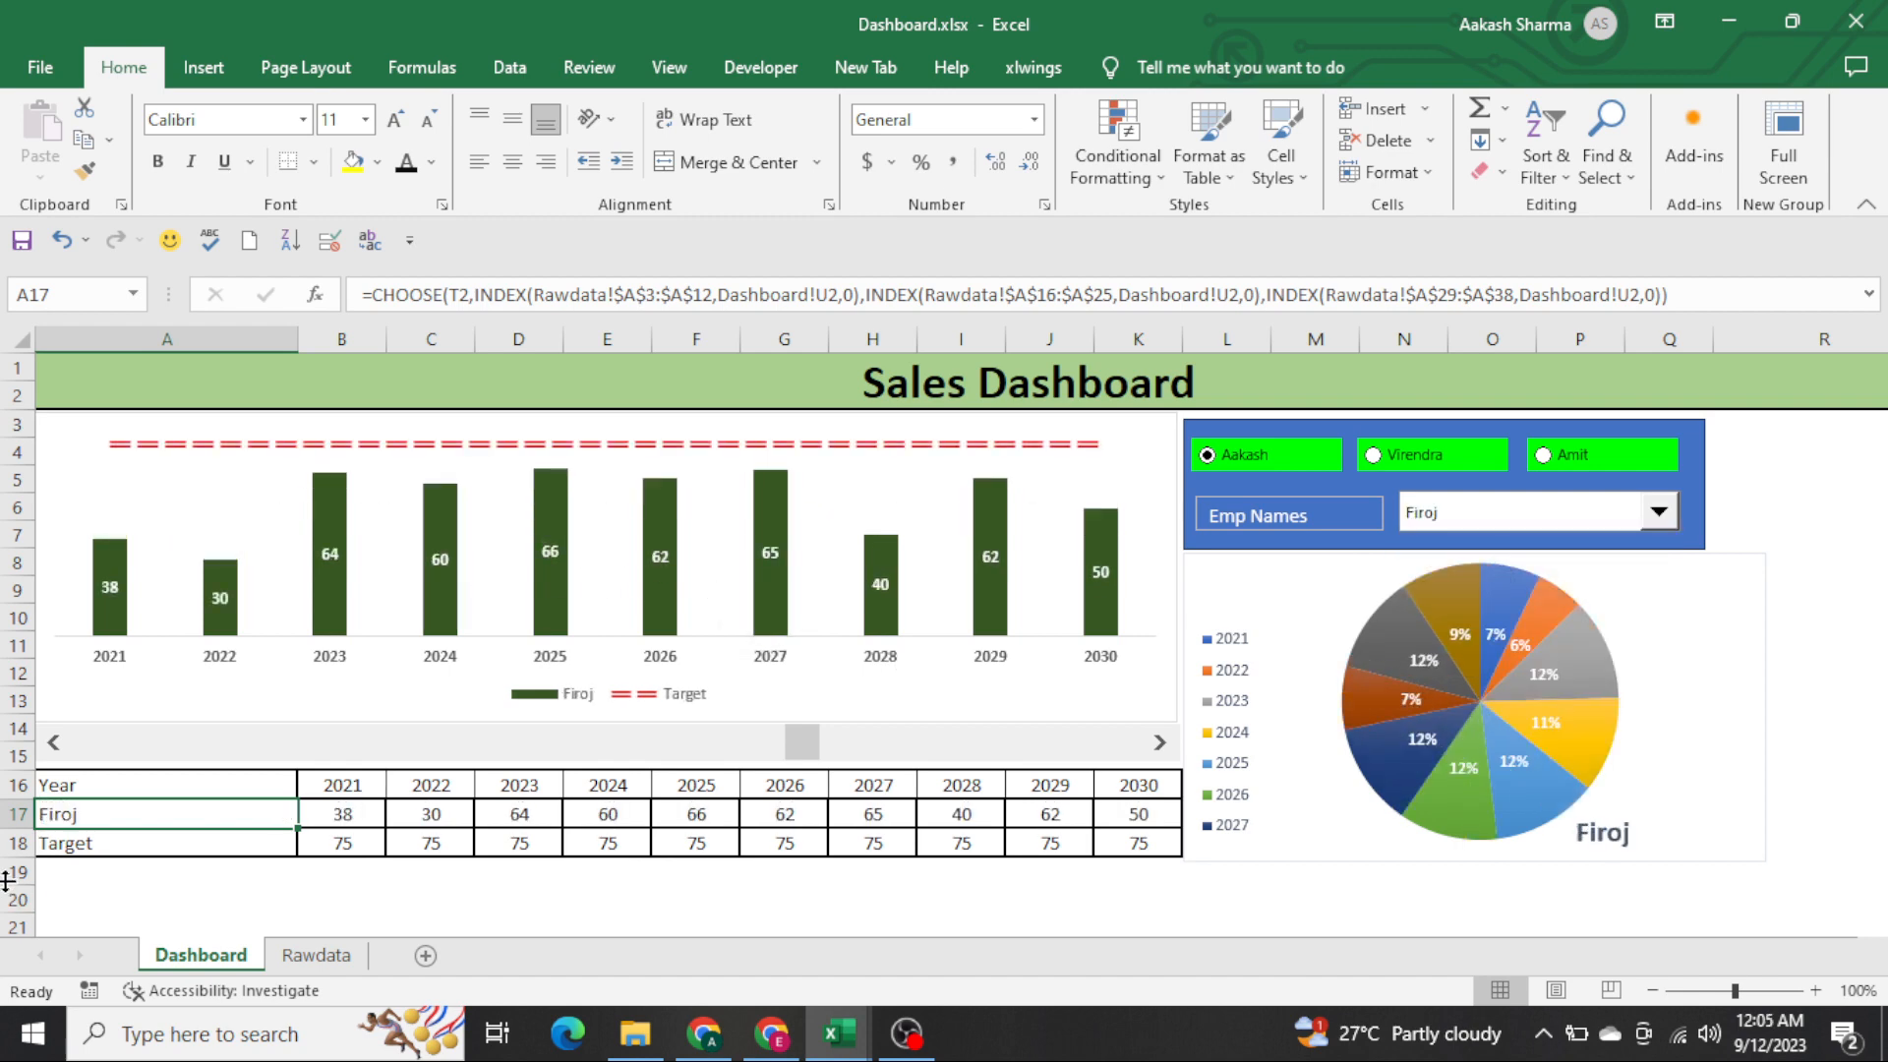
# Point out the Target row, then open the Rawdata sheet and inspect the yearly values in the first team's table
pyautogui.click(17, 844)
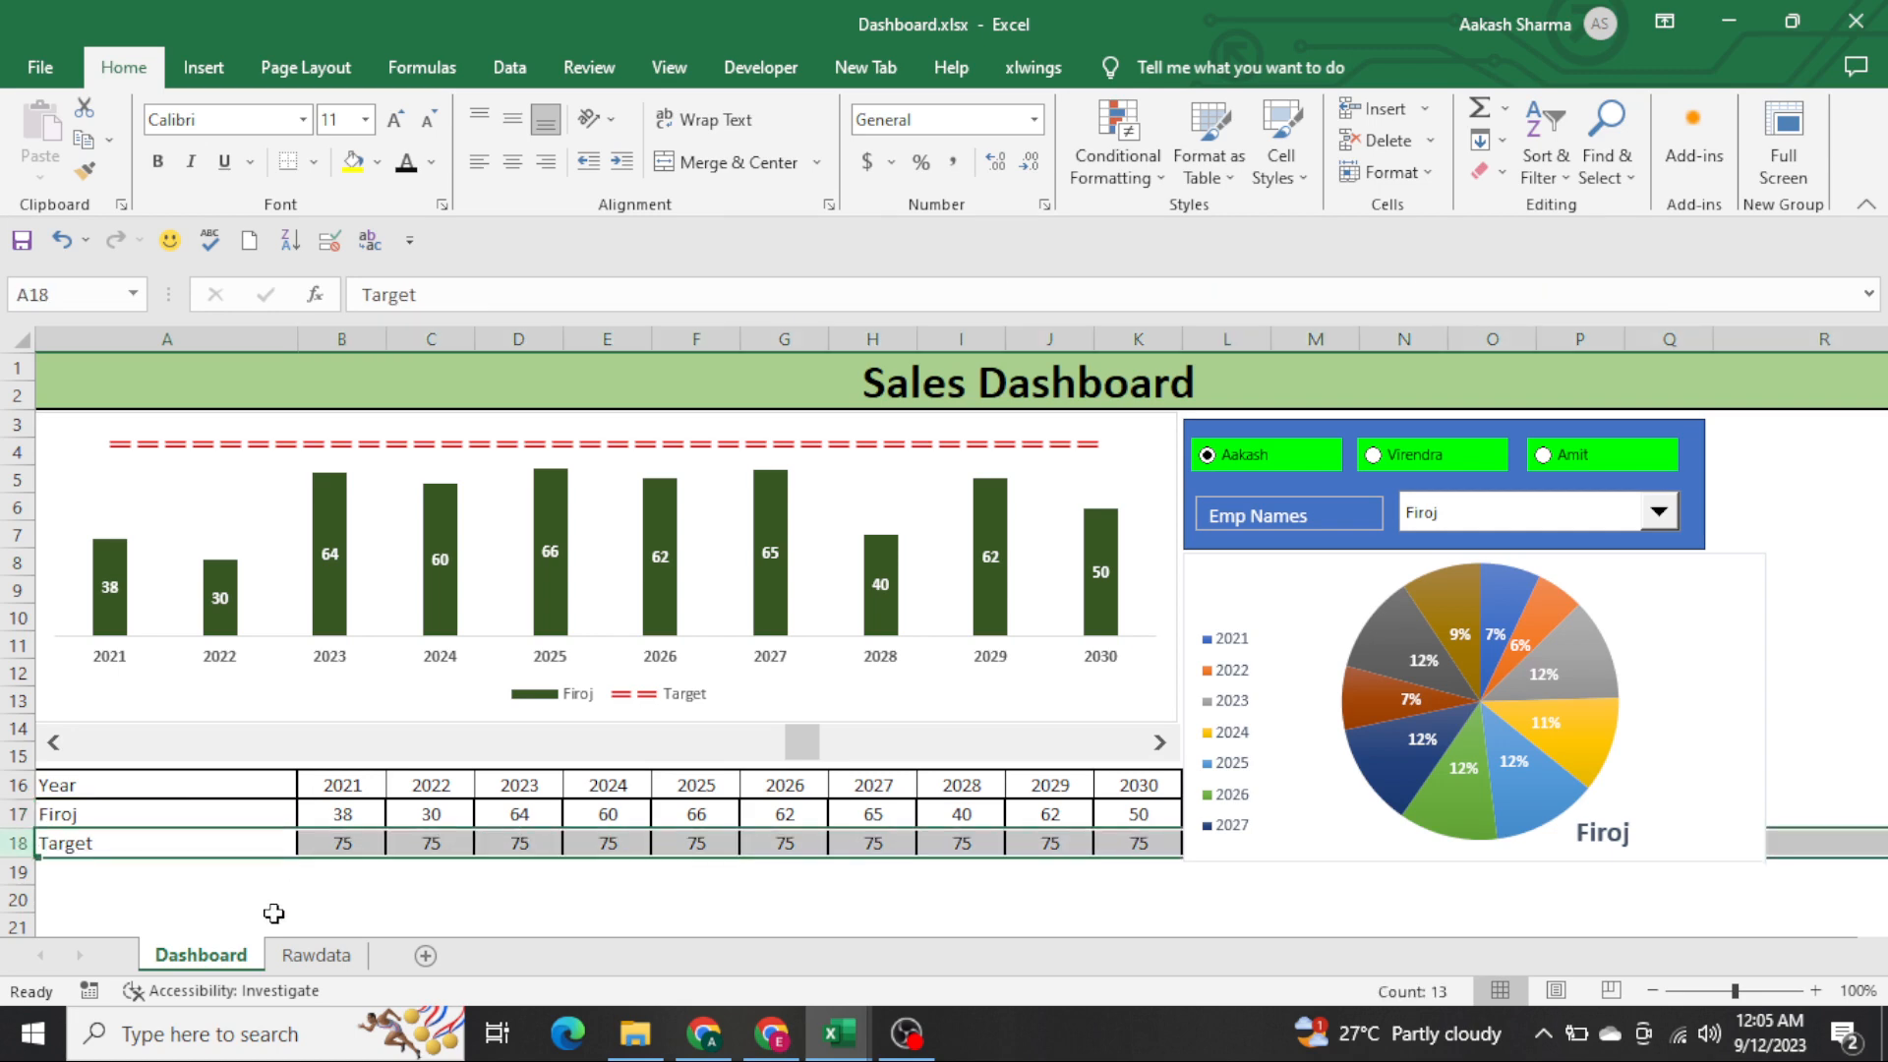
pyautogui.click(313, 956)
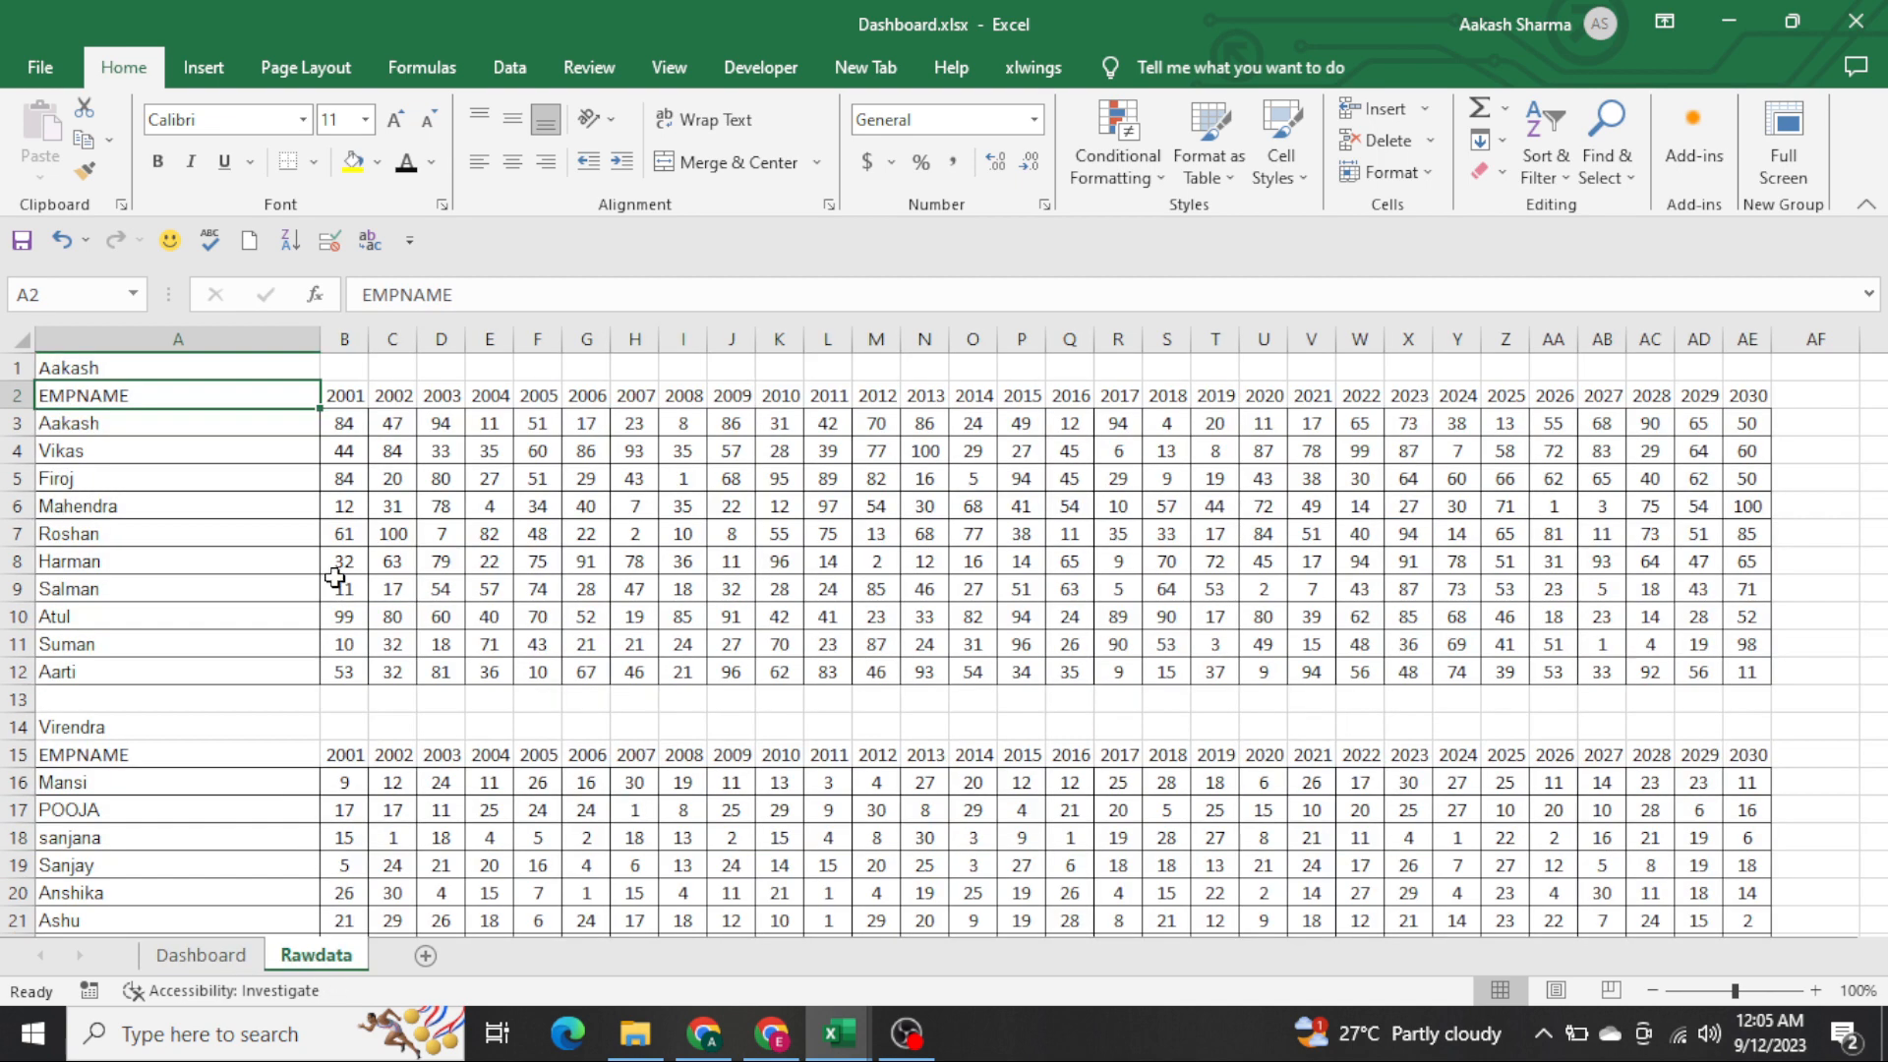
pyautogui.click(438, 508)
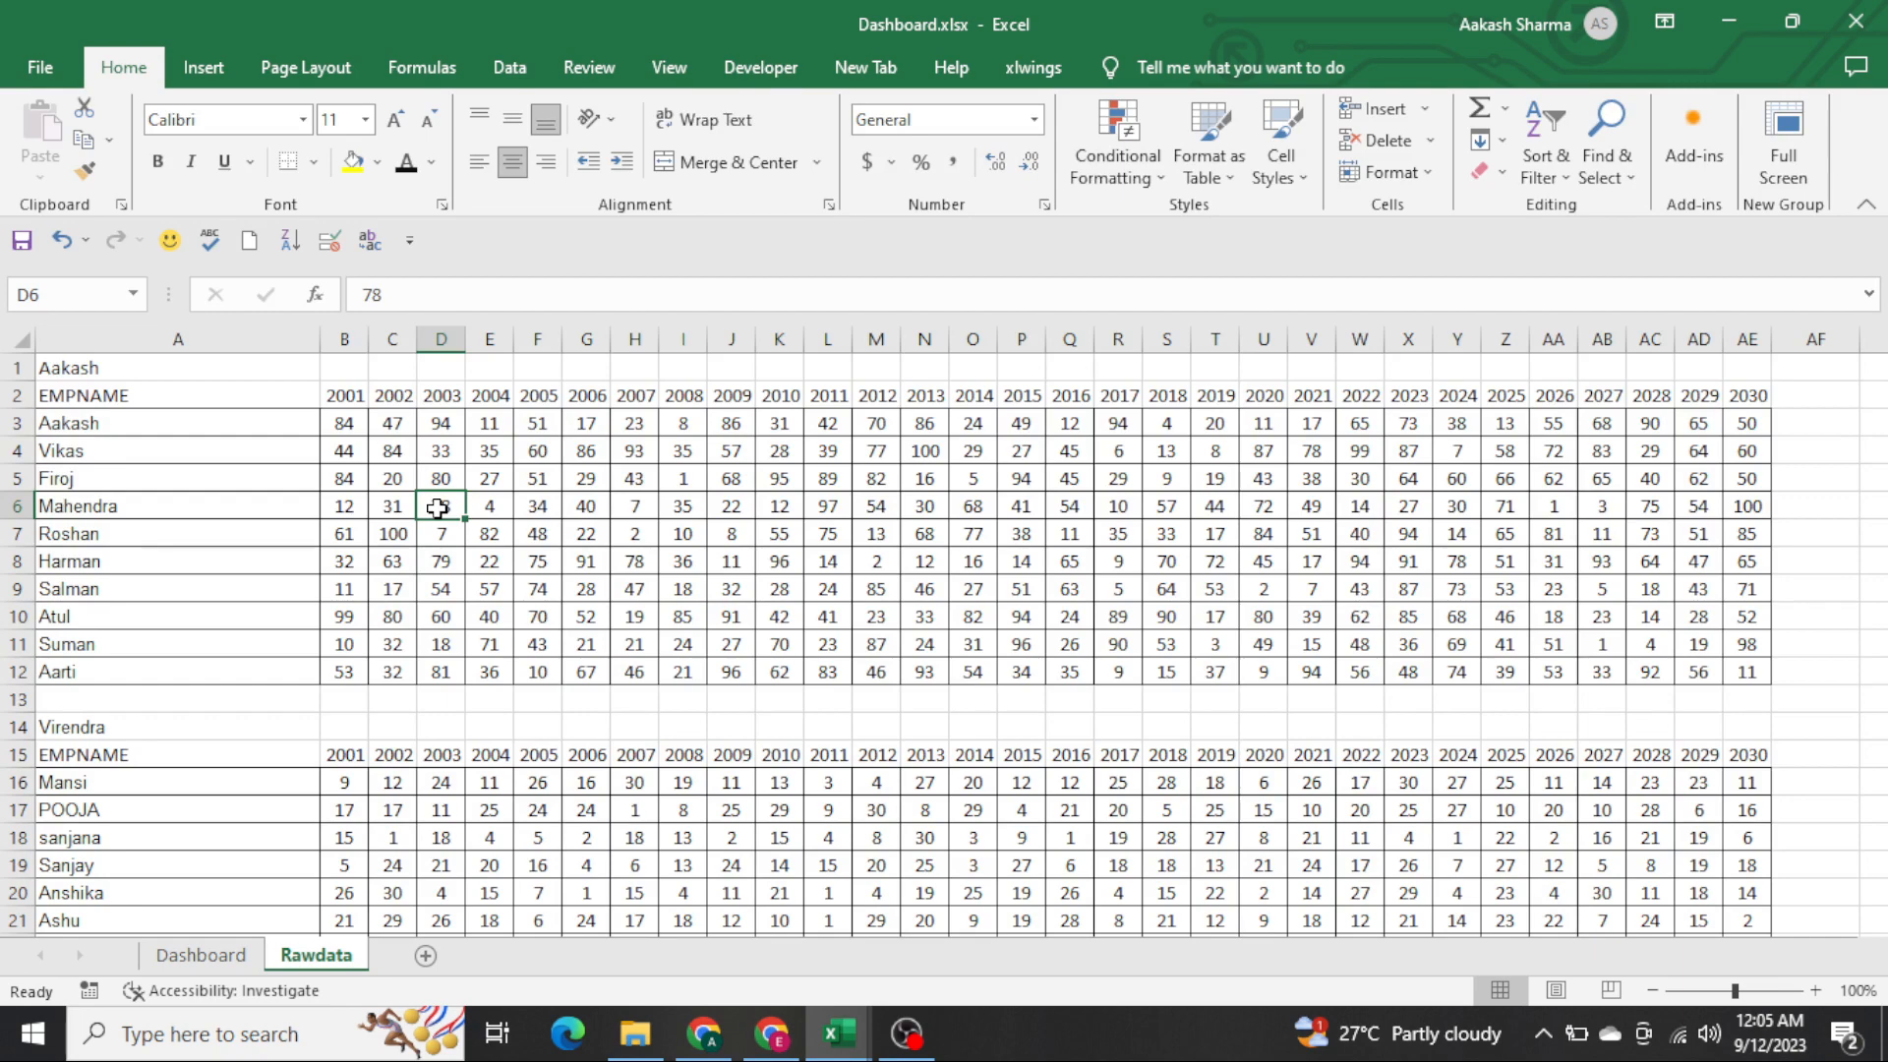
pyautogui.hotkey('ctrl', 'Up')
pyautogui.press('Left')
pyautogui.press('Left')
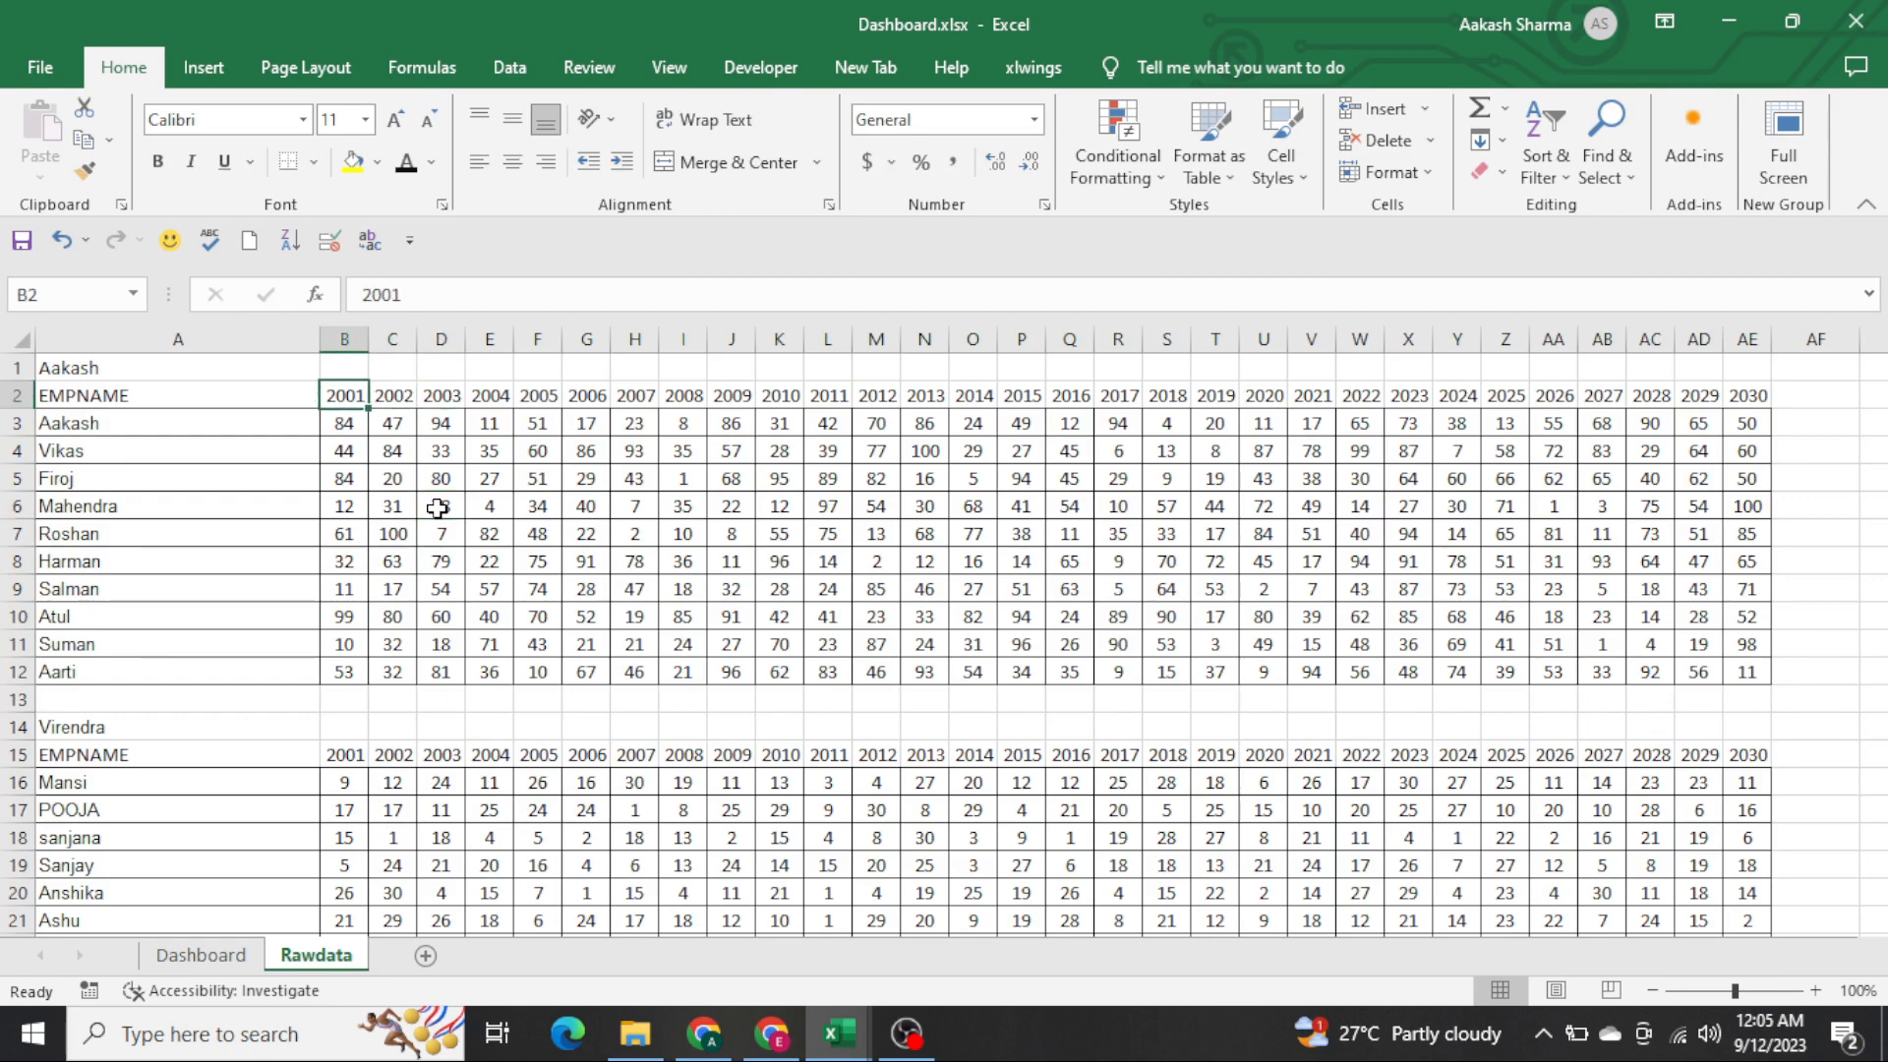
pyautogui.hotkey('ctrl', 'shift', 'Right')
pyautogui.hotkey('ctrl', 'shift', 'Down')
pyautogui.press('Down')
pyautogui.hotkey('ctrl', 'shift', 'Right')
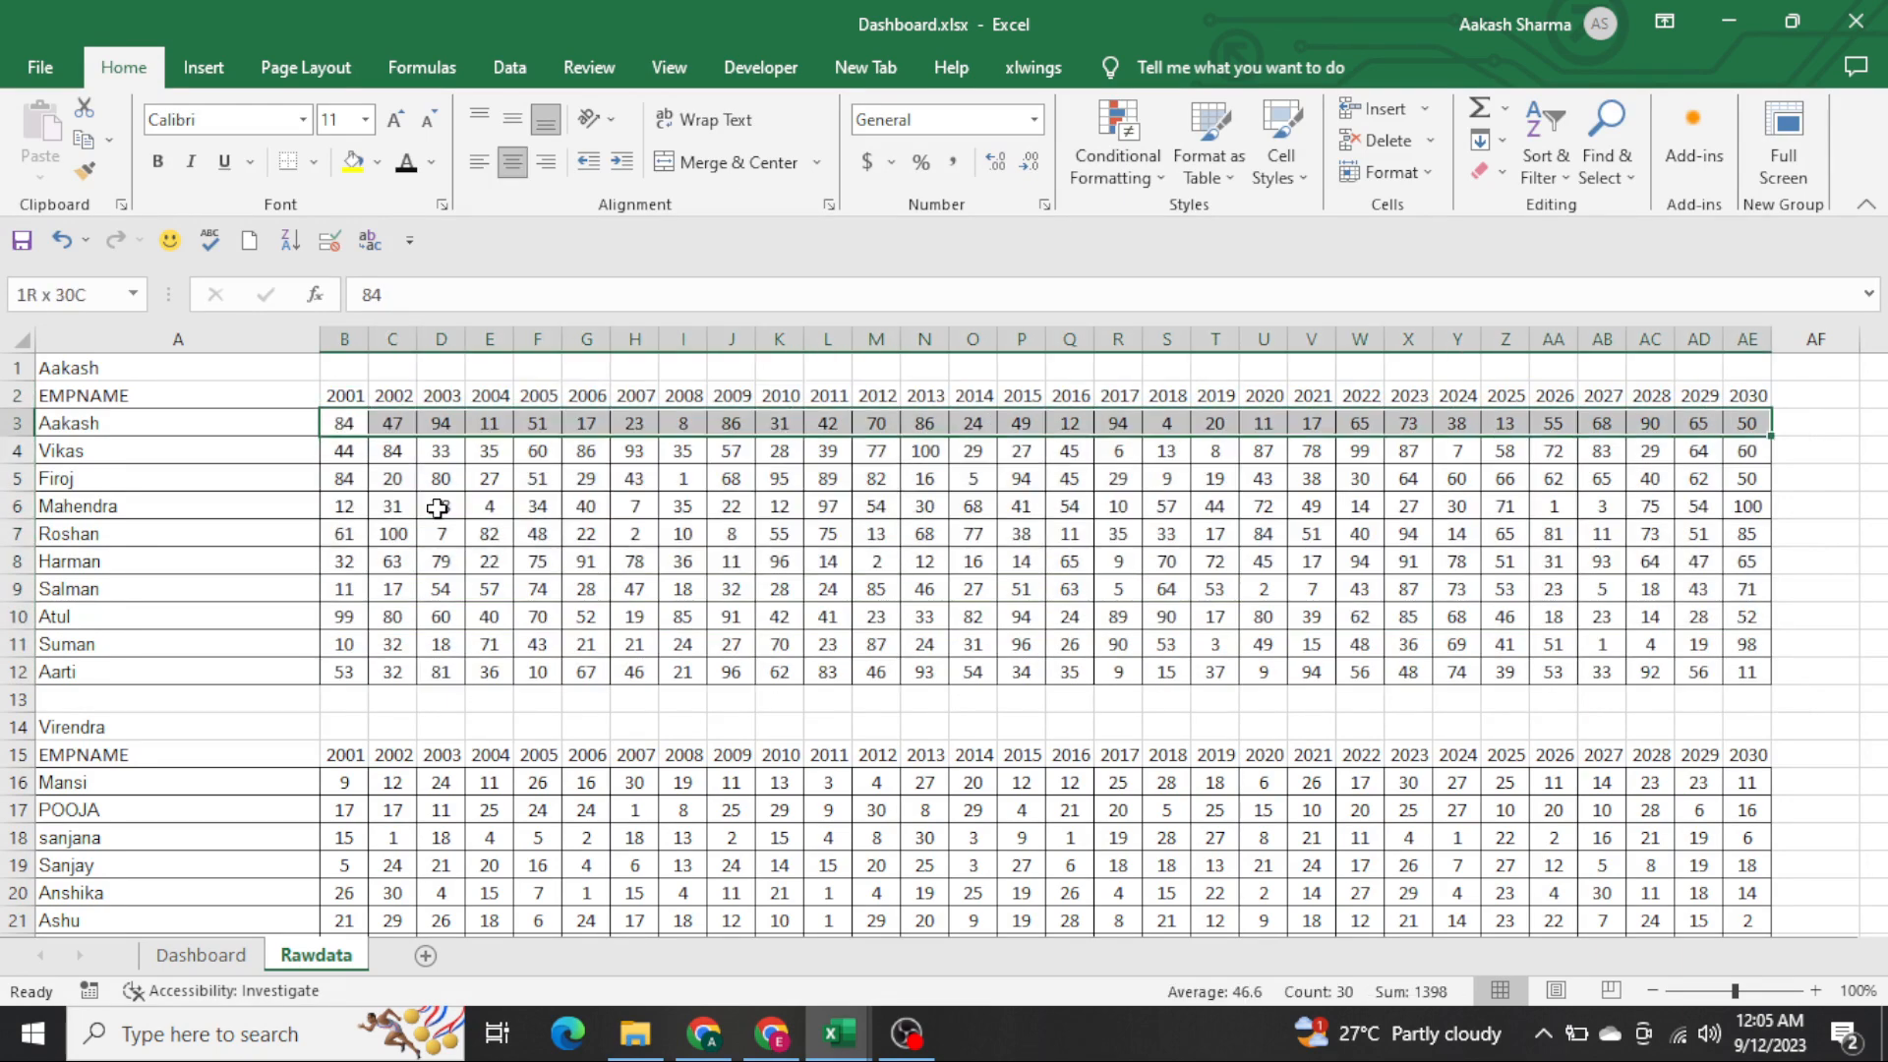
pyautogui.hotkey('ctrl', 'shift', 'Down')
pyautogui.press('Left')
pyautogui.hotkey('ctrl', 'shift', 'Right')
pyautogui.press('Up')
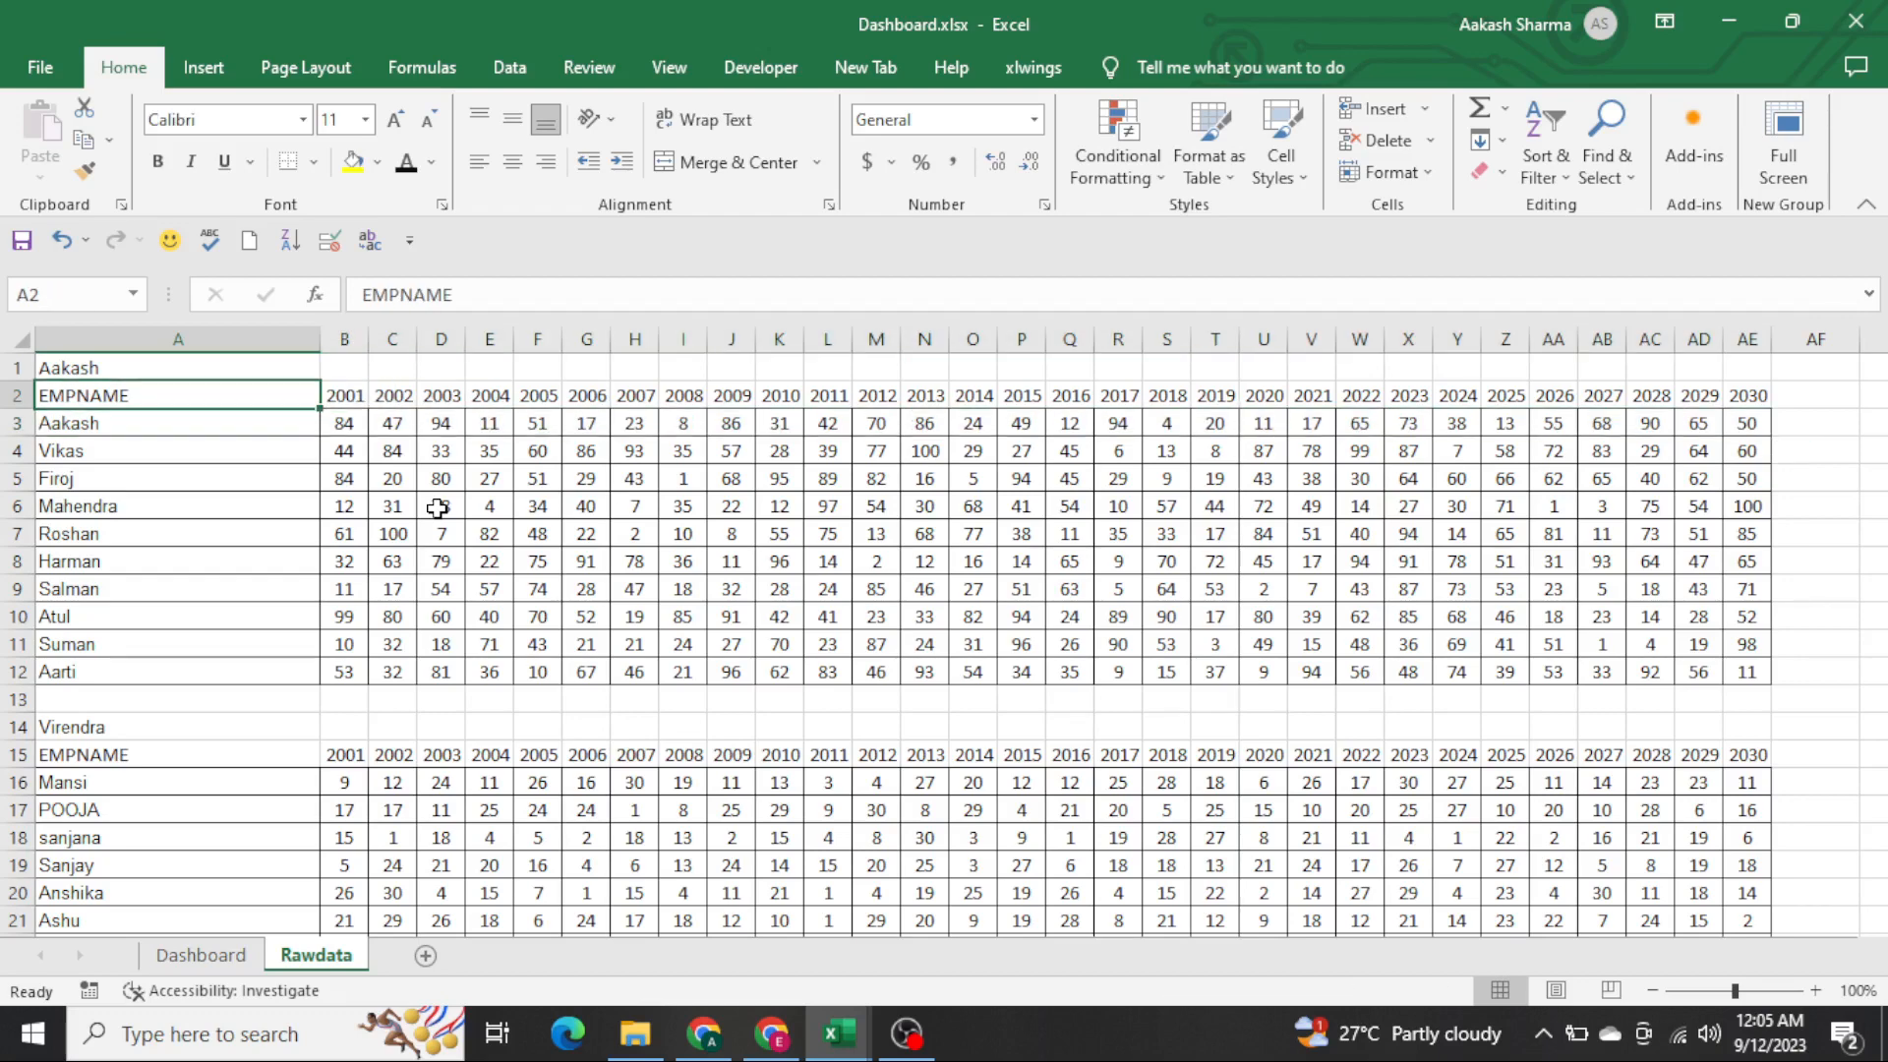
# Select the complete first and second team tables in turn, A2:AE12 and A15:AE25, to show their extent
pyautogui.press('Up')
pyautogui.press('Down')
pyautogui.hotkey('ctrl', 'shift', 'Down')
pyautogui.hotkey('ctrl', 'shift', 'Right')
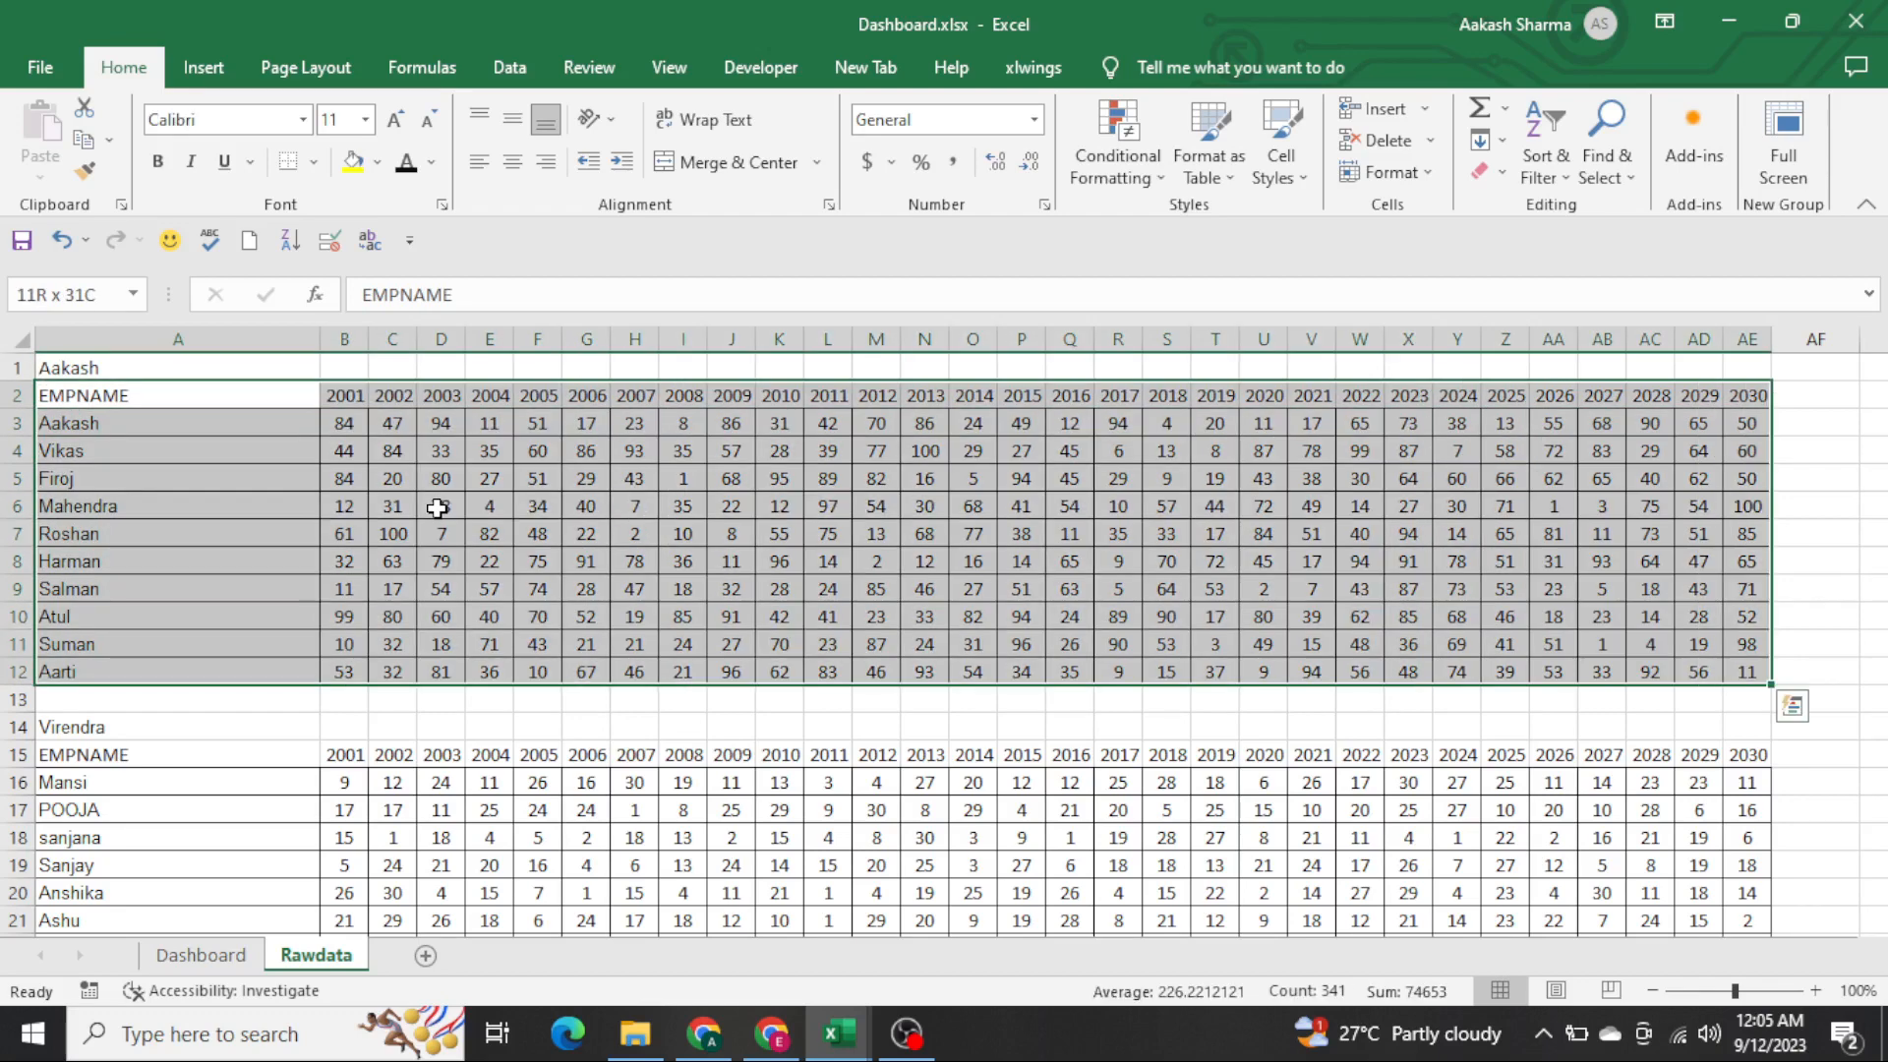
pyautogui.hotkey('ctrl', 'Down')
pyautogui.hotkey('ctrl', 'Down')
pyautogui.press('Down')
pyautogui.hotkey('ctrl', 'shift', 'Down')
pyautogui.hotkey('ctrl', 'shift', 'Right')
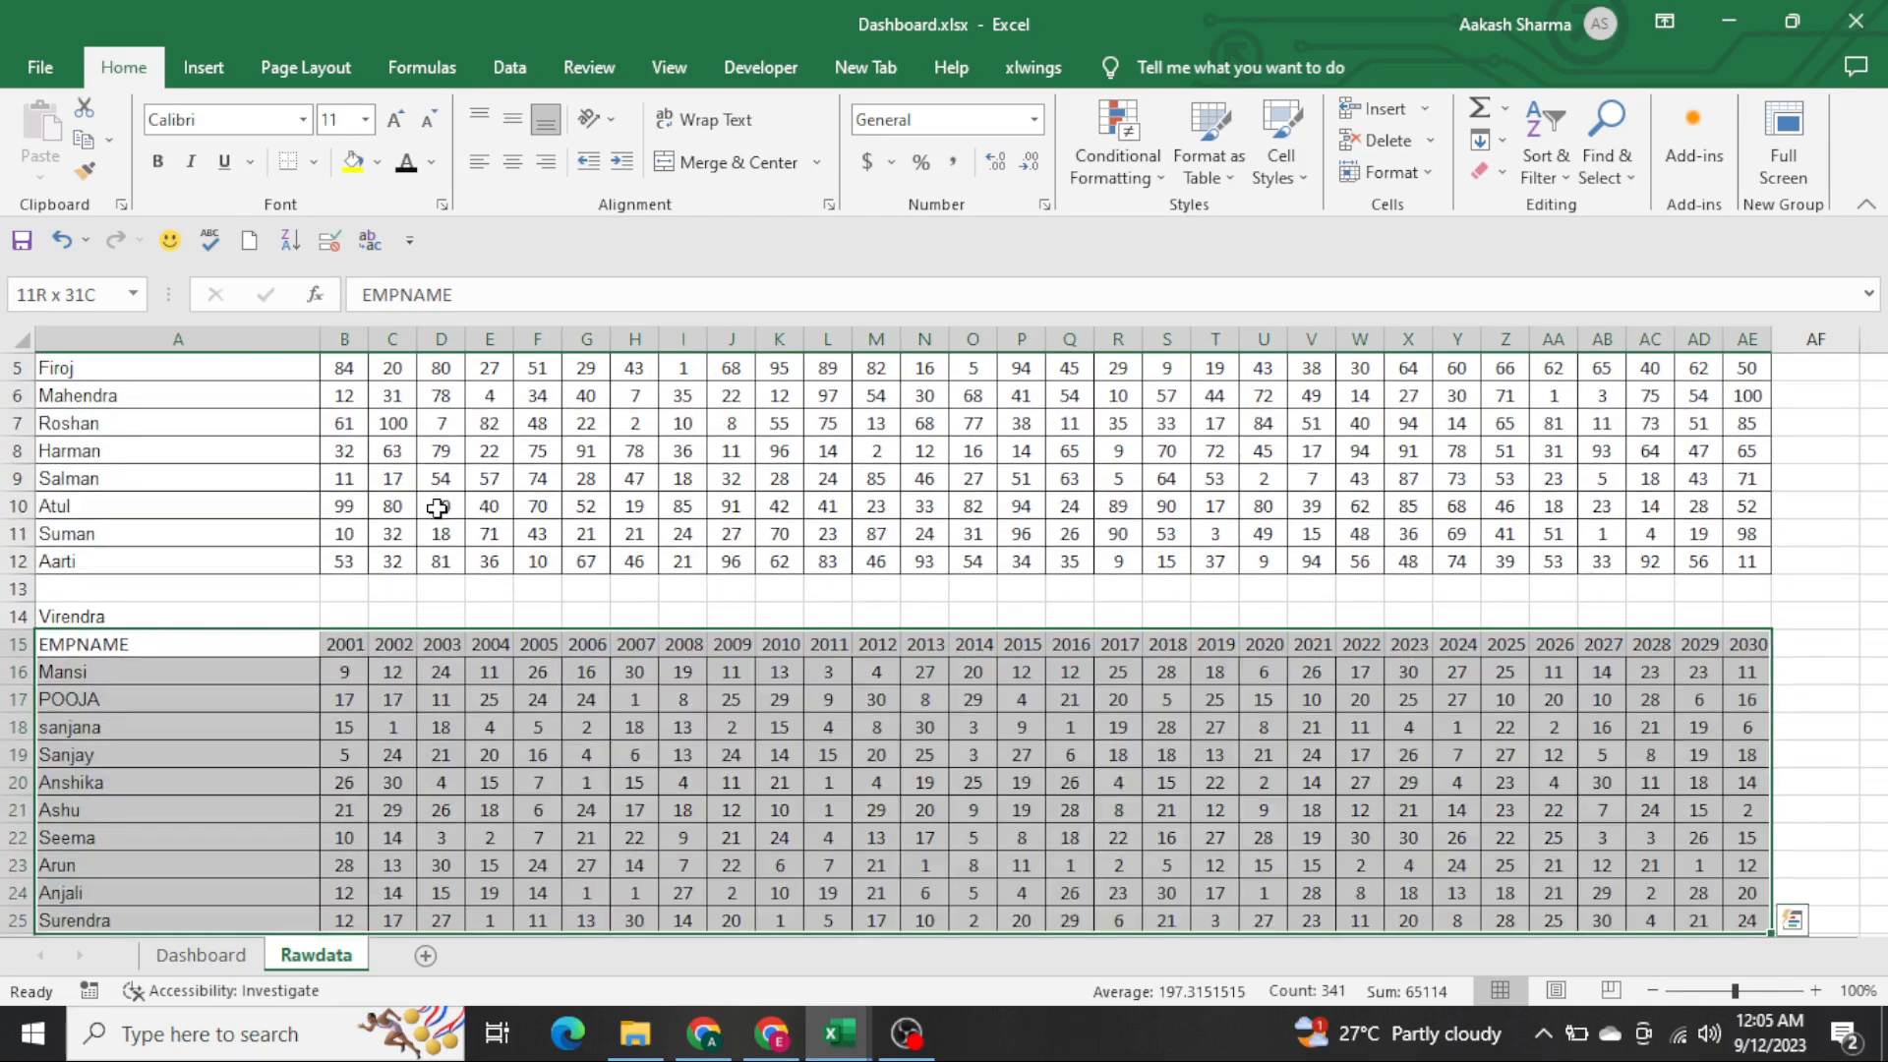
# Select the third team's complete table starting at A28, then return to cell A1
pyautogui.hotkey('ctrl', 'Down')
pyautogui.hotkey('ctrl', 'Down')
pyautogui.press('Down')
pyautogui.hotkey('ctrl', 'shift', 'Down')
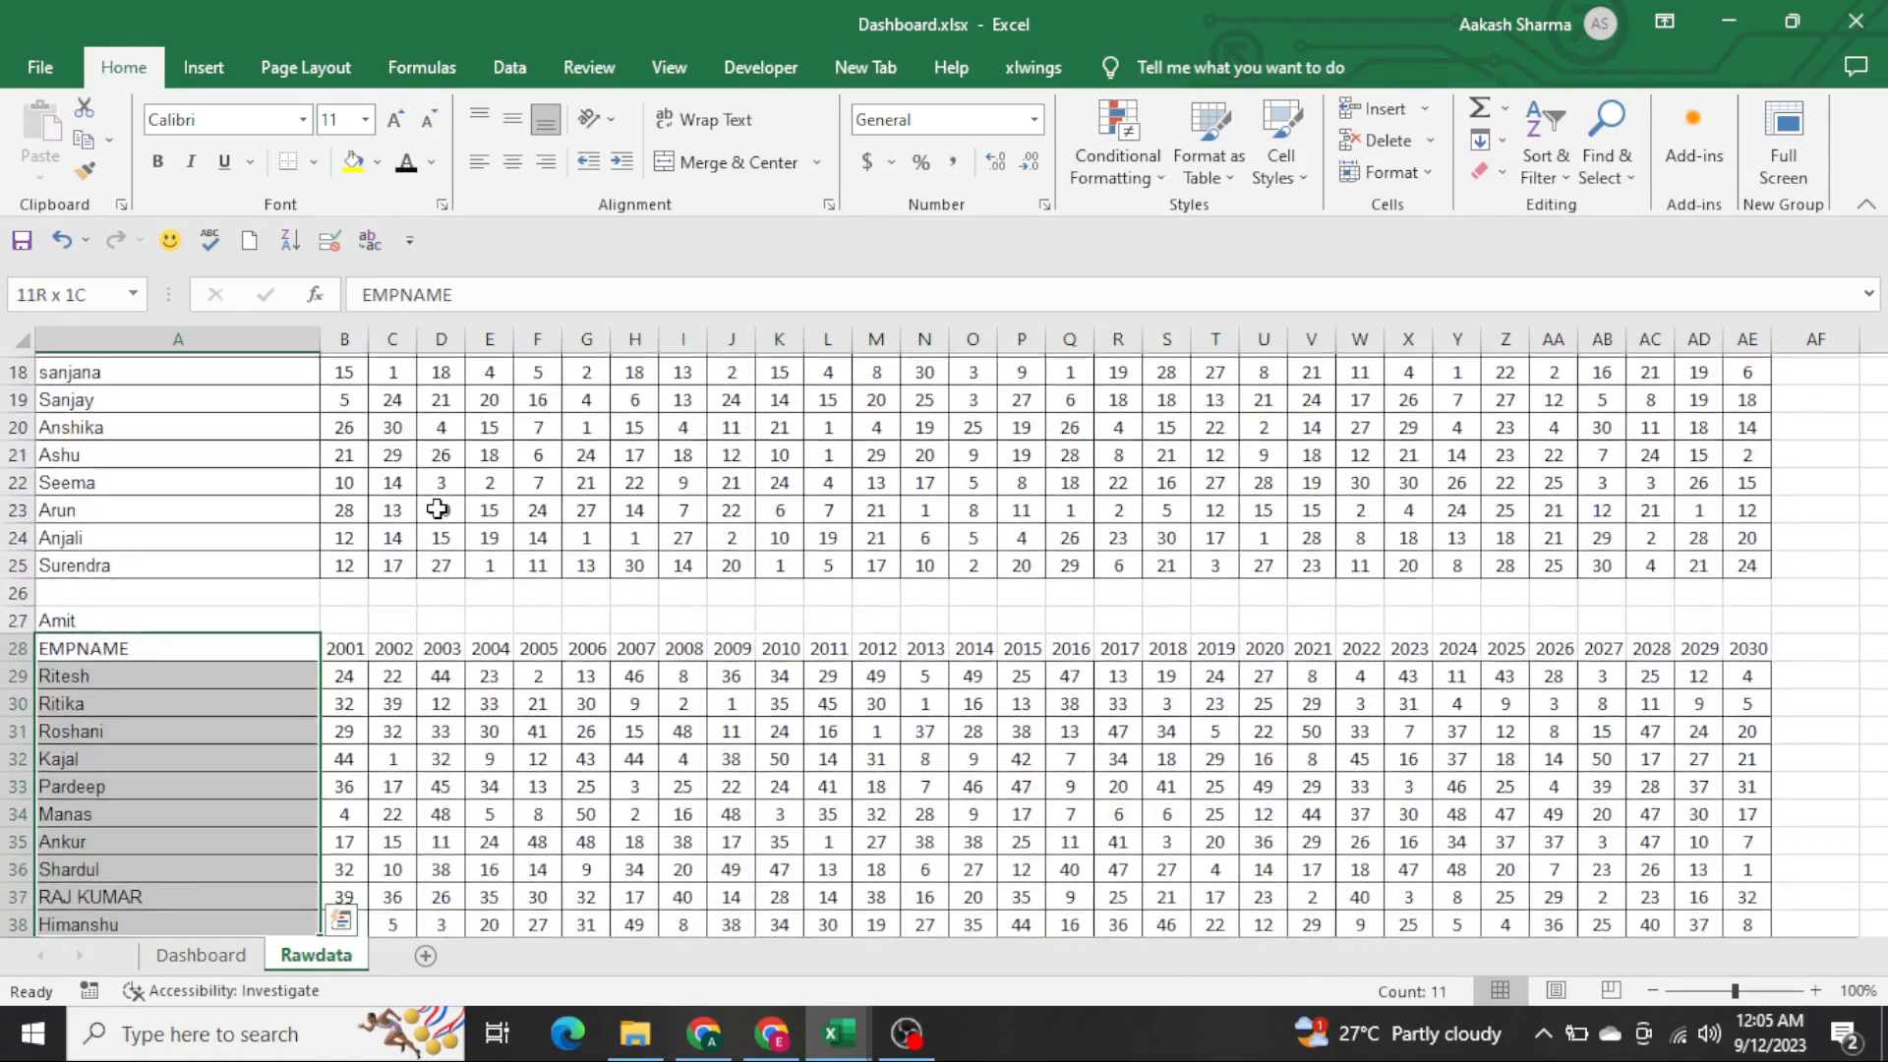
pyautogui.hotkey('ctrl', 'shift', 'Right')
pyautogui.hotkey('ctrl', 'Up')
pyautogui.hotkey('ctrl', 'Up')
pyautogui.hotkey('ctrl', 'Home')
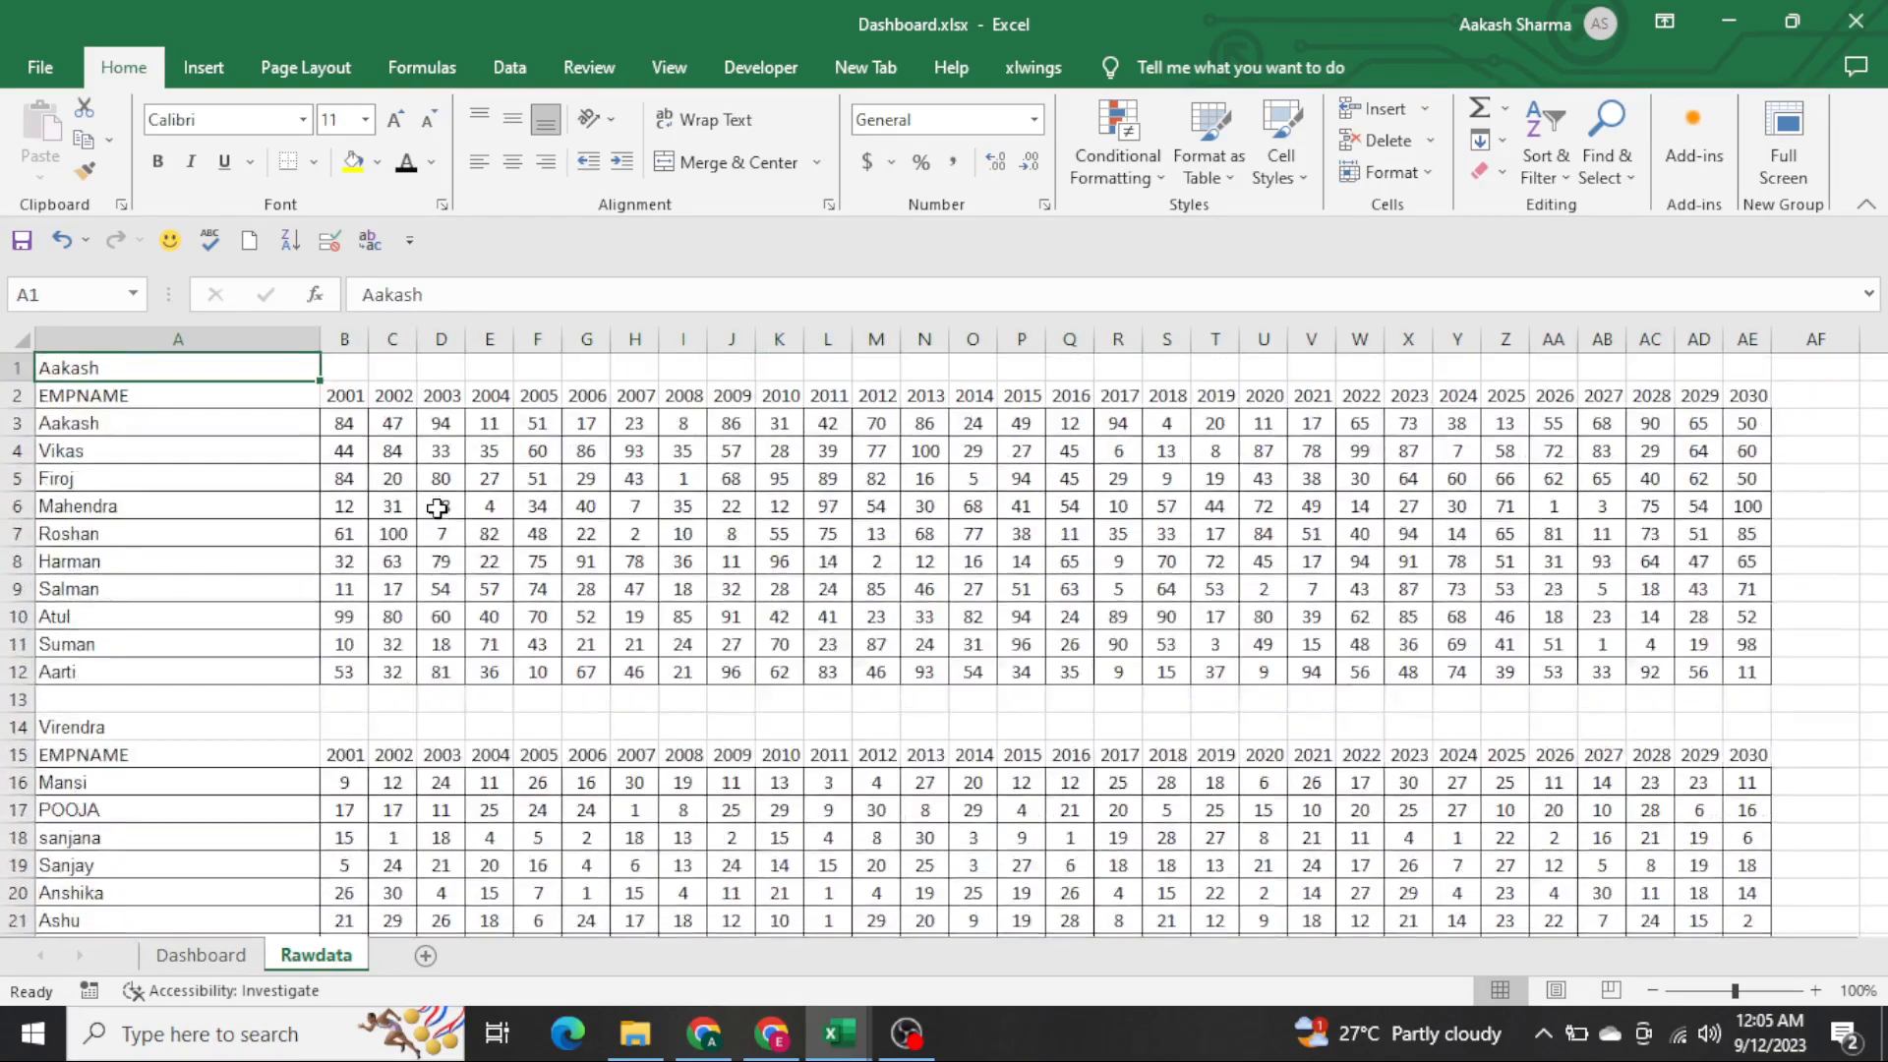
# Step through the first team's heading and EMPNAME cells and select the first employee's full row, A3:AE3
pyautogui.press('Down')
pyautogui.press('Right')
pyautogui.press('Down')
pyautogui.press('Left')
pyautogui.press('Up')
pyautogui.press('Up')
pyautogui.press('Down')
pyautogui.press('Down')
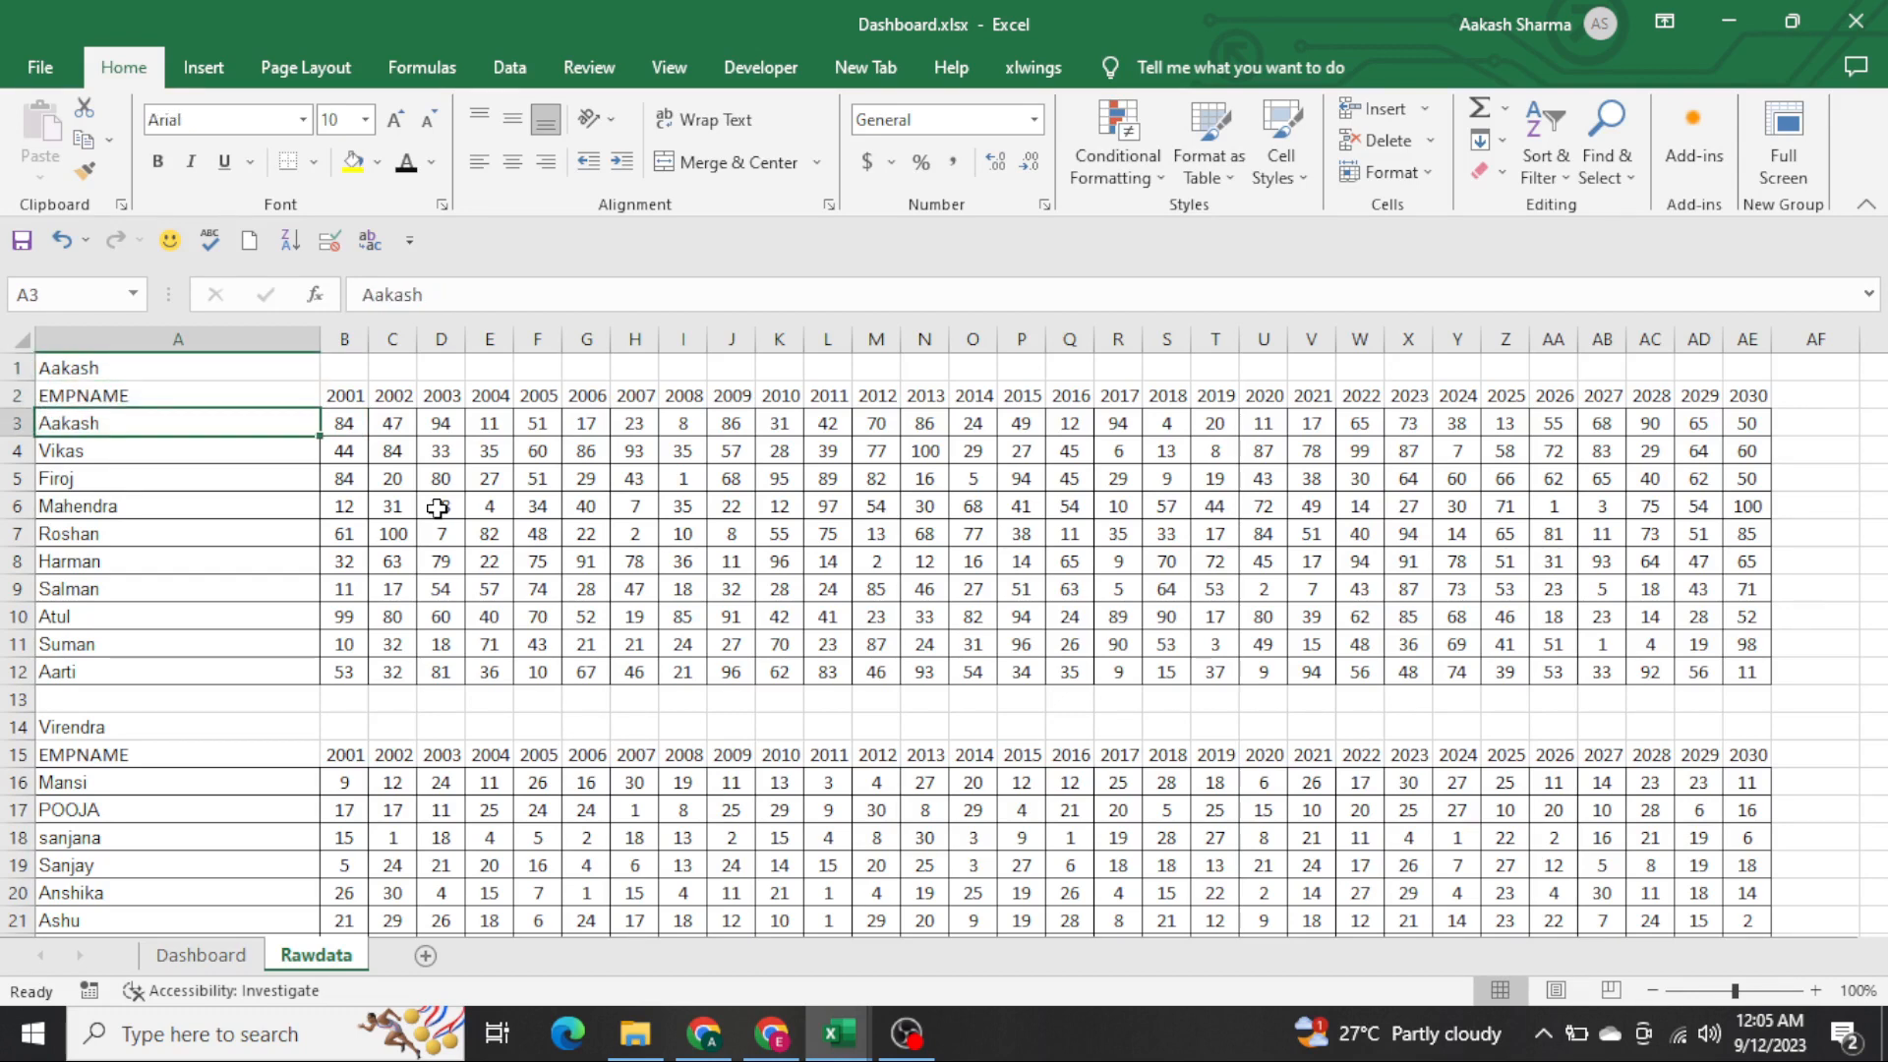
pyautogui.hotkey('ctrl', 'shift', 'Down')
pyautogui.hotkey('ctrl', 'shift', 'Up')
pyautogui.hotkey('ctrl', 'shift', 'Right')
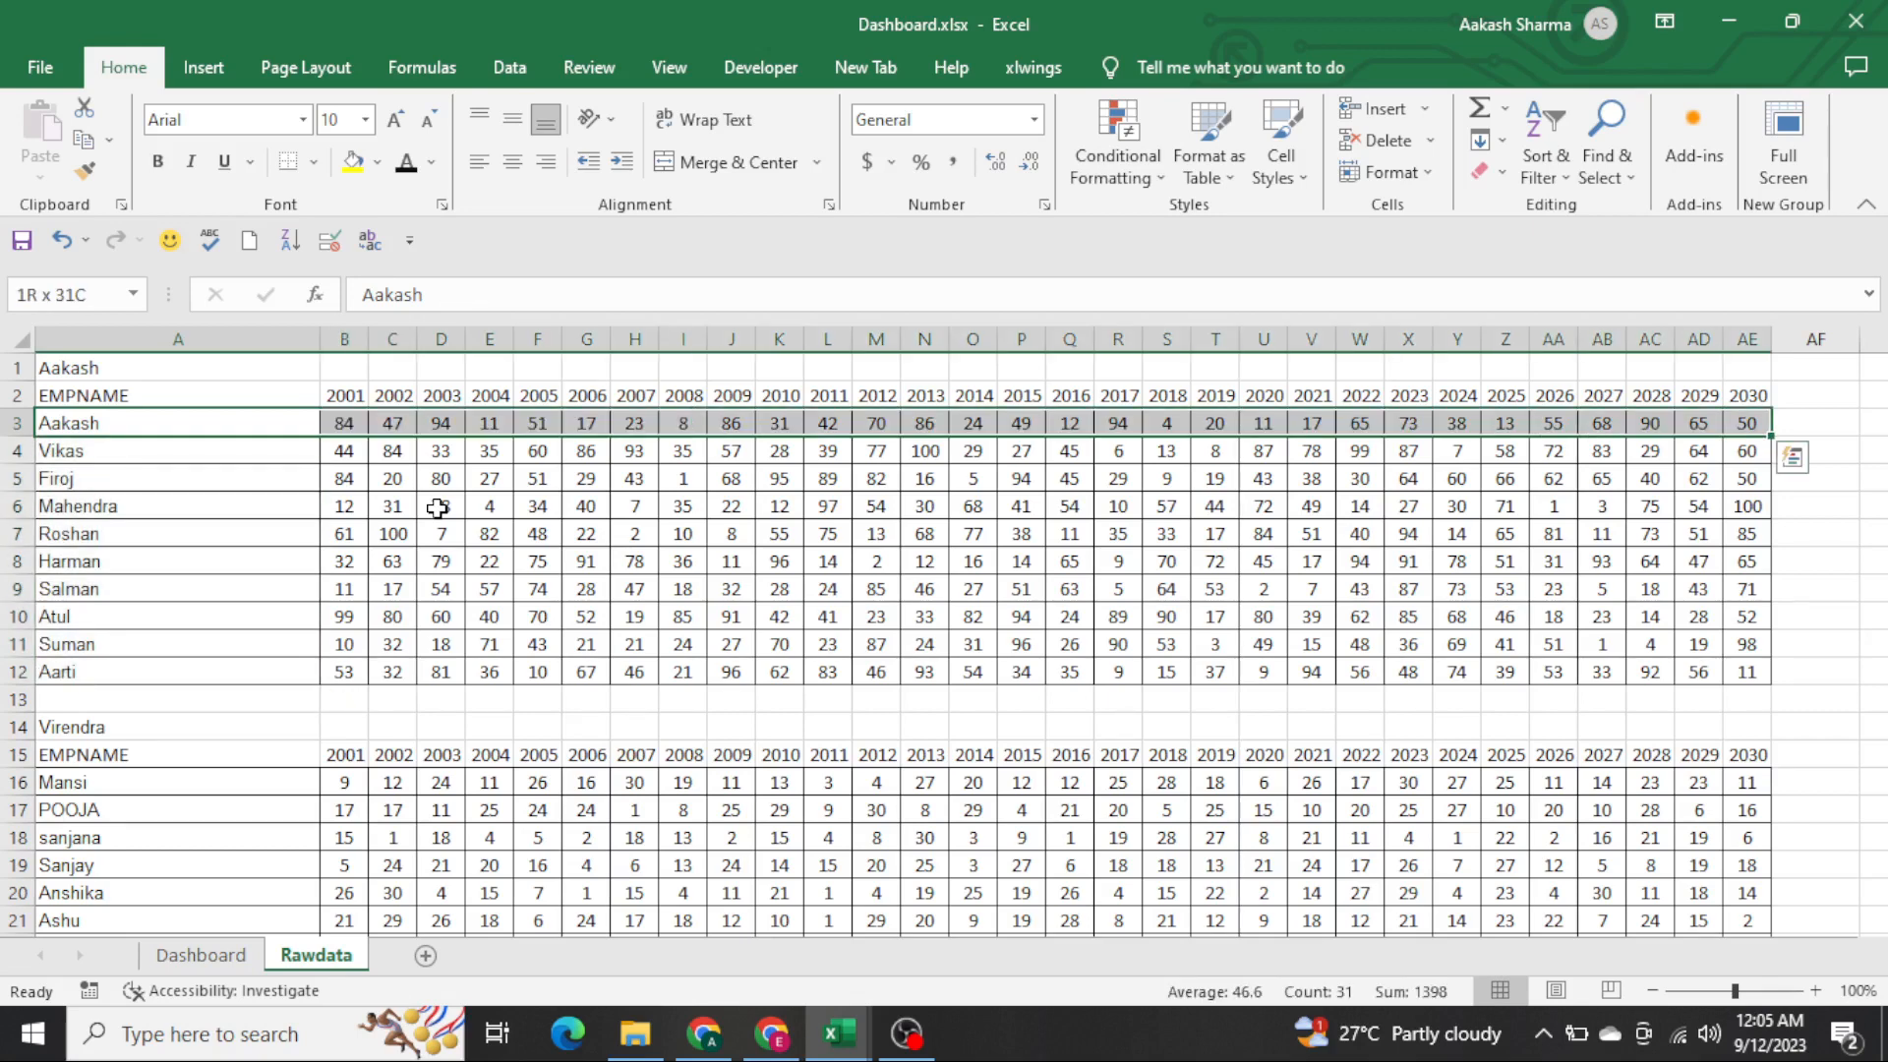
# Select the year headers 2001 to 2030 in B2:AE2 of the first team's table
pyautogui.press('Up')
pyautogui.press('Right')
pyautogui.hotkey('ctrl', 'shift', 'Right')
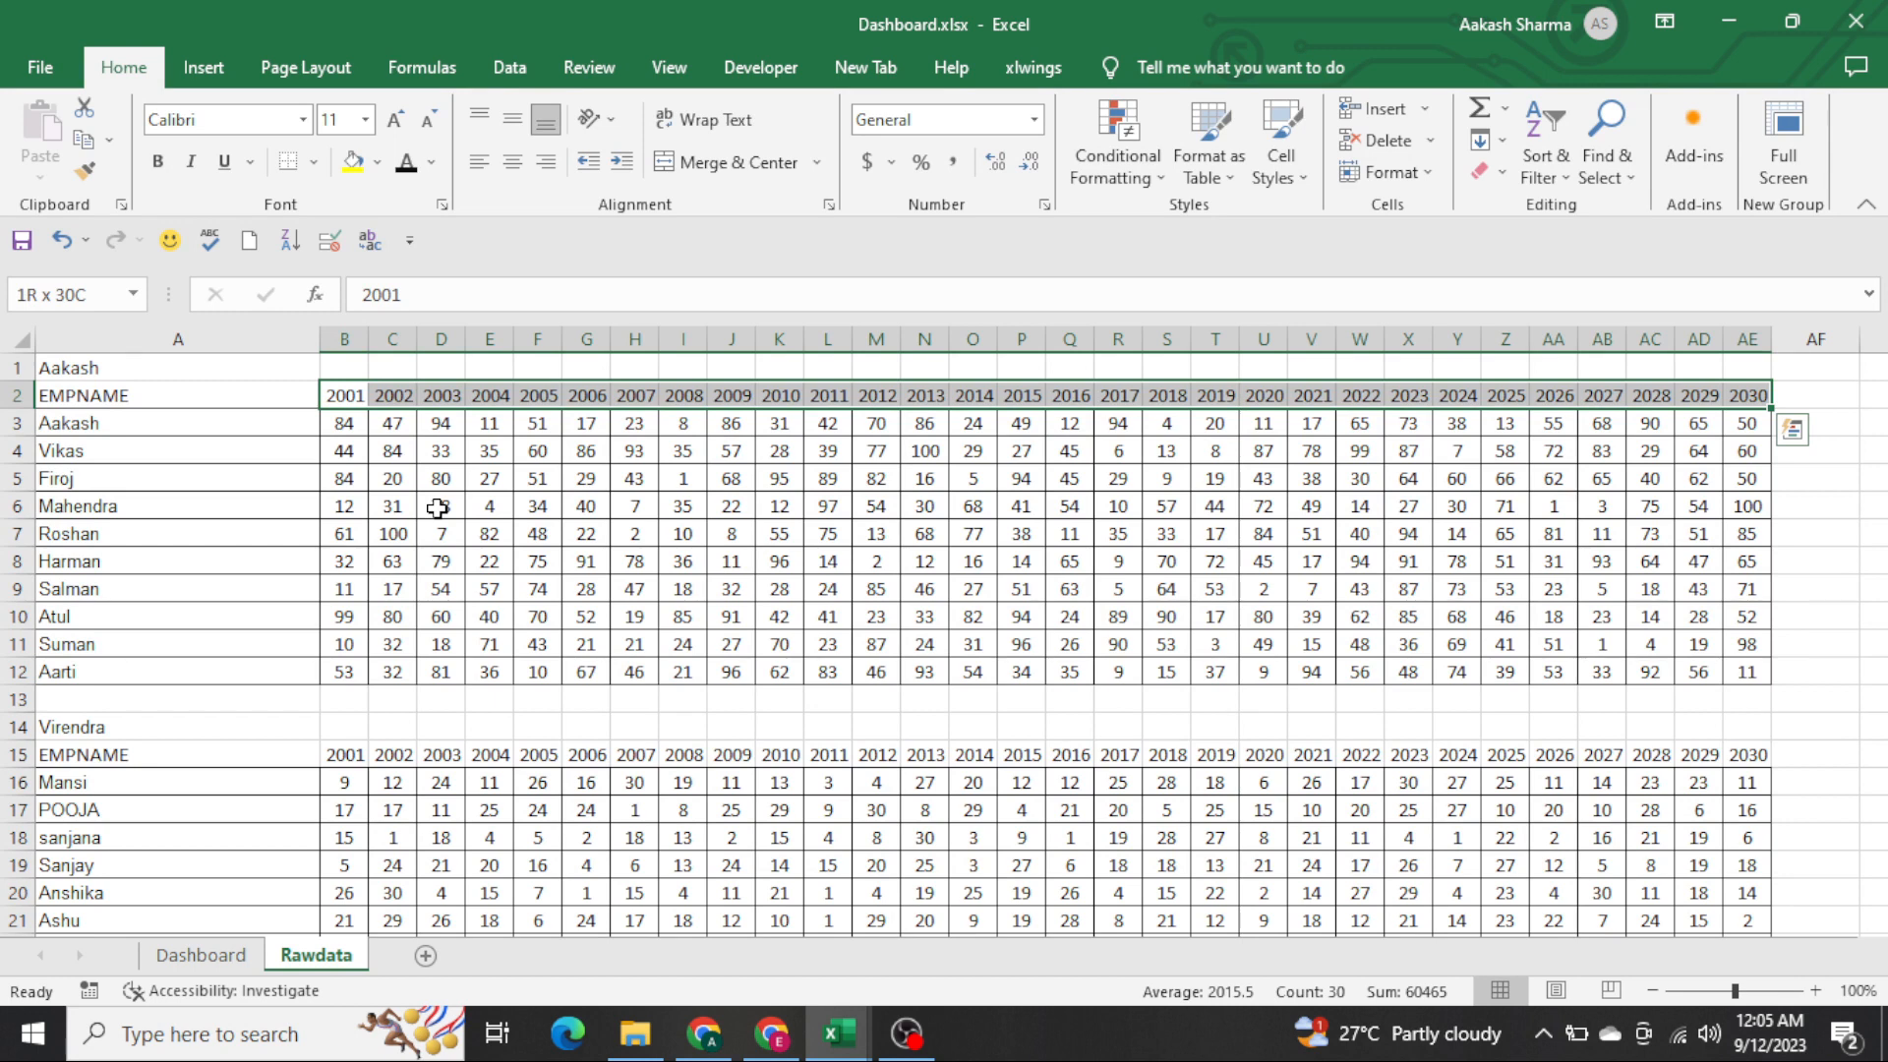
# Return to the Dashboard sheet, view the second team's charts, switch back to the first team, and inspect the Target line
pyautogui.press('Home')
pyautogui.hotkey('ctrl', 'pageup')
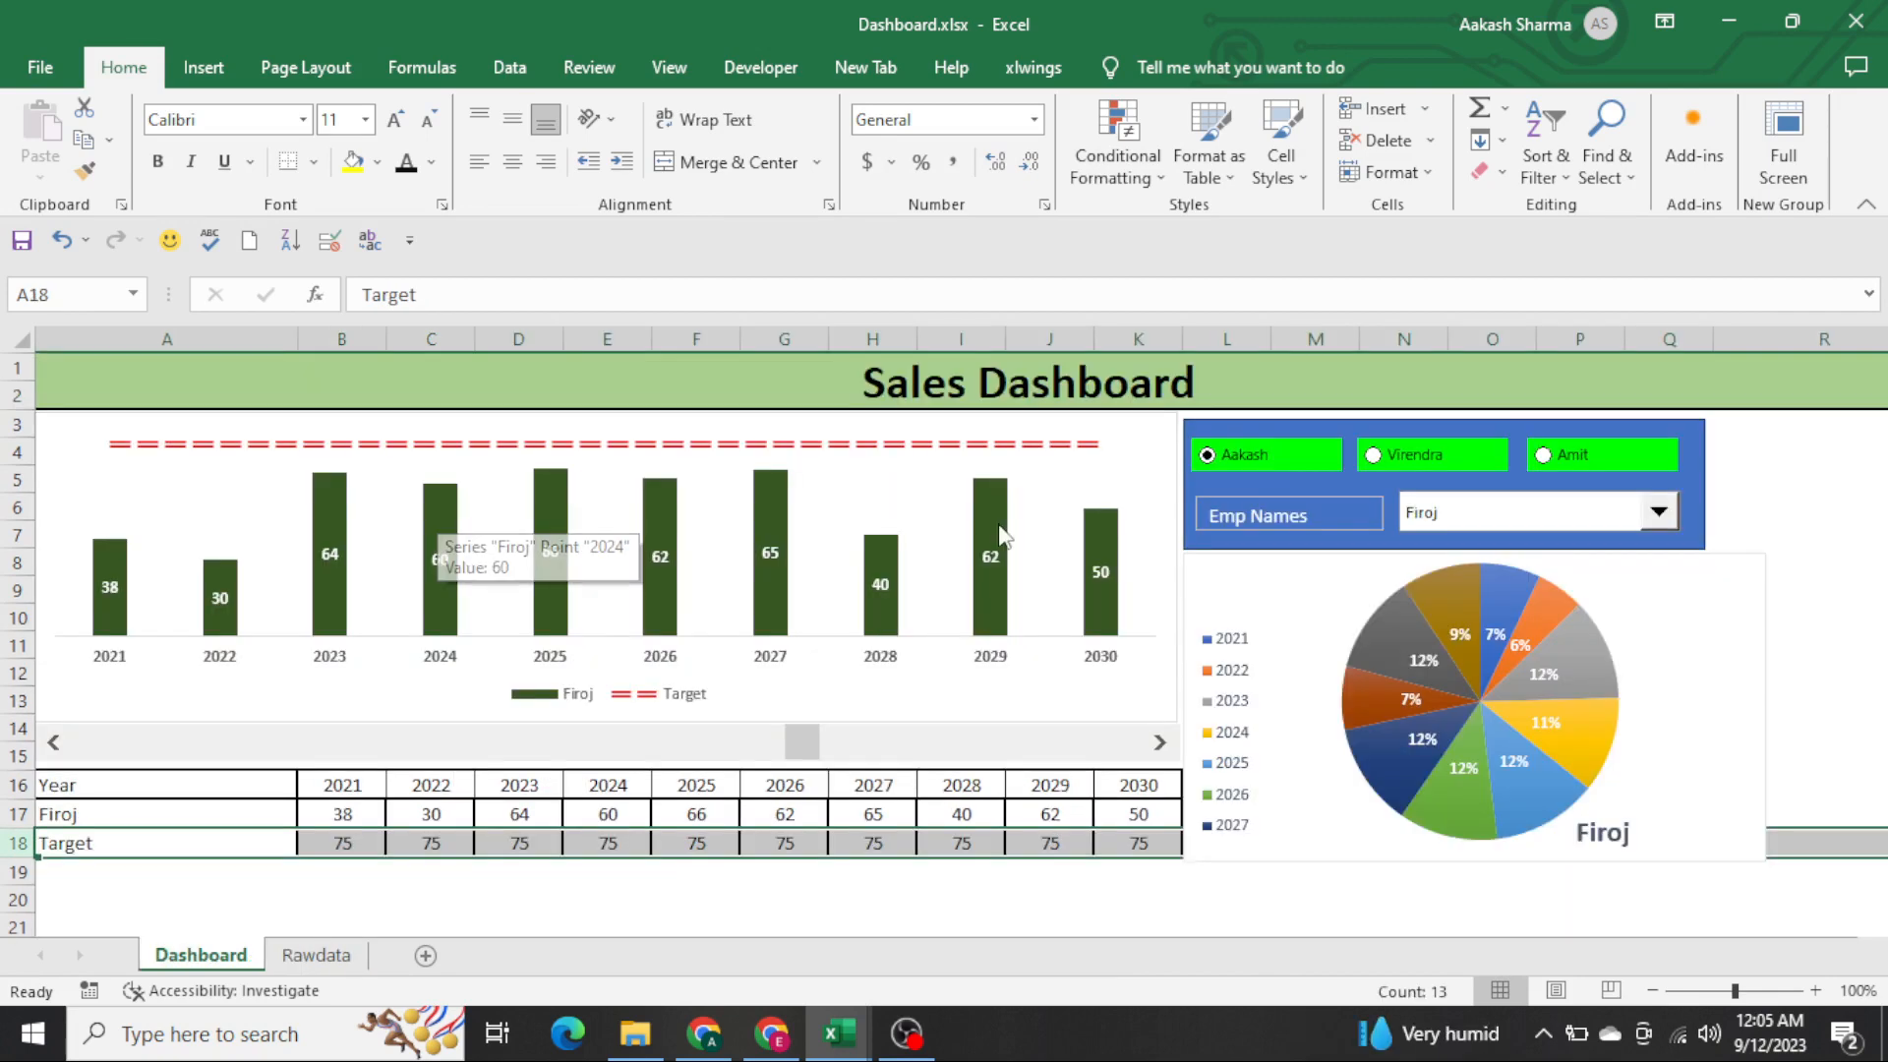
pyautogui.click(1412, 464)
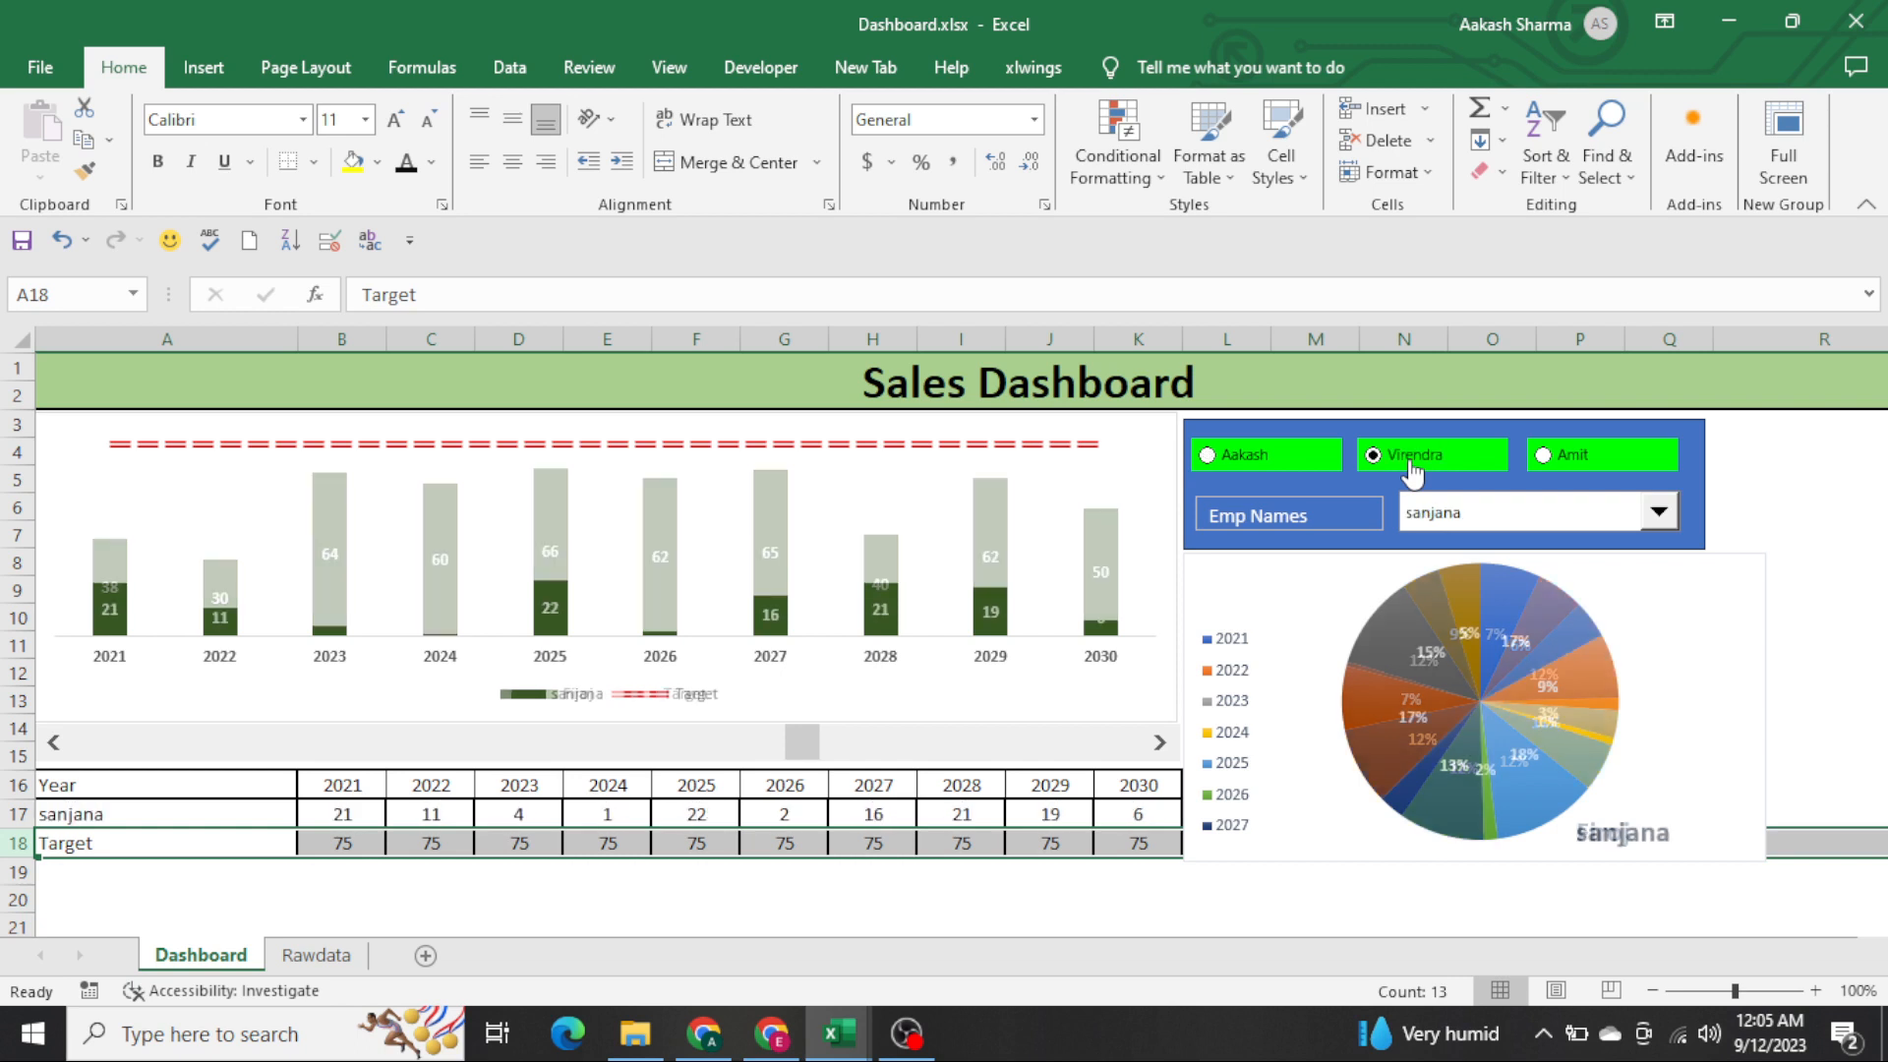
pyautogui.click(1300, 460)
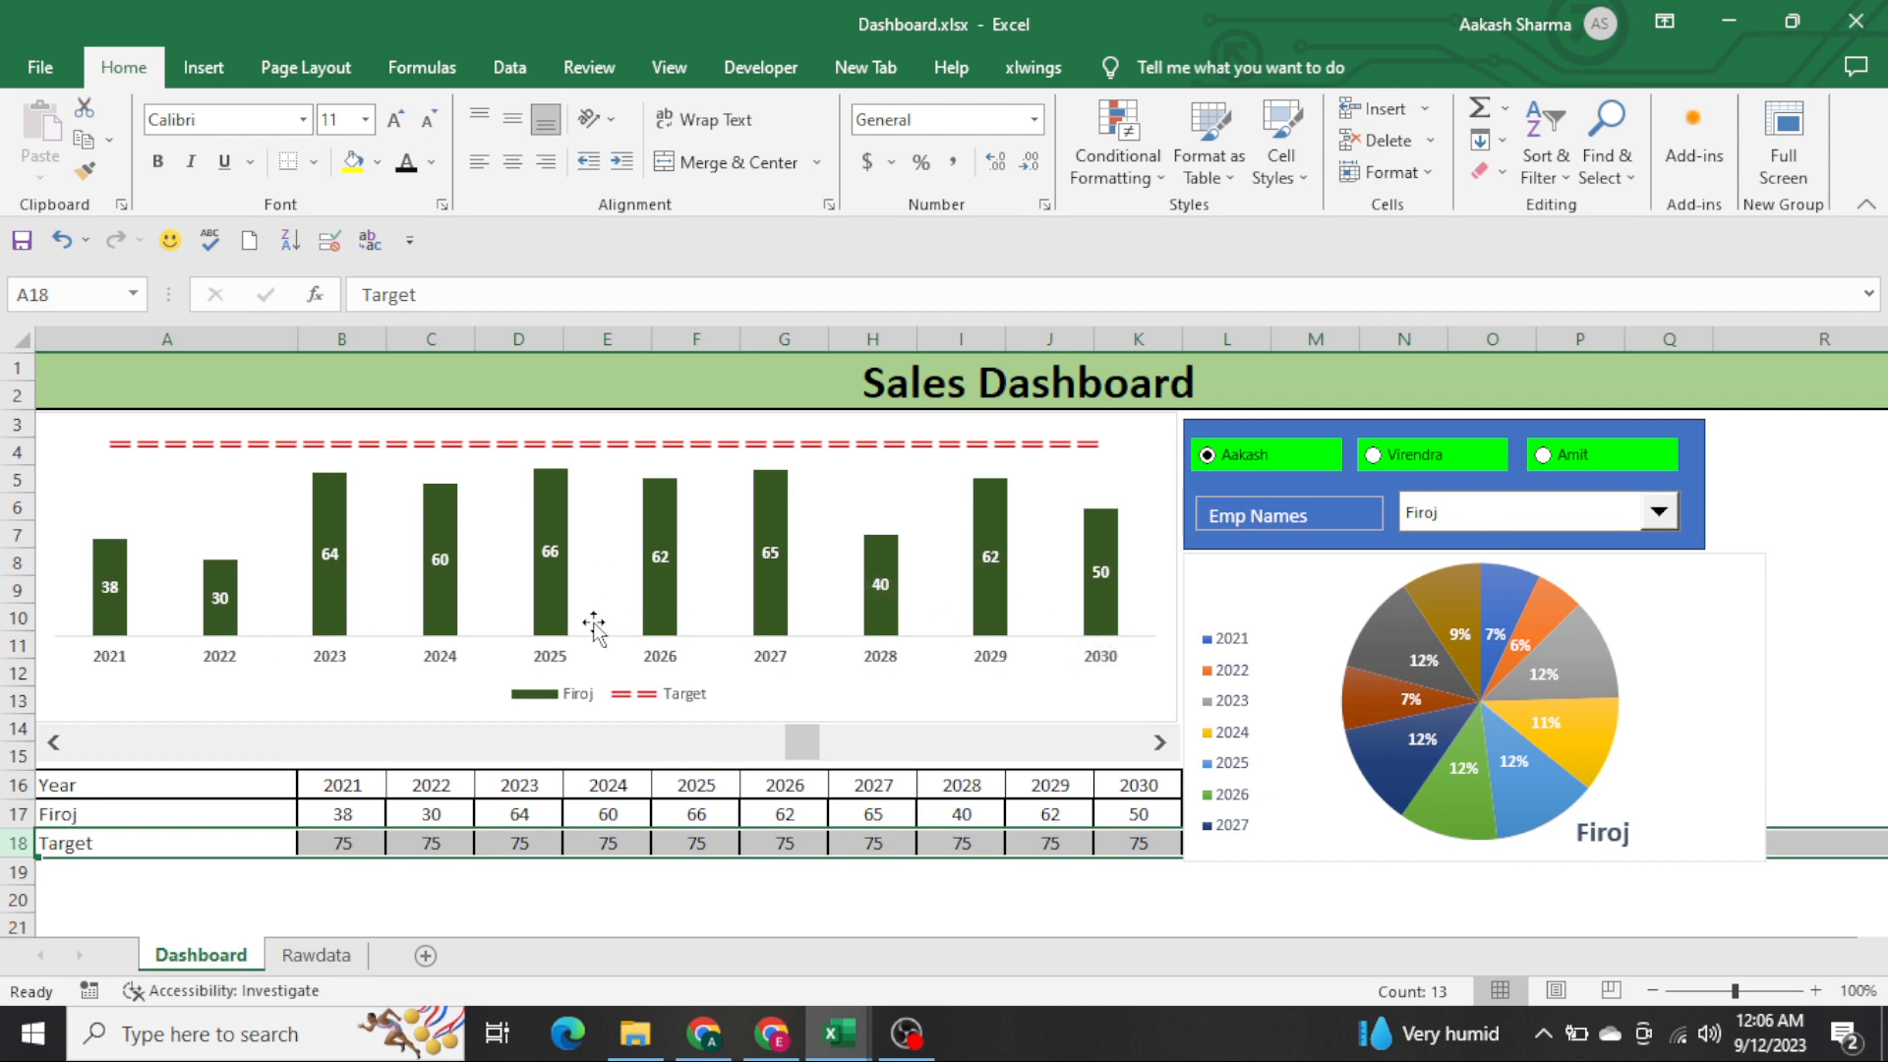
pyautogui.moveTo(157, 454)
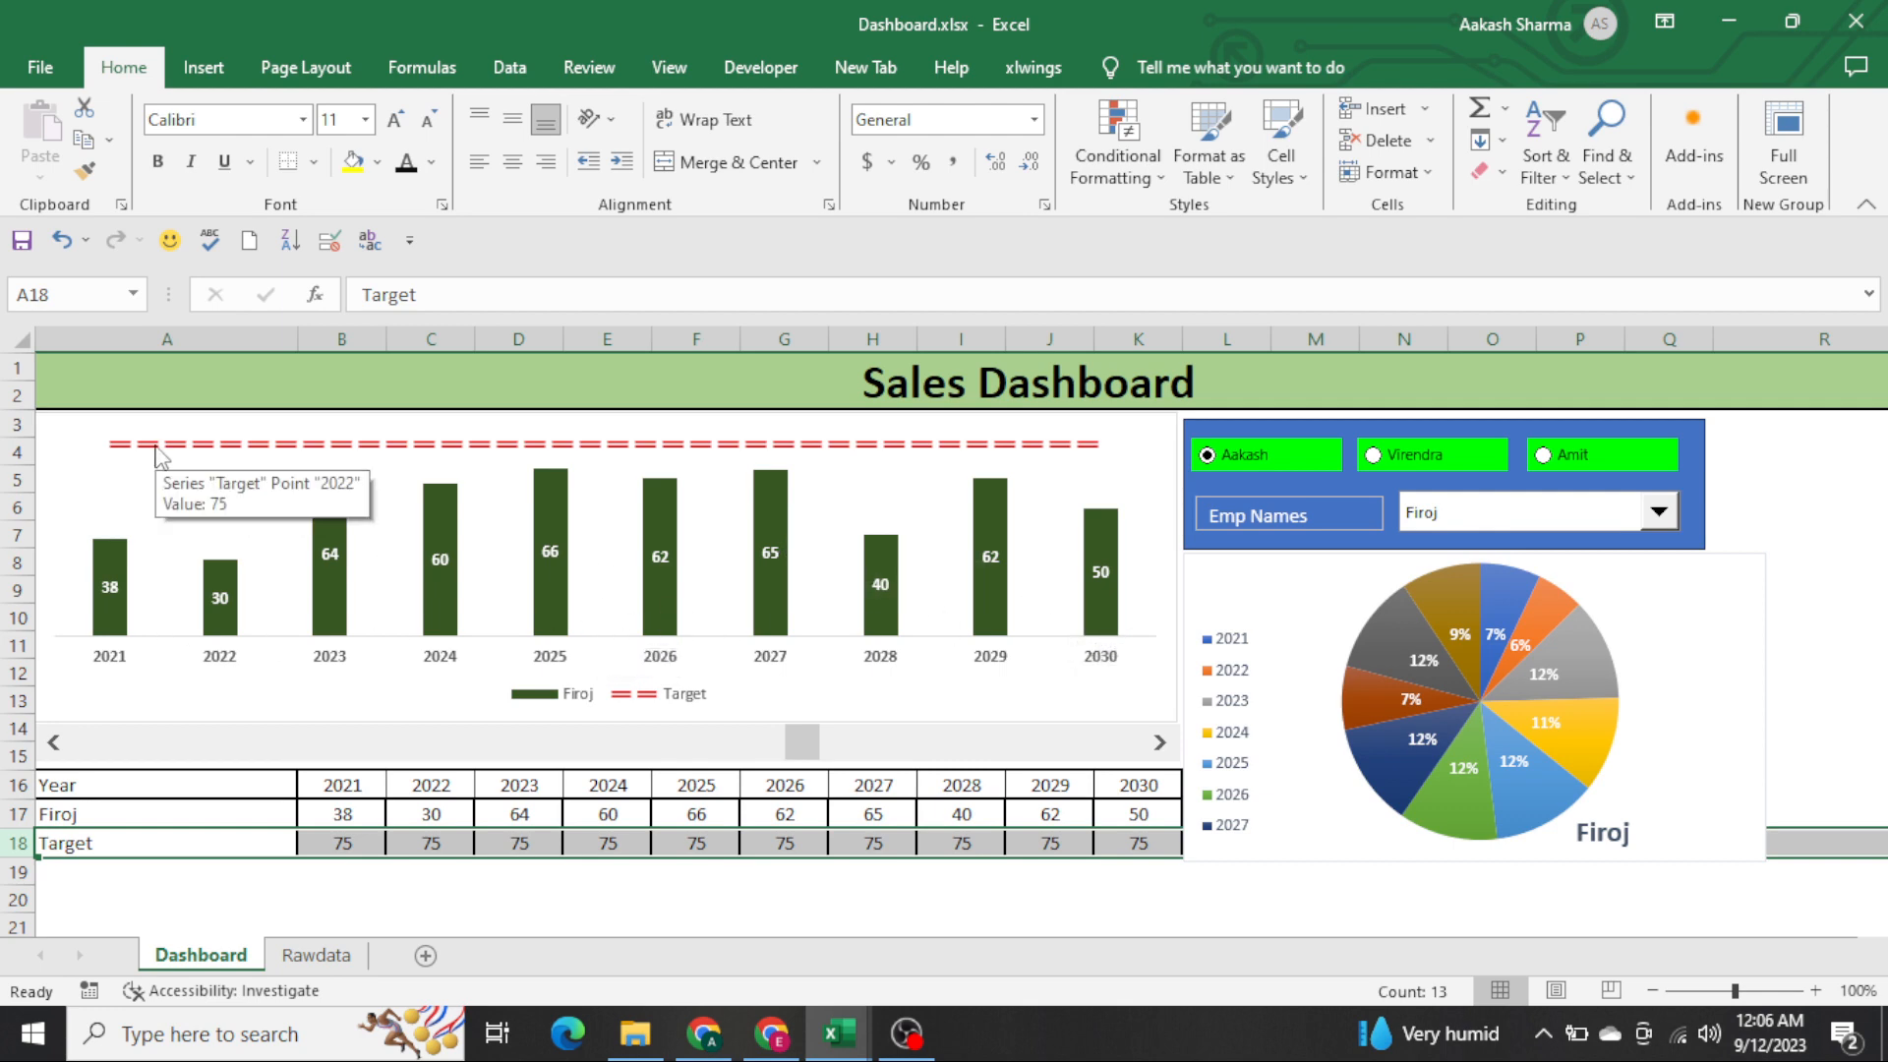
# Inspect the column chart's plot area and legend, then view the VLOOKUP formula in cell H17
pyautogui.click(157, 449)
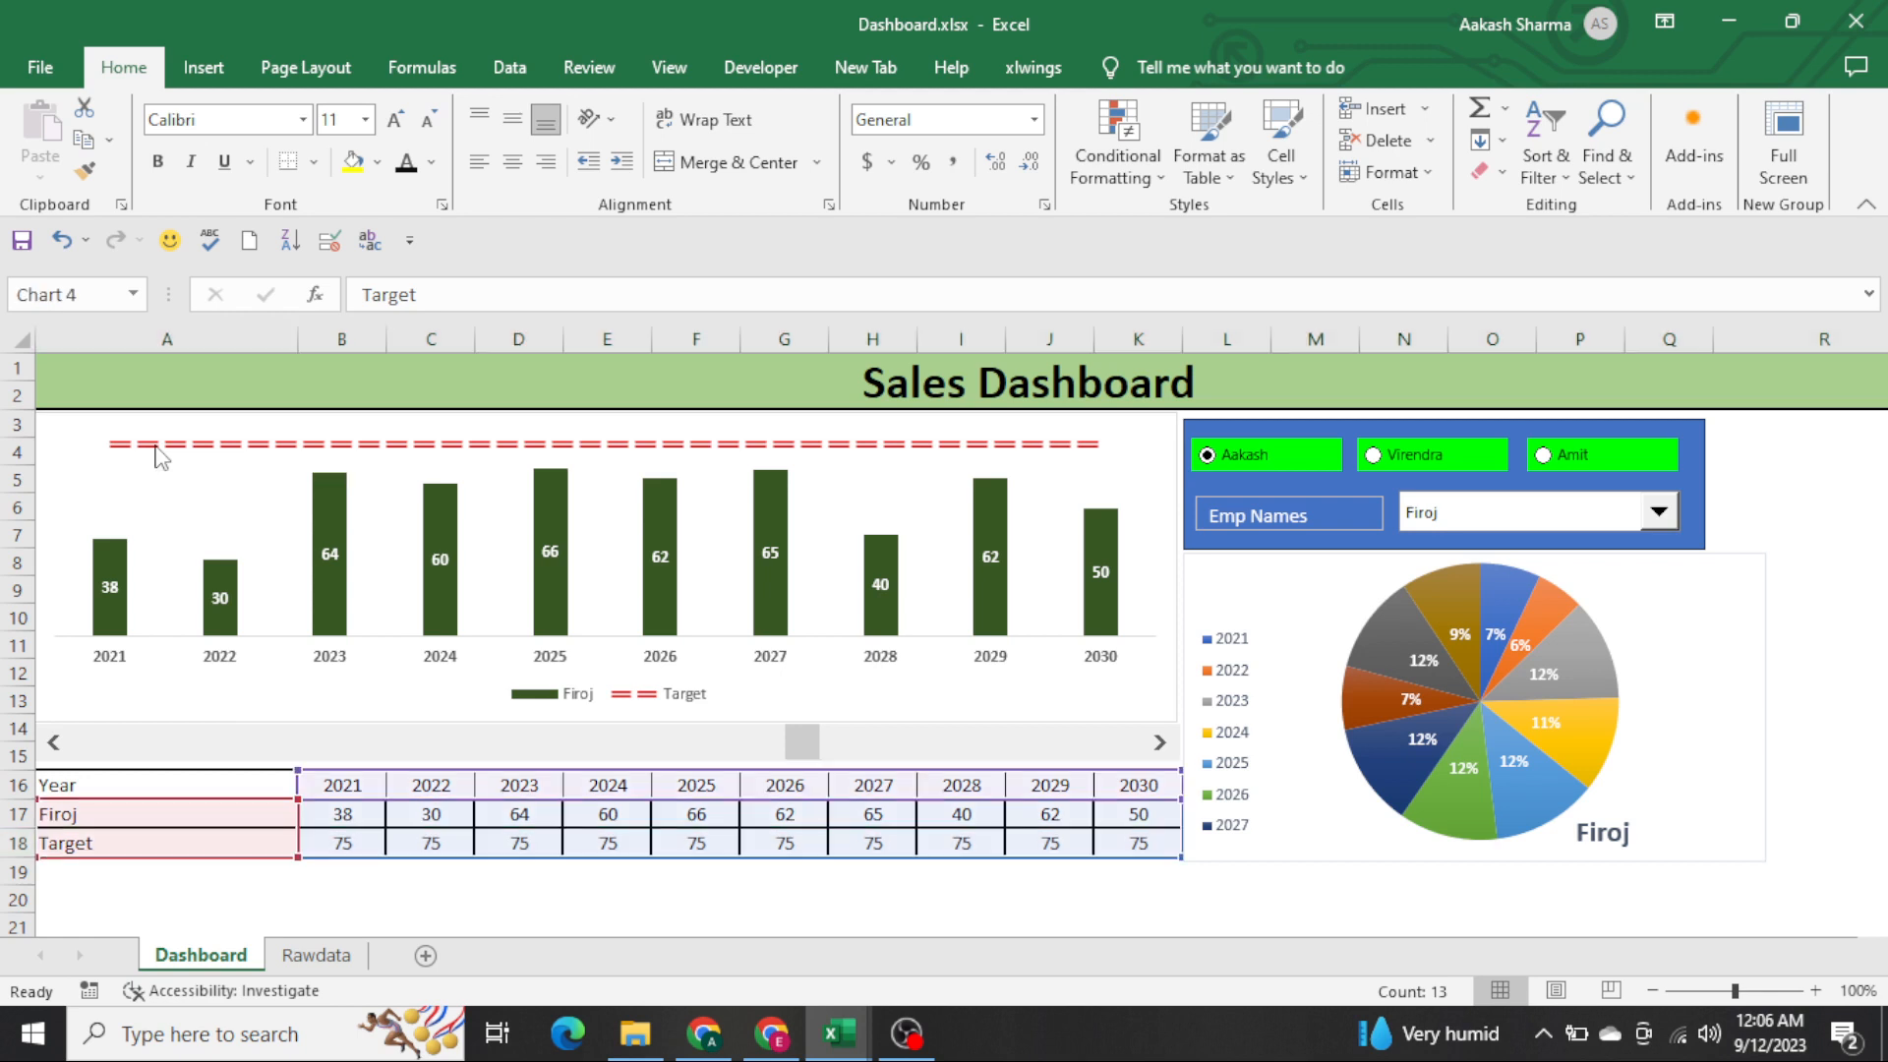
pyautogui.click(189, 470)
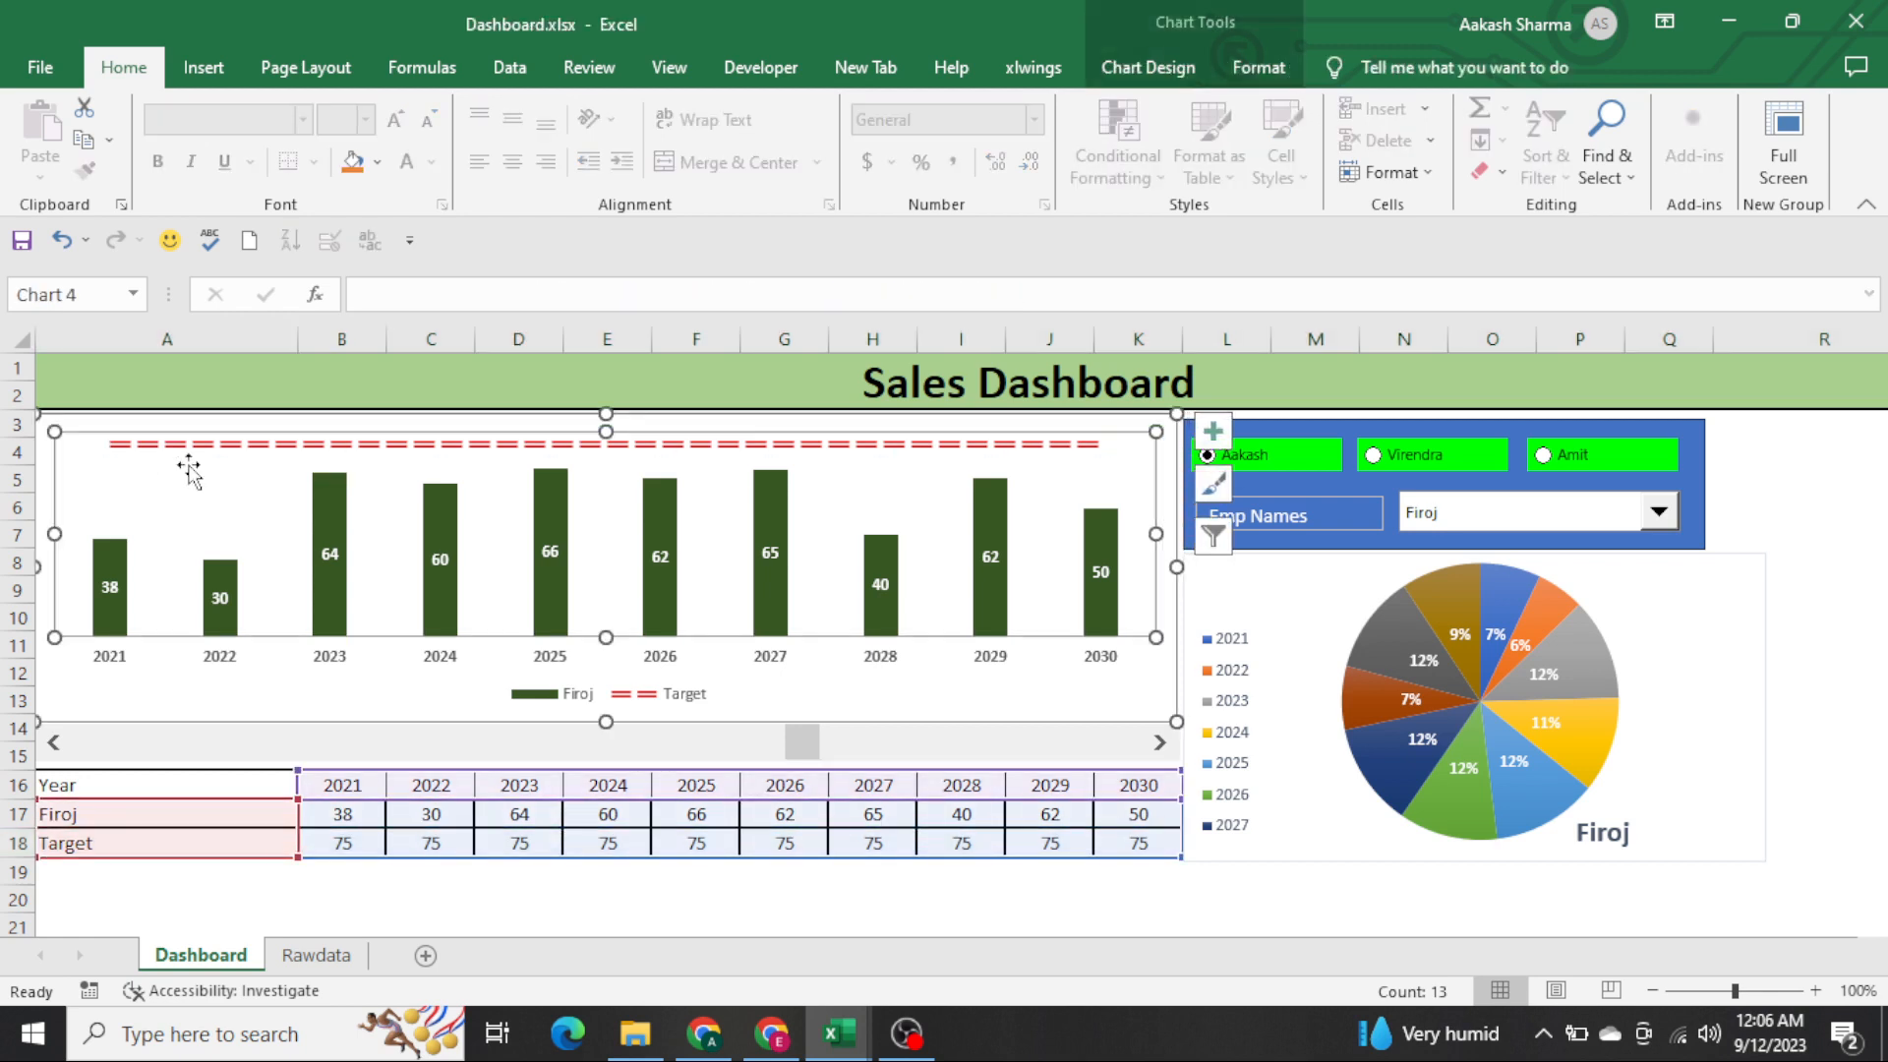
pyautogui.click(199, 700)
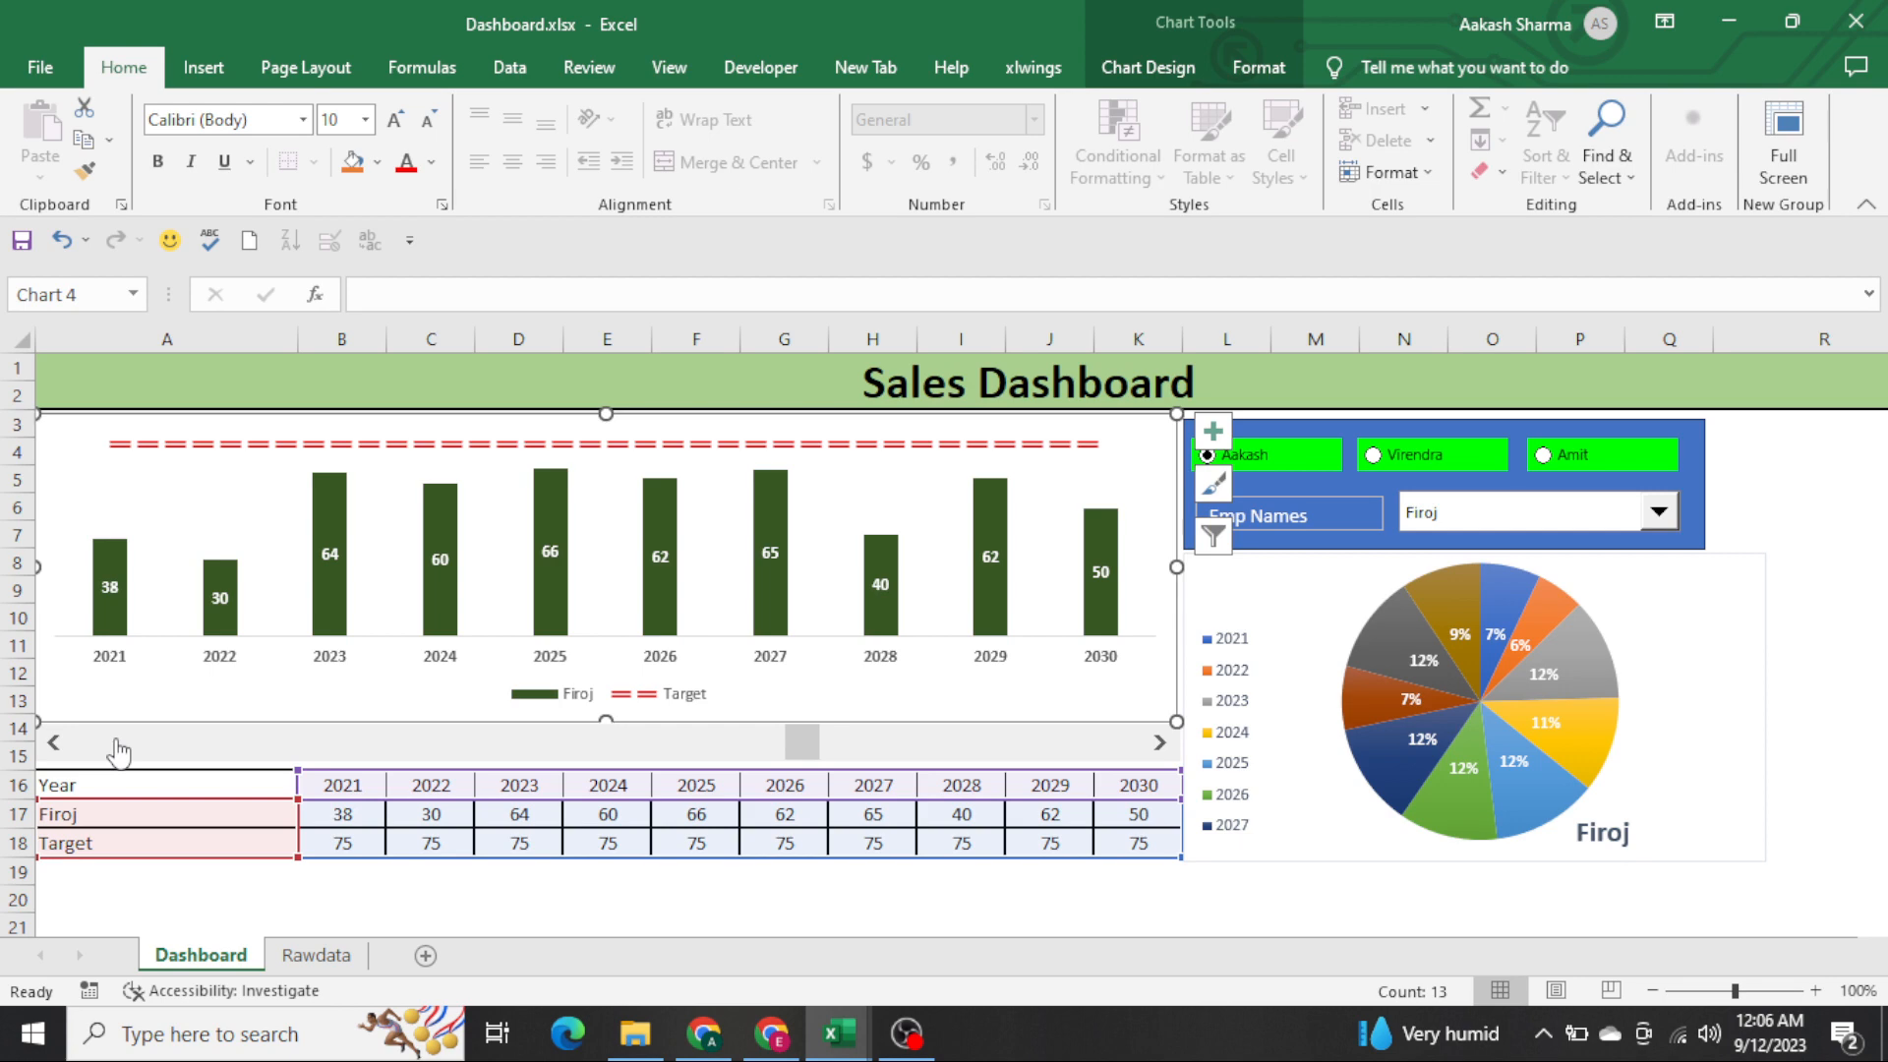
pyautogui.click(590, 873)
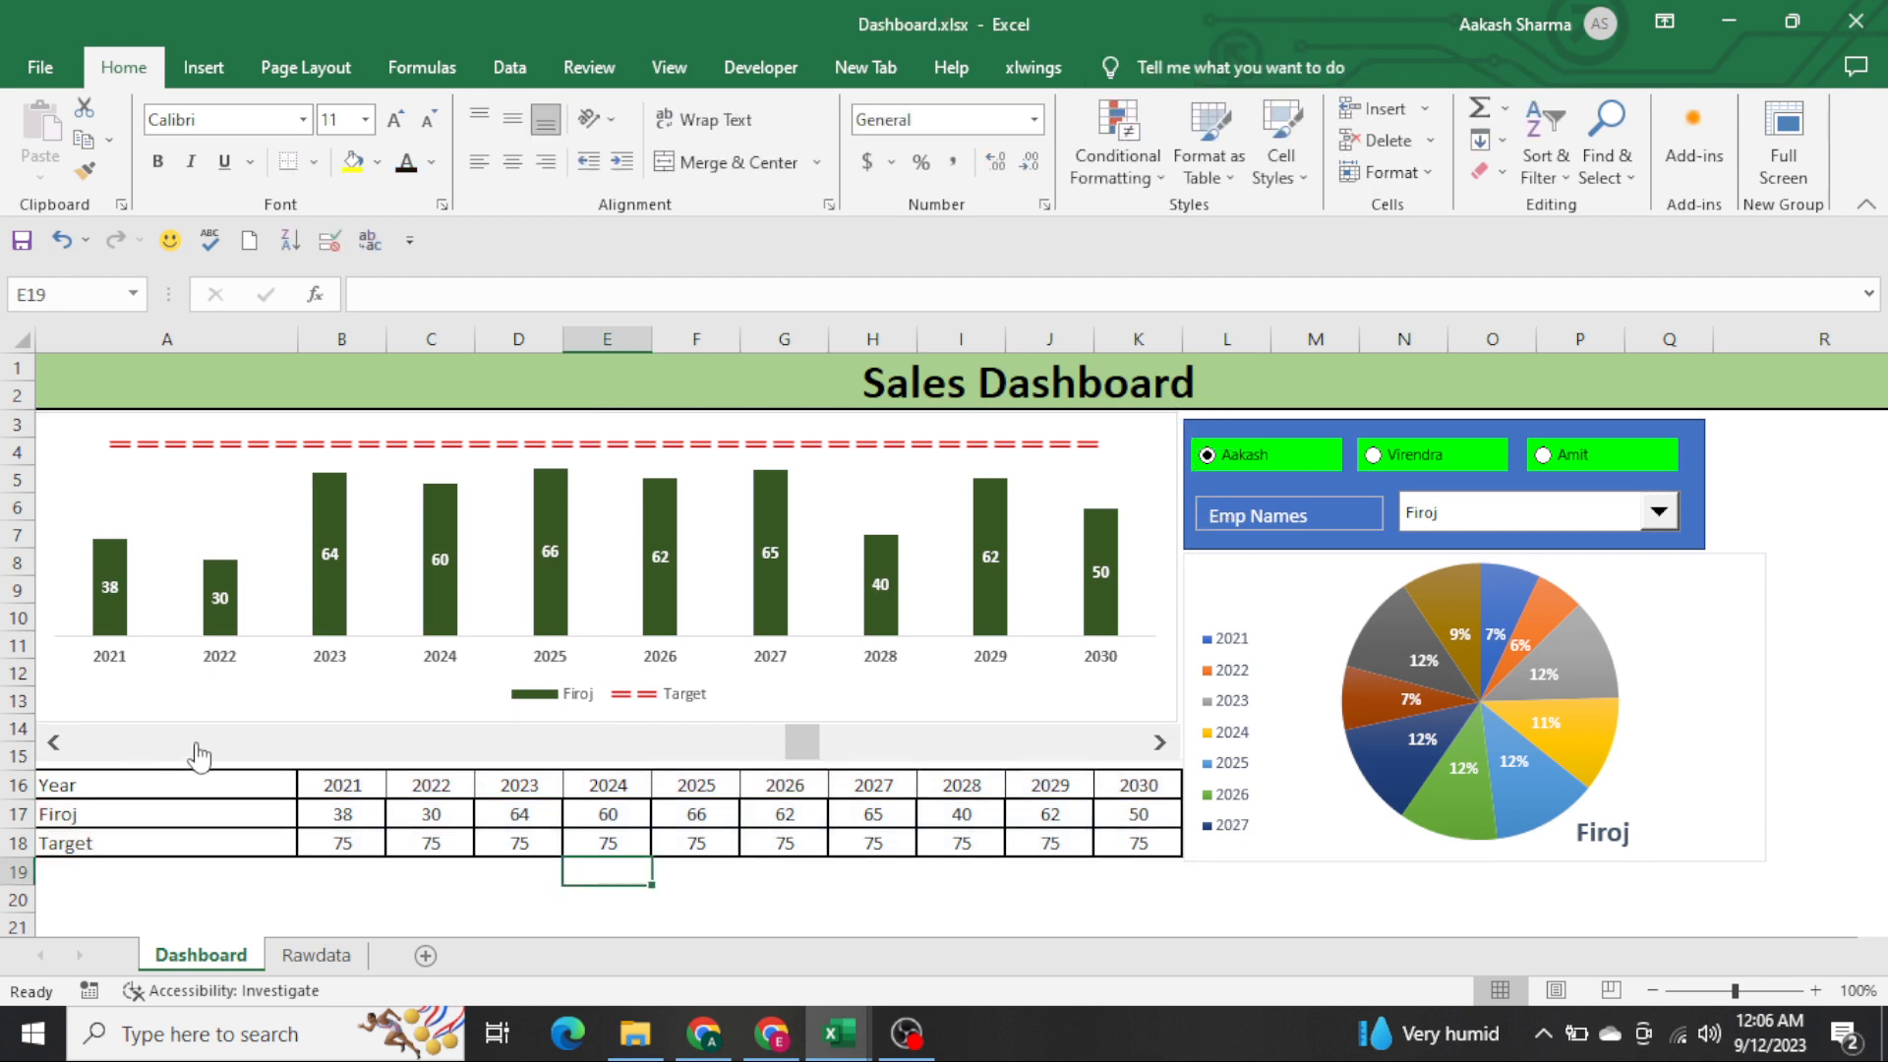
pyautogui.click(864, 812)
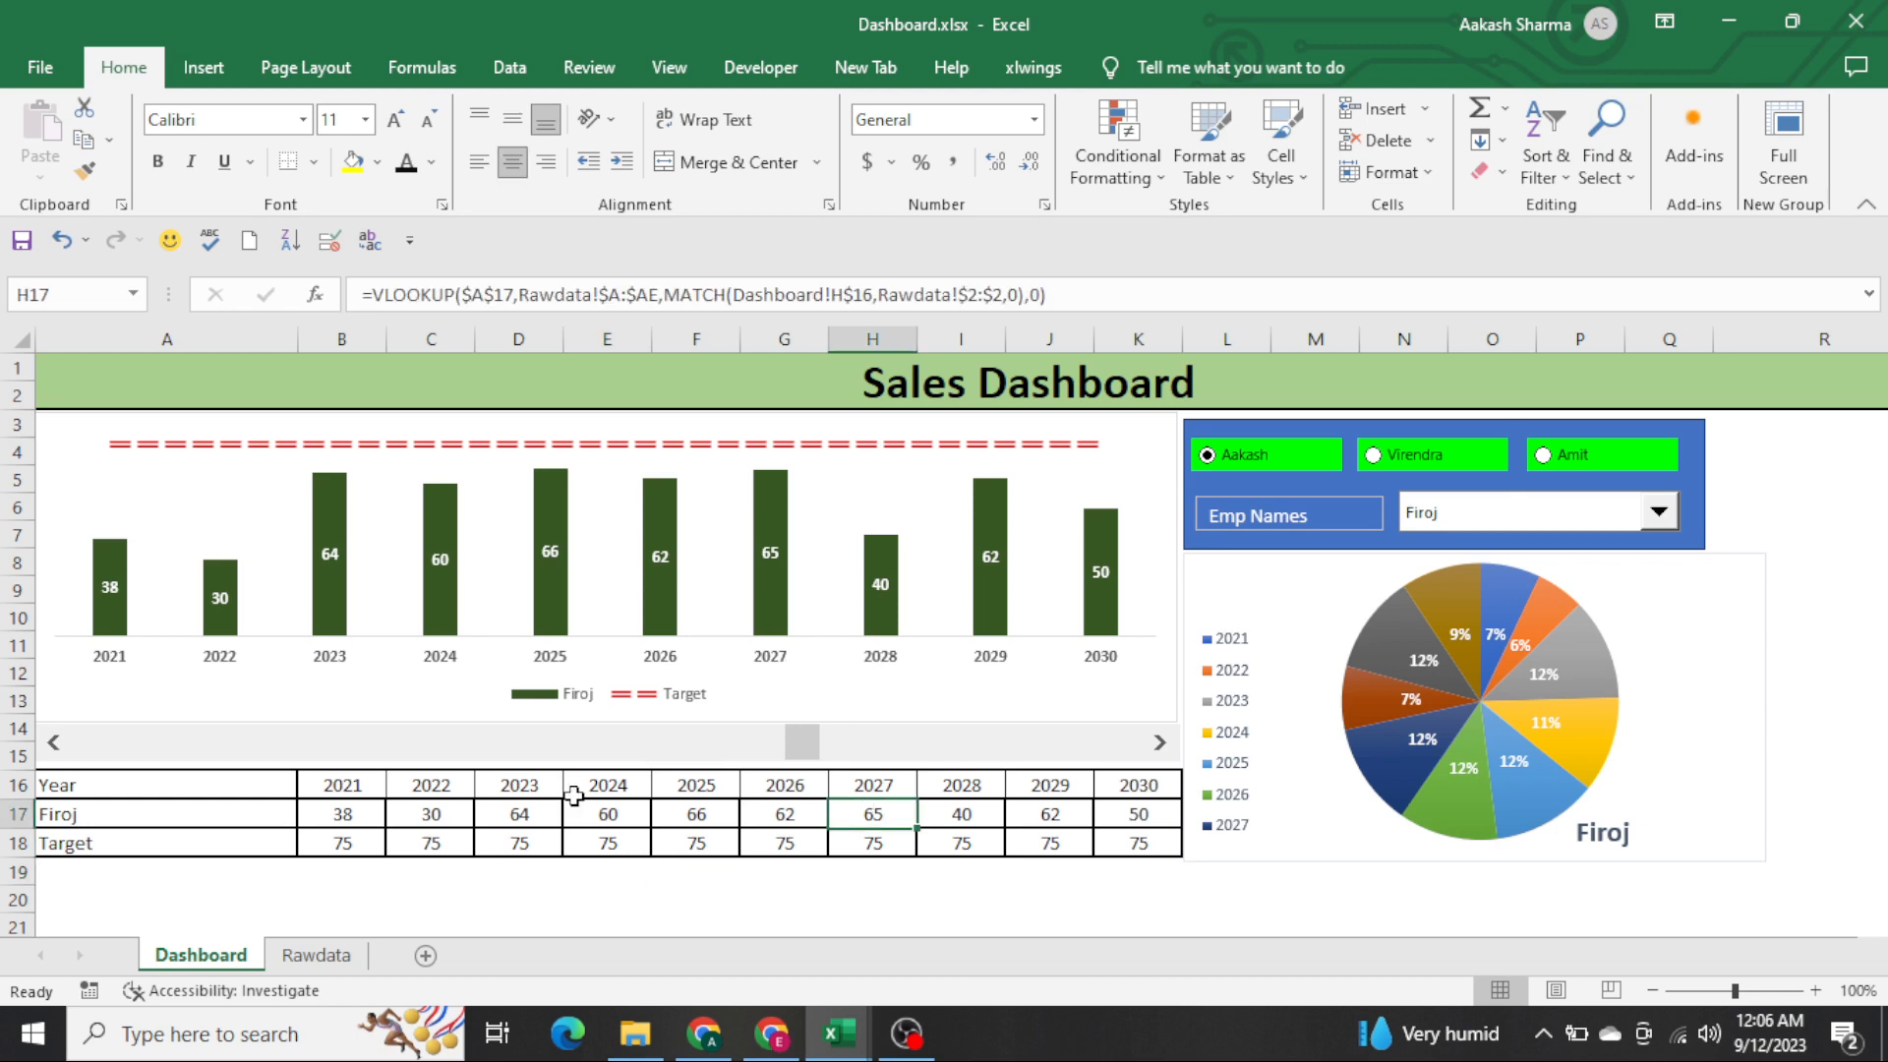
# Scroll the dashboard's year window back until it starts at 2017
pyautogui.click(51, 744)
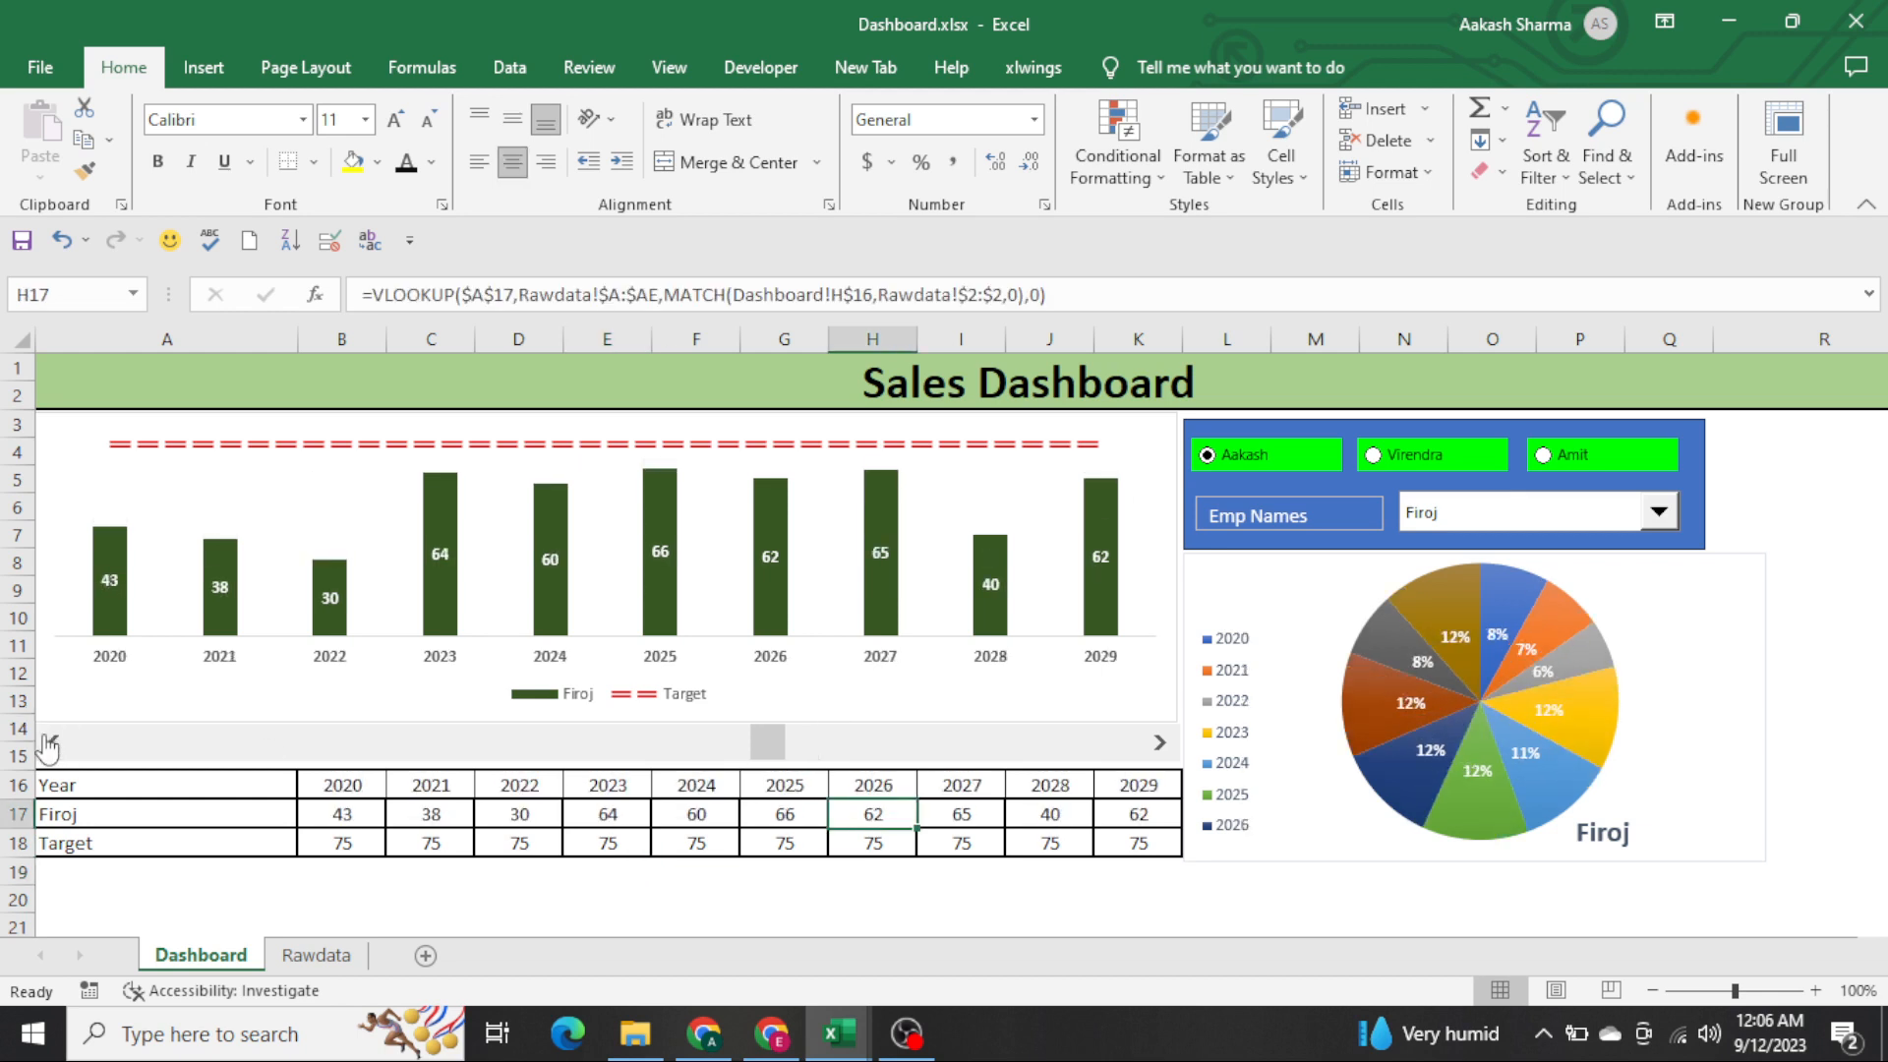
pyautogui.click(50, 743)
pyautogui.click(49, 744)
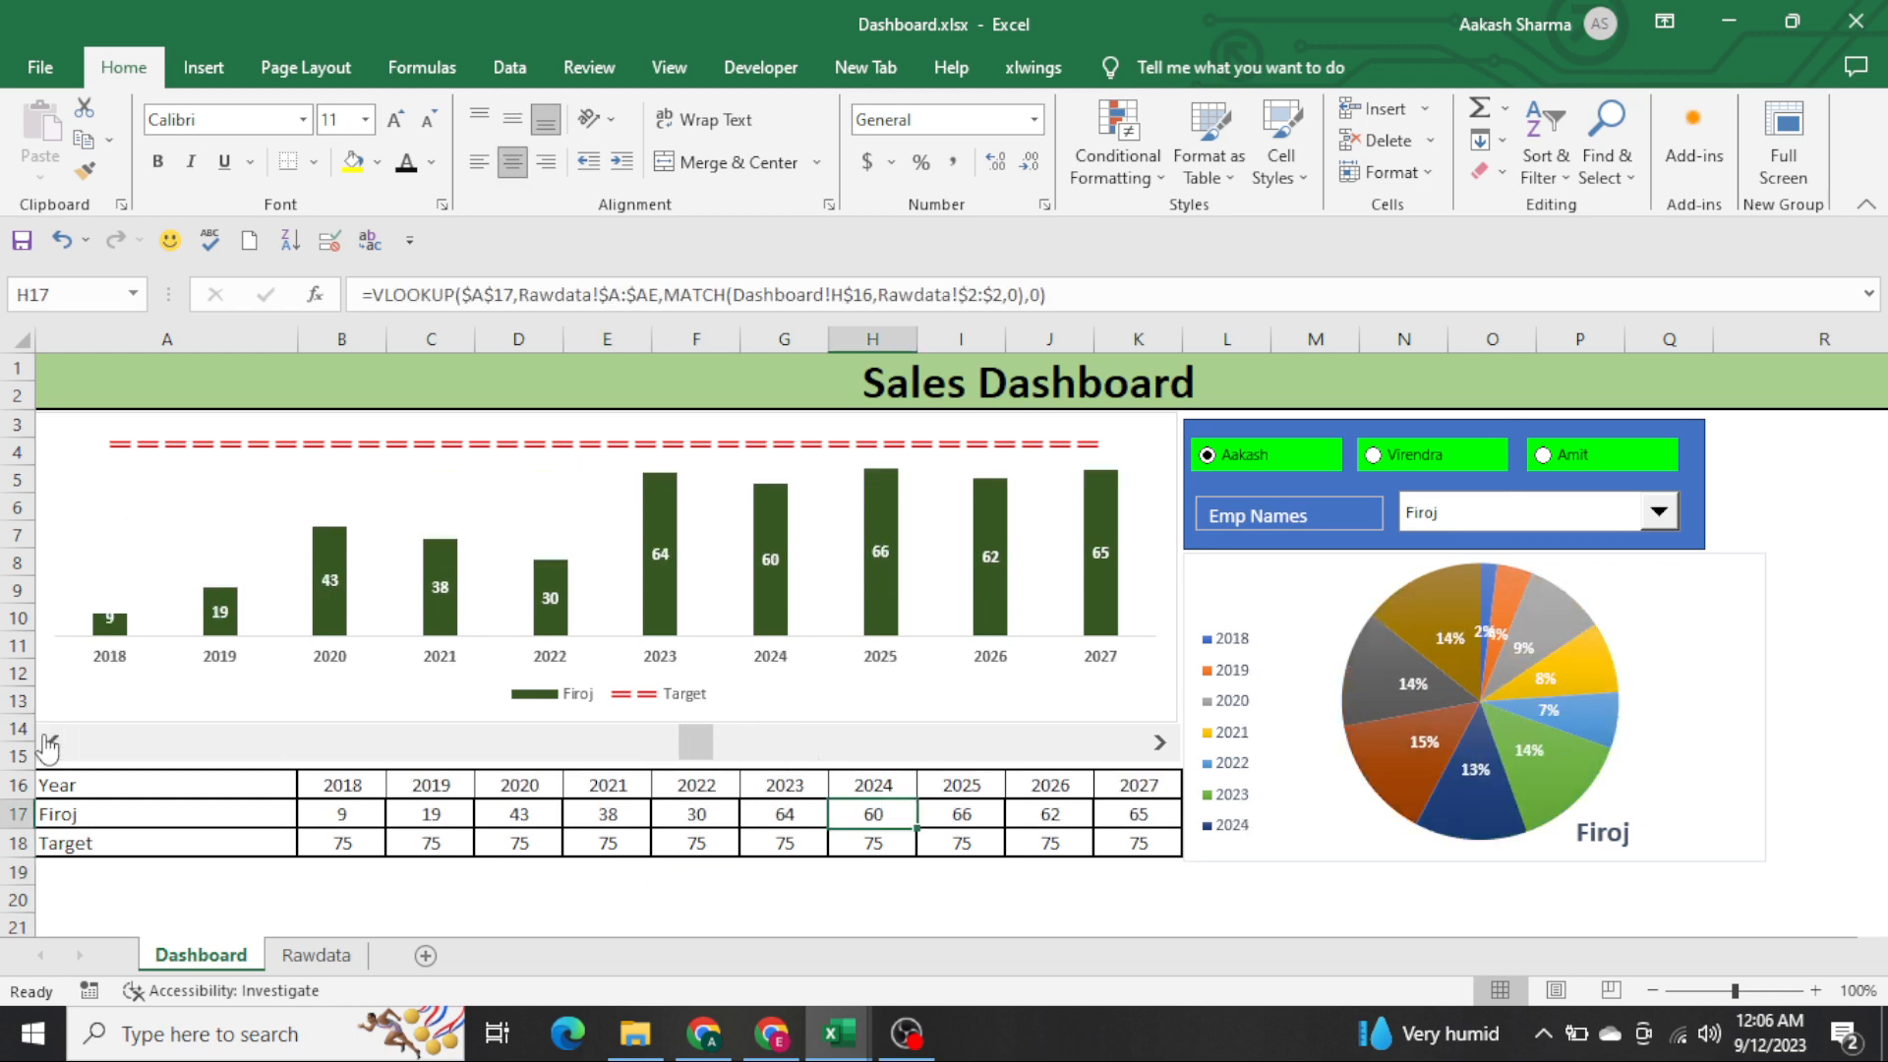
pyautogui.click(49, 743)
# View the first team's sixth employee, switch through the second and third teams, and inspect the CHOOSE formula in A17
pyautogui.click(1512, 531)
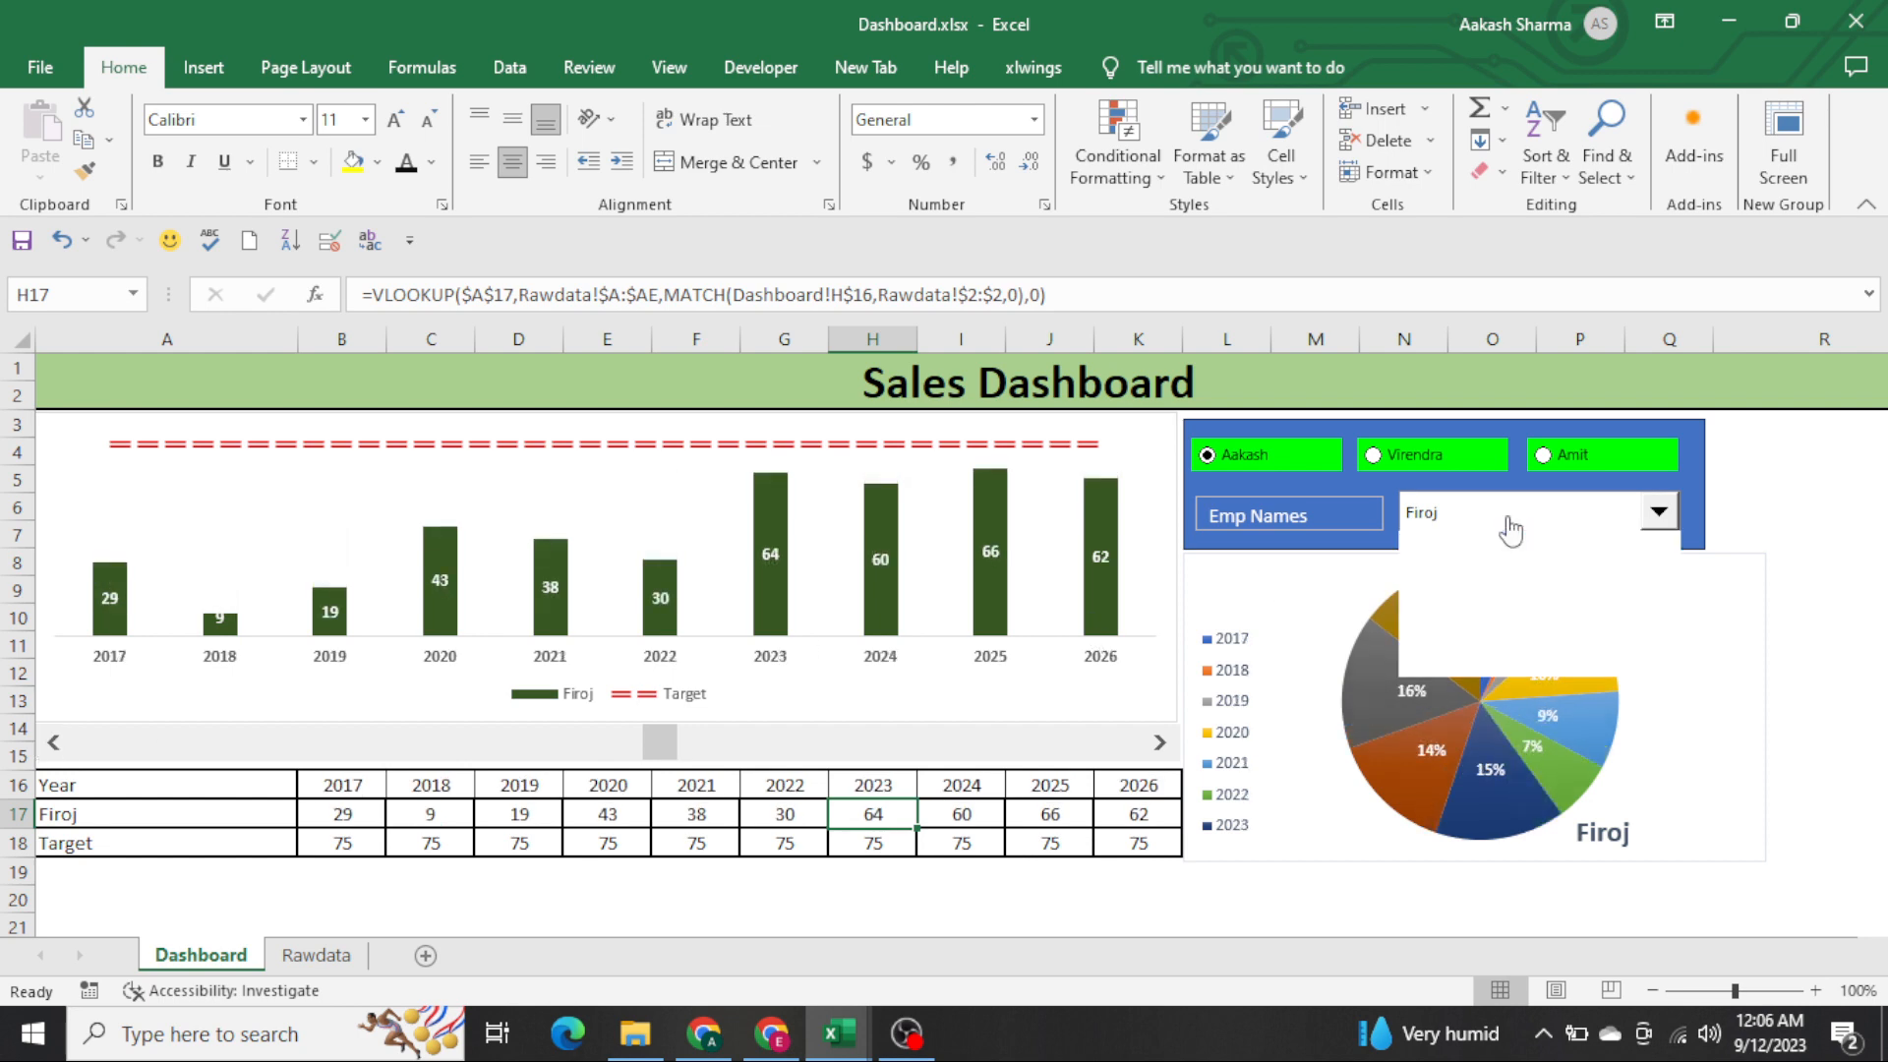
pyautogui.click(1511, 596)
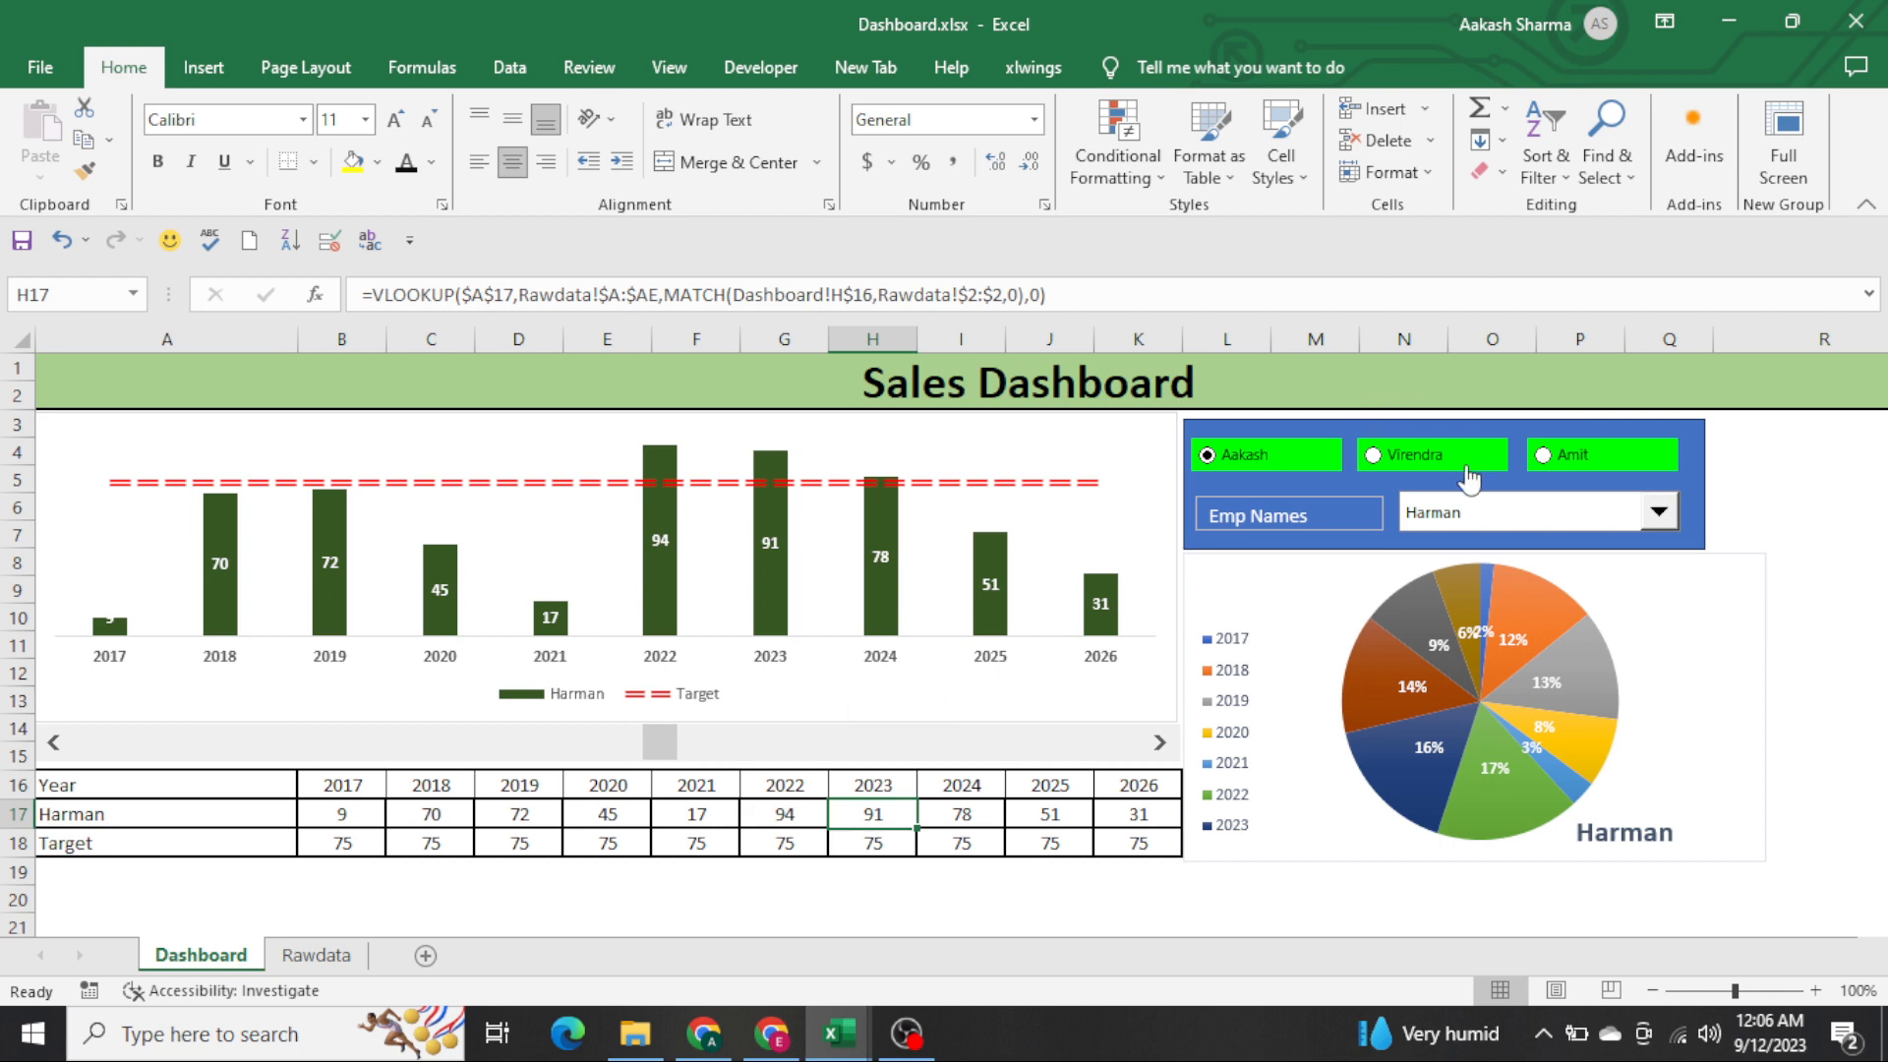
pyautogui.click(1424, 464)
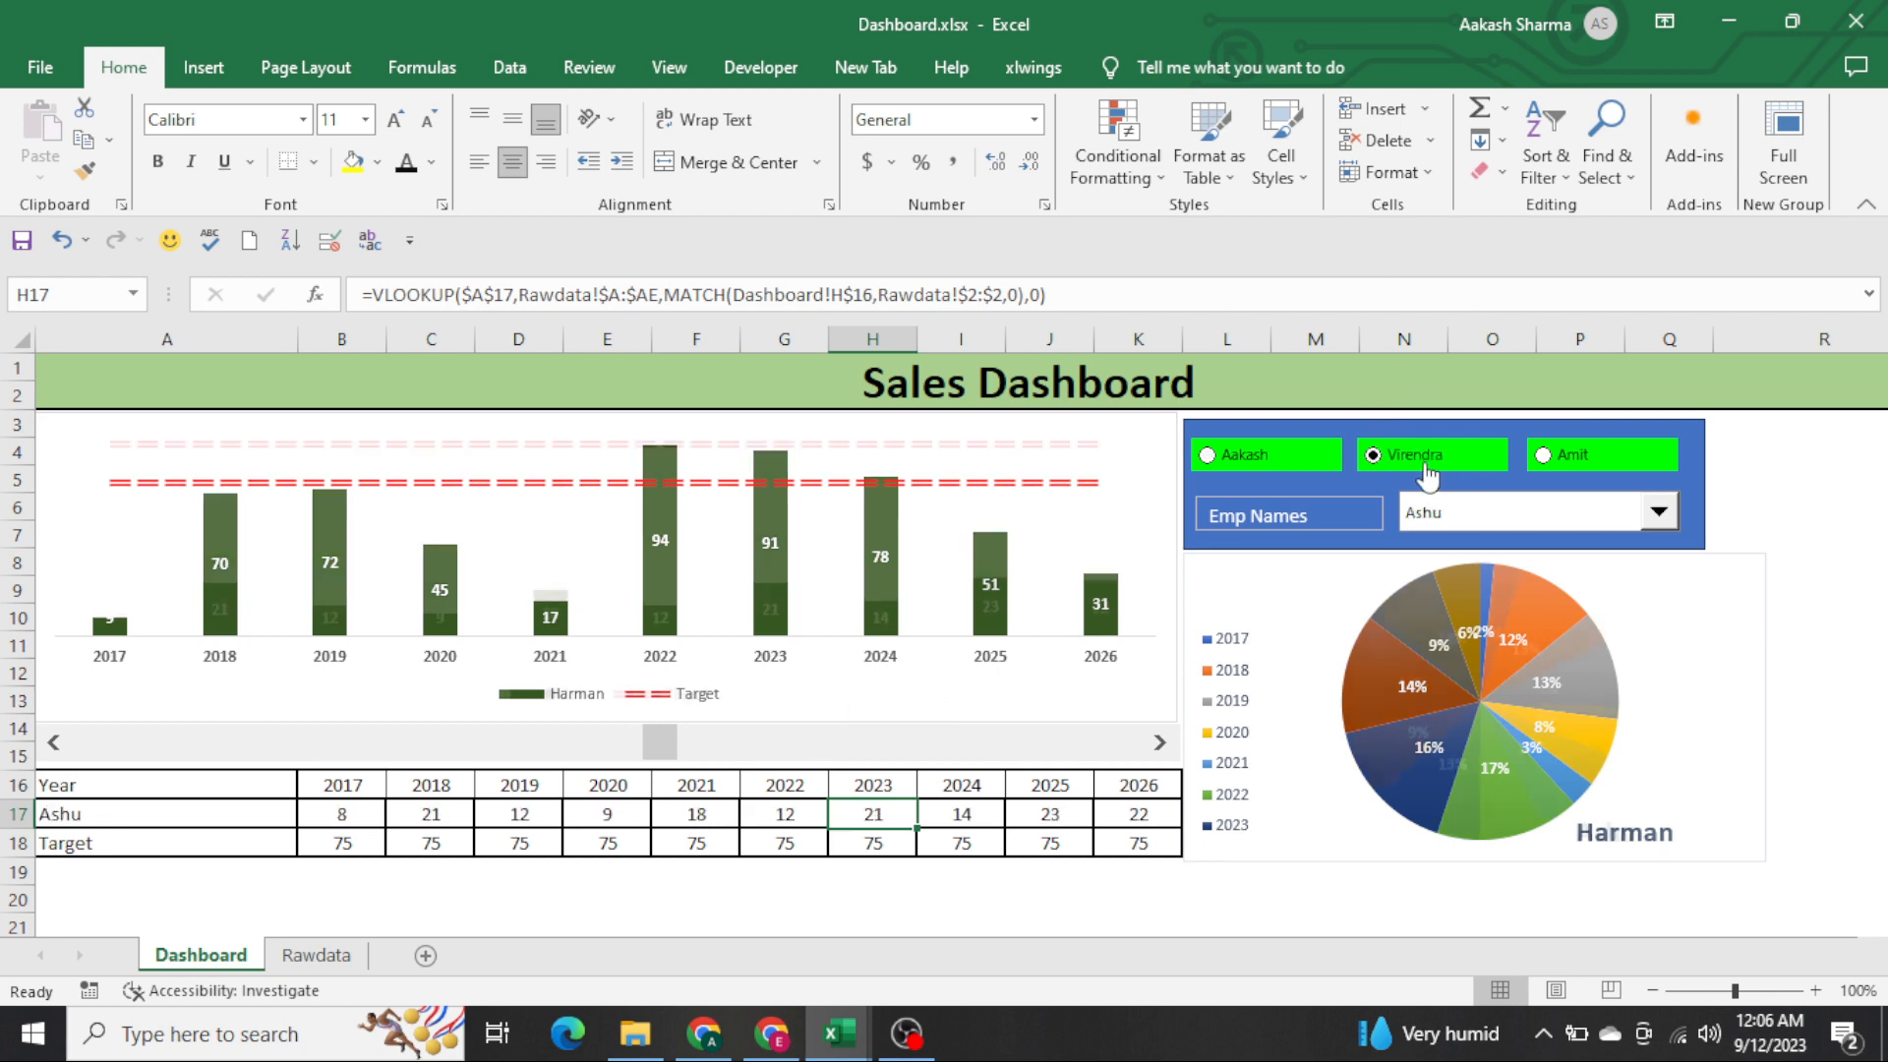
pyautogui.click(1549, 454)
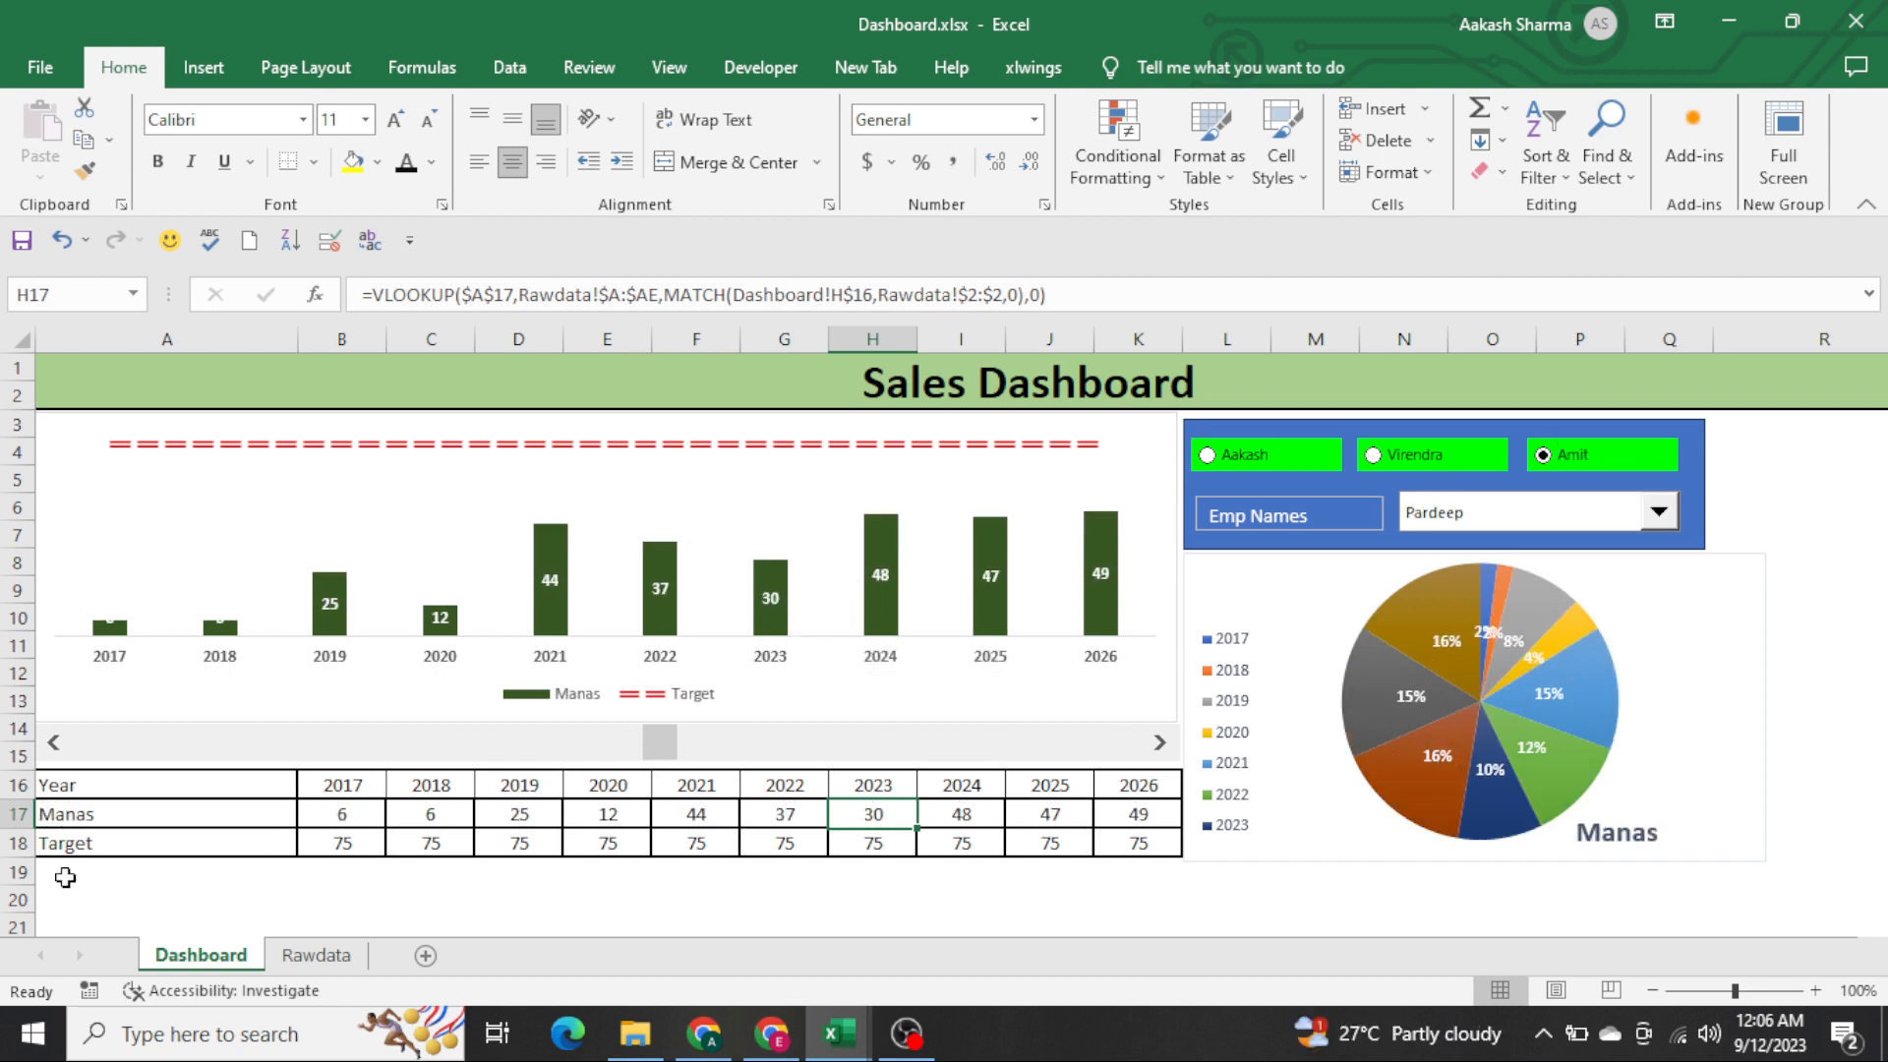
pyautogui.click(193, 808)
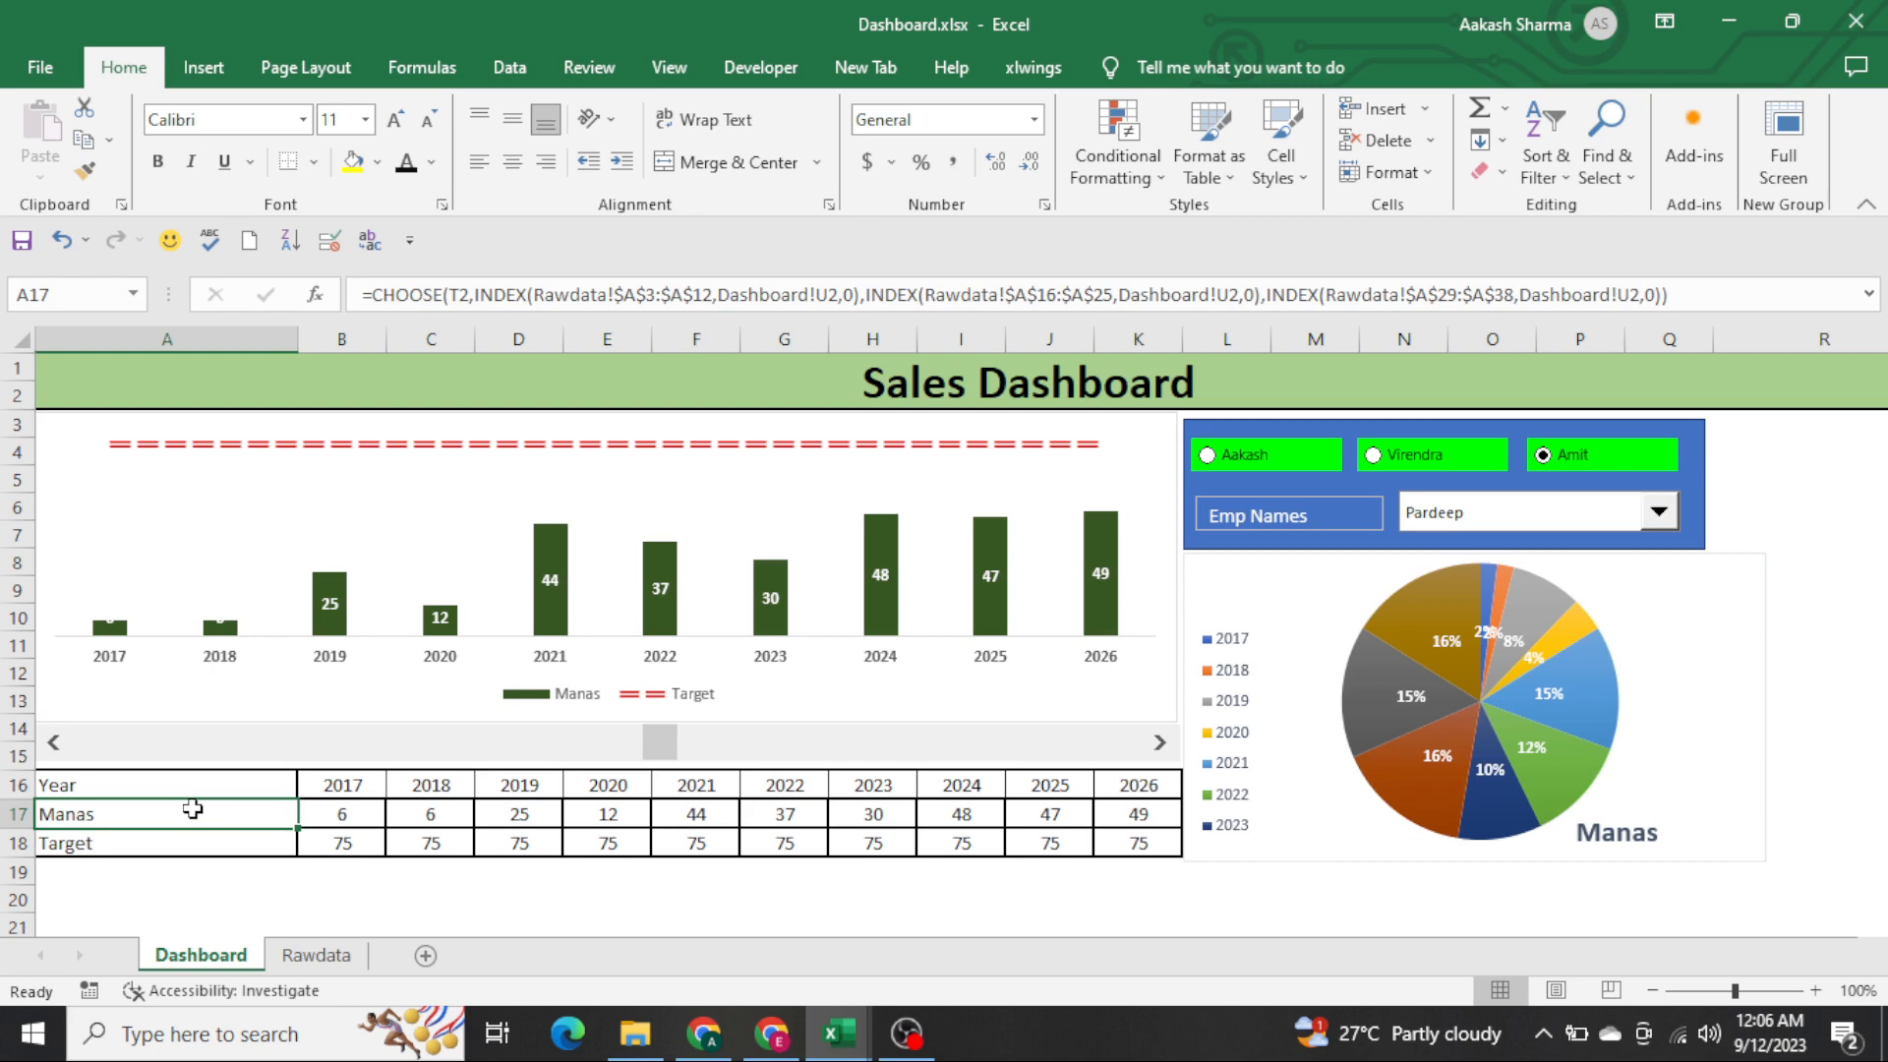
# Copy all three team tables, A1:AE38, from the Rawdata sheet into a new workbook starting at A1
pyautogui.hotkey('ctrl', 'pagedown')
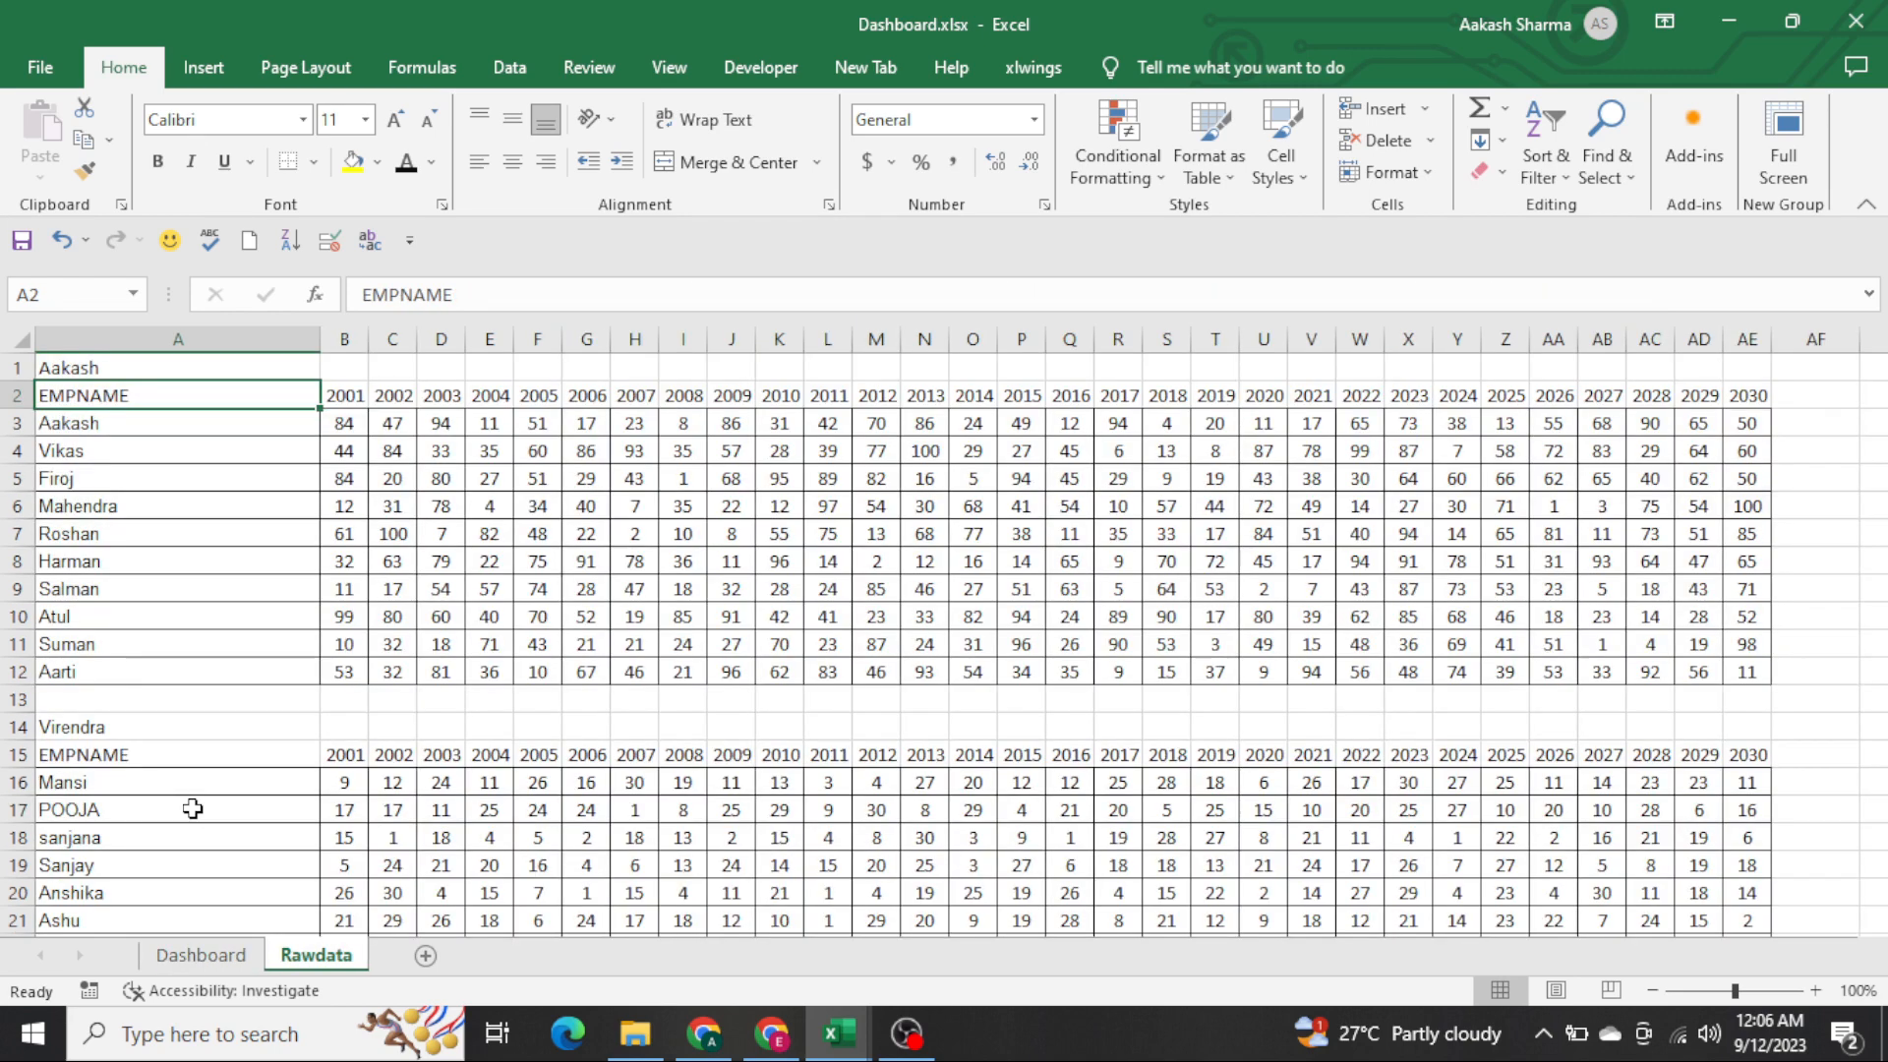
pyautogui.press('Up')
pyautogui.hotkey('shift', 'Down')
pyautogui.hotkey('shift', 'Down')
pyautogui.hotkey('shift', 'Down')
pyautogui.hotkey('shift', 'Down')
pyautogui.hotkey('shift', 'Down')
pyautogui.hotkey('shift', 'Down')
pyautogui.hotkey('shift', 'Down')
pyautogui.hotkey('shift', 'Down')
pyautogui.hotkey('shift', 'Down')
pyautogui.hotkey('shift', 'Down')
pyautogui.hotkey('shift', 'Down')
pyautogui.hotkey('shift', 'Down')
pyautogui.hotkey('shift', 'Down')
pyautogui.hotkey('shift', 'Down')
pyautogui.hotkey('shift', 'Down')
pyautogui.hotkey('shift', 'Down')
pyautogui.hotkey('shift', 'Down')
pyautogui.hotkey('shift', 'Down')
pyautogui.hotkey('shift', 'Down')
pyautogui.hotkey('shift', 'Down')
pyautogui.hotkey('shift', 'Down')
pyautogui.hotkey('shift', 'Down')
pyautogui.hotkey('shift', 'Down')
pyautogui.hotkey('shift', 'Down')
pyautogui.hotkey('shift', 'Down')
pyautogui.hotkey('shift', 'Down')
pyautogui.hotkey('shift', 'Down')
pyautogui.hotkey('shift', 'Down')
pyautogui.hotkey('shift', 'Down')
pyautogui.hotkey('shift', 'Down')
pyautogui.hotkey('shift', 'Down')
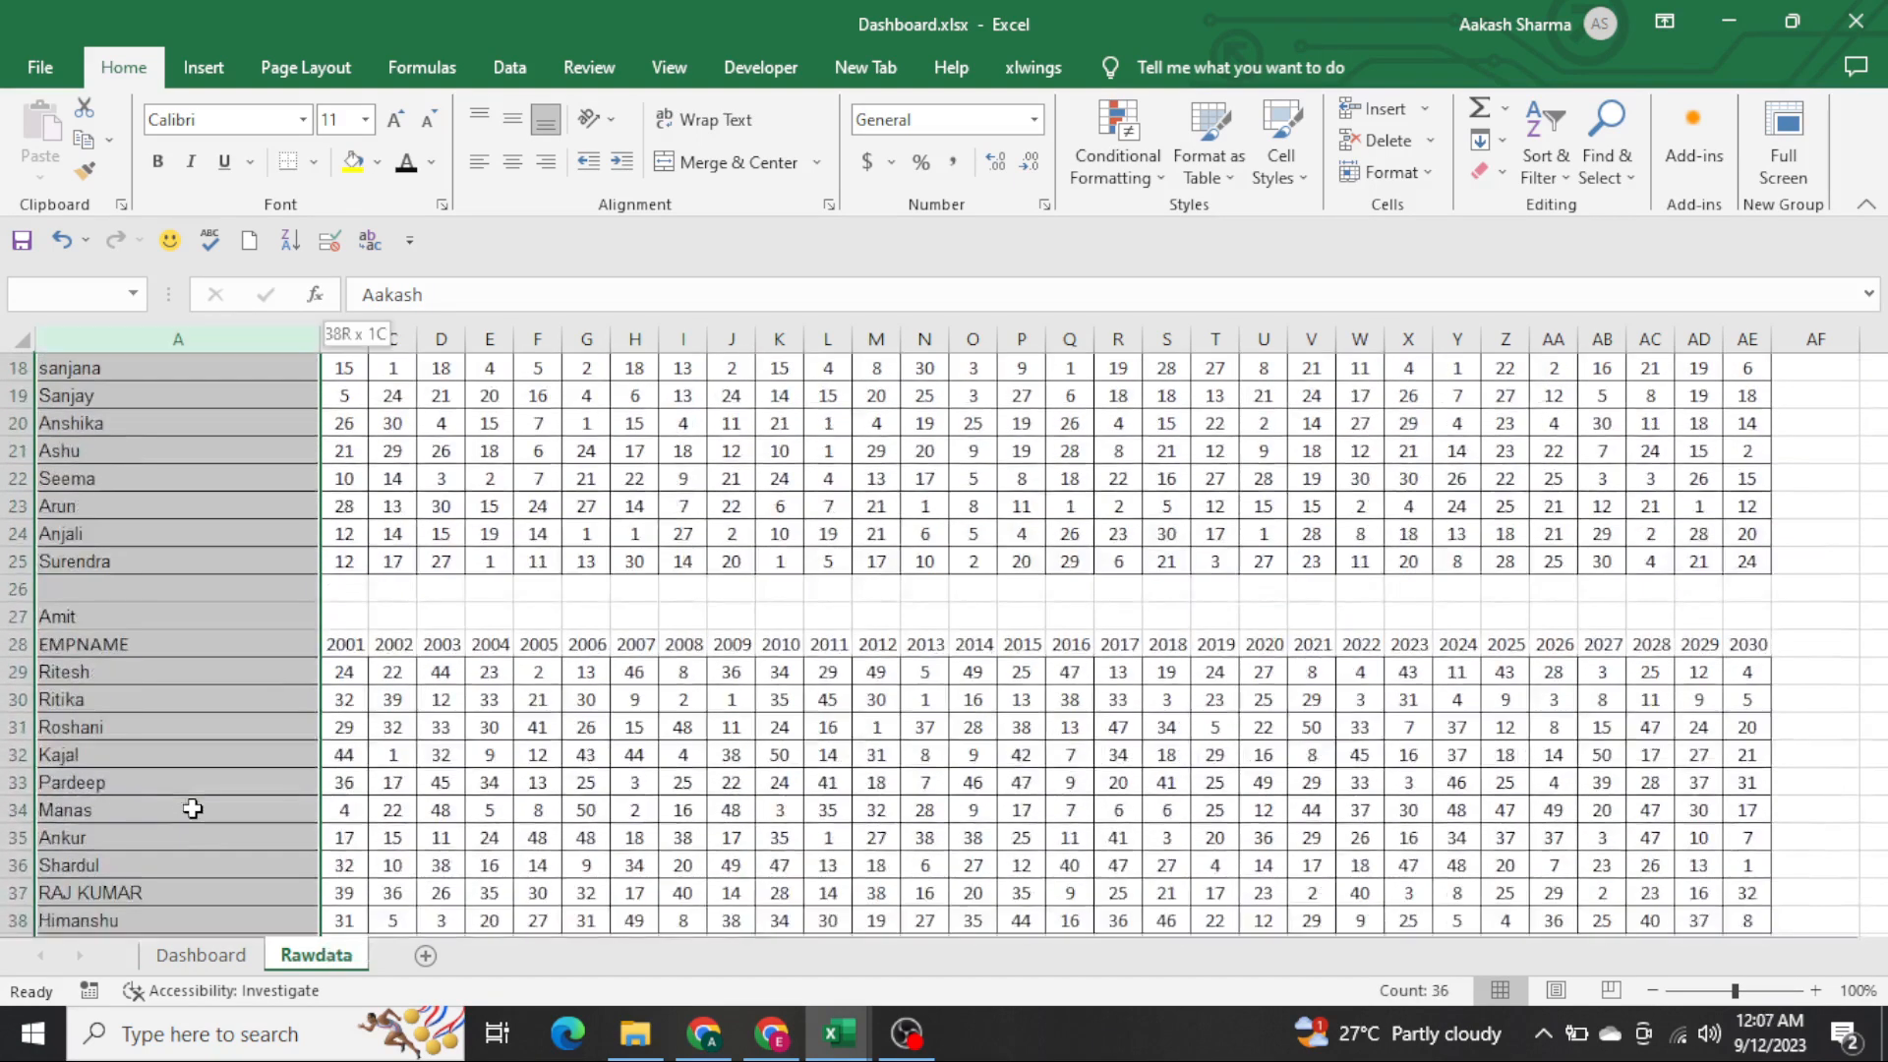
pyautogui.hotkey('ctrl', 'shift', 'Right')
pyautogui.hotkey('ctrl', 'c')
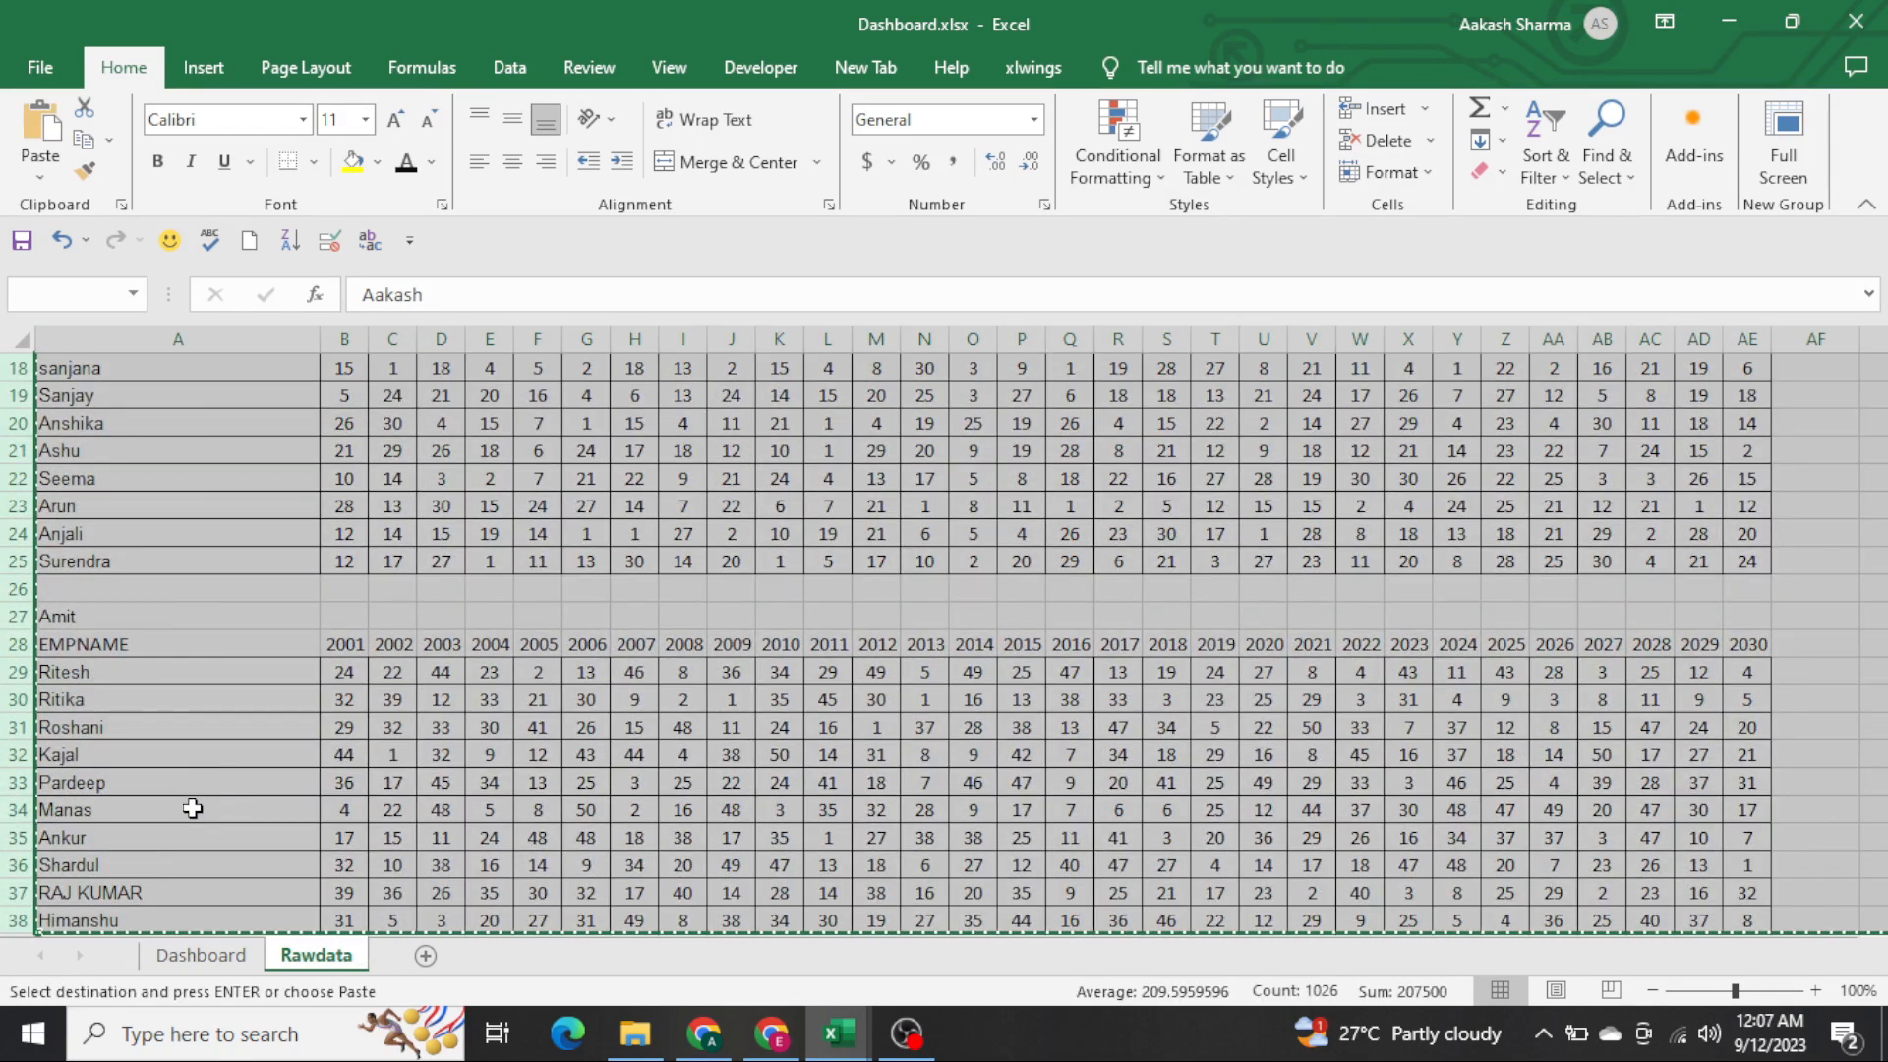
pyautogui.hotkey('ctrl', 'n')
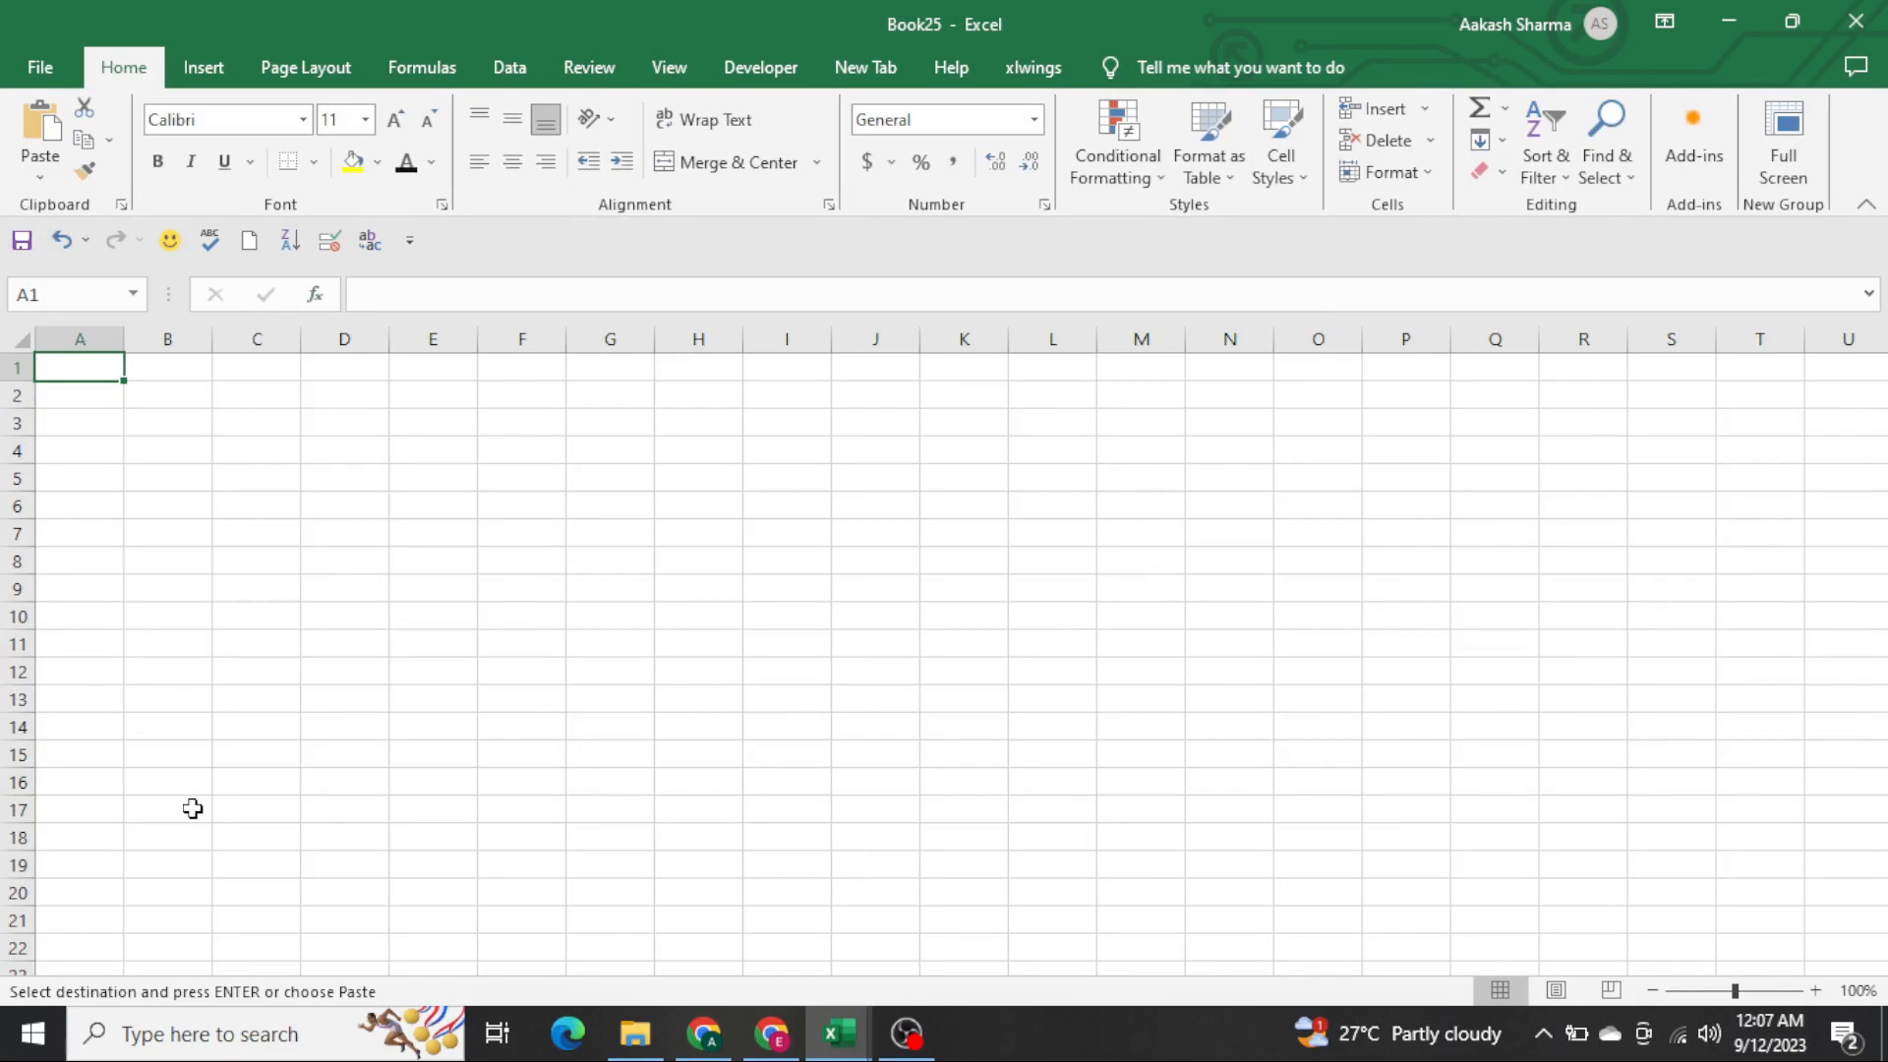
pyautogui.hotkey('ctrl', 'v')
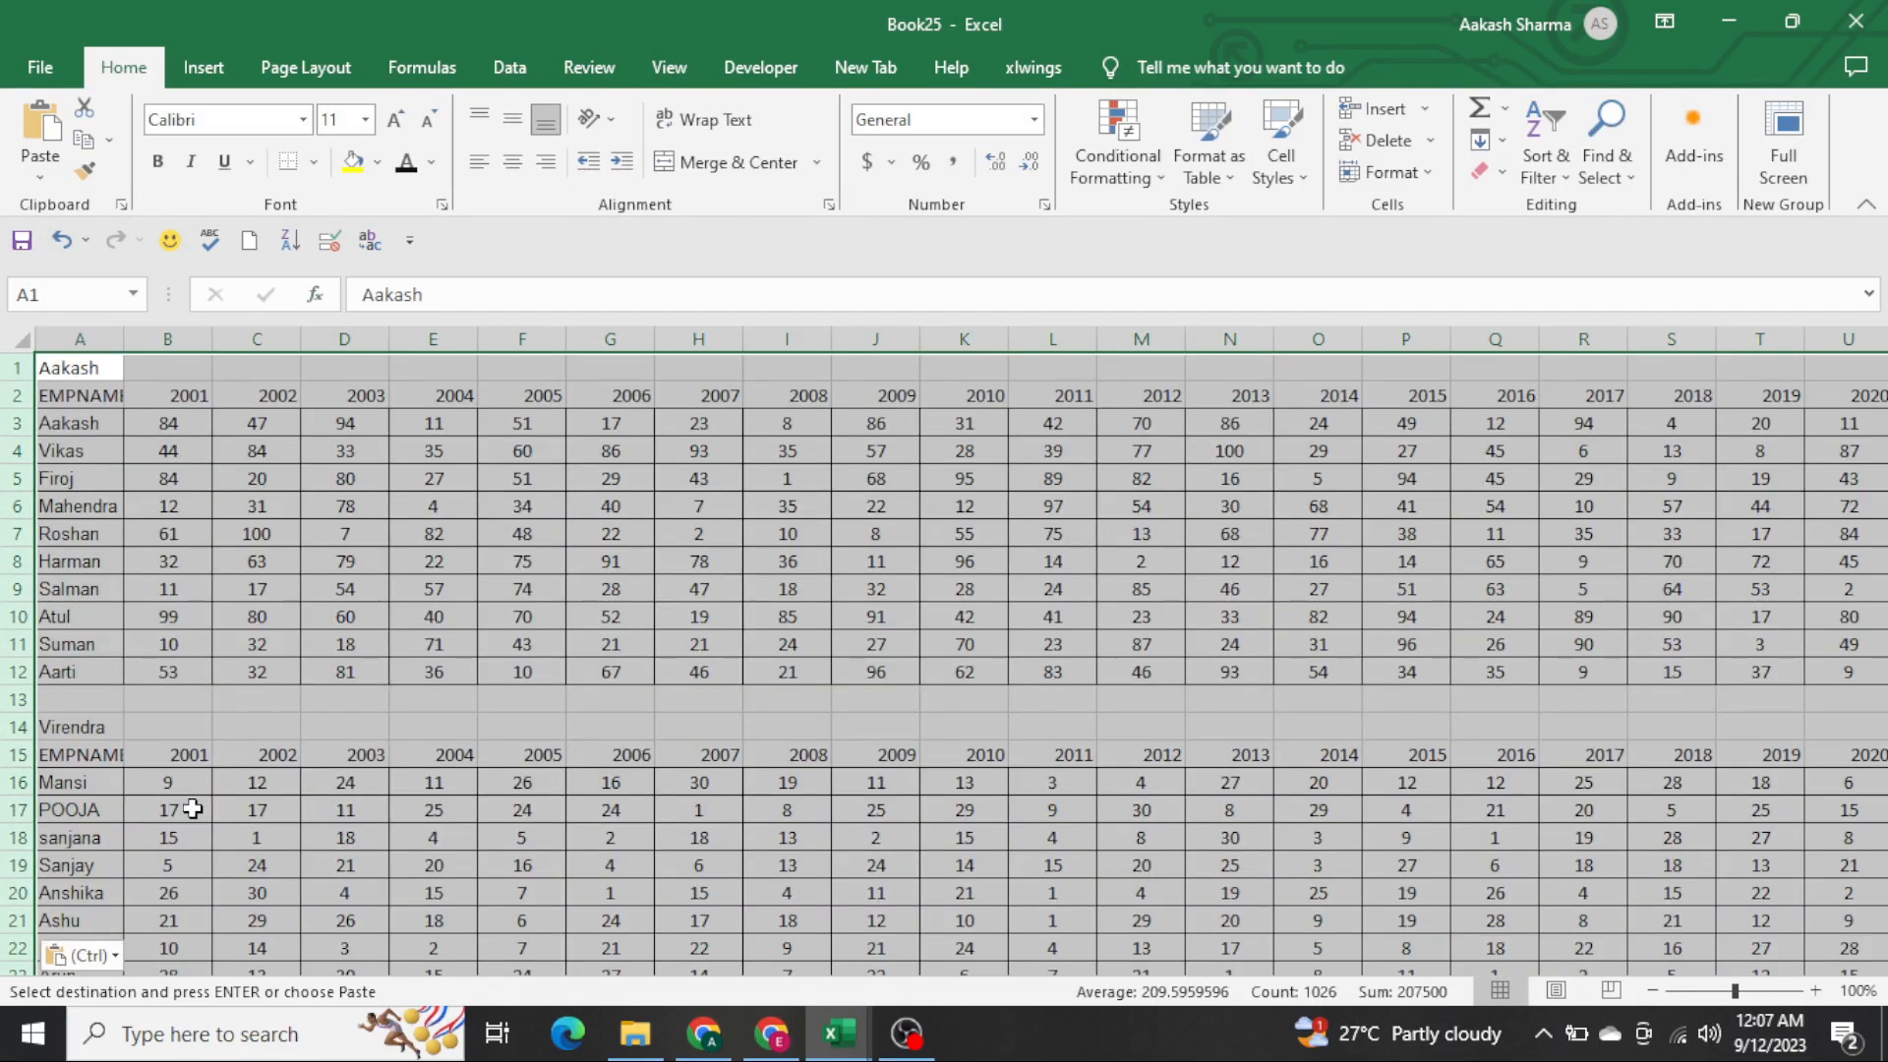
# Show the new workbook's sheet tabs by running Activewindow.DisplayWorkbookTabs=True in the VBA Immediate window, then return to the sheet
pyautogui.hotkey('alt', 'F11')
pyautogui.press('Return')
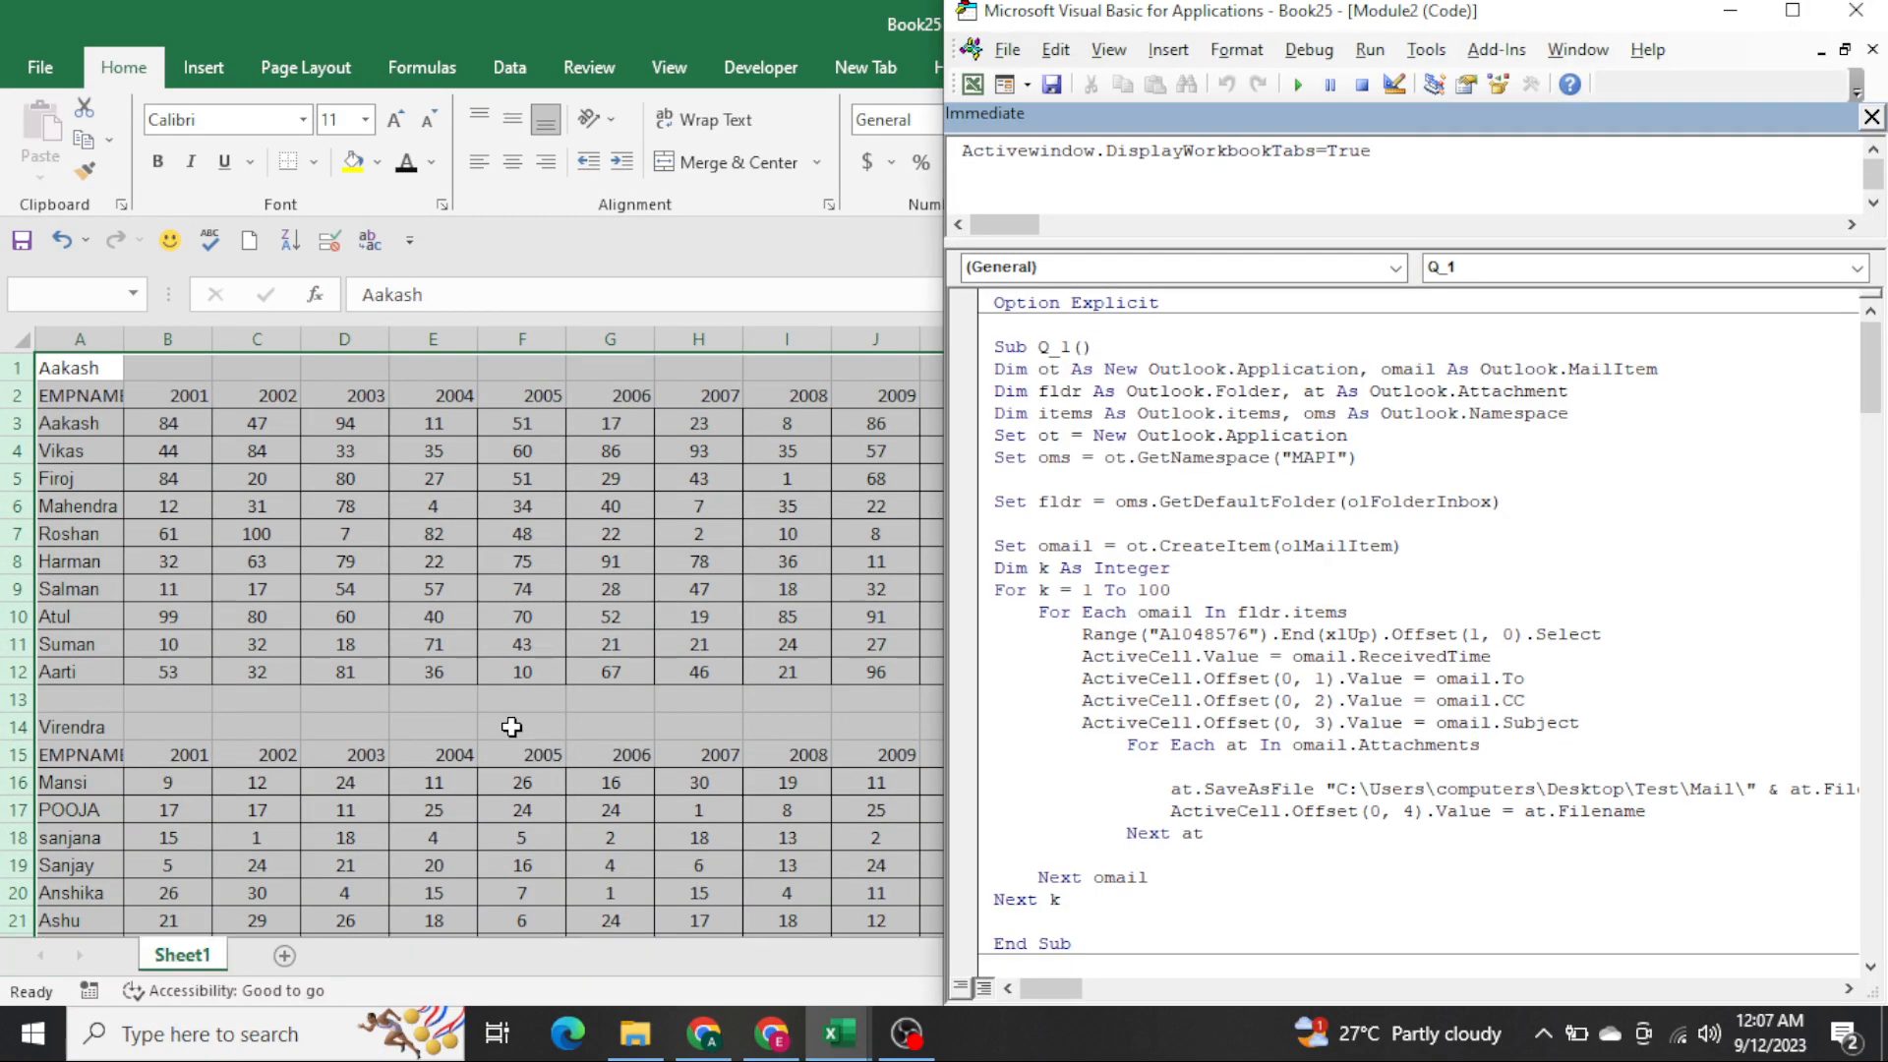
pyautogui.hotkey('alt', 'q')
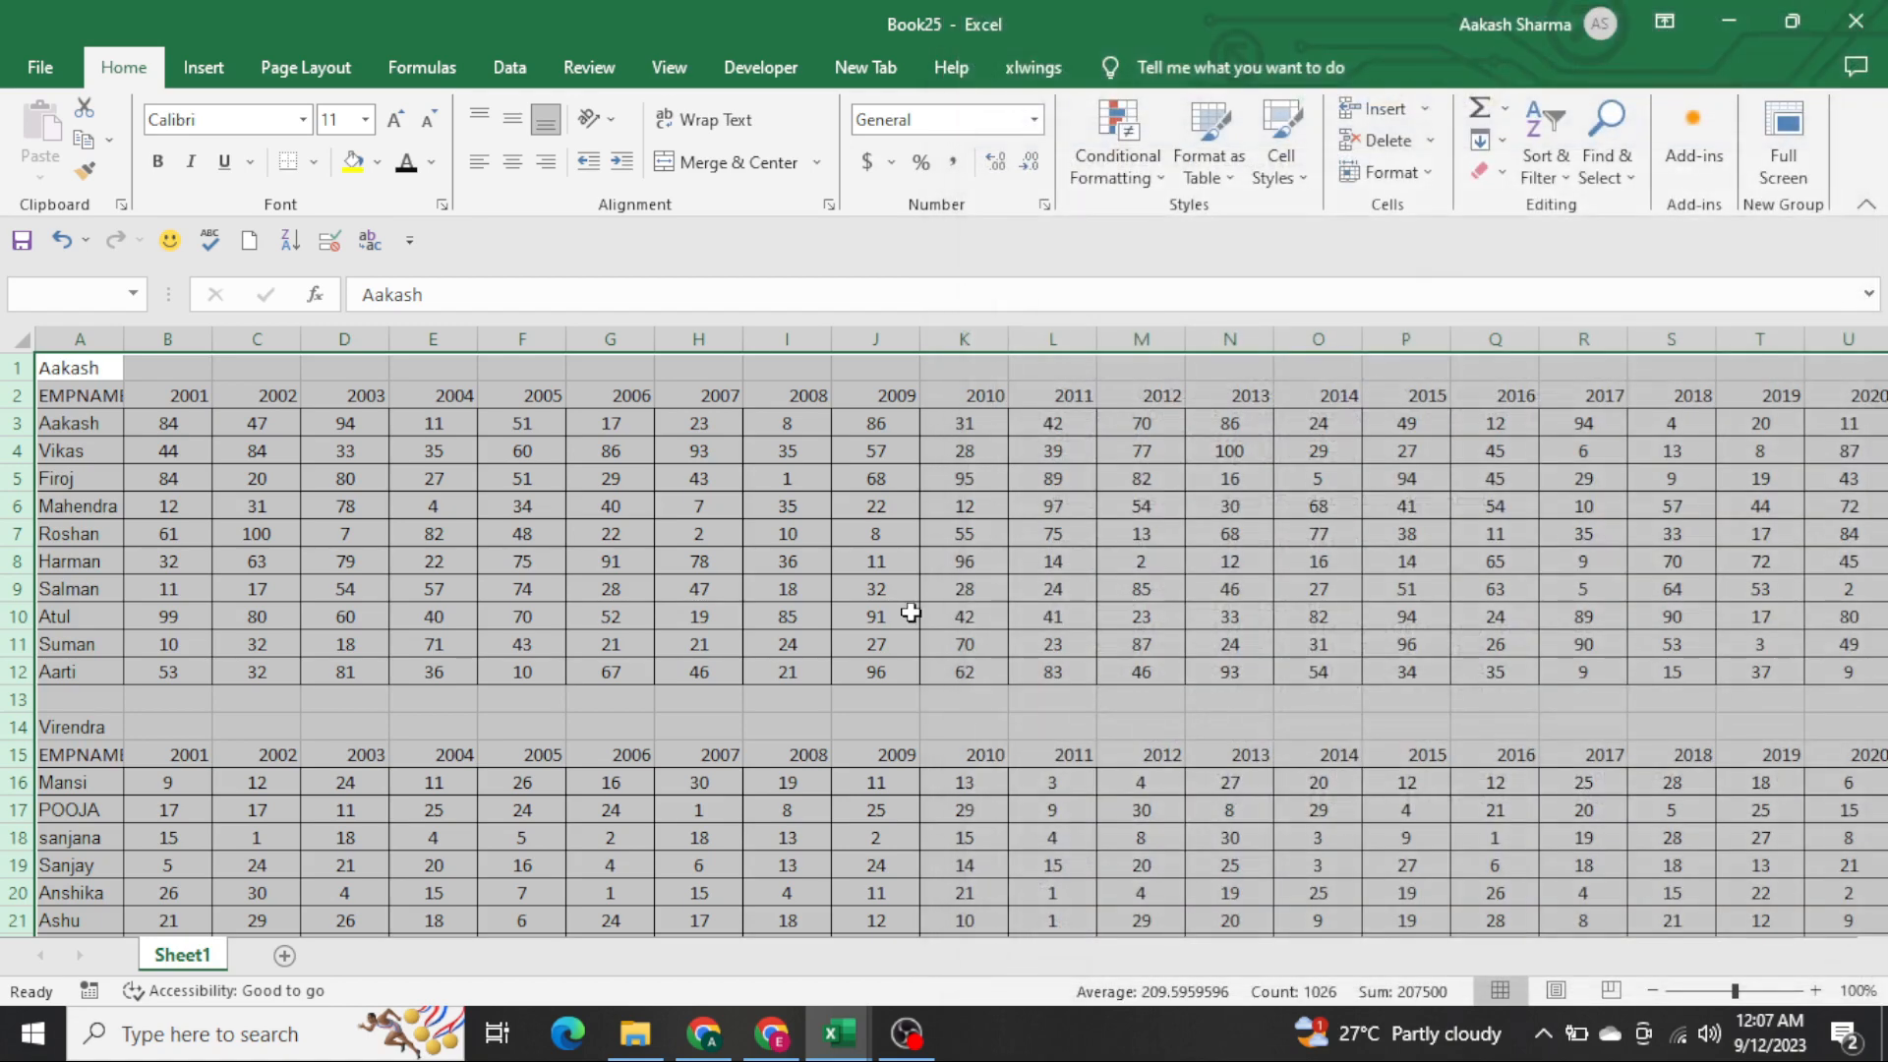
# Rename the new workbook's sheet holding the pasted tables as Rawdata
pyautogui.click(911, 613)
pyautogui.press('Home')
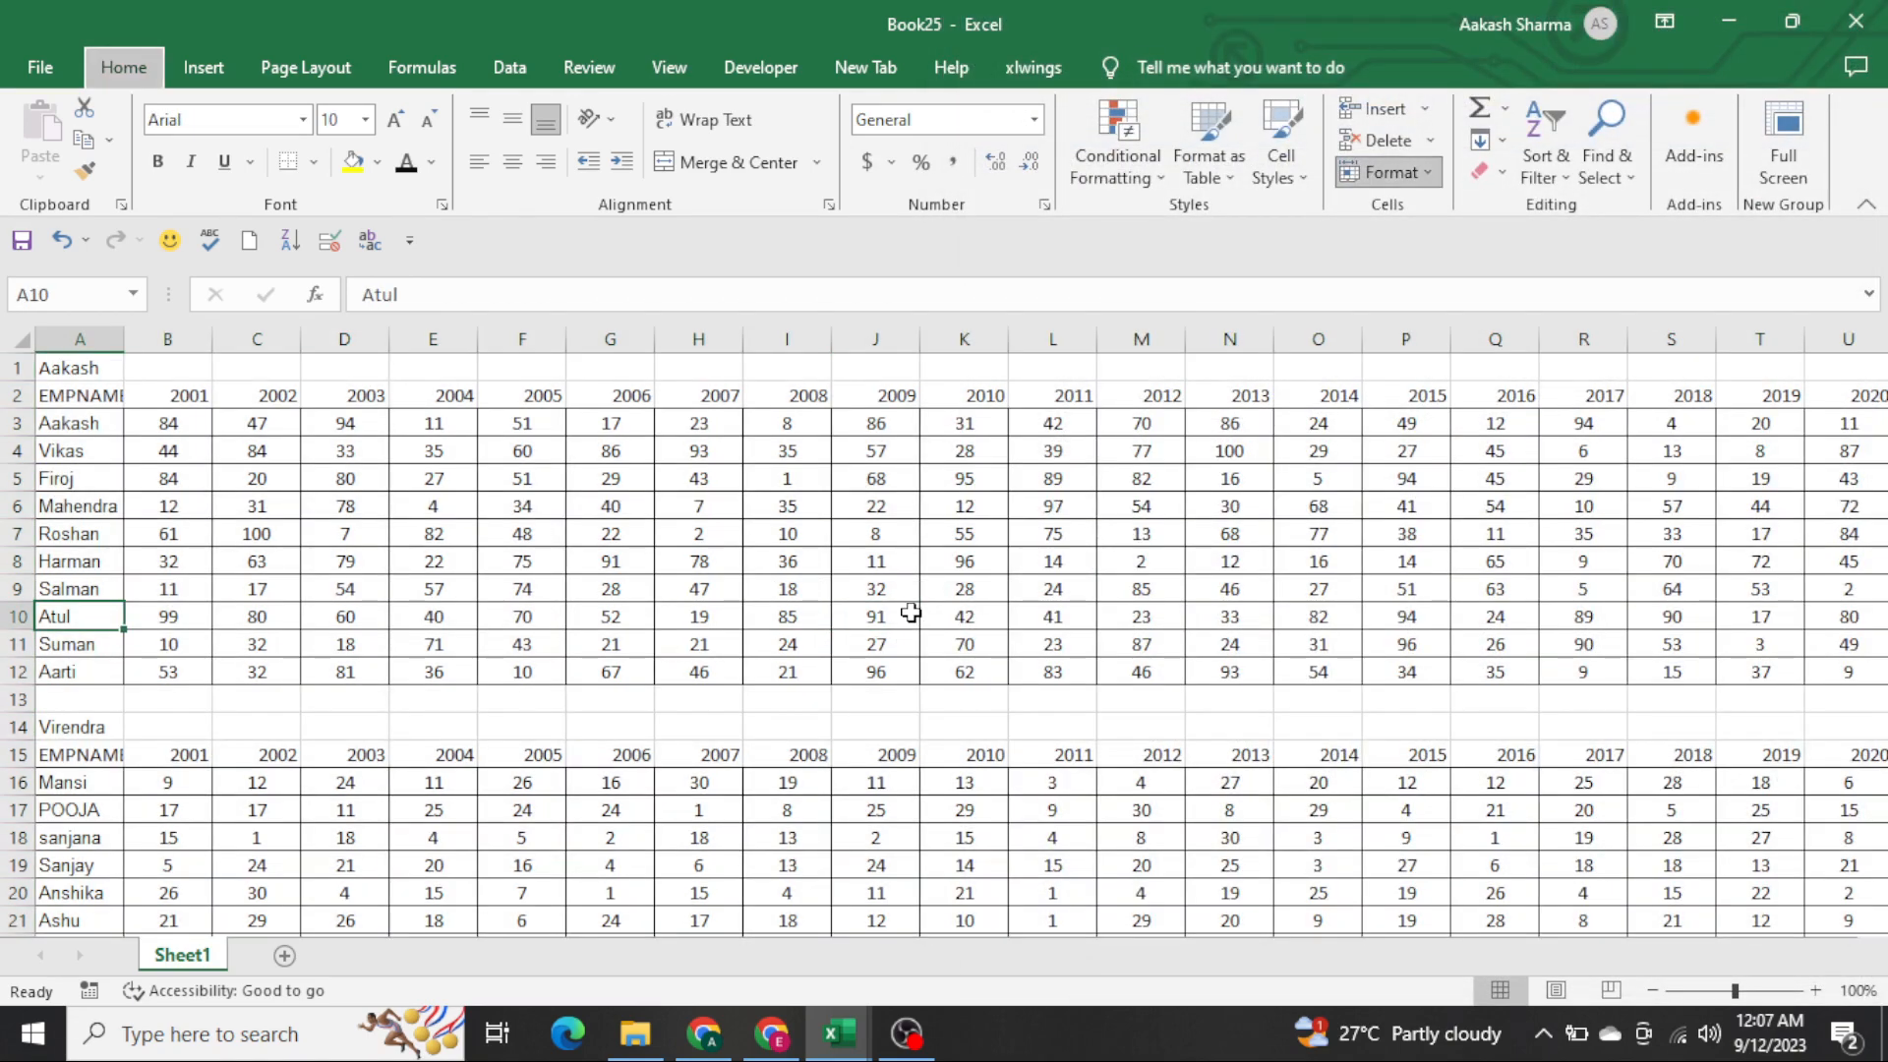
pyautogui.hotkey('alt', 'h')
pyautogui.write('orRawdata')
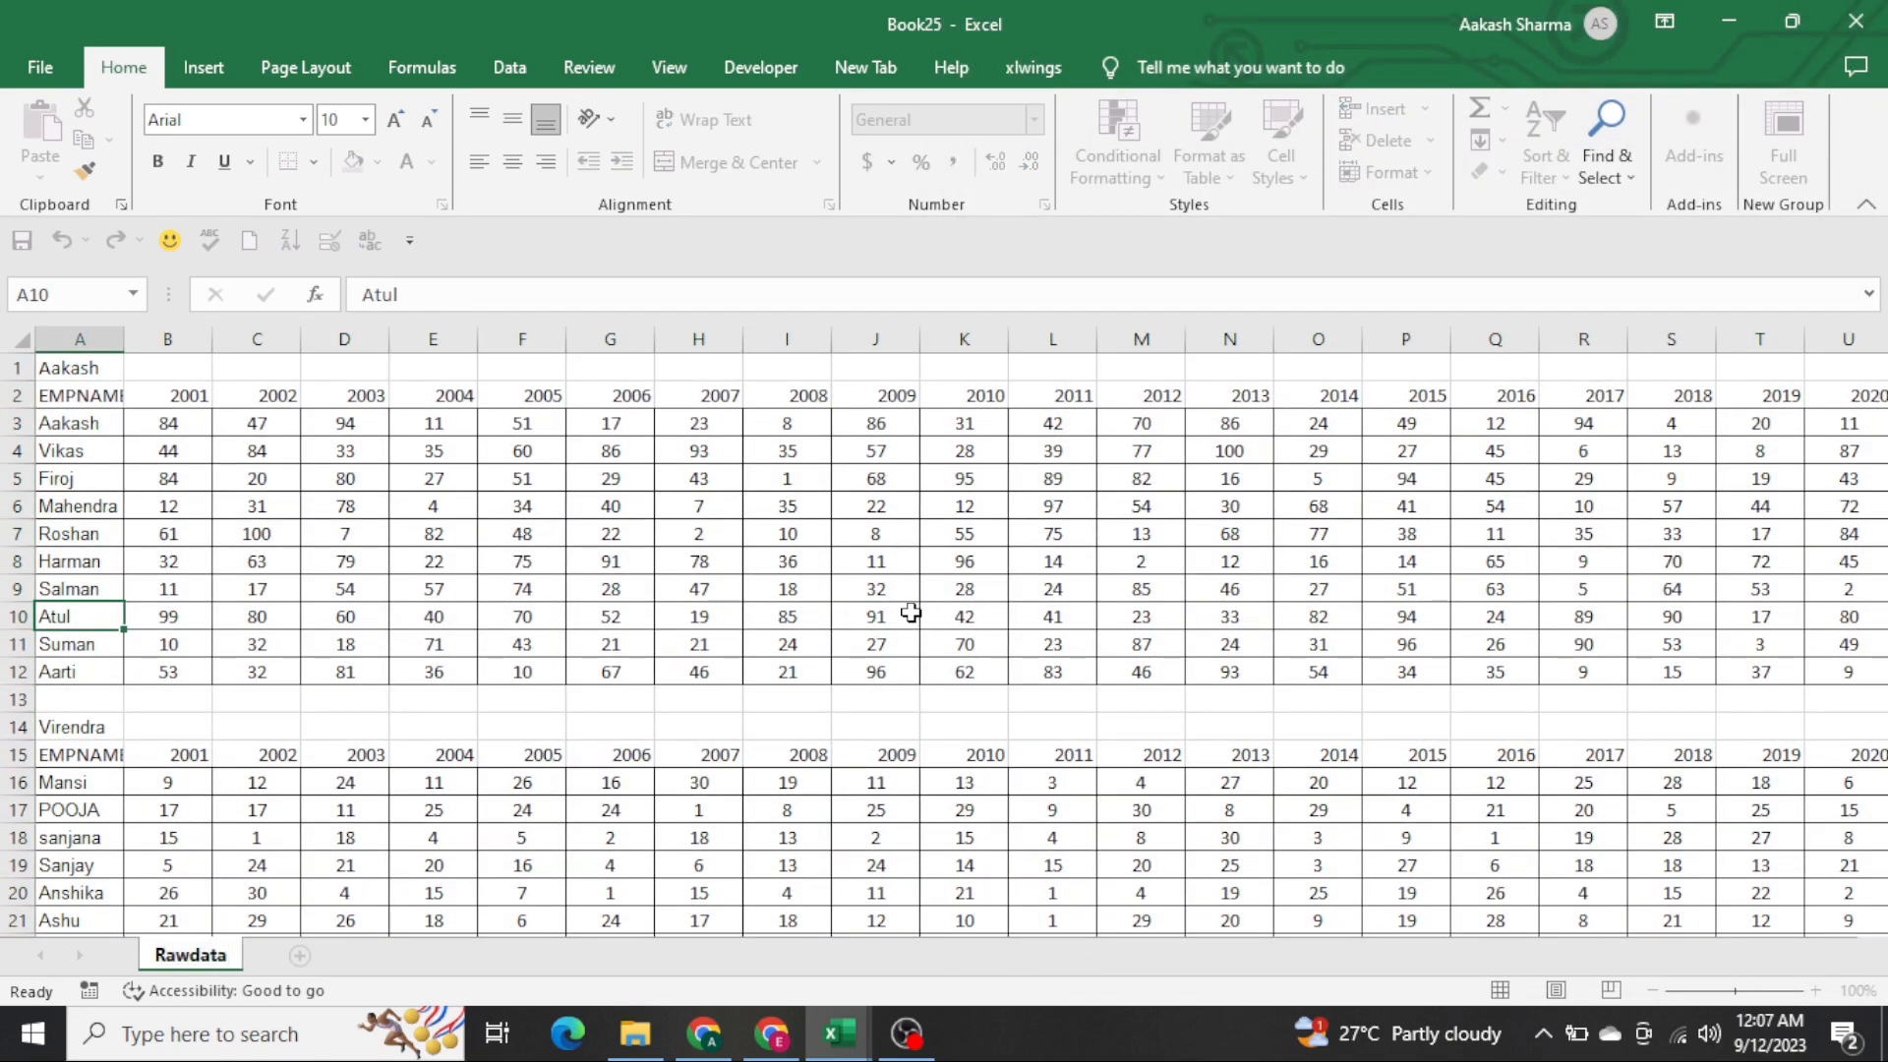
pyautogui.press('Return')
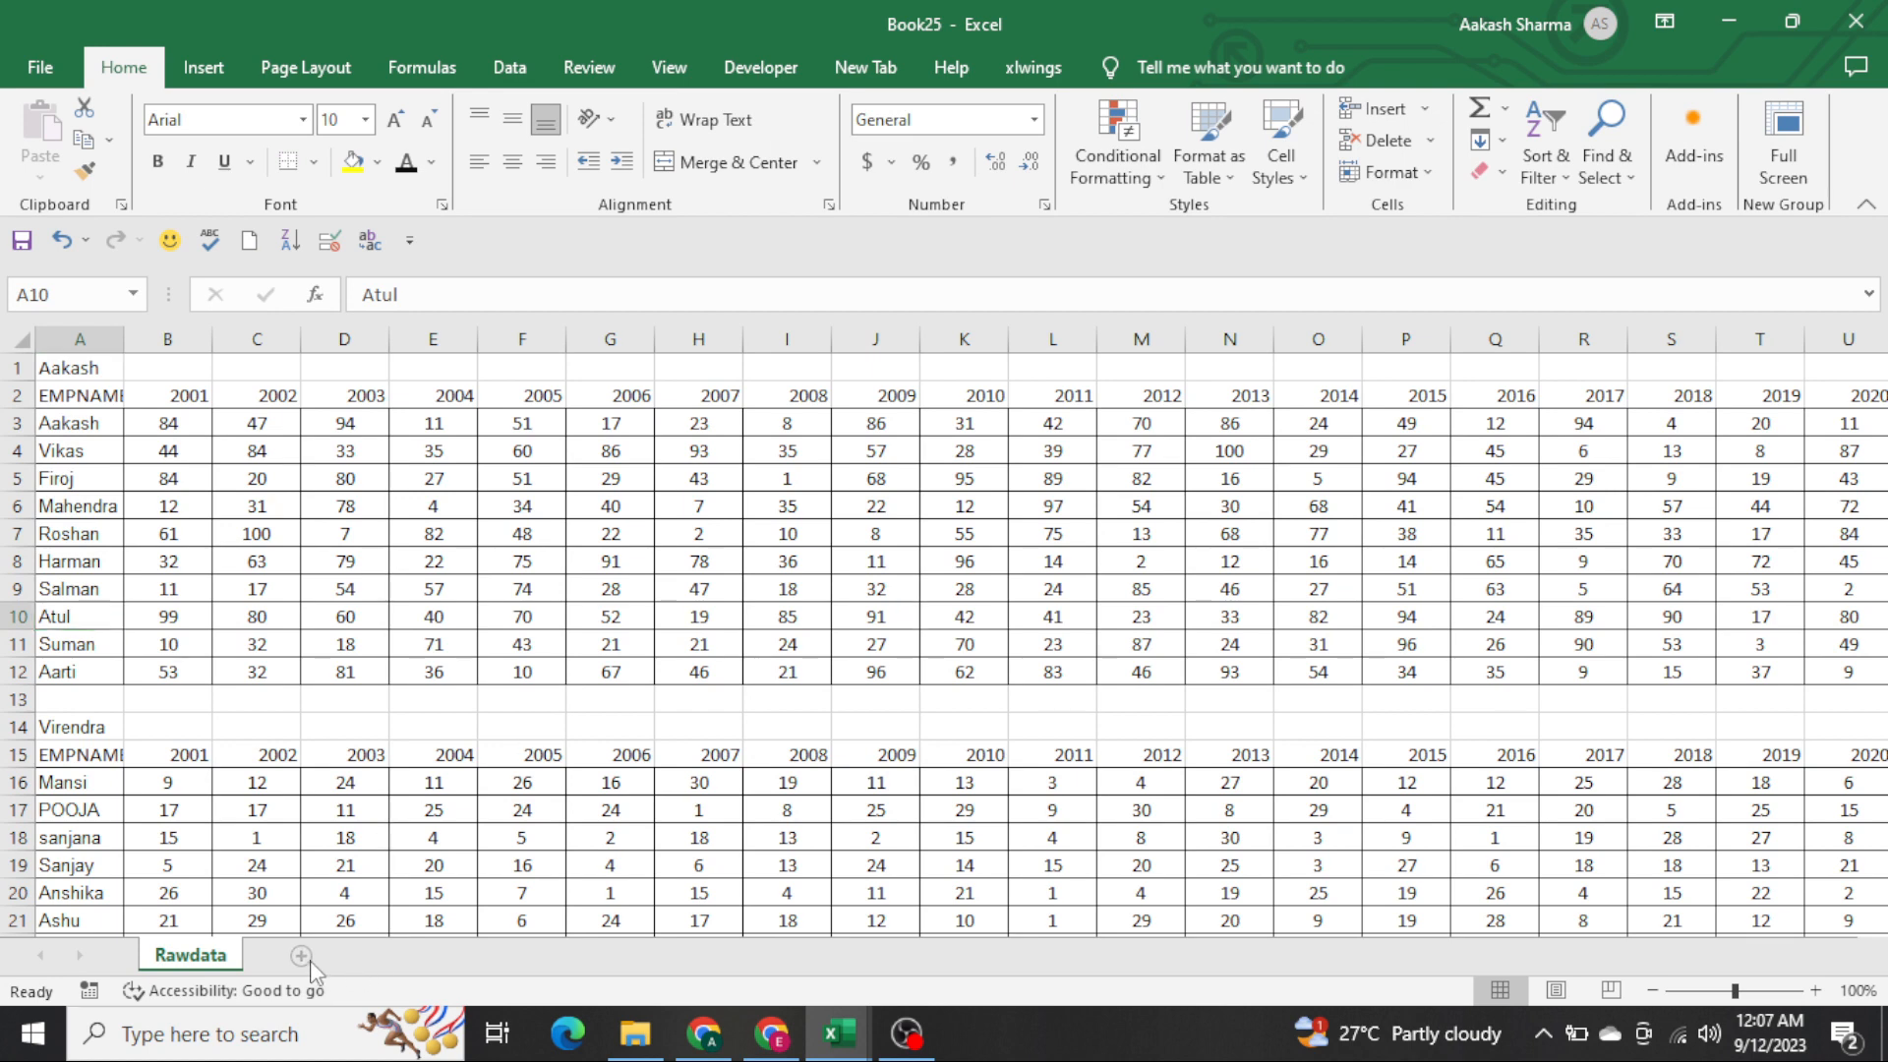
# Add a second sheet after Rawdata and name it Dashboard
pyautogui.click(303, 957)
pyautogui.doubleClick(307, 966)
pyautogui.write('Das')
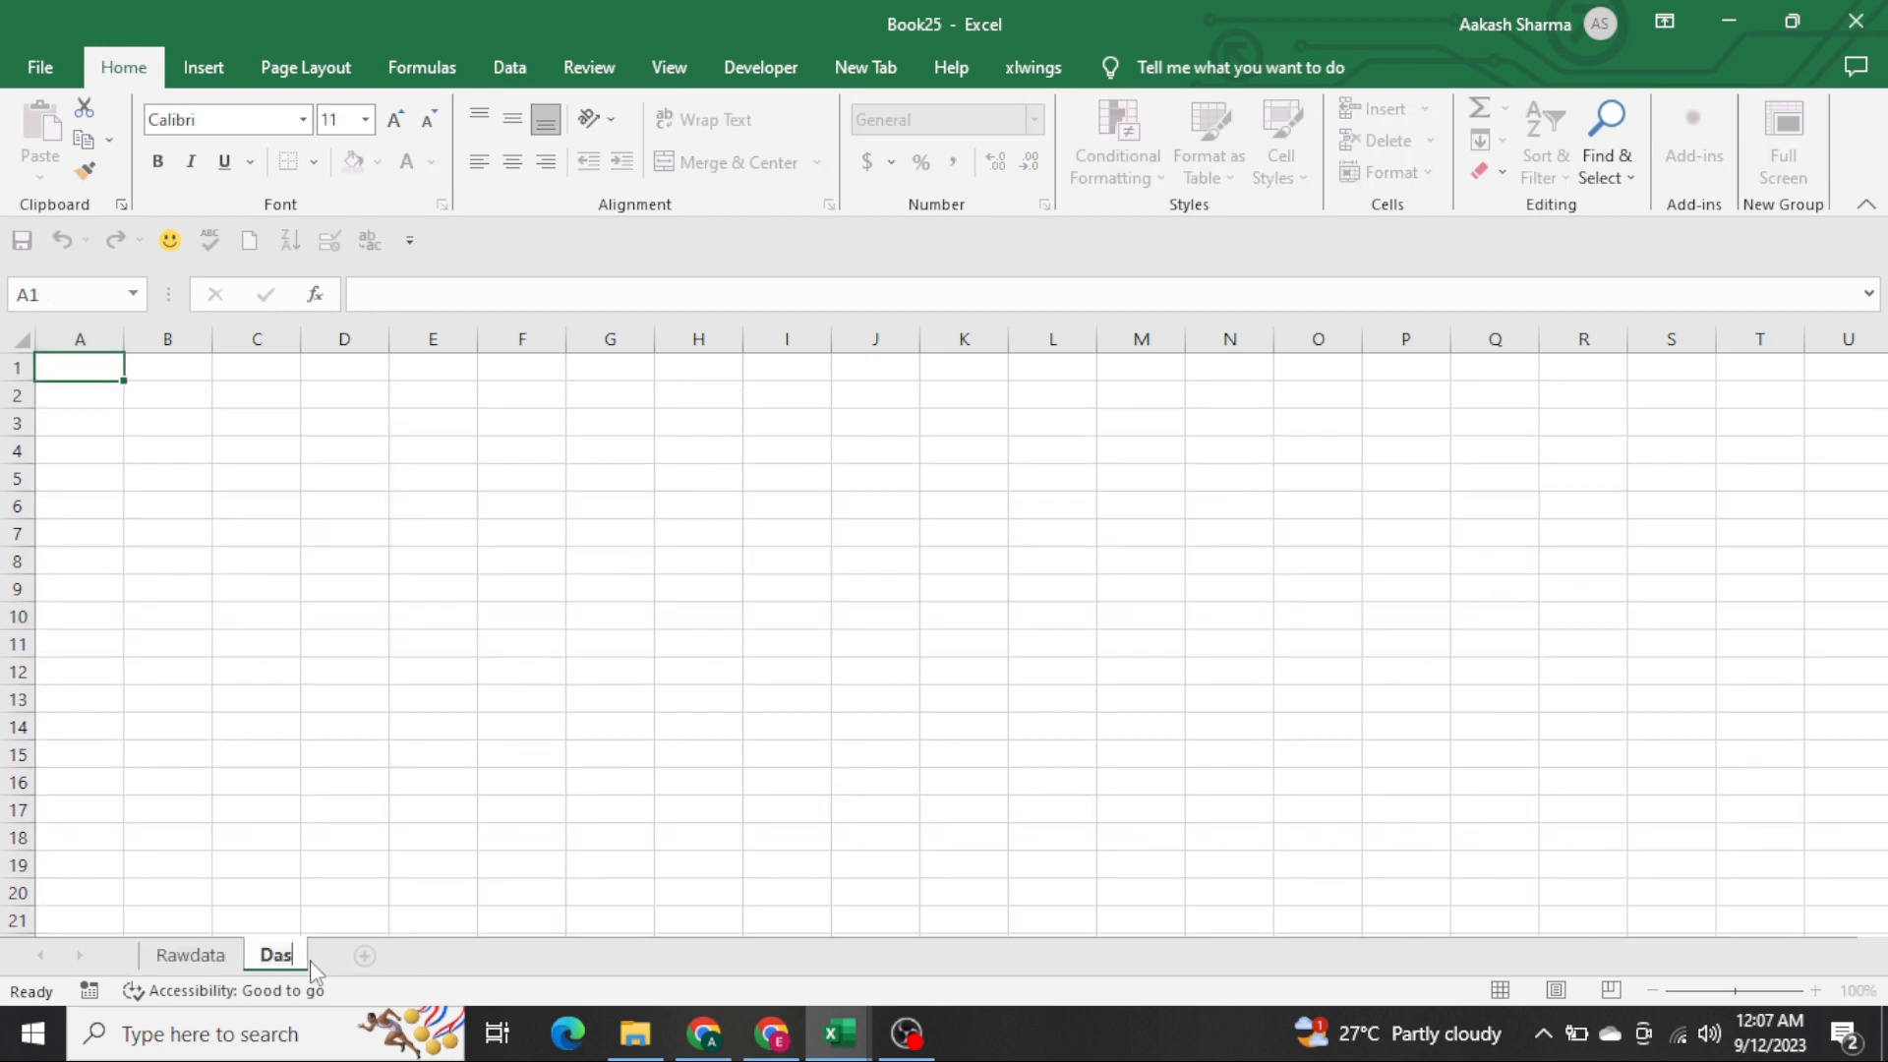
pyautogui.write('hboard')
pyautogui.press('Return')
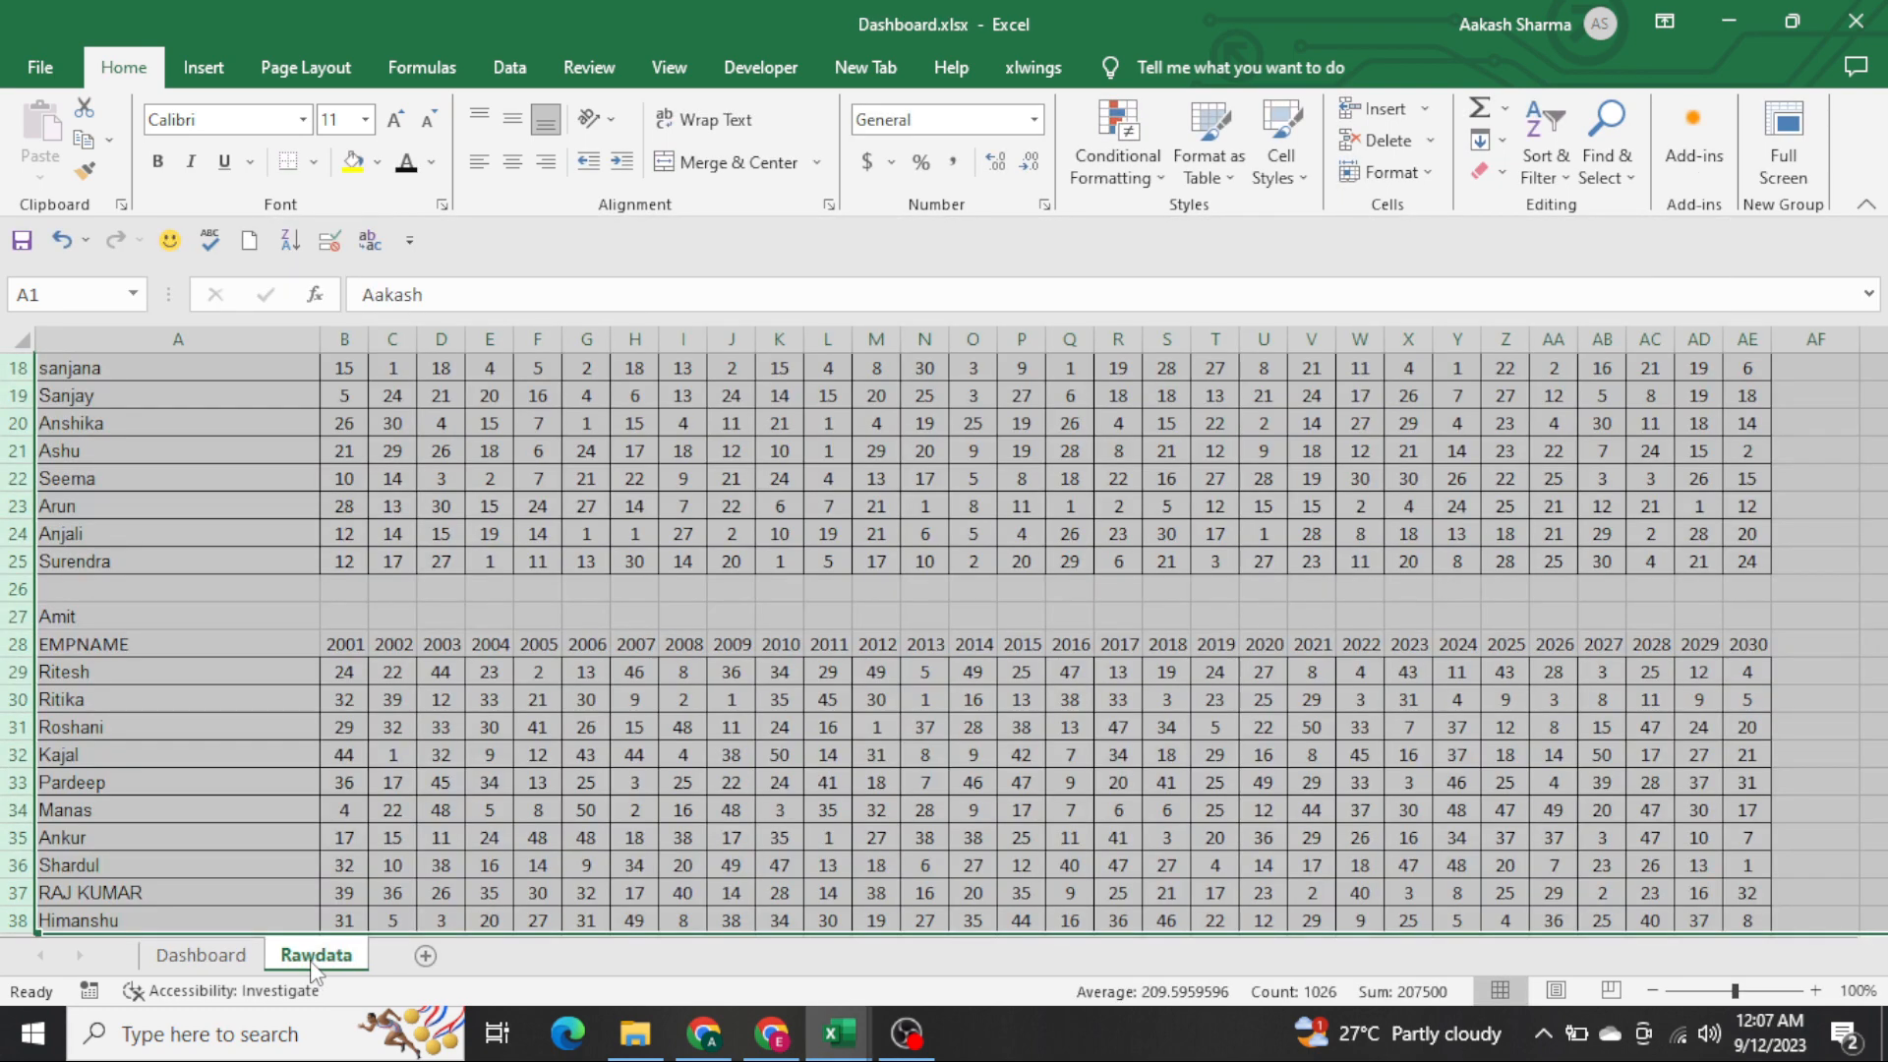
# Close the finished Dashboard.xlsx without saving and return to the Rawdata sheet of the new workbook
pyautogui.hotkey('ctrl', 'pageup')
pyautogui.hotkey('ctrl', 'w')
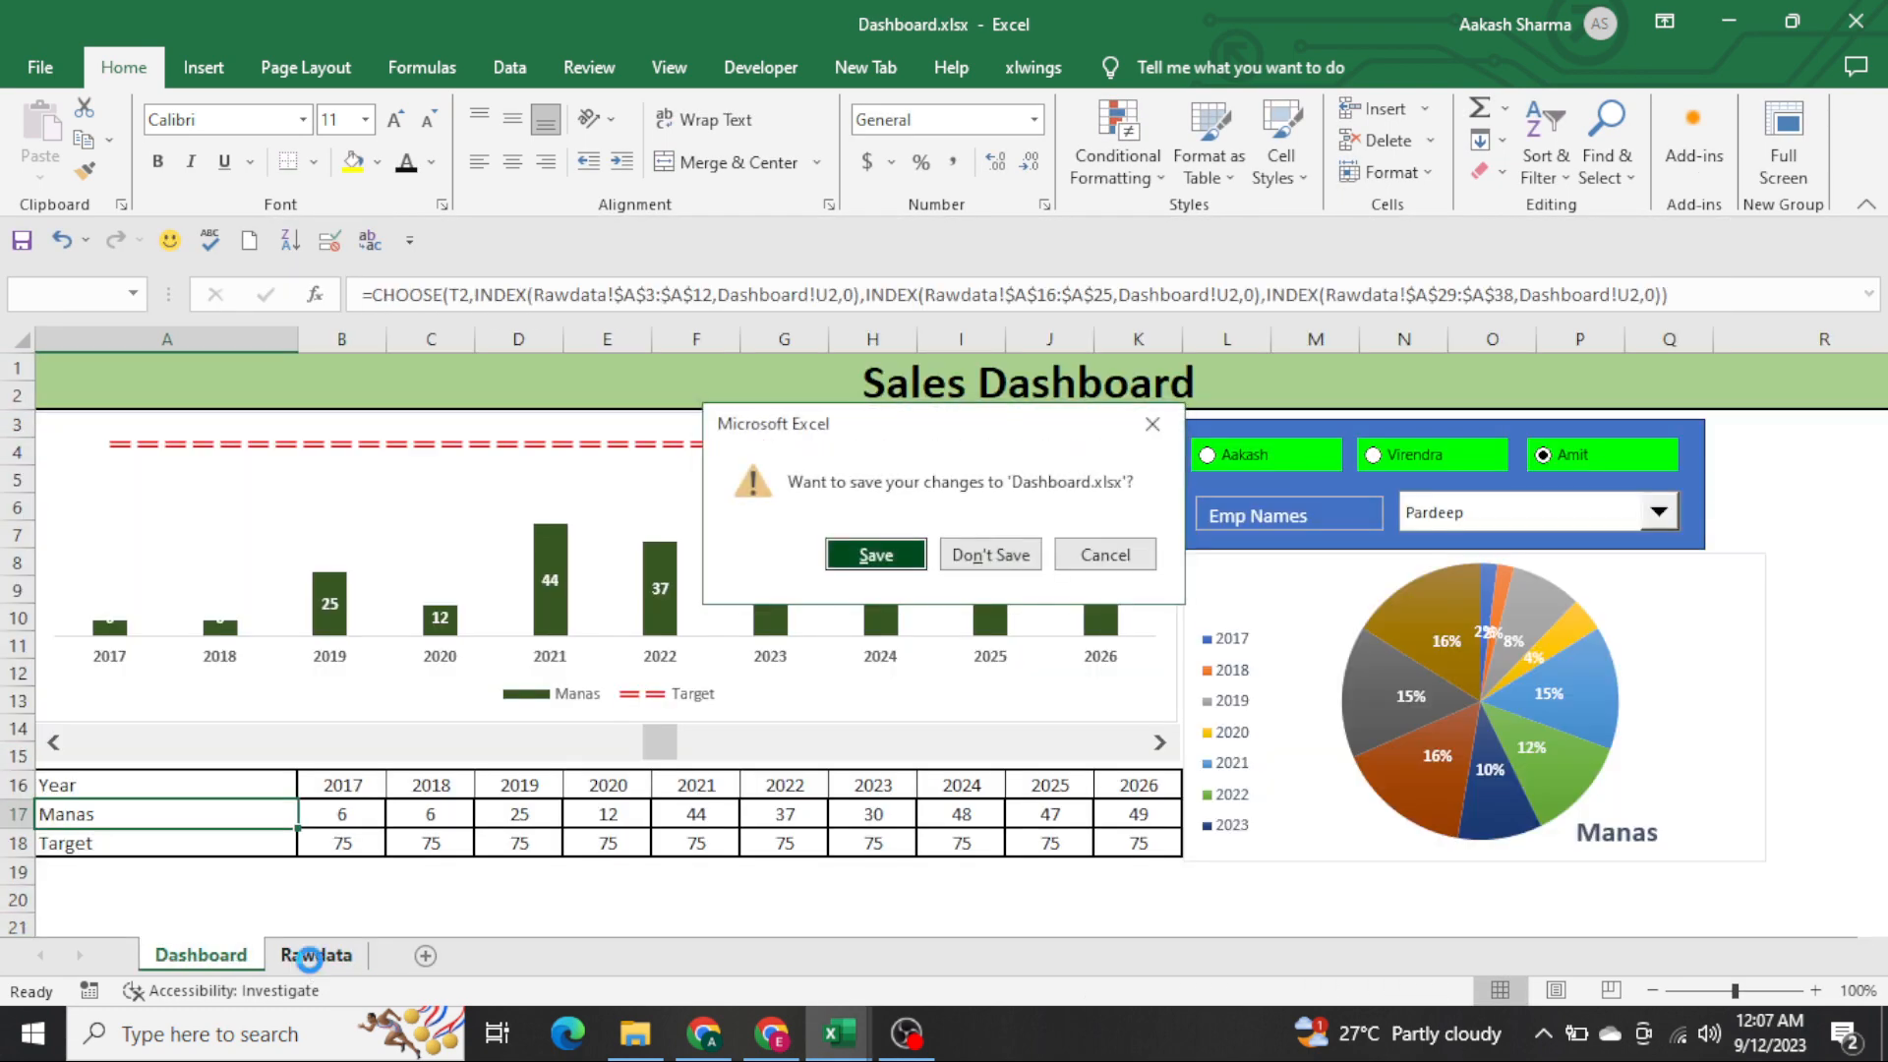
pyautogui.press('n')
pyautogui.hotkey('ctrl', 'pageup')
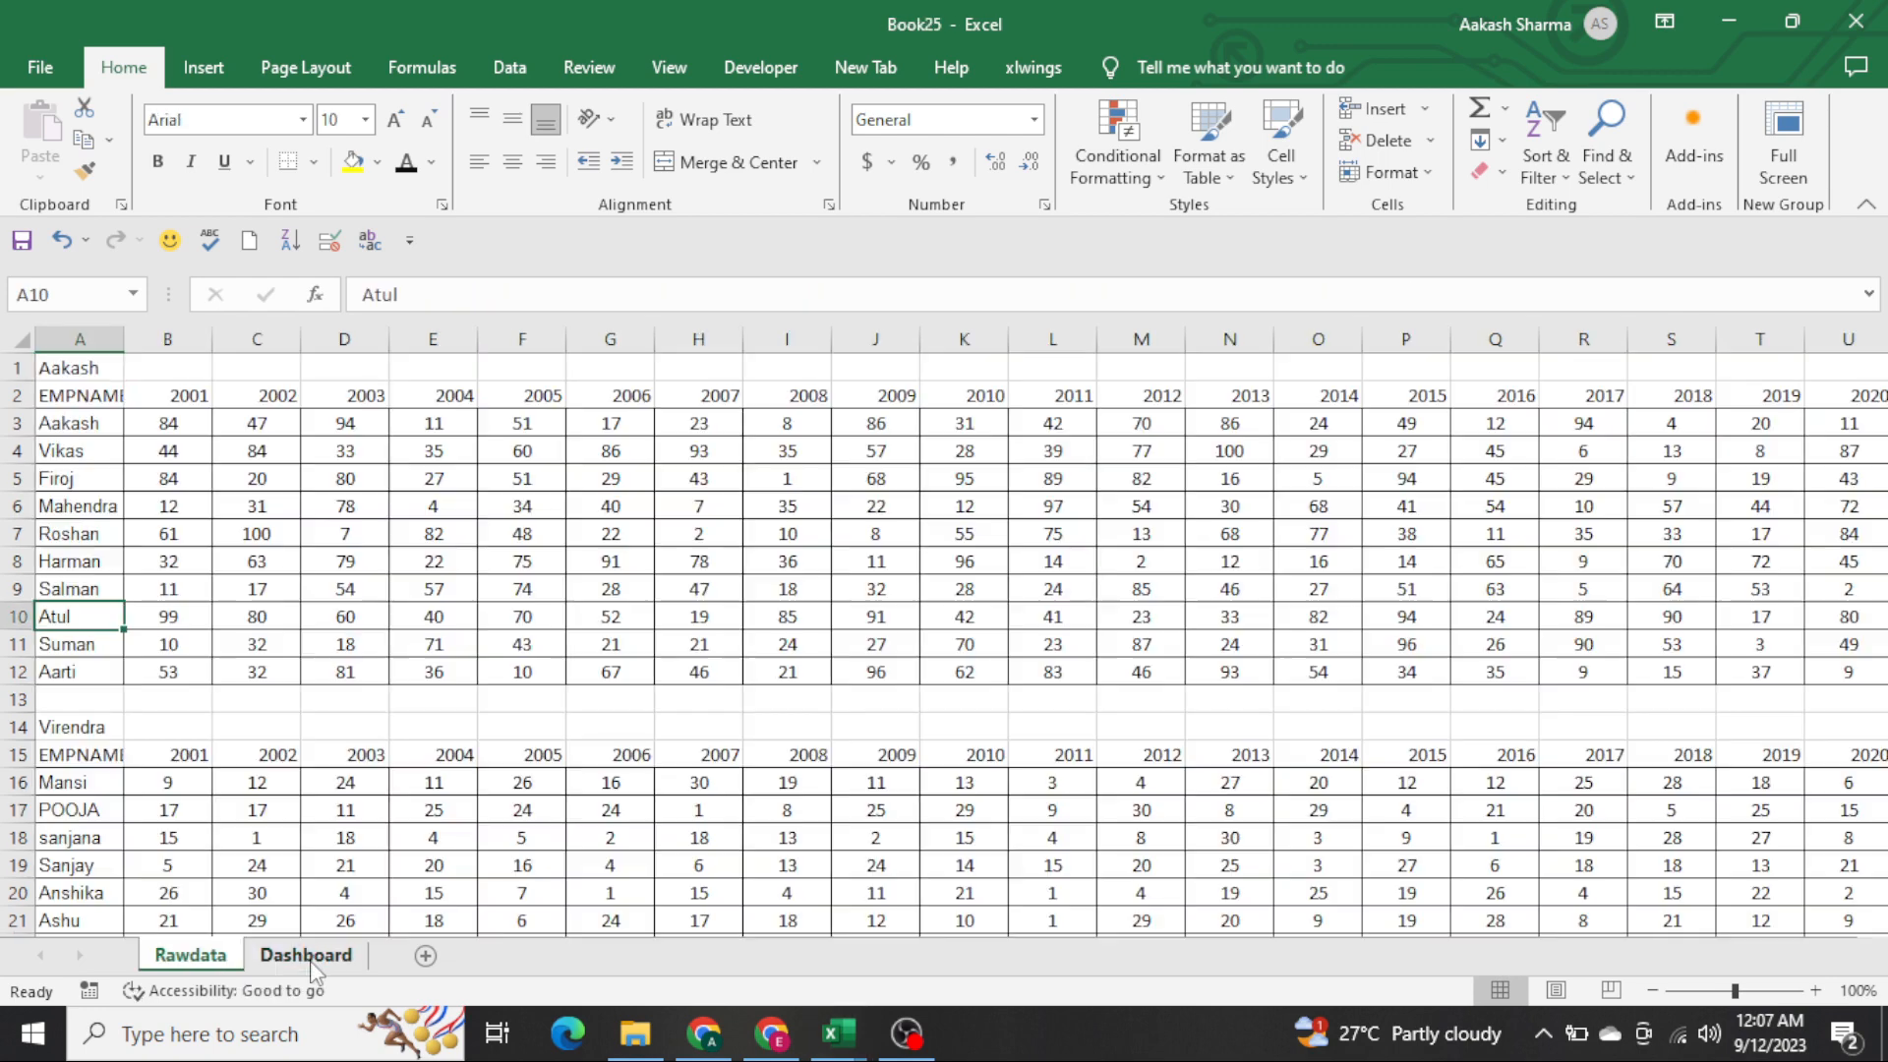
# Merge the range A1:S3 on the Dashboard sheet into one title cell
pyautogui.hotkey('ctrl', 'pagedown')
pyautogui.hotkey('shift', 'Down')
pyautogui.hotkey('shift', 'Down')
pyautogui.hotkey('shift', 'Right')
pyautogui.hotkey('shift', 'Right')
pyautogui.hotkey('shift', 'Right')
pyautogui.hotkey('shift', 'Right')
pyautogui.hotkey('shift', 'Right')
pyautogui.hotkey('shift', 'Right')
pyautogui.hotkey('shift', 'Right')
pyautogui.hotkey('shift', 'Right')
pyautogui.hotkey('shift', 'Right')
pyautogui.hotkey('shift', 'Right')
pyautogui.hotkey('shift', 'Right')
pyautogui.hotkey('shift', 'Right')
pyautogui.hotkey('shift', 'Right')
pyautogui.hotkey('shift', 'Right')
pyautogui.hotkey('shift', 'Right')
pyautogui.hotkey('shift', 'Right')
pyautogui.hotkey('shift', 'Right')
pyautogui.hotkey('shift', 'Right')
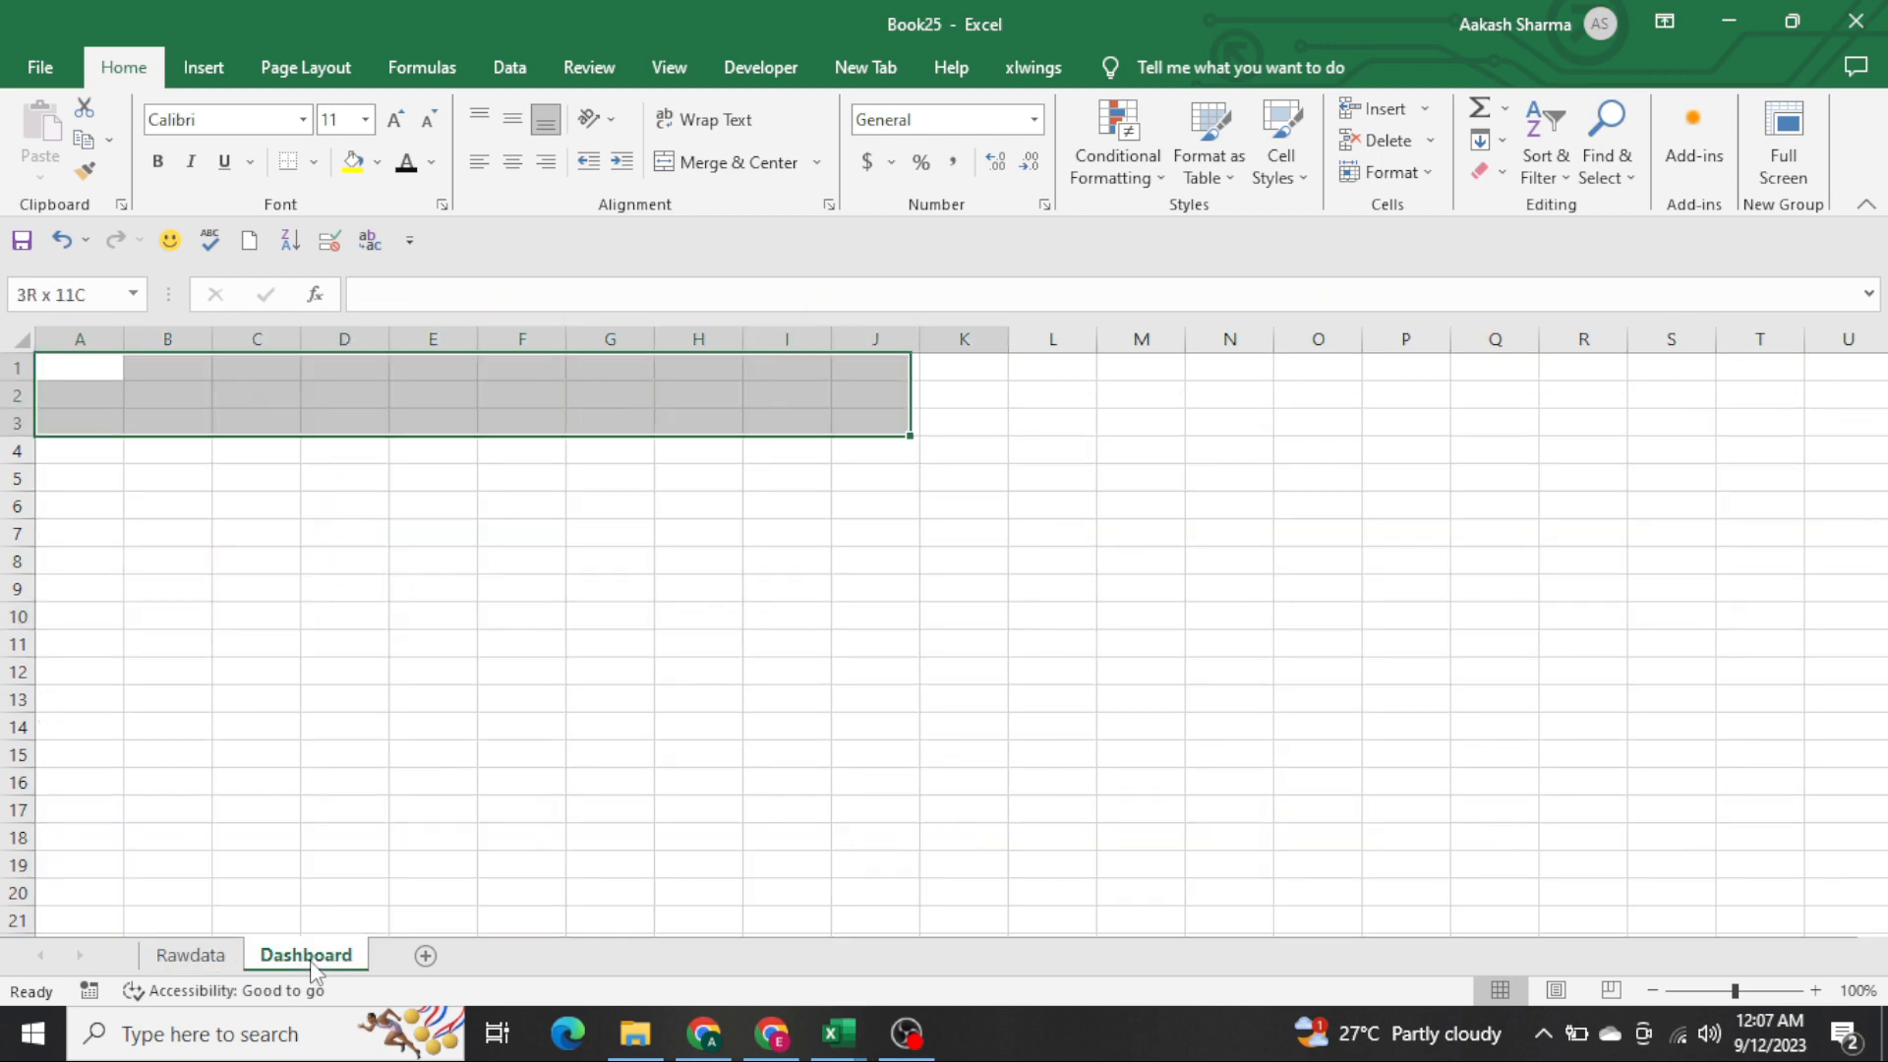
pyautogui.hotkey('shift', 'Left')
pyautogui.hotkey('shift', 'Right')
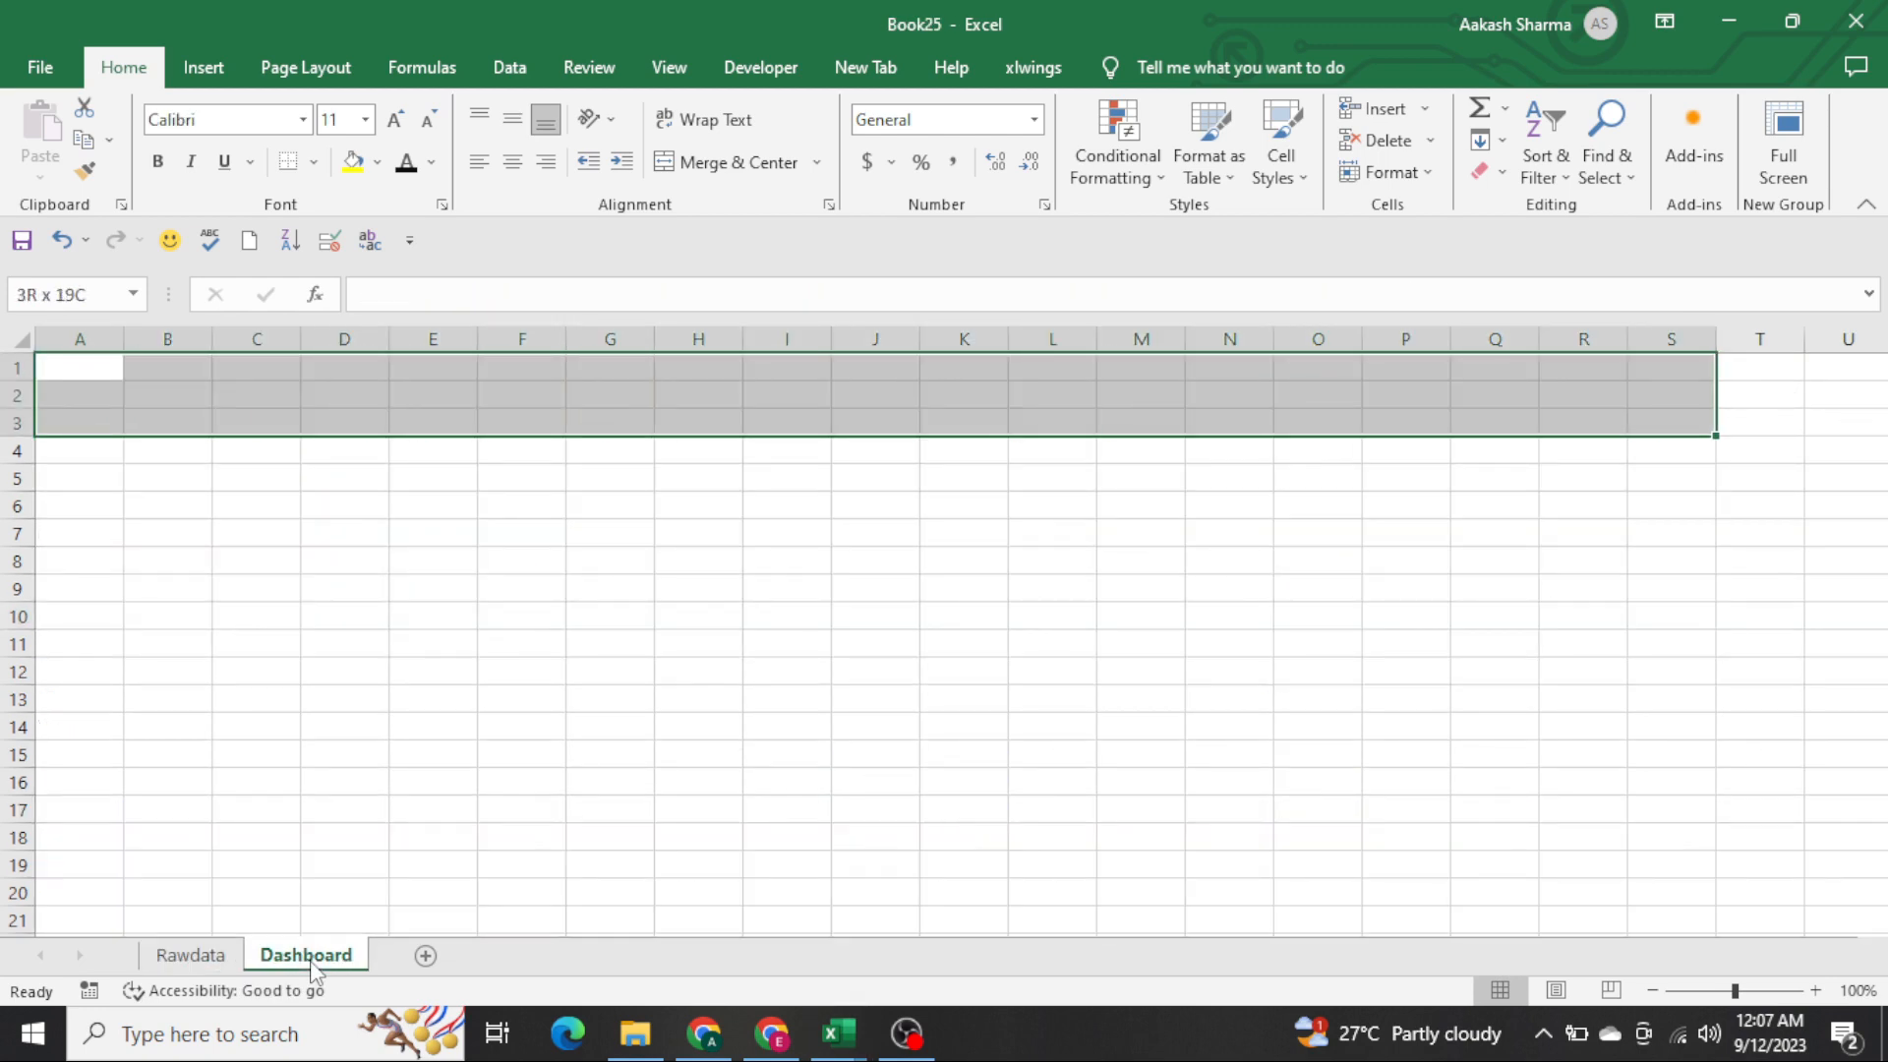
pyautogui.hotkey('alt', 'h')
pyautogui.press('m')
pyautogui.press('m')
# Enter the title Sales Dashboard in the merged cell
pyautogui.write('Sales ')
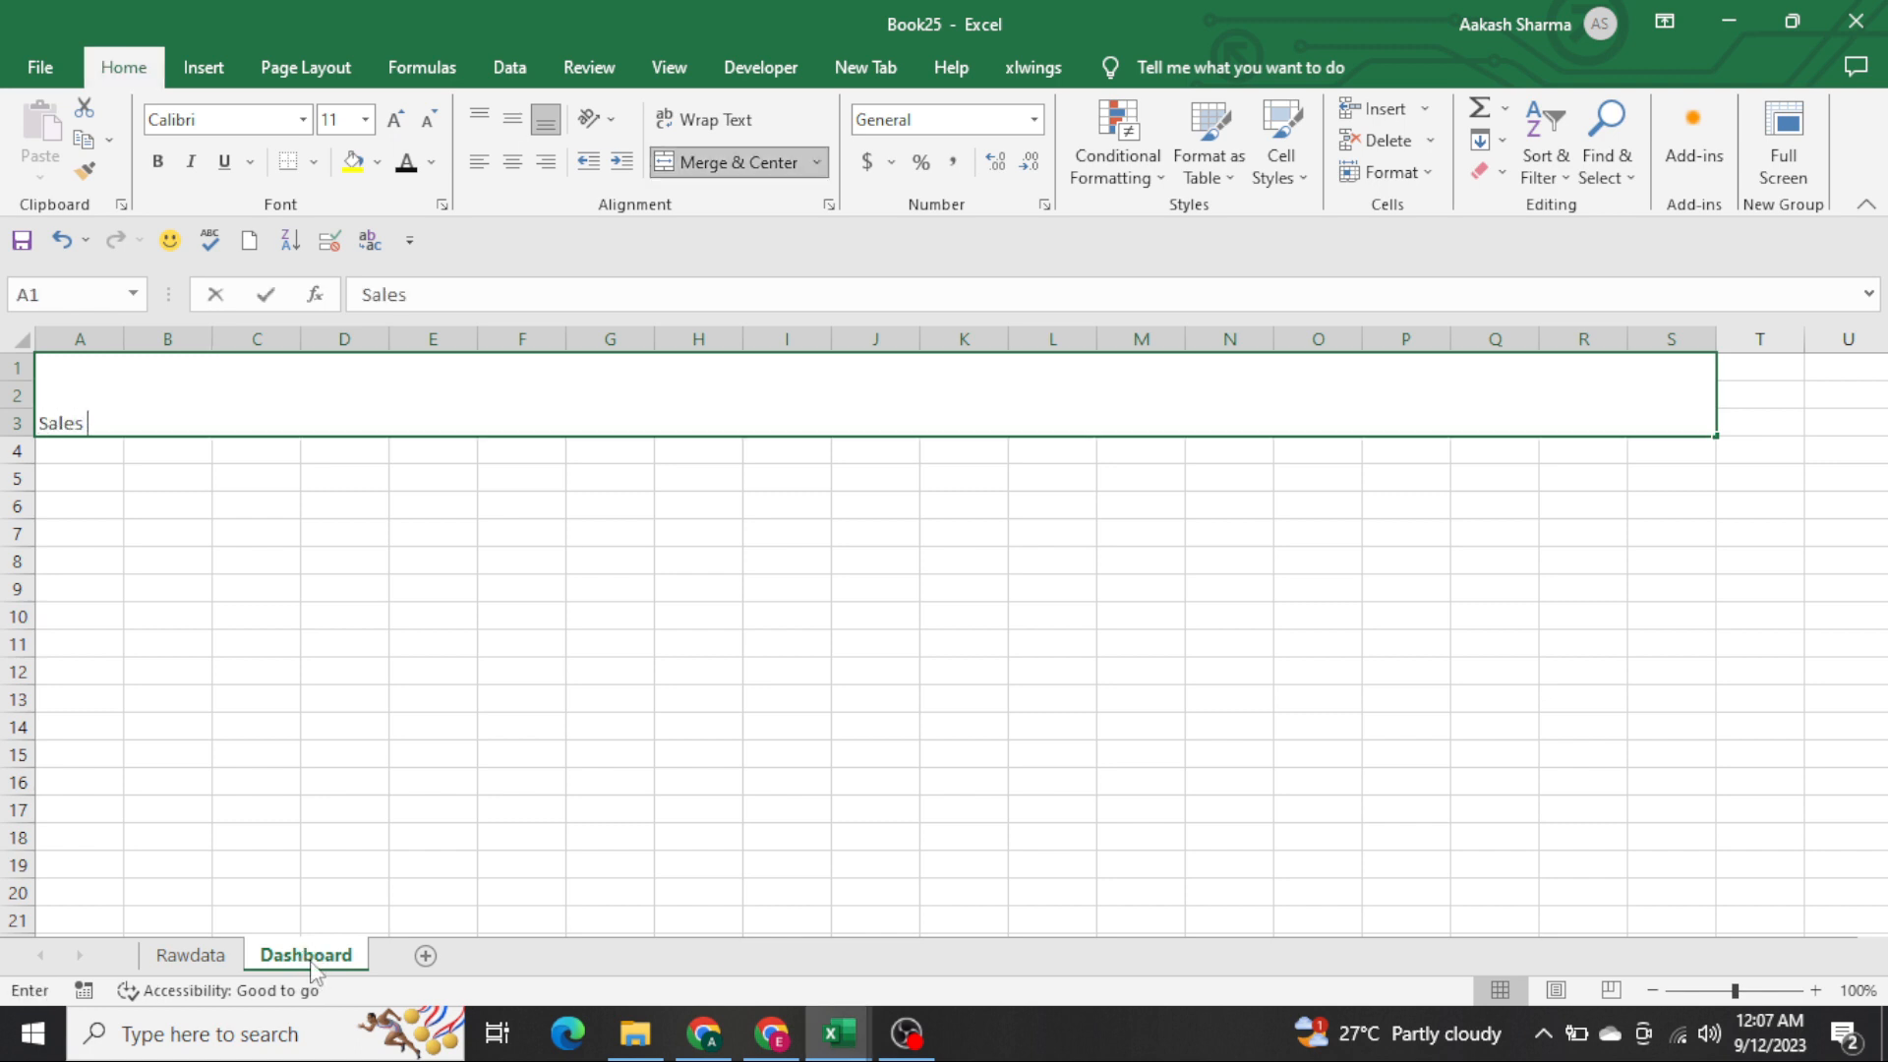
pyautogui.write('Dashboard')
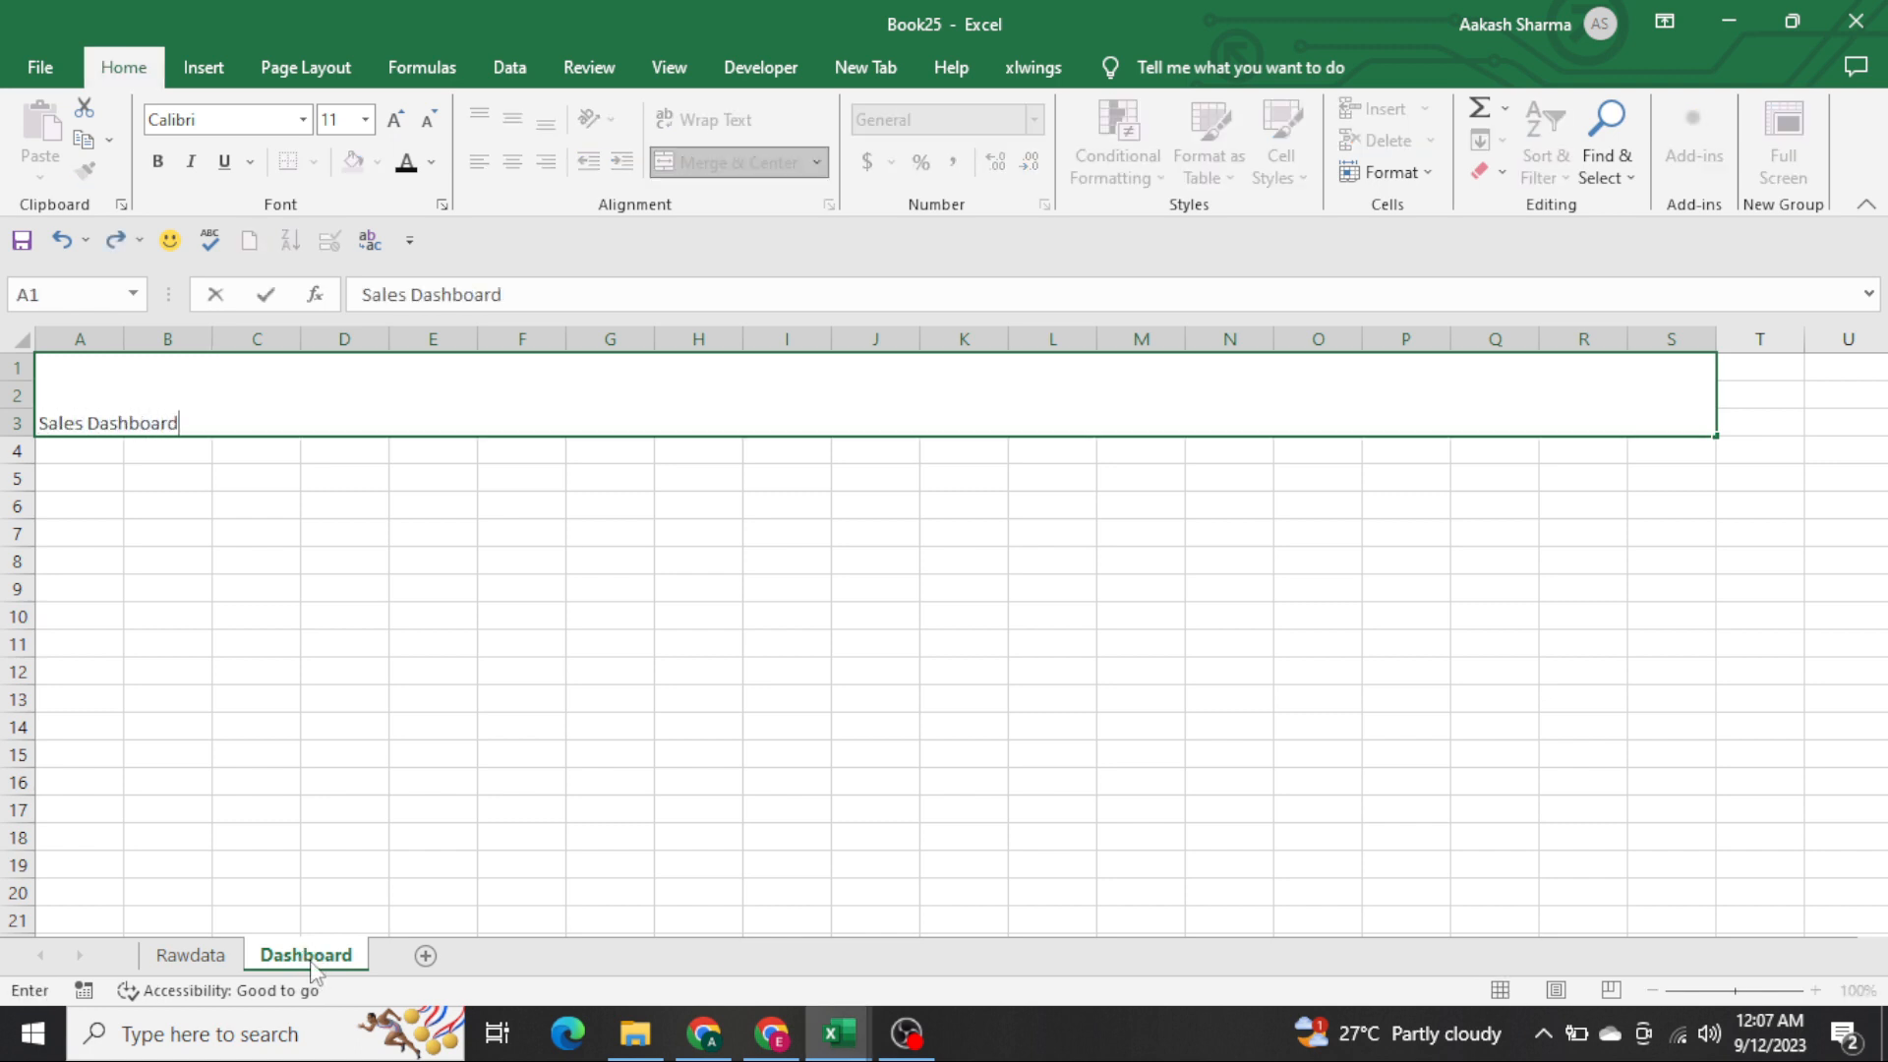
pyautogui.press('Return')
# Center the Sales Dashboard title horizontally and align it to the middle vertically
pyautogui.press('Up')
pyautogui.hotkey('alt', 'h')
pyautogui.press('a')
pyautogui.press('c')
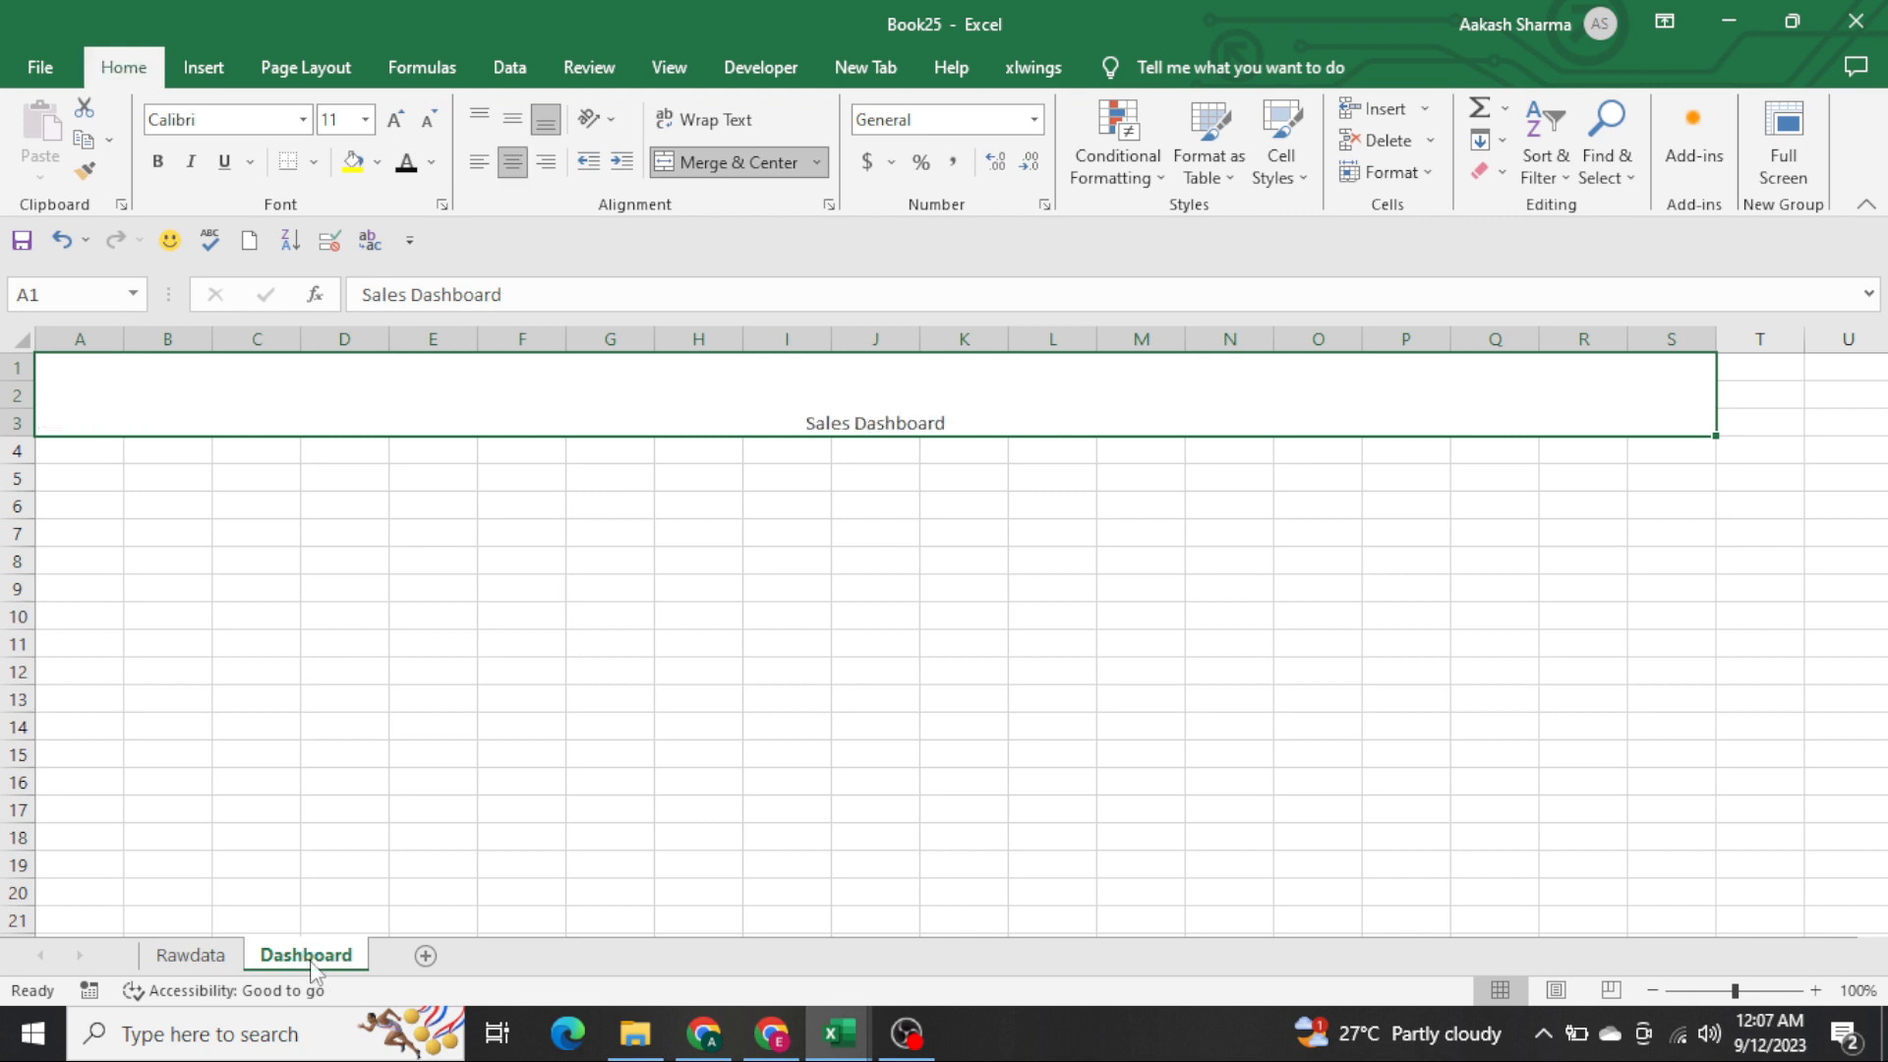
pyautogui.hotkey('alt', 'h')
pyautogui.press('a')
pyautogui.press('m')
# Make the title bold at font size 21 and give its merged cell a light gold fill
pyautogui.hotkey('ctrl', 'b')
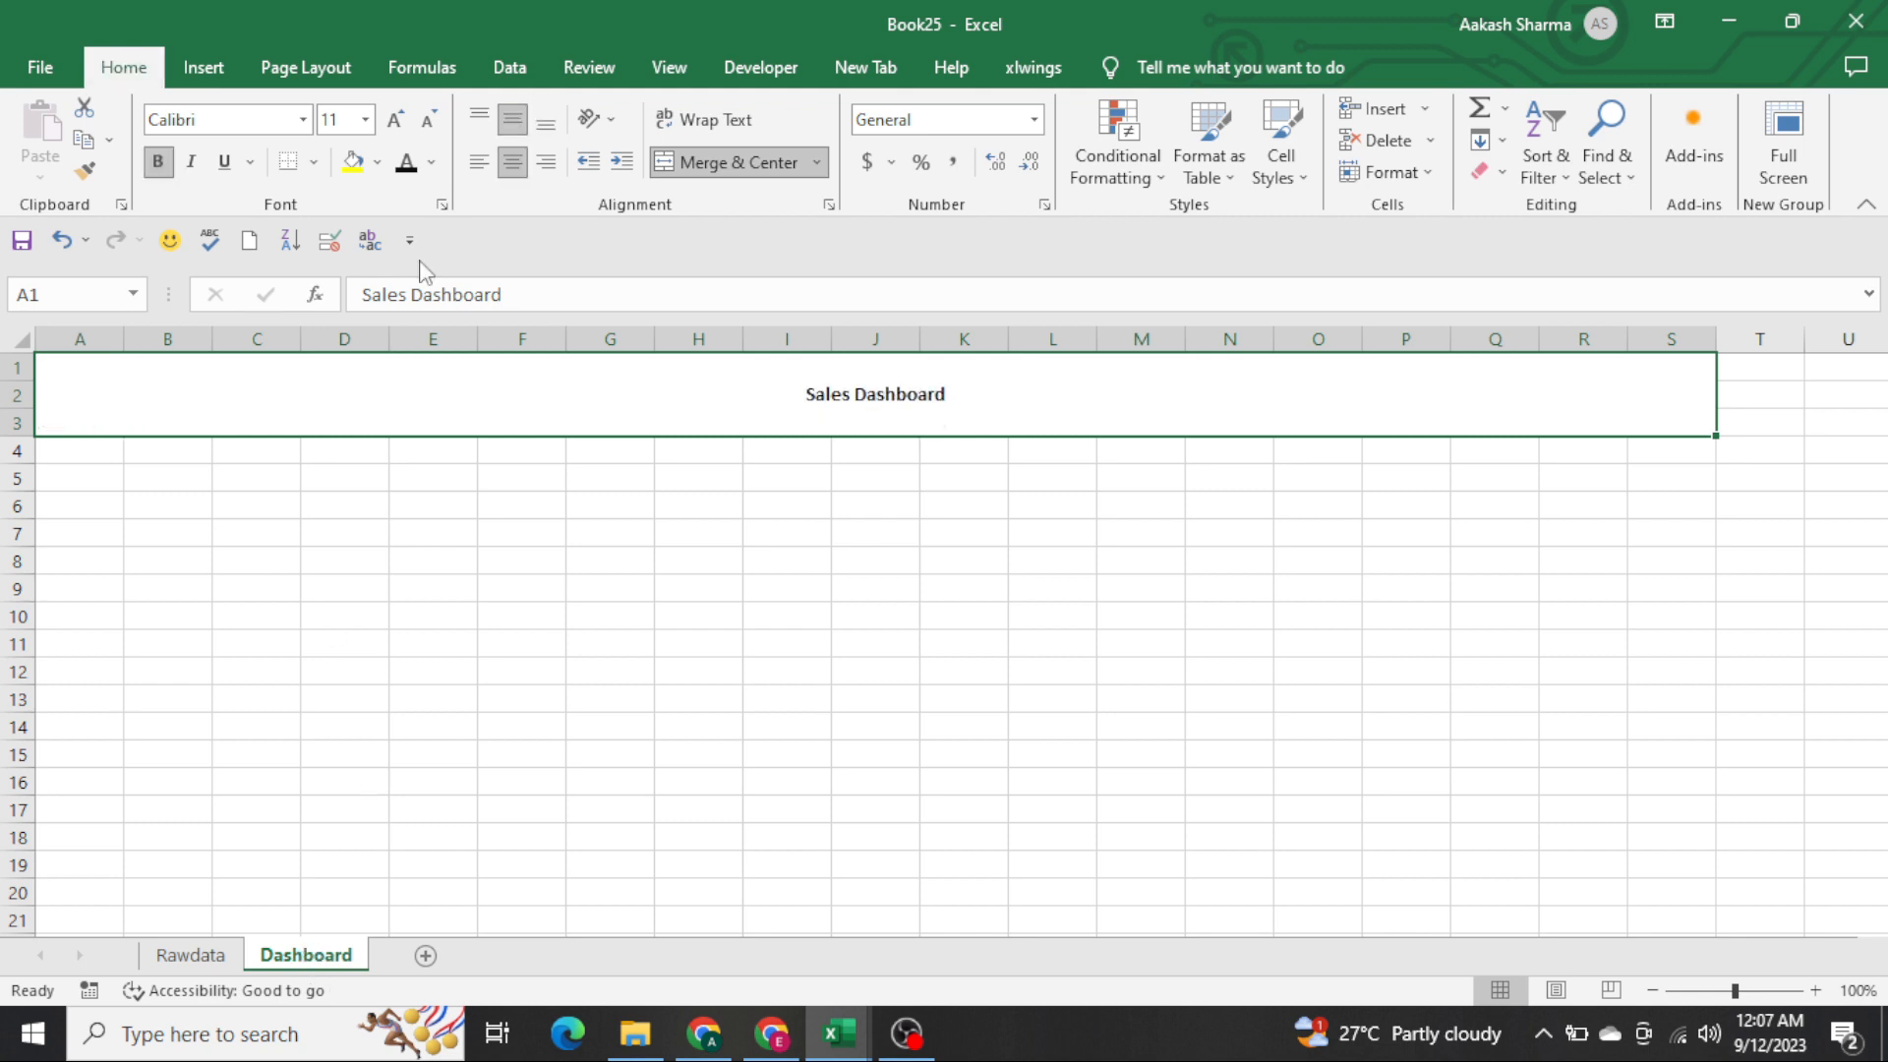
pyautogui.click(342, 120)
pyautogui.press('Return')
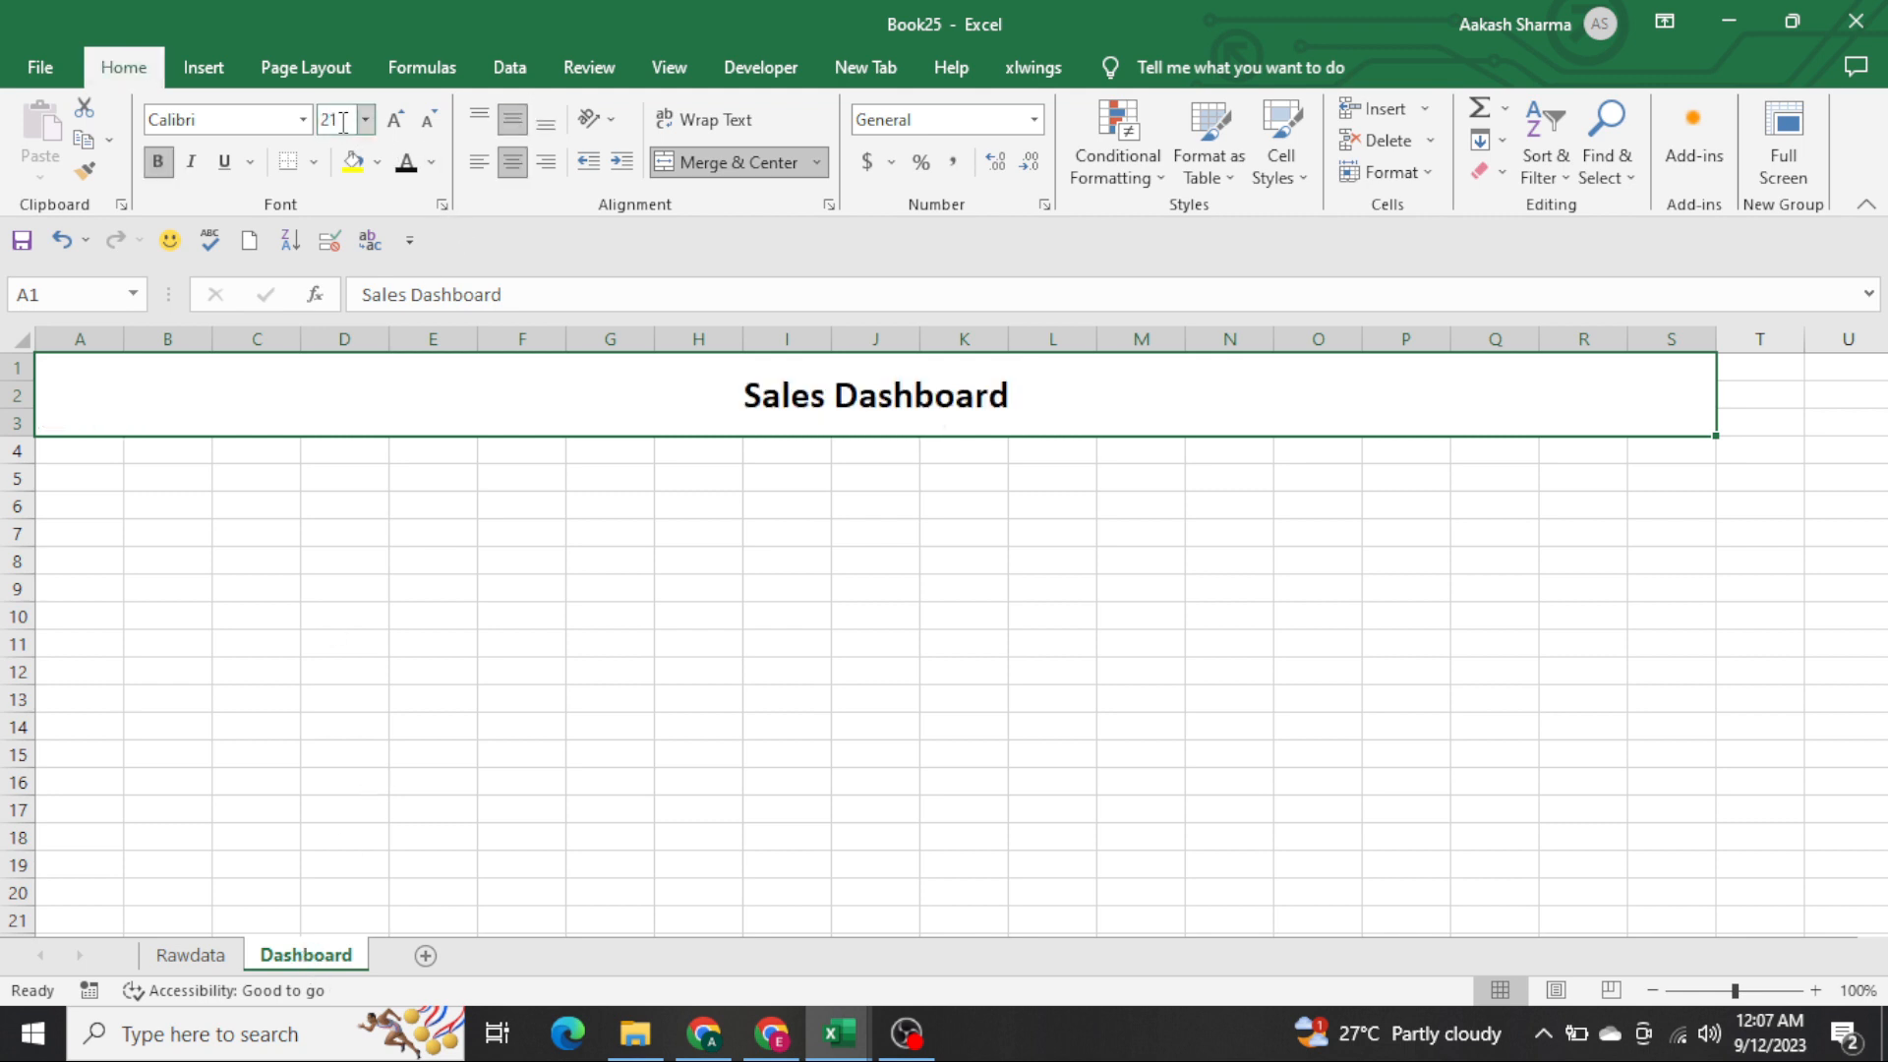
pyautogui.click(378, 164)
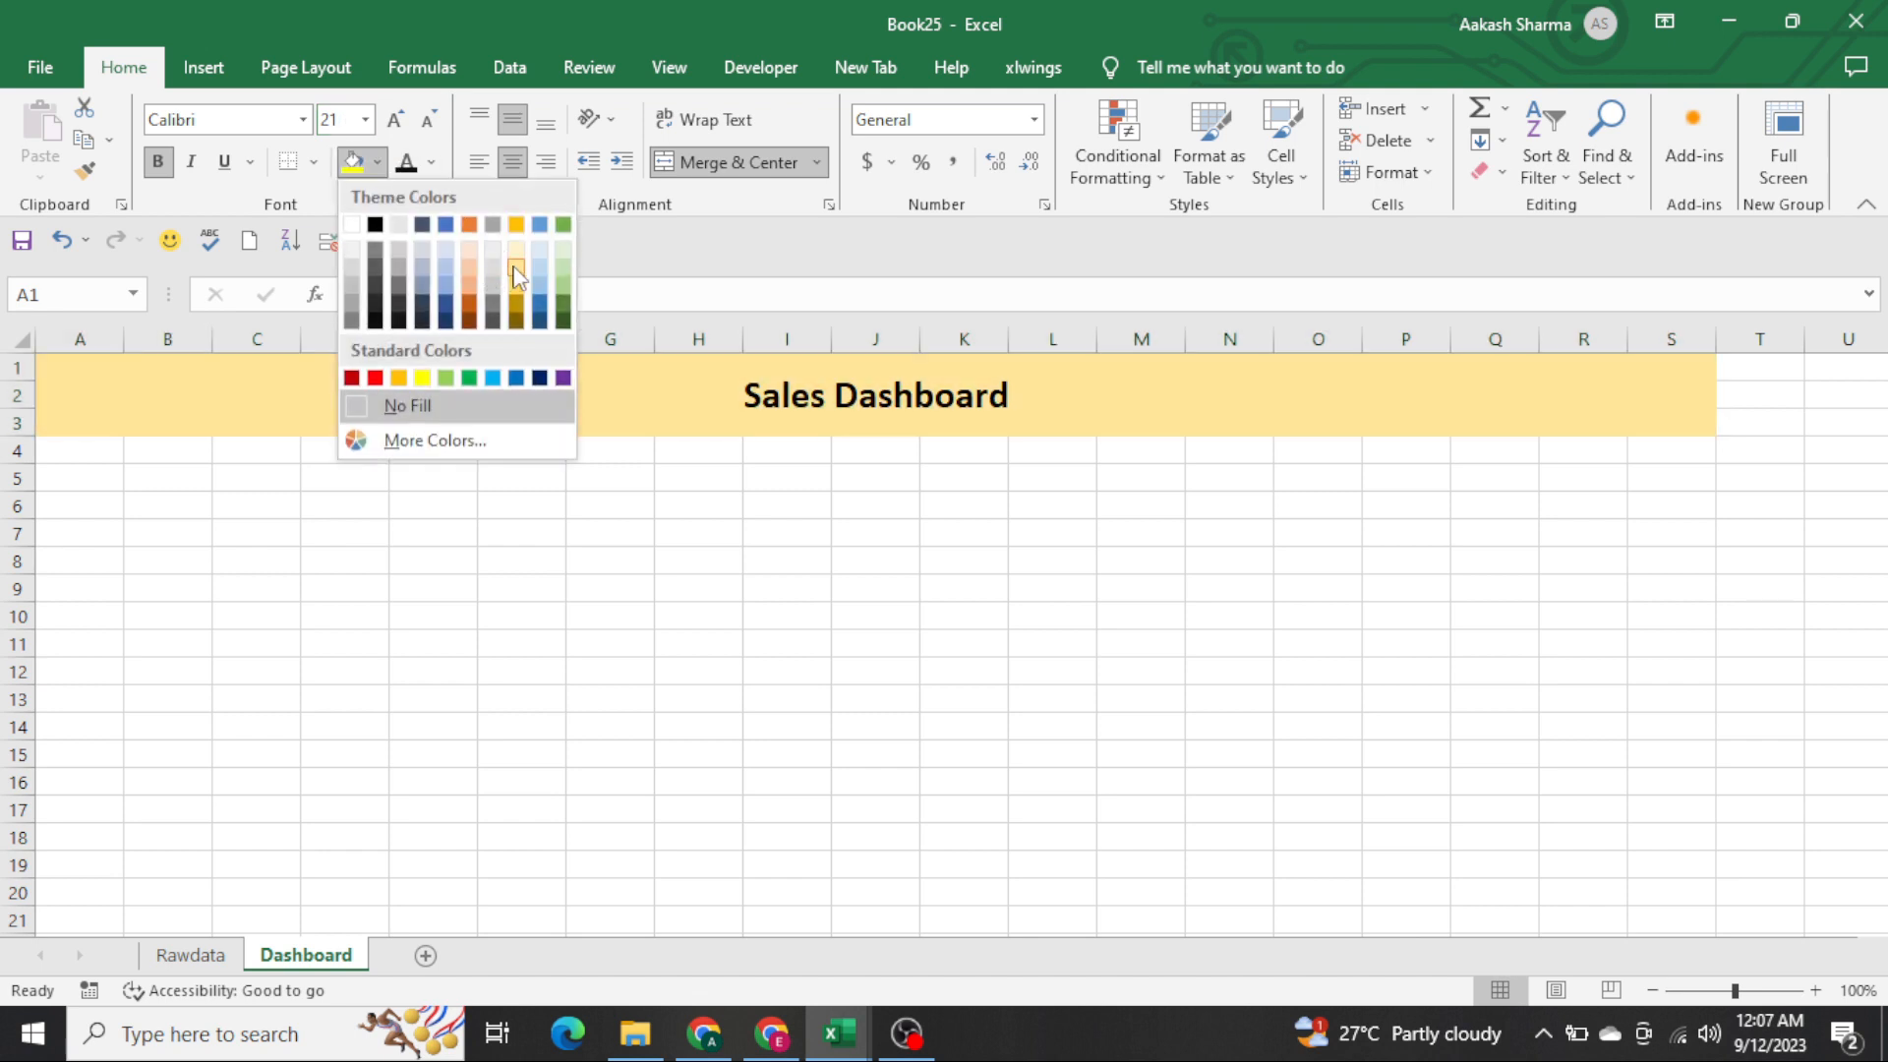
pyautogui.click(514, 270)
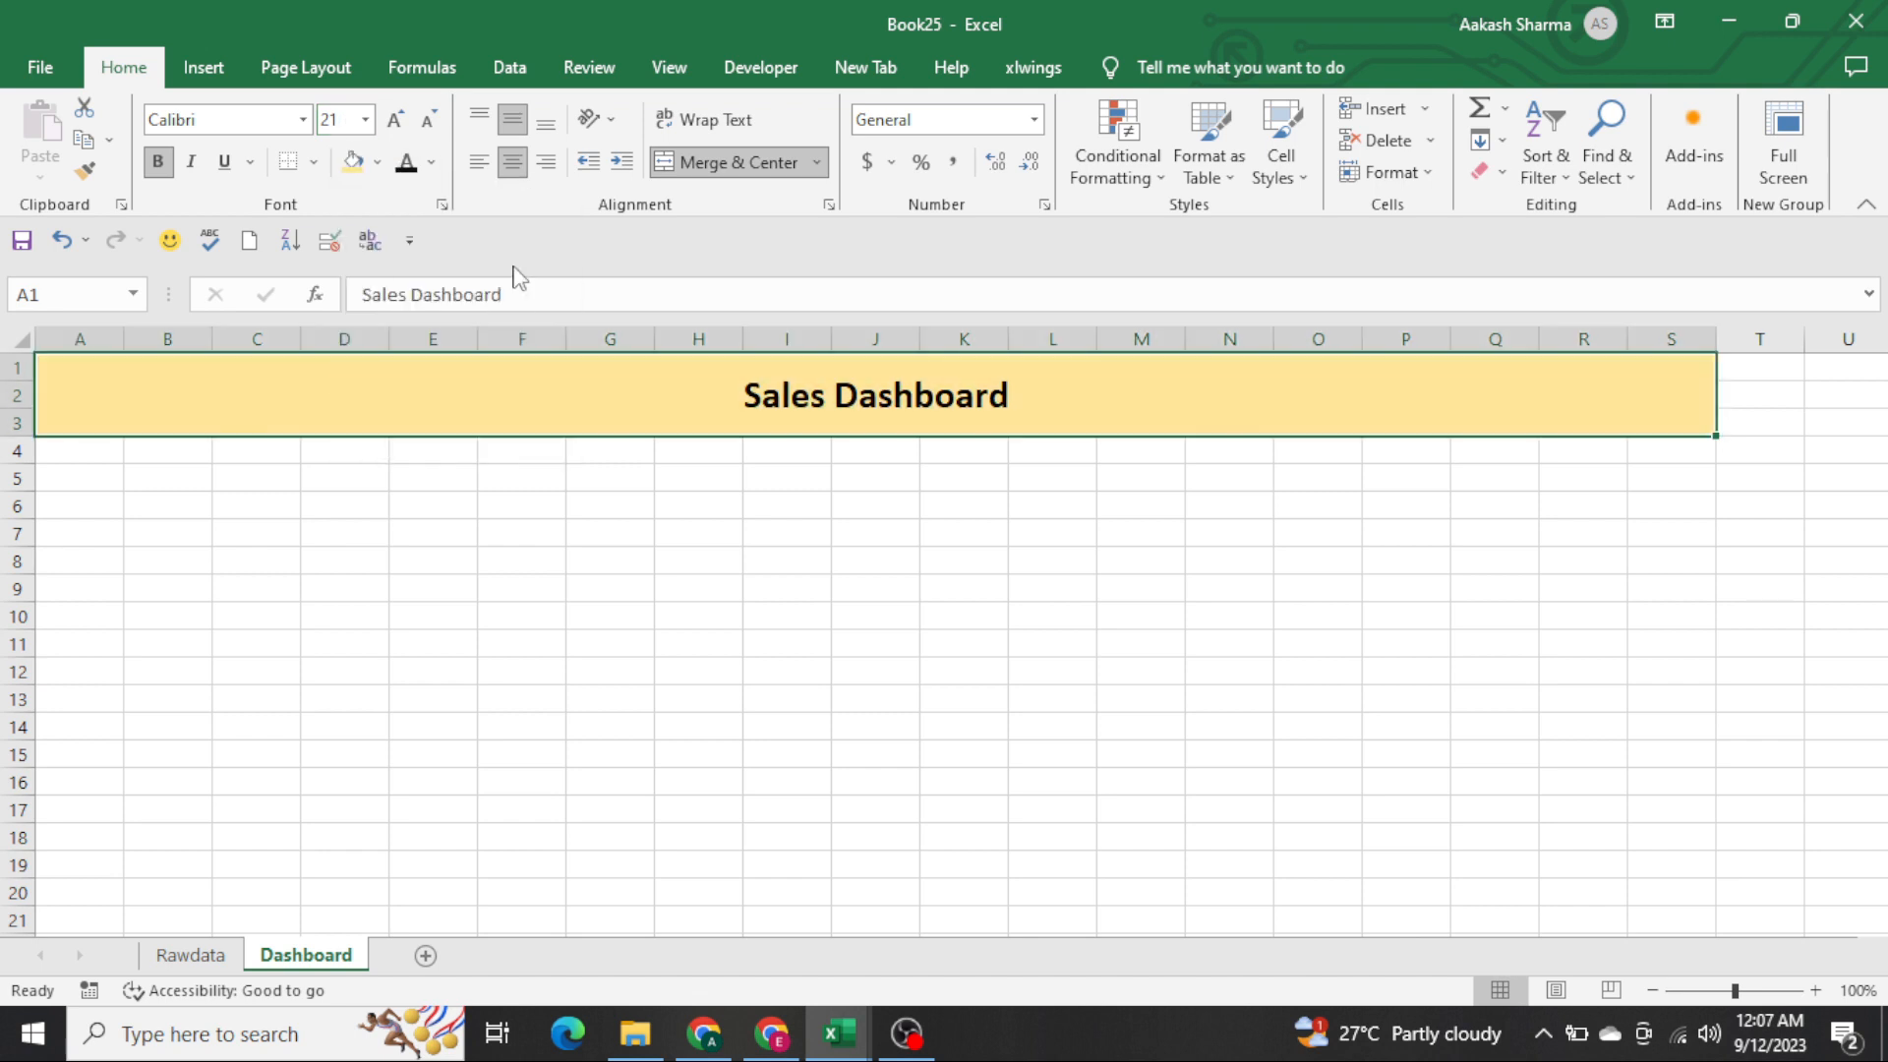
# Hide the Dashboard sheet's gridlines and add a thick outside border around the merged title cell
pyautogui.click(669, 67)
pyautogui.click(358, 169)
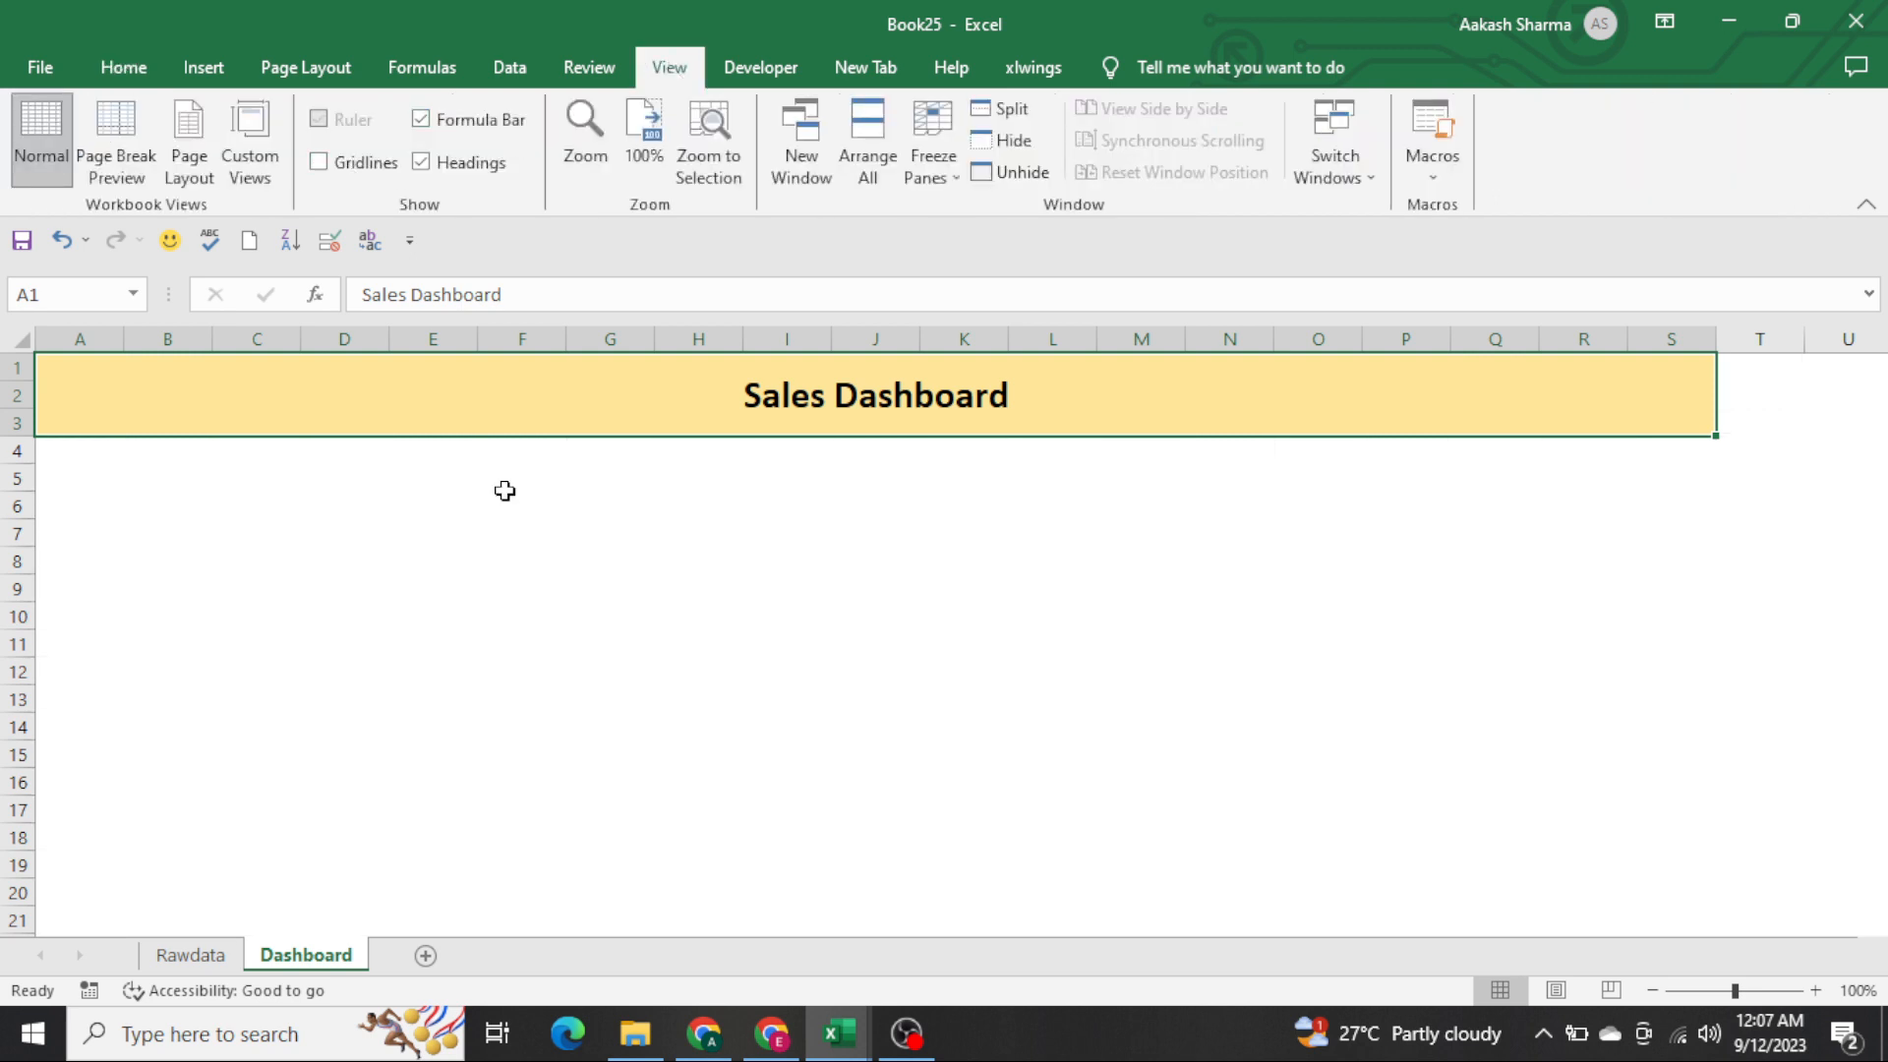
pyautogui.hotkey('alt', 'h')
pyautogui.press('b')
pyautogui.press('t')
pyautogui.press('Down')
pyautogui.press('Down')
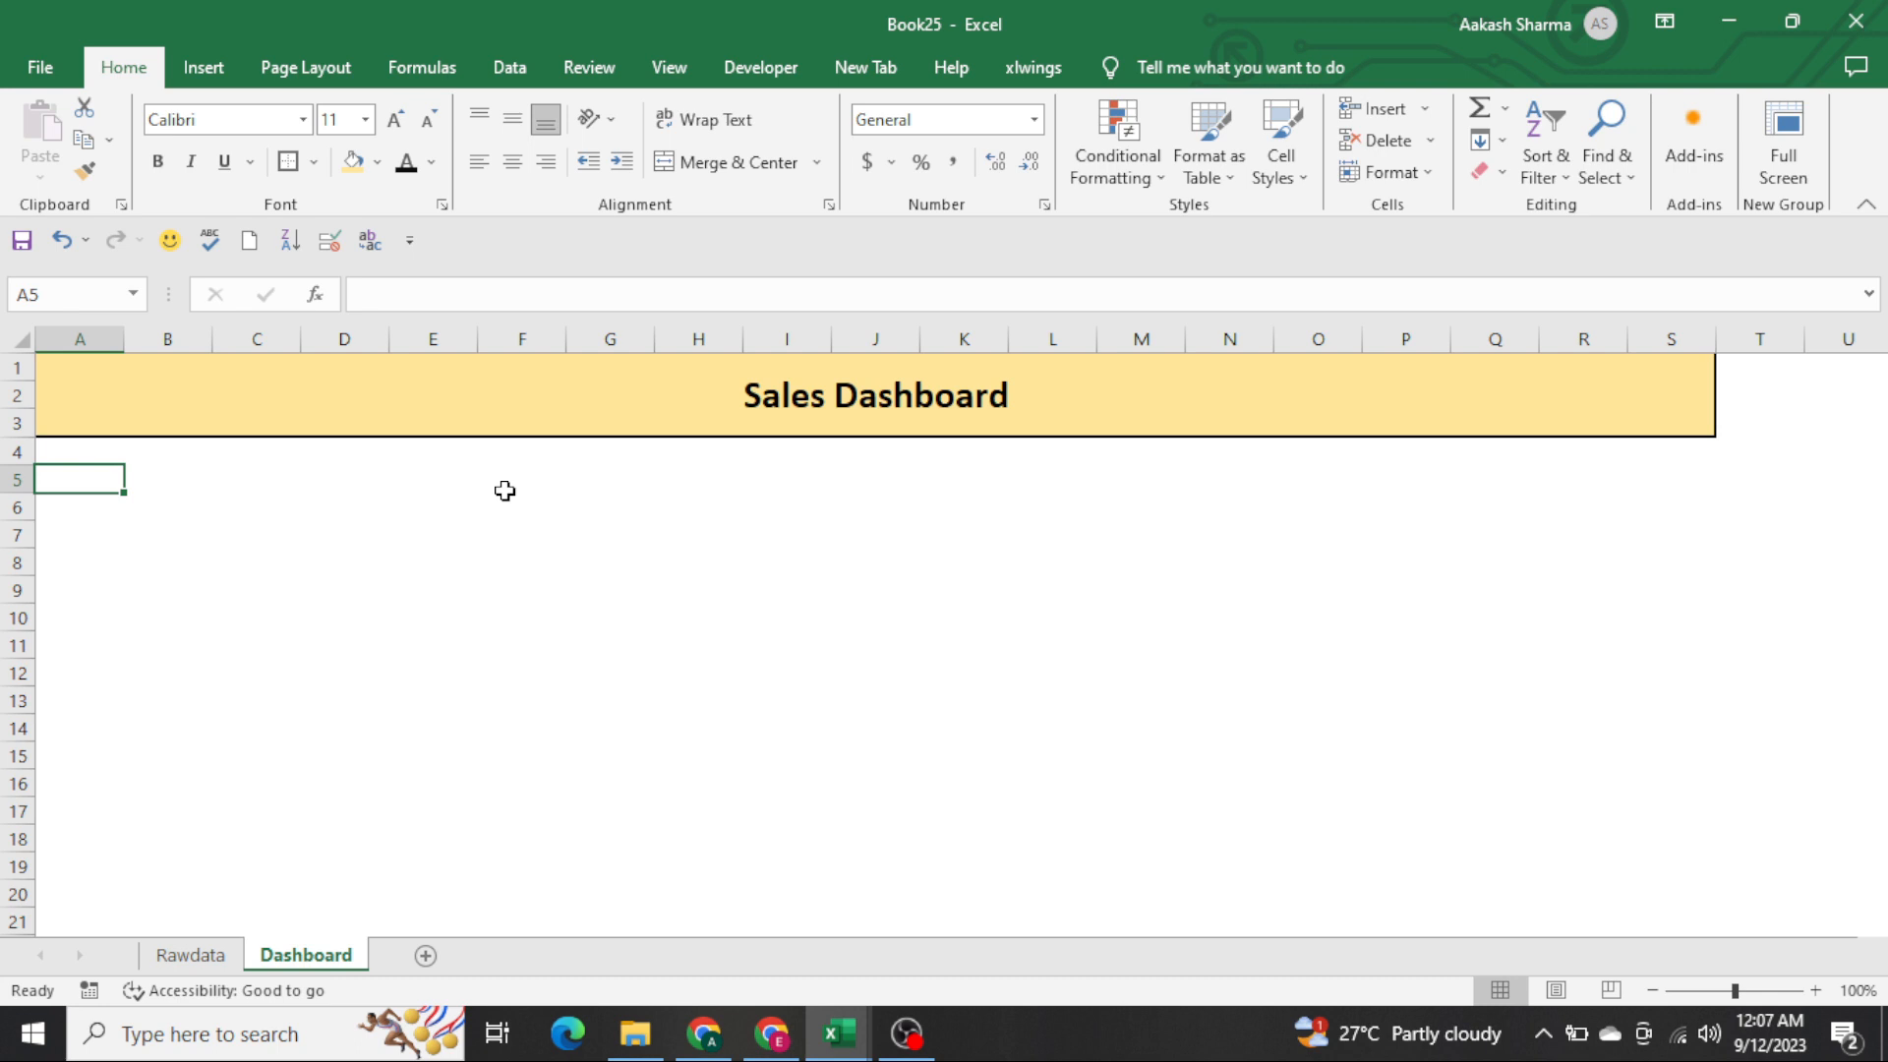
# Draw a rectangle shape about 4.13" wide and 1.62" high below the title, spanning columns M to S
pyautogui.click(218, 84)
pyautogui.click(322, 138)
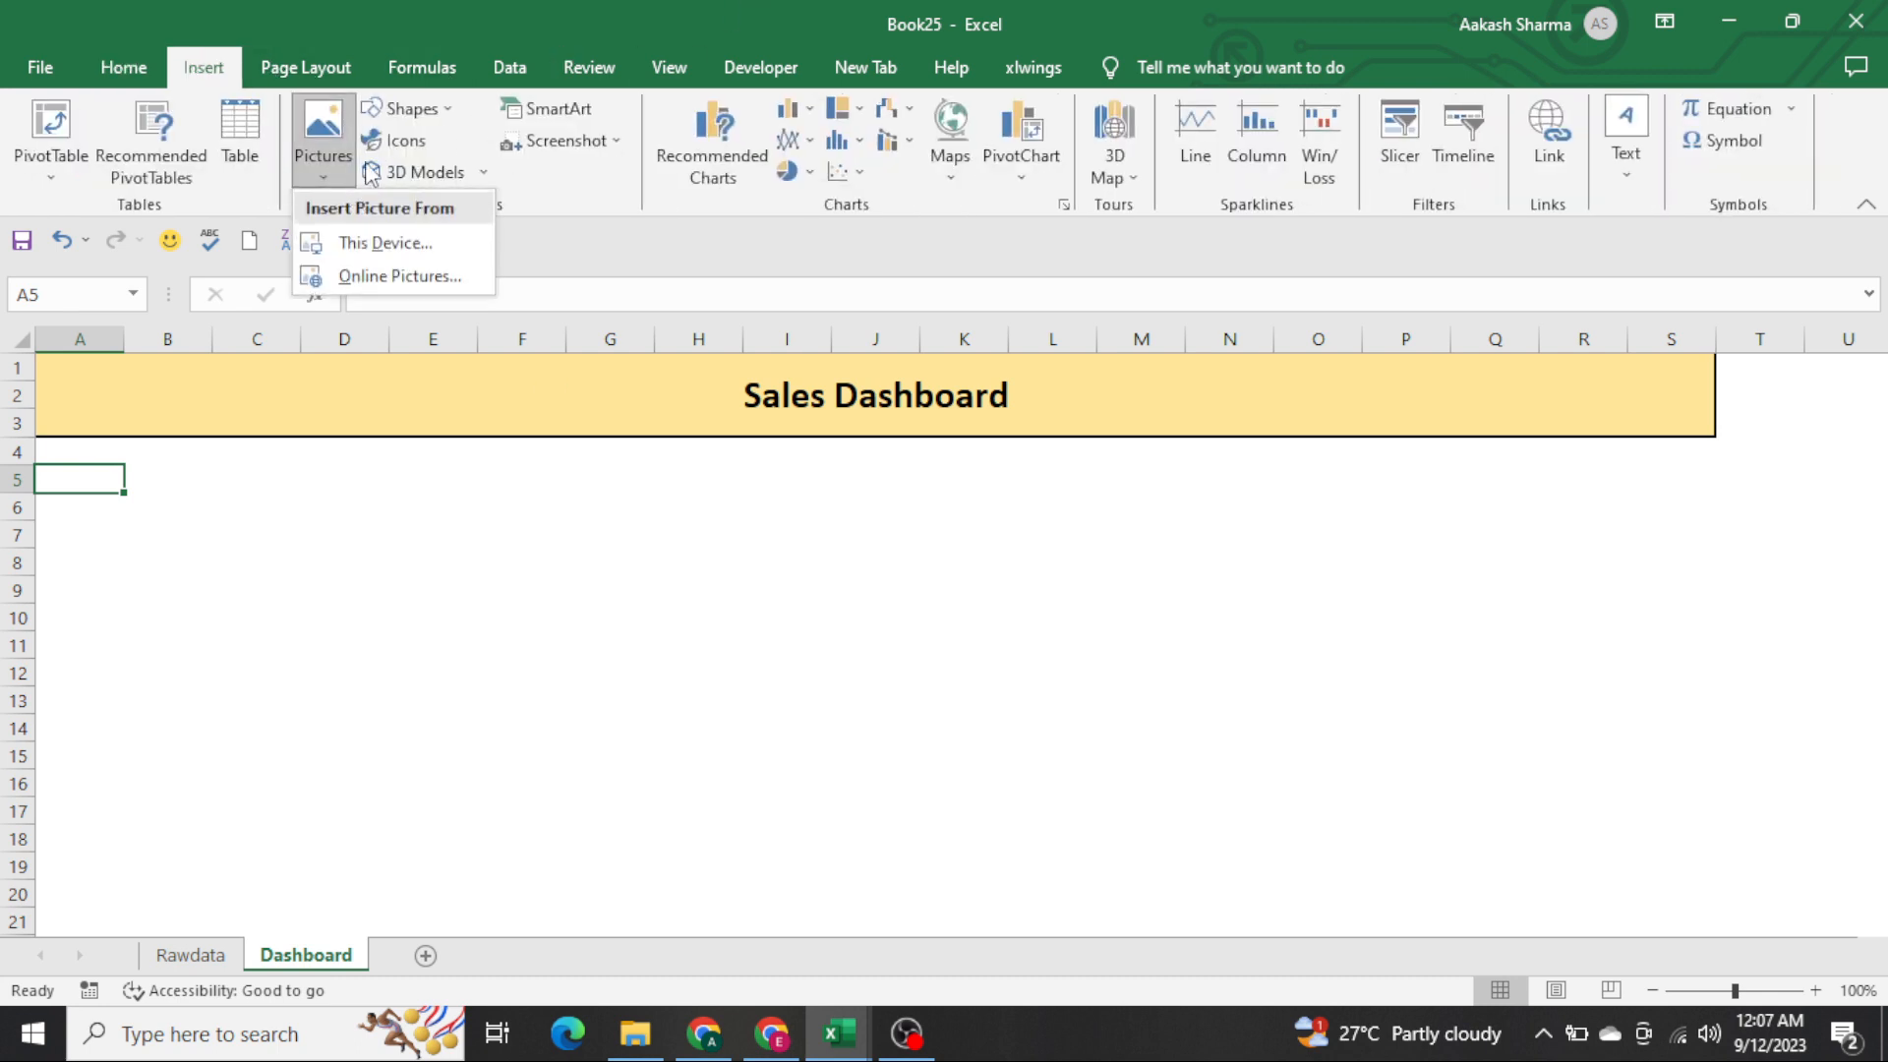
pyautogui.click(447, 109)
pyautogui.click(448, 110)
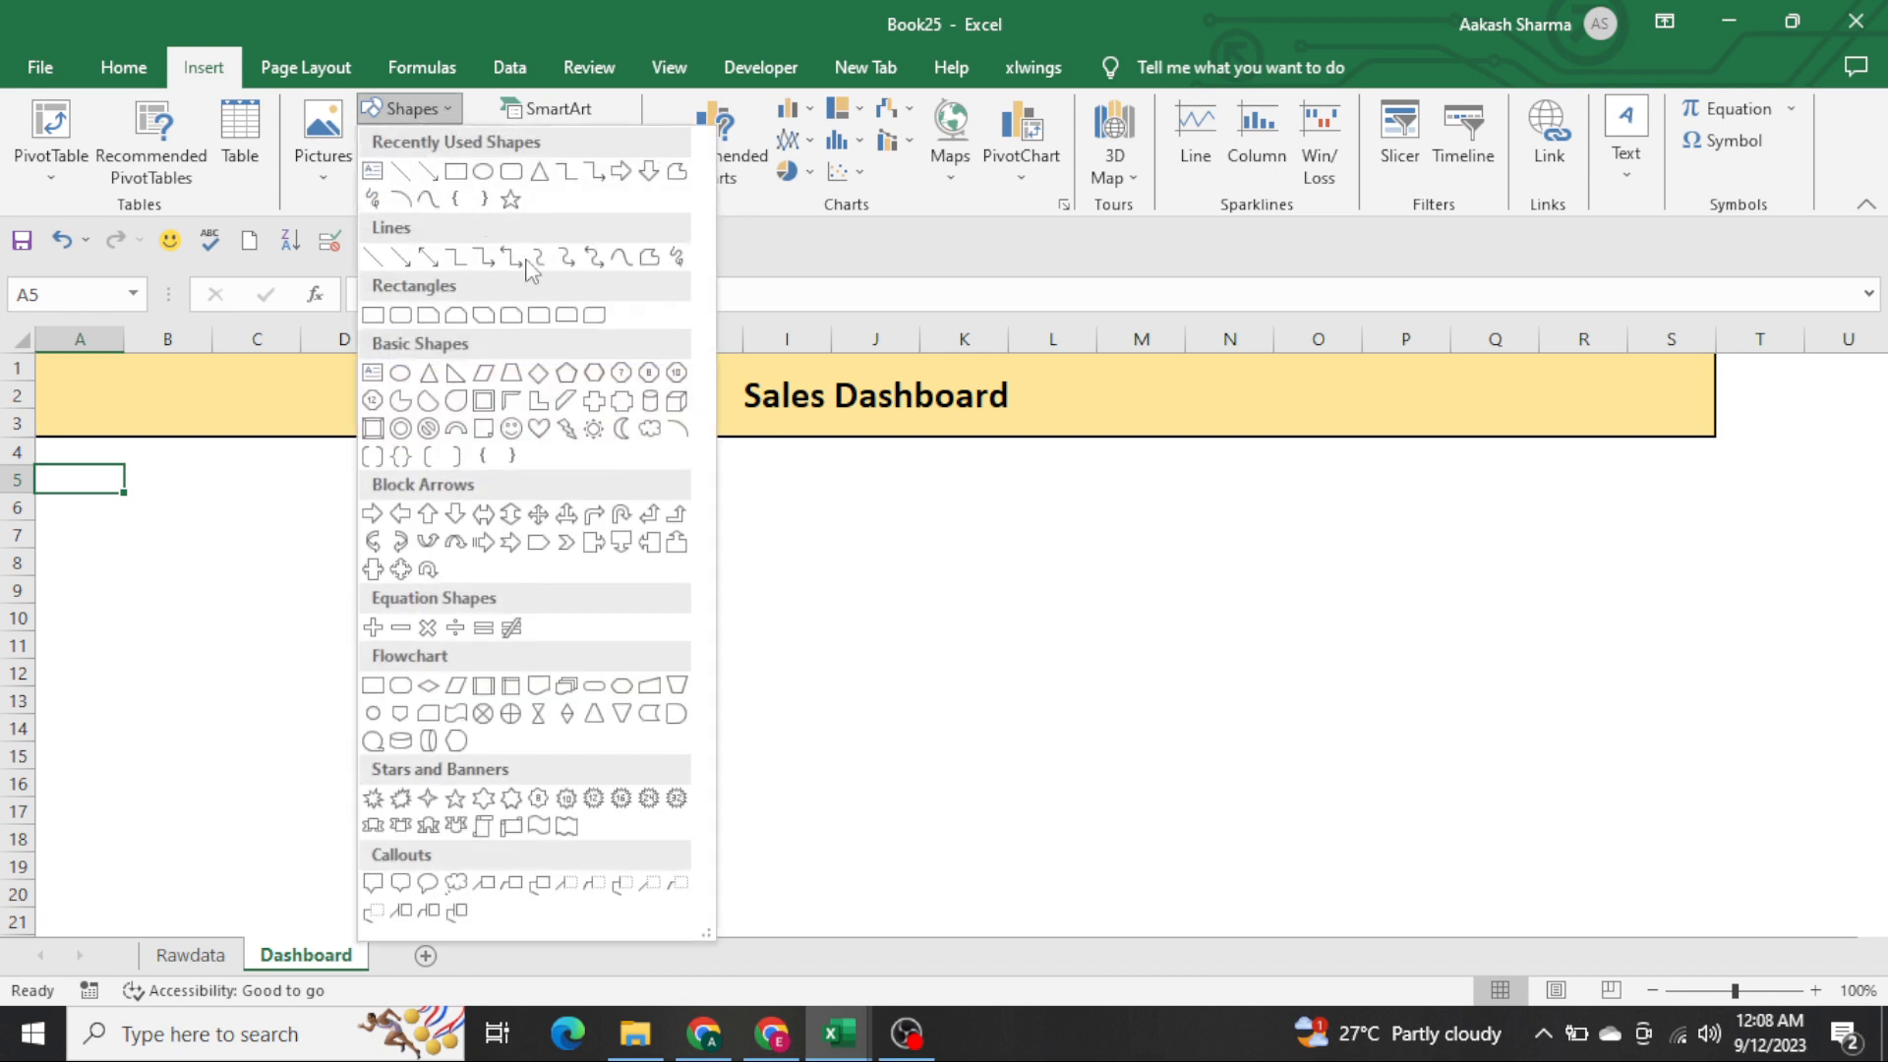
pyautogui.click(456, 174)
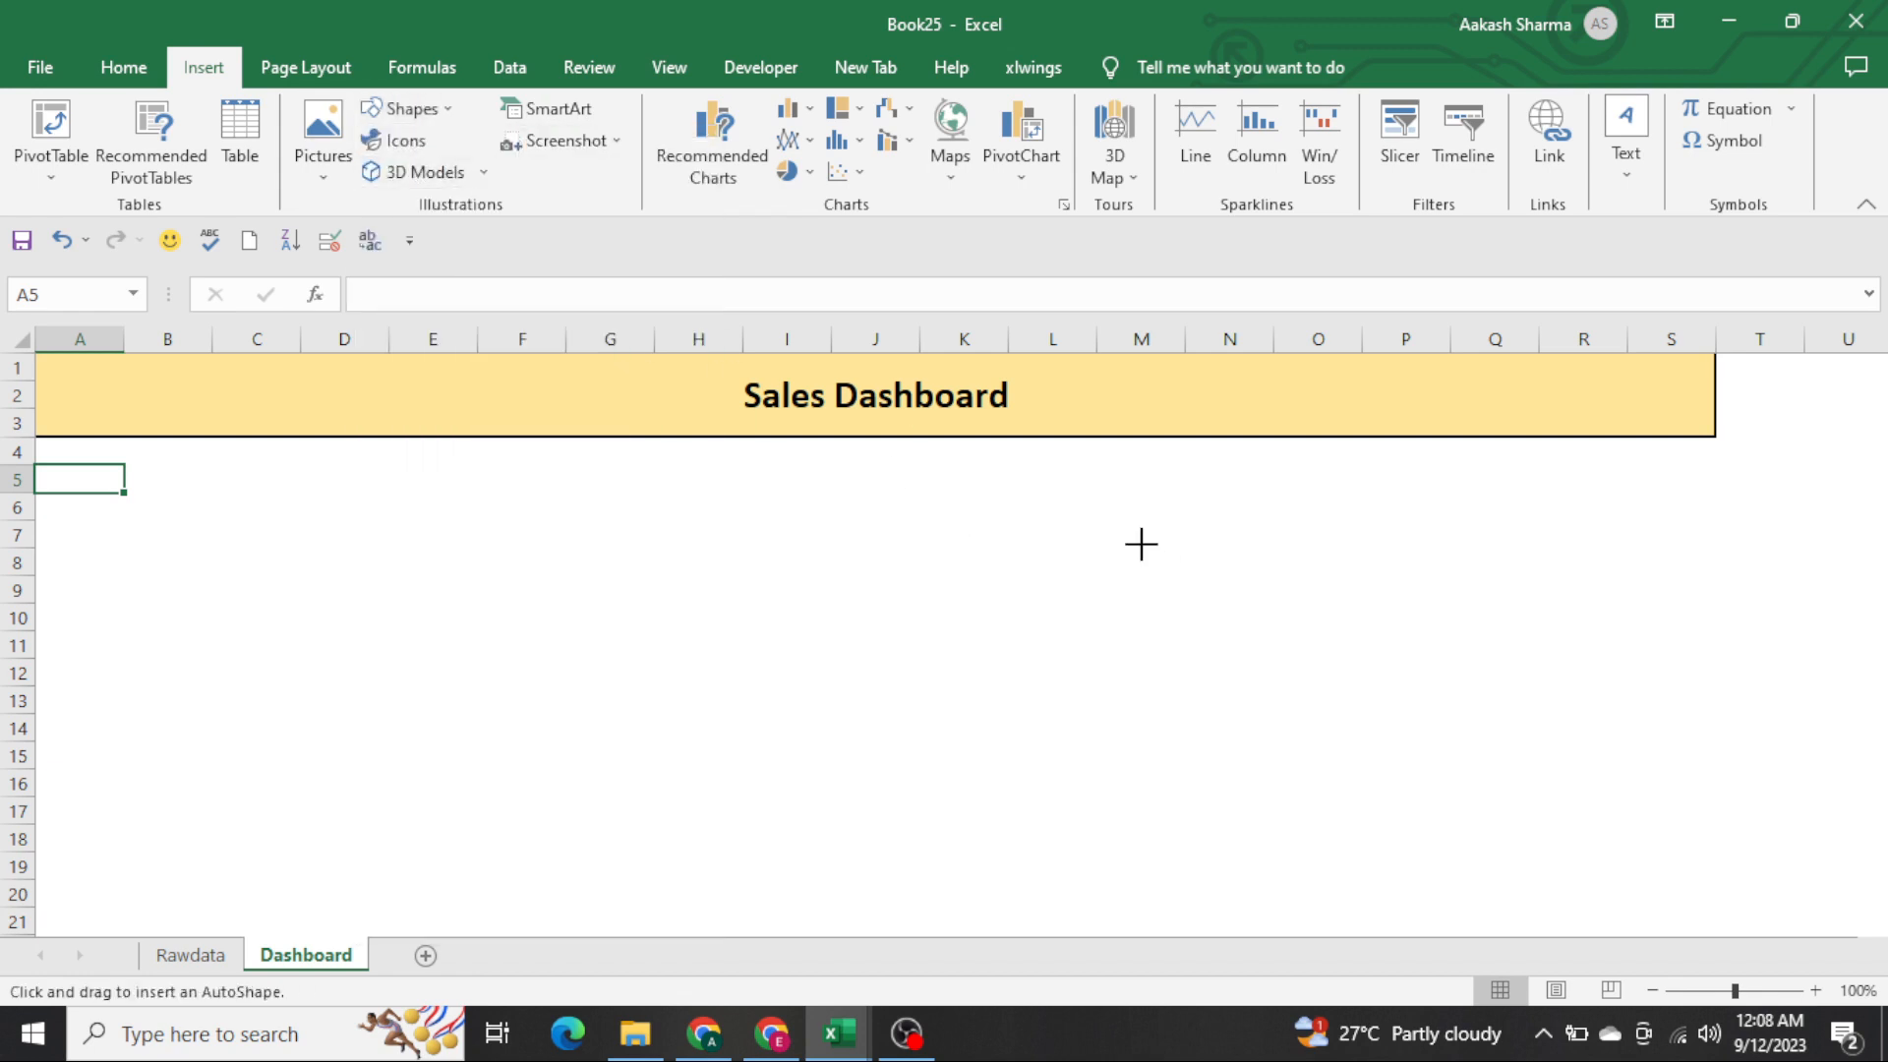
pyautogui.moveTo(1142, 544)
pyautogui.mouseDown()
pyautogui.moveTo(1475, 674)
pyautogui.moveTo(1593, 771)
pyautogui.moveTo(1689, 759)
pyautogui.mouseUp()
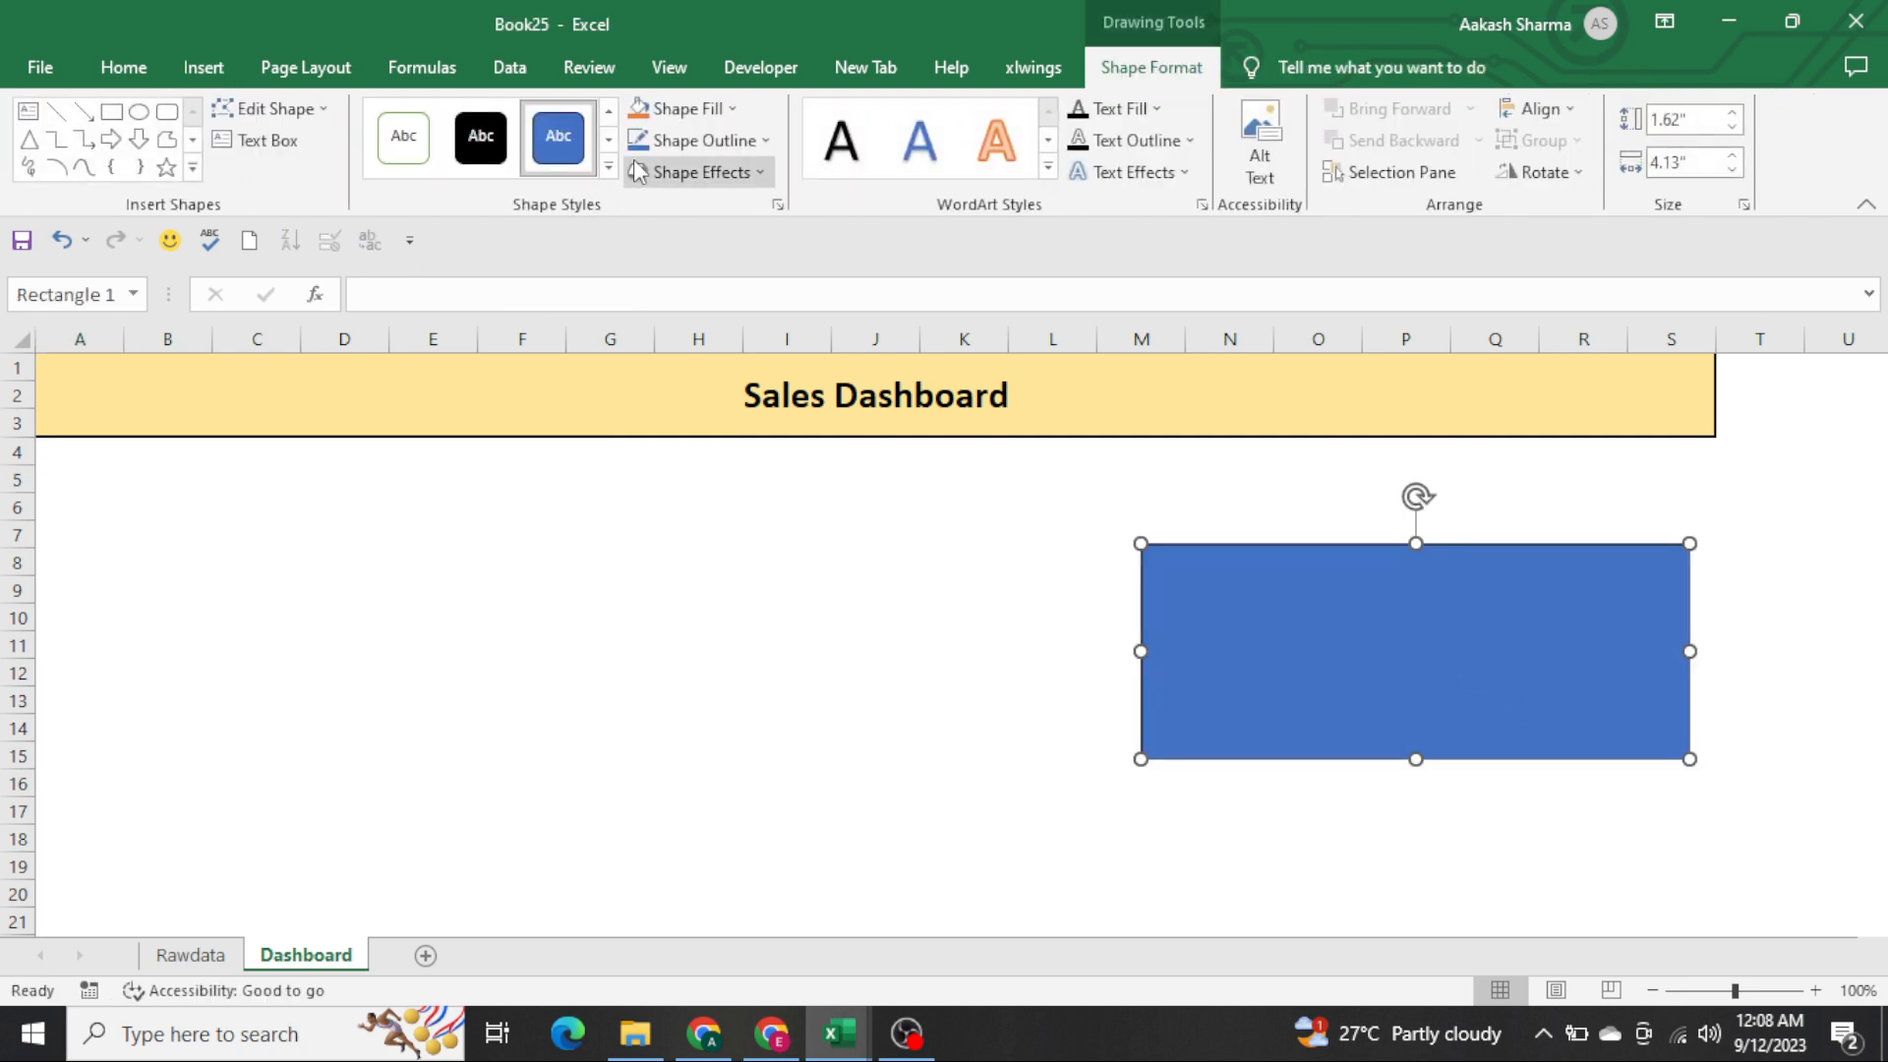
# Apply the light gold gradient theme style to the rectangle and move it directly under the title, flush with column S's outer edge
pyautogui.click(608, 167)
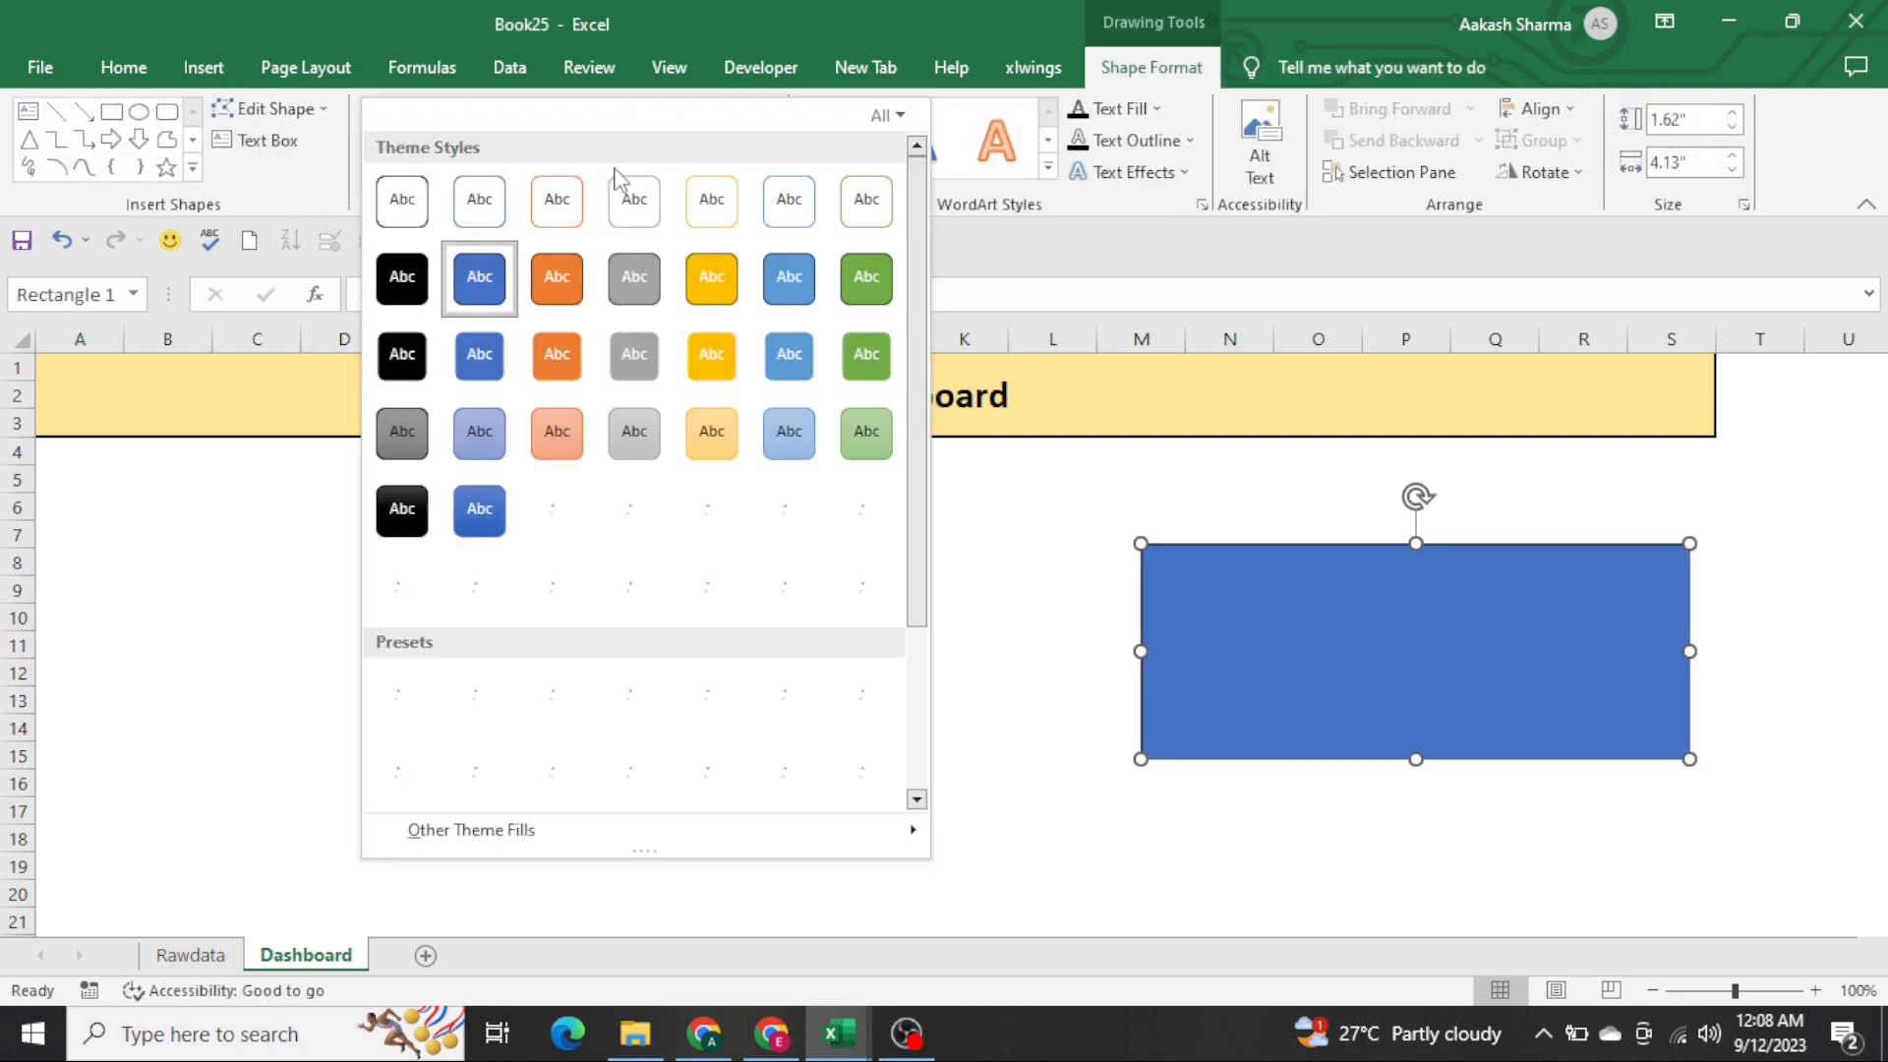
pyautogui.click(720, 425)
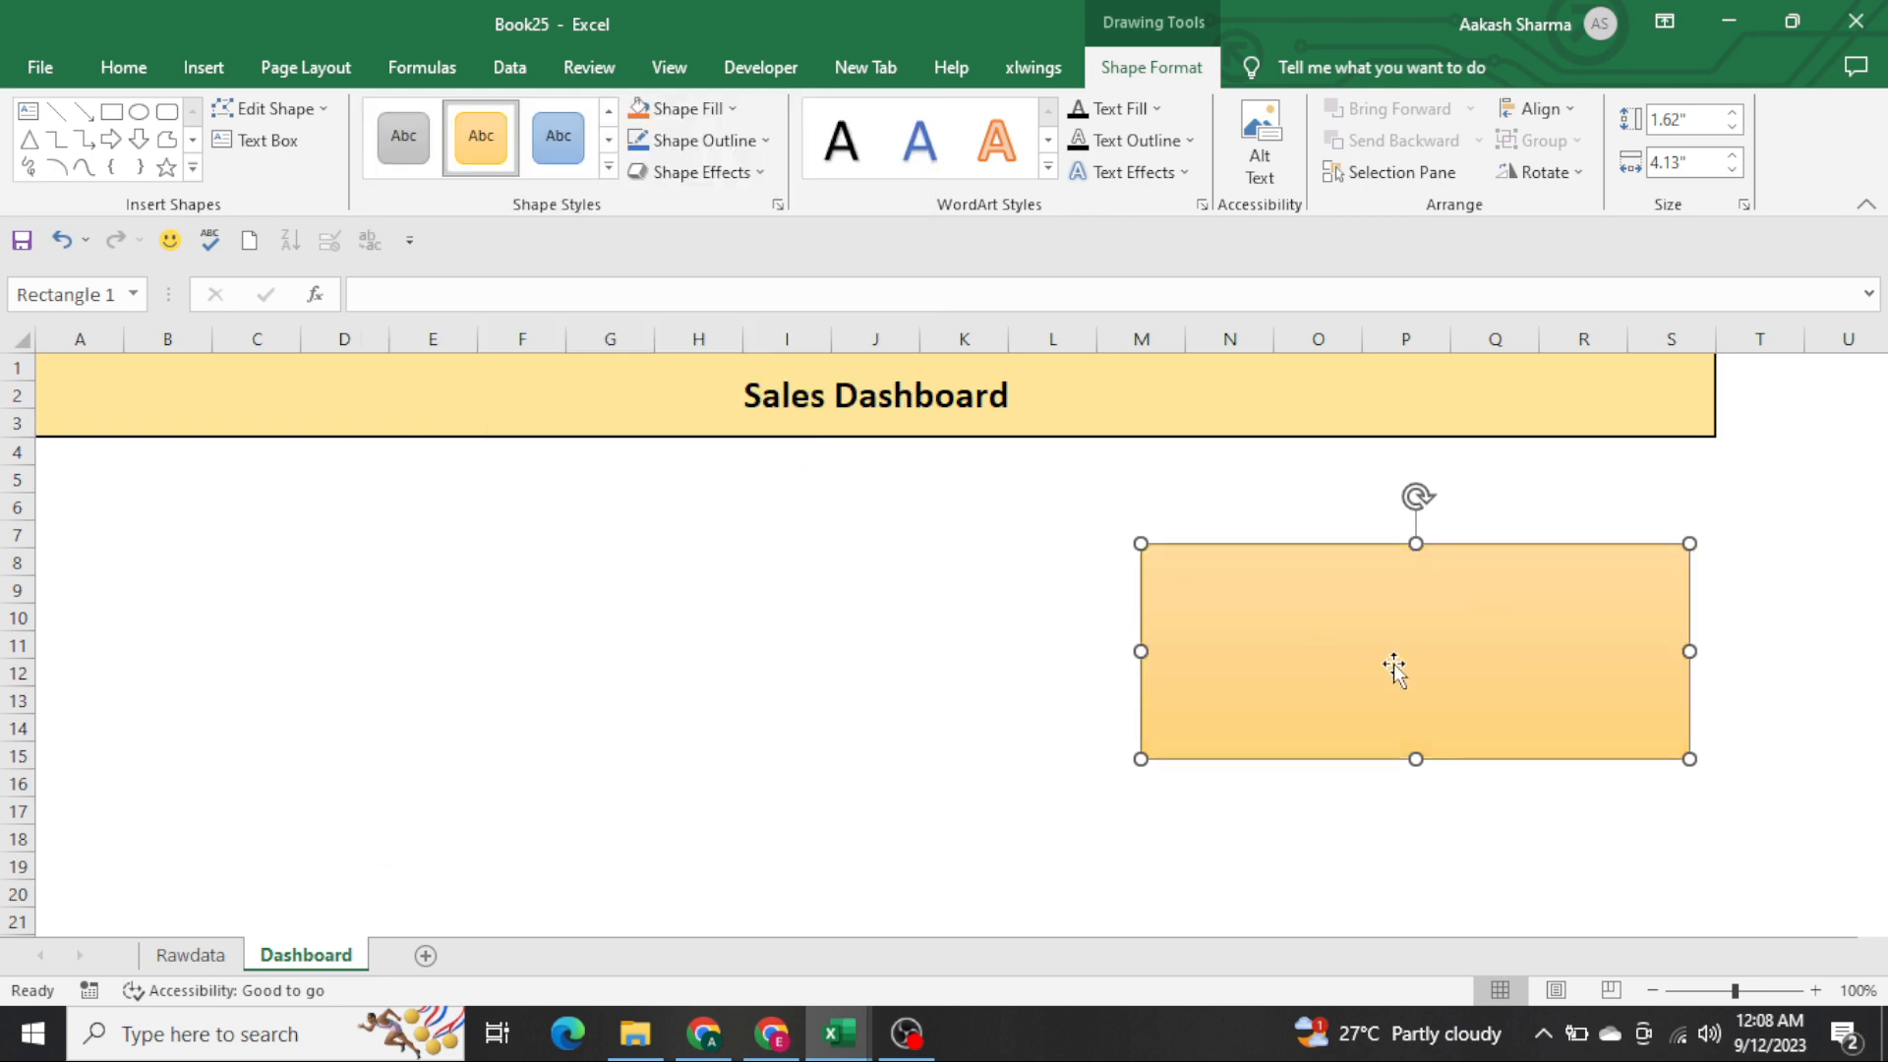
pyautogui.moveTo(1395, 666); pyautogui.dragTo(1420, 559)
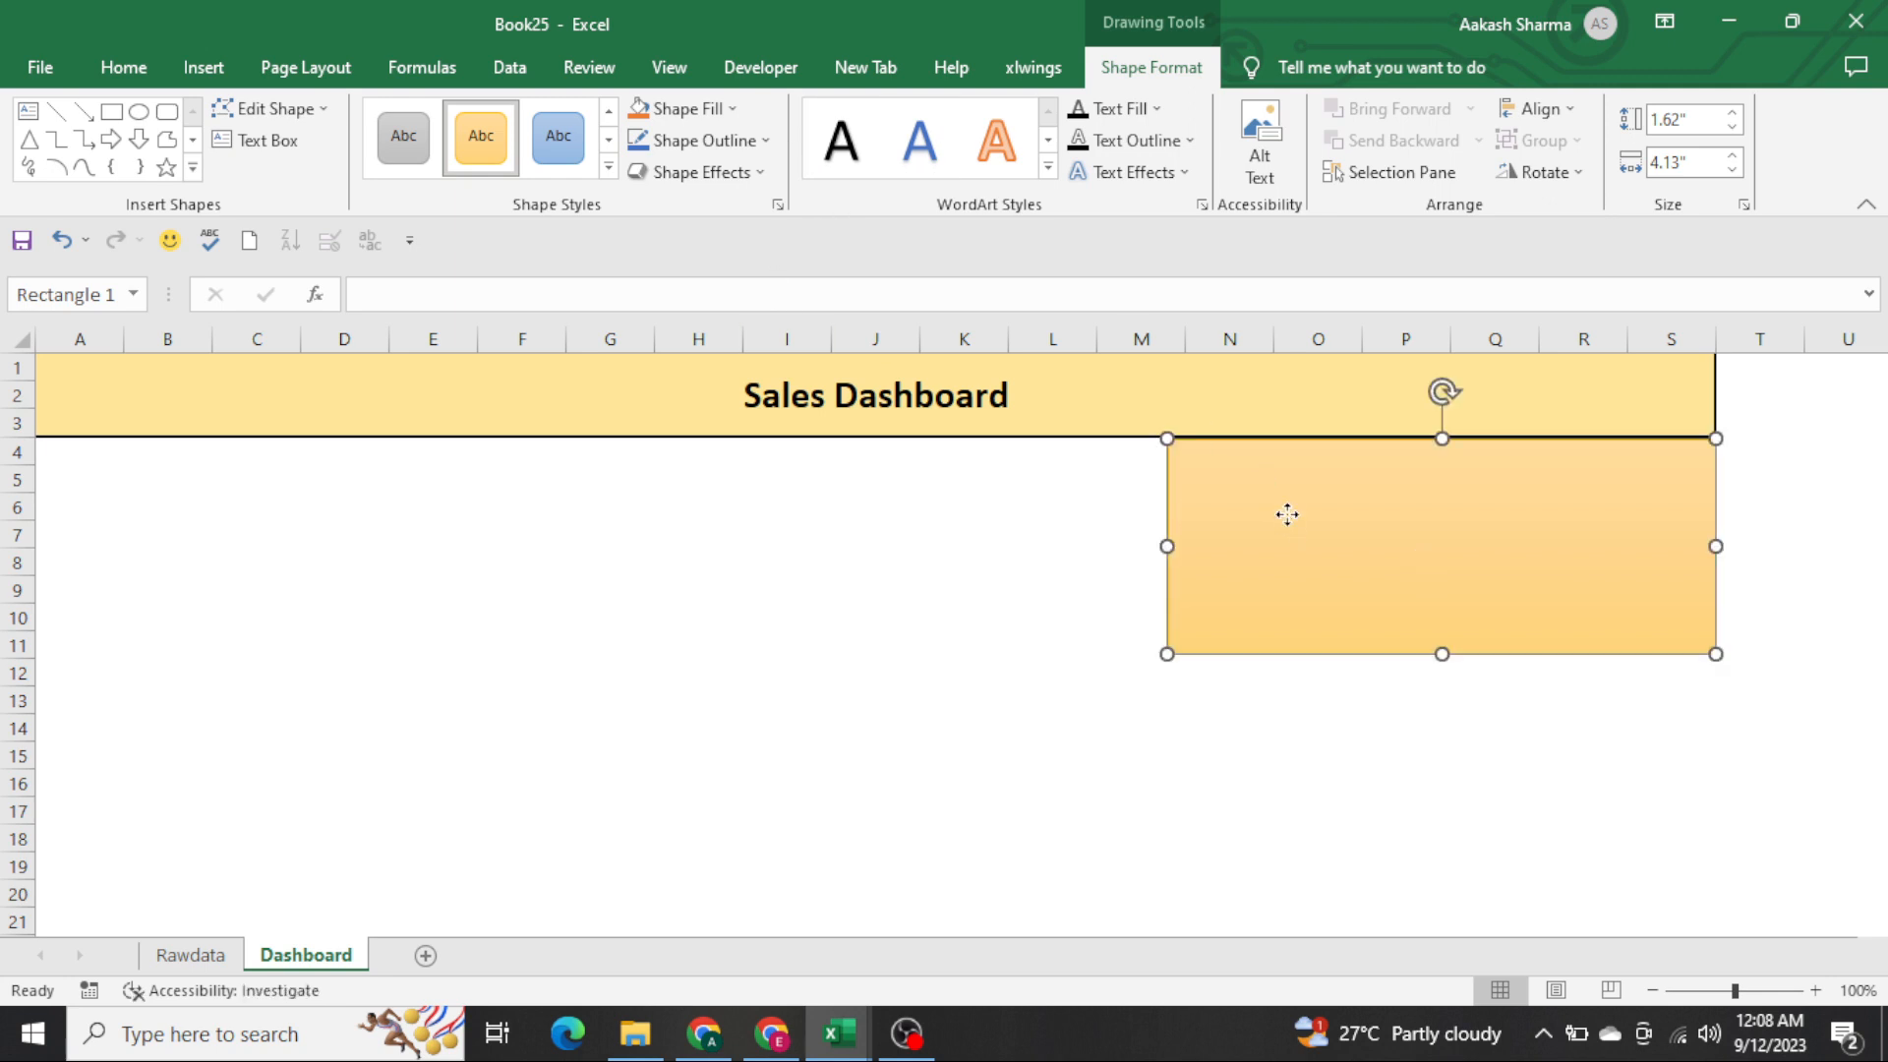
# Add an option button form control inside the rectangle's upper-left corner, across columns N and O
pyautogui.click(761, 69)
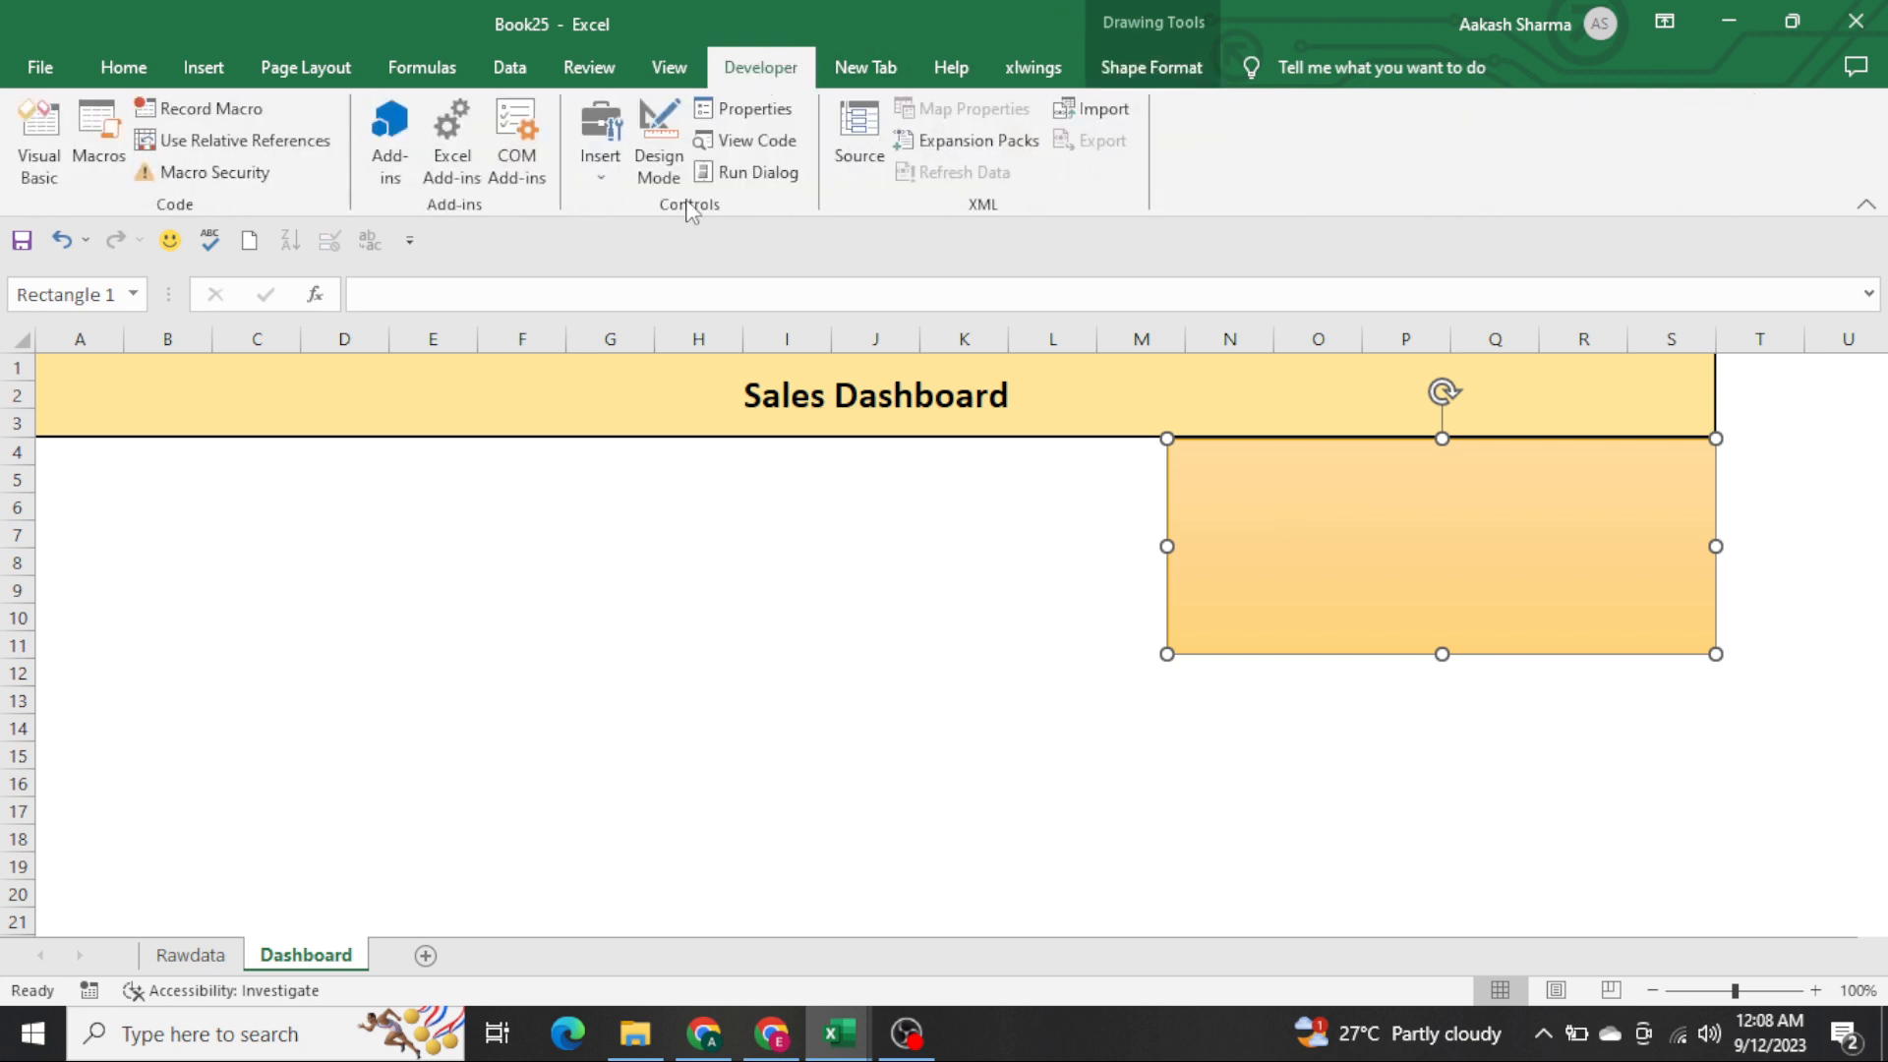
pyautogui.click(600, 177)
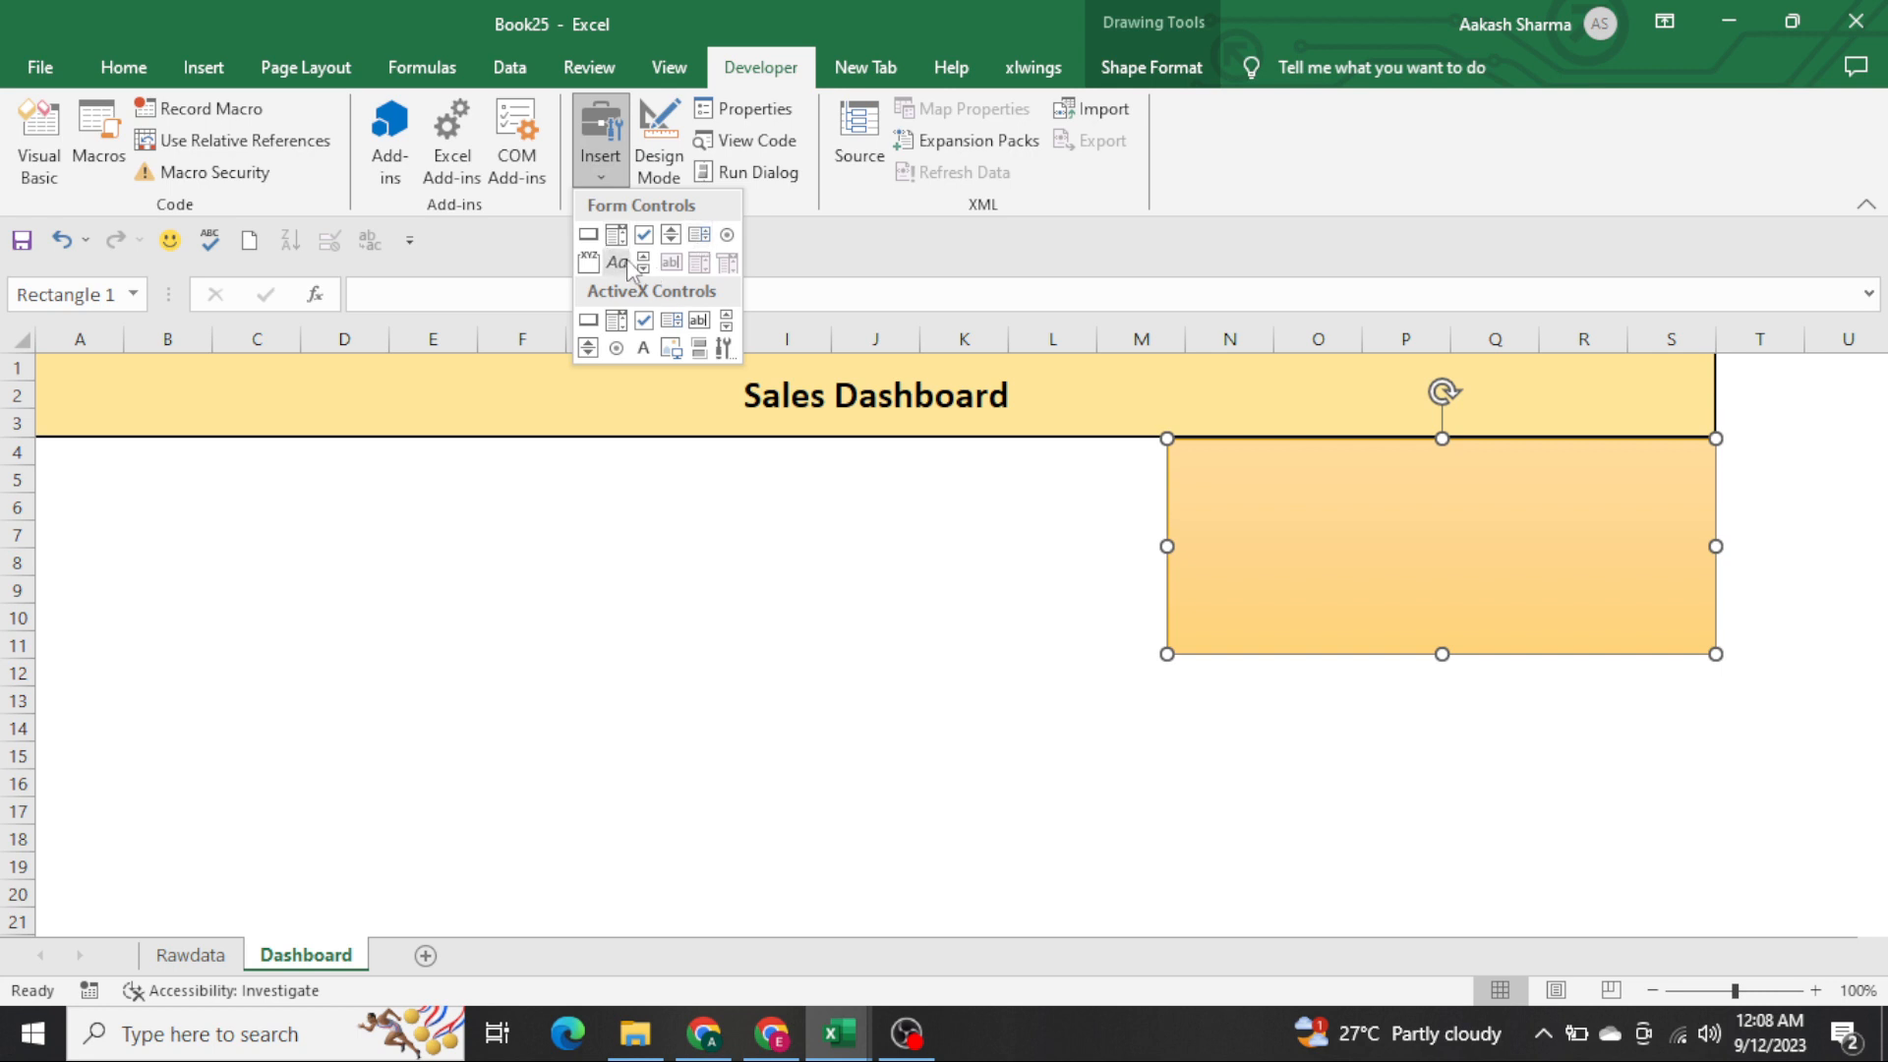
pyautogui.click(728, 234)
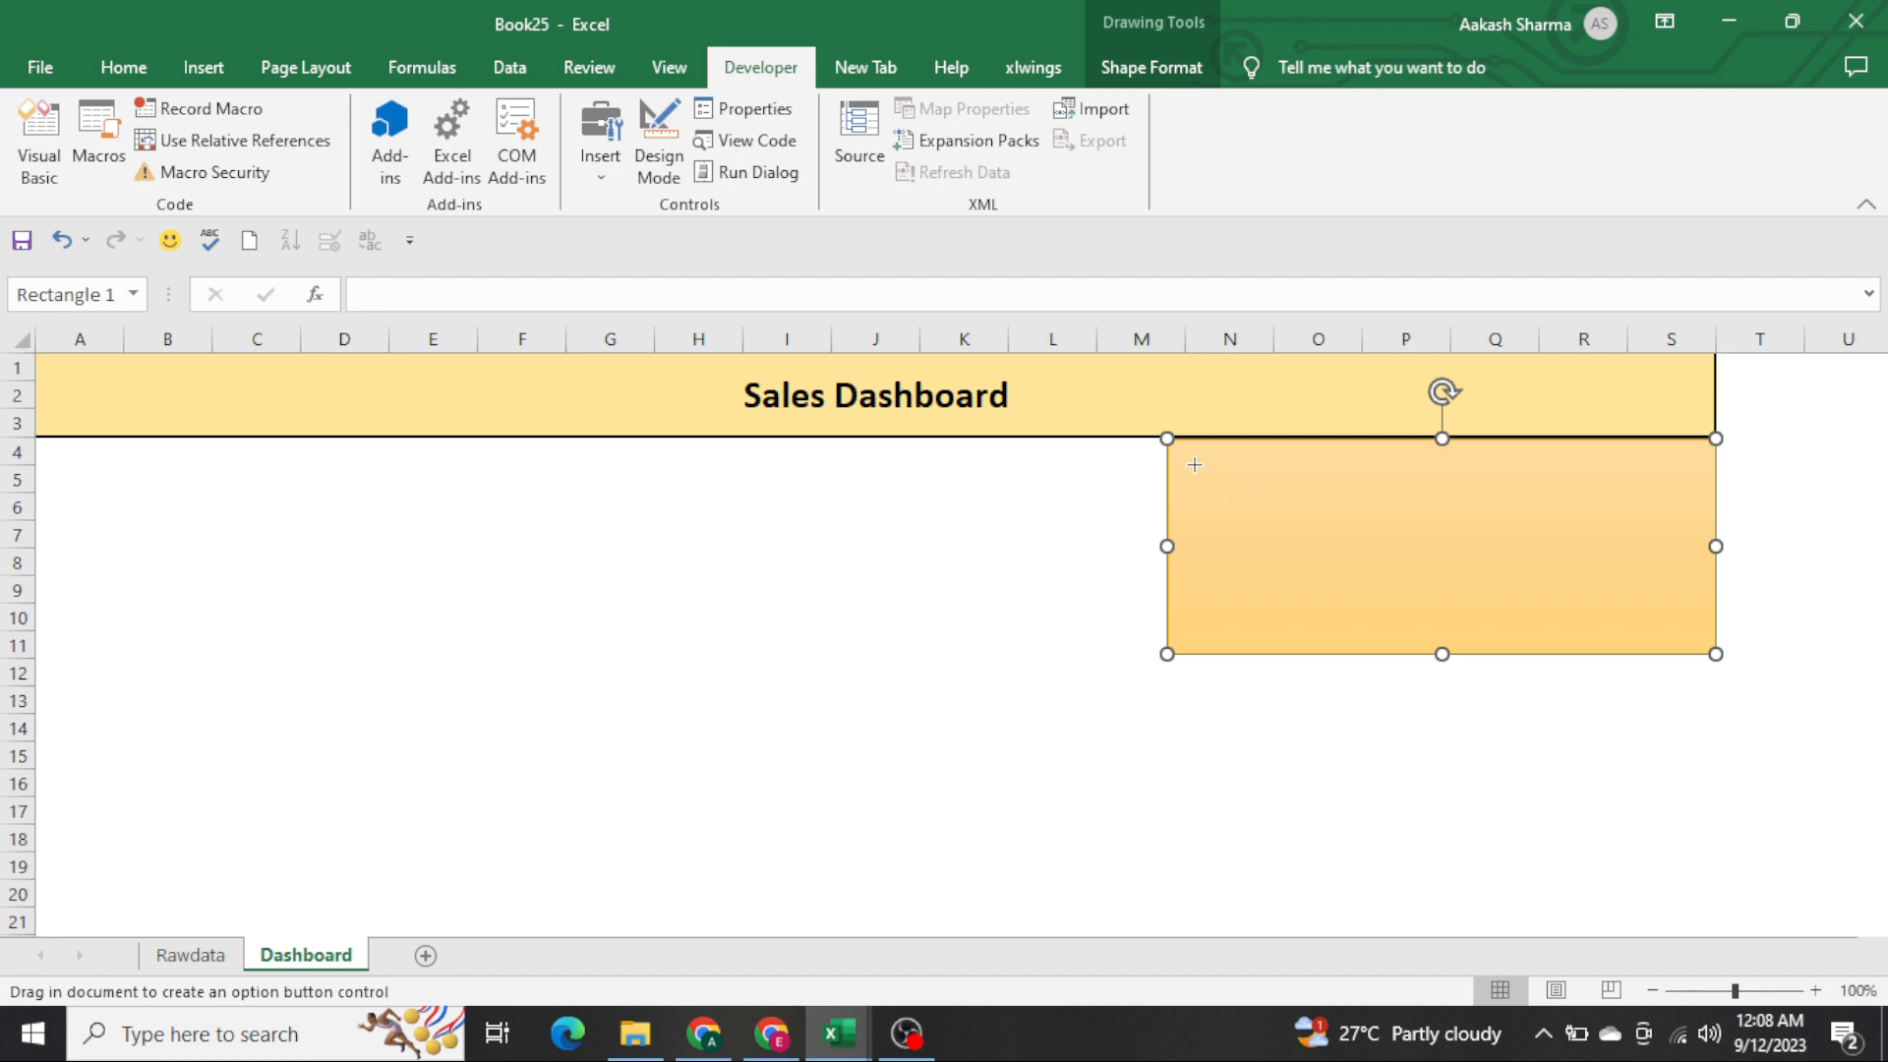
pyautogui.moveTo(1189, 460); pyautogui.dragTo(1337, 481)
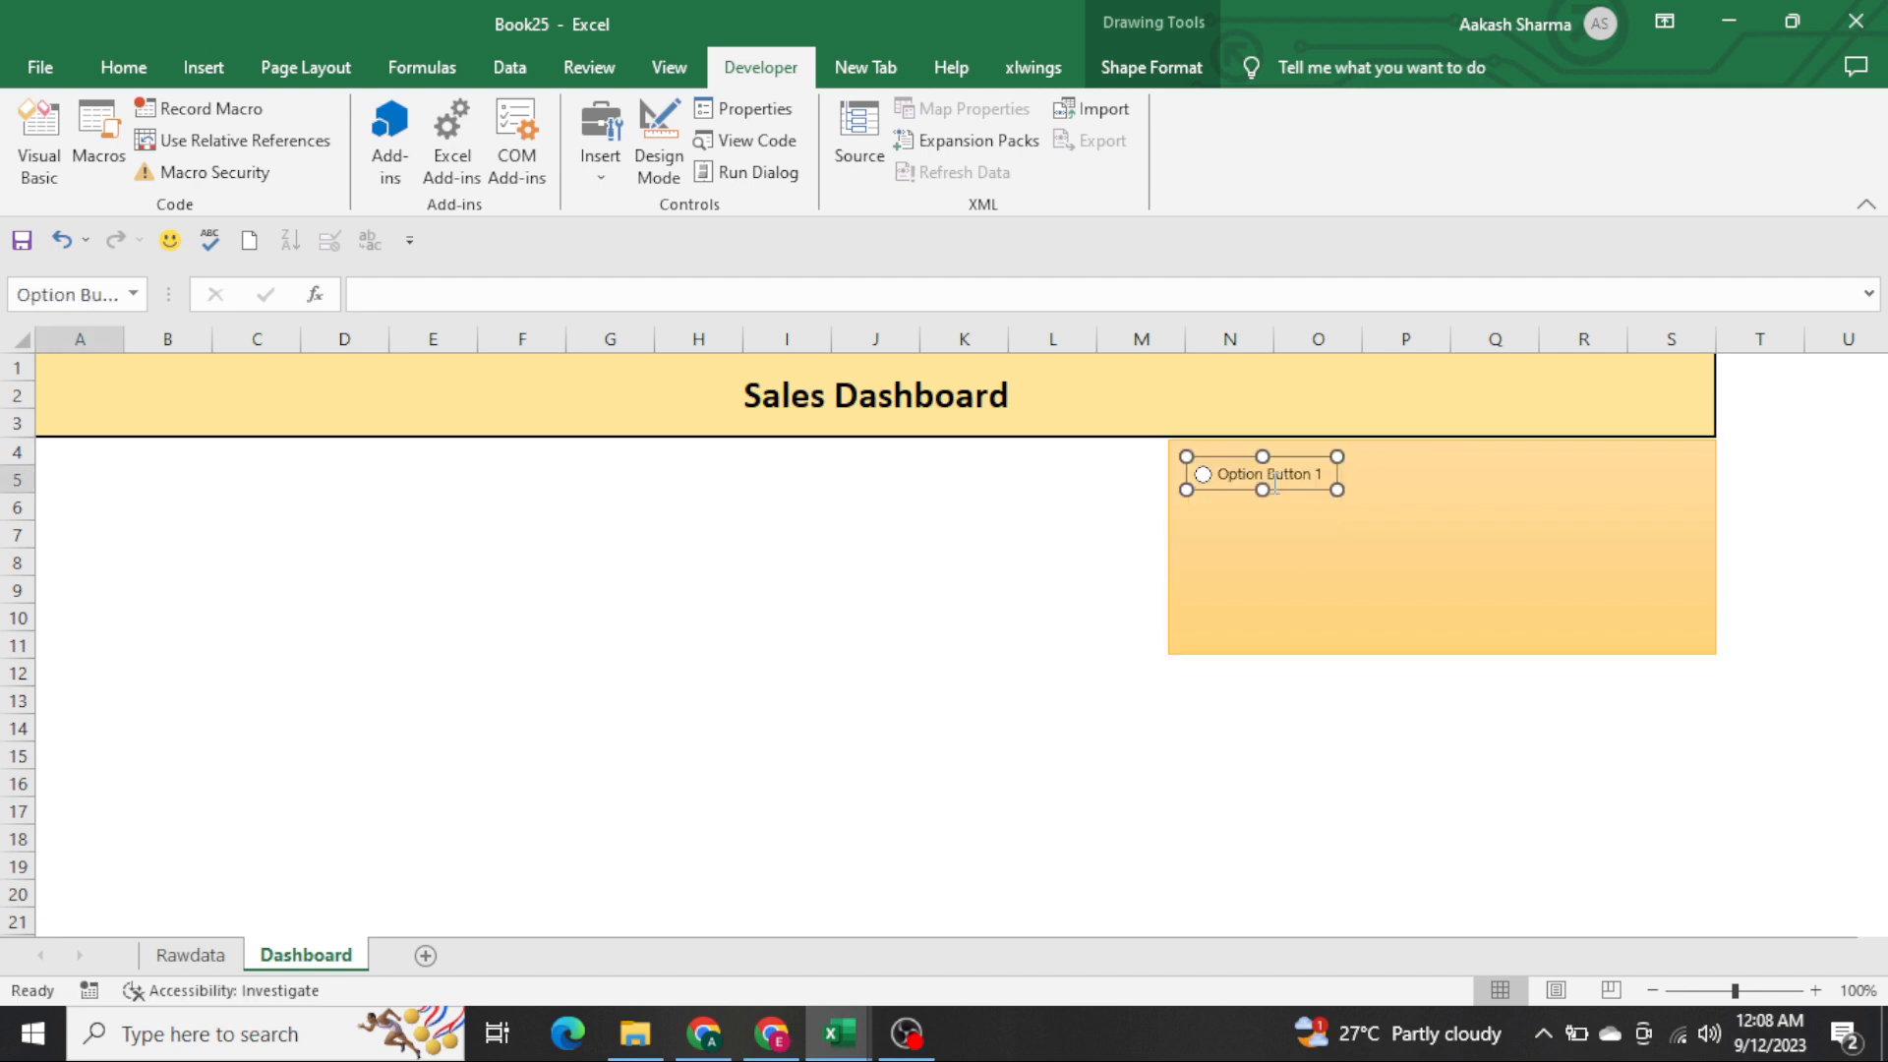
# Replace the option button's caption with the first team's name from the raw data
pyautogui.click(1275, 484)
pyautogui.doubleClick(1274, 485)
pyautogui.press('BackSpace')
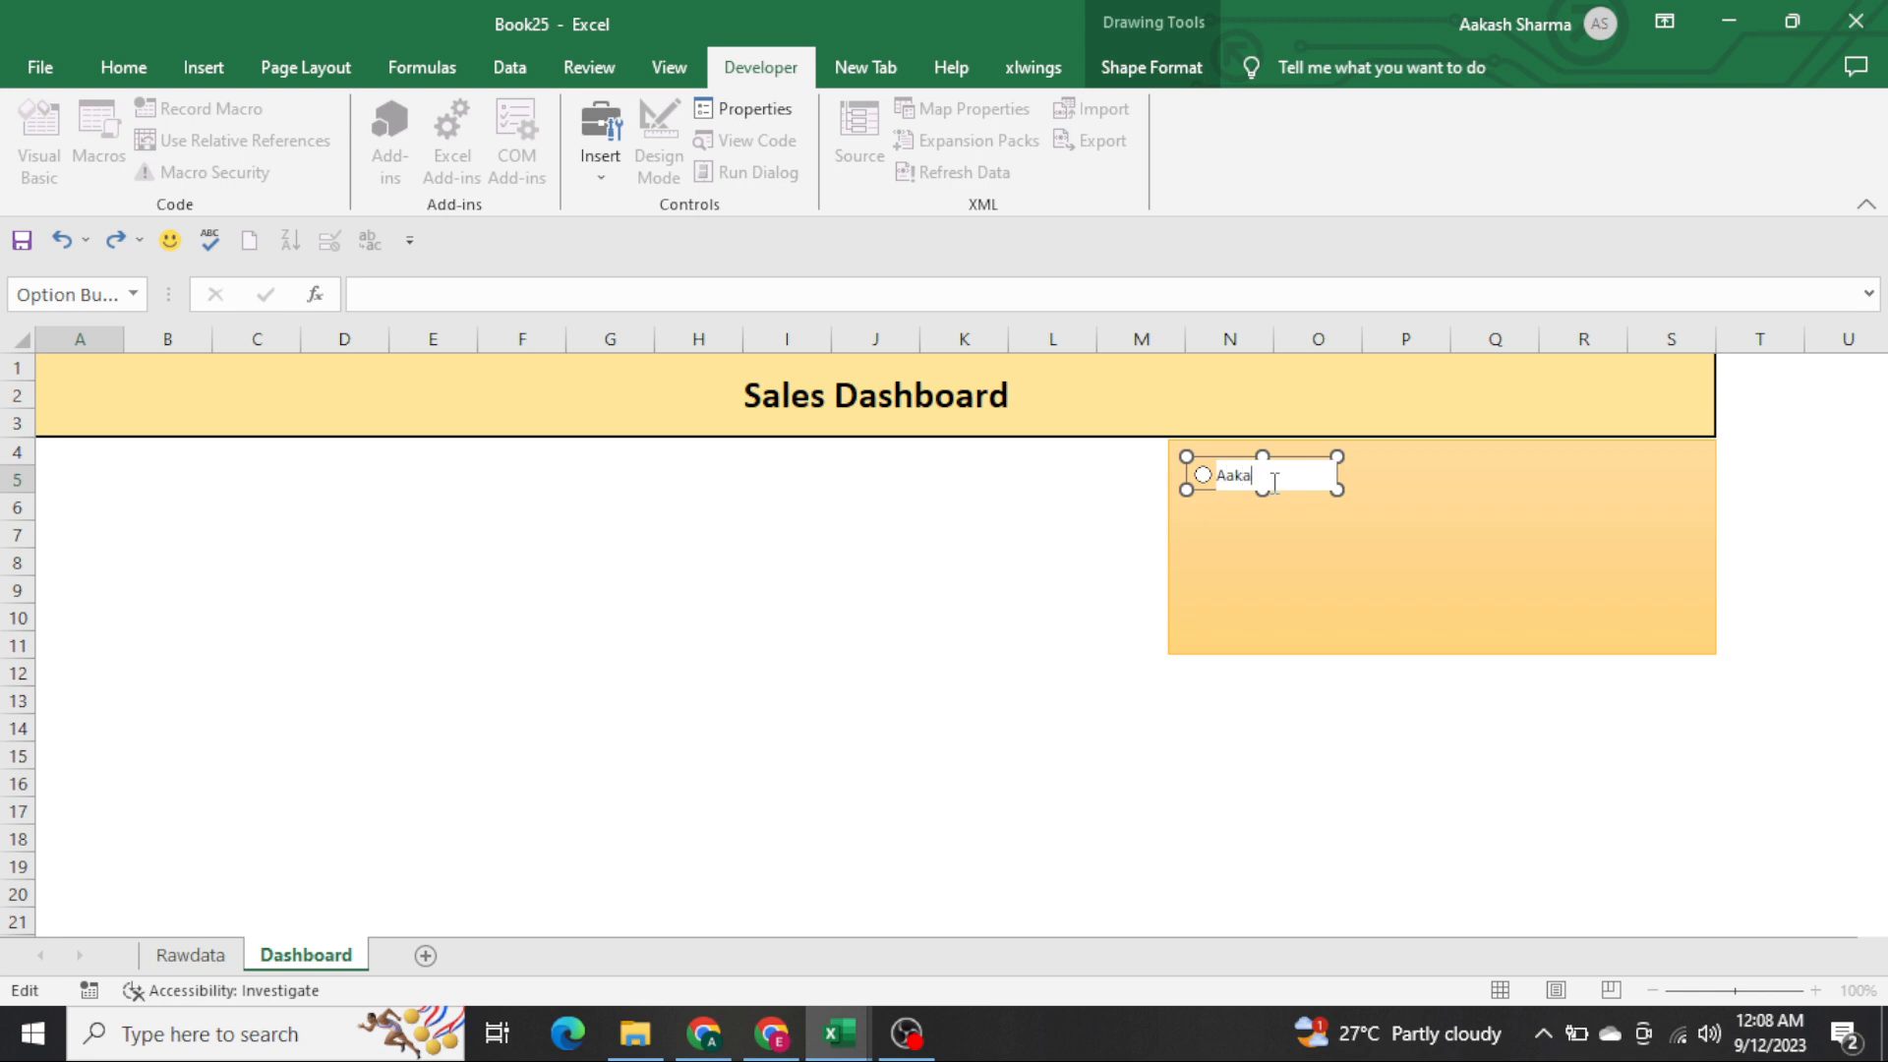
pyautogui.click(1343, 531)
pyautogui.click(1267, 483)
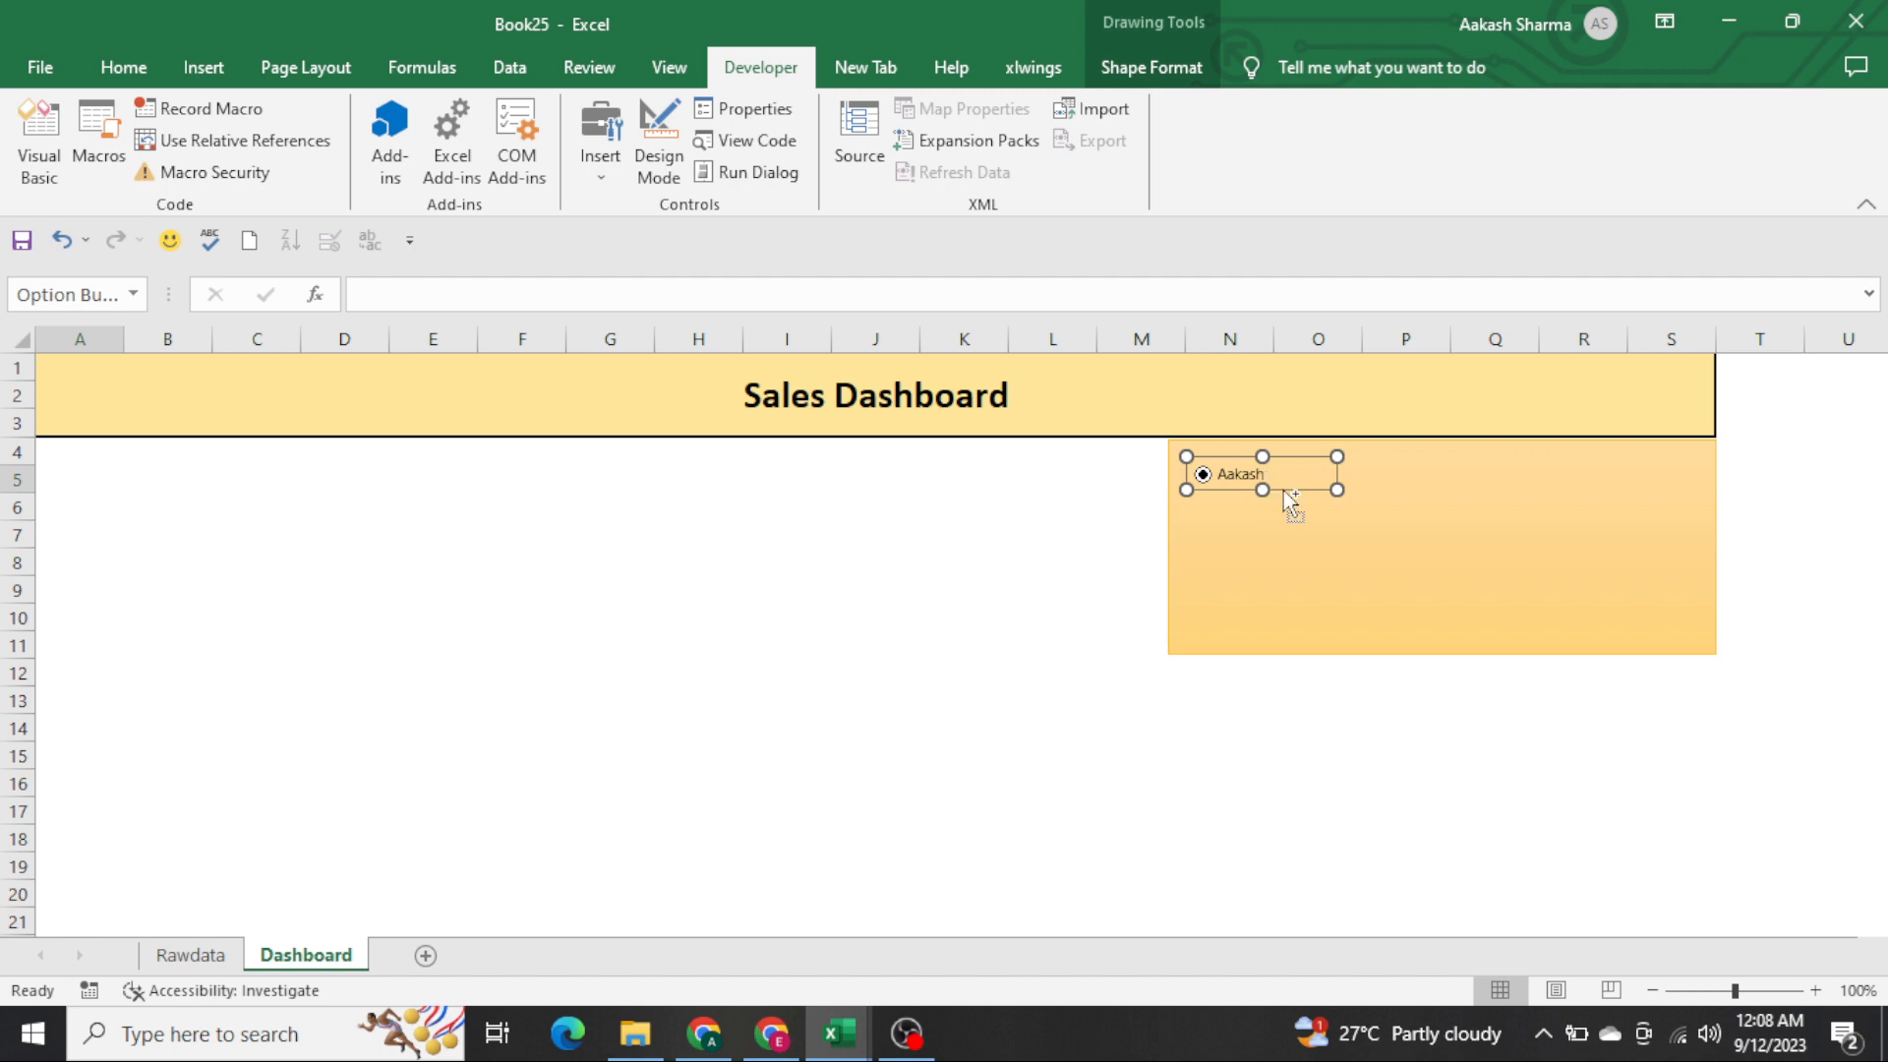
pyautogui.hotkey('ctrl', 'd')
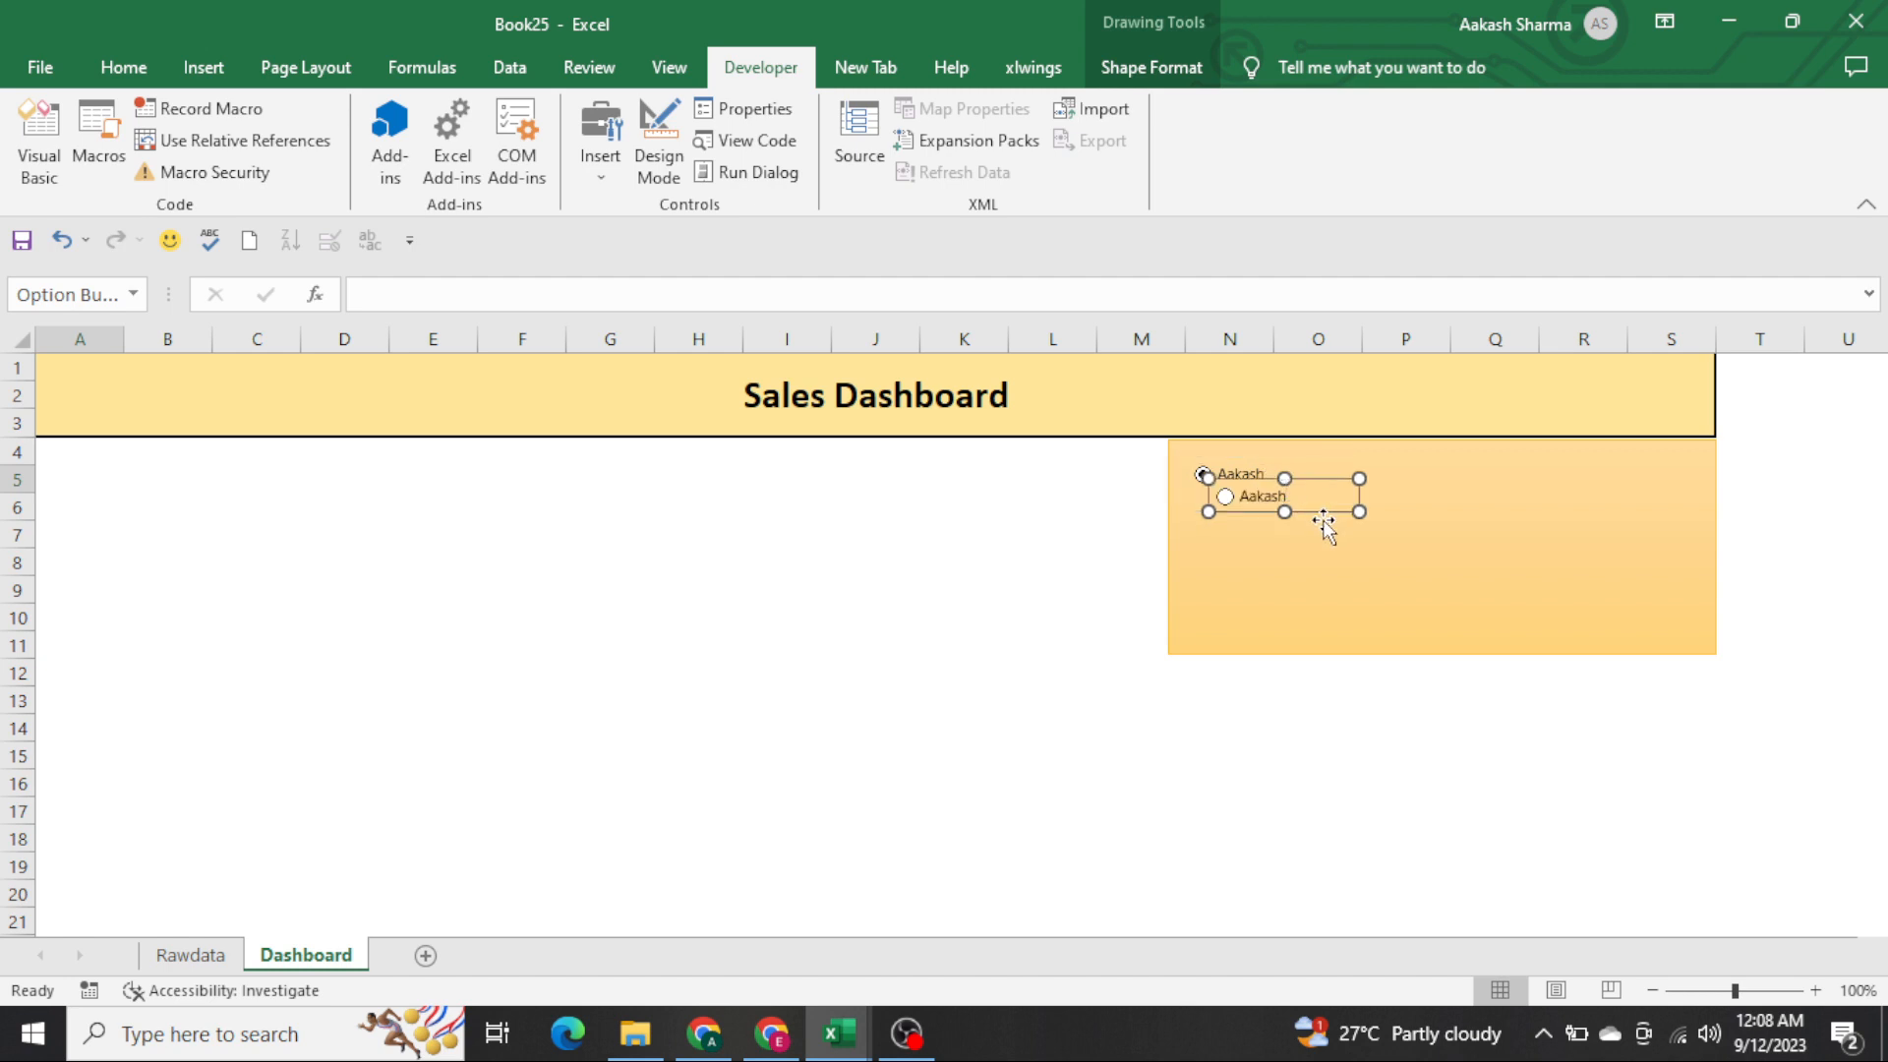
pyautogui.hotkey('ctrl', 'z')
pyautogui.rightClick(1247, 479)
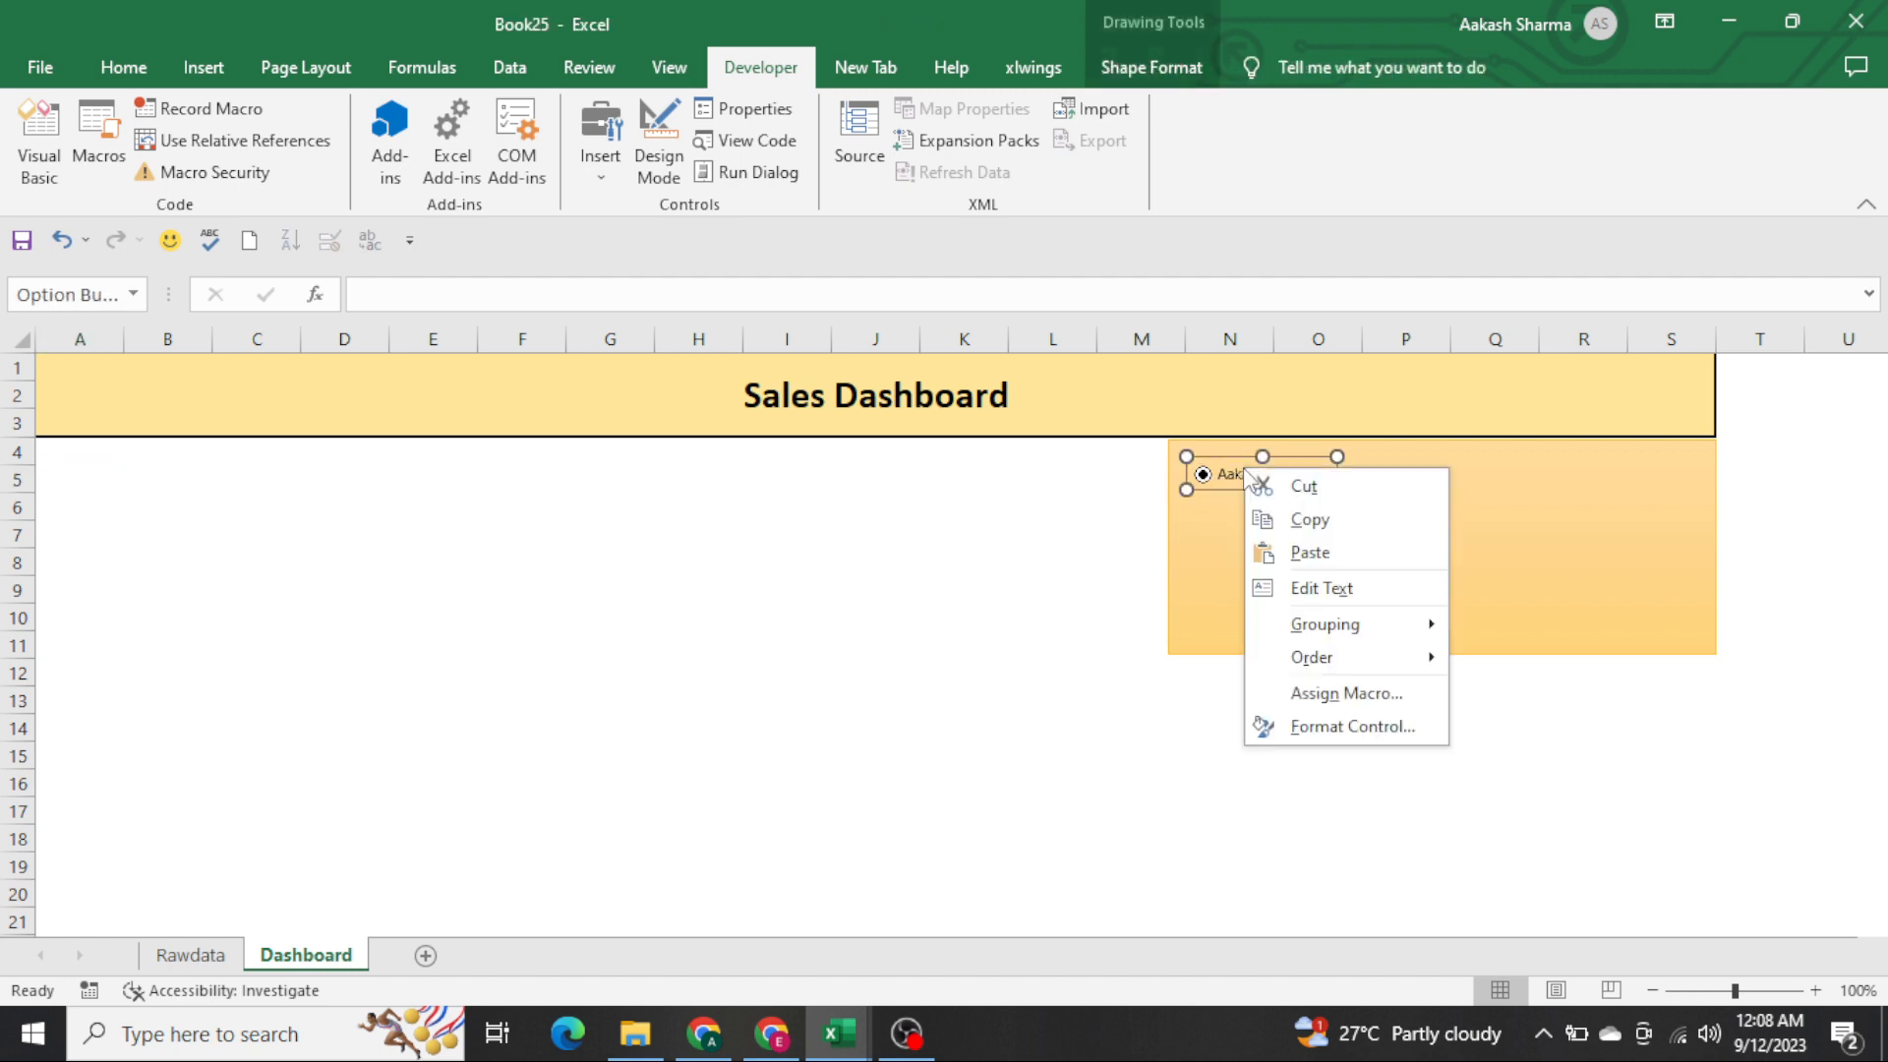
pyautogui.press('Escape')
# Give the option button a bright blue outline through its Format Control settings
pyautogui.rightClick(1244, 468)
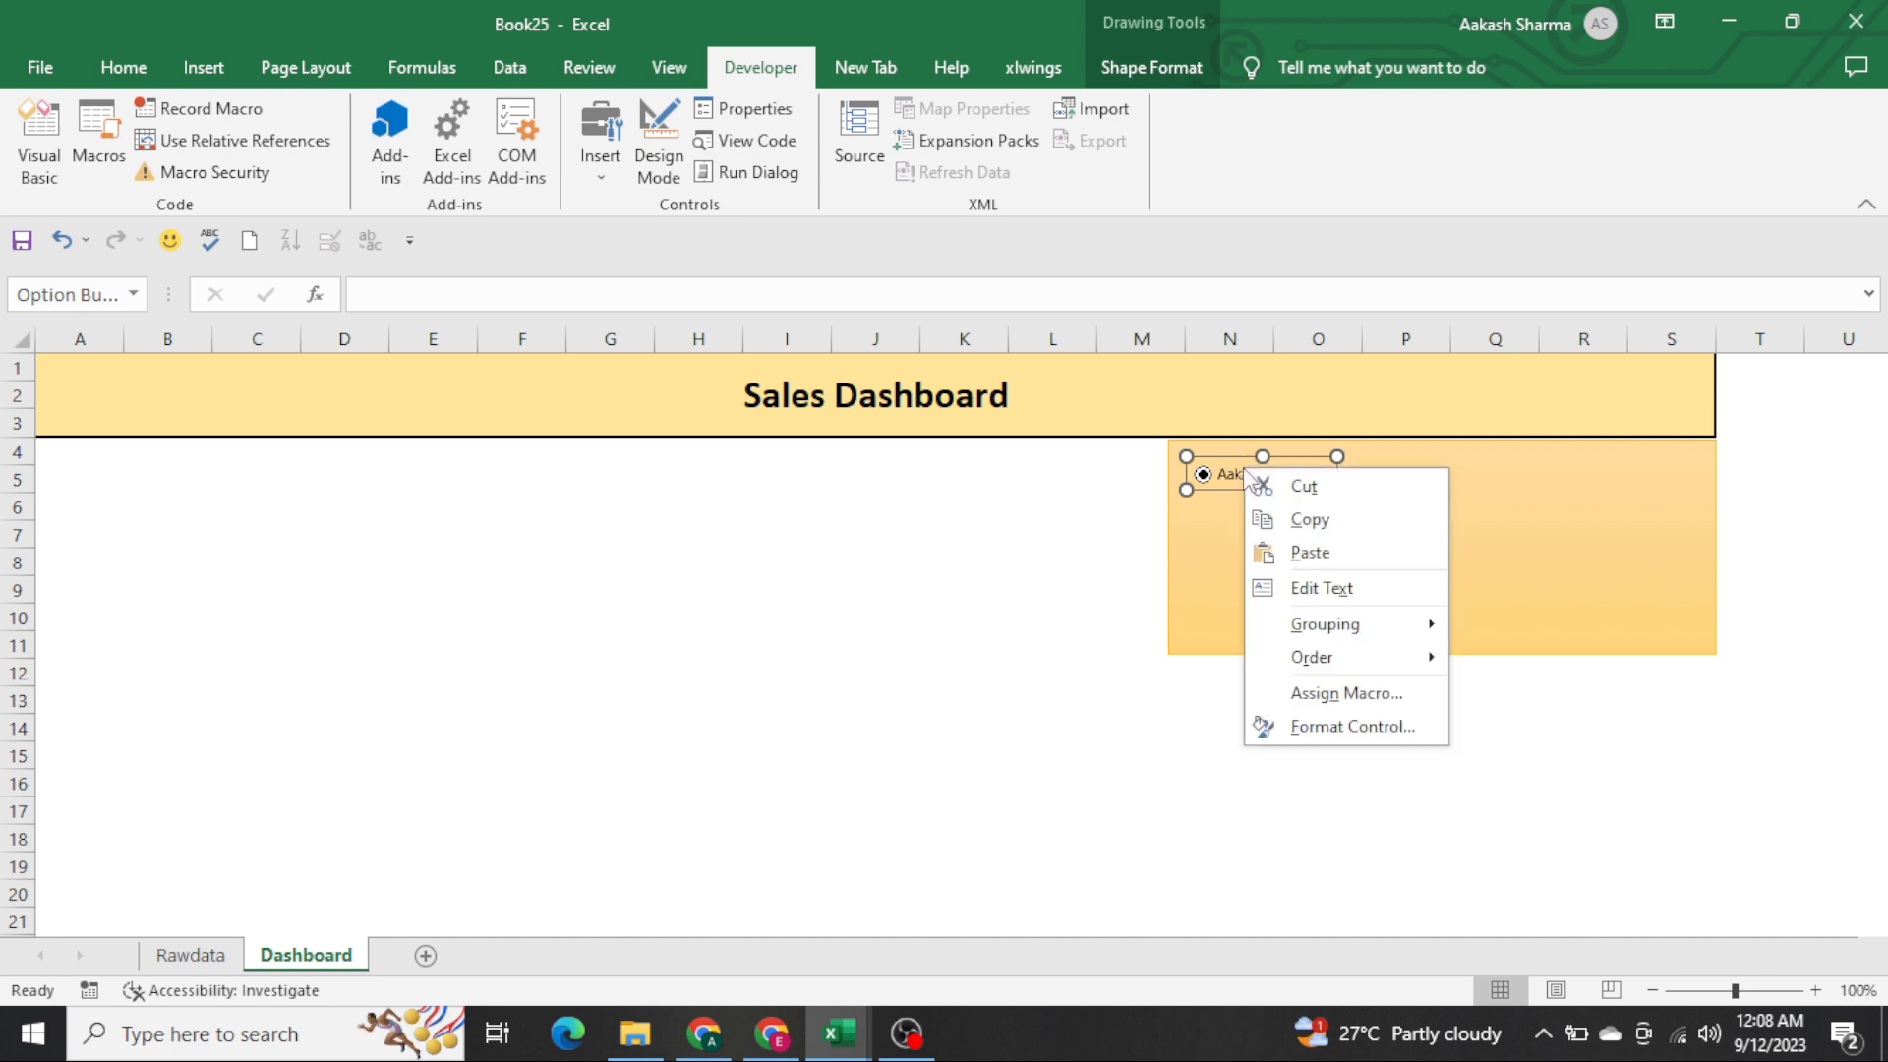
pyautogui.click(1369, 726)
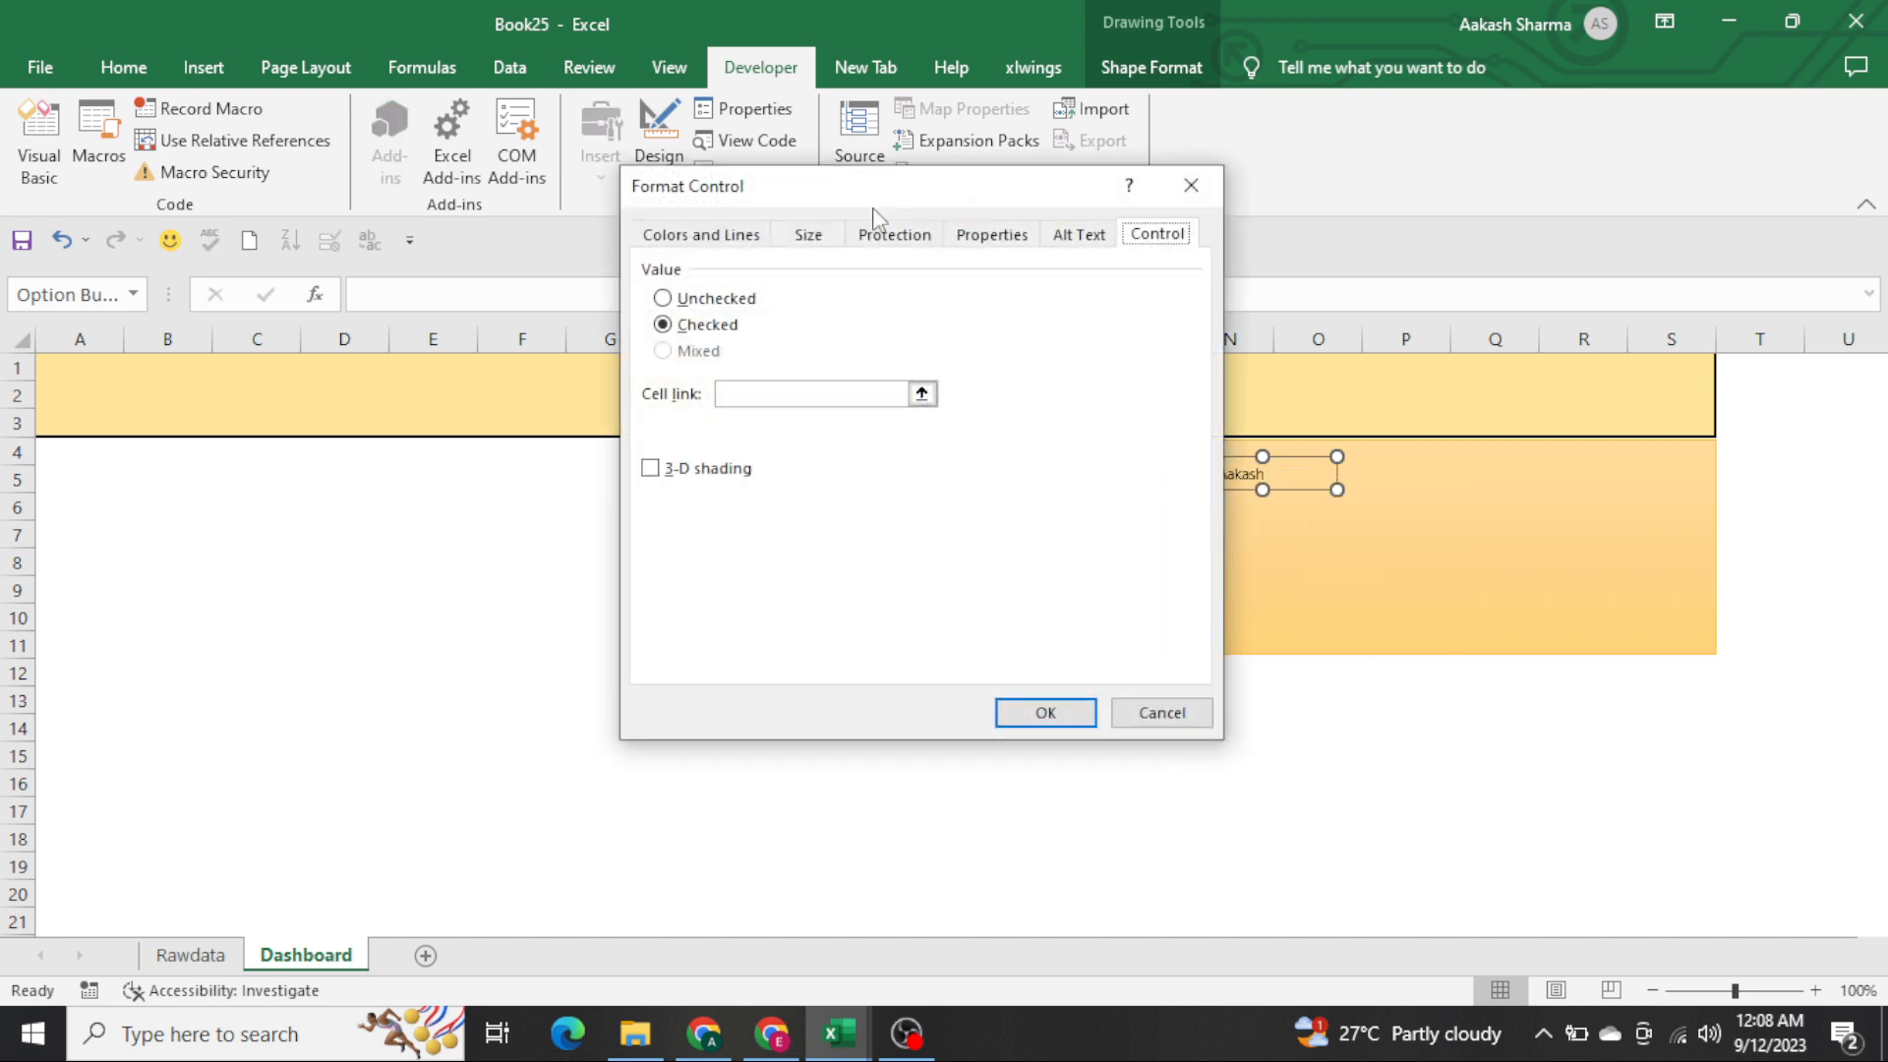
pyautogui.click(747, 241)
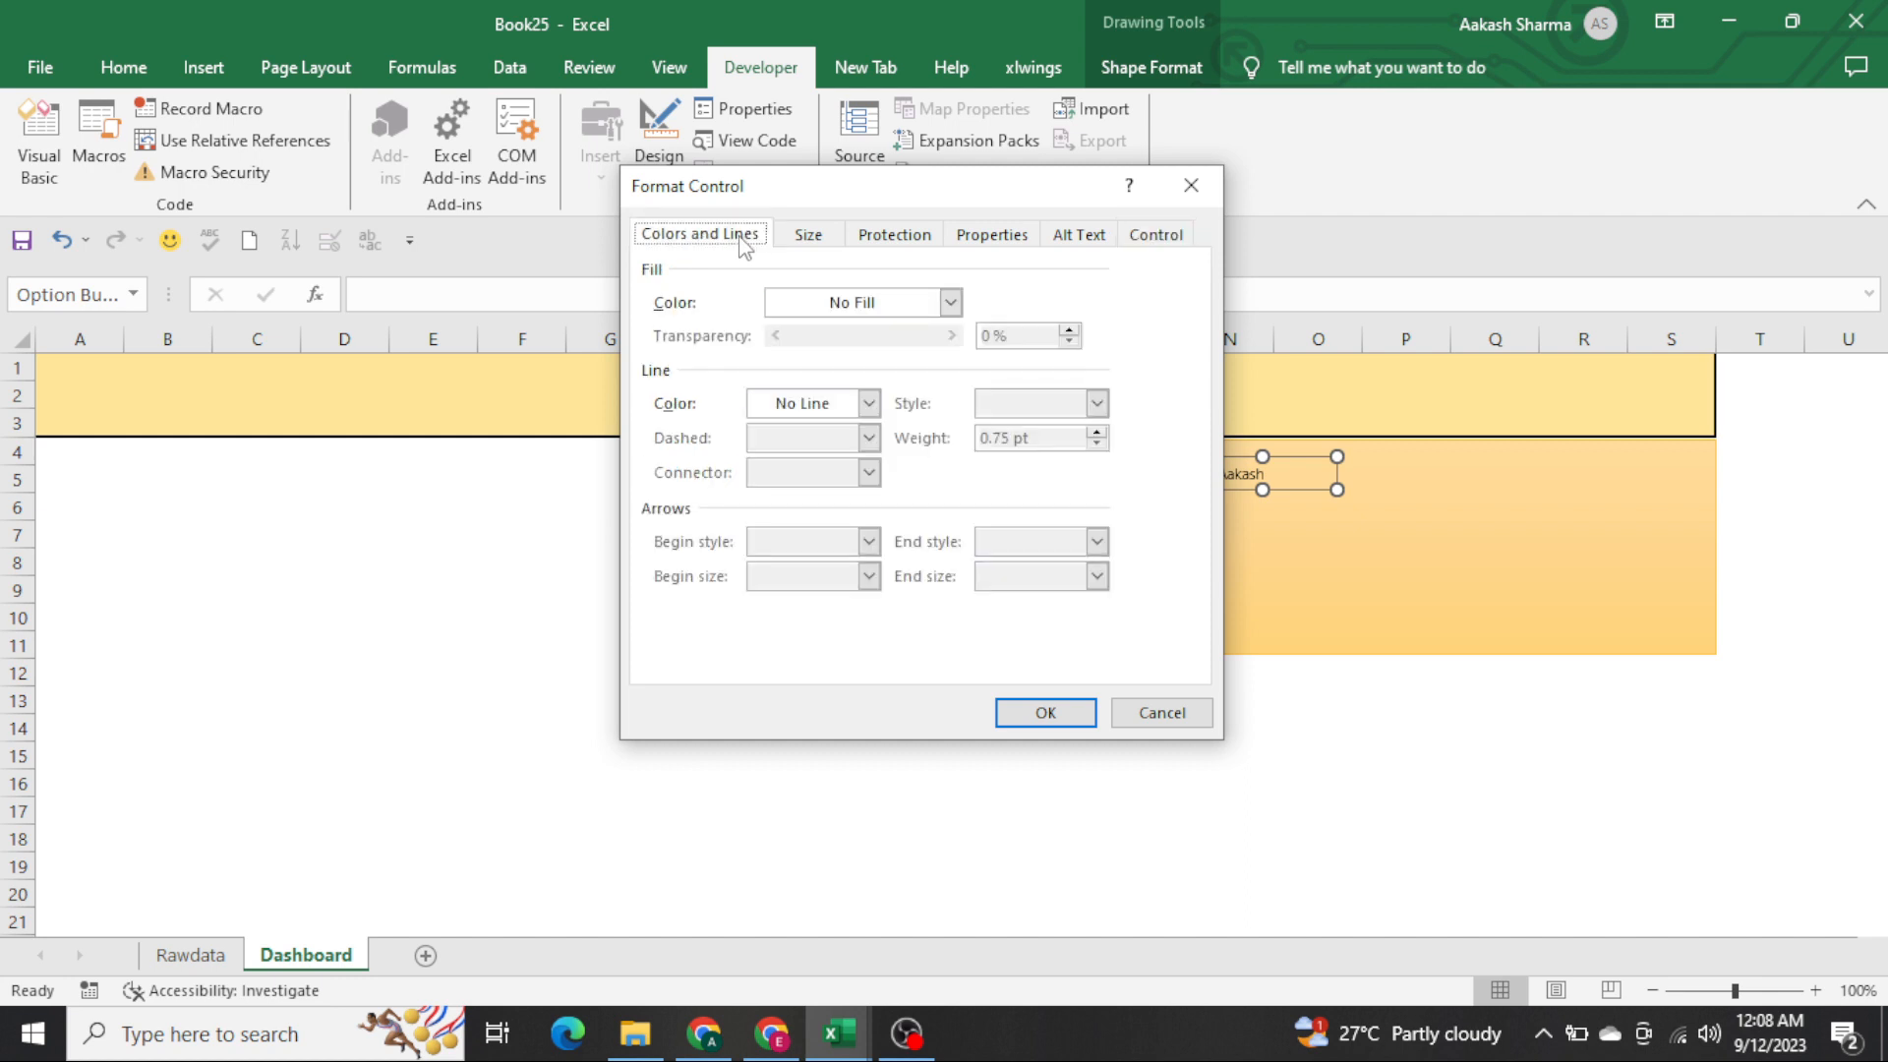
pyautogui.click(788, 397)
pyautogui.click(808, 403)
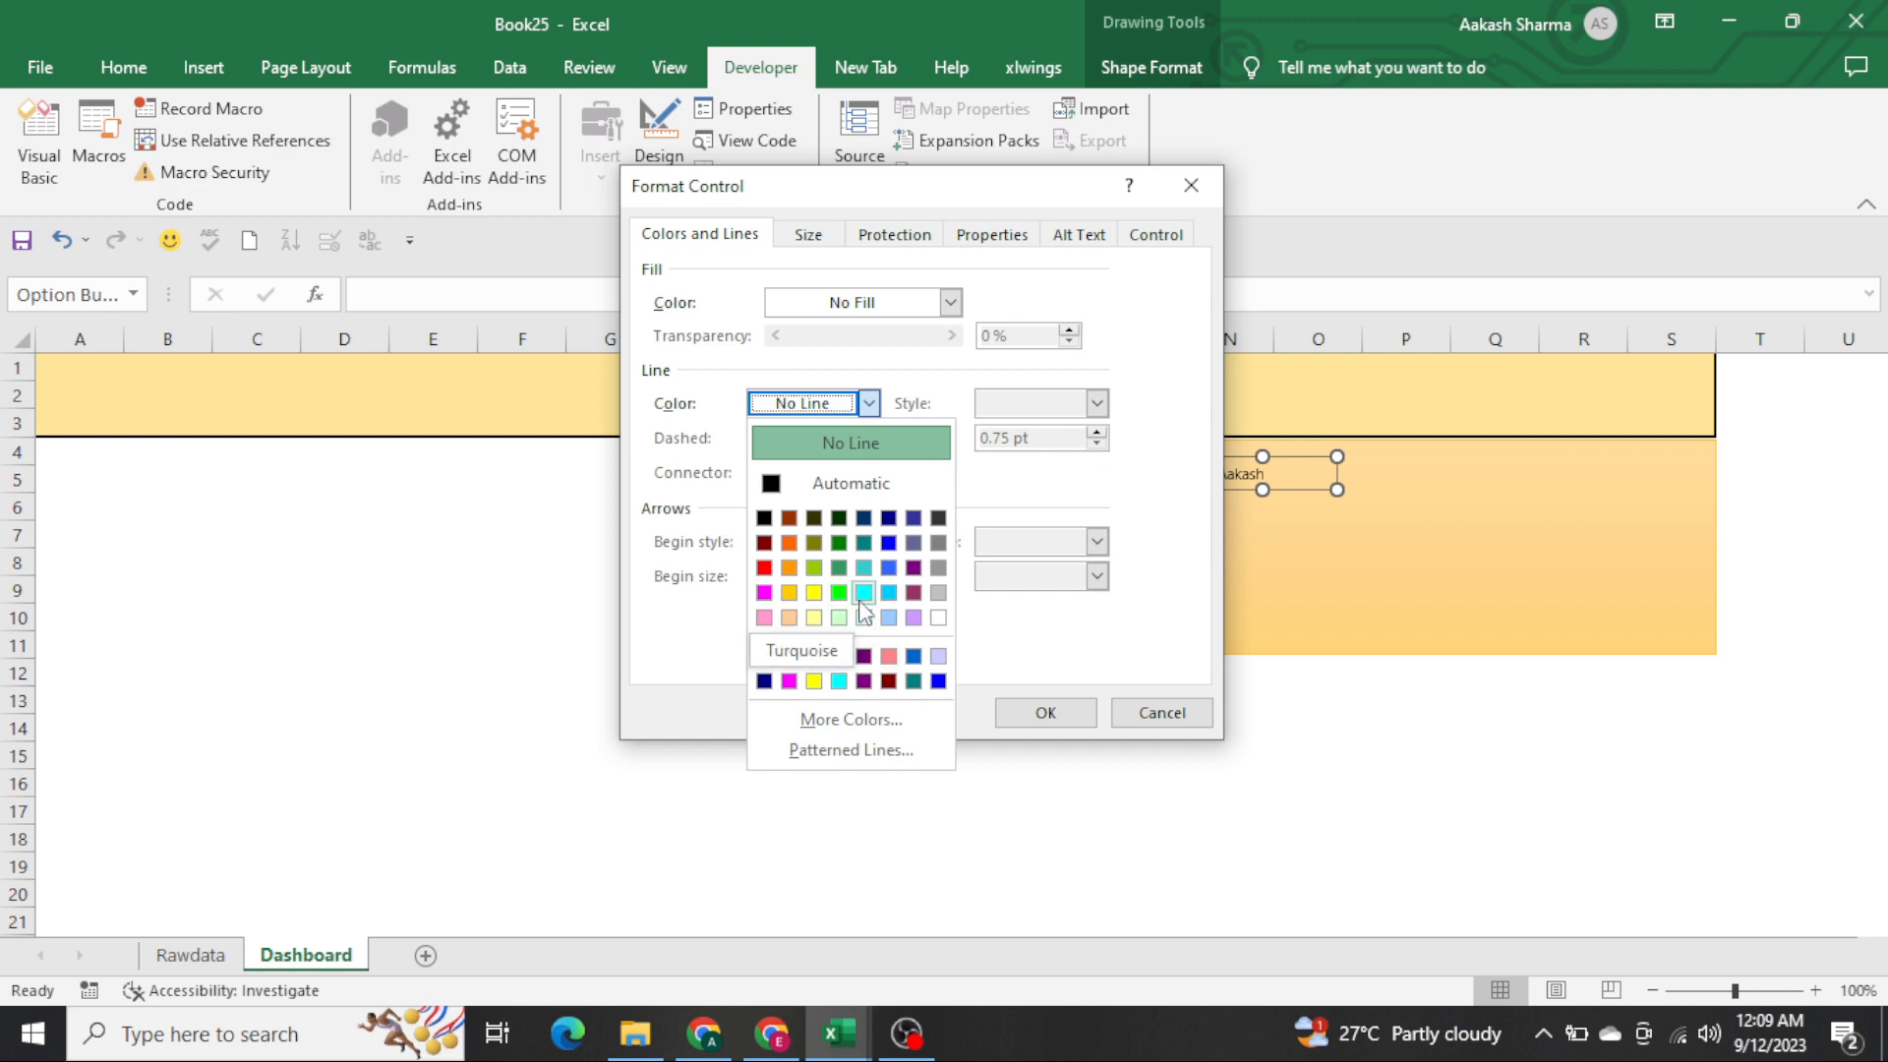
pyautogui.click(888, 593)
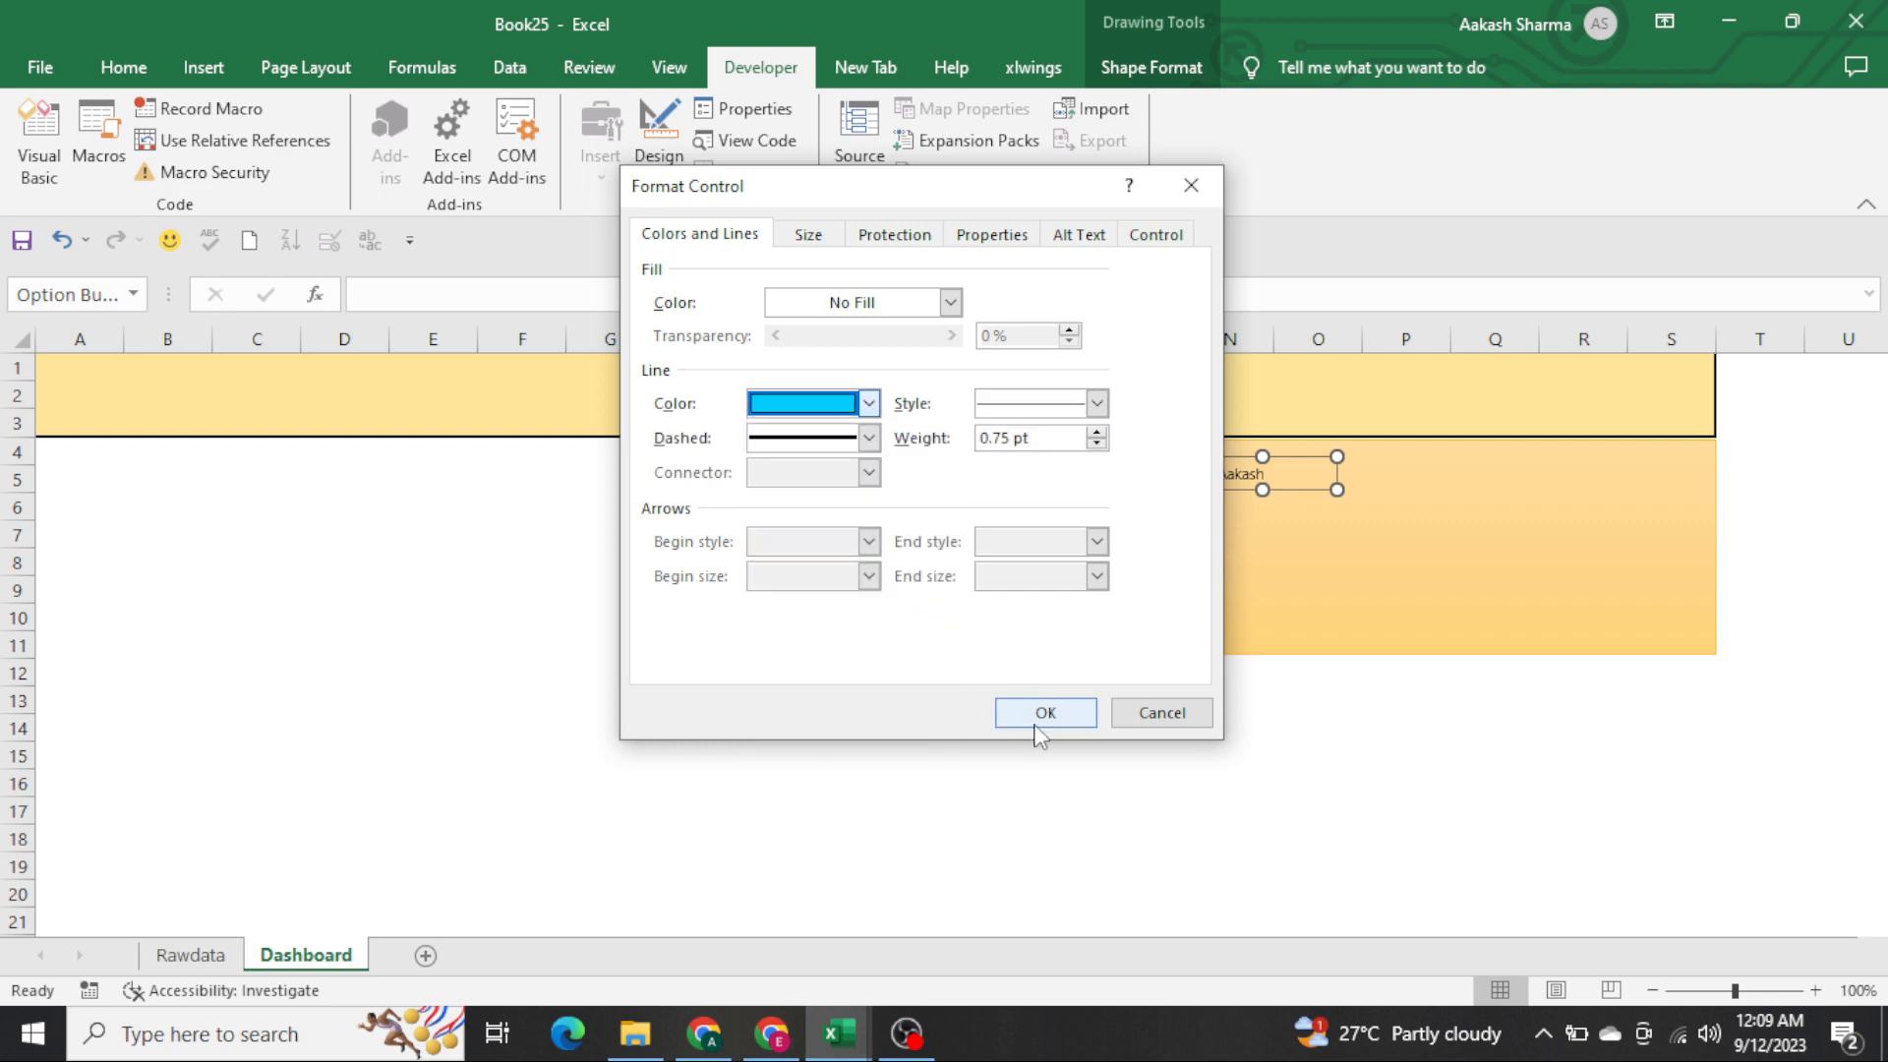
pyautogui.click(1042, 714)
pyautogui.click(1370, 494)
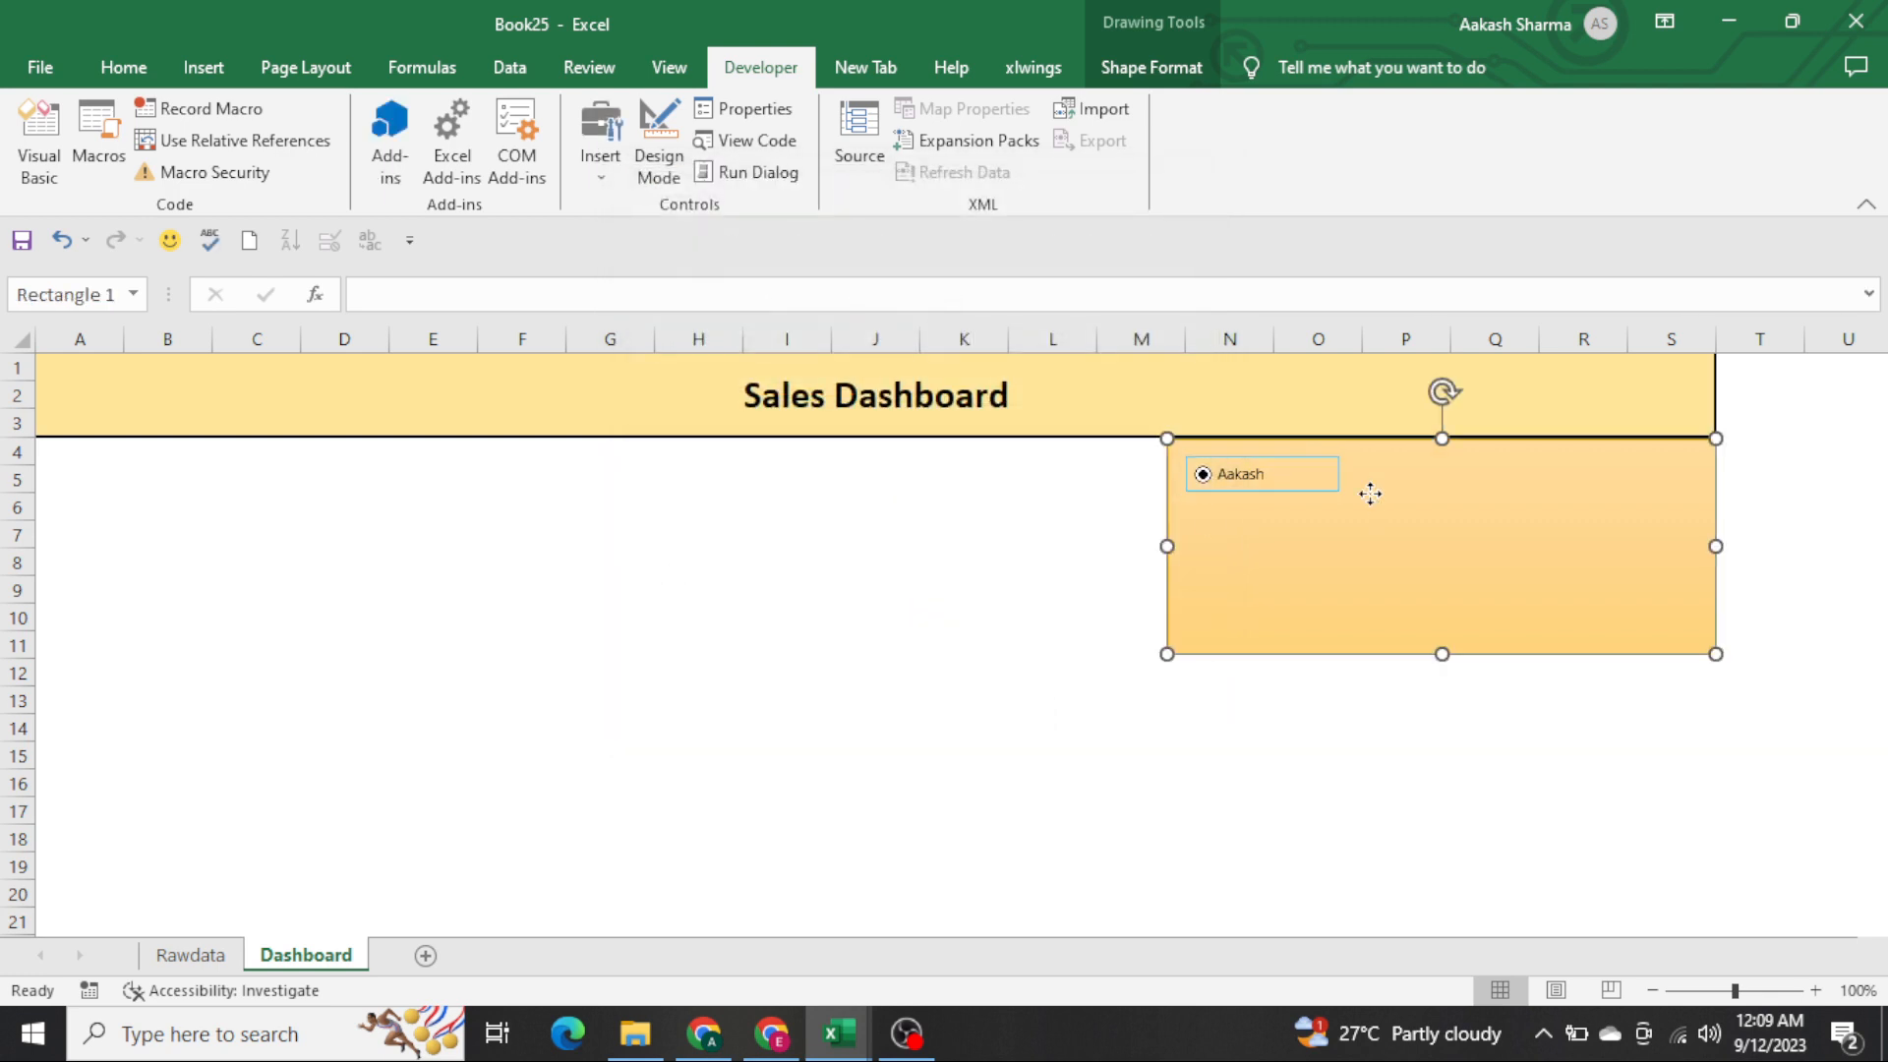
# Duplicate the outlined option button beside the original and caption the copy with the second team's name
pyautogui.keyDown('ctrl'); pyautogui.click(1276, 482); pyautogui.keyUp('ctrl')
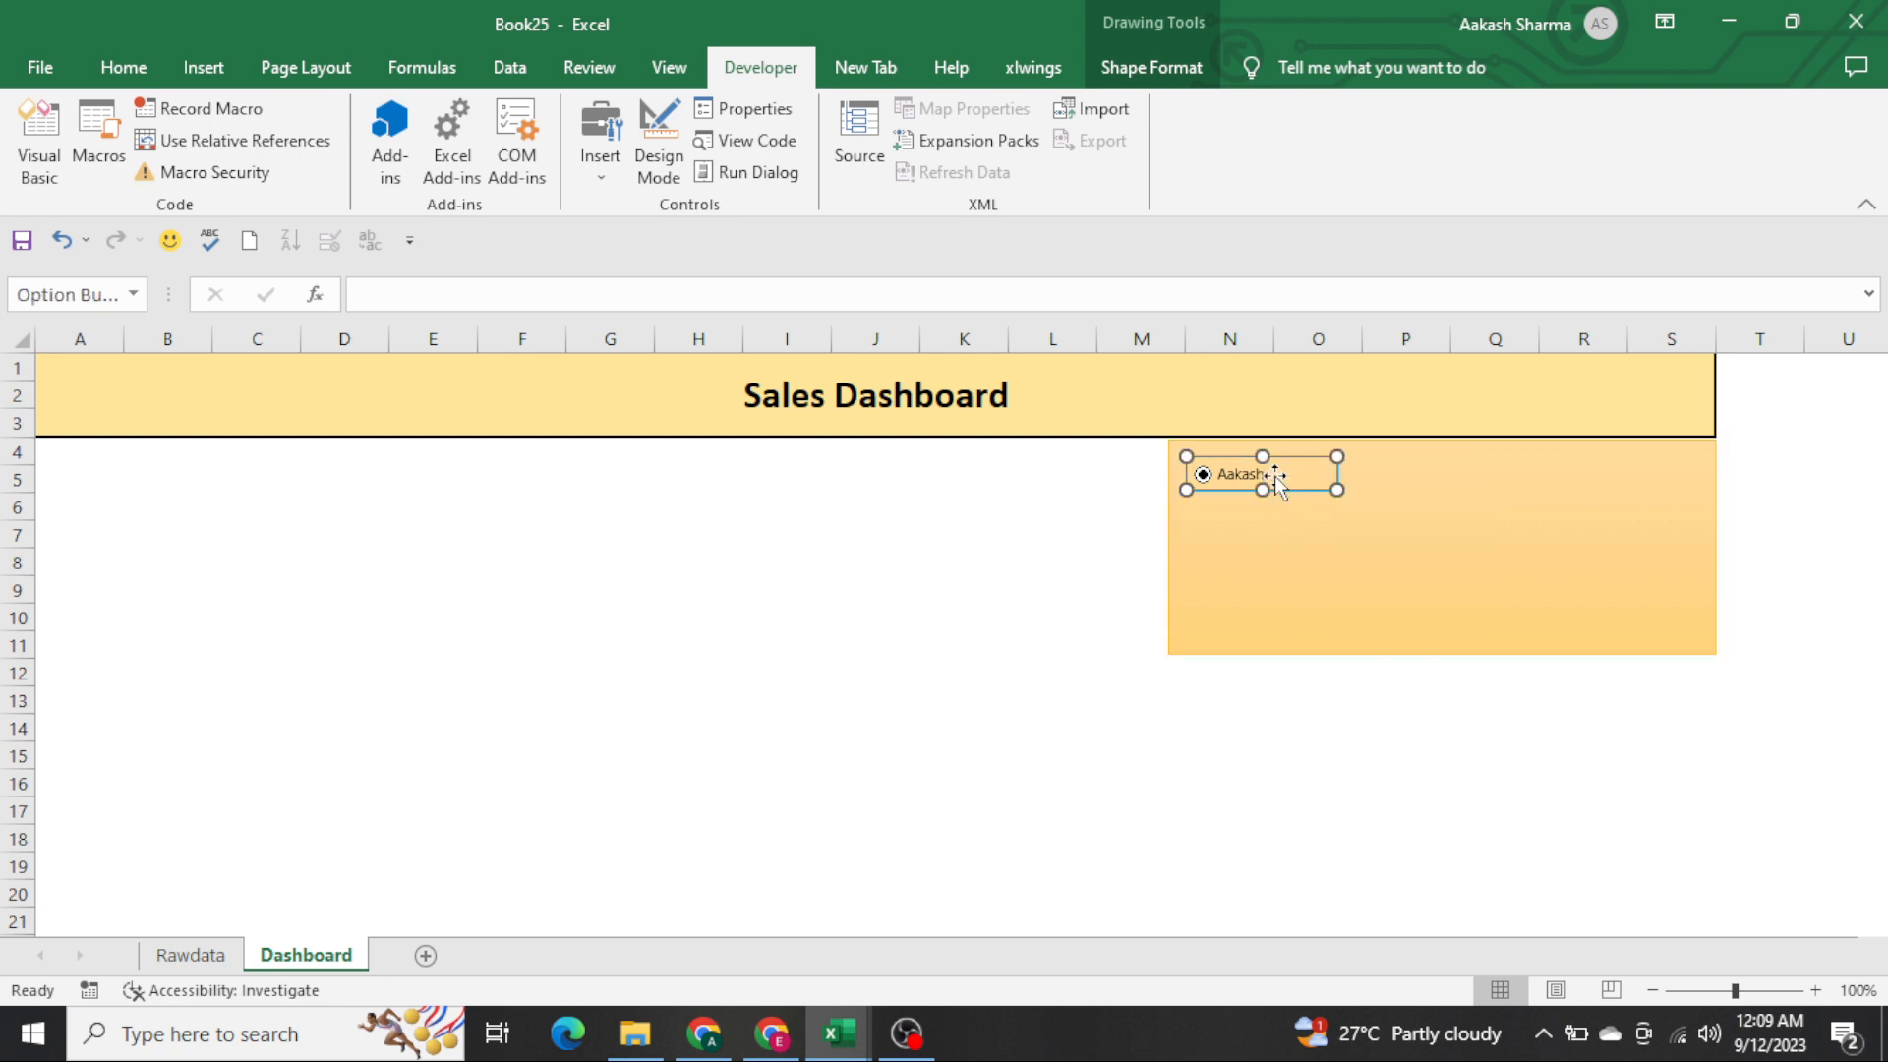
pyautogui.moveTo(1298, 484); pyautogui.dragTo(1458, 487)
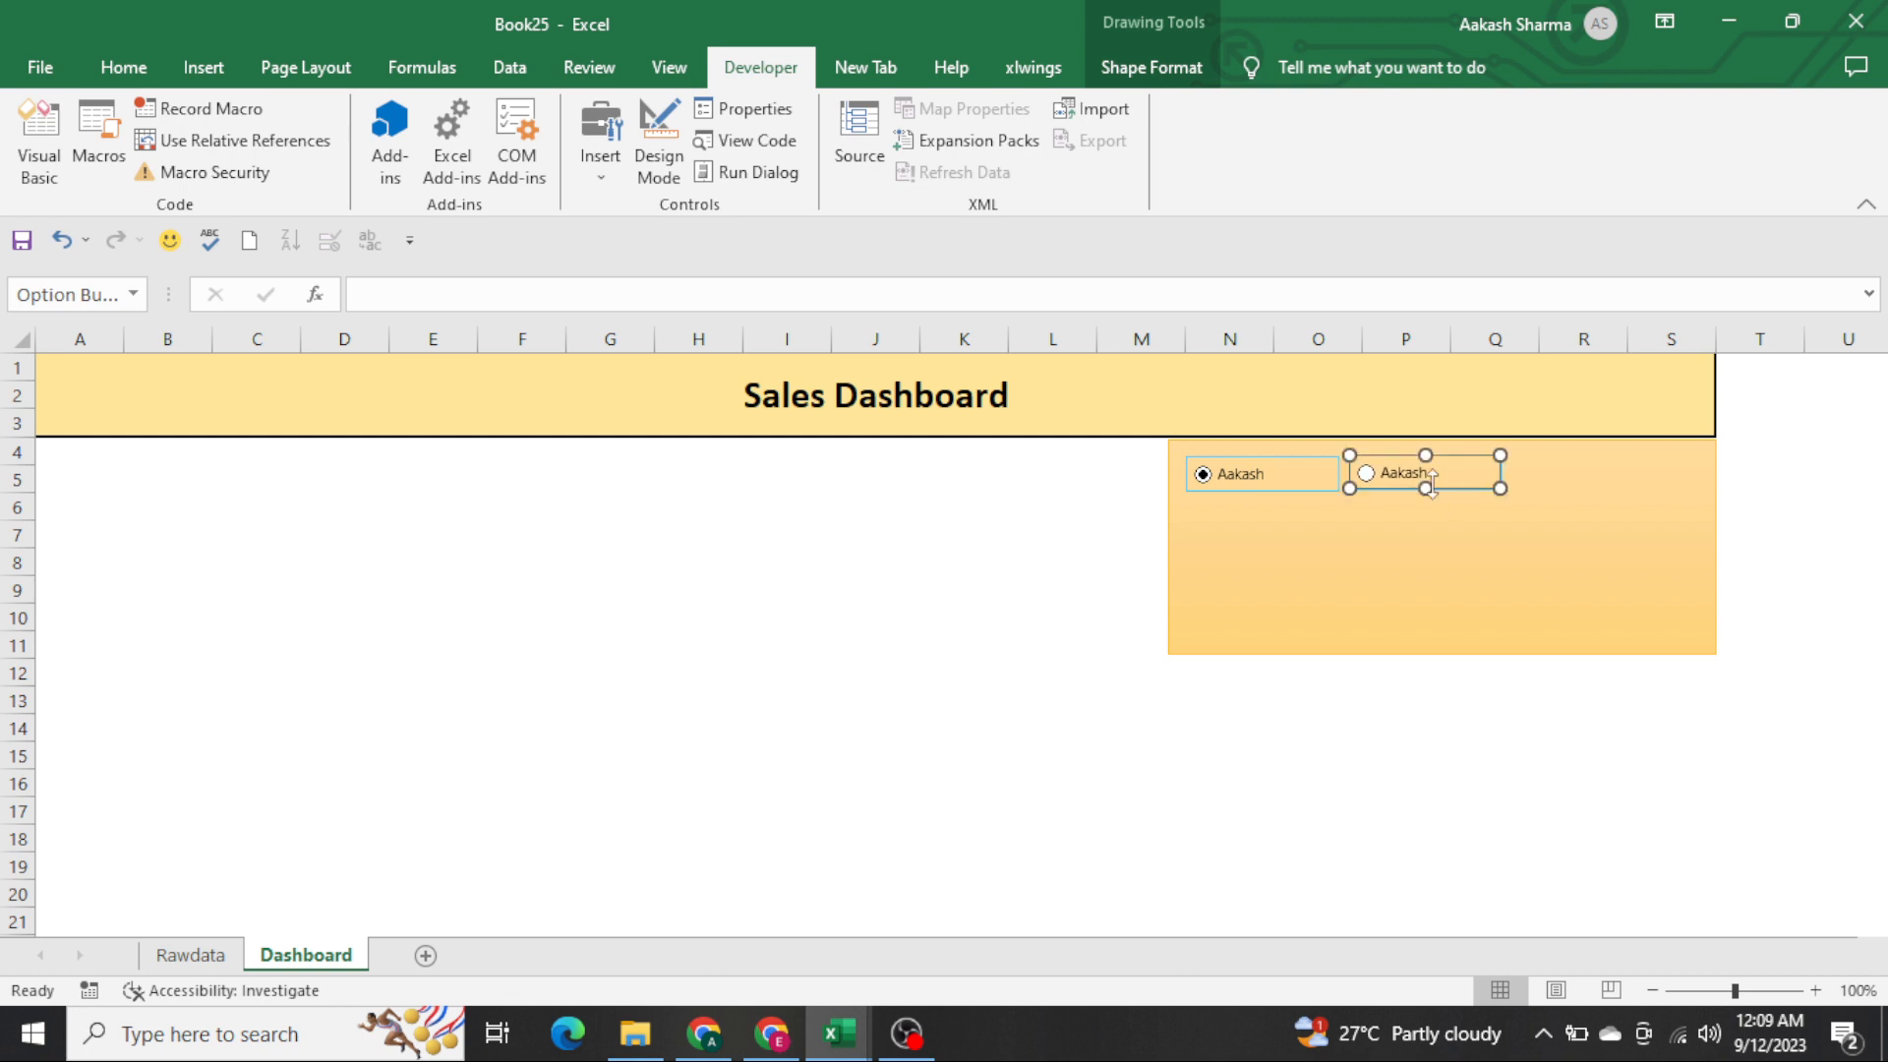
pyautogui.click(1427, 474)
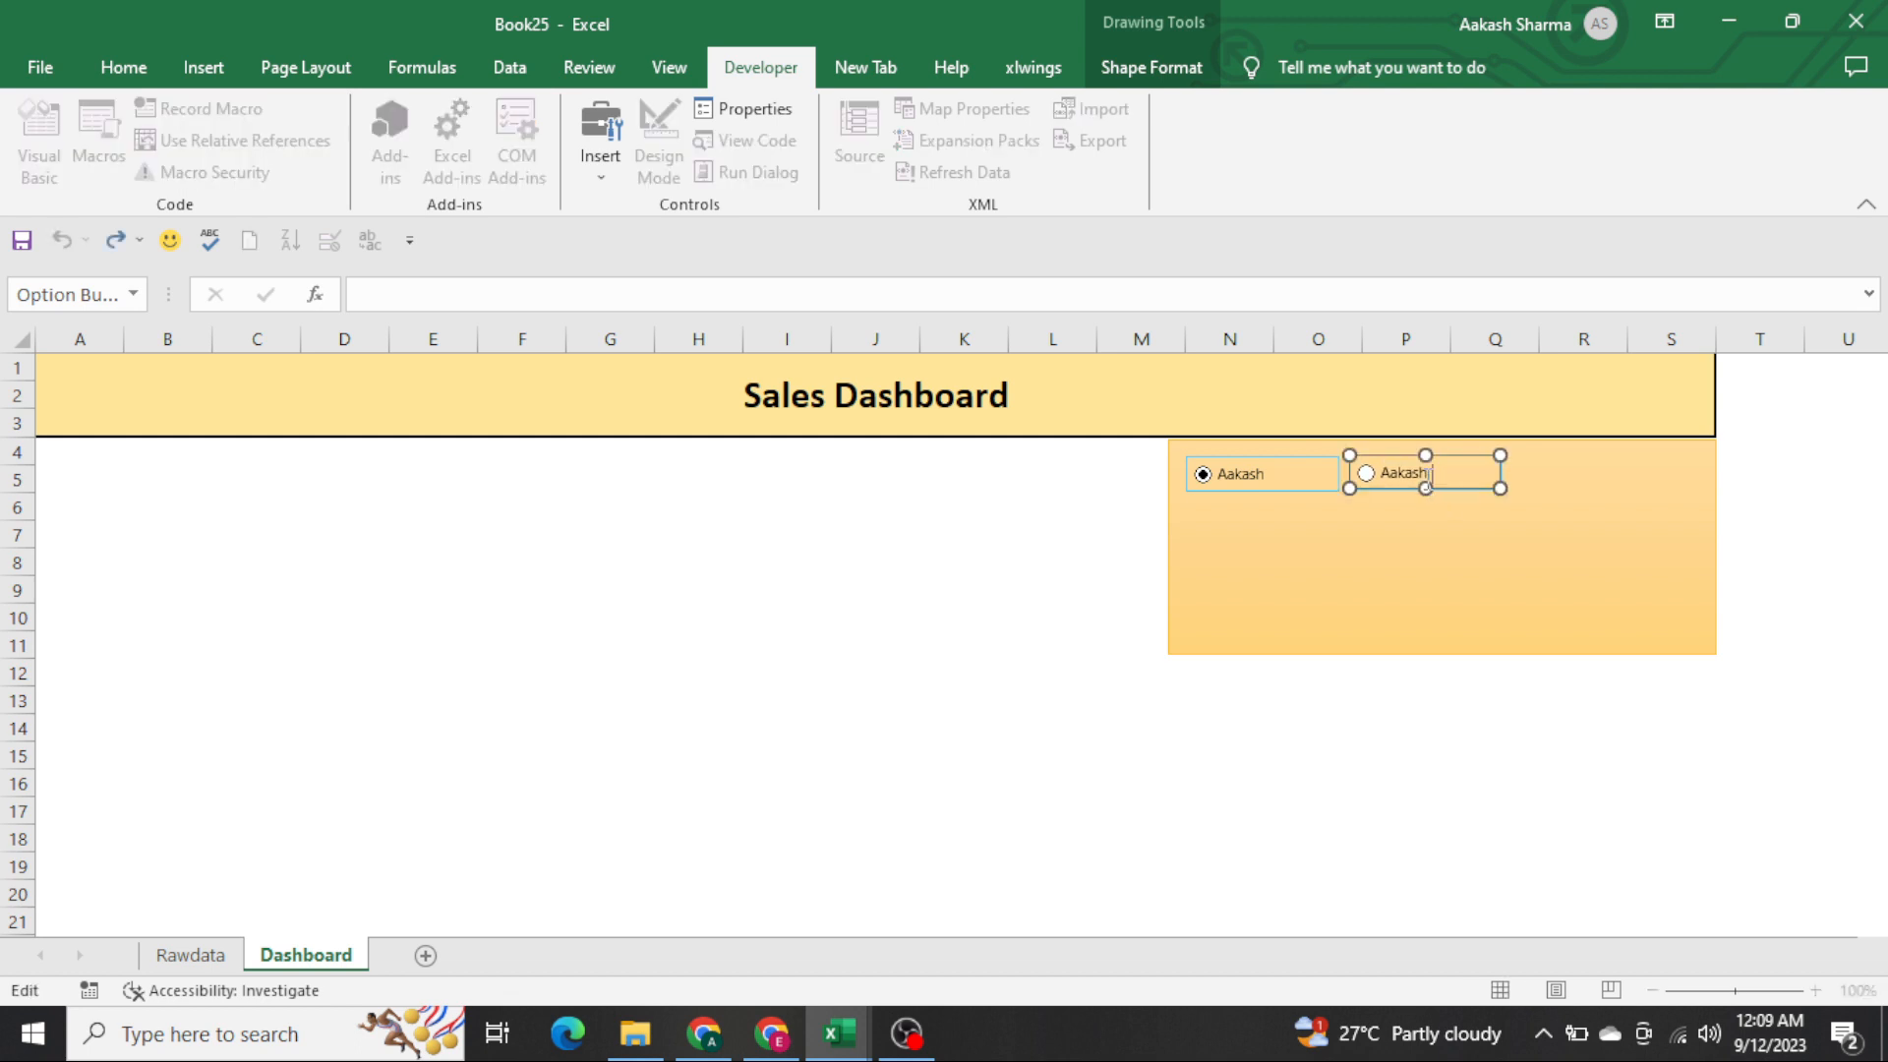
pyautogui.press('BackSpace')
pyautogui.press('BackSpace')
pyautogui.press('BackSpace')
pyautogui.press('BackSpace')
pyautogui.press('BackSpace')
pyautogui.press('BackSpace')
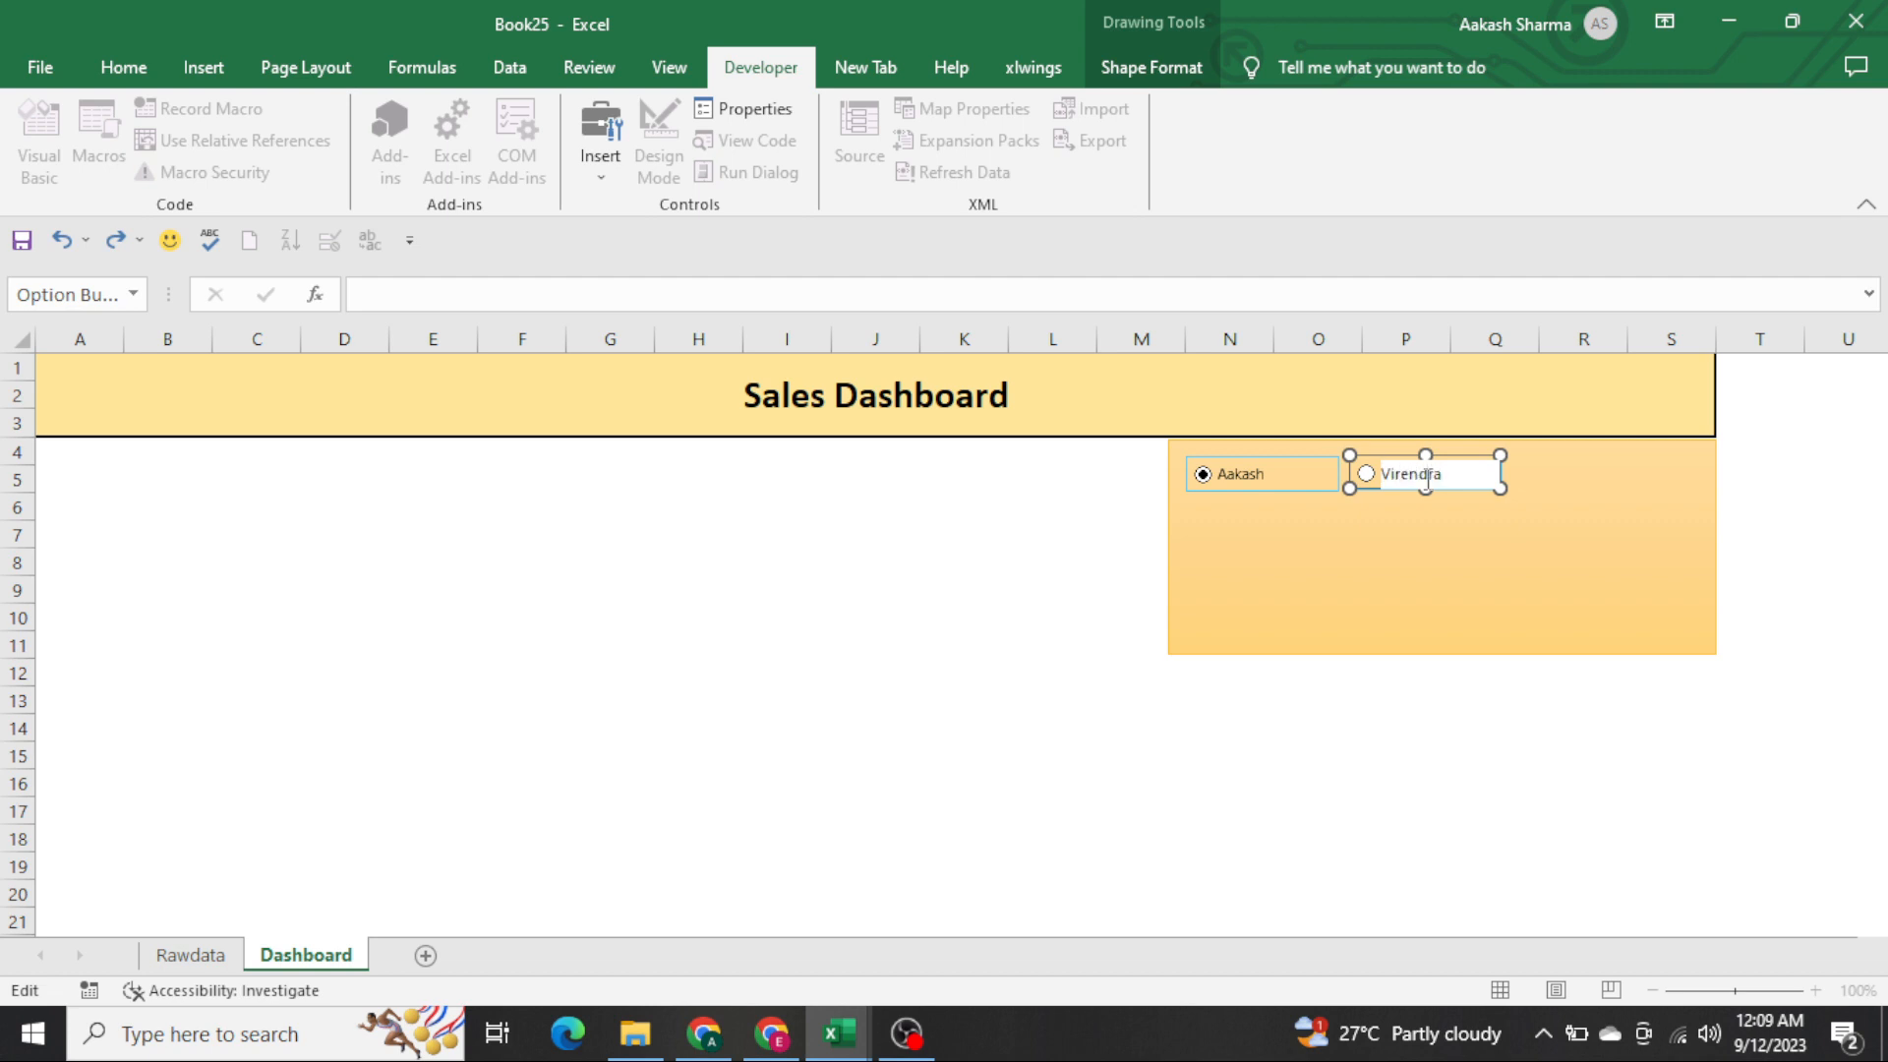
pyautogui.write('Virendra')
pyautogui.click(1468, 497)
# Duplicate the second option button into columns R and S and caption the copy with the third team's name
pyautogui.rightClick(1401, 475)
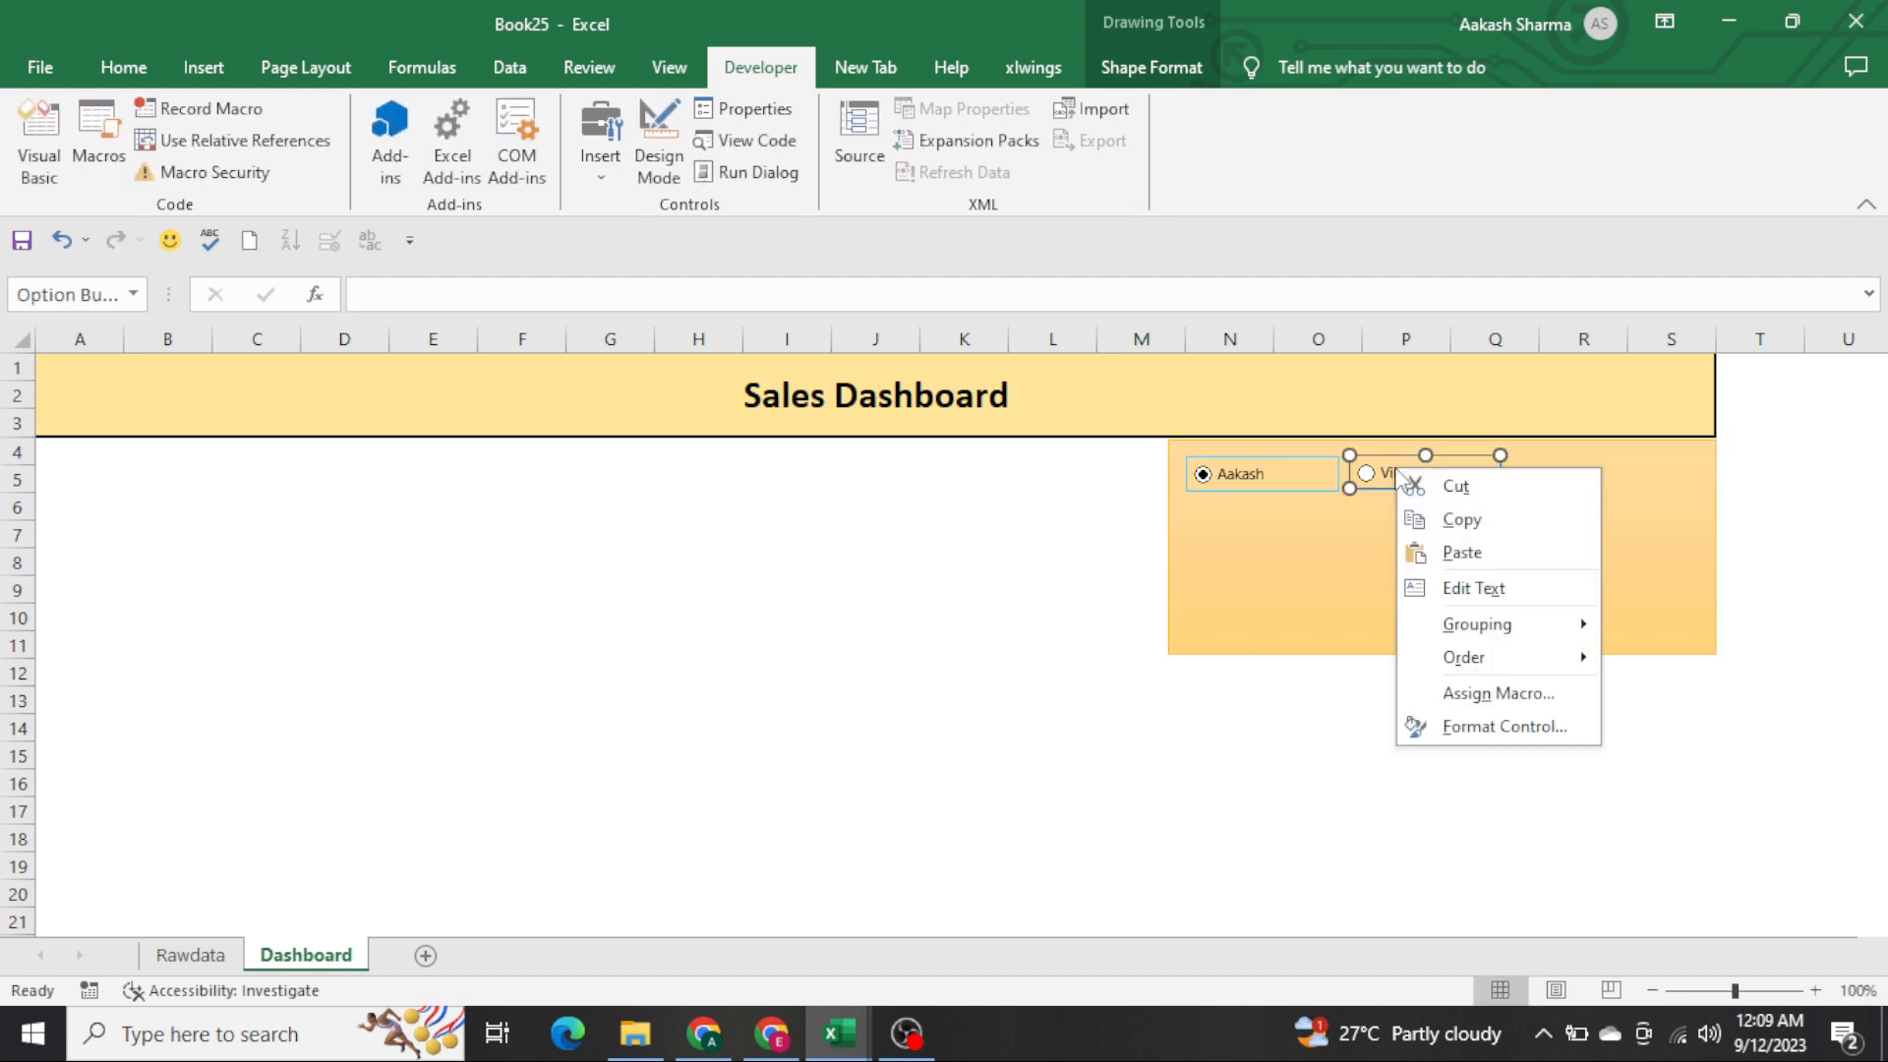
pyautogui.press('Escape')
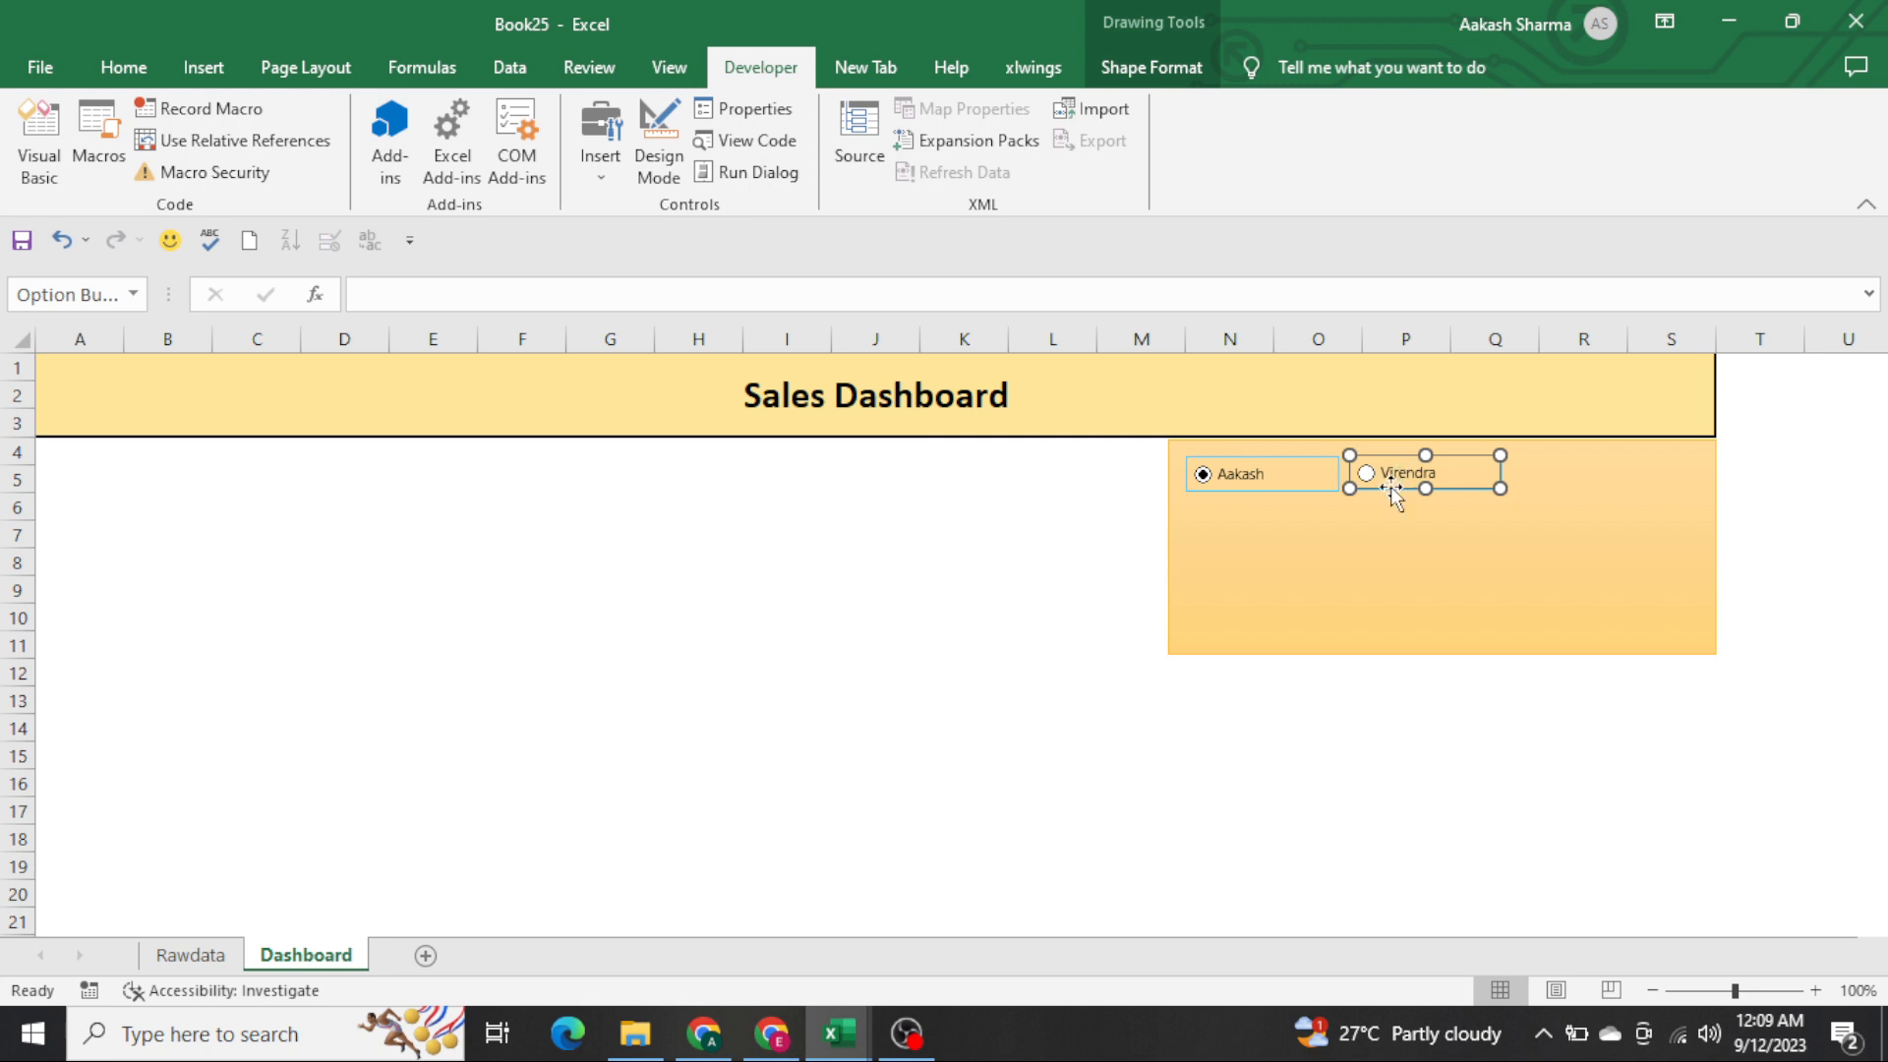
pyautogui.moveTo(1395, 494); pyautogui.dragTo(1561, 494)
pyautogui.click(1584, 475)
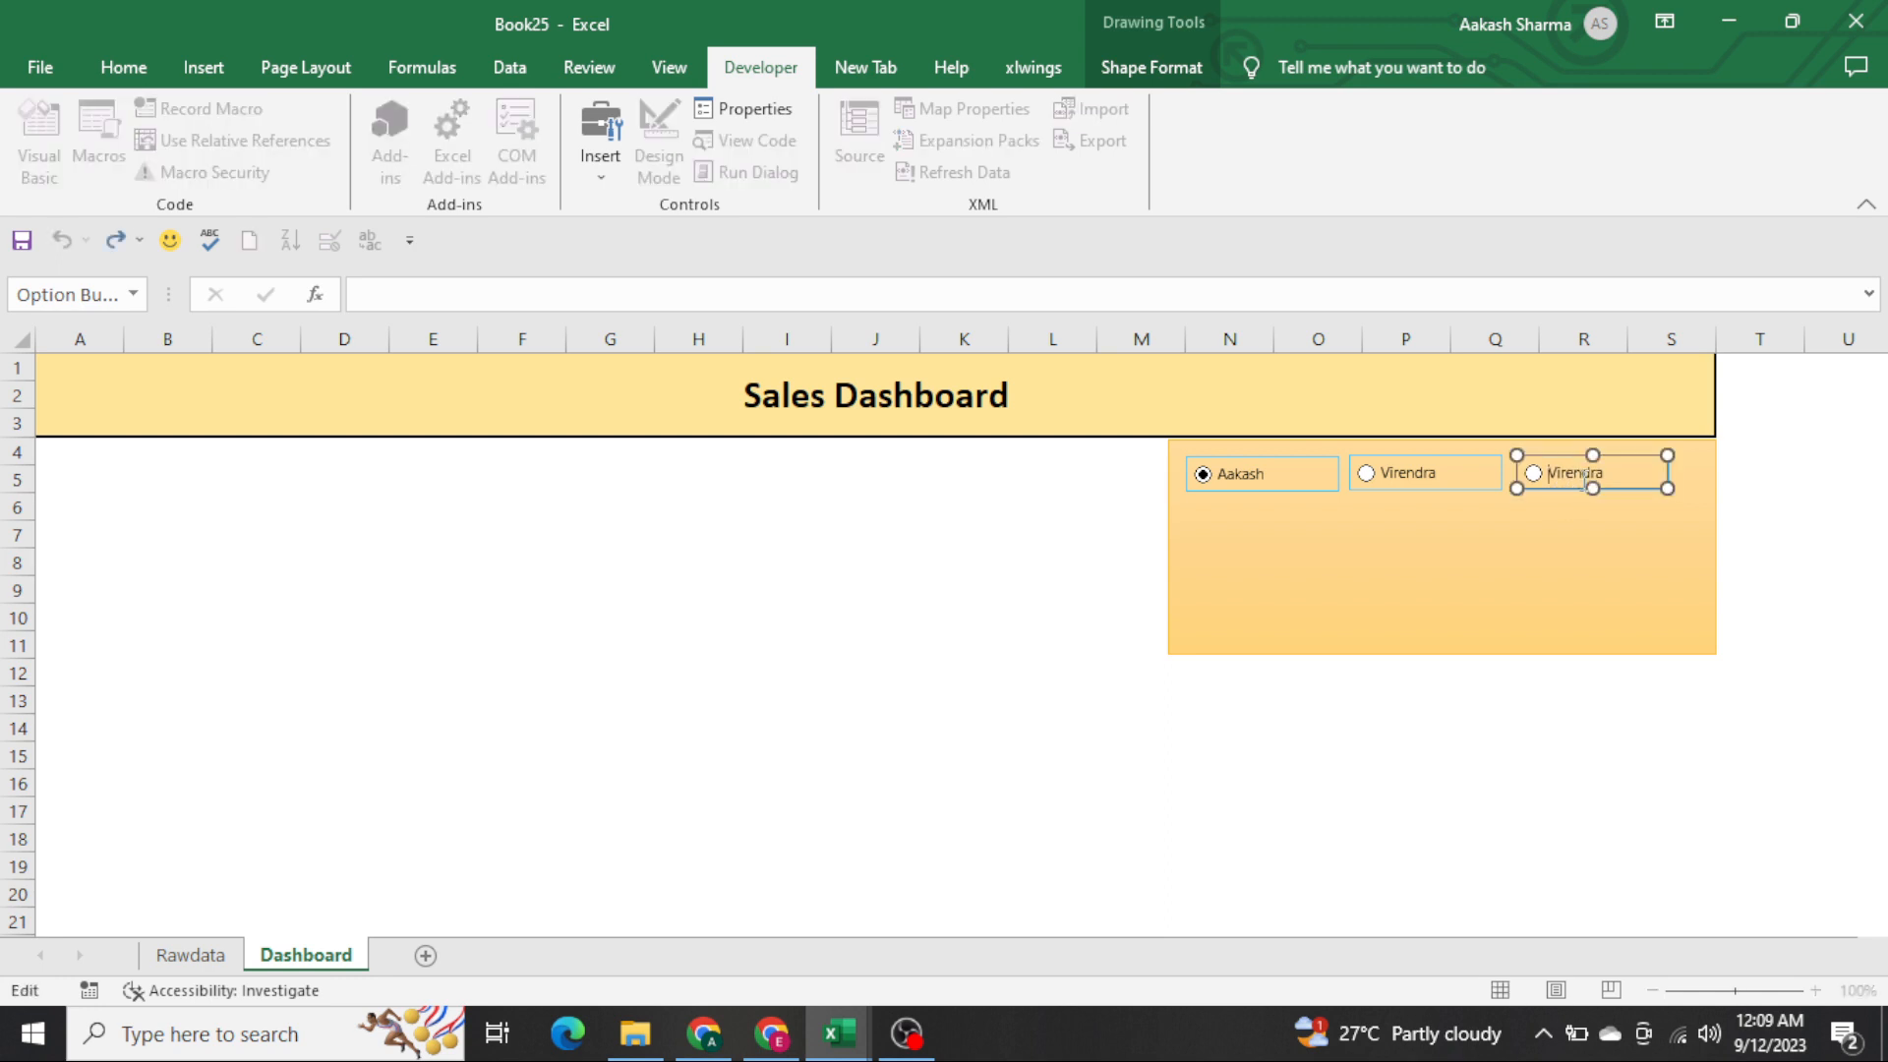
pyautogui.doubleClick(1583, 475)
pyautogui.press('BackSpace')
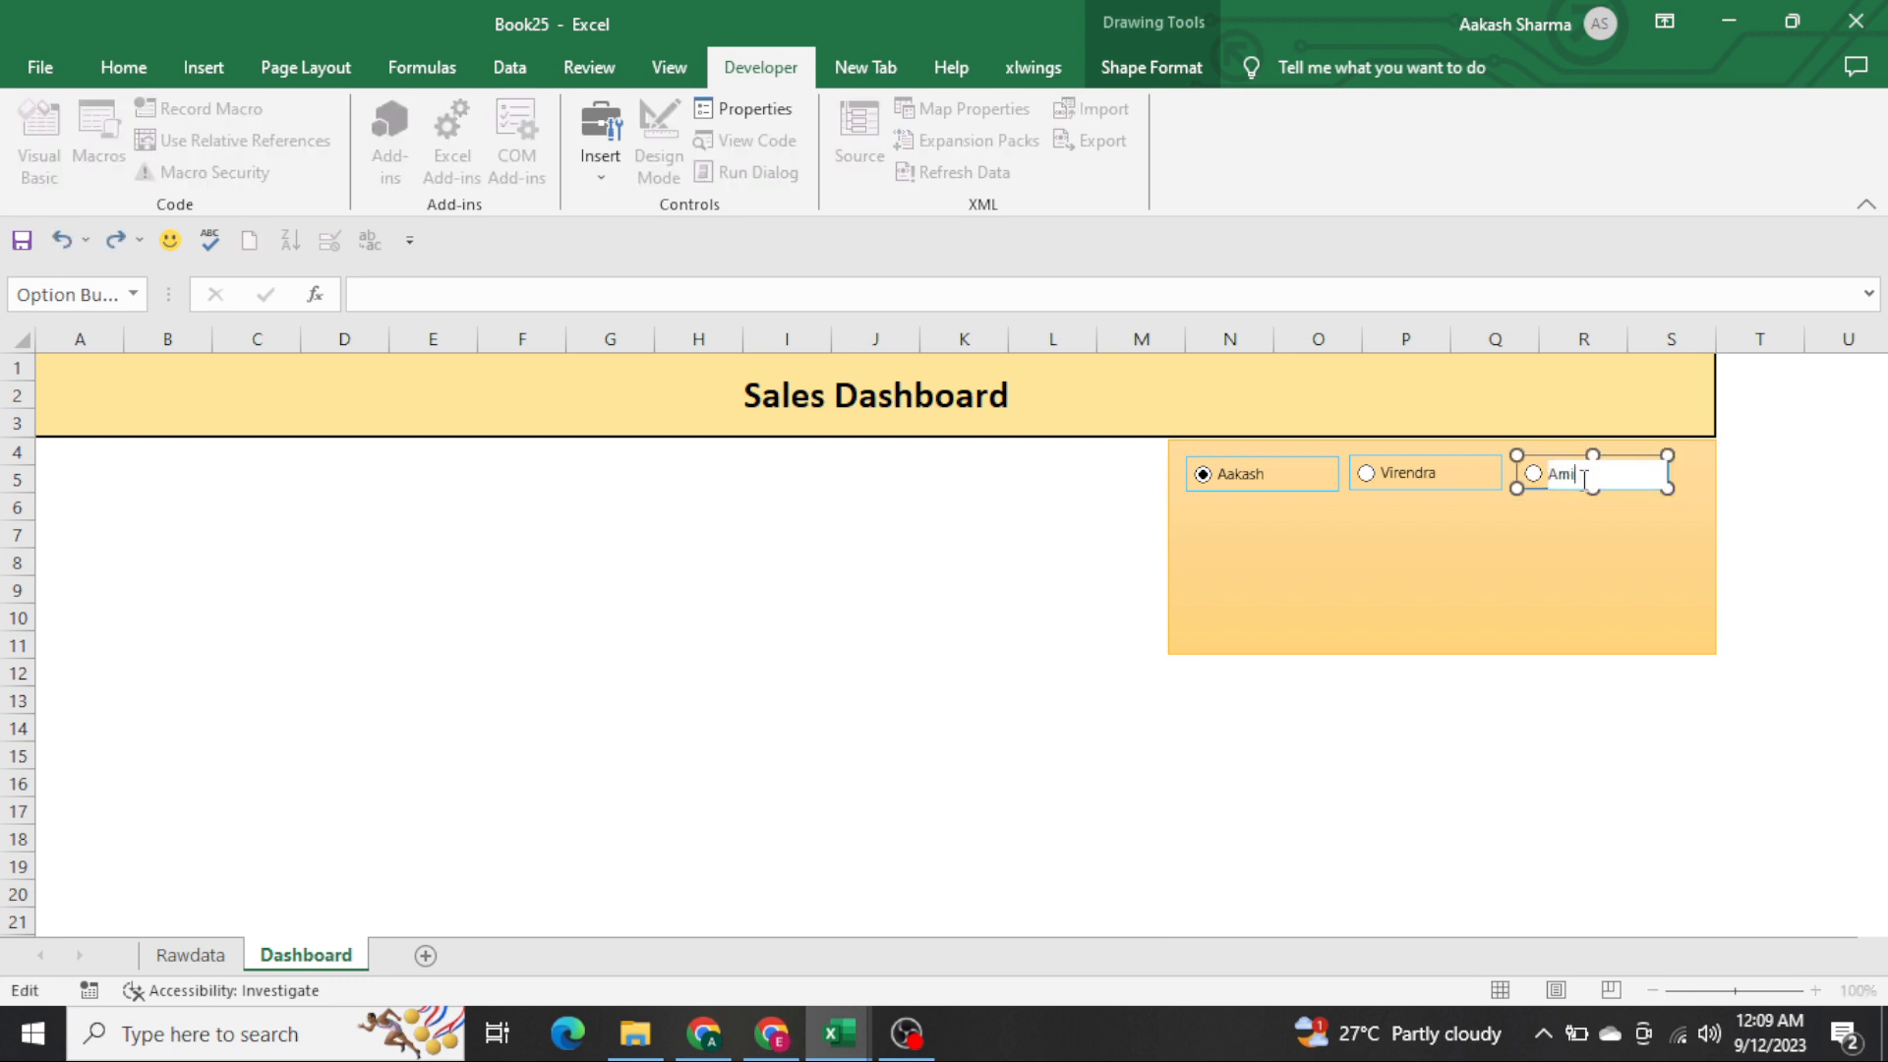
pyautogui.click(1020, 620)
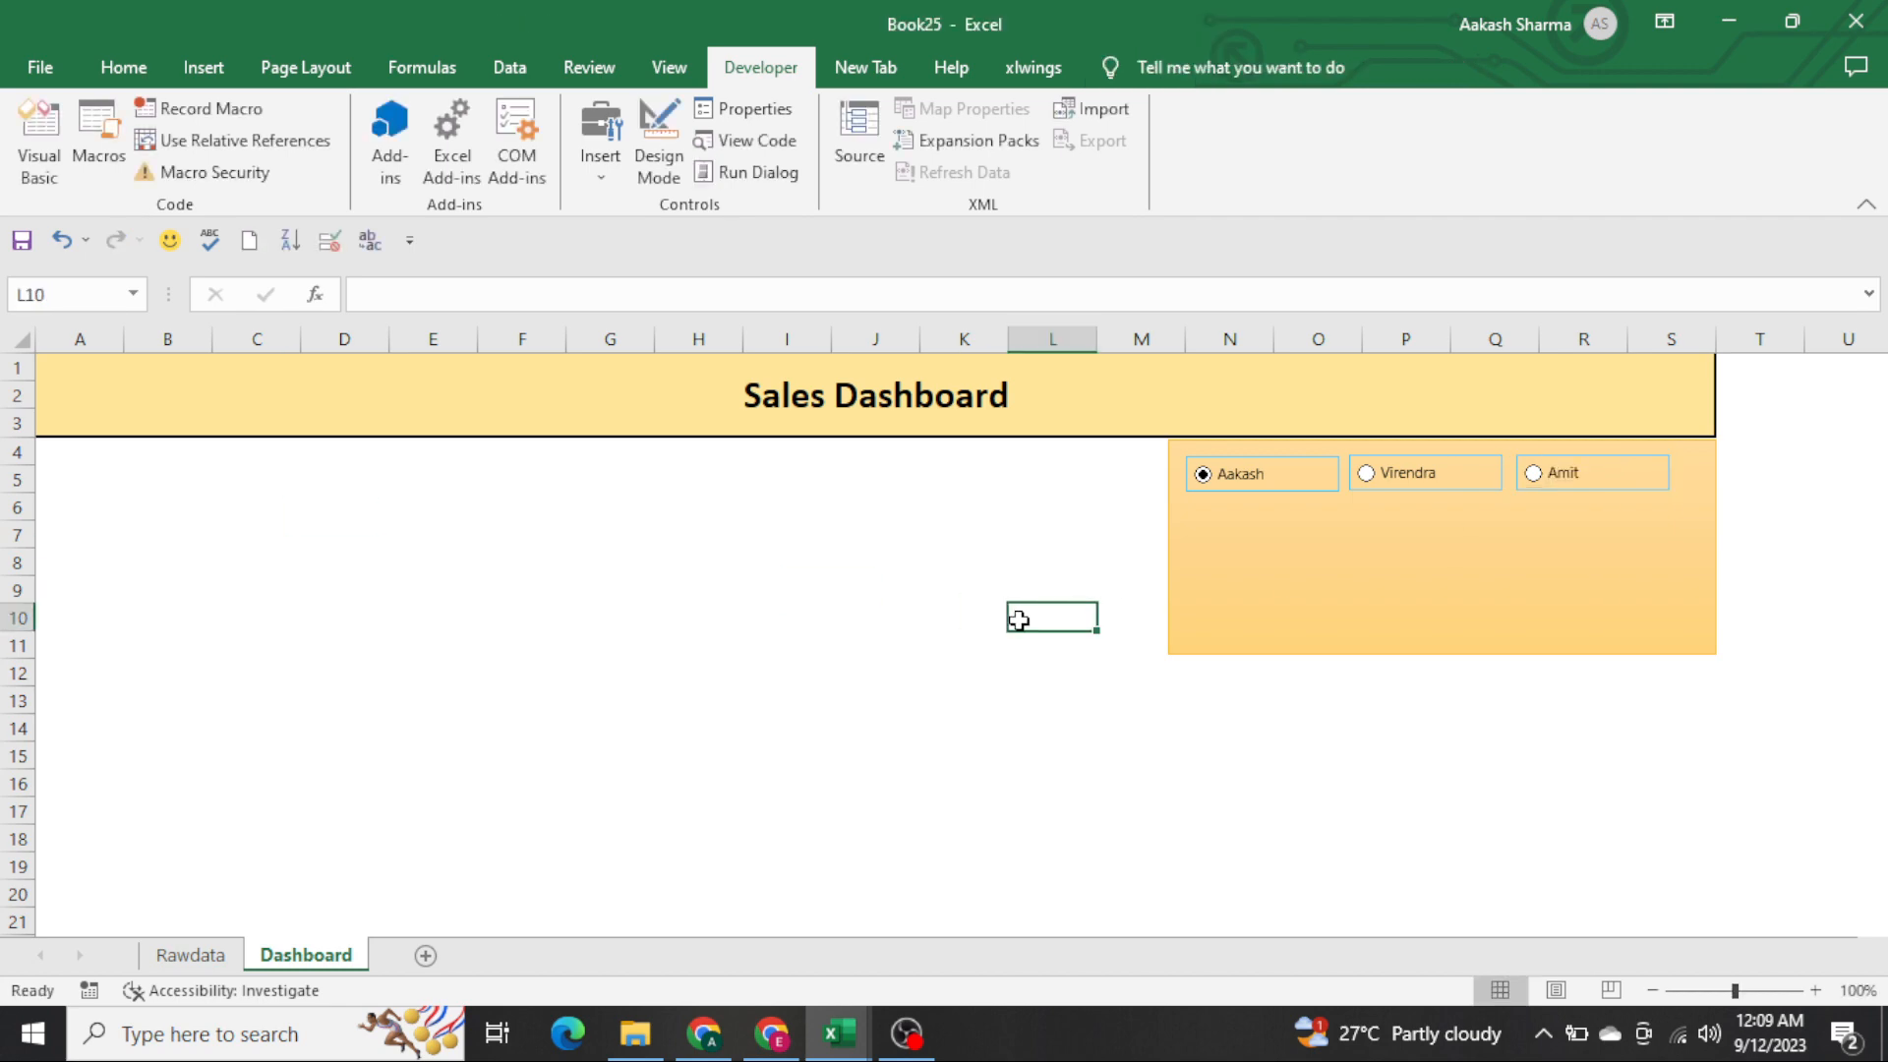
# Examine the team headings and employee rows in column A of the Rawdata sheet, returning to cell A1
pyautogui.hotkey('ctrl', 'pageup')
pyautogui.hotkey('ctrl', 'Home')
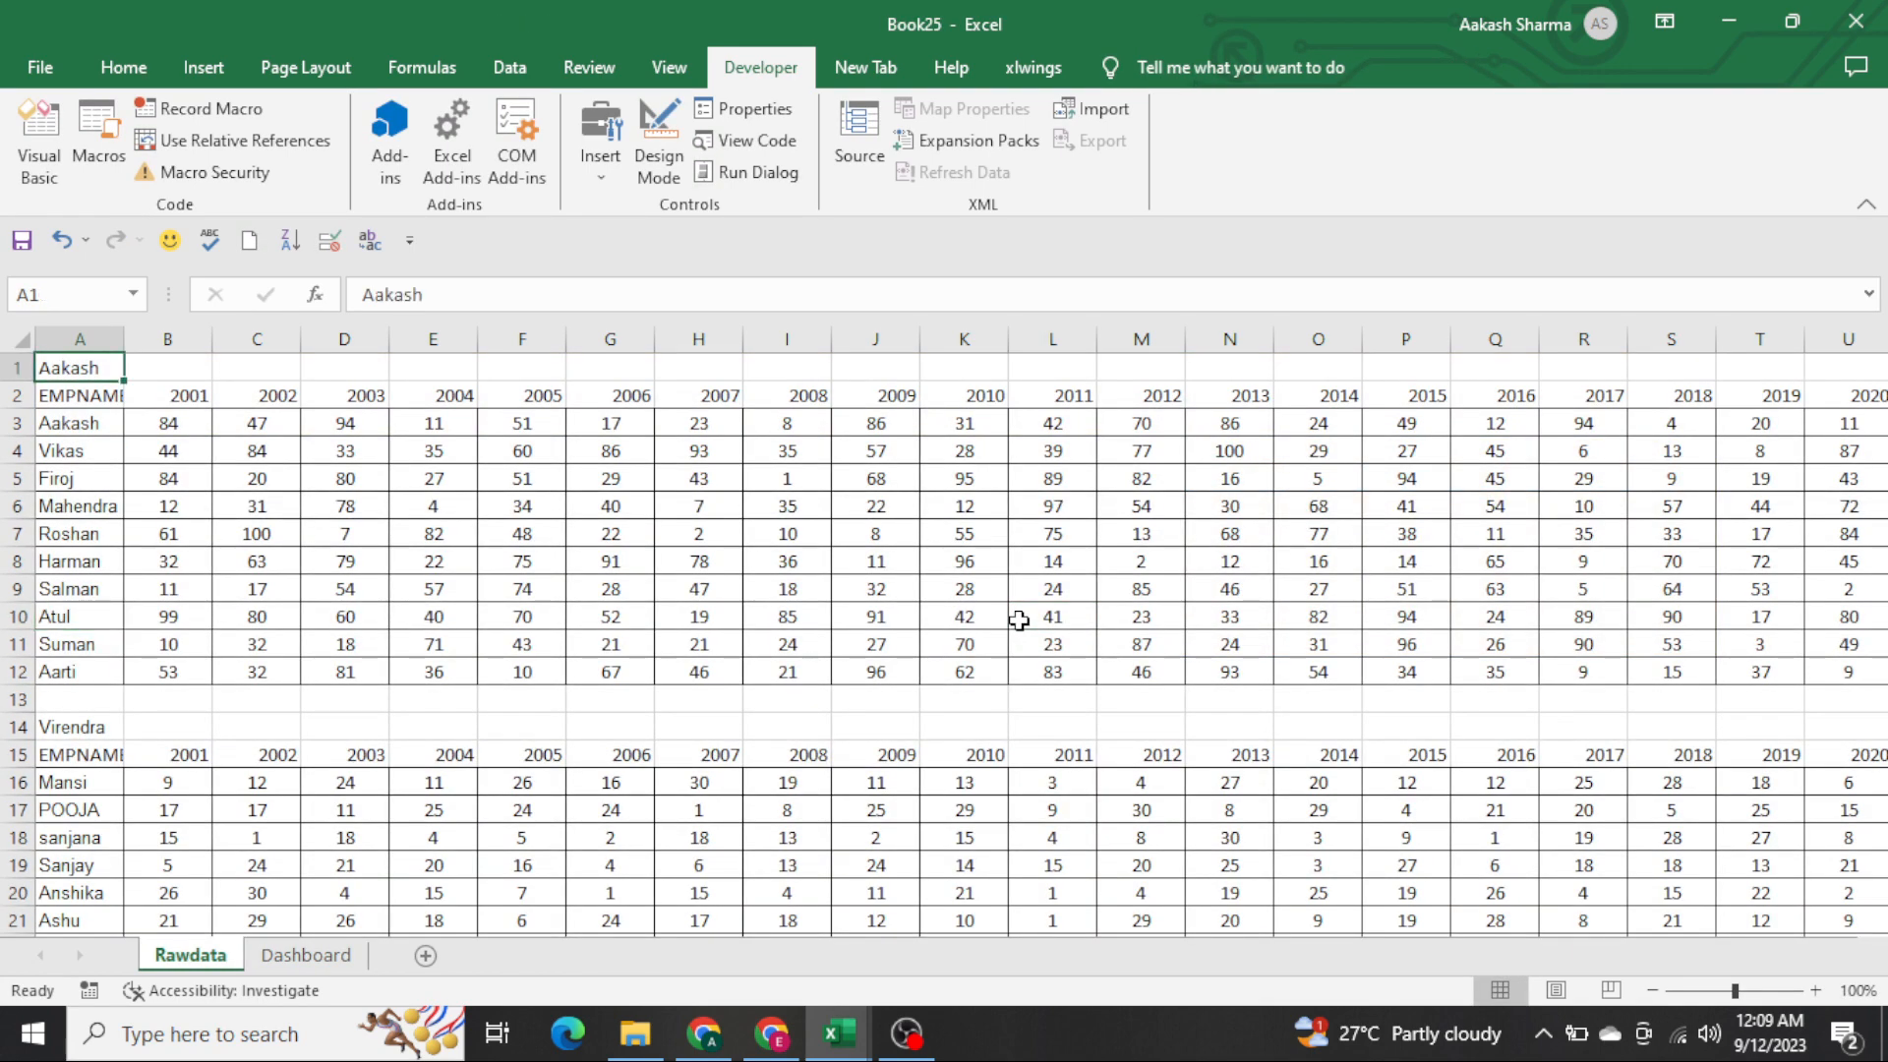
pyautogui.press('Down')
pyautogui.press('Down')
pyautogui.press('Down')
pyautogui.press('Down')
pyautogui.press('Down')
pyautogui.press('Down')
pyautogui.press('Down')
pyautogui.press('Down')
pyautogui.press('Down')
pyautogui.press('Down')
pyautogui.press('Down')
pyautogui.press('Down')
pyautogui.press('Down')
pyautogui.press('Down')
pyautogui.press('Down')
pyautogui.press('Down')
pyautogui.press('Down')
pyautogui.press('Down')
pyautogui.press('Down')
pyautogui.press('Down')
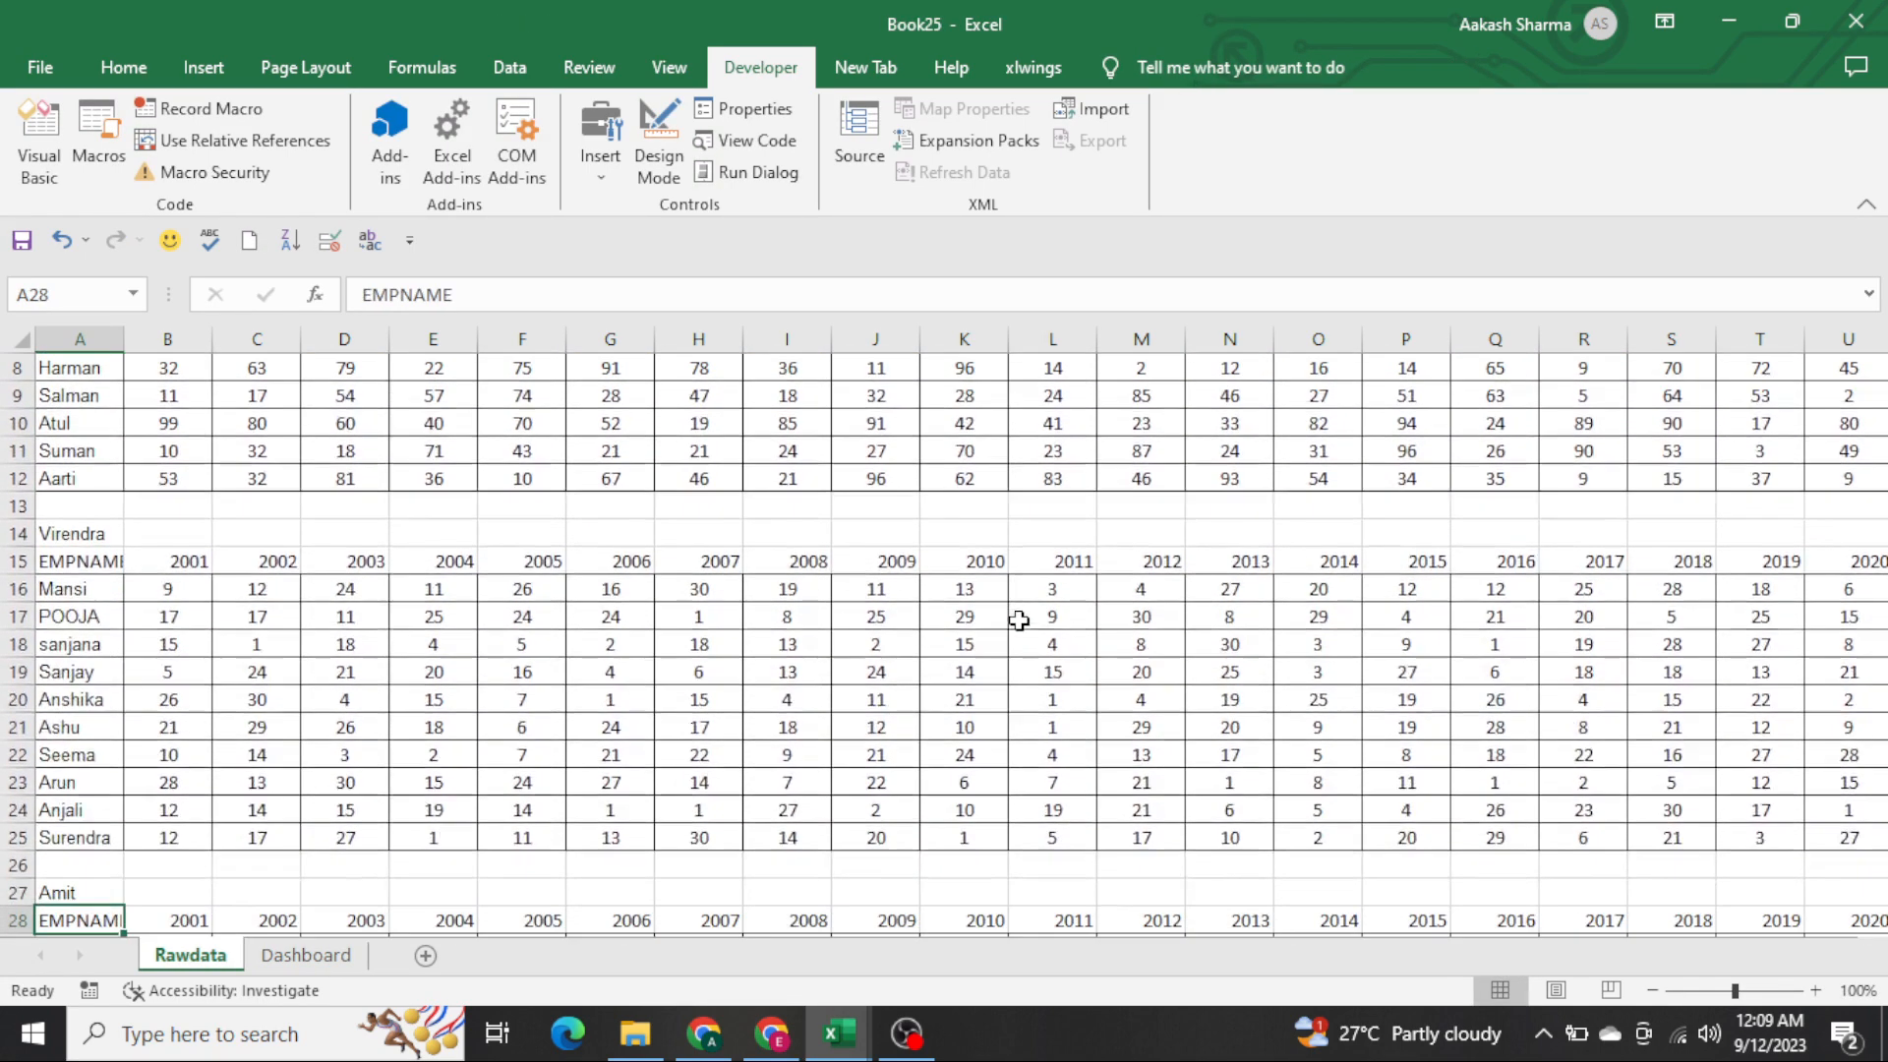
pyautogui.press('Up')
pyautogui.press('Up')
pyautogui.press('Up')
pyautogui.press('Up')
pyautogui.press('Up')
pyautogui.press('Up')
pyautogui.press('Up')
pyautogui.press('Up')
pyautogui.press('Up')
pyautogui.press('Up')
pyautogui.press('Up')
pyautogui.press('Up')
pyautogui.press('Up')
pyautogui.press('Up')
pyautogui.press('Up')
pyautogui.press('Up')
pyautogui.press('Up')
pyautogui.press('Up')
pyautogui.press('Up')
pyautogui.press('Up')
pyautogui.press('Up')
pyautogui.press('Up')
pyautogui.press('Up')
pyautogui.press('Up')
pyautogui.press('Up')
pyautogui.press('Up')
pyautogui.press('Up')
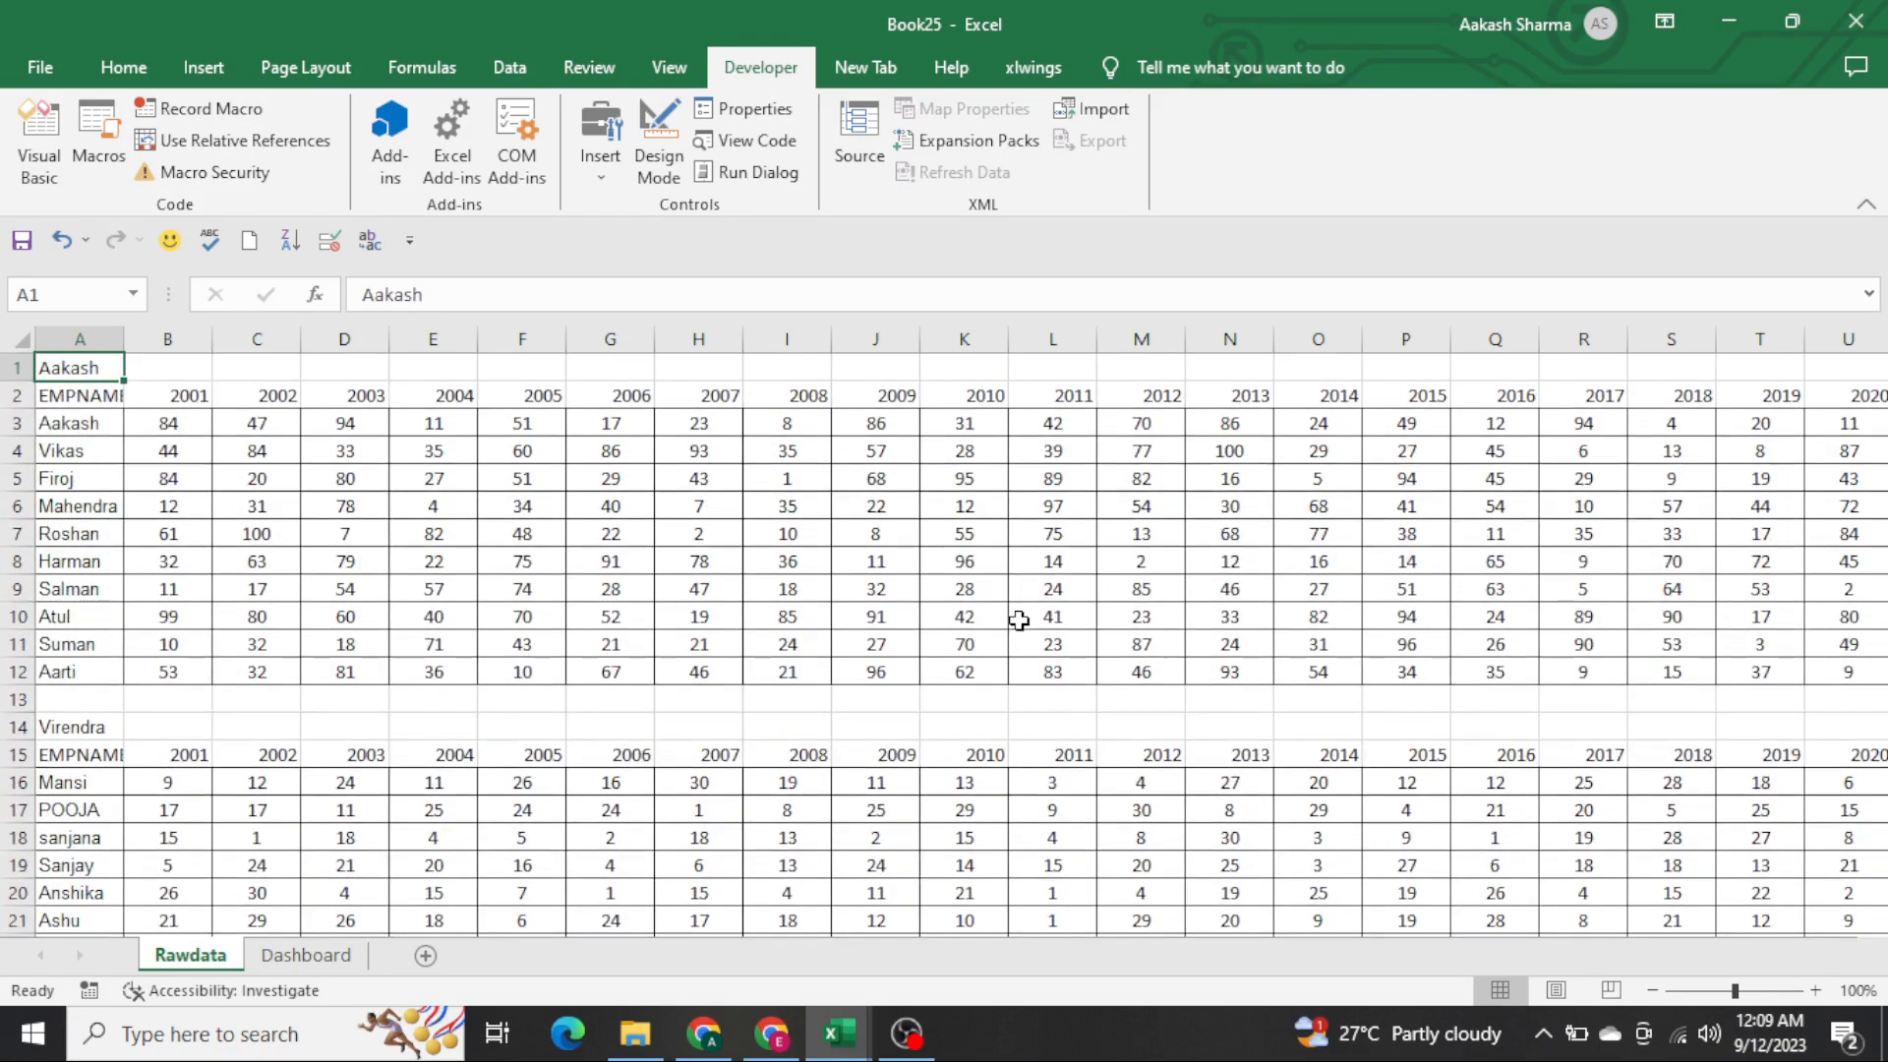
# Enter the label Option Button in cell T1 of the Dashboard sheet and autofit column T to it
pyautogui.hotkey('ctrl', 'pagedown')
pyautogui.press('Right')
pyautogui.press('Right')
pyautogui.press('Right')
pyautogui.press('Right')
pyautogui.press('Right')
pyautogui.press('Right')
pyautogui.press('Right')
pyautogui.press('Right')
pyautogui.press('Right')
pyautogui.press('Right')
pyautogui.press('Right')
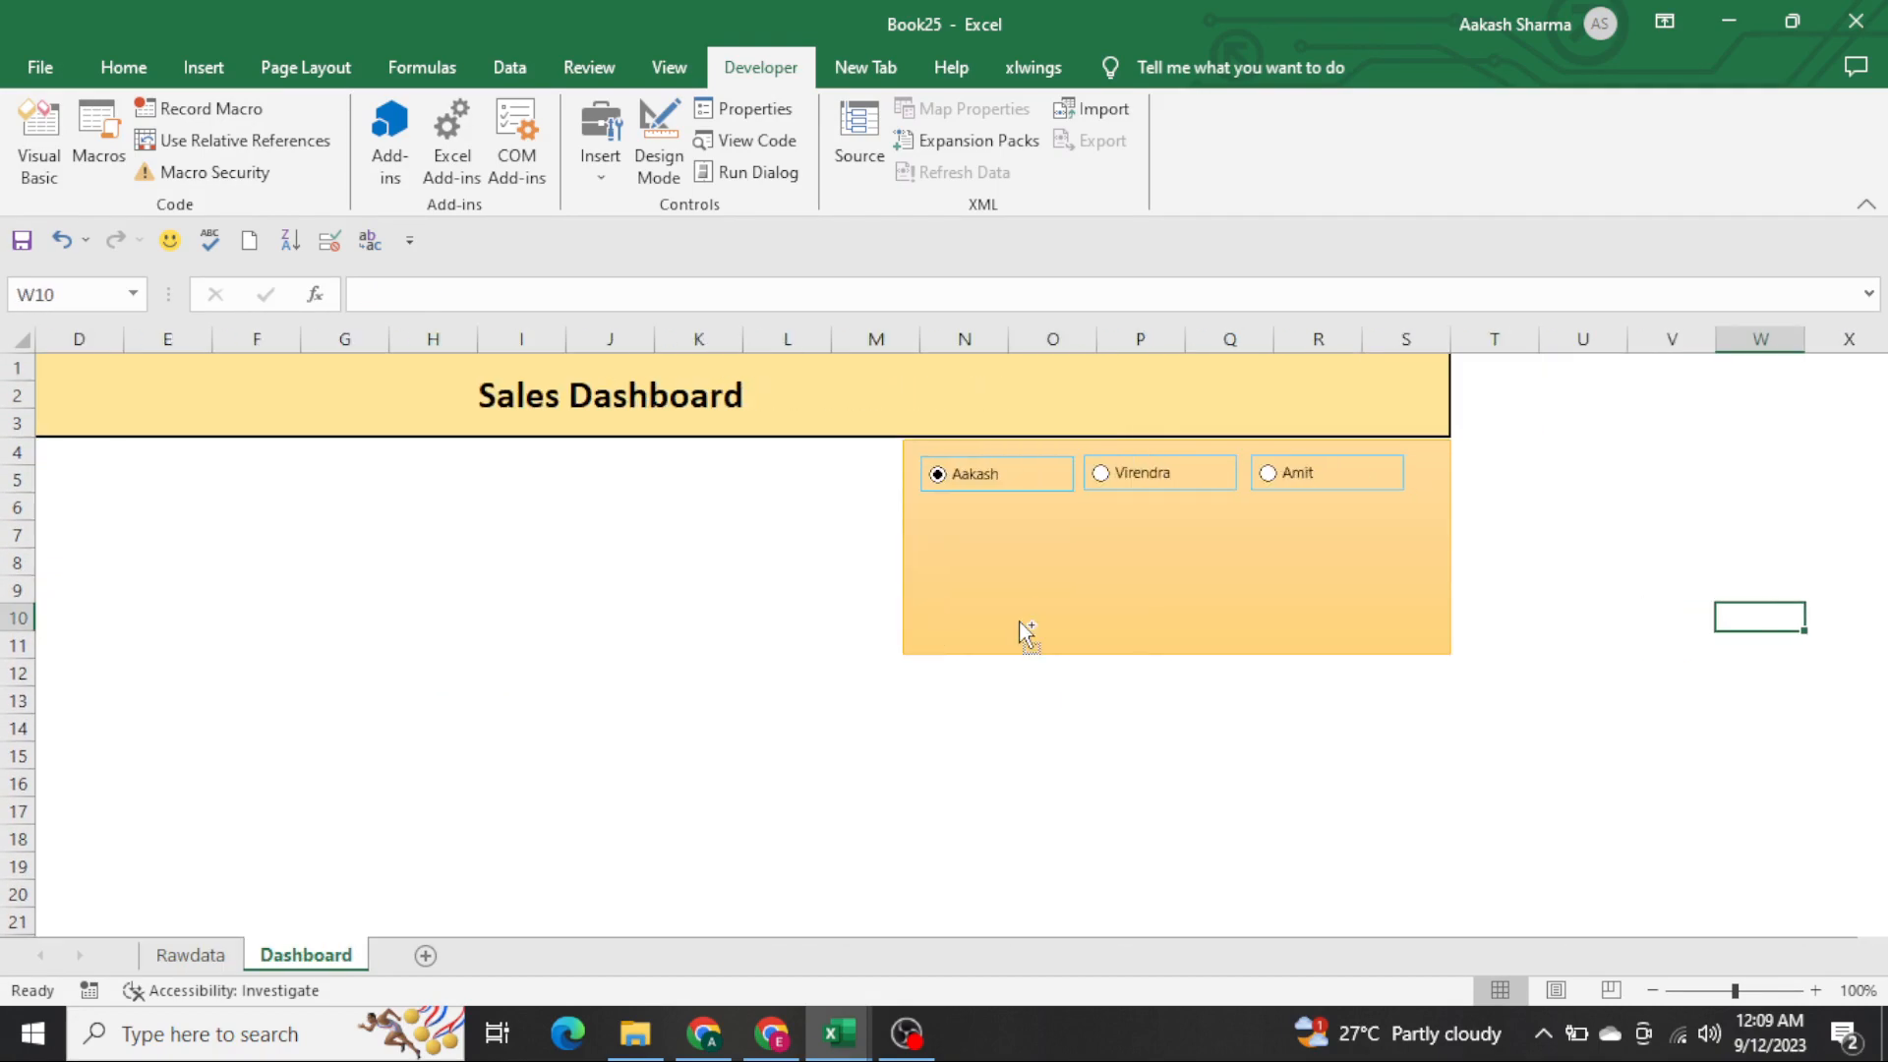
pyautogui.press('Up')
pyautogui.press('Up')
pyautogui.press('Up')
pyautogui.press('Up')
pyautogui.press('Up')
pyautogui.press('Up')
pyautogui.press('Up')
pyautogui.press('Up')
pyautogui.press('Up')
pyautogui.press('Left')
pyautogui.press('Left')
pyautogui.press('Left')
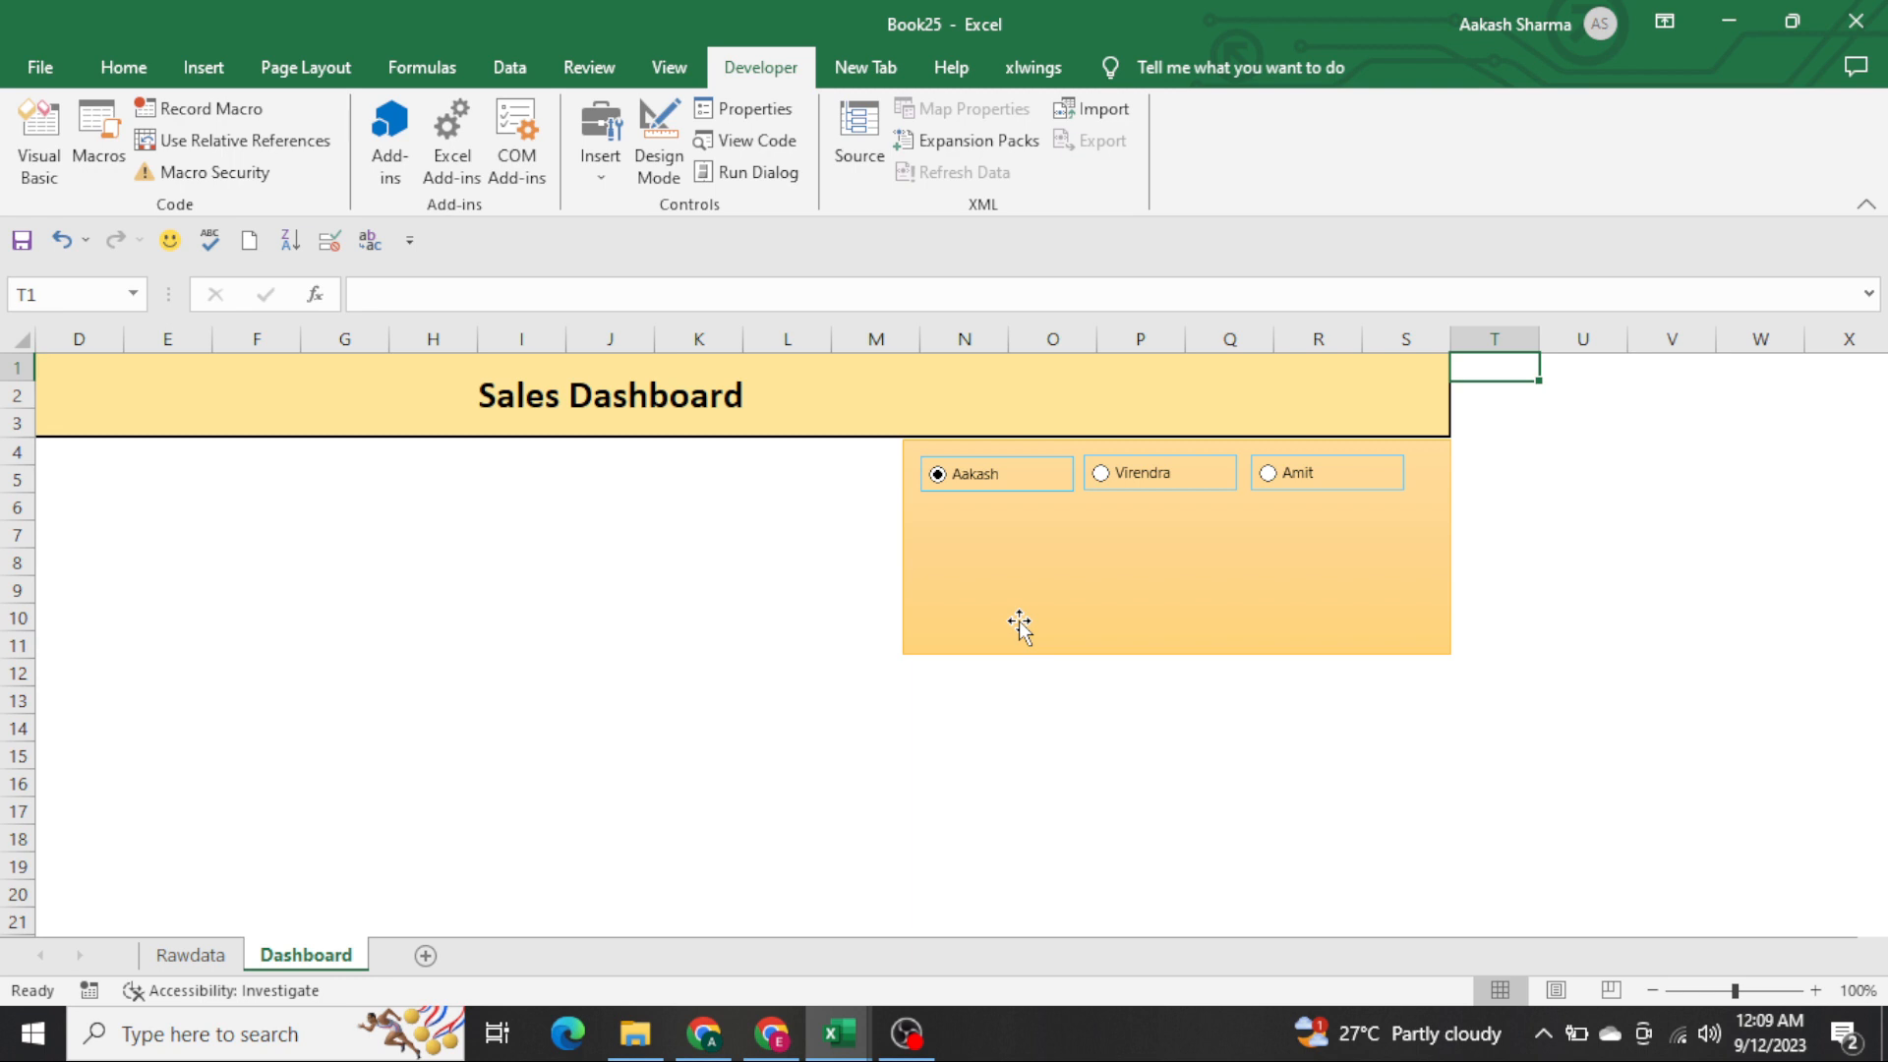
pyautogui.write('Option B')
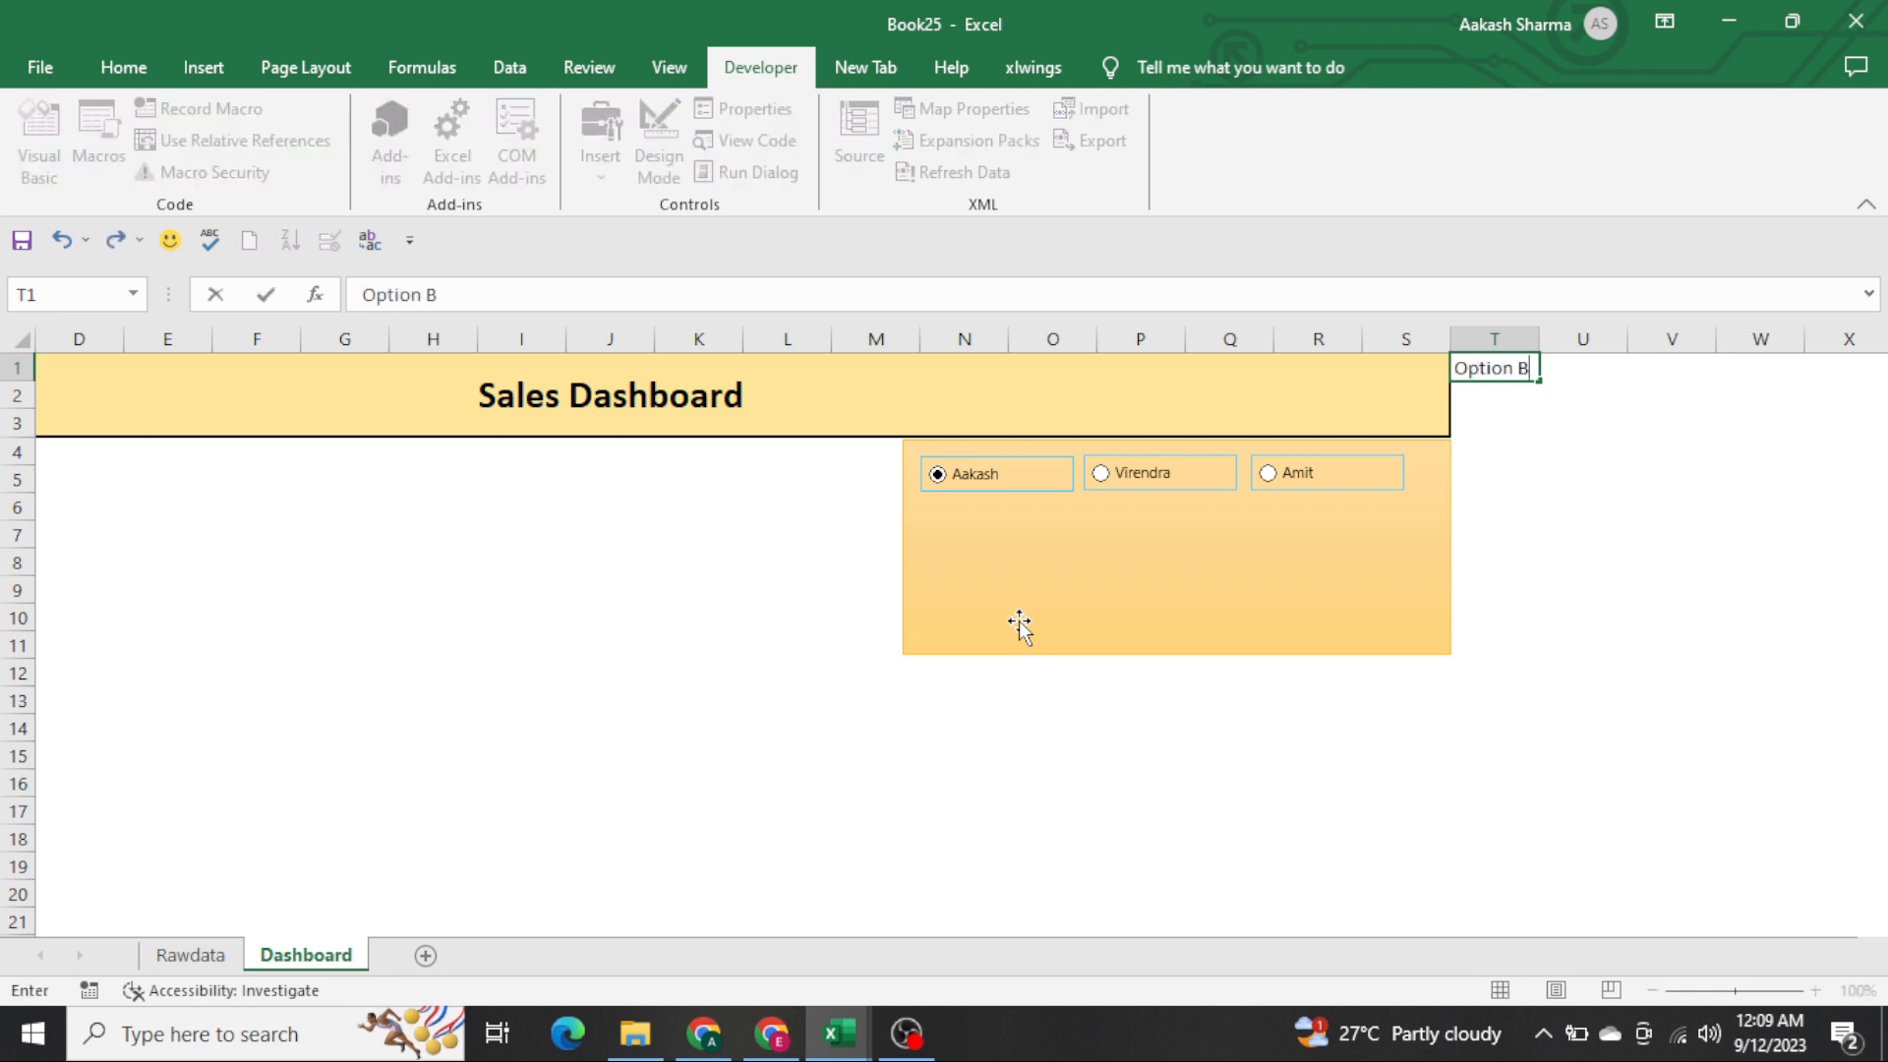
pyautogui.write('utton')
pyautogui.press('Return')
pyautogui.press('Up')
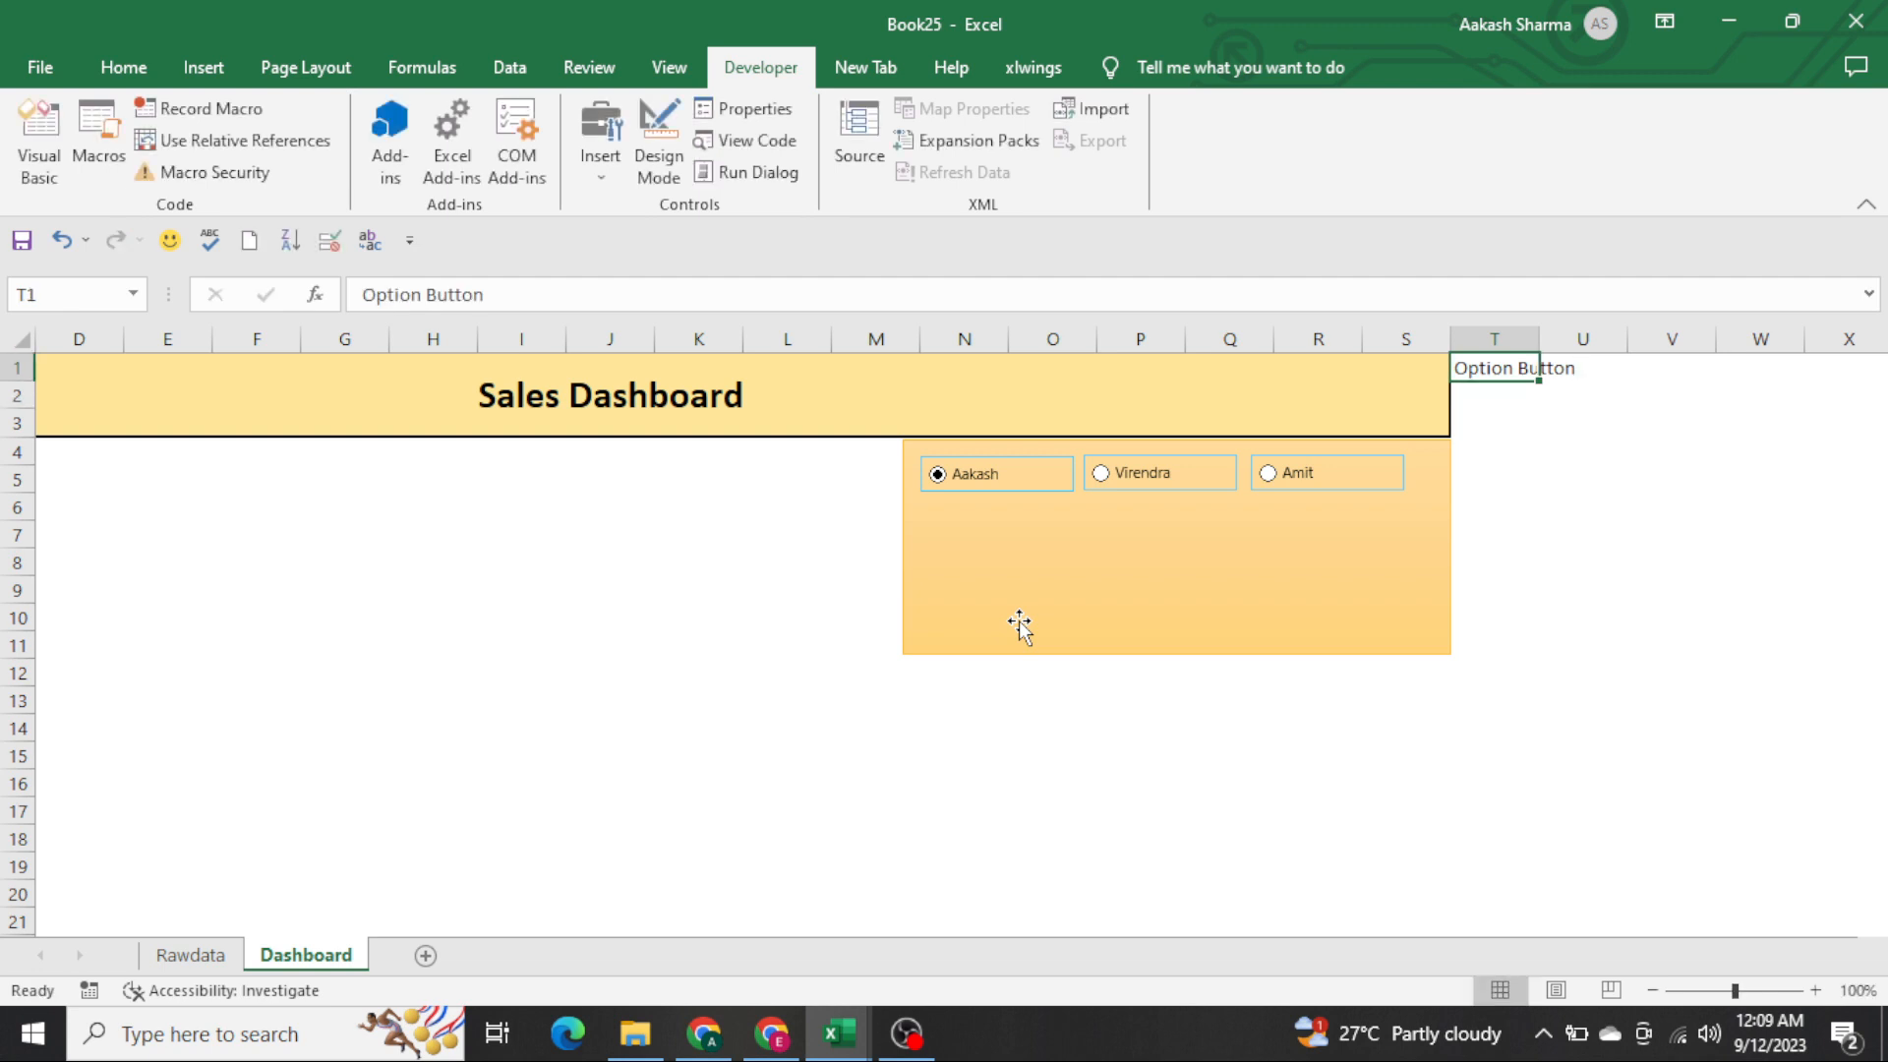
pyautogui.hotkey('alt', 'h')
pyautogui.press('o')
pyautogui.press('i')
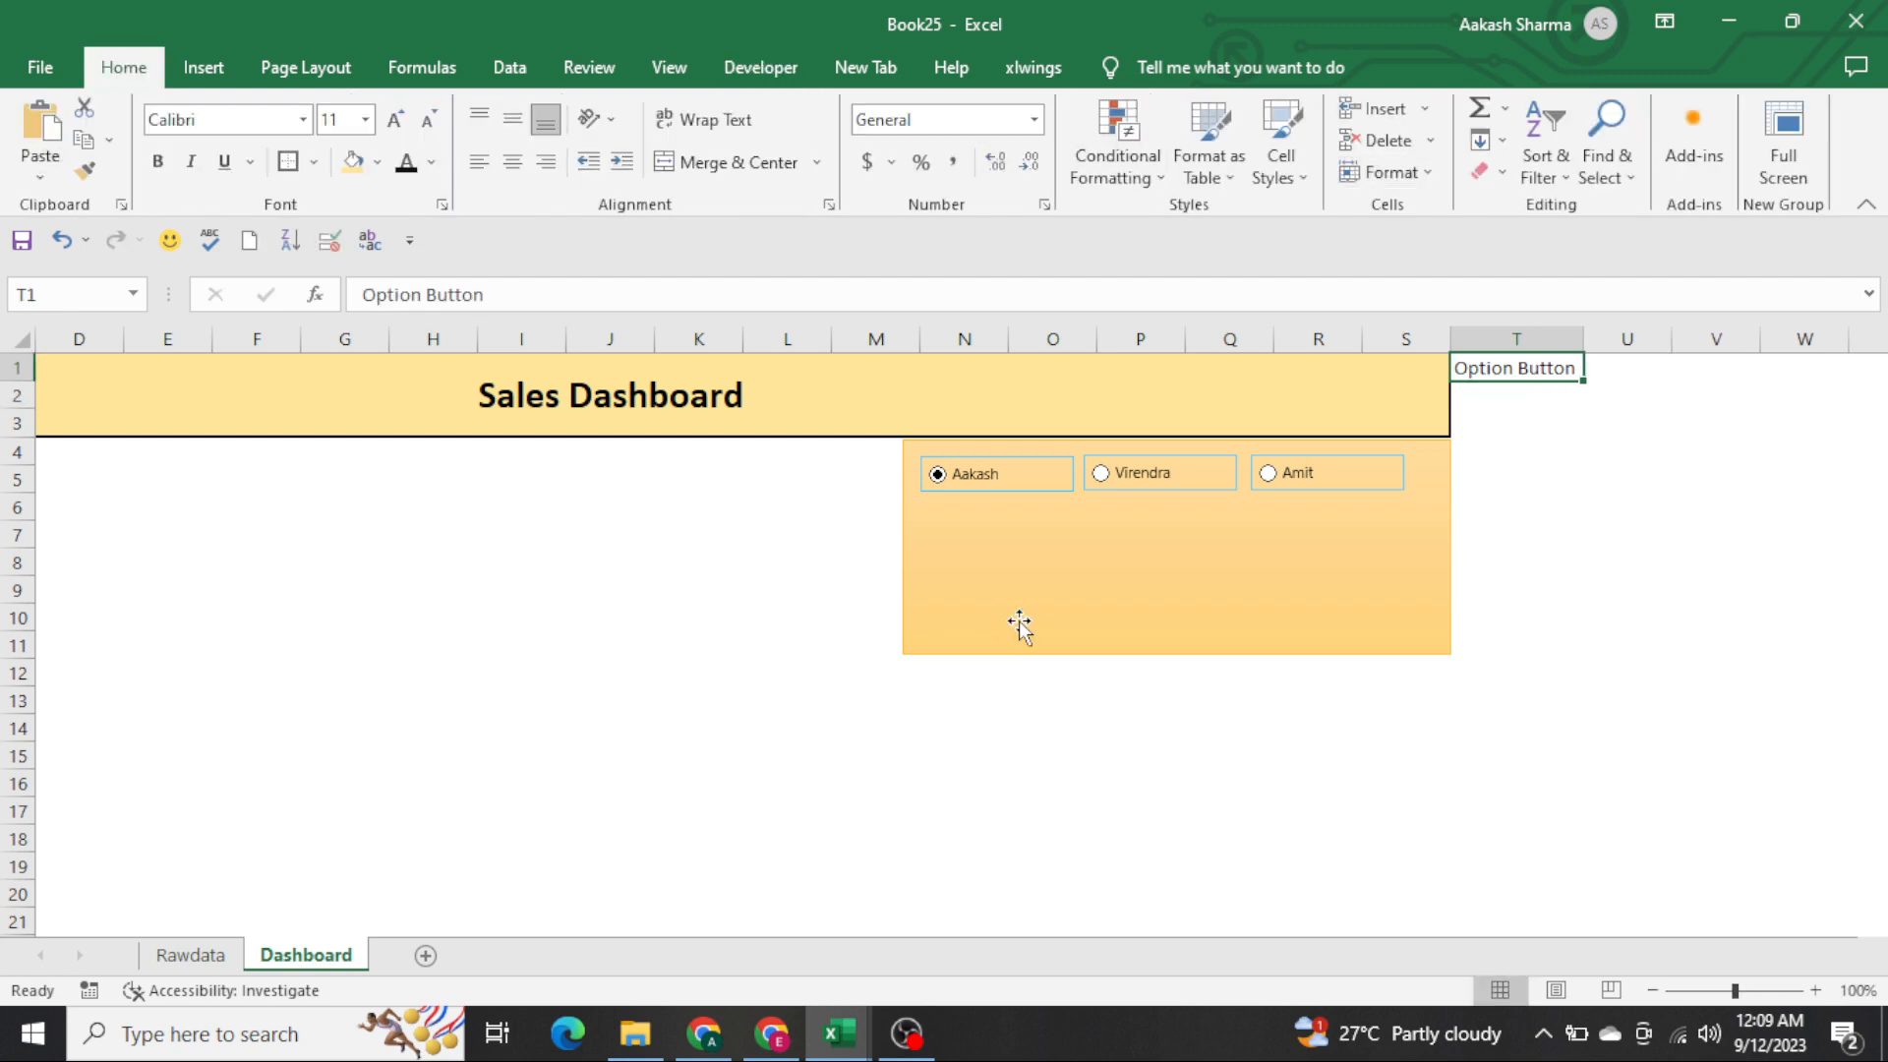
# Link the first team's option button to cell T2 through its Format Control settings
pyautogui.rightClick(979, 478)
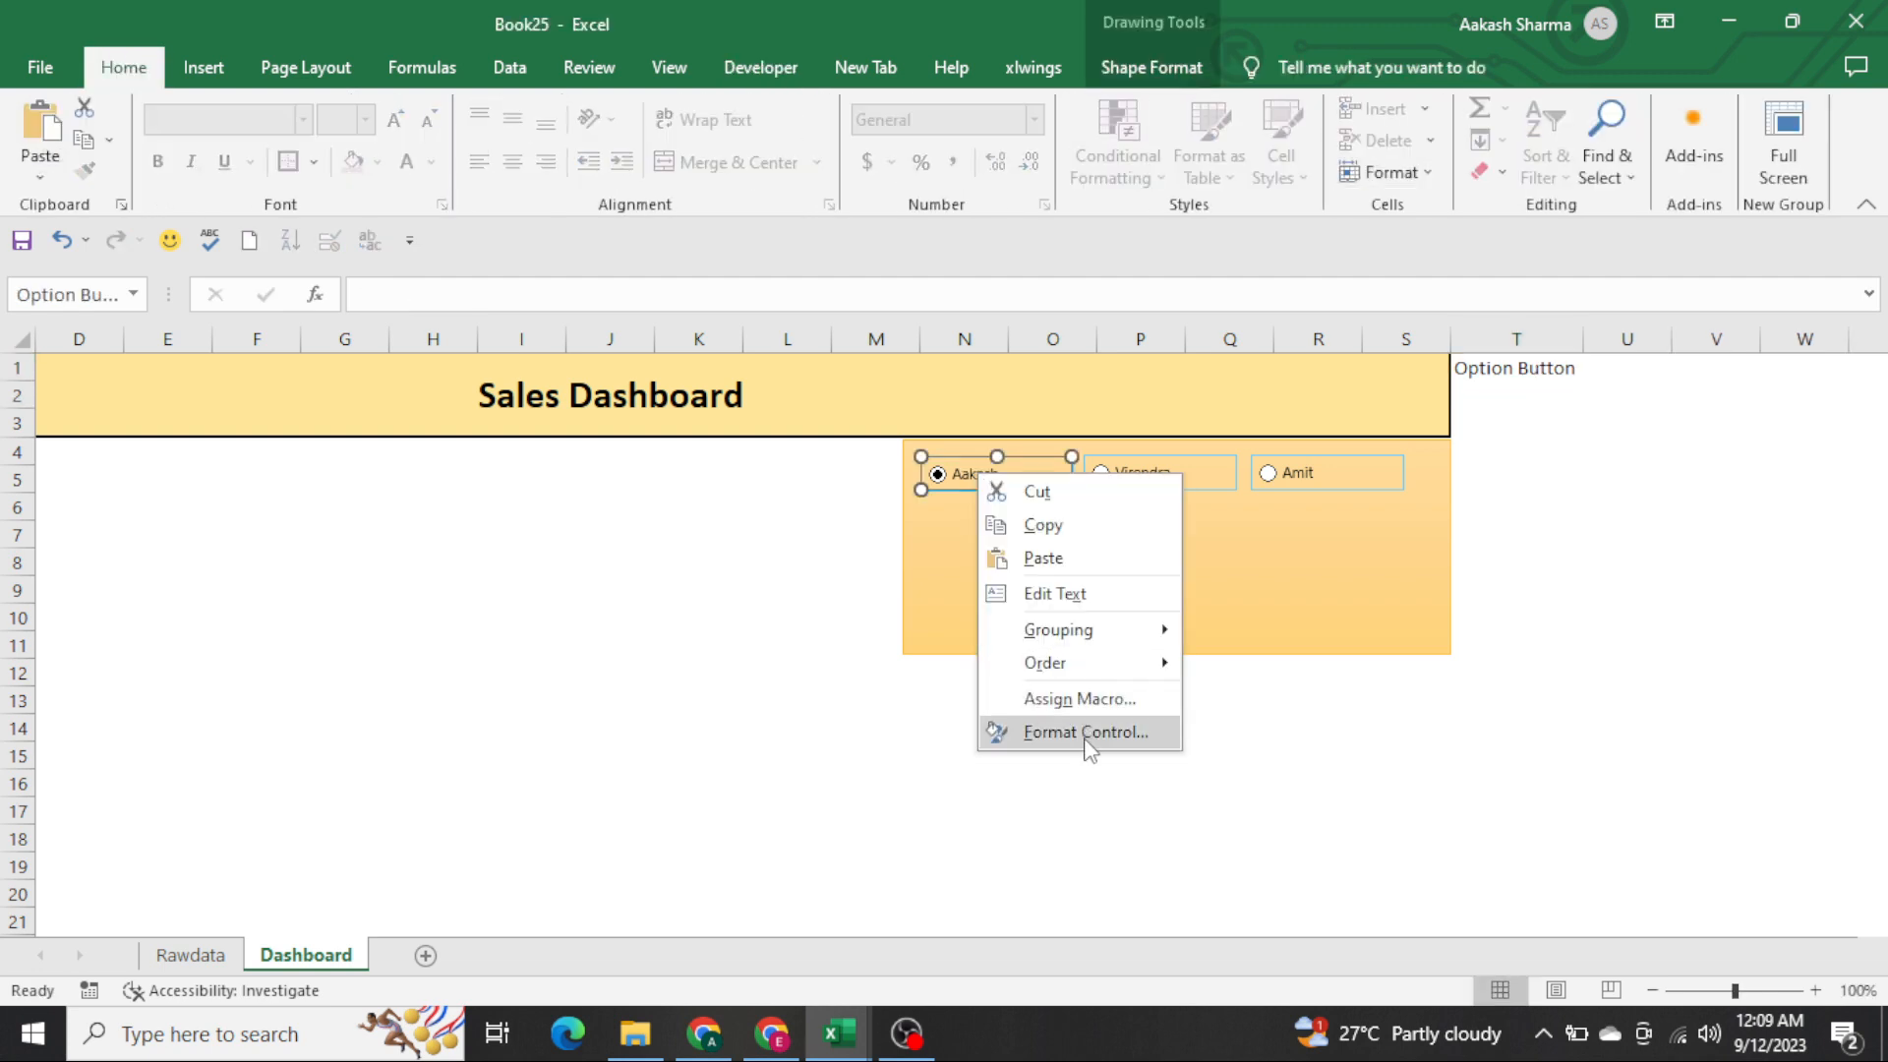
pyautogui.click(1086, 732)
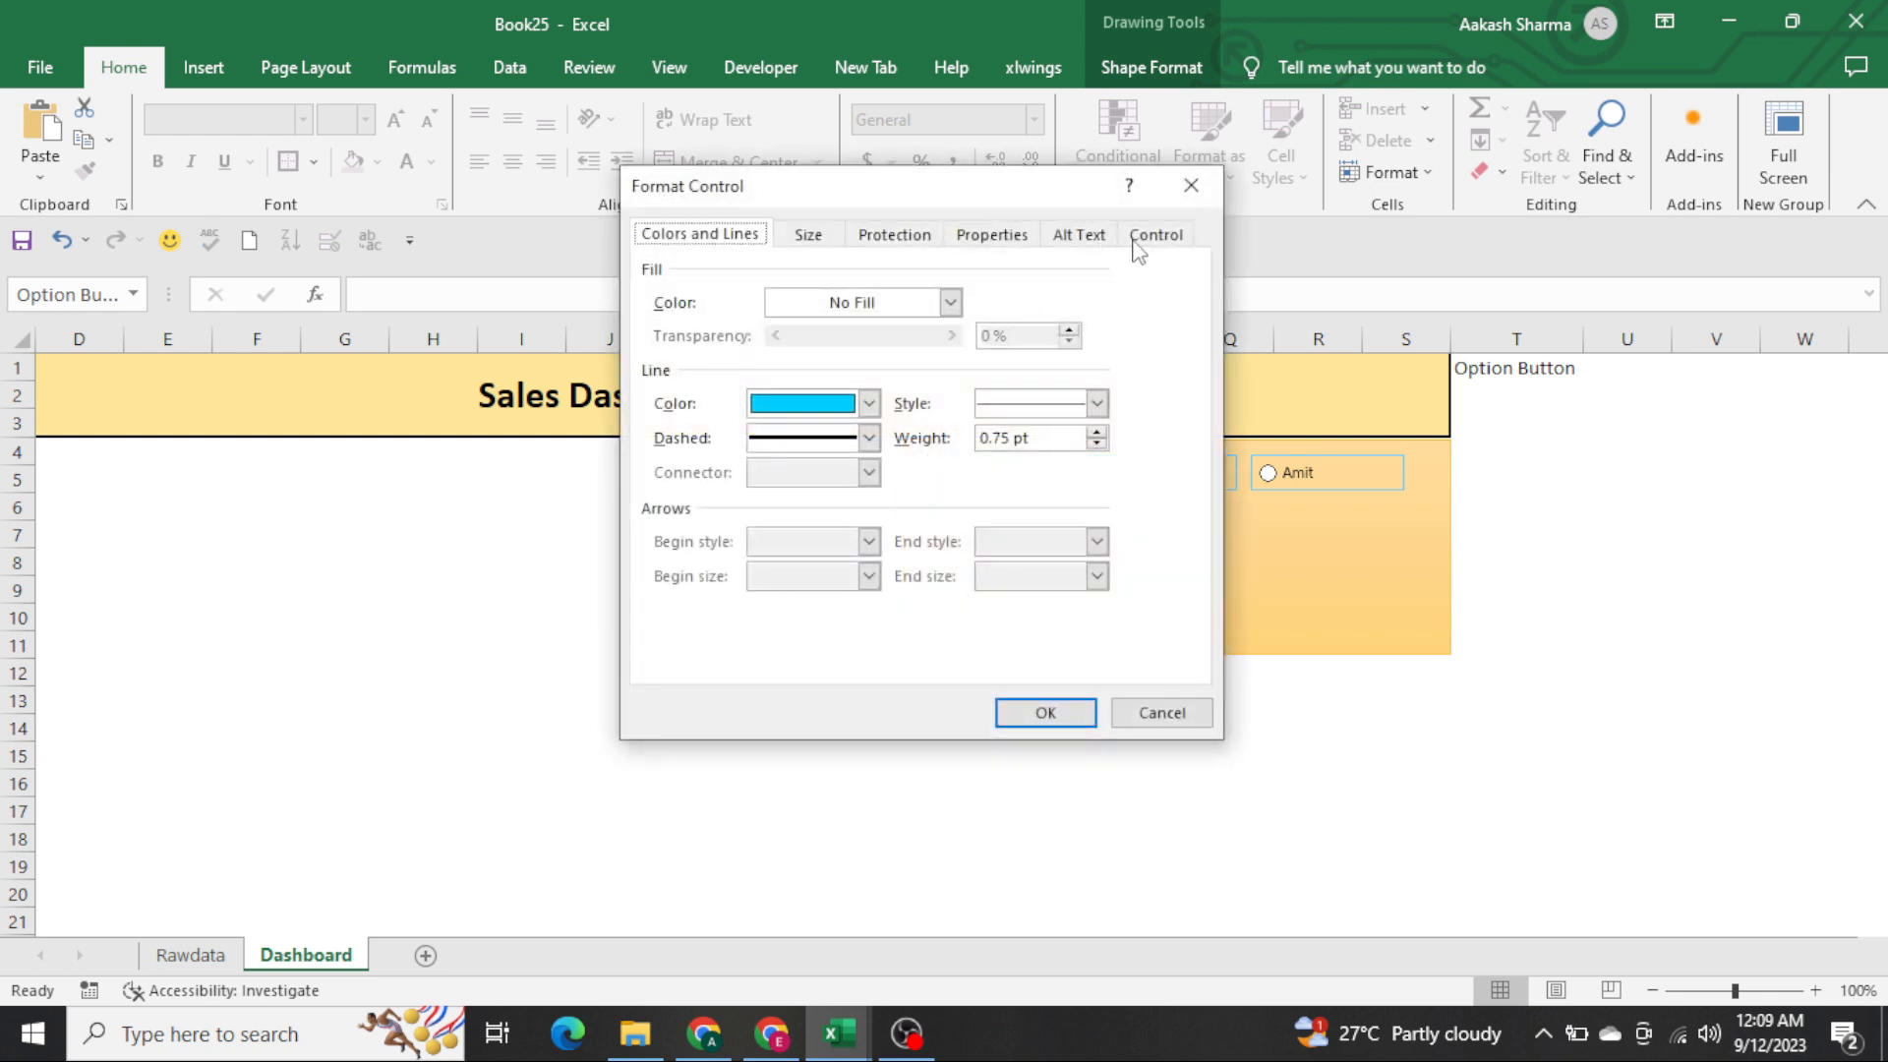
pyautogui.click(1156, 235)
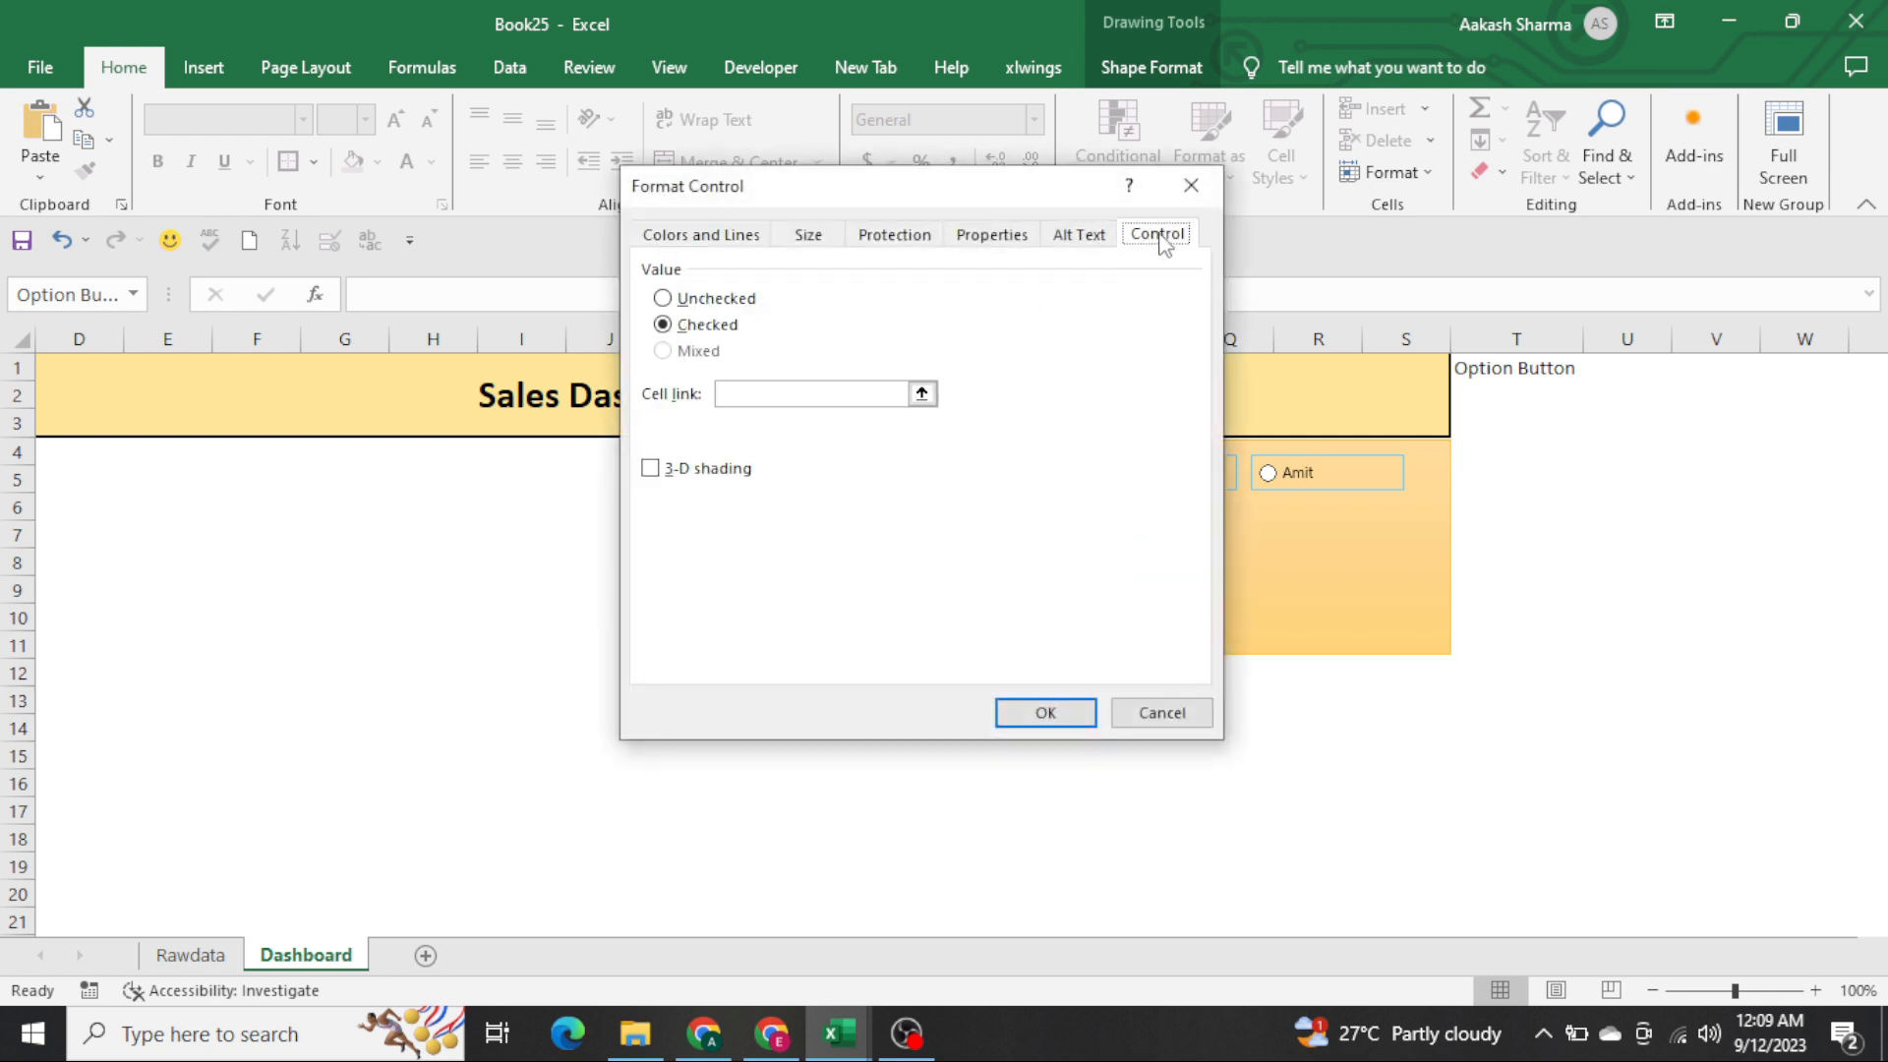
pyautogui.click(807, 395)
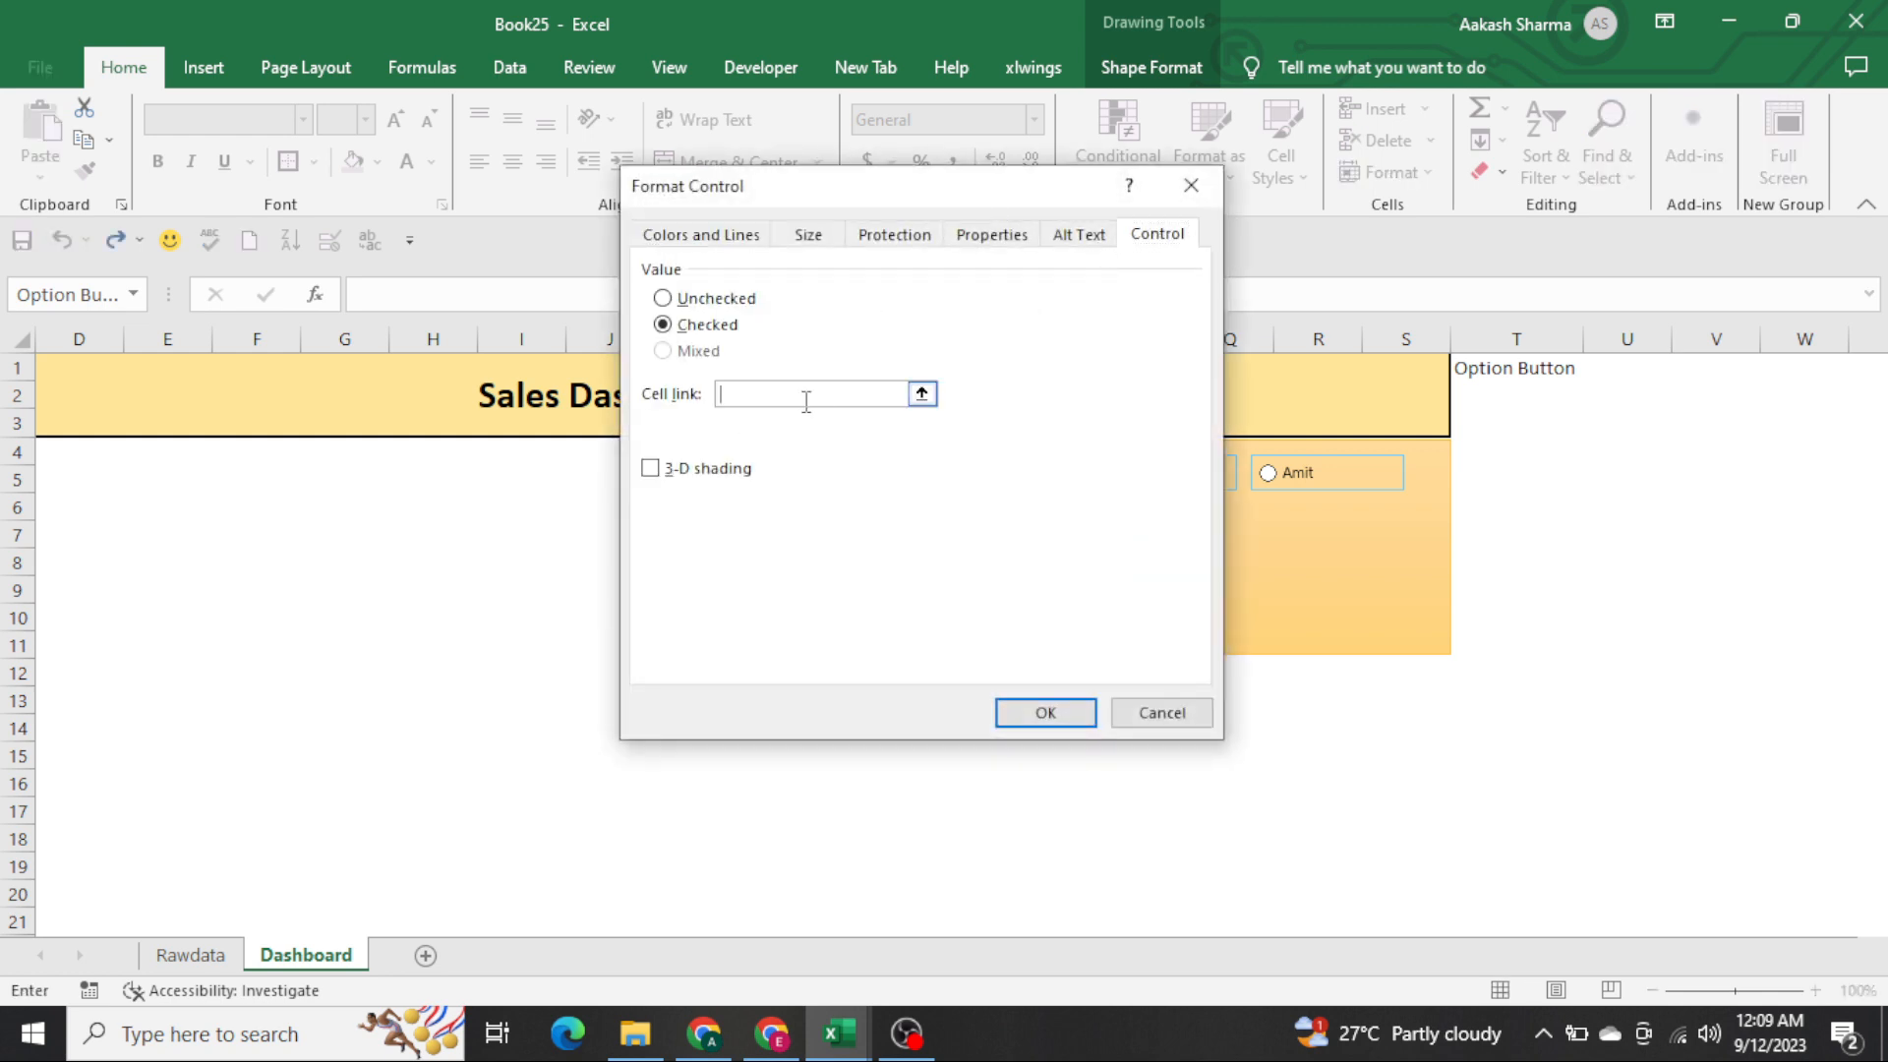
pyautogui.click(1489, 397)
pyautogui.press('Return')
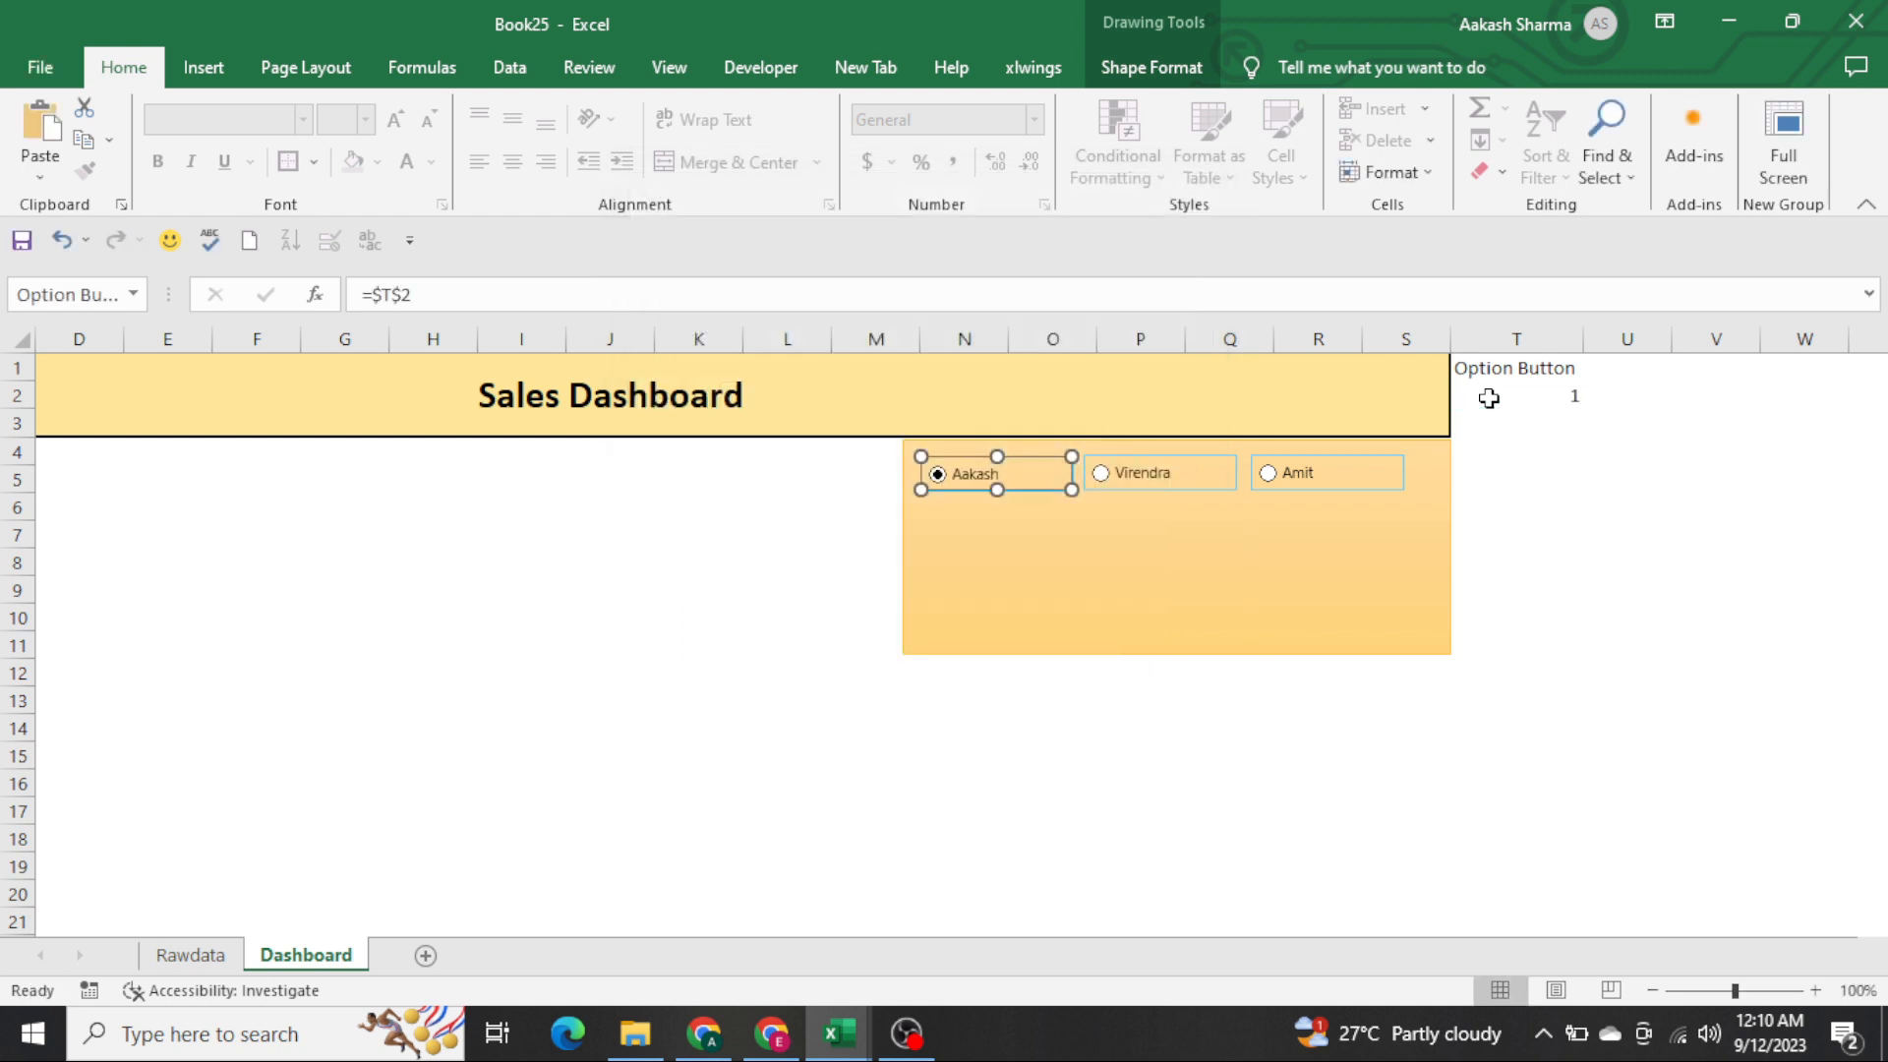
# Test the linked cell T2 by choosing the second, third and first team option buttons in turn
pyautogui.click(1543, 379)
pyautogui.click(1547, 390)
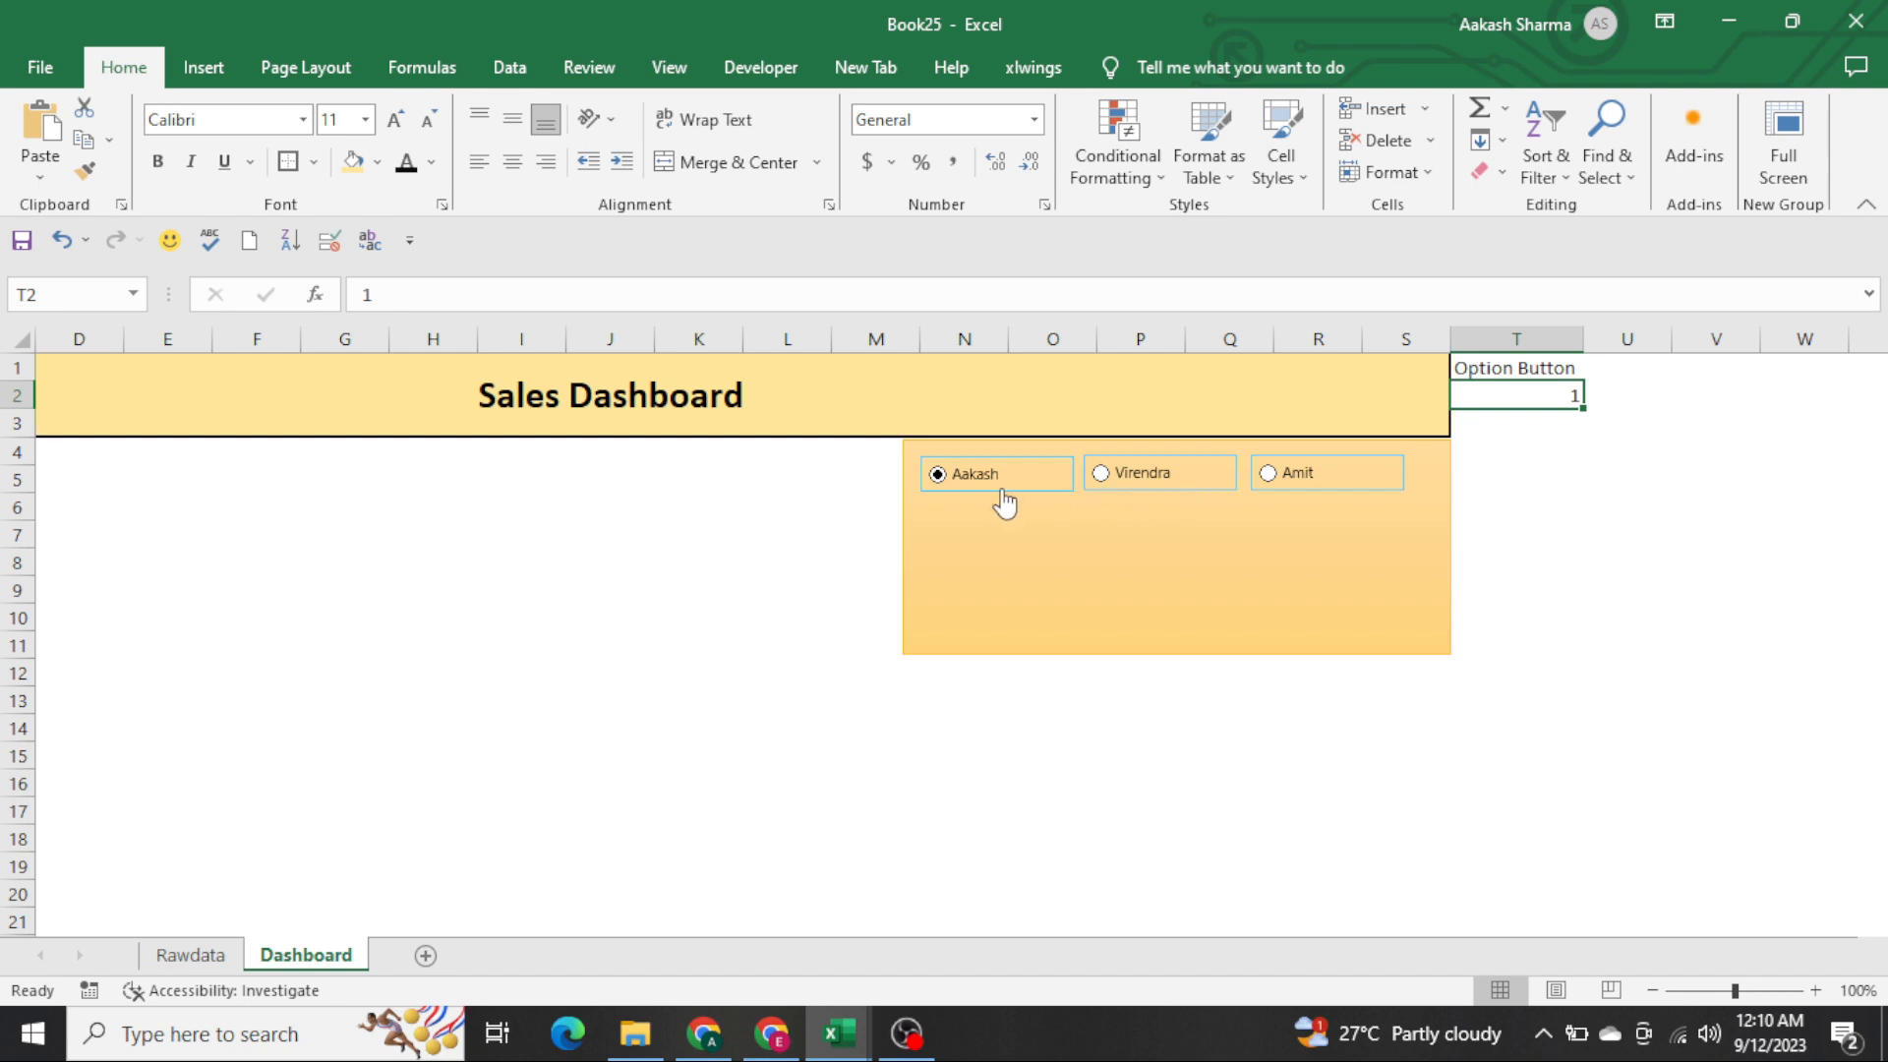
pyautogui.click(1159, 496)
pyautogui.click(1317, 479)
pyautogui.click(995, 486)
# Examine the team headings down column A of the Rawdata sheet, then return to the Dashboard sheet
pyautogui.hotkey('ctrl', 'pageup')
pyautogui.hotkey('ctrl', 'Down')
pyautogui.hotkey('ctrl', 'Down')
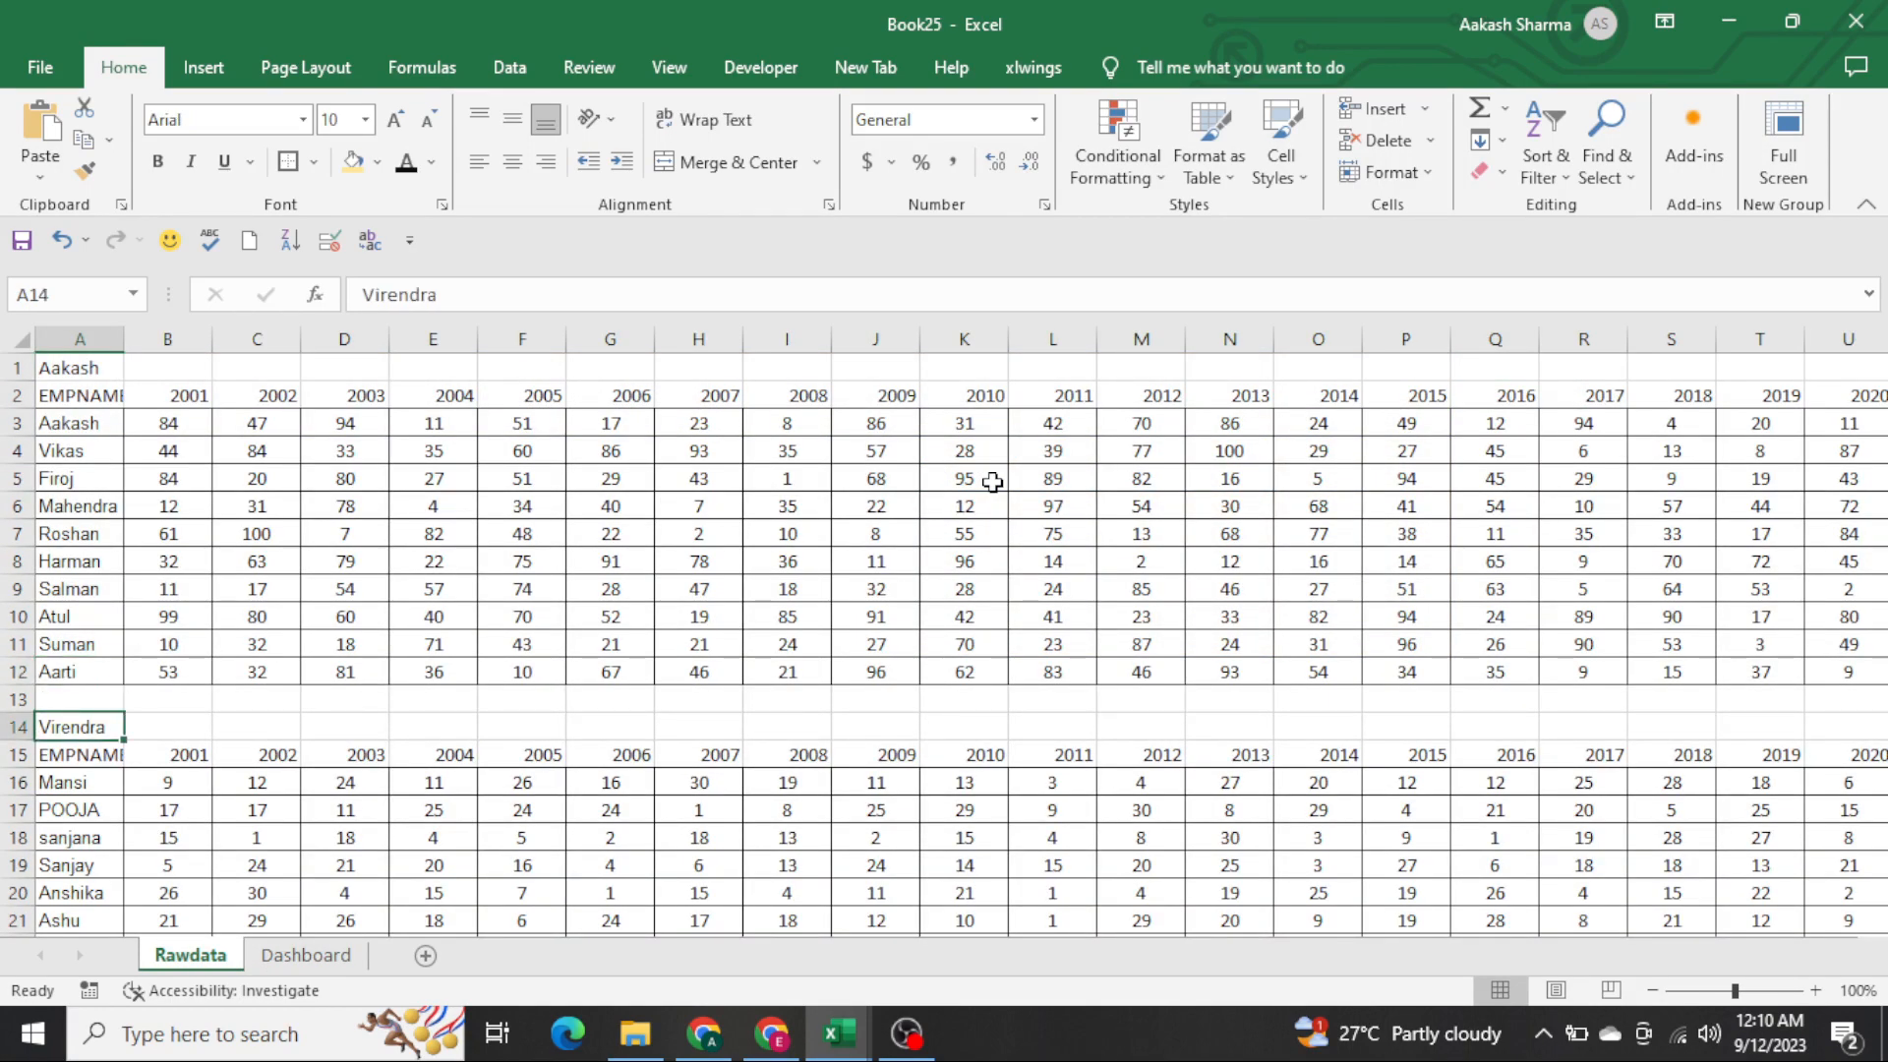
pyautogui.hotkey('ctrl', 'Down')
pyautogui.hotkey('ctrl', 'Down')
pyautogui.hotkey('ctrl', 'Down')
pyautogui.hotkey('ctrl', 'Up')
pyautogui.hotkey('ctrl', 'Up')
pyautogui.hotkey('ctrl', 'Up')
pyautogui.hotkey('ctrl', 'Up')
pyautogui.hotkey('ctrl', 'Up')
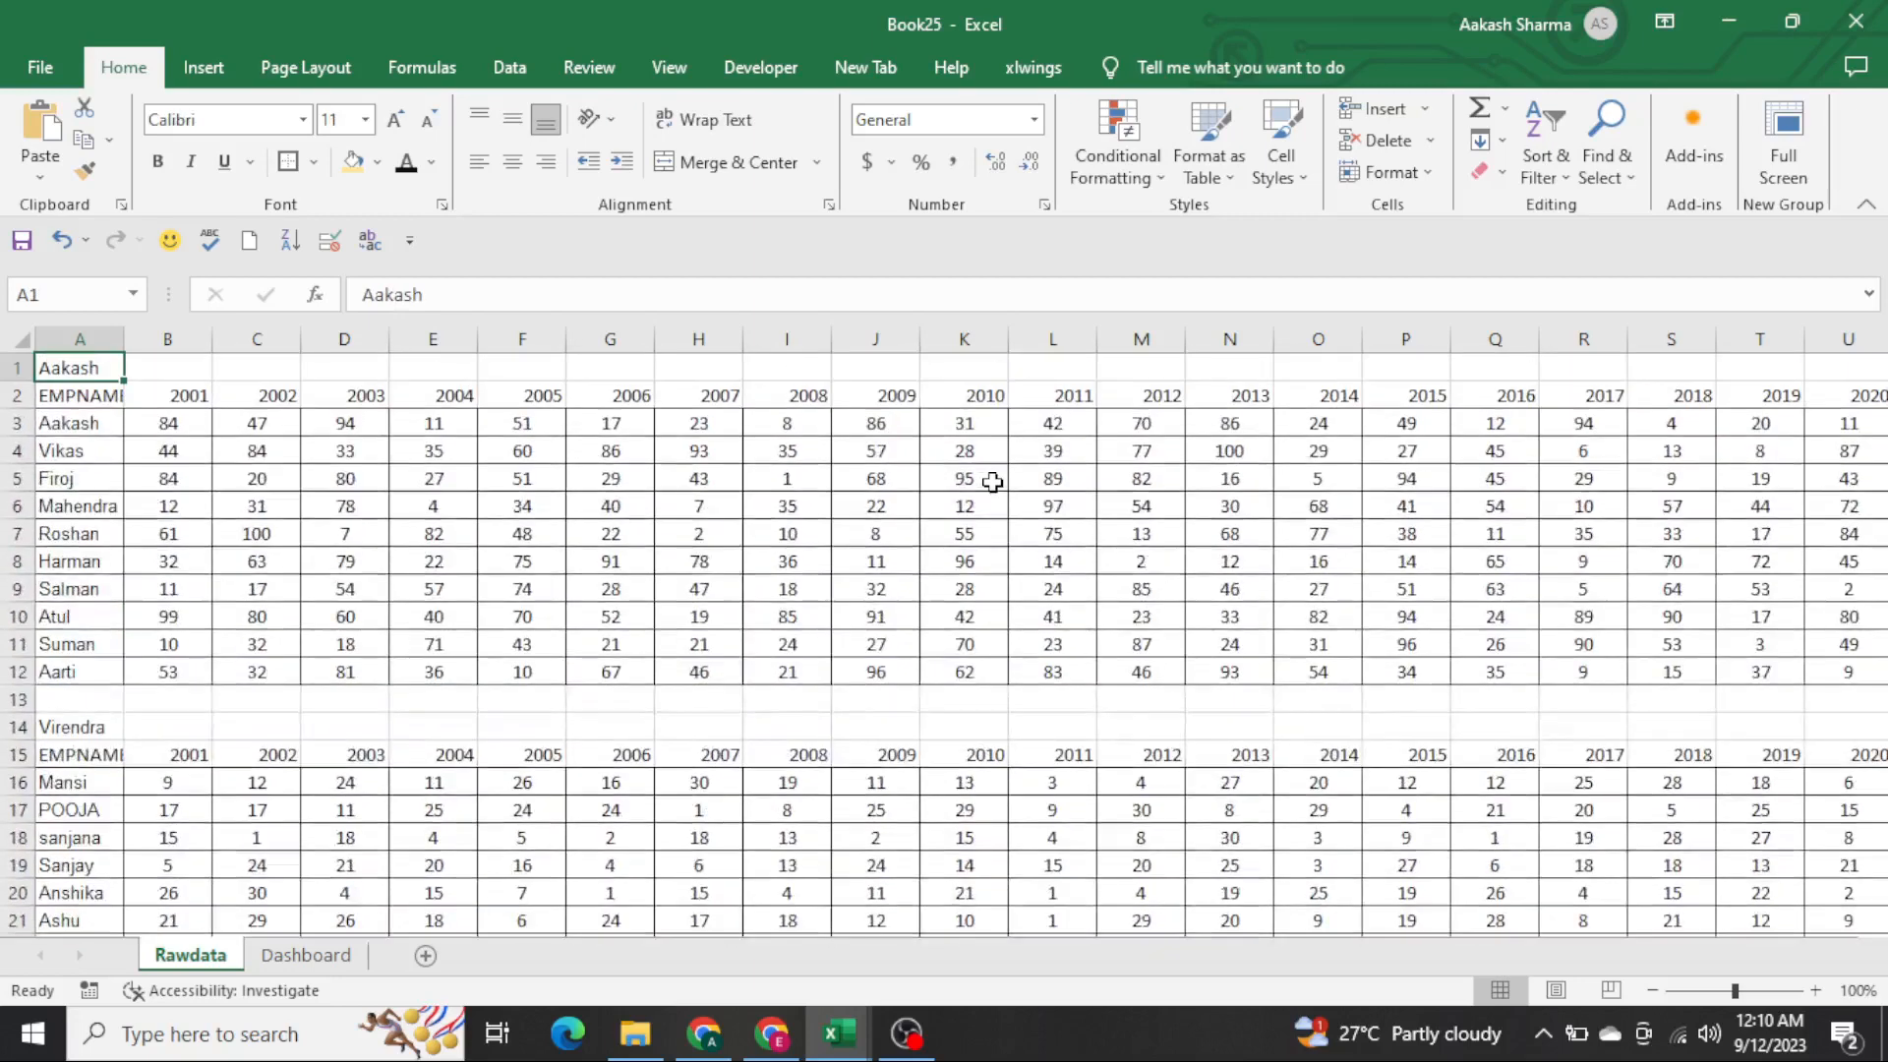
pyautogui.hotkey('ctrl', 'pagedown')
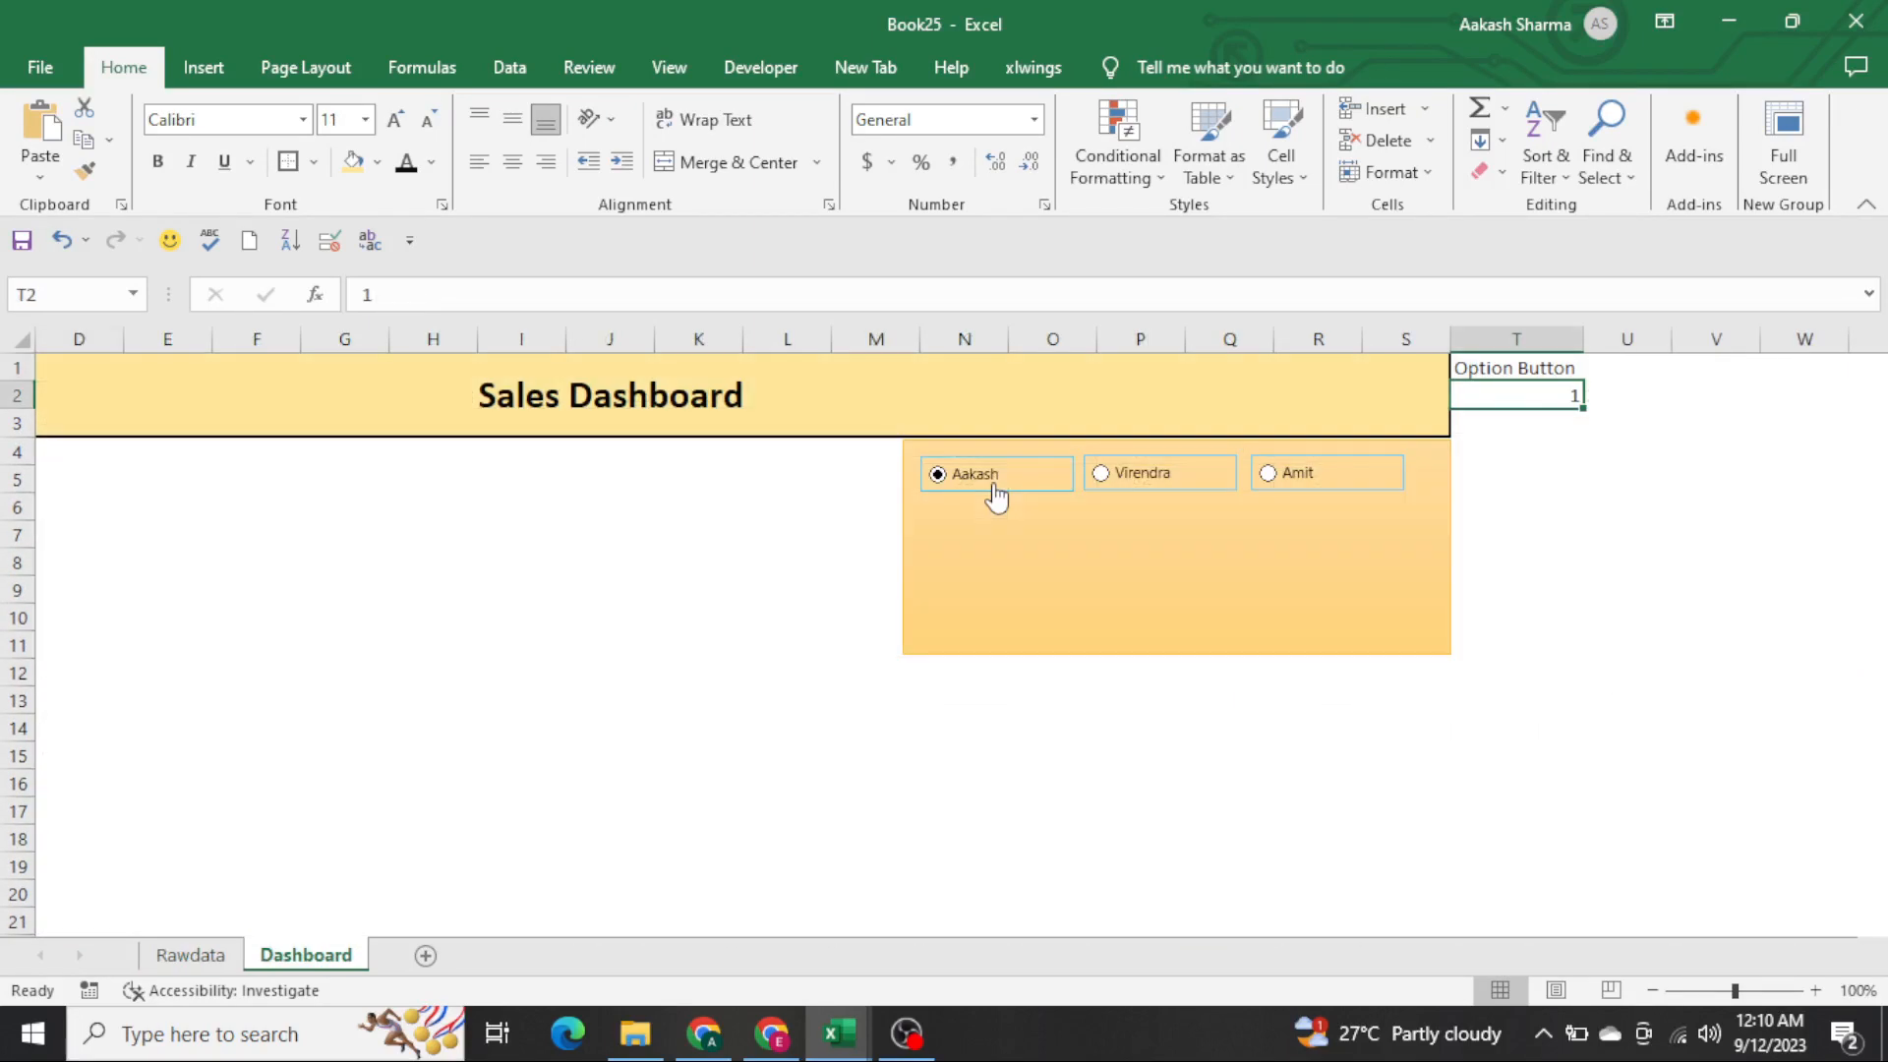
# Shorten the orange panel to end at row 10 and draw a combo box form control on it below the option buttons
pyautogui.click(1069, 573)
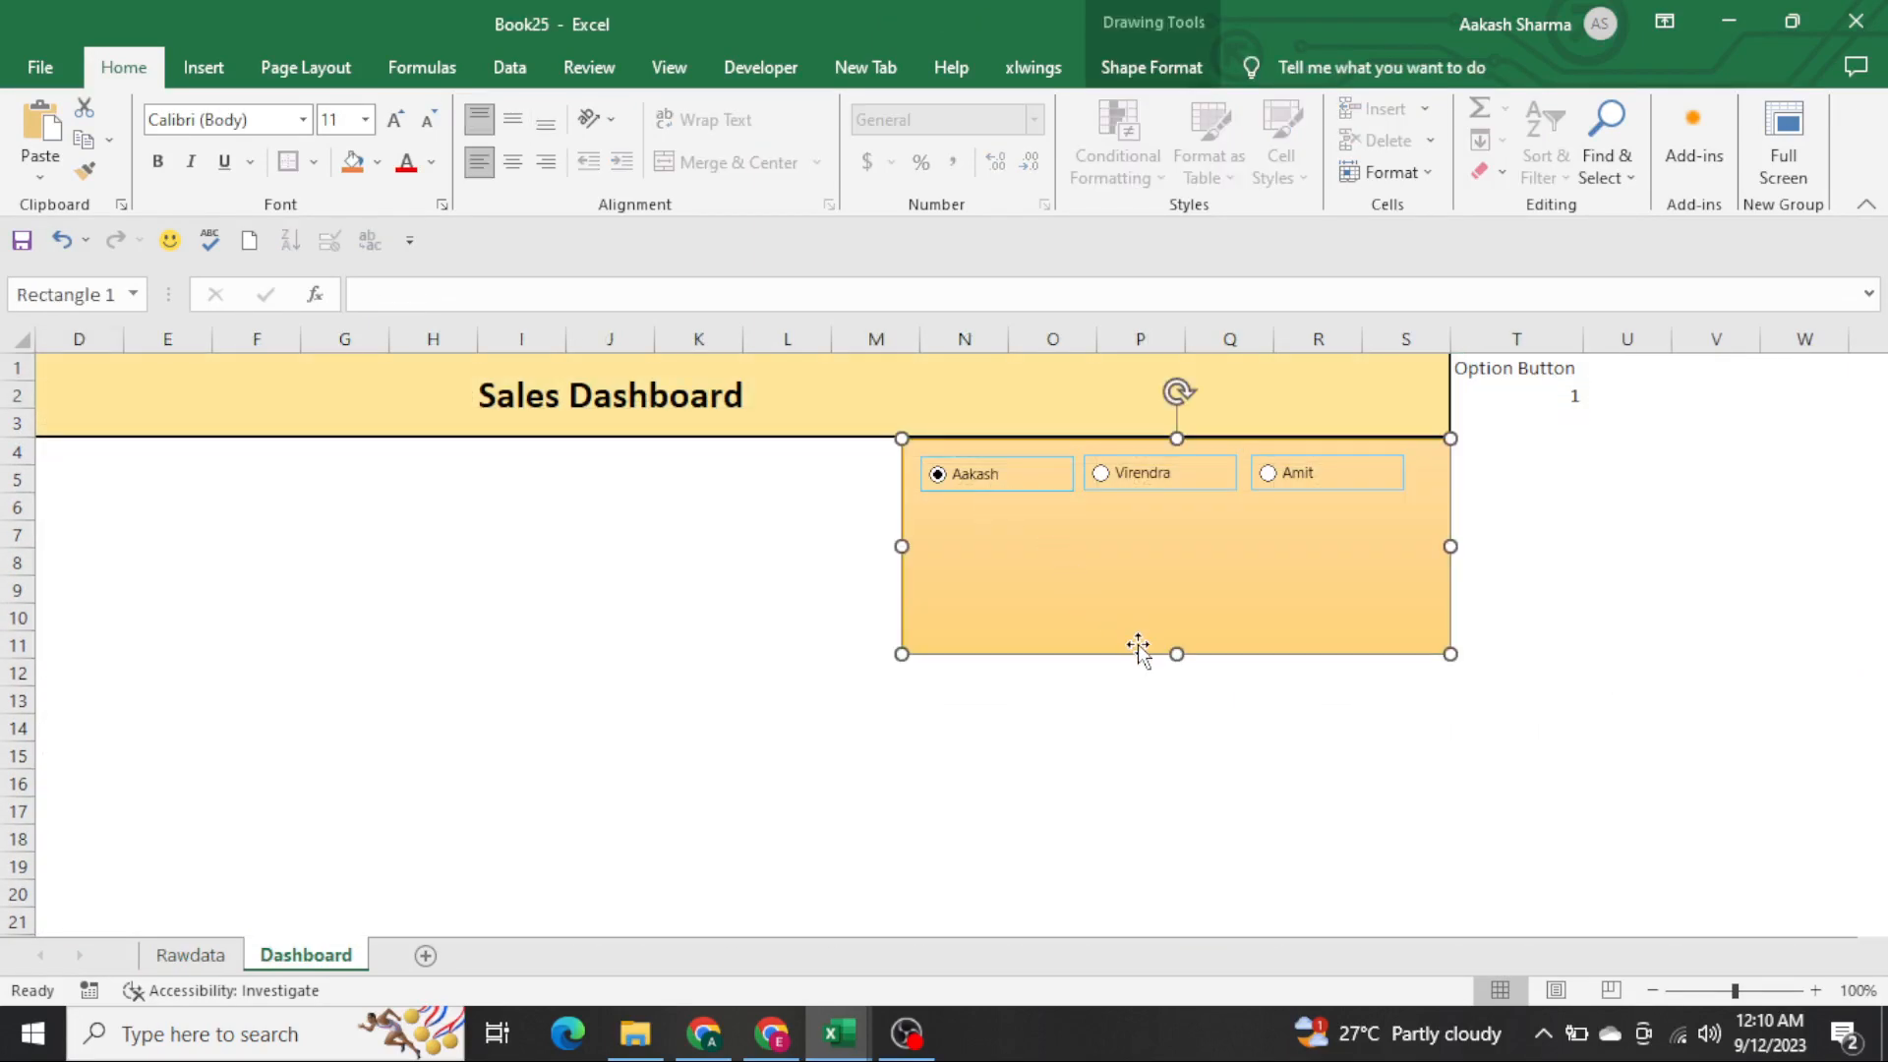
pyautogui.moveTo(1170, 654); pyautogui.dragTo(1172, 616)
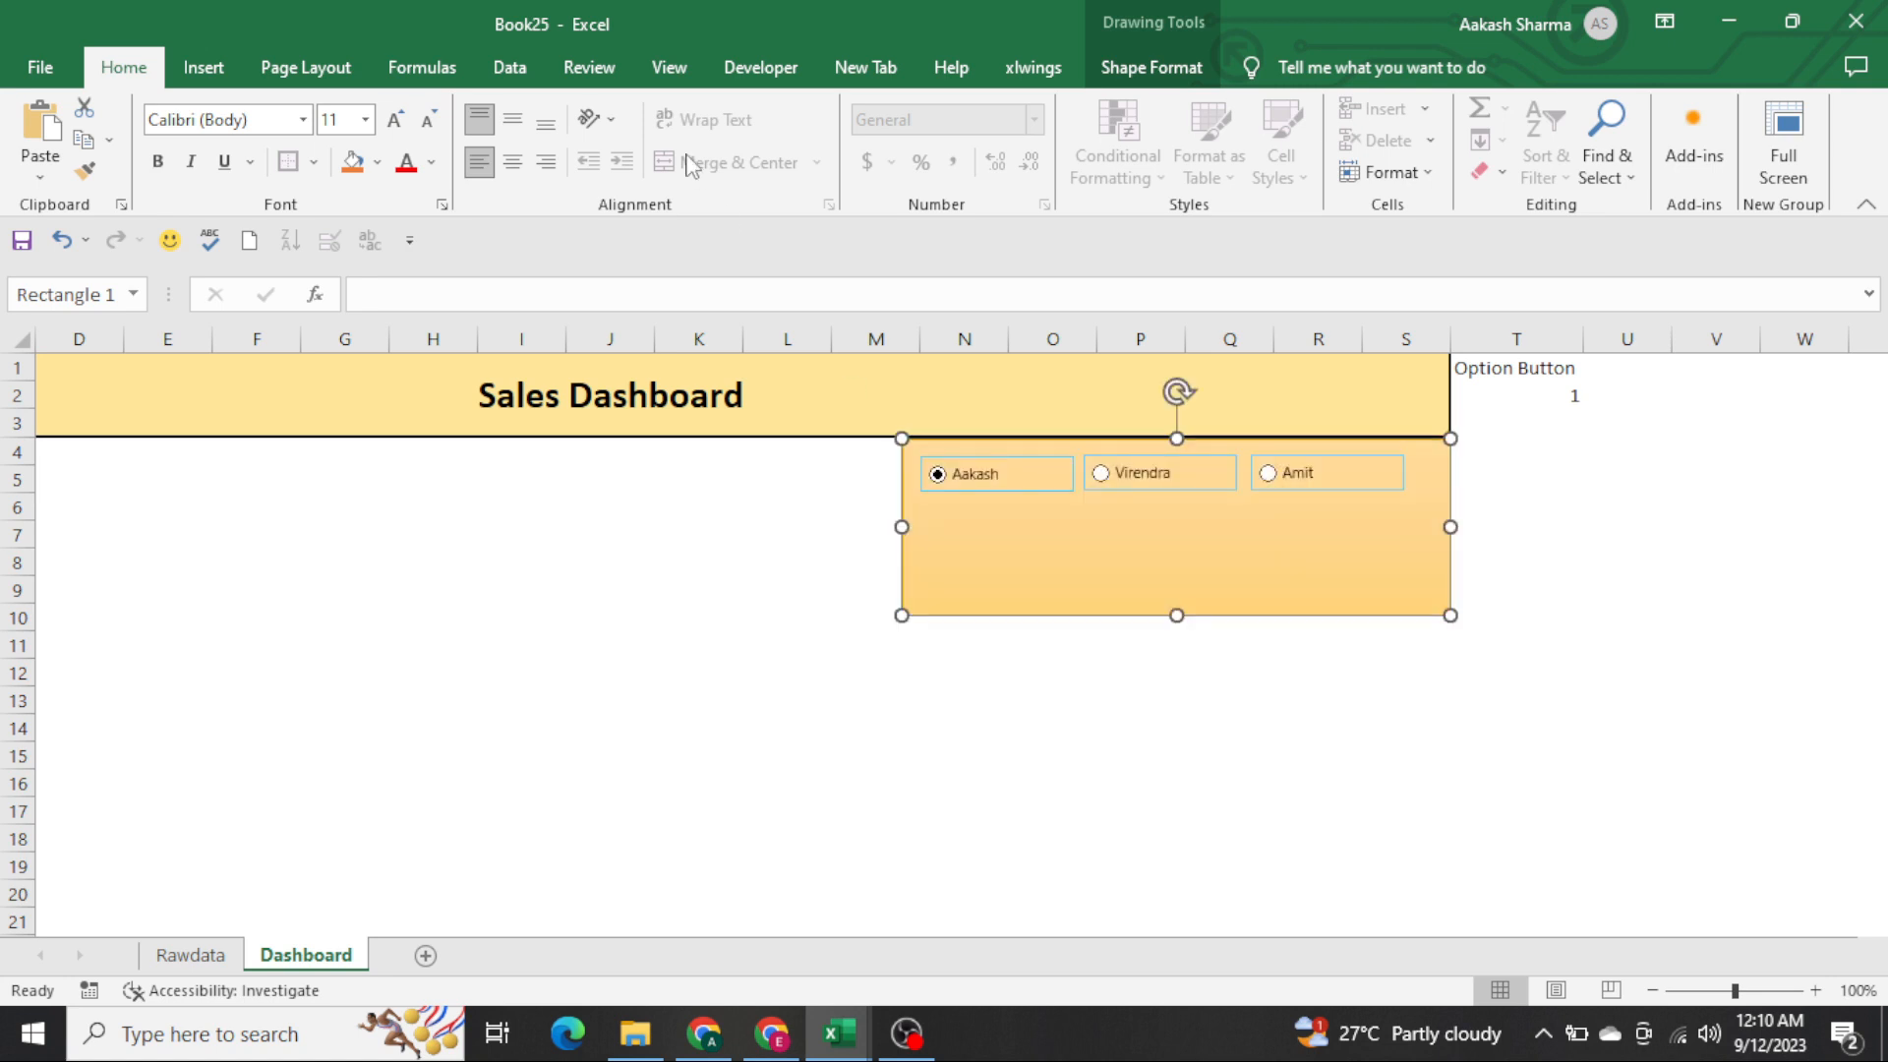
pyautogui.click(203, 69)
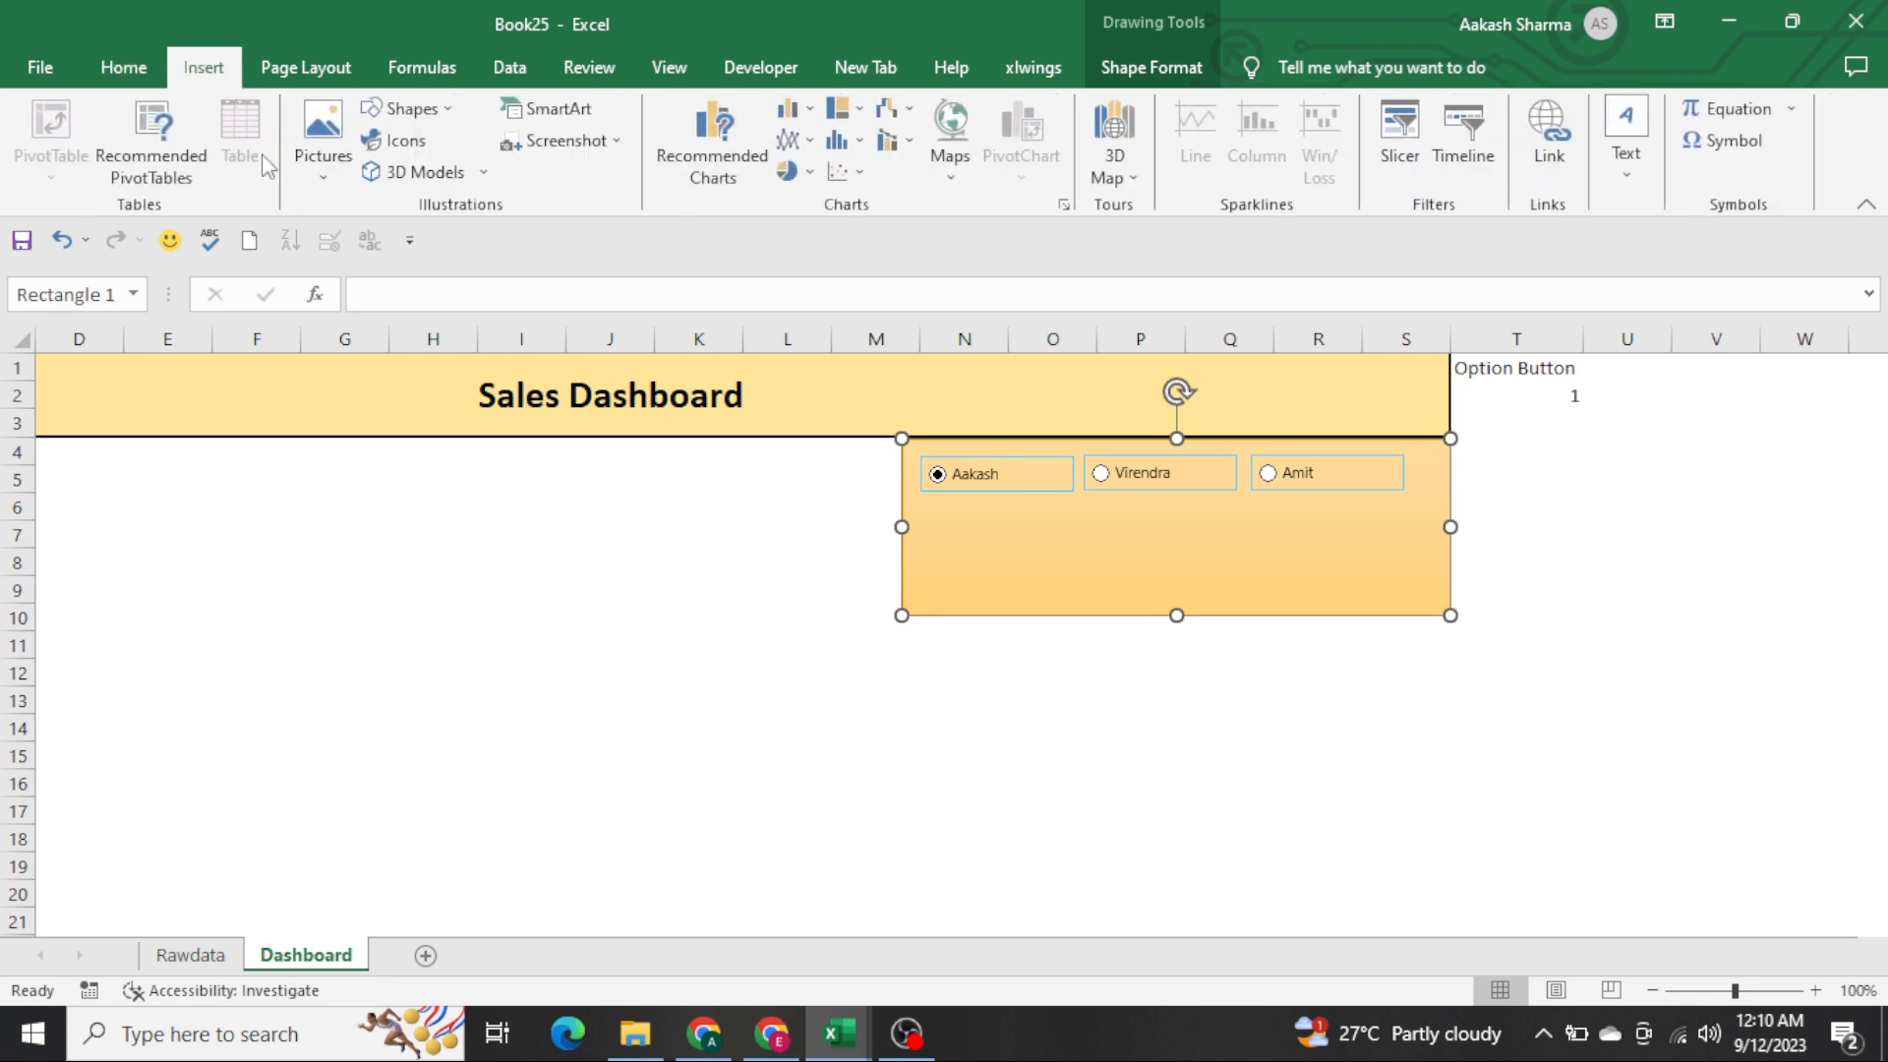
pyautogui.click(782, 81)
pyautogui.click(600, 143)
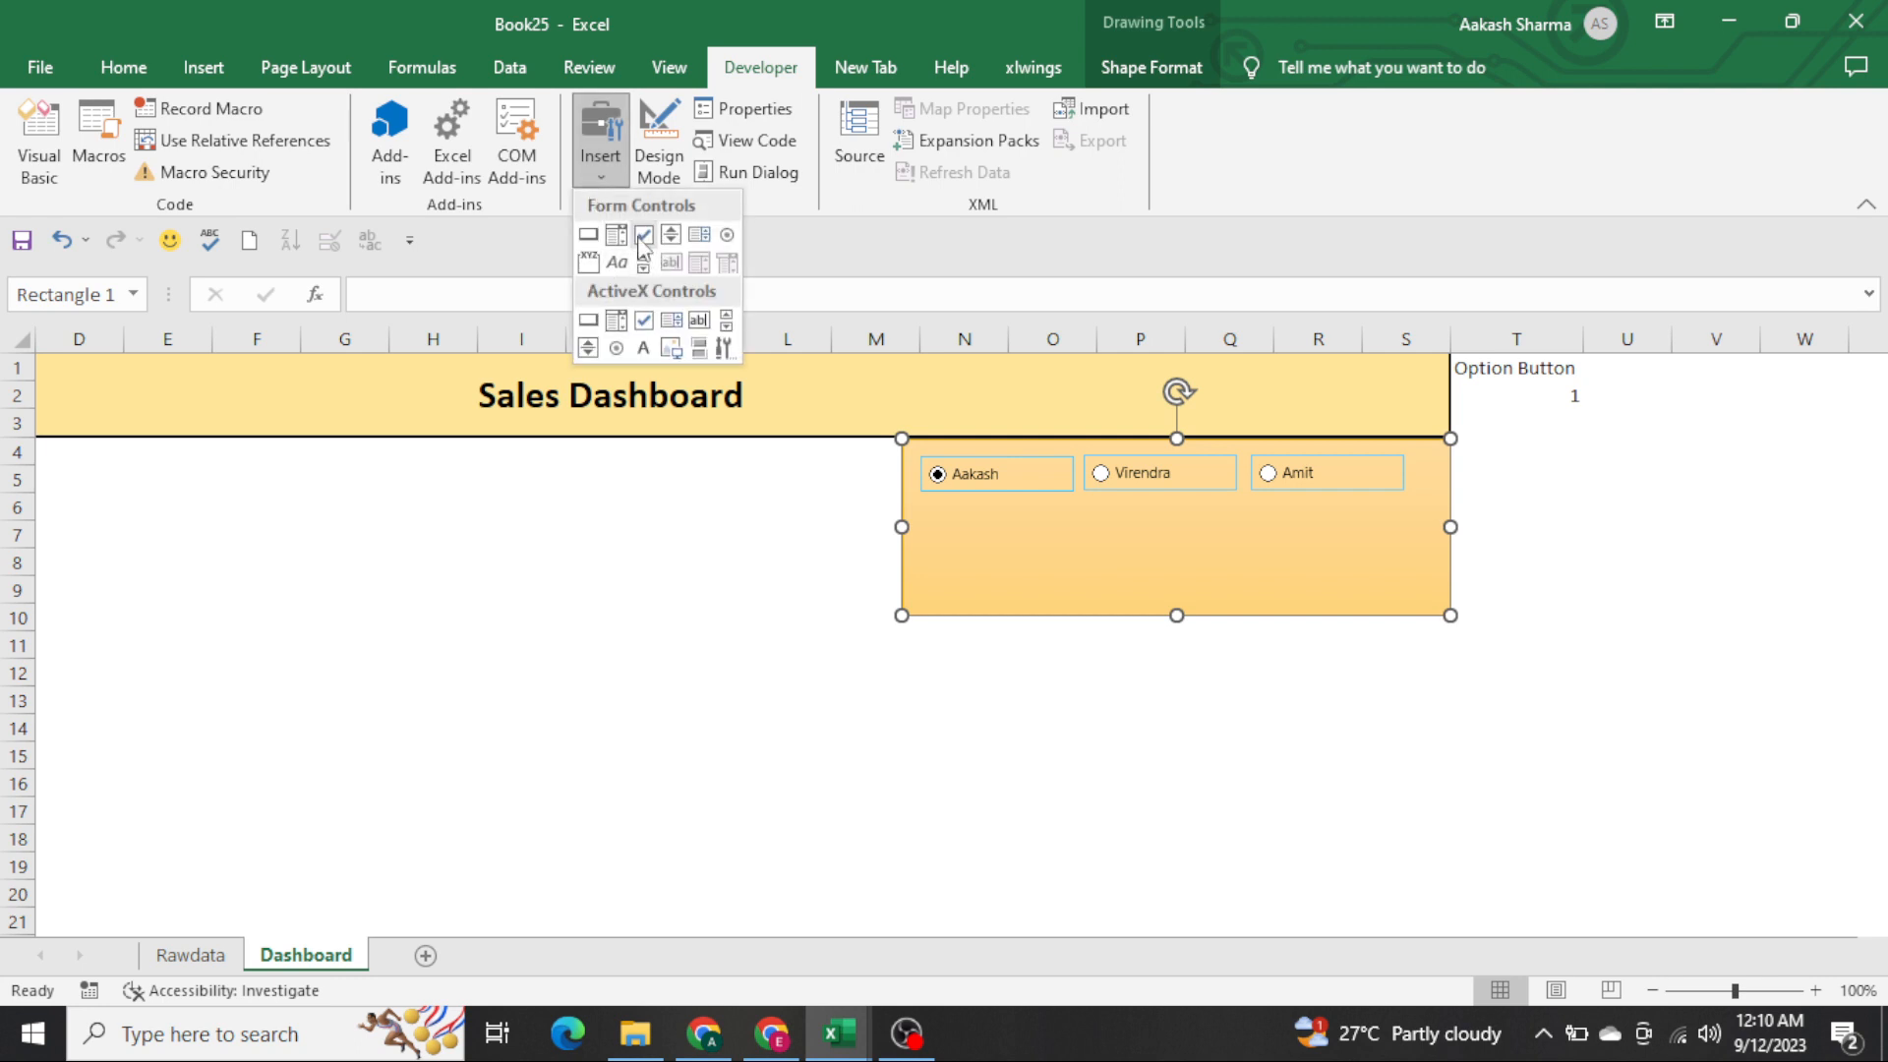
pyautogui.click(617, 237)
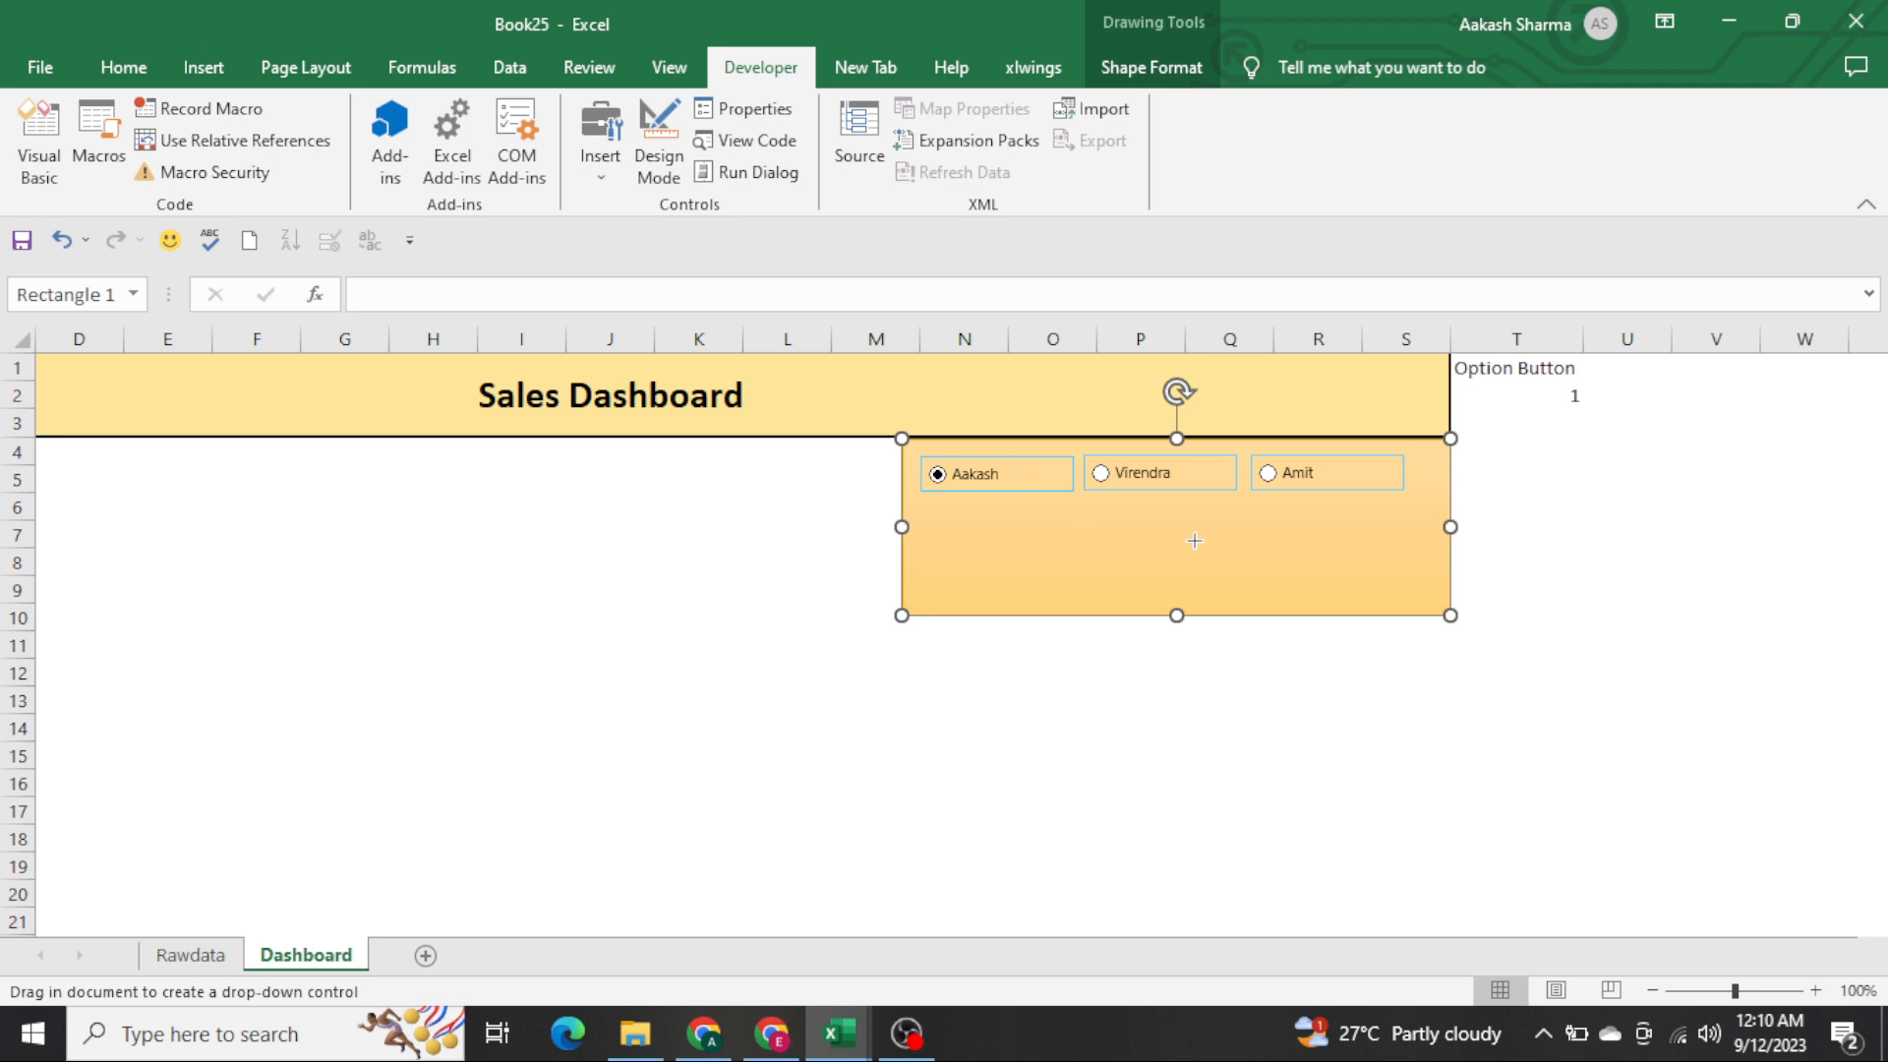
pyautogui.moveTo(1086, 511); pyautogui.dragTo(1408, 551)
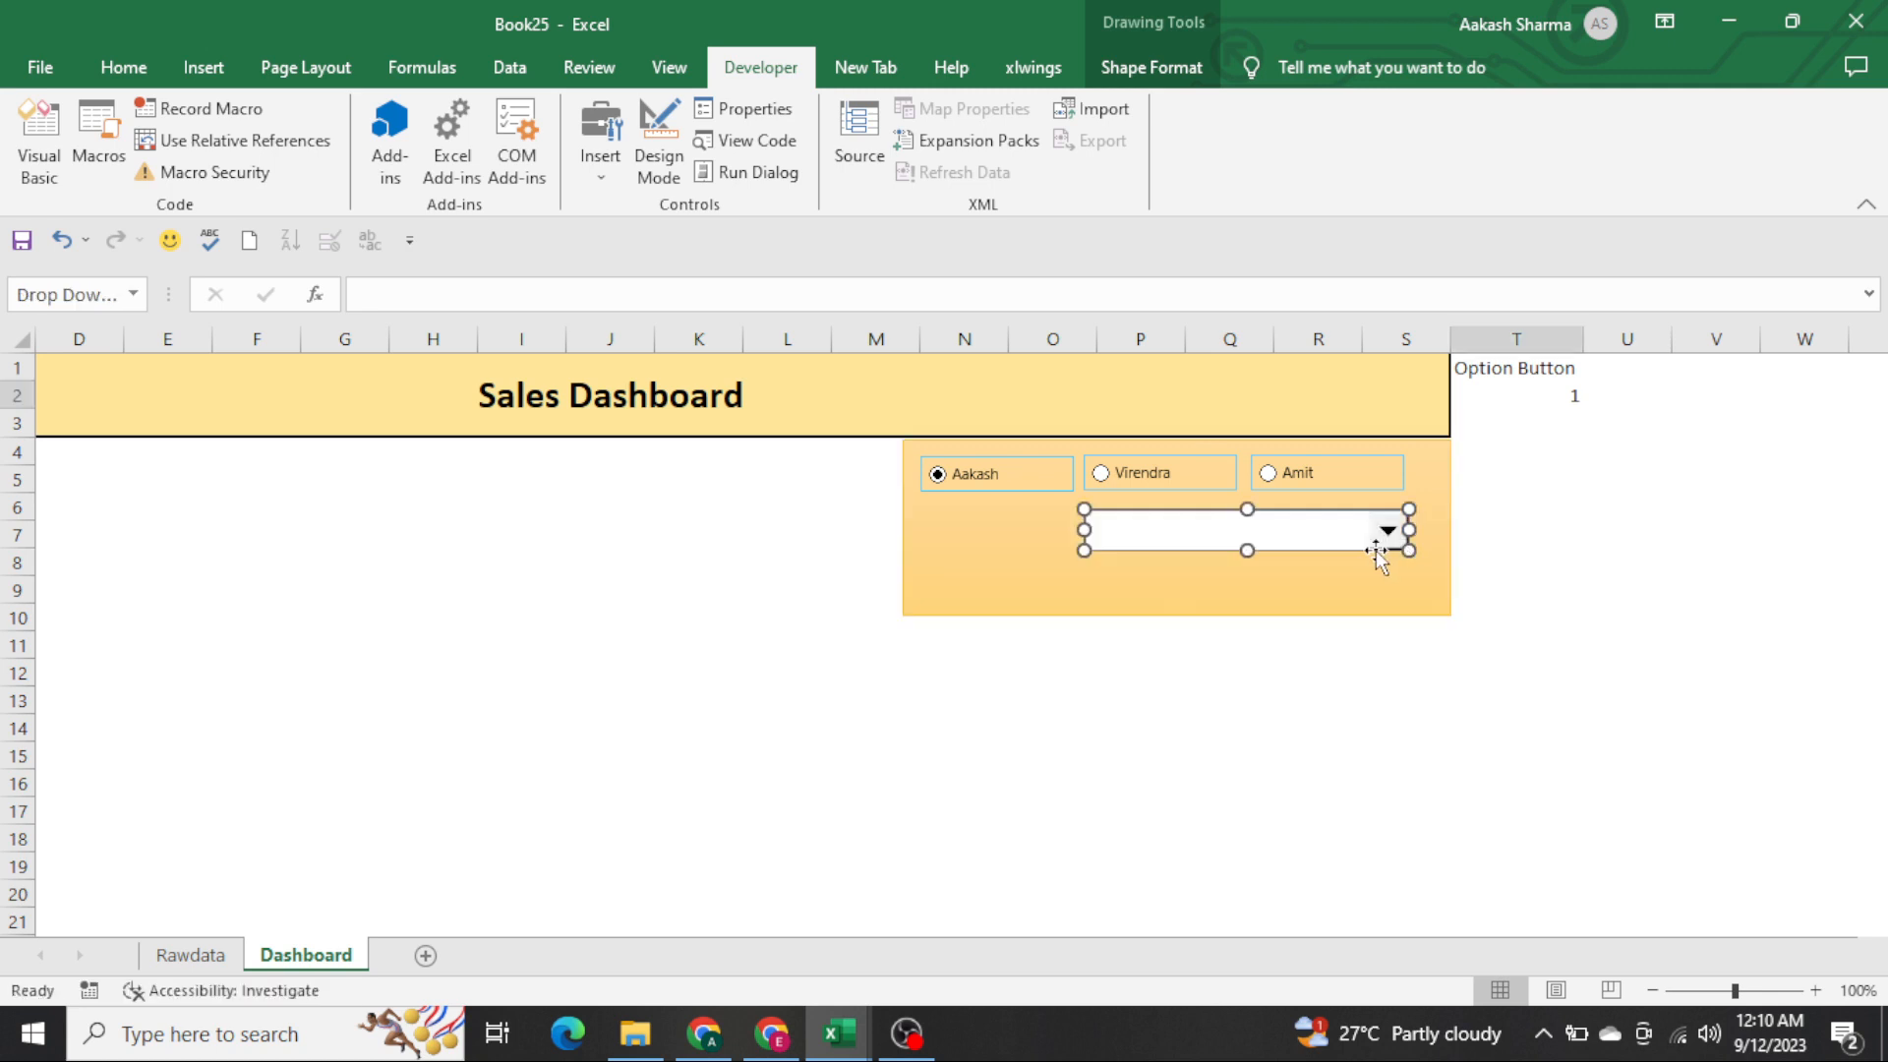
pyautogui.click(785, 671)
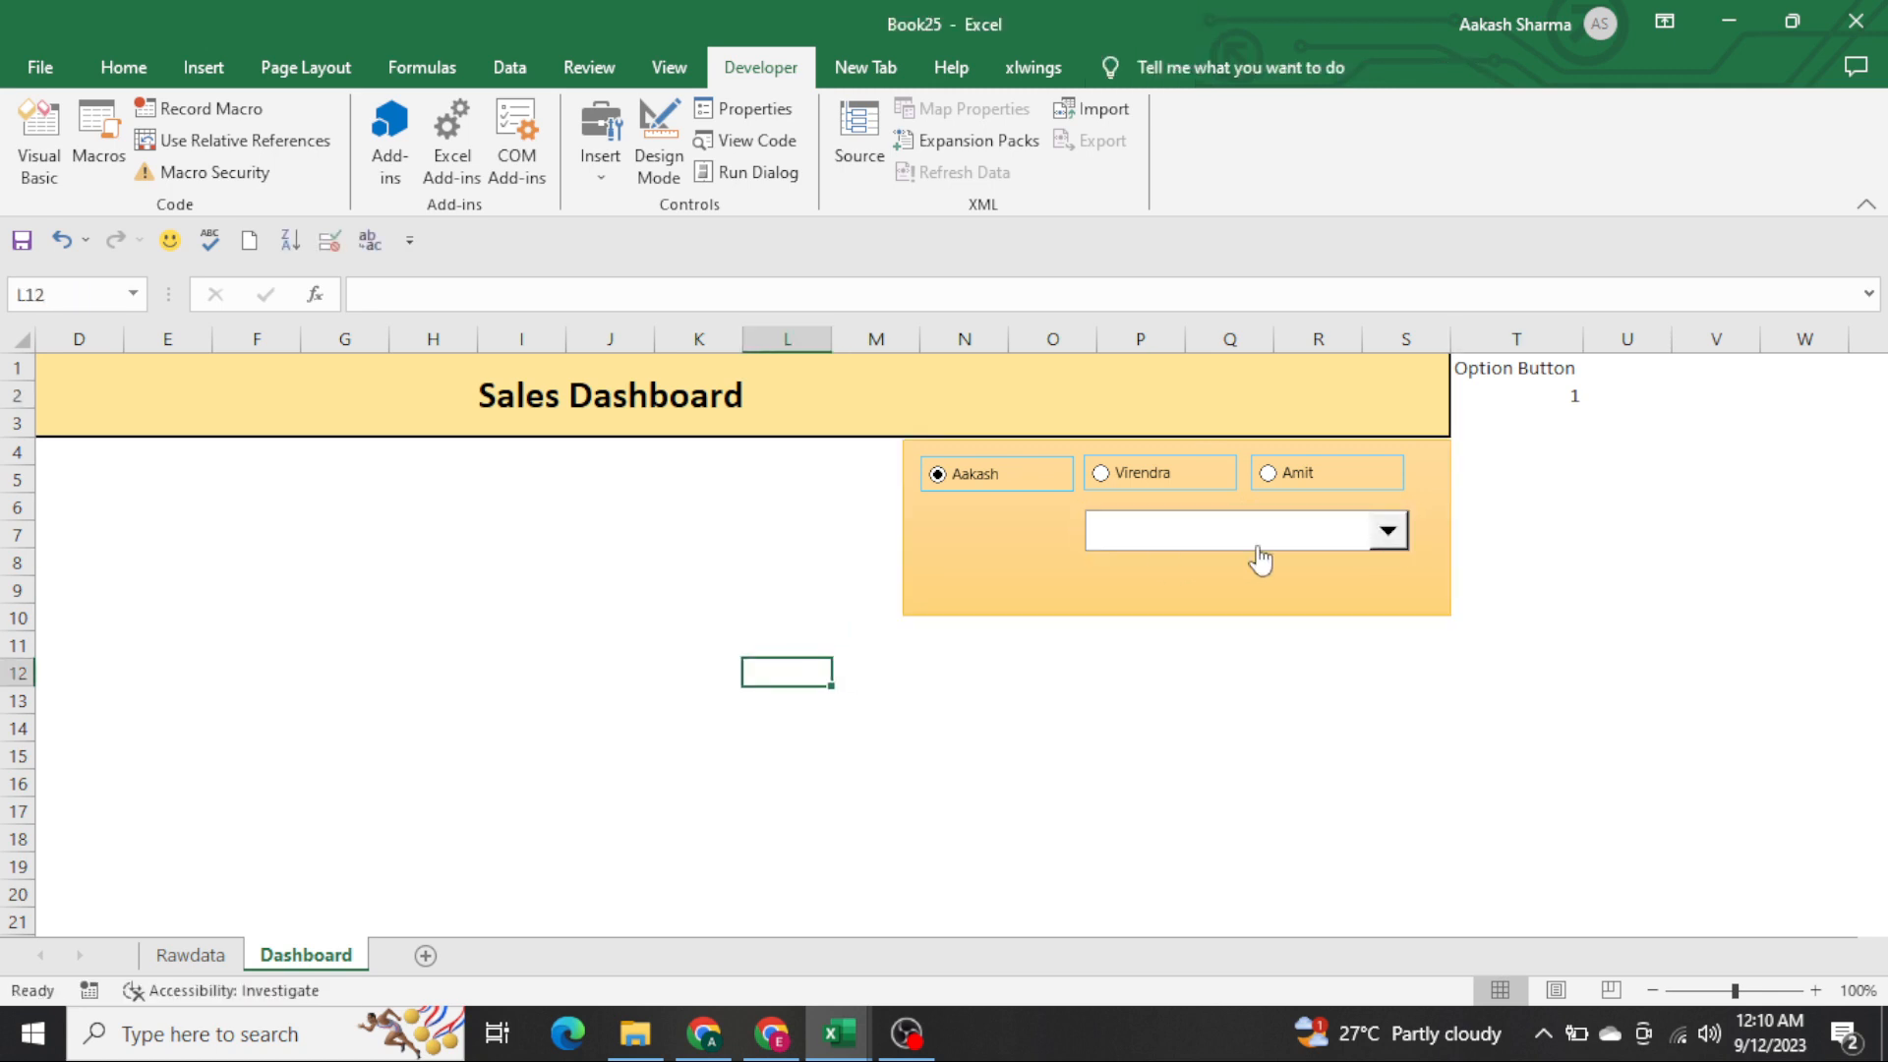
# Examine the first two teams' employee names in A3:A12 and A16:A25 of the Rawdata sheet, then return to the Dashboard sheet
pyautogui.rightClick(1308, 551)
pyautogui.press('Escape')
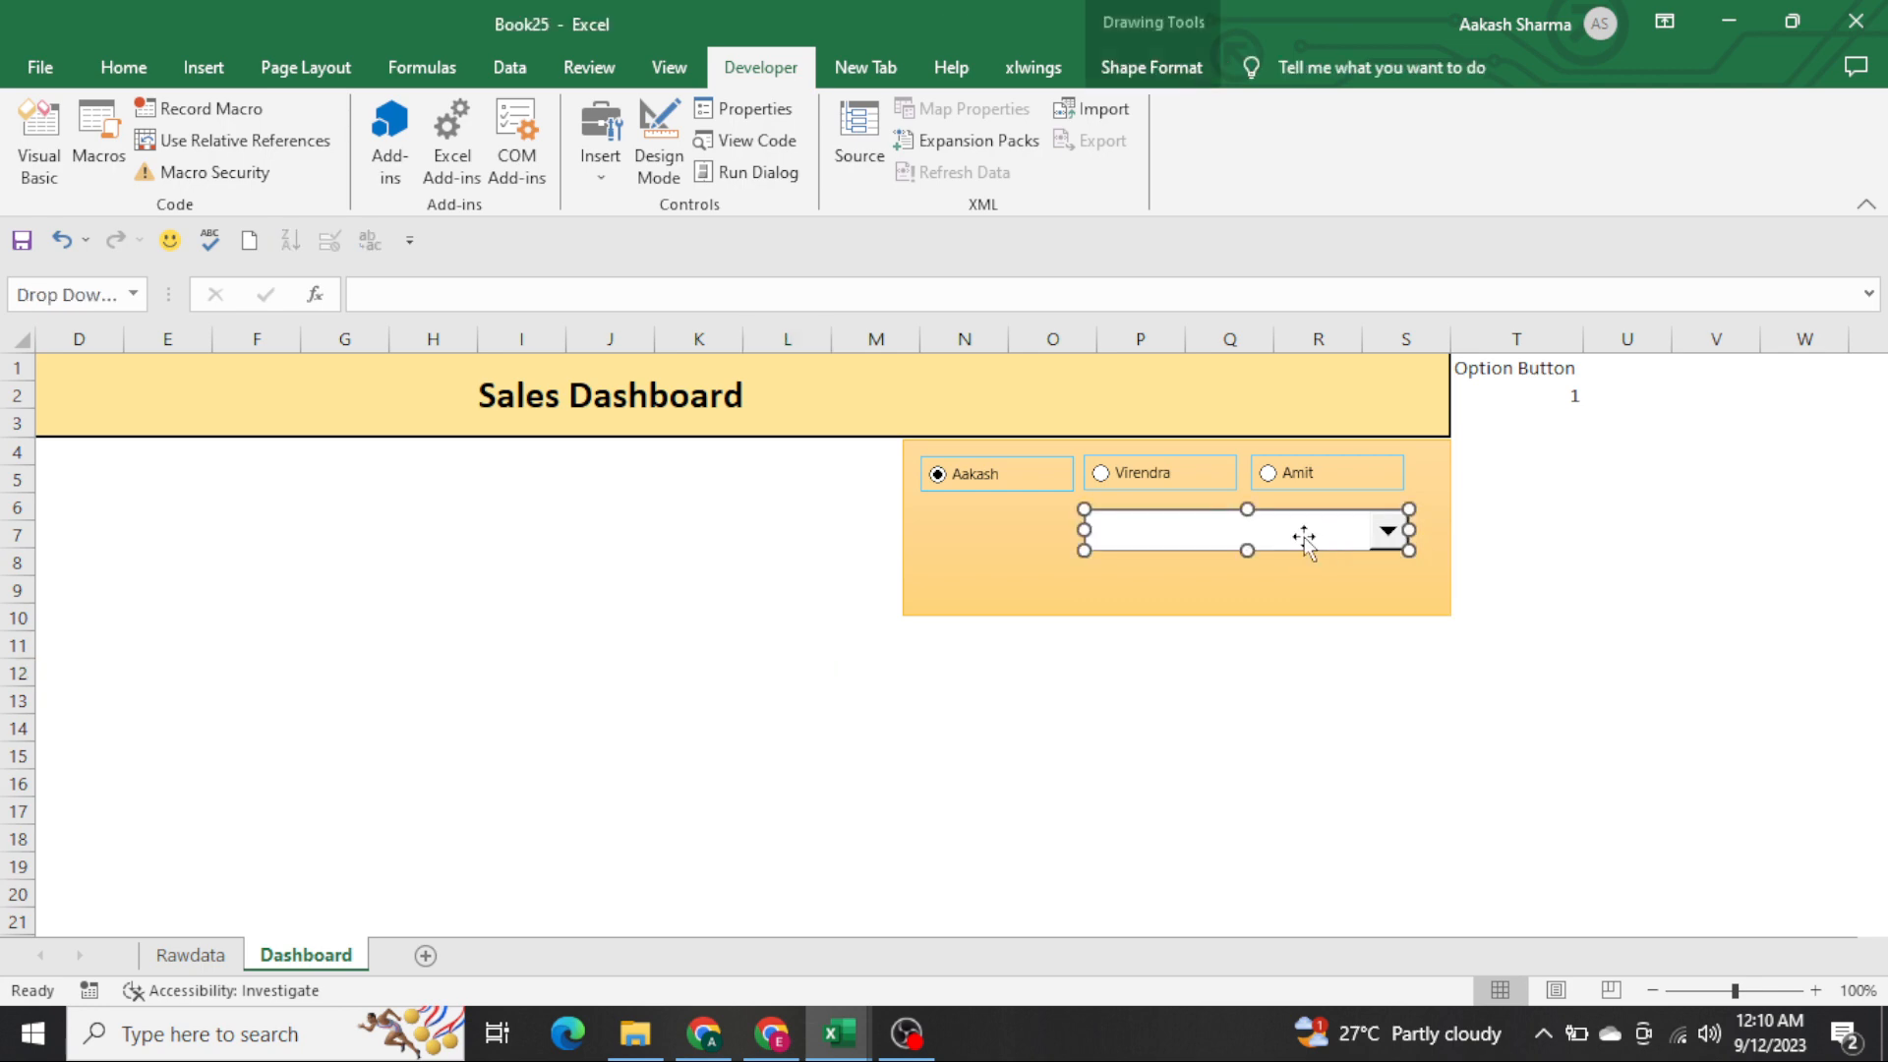
pyautogui.click(190, 952)
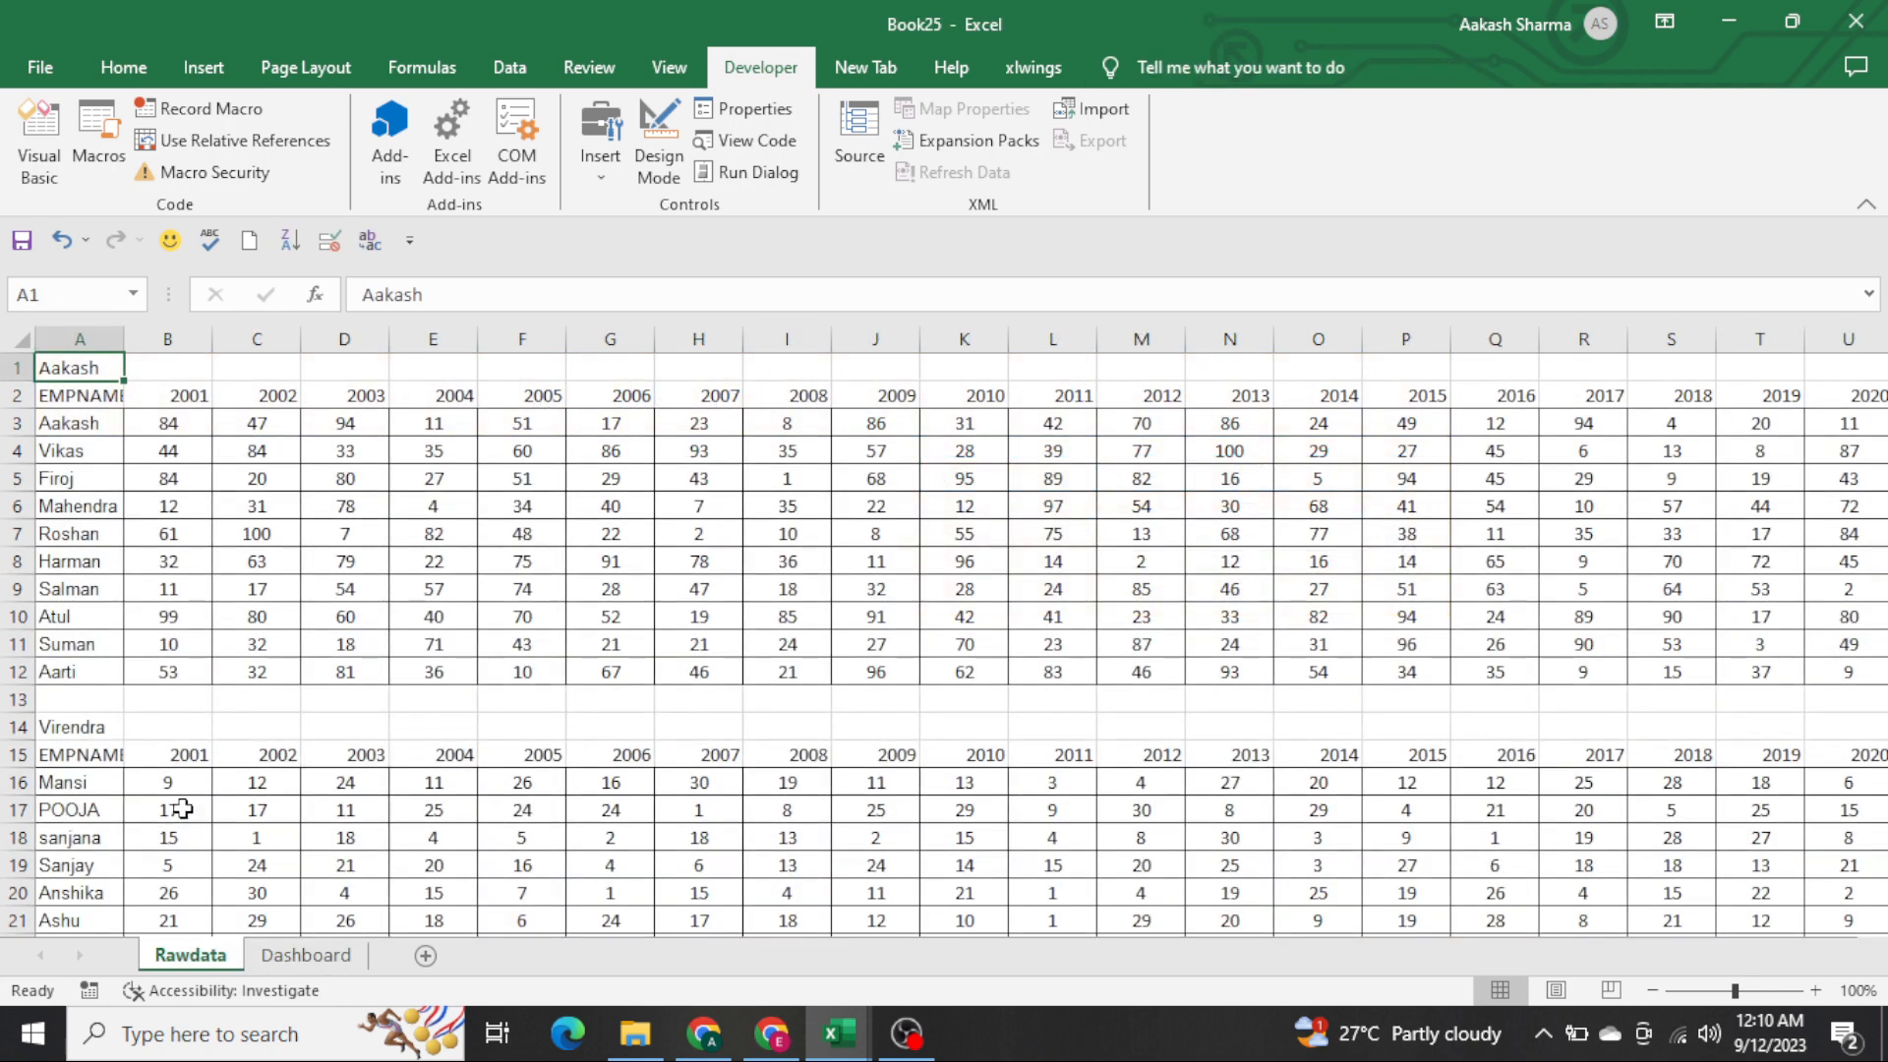
pyautogui.moveTo(80, 431); pyautogui.dragTo(74, 618)
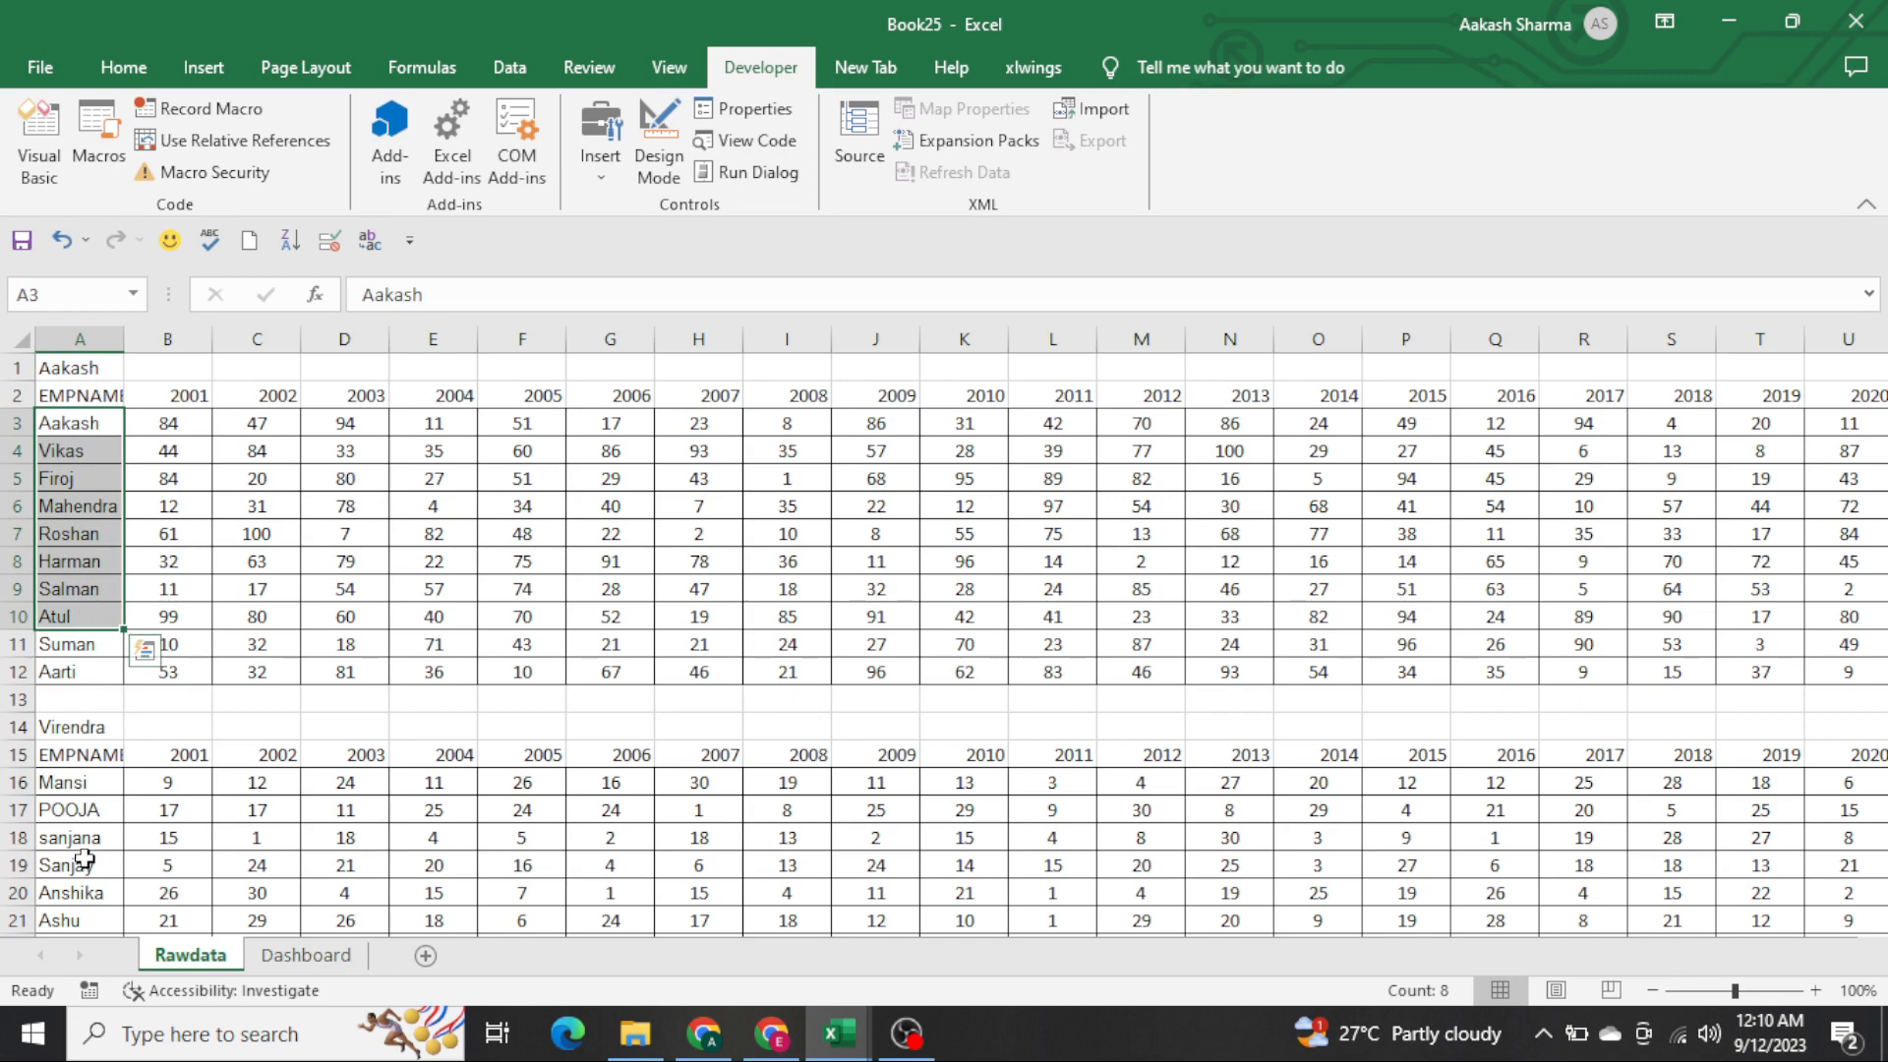
pyautogui.click(312, 954)
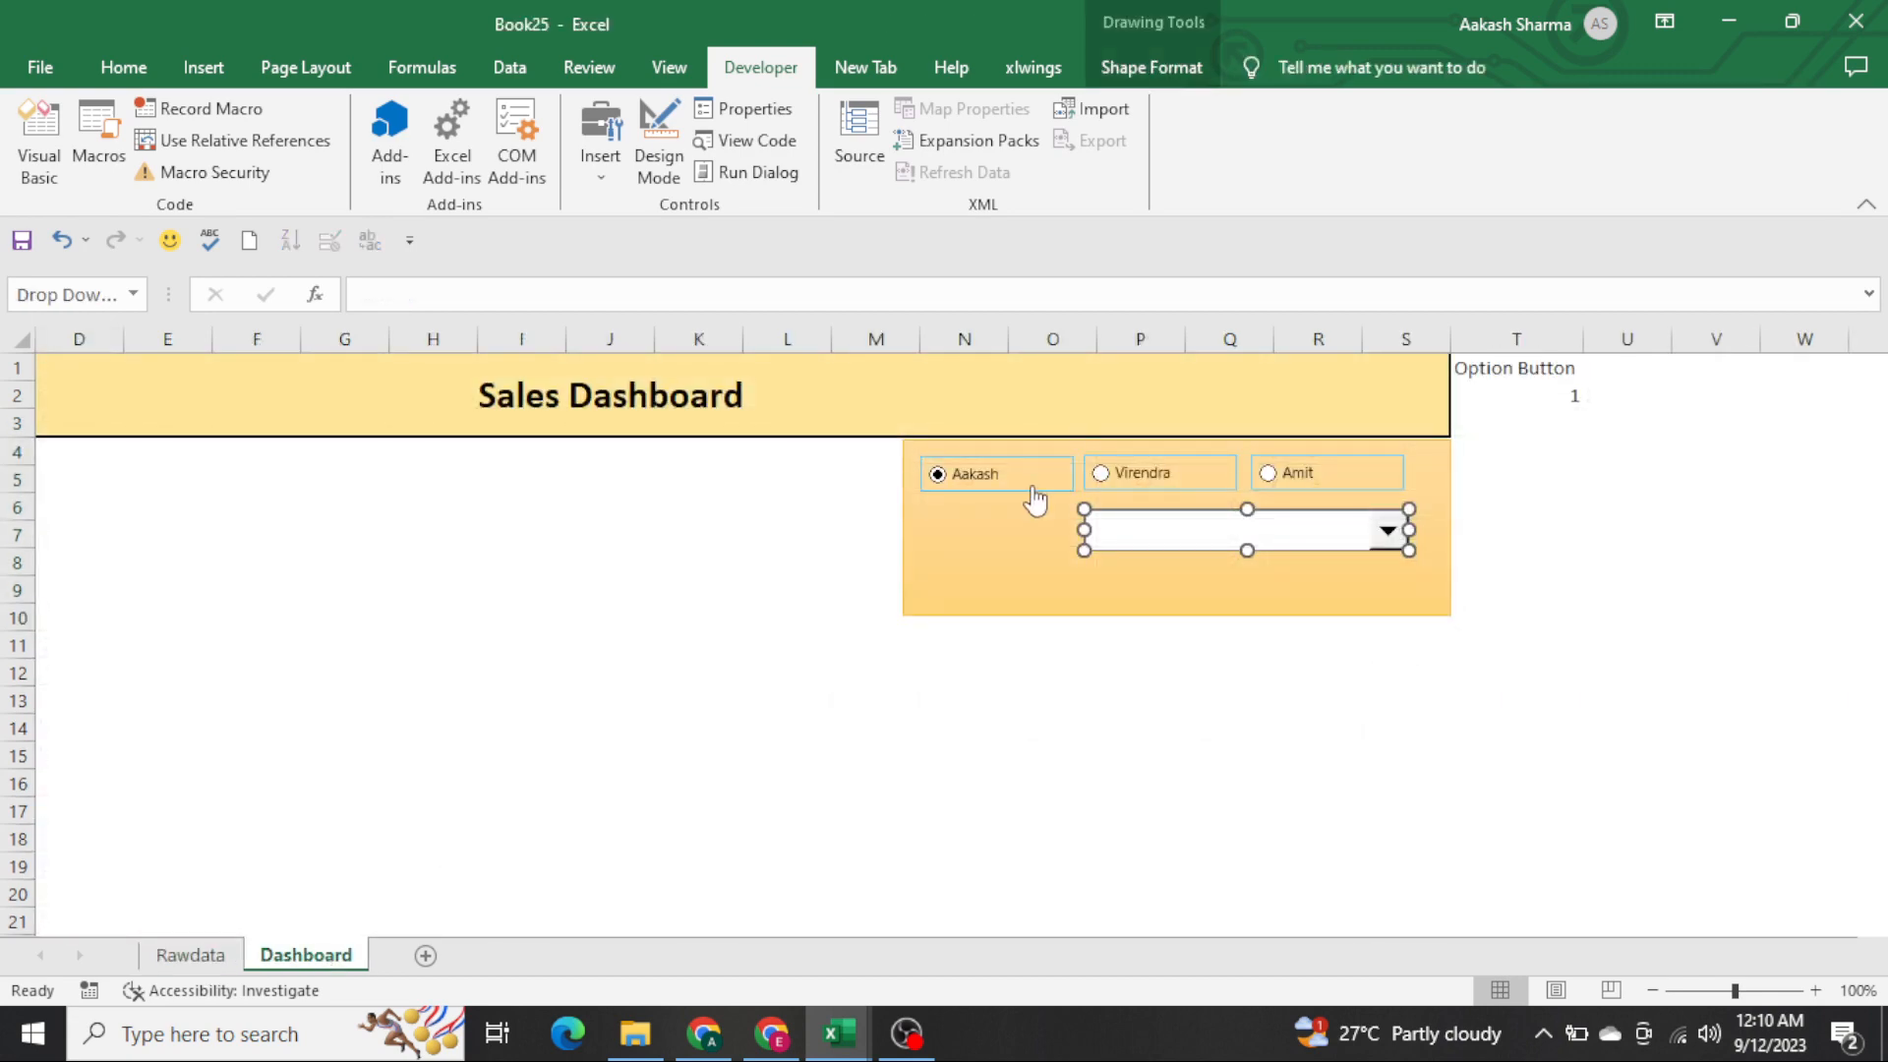
pyautogui.click(190, 953)
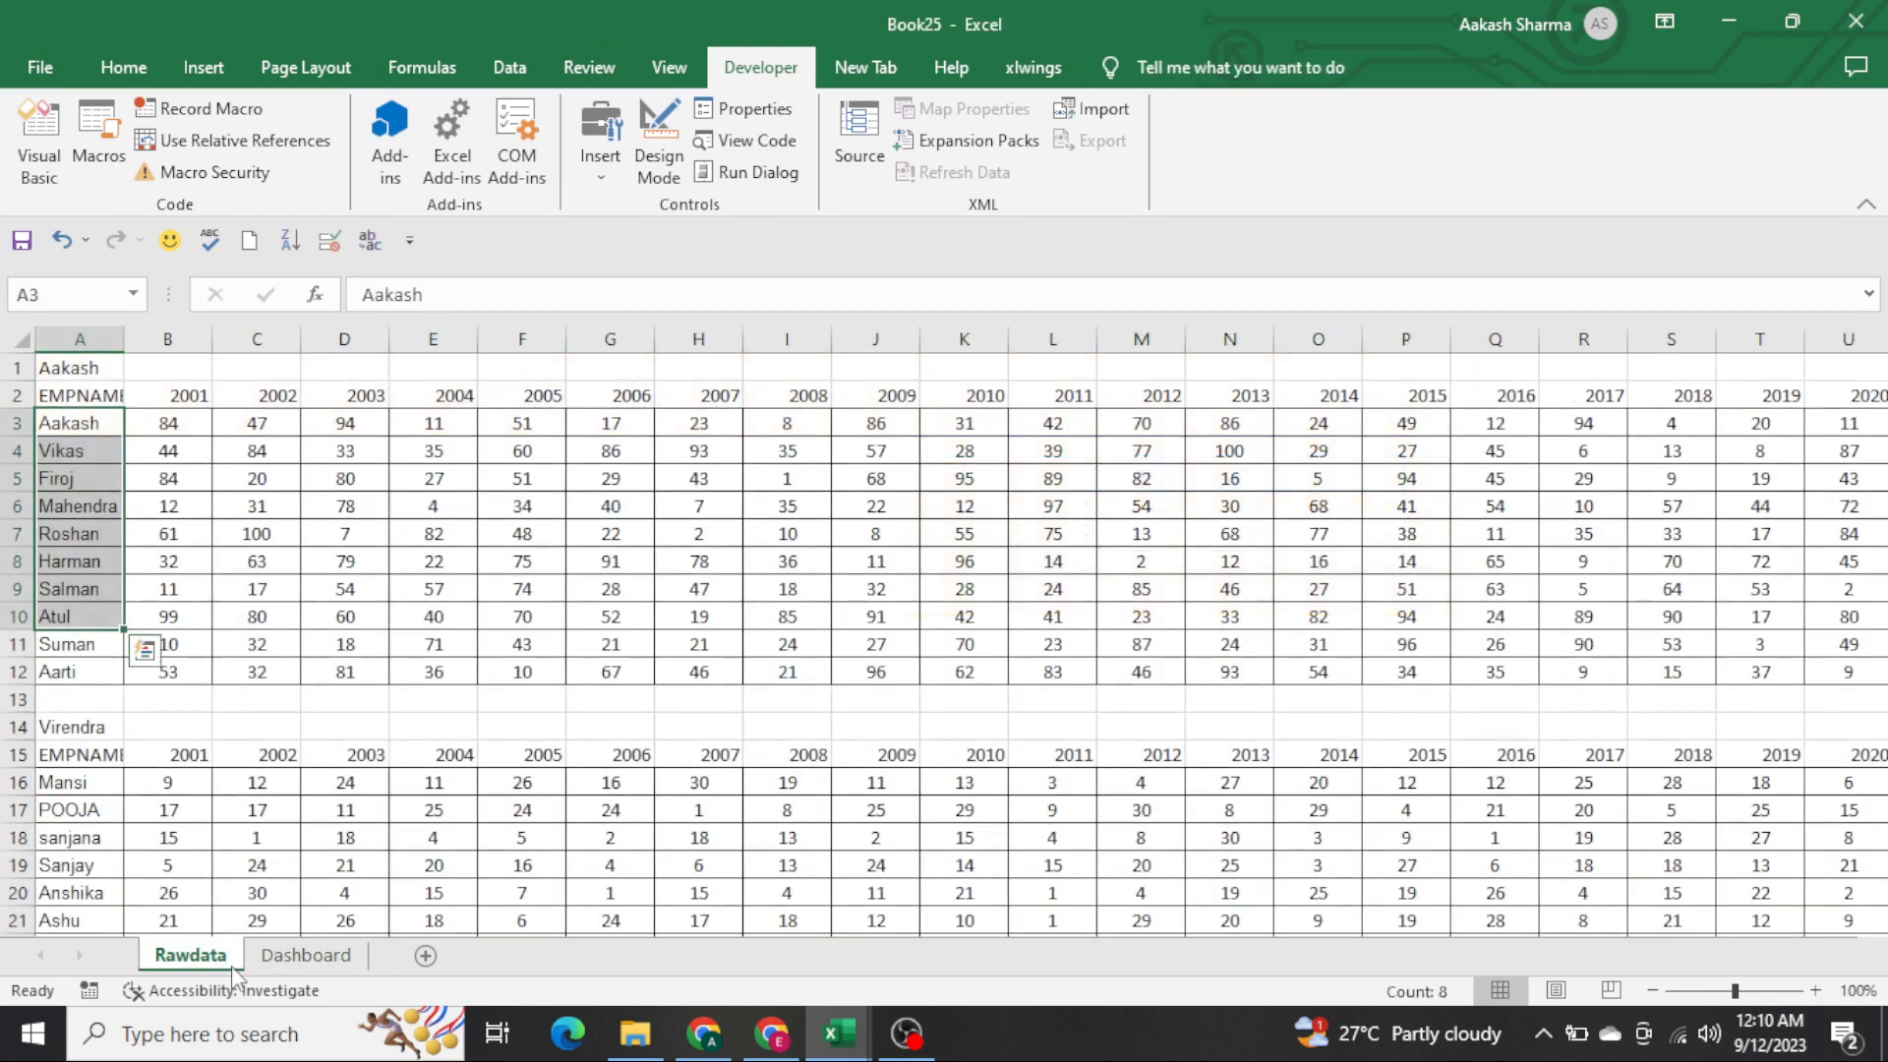
pyautogui.moveTo(74, 422); pyautogui.dragTo(73, 679)
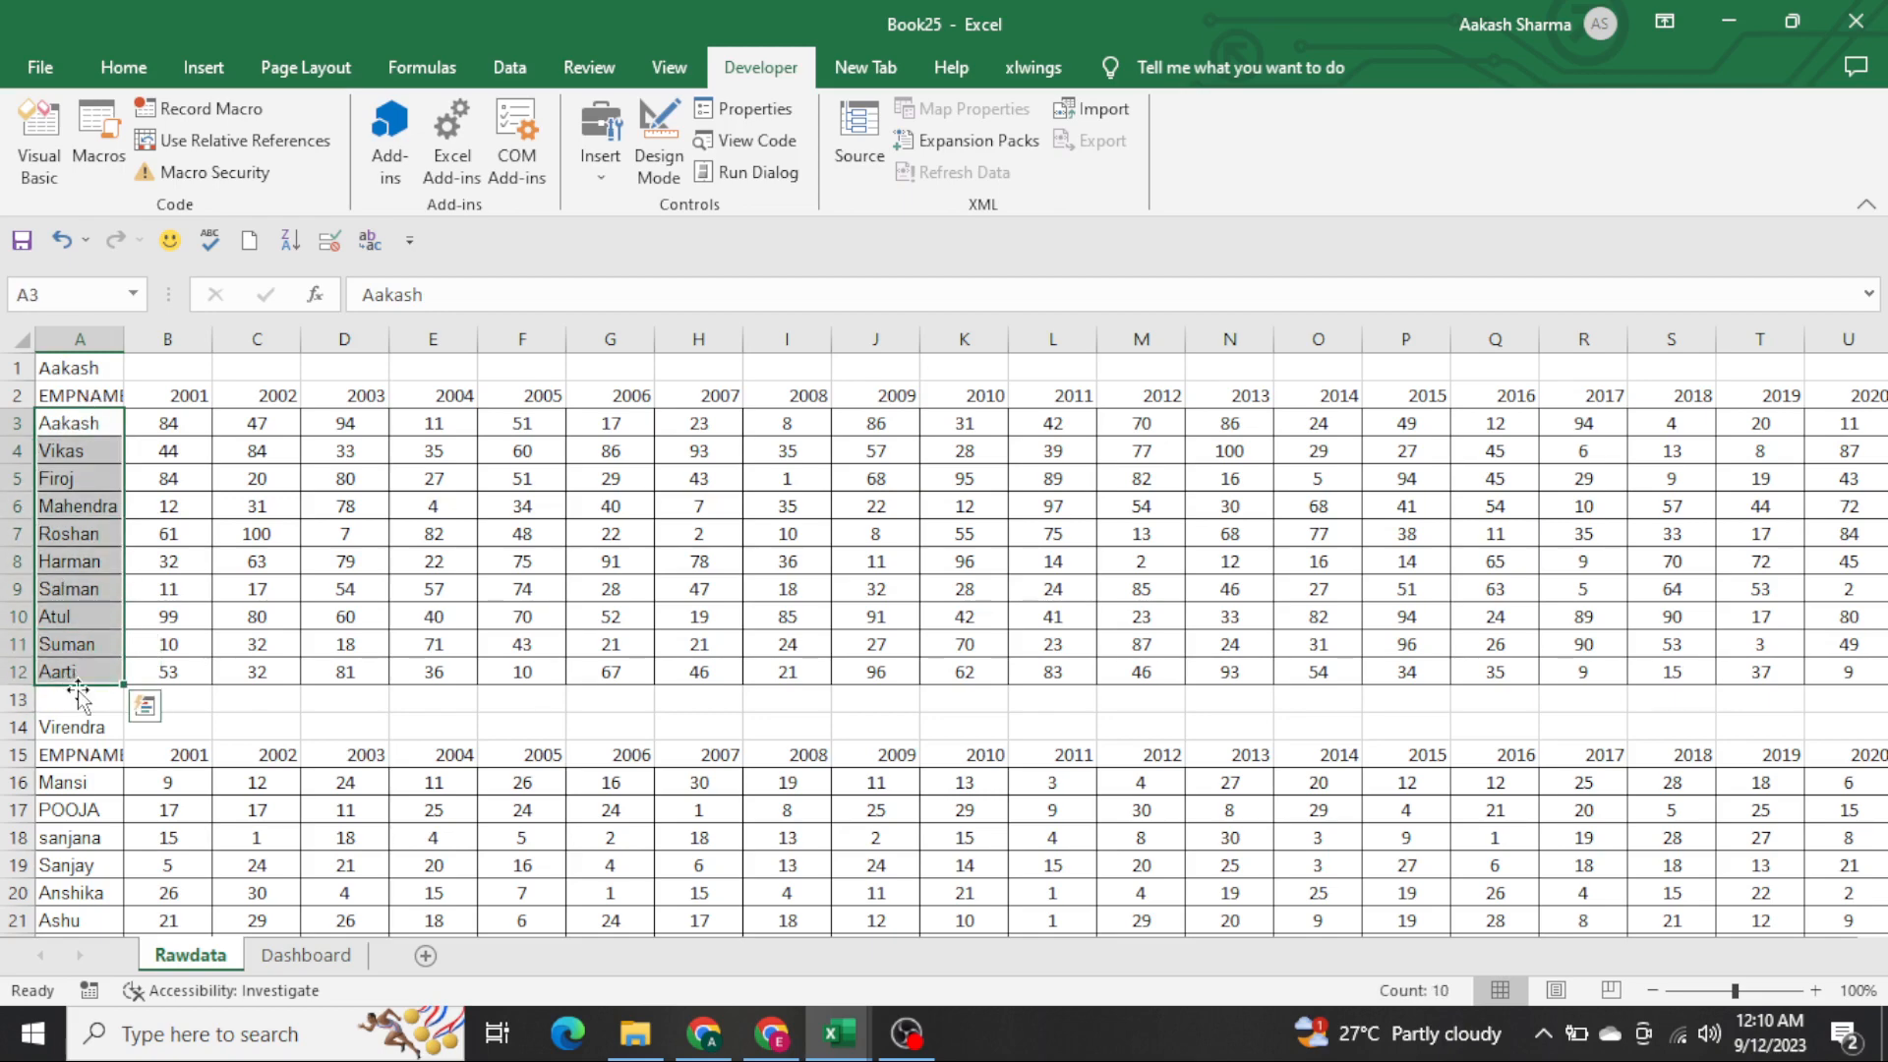
pyautogui.moveTo(84, 780); pyautogui.dragTo(78, 841)
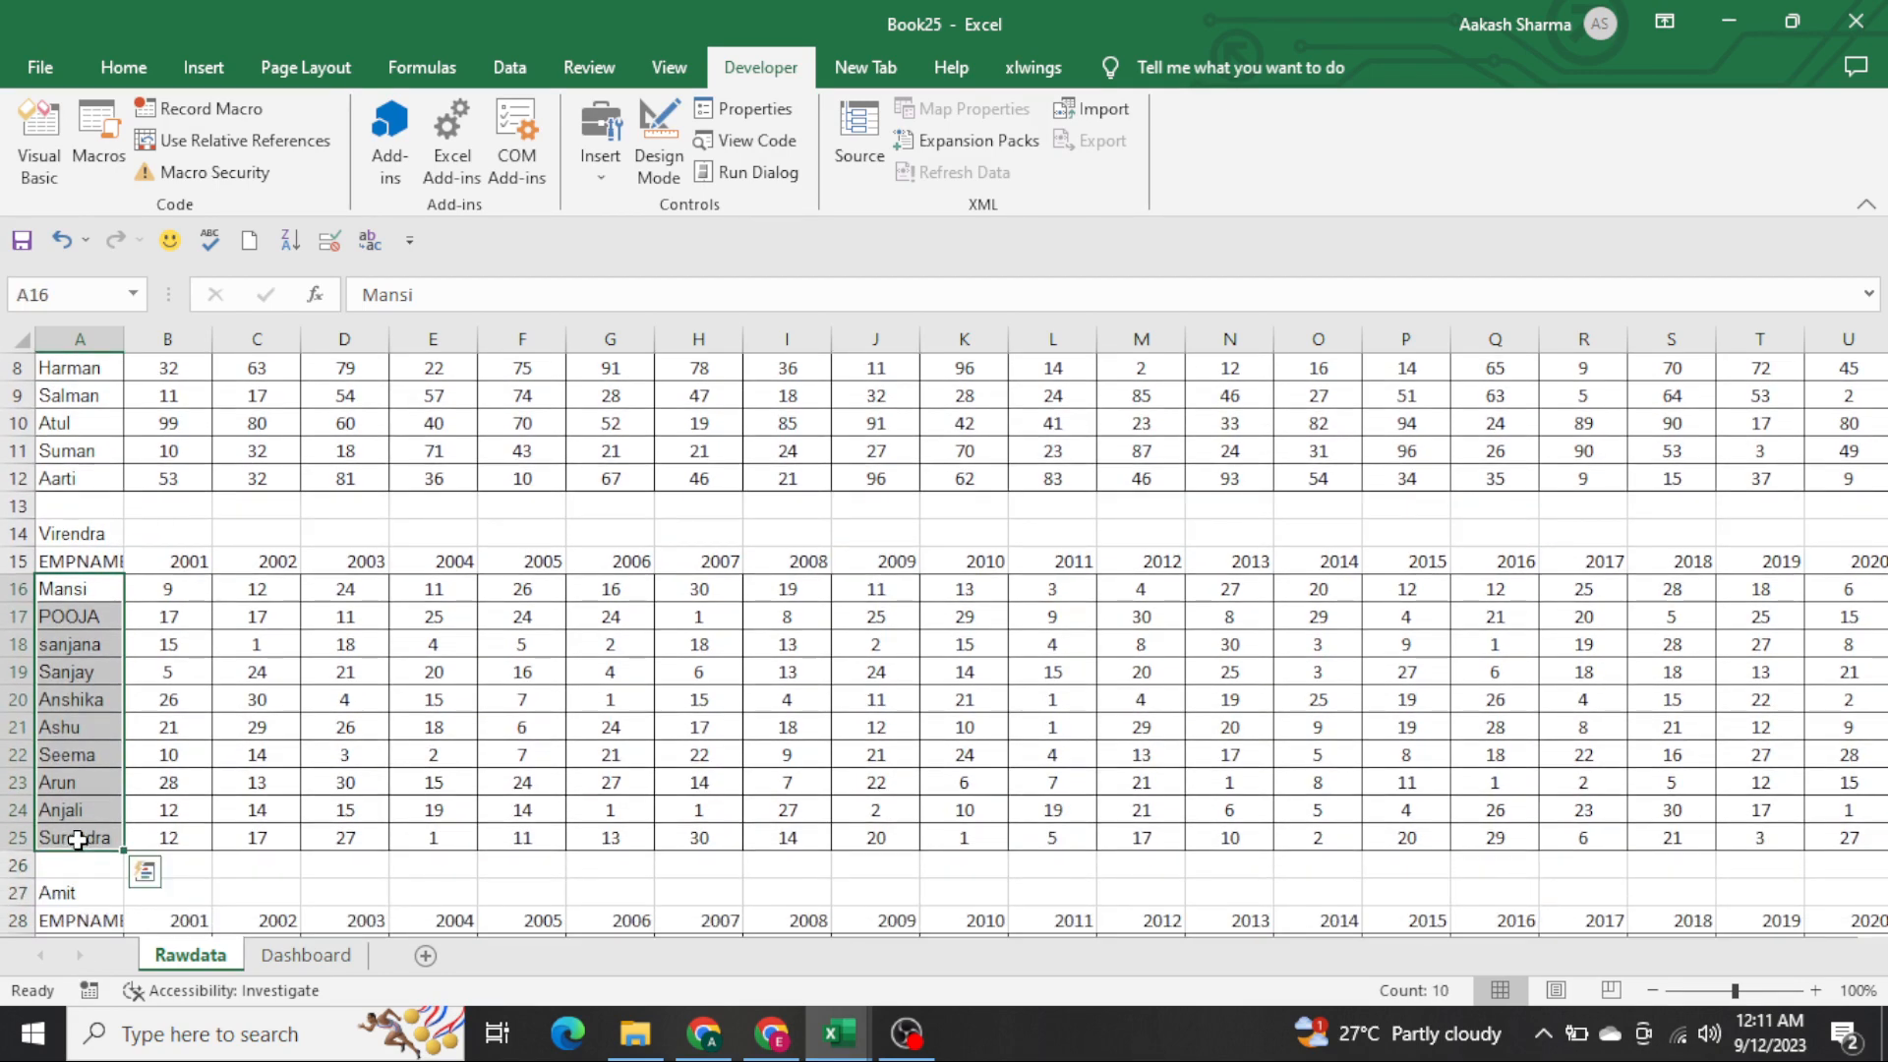
pyautogui.click(293, 958)
pyautogui.click(1565, 518)
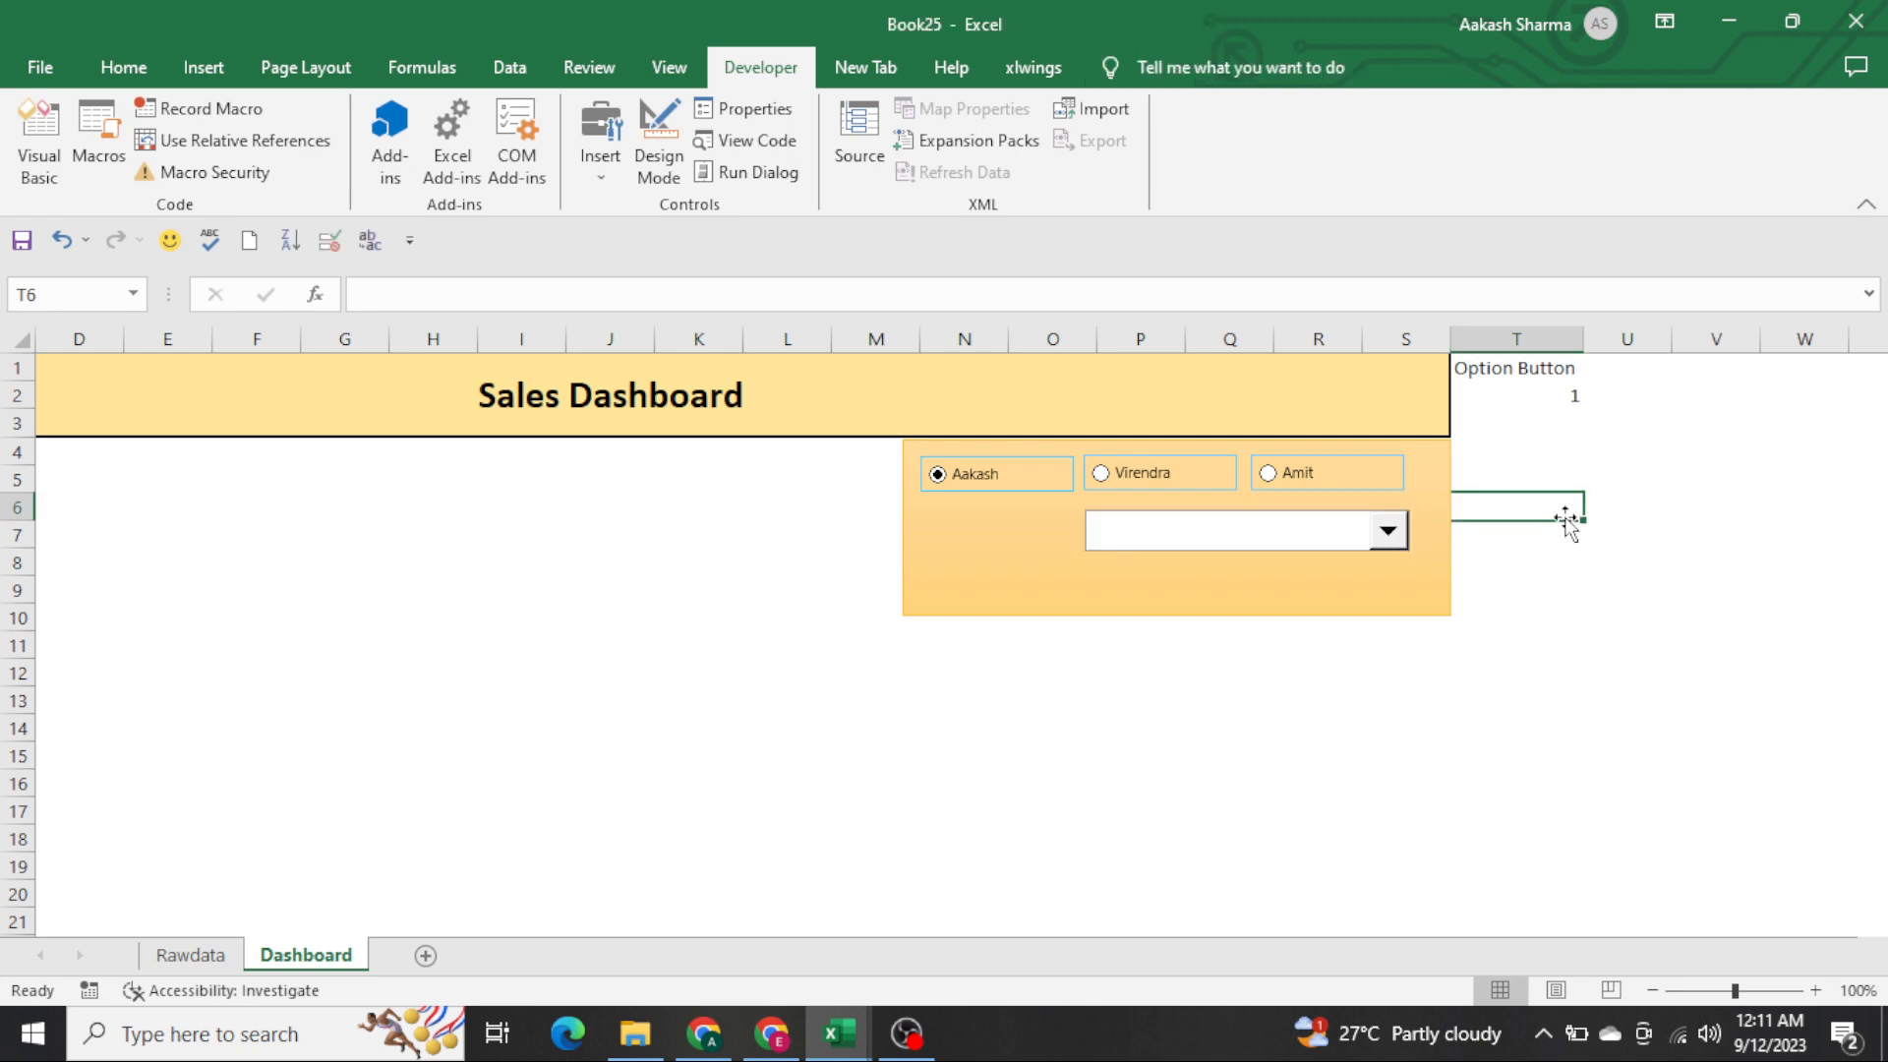
pyautogui.press('Up')
pyautogui.press('Up')
pyautogui.press('Up')
pyautogui.press('Up')
pyautogui.press('Up')
pyautogui.press('Down')
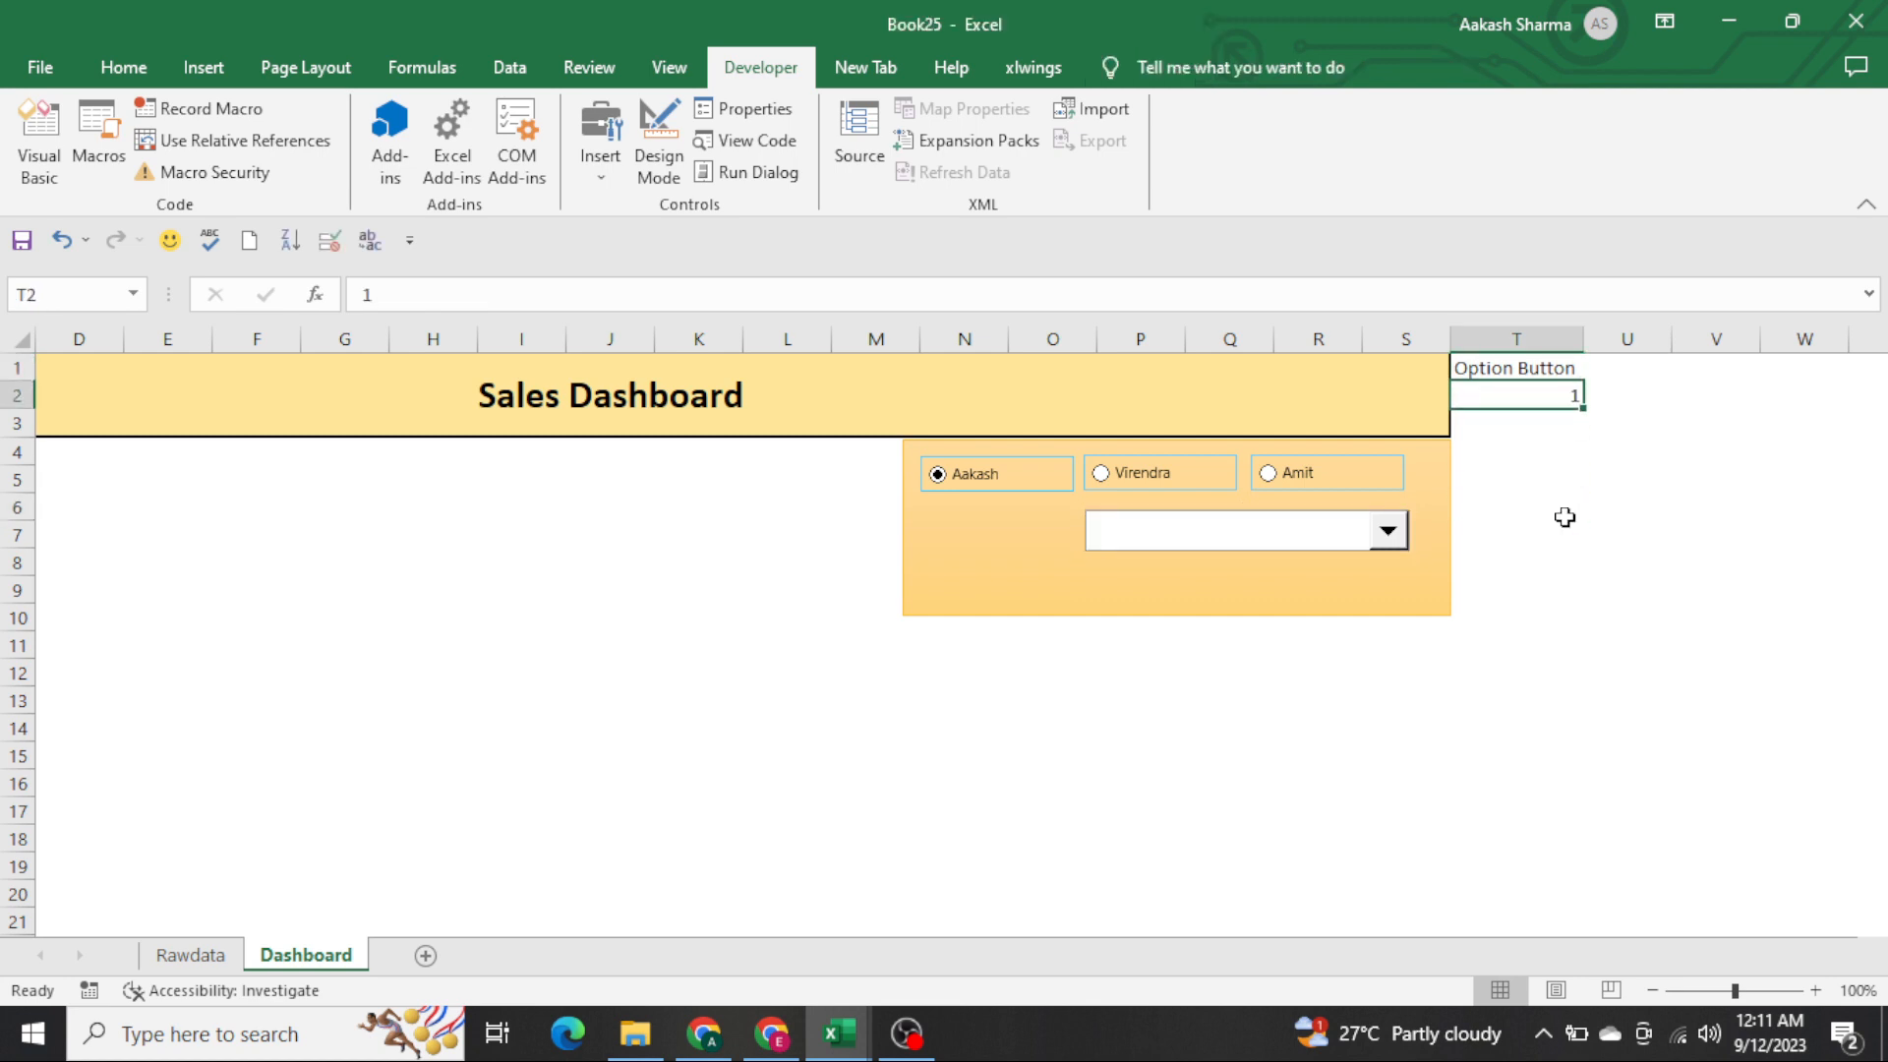
pyautogui.press('Right')
pyautogui.press('Right')
pyautogui.press('Right')
pyautogui.press('Right')
pyautogui.press('Right')
pyautogui.press('Right')
pyautogui.hotkey('ctrl', 'Home')
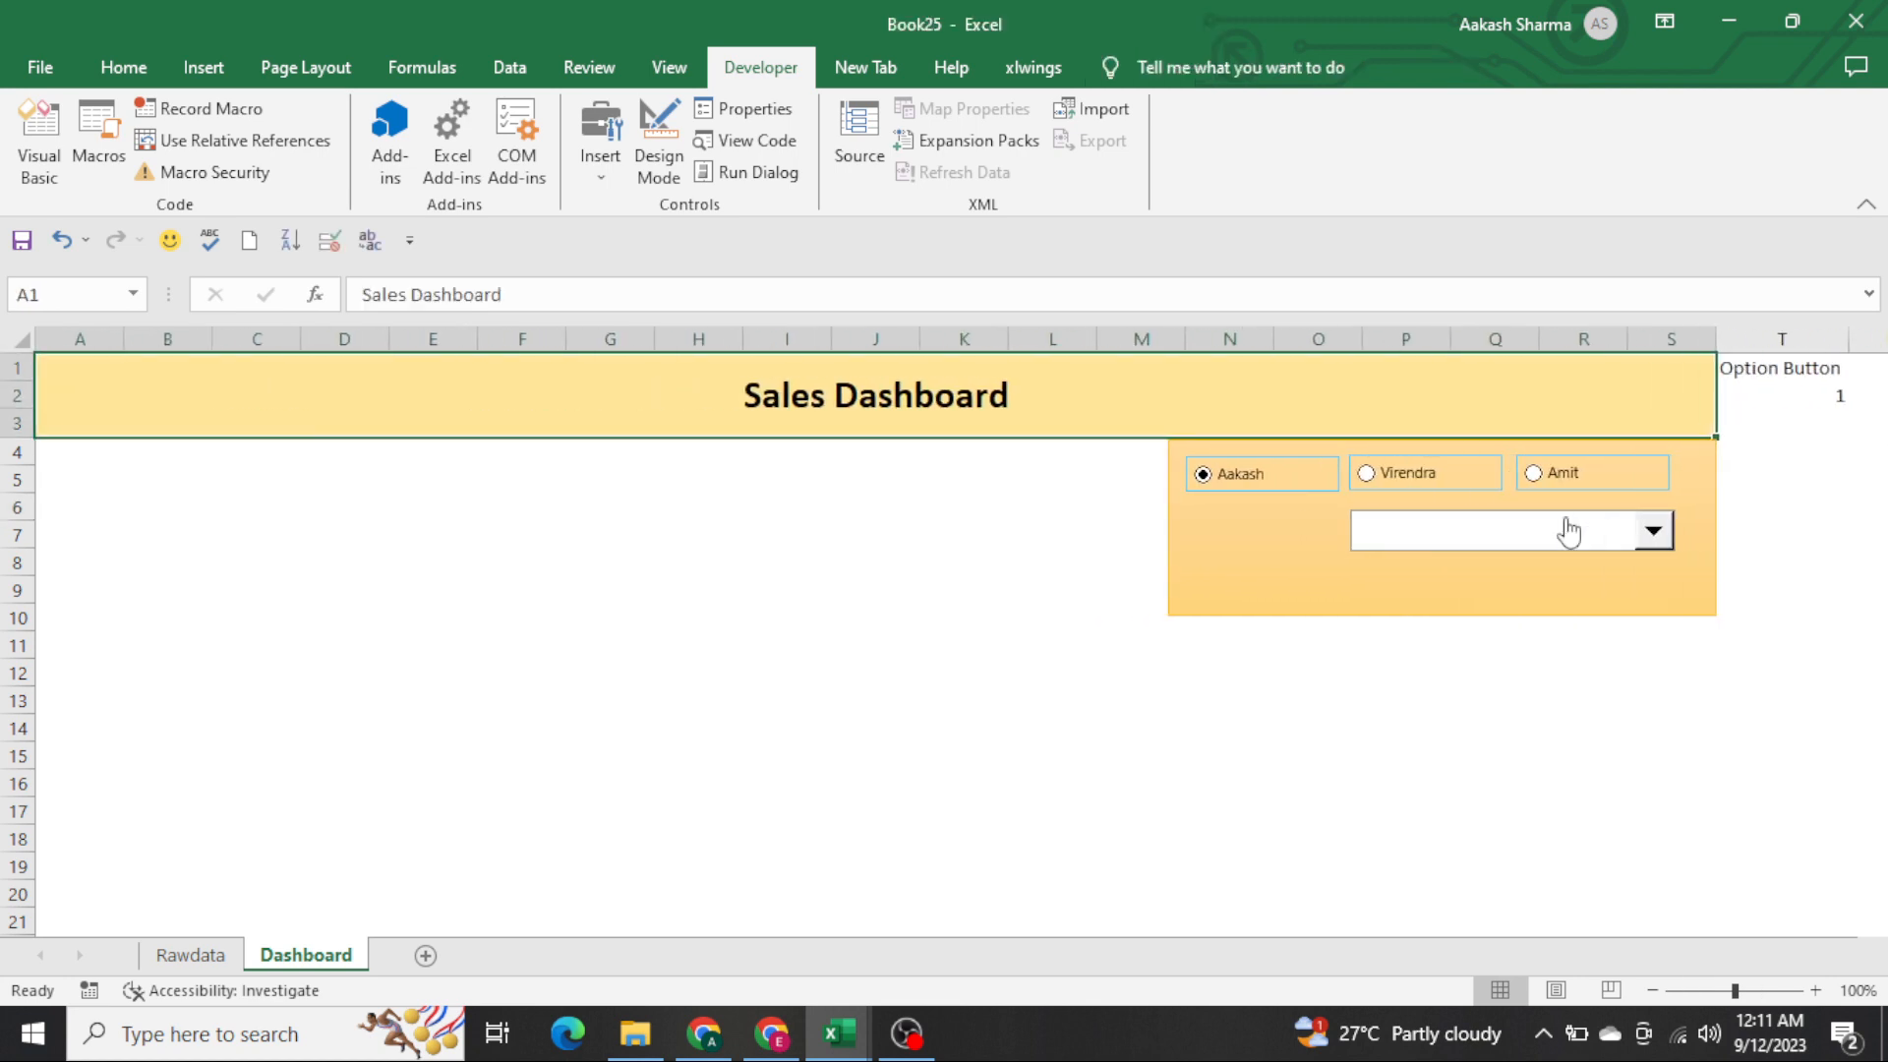
pyautogui.hotkey('ctrl', 'Right')
pyautogui.press('Down')
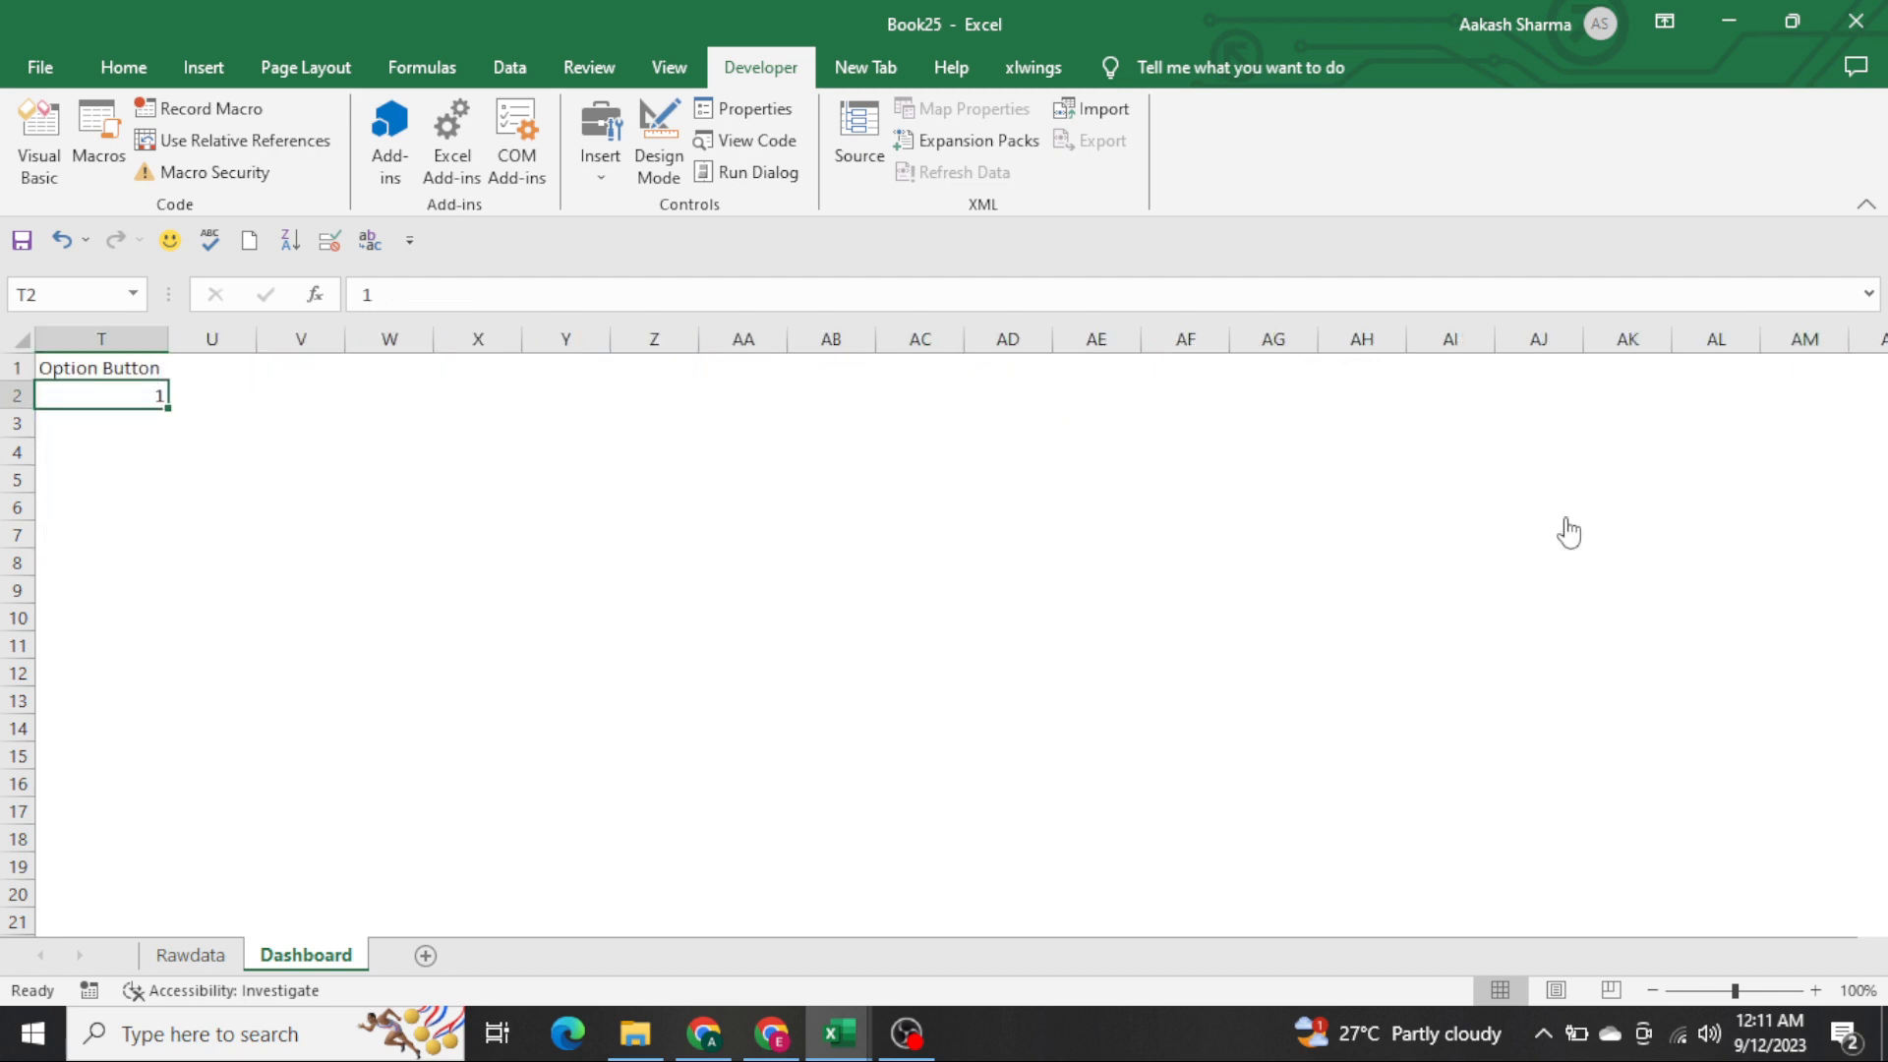
pyautogui.press('Left')
pyautogui.press('Down')
pyautogui.press('Down')
pyautogui.press('Right')
pyautogui.press('Right')
pyautogui.press('Right')
pyautogui.press('Right')
pyautogui.press('Right')
pyautogui.press('Right')
pyautogui.press('Right')
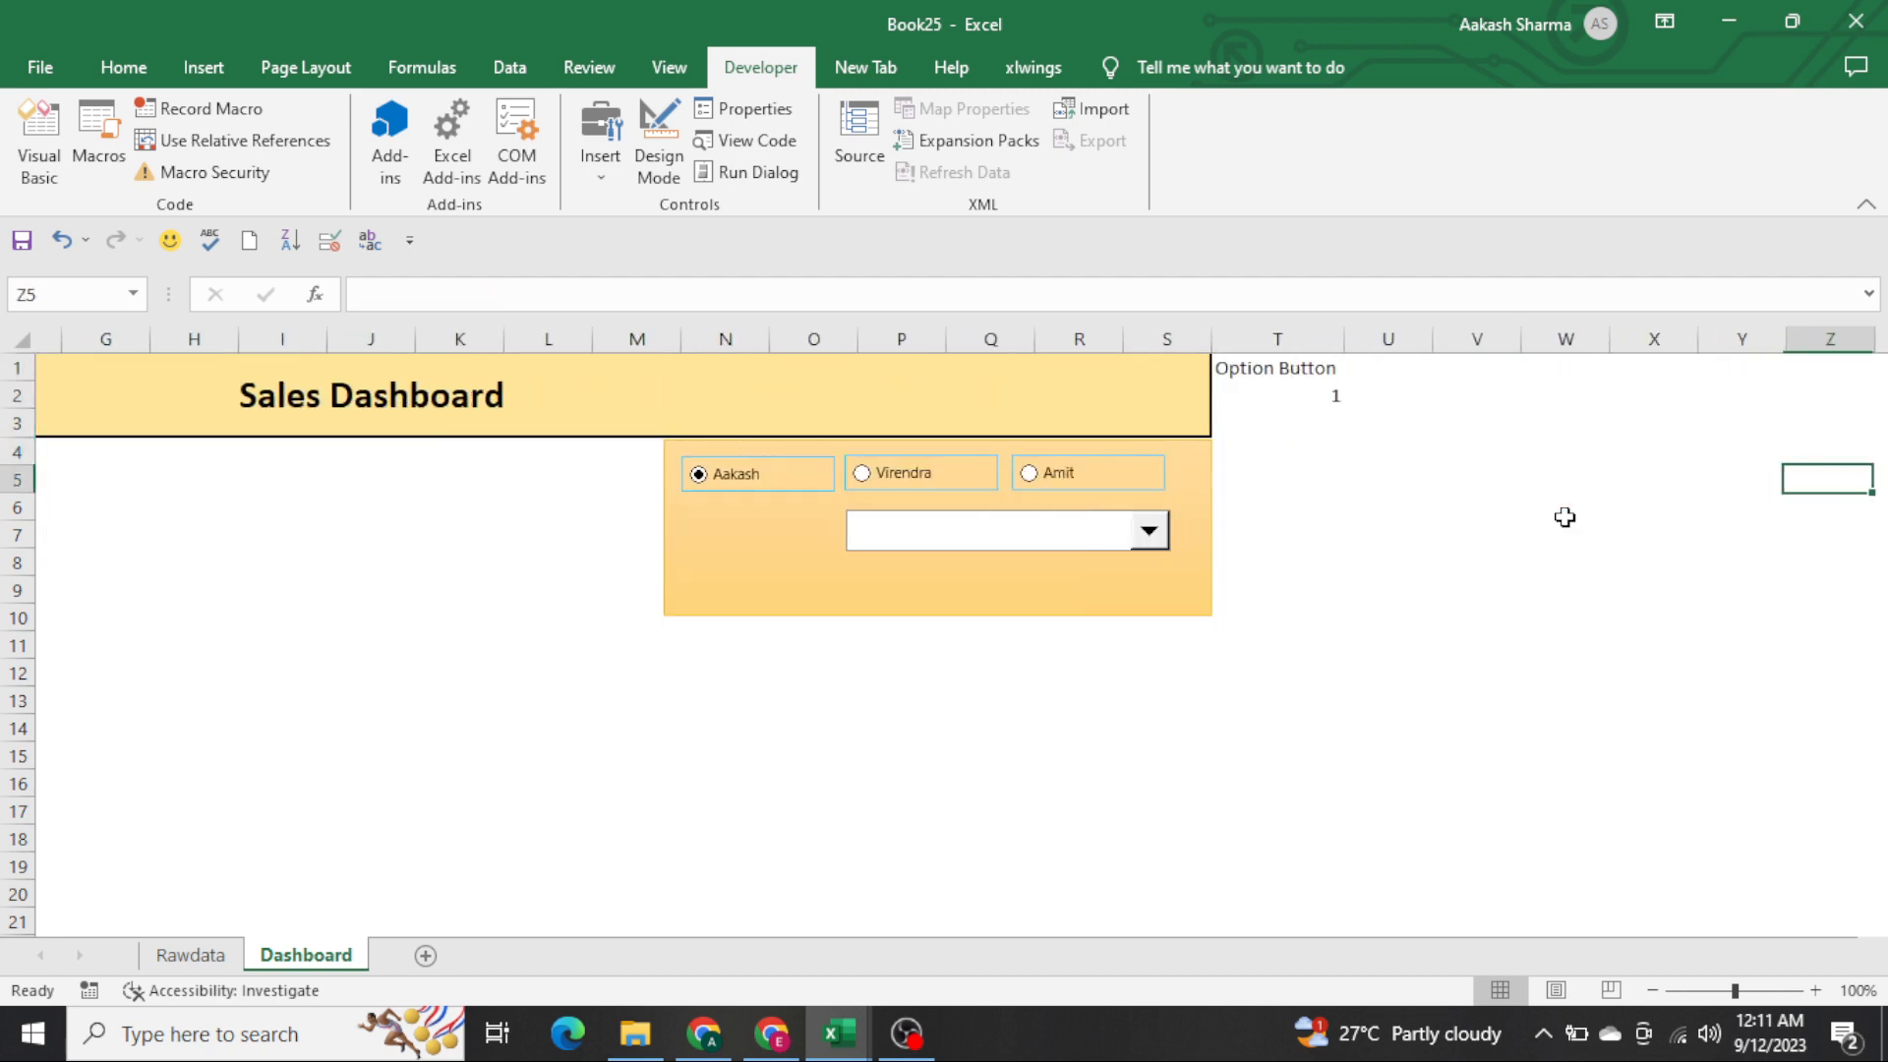
pyautogui.press('Left')
pyautogui.press('Left')
pyautogui.press('Left')
pyautogui.press('Left')
pyautogui.press('Left')
pyautogui.press('Left')
pyautogui.press('Up')
pyautogui.press('Right')
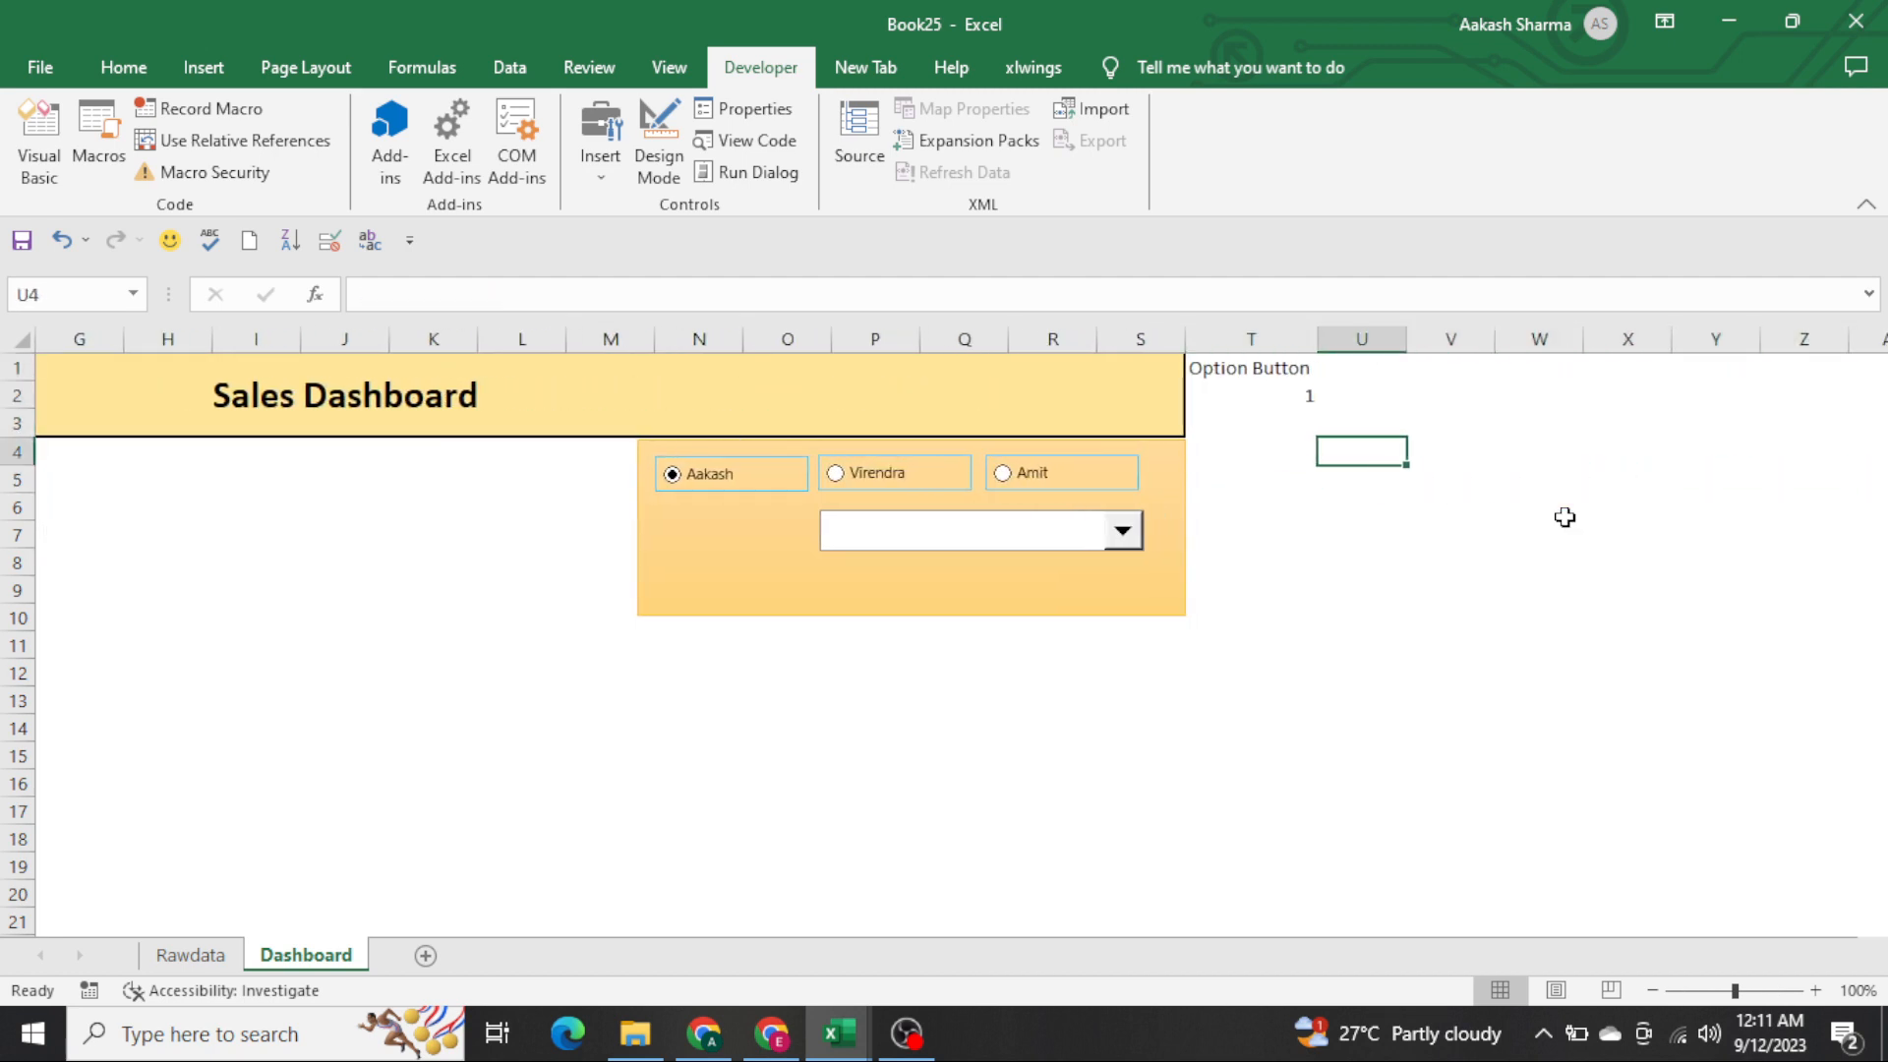
pyautogui.write('=ch')
pyautogui.press('Escape')
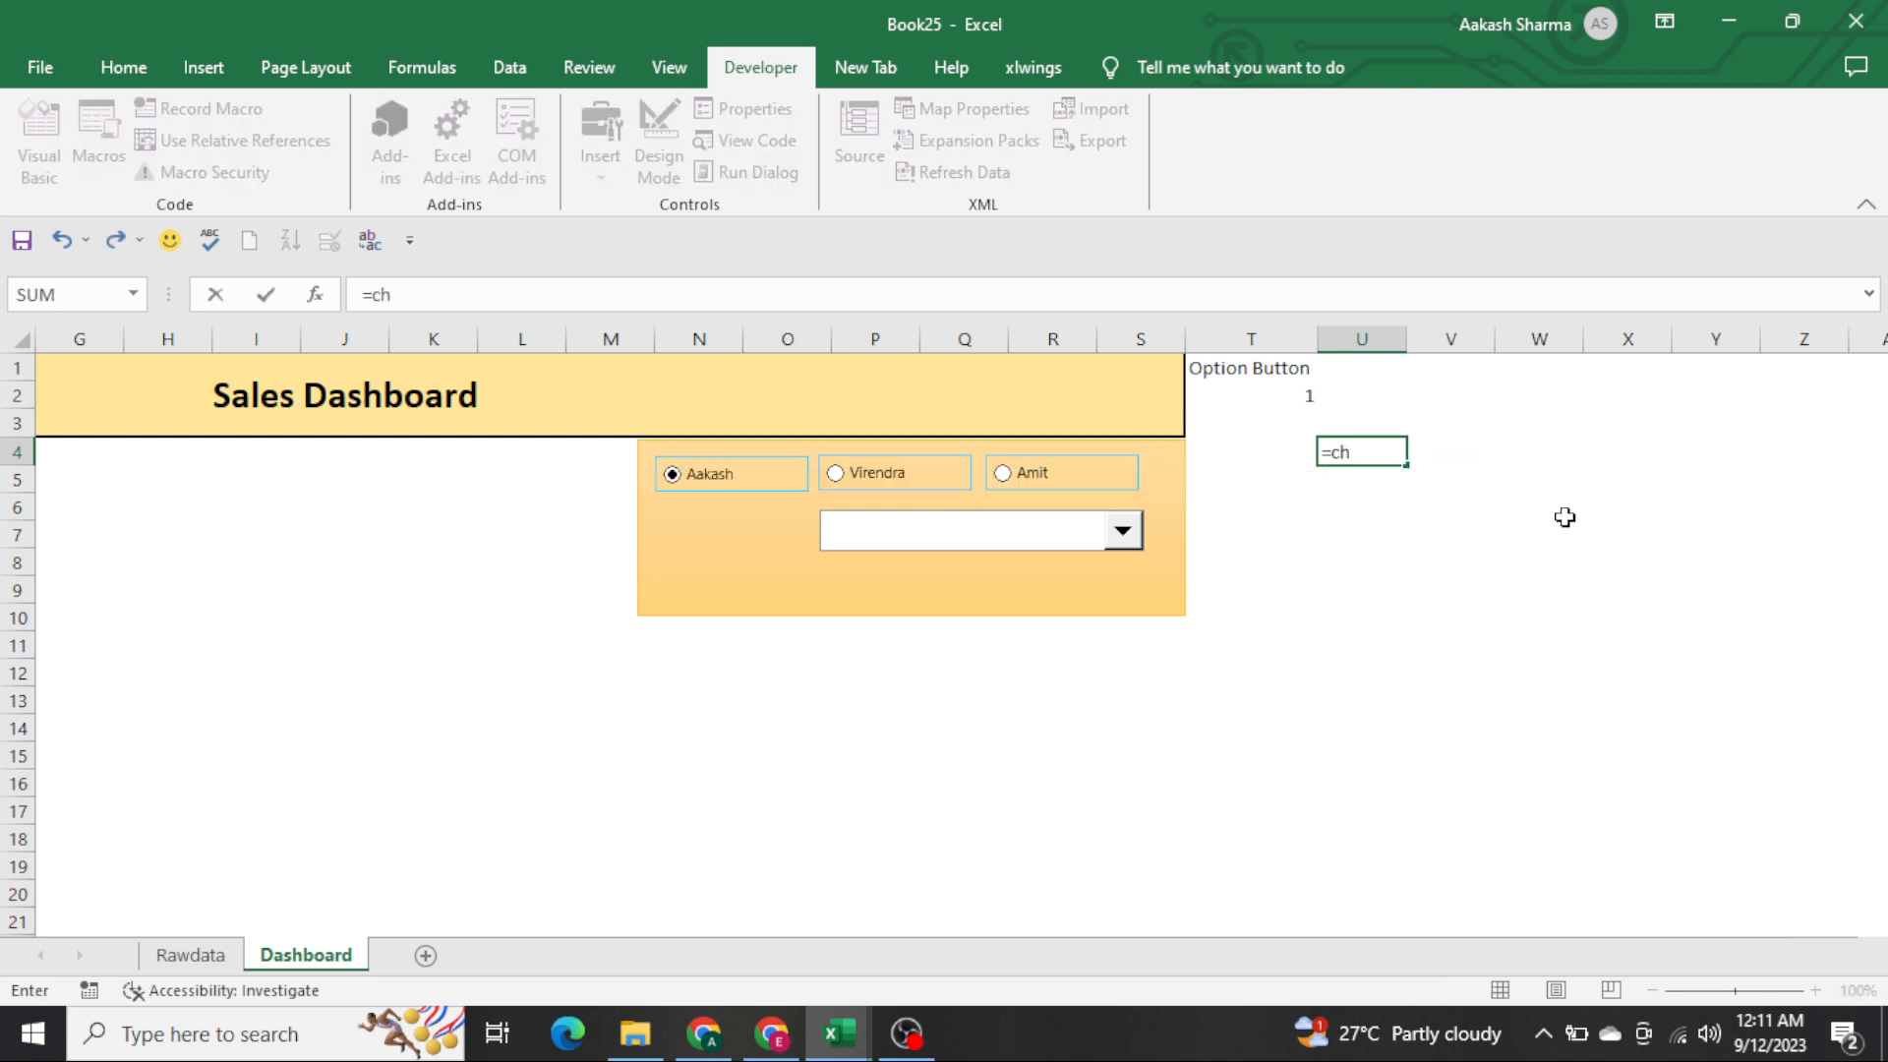
# Start an array formula over U4:U20 on the Dashboard sheet using CHOOSE with T2 as the index number
pyautogui.press('Escape')
pyautogui.hotkey('shift', 'Down')
pyautogui.hotkey('shift', 'Down')
pyautogui.hotkey('shift', 'Down')
pyautogui.hotkey('shift', 'Down')
pyautogui.hotkey('shift', 'Down')
pyautogui.hotkey('shift', 'Down')
pyautogui.hotkey('shift', 'Down')
pyautogui.hotkey('shift', 'Down')
pyautogui.hotkey('shift', 'Down')
pyautogui.hotkey('shift', 'Down')
pyautogui.hotkey('shift', 'Down')
pyautogui.hotkey('shift', 'Down')
pyautogui.hotkey('shift', 'Down')
pyautogui.hotkey('shift', 'Down')
pyautogui.hotkey('shift', 'Down')
pyautogui.hotkey('shift', 'Down')
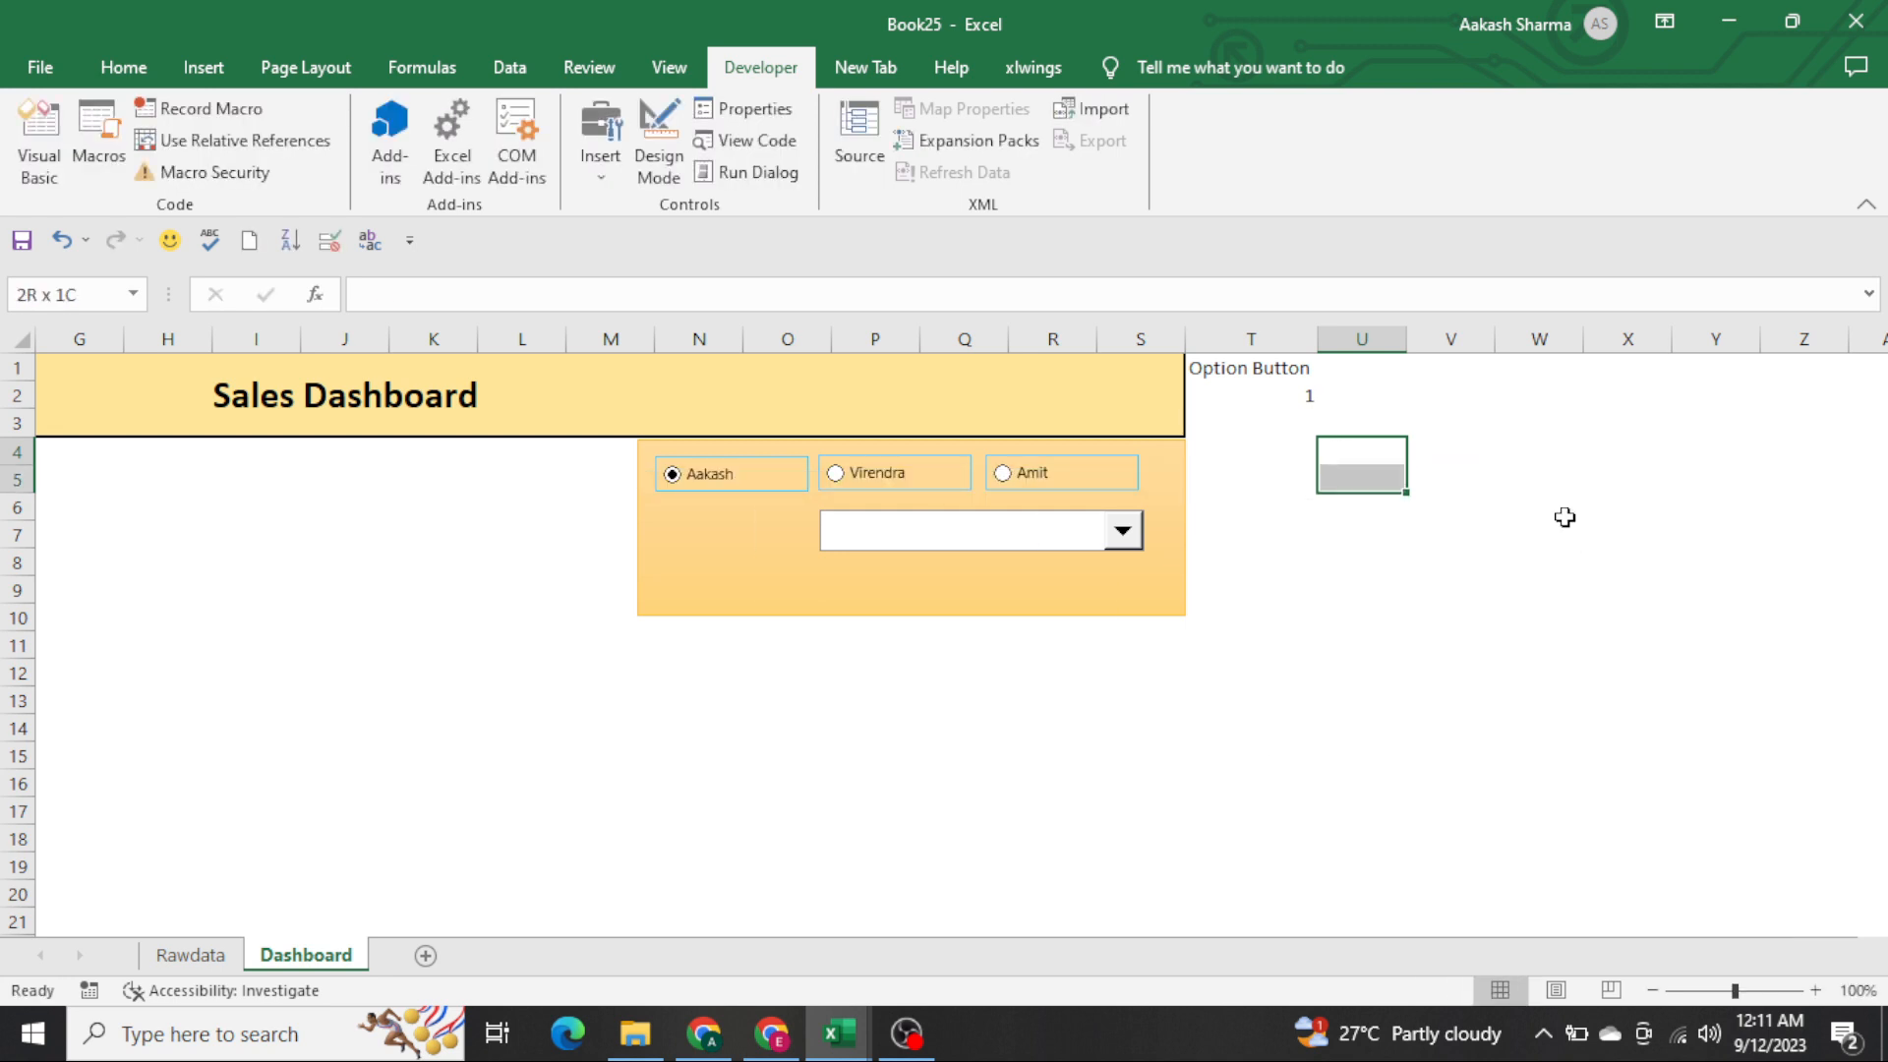
pyautogui.write('=cho')
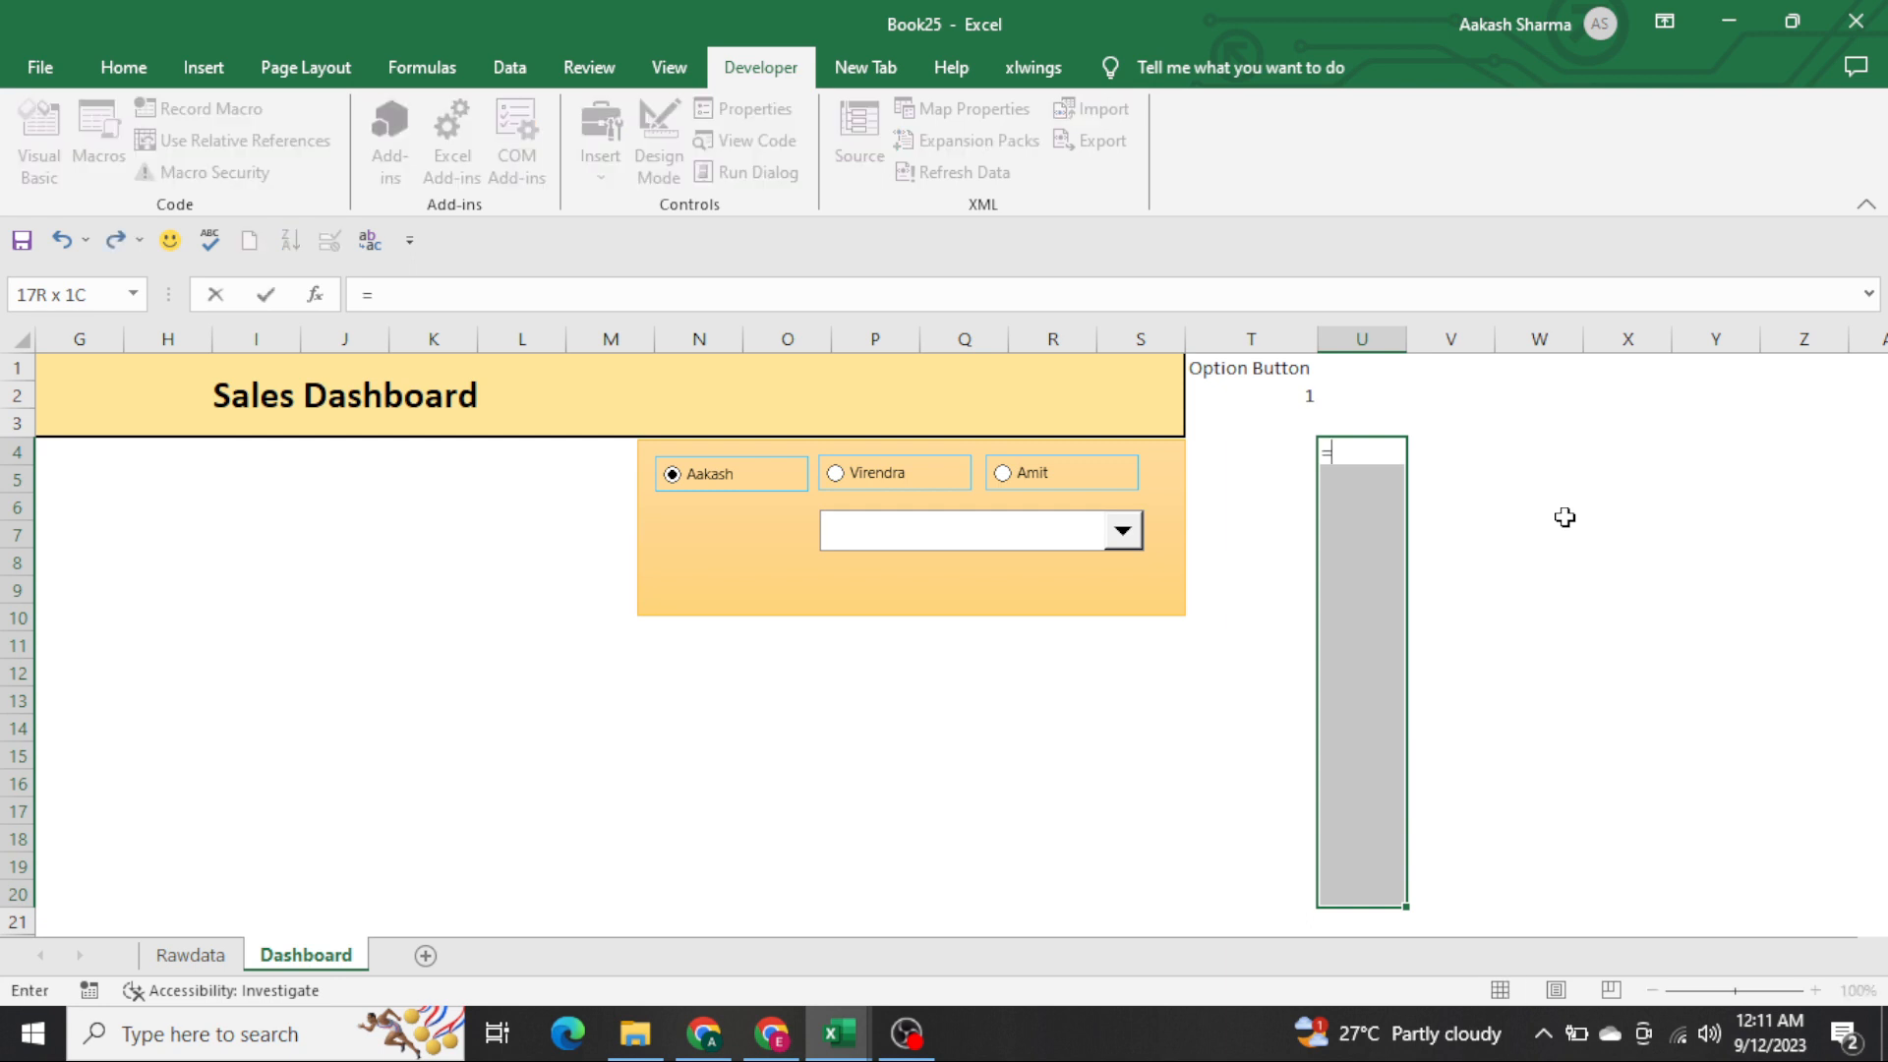
pyautogui.press('Tab')
pyautogui.press('Up')
pyautogui.press('Up')
pyautogui.press('Up')
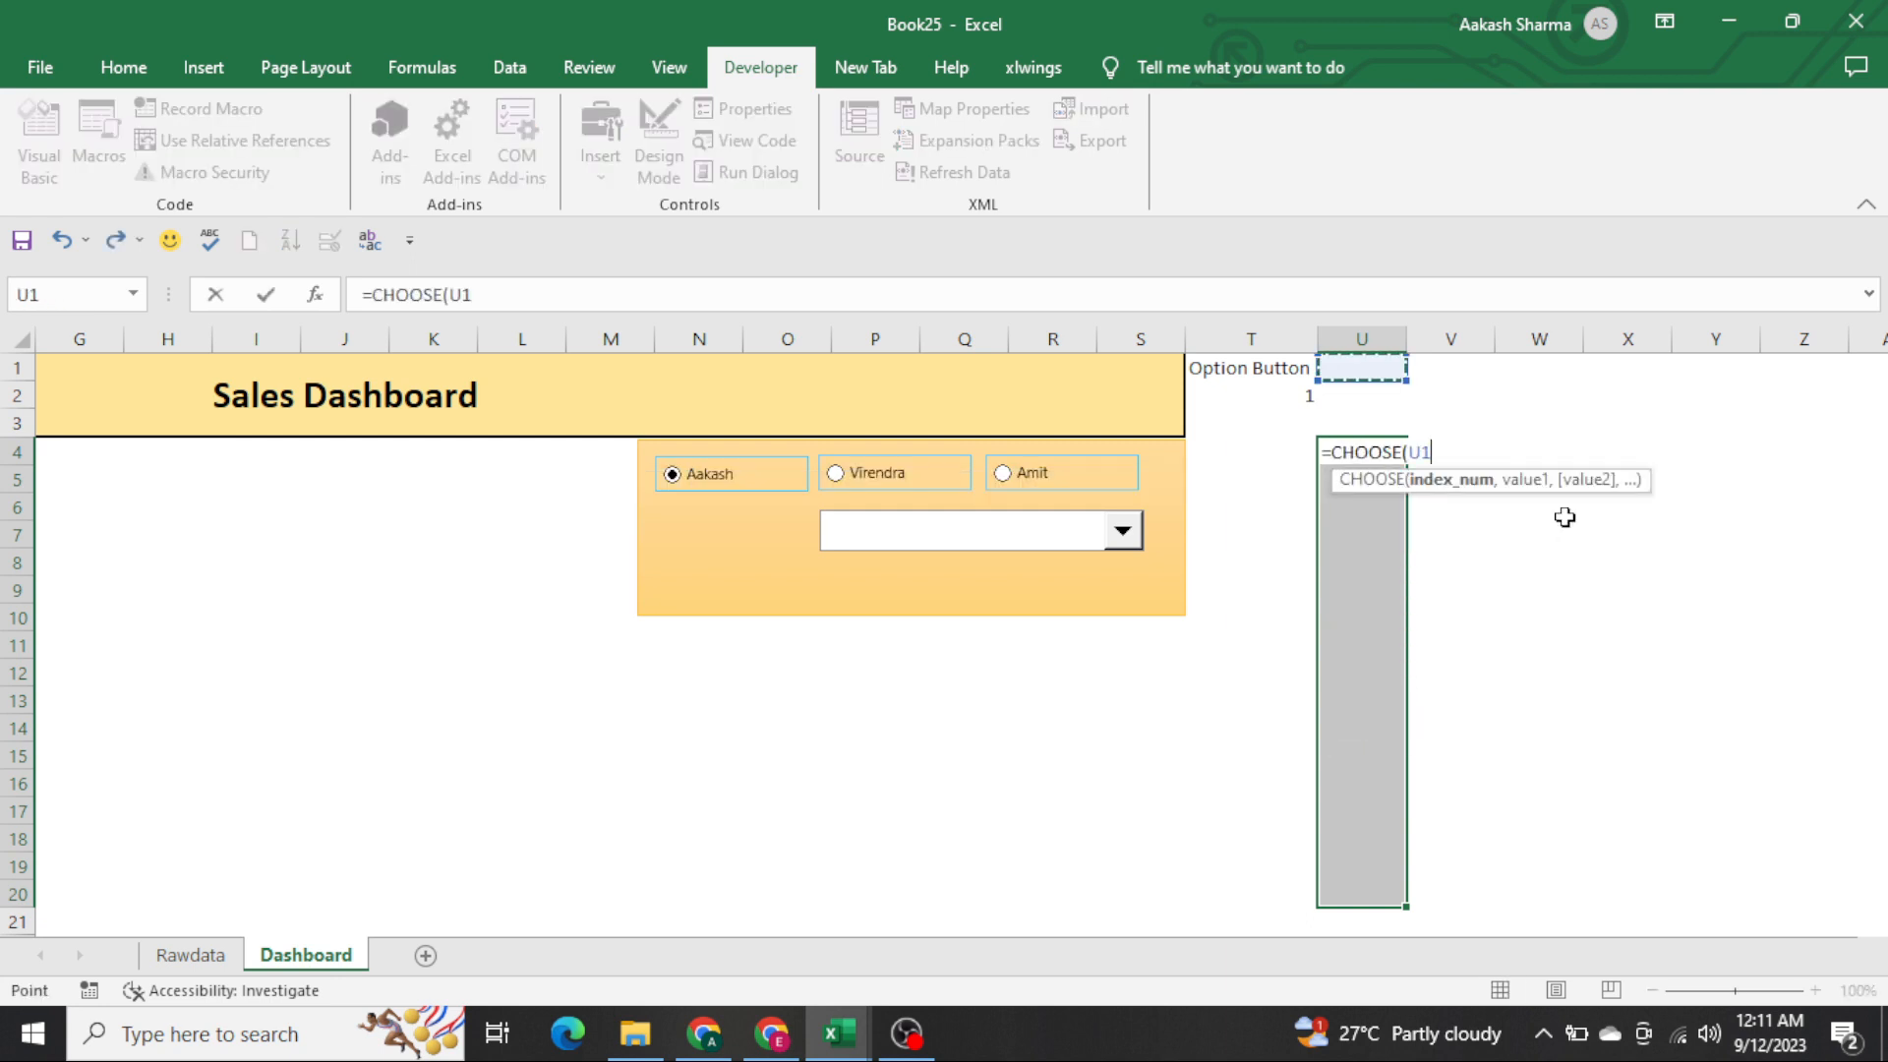
pyautogui.press('Left')
pyautogui.press('Down')
pyautogui.write(',')
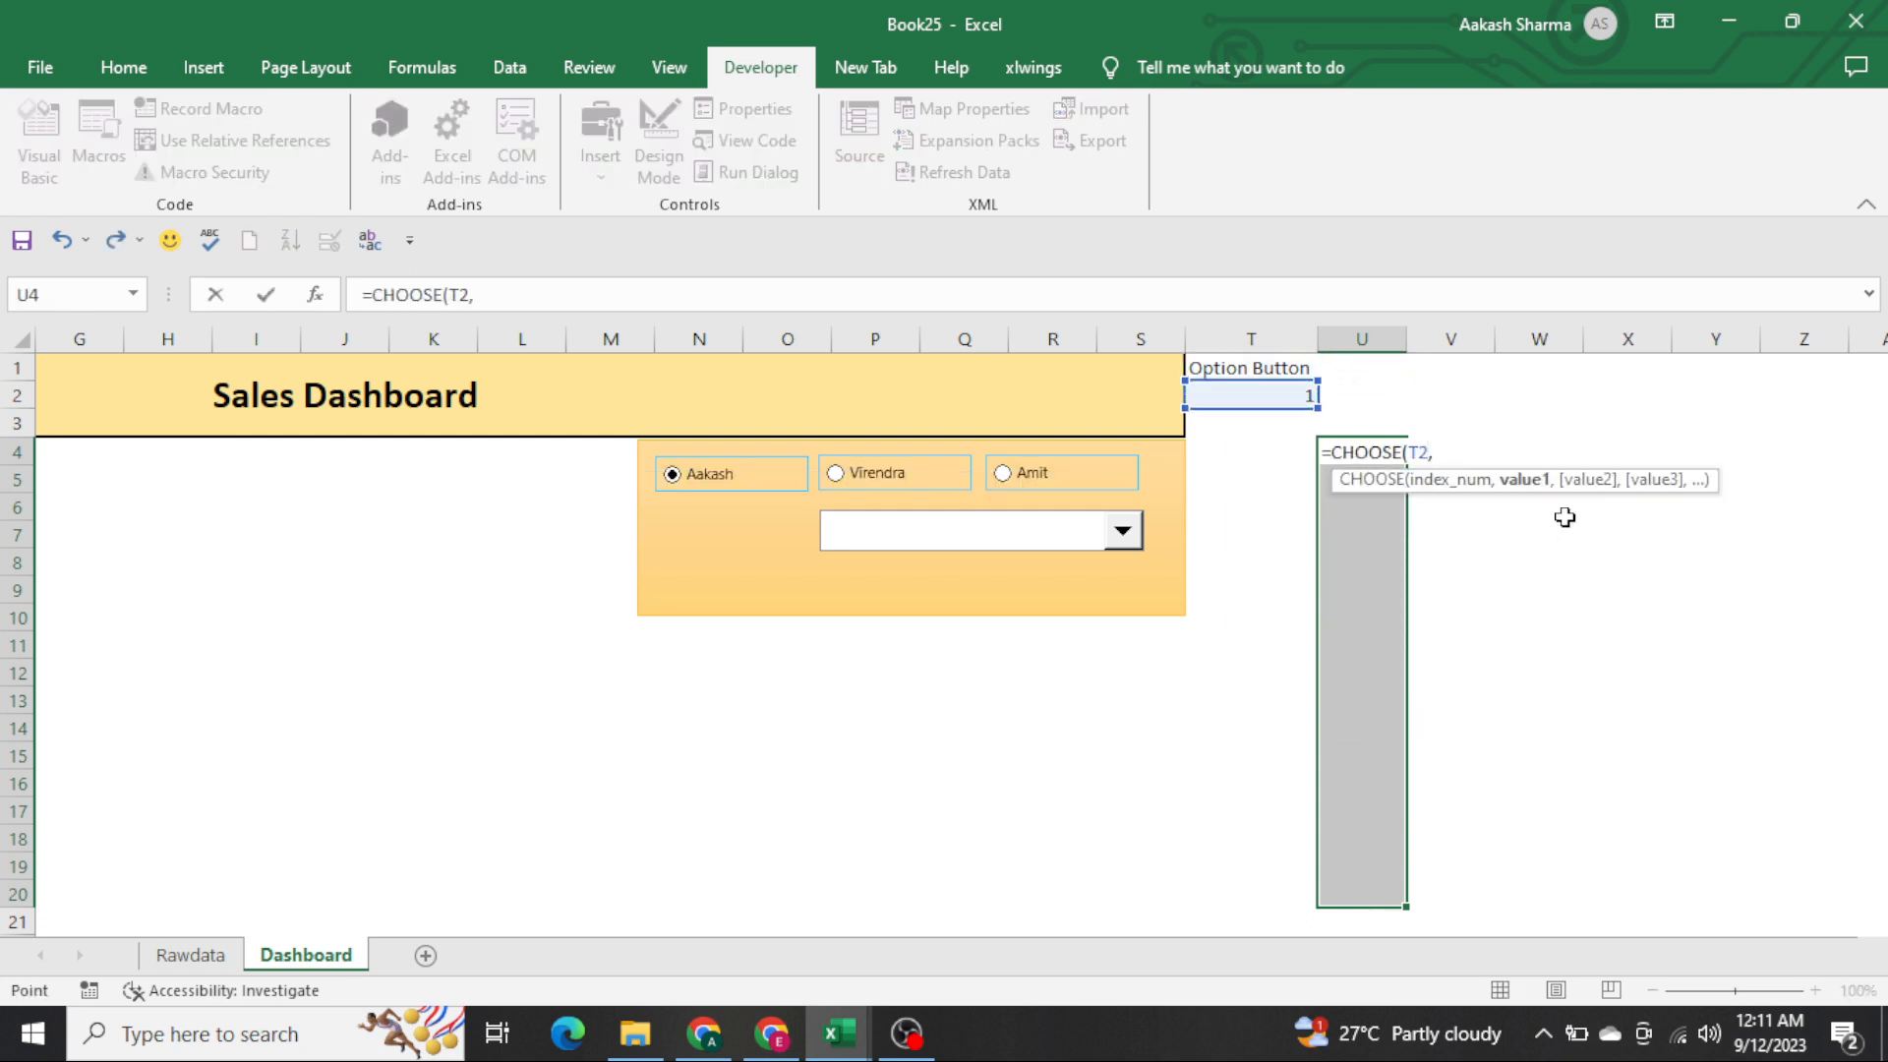
# Add the first team's employee names, Rawdata!$A$3:$A$12, as the first CHOOSE value with absolute references
pyautogui.press('Home')
pyautogui.hotkey('ctrl', 'pageup')
pyautogui.hotkey('ctrl', 'Home')
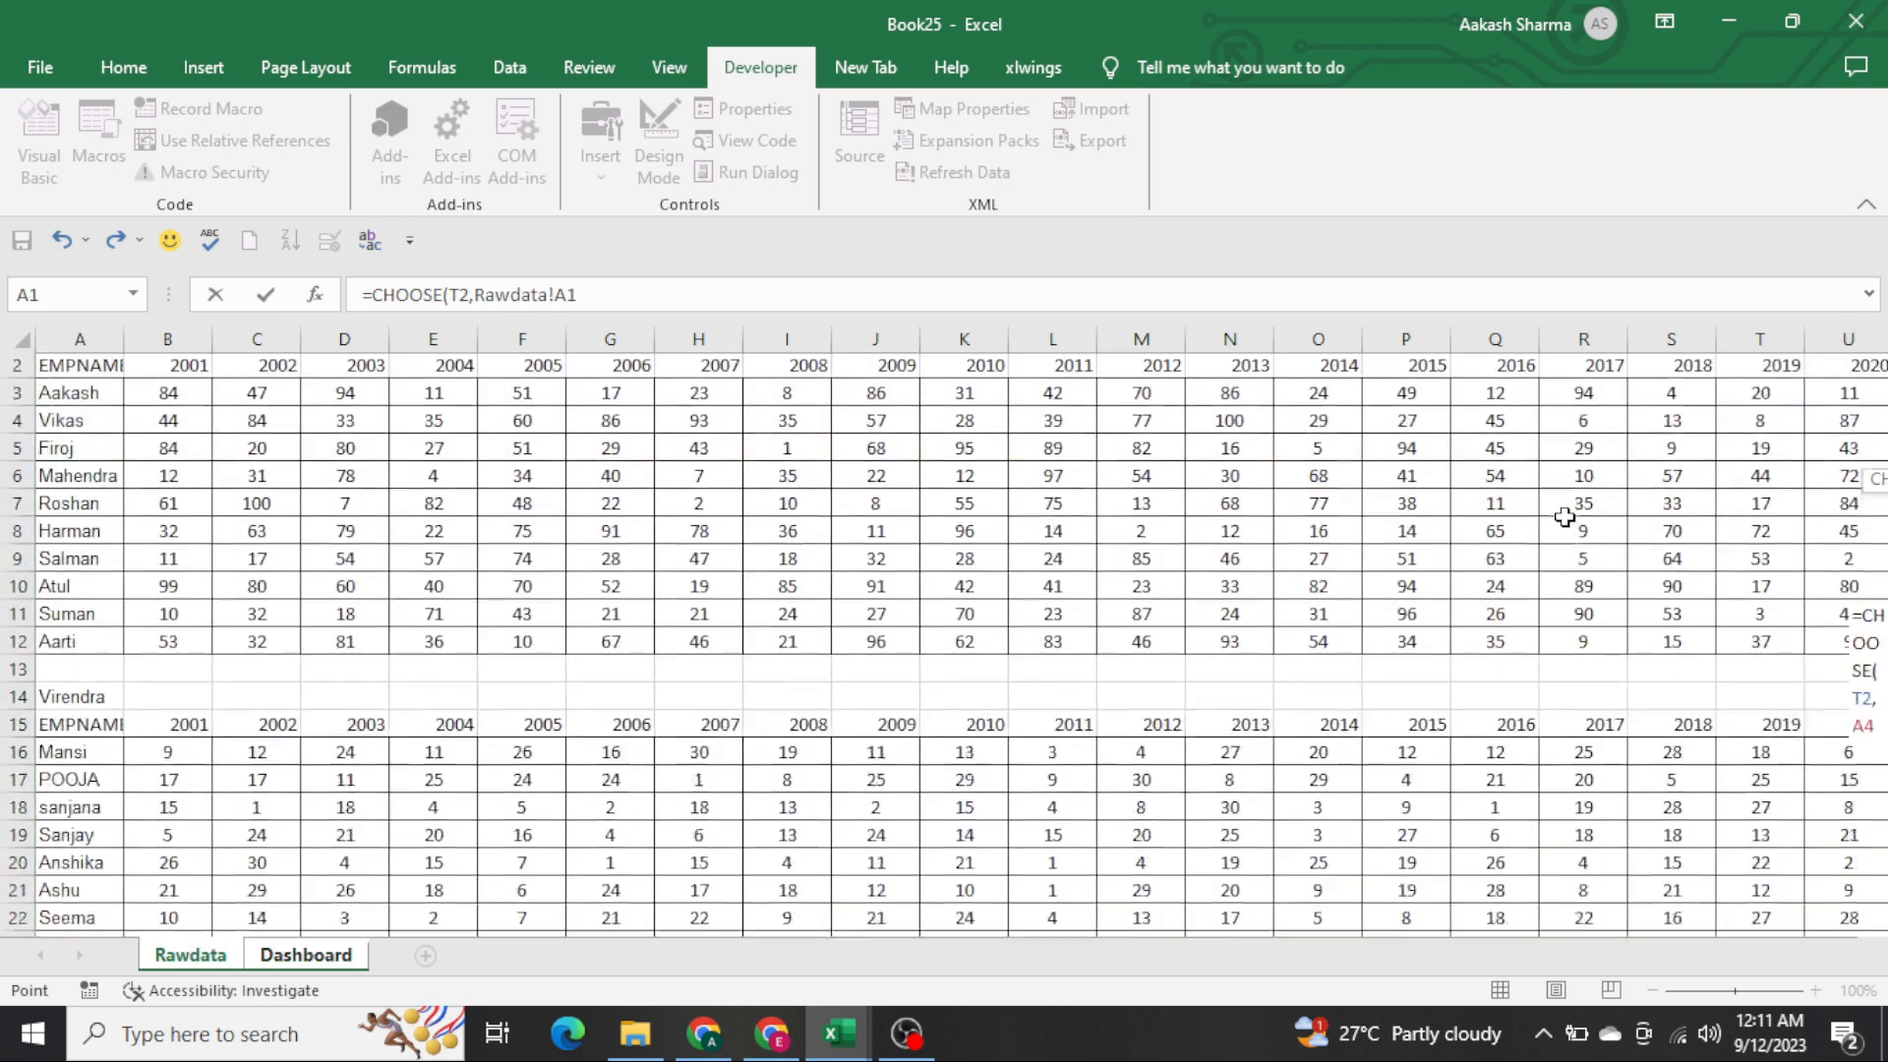
pyautogui.press('Down')
pyautogui.press('Down')
pyautogui.hotkey('ctrl', 'shift', 'Down')
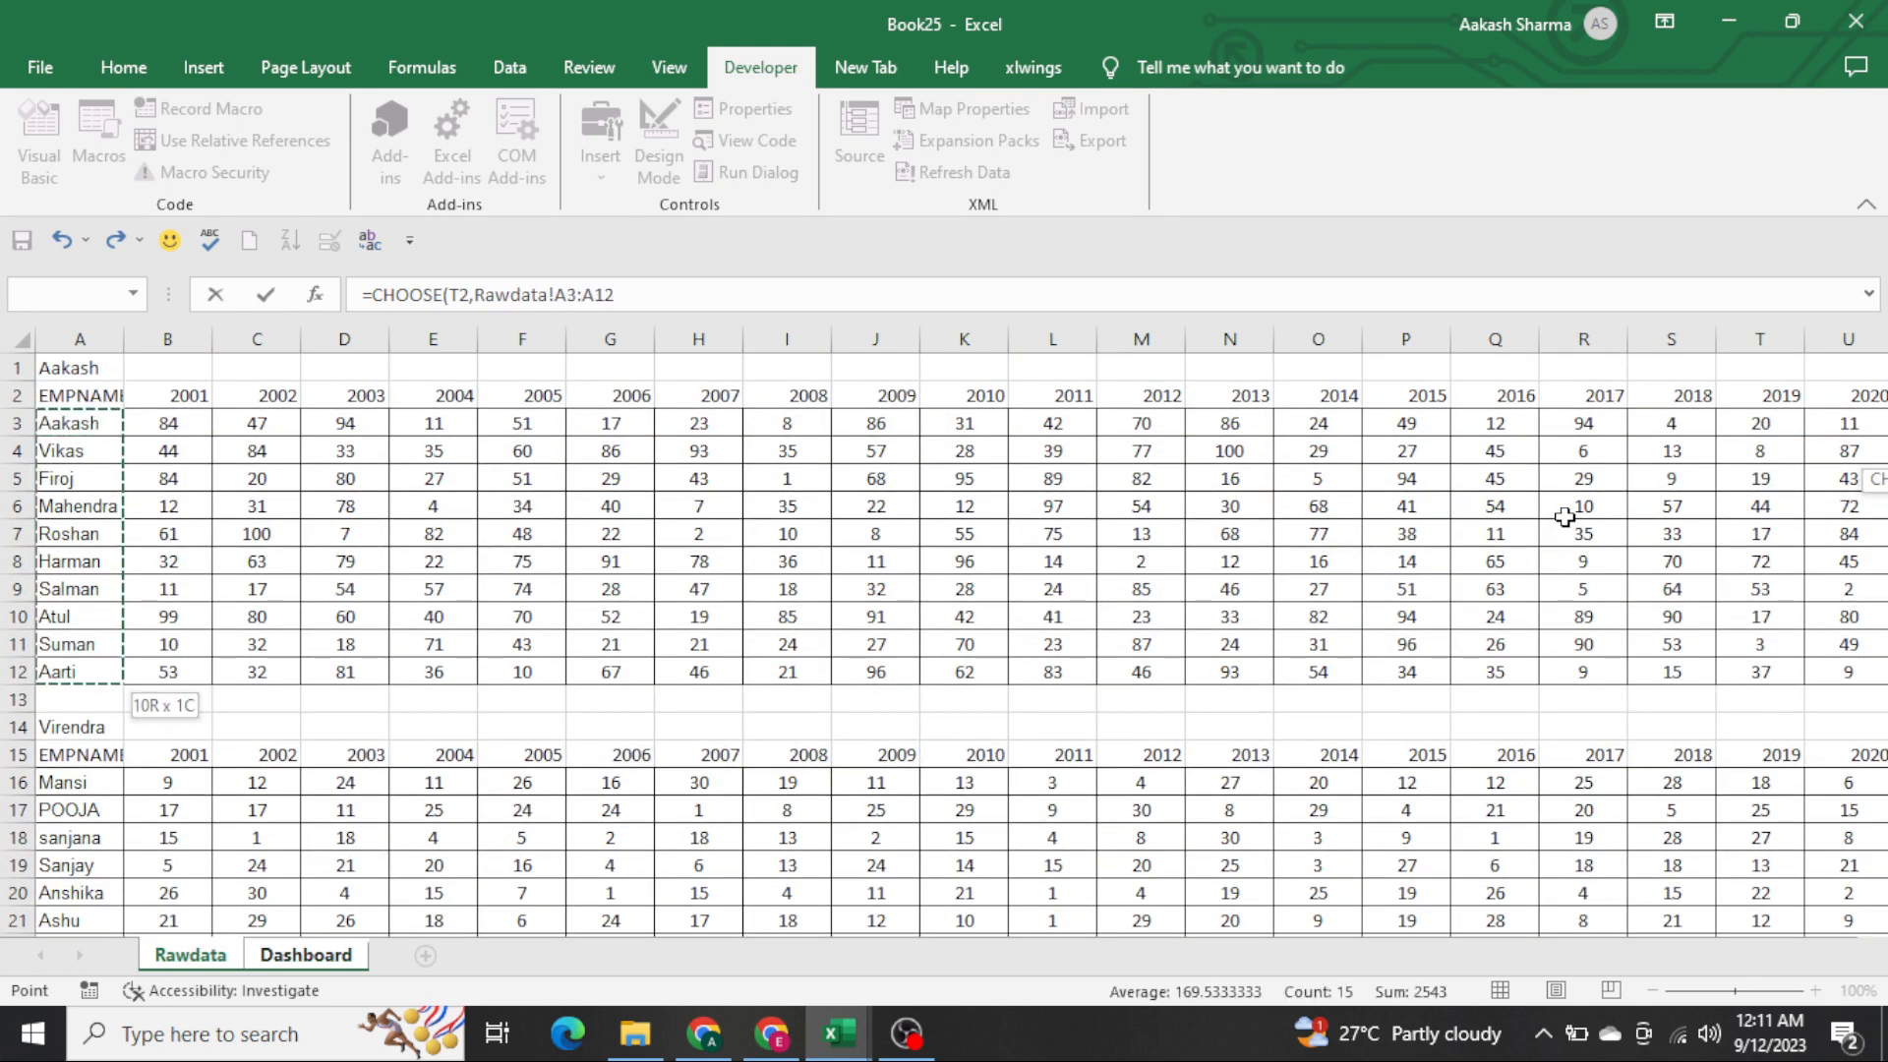
pyautogui.press('F4')
pyautogui.write(',')
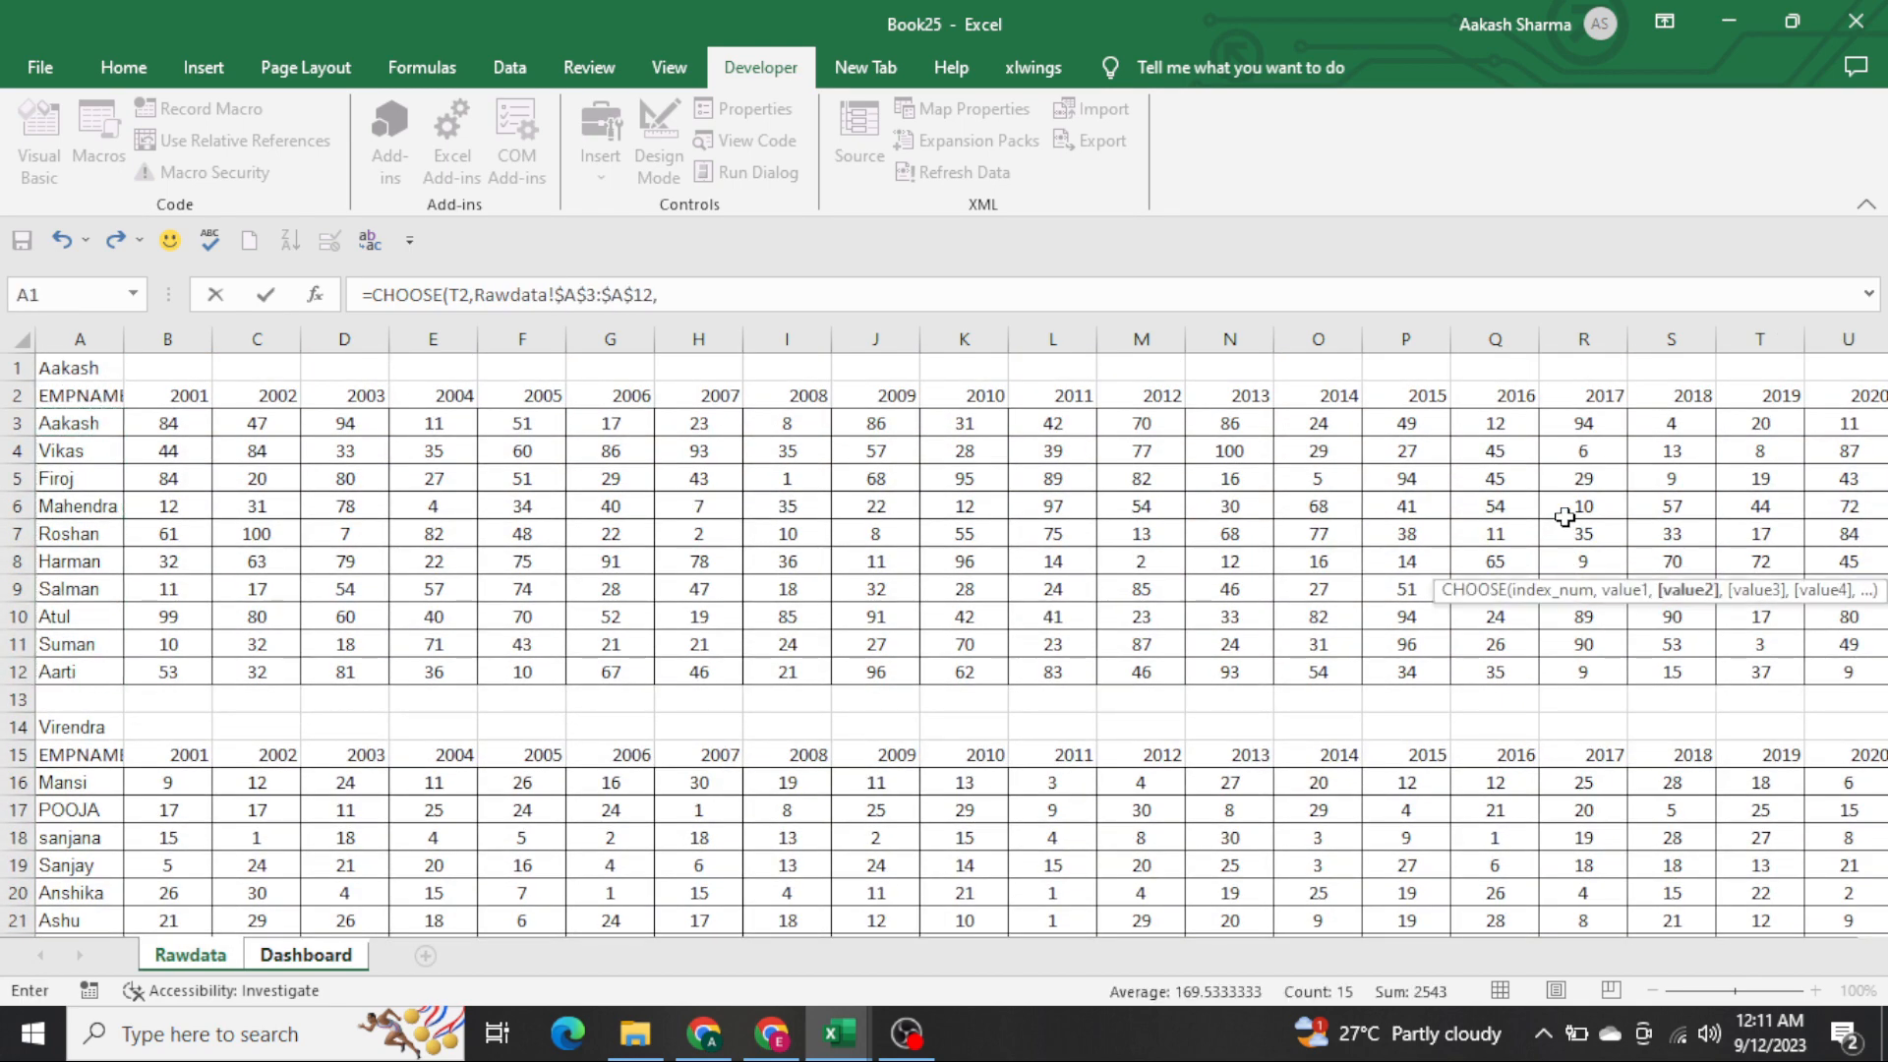
# Add the second team's employee names, Rawdata!$A$16:$A$25, as the second CHOOSE value with absolute references
pyautogui.press('Down')
pyautogui.press('Down')
pyautogui.press('Down')
pyautogui.press('Down')
pyautogui.press('Down')
pyautogui.press('Down')
pyautogui.press('Down')
pyautogui.press('Down')
pyautogui.press('Down')
pyautogui.press('Down')
pyautogui.press('Down')
pyautogui.press('Down')
pyautogui.press('Down')
pyautogui.press('Down')
pyautogui.press('Down')
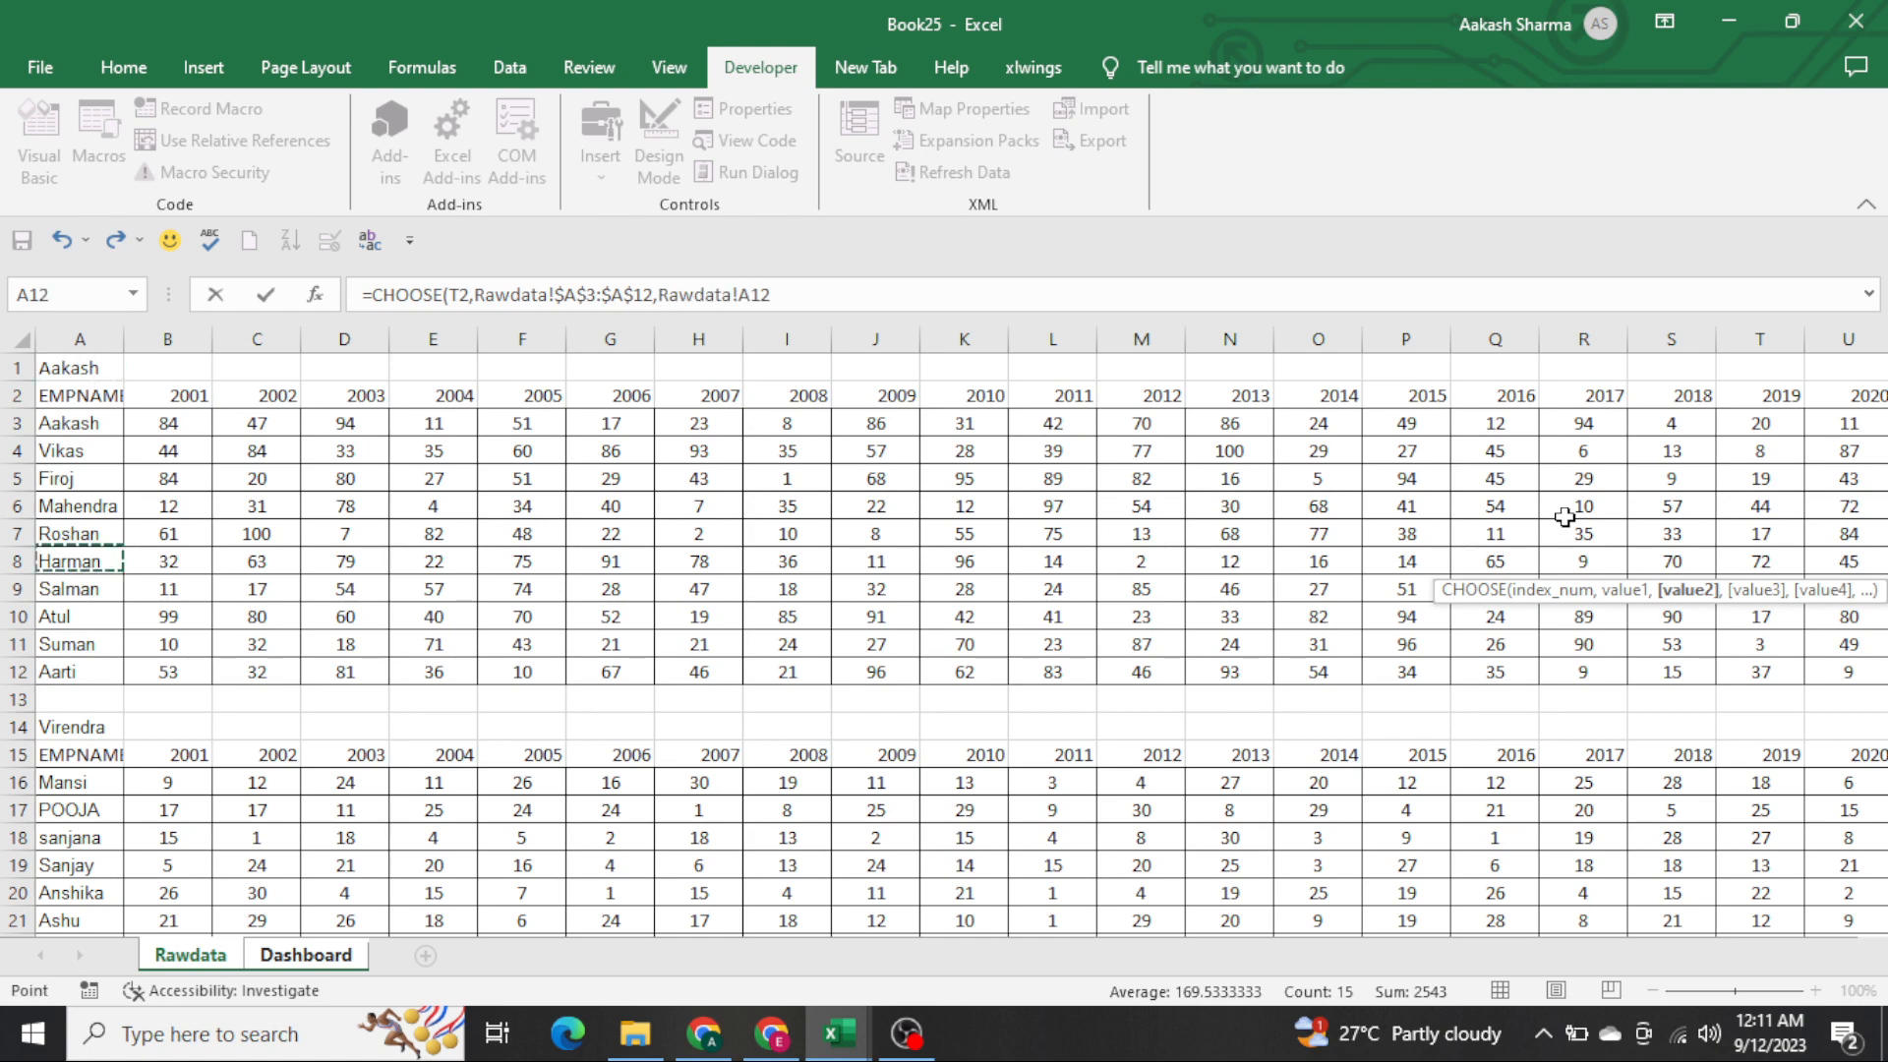
pyautogui.hotkey('ctrl', 'shift', 'Down')
pyautogui.press('F4')
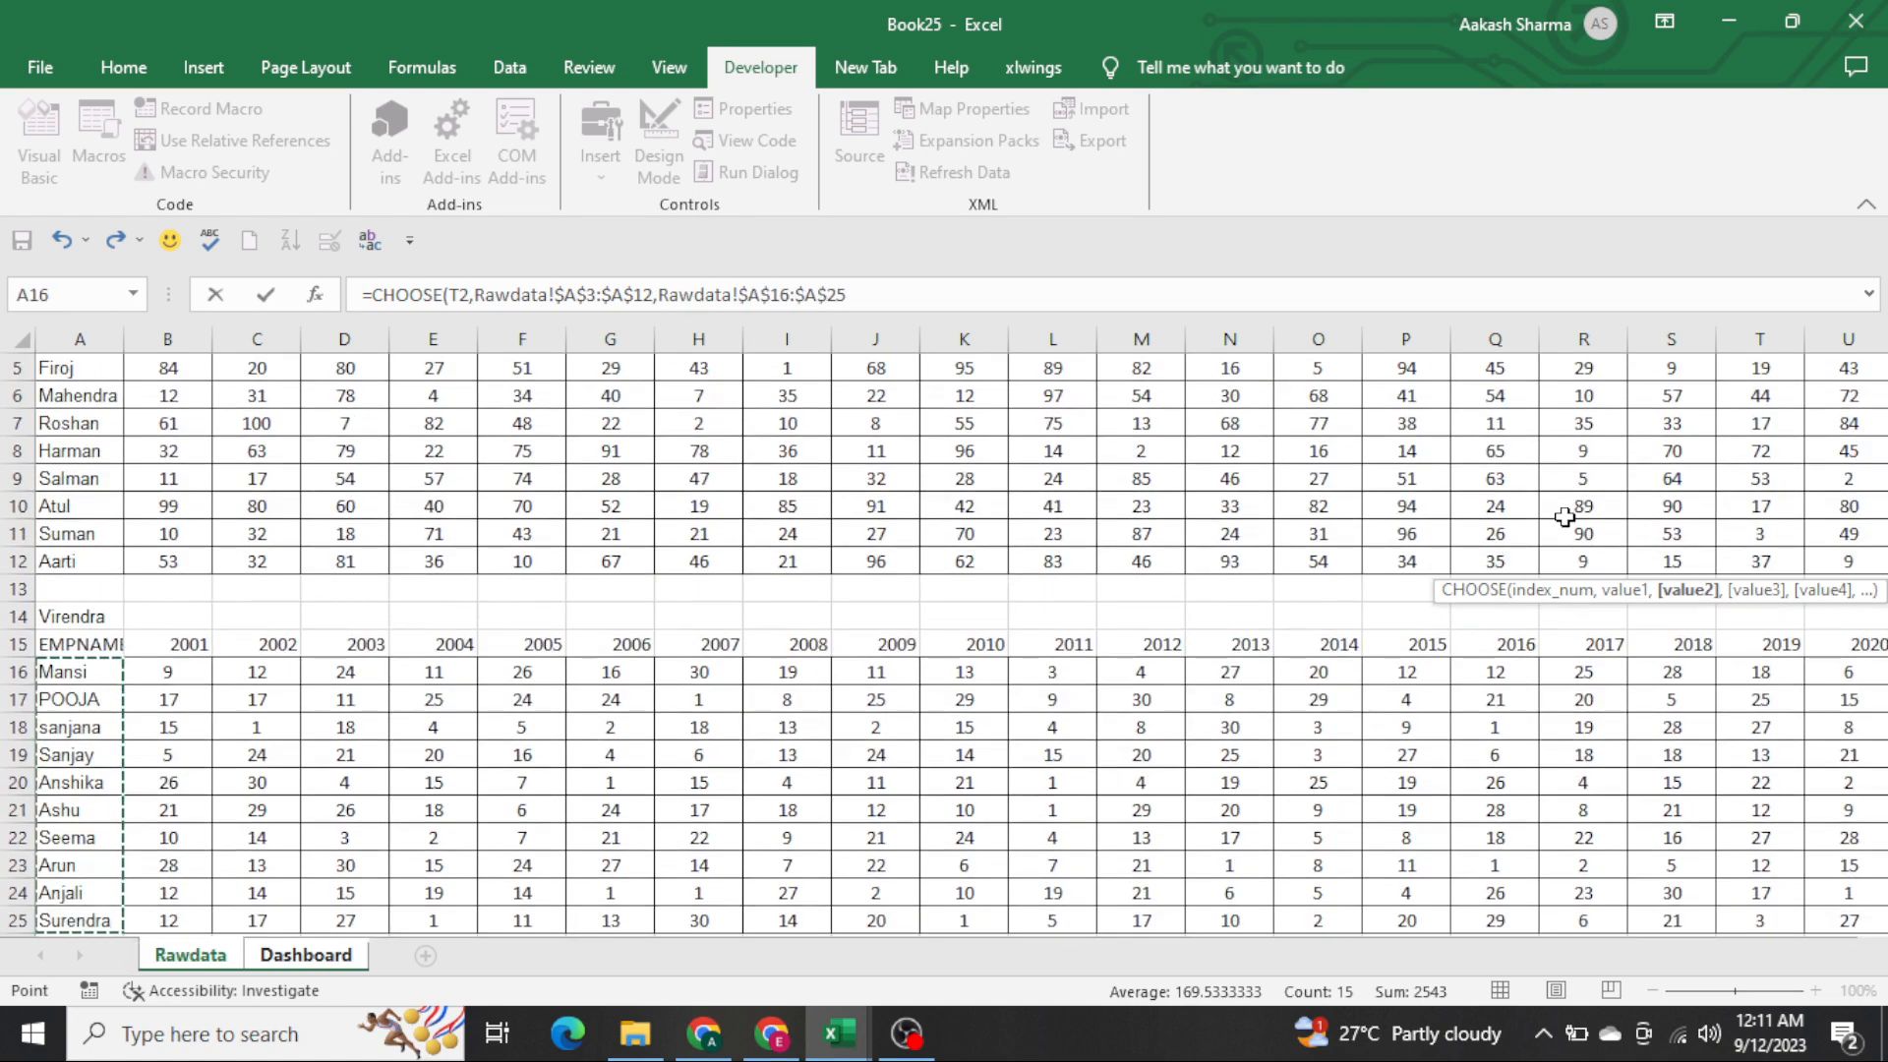
# Add the third team's names, Rawdata!$A$29:$A$38, as the third CHOOSE value and enter the array formula in U4:U20
pyautogui.write(',')
pyautogui.press('Down')
pyautogui.hotkey('ctrl', 'Down')
pyautogui.hotkey('ctrl', 'Down')
pyautogui.hotkey('ctrl', 'Down')
pyautogui.hotkey('ctrl', 'Down')
pyautogui.hotkey('ctrl', 'Down')
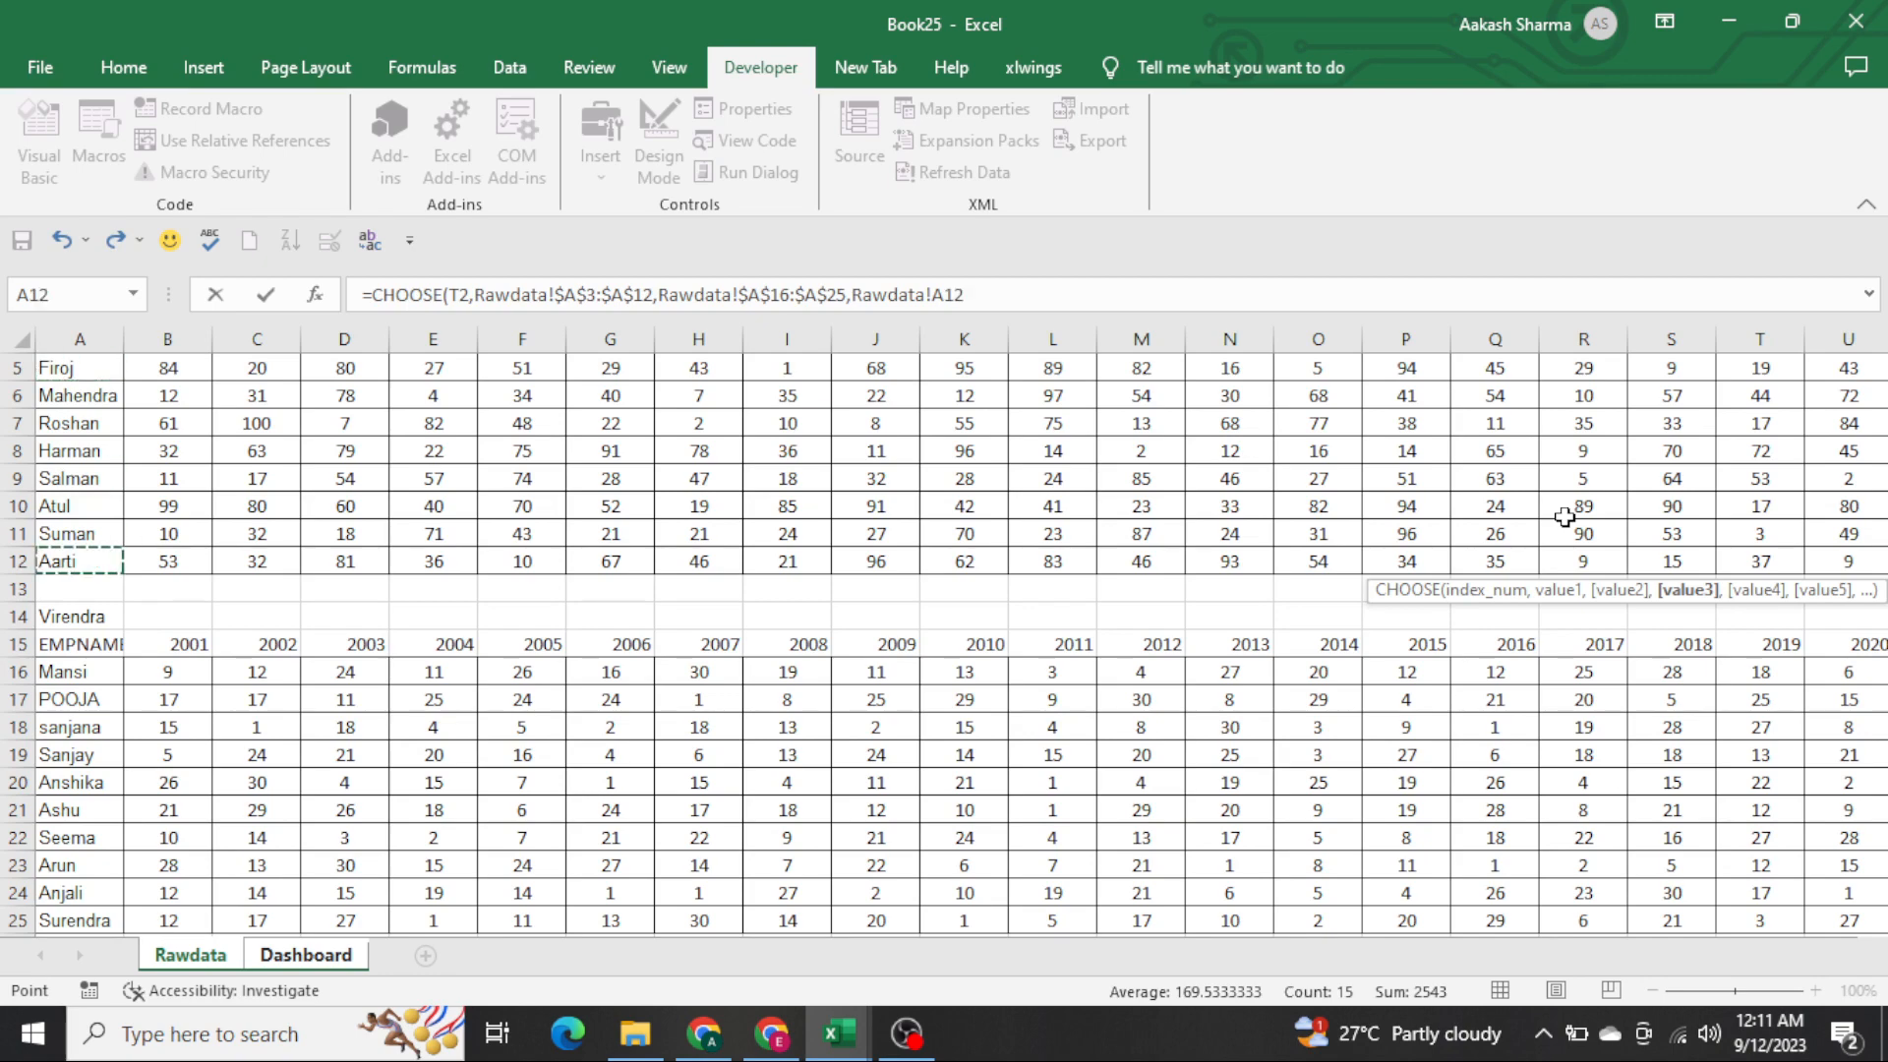
pyautogui.hotkey('ctrl', 'Up')
pyautogui.press('Down')
pyautogui.press('Down')
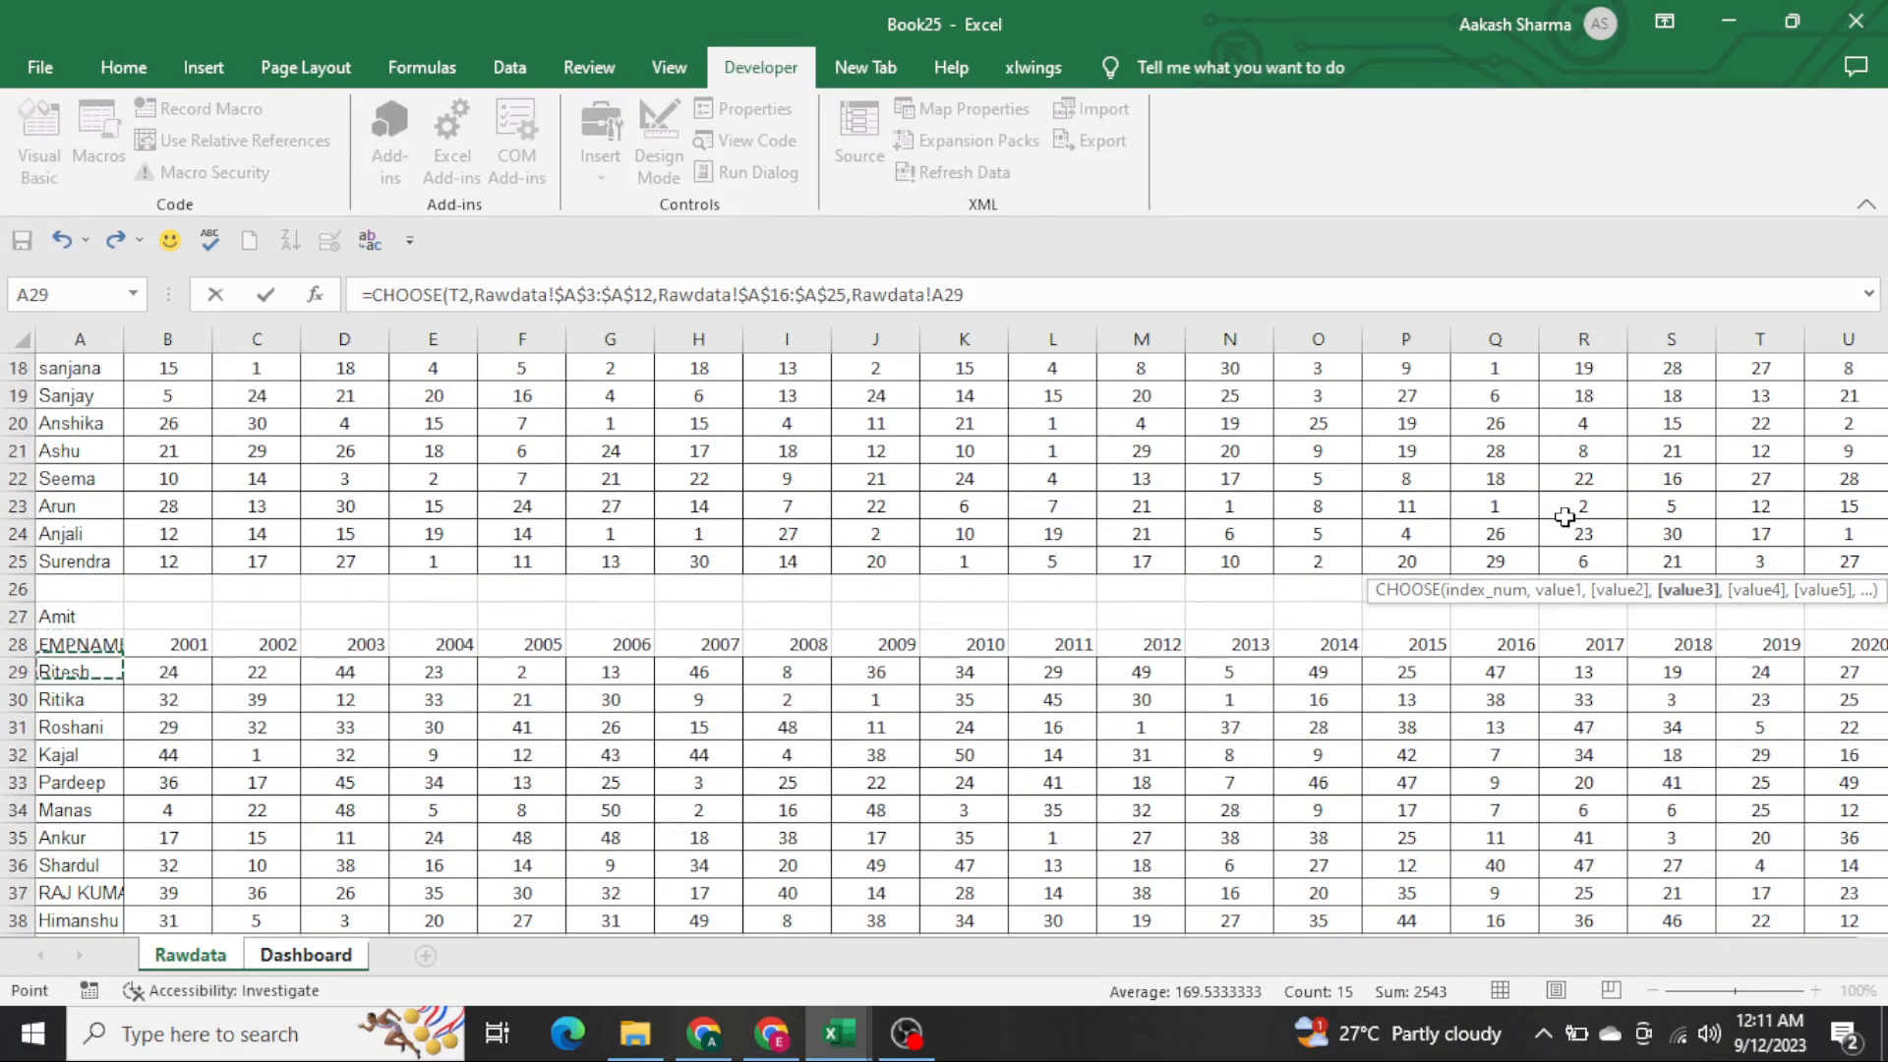
pyautogui.hotkey('ctrl', 'shift', 'Down')
pyautogui.press('F4')
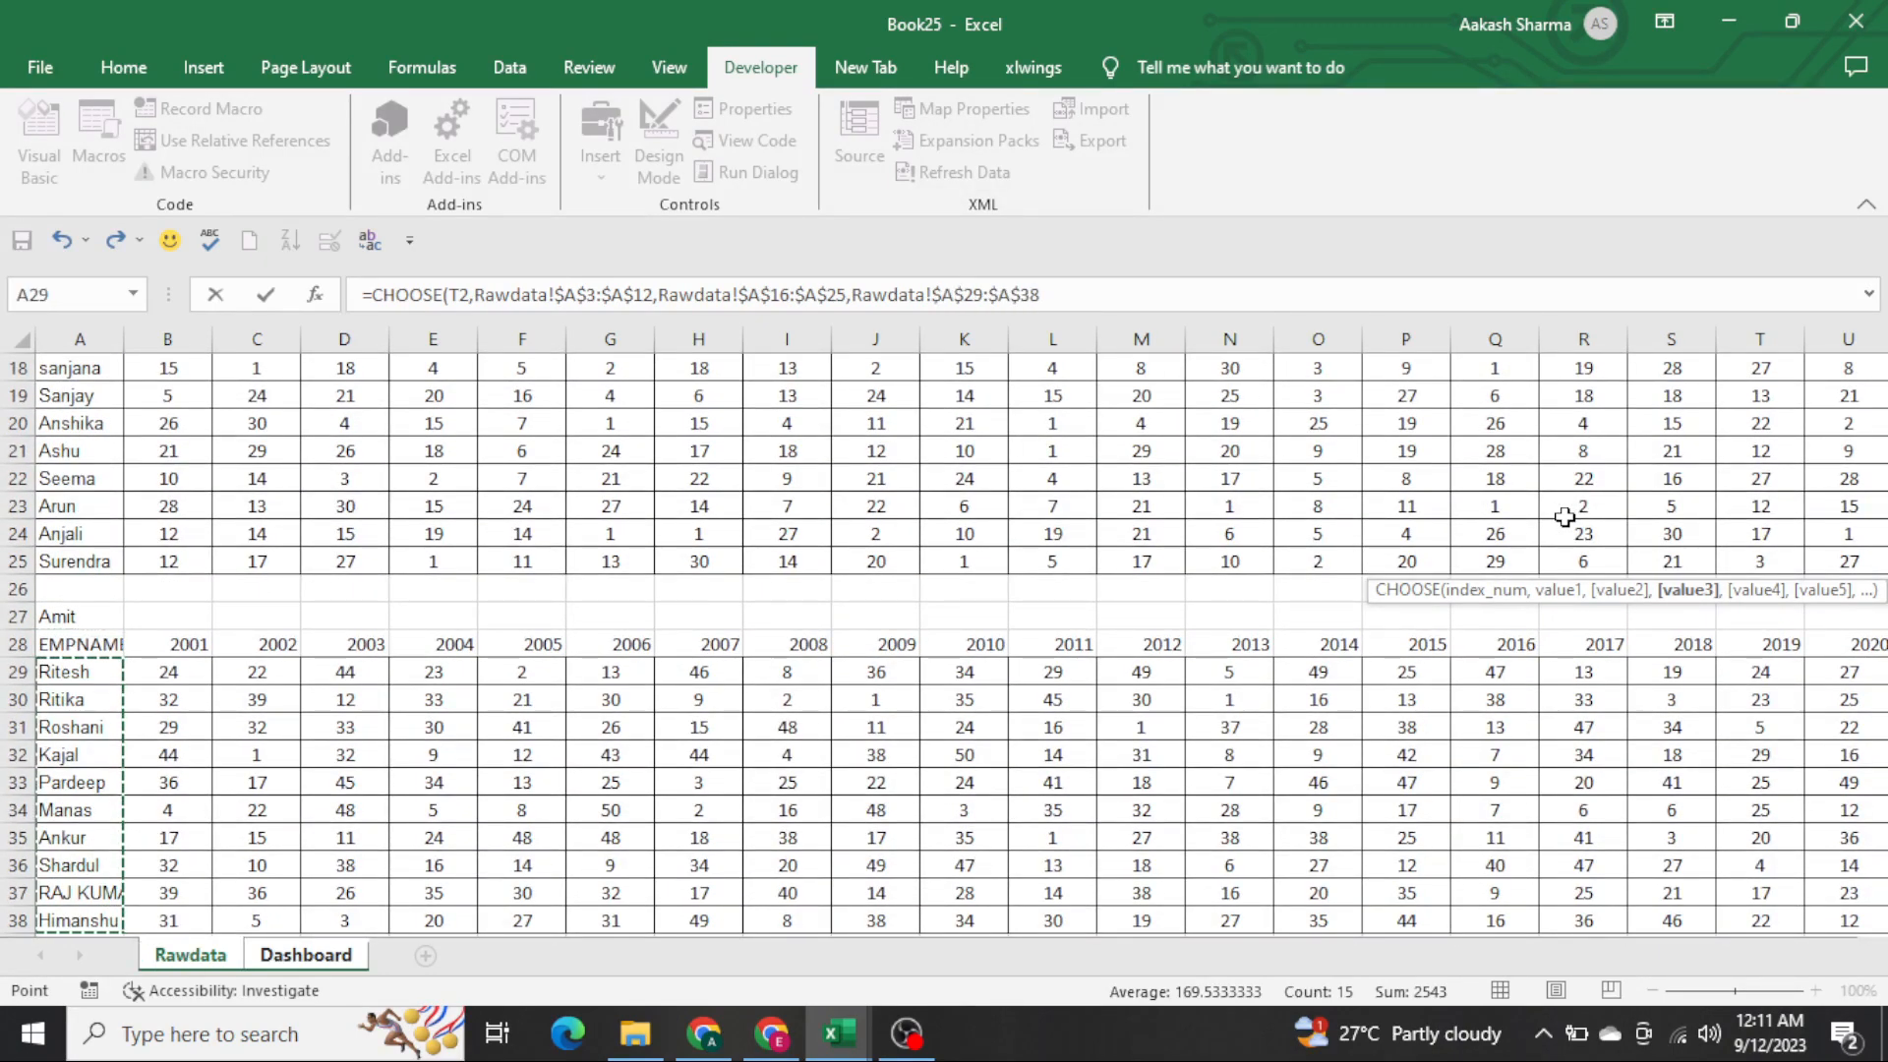
pyautogui.press('Return')
pyautogui.hscroll(3, 1568, 532)
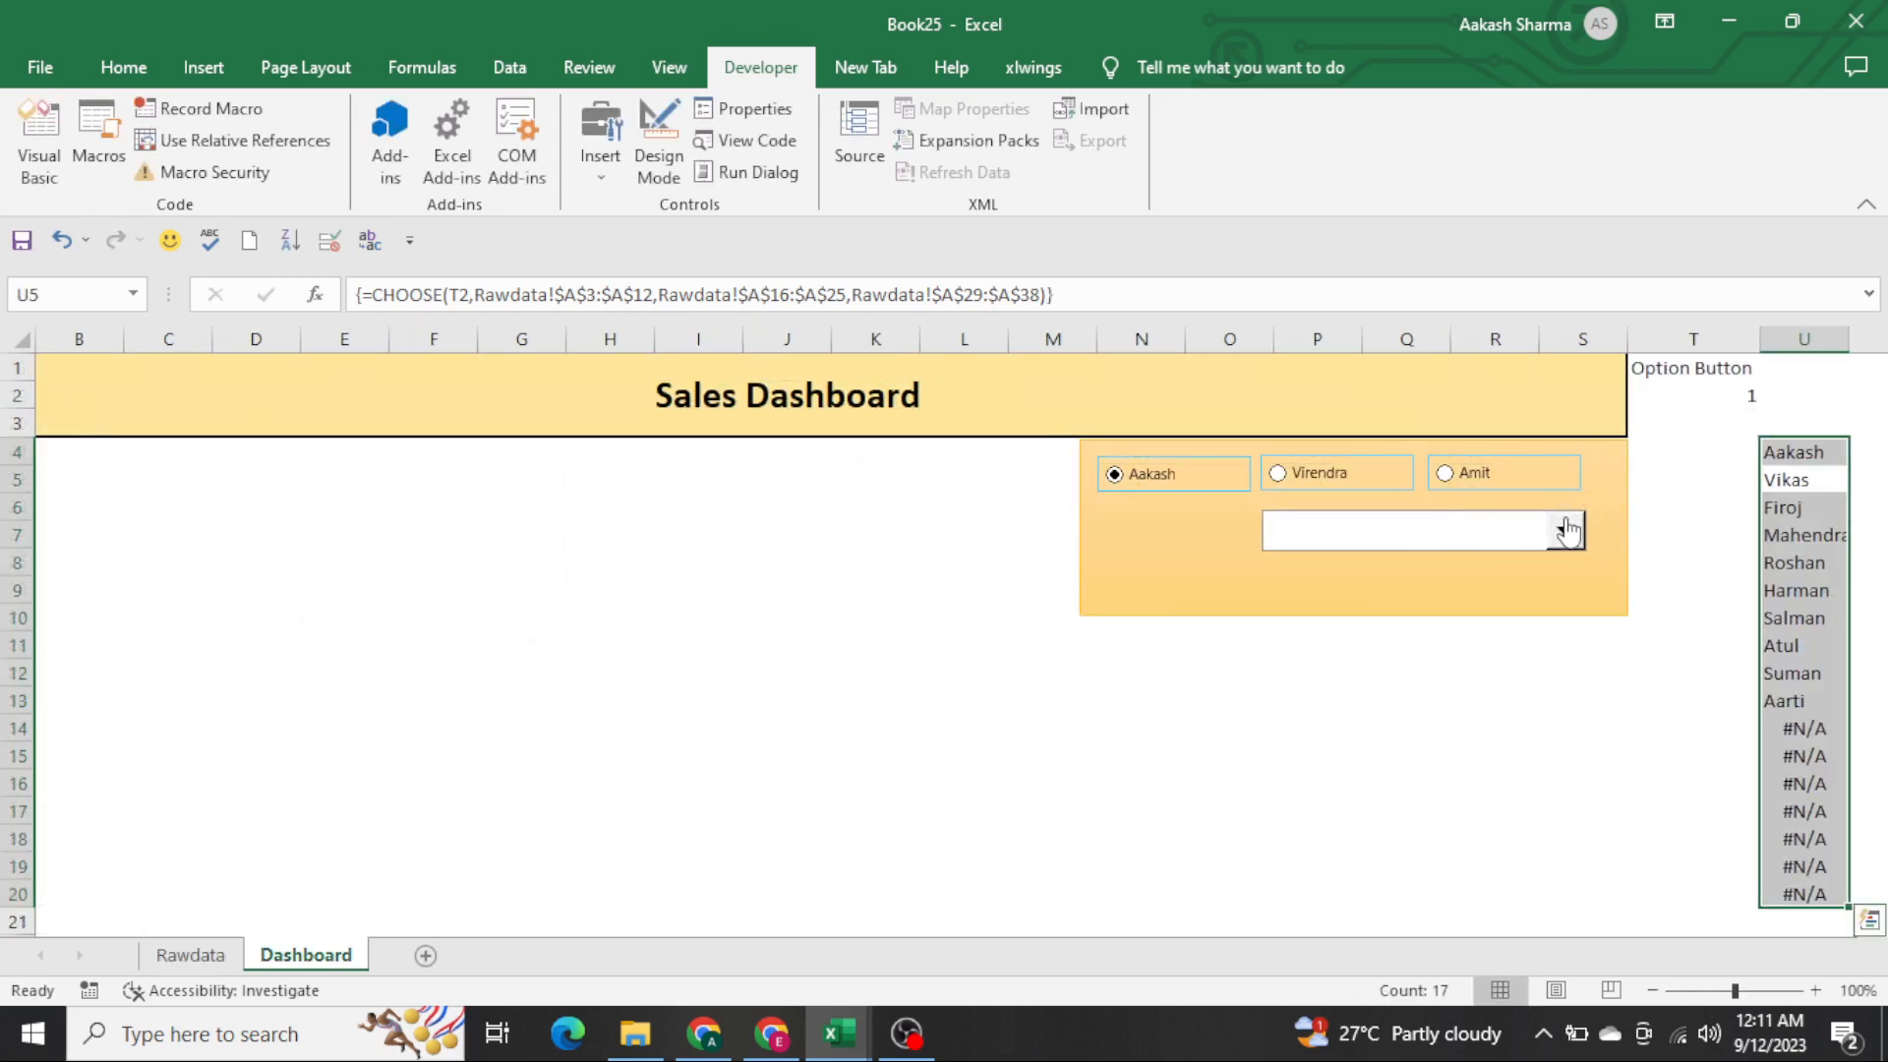
pyautogui.press('Up')
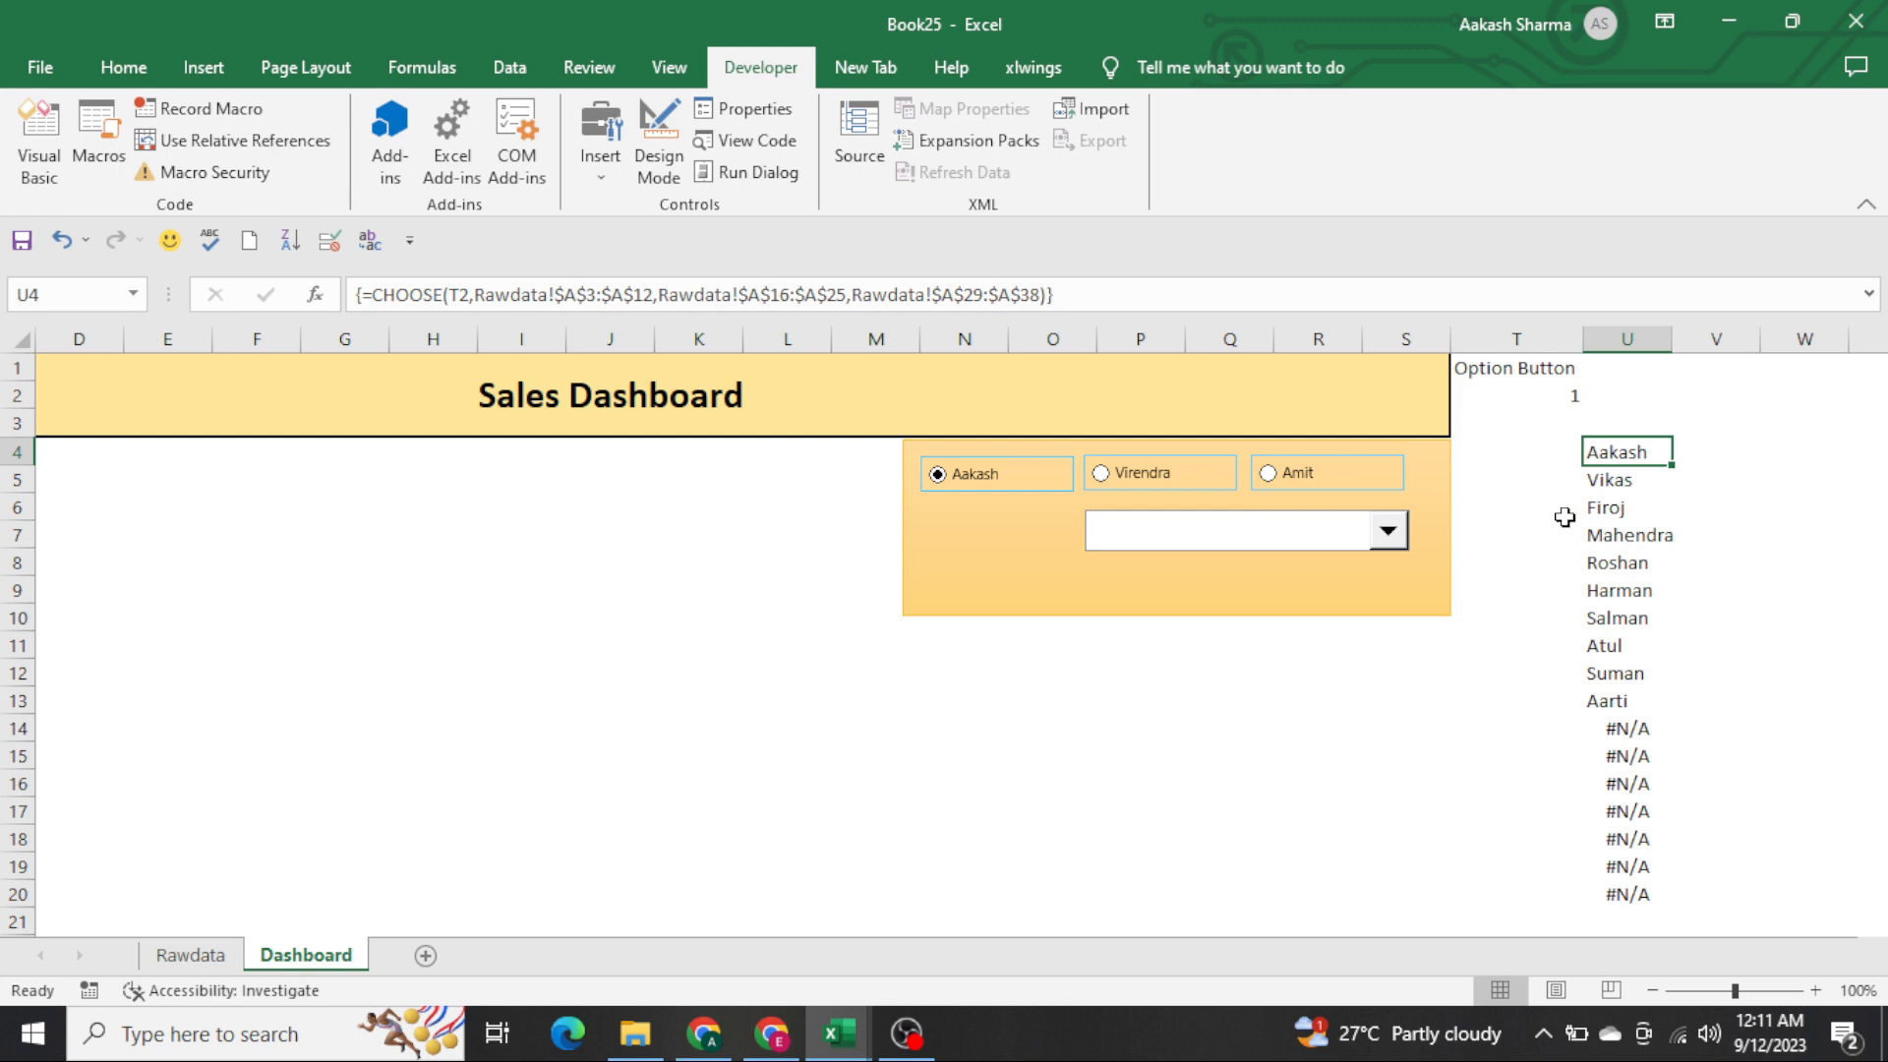
# Review the first and second teams' employee names on the Rawdata sheet, then return to the Dashboard sheet
pyautogui.hotkey('ctrl', 'pageup')
pyautogui.hotkey('ctrl', 'Up')
pyautogui.hotkey('ctrl', 'Up')
pyautogui.hotkey('ctrl', 'Up')
pyautogui.hotkey('ctrl', 'Up')
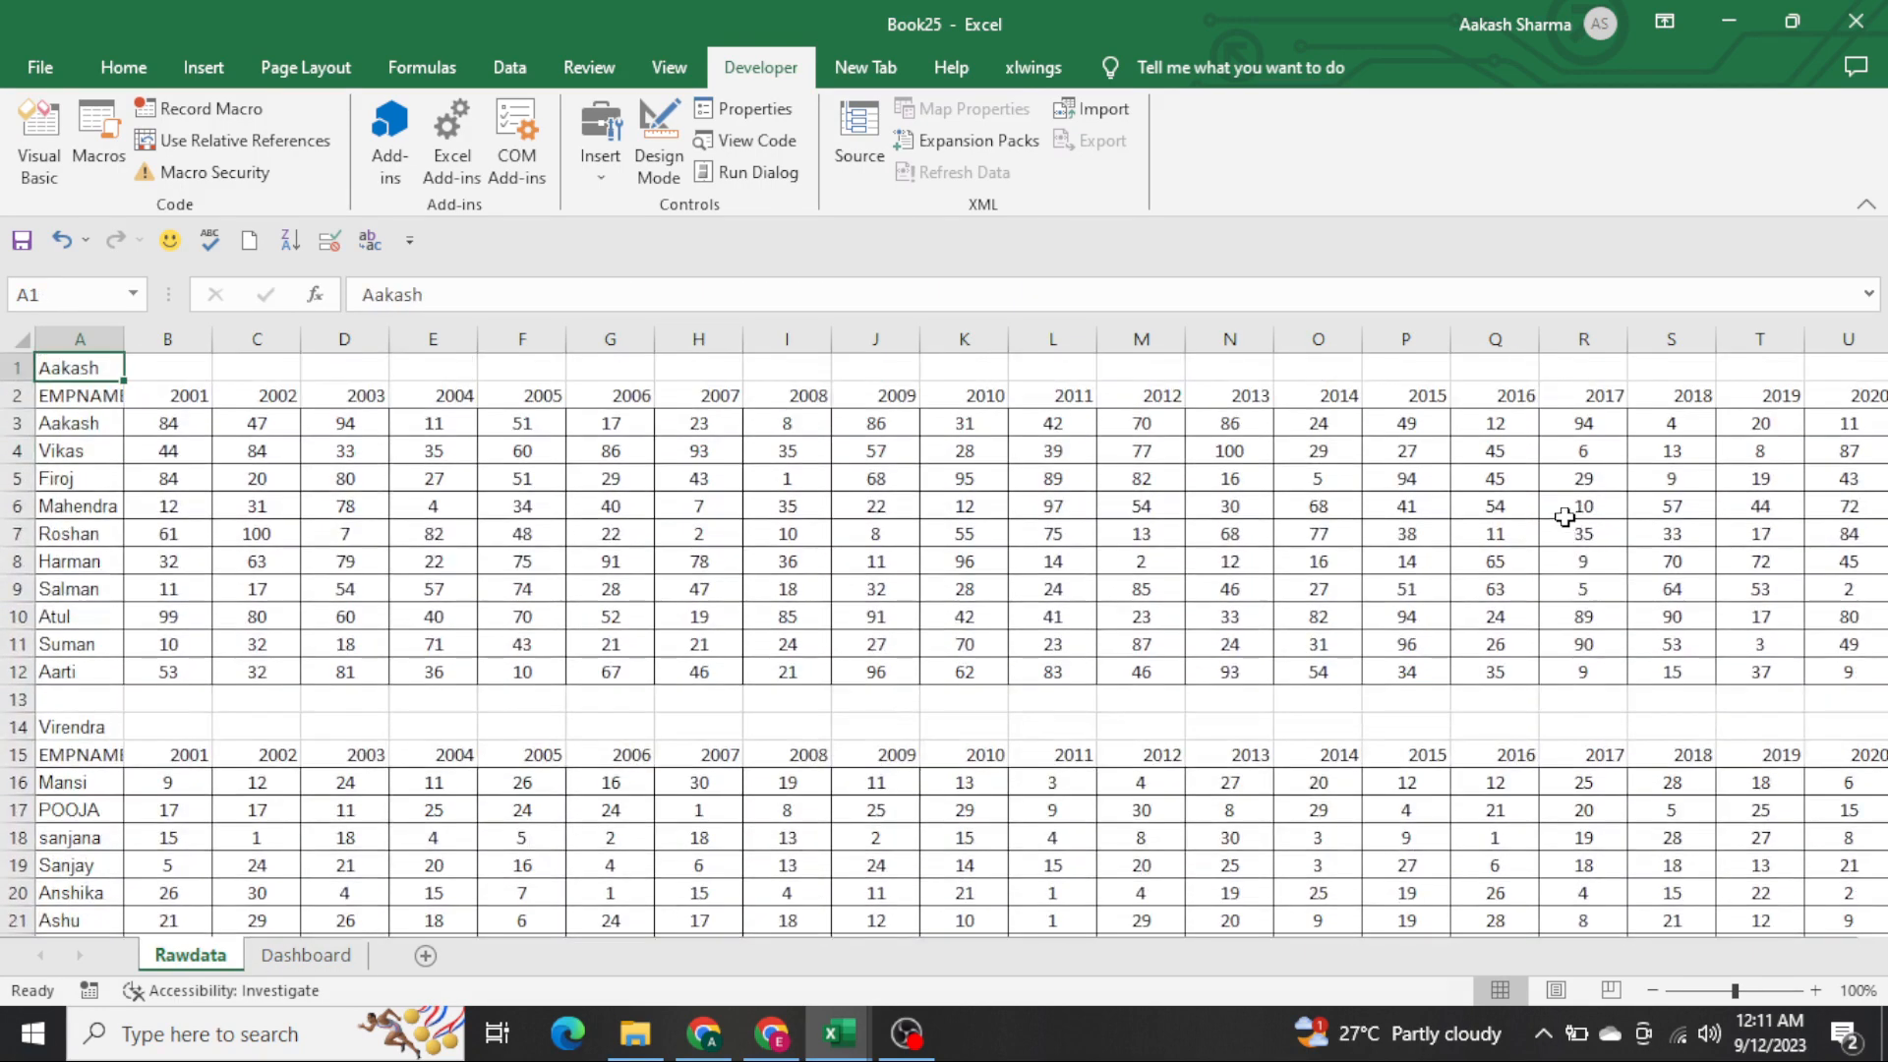
pyautogui.press('Down')
pyautogui.press('Down')
pyautogui.press('Down')
pyautogui.press('Down')
pyautogui.hotkey('ctrl', 'Down')
pyautogui.hotkey('ctrl', 'Down')
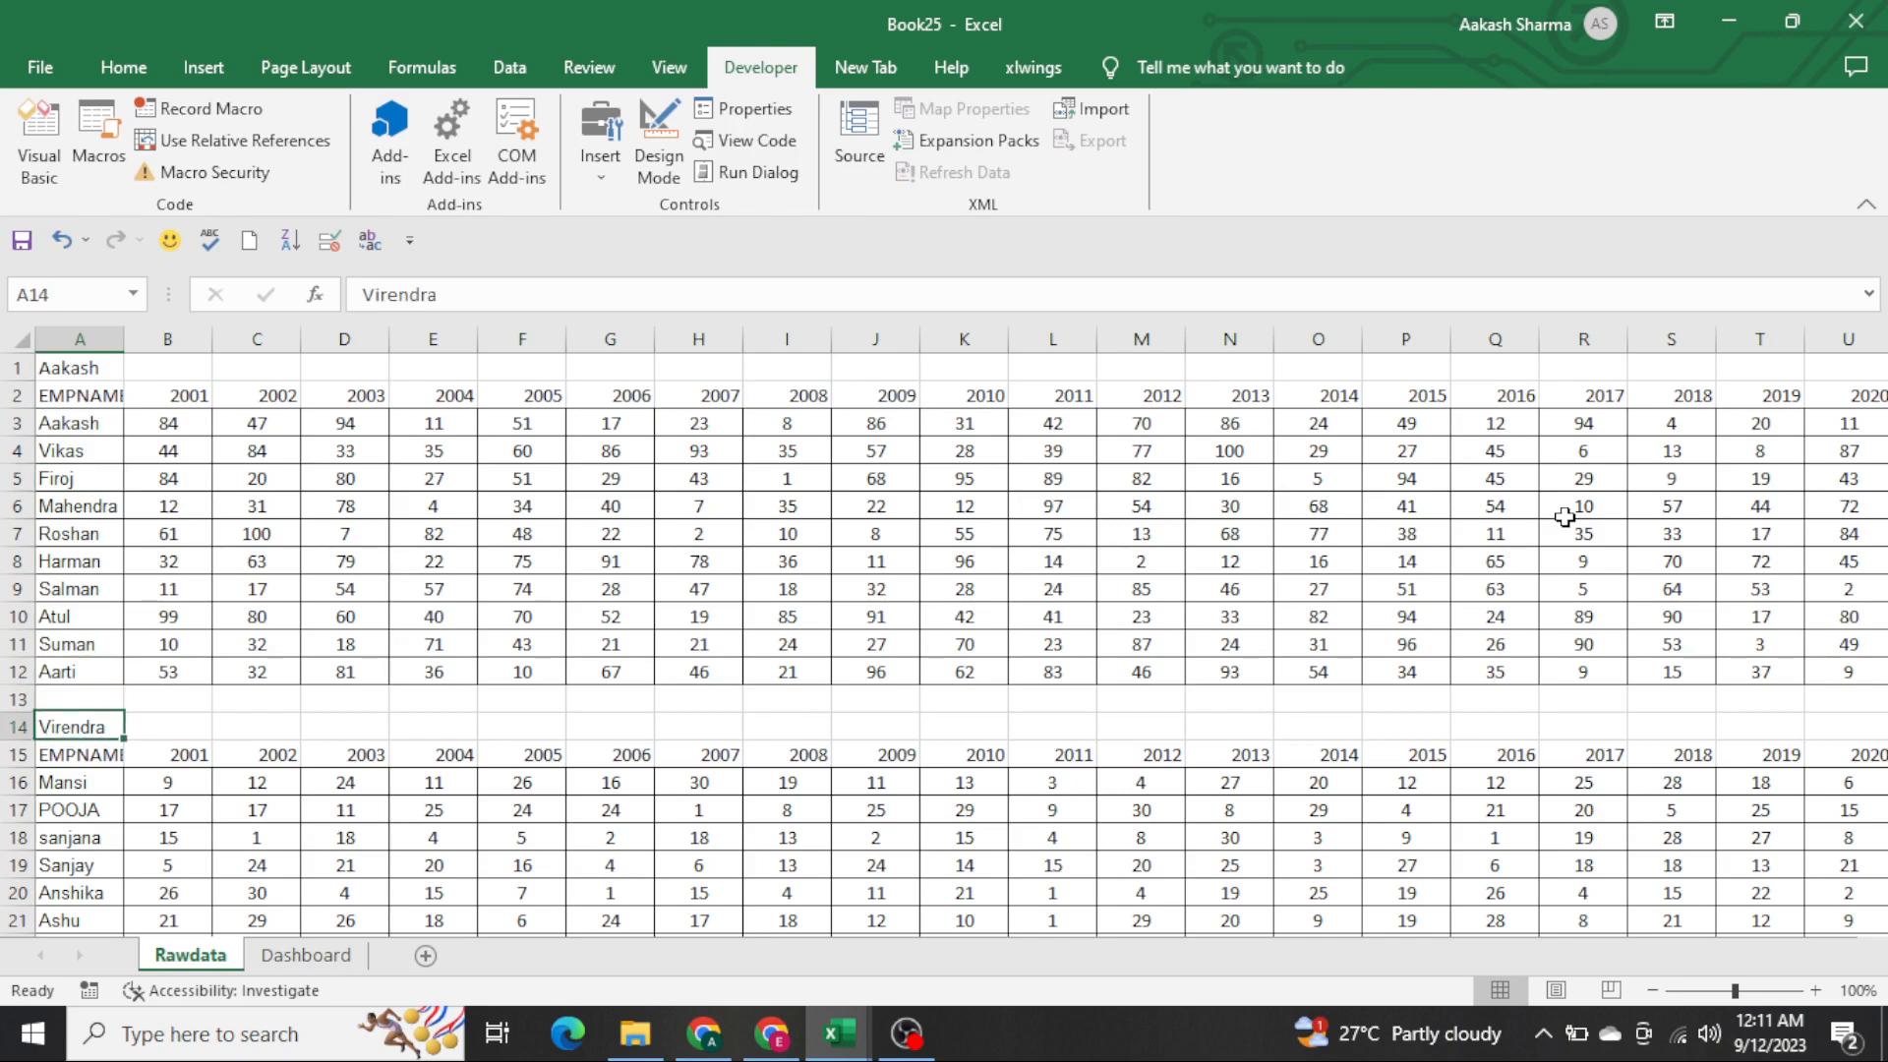
pyautogui.press('Down')
pyautogui.press('Down')
pyautogui.hotkey('shift', 'Down')
pyautogui.hotkey('shift', 'Down')
pyautogui.hotkey('shift', 'Down')
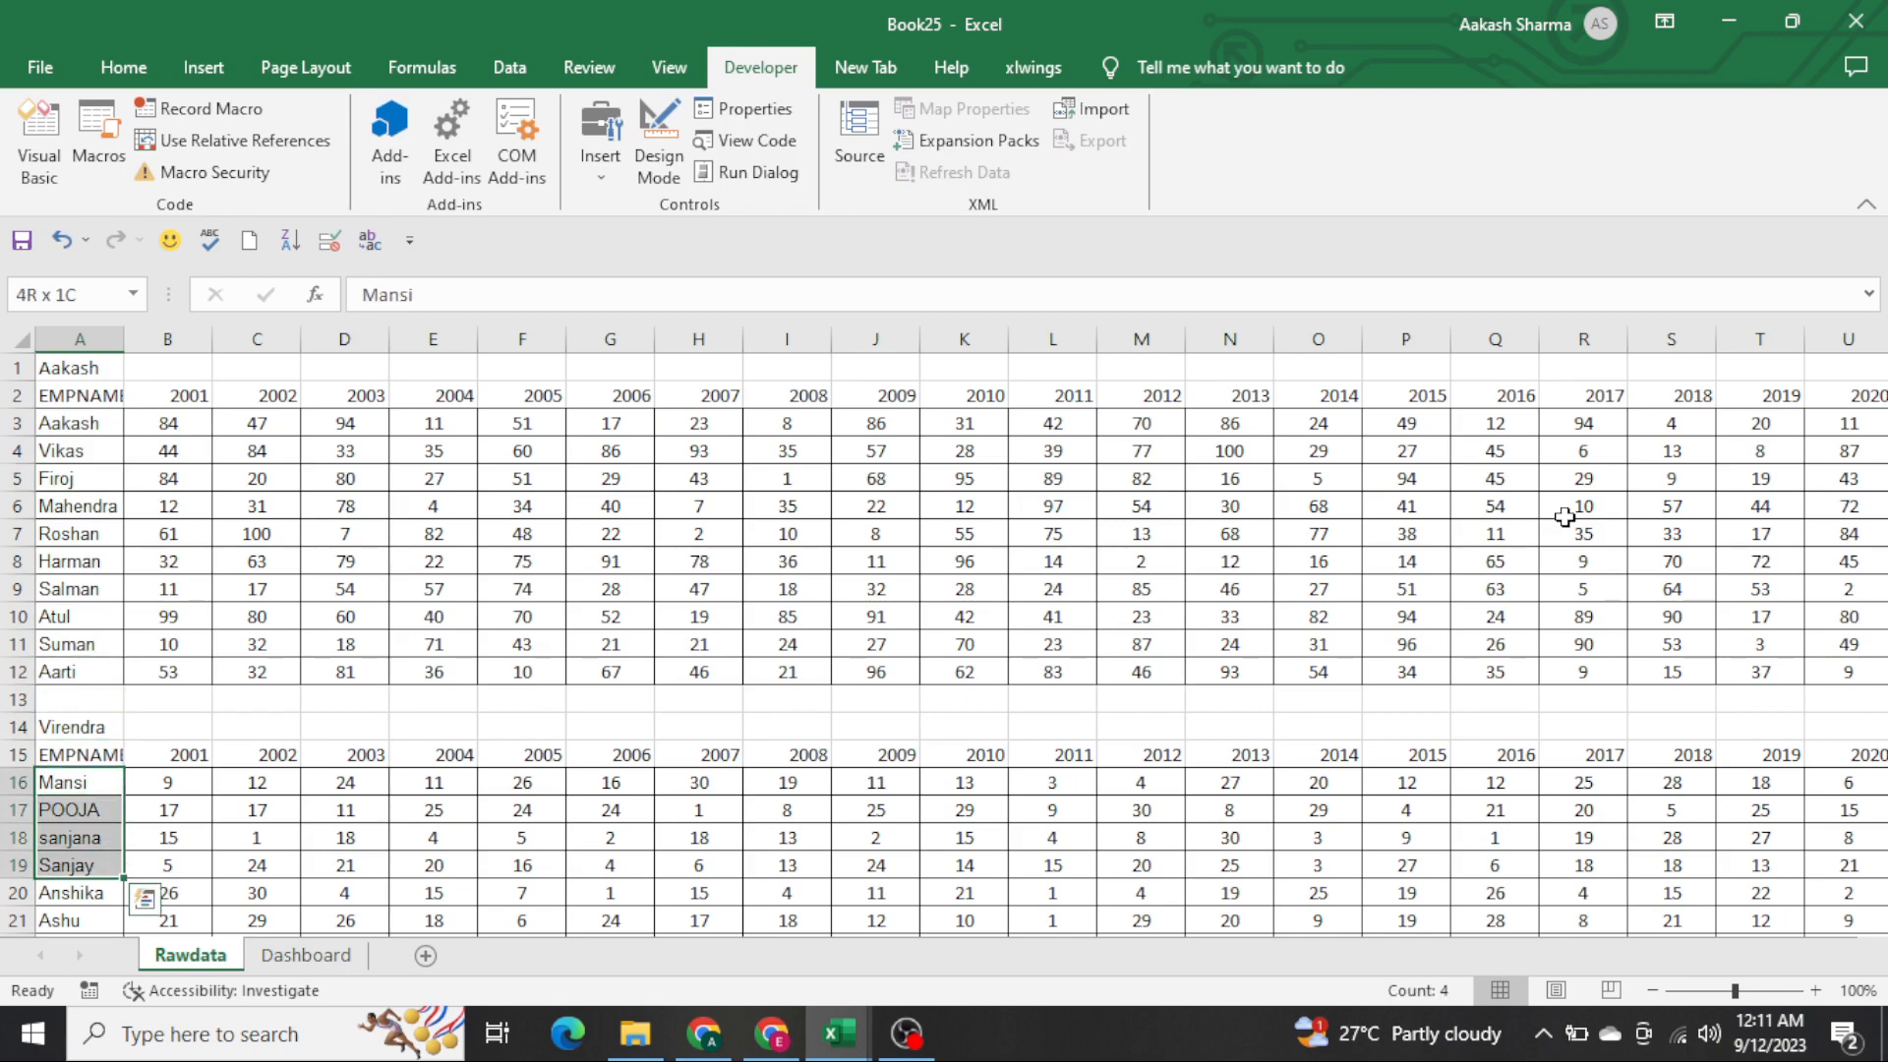
pyautogui.hotkey('ctrl', 'pagedown')
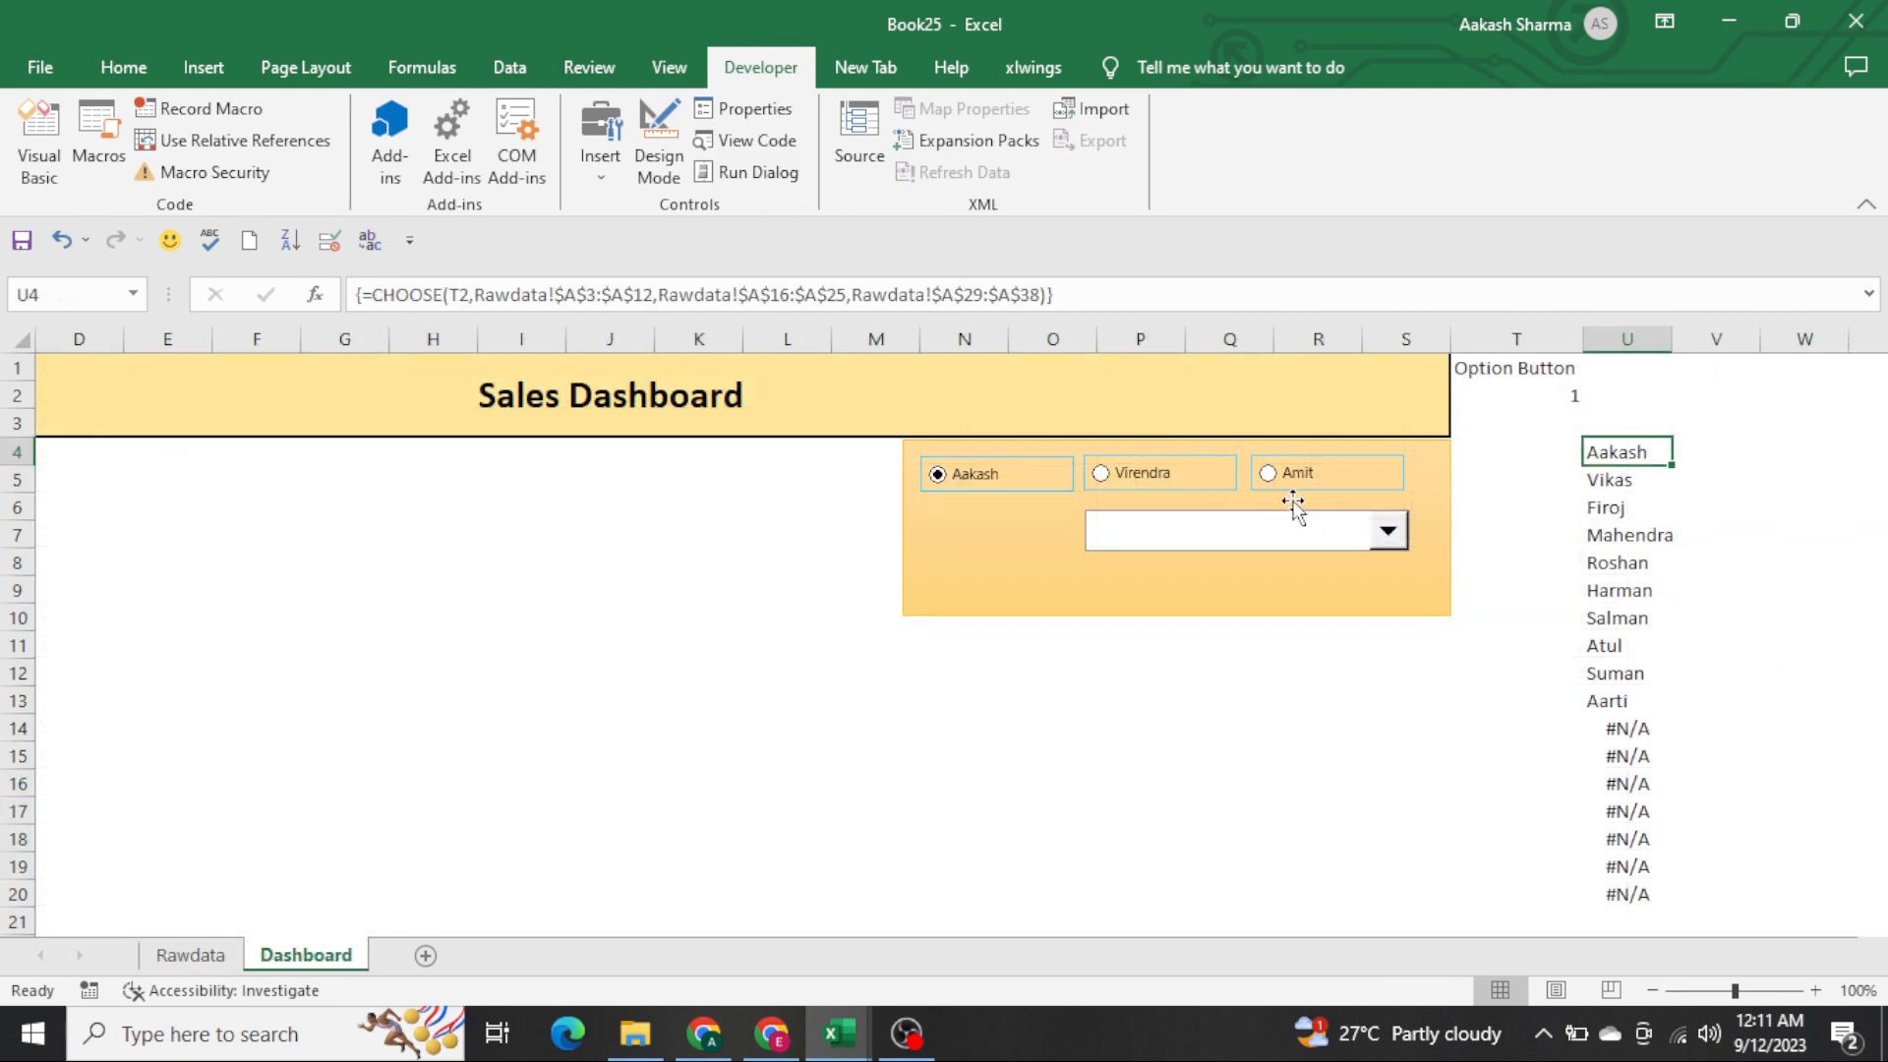
# Choose the second team's option button and check the employee list it produces in column U
pyautogui.click(1160, 487)
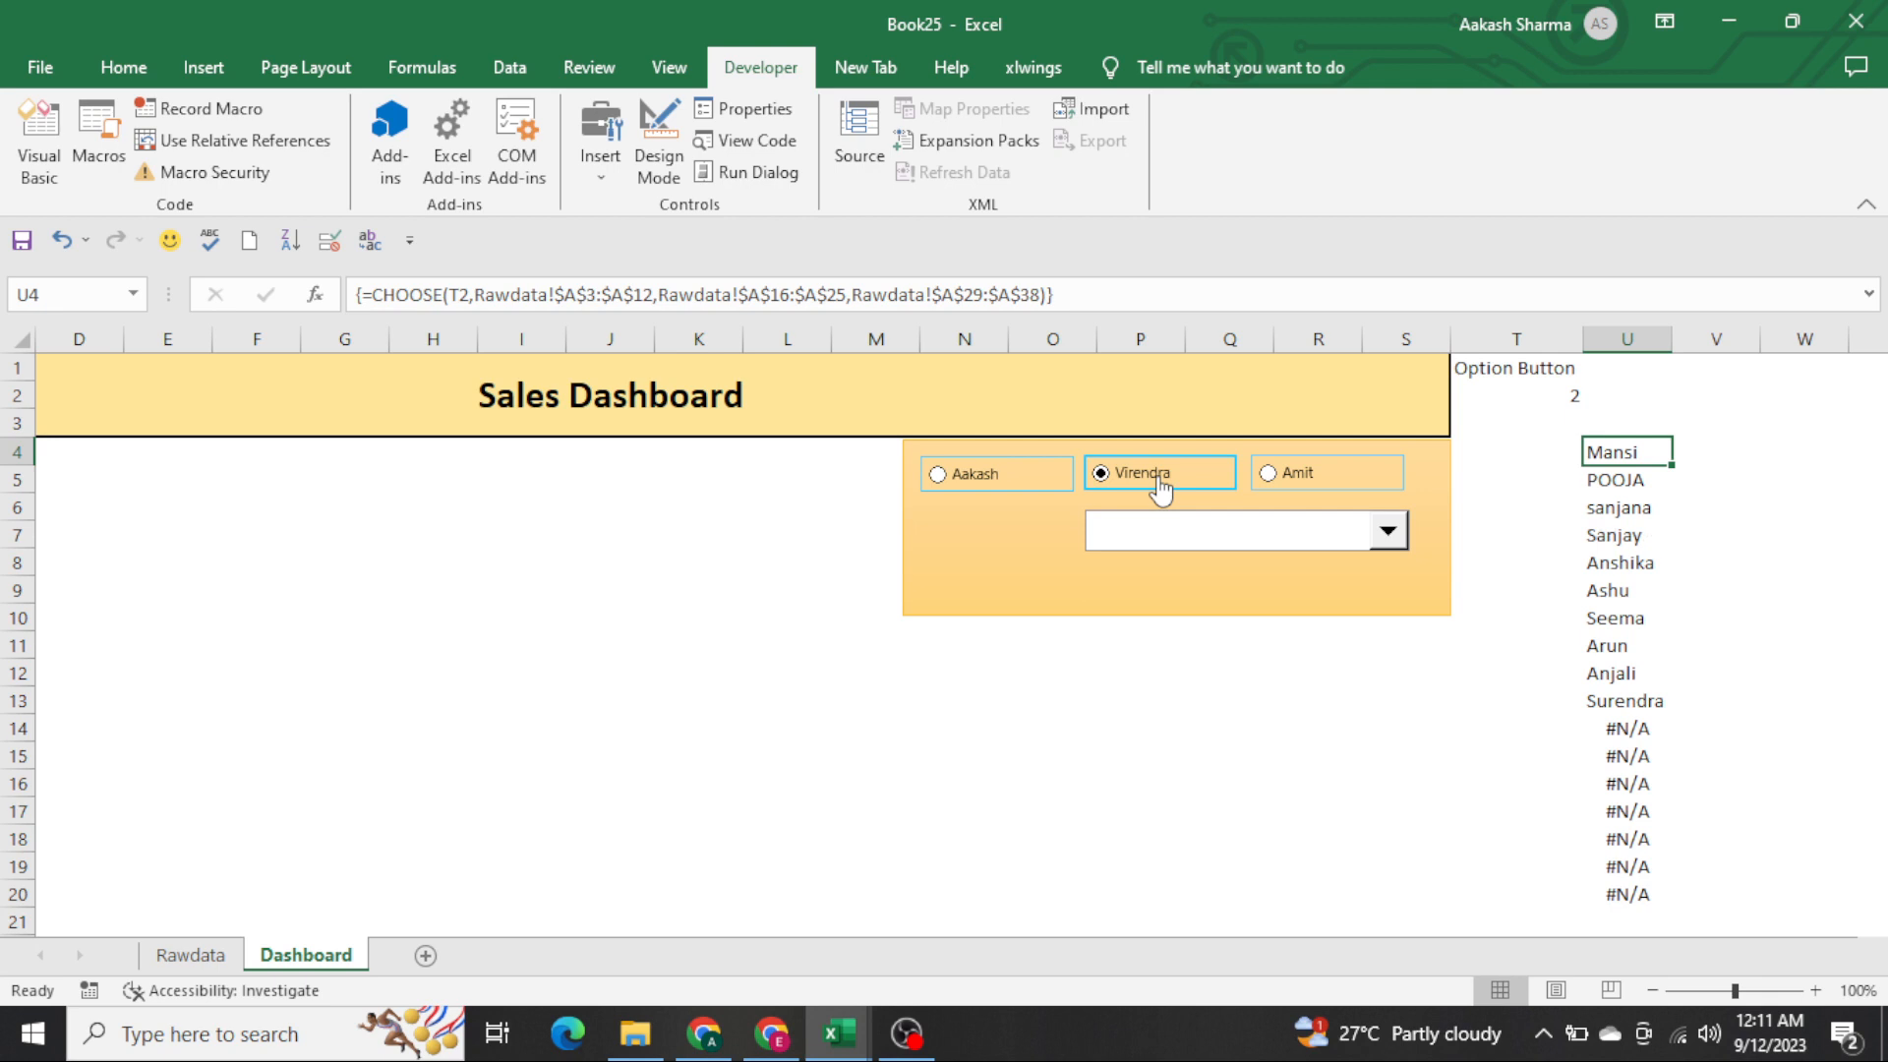
pyautogui.click(1654, 486)
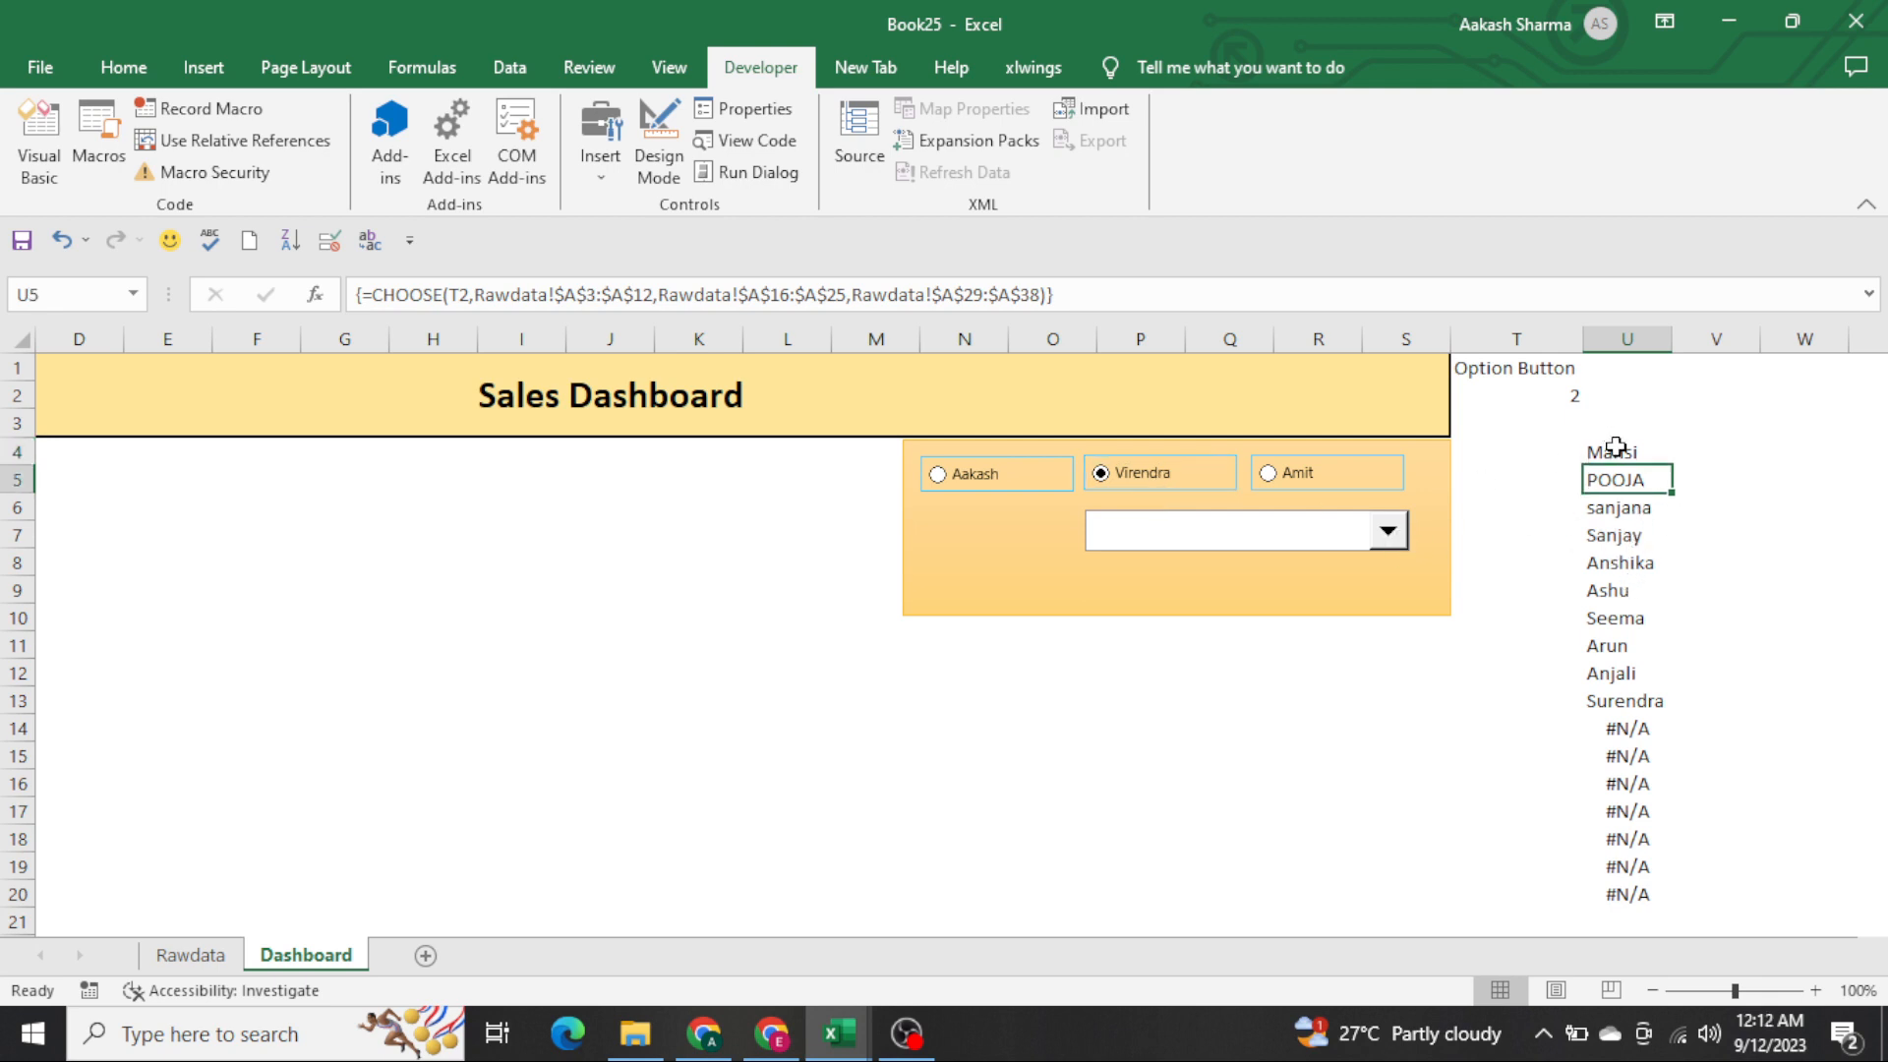
pyautogui.moveTo(1615, 448); pyautogui.dragTo(1593, 787)
pyautogui.click(1615, 646)
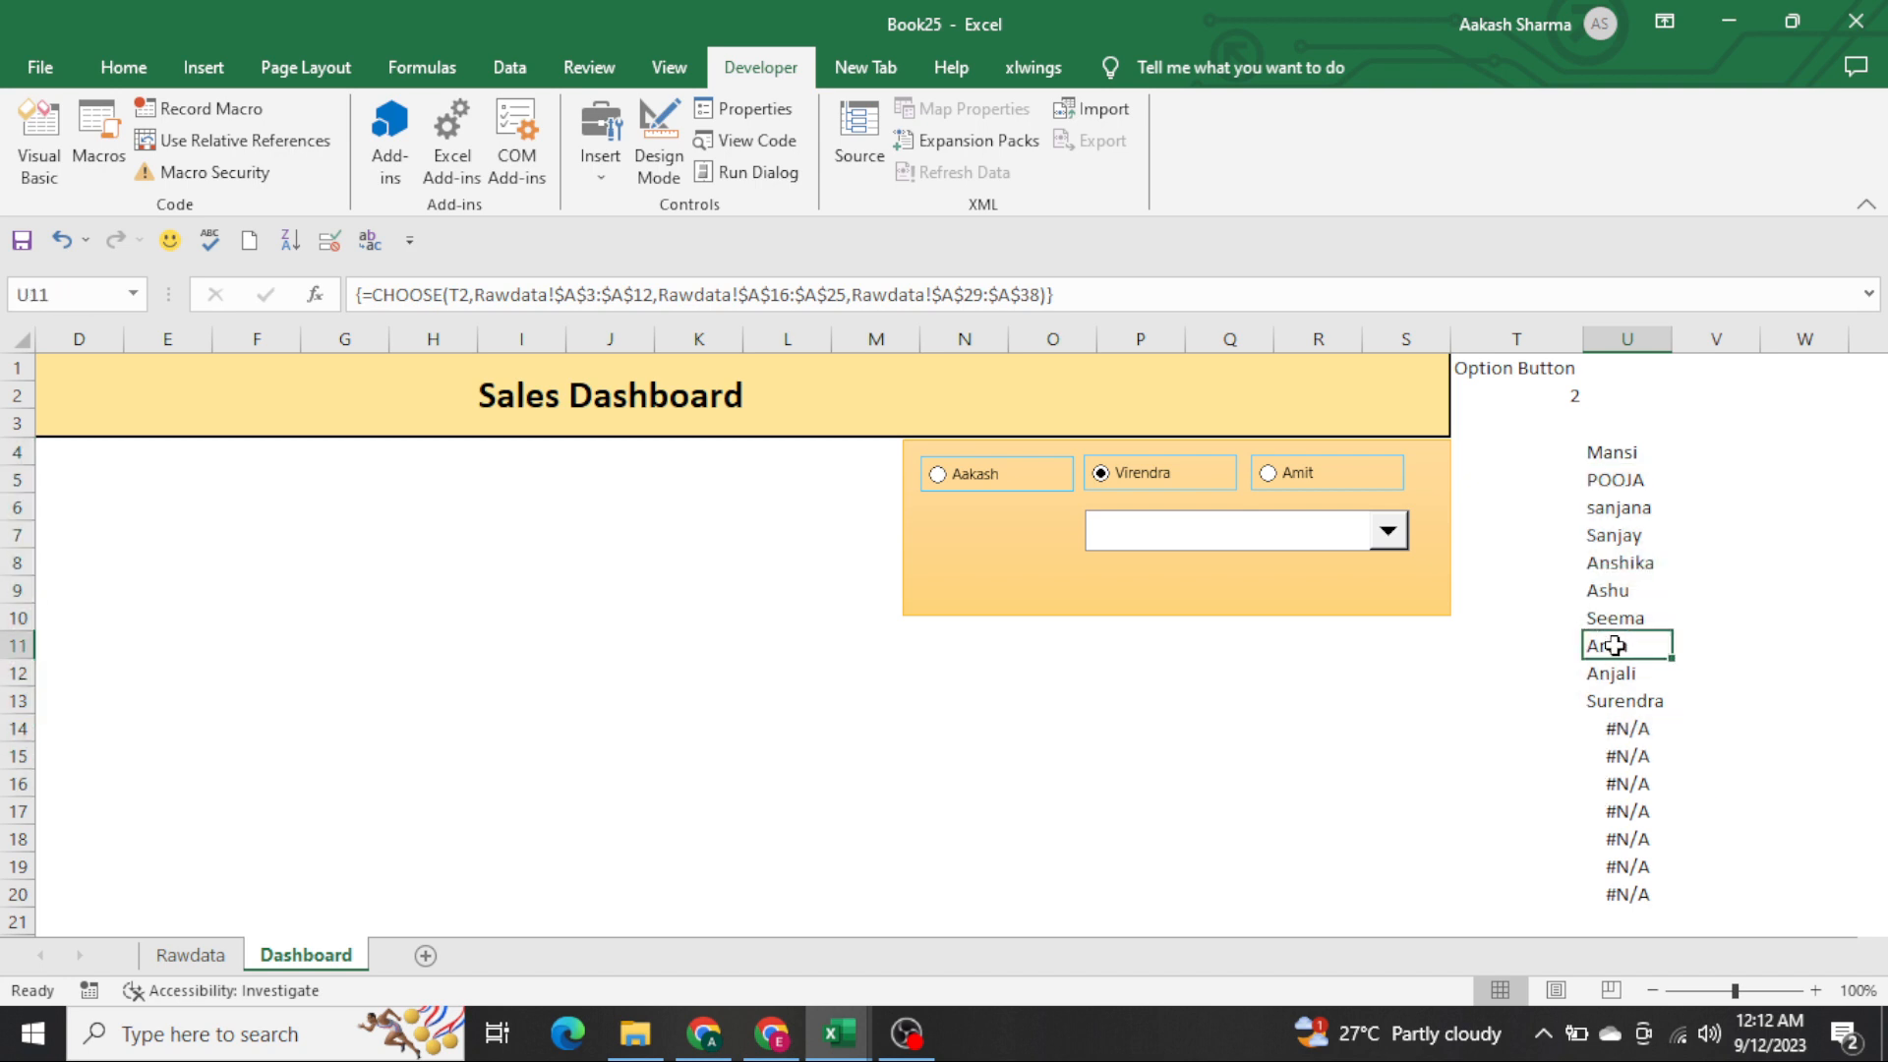
# Enter =IFERROR(U4,"") in V4 to blank out errors from the employee list
pyautogui.hotkey('ctrl', 'Up')
pyautogui.press('Right')
pyautogui.write('=if')
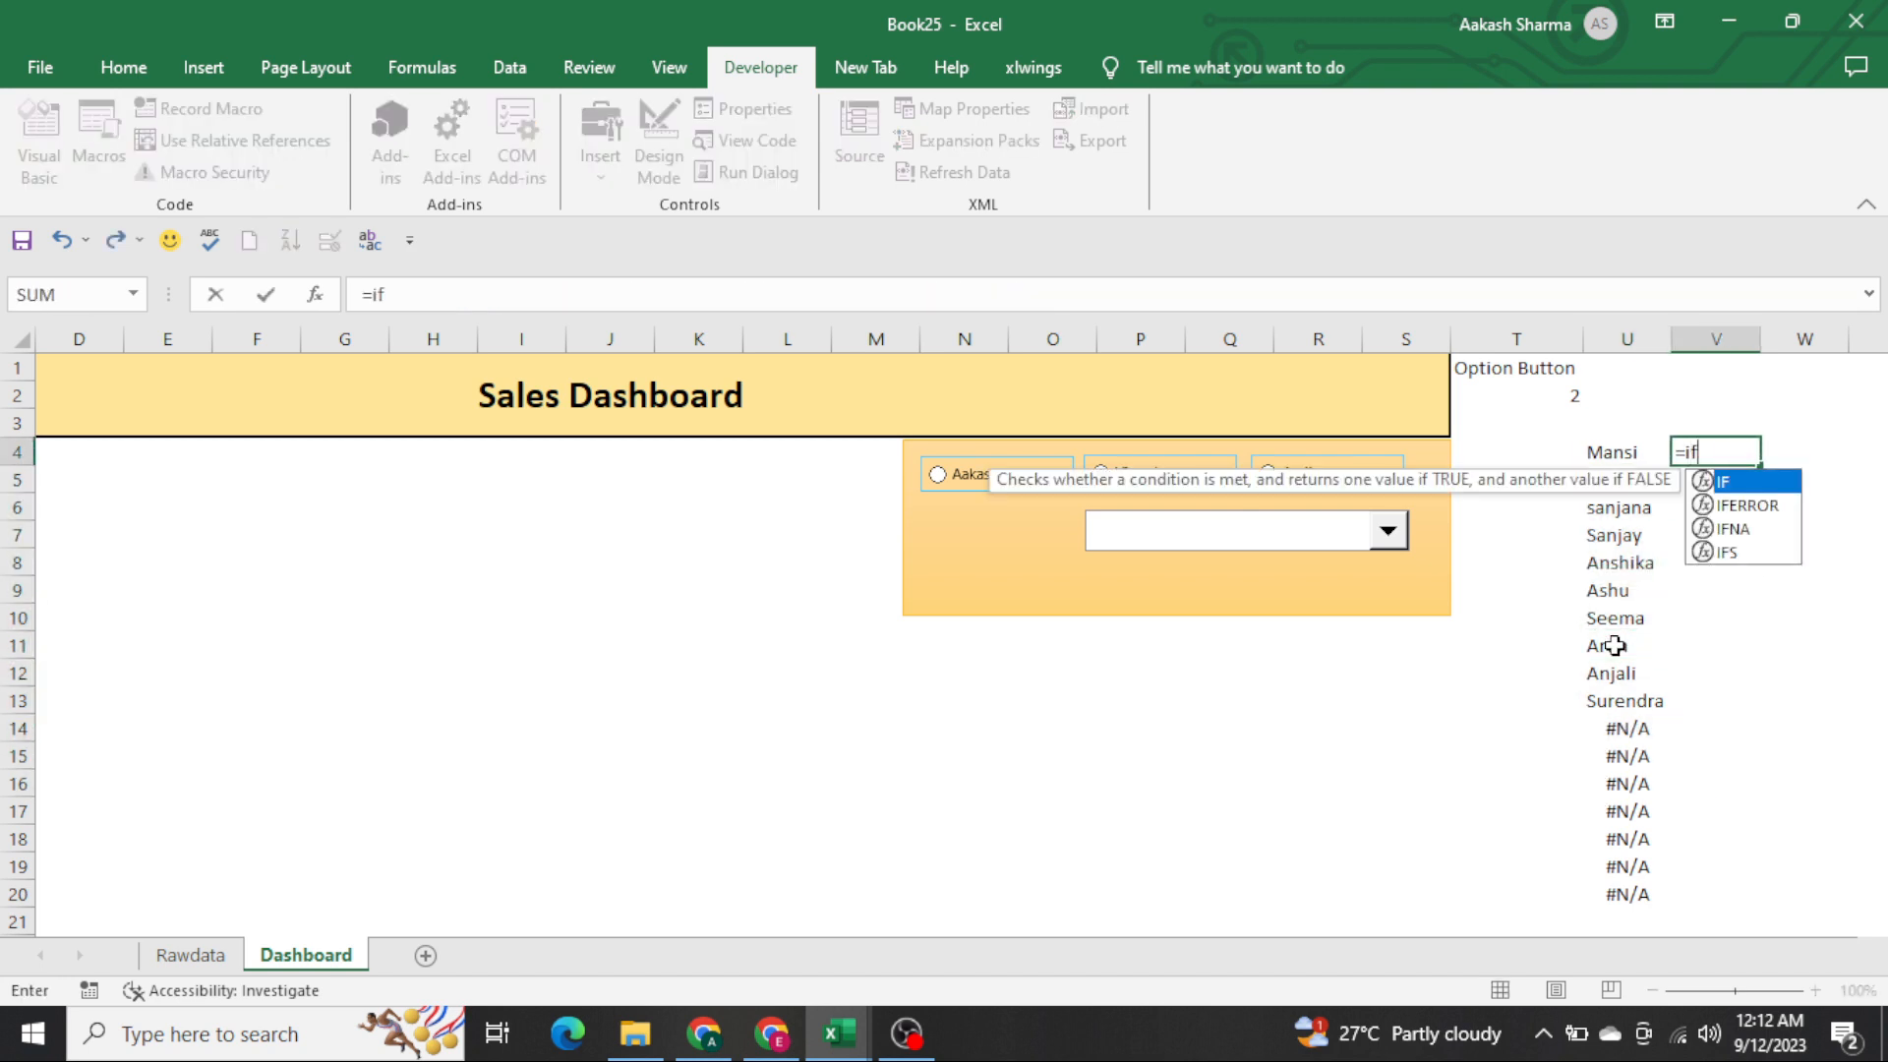
pyautogui.press('Down')
pyautogui.press('Tab')
pyautogui.press('Left')
pyautogui.write(',')
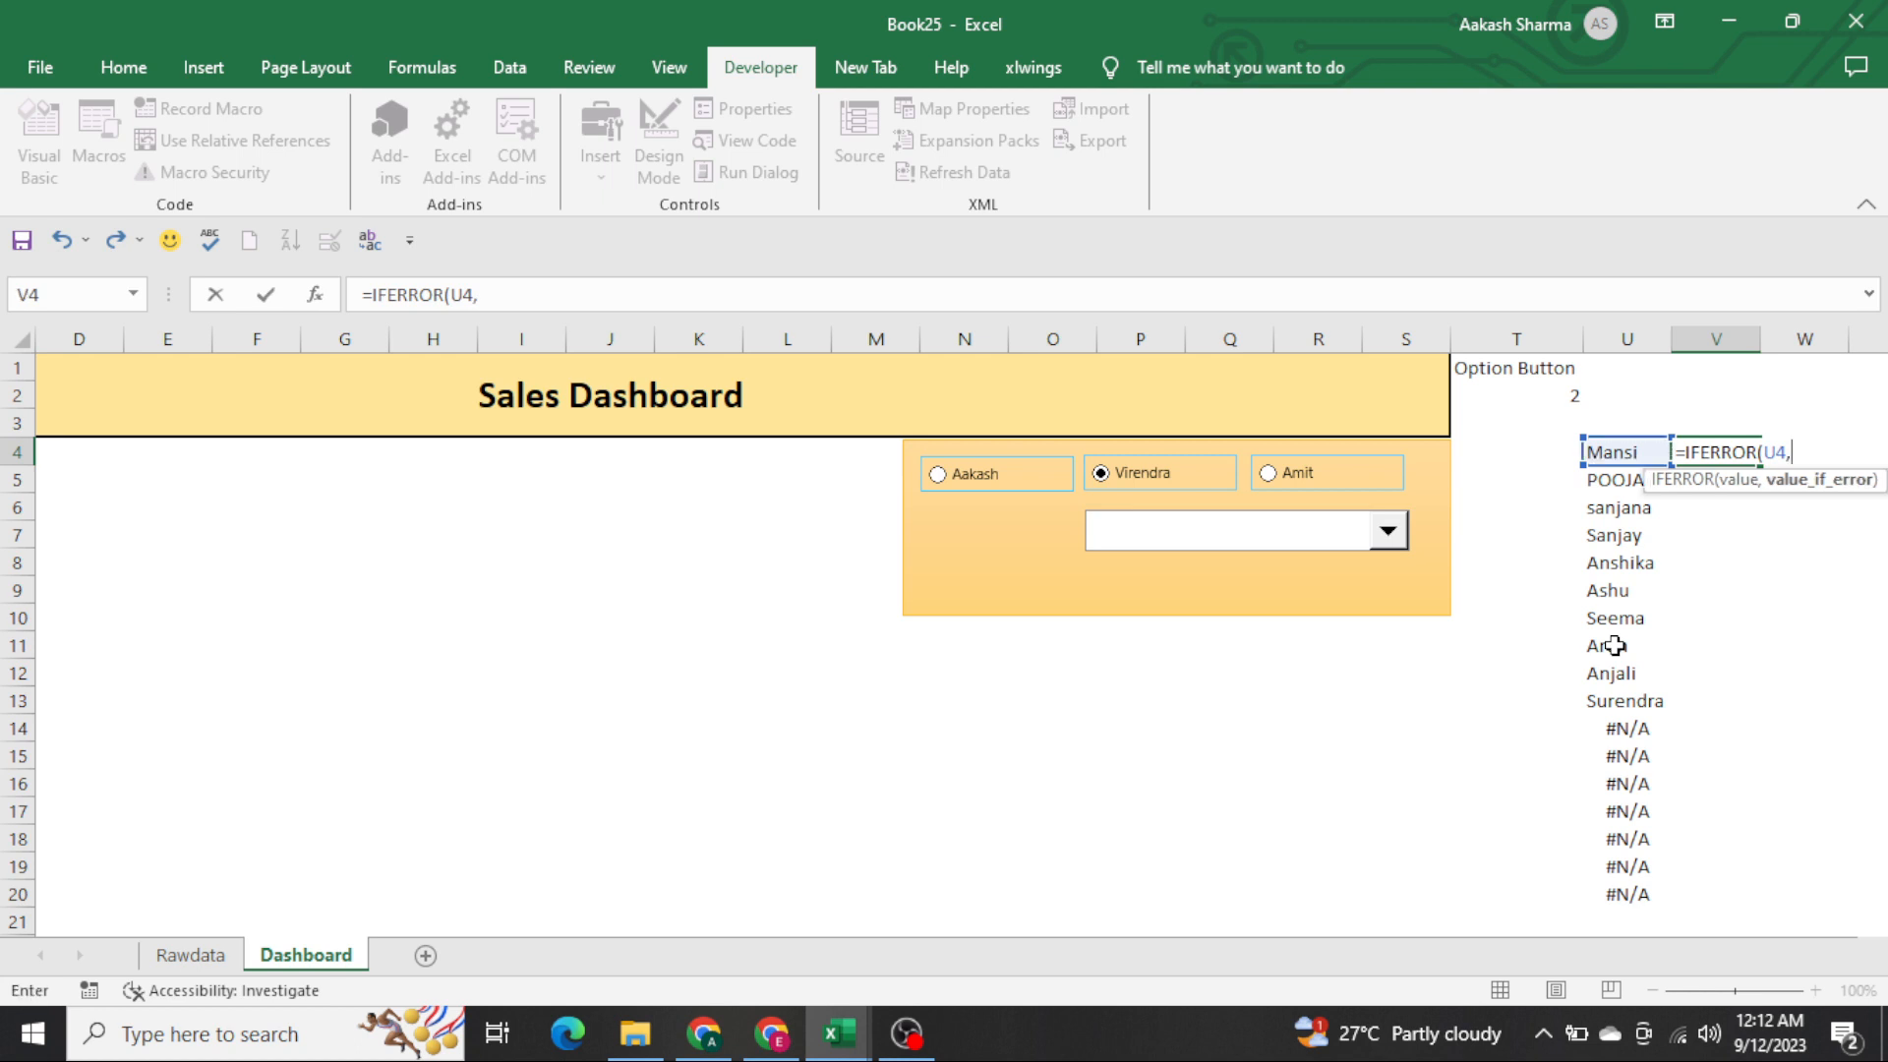
pyautogui.write('"")')
pyautogui.press('Return')
# Fill the IFERROR formula down from V4 to V20
pyautogui.press('Left')
pyautogui.hotkey('ctrl', 'Down')
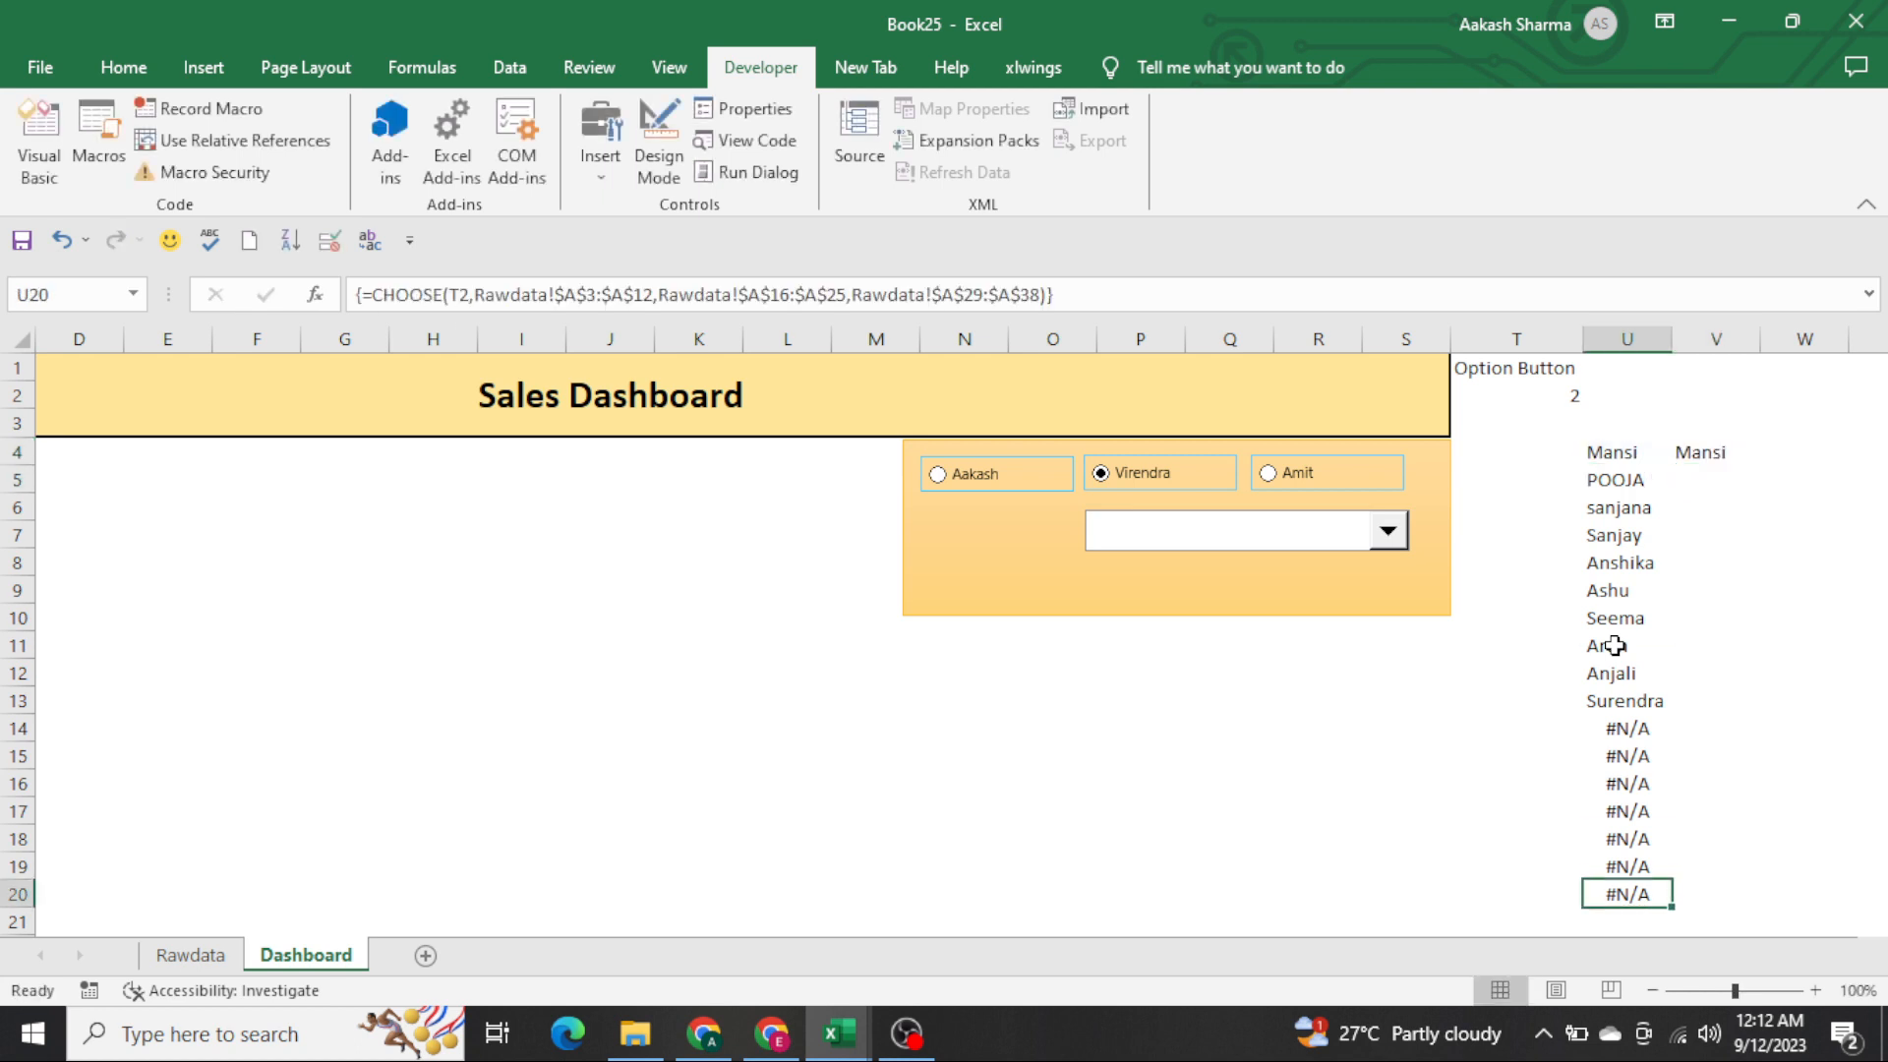
pyautogui.press('Right')
pyautogui.hotkey('ctrl', 'shift', 'Up')
pyautogui.hotkey('ctrl', 'd')
pyautogui.hotkey('ctrl', 'Up')
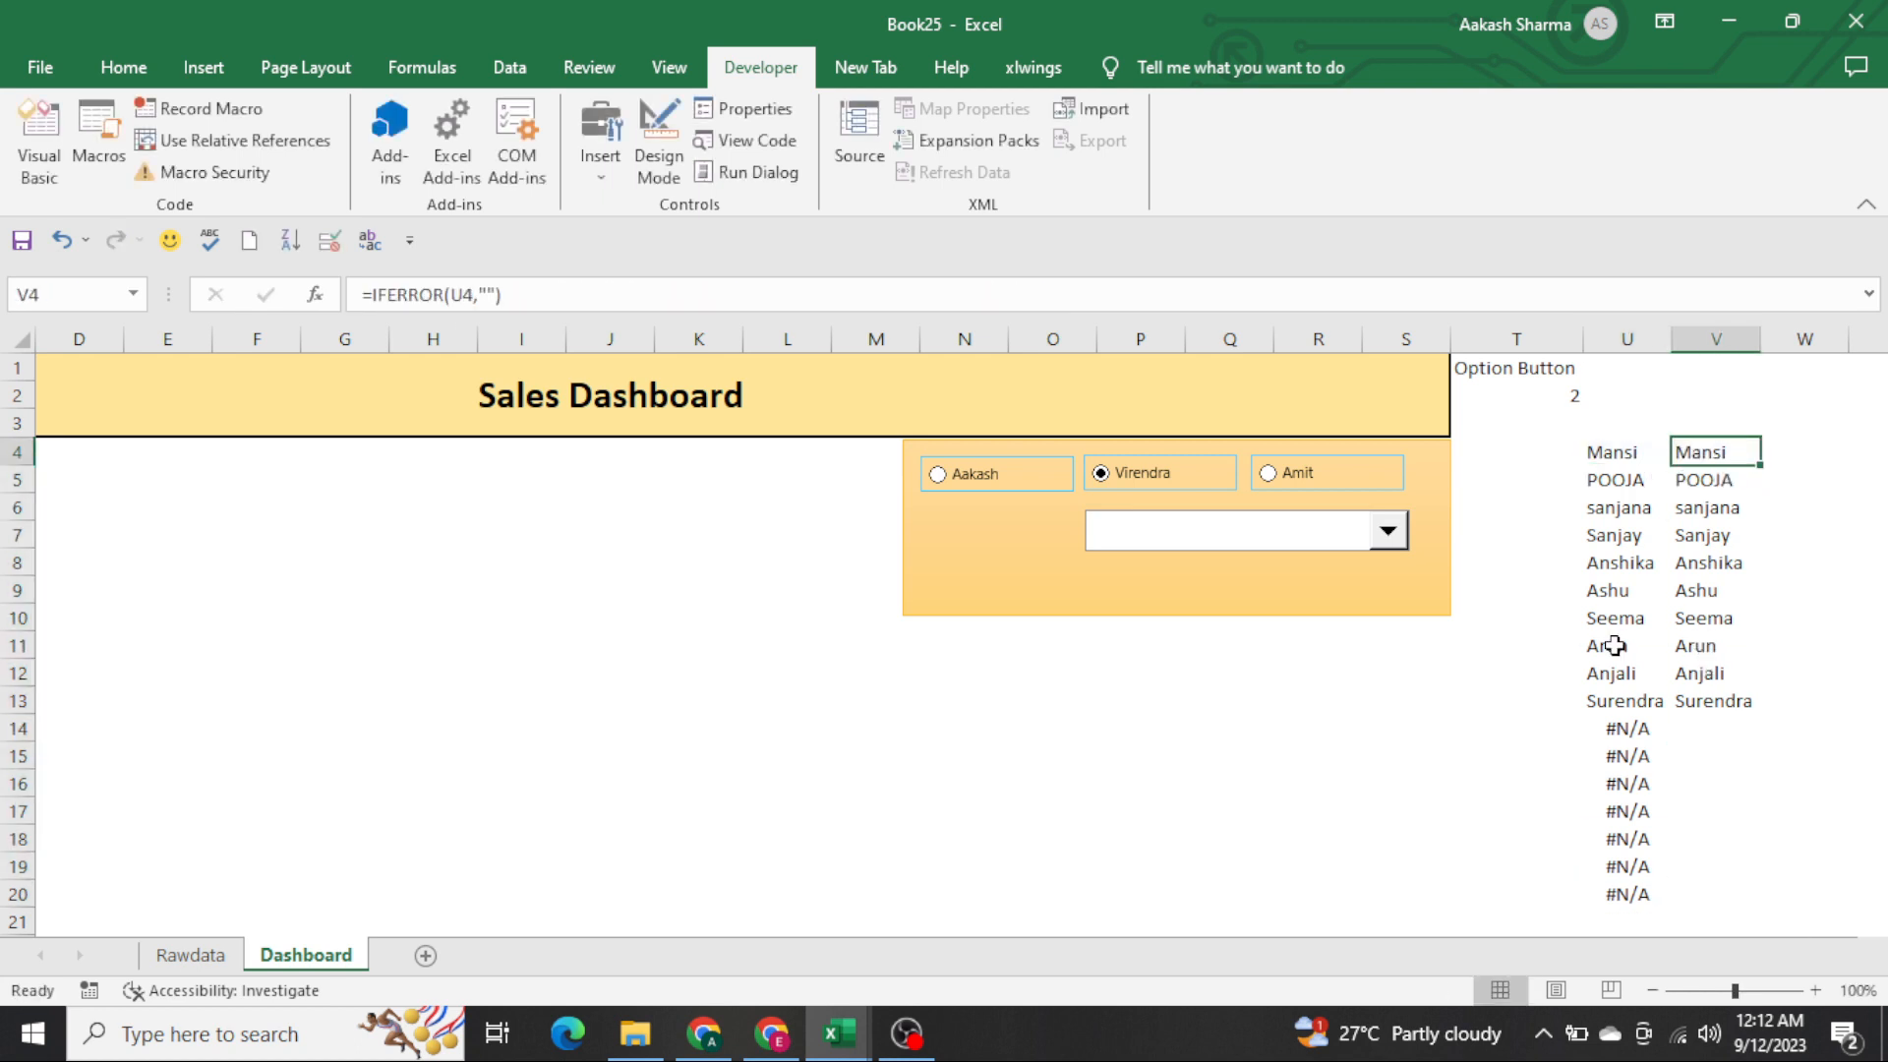
# Set the combo box's input range to $V$4:$V$20 and its cell link to $U$2
pyautogui.rightClick(1277, 528)
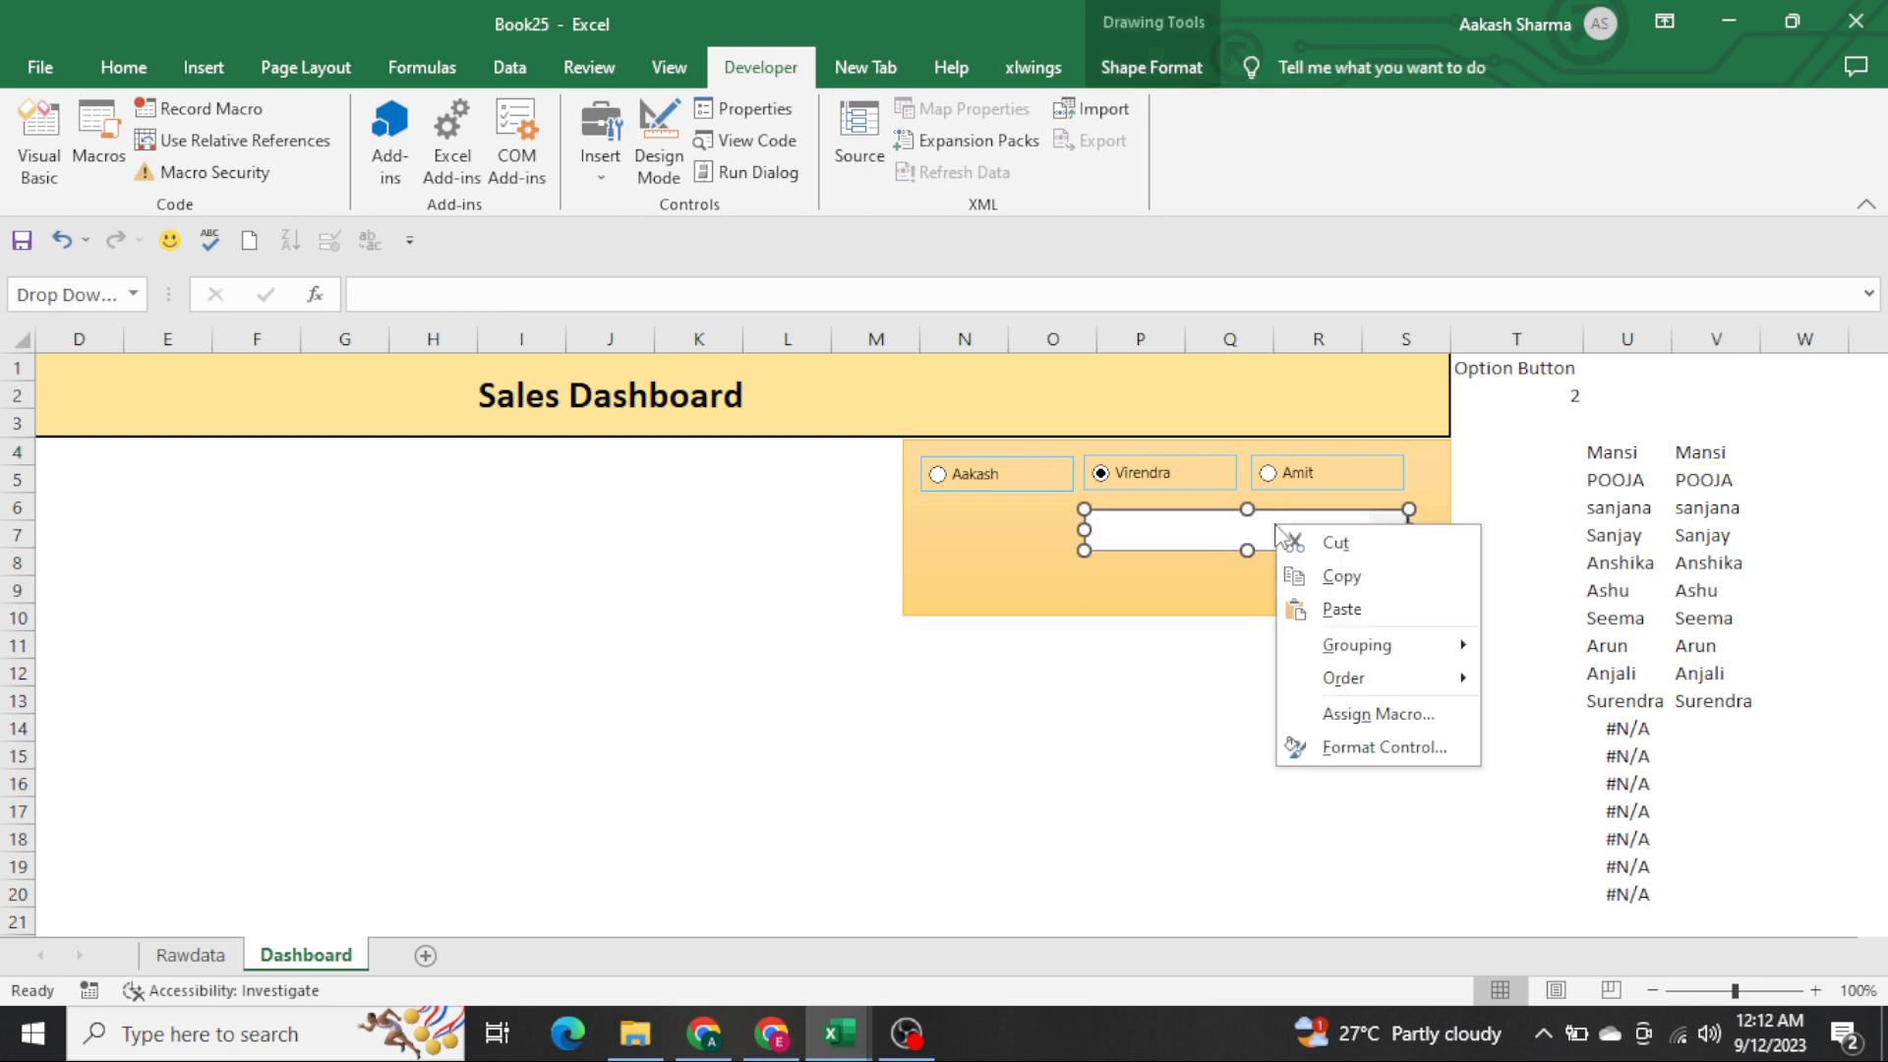
pyautogui.click(1413, 744)
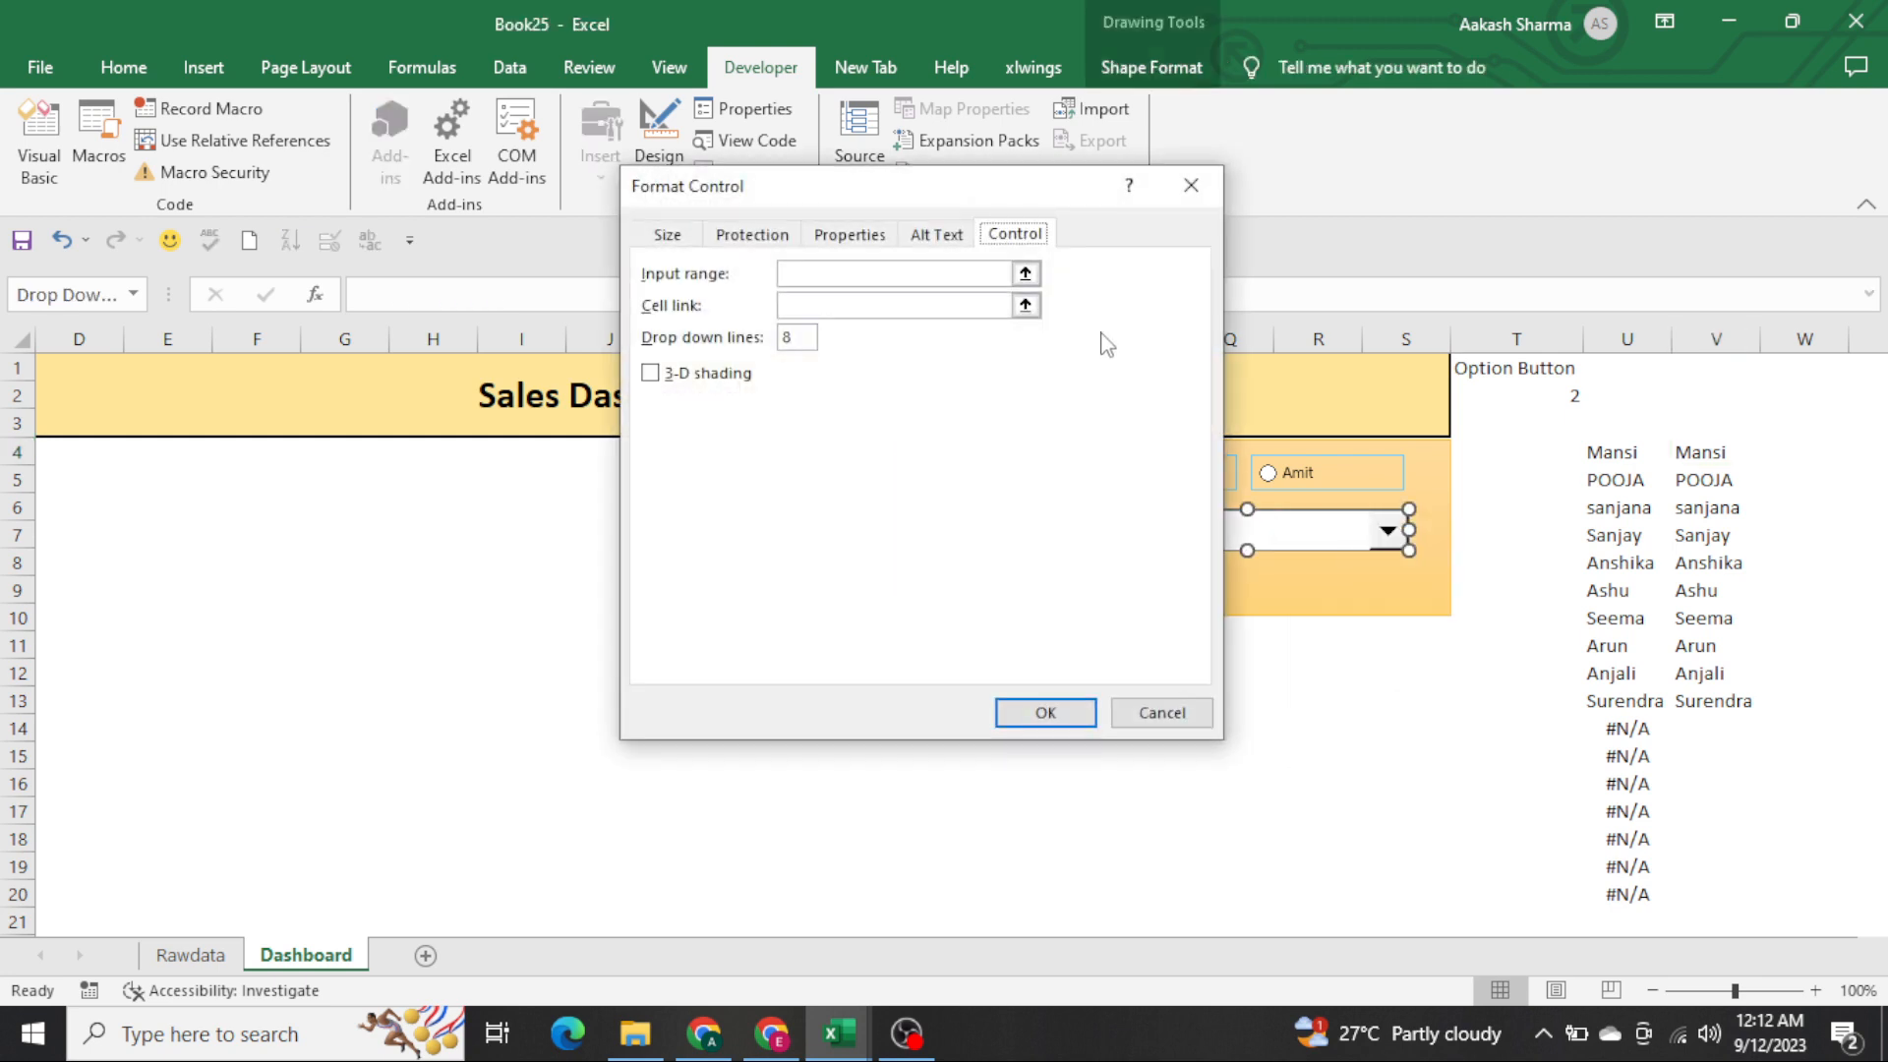
pyautogui.click(924, 273)
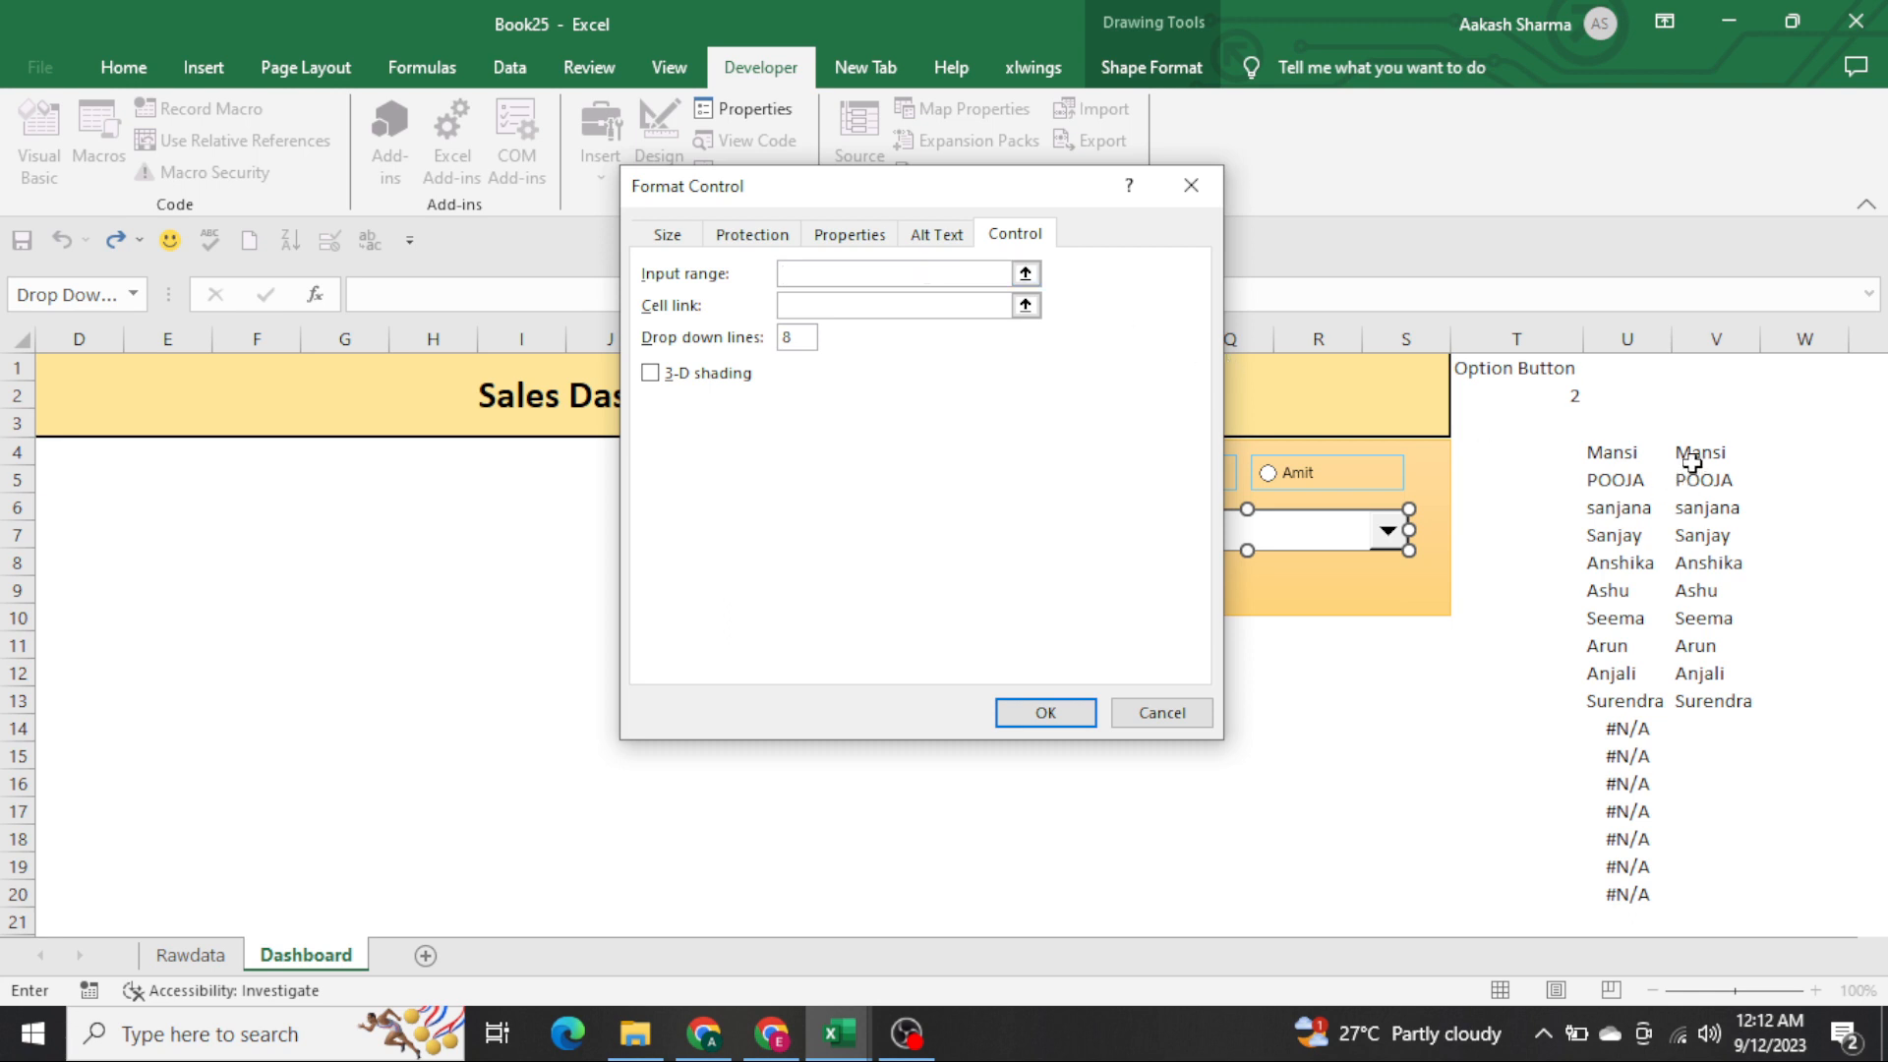
pyautogui.moveTo(1692, 457); pyautogui.dragTo(1689, 890)
pyautogui.click(883, 305)
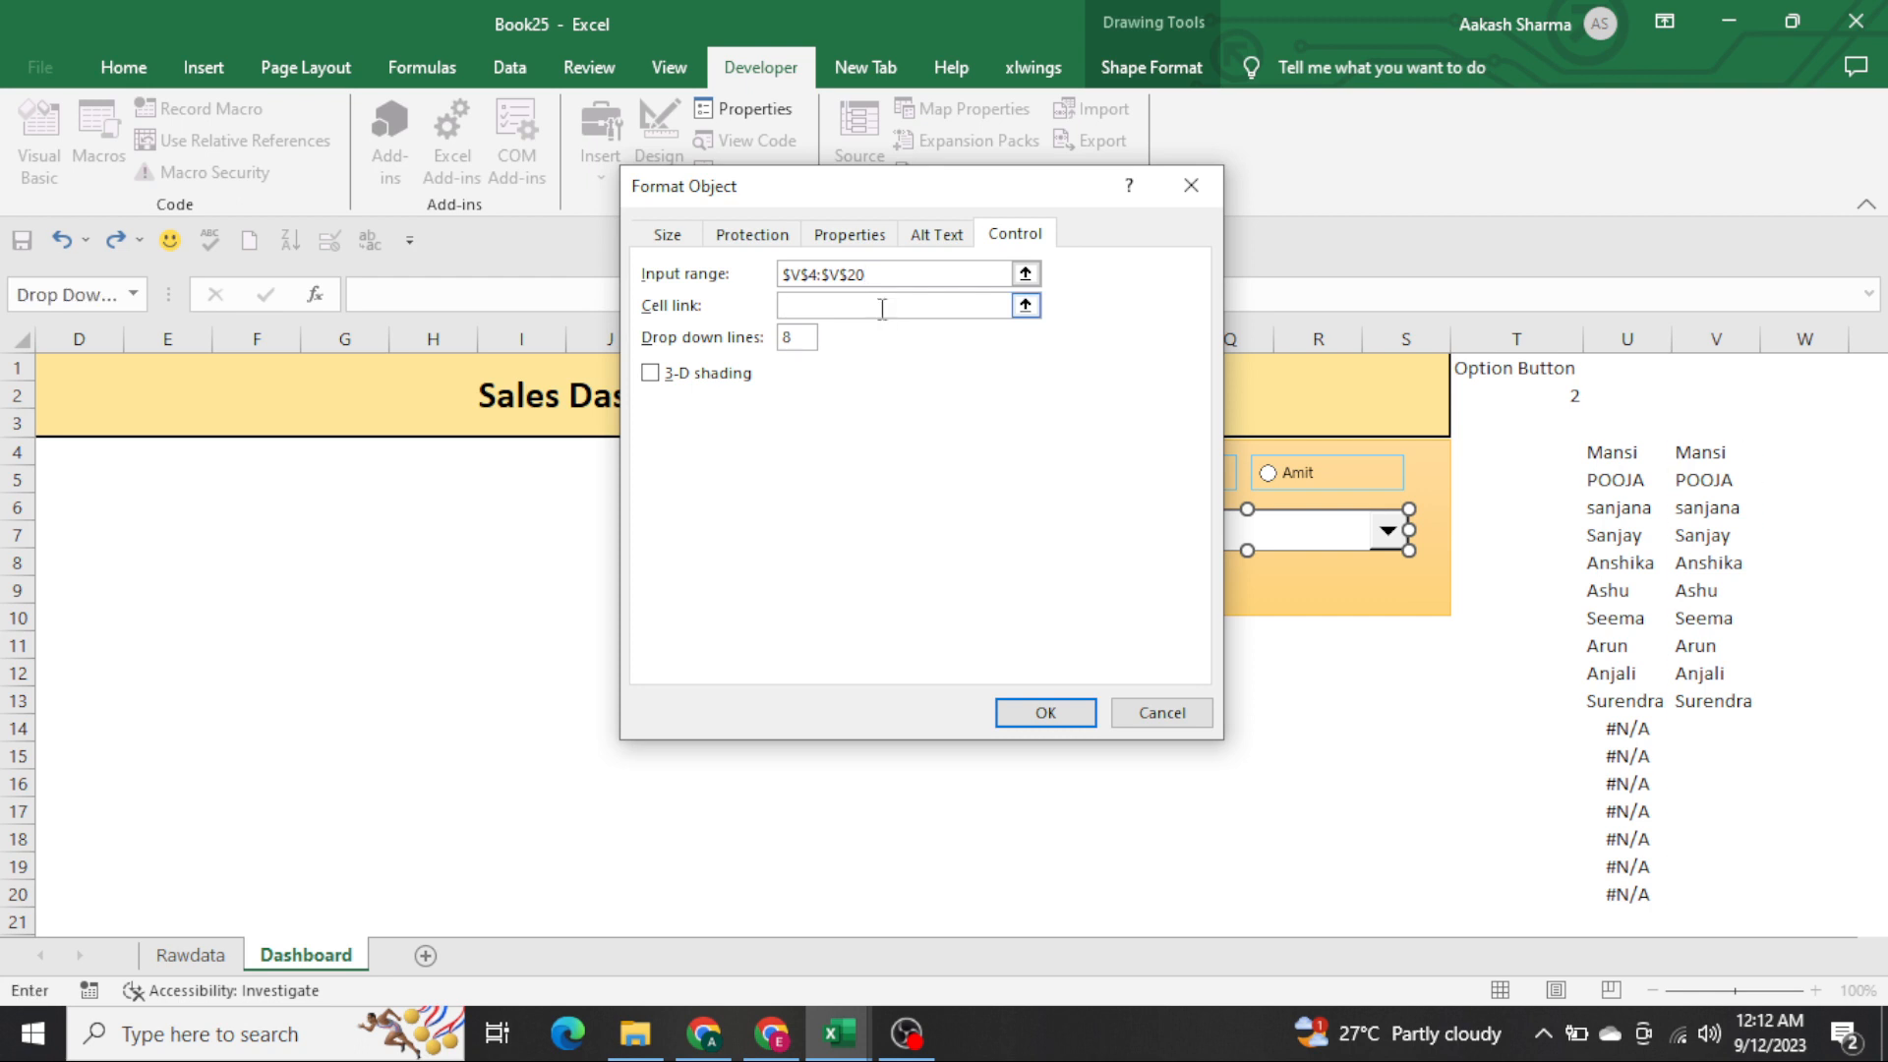
pyautogui.click(1628, 402)
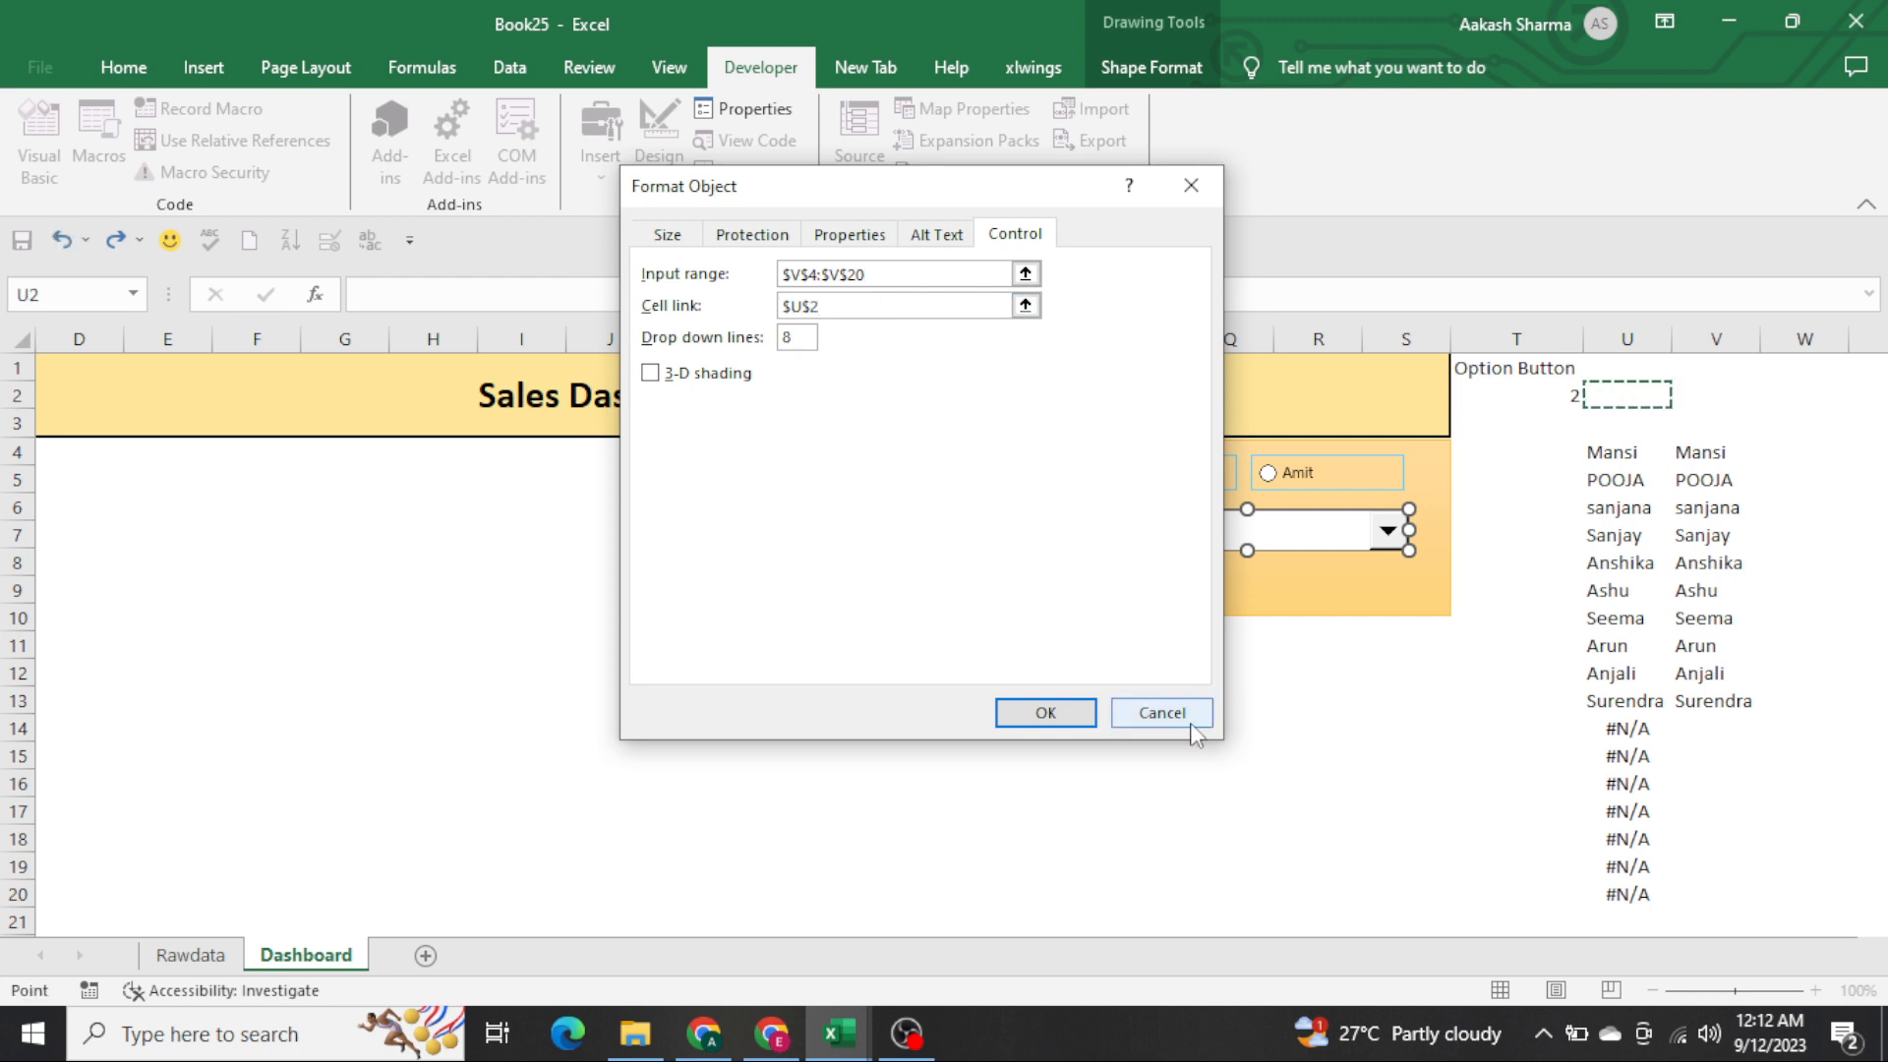
pyautogui.click(1064, 714)
pyautogui.click(1294, 735)
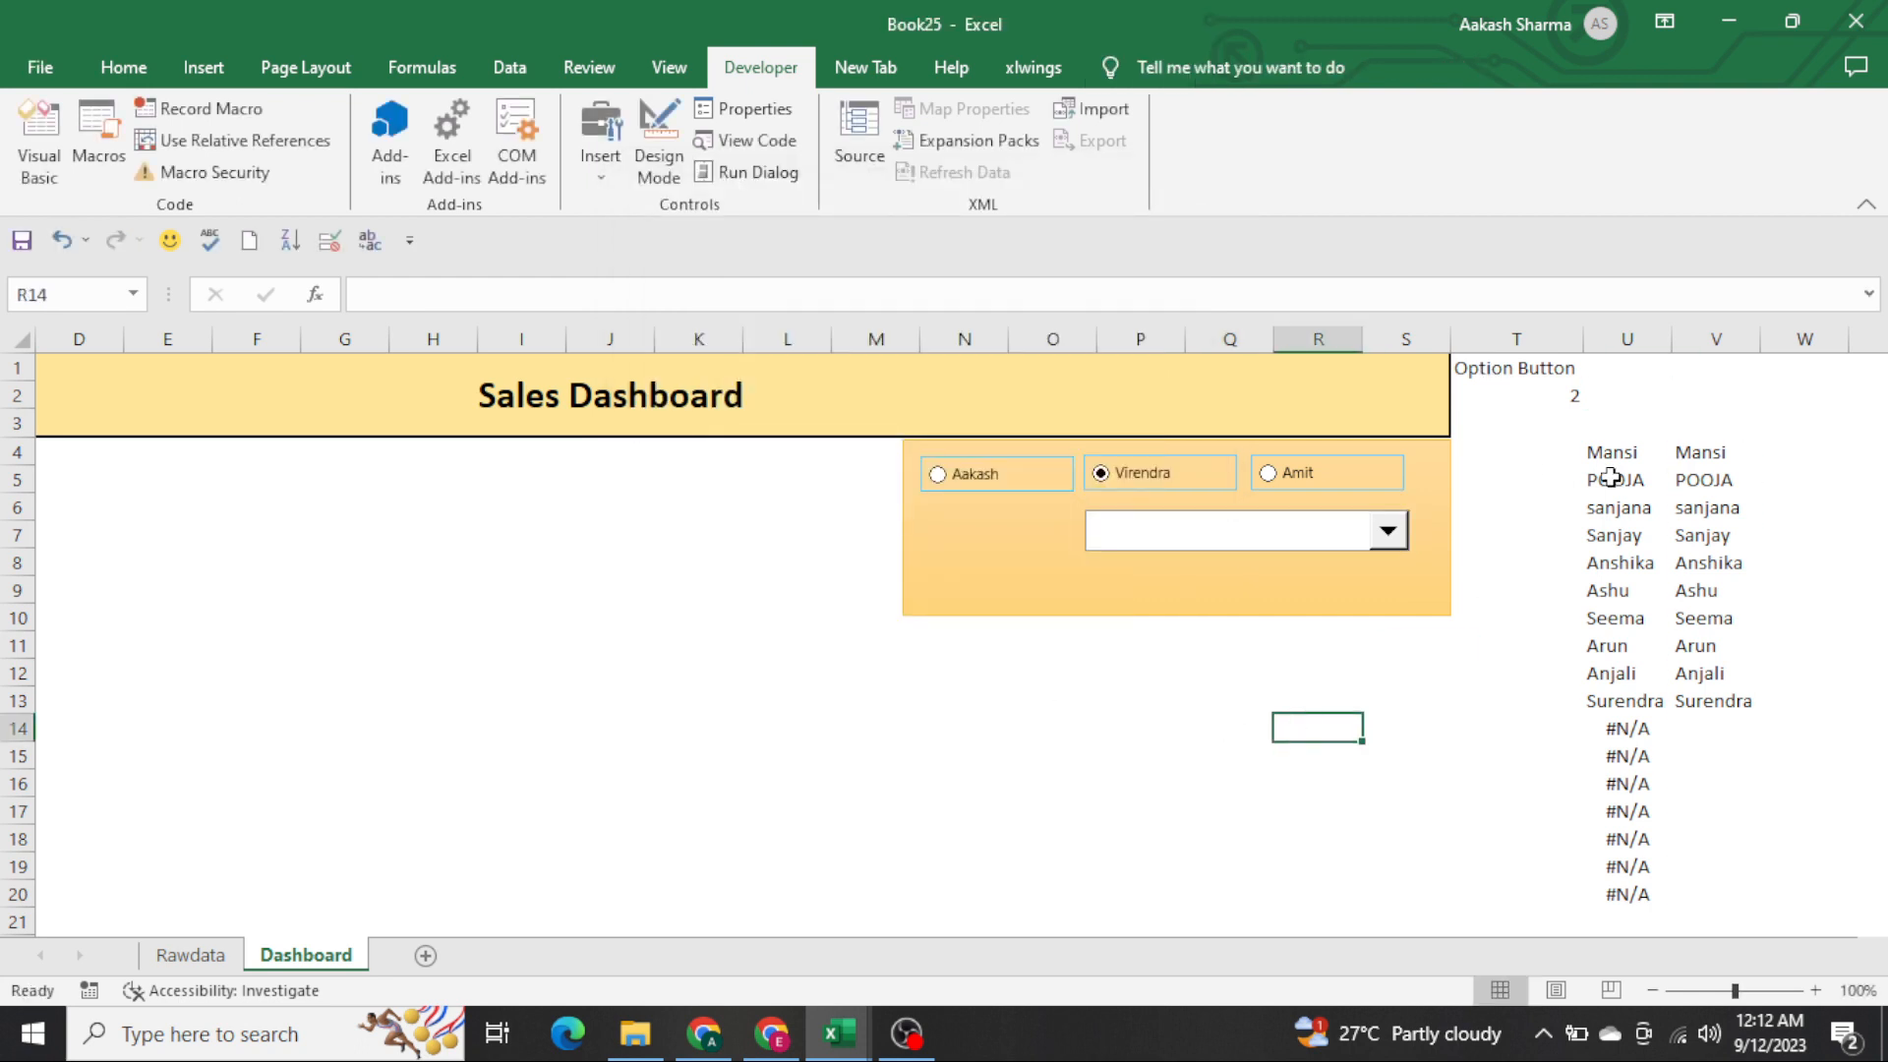
# Label cell U1, above the combo box's linked cell, as Combobox
pyautogui.click(1613, 460)
pyautogui.hotkey('ctrl', 'Up')
pyautogui.write('C')
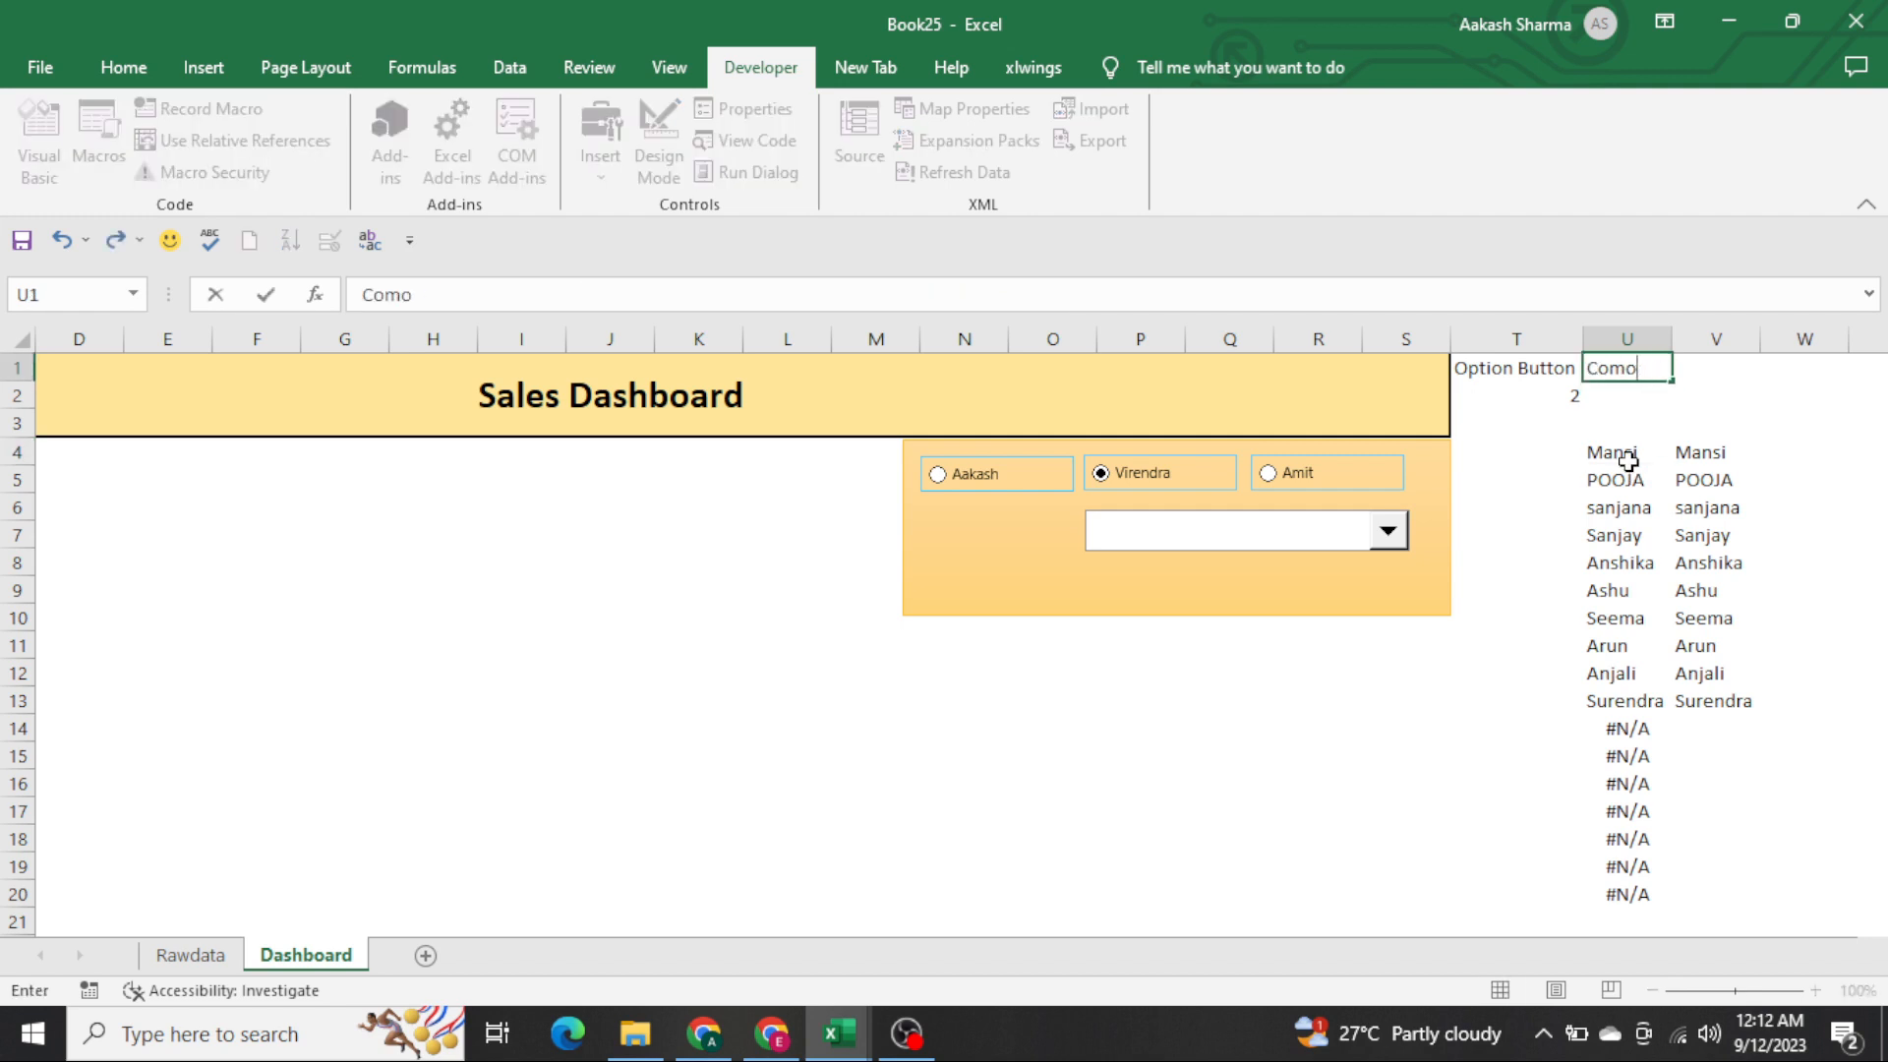
pyautogui.write('ombobox')
pyautogui.press('Return')
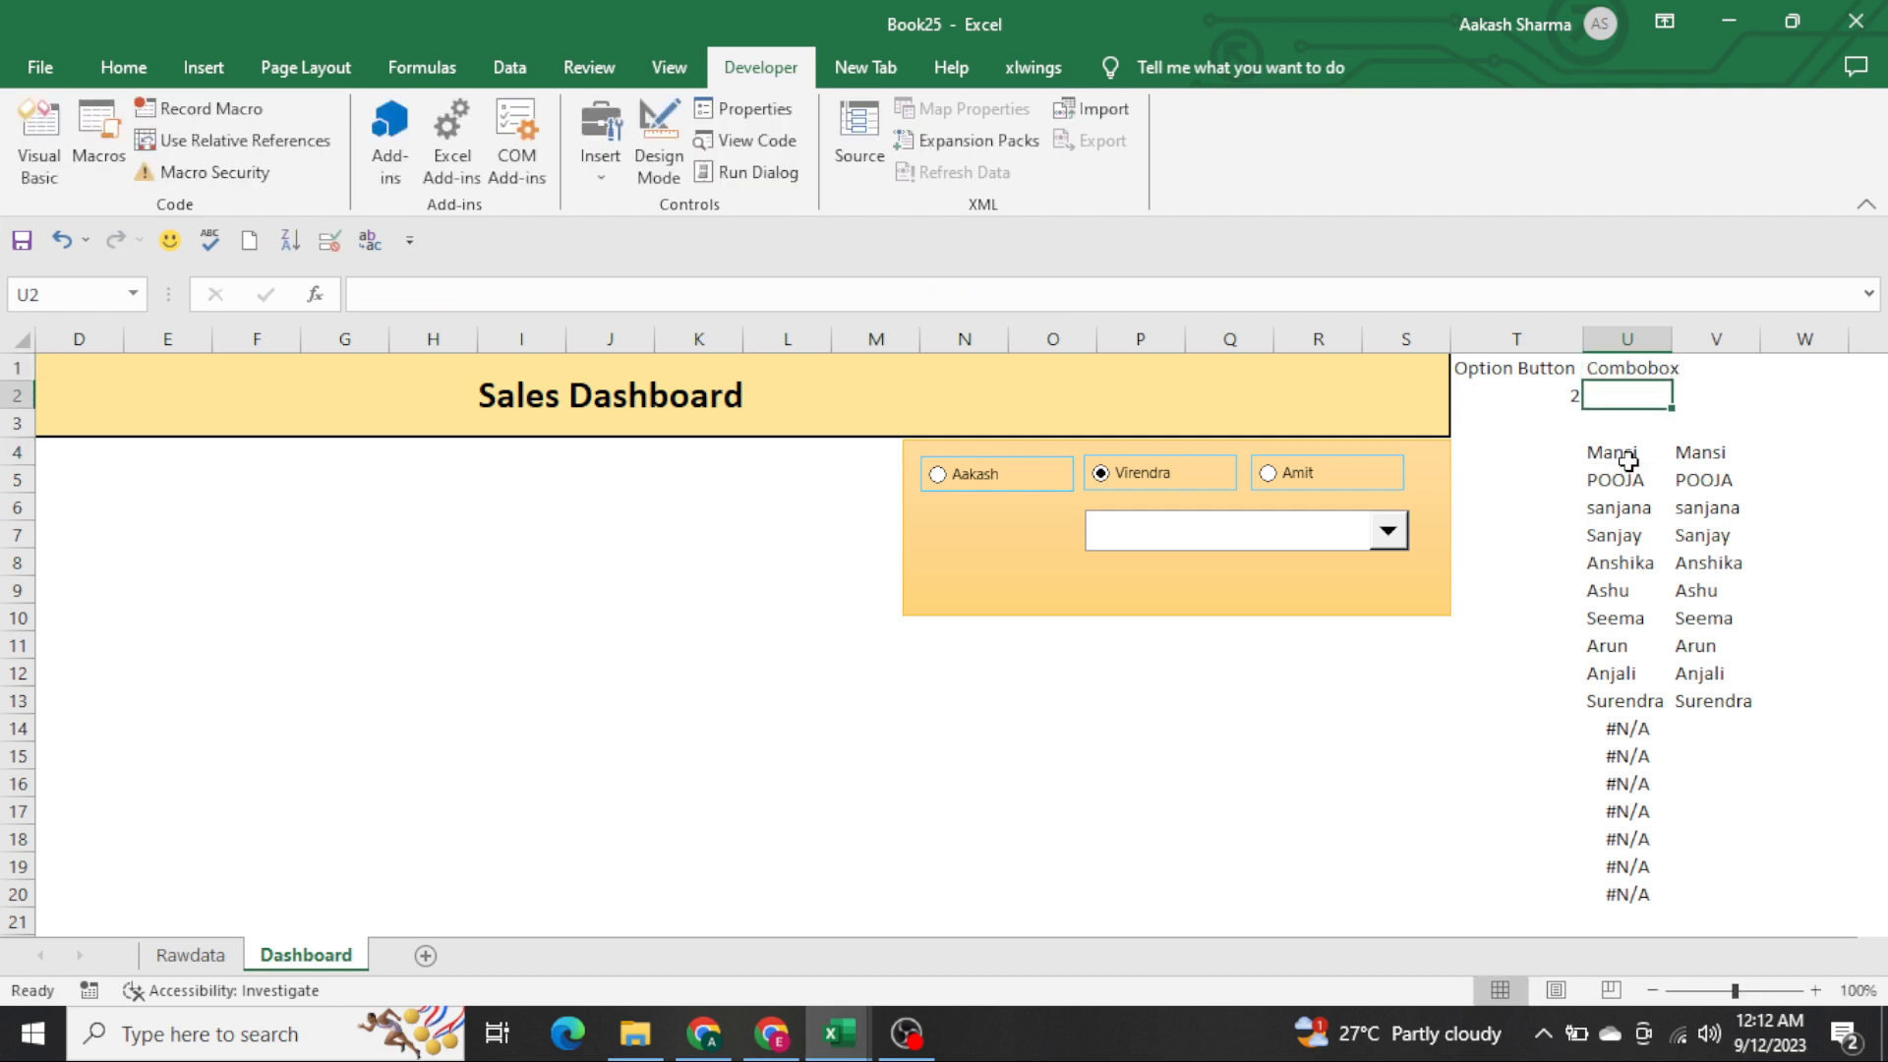
# Test the combo box by choosing the second employee in its list
pyautogui.click(1226, 544)
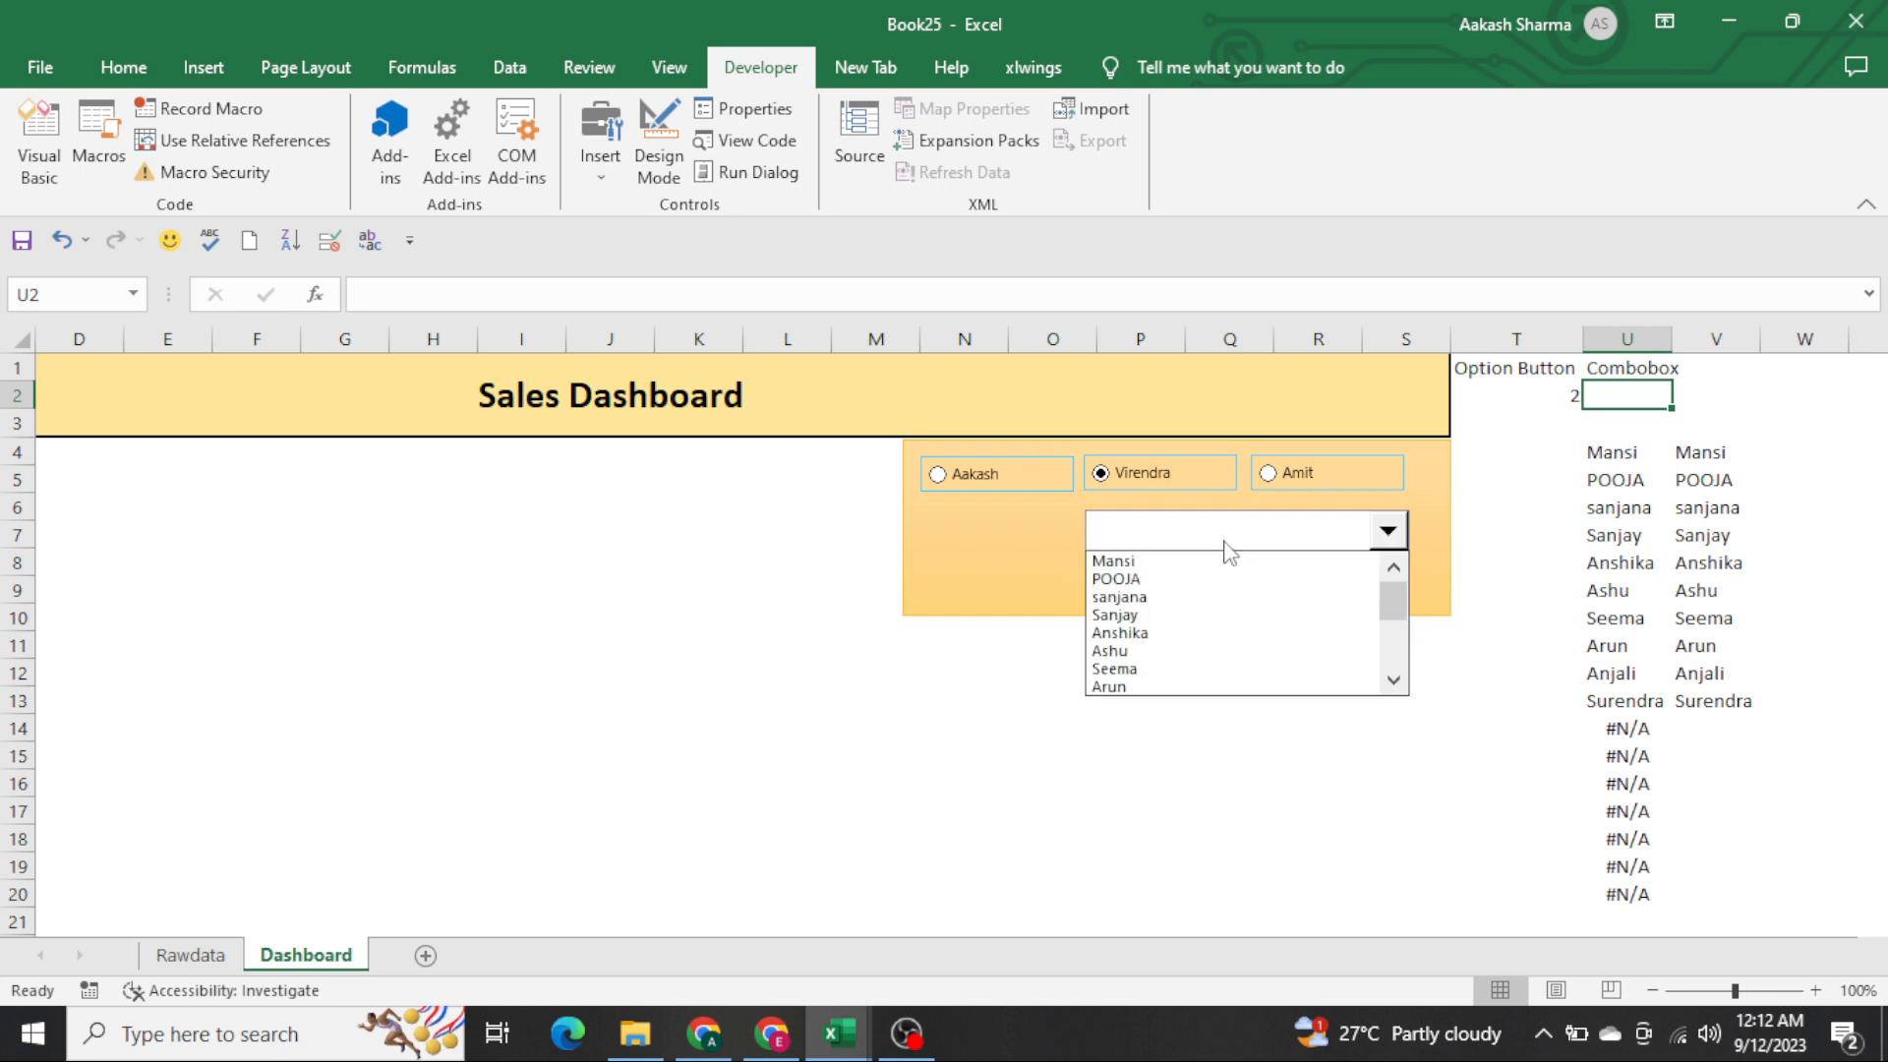
pyautogui.click(1219, 579)
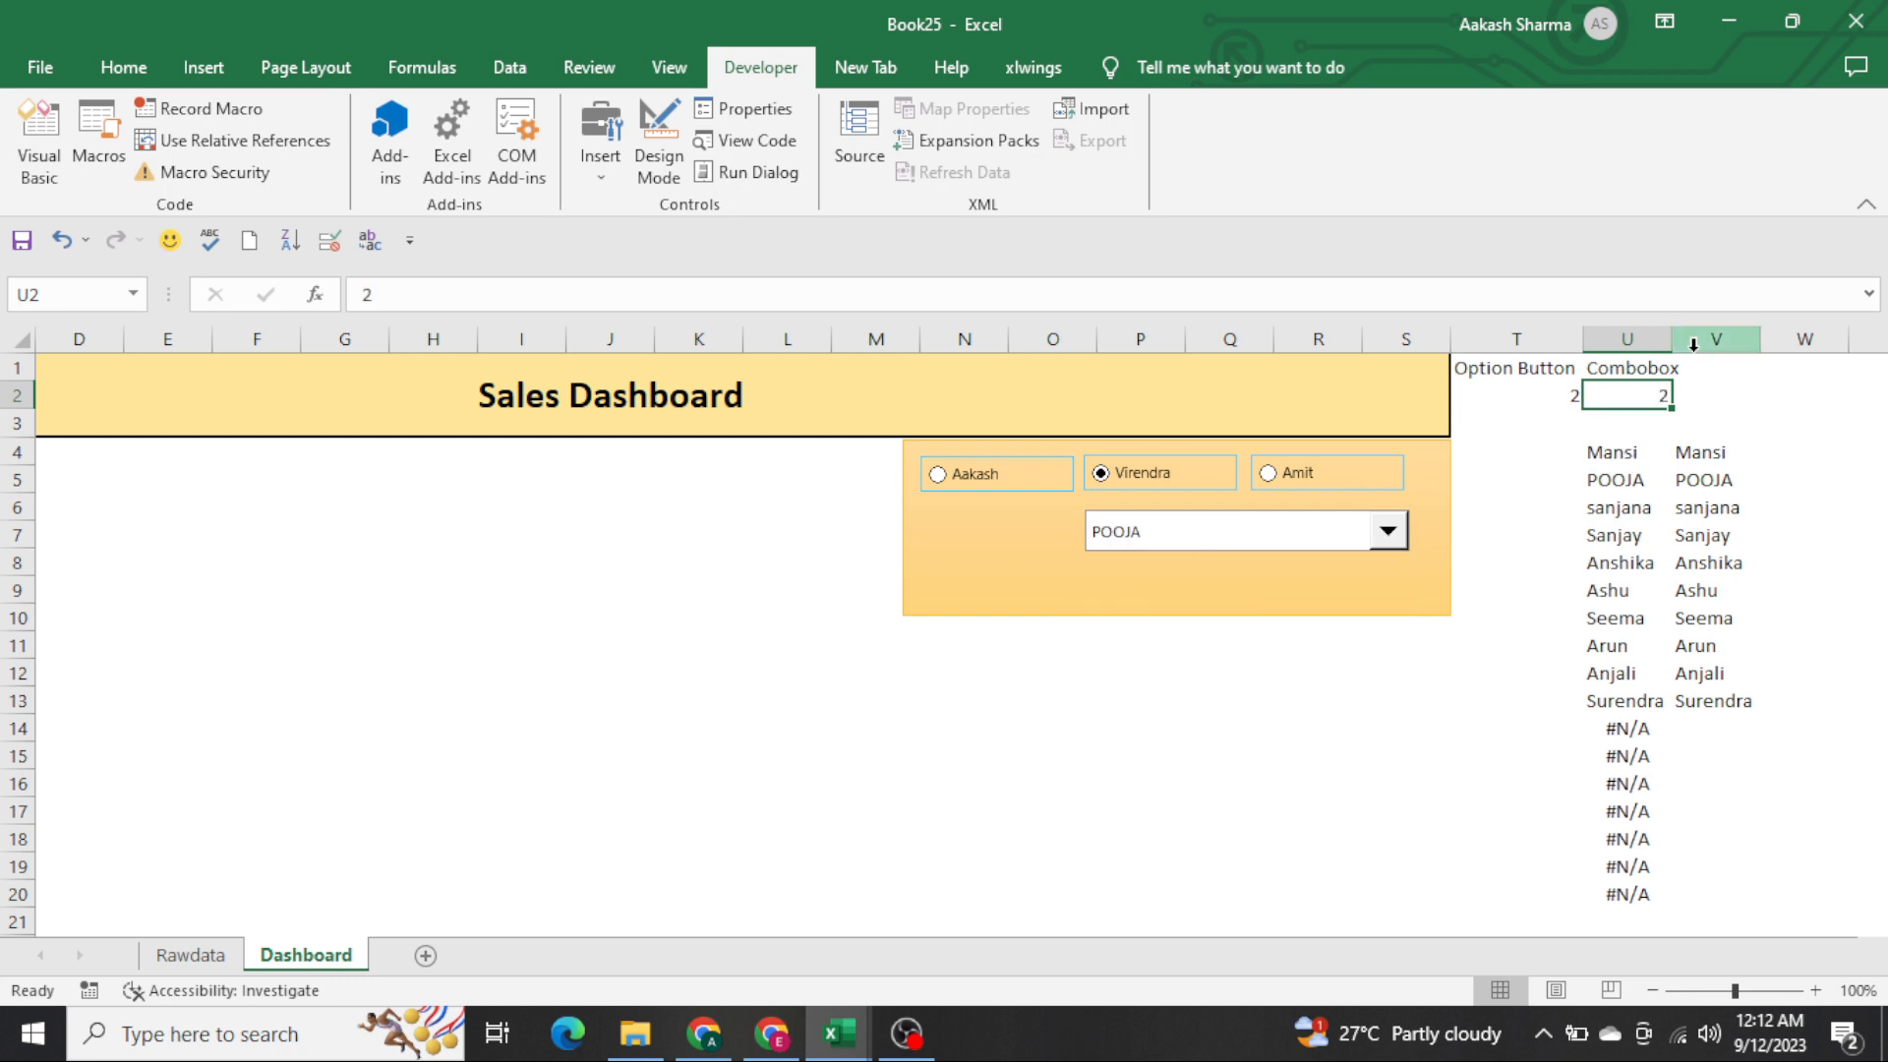
# Hide the helper lists in U4:V20 by changing their font colour to white
pyautogui.click(1644, 451)
pyautogui.moveTo(1644, 450); pyautogui.dragTo(1731, 895)
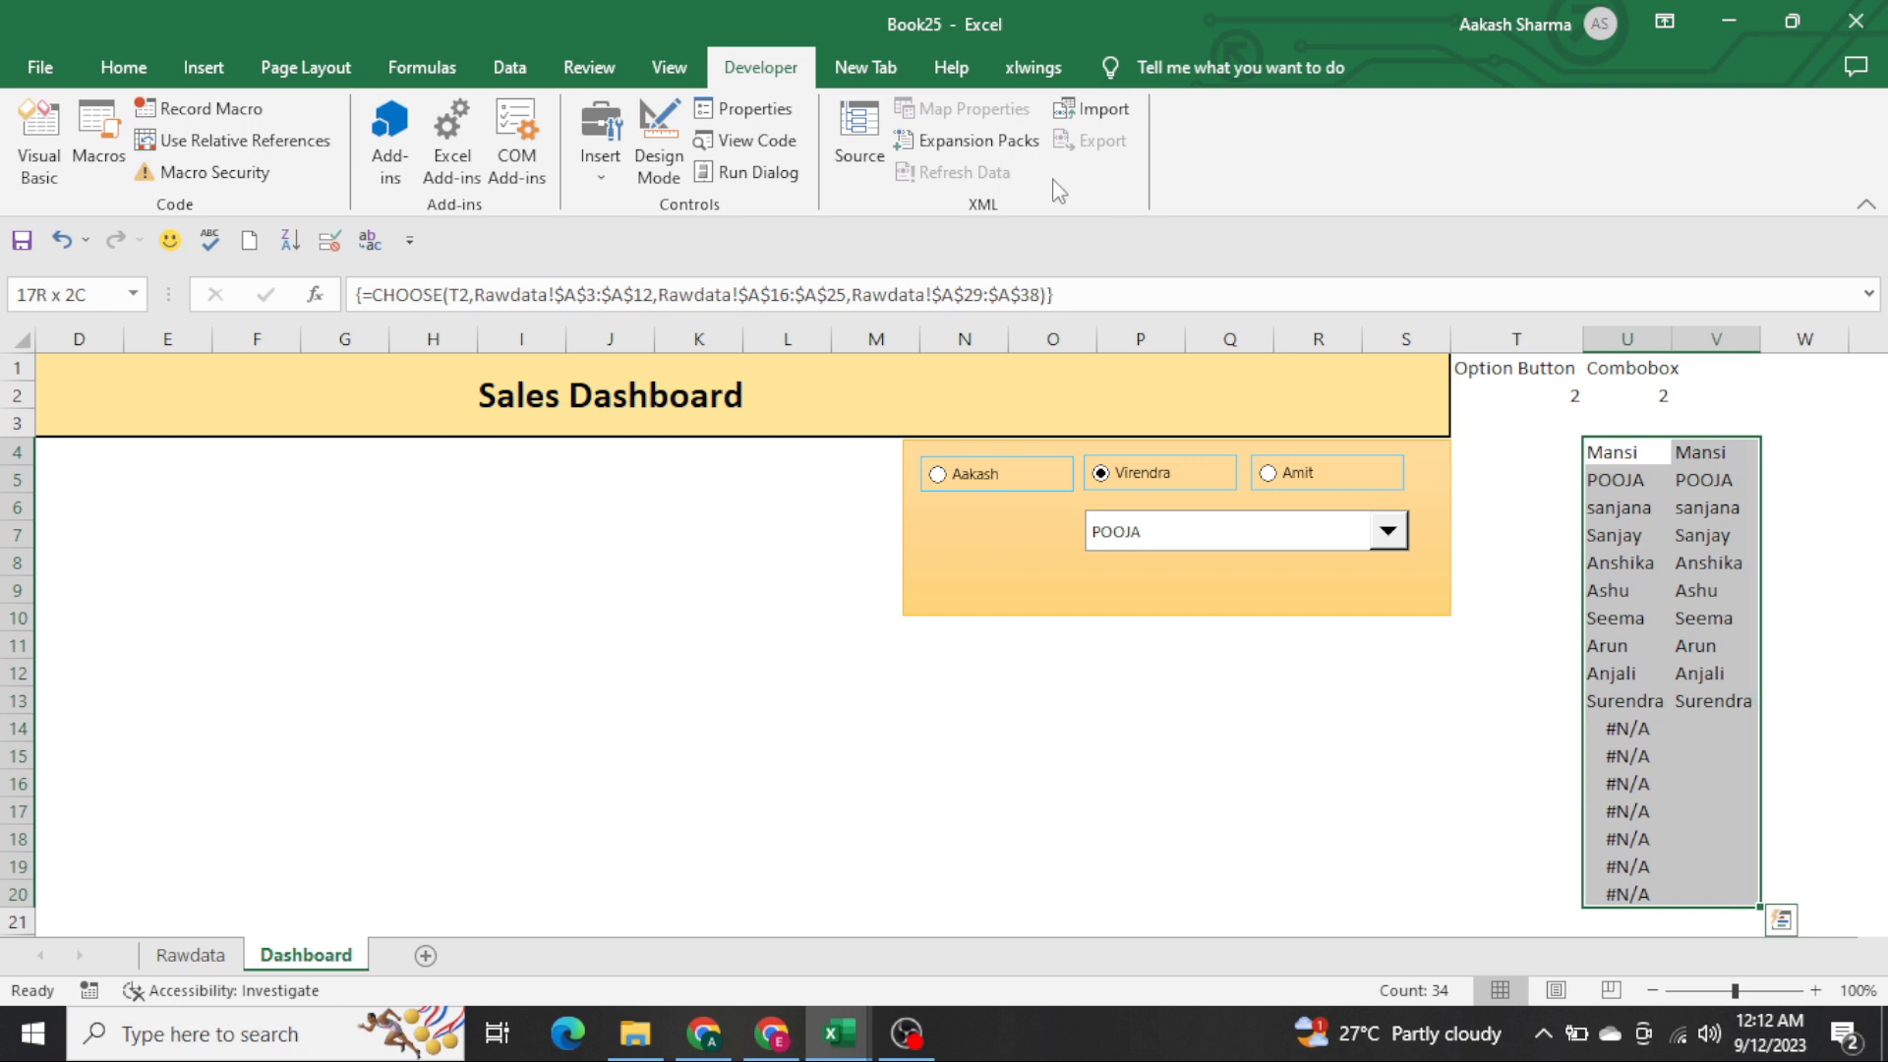
pyautogui.click(134, 79)
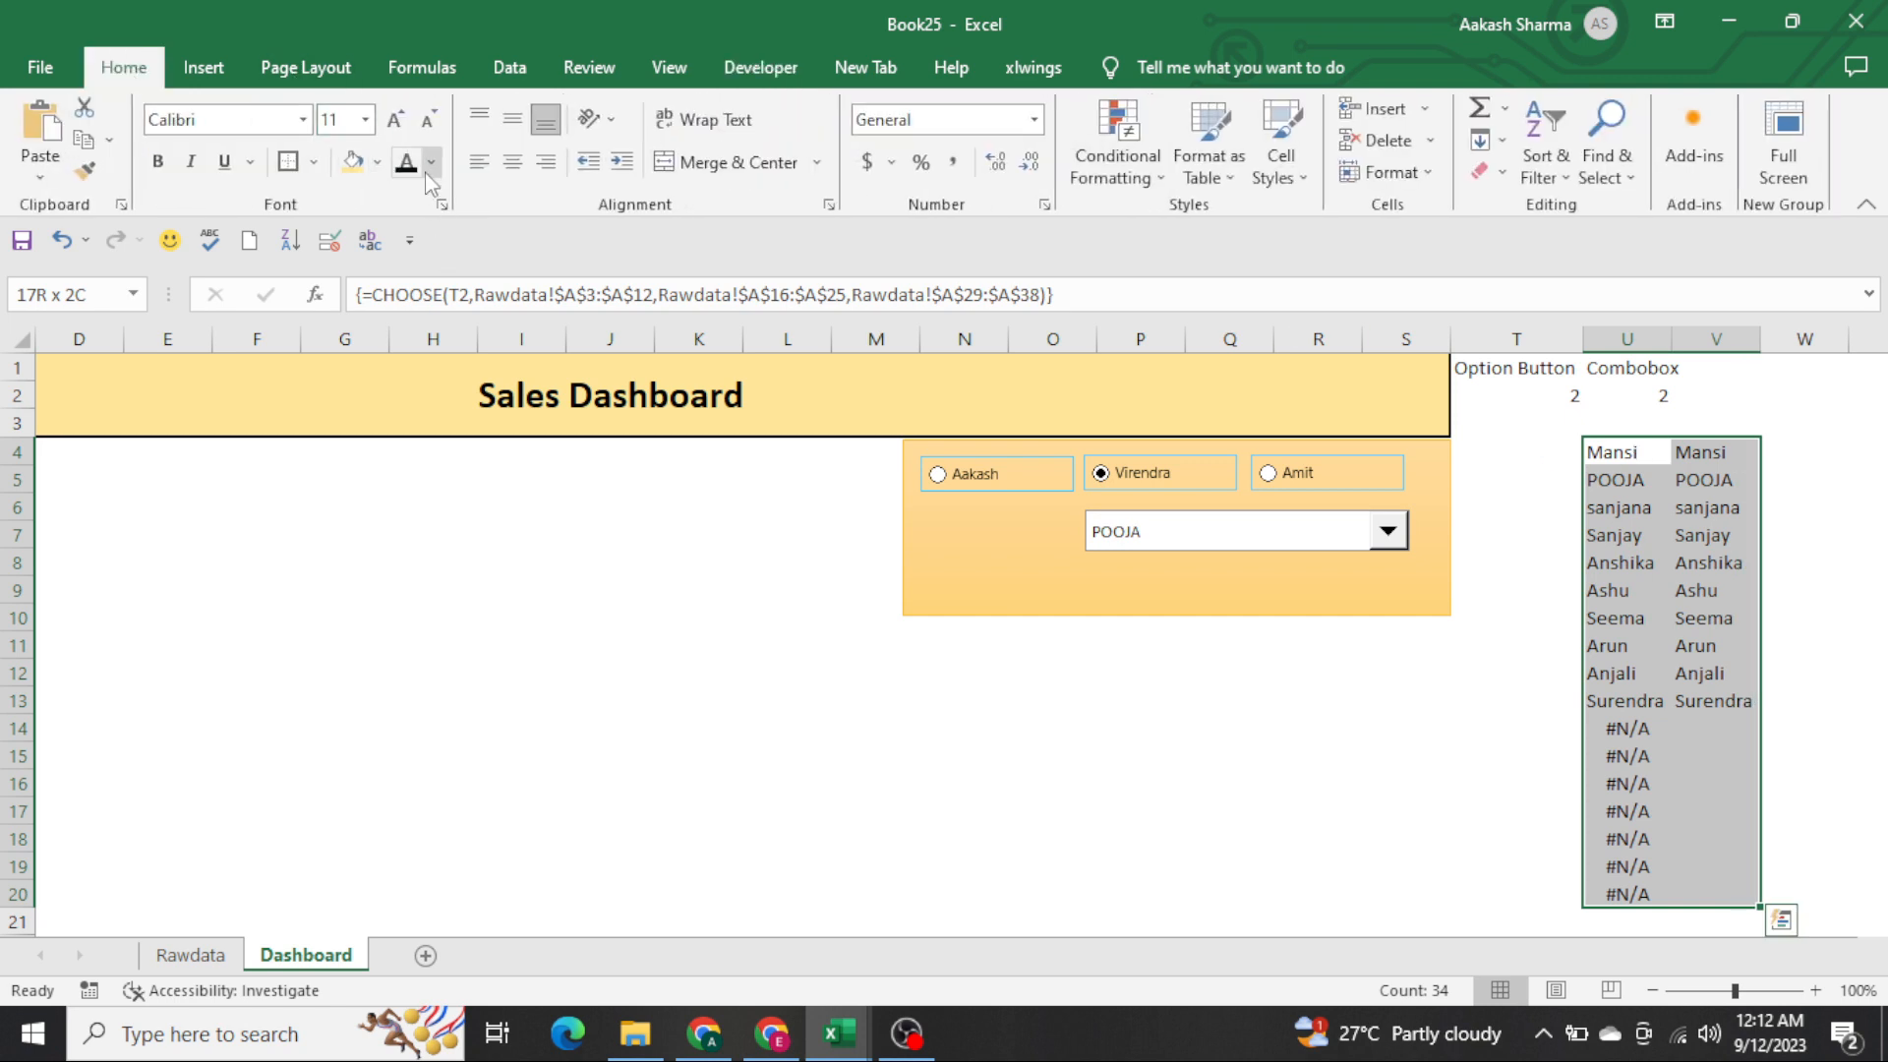
pyautogui.click(430, 165)
pyautogui.click(406, 257)
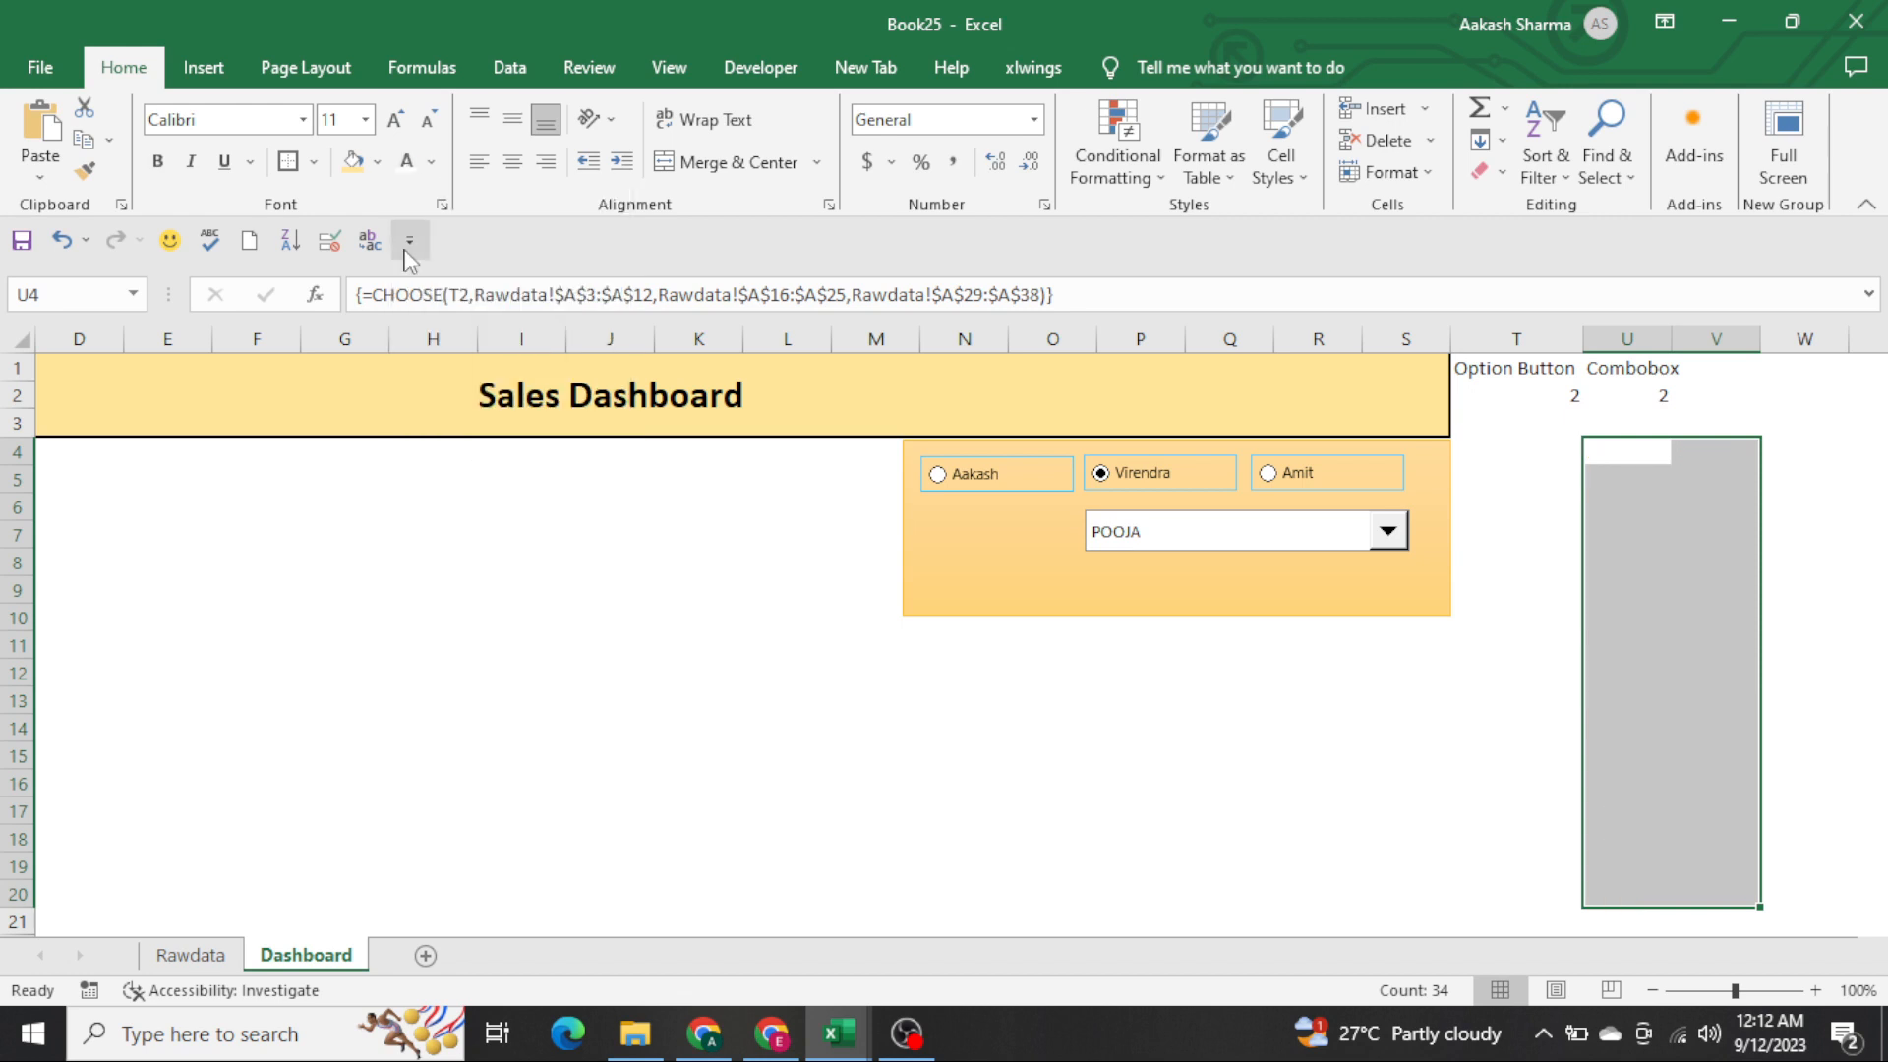
pyautogui.click(861, 732)
# Add a text box reading Emp Name on the orange panel, beside the employee combo box
pyautogui.hotkey('ctrl', 'Left')
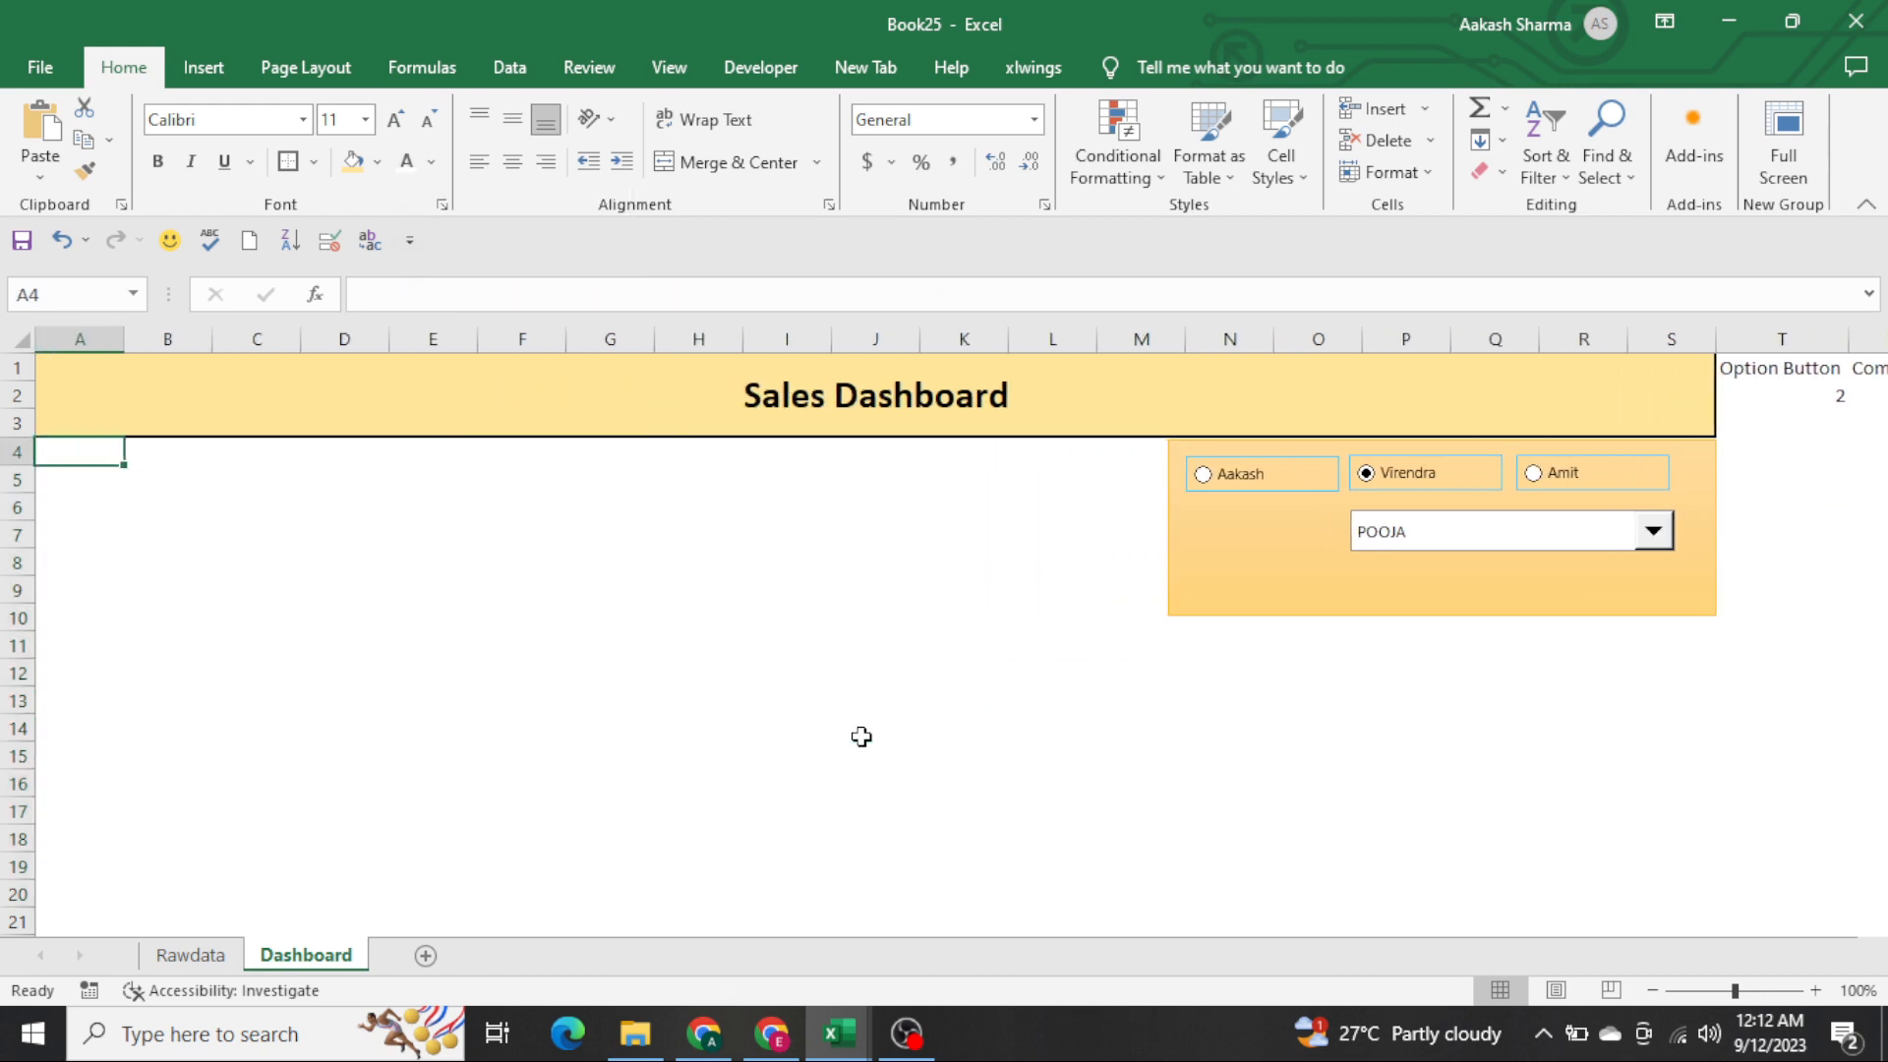
pyautogui.press('Right')
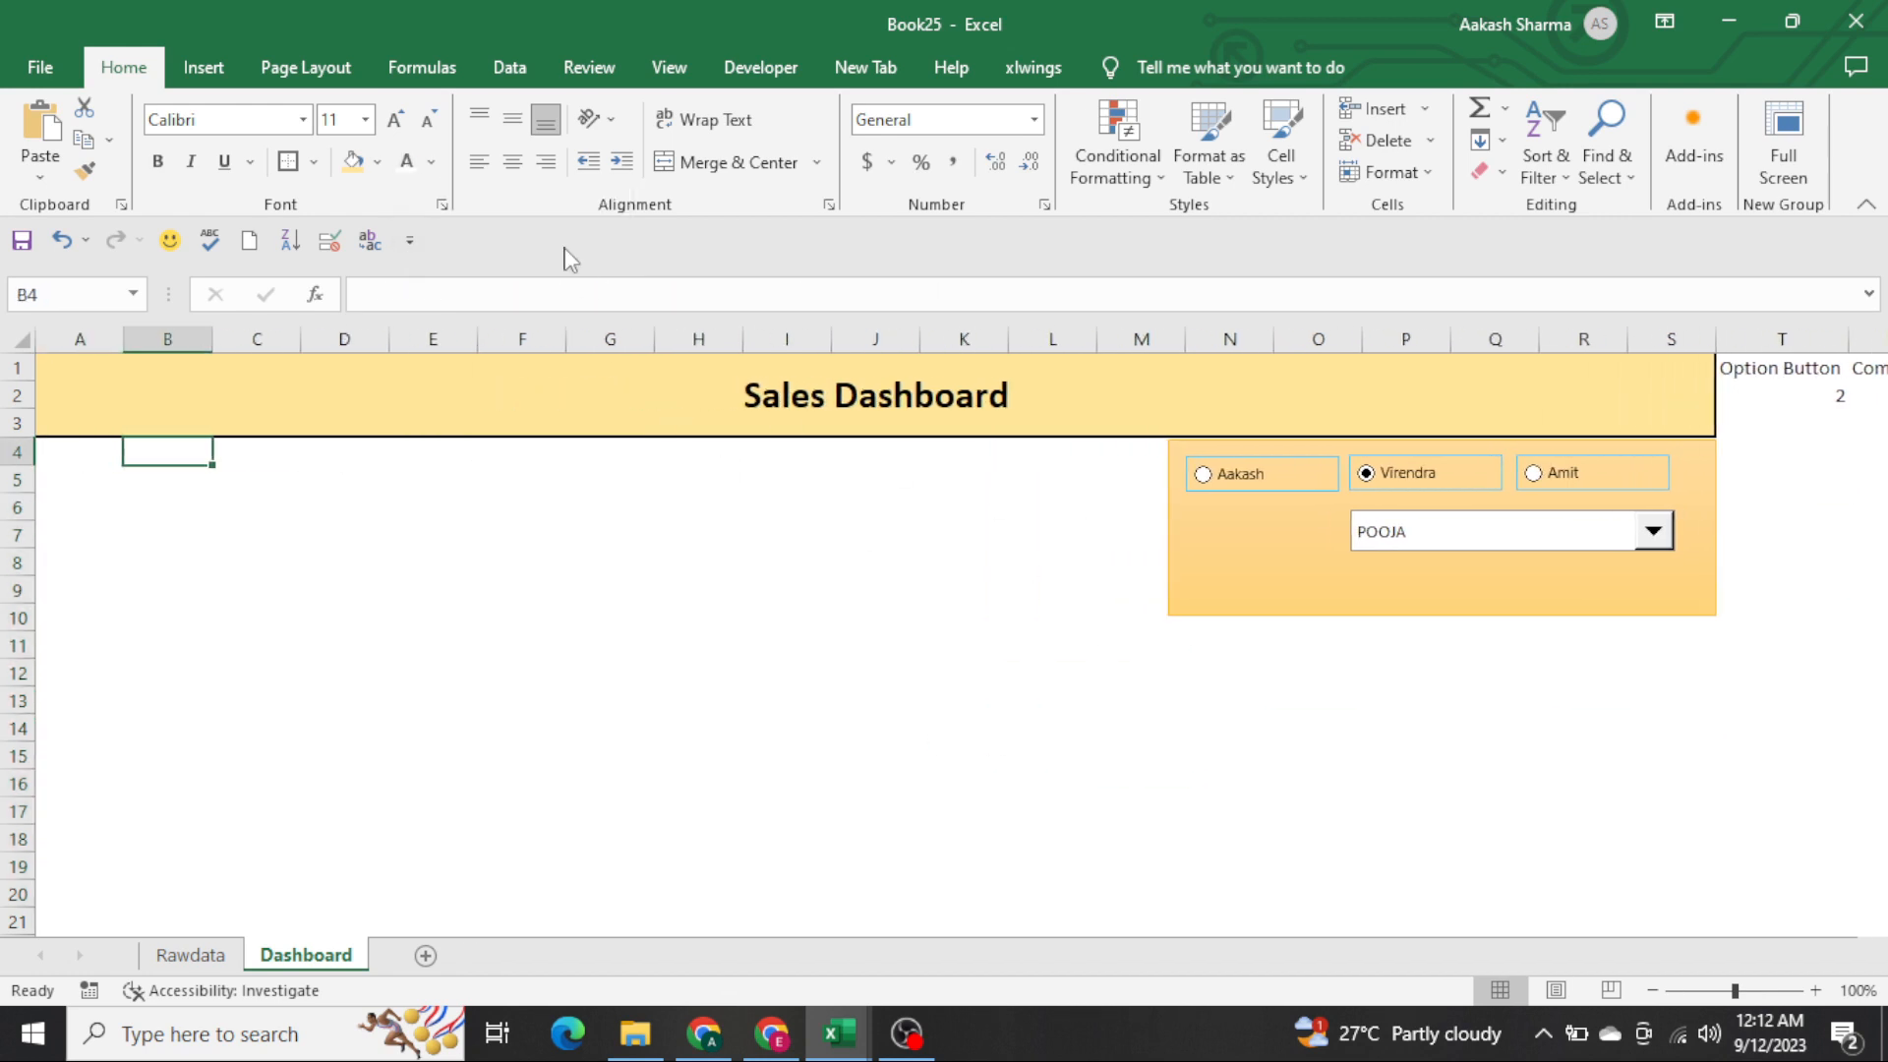
pyautogui.click(1298, 603)
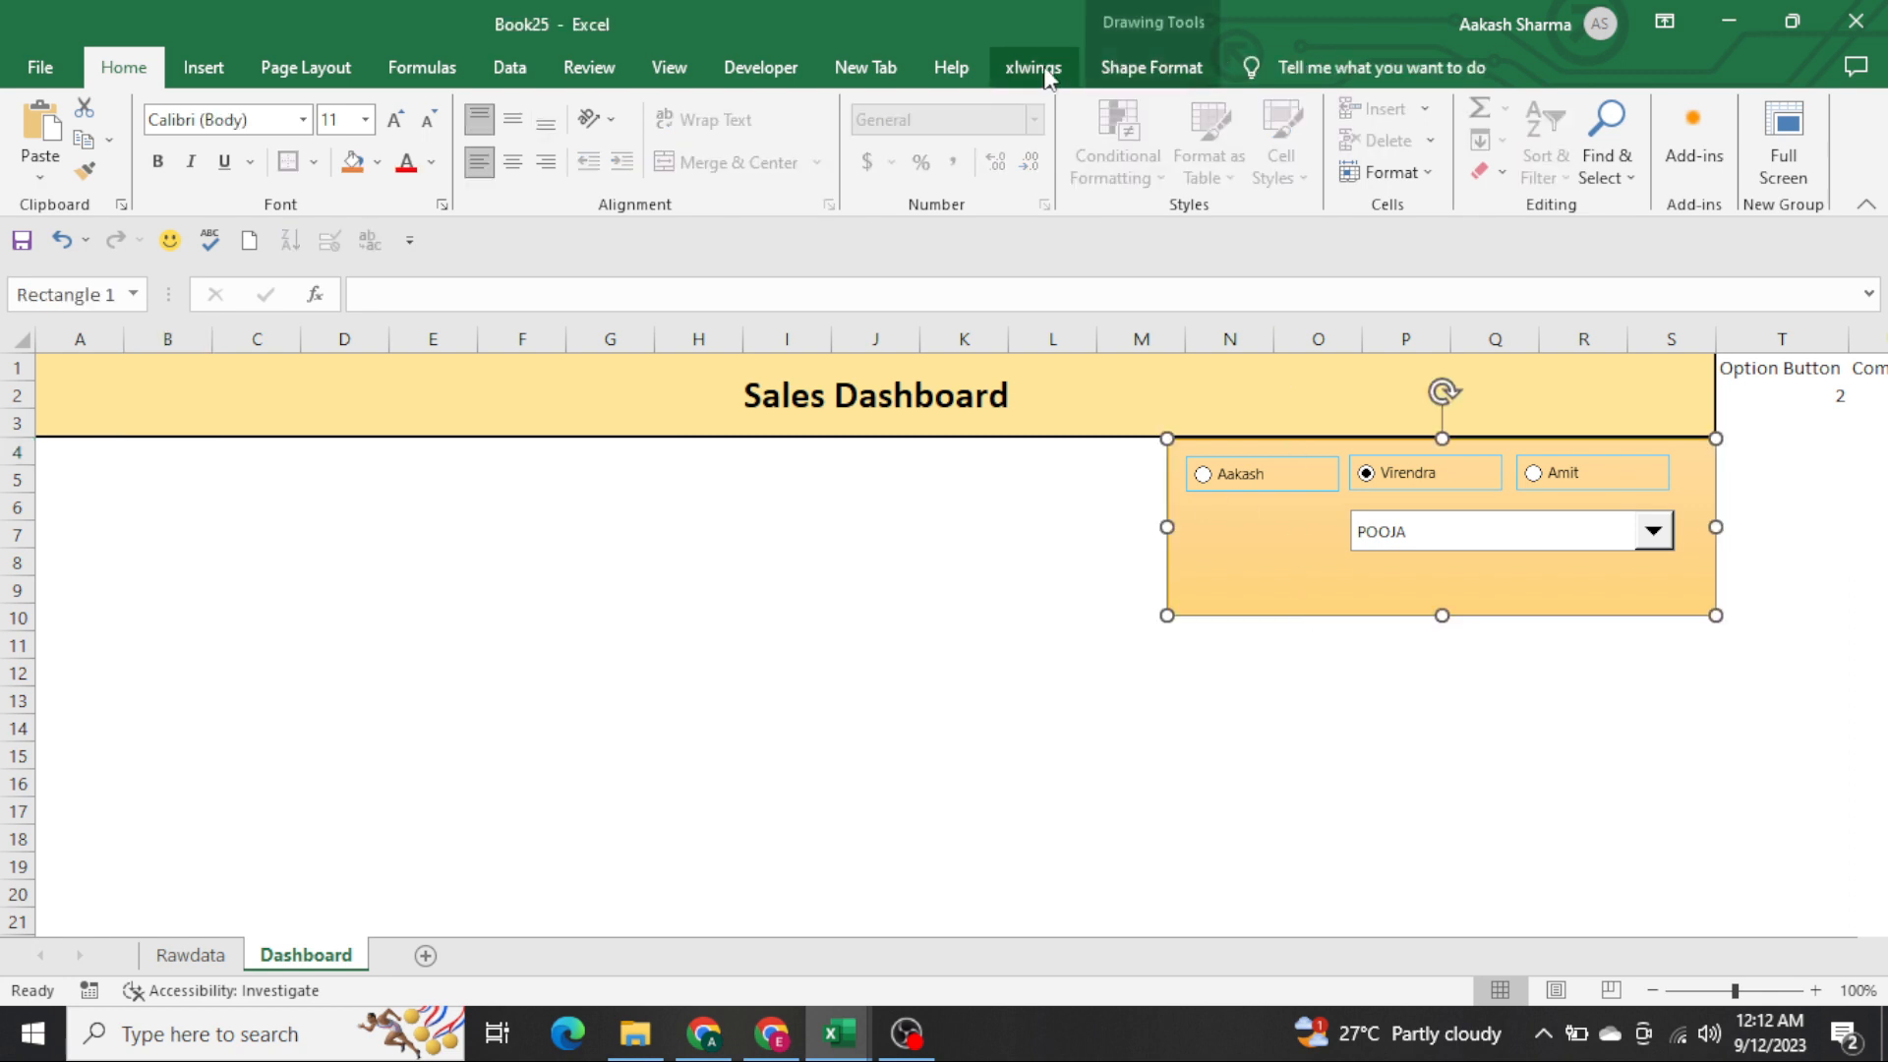
pyautogui.click(1151, 67)
pyautogui.click(258, 140)
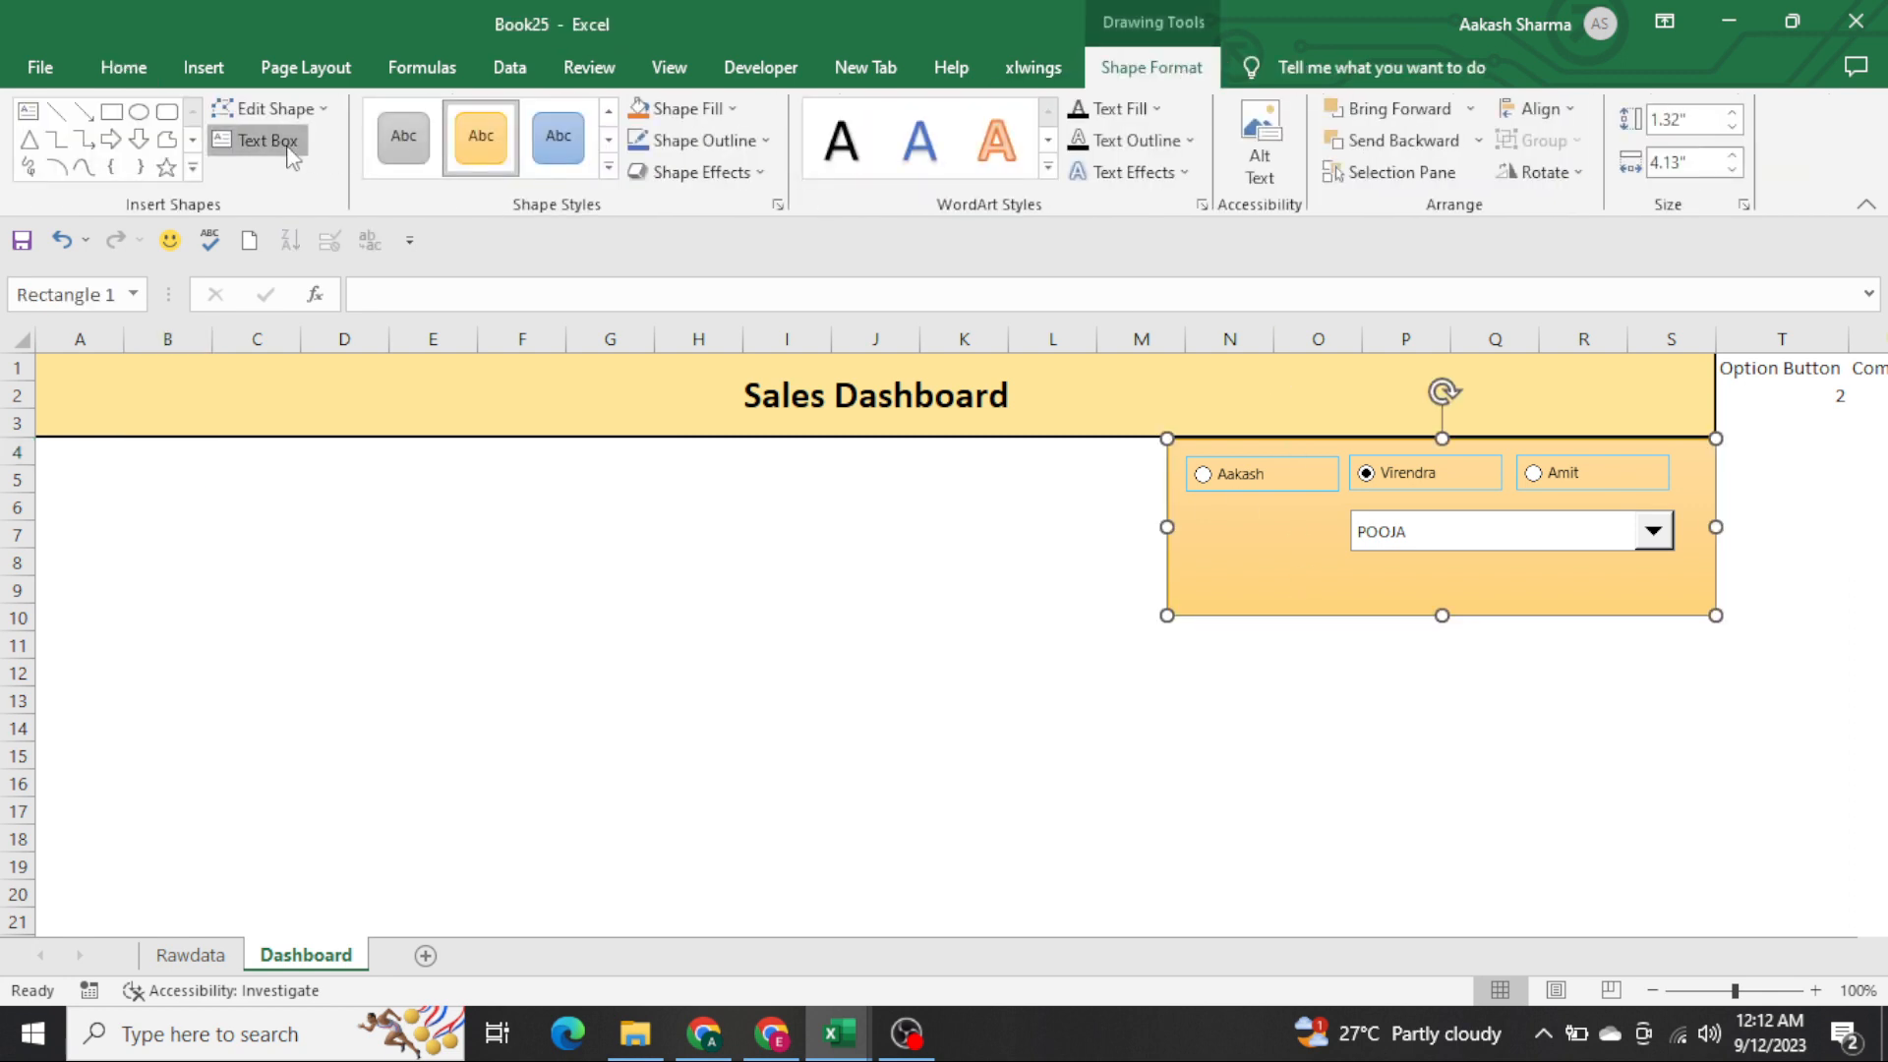
pyautogui.moveTo(1189, 516); pyautogui.dragTo(1342, 555)
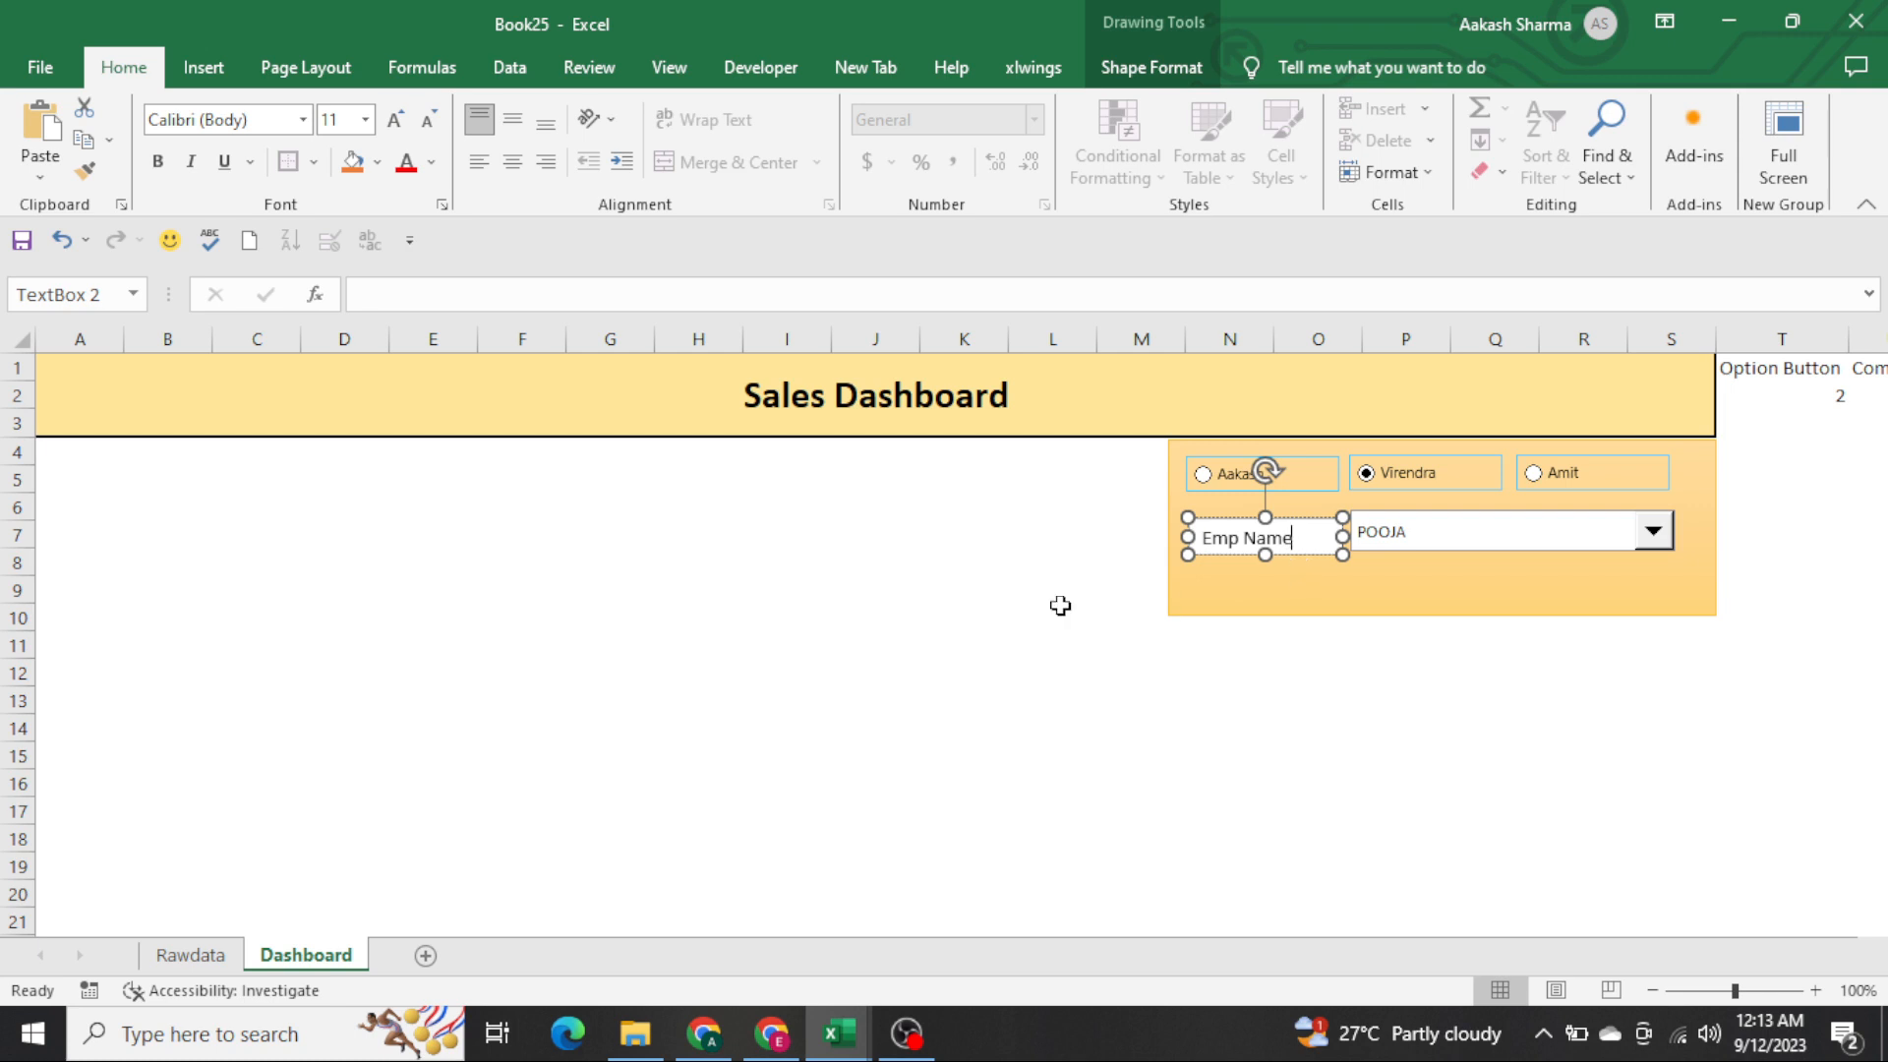
pyautogui.click(995, 590)
# Align the Emp Name text box level with the combo box and remove its fill
pyautogui.click(1297, 546)
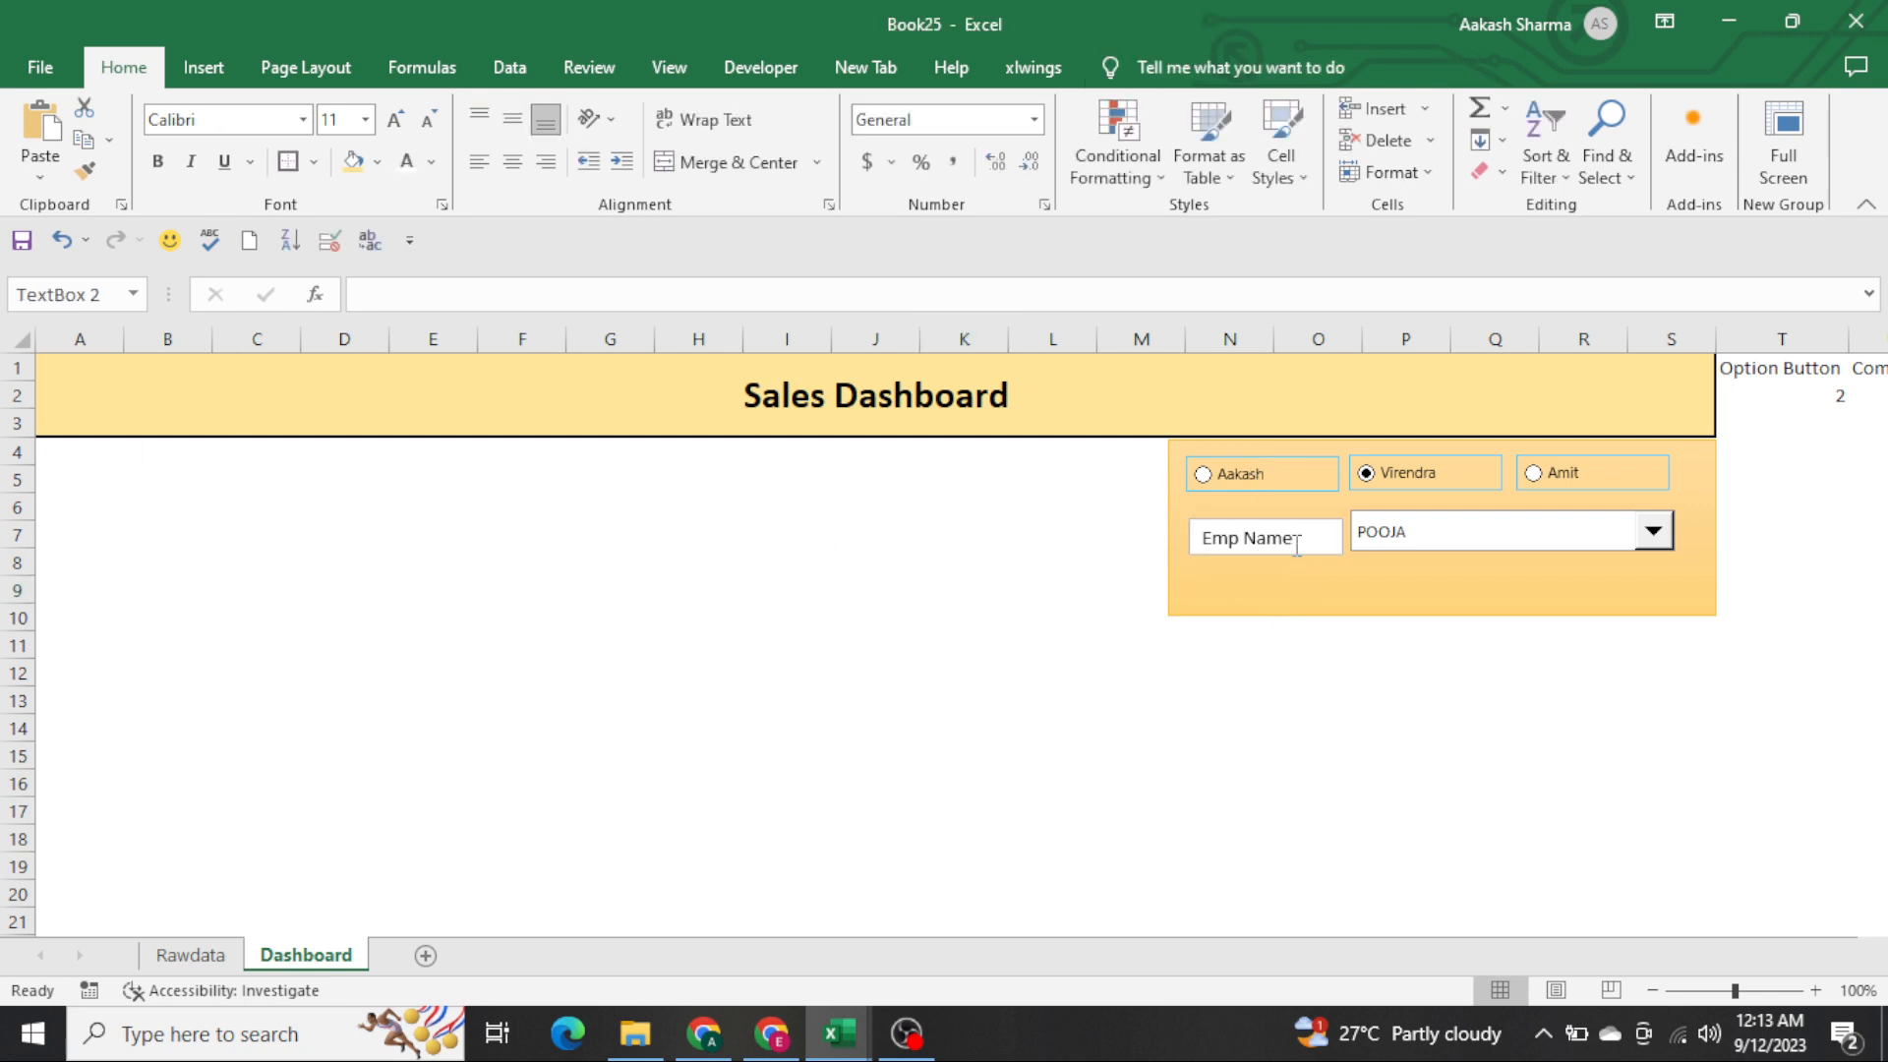
pyautogui.moveTo(1323, 551); pyautogui.dragTo(1320, 544)
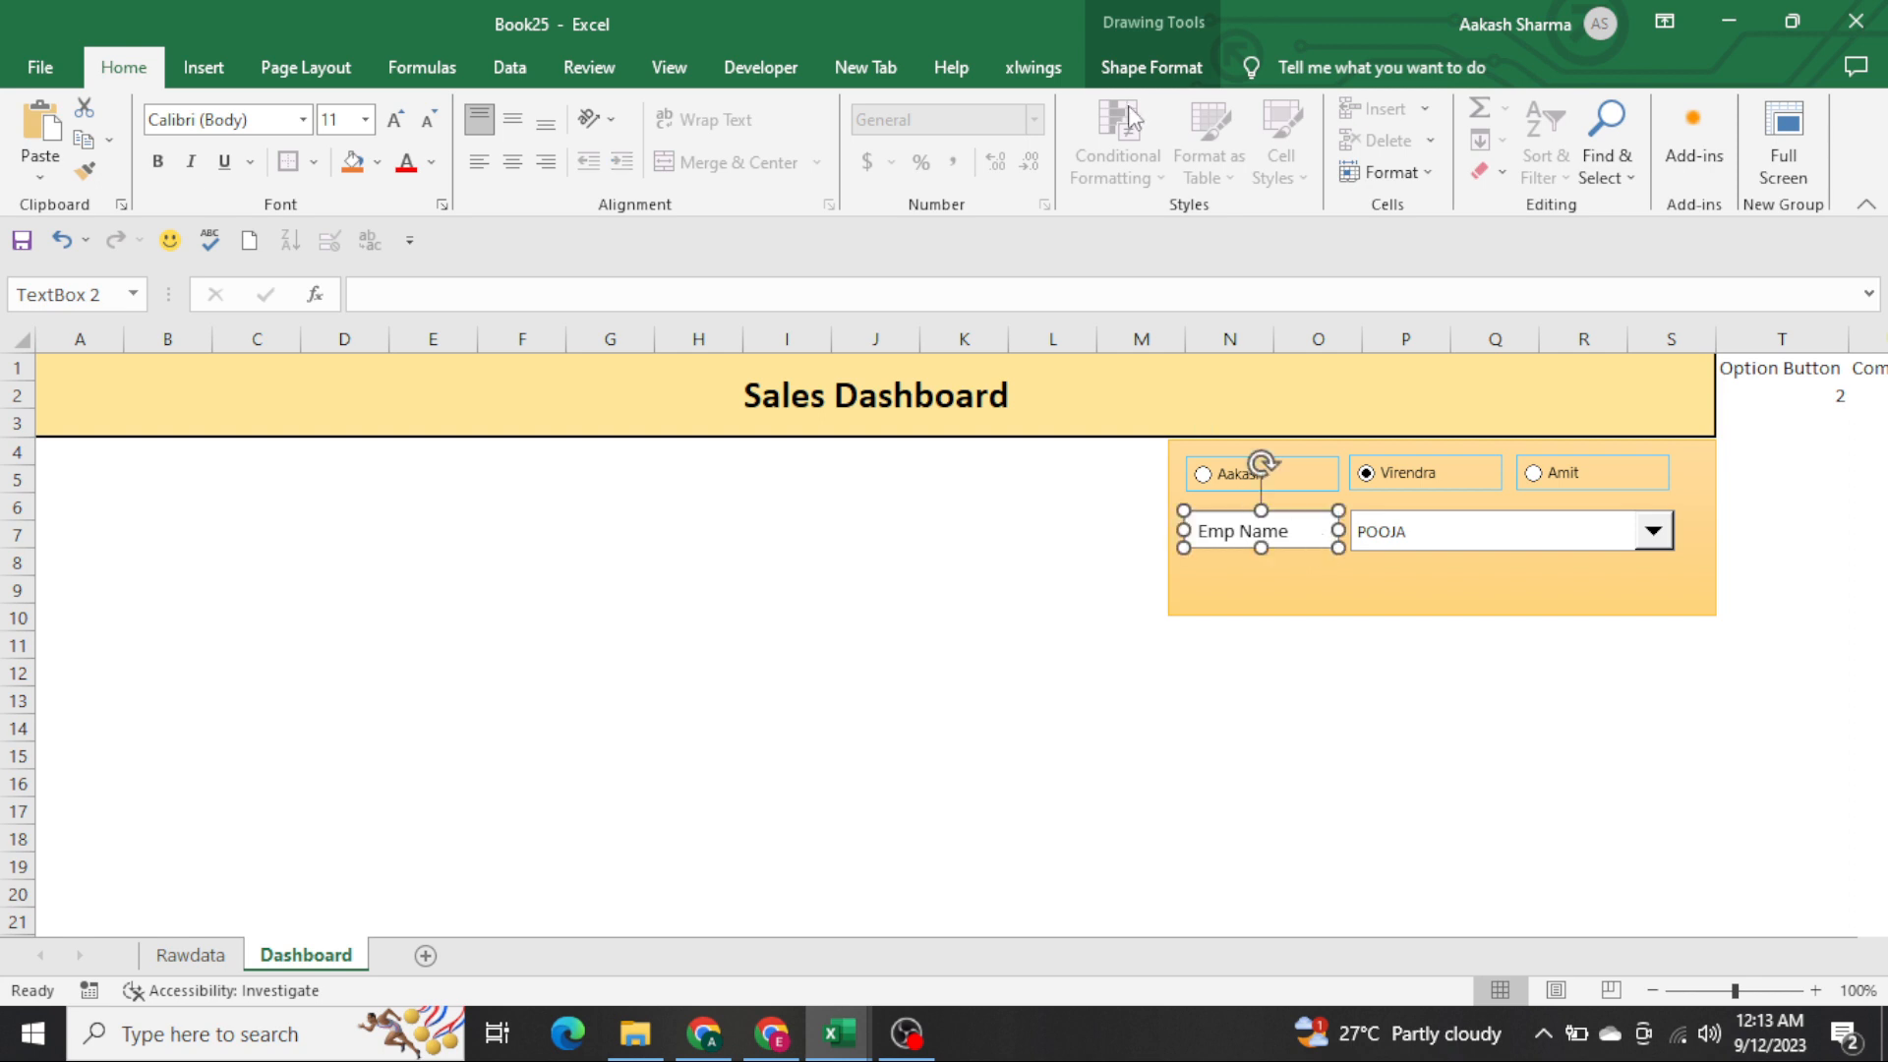
pyautogui.click(1148, 65)
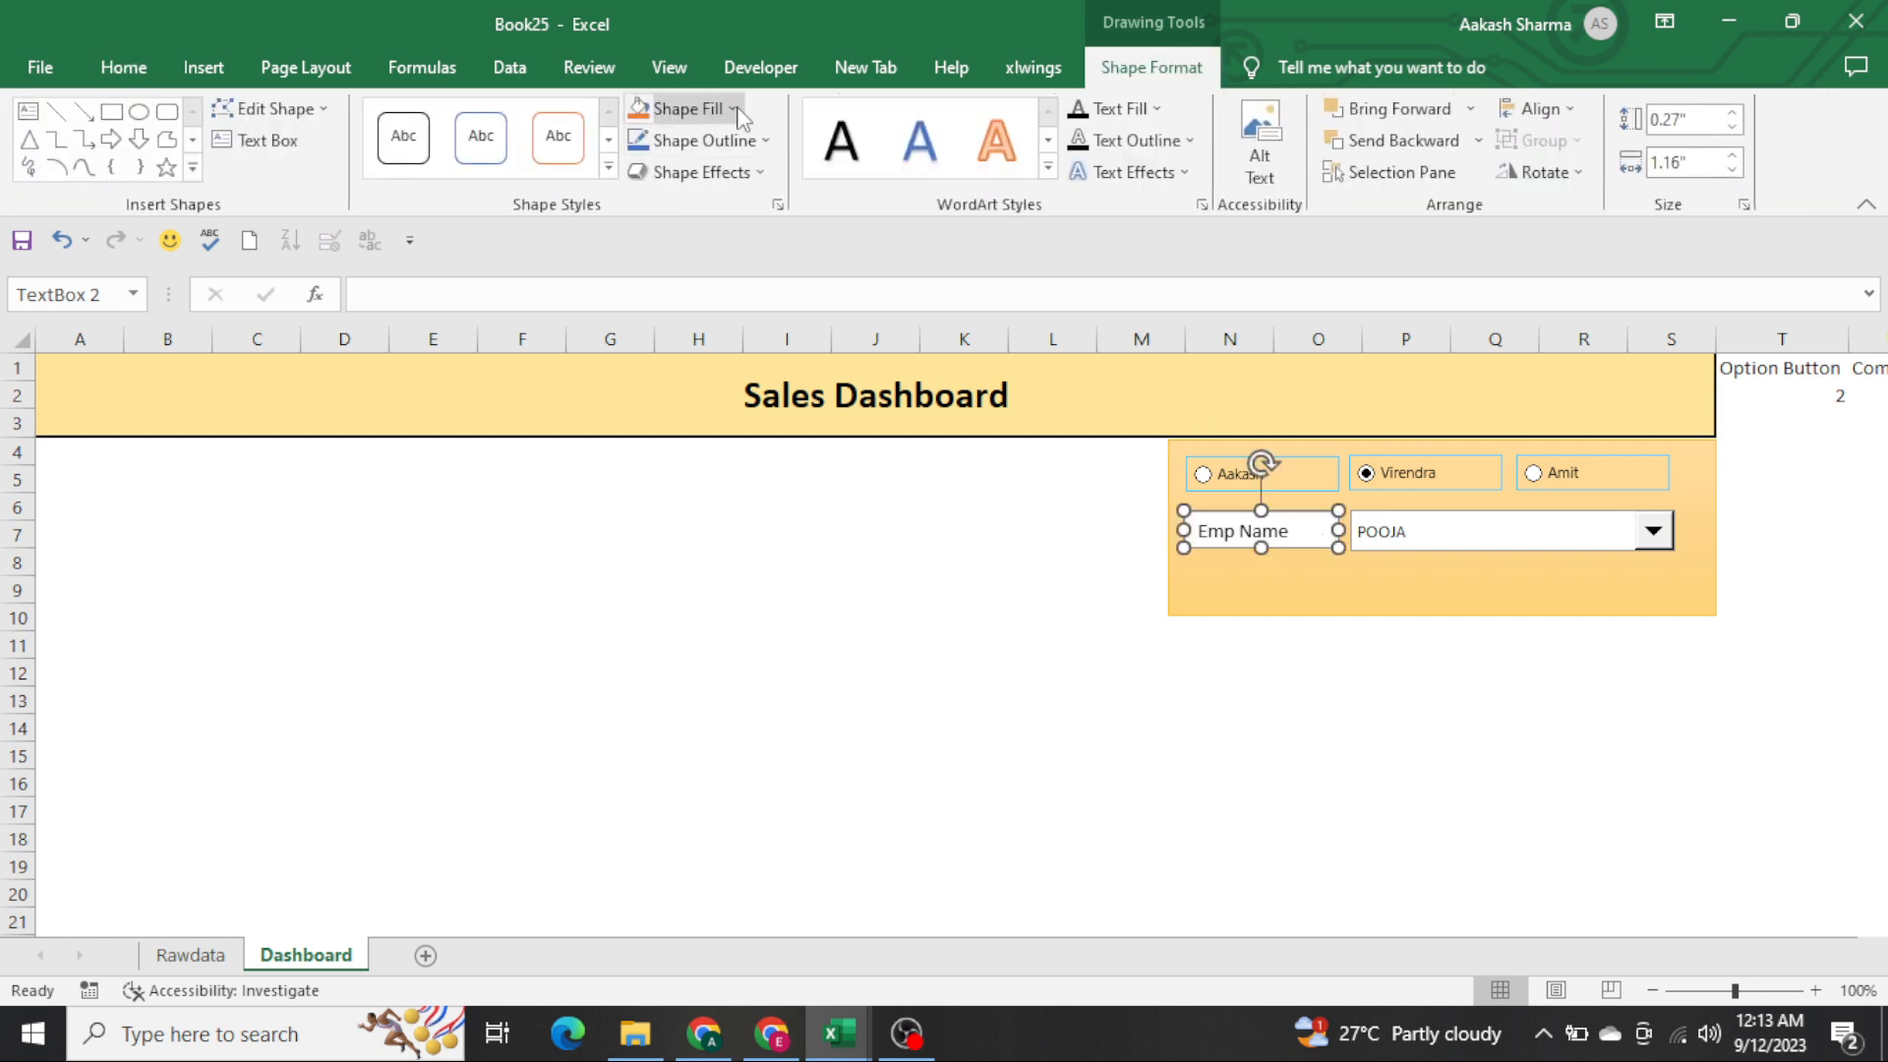
pyautogui.click(738, 111)
pyautogui.click(722, 392)
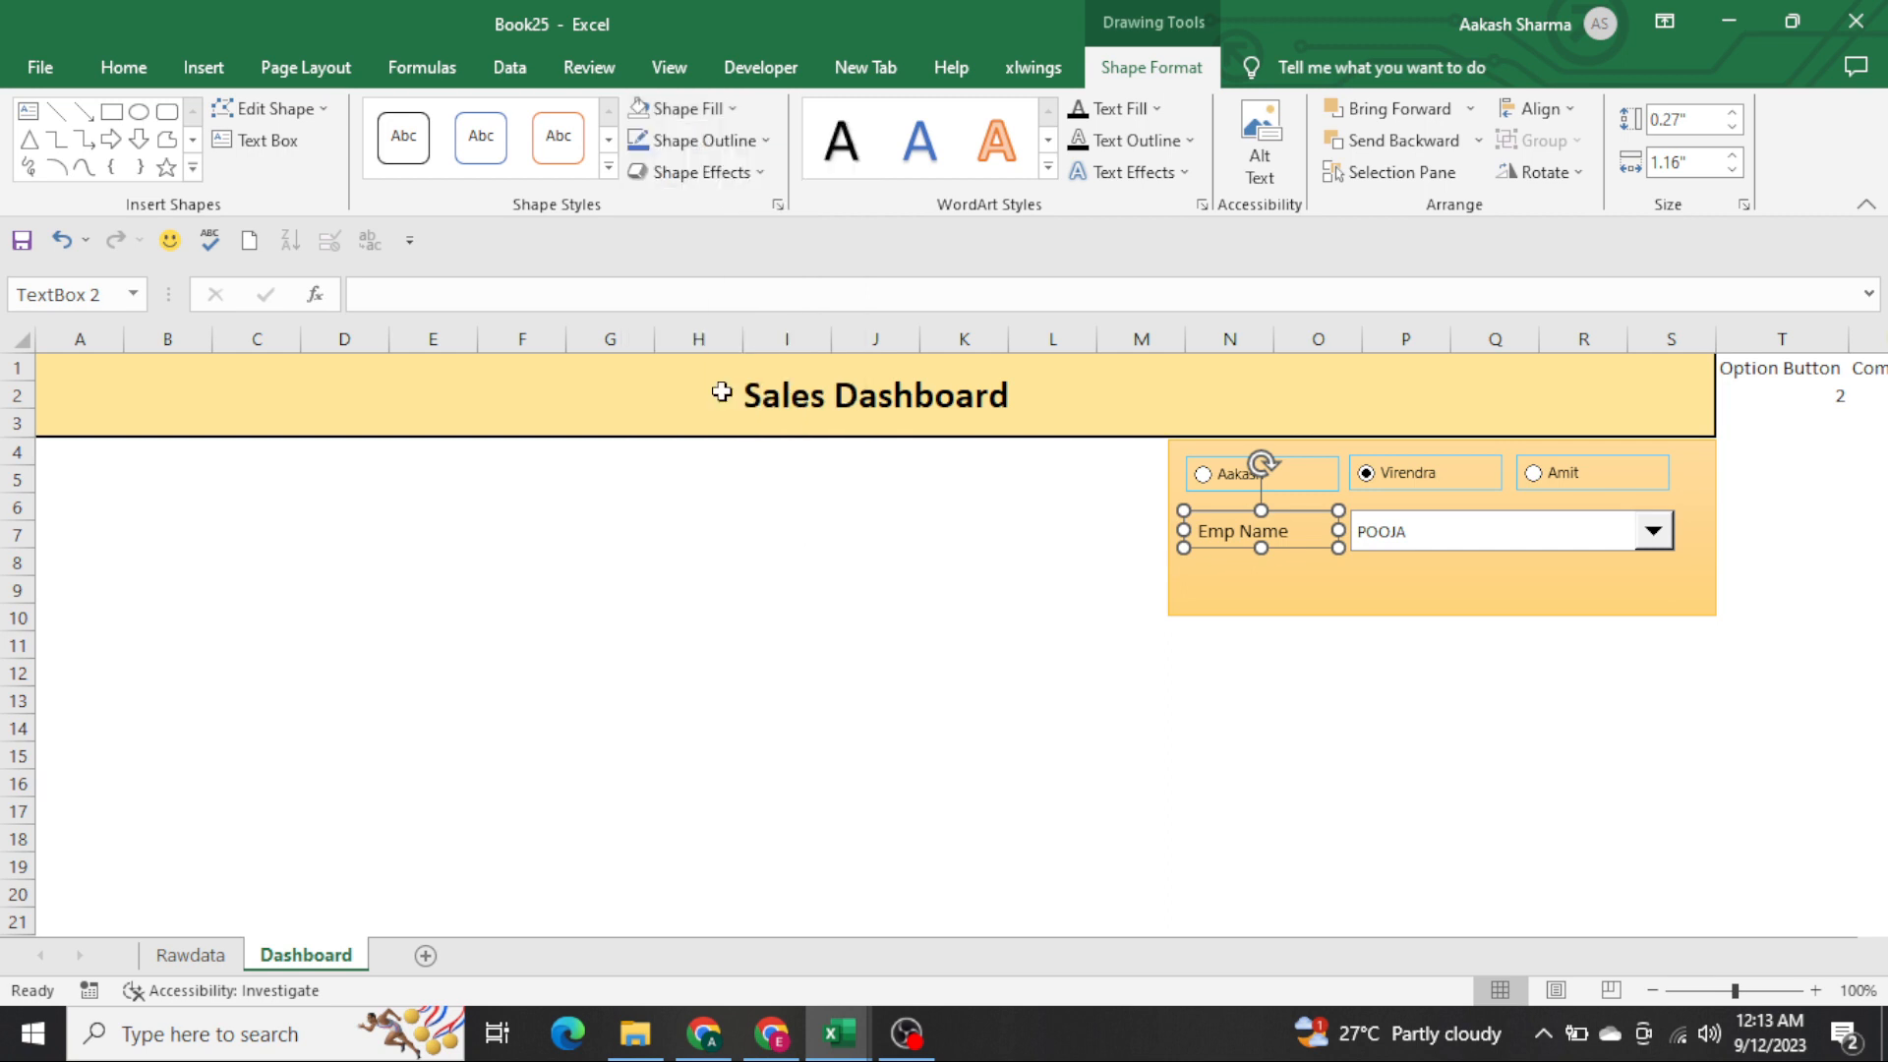
# Test the three team option buttons in turn, opening the employee dropdown for each team
pyautogui.click(917, 580)
pyautogui.press('Right')
pyautogui.press('Right')
pyautogui.press('Right')
pyautogui.press('Right')
pyautogui.press('Right')
pyautogui.press('Right')
pyautogui.press('Right')
pyautogui.press('Right')
pyautogui.press('Right')
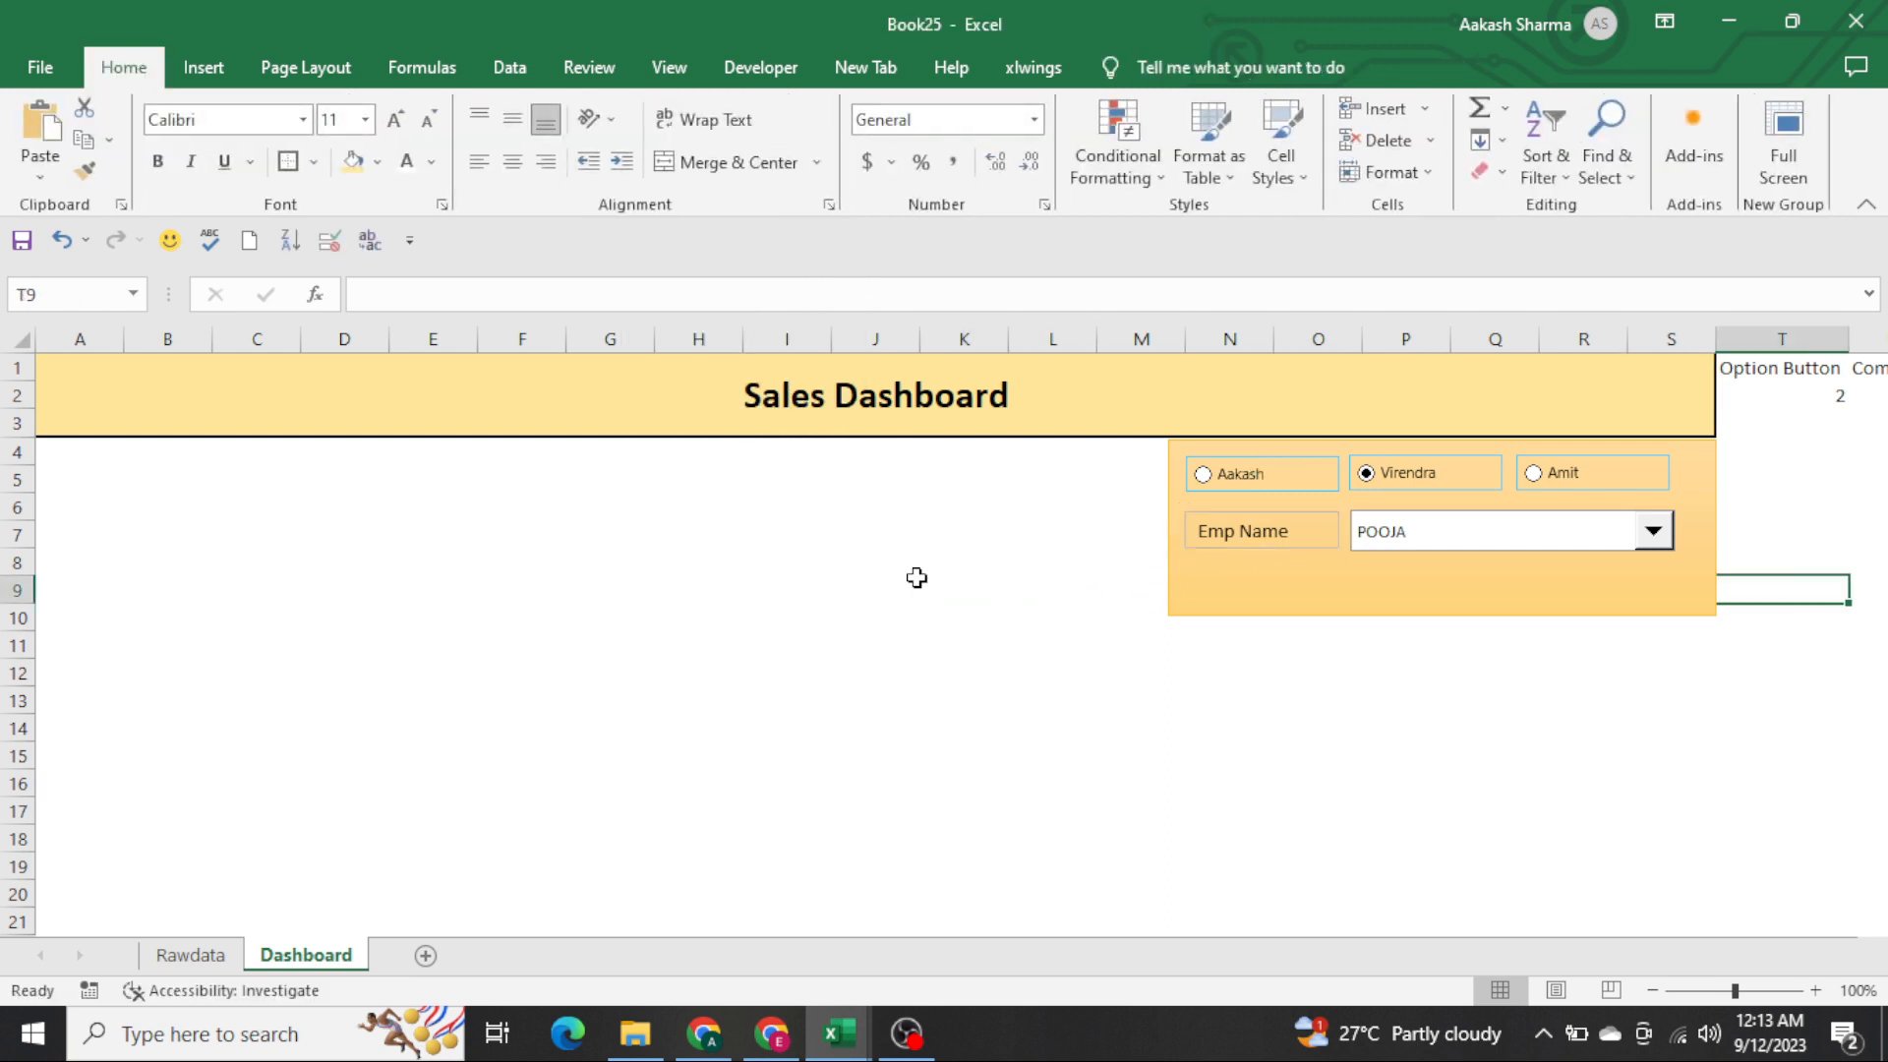
pyautogui.press('Right')
pyautogui.press('Right')
pyautogui.press('Right')
pyautogui.press('Right')
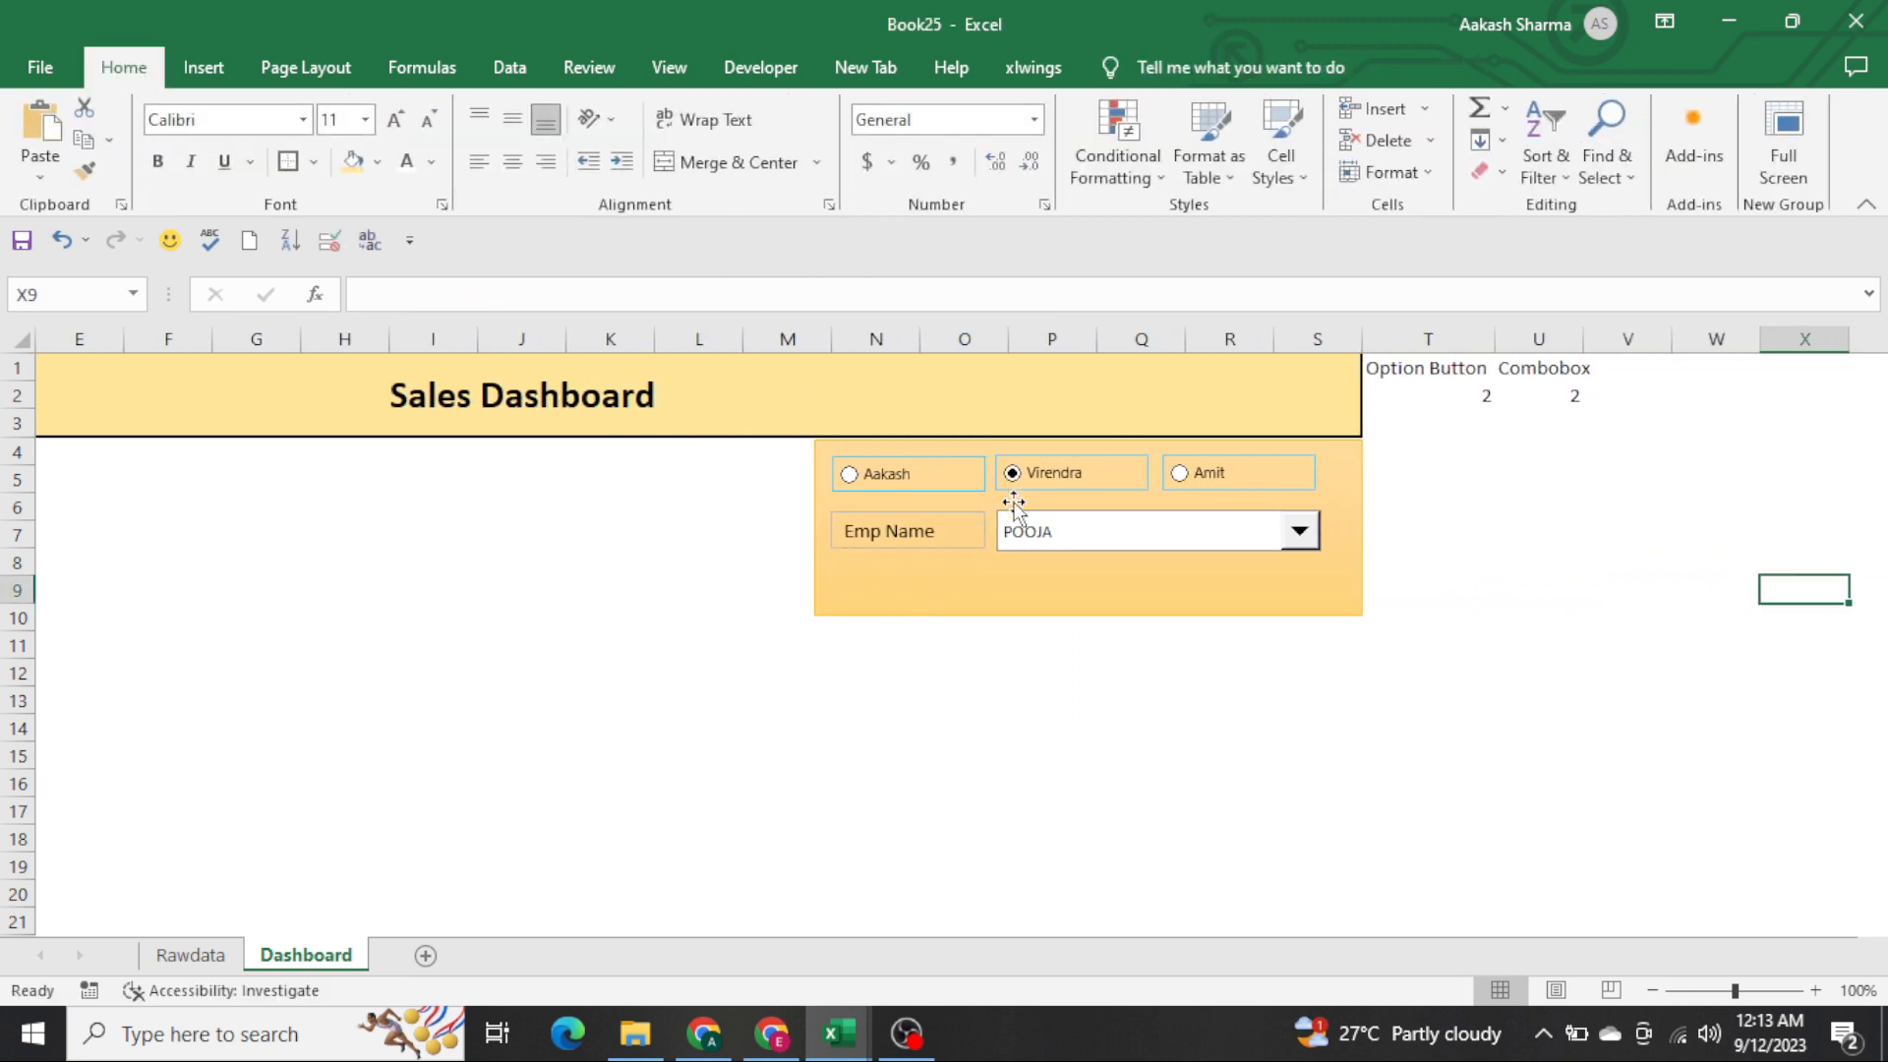
pyautogui.click(915, 475)
pyautogui.click(1051, 545)
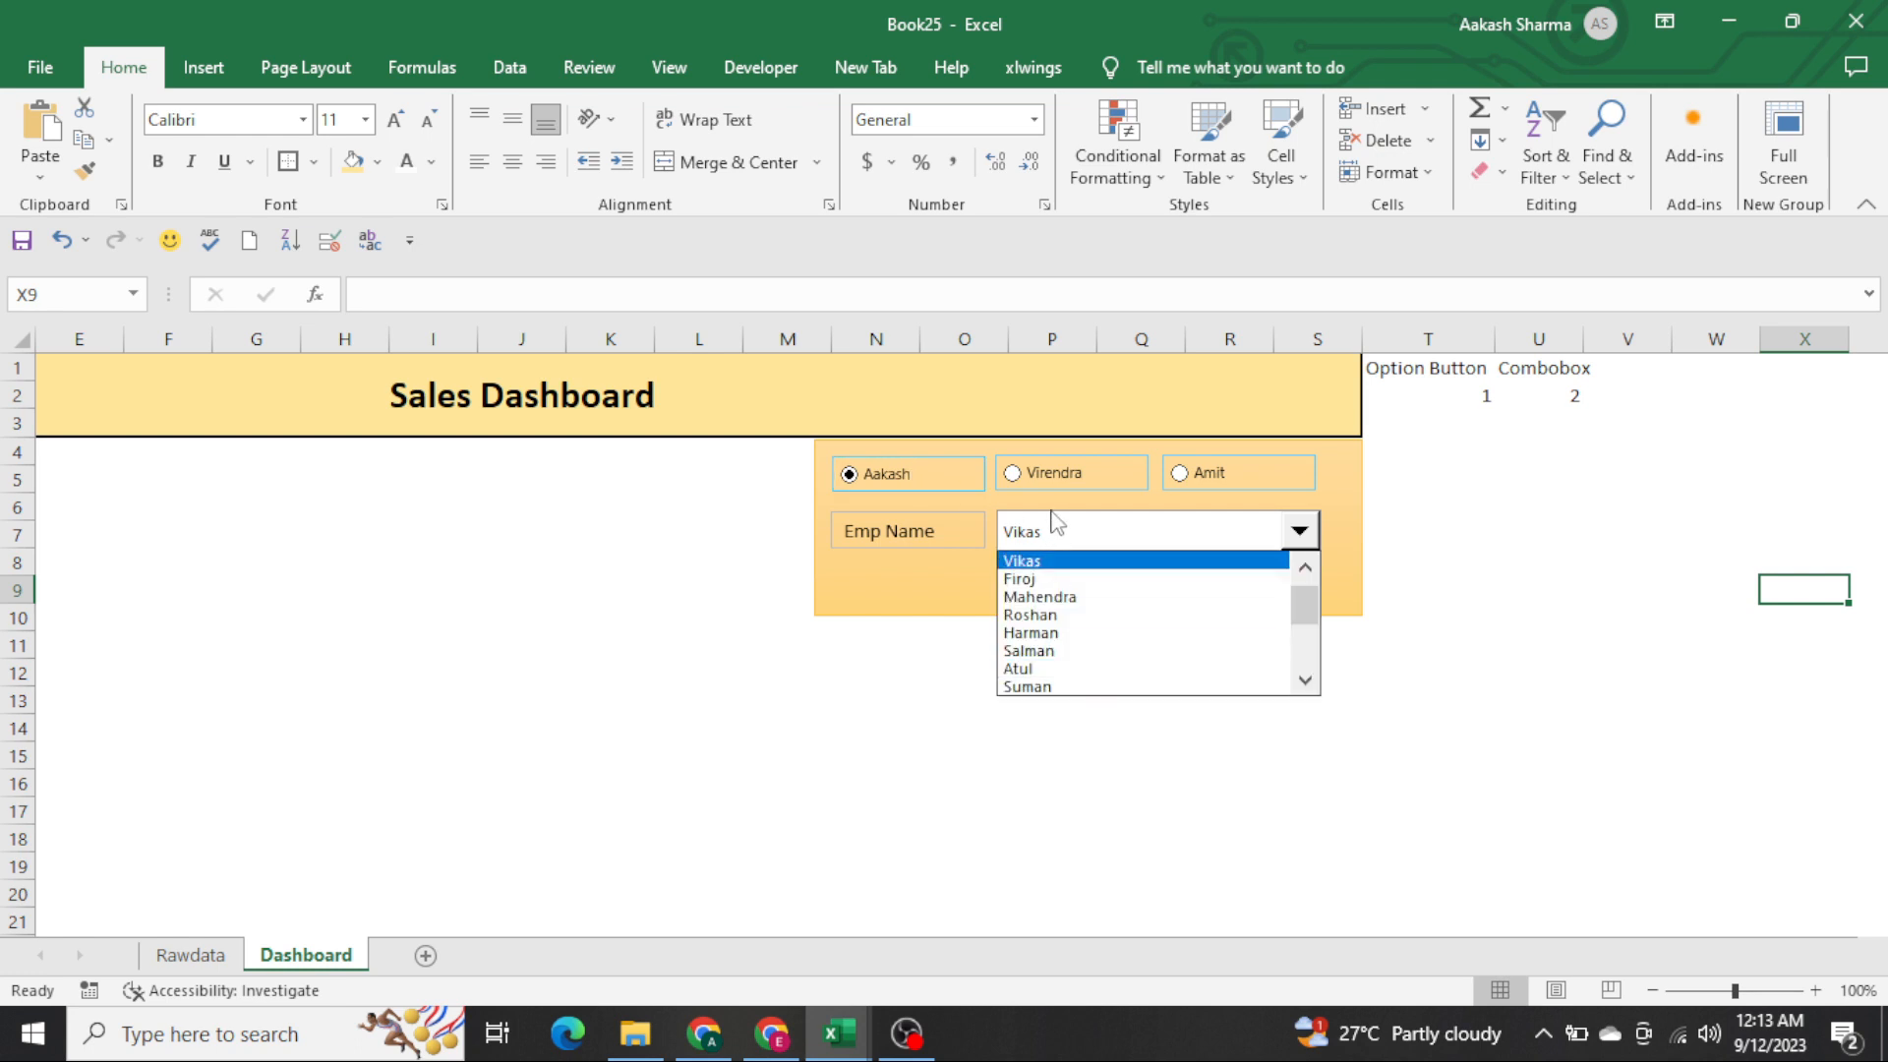
pyautogui.click(1045, 496)
pyautogui.click(1044, 497)
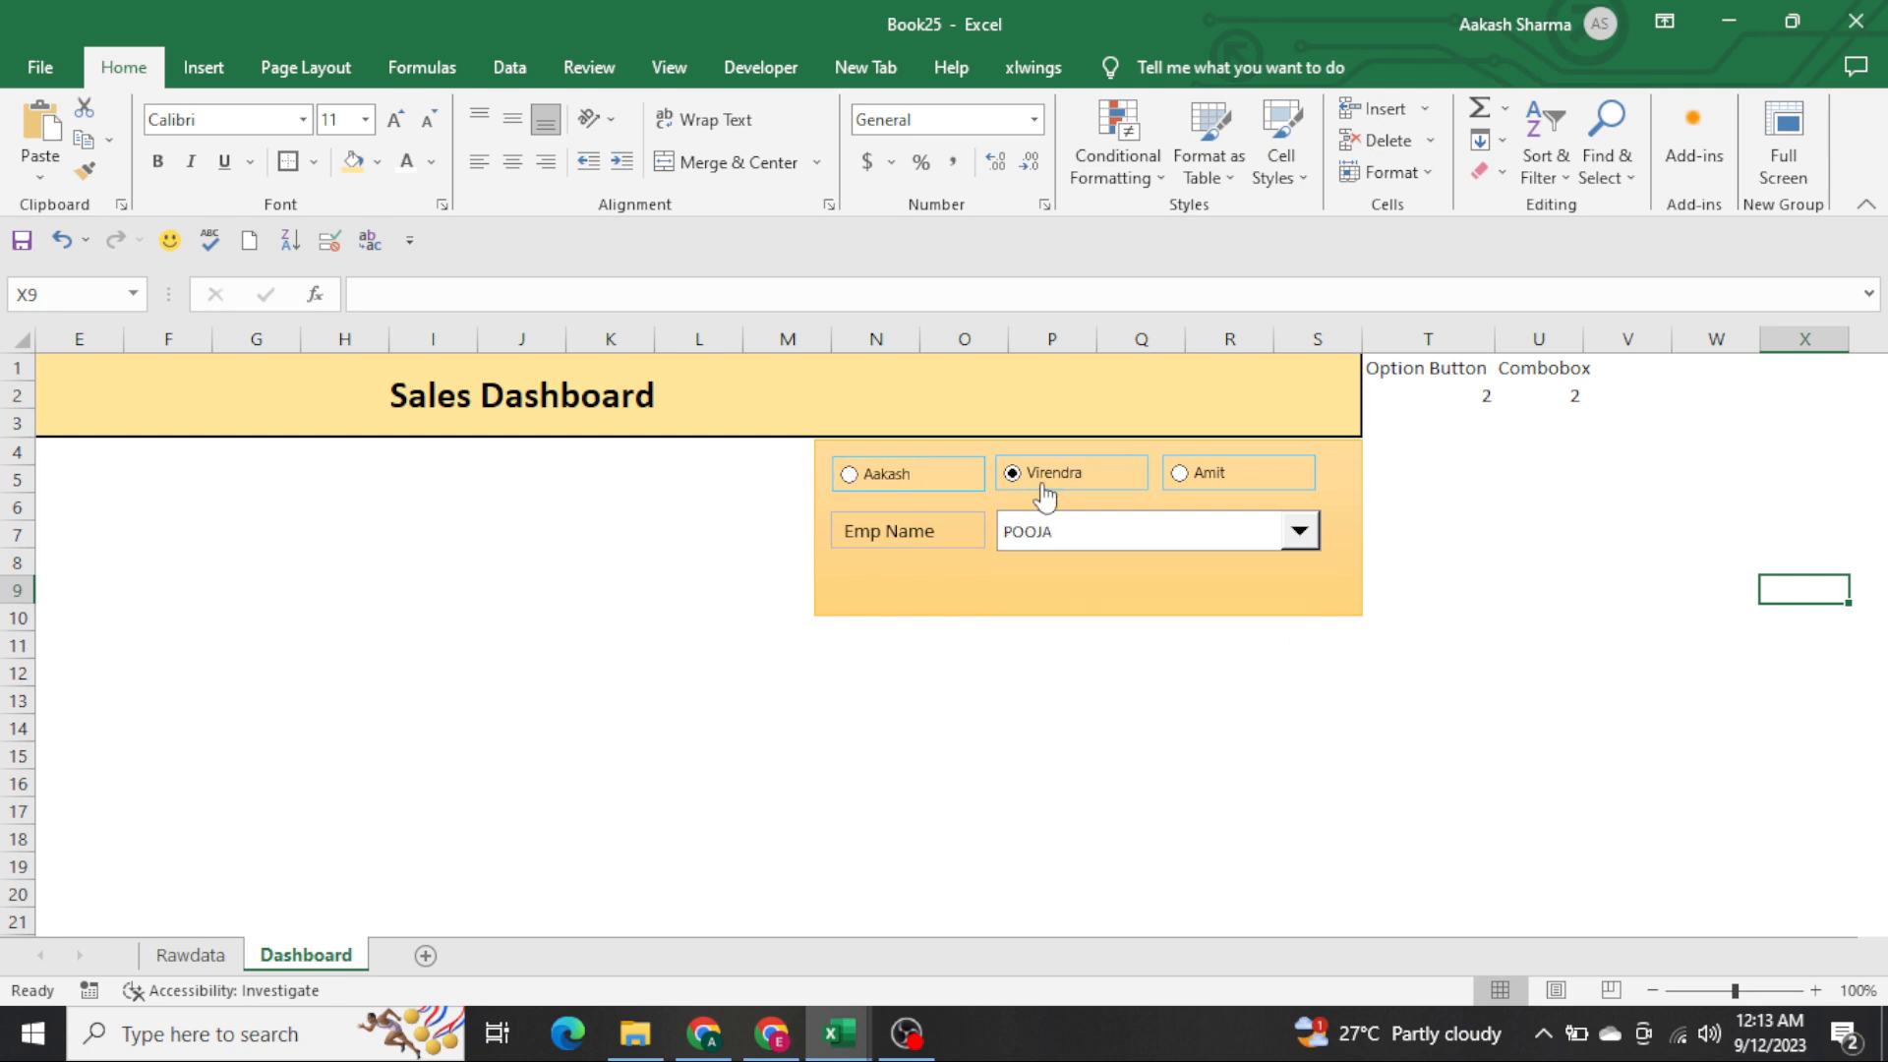
pyautogui.click(1119, 541)
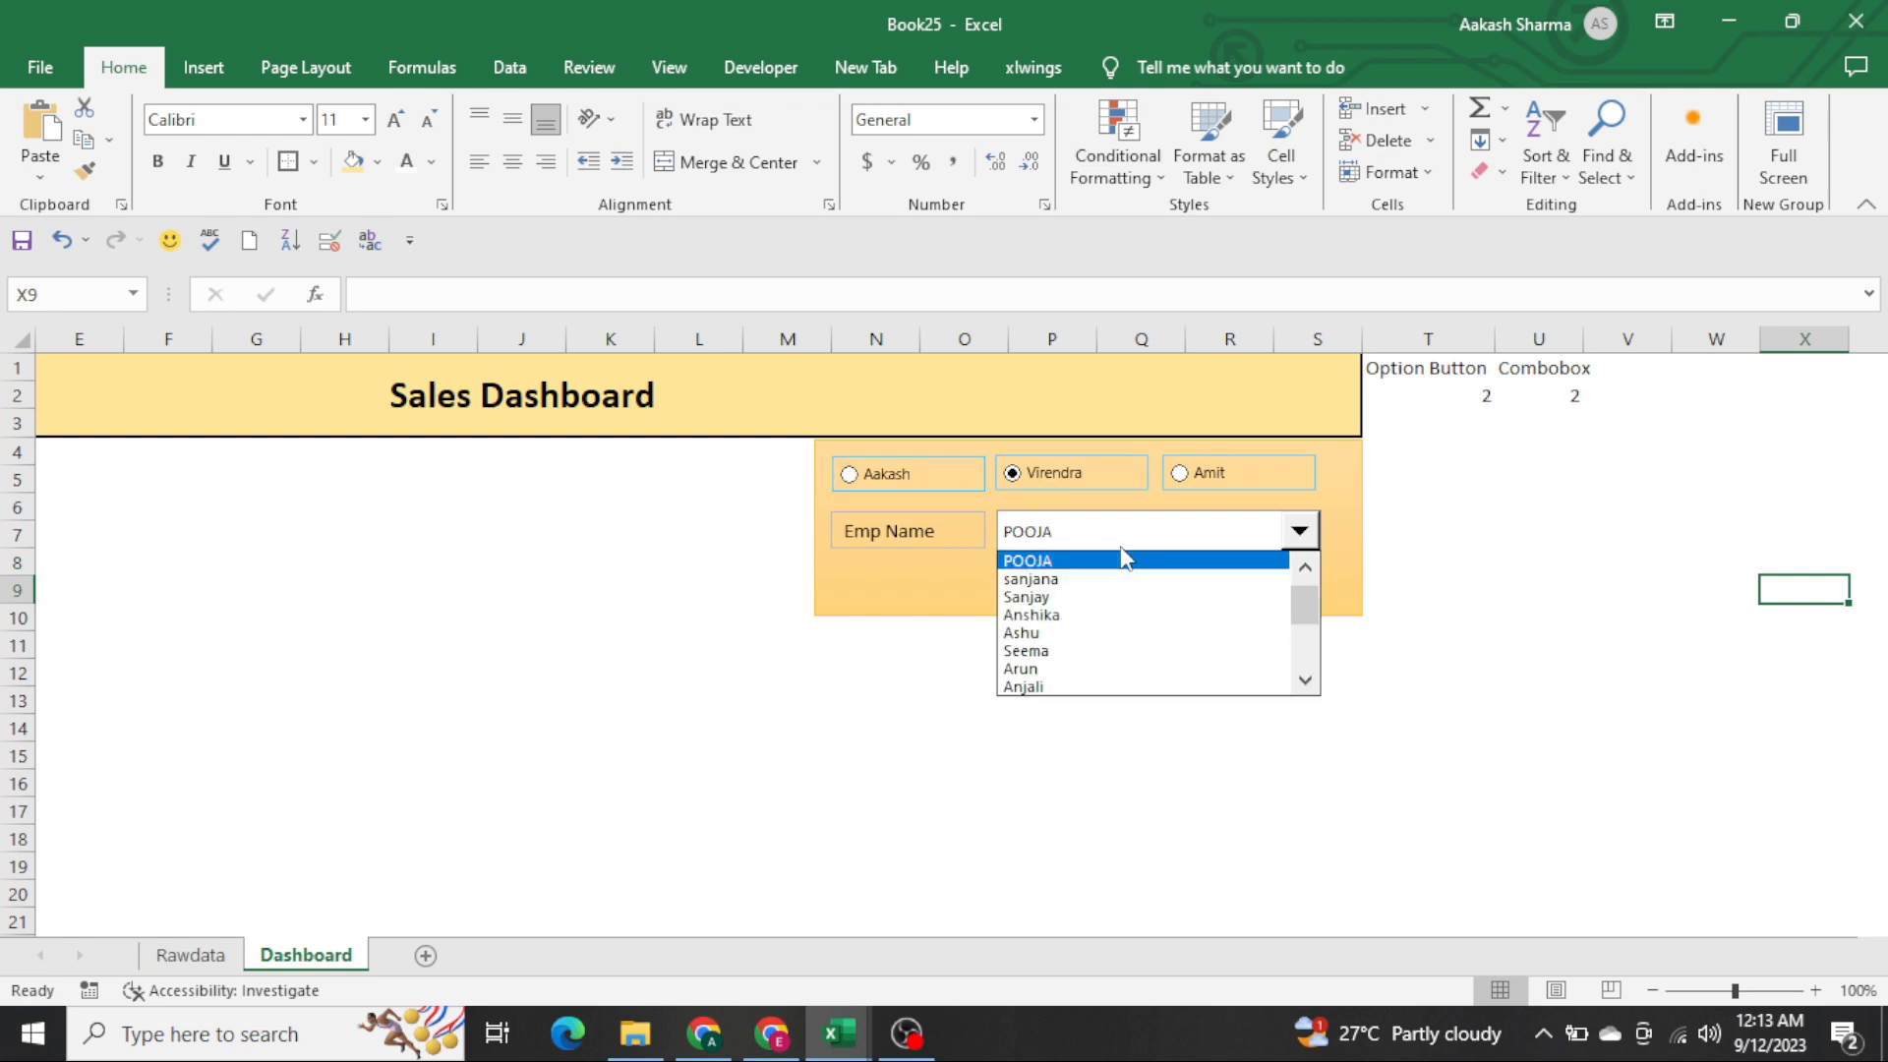
pyautogui.click(1219, 507)
pyautogui.click(1211, 484)
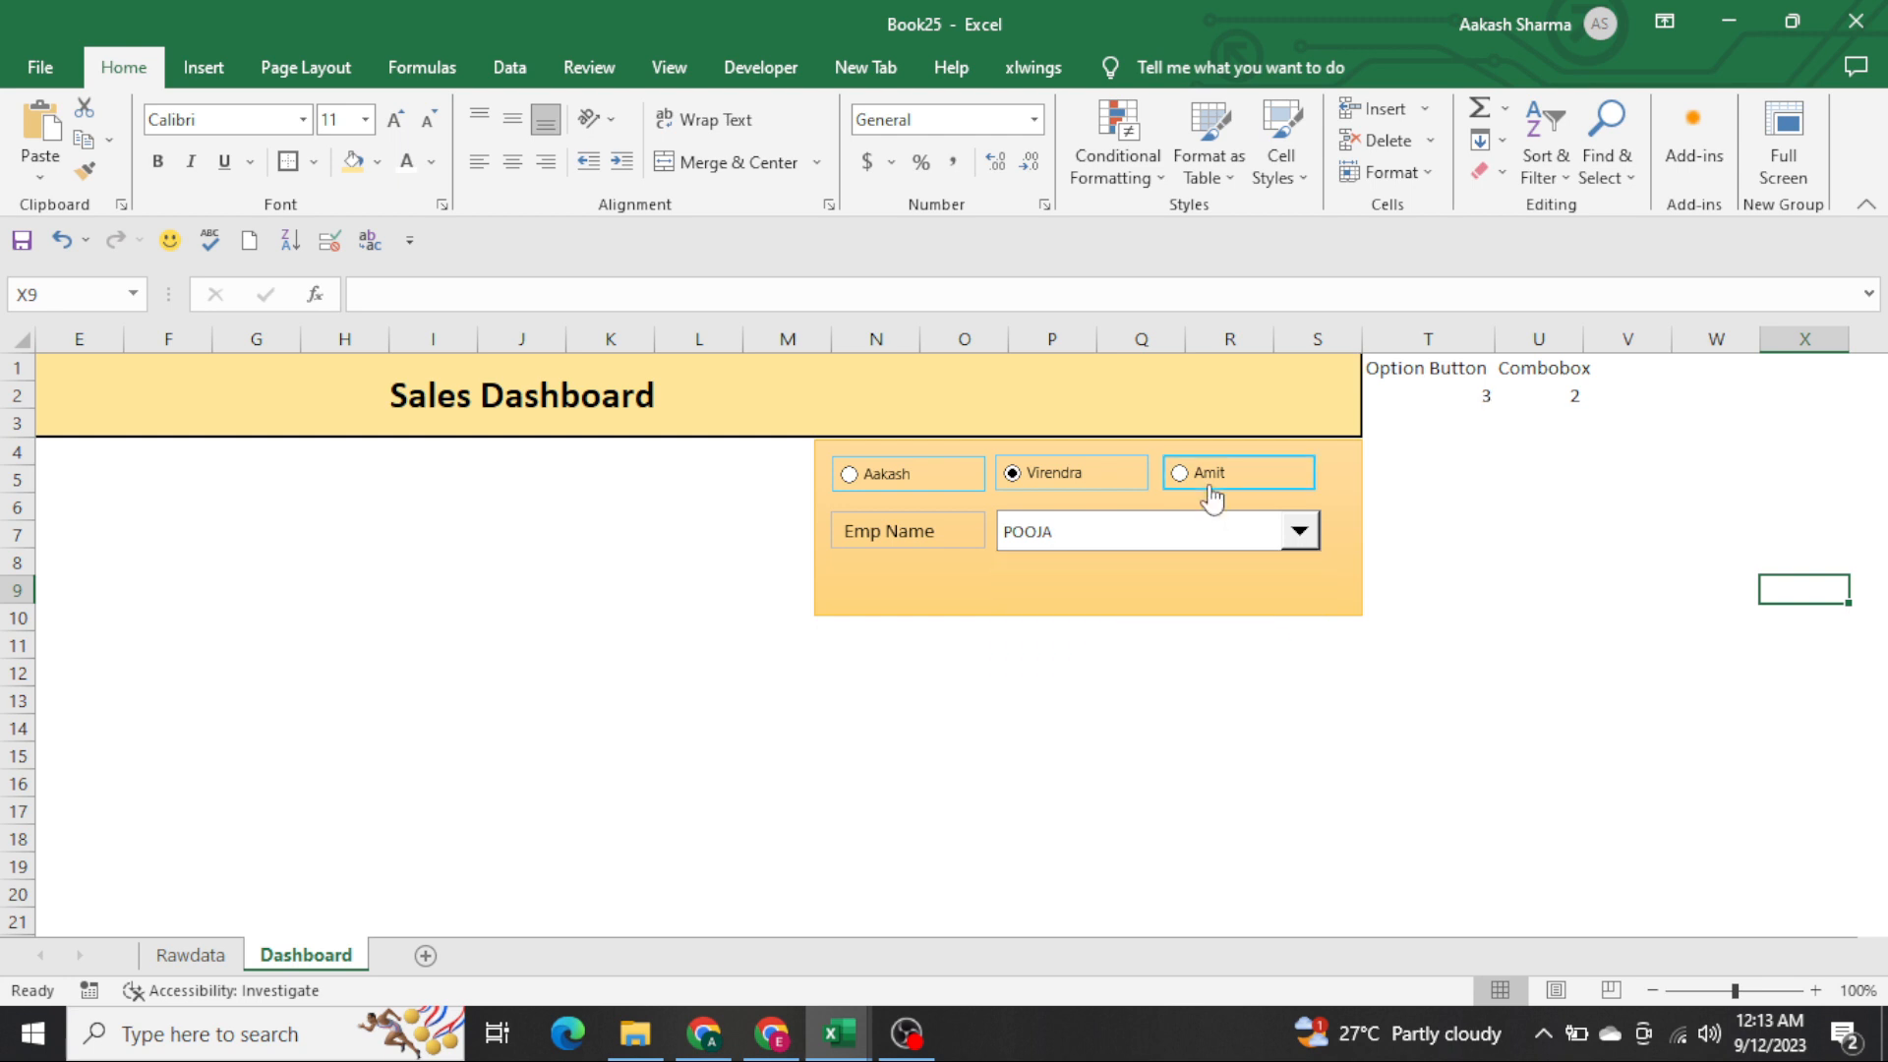
pyautogui.click(1126, 558)
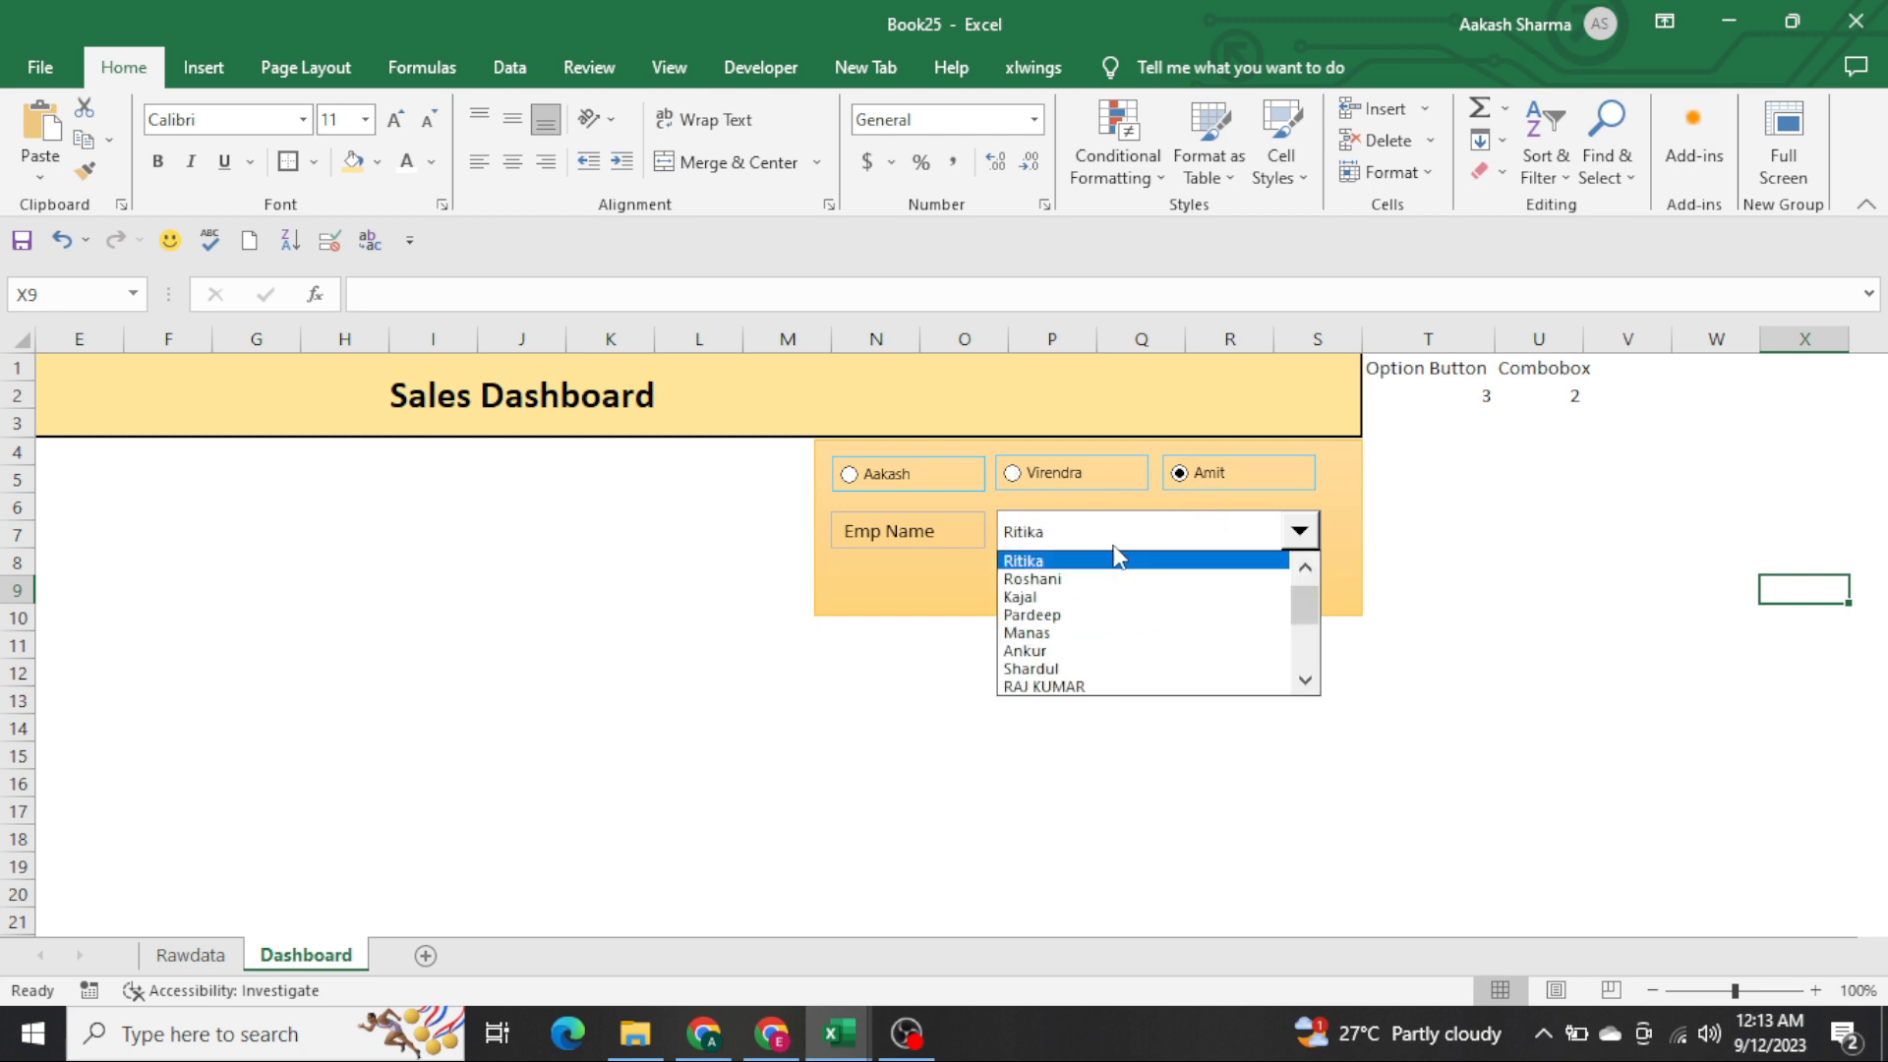
pyautogui.click(644, 680)
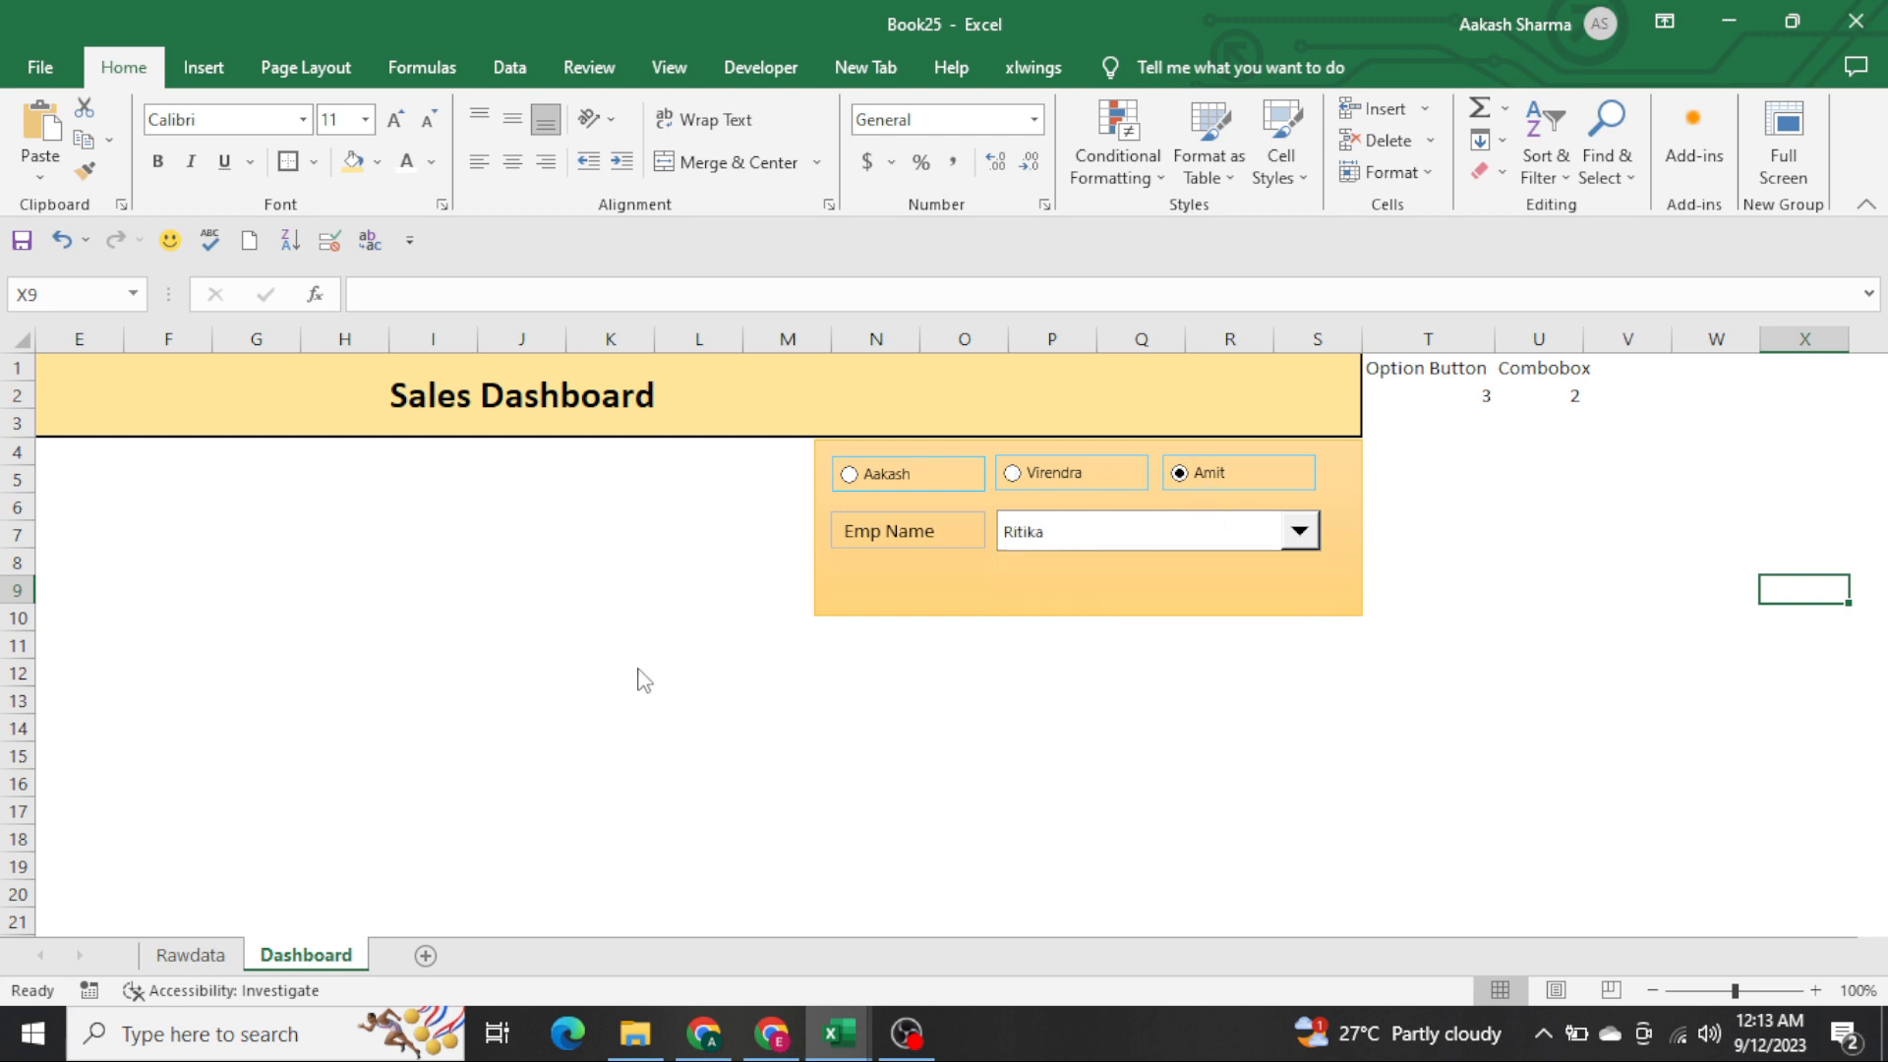
# Group the orange panel with all its controls and the text box, and move the group down to about row 7
pyautogui.click(961, 586)
pyautogui.hotkey('ctrl', 'a')
pyautogui.rightClick(957, 579)
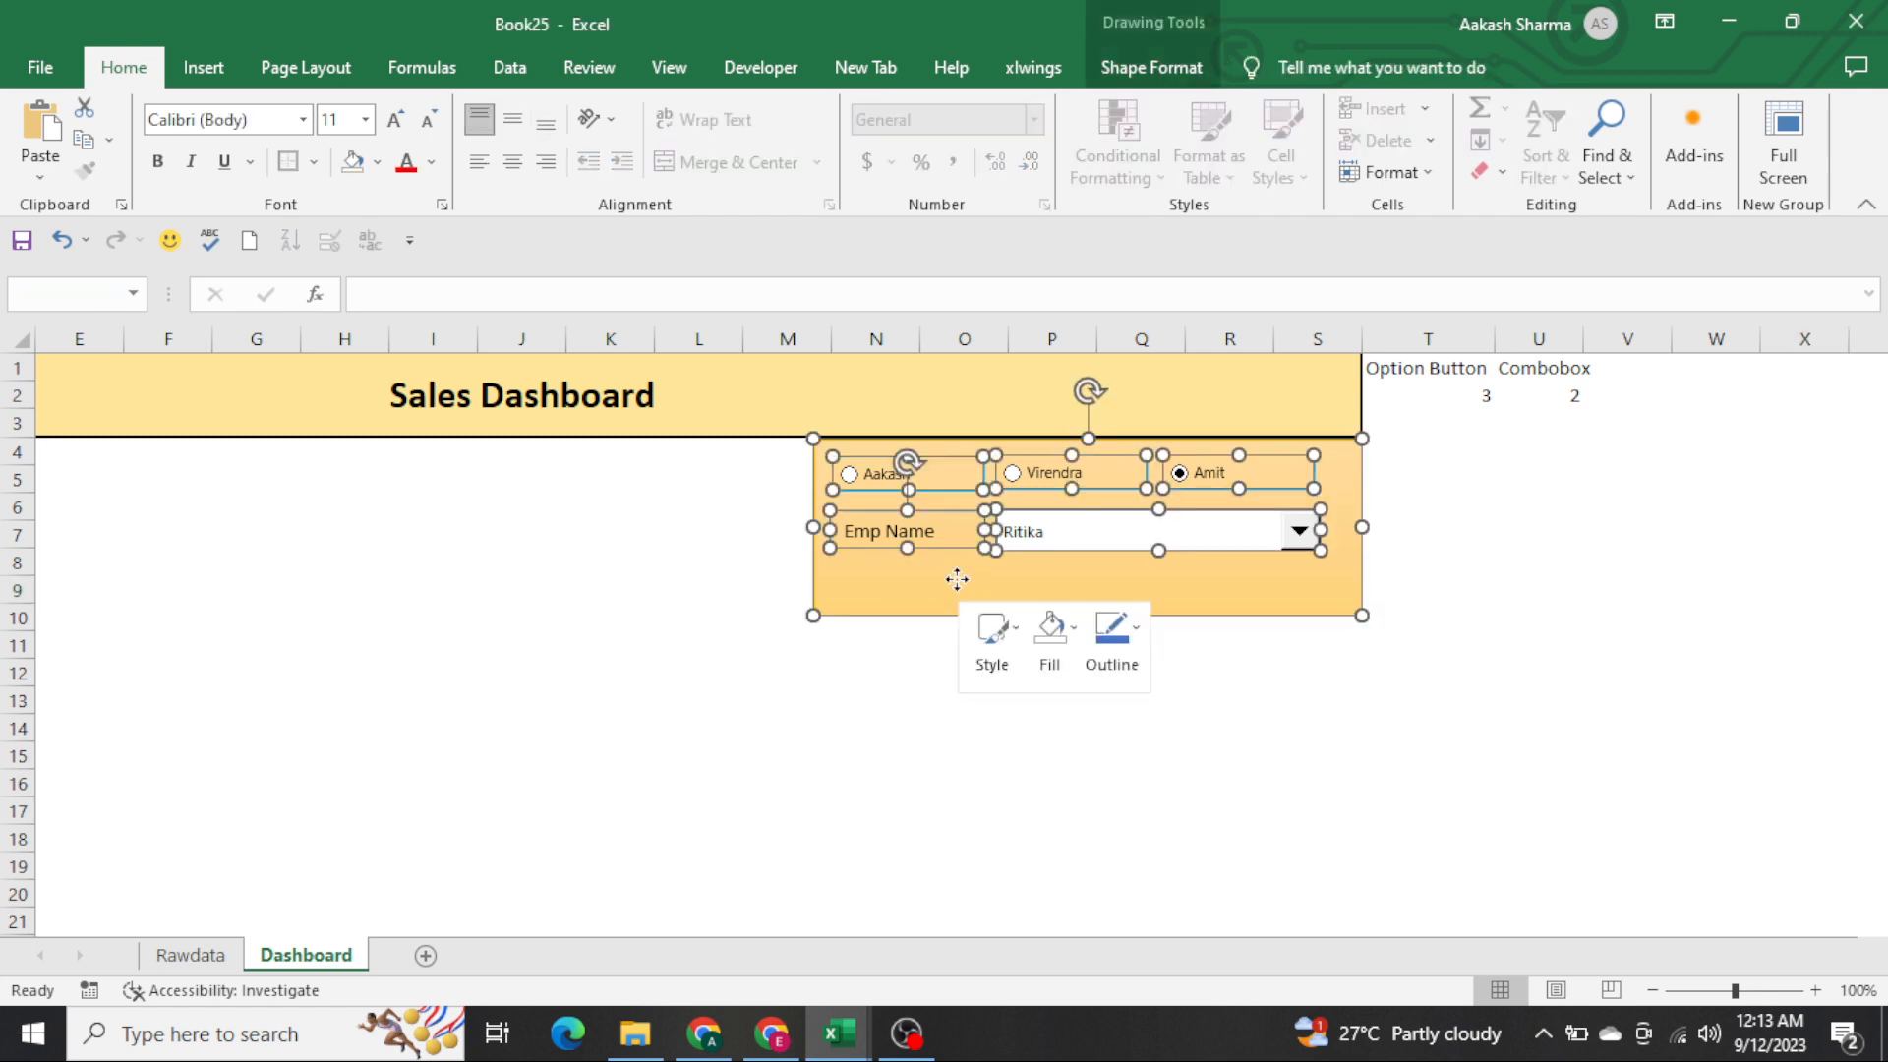
pyautogui.moveTo(1057, 330)
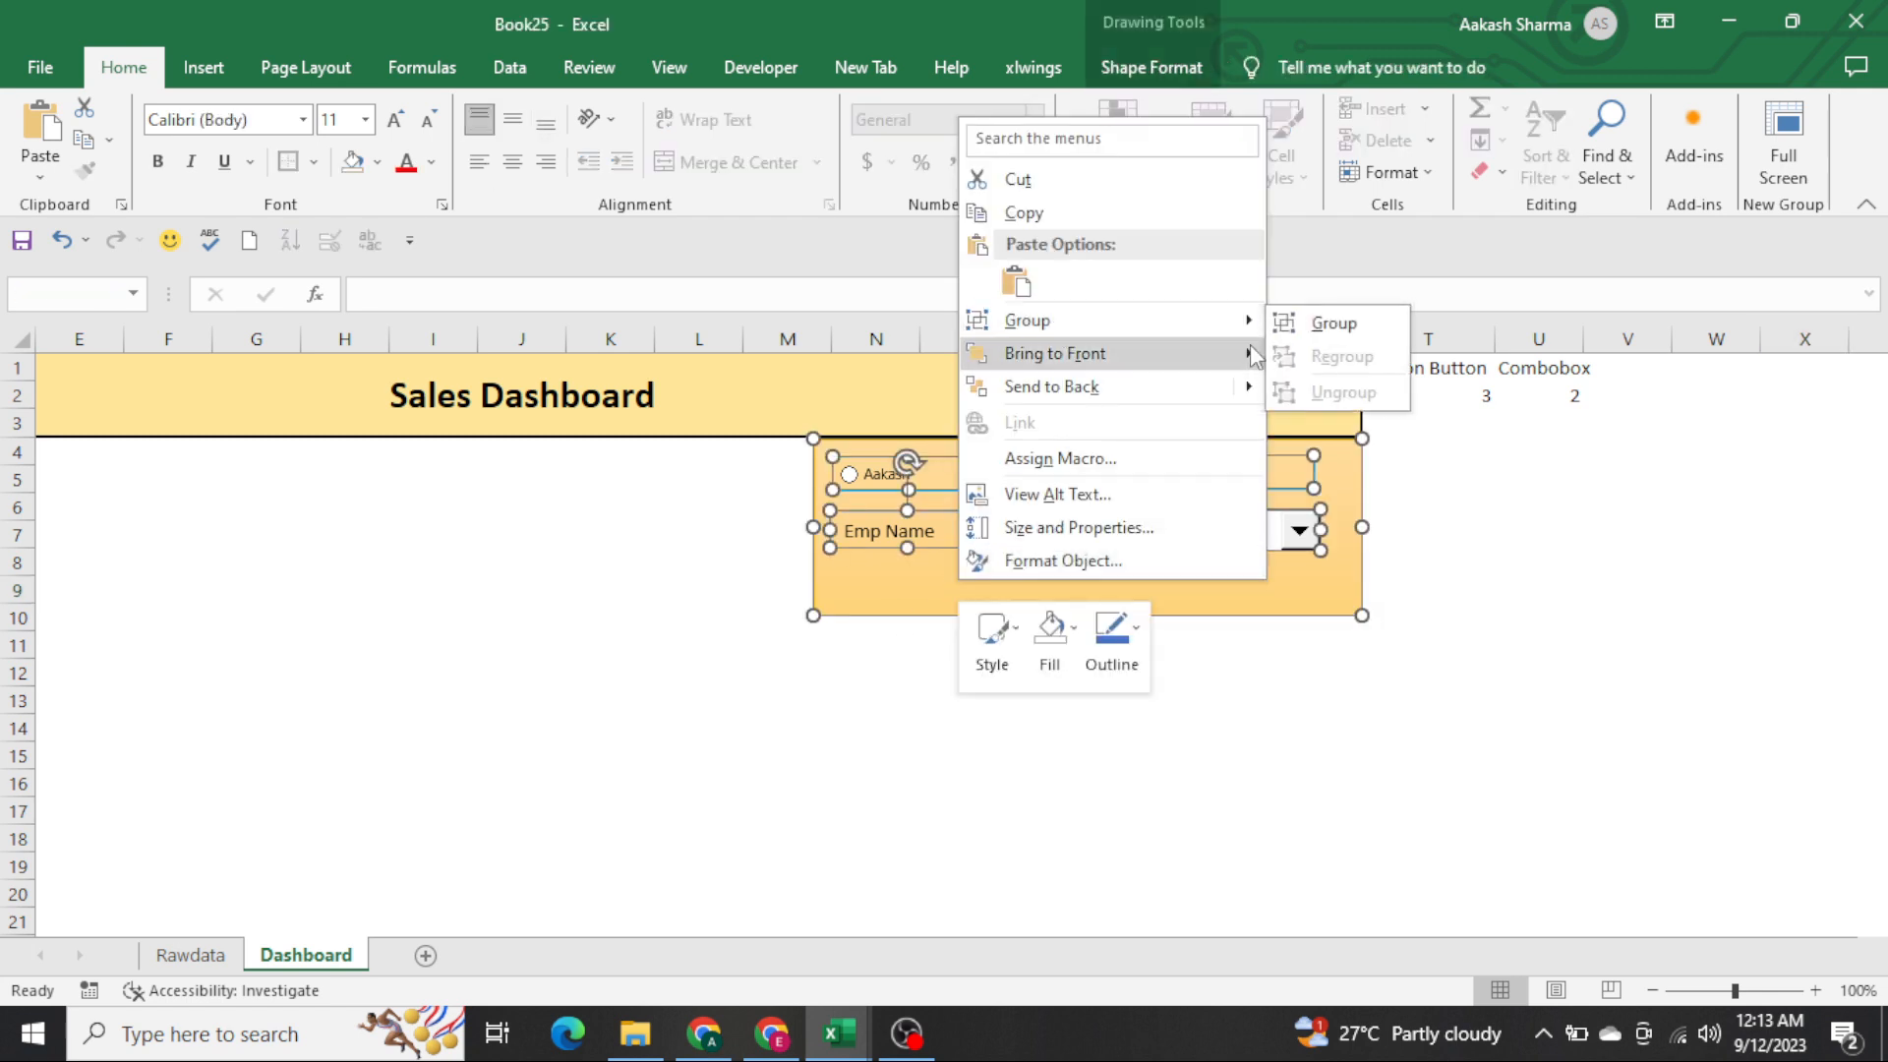
pyautogui.click(1360, 328)
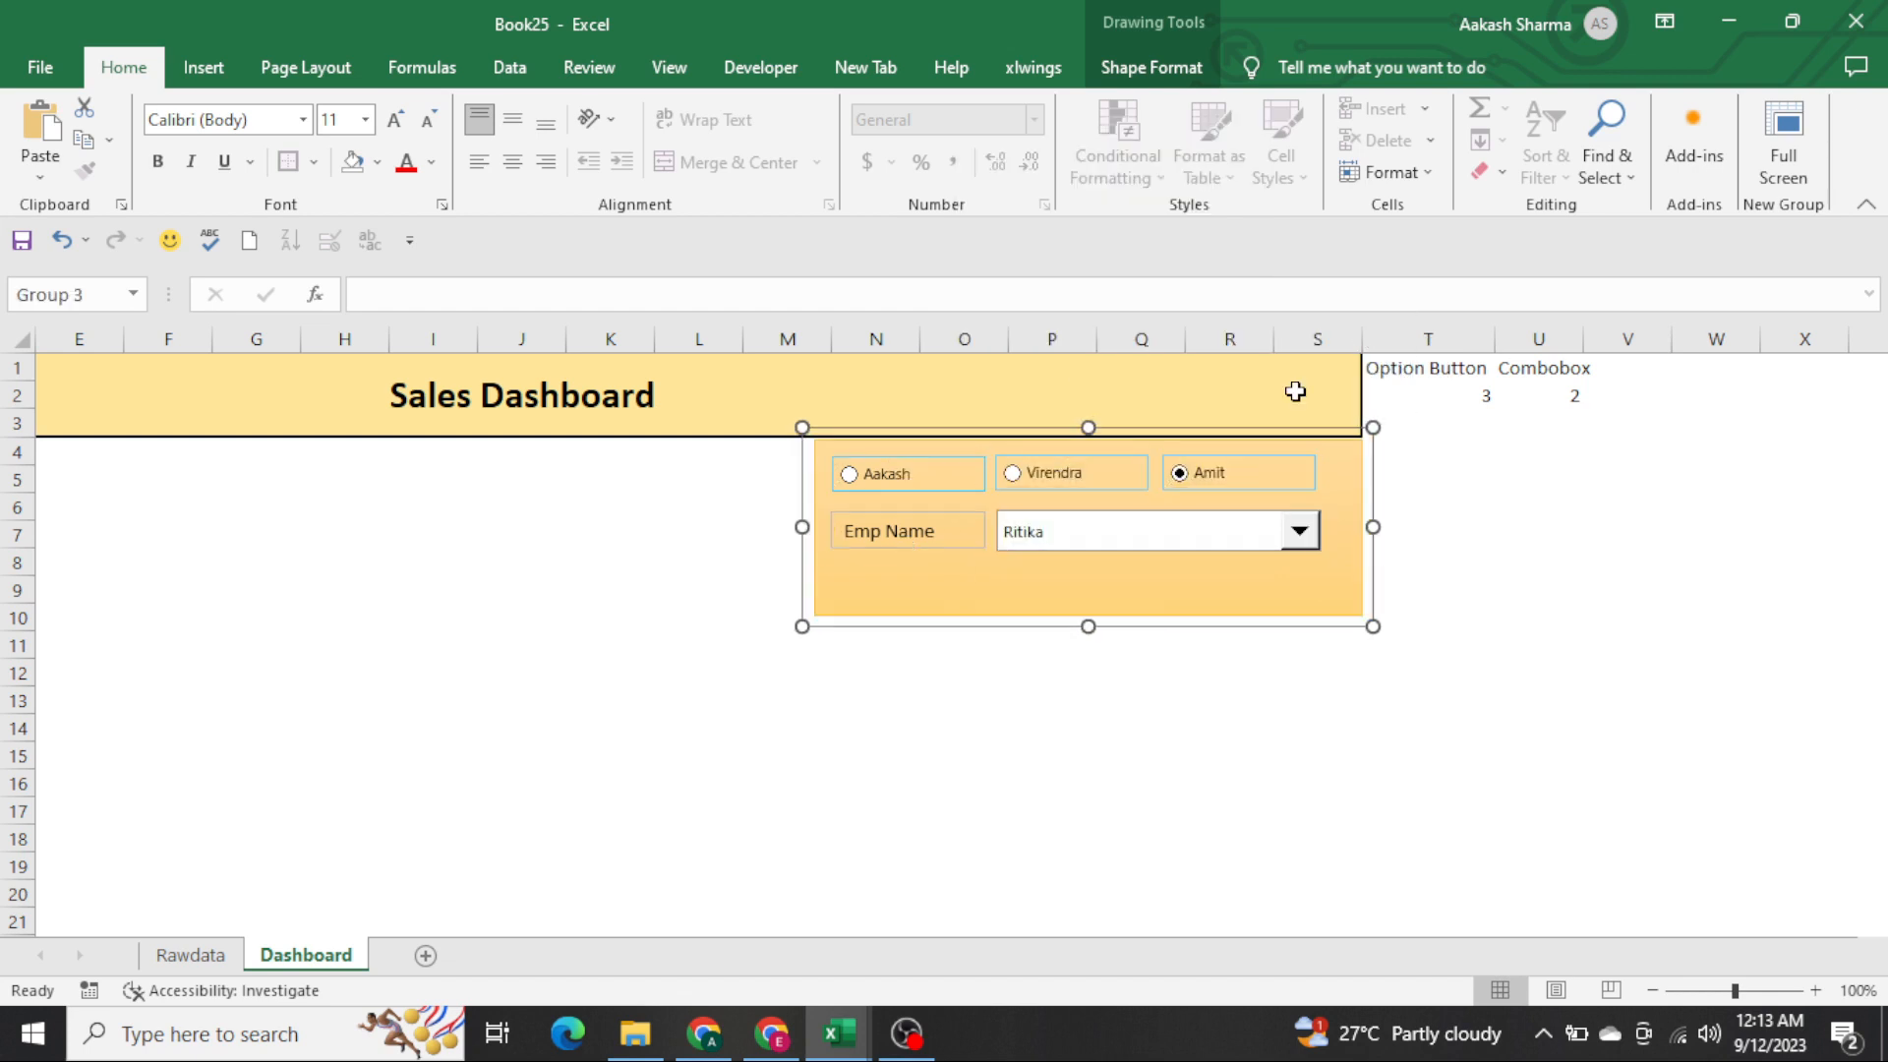
pyautogui.moveTo(957, 629); pyautogui.dragTo(967, 710)
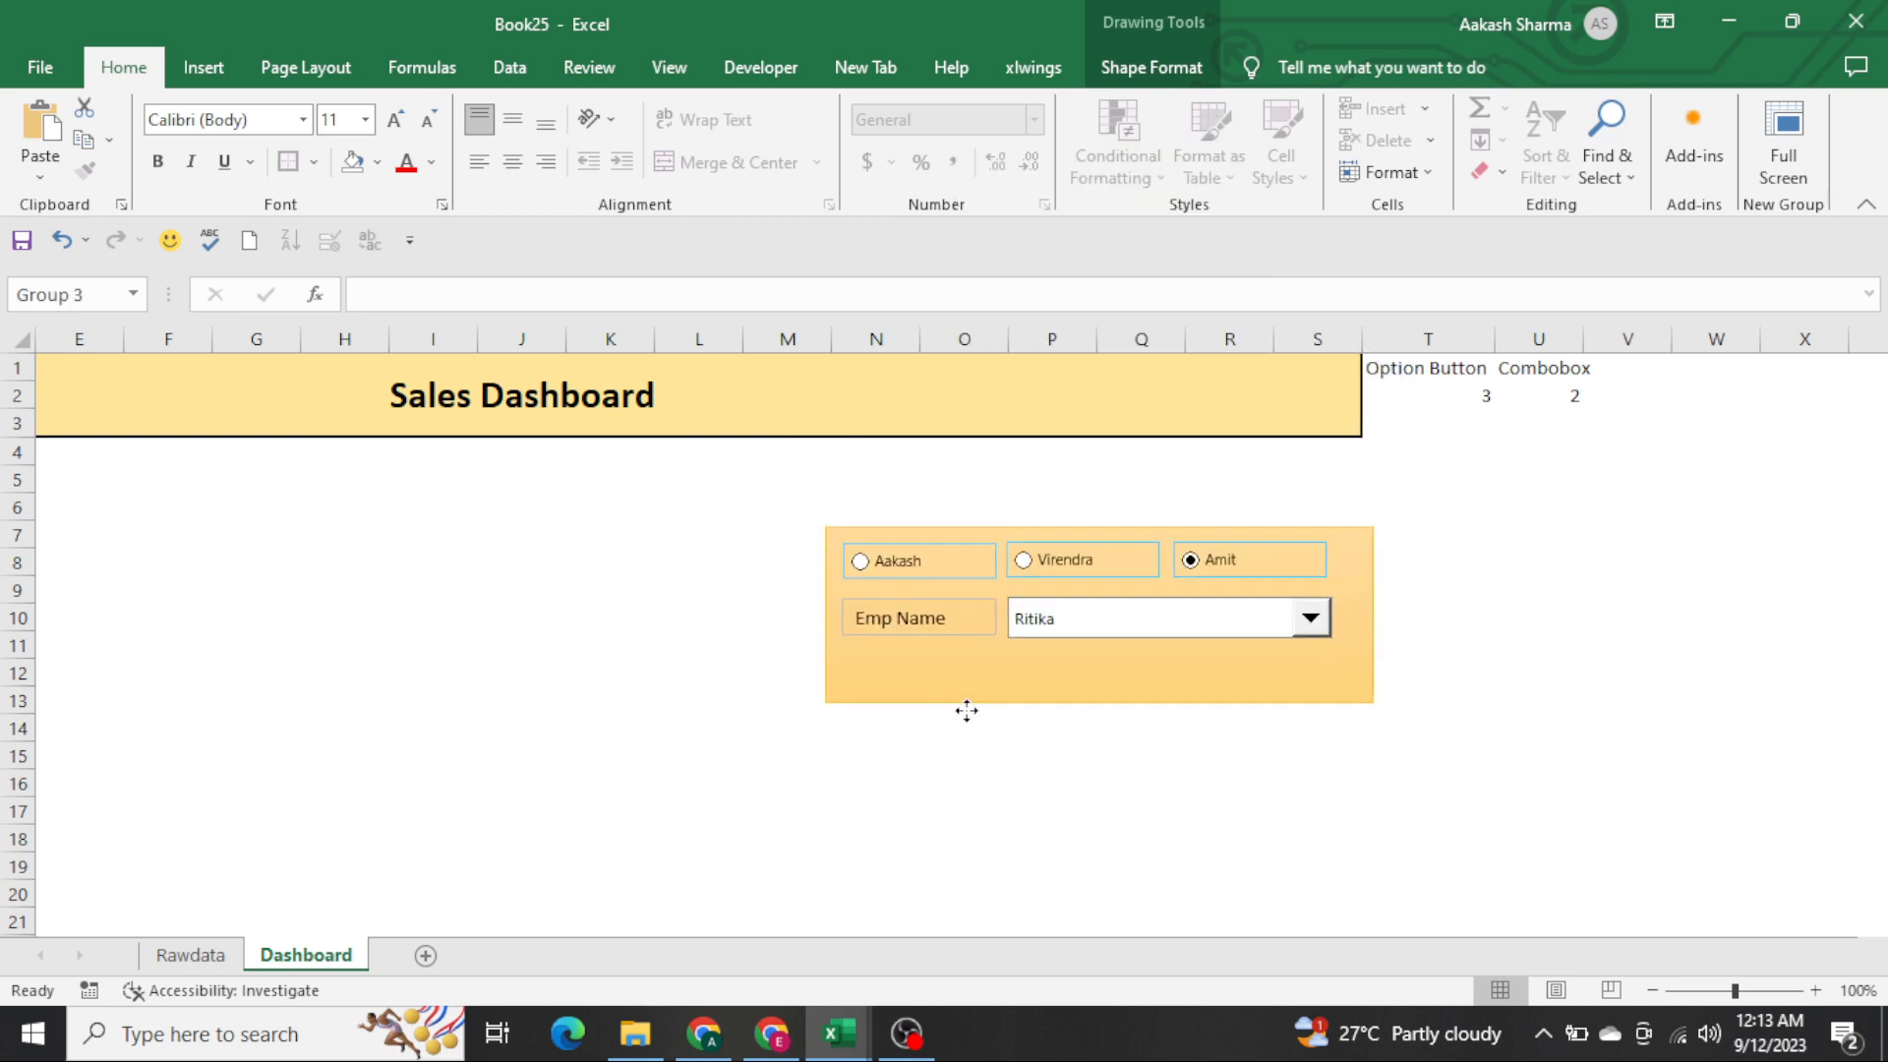
pyautogui.click(664, 673)
# Enter the heading Year in cell A17
pyautogui.press('Home')
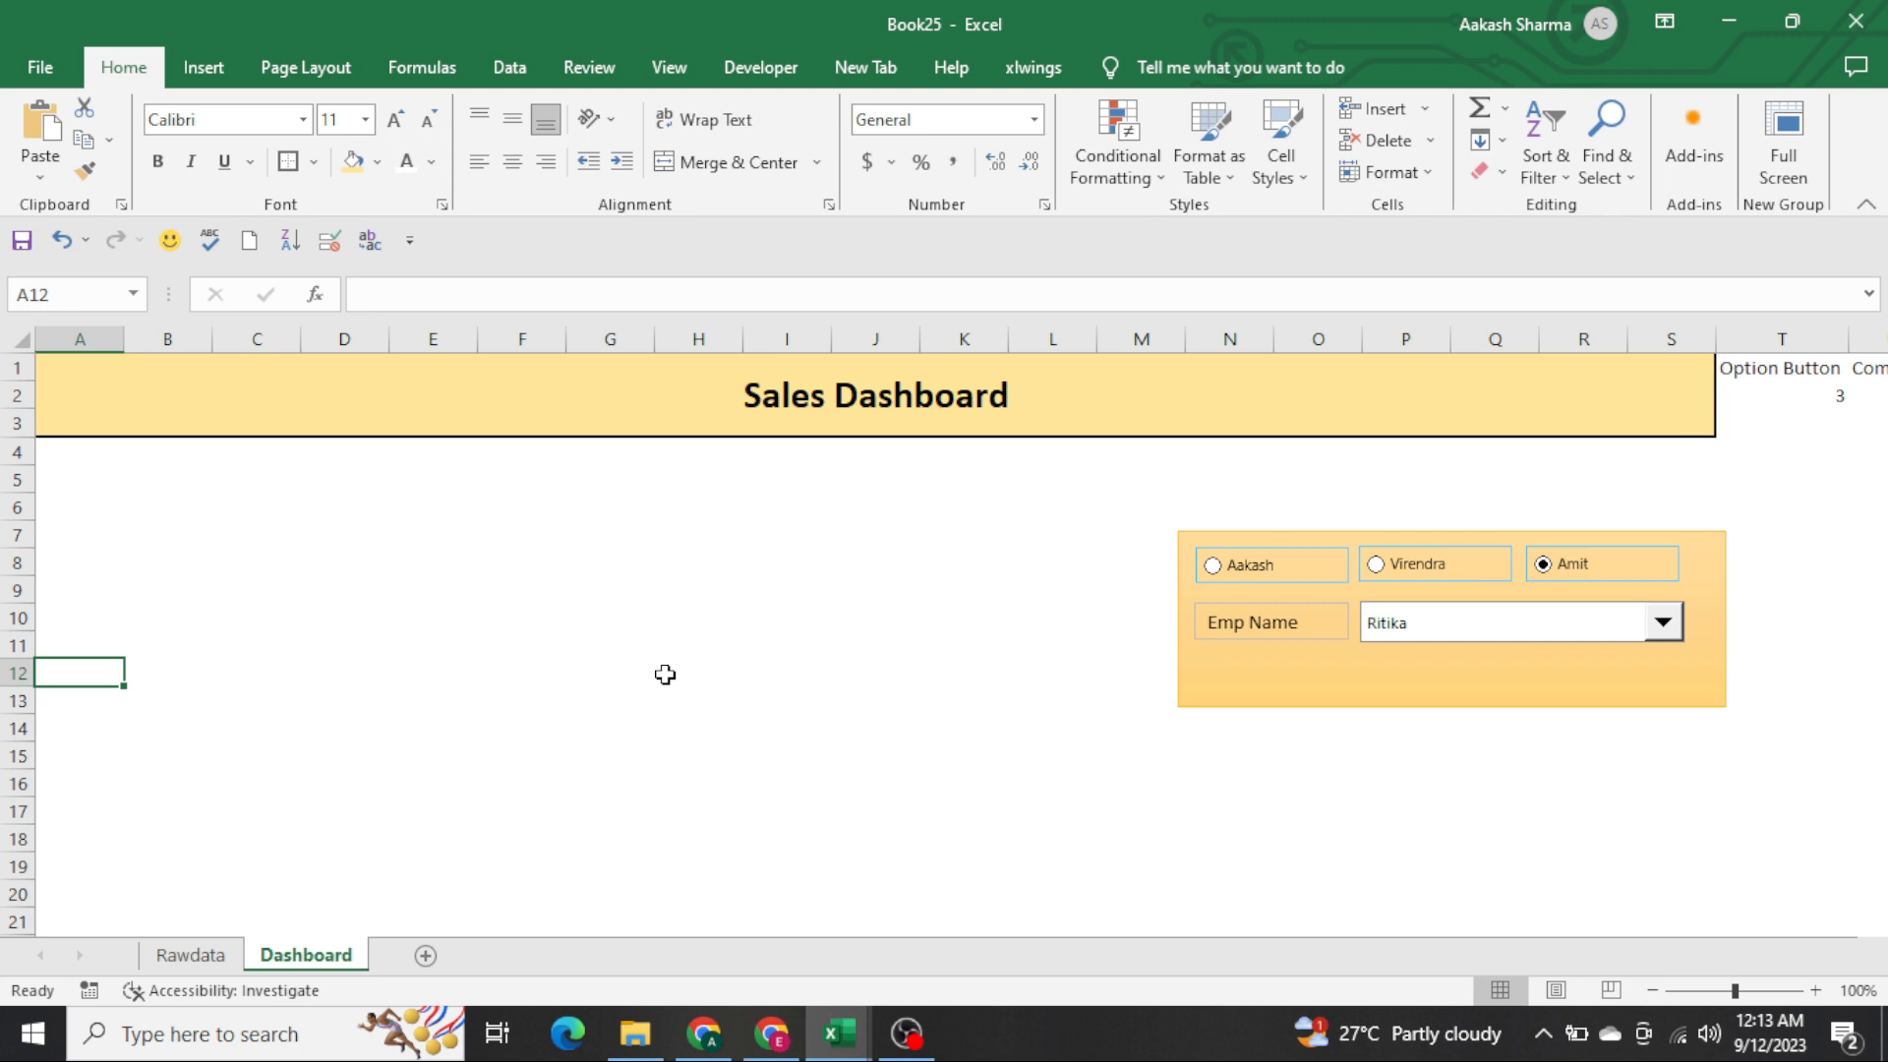
pyautogui.press('Down')
pyautogui.press('Down')
pyautogui.press('Down')
pyautogui.press('Down')
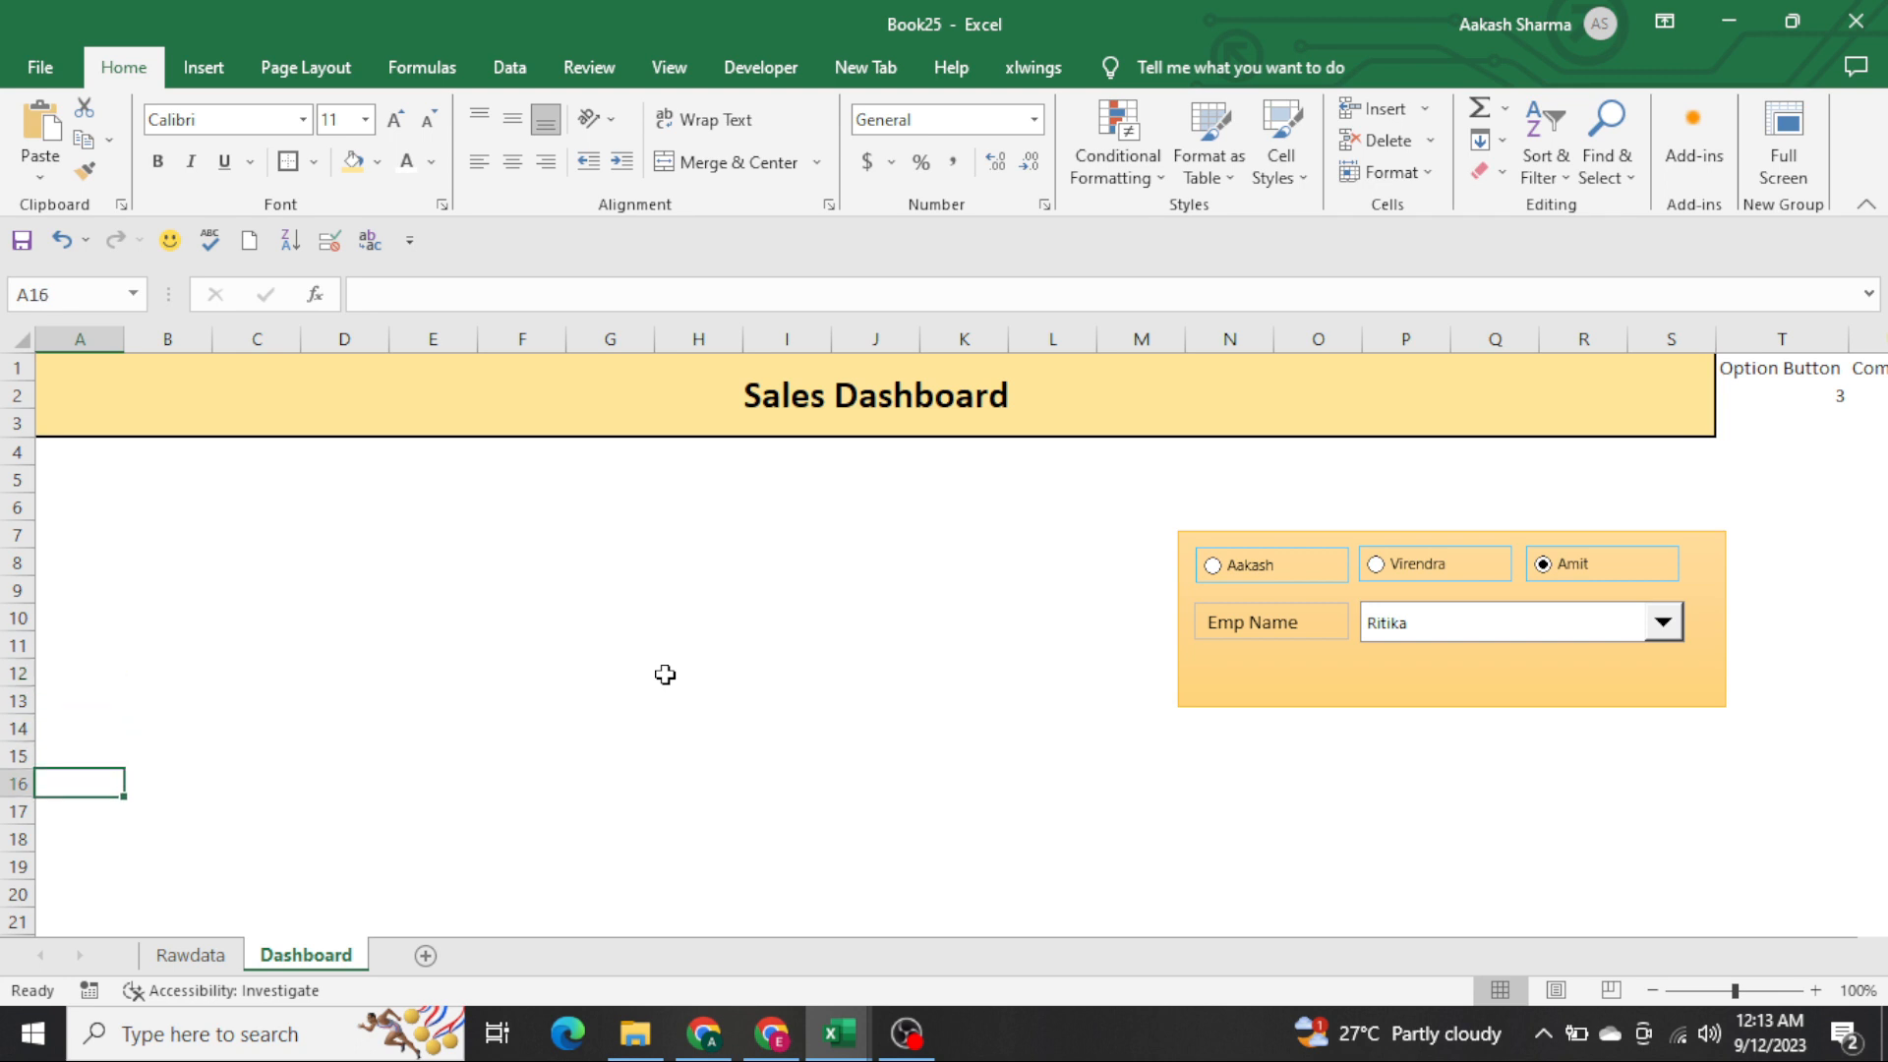
pyautogui.press('Down')
pyautogui.write('Year')
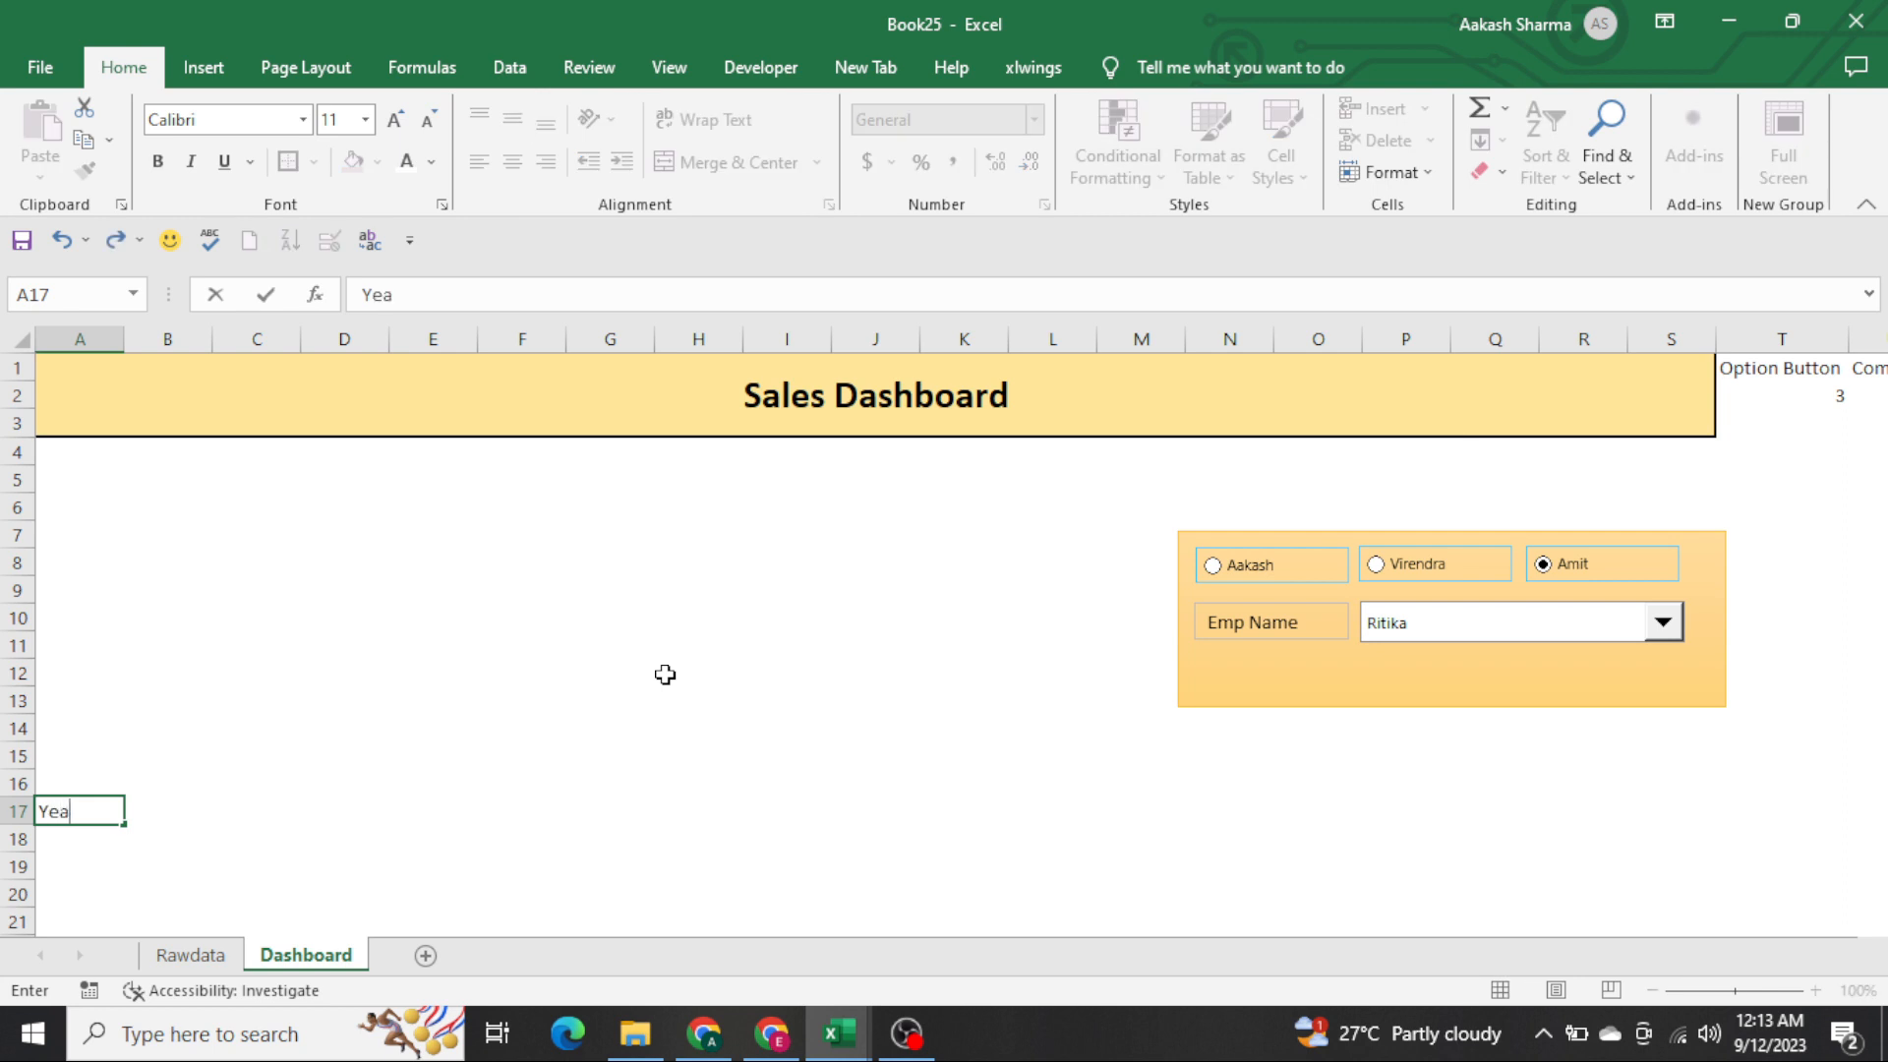
pyautogui.press('Return')
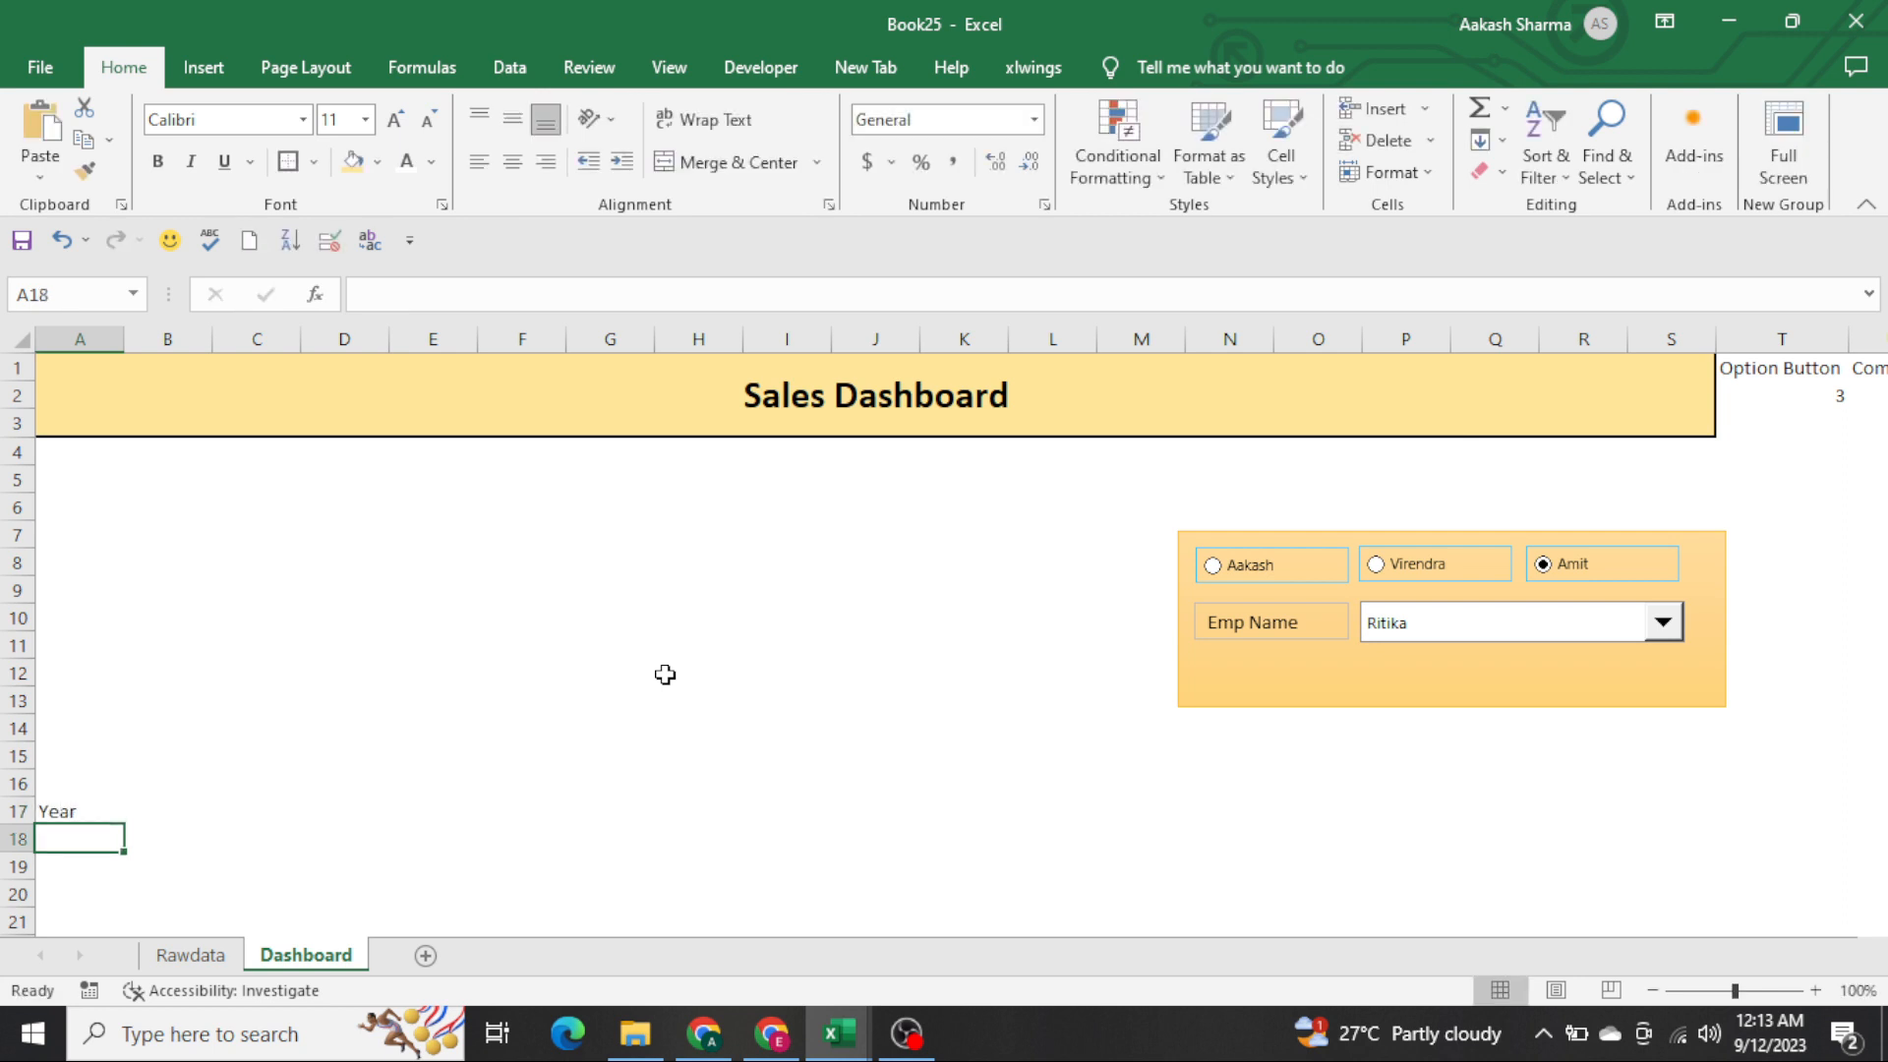
# Check the linked cells of the option buttons and combo box in T1:U2
pyautogui.press('Right')
pyautogui.press('Right')
pyautogui.press('Right')
pyautogui.press('Right')
pyautogui.press('Right')
pyautogui.press('Right')
pyautogui.press('Right')
pyautogui.press('Right')
pyautogui.press('Right')
pyautogui.press('Right')
pyautogui.press('Right')
pyautogui.press('Right')
pyautogui.press('Right')
pyautogui.press('Right')
pyautogui.press('Right')
pyautogui.press('Right')
pyautogui.press('Right')
pyautogui.press('Right')
pyautogui.press('Right')
pyautogui.press('Right')
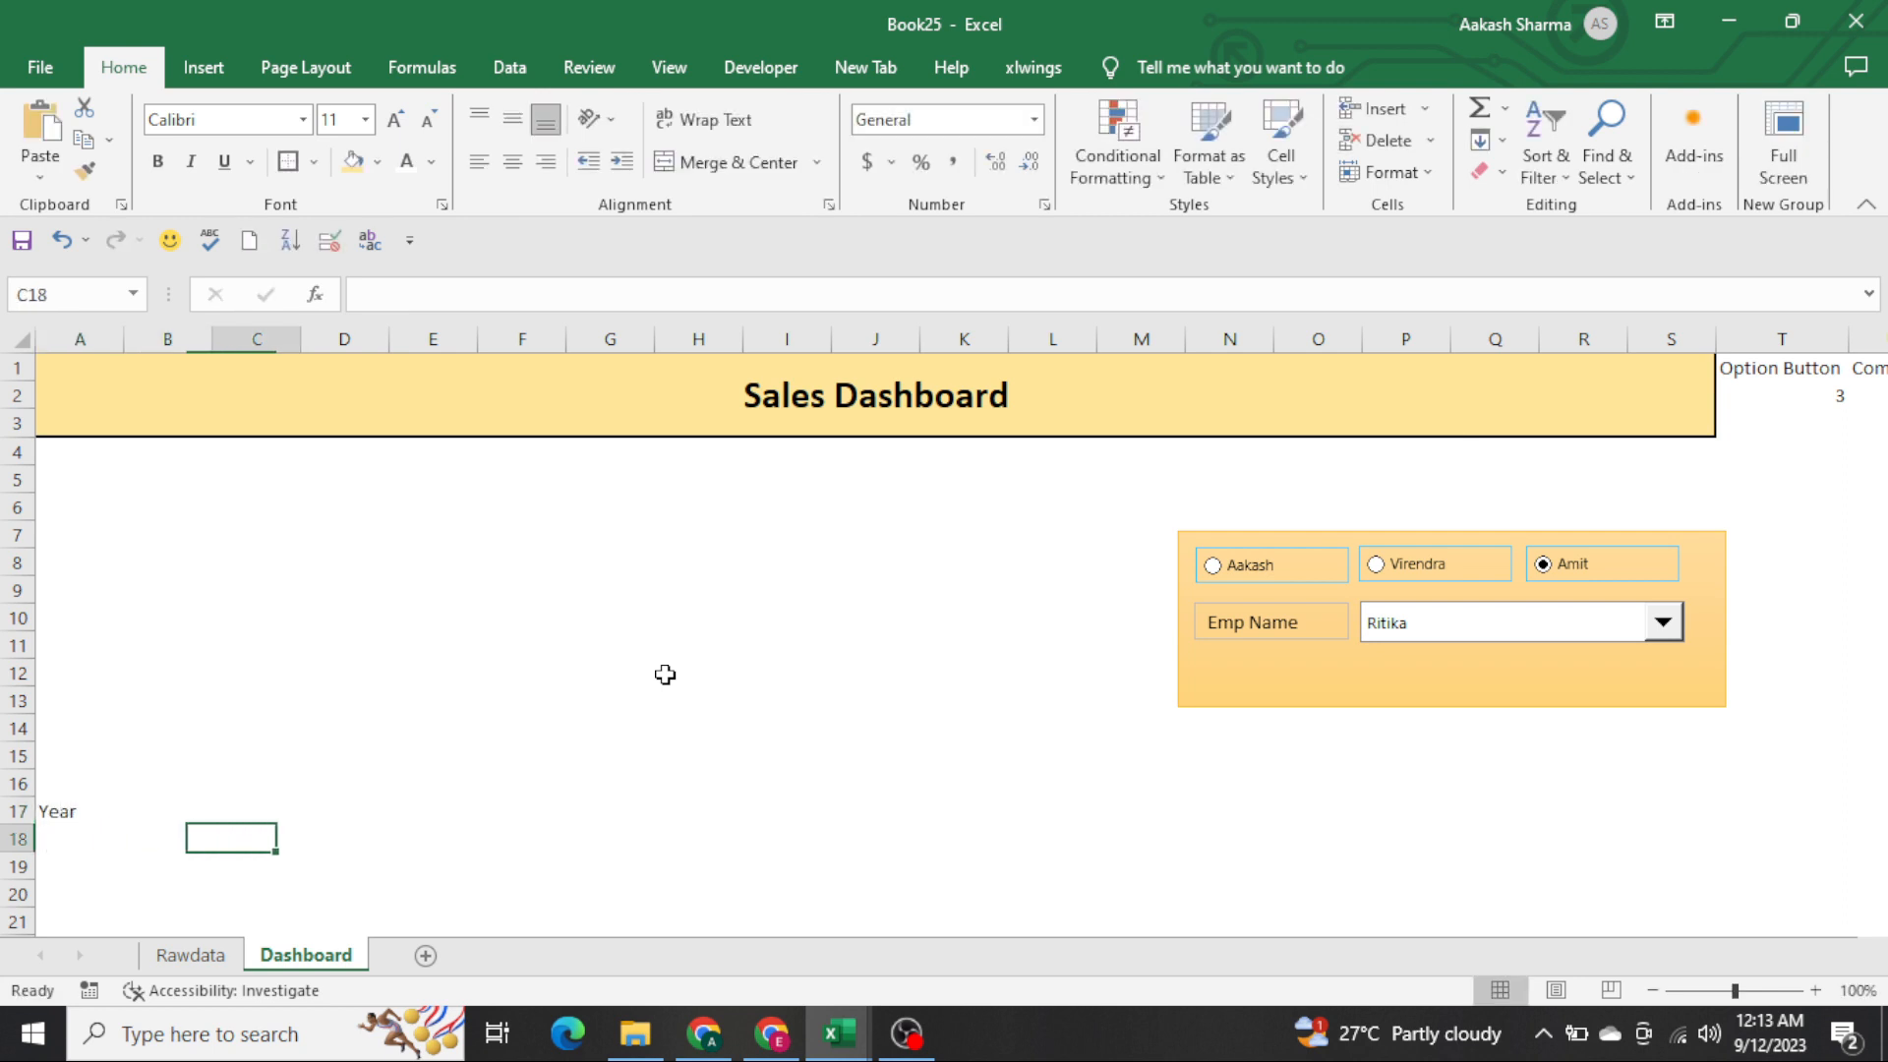
pyautogui.press('Right')
pyautogui.press('Right')
pyautogui.hotkey('ctrl', 'Up')
pyautogui.press('Left')
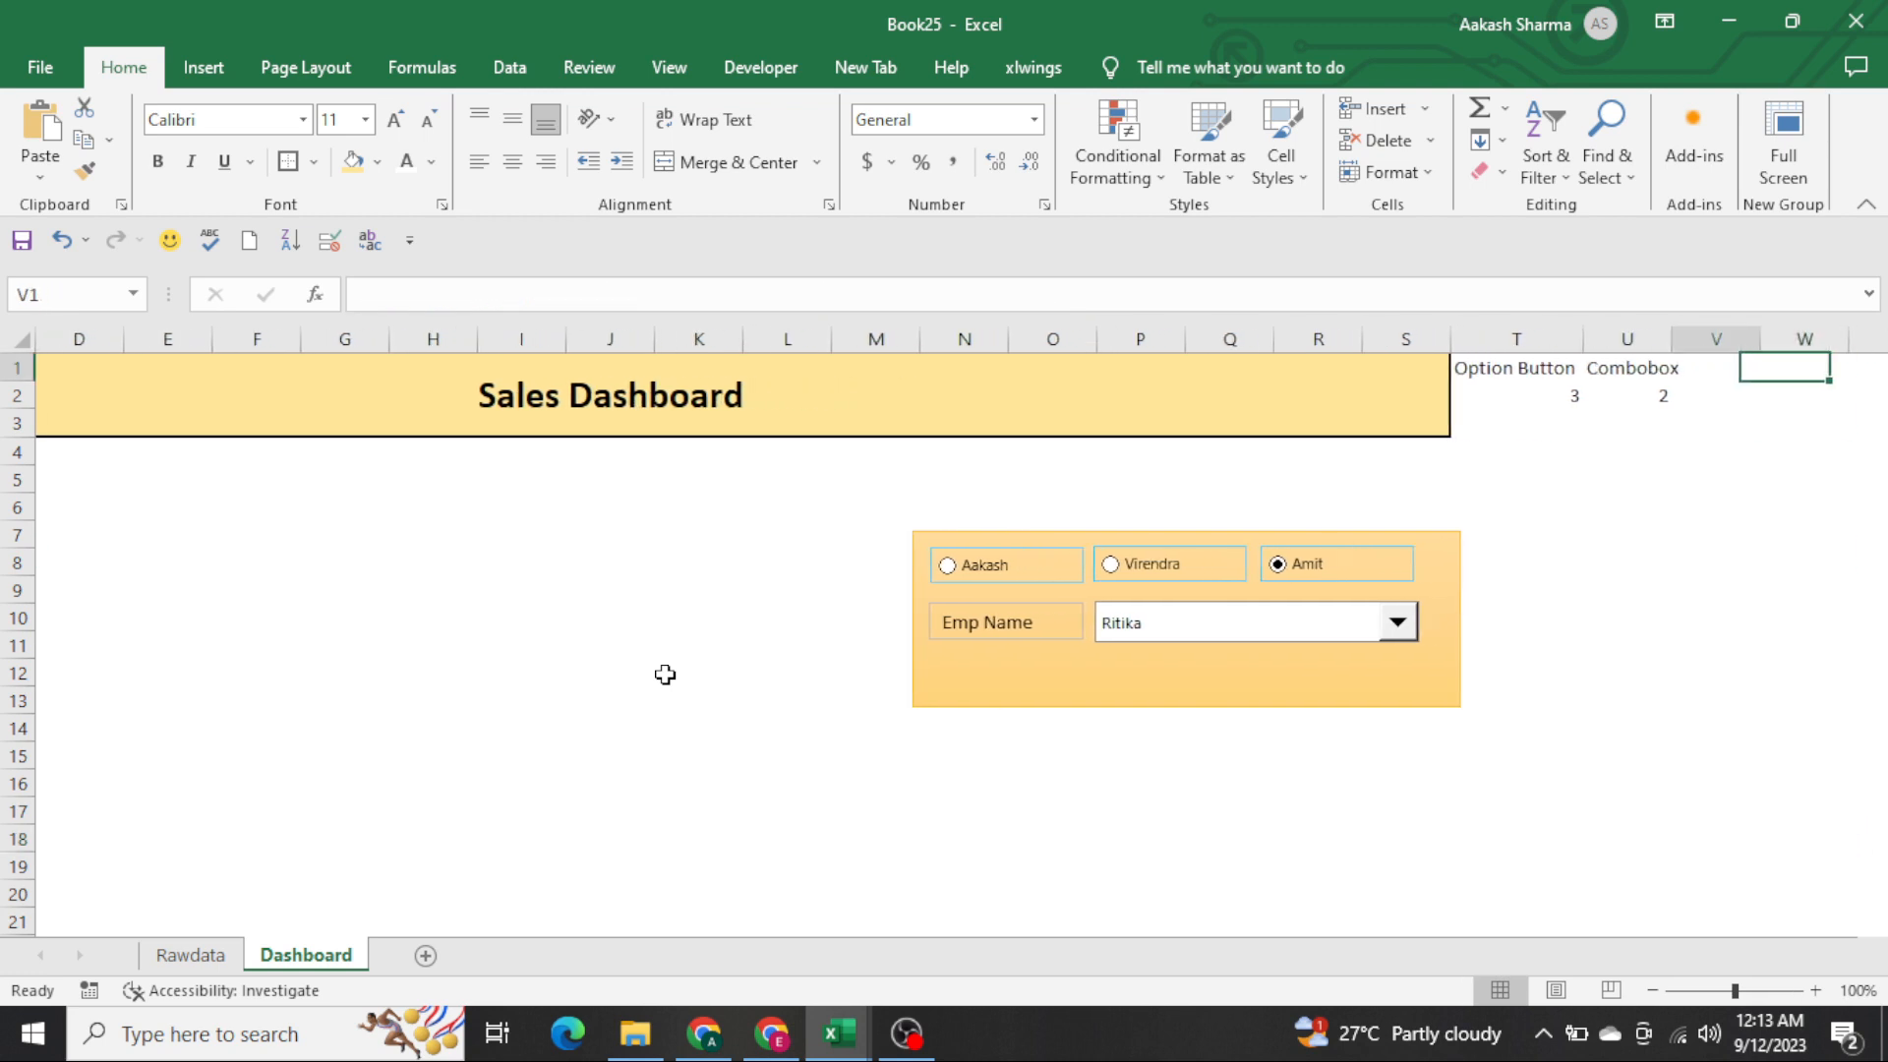
pyautogui.press('Down')
pyautogui.press('Left')
pyautogui.press('Left')
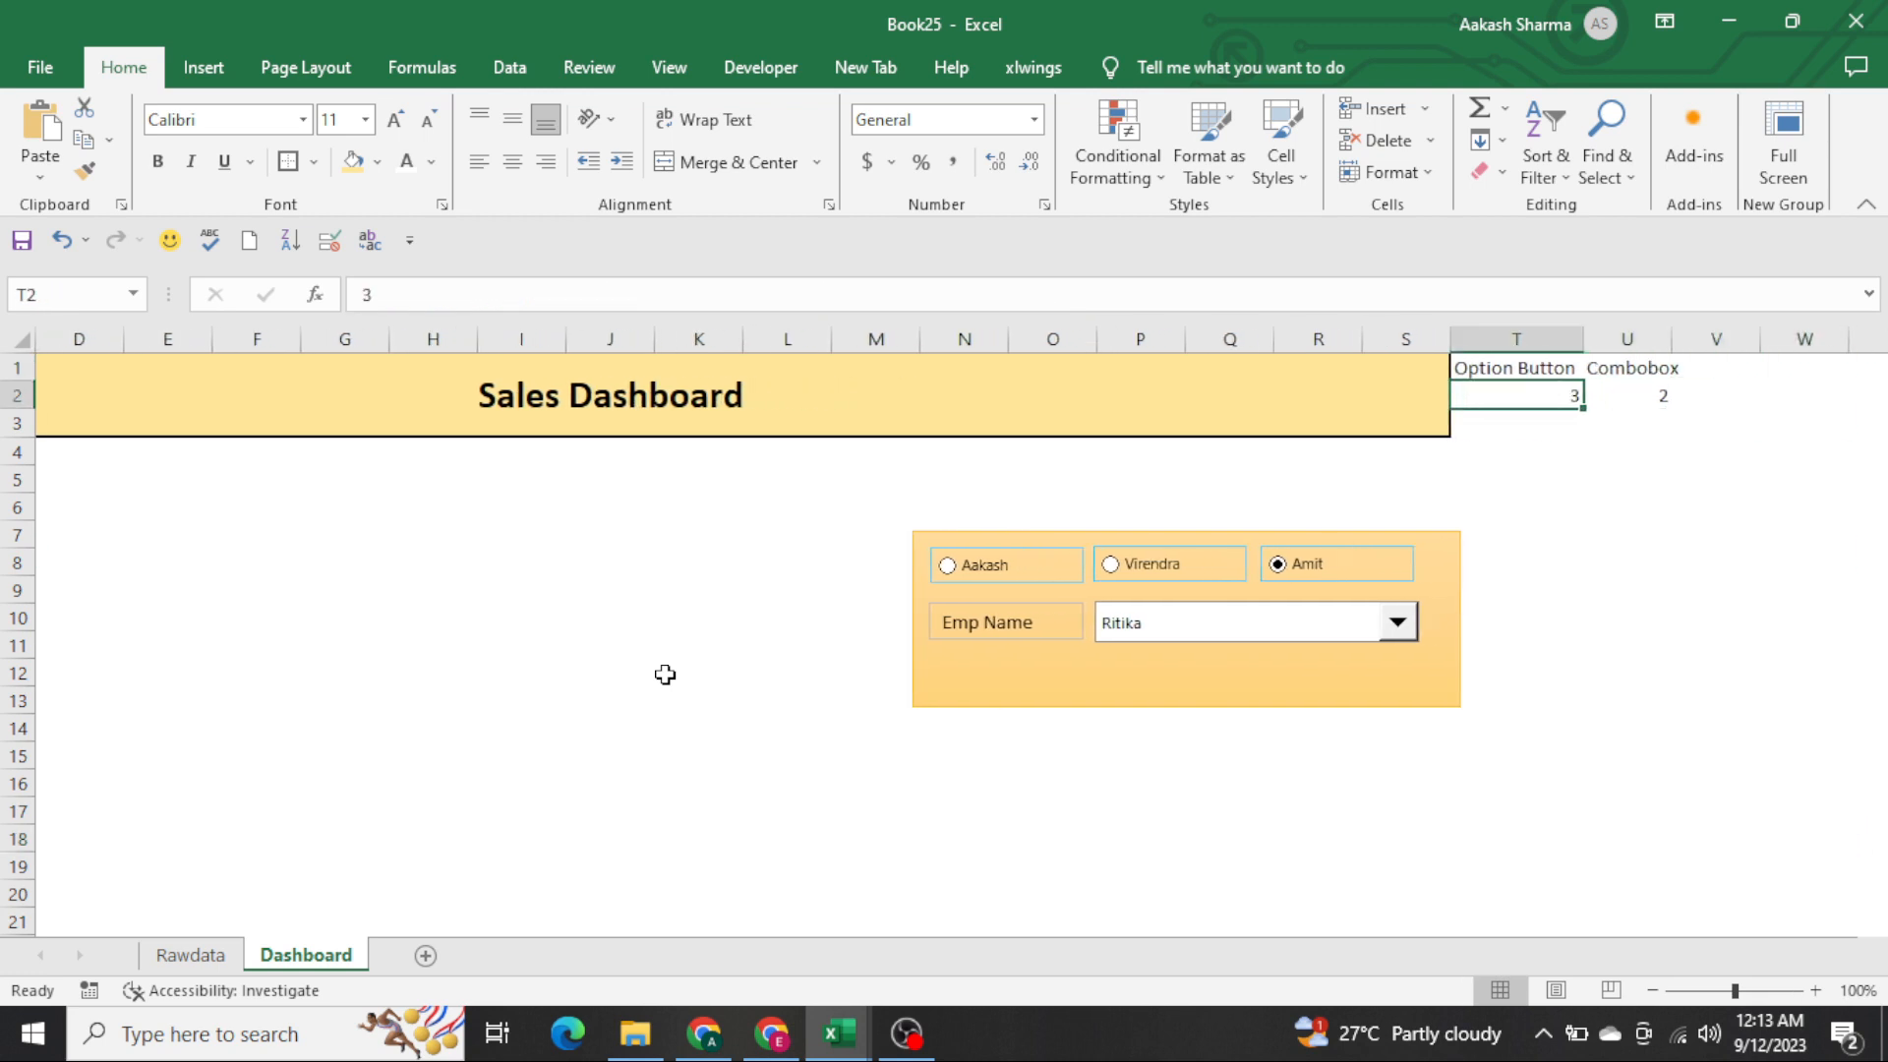
pyautogui.press('Down')
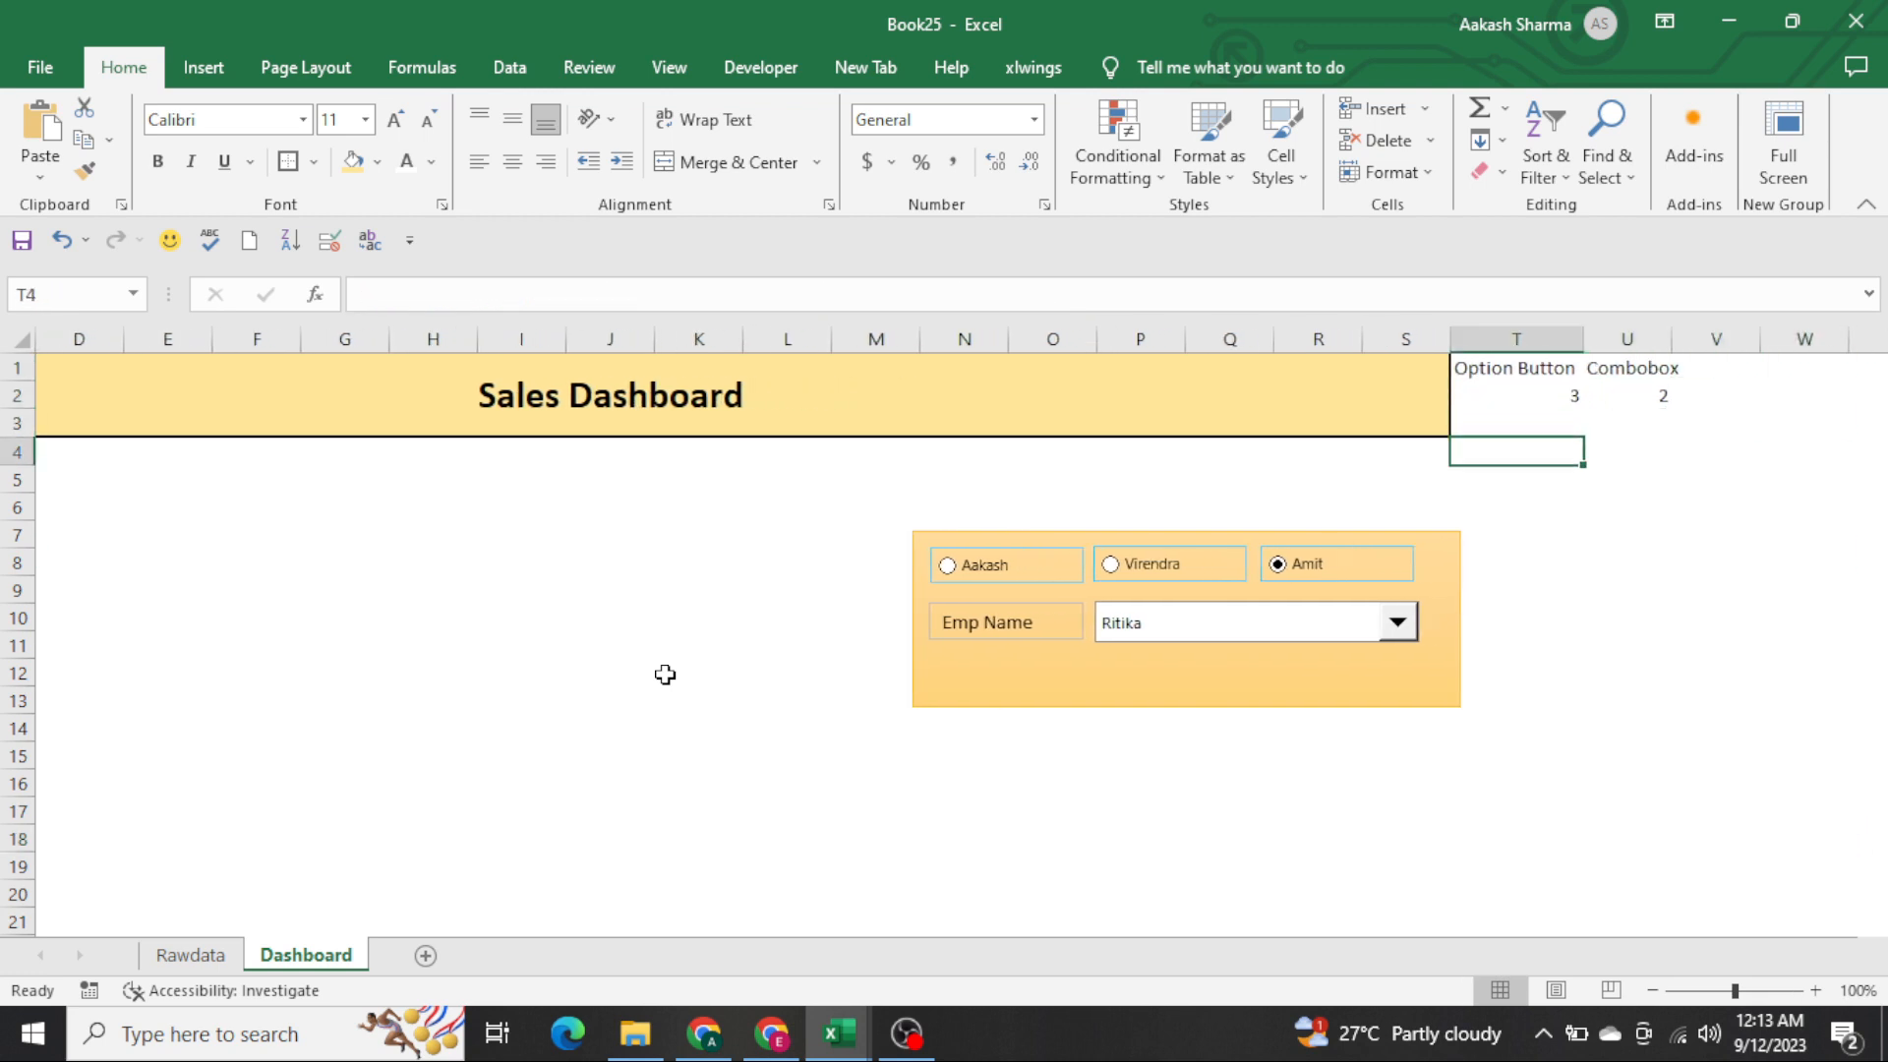
# Go to cell A18 directly below the Year heading
pyautogui.press('Home')
pyautogui.hotkey('ctrl', 'Down')
pyautogui.press('Down')
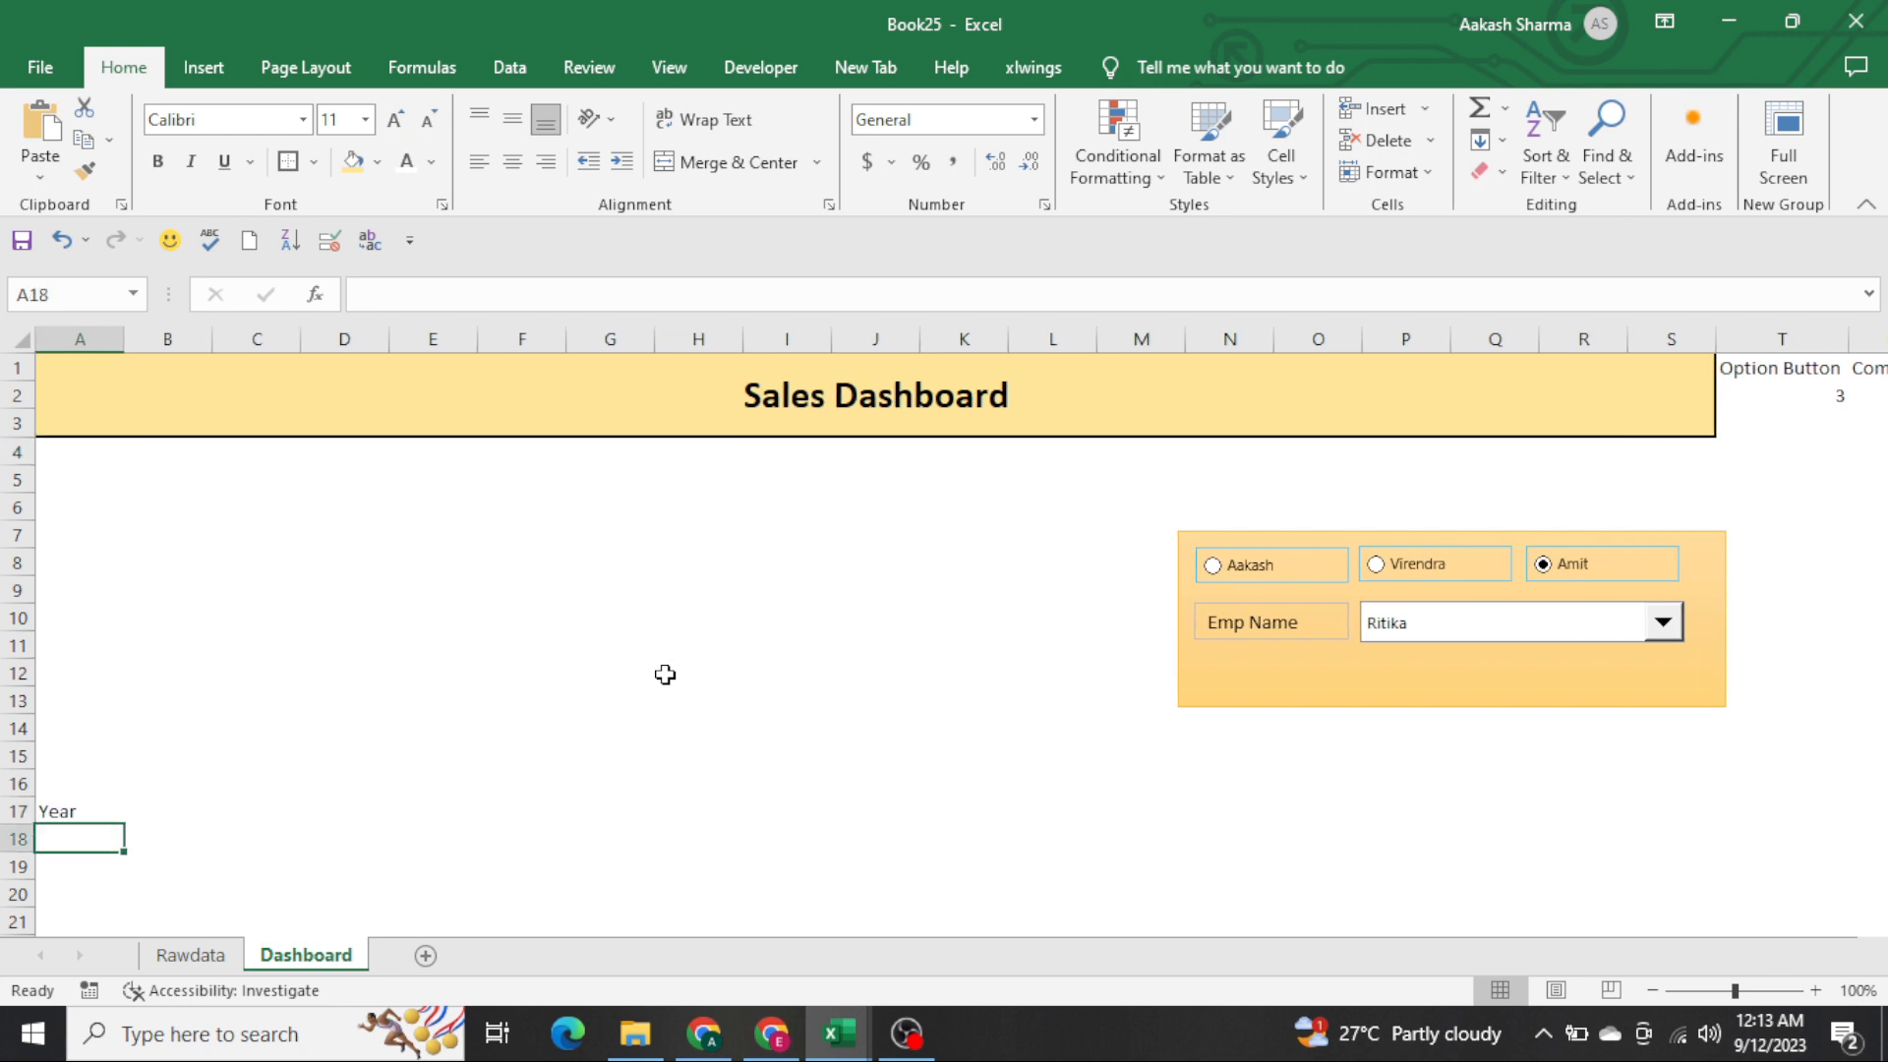
pyautogui.write('=')
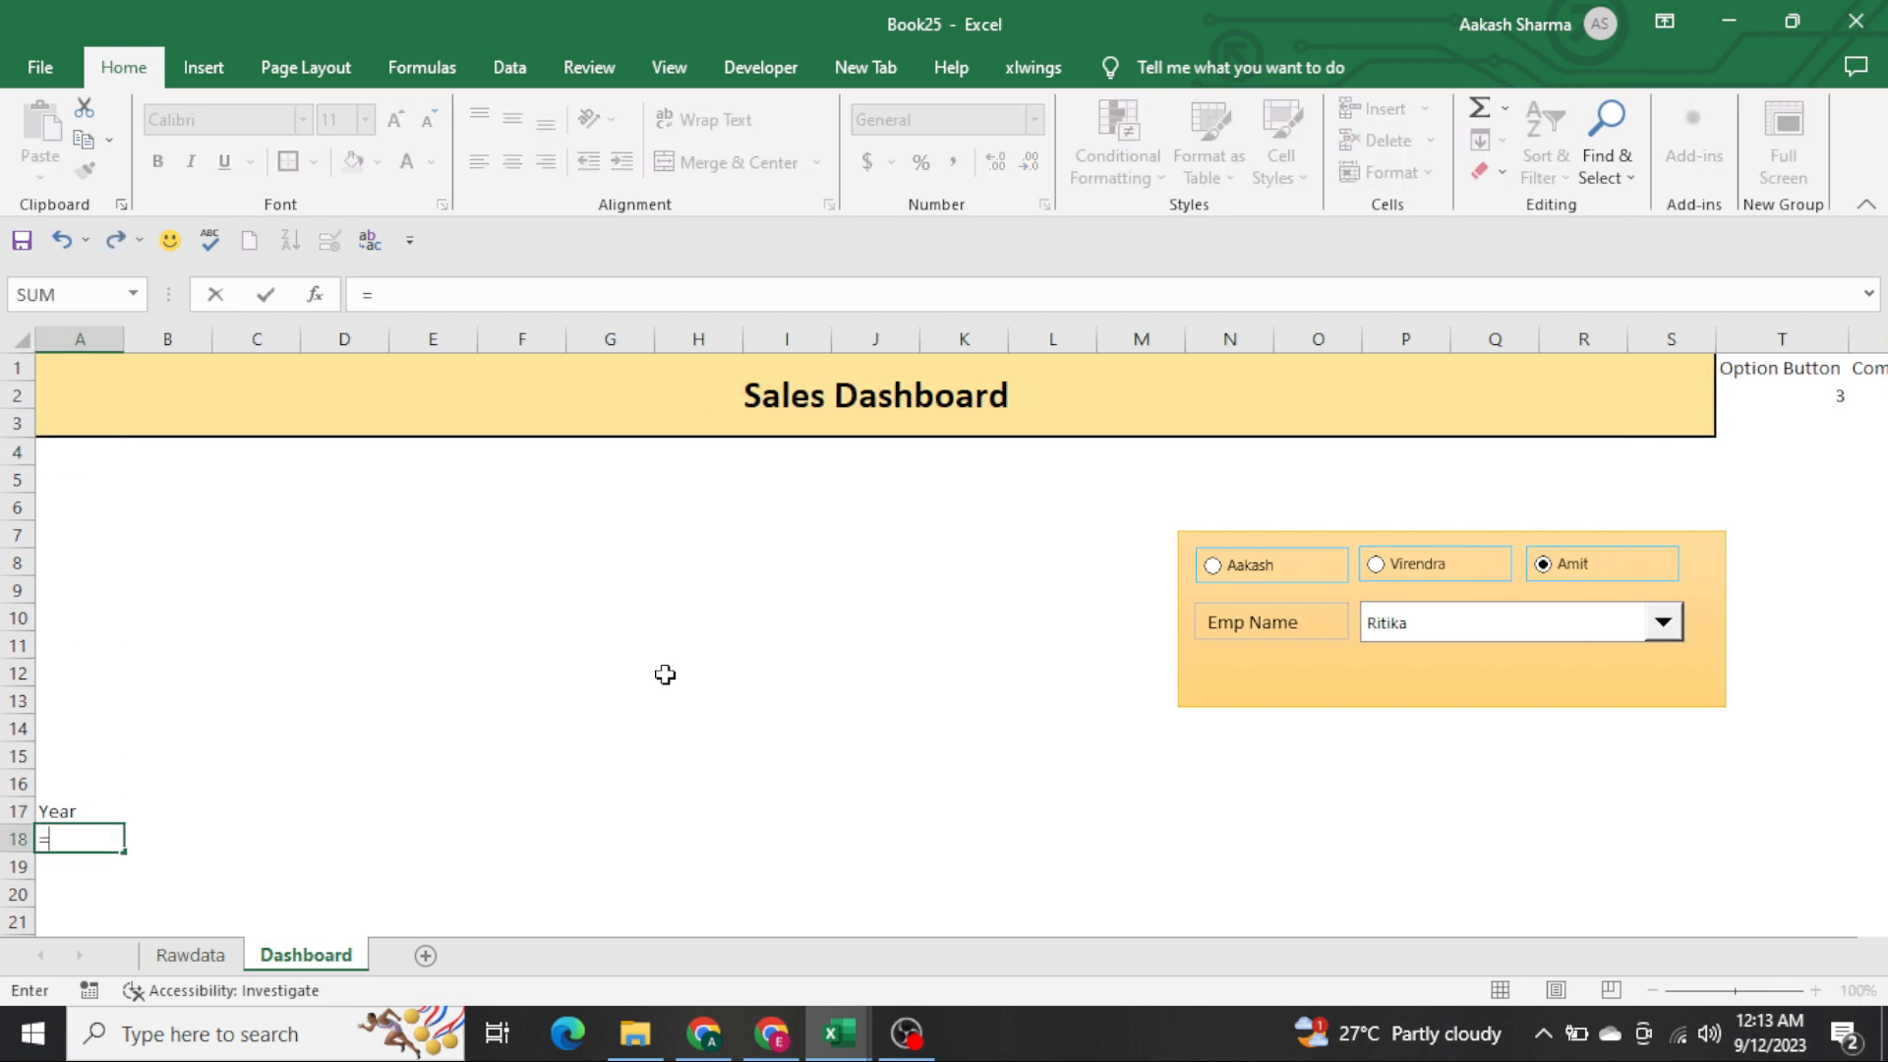
pyautogui.write('of')
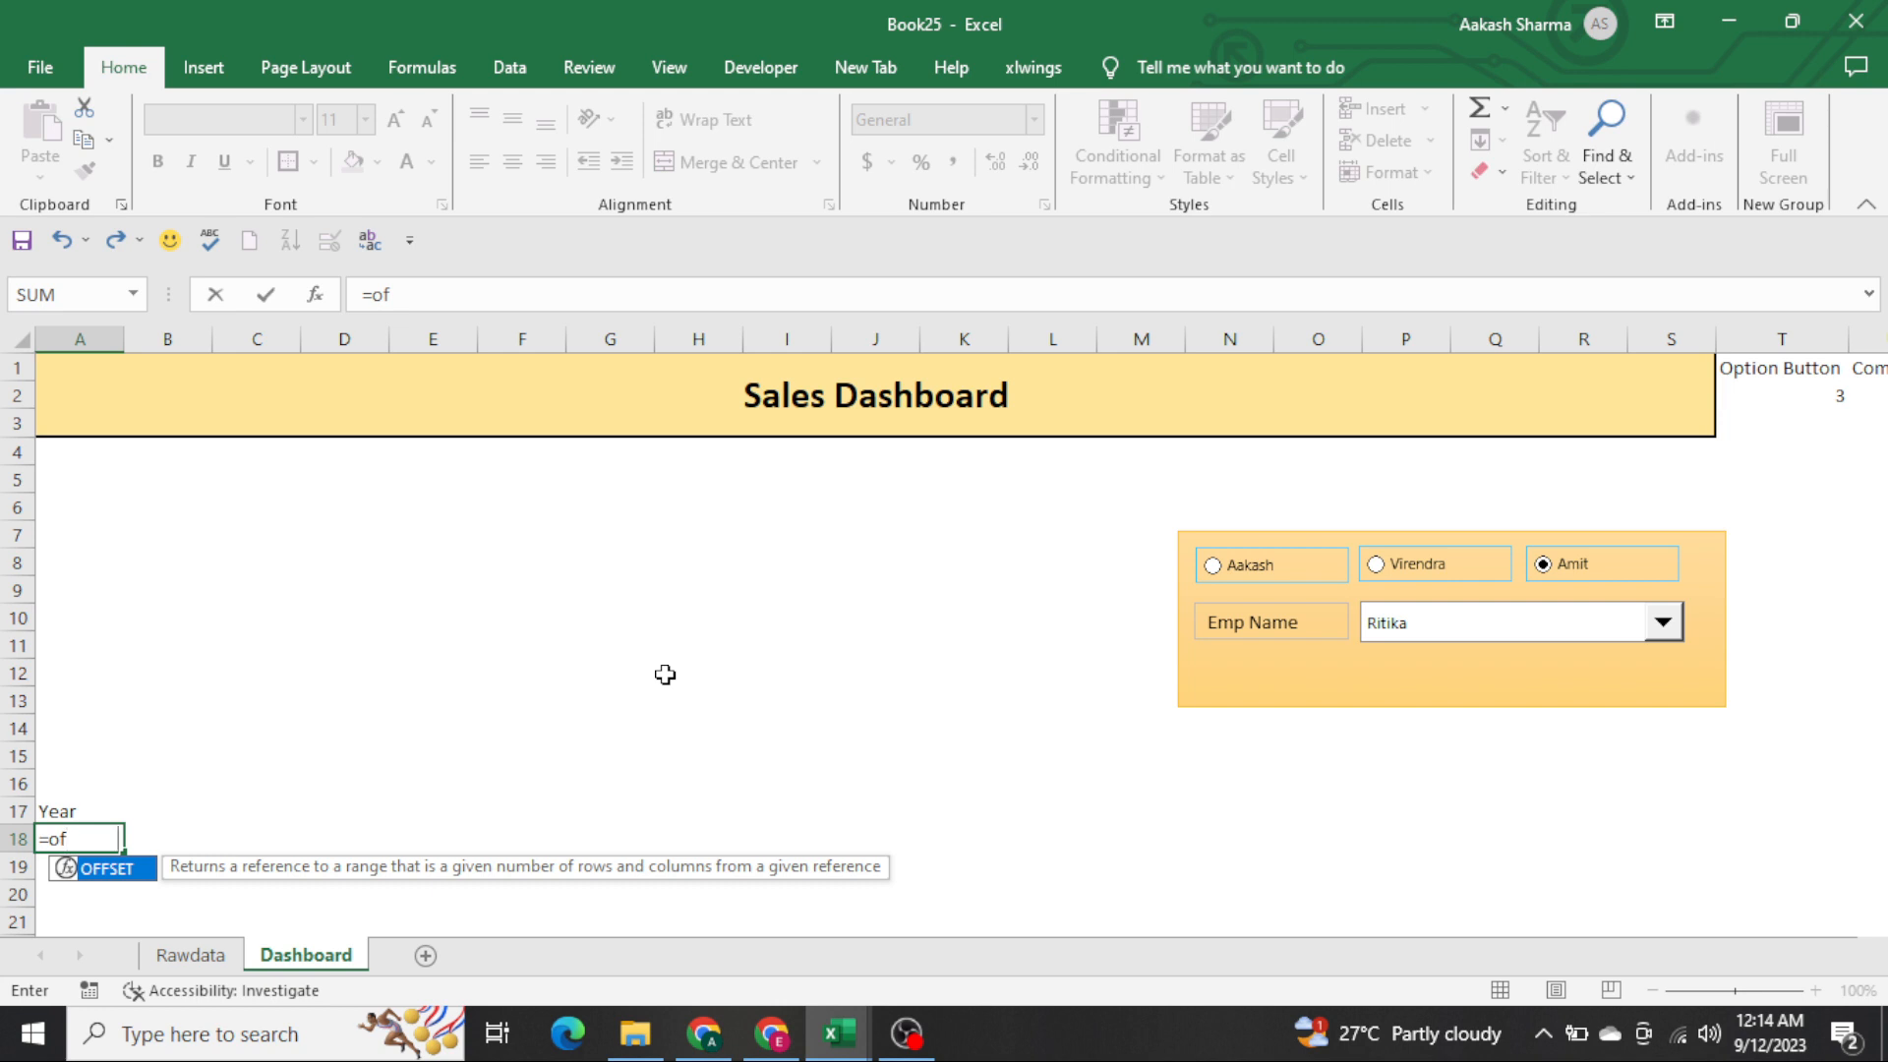
pyautogui.press('Tab')
pyautogui.press('Escape')
# Start a CHOOSE formula in A18 with the option button's linked cell T2 as its index number
pyautogui.write('=cho')
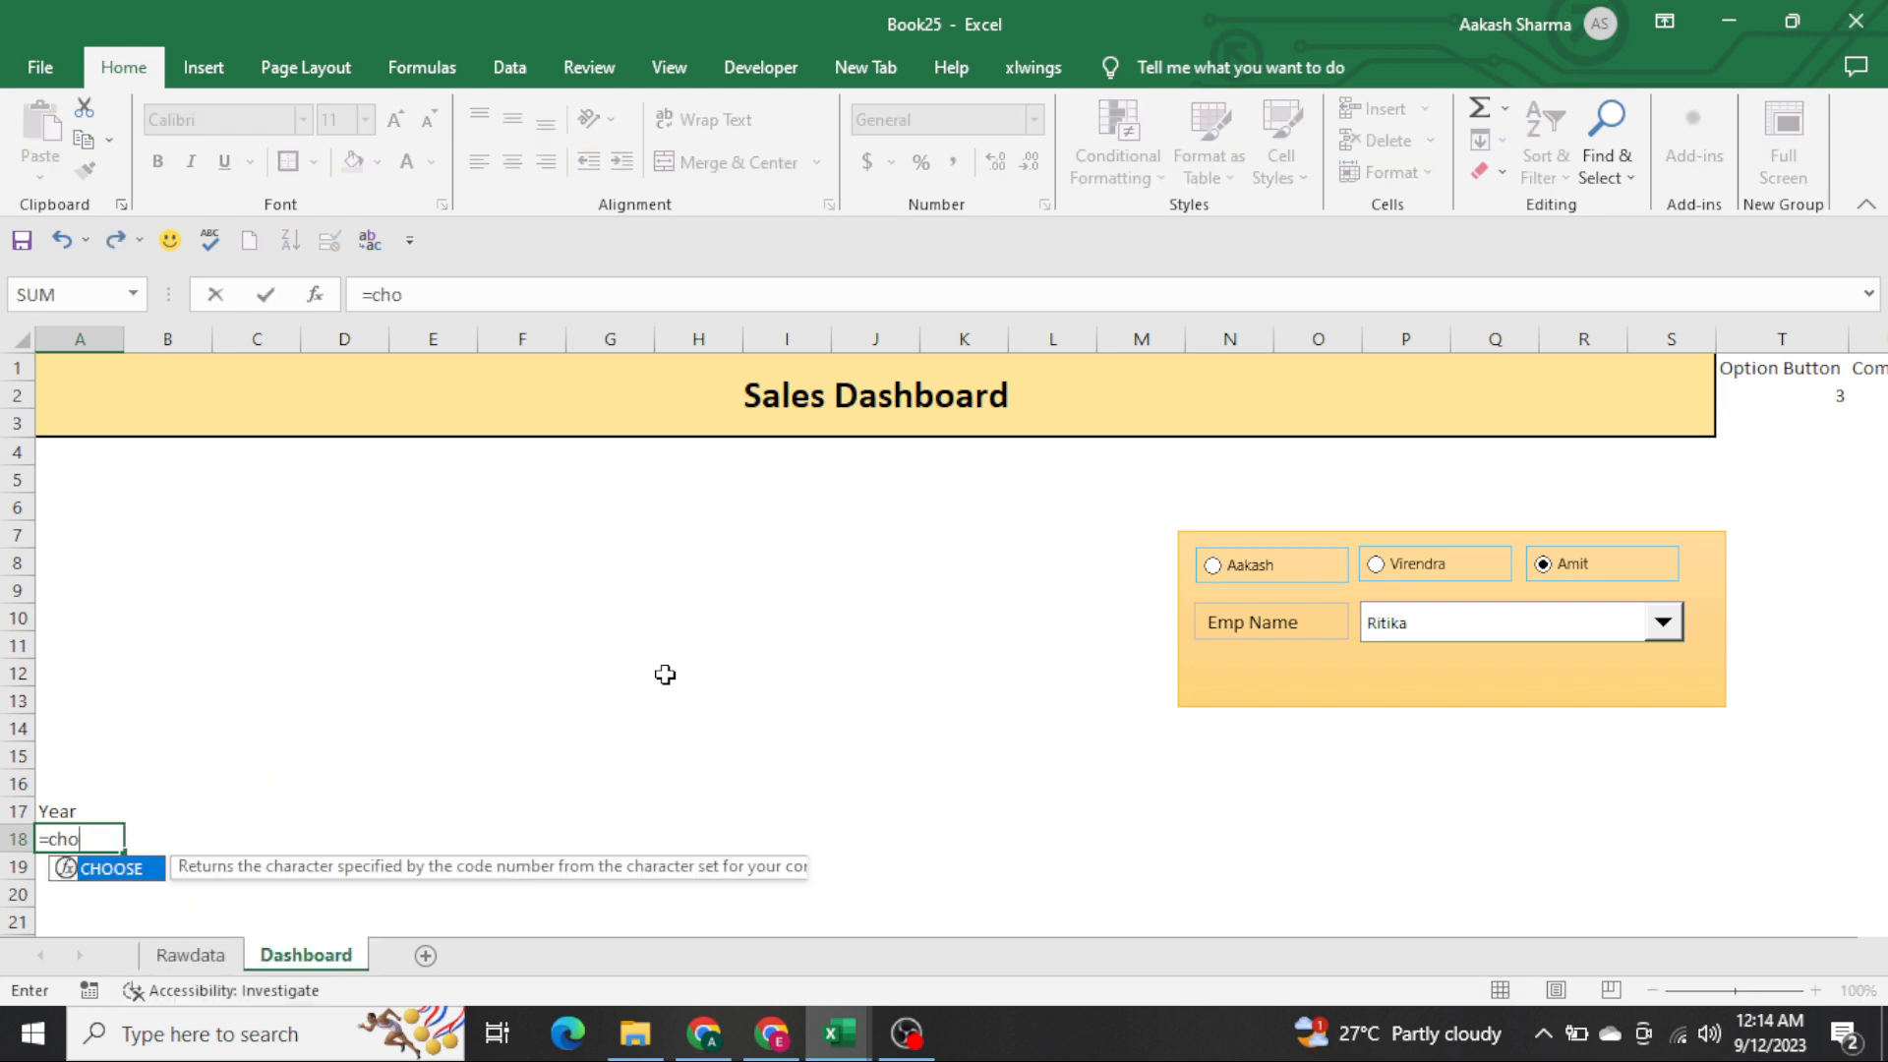
pyautogui.press('Tab')
pyautogui.press('Right')
pyautogui.press('Right')
pyautogui.press('Right')
pyautogui.press('Right')
pyautogui.press('Right')
pyautogui.press('Right')
pyautogui.press('Right')
pyautogui.press('Right')
pyautogui.press('Right')
pyautogui.press('Right')
pyautogui.press('Right')
pyautogui.press('Right')
pyautogui.press('Right')
pyautogui.press('Right')
pyautogui.press('Right')
pyautogui.press('Right')
pyautogui.press('Right')
pyautogui.press('Right')
pyautogui.press('Right')
pyautogui.press('Right')
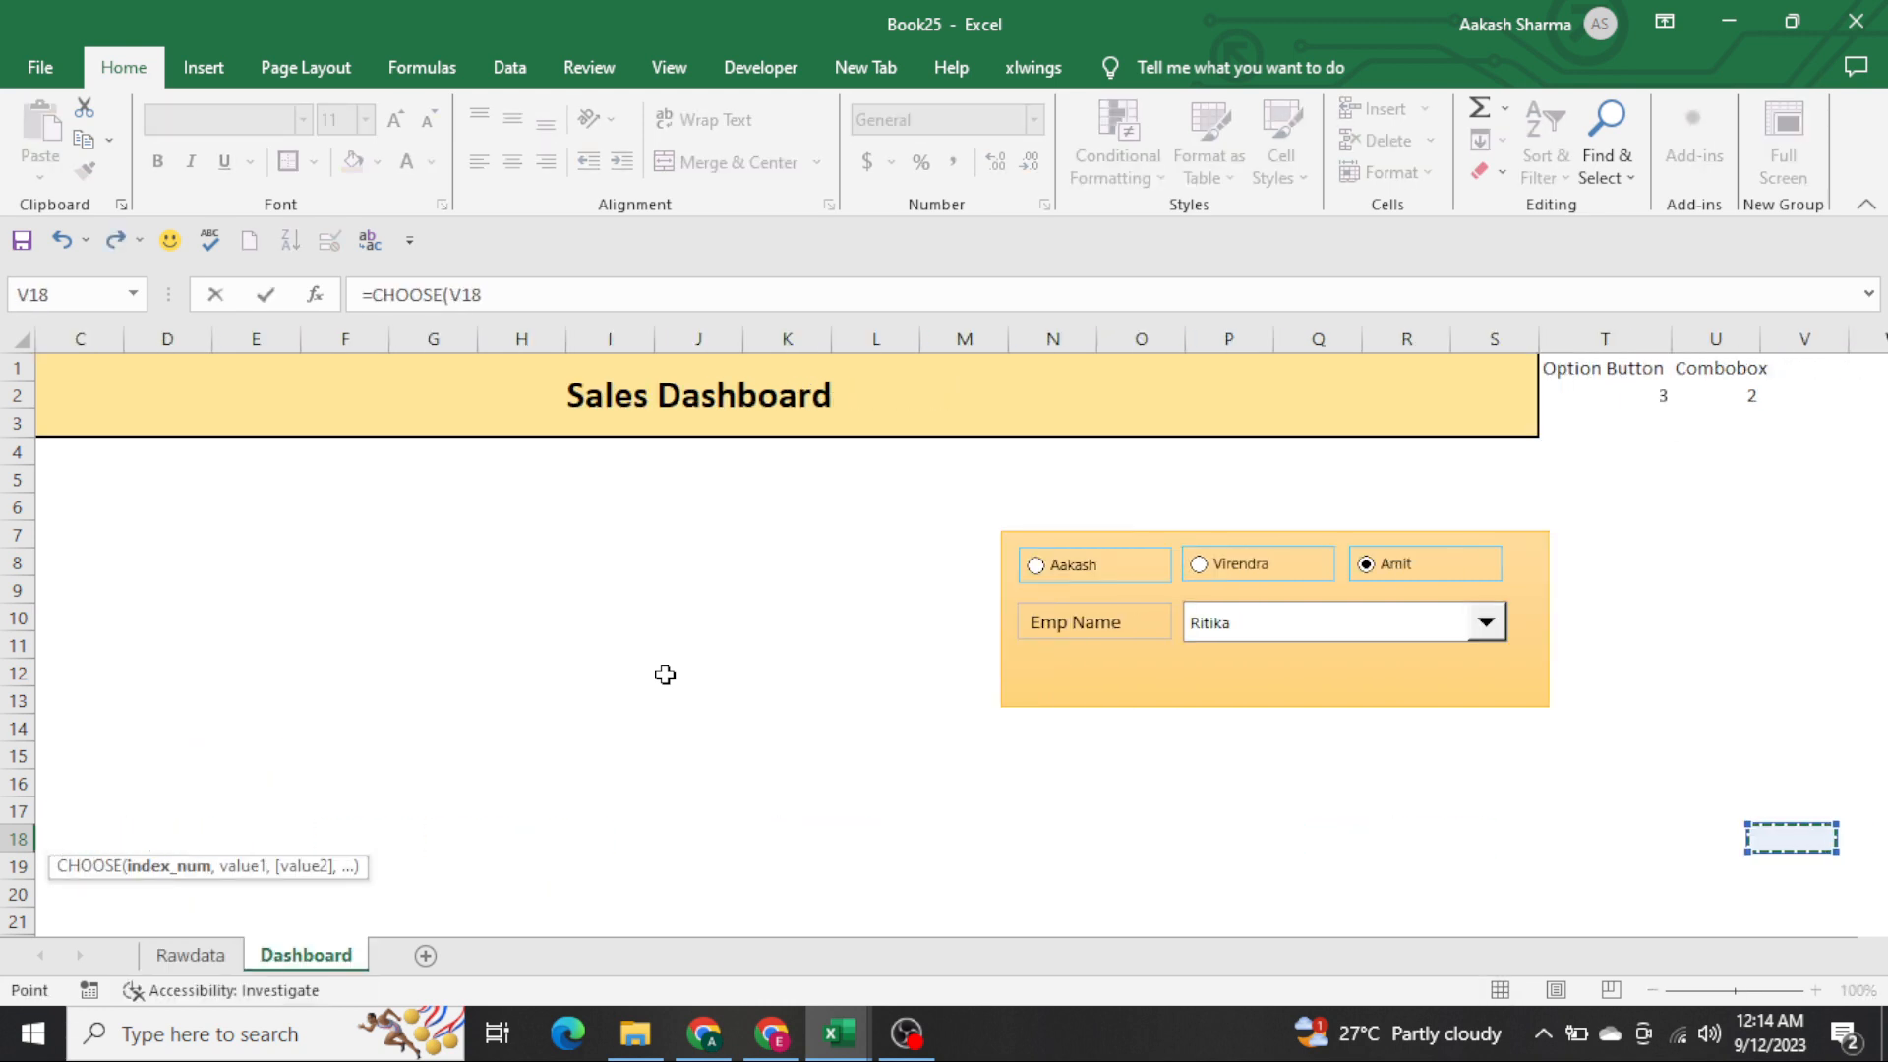
pyautogui.press('Up')
pyautogui.press('Up')
pyautogui.press('Up')
pyautogui.press('Up')
pyautogui.press('Up')
pyautogui.press('Up')
pyautogui.press('Up')
pyautogui.press('Up')
pyautogui.press('Up')
pyautogui.press('Up')
pyautogui.press('Up')
pyautogui.press('Up')
pyautogui.press('Up')
pyautogui.press('Up')
pyautogui.press('Up')
pyautogui.press('Up')
pyautogui.press('Up')
pyautogui.press('Left')
pyautogui.press('Left')
pyautogui.press('Down')
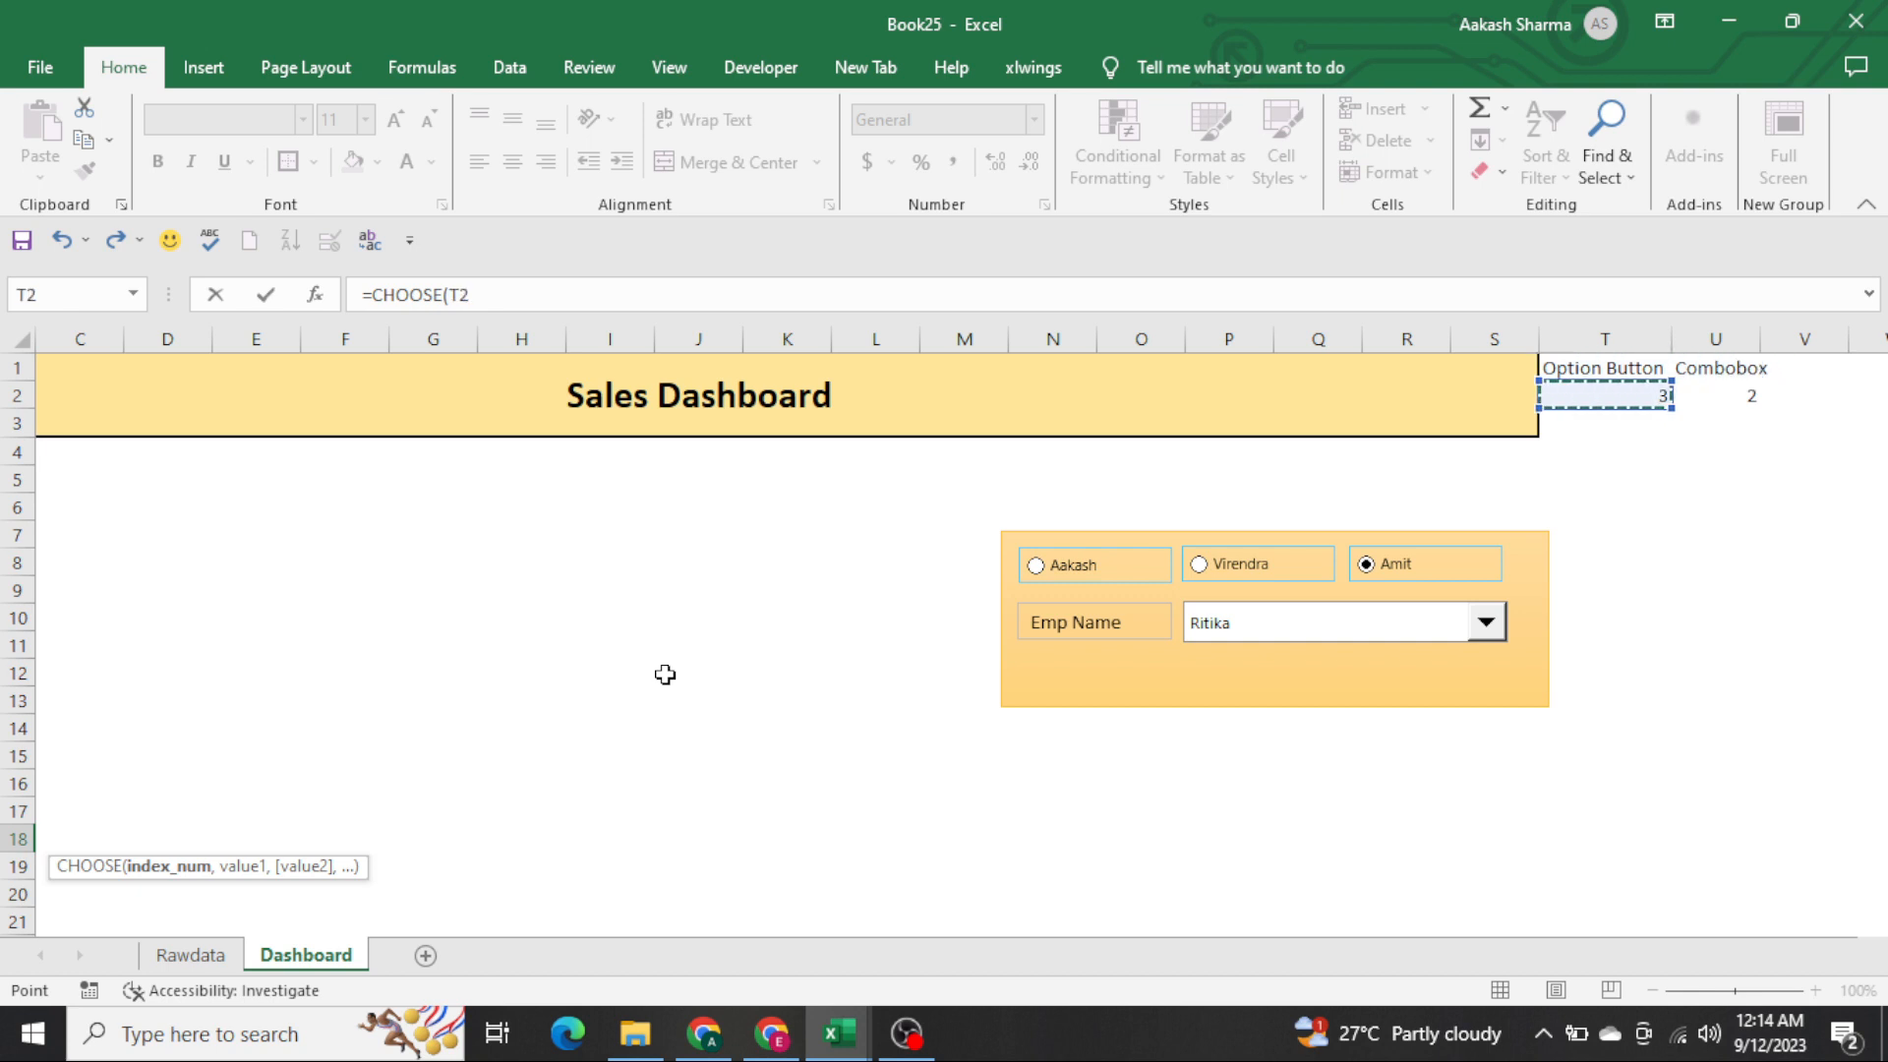
pyautogui.write(',')
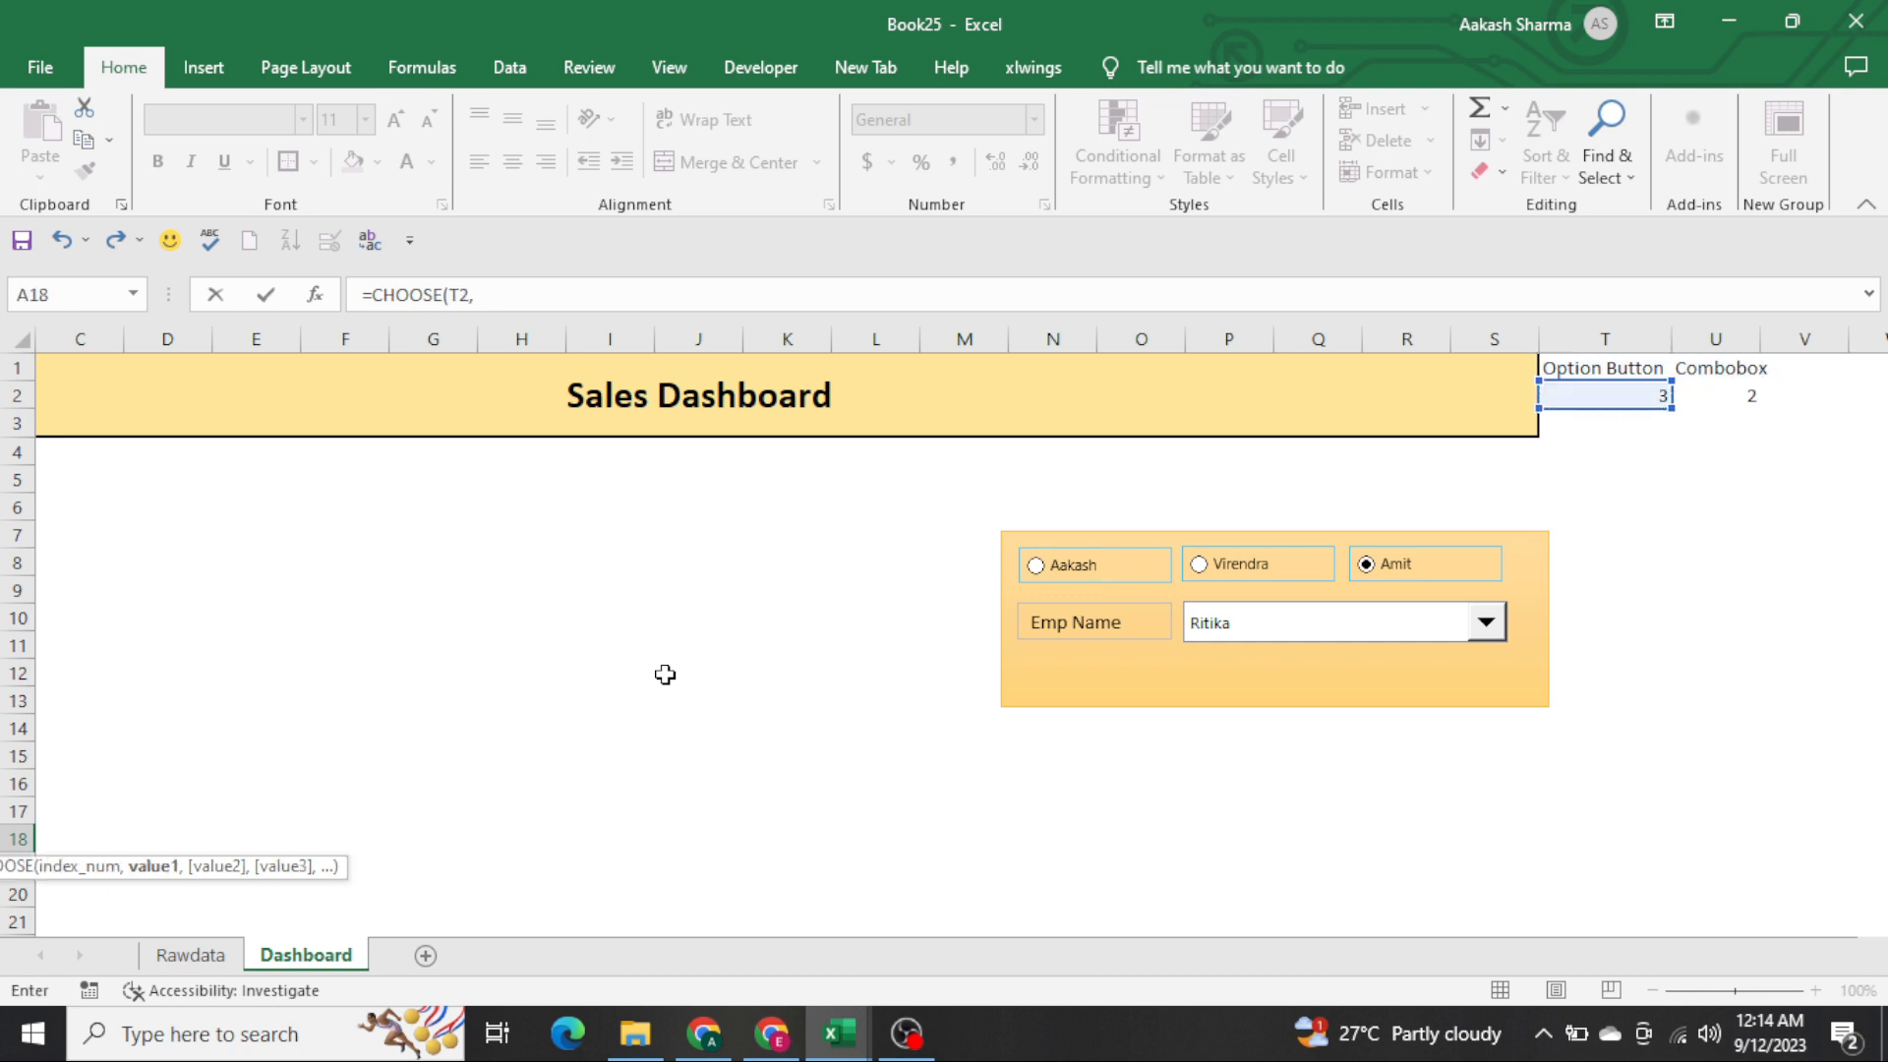
pyautogui.write('of')
pyautogui.press('BackSpace')
pyautogui.press('BackSpace')
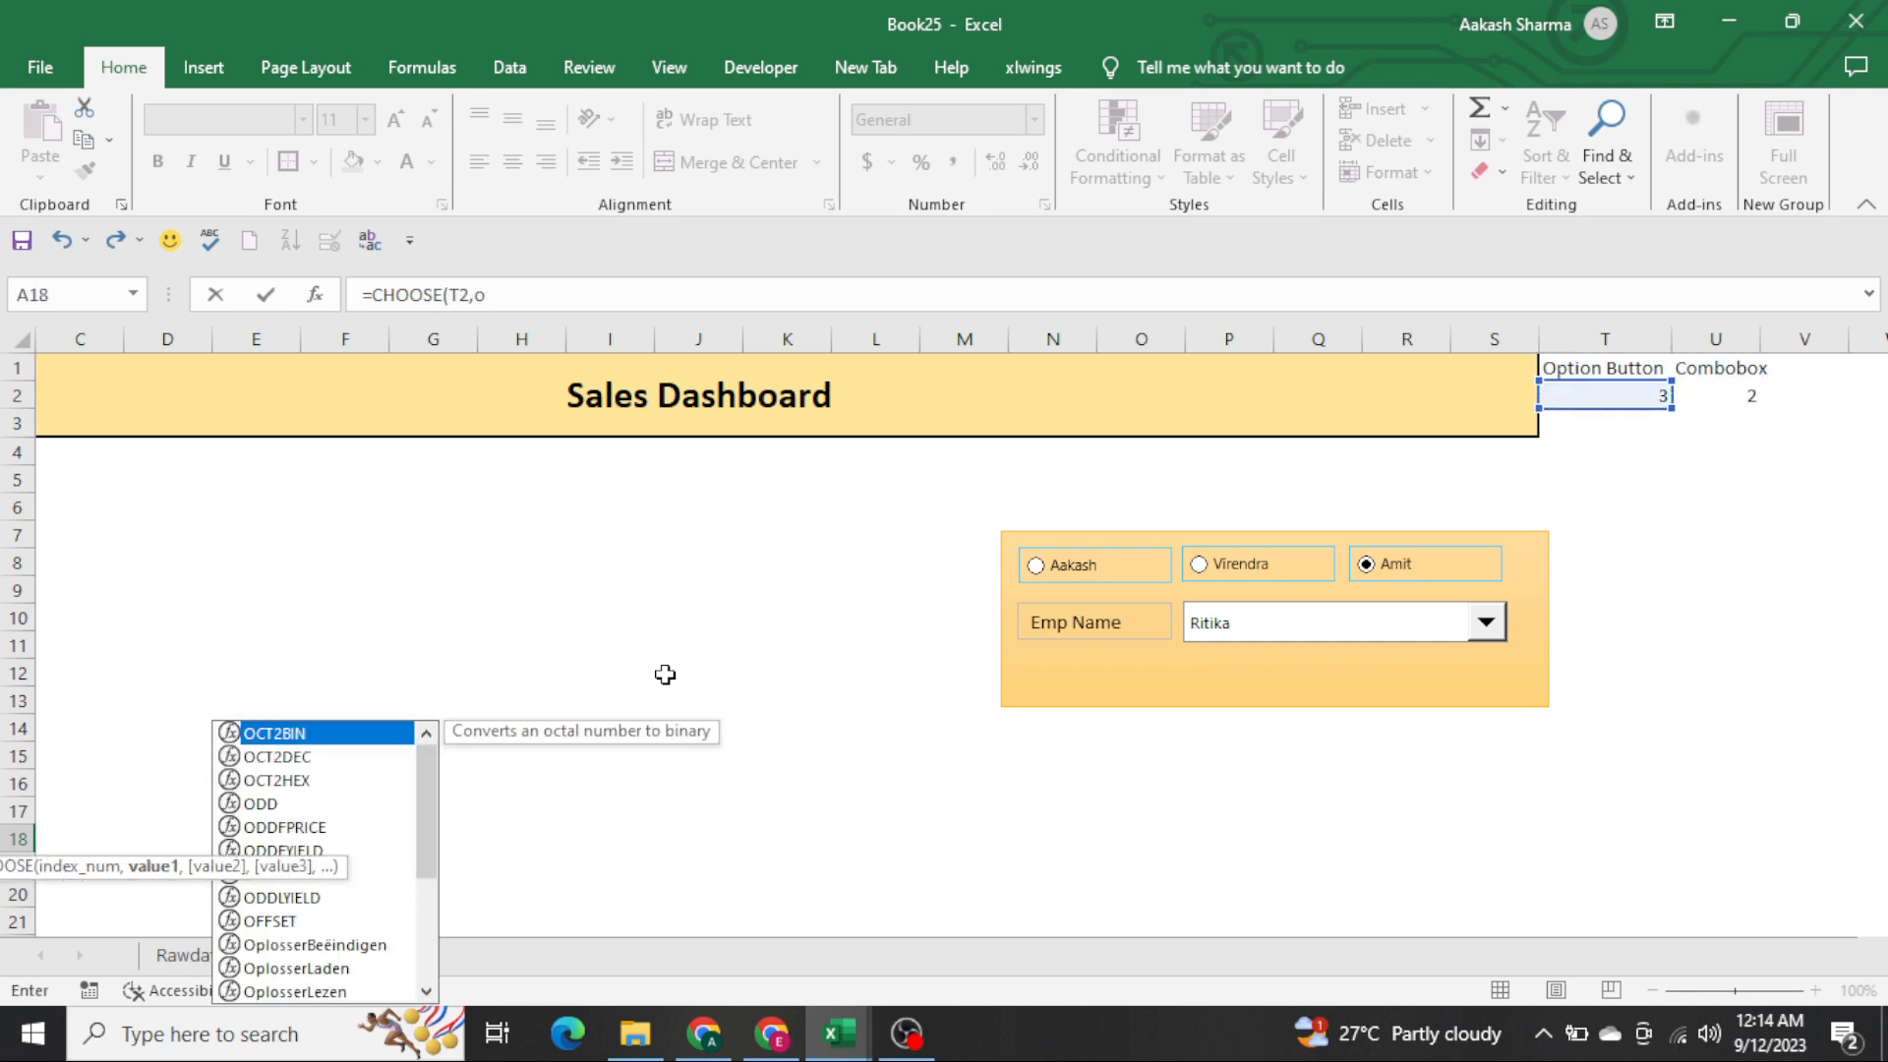
# Add an INDEX function as CHOOSE's first value, with the absolute range Rawdata!$A$3:$A$12 as its array
pyautogui.write('in')
pyautogui.press('Down')
pyautogui.press('Up')
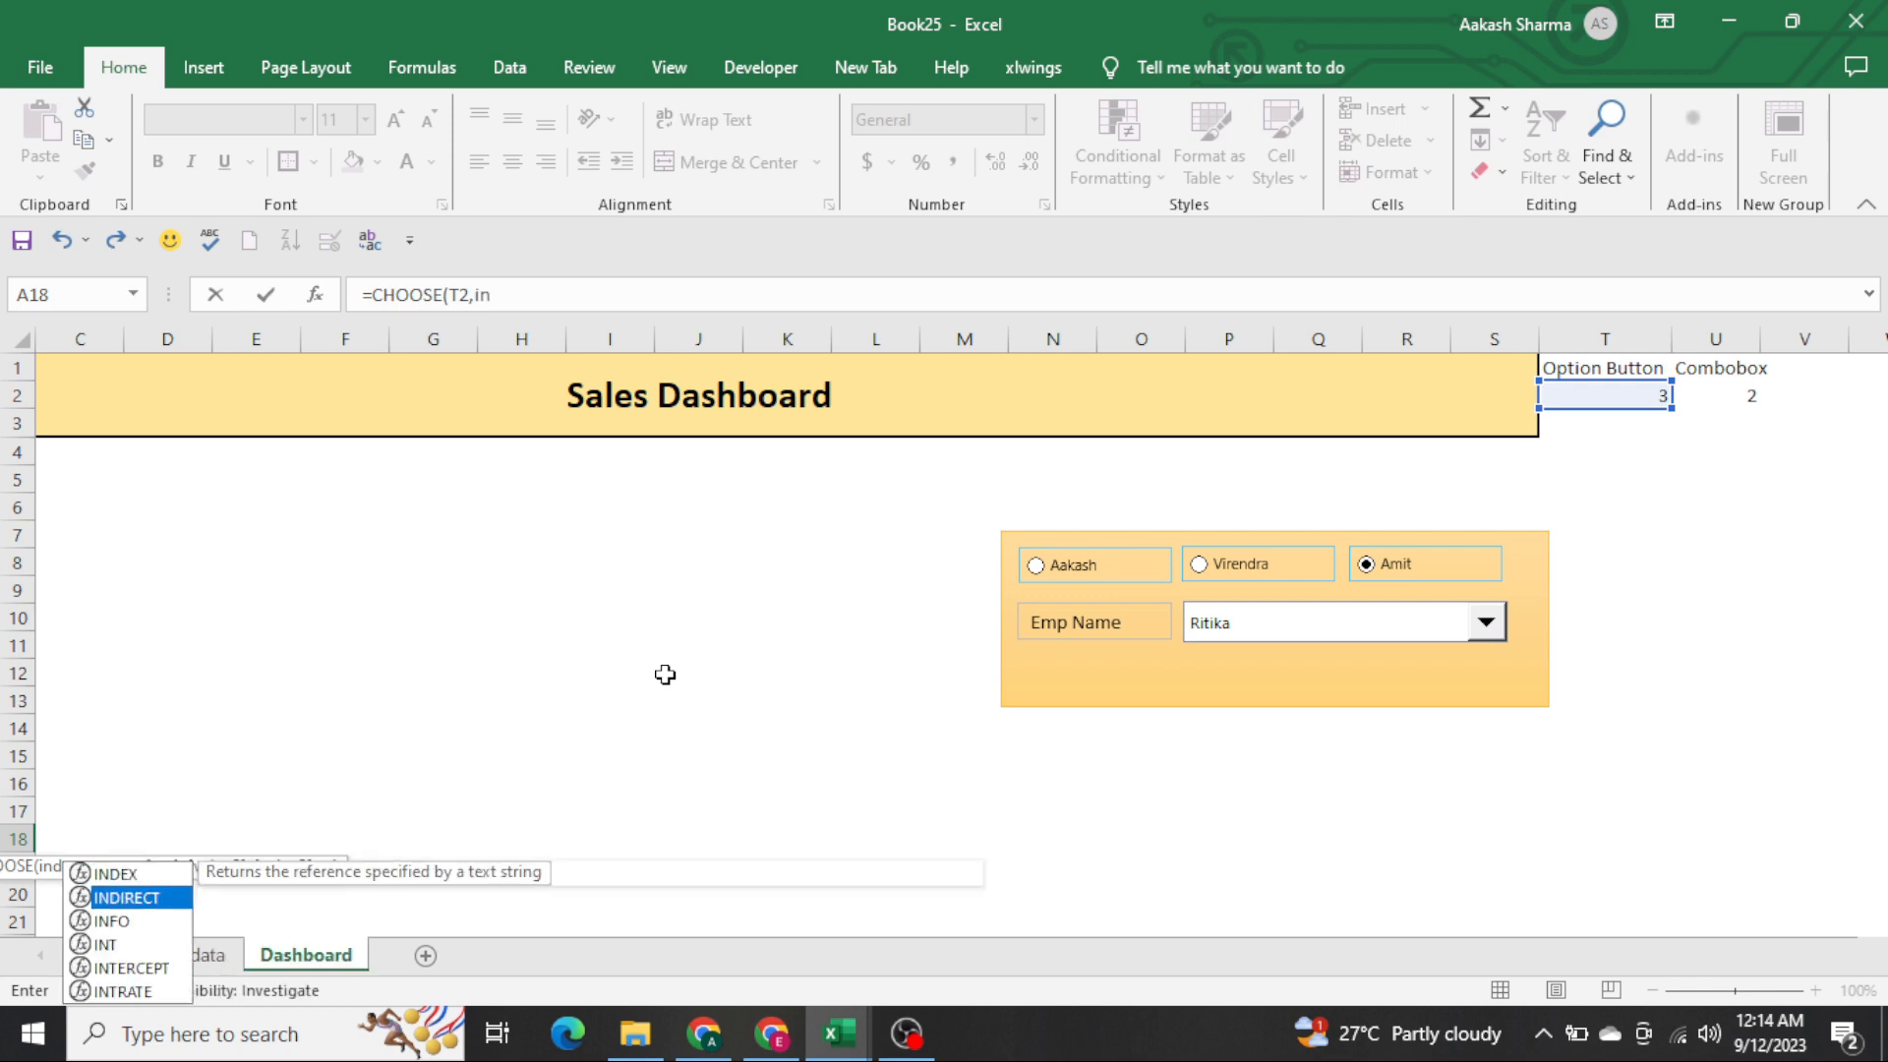
pyautogui.press('Tab')
pyautogui.press('Right')
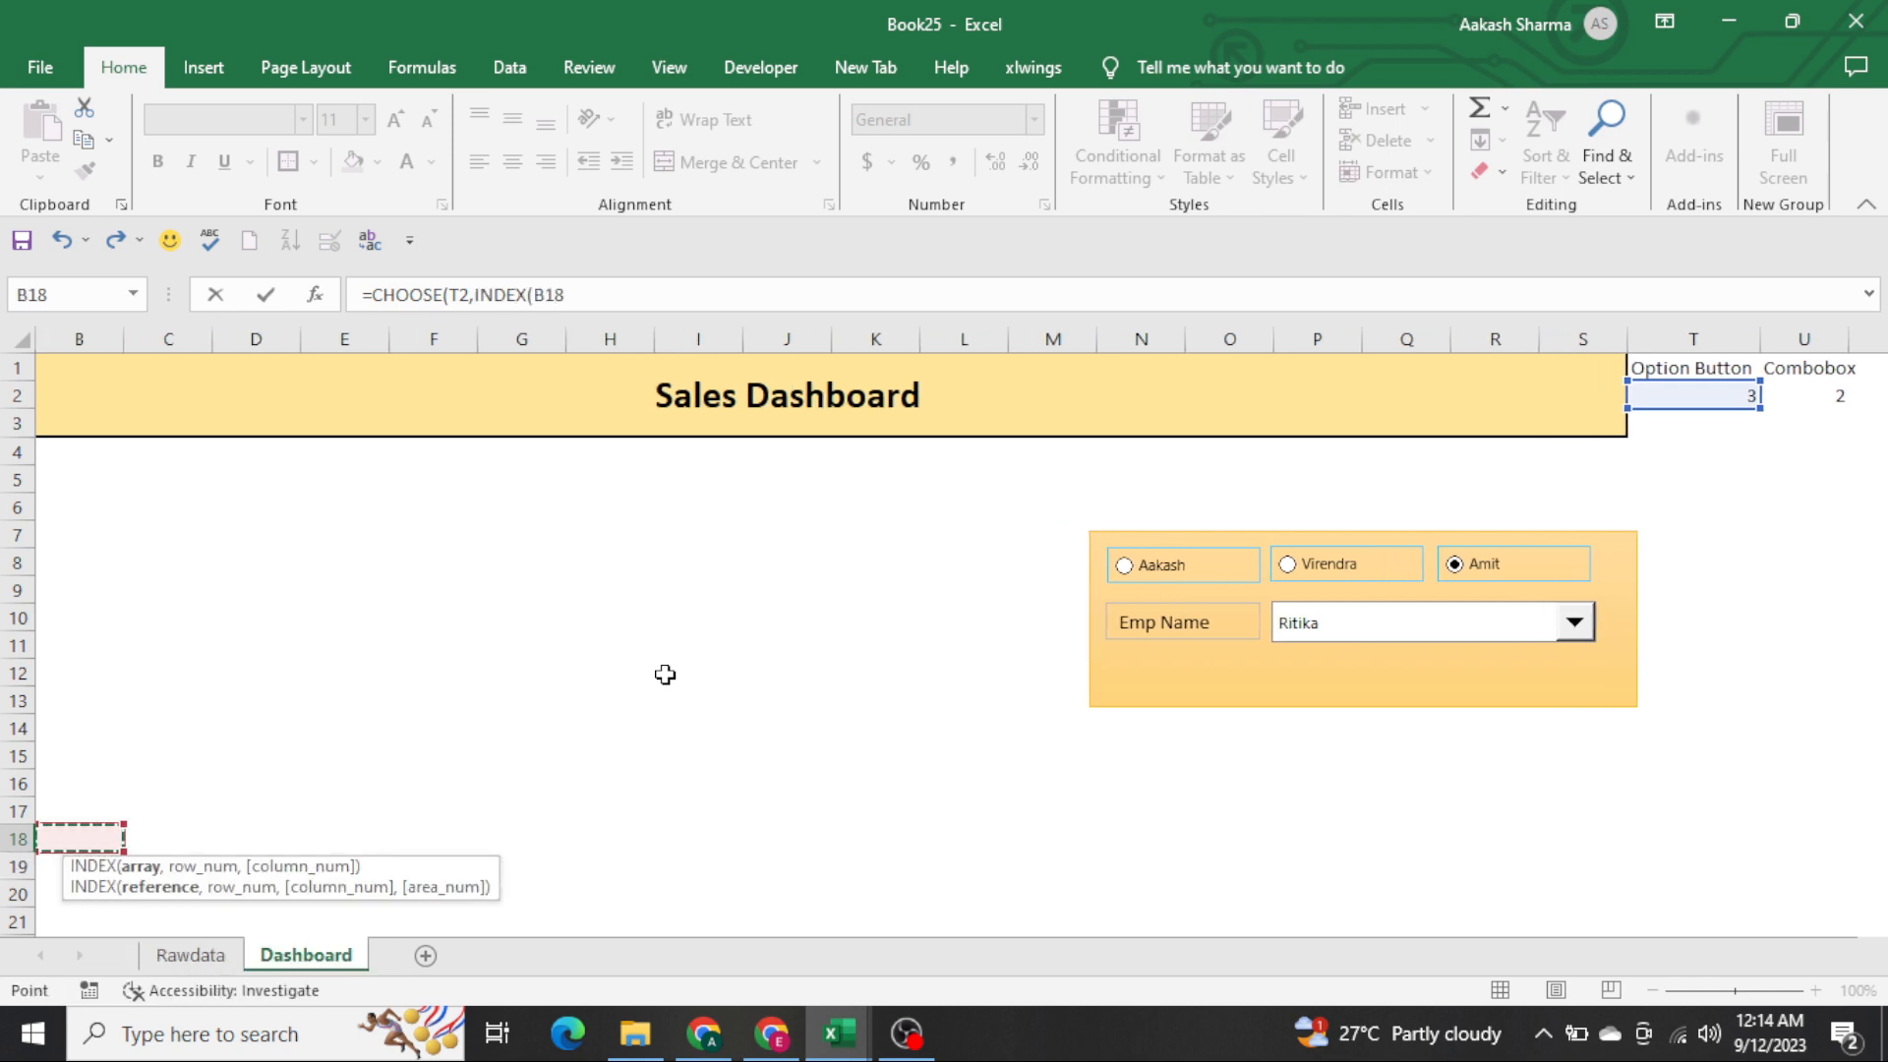
pyautogui.hotkey('ctrl', 'pageup')
pyautogui.press('Down')
pyautogui.press('Down')
pyautogui.hotkey('ctrl', 'shift', 'Down')
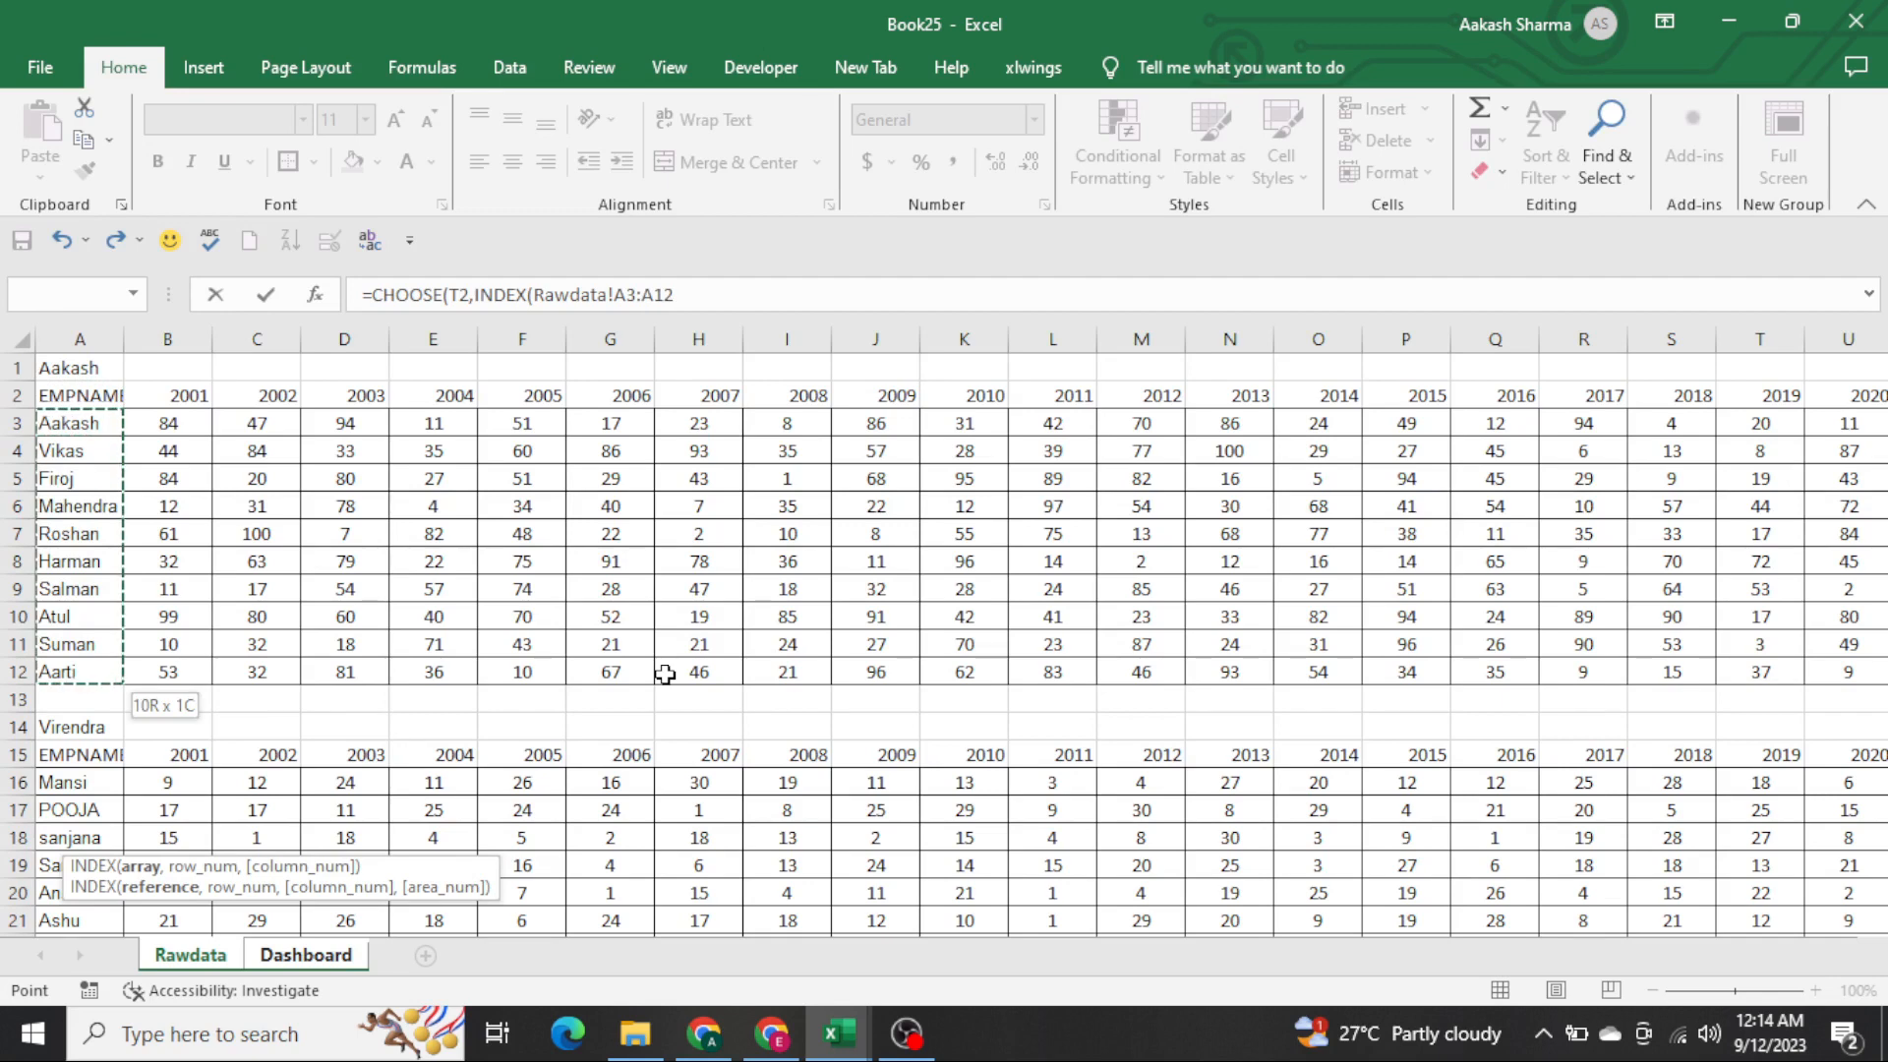
pyautogui.press('F4')
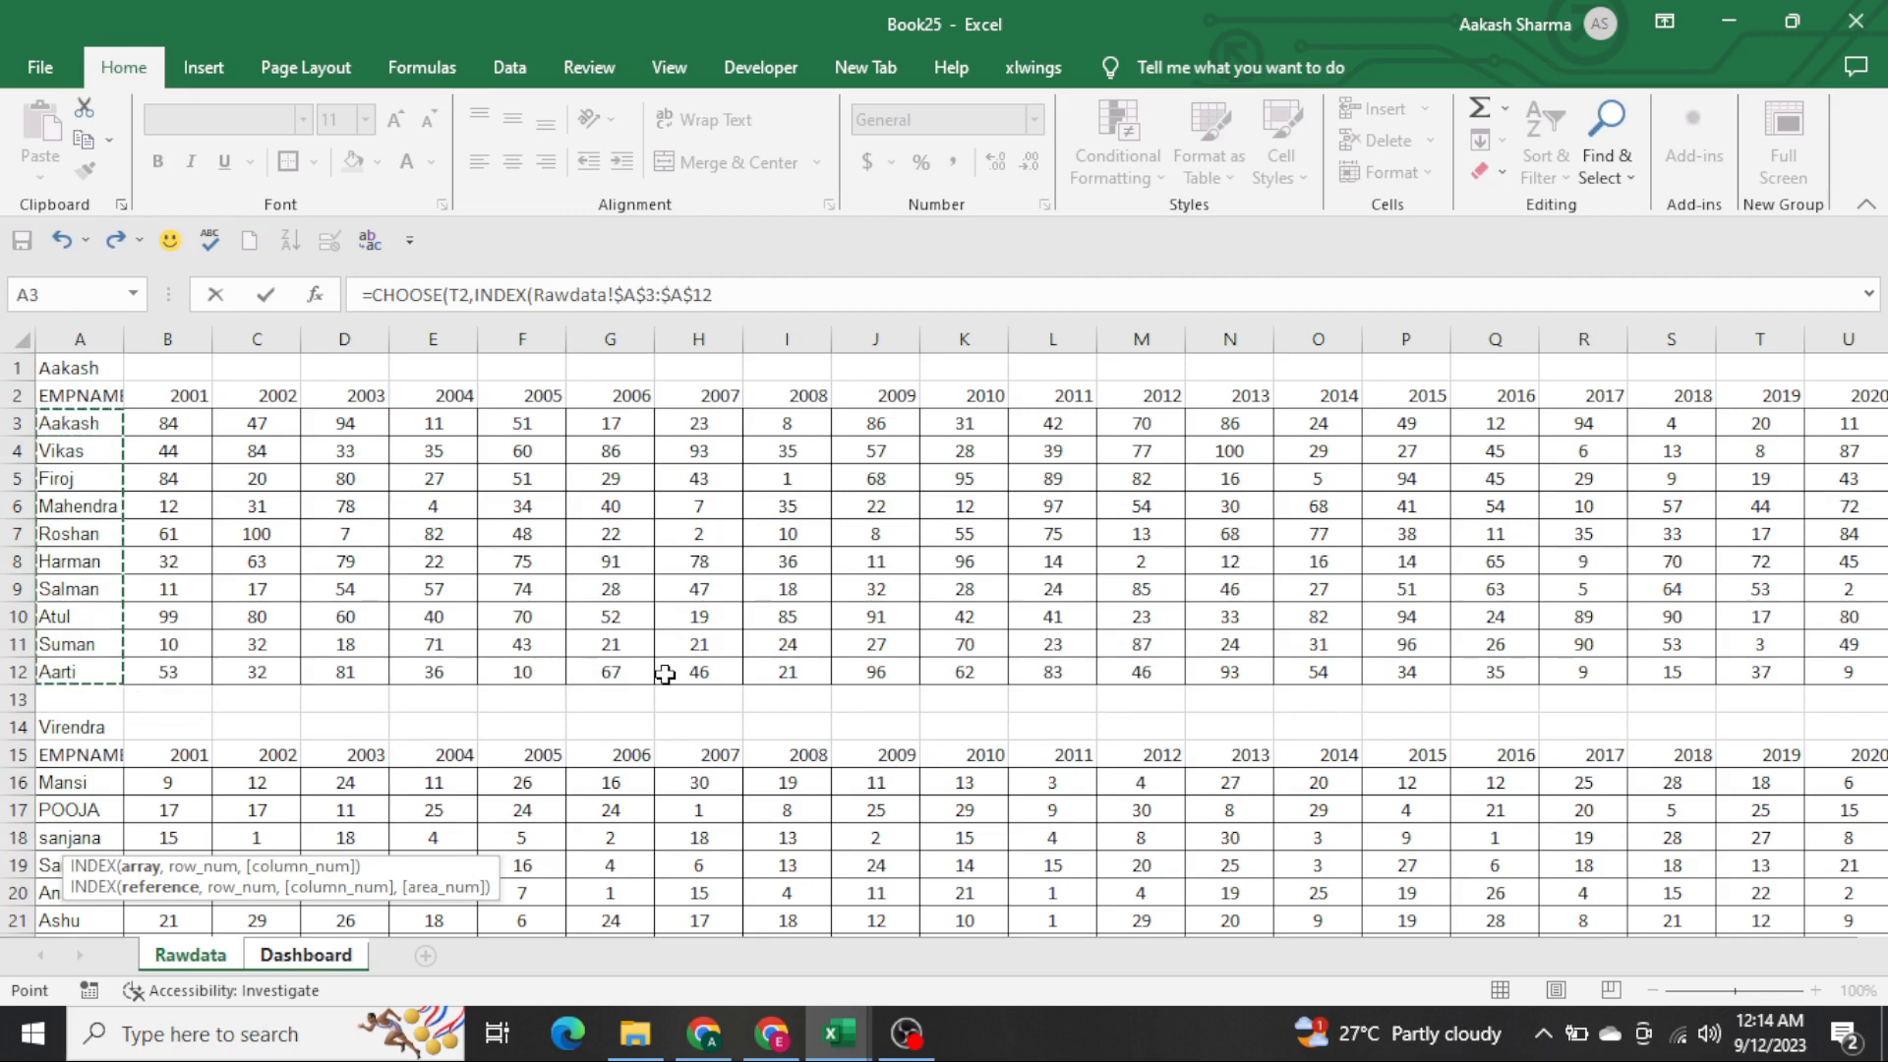
pyautogui.write(',')
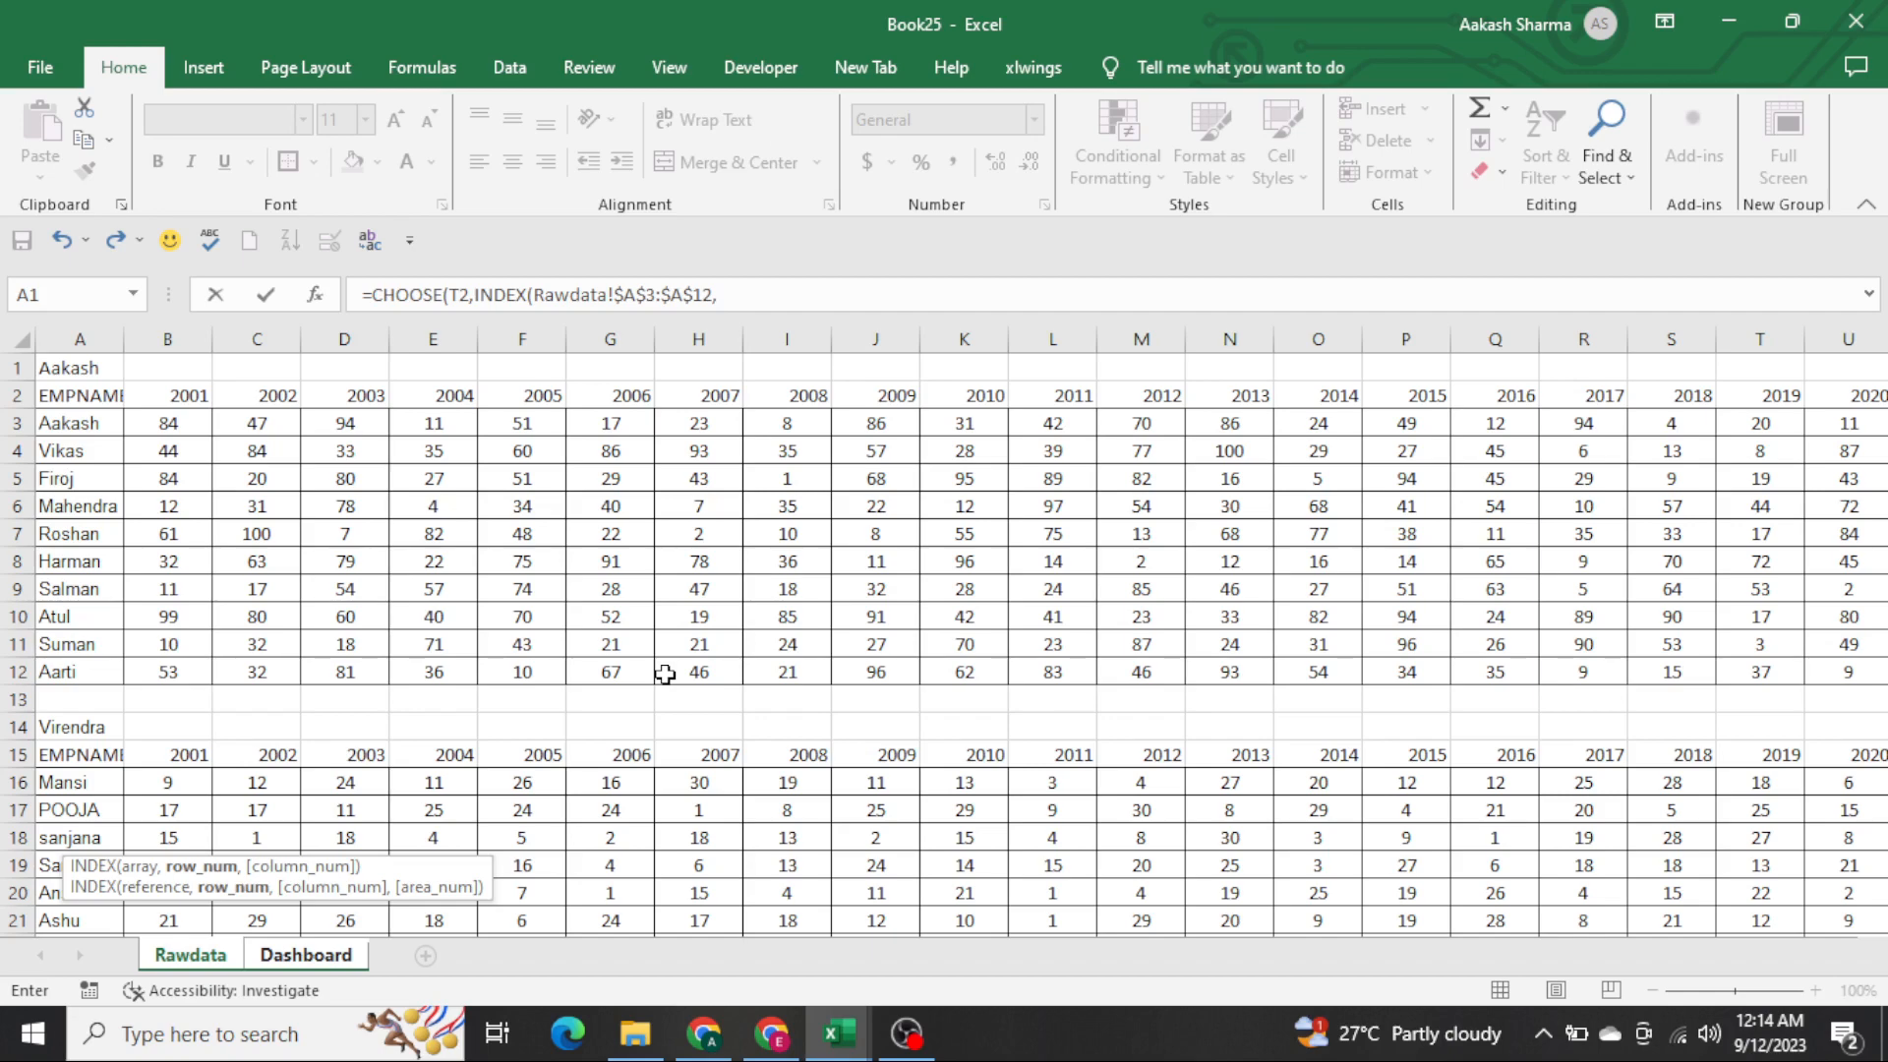
# Complete the INDEX with row number Dashboard!U2 and column 0, enter the formula, and test it with the first team option
pyautogui.hotkey('ctrl', 'pagedown')
pyautogui.press('Right')
pyautogui.press('Right')
pyautogui.press('Right')
pyautogui.press('Right')
pyautogui.press('Right')
pyautogui.press('Right')
pyautogui.press('Right')
pyautogui.press('Right')
pyautogui.press('Right')
pyautogui.press('Right')
pyautogui.press('Right')
pyautogui.press('Right')
pyautogui.press('Right')
pyautogui.press('Right')
pyautogui.press('Right')
pyautogui.press('Right')
pyautogui.press('Right')
pyautogui.press('Right')
pyautogui.press('Right')
pyautogui.press('Right')
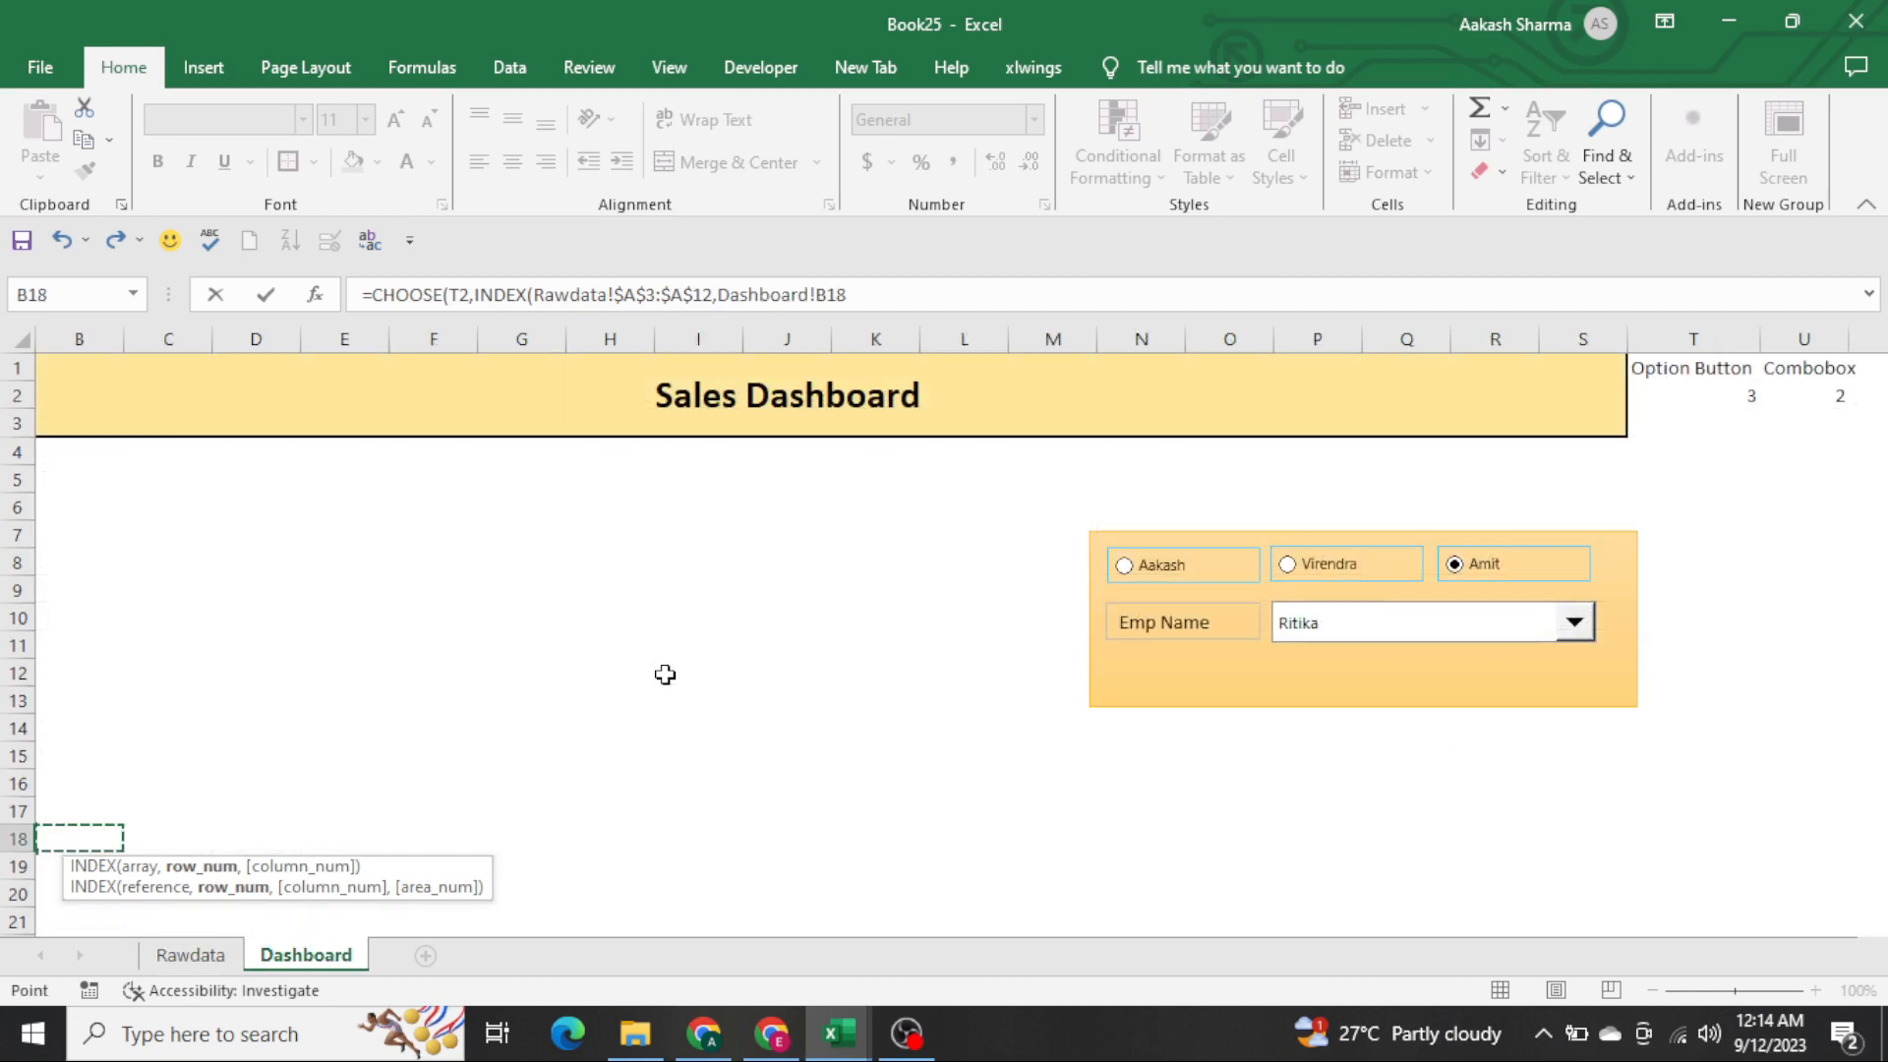
pyautogui.hotkey('ctrl', 'Up')
pyautogui.press('Left')
pyautogui.press('Left')
pyautogui.press('Left')
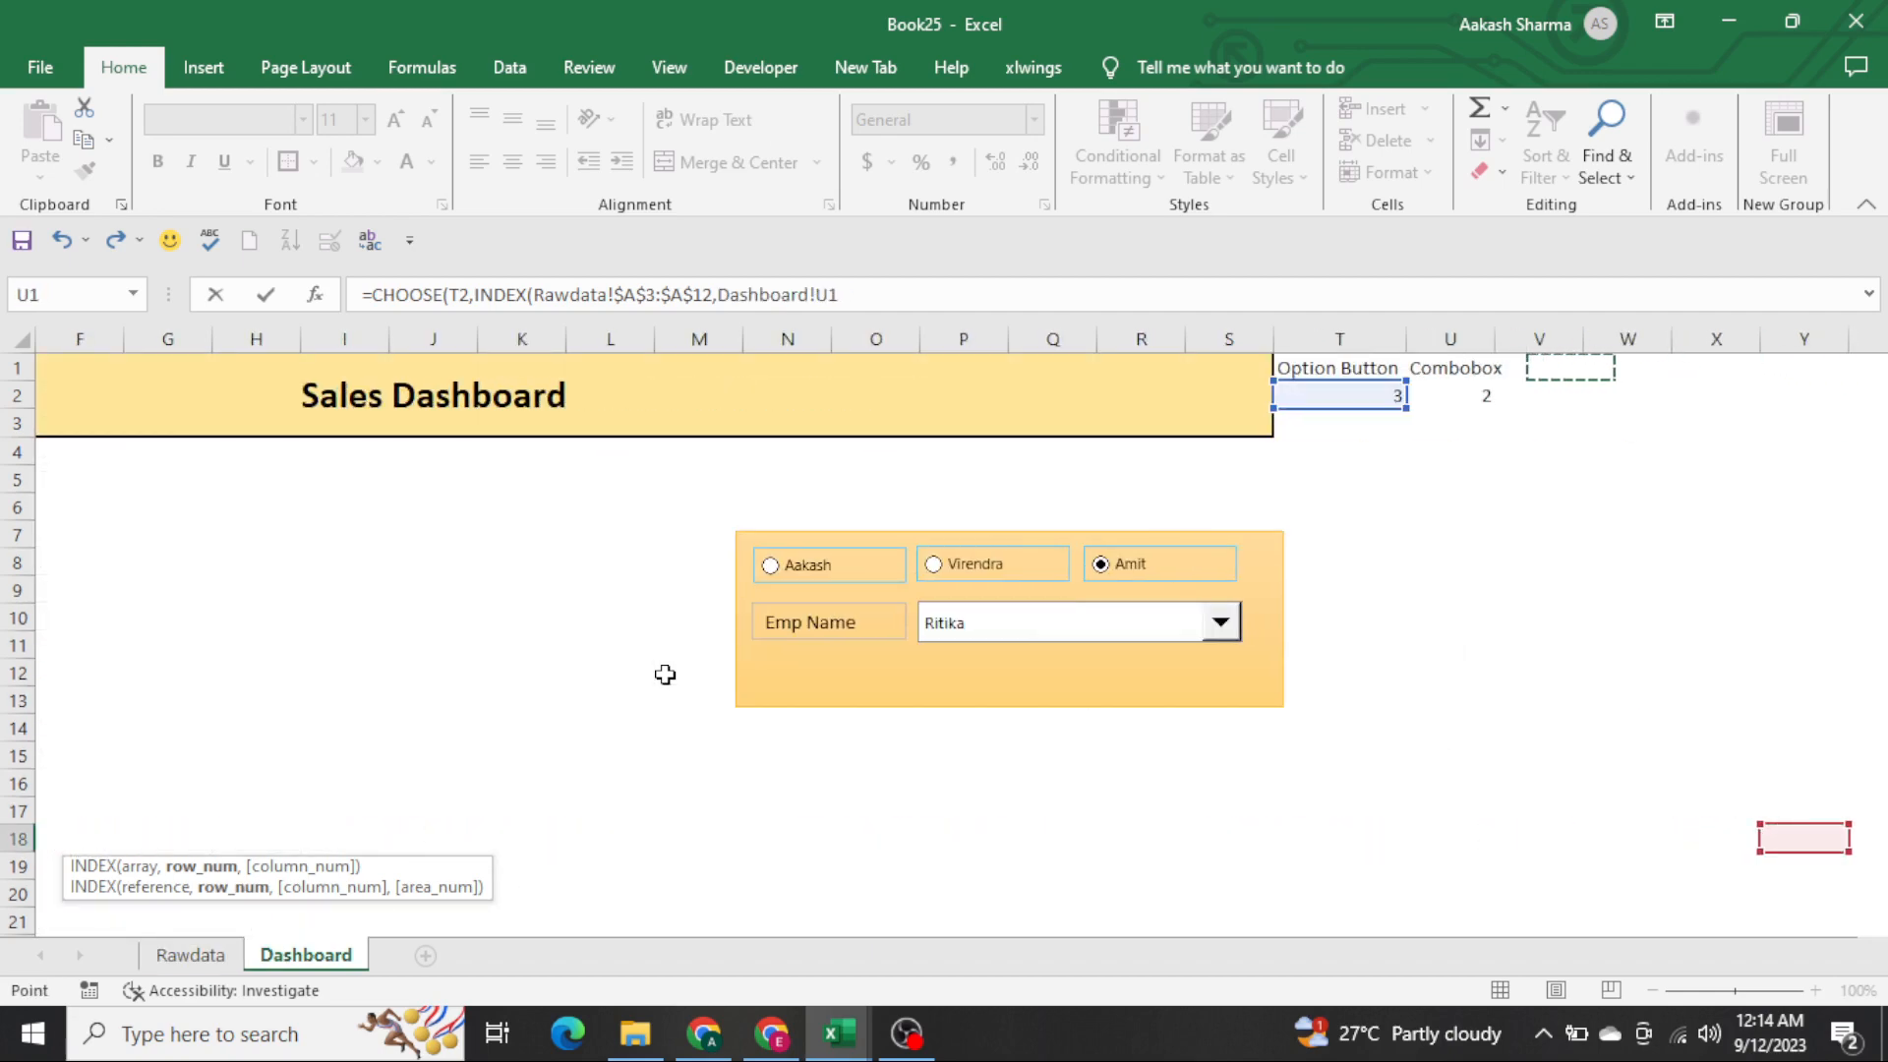
pyautogui.press('Down')
pyautogui.press('Left')
pyautogui.write(',')
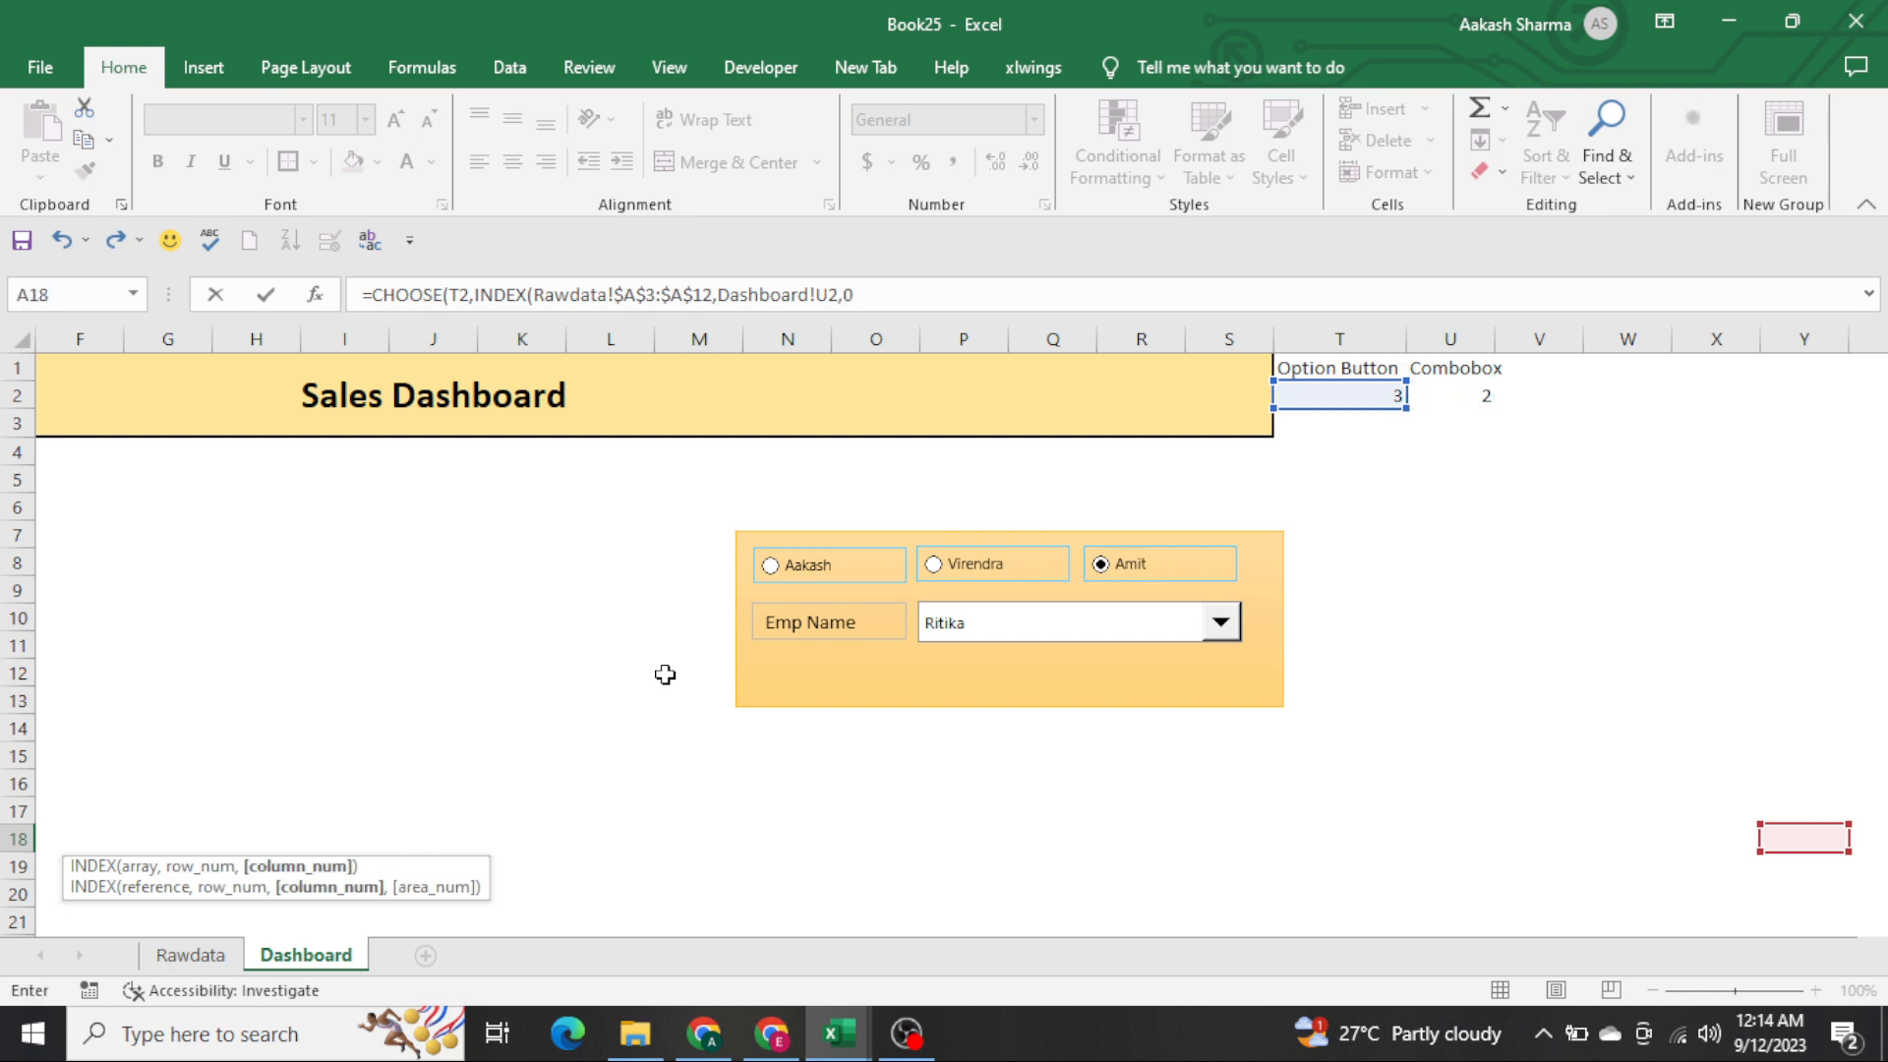
pyautogui.write('0)')
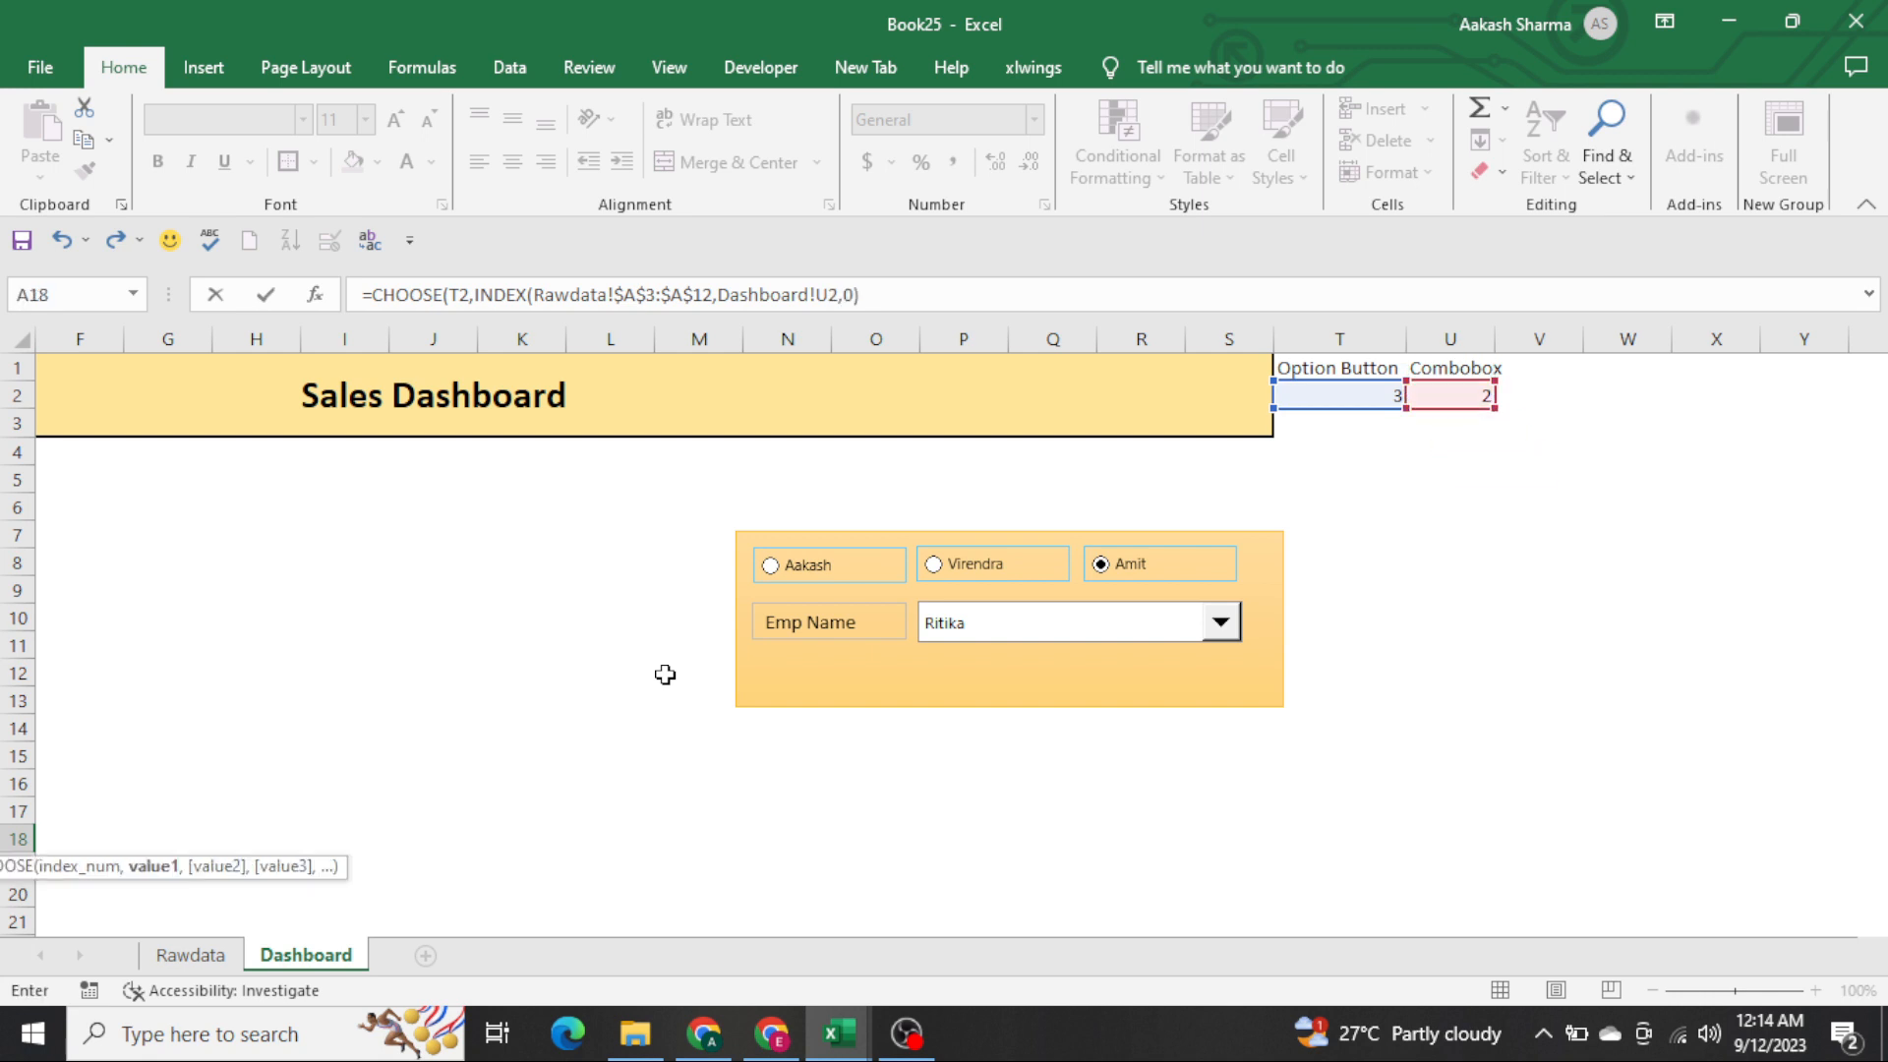
pyautogui.hotkey('ctrl', 'Return')
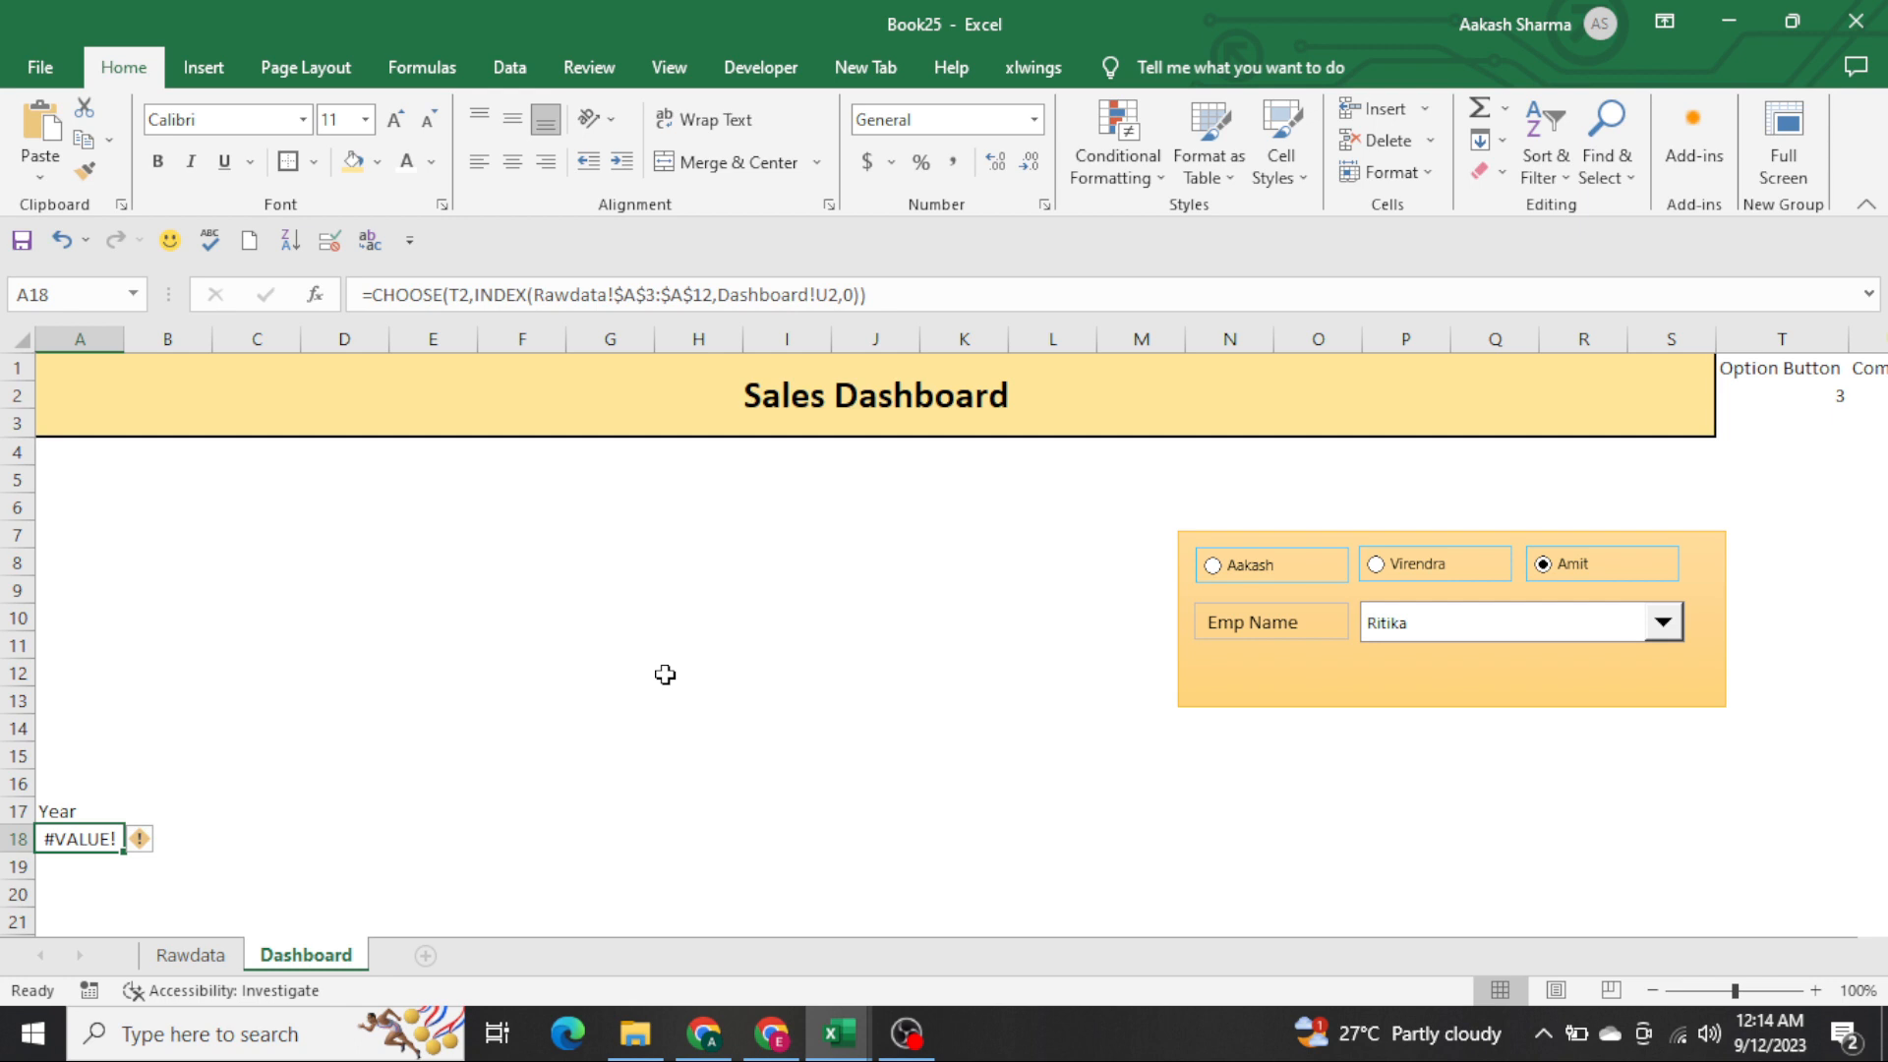
pyautogui.click(1224, 567)
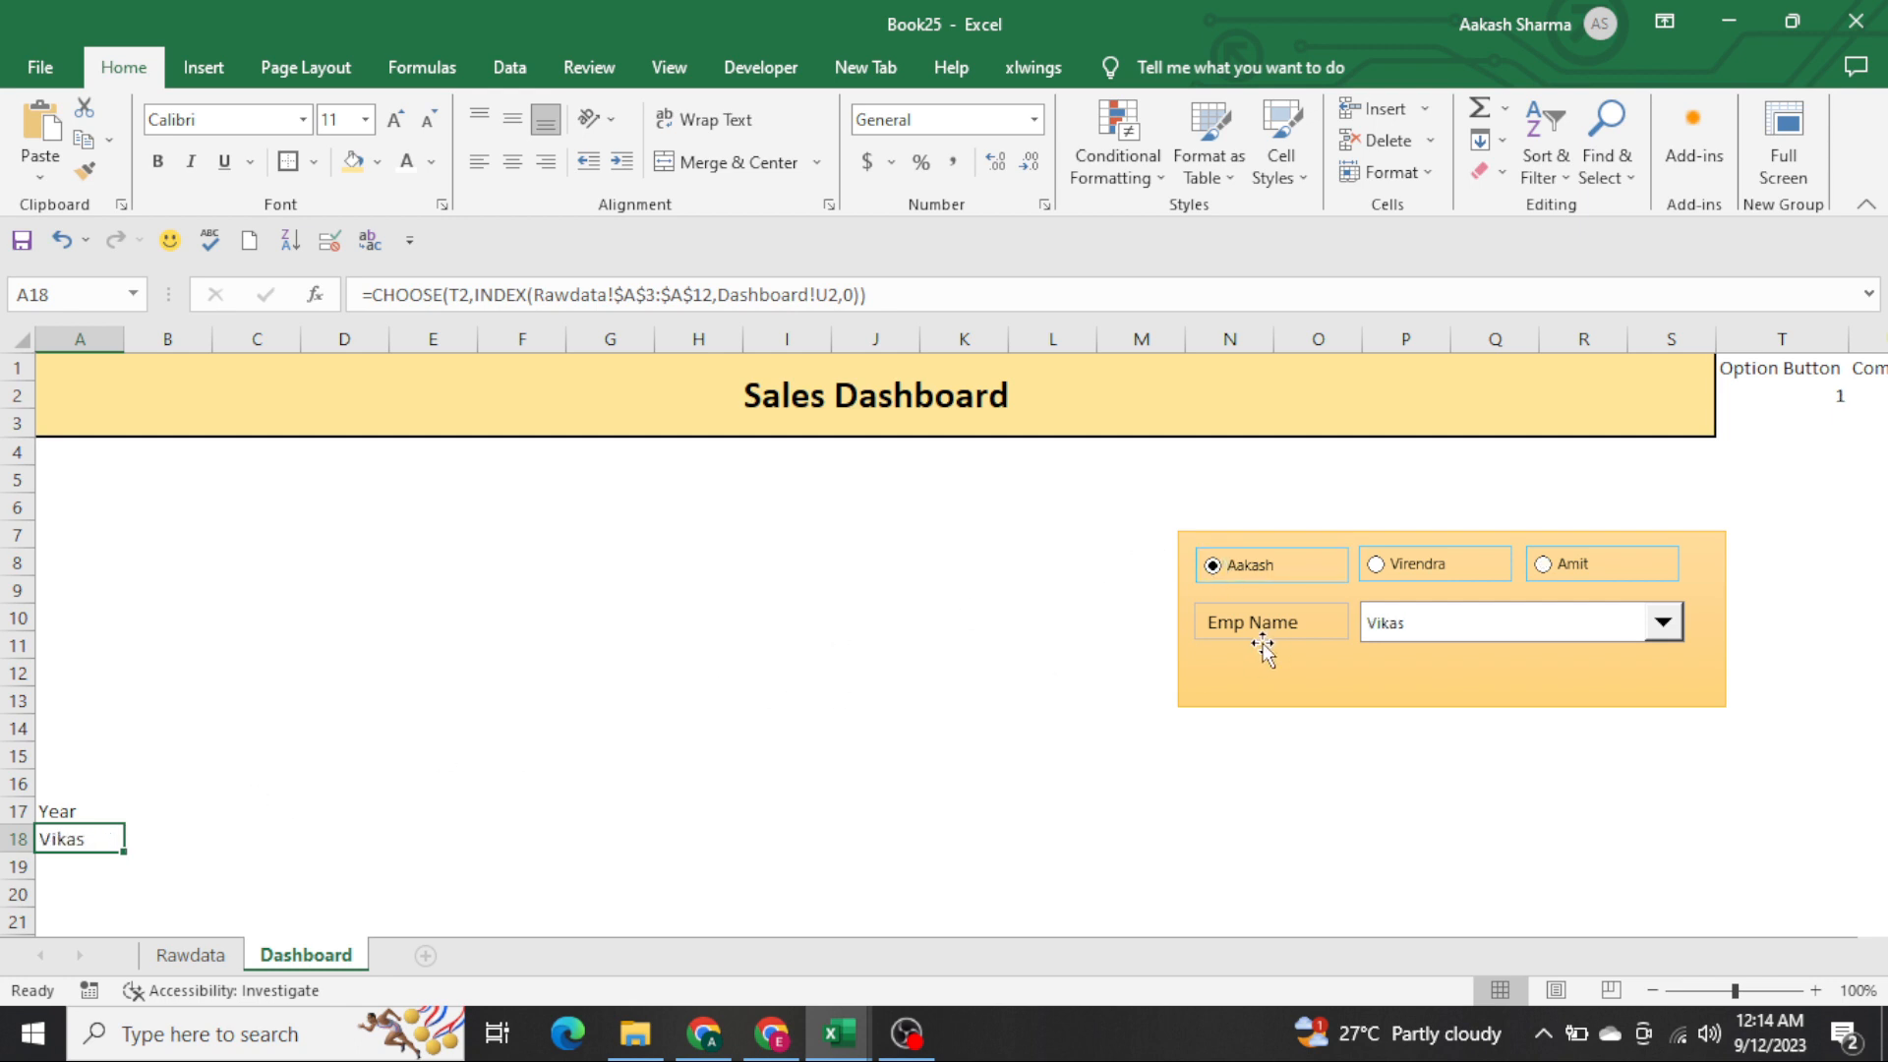
# Extend the A18 formula with a second INDEX as CHOOSE's second value, using the absolute range Rawdata!$A$16:$A$25 as its array
pyautogui.press('F2')
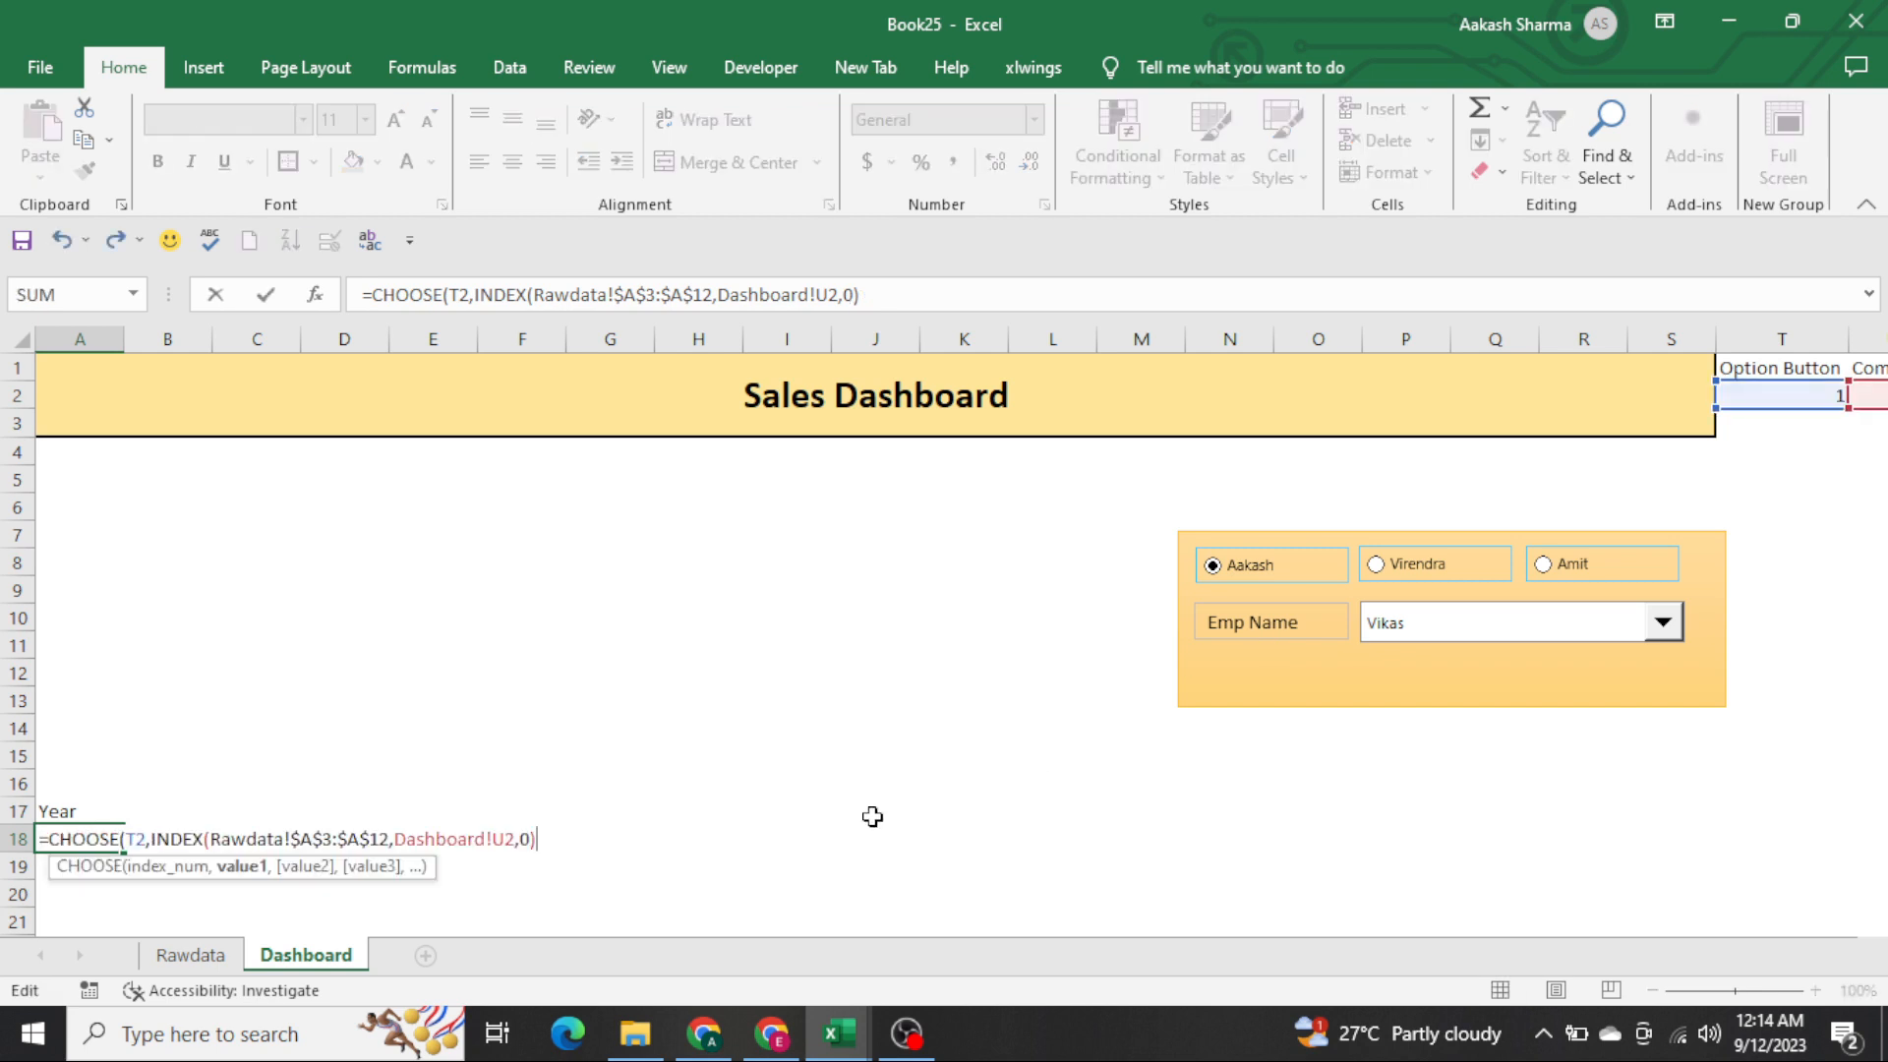
pyautogui.write(',')
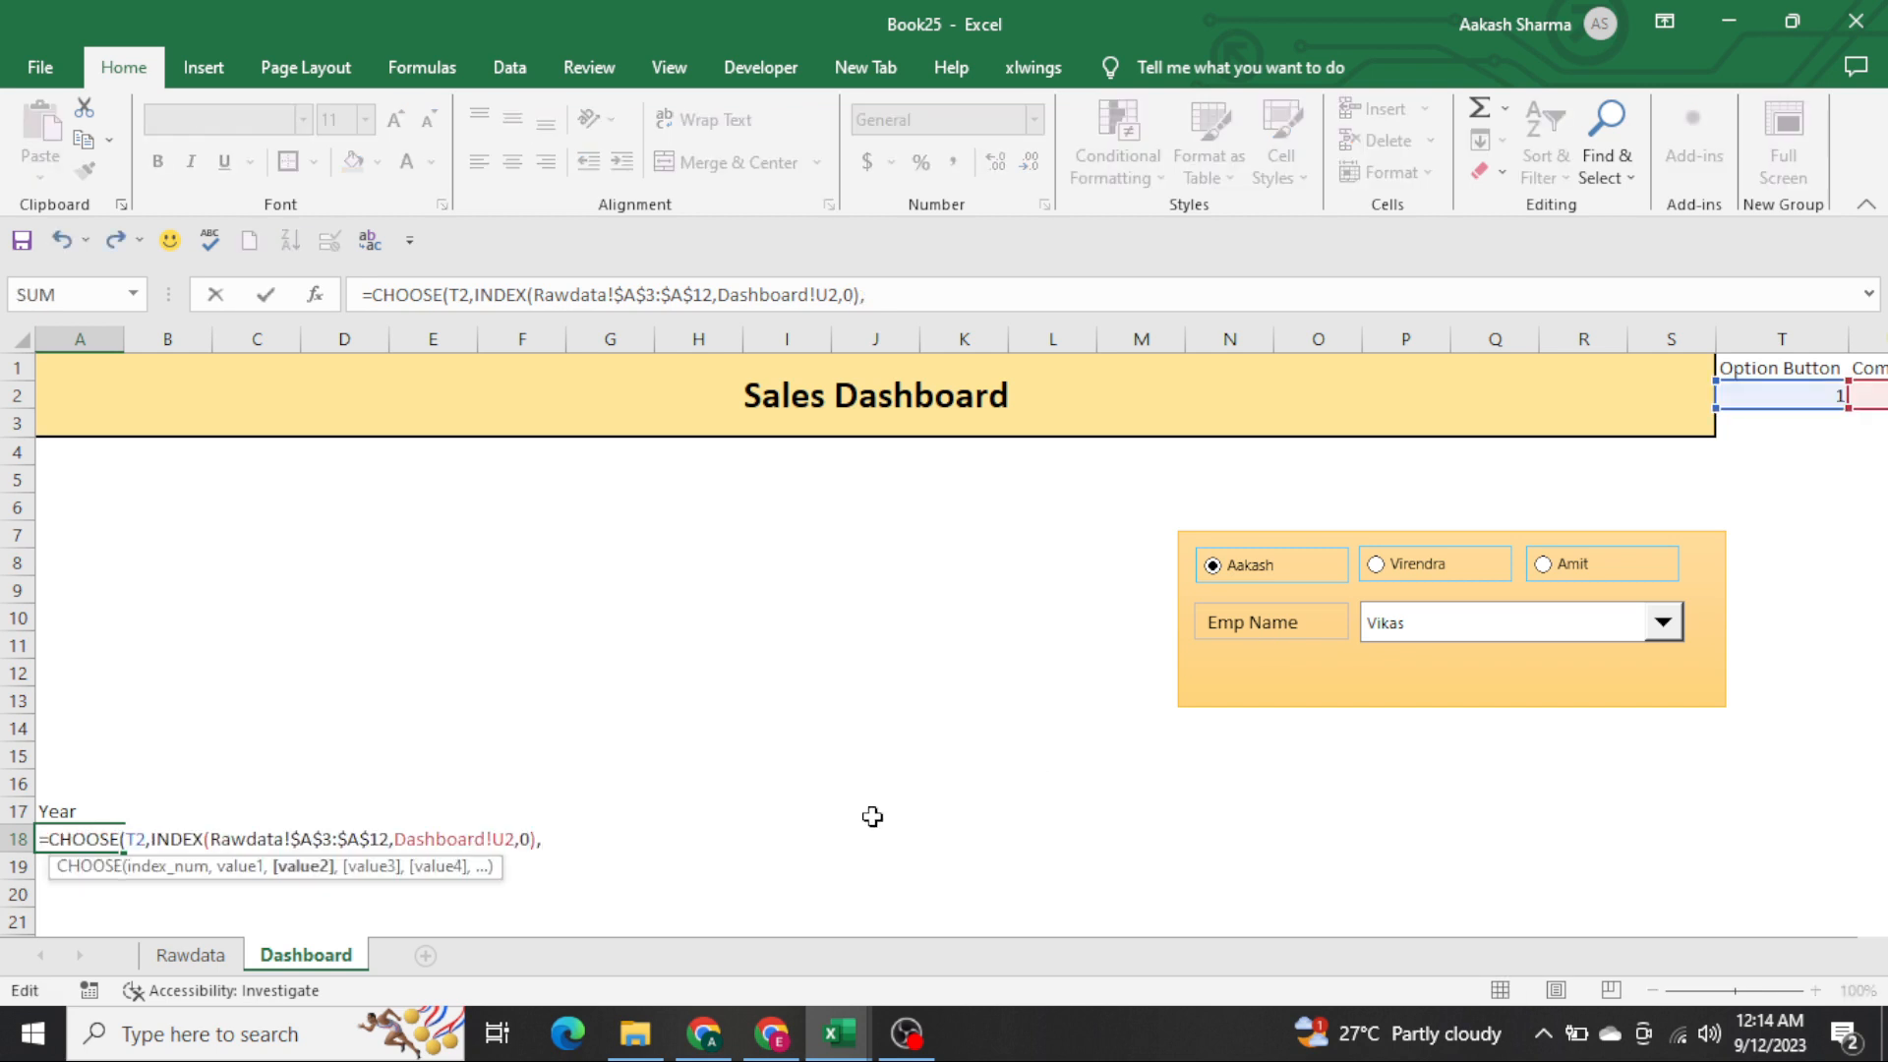
pyautogui.write('in')
pyautogui.press('Tab')
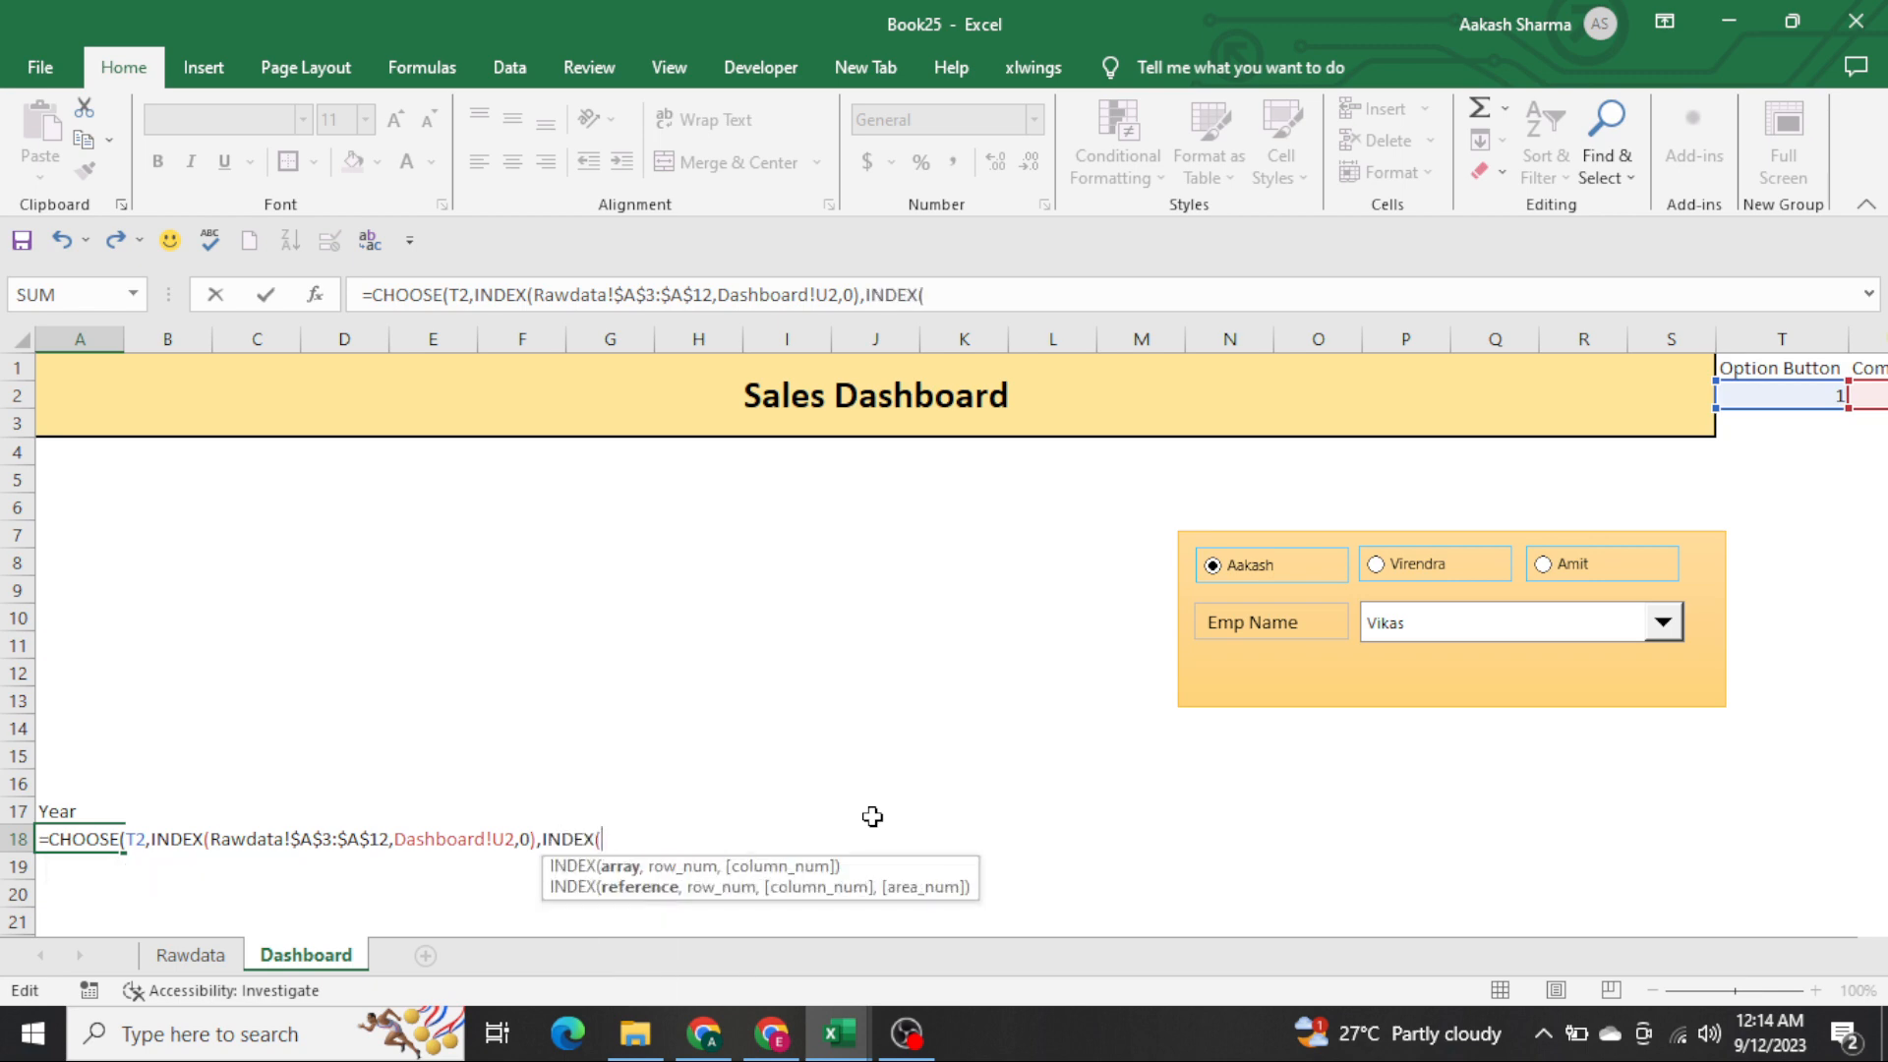
pyautogui.hotkey('ctrl', 'pageup')
pyautogui.click(339, 826)
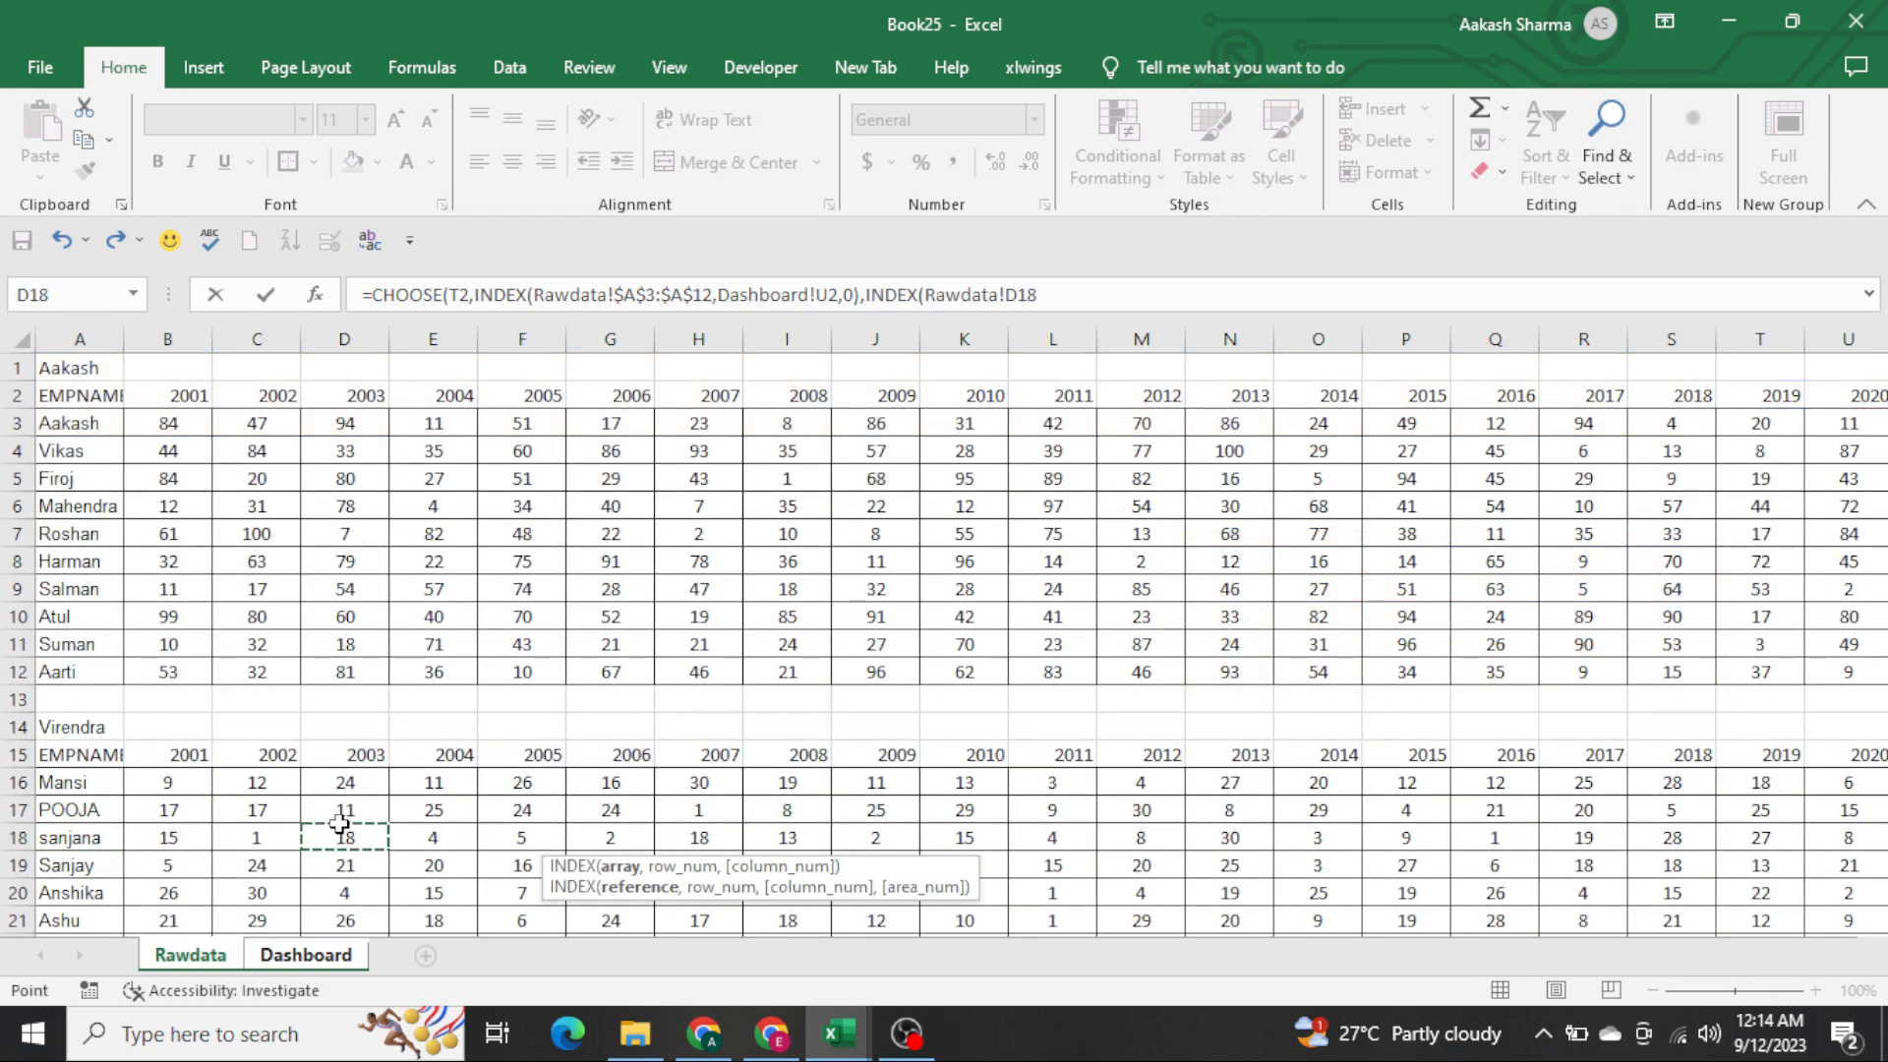
pyautogui.press('Home')
pyautogui.press('Up')
pyautogui.press('Up')
pyautogui.hotkey('shift', 'Down')
pyautogui.hotkey('shift', 'Down')
pyautogui.hotkey('shift', 'Down')
pyautogui.hotkey('shift', 'Down')
pyautogui.hotkey('shift', 'Down')
pyautogui.hotkey('shift', 'Down')
pyautogui.hotkey('shift', 'Down')
pyautogui.hotkey('shift', 'Down')
pyautogui.hotkey('shift', 'Down')
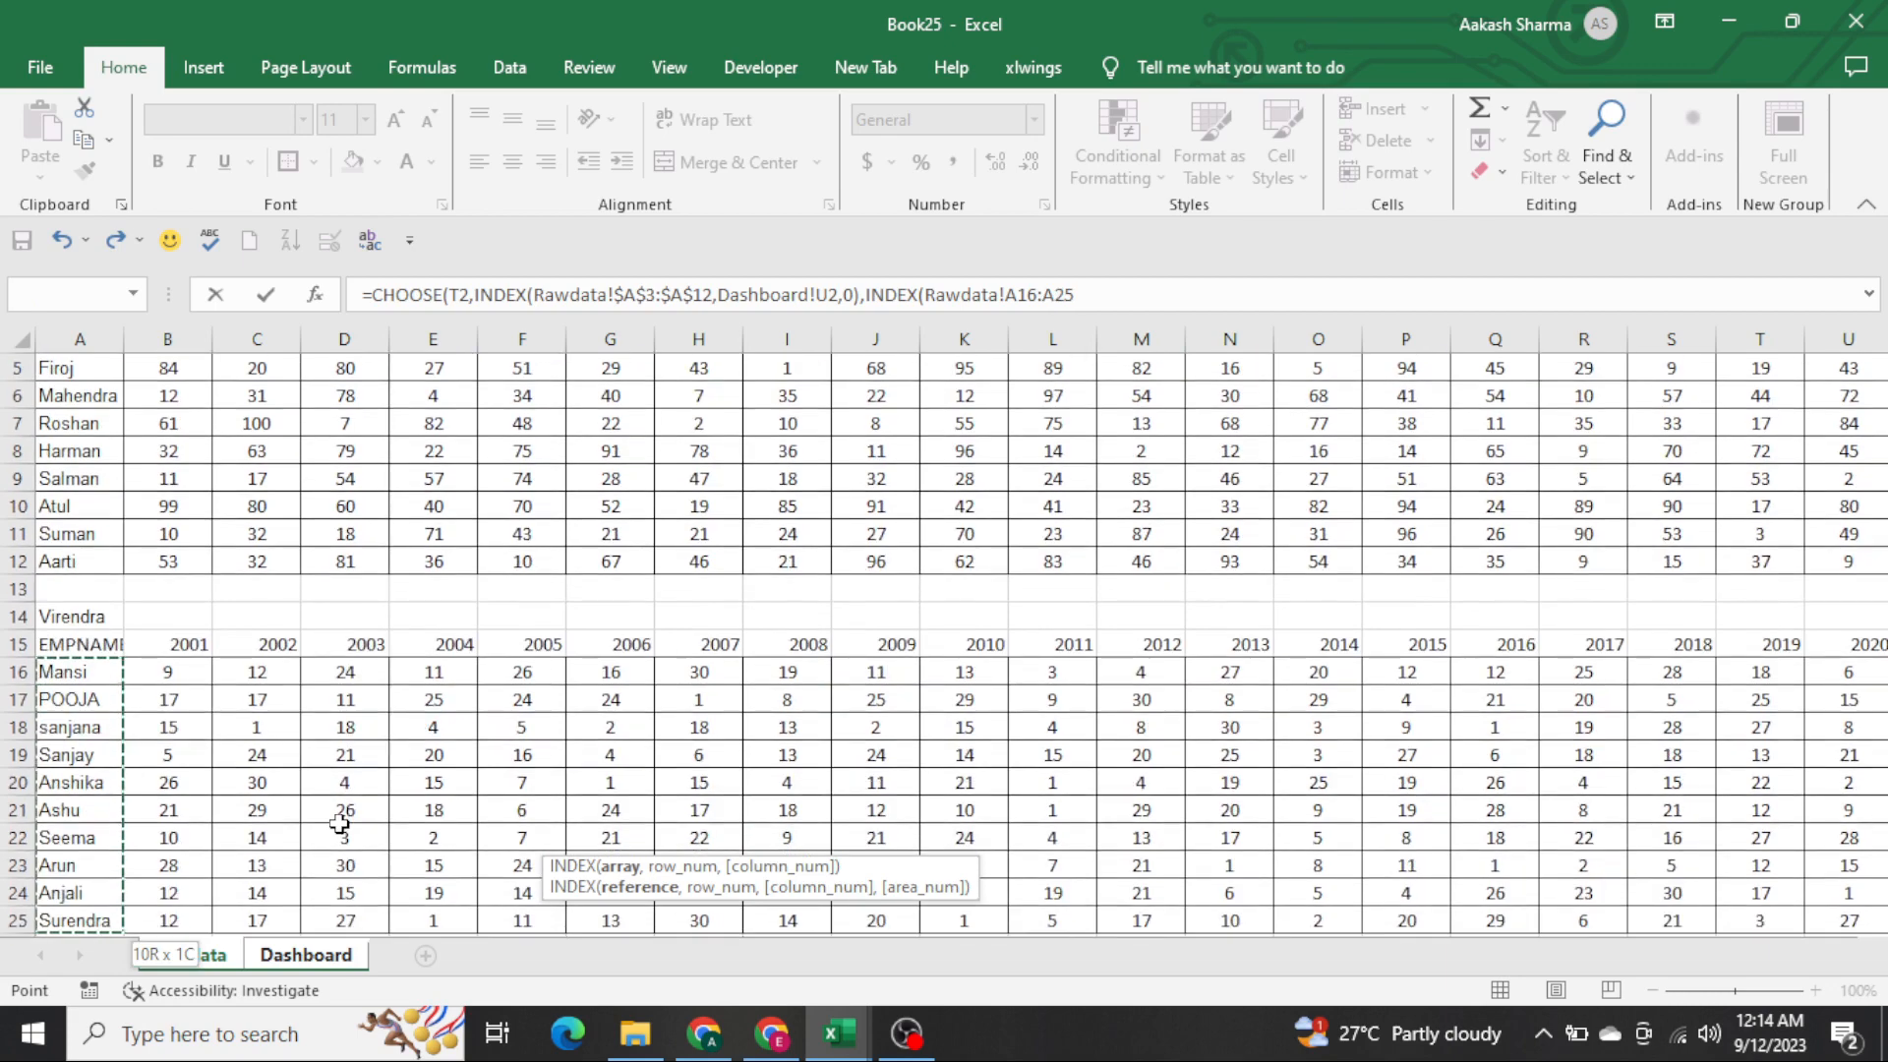
pyautogui.press('F4')
pyautogui.write(',')
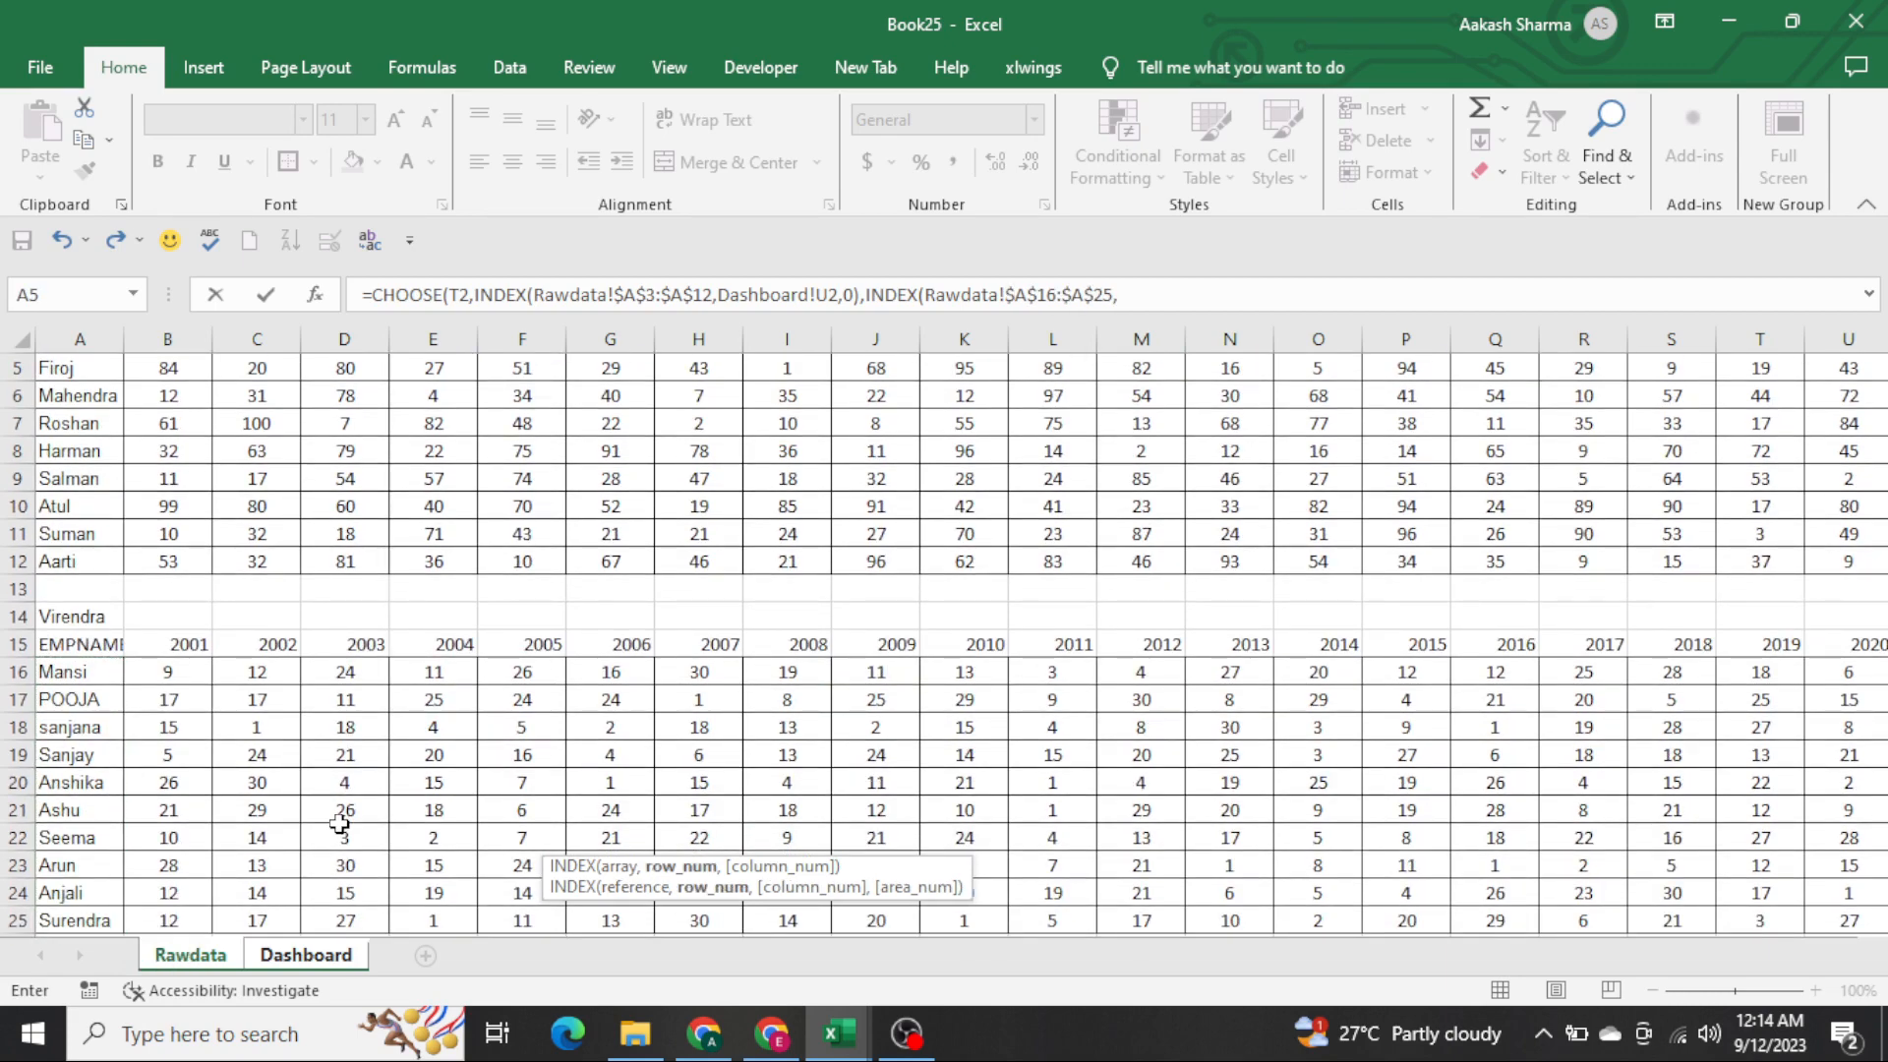
# Complete the second INDEX with the combo box's linked cell Dashboard!U2 as row number and 0 as column number
pyautogui.hotkey('ctrl', 'pagedown')
pyautogui.press('Right')
pyautogui.press('Right')
pyautogui.press('Right')
pyautogui.press('Right')
pyautogui.press('Right')
pyautogui.press('Right')
pyautogui.press('Right')
pyautogui.press('Right')
pyautogui.press('Right')
pyautogui.press('Right')
pyautogui.press('Right')
pyautogui.press('Right')
pyautogui.press('Right')
pyautogui.press('Right')
pyautogui.press('Right')
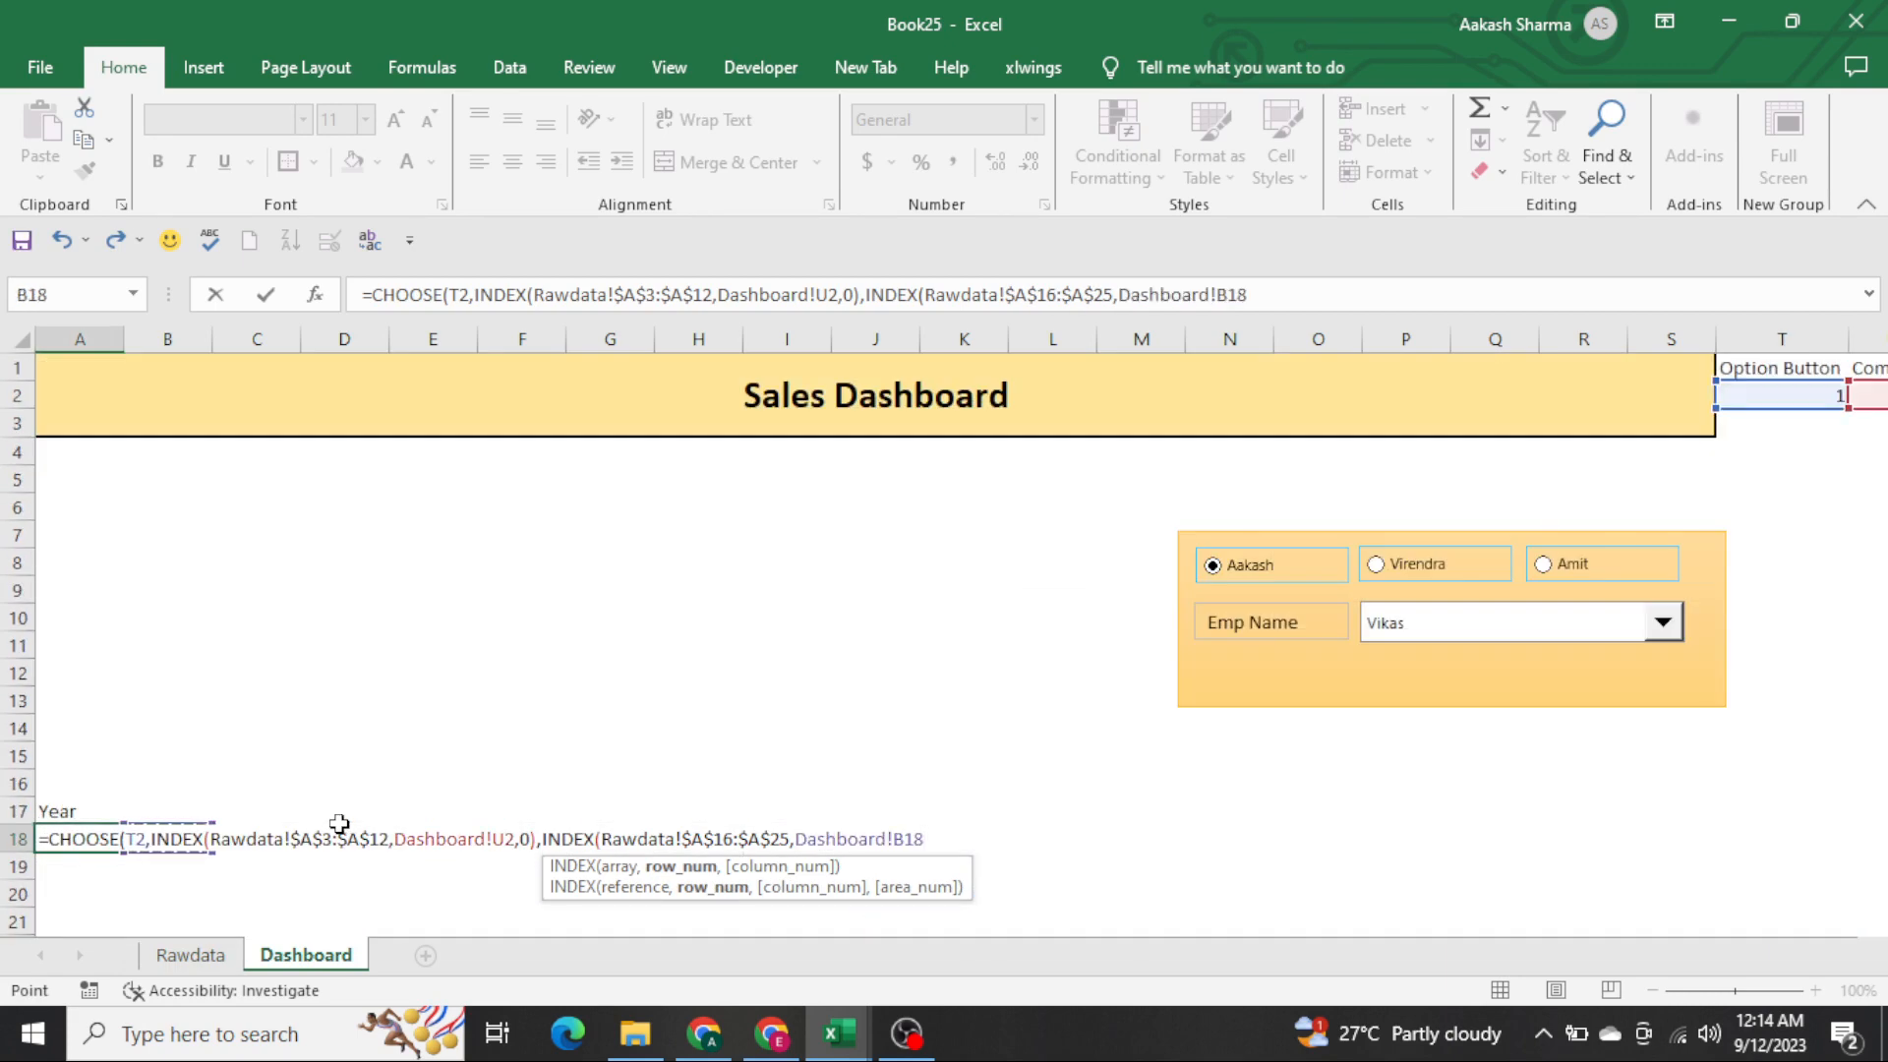
pyautogui.press('Up')
pyautogui.press('Up')
pyautogui.press('Up')
pyautogui.press('Up')
pyautogui.press('Up')
pyautogui.press('Up')
pyautogui.press('Up')
pyautogui.press('Up')
pyautogui.press('Up')
pyautogui.press('Up')
pyautogui.press('Up')
pyautogui.press('Up')
pyautogui.press('Up')
pyautogui.press('Up')
pyautogui.press('Up')
pyautogui.press('Up')
pyautogui.press('Right')
pyautogui.press('Right')
pyautogui.press('Right')
pyautogui.press('Right')
pyautogui.press('Right')
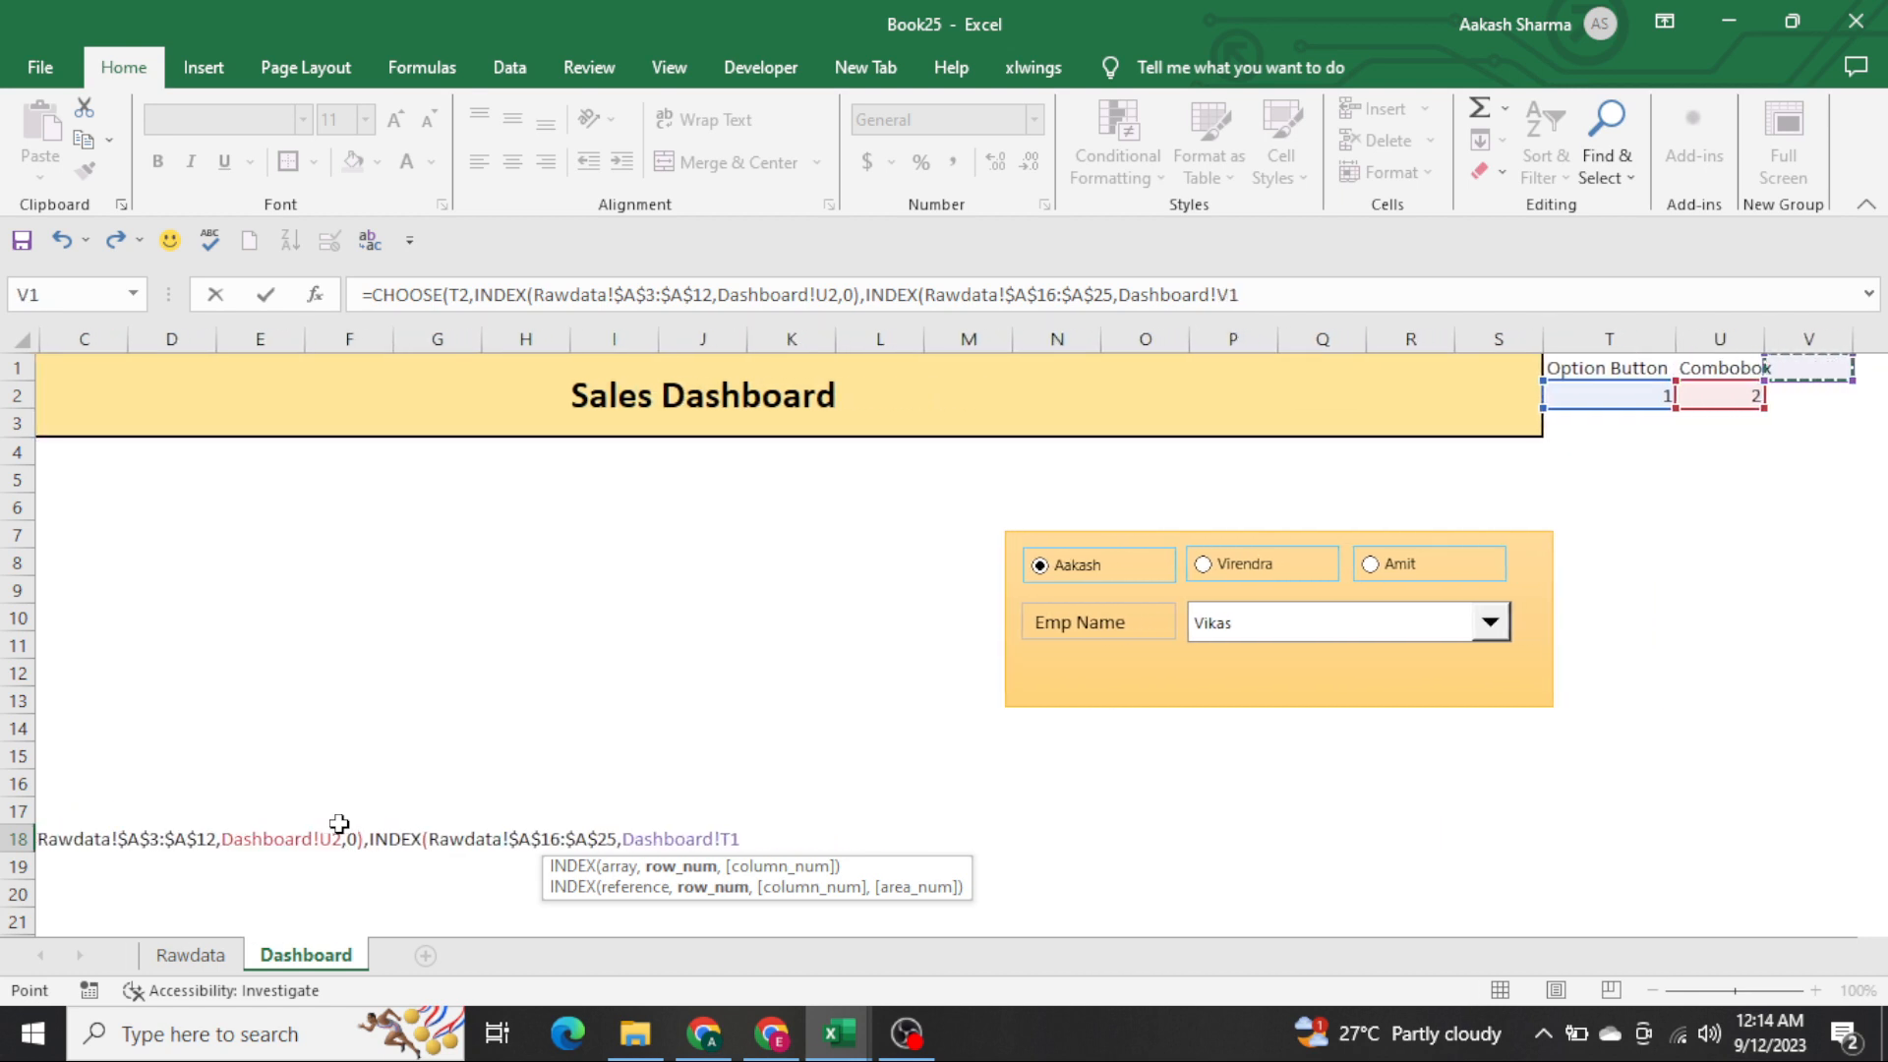
pyautogui.write(',')
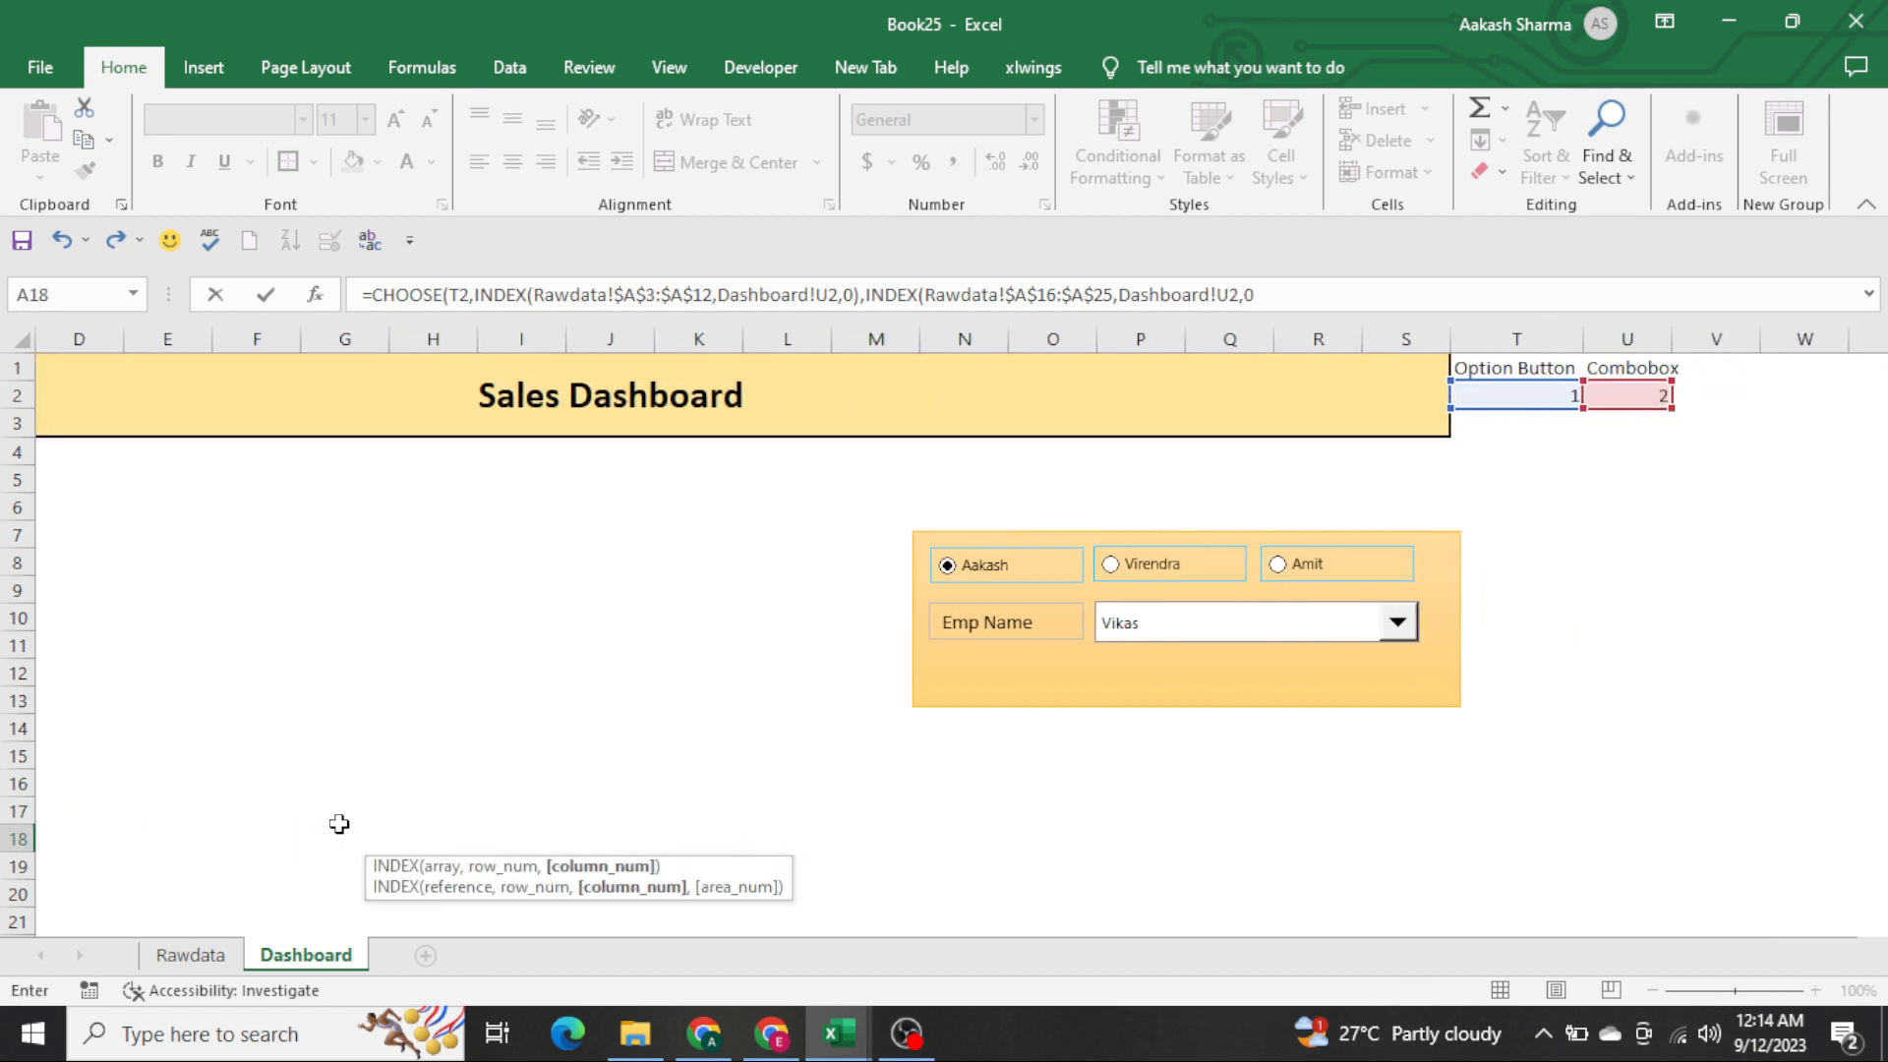
pyautogui.write('0)')
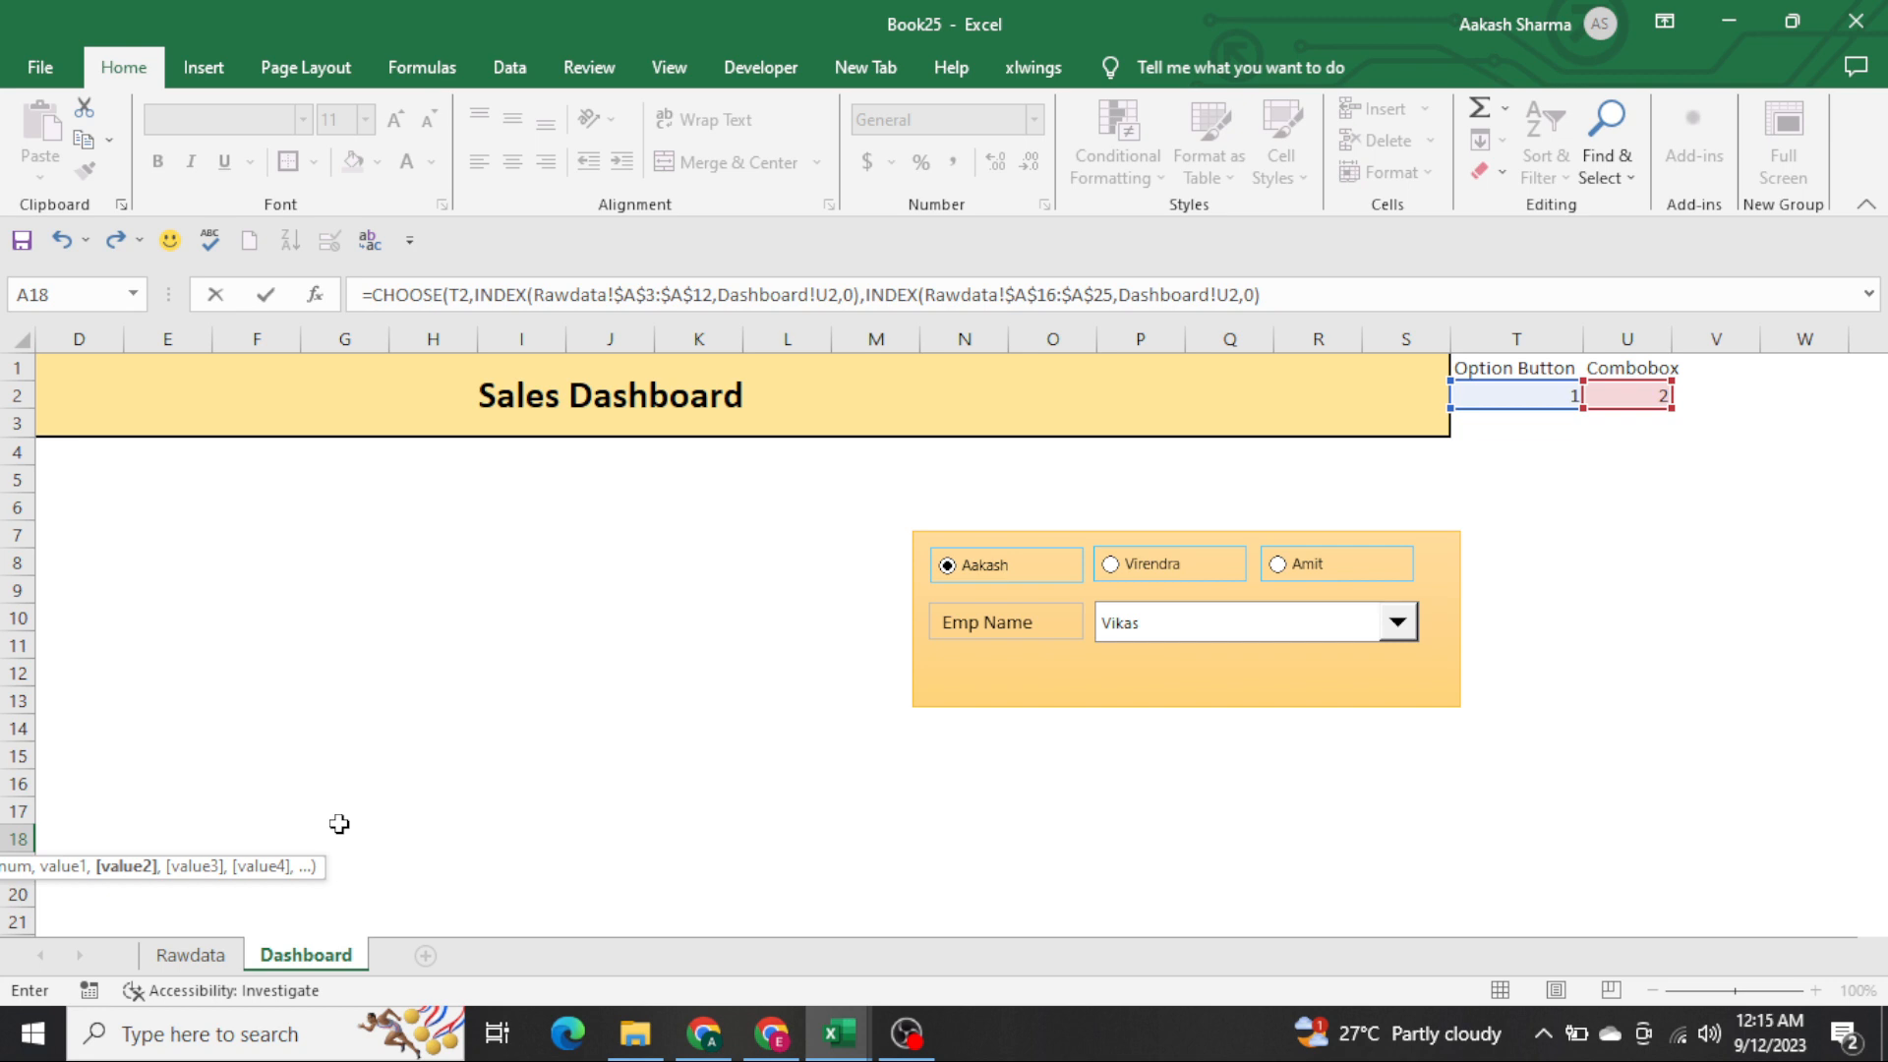
# Add a third INDEX as CHOOSE's third value in the A18 formula, with the absolute range Rawdata!$A$29:$A$38 as its array
pyautogui.write(',ind')
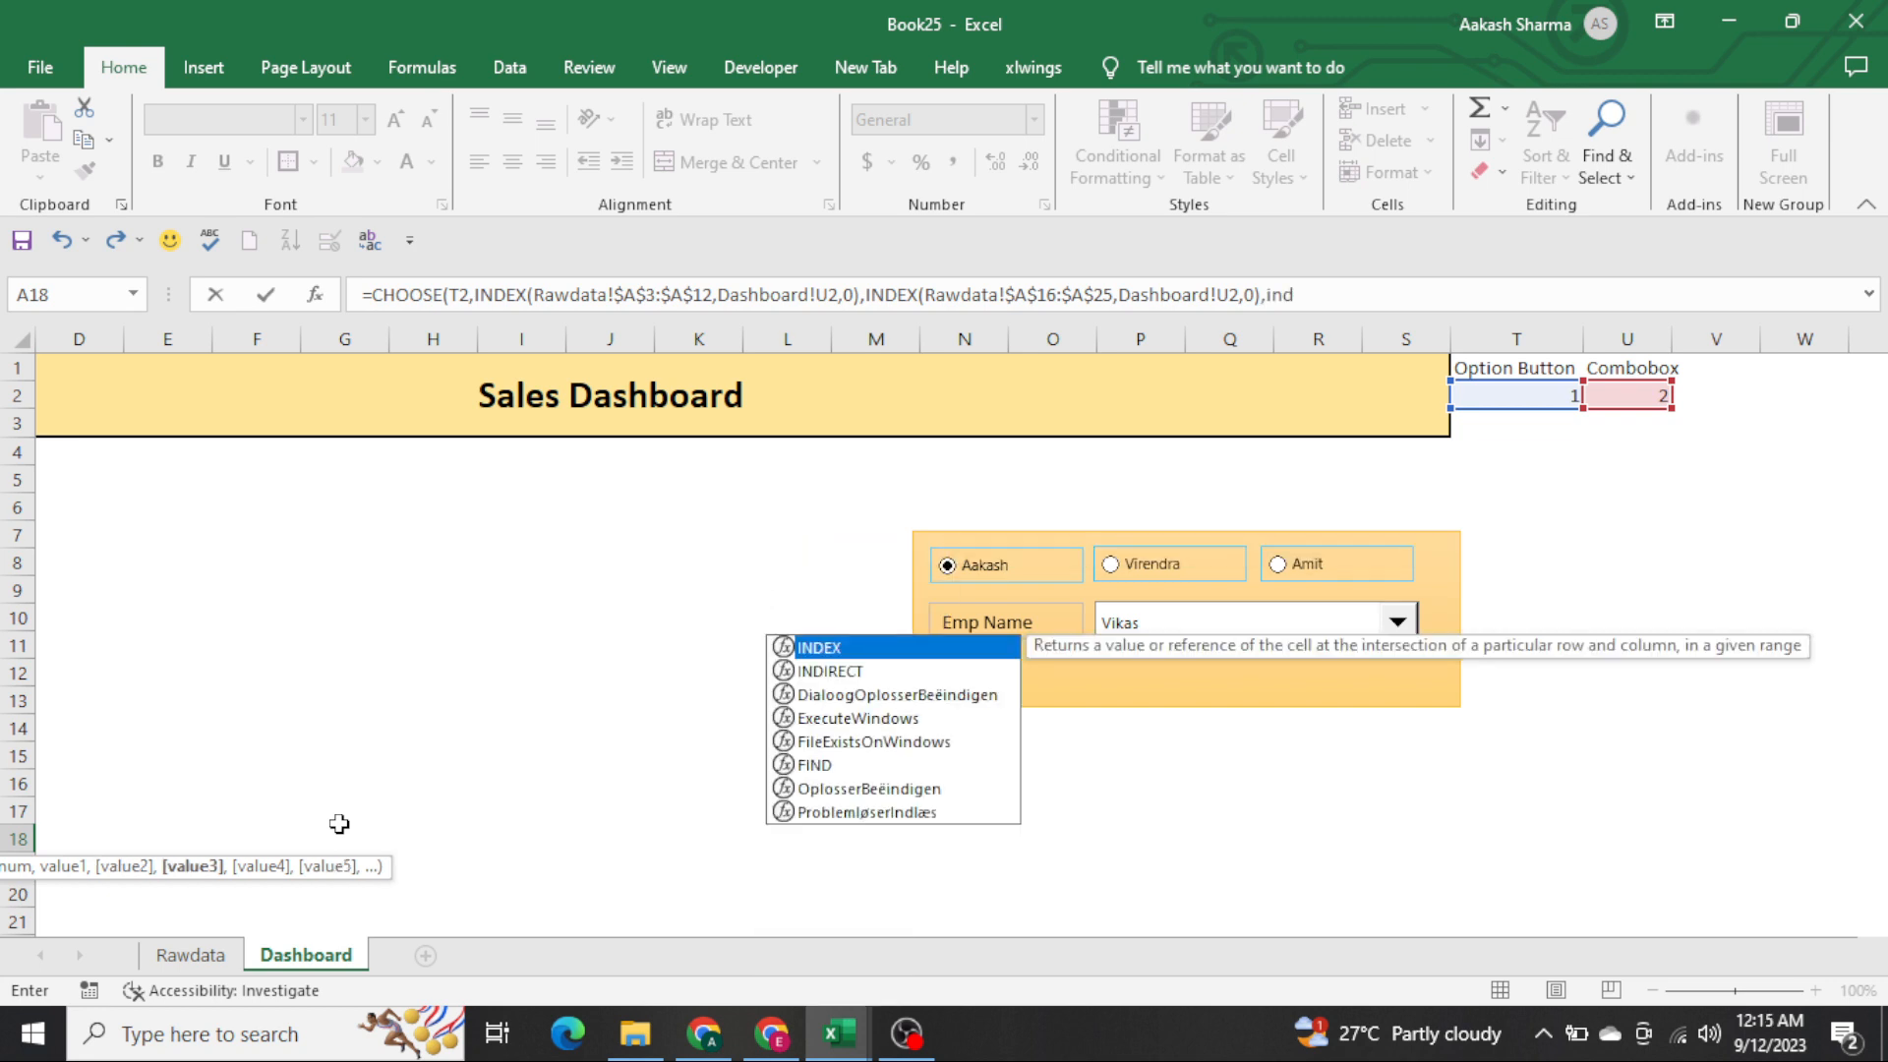
pyautogui.press('Tab')
pyautogui.hotkey('ctrl', 'pageup')
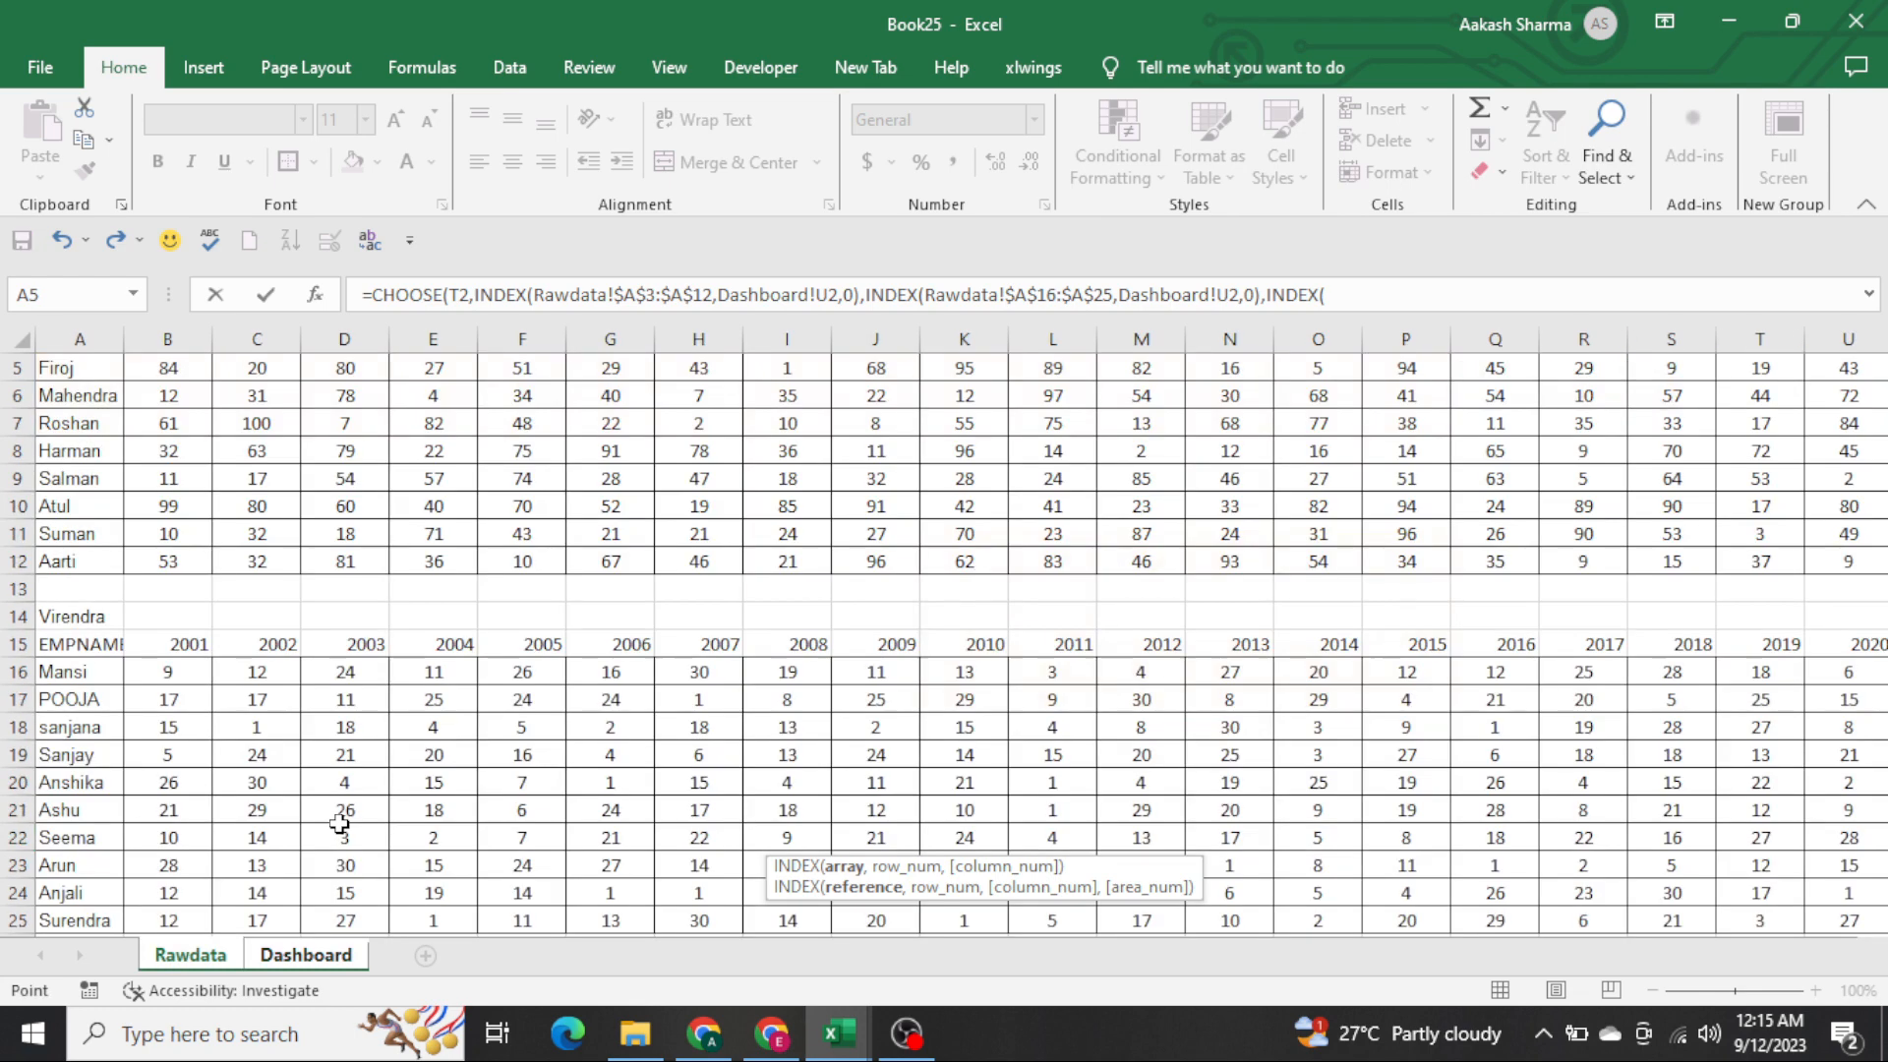
pyautogui.click(71, 752)
pyautogui.press('Down')
pyautogui.press('Down')
pyautogui.press('Down')
pyautogui.press('Down')
pyautogui.press('Down')
pyautogui.press('Down')
pyautogui.press('Down')
pyautogui.press('Down')
pyautogui.press('Down')
pyautogui.press('Down')
pyautogui.press('Down')
pyautogui.press('Down')
pyautogui.press('Down')
pyautogui.press('Down')
pyautogui.press('Down')
pyautogui.press('Down')
pyautogui.press('Down')
pyautogui.press('Down')
pyautogui.hotkey('shift', 'Up')
pyautogui.hotkey('shift', 'Up')
pyautogui.hotkey('shift', 'Up')
pyautogui.hotkey('shift', 'Up')
pyautogui.hotkey('shift', 'Up')
pyautogui.hotkey('shift', 'Up')
pyautogui.hotkey('shift', 'Up')
pyautogui.hotkey('shift', 'Up')
pyautogui.hotkey('shift', 'Up')
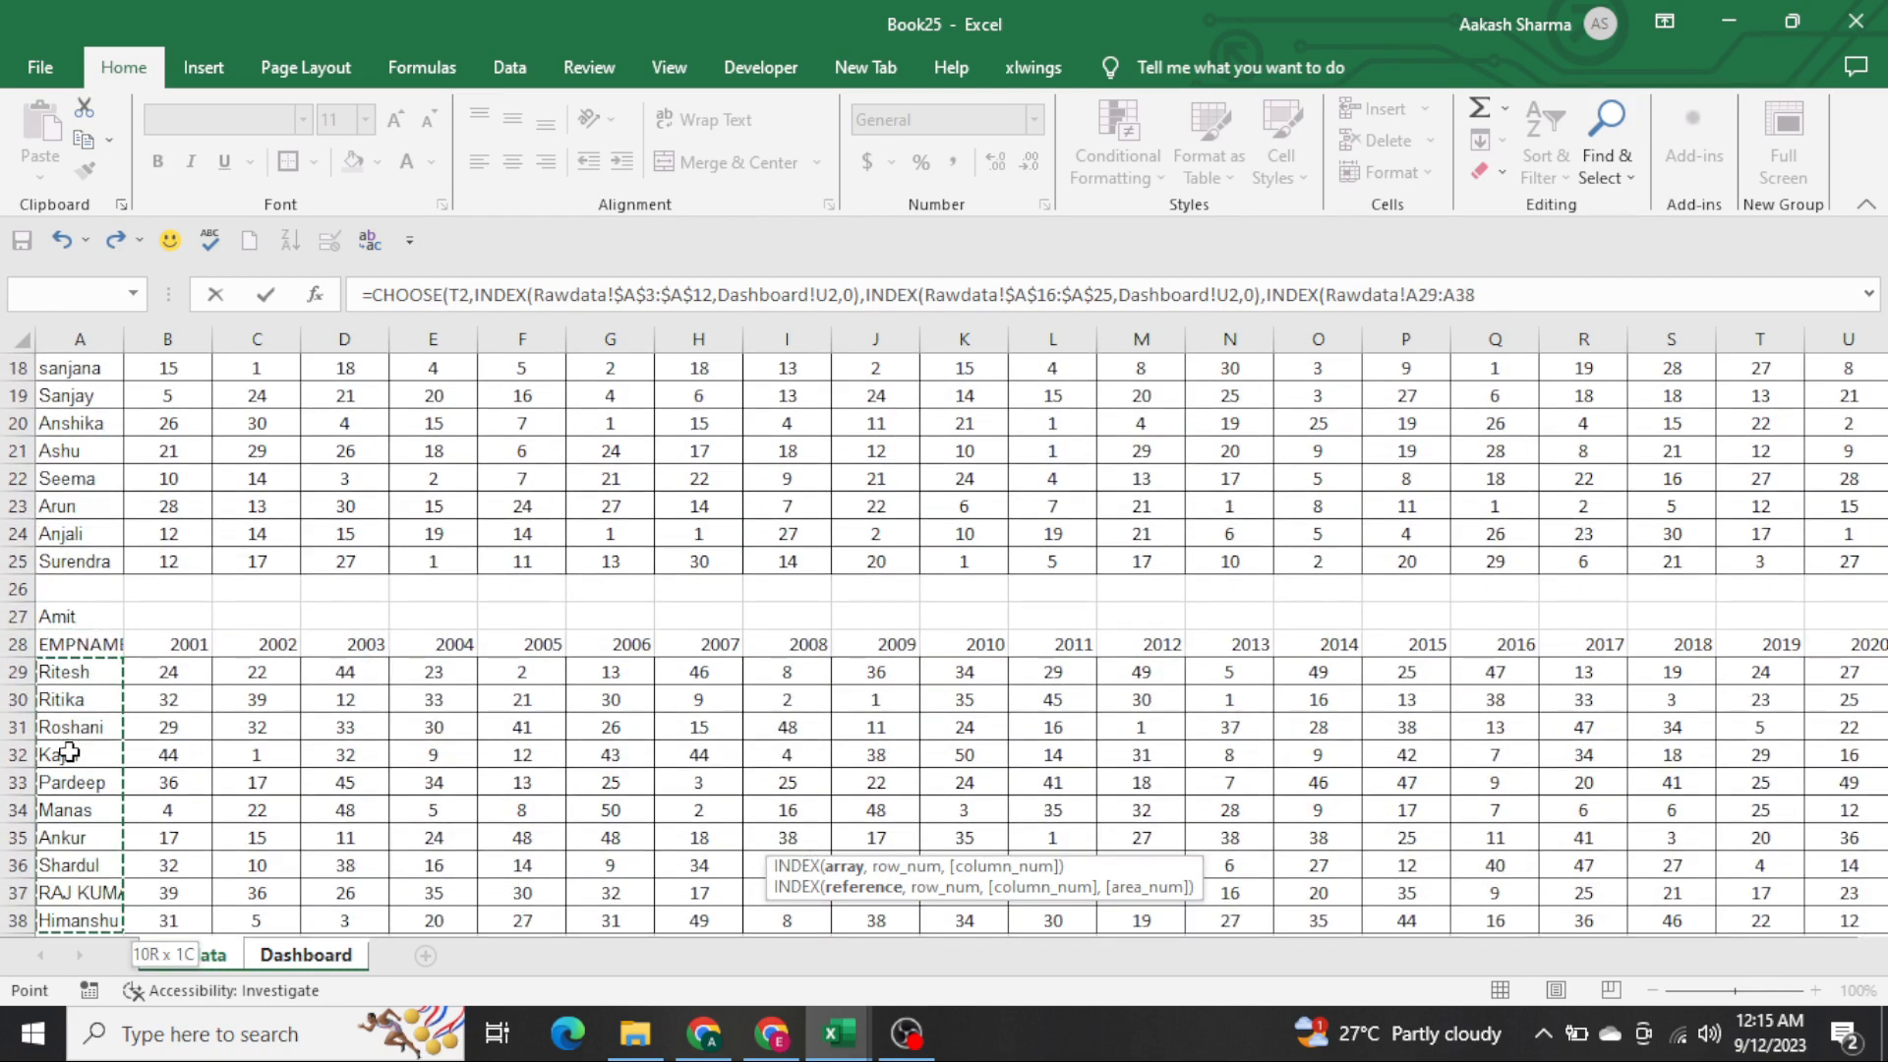
pyautogui.press('F4')
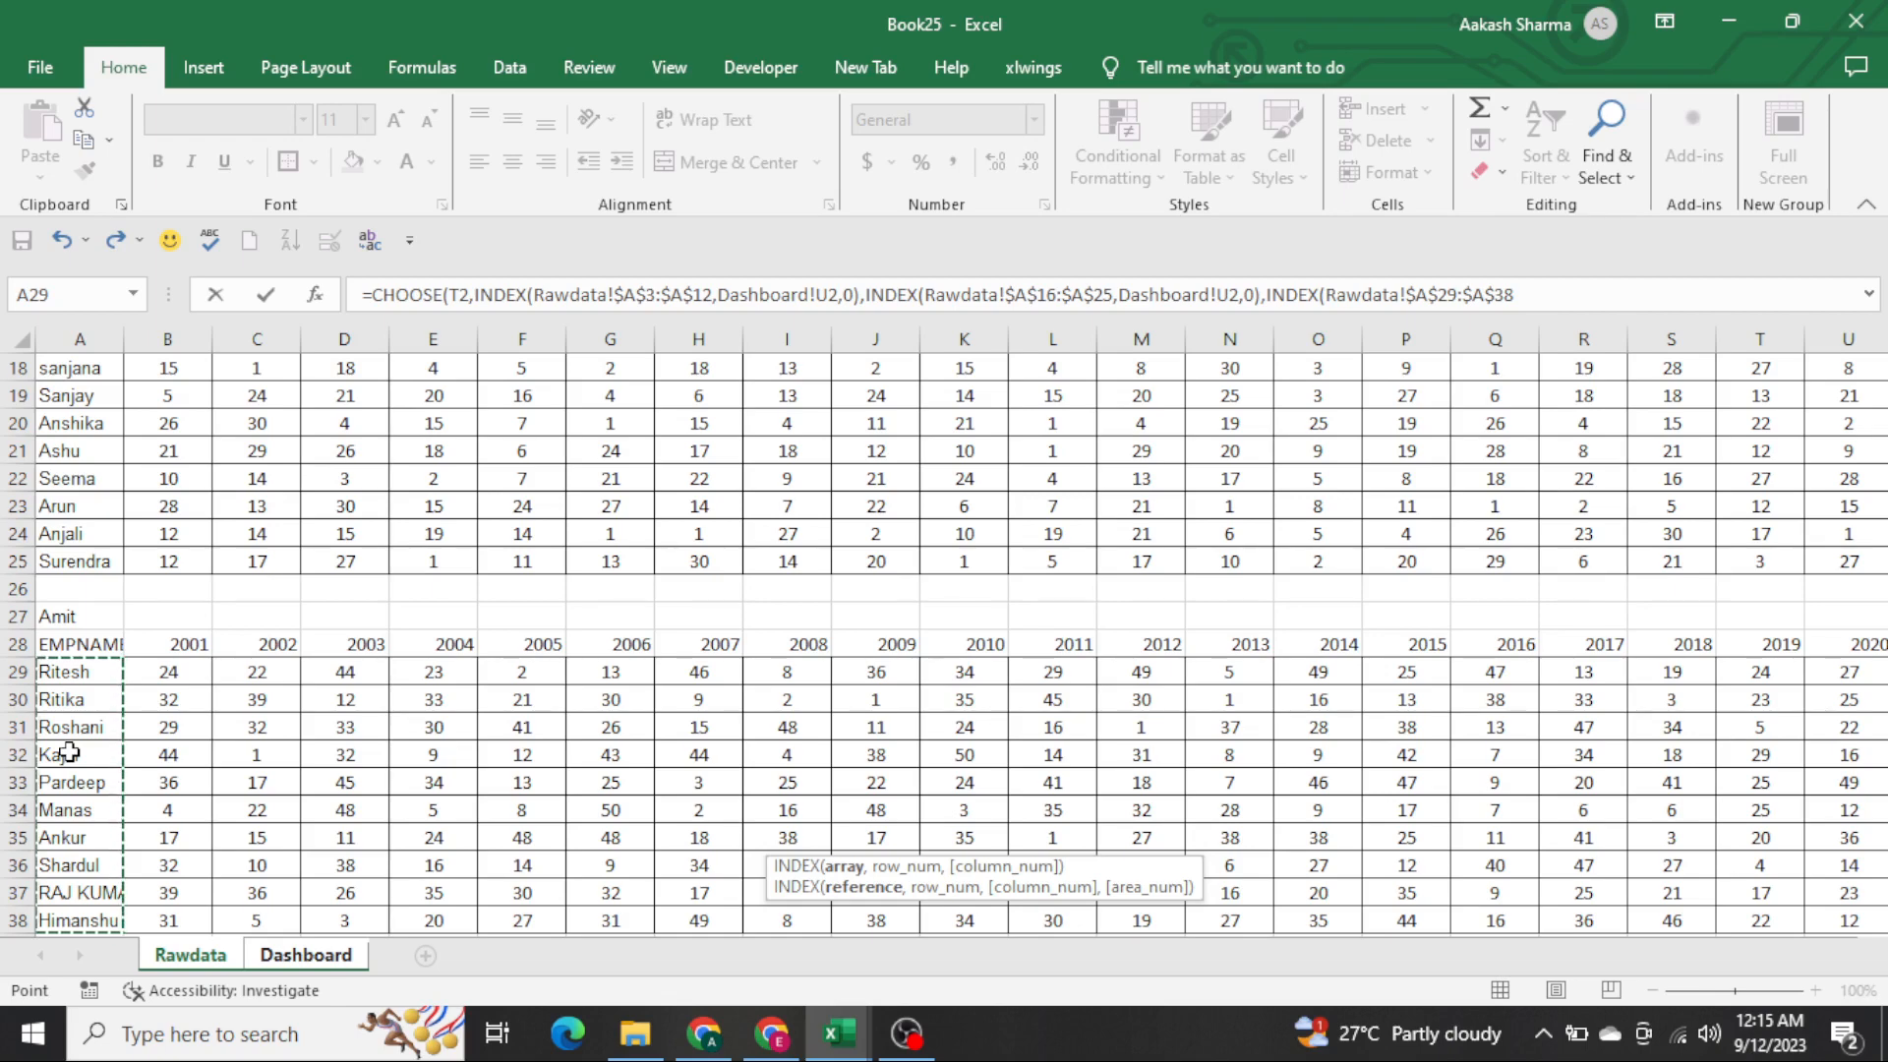
# Complete the third INDEX with row number Dashboard!U2 and column 0, then enter the formula, accepting the closing-bracket correction
pyautogui.write(',')
pyautogui.hotkey('ctrl', 'pagedown')
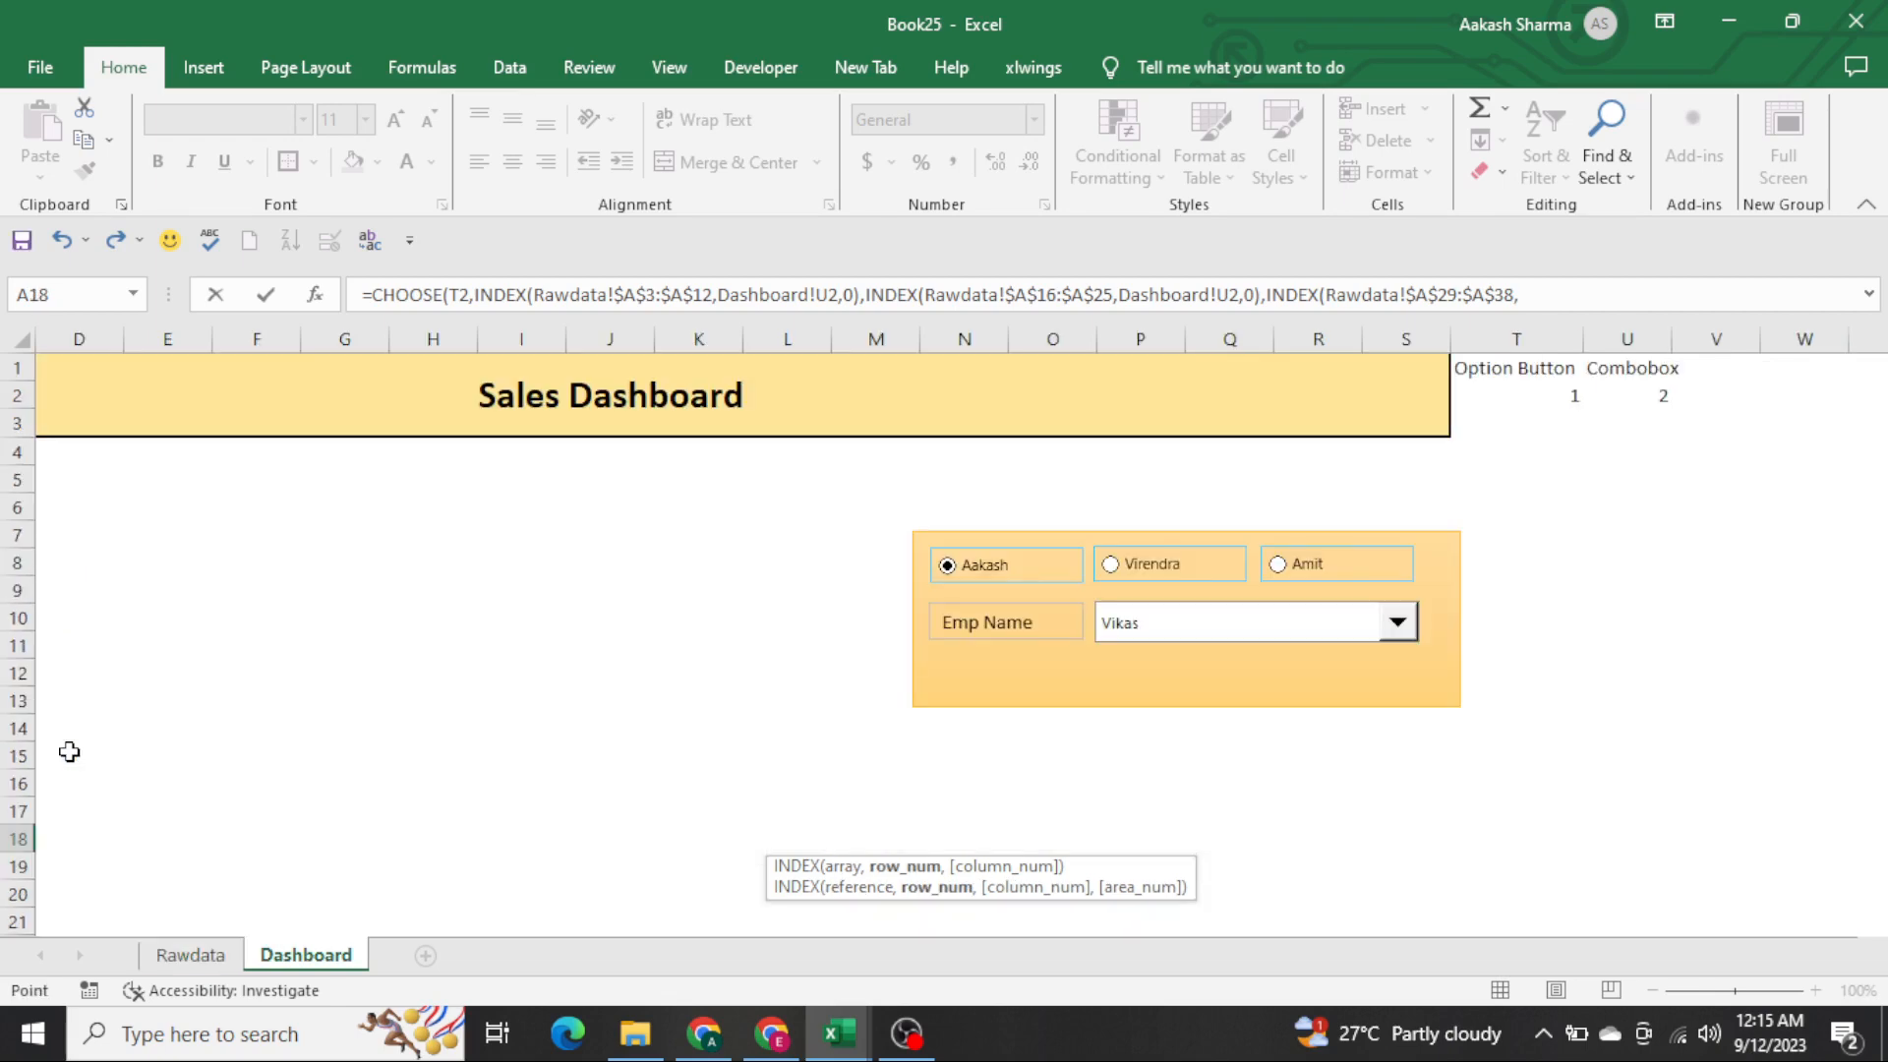
pyautogui.press('Right')
pyautogui.press('Right')
pyautogui.press('Right')
pyautogui.press('Right')
pyautogui.press('Right')
pyautogui.press('Right')
pyautogui.press('Right')
pyautogui.press('Right')
pyautogui.press('Right')
pyautogui.press('Right')
pyautogui.press('Right')
pyautogui.press('Right')
pyautogui.press('Right')
pyautogui.press('Right')
pyautogui.press('Right')
pyautogui.press('Right')
pyautogui.press('Right')
pyautogui.press('Right')
pyautogui.press('Right')
pyautogui.press('Right')
pyautogui.press('Up')
pyautogui.press('Up')
pyautogui.press('Up')
pyautogui.press('Up')
pyautogui.press('Up')
pyautogui.press('Up')
pyautogui.press('Up')
pyautogui.press('Up')
pyautogui.press('Up')
pyautogui.press('Up')
pyautogui.press('Up')
pyautogui.press('Up')
pyautogui.press('Up')
pyautogui.press('Up')
pyautogui.press('Up')
pyautogui.press('Up')
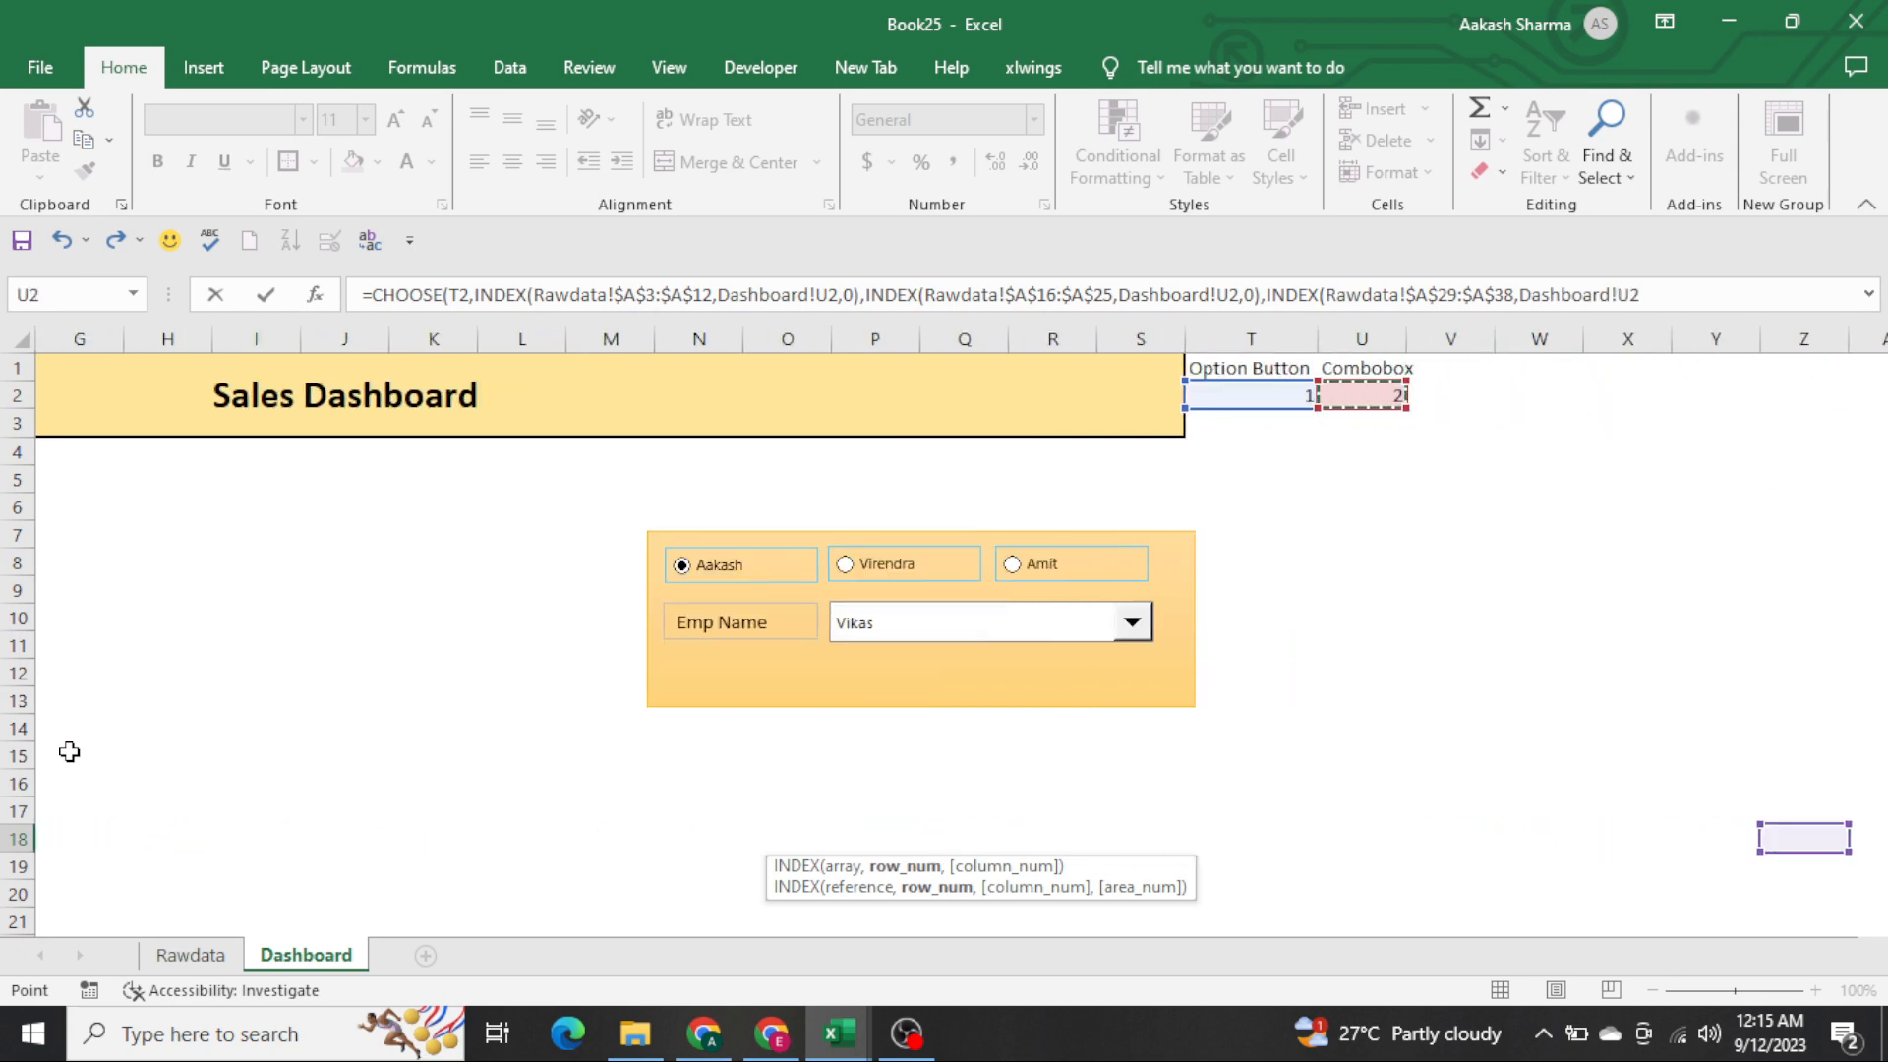
pyautogui.write(',0')
pyautogui.press('Return')
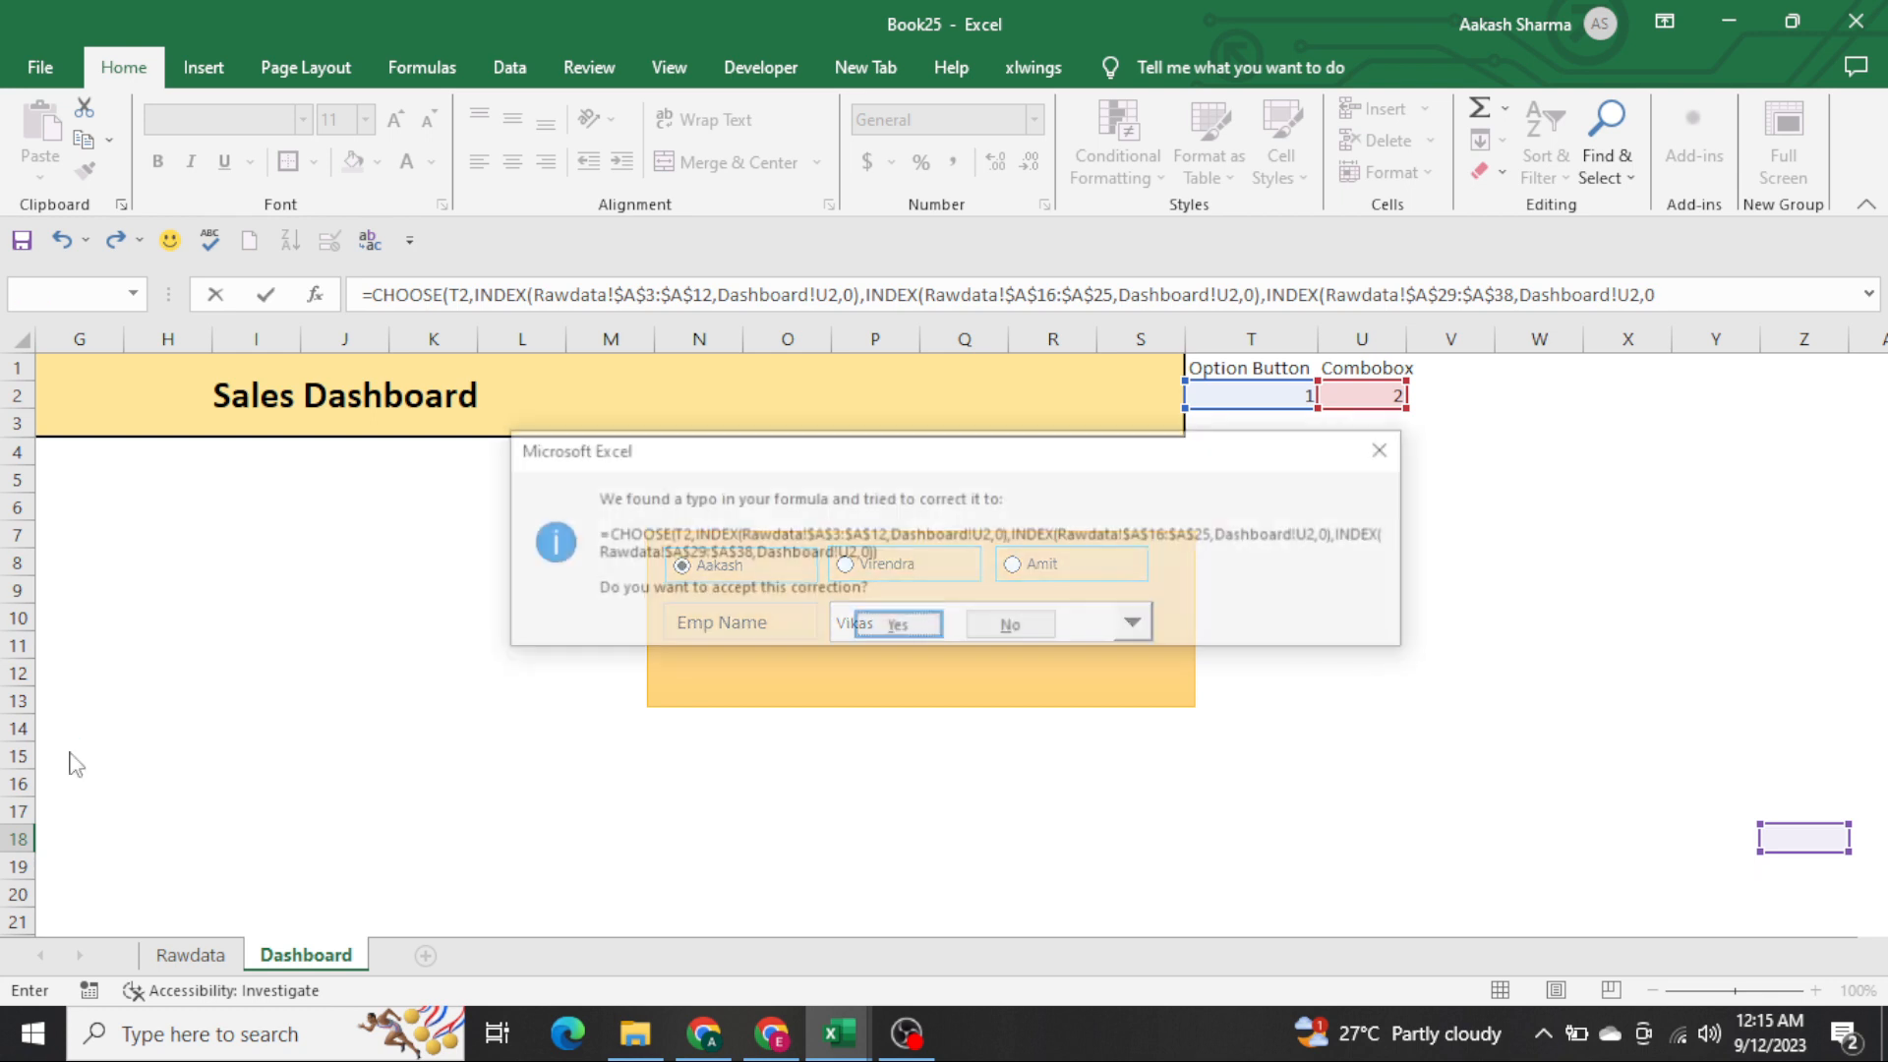
pyautogui.press('Return')
pyautogui.press('Up')
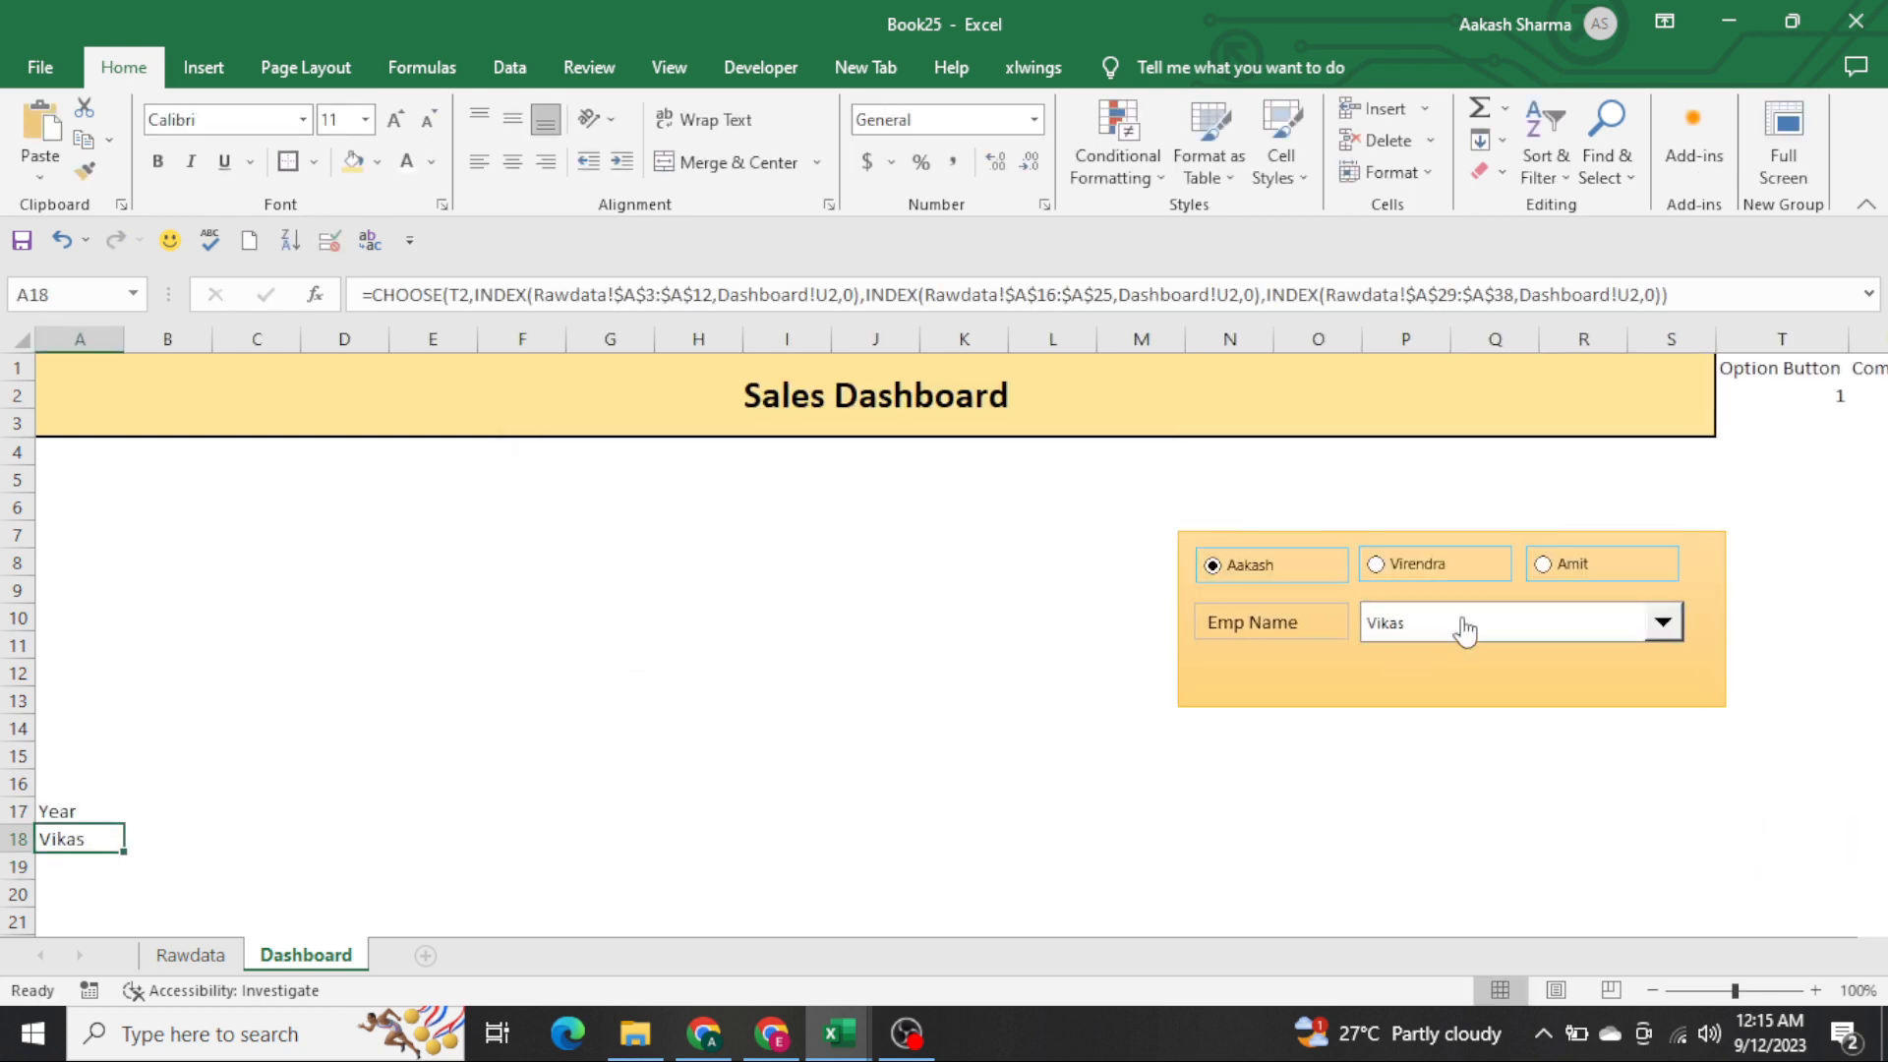
# Test the A18 formula with the second and third team options and the fourth employee in the dropdown, and review the formula
pyautogui.click(1435, 564)
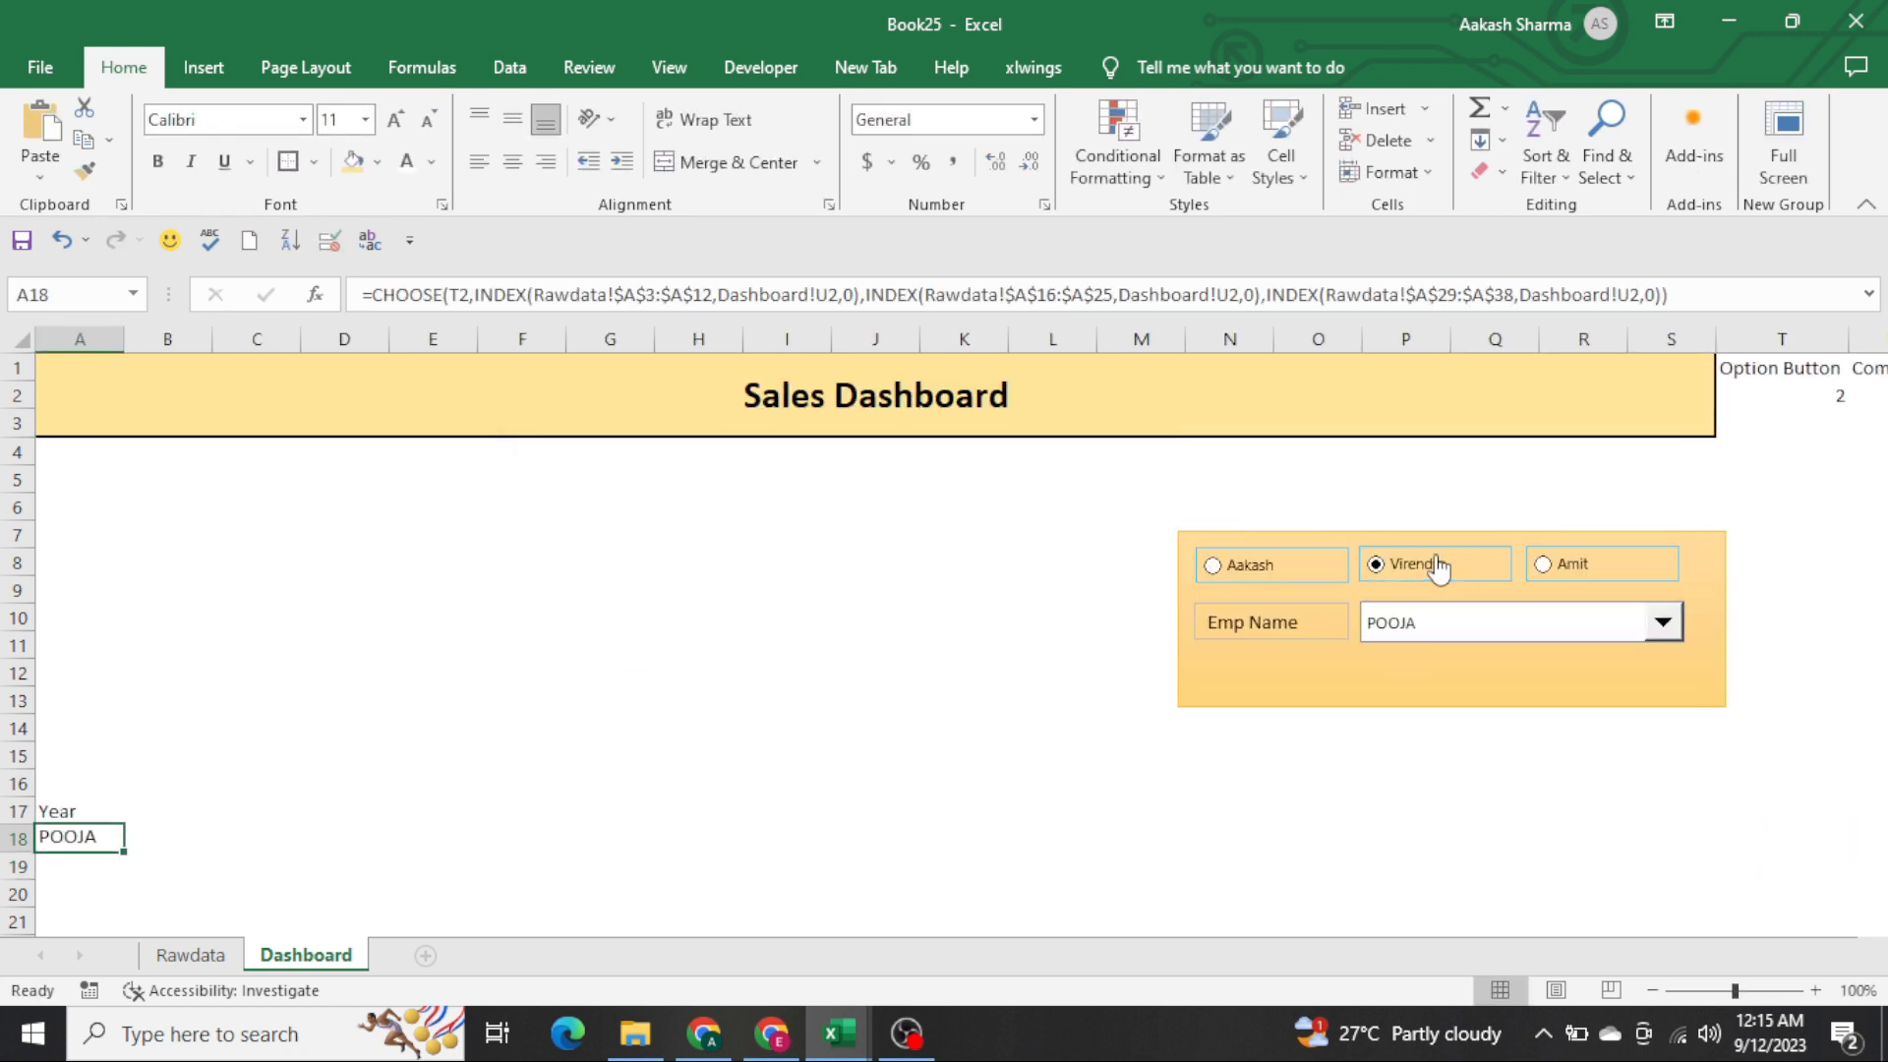
pyautogui.click(1558, 573)
pyautogui.click(1516, 644)
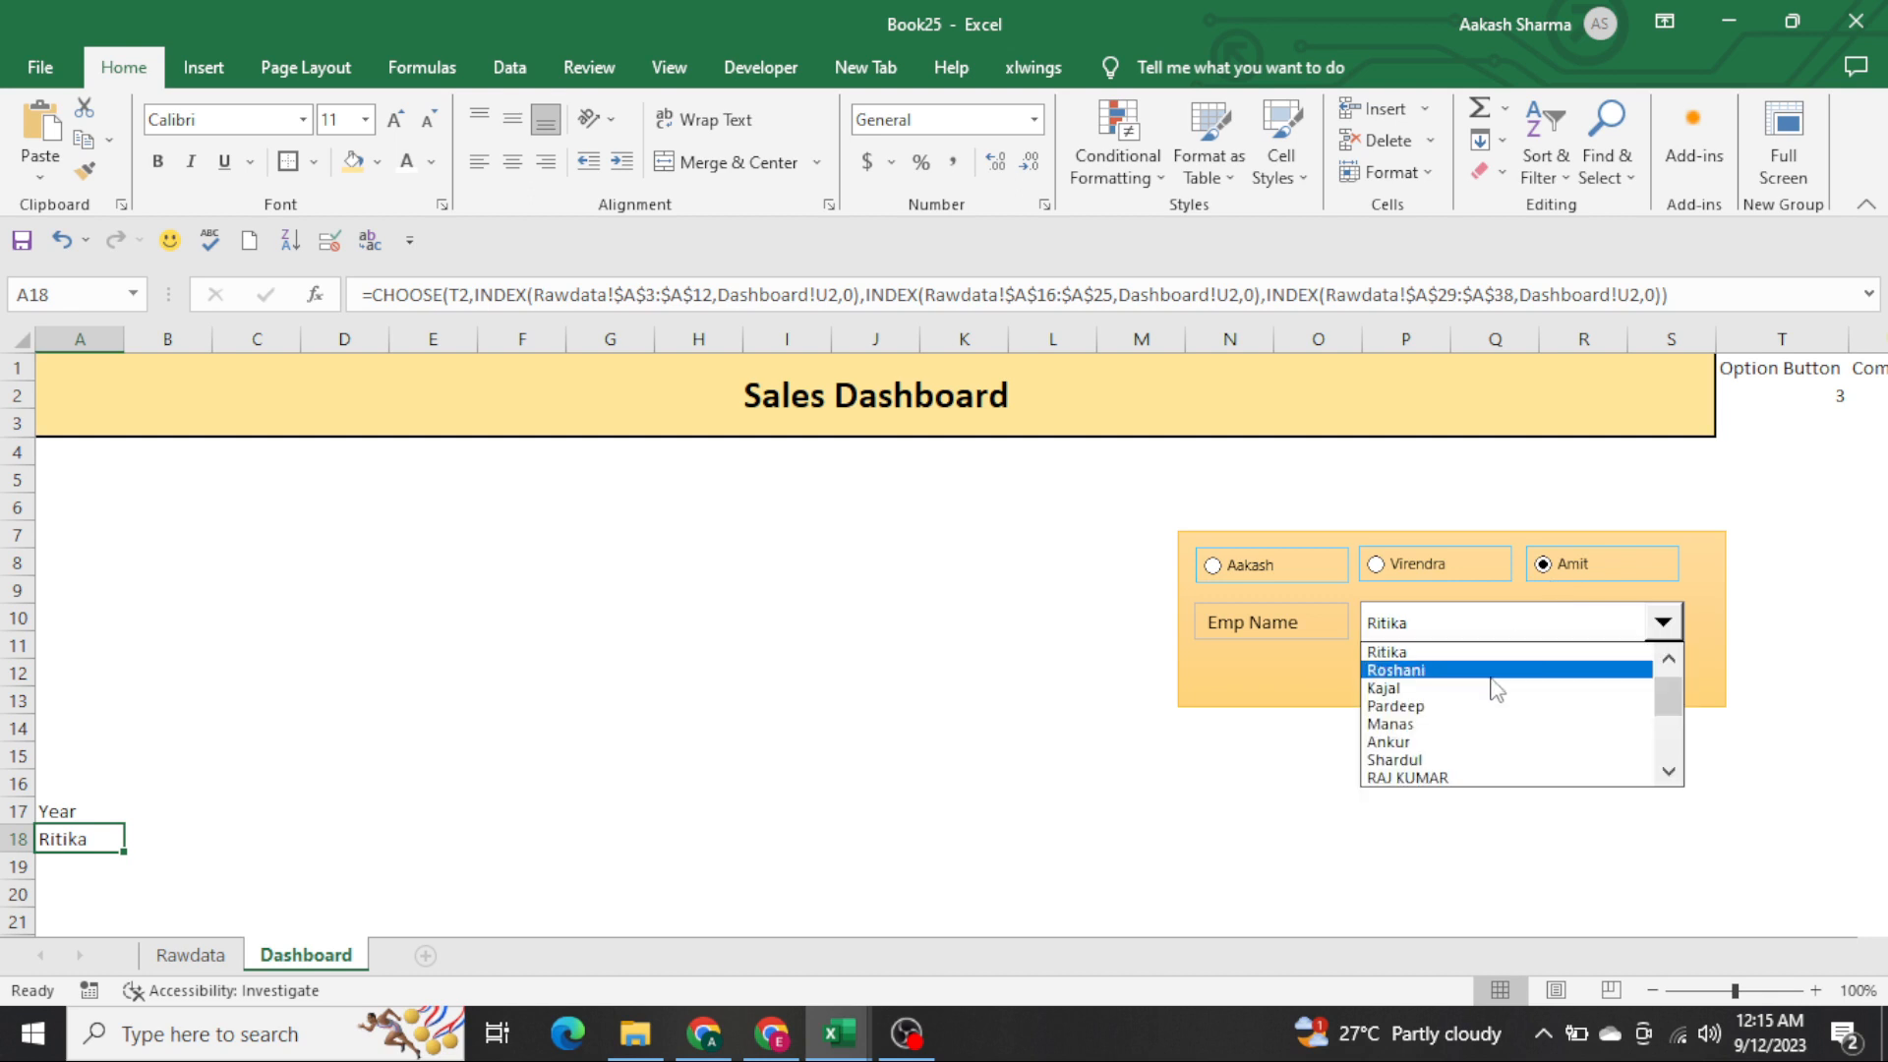
pyautogui.click(1490, 691)
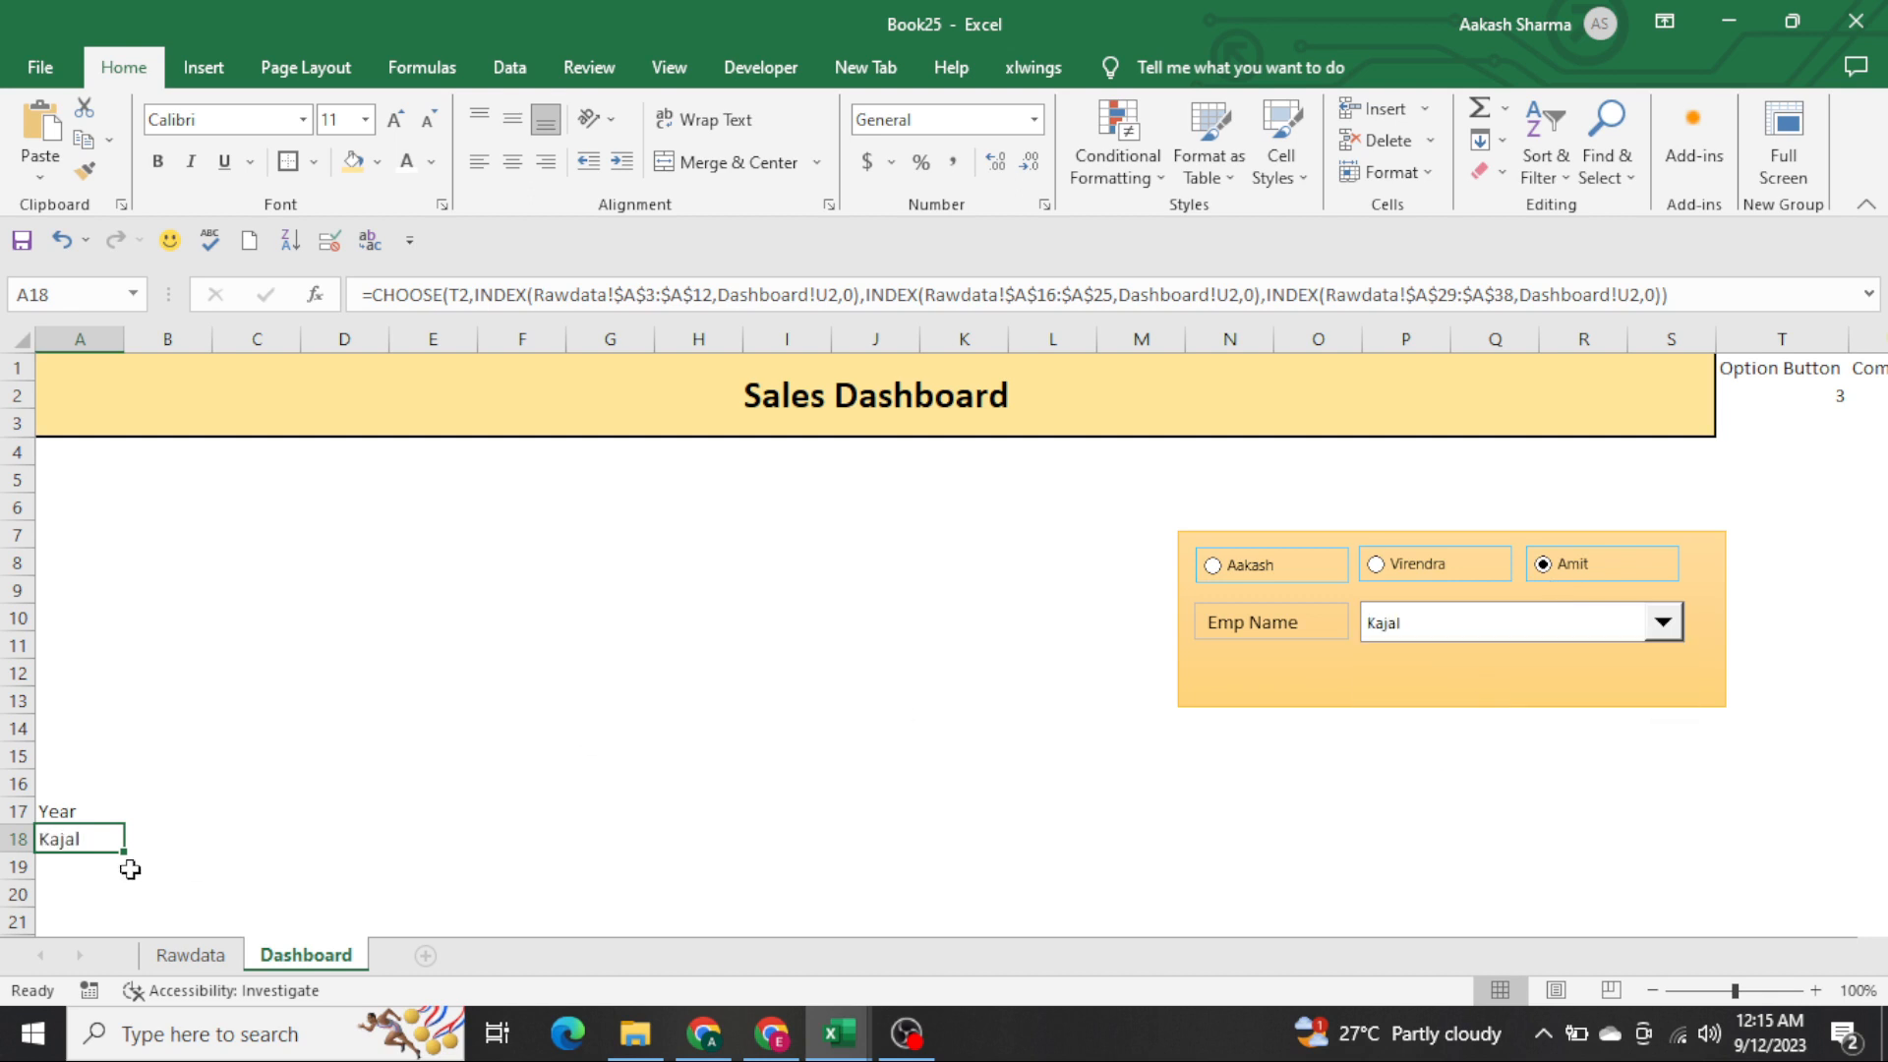
pyautogui.press('F2')
pyautogui.press('Escape')
# Examine the option button's linked value in T1:T2 and the combo box's linked value in U1:U2
pyautogui.click(1878, 369)
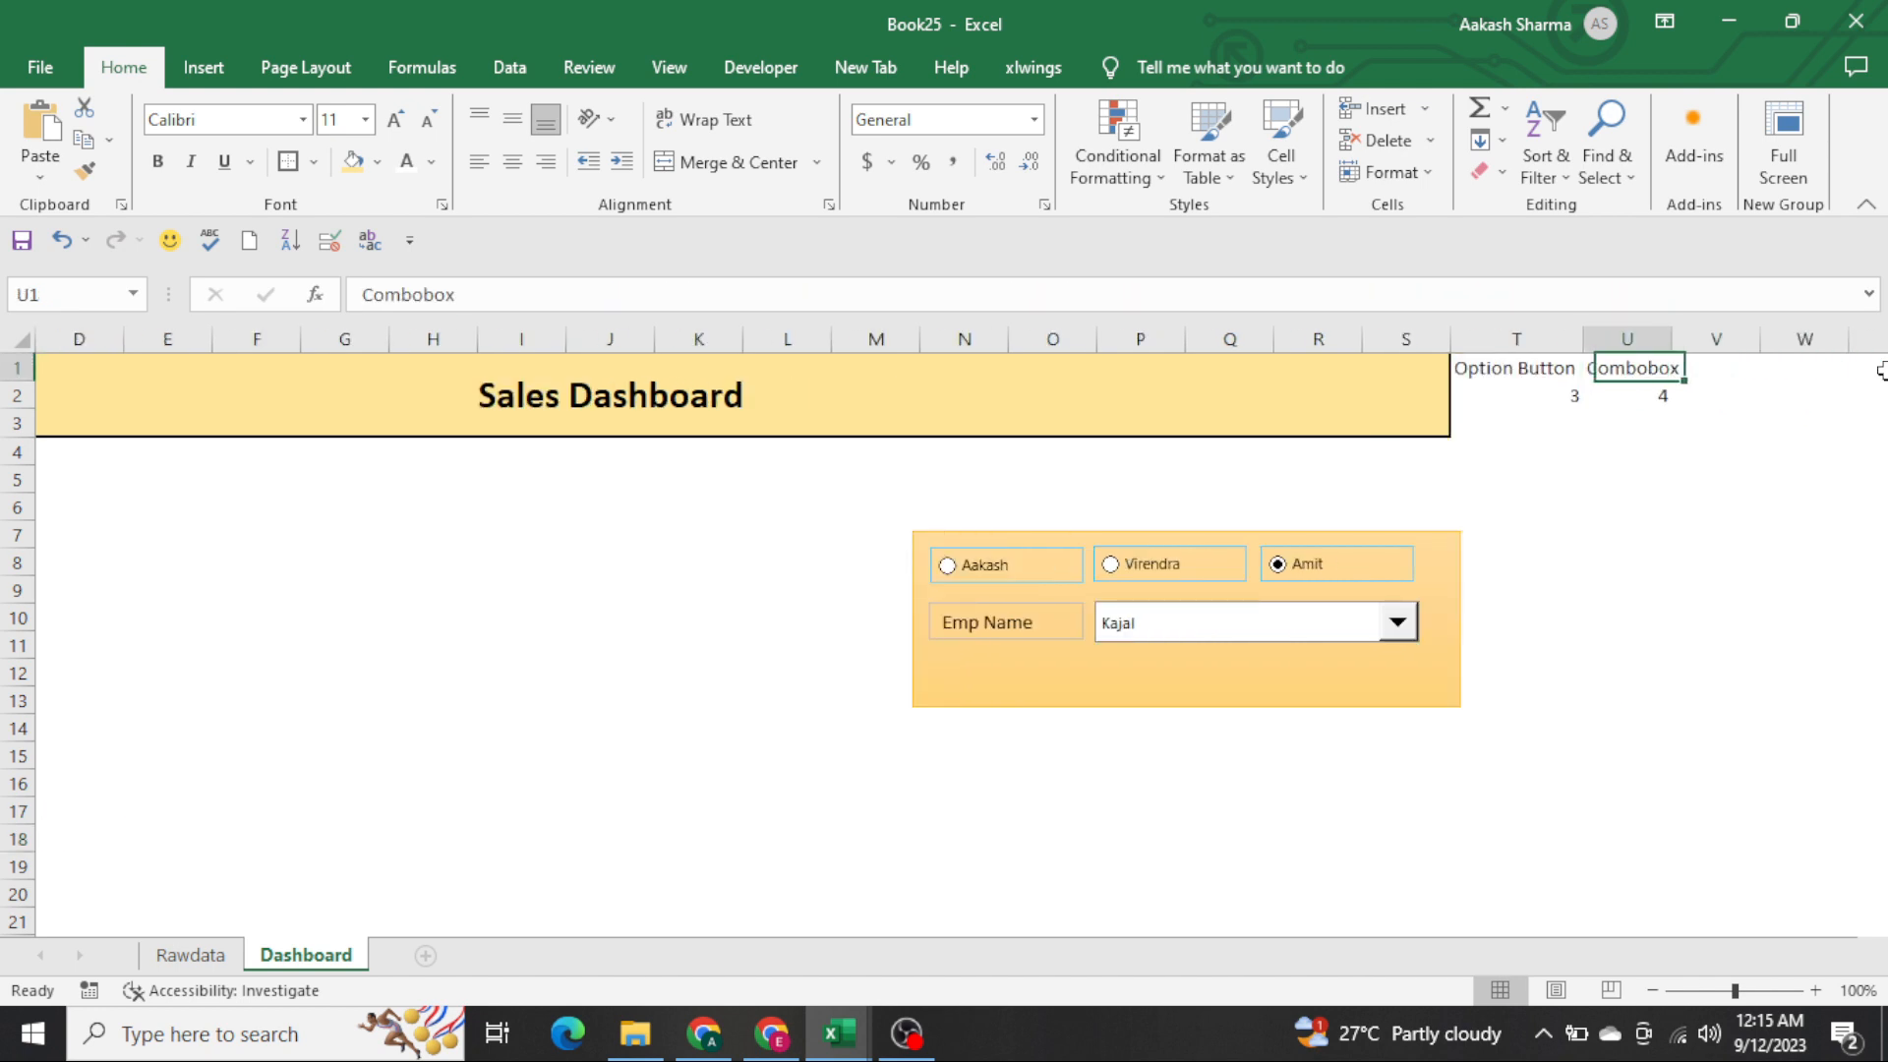
pyautogui.press('Down')
pyautogui.press('Left')
pyautogui.hotkey('shift', 'Up')
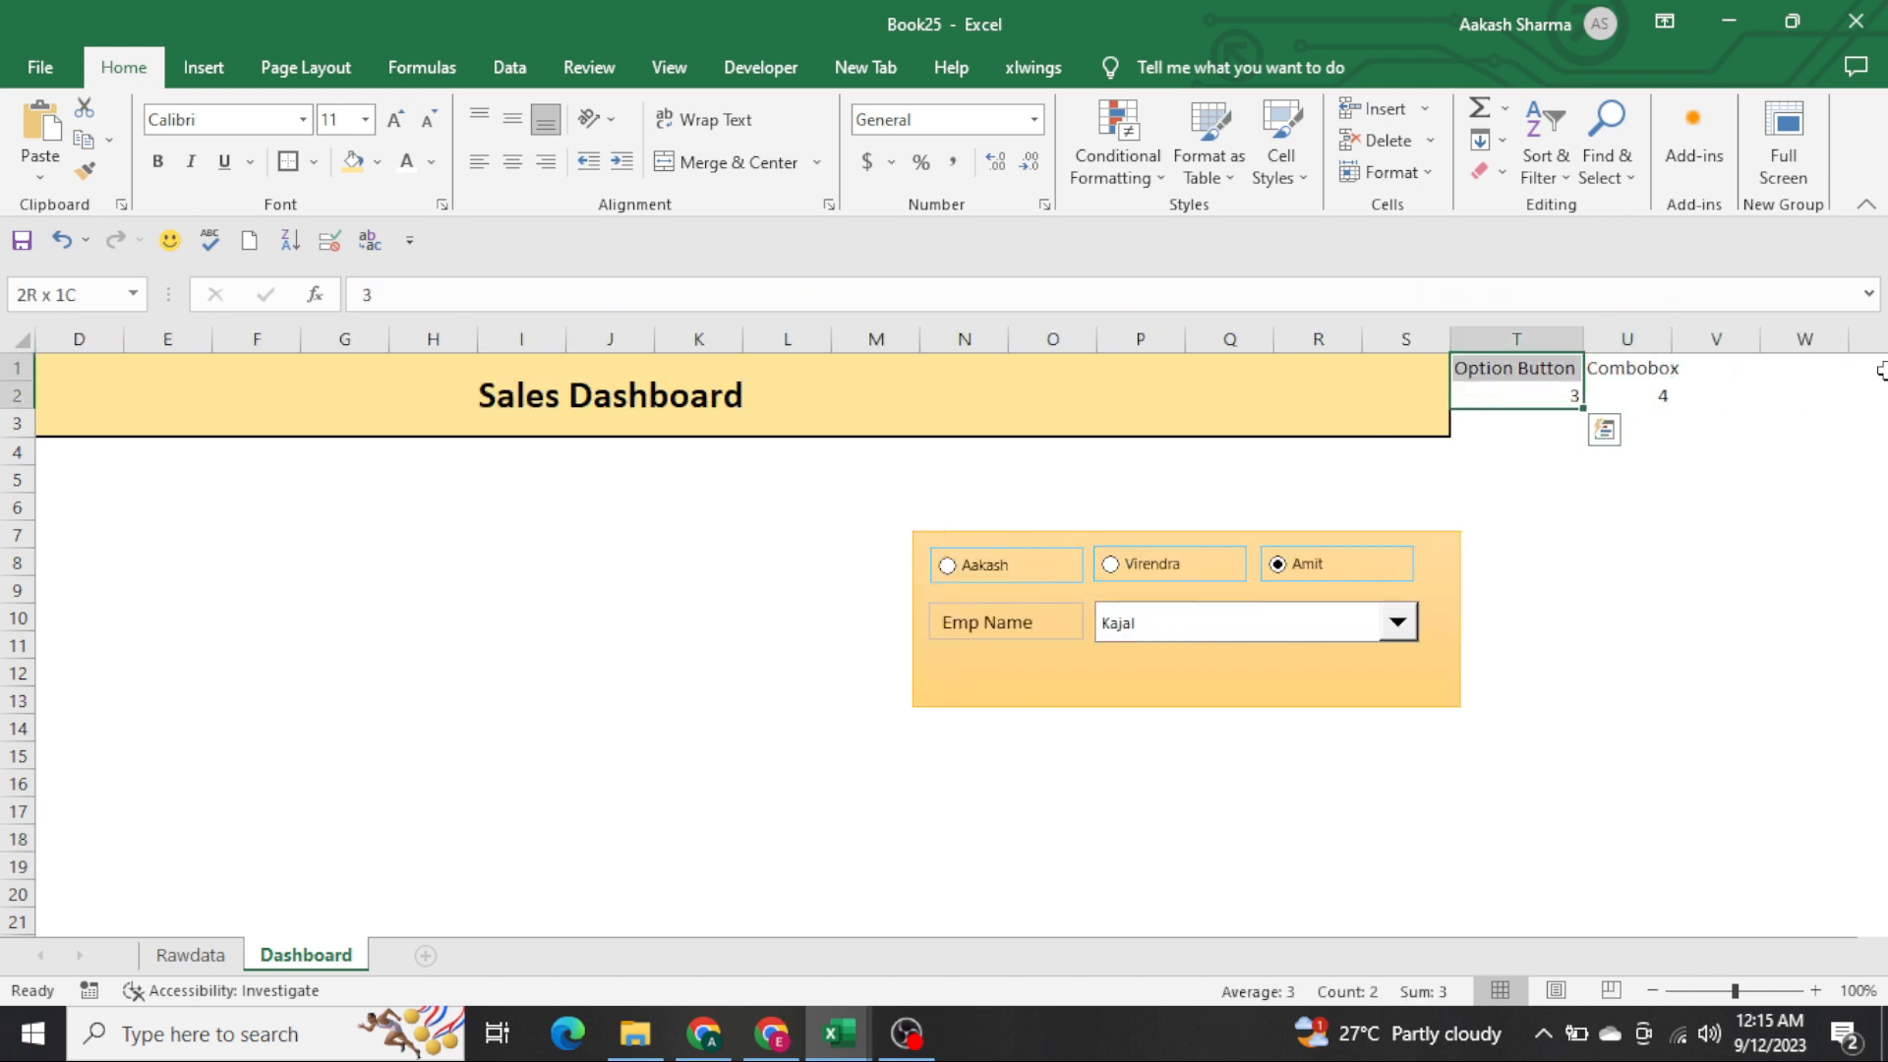
pyautogui.press('Right')
pyautogui.hotkey('shift', 'Up')
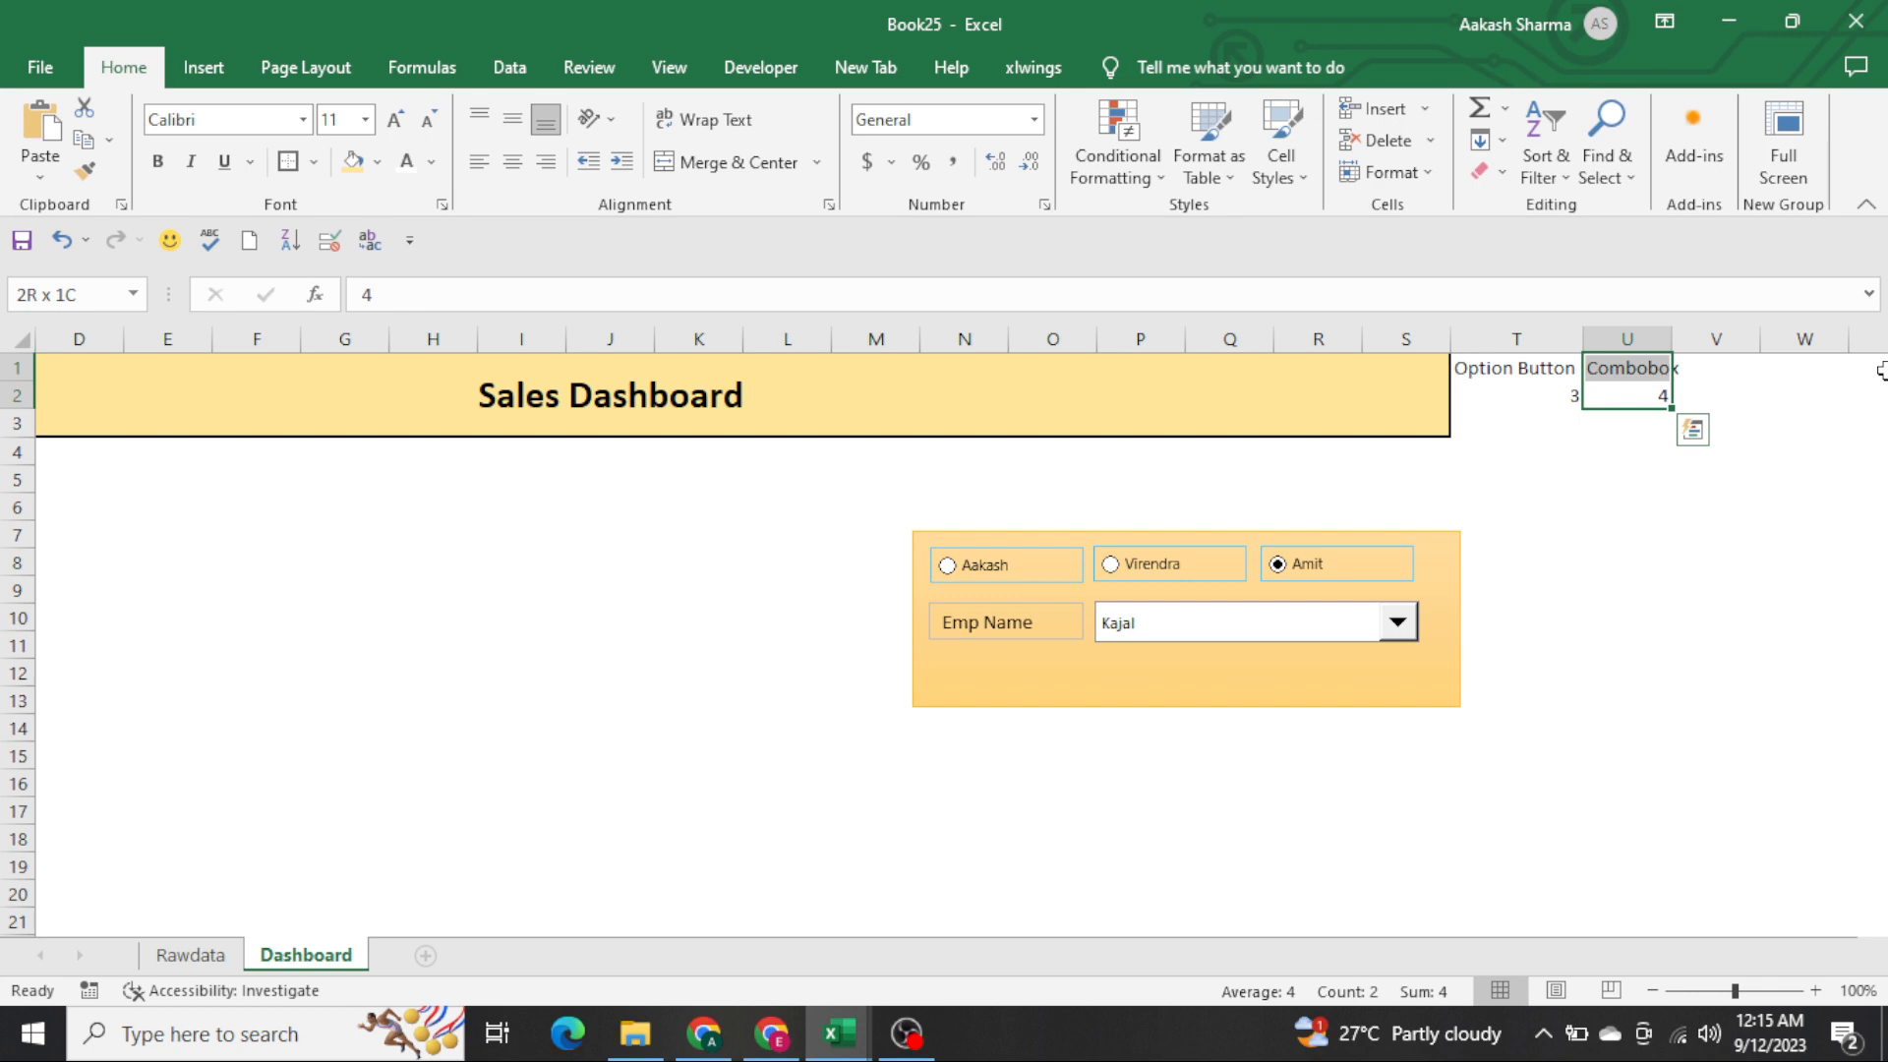
# Check the first four employees of the third team in Rawdata A29:A32 against the combo box's linked cell U2 on Dashboard
pyautogui.hotkey('ctrl', 'pageup')
pyautogui.hotkey('ctrl', 'Down')
pyautogui.hotkey('ctrl', 'Down')
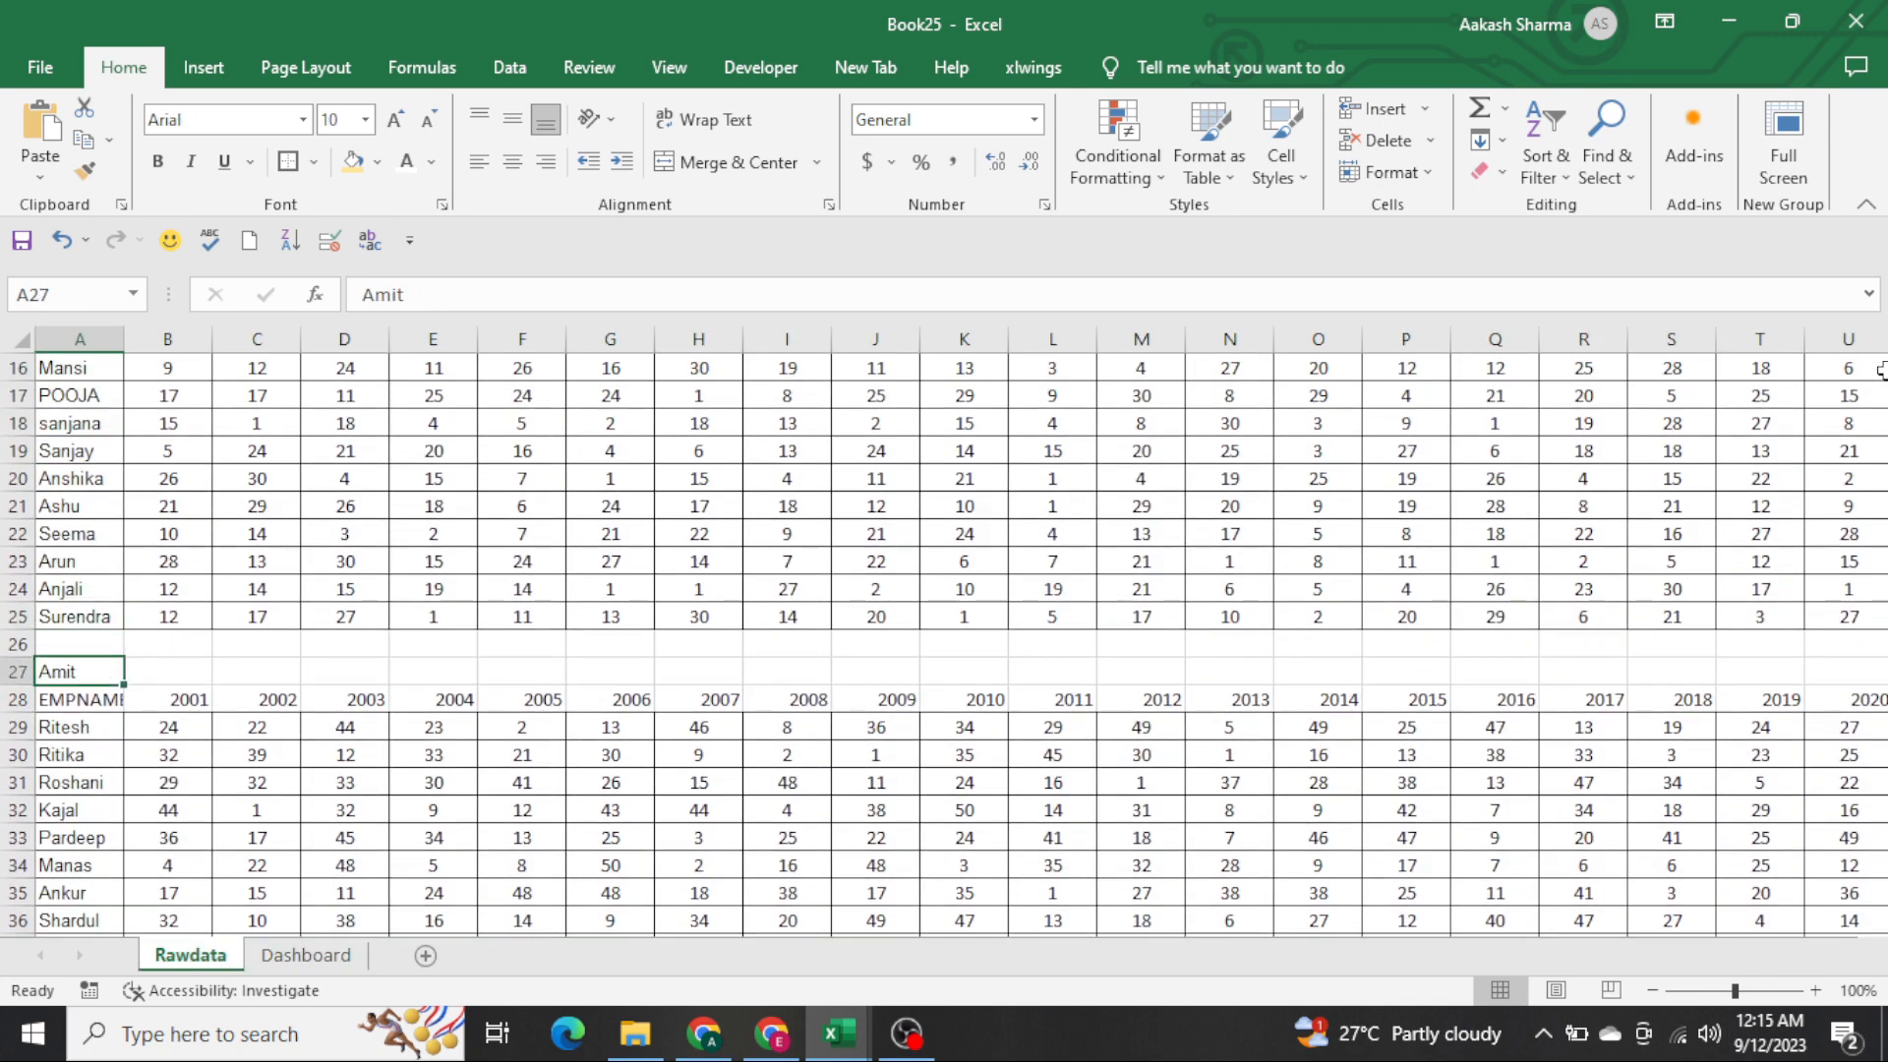
pyautogui.press('Down')
pyautogui.press('Down')
pyautogui.hotkey('shift', 'Down')
pyautogui.hotkey('shift', 'Down')
pyautogui.hotkey('shift', 'Down')
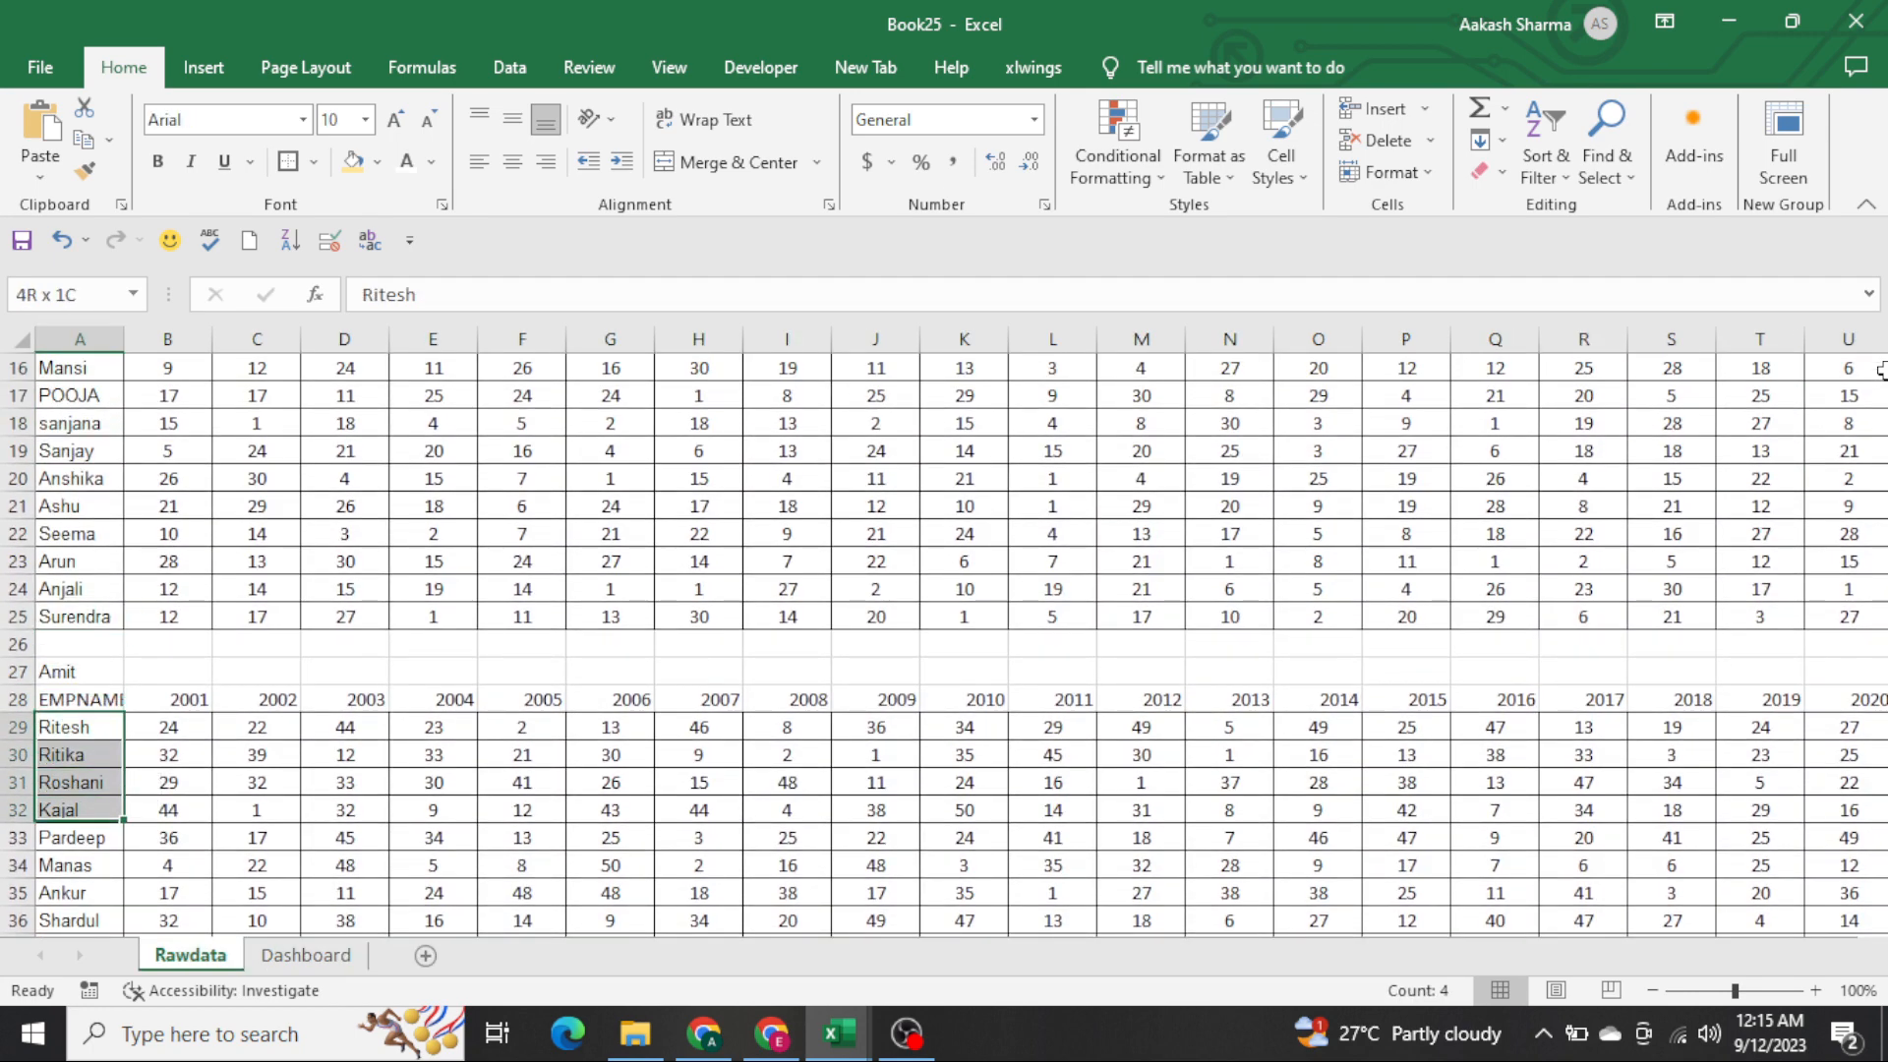
pyautogui.hotkey('ctrl', 'pagedown')
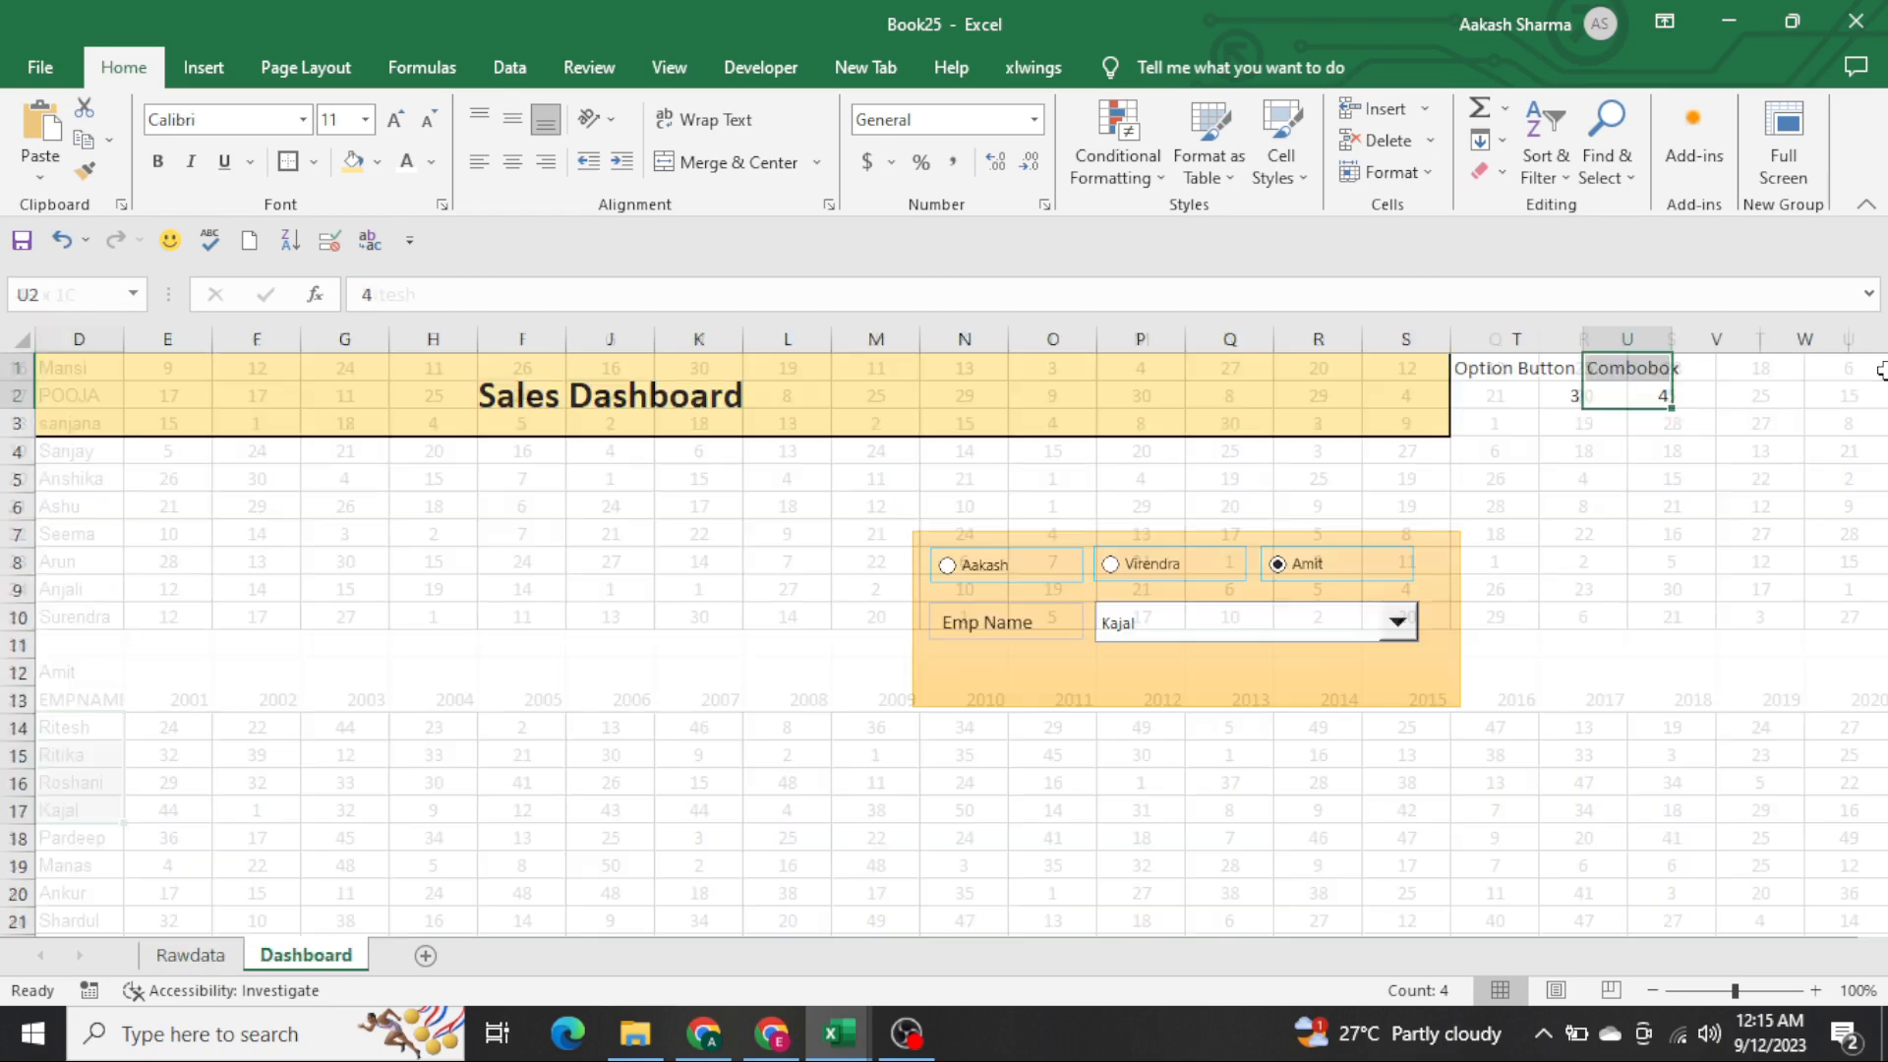
pyautogui.click(1703, 359)
pyautogui.press('Left')
pyautogui.press('Down')
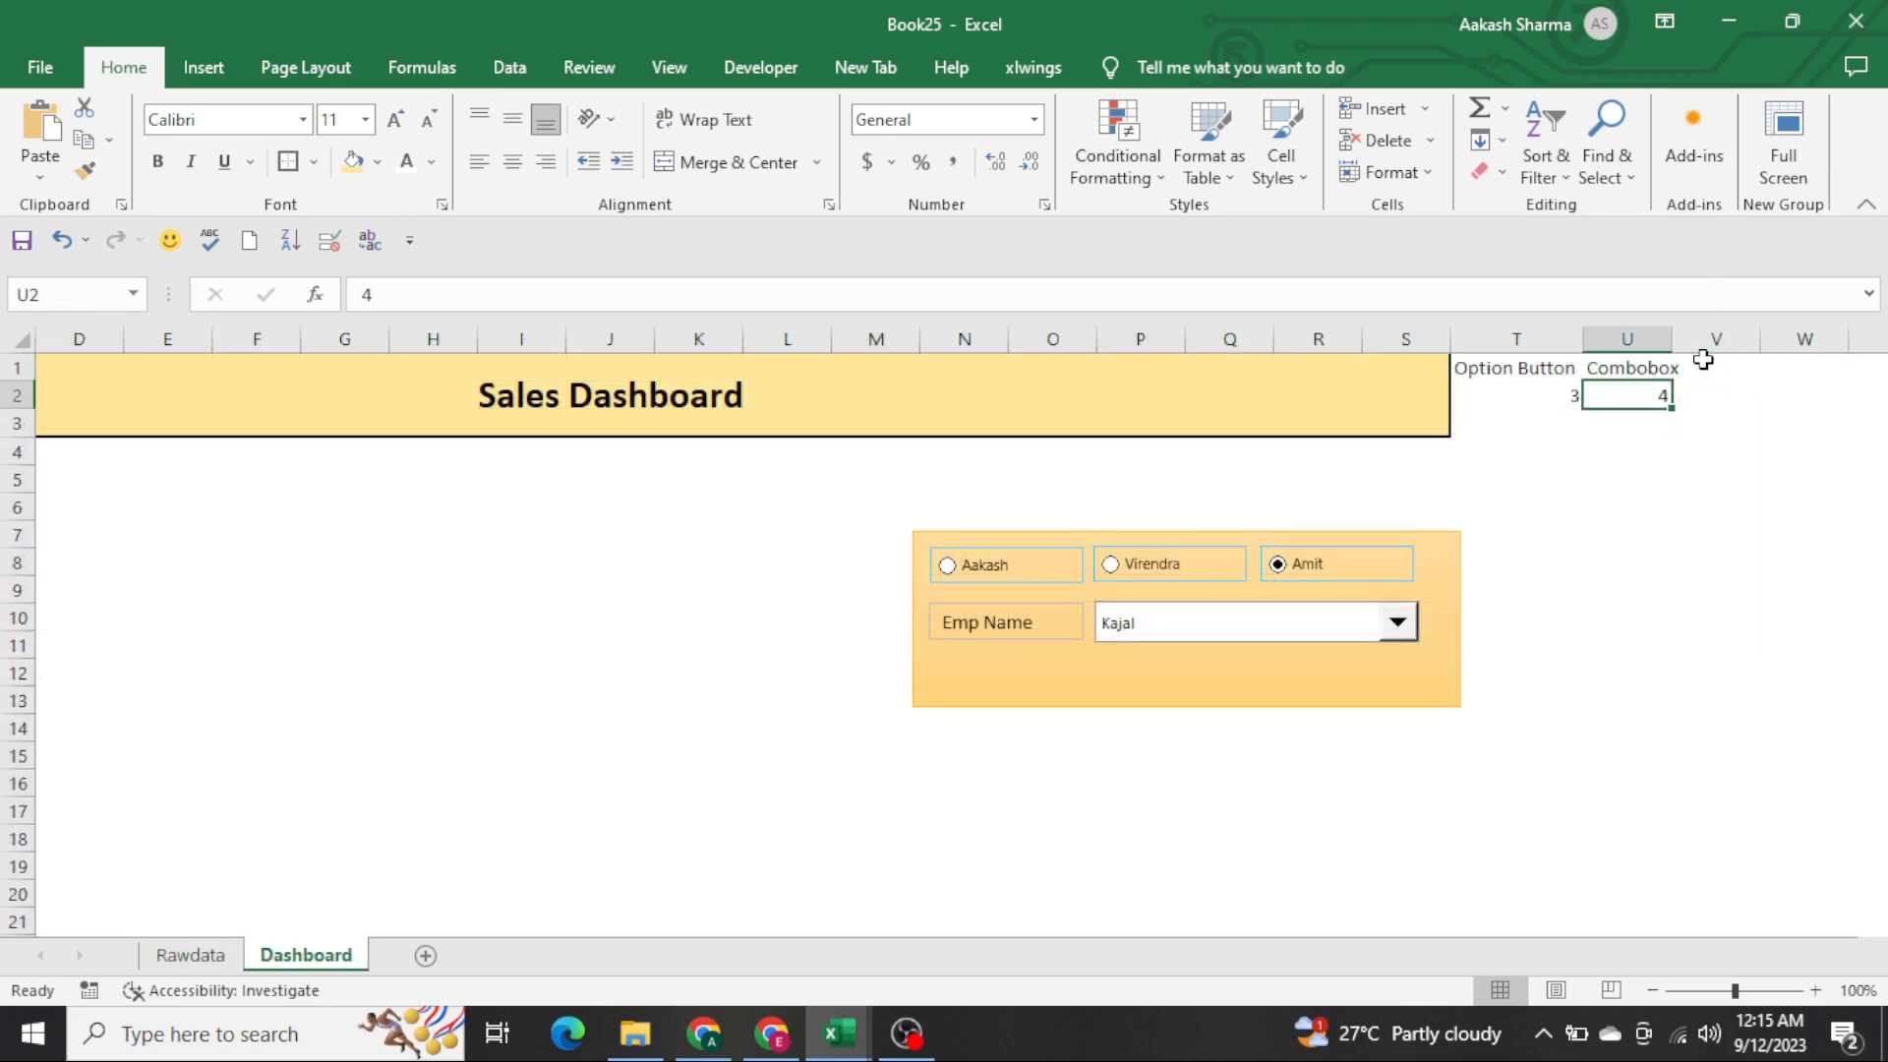
# Choose the first team option and the sixth employee in the dropdown, and return to the Year label in A17
pyautogui.click(970, 581)
pyautogui.keyDown('ctrl'); pyautogui.click(1300, 647); pyautogui.keyUp('ctrl')
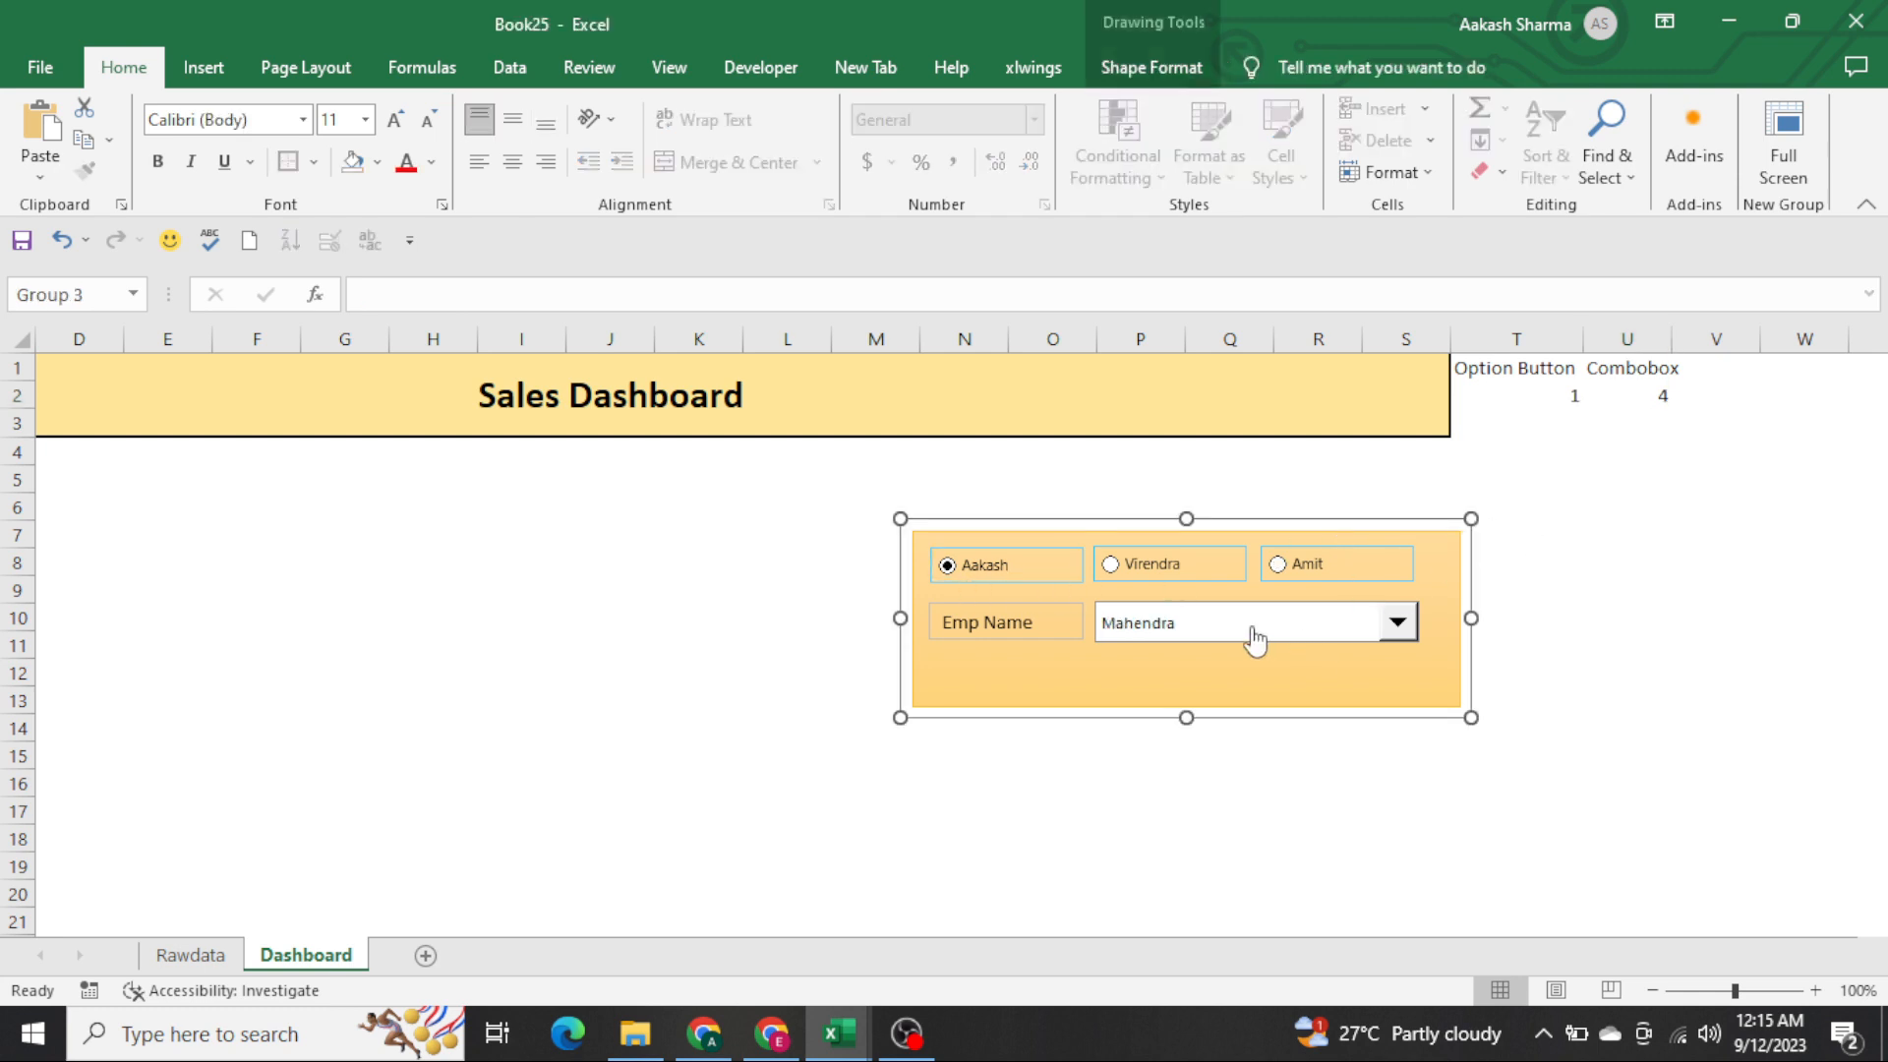
pyautogui.click(1255, 640)
pyautogui.click(1170, 685)
pyautogui.click(1343, 737)
pyautogui.press('Home')
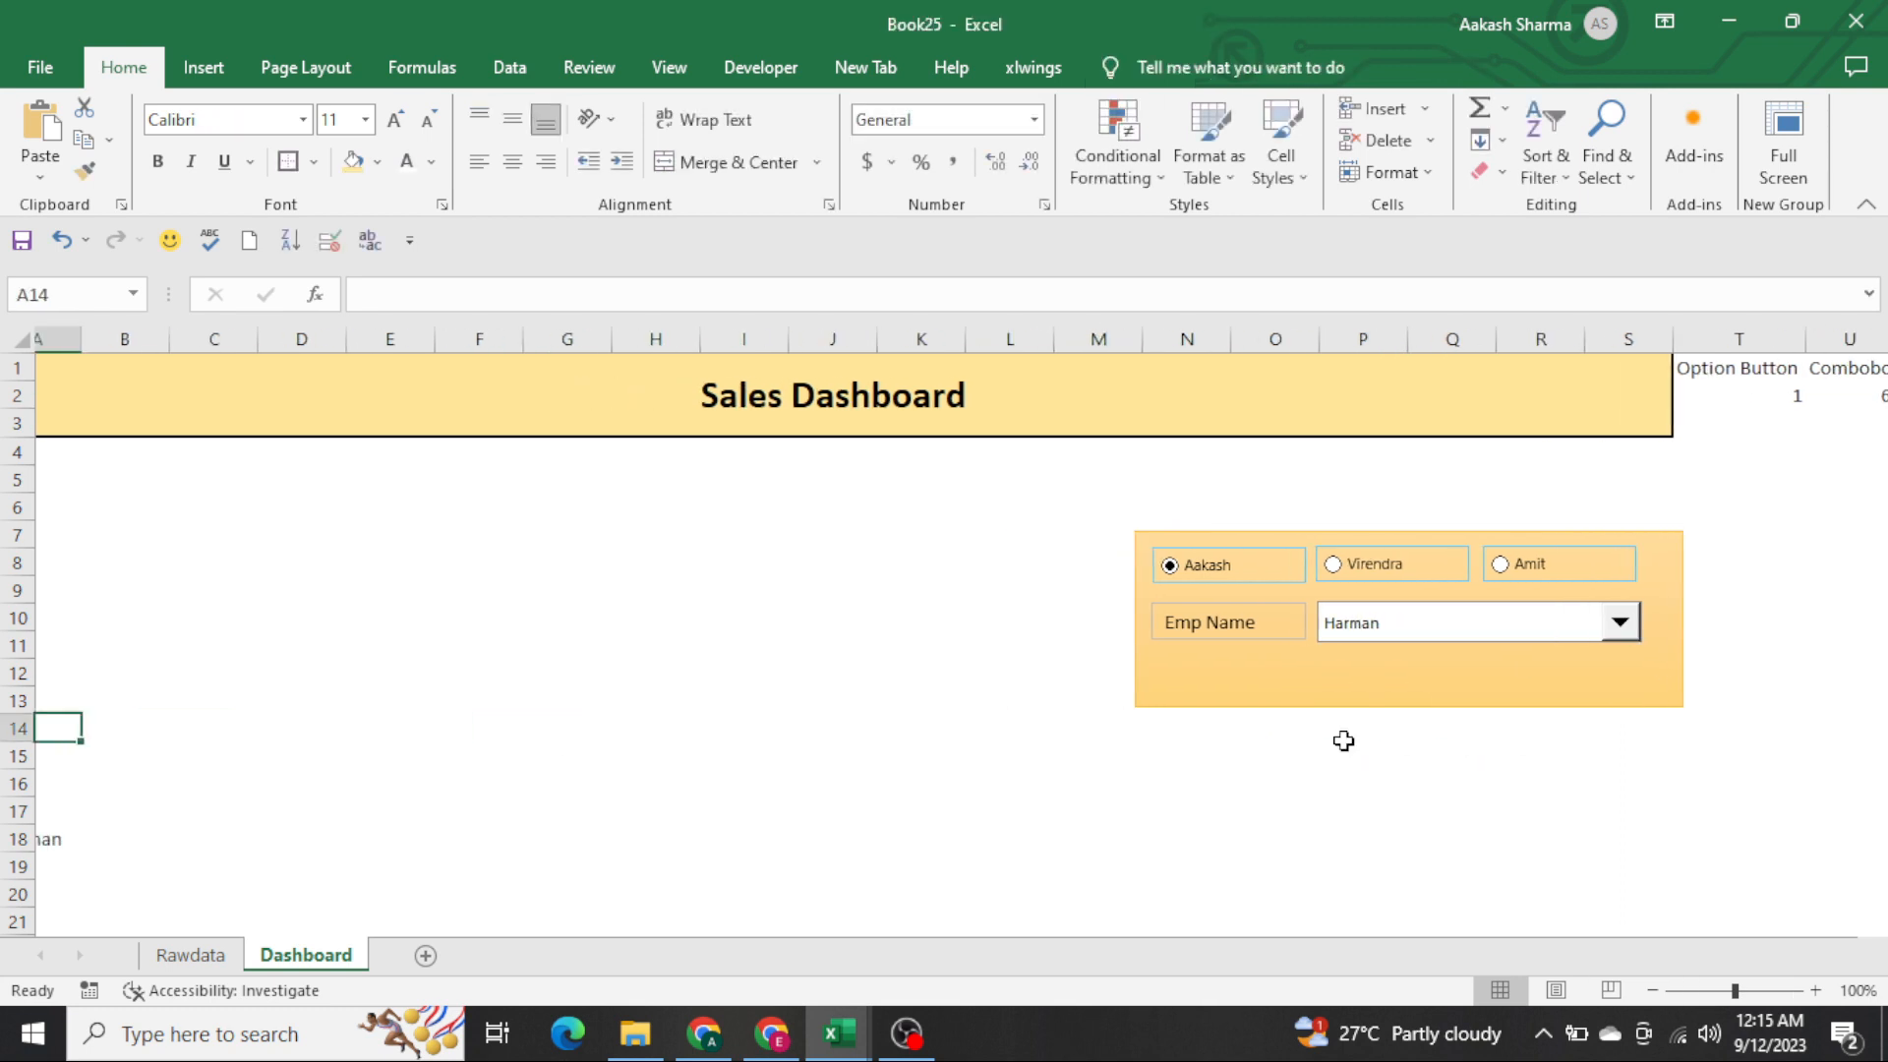
pyautogui.press('Down')
pyautogui.press('Down')
pyautogui.press('Down')
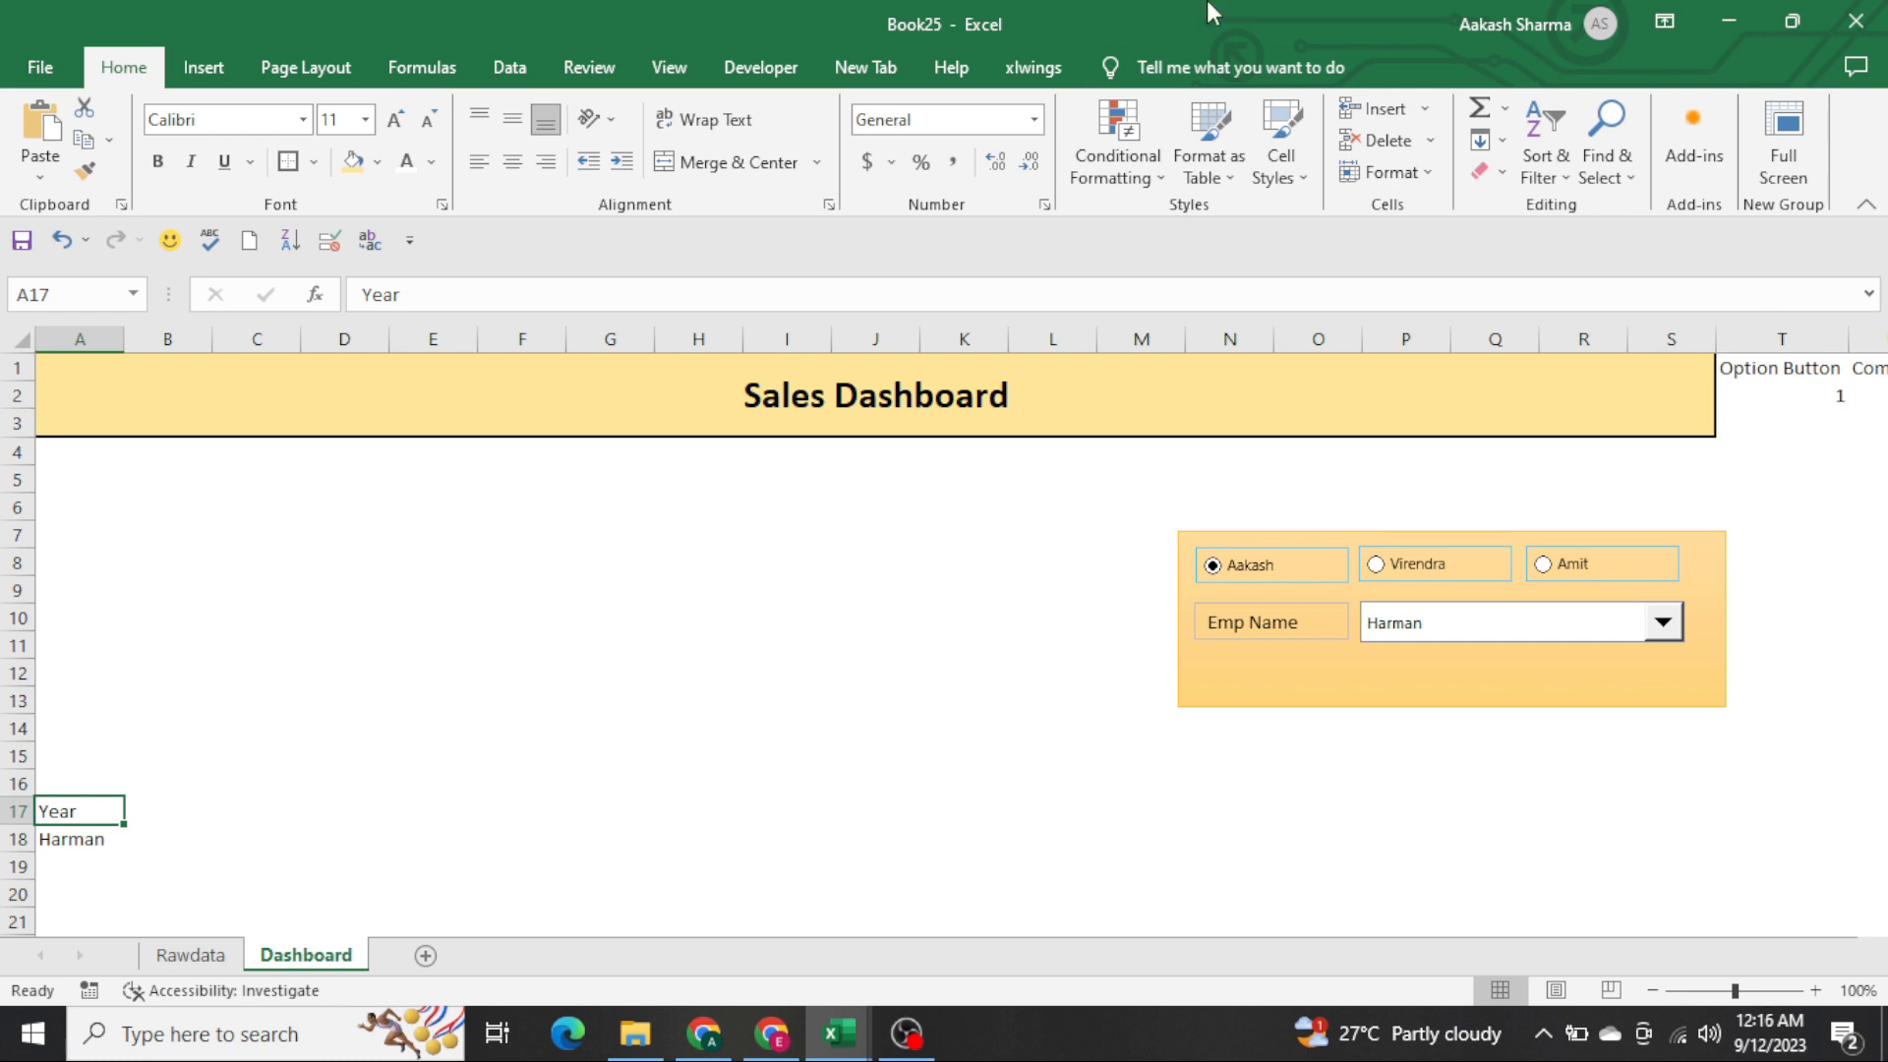
# Make row 14 slightly taller and draw a horizontal Scroll Bar form control above the Year row, from column A to about column J
pyautogui.click(769, 77)
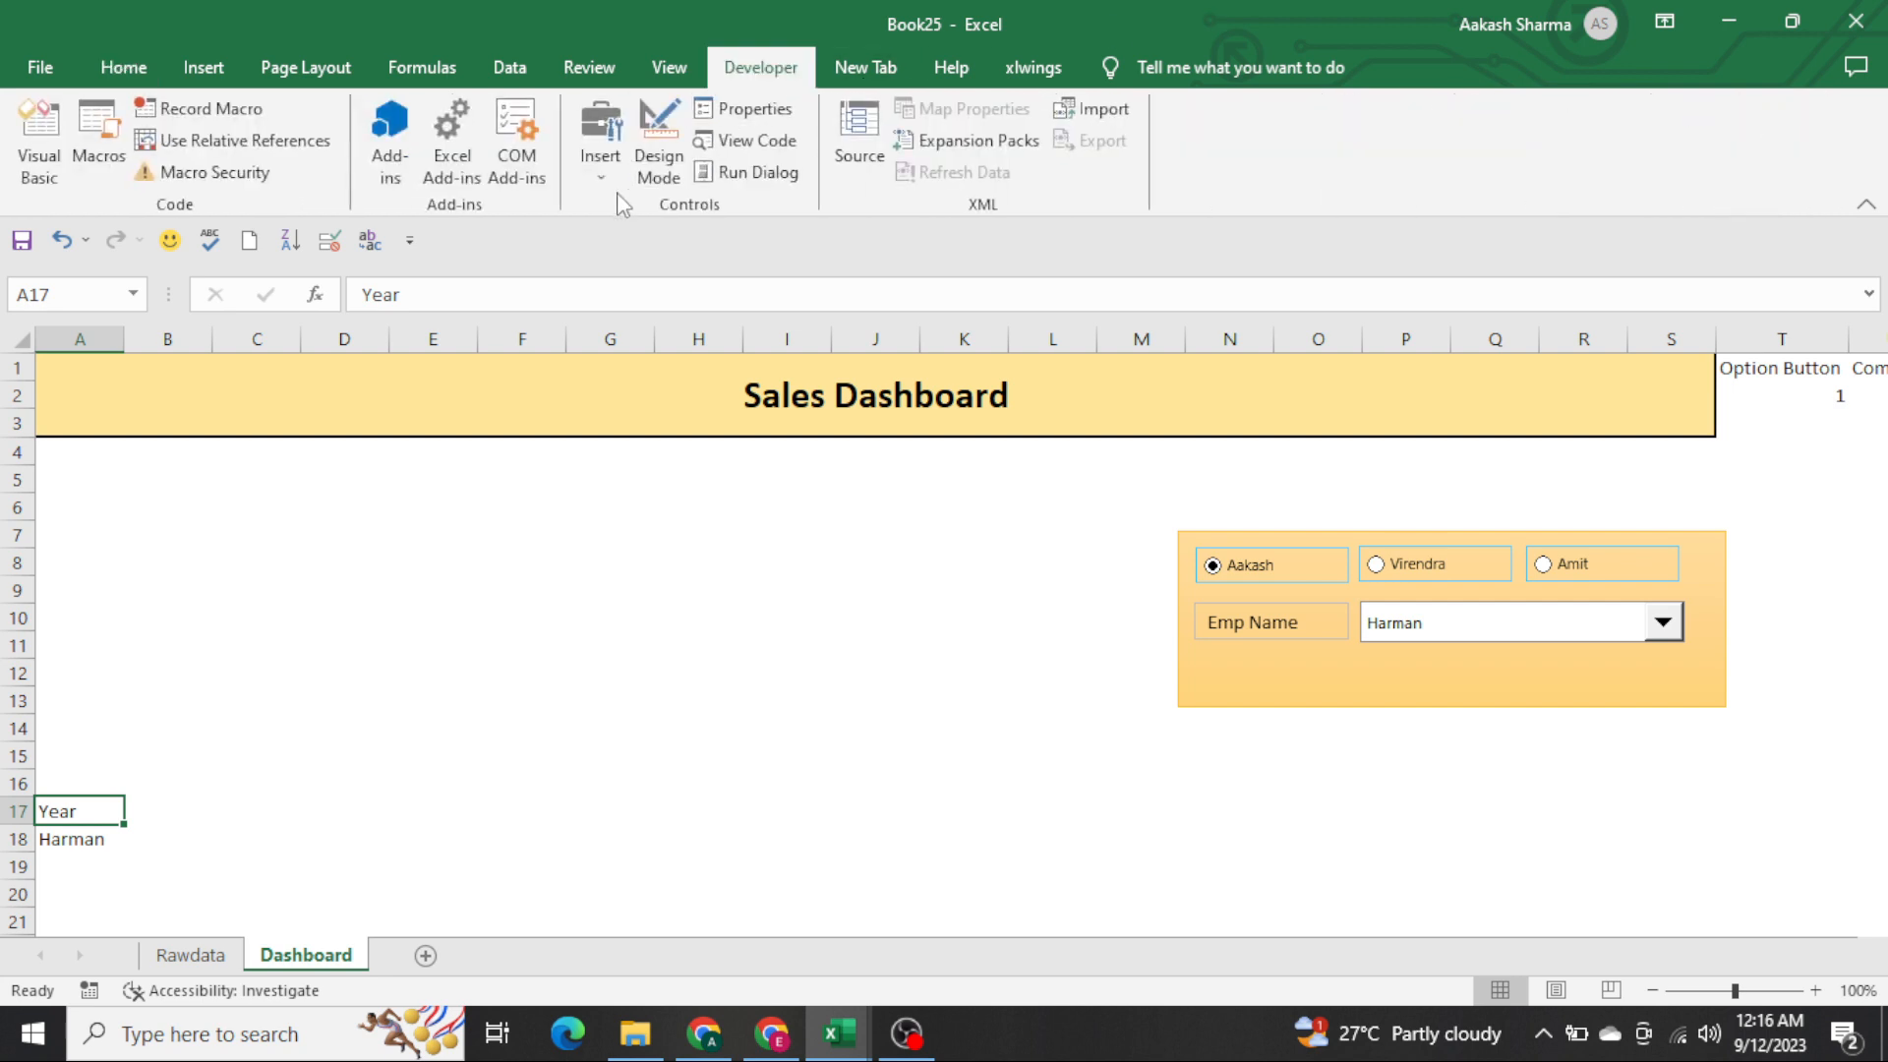
pyautogui.click(600, 157)
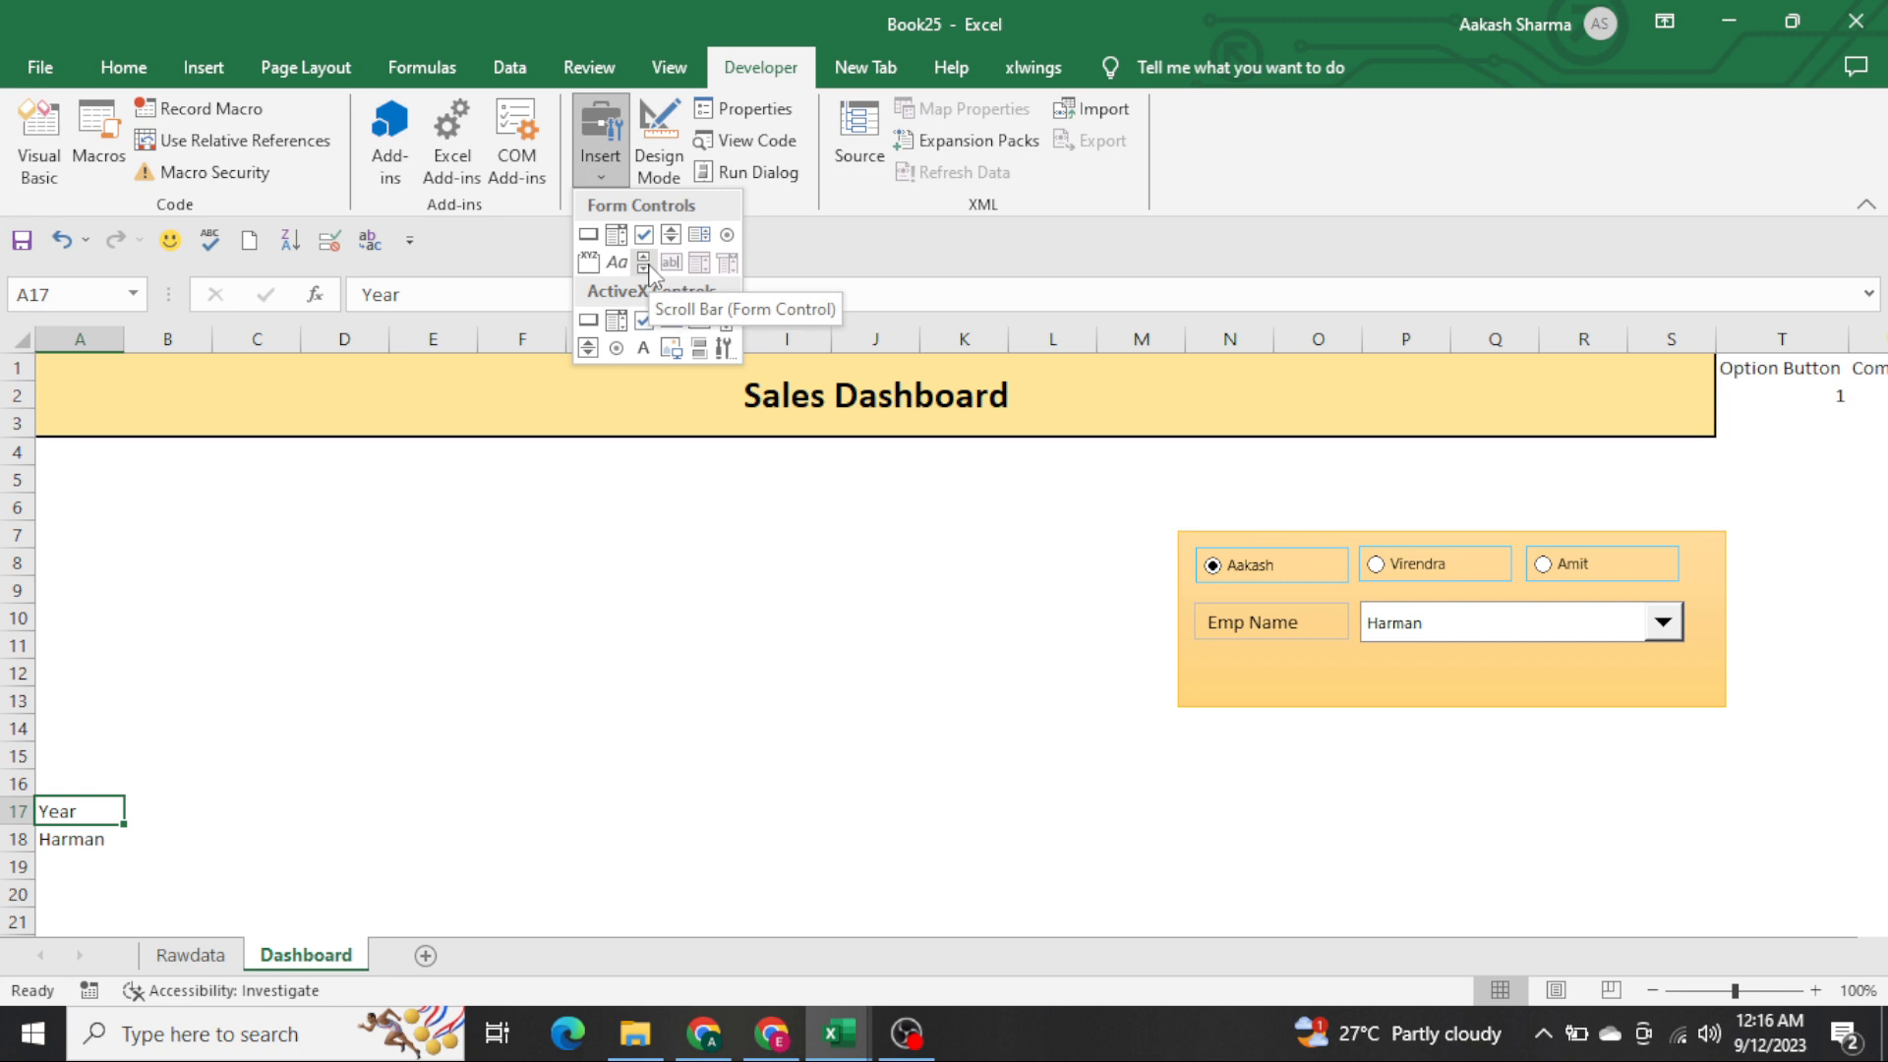
pyautogui.click(644, 264)
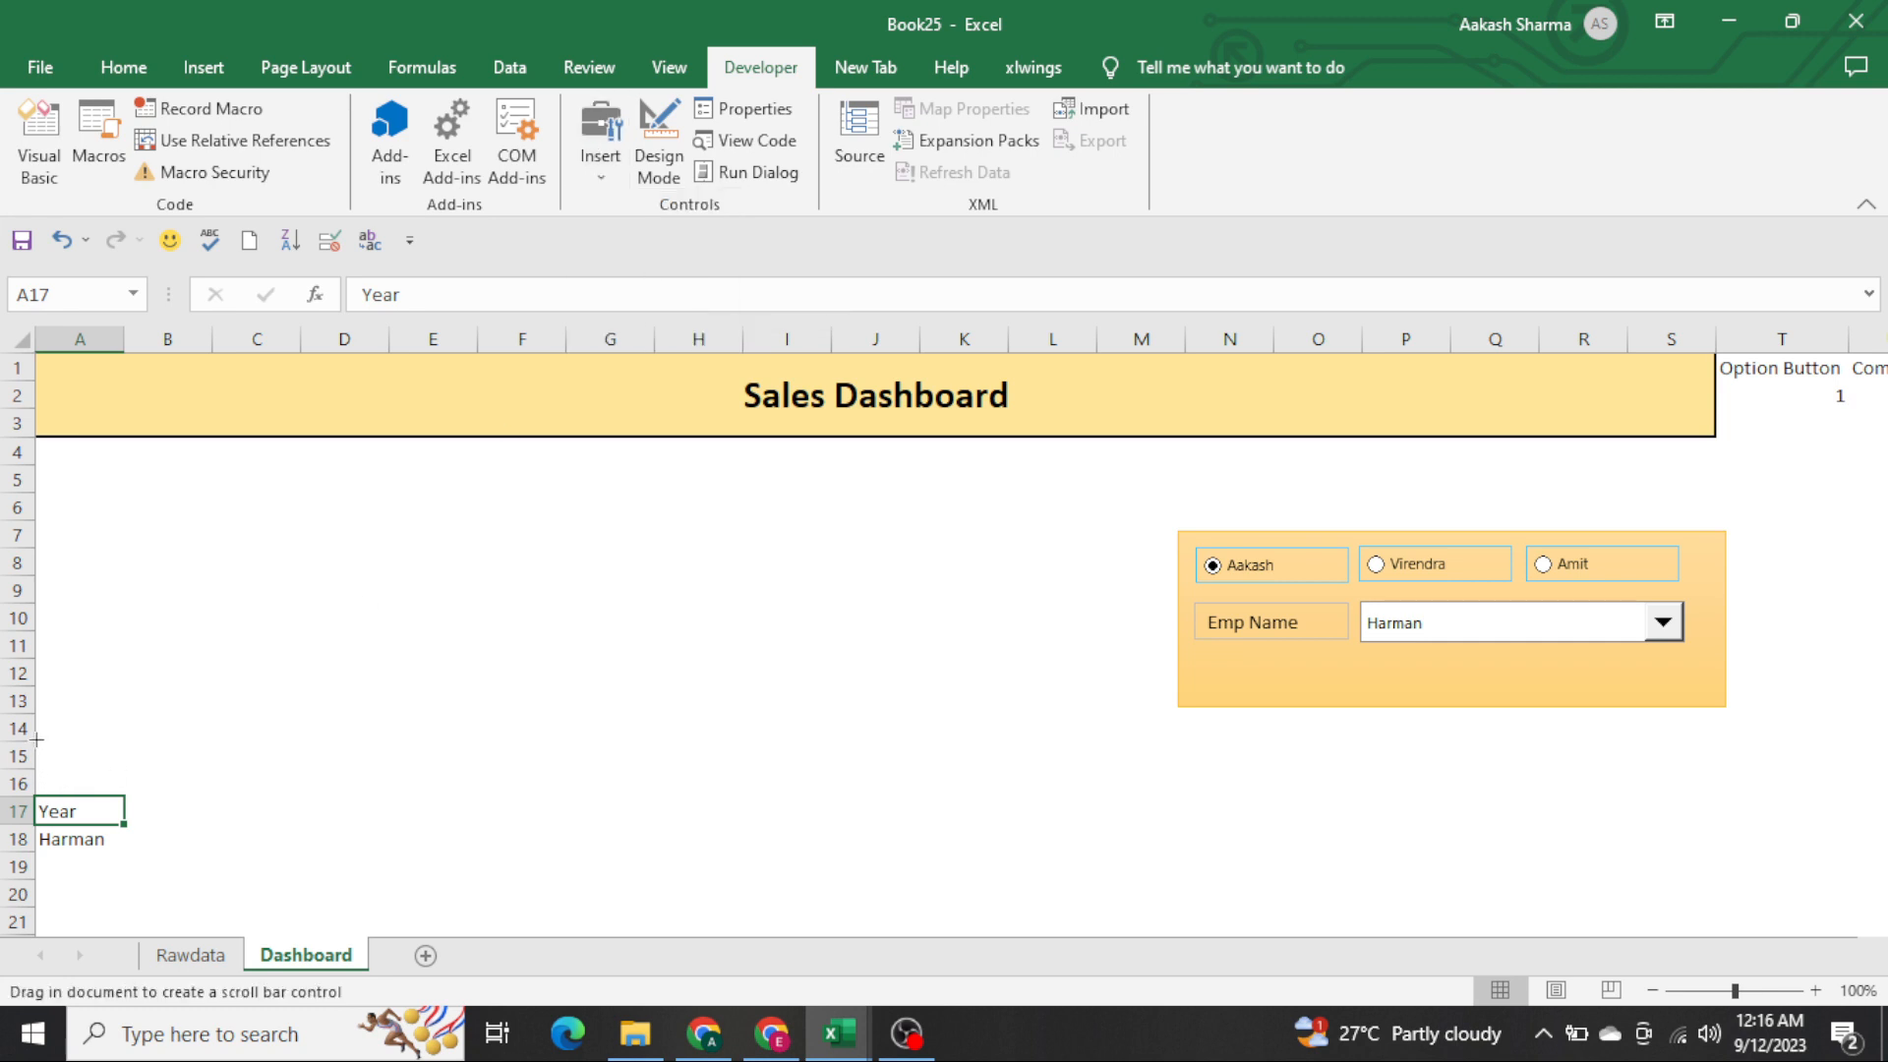
pyautogui.moveTo(36, 740); pyautogui.dragTo(172, 744)
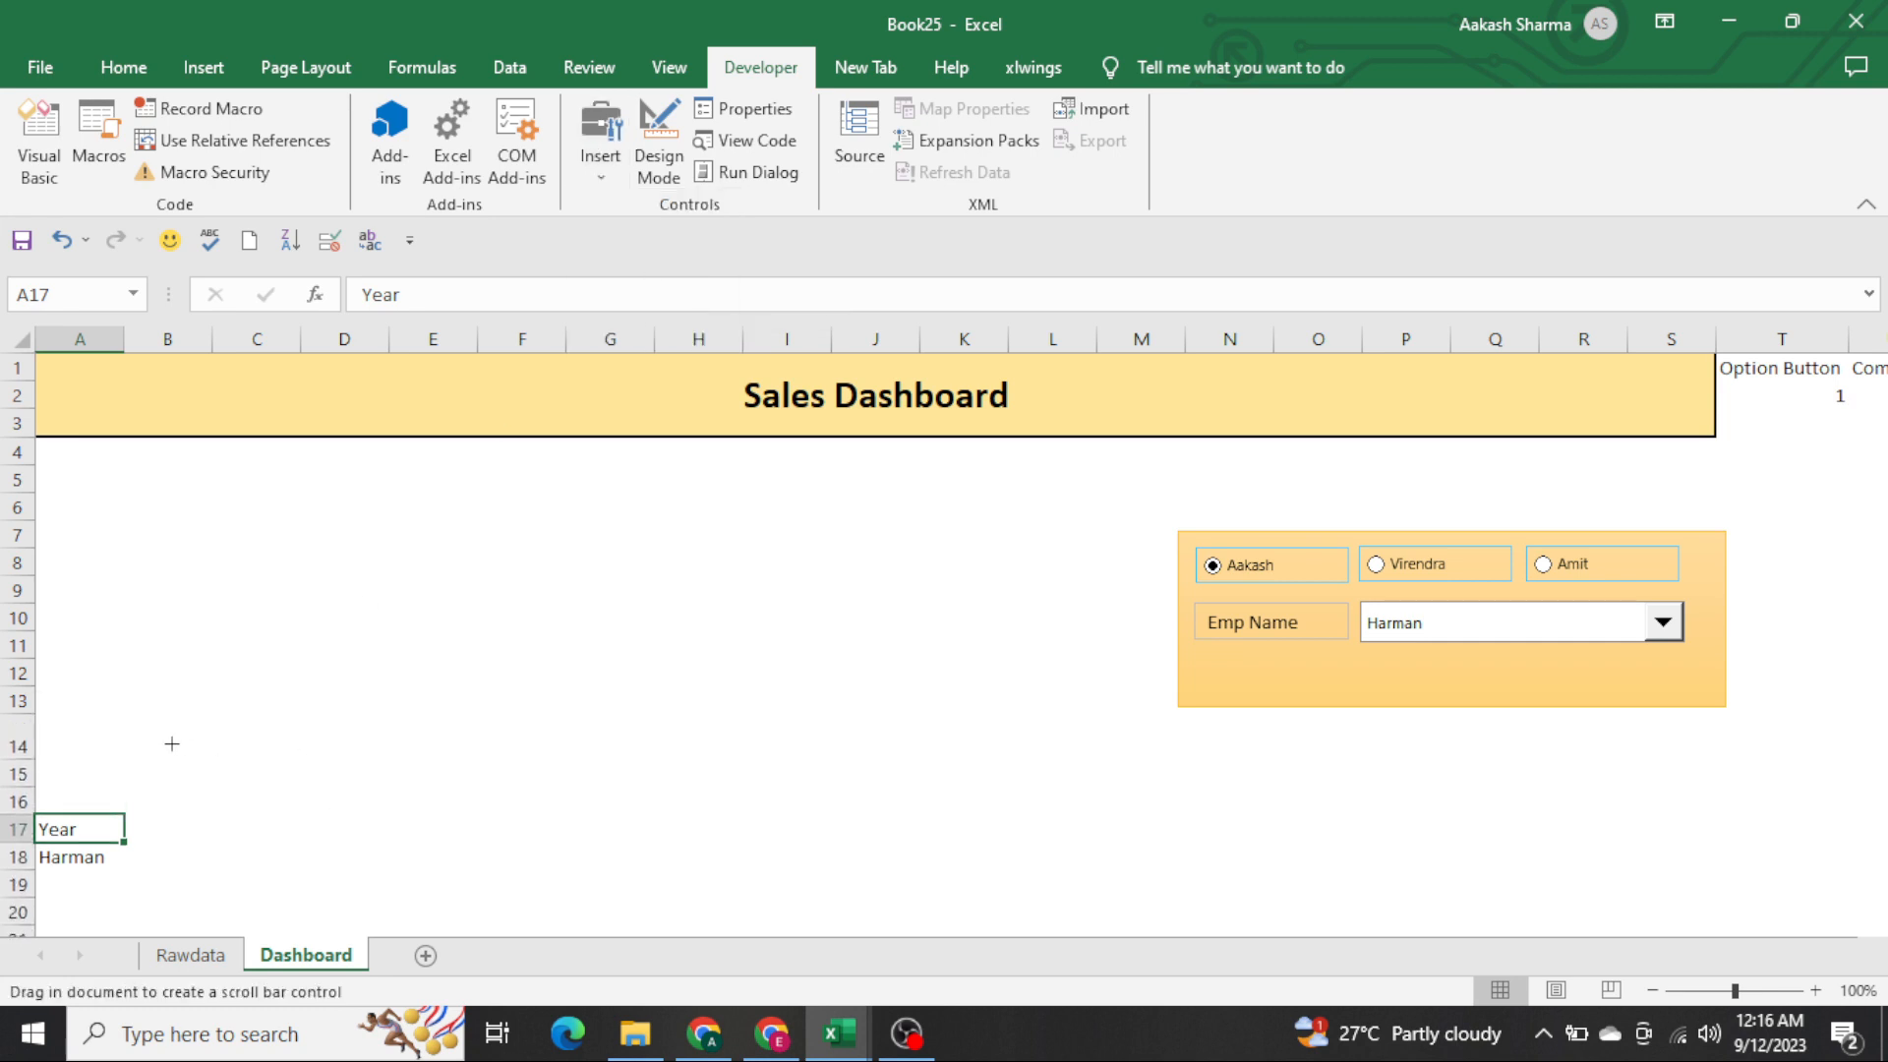
pyautogui.moveTo(47, 758)
pyautogui.mouseDown()
pyautogui.moveTo(772, 822)
pyautogui.moveTo(872, 807)
pyautogui.moveTo(834, 811)
pyautogui.mouseUp()
pyautogui.click(814, 877)
pyautogui.press('Home')
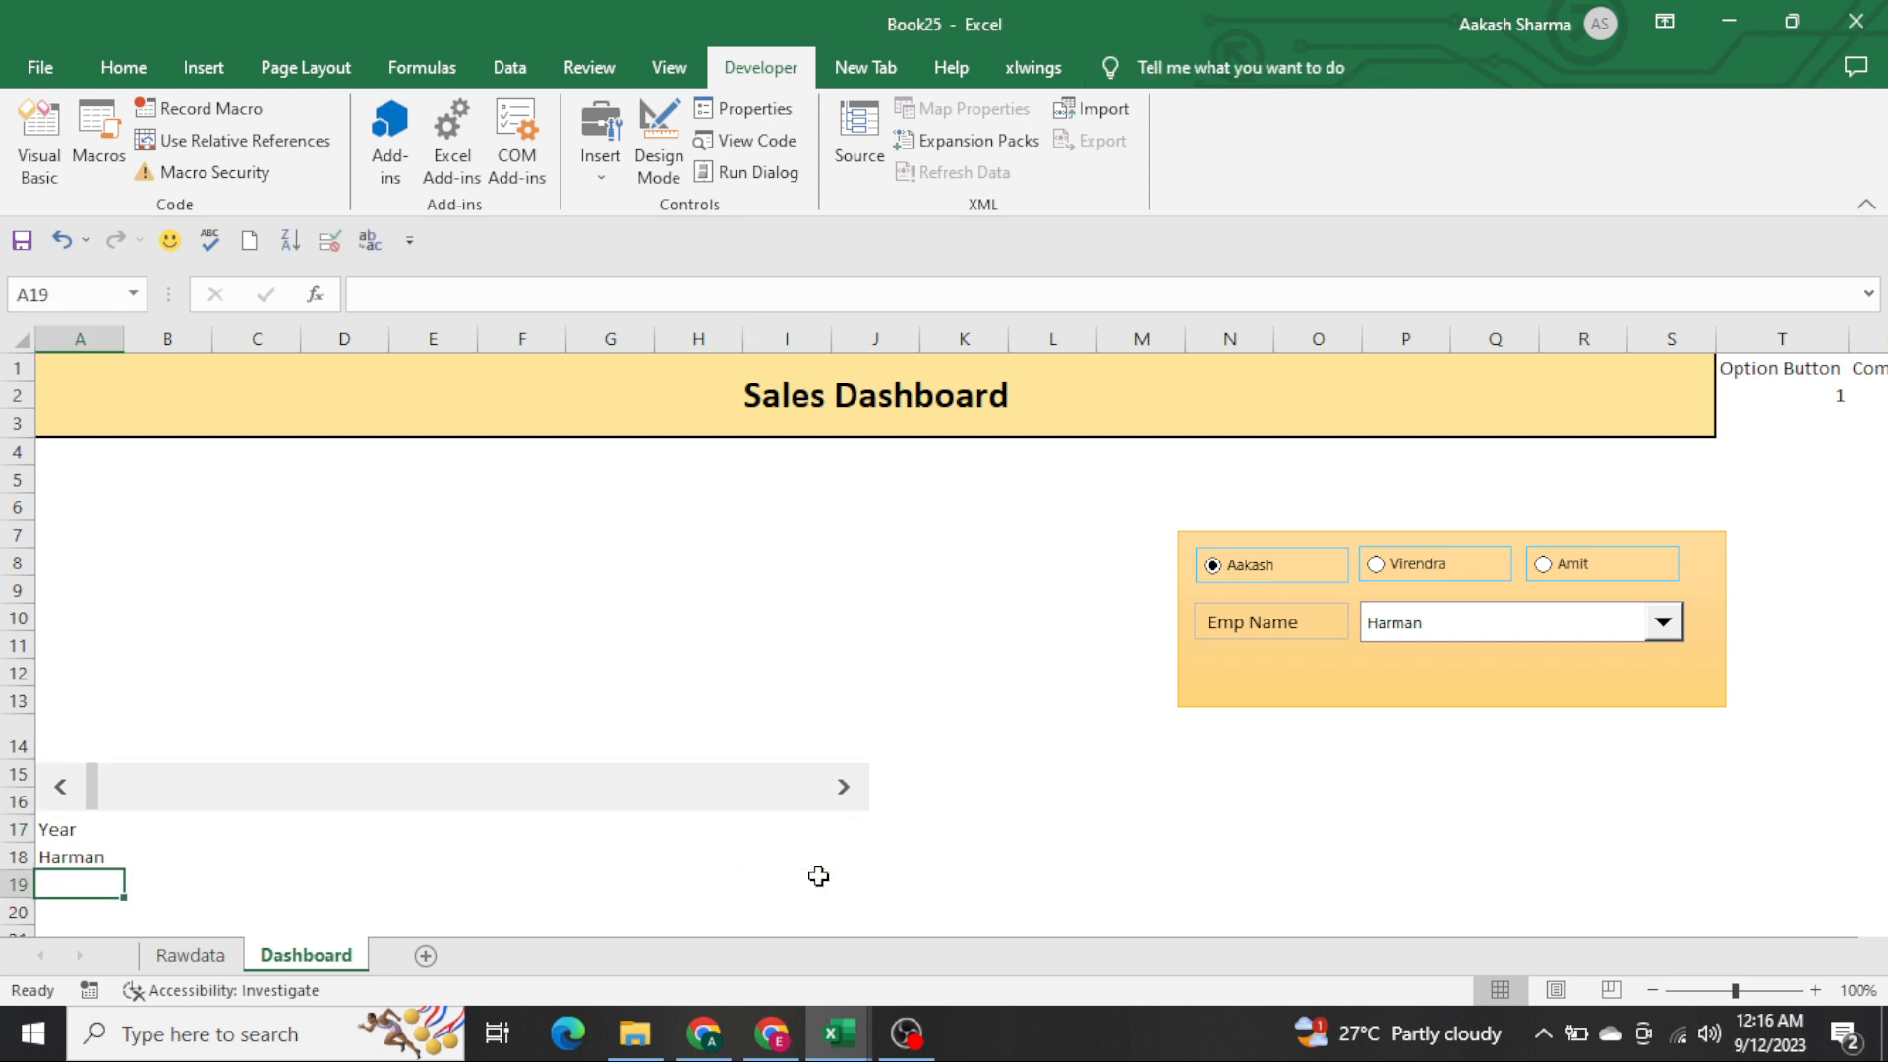
# Apply a thick outside border around the range B17:J18
pyautogui.press('Up')
pyautogui.press('Up')
pyautogui.press('Right')
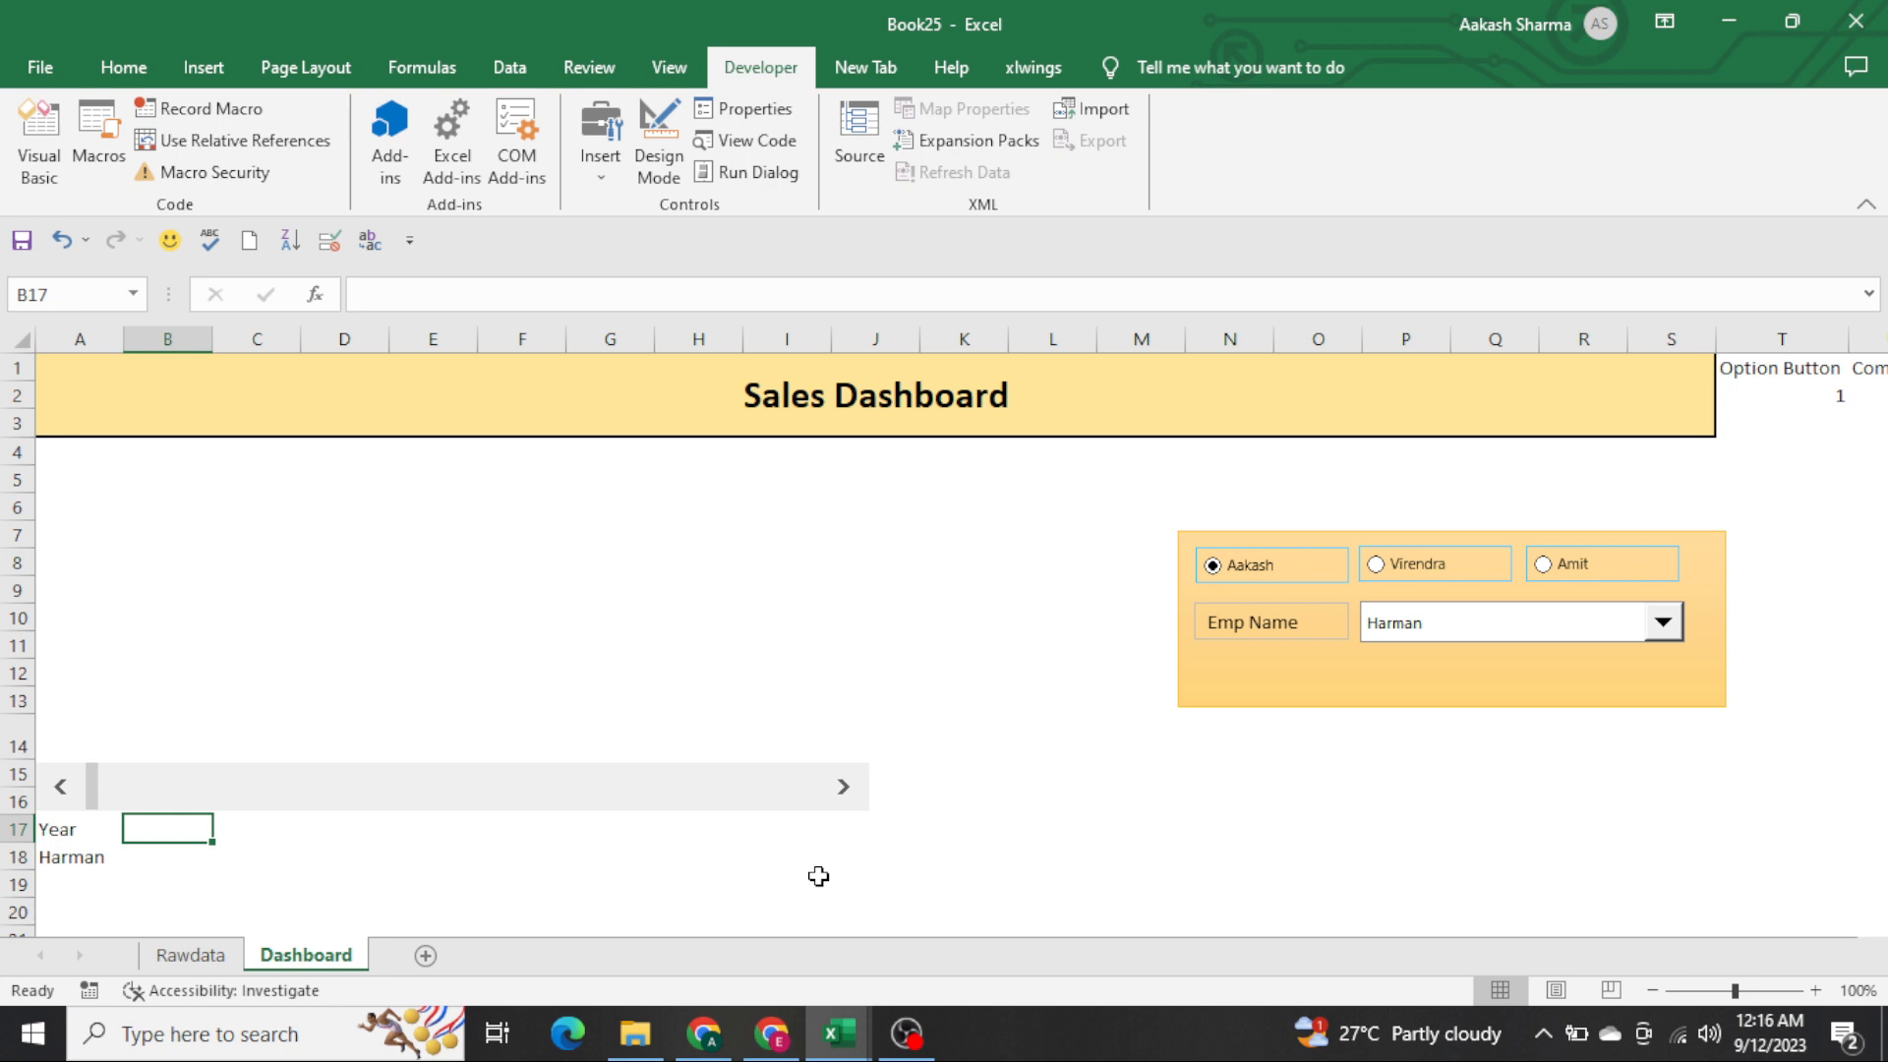
pyautogui.press('Left')
pyautogui.press('Right')
pyautogui.hotkey('shift', 'Right')
pyautogui.hotkey('shift', 'Right')
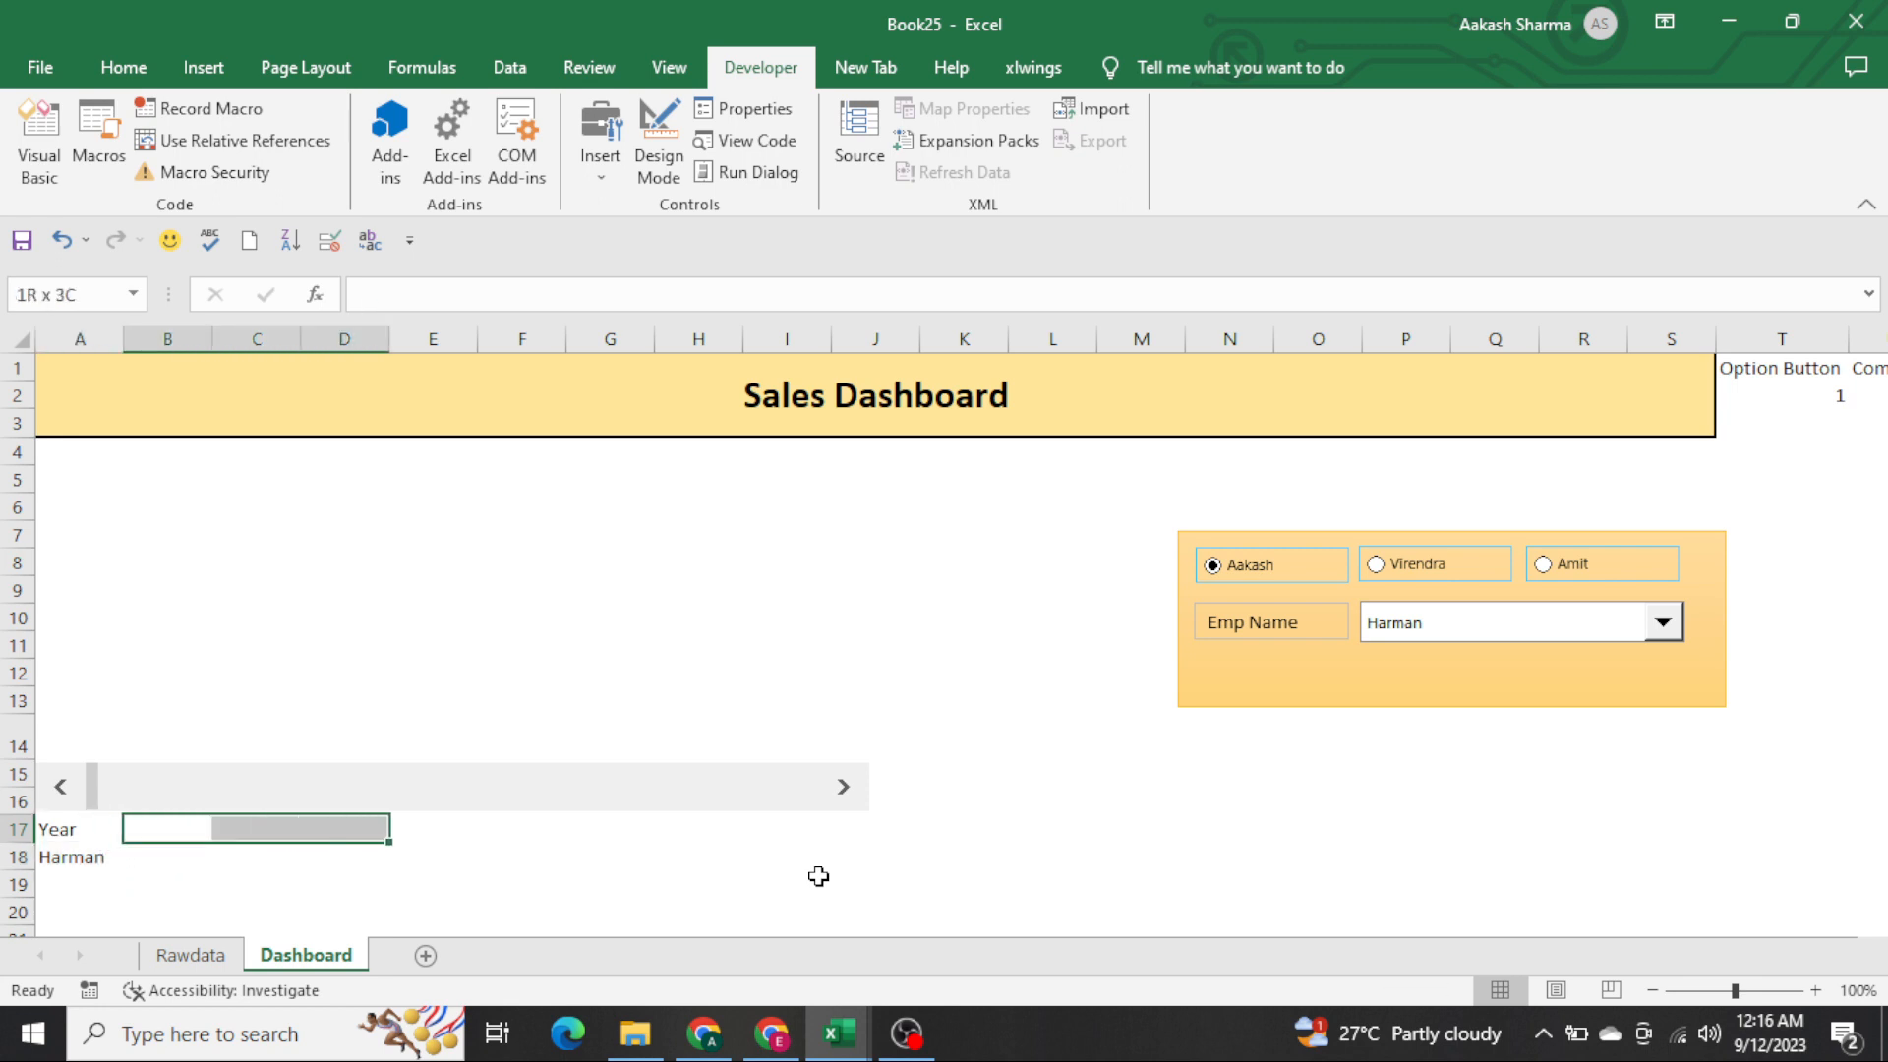
pyautogui.hotkey('shift', 'Right')
pyautogui.hotkey('shift', 'Right')
pyautogui.hotkey('shift', 'Right')
pyautogui.hotkey('shift', 'Right')
pyautogui.hotkey('shift', 'Right')
pyautogui.hotkey('shift', 'Right')
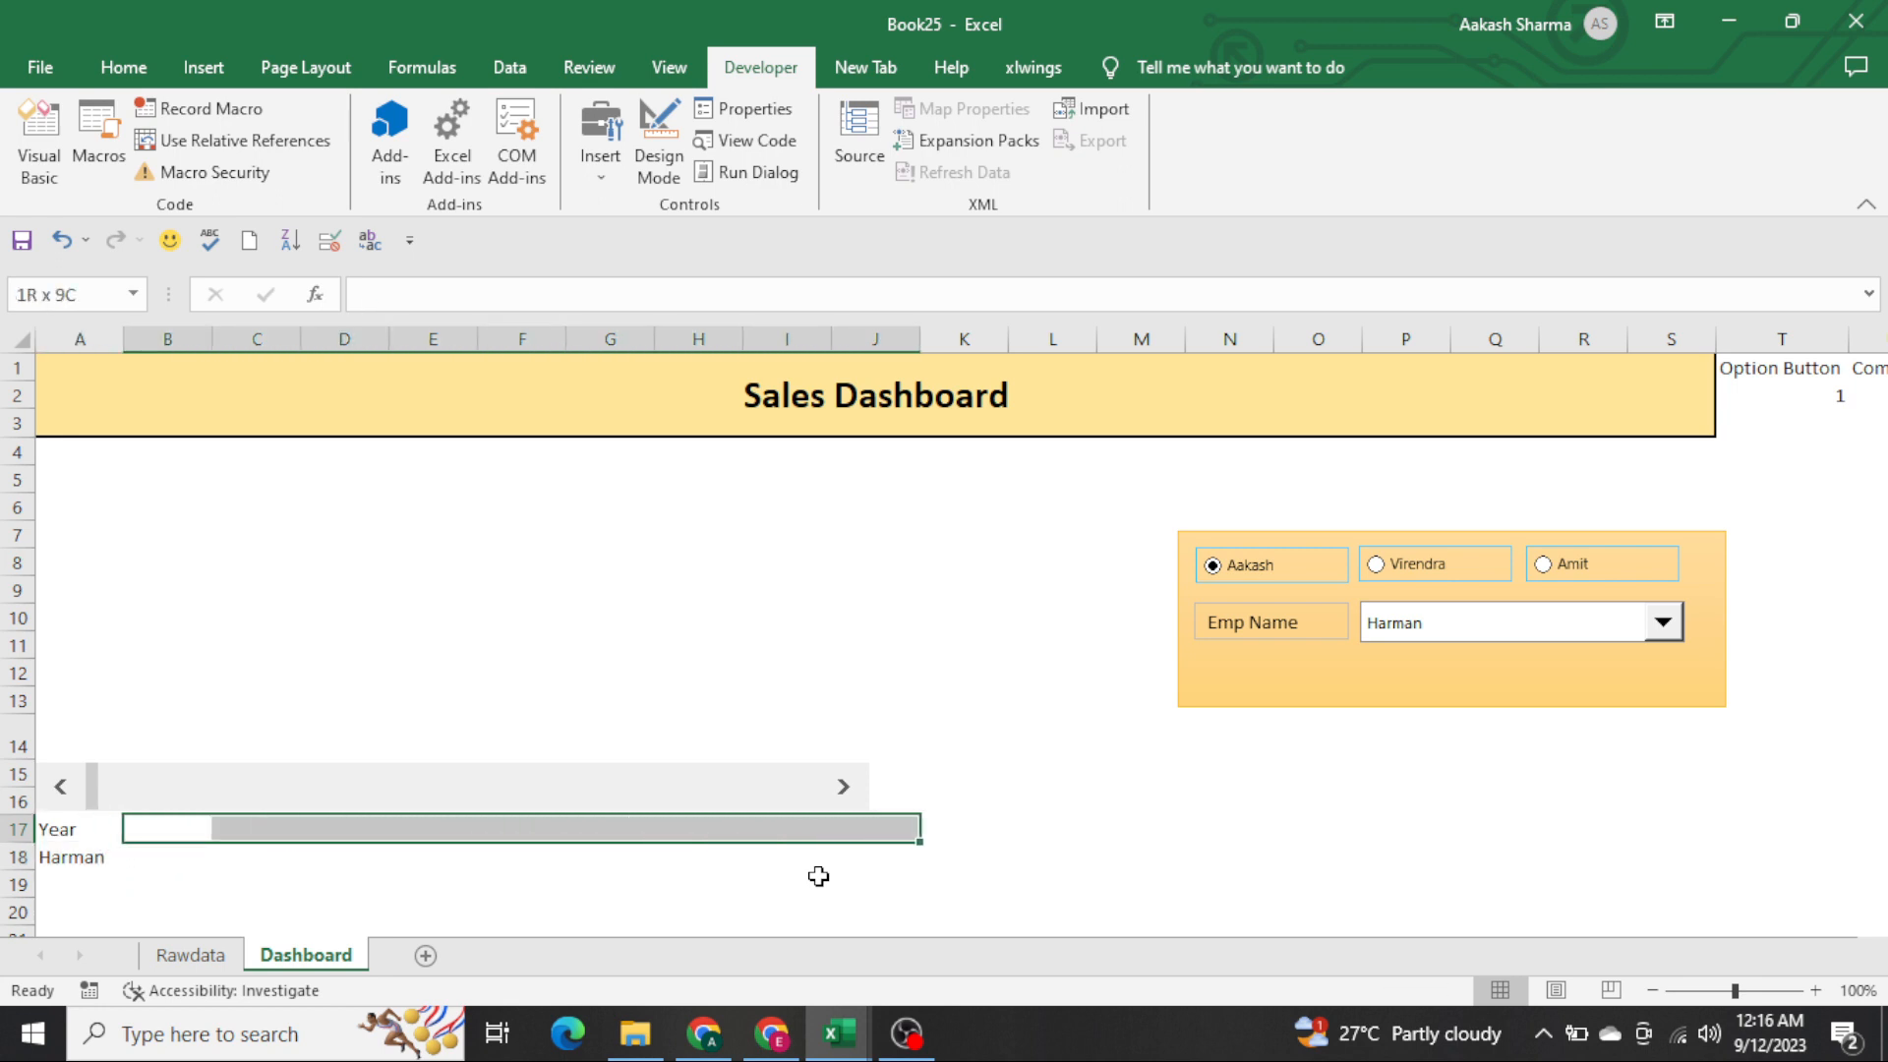
pyautogui.hotkey('shift', 'Down')
pyautogui.press('alt')
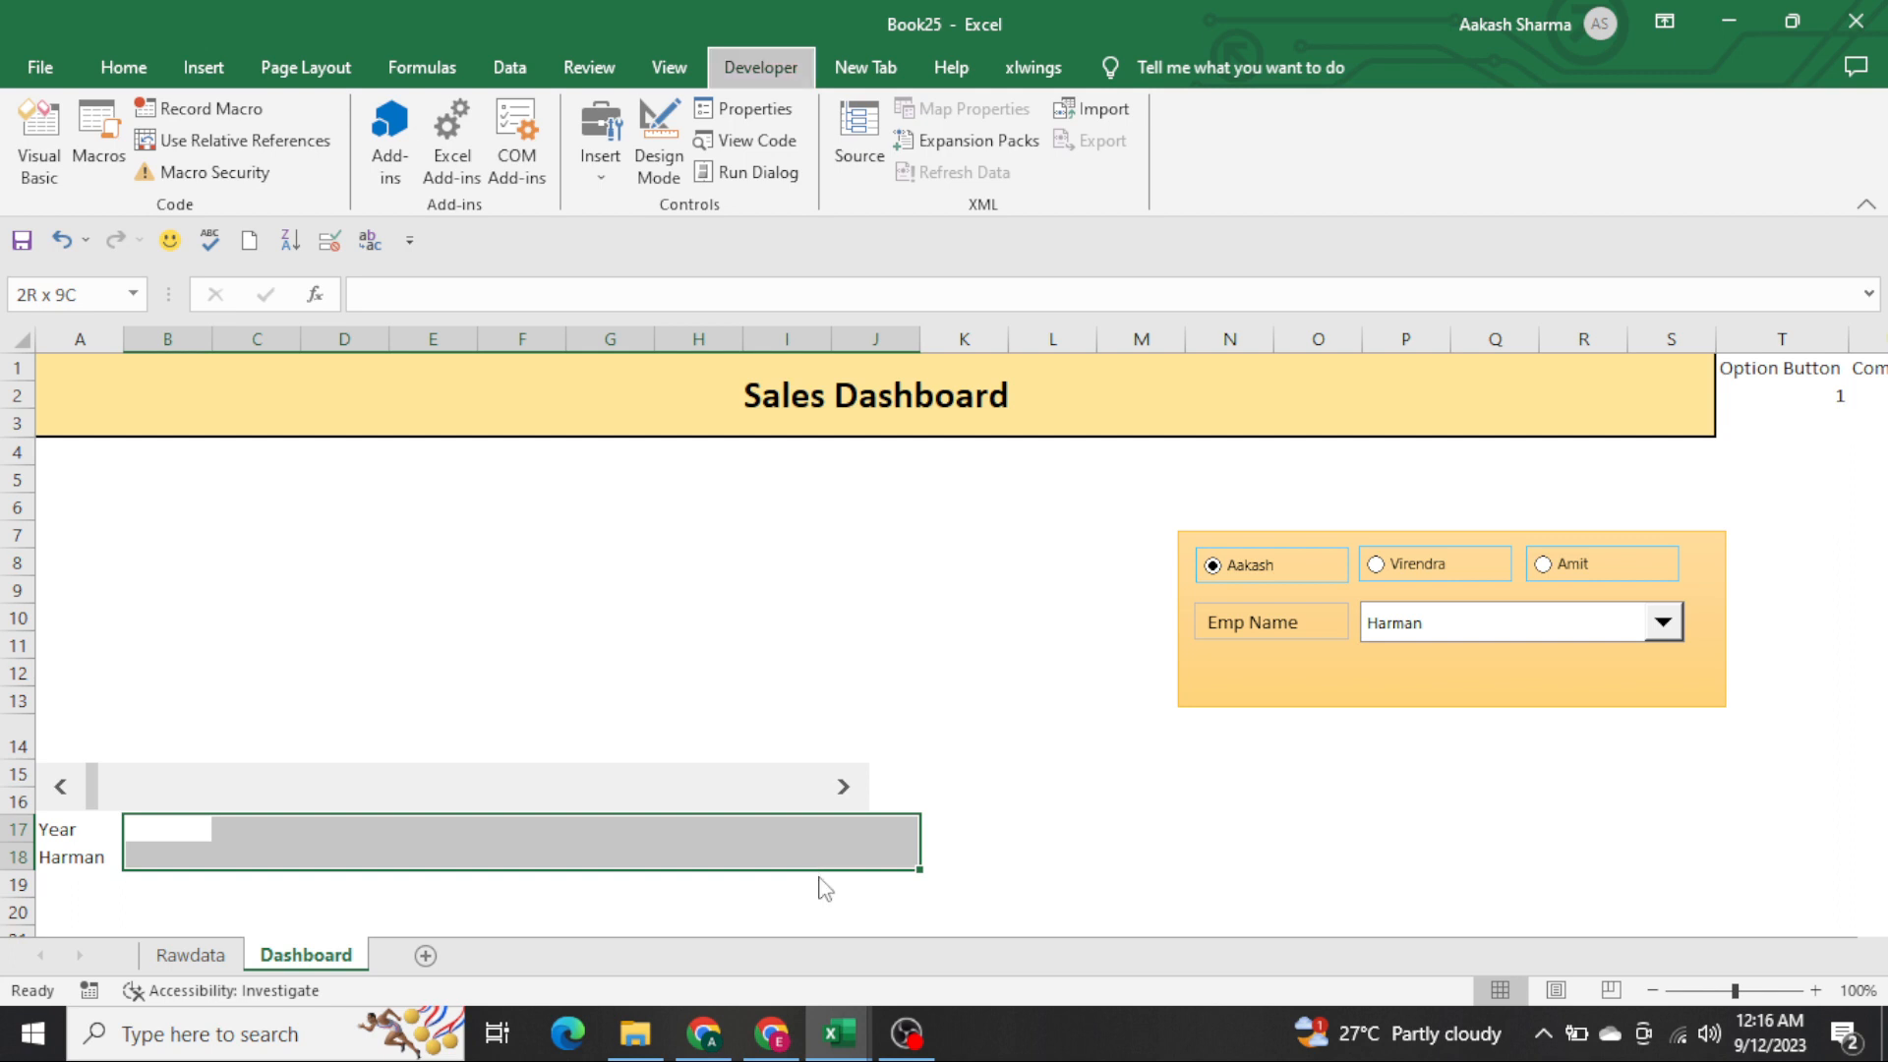
pyautogui.press('h')
pyautogui.press('b')
pyautogui.press('t')
# Apply a thick outside border around the Year and employee name cells A17:A18
pyautogui.press('Left')
pyautogui.hotkey('shift', 'Down')
pyautogui.press('alt')
pyautogui.press('h')
pyautogui.press('b')
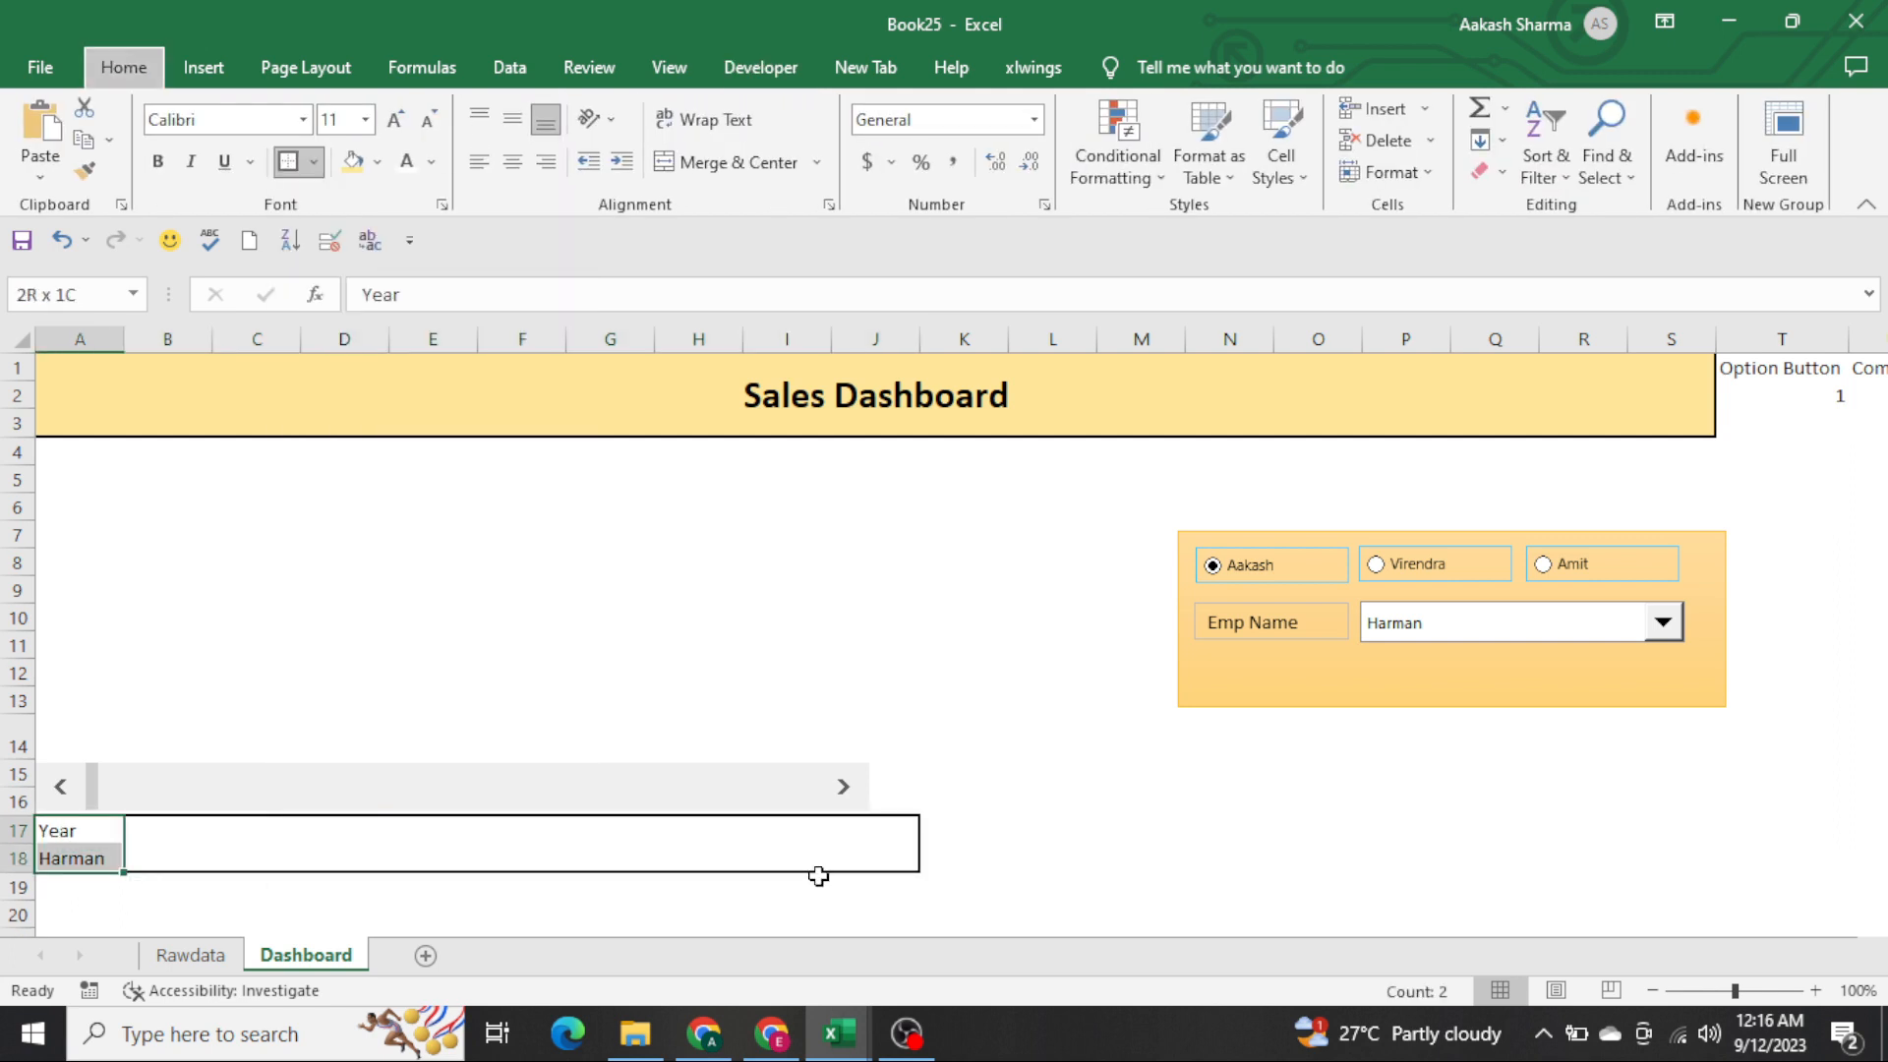
pyautogui.press('t')
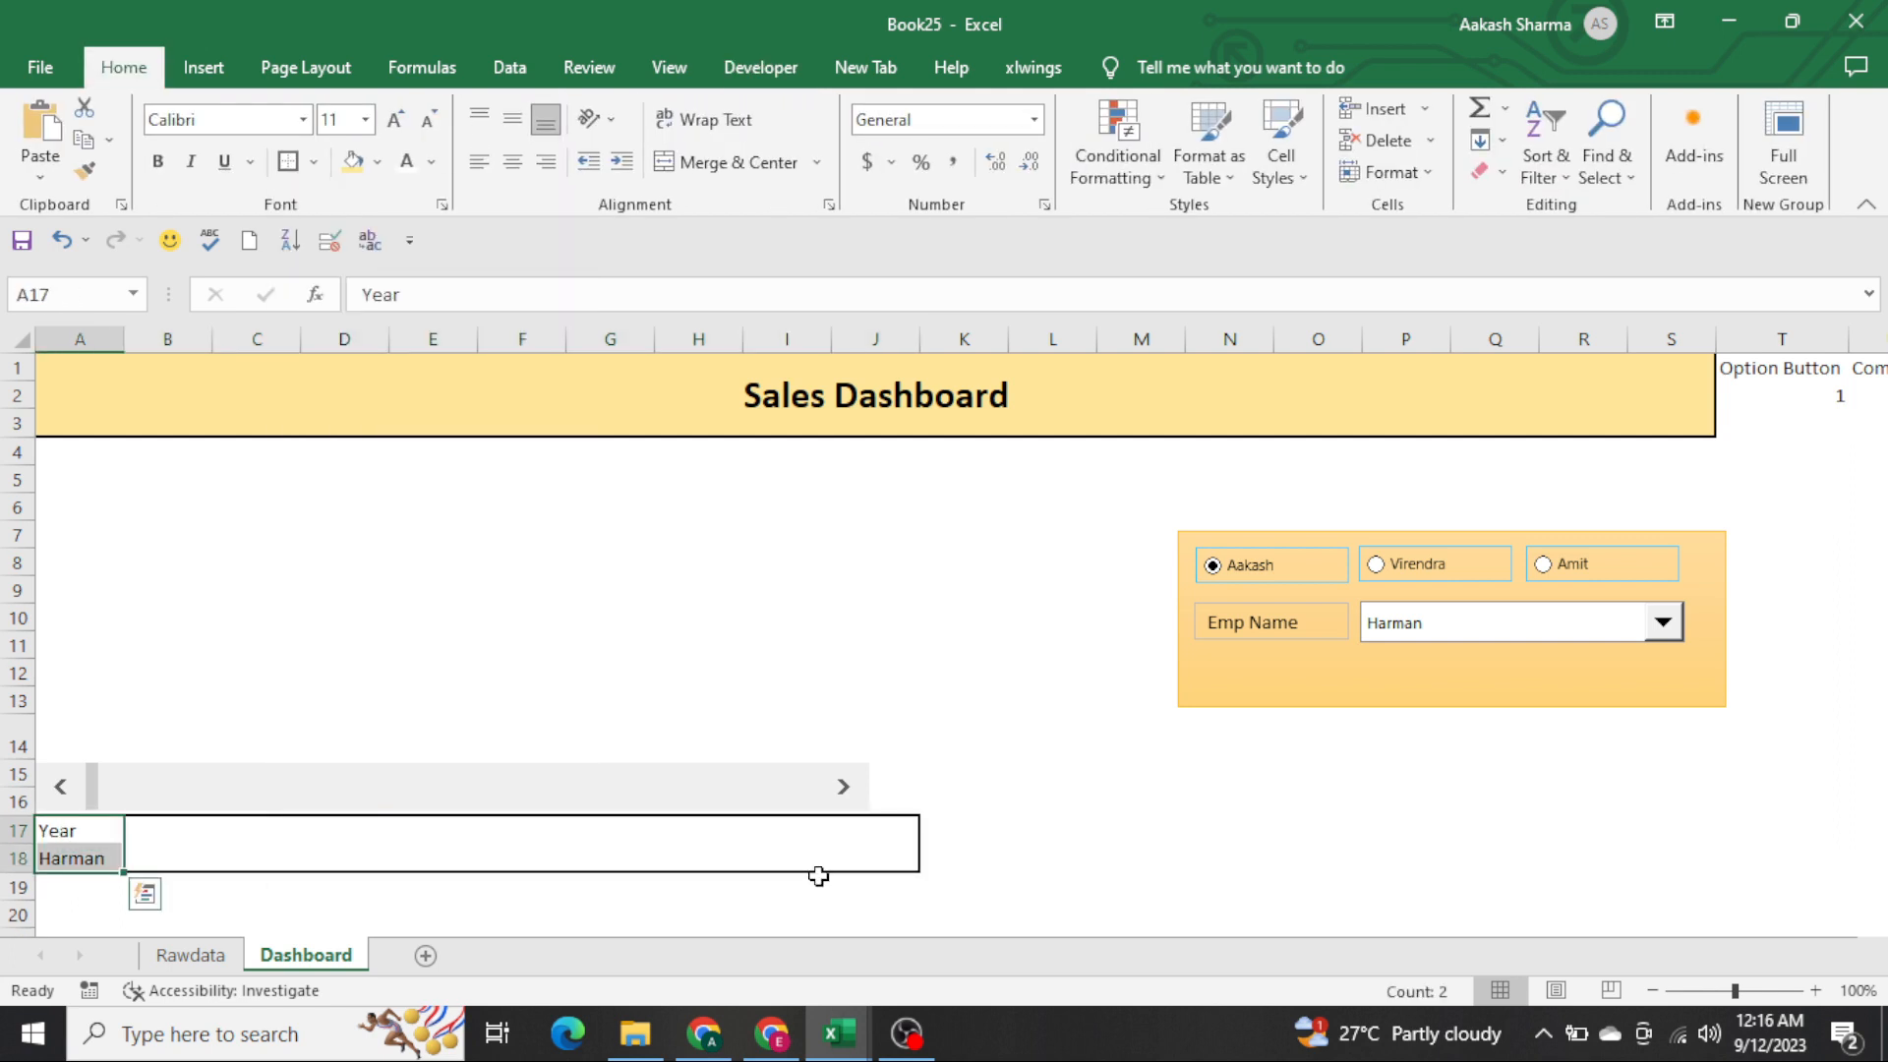
# Widen the scroll bar to the end of column J and set its current value 1, minimum 2000, maximum 2030 and page change 1
pyautogui.keyDown('ctrl'); pyautogui.click(813, 787); pyautogui.keyUp('ctrl')
pyautogui.moveTo(871, 783); pyautogui.dragTo(922, 790)
pyautogui.rightClick(852, 789)
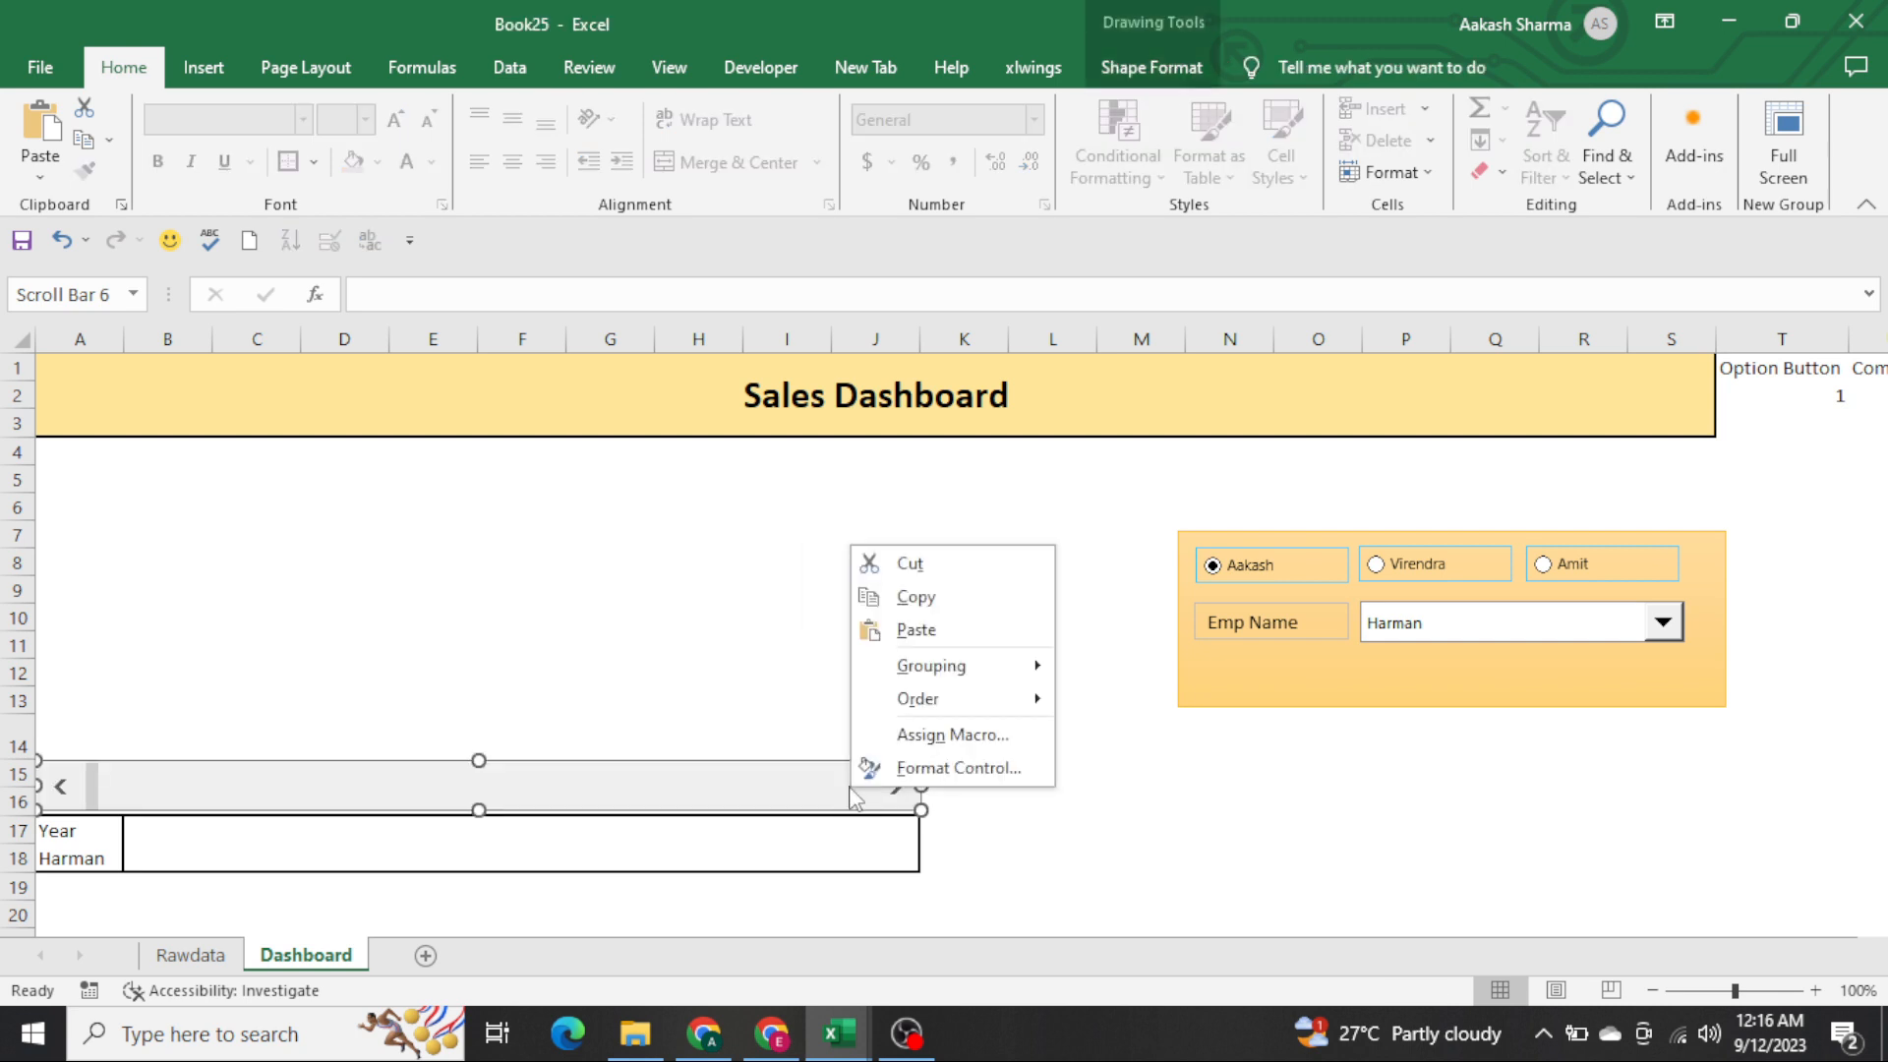
pyautogui.click(959, 768)
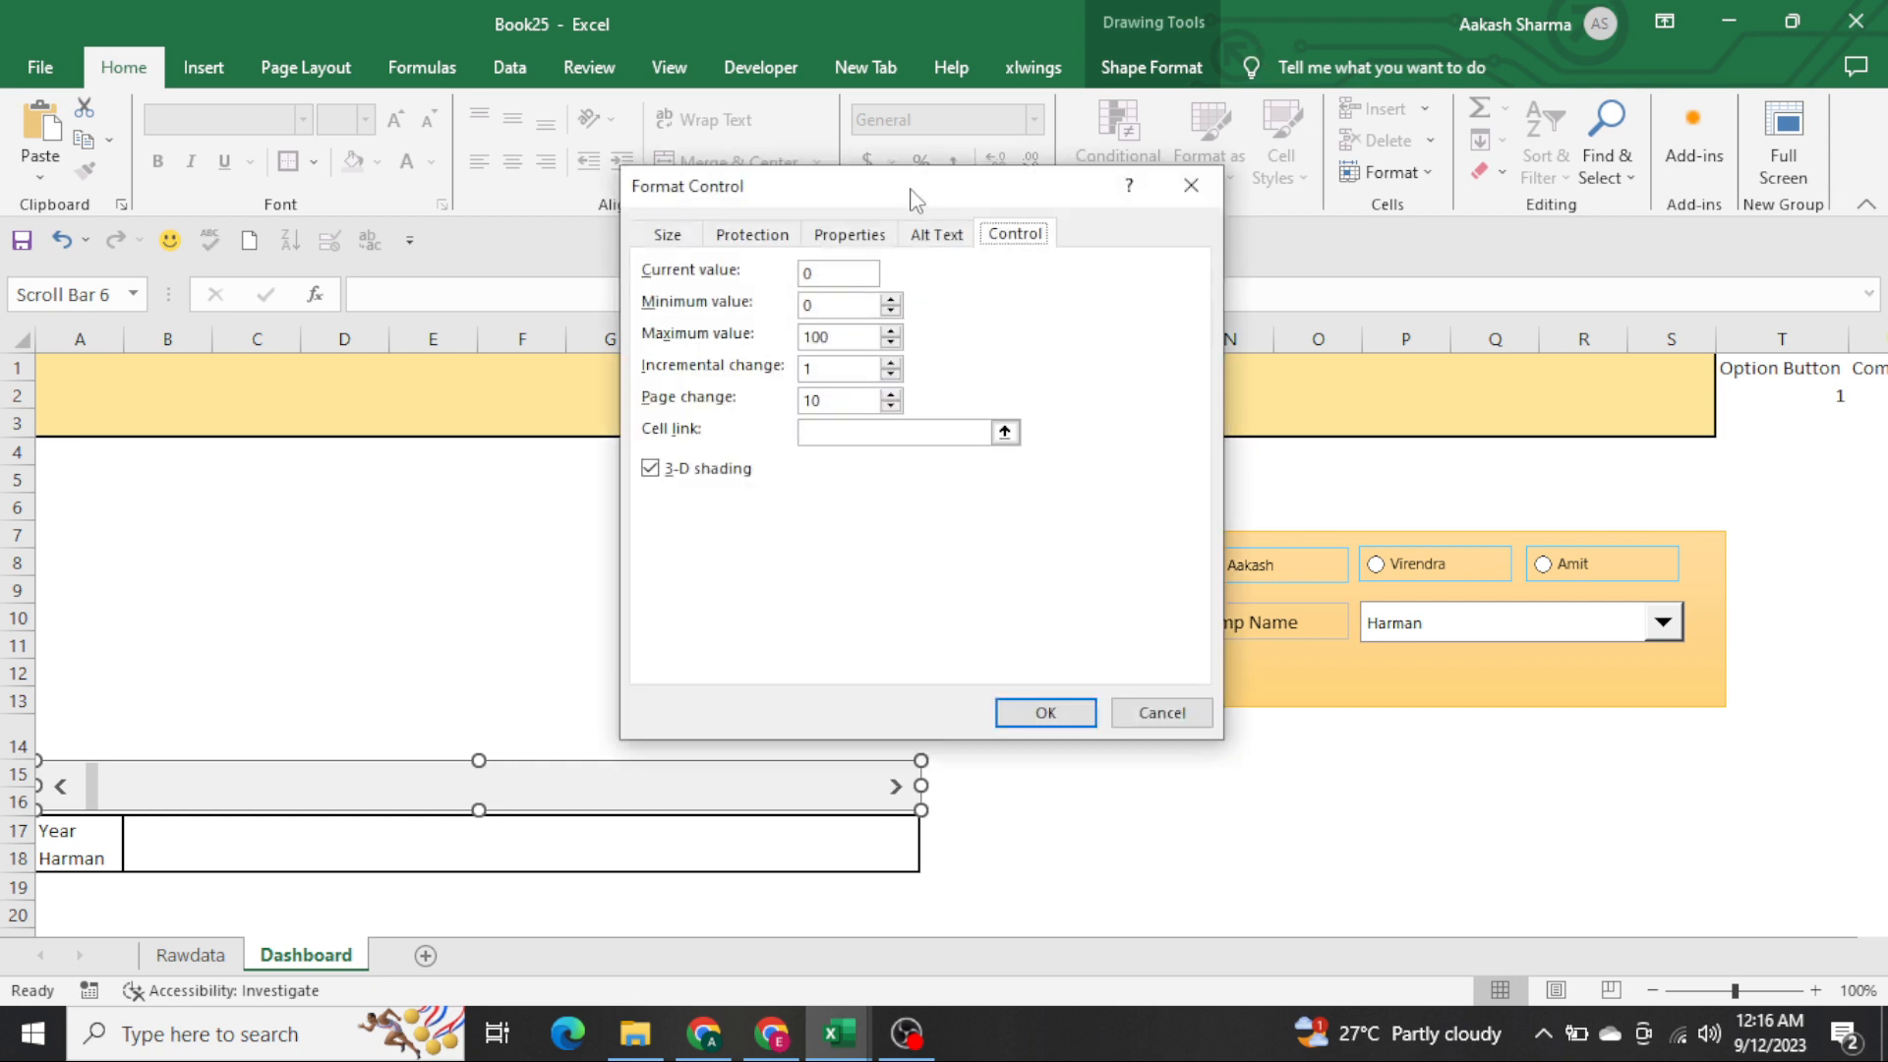
pyautogui.moveTo(914, 200); pyautogui.dragTo(1118, 152)
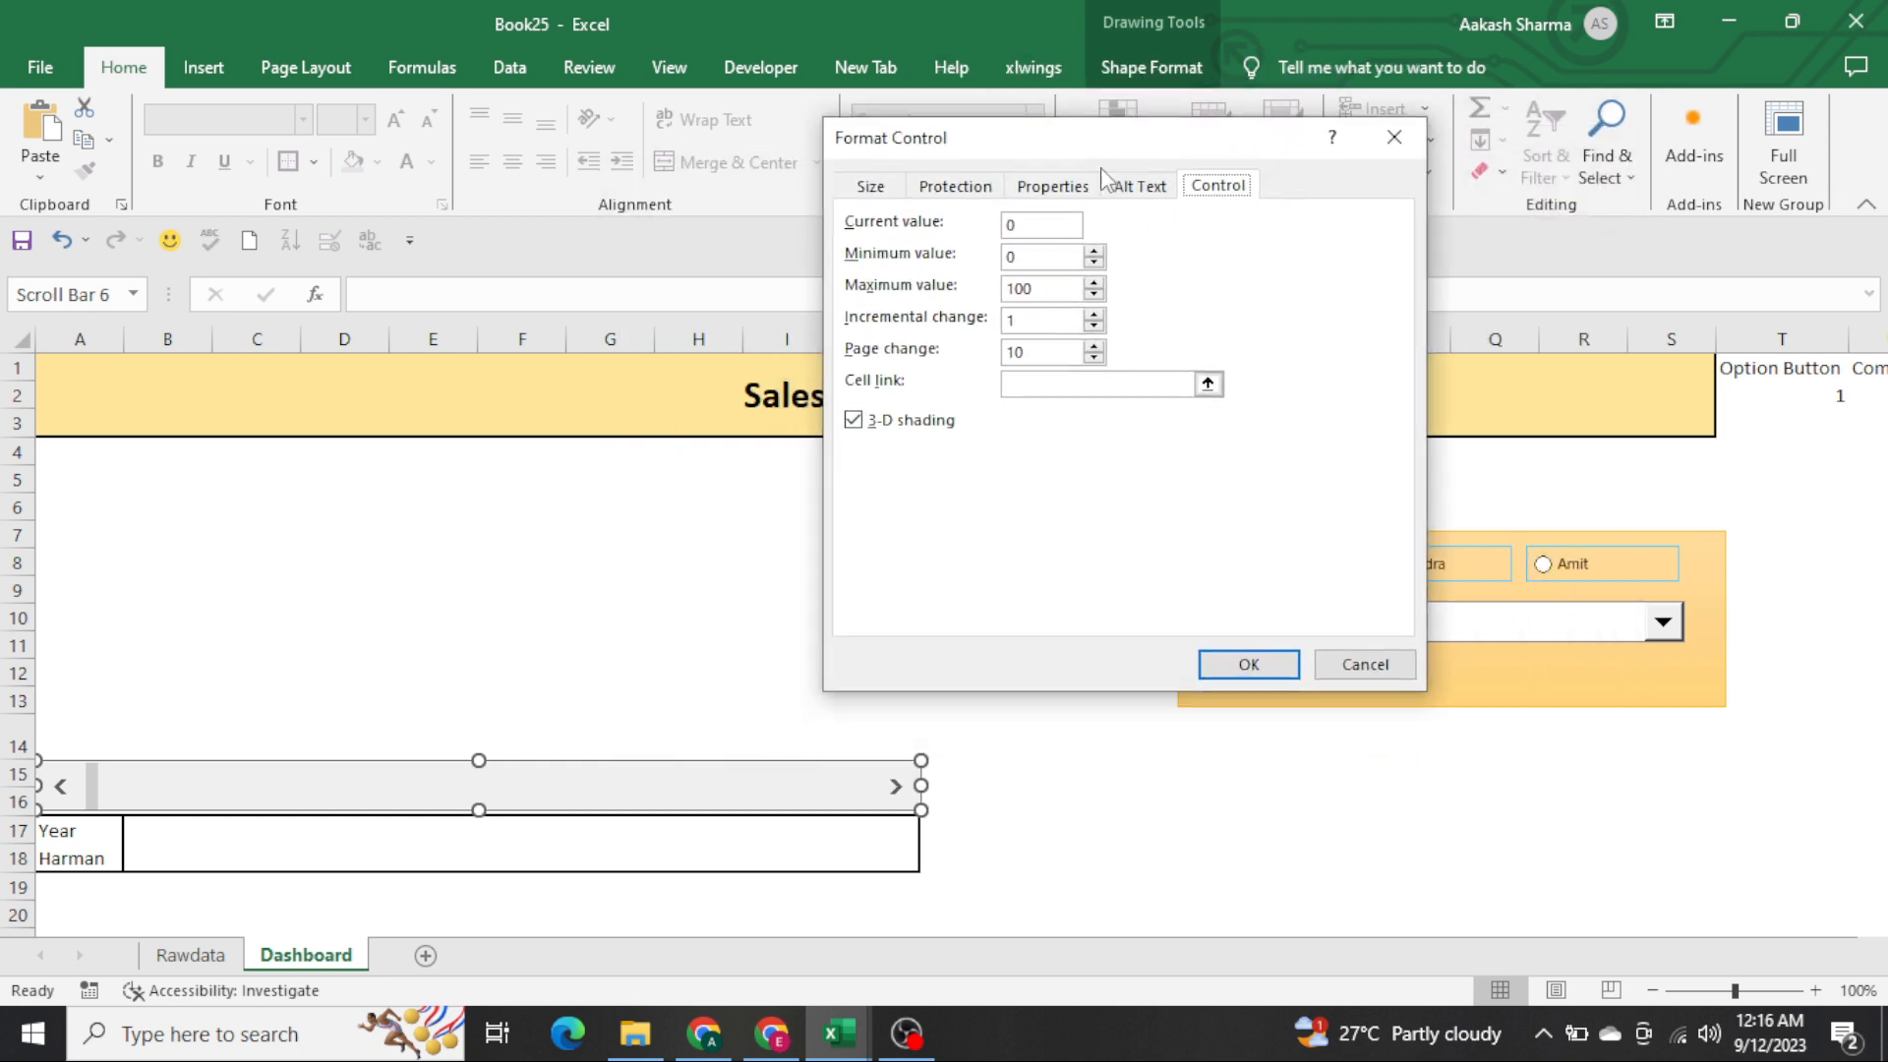
pyautogui.click(1045, 230)
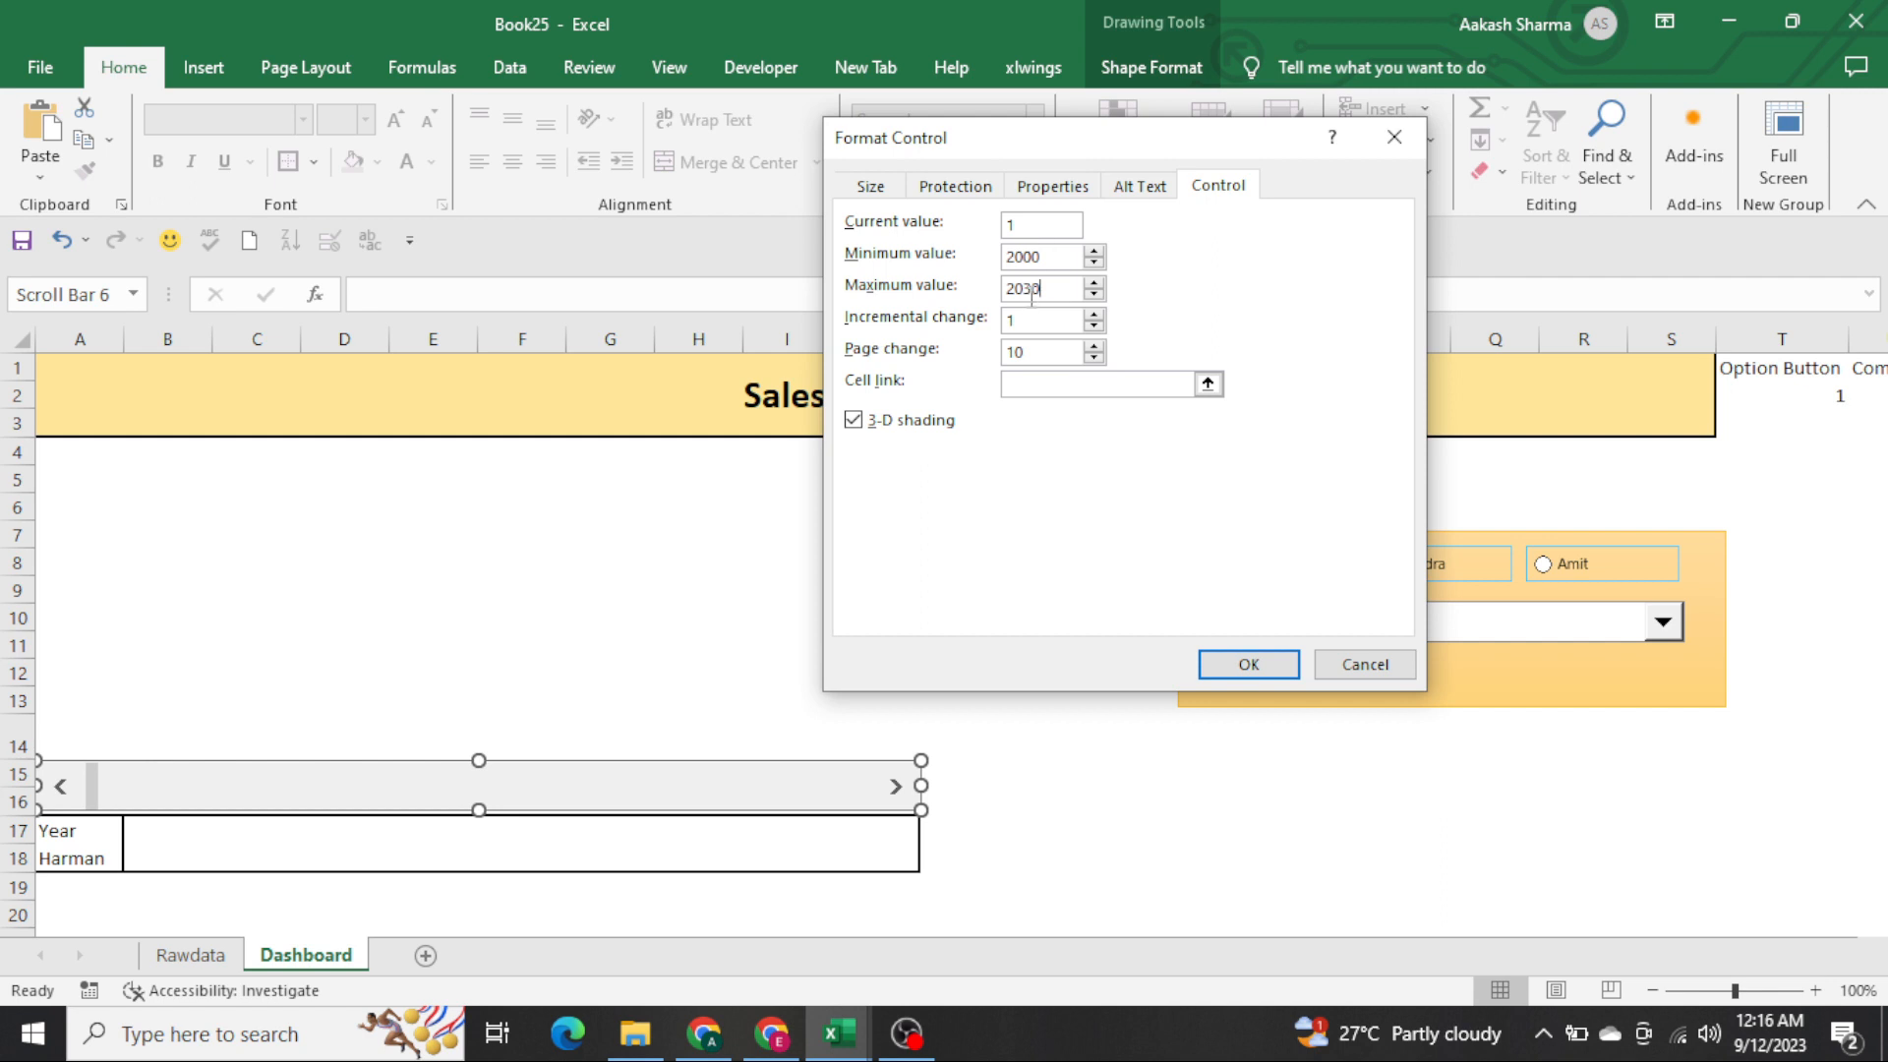
pyautogui.click(1040, 357)
# Link the year scroll bar to cell A14 and apply its control settings
pyautogui.click(1825, 395)
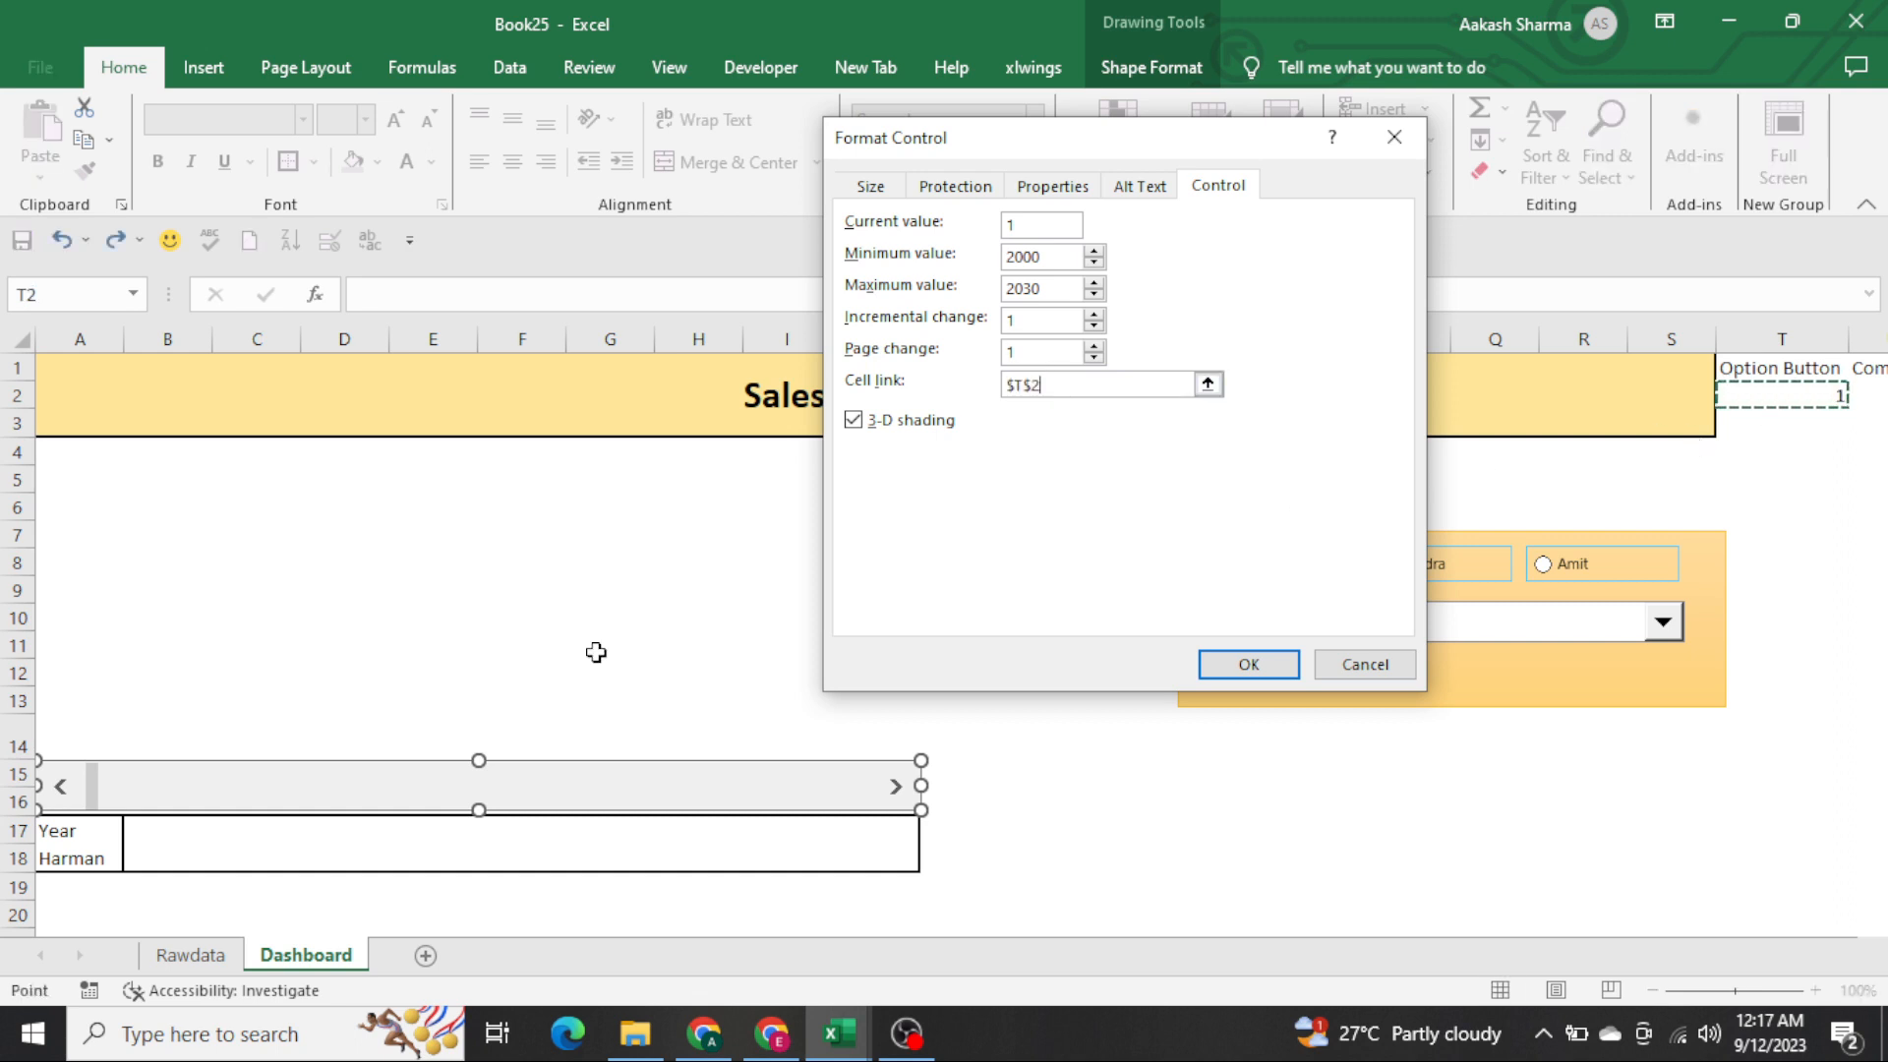
pyautogui.click(62, 738)
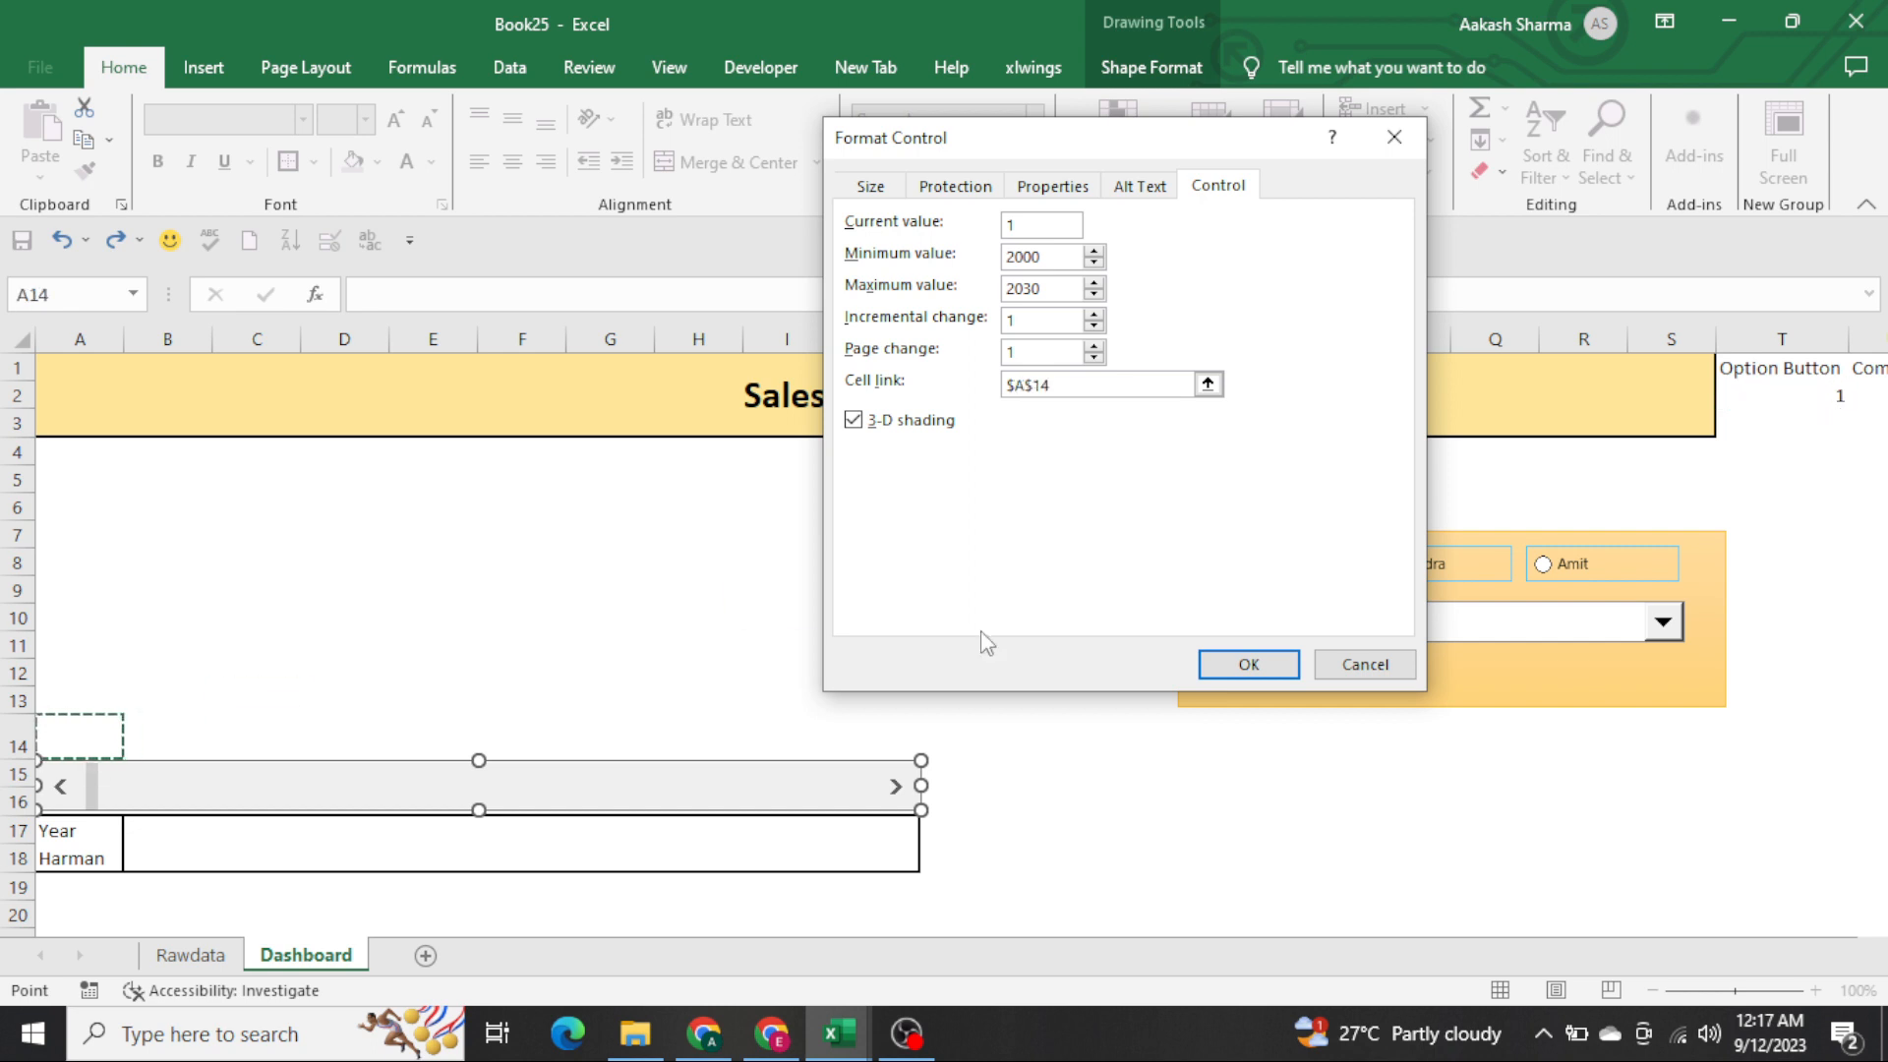
pyautogui.click(1268, 666)
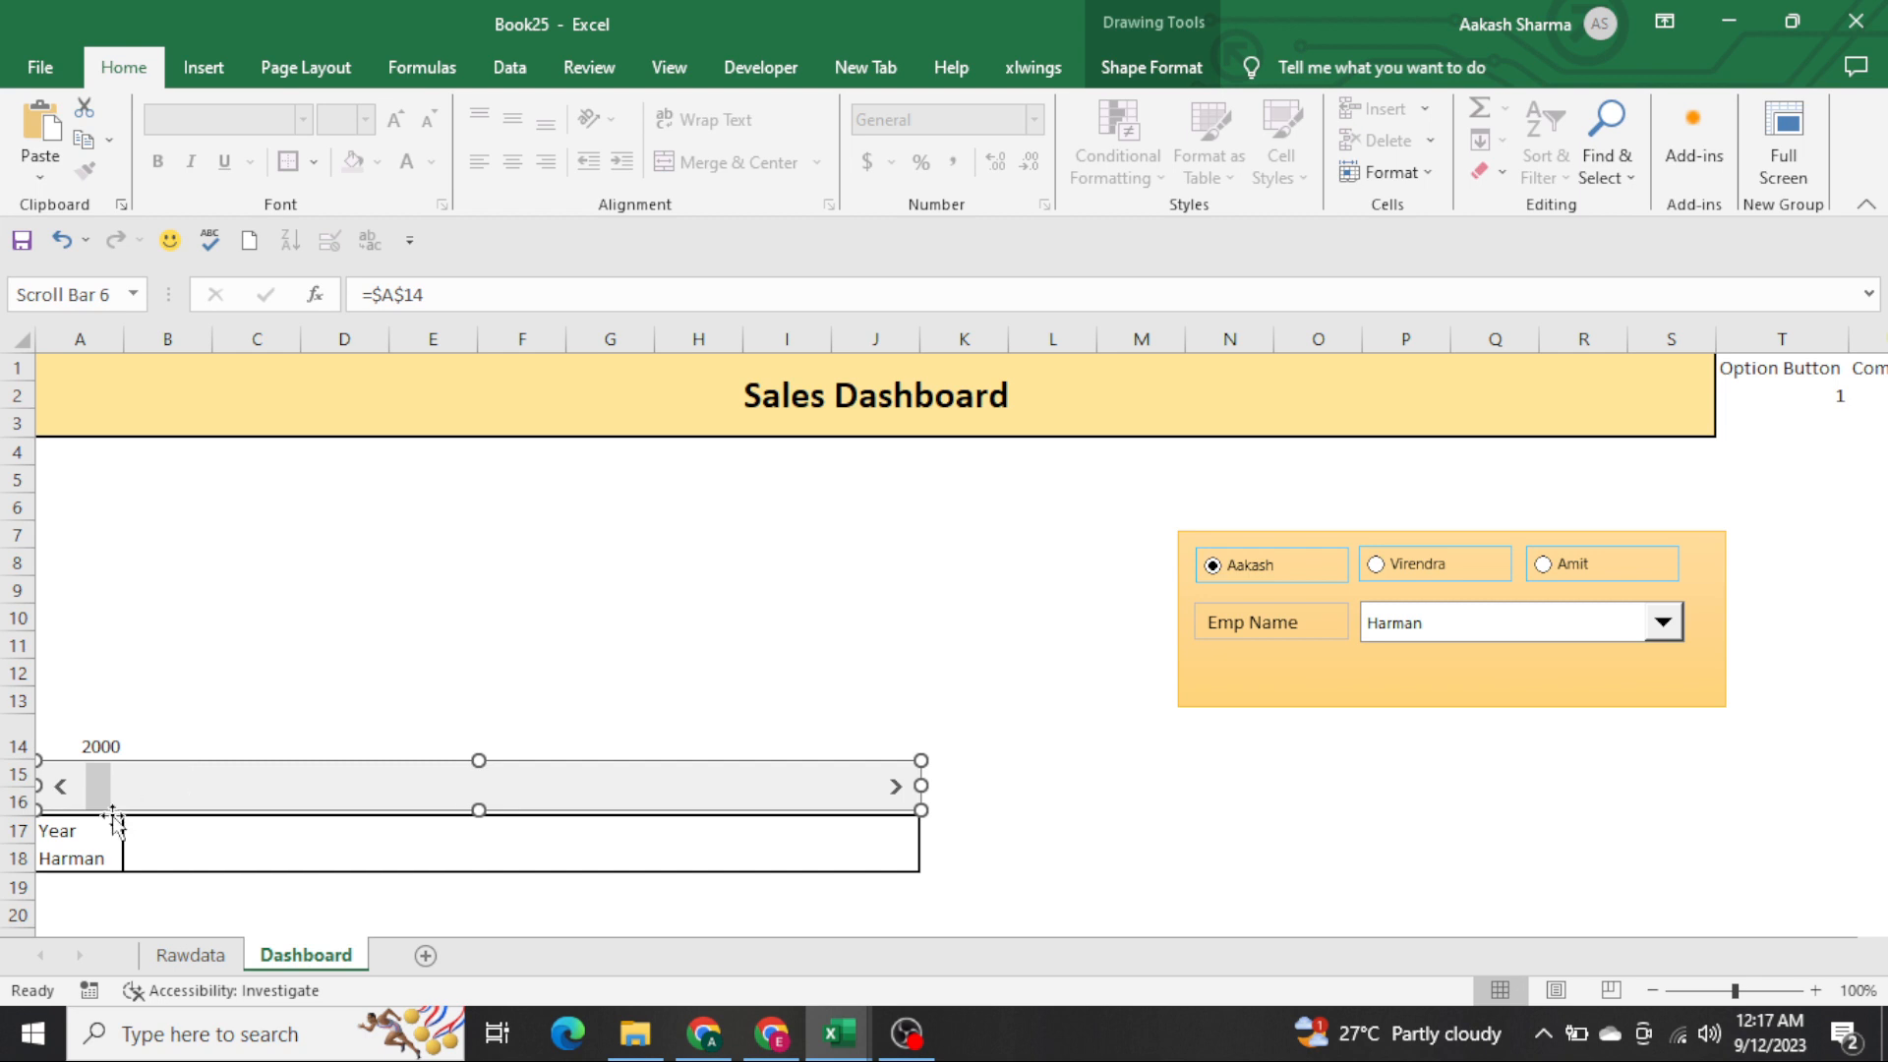
# Test the scroll bar by stepping the linked year in A14 forward to 2008
pyautogui.click(99, 745)
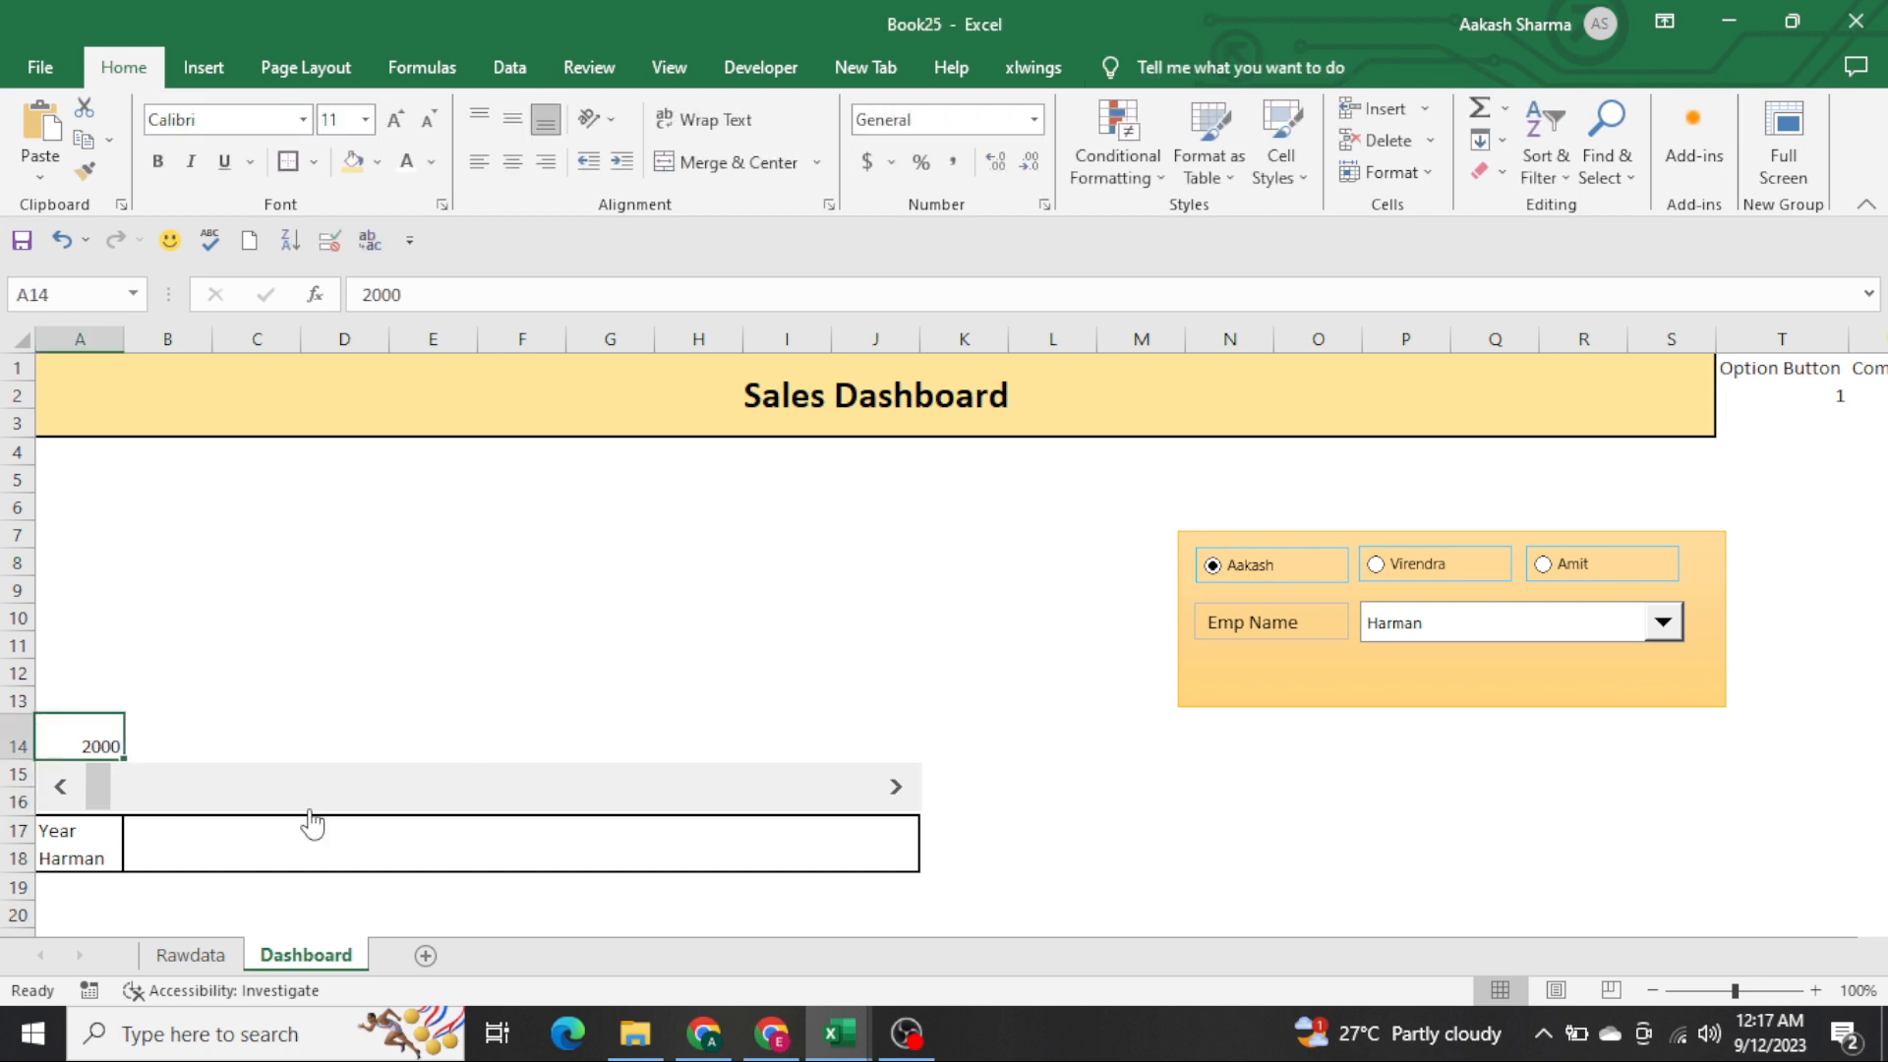
pyautogui.click(898, 788)
pyautogui.click(898, 788)
pyautogui.click(898, 788)
pyautogui.click(898, 788)
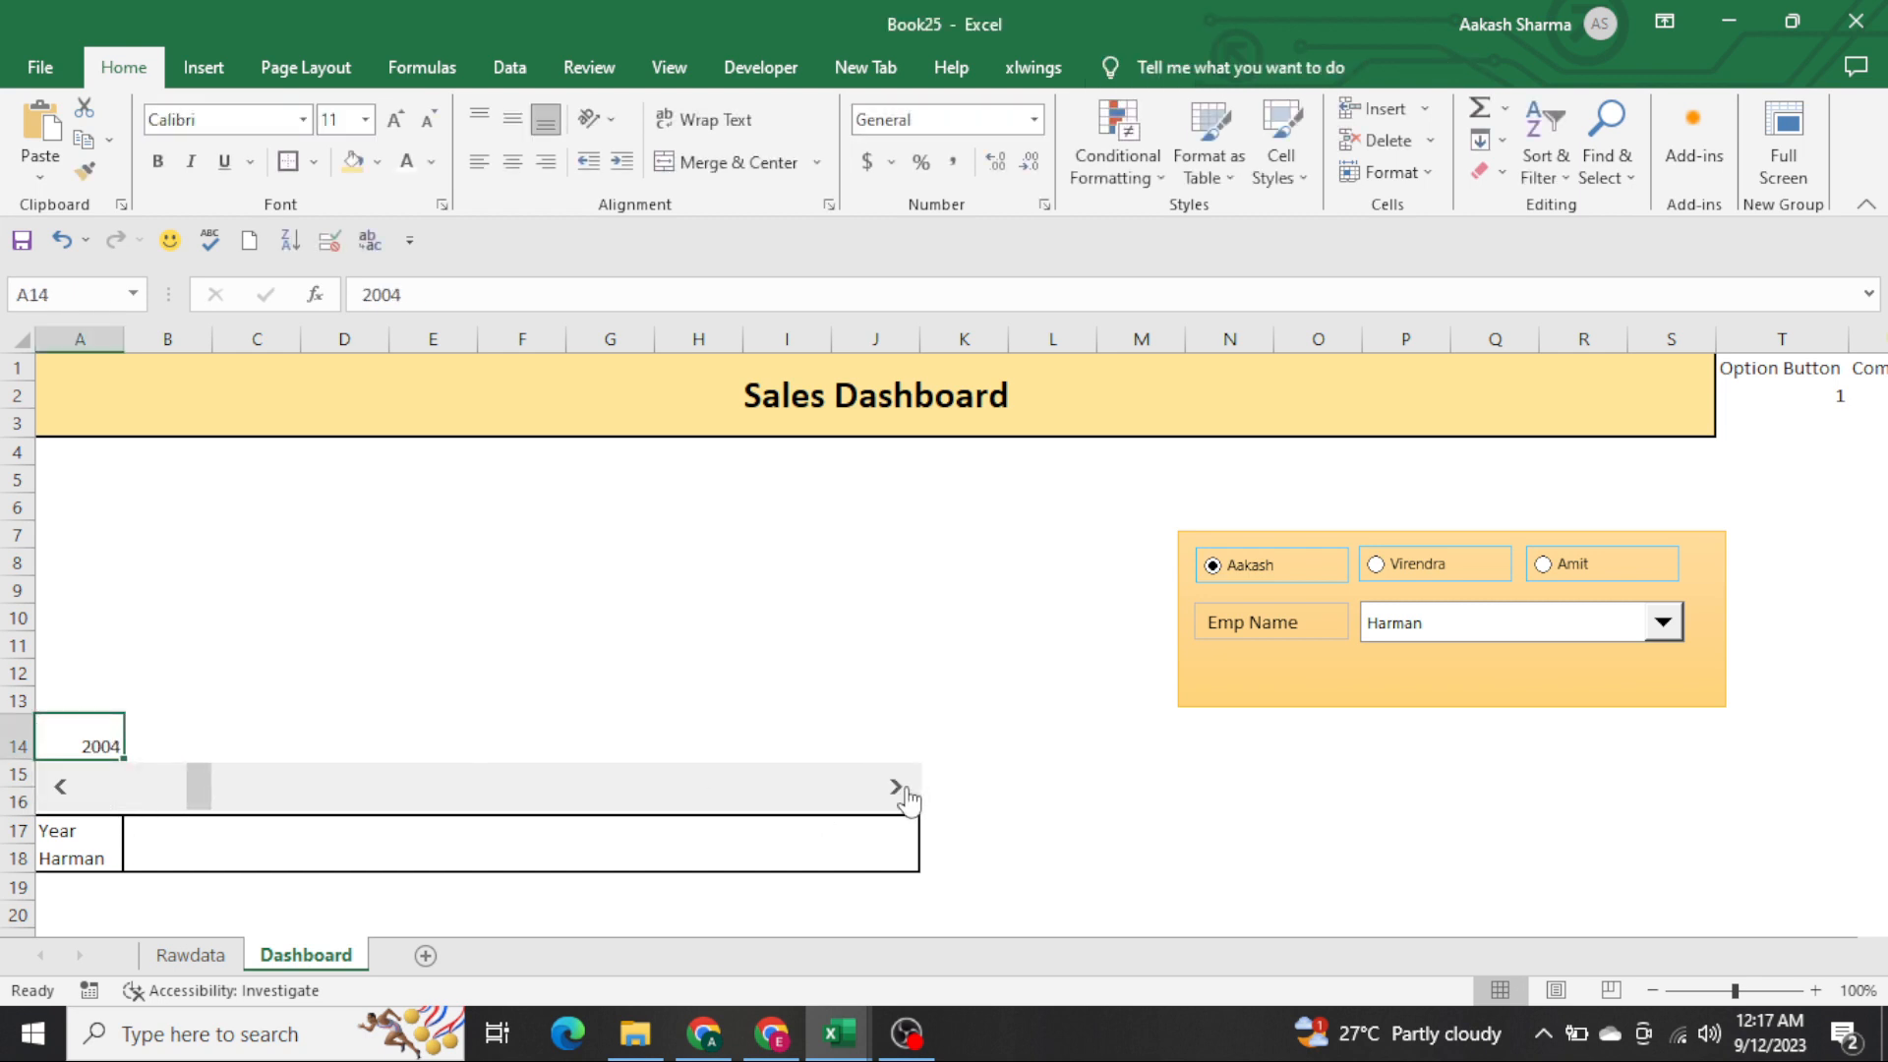
pyautogui.click(897, 787)
pyautogui.click(898, 788)
pyautogui.click(898, 788)
pyautogui.click(898, 787)
# Enter the formula =A14 in B17 so the first year follows the scroll bar
pyautogui.click(807, 853)
pyautogui.hotkey('ctrl', 'Left')
pyautogui.press('Up')
pyautogui.press('Right')
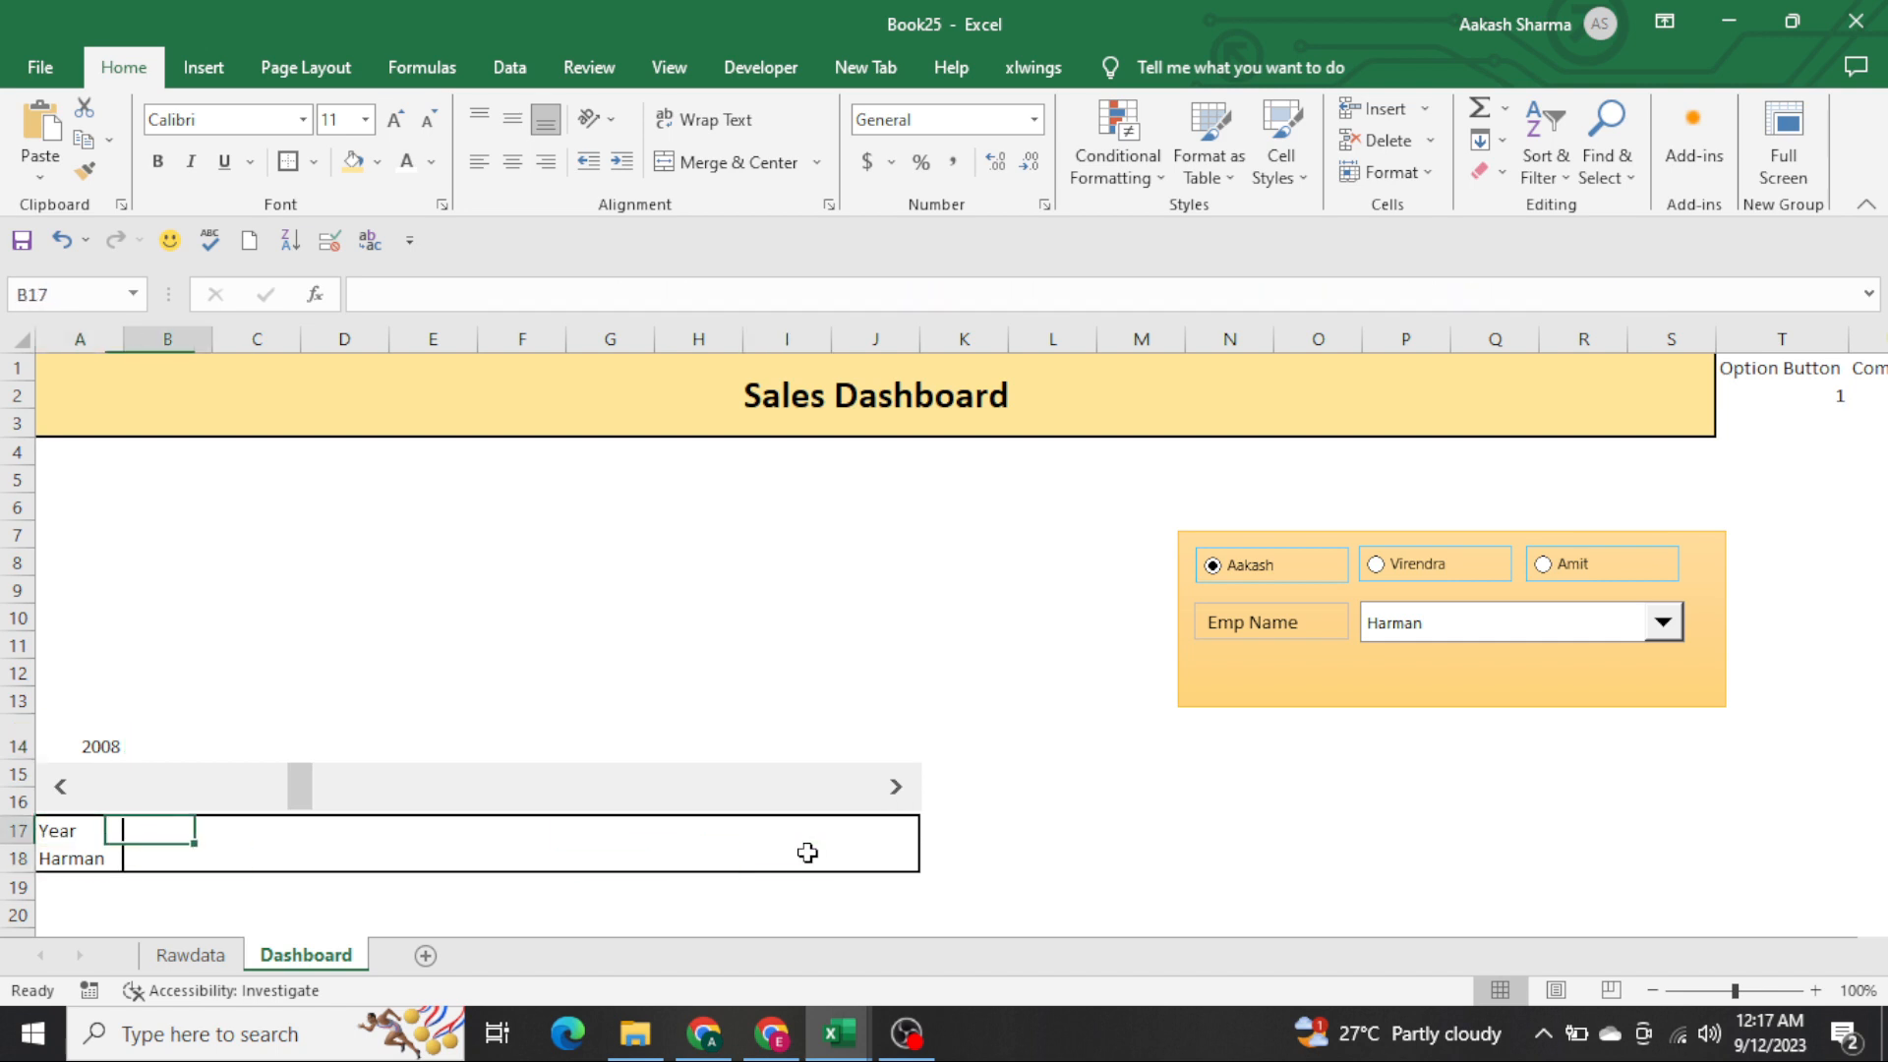
pyautogui.write('=')
pyautogui.press('Up')
pyautogui.press('Up')
pyautogui.press('Up')
pyautogui.press('Left')
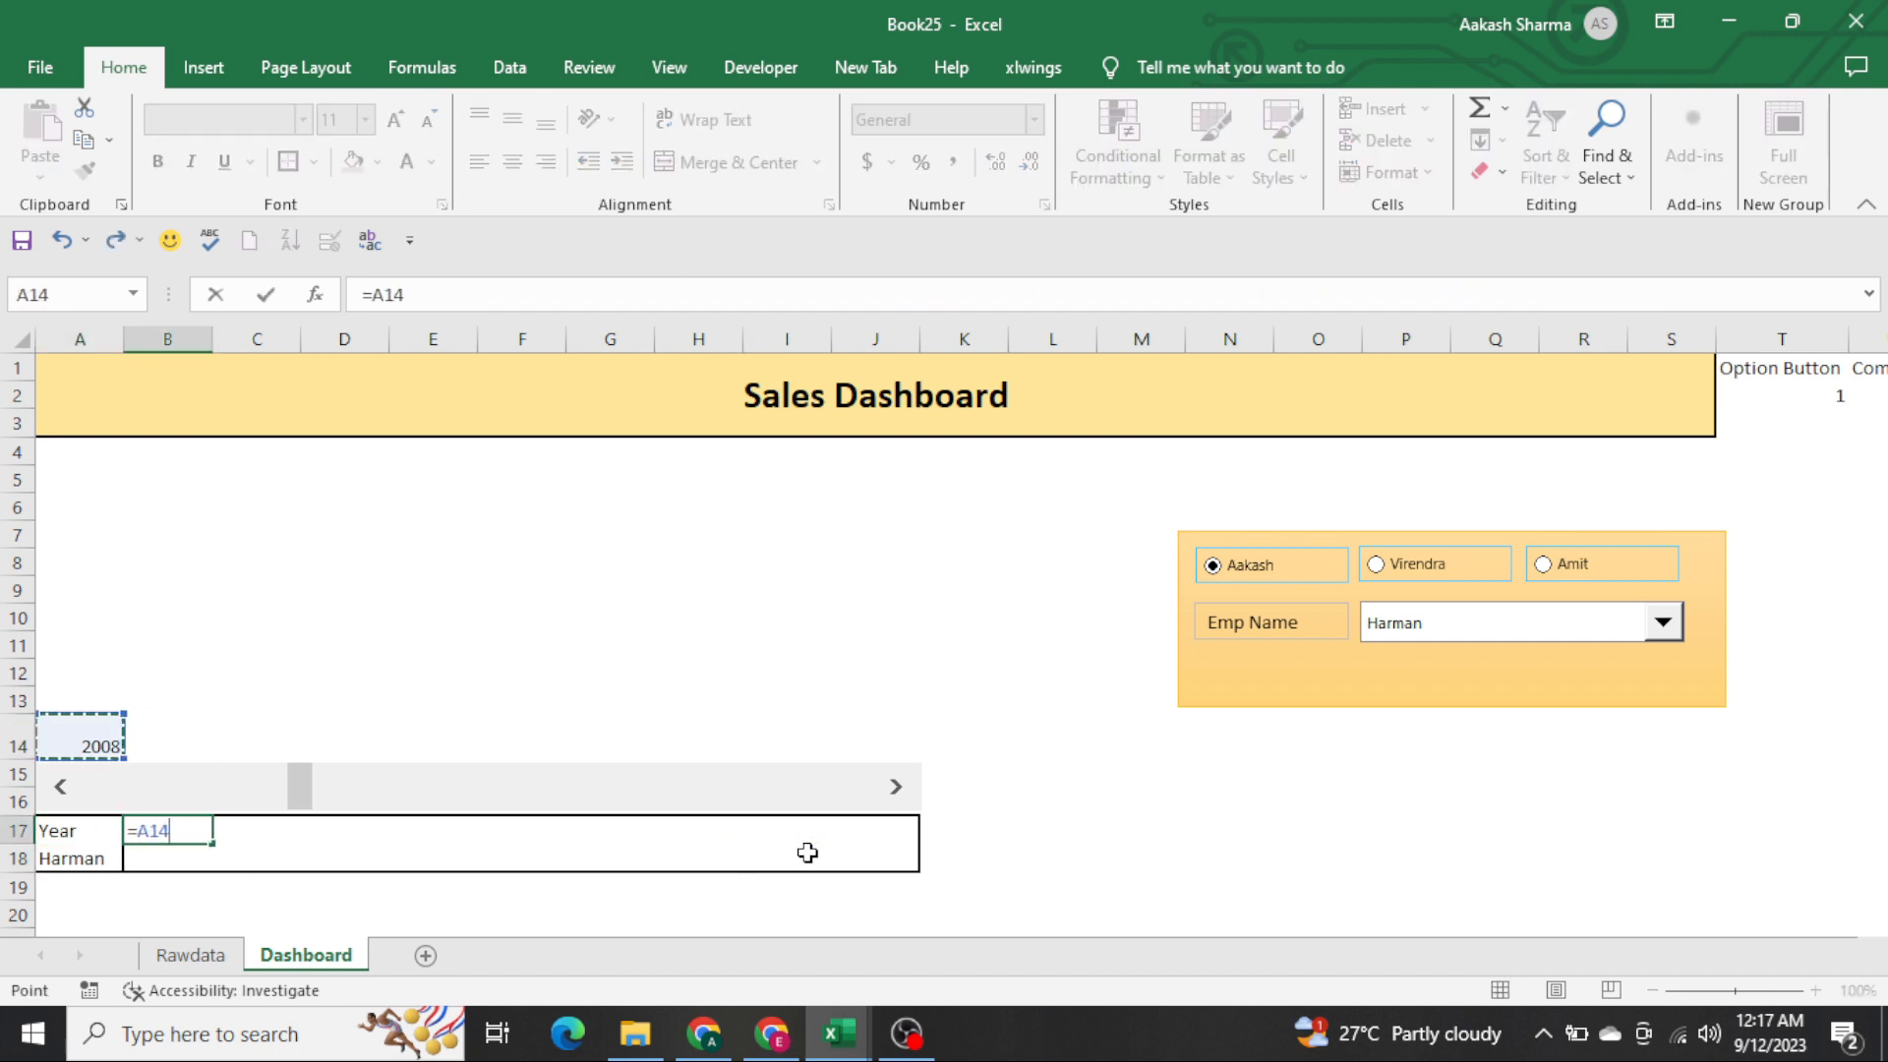
pyautogui.press('Return')
# Enter the formula =B17+1 in C17 to generate the following year
pyautogui.press('Up')
pyautogui.press('Right')
pyautogui.write('=')
pyautogui.press('Left')
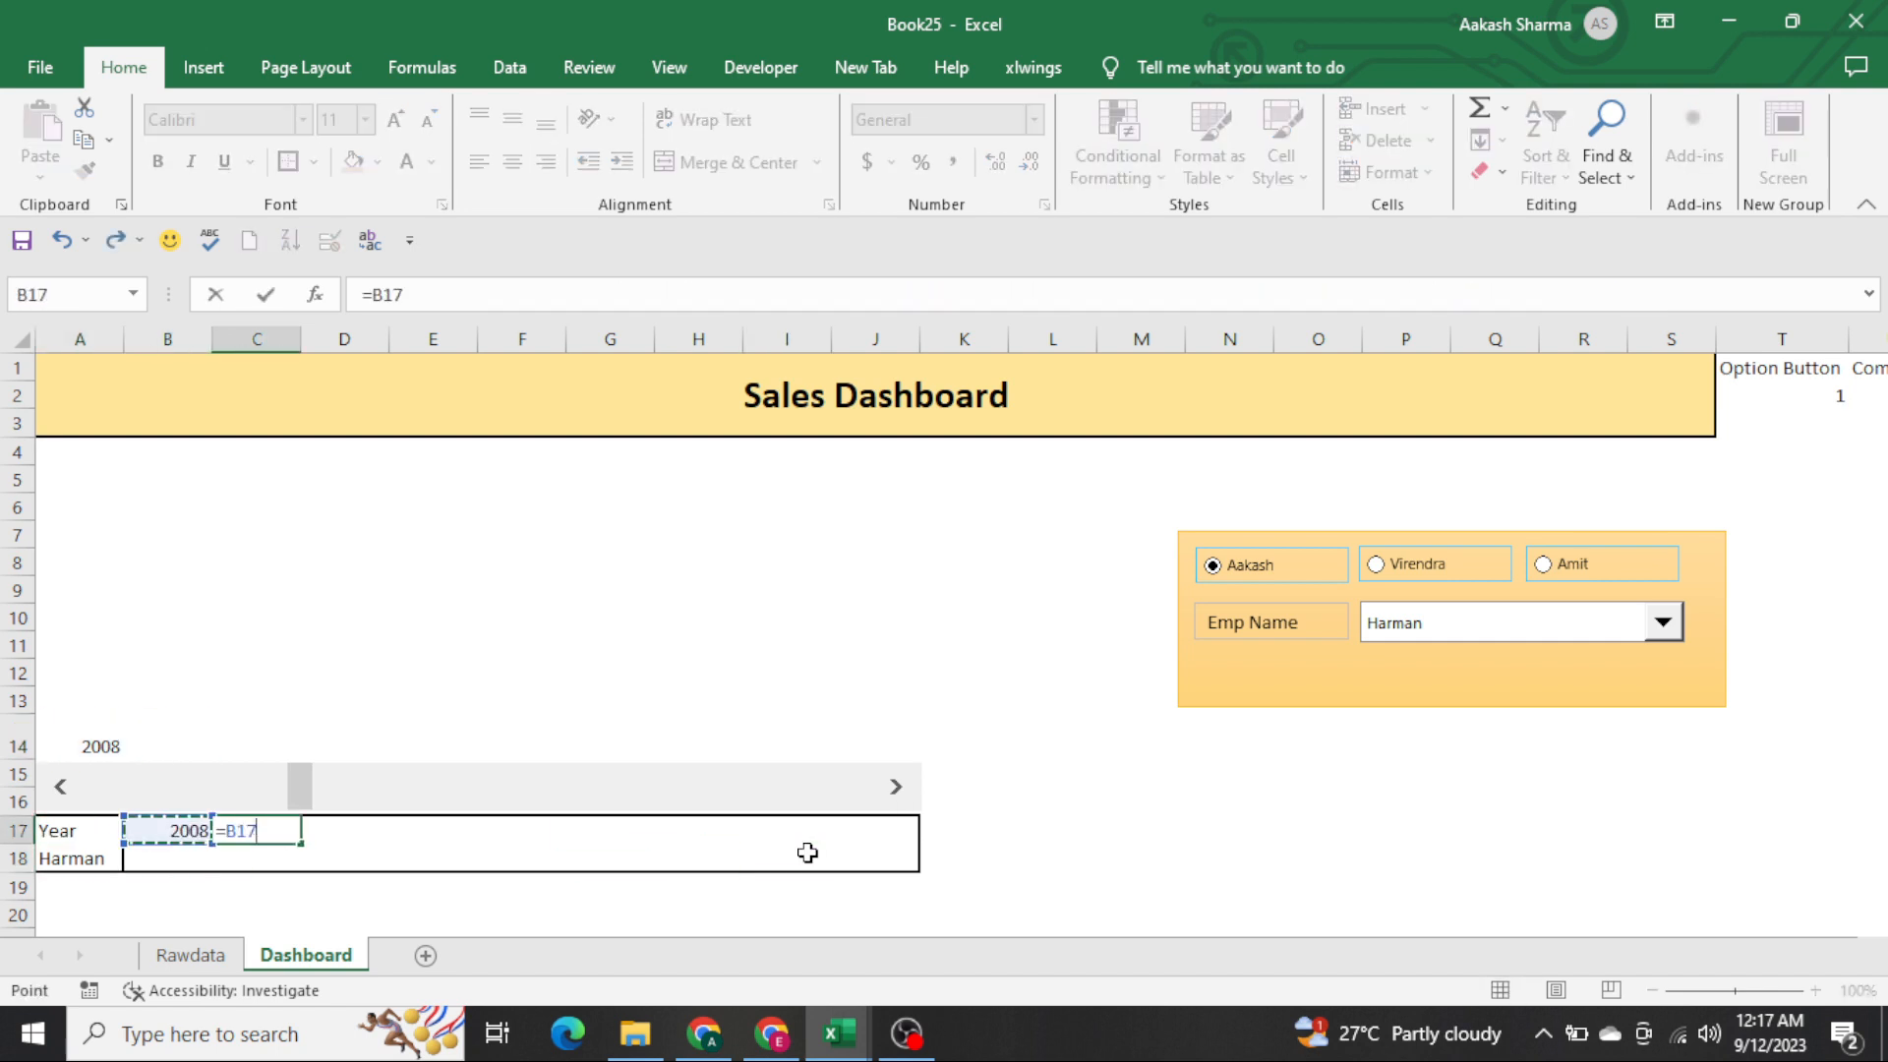
pyautogui.write('+1')
pyautogui.press('Return')
# Copy the year formula from C17 across D17:J17
pyautogui.press('Up')
pyautogui.hotkey('ctrl', 'c')
pyautogui.press('Right')
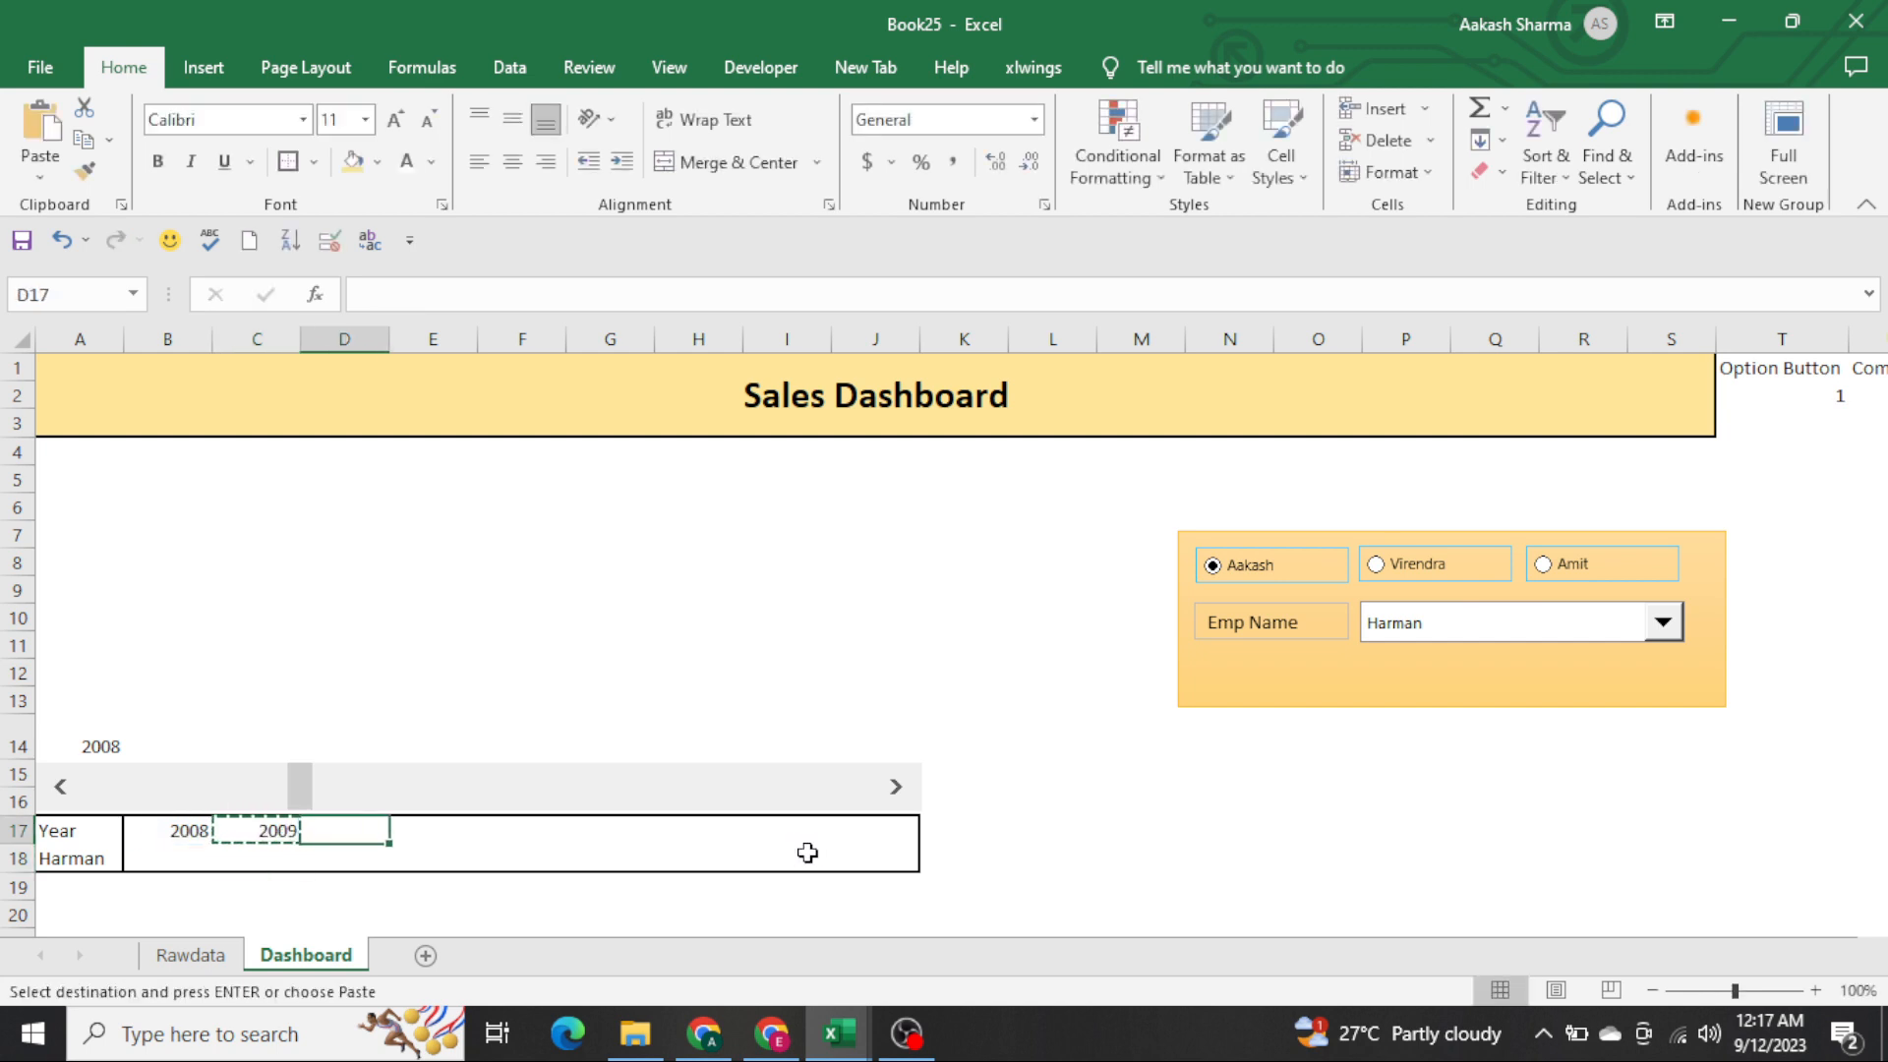
pyautogui.hotkey('shift', 'Right')
pyautogui.hotkey('shift', 'Right')
pyautogui.hotkey('shift', 'Right')
pyautogui.hotkey('shift', 'Right')
pyautogui.hotkey('shift', 'Right')
pyautogui.hotkey('shift', 'Right')
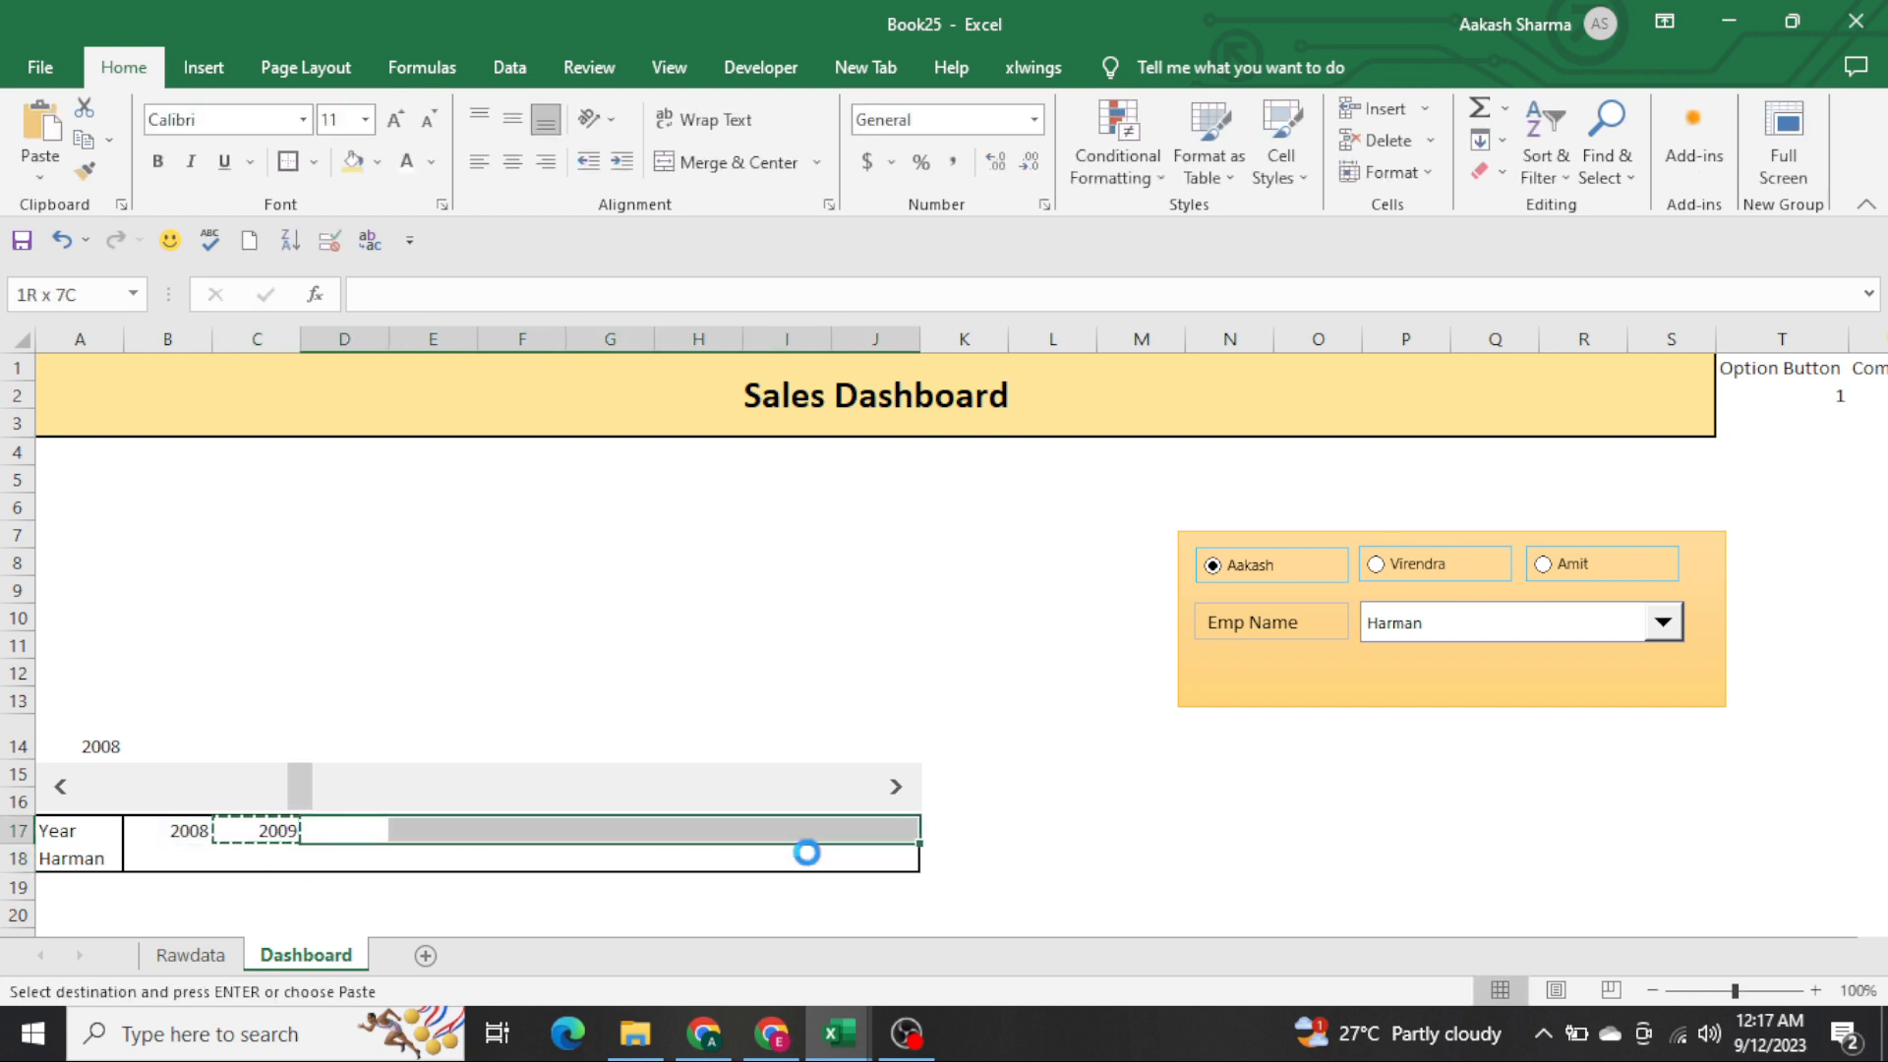
pyautogui.press('Return')
# Centre the year values in B17:J17 and return to the Year label
pyautogui.press('Left')
pyautogui.press('Left')
pyautogui.hotkey('ctrl', 'shift', 'Right')
pyautogui.hotkey('alt', 'h')
pyautogui.press('a')
pyautogui.press('c')
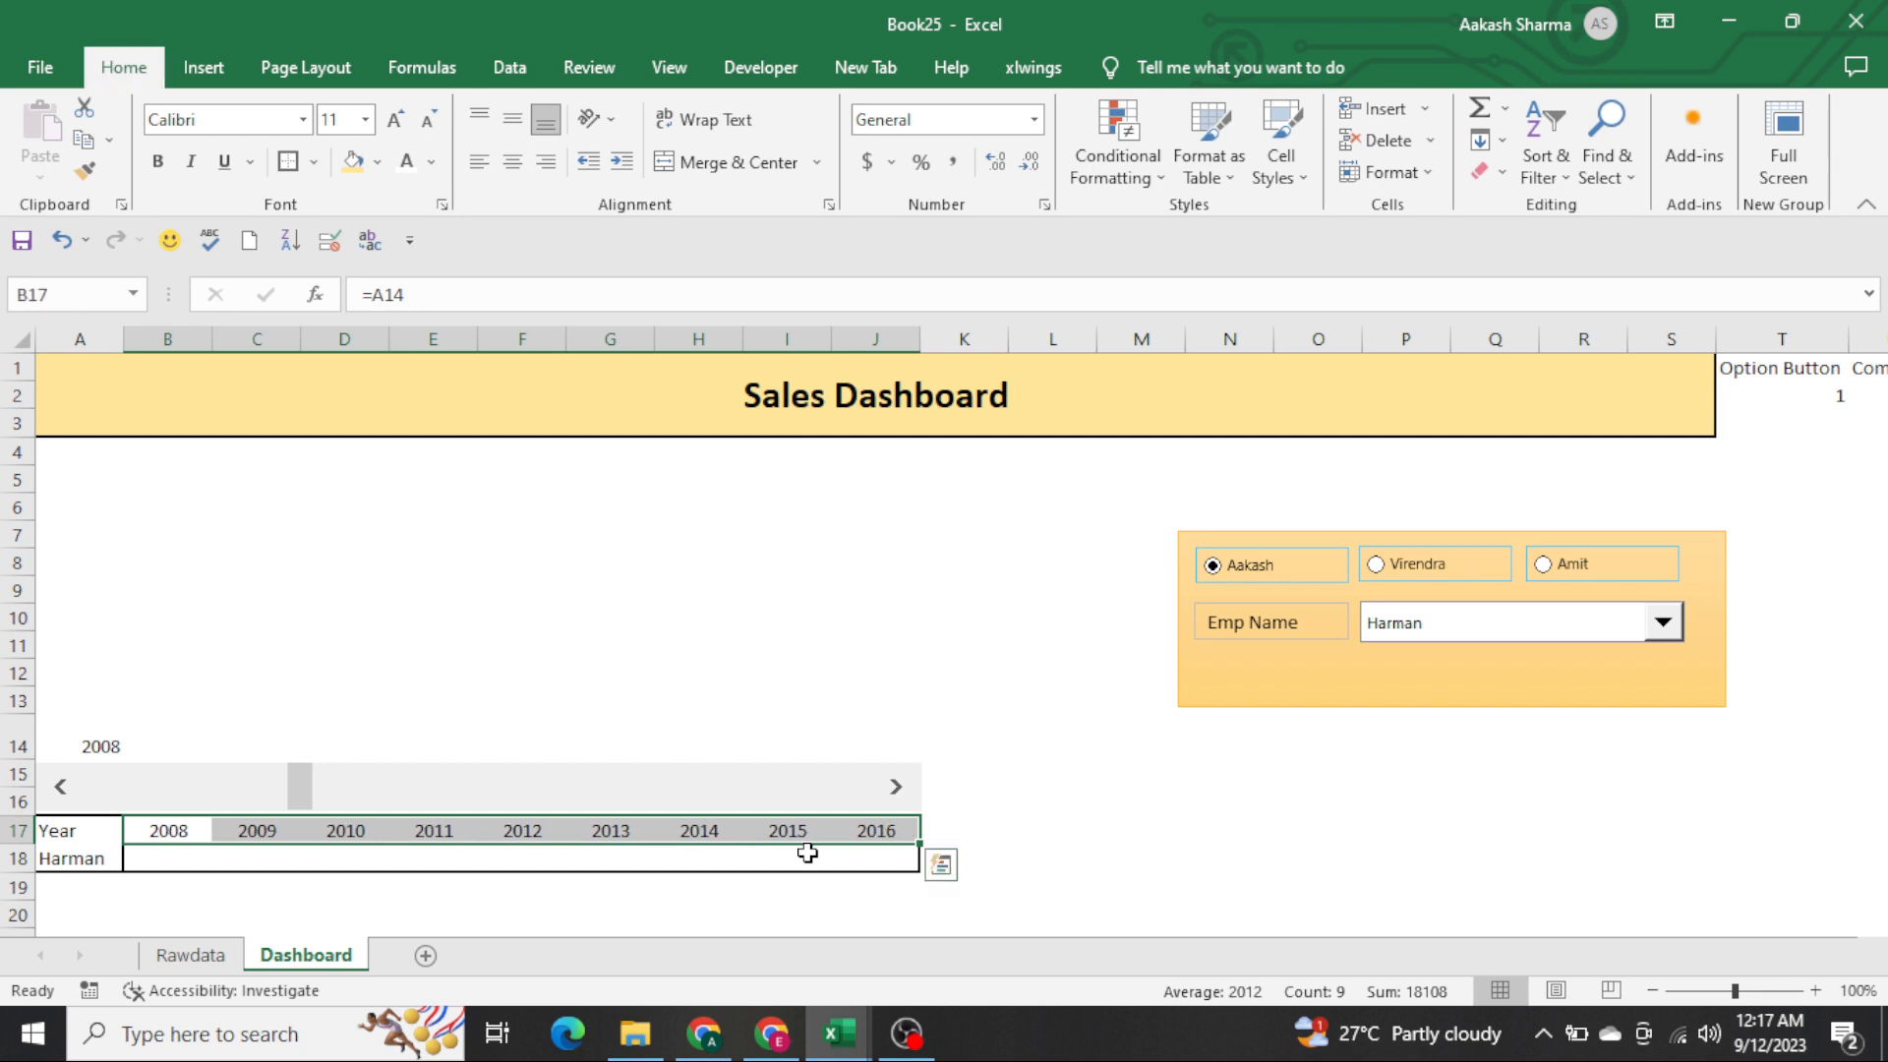
pyautogui.press('Left')
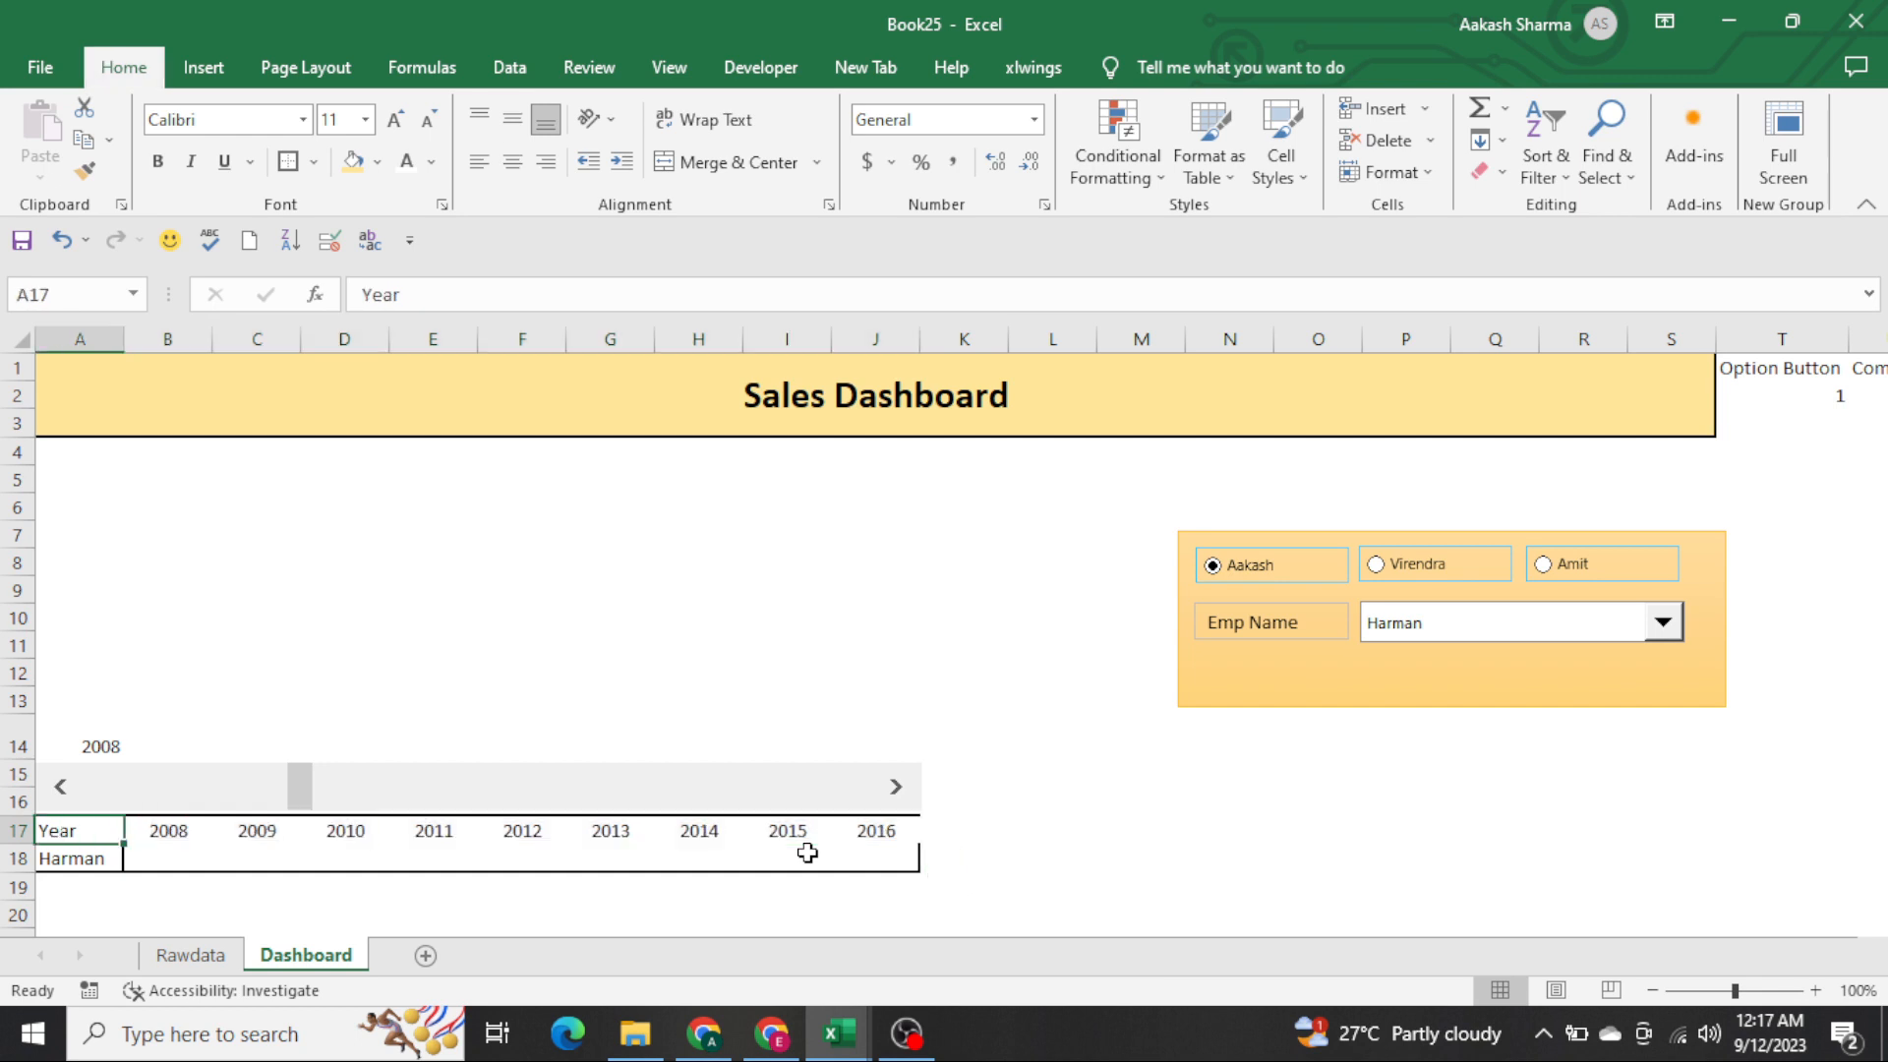
# Step the scroll bar back until the first year is 2000
pyautogui.click(77, 787)
pyautogui.click(75, 788)
pyautogui.click(73, 788)
pyautogui.click(72, 789)
pyautogui.click(72, 790)
pyautogui.click(70, 789)
pyautogui.click(69, 792)
pyautogui.click(68, 793)
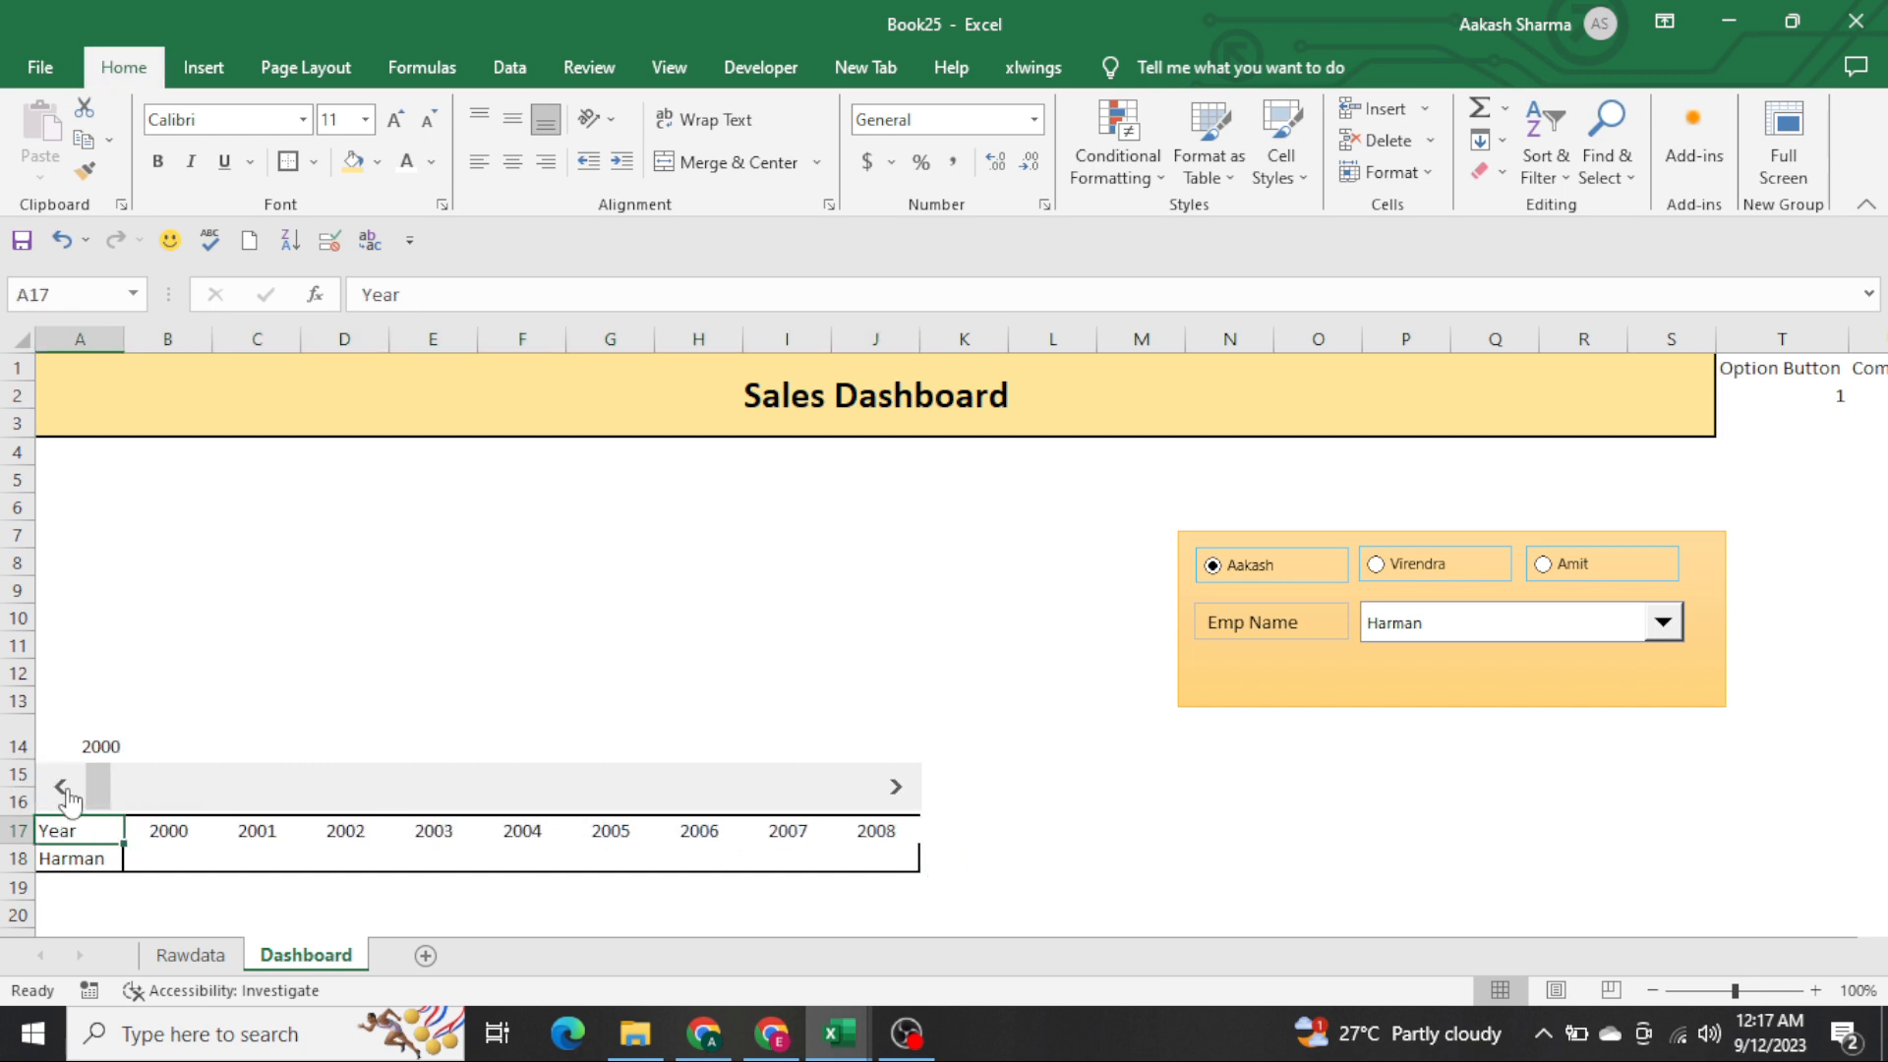
# Apply a thick outside border around the year cells B17:J17 and move to B18
pyautogui.click(851, 836)
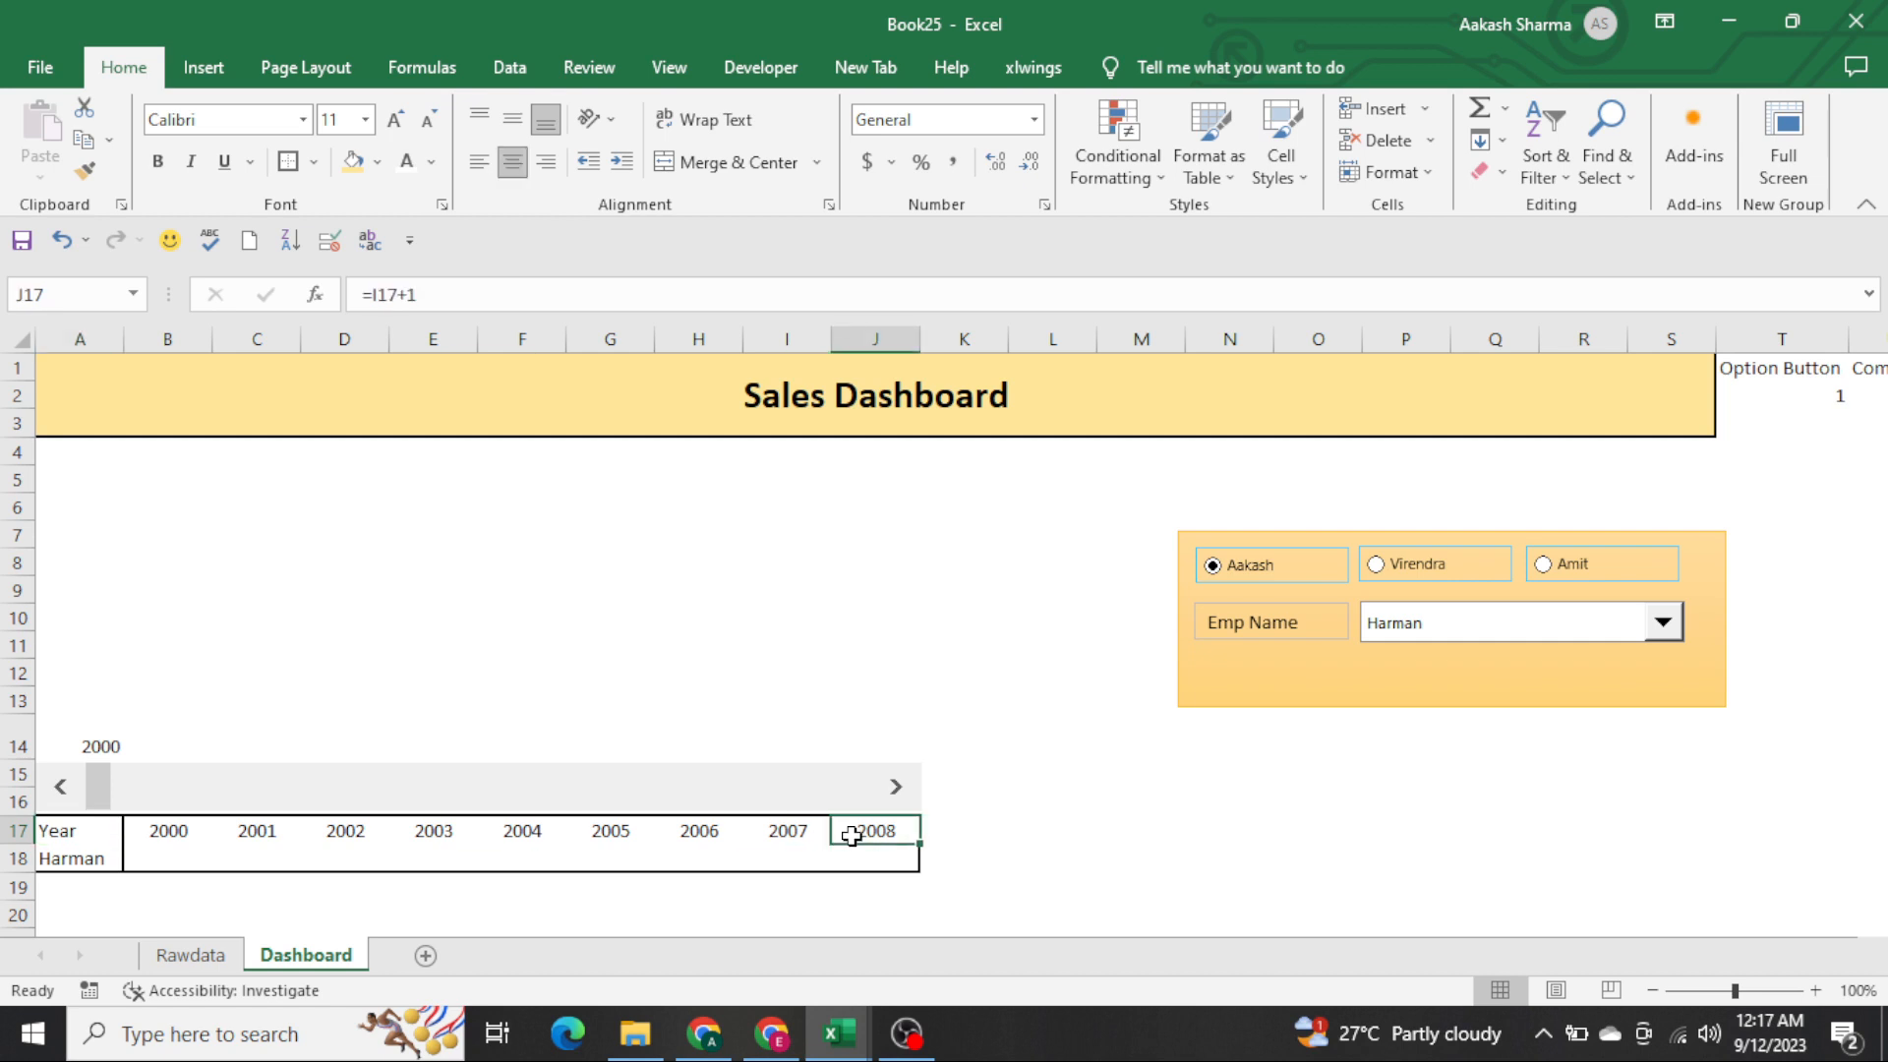
pyautogui.hotkey('ctrl', 'Left')
pyautogui.press('Right')
pyautogui.hotkey('ctrl', 'shift', 'Right')
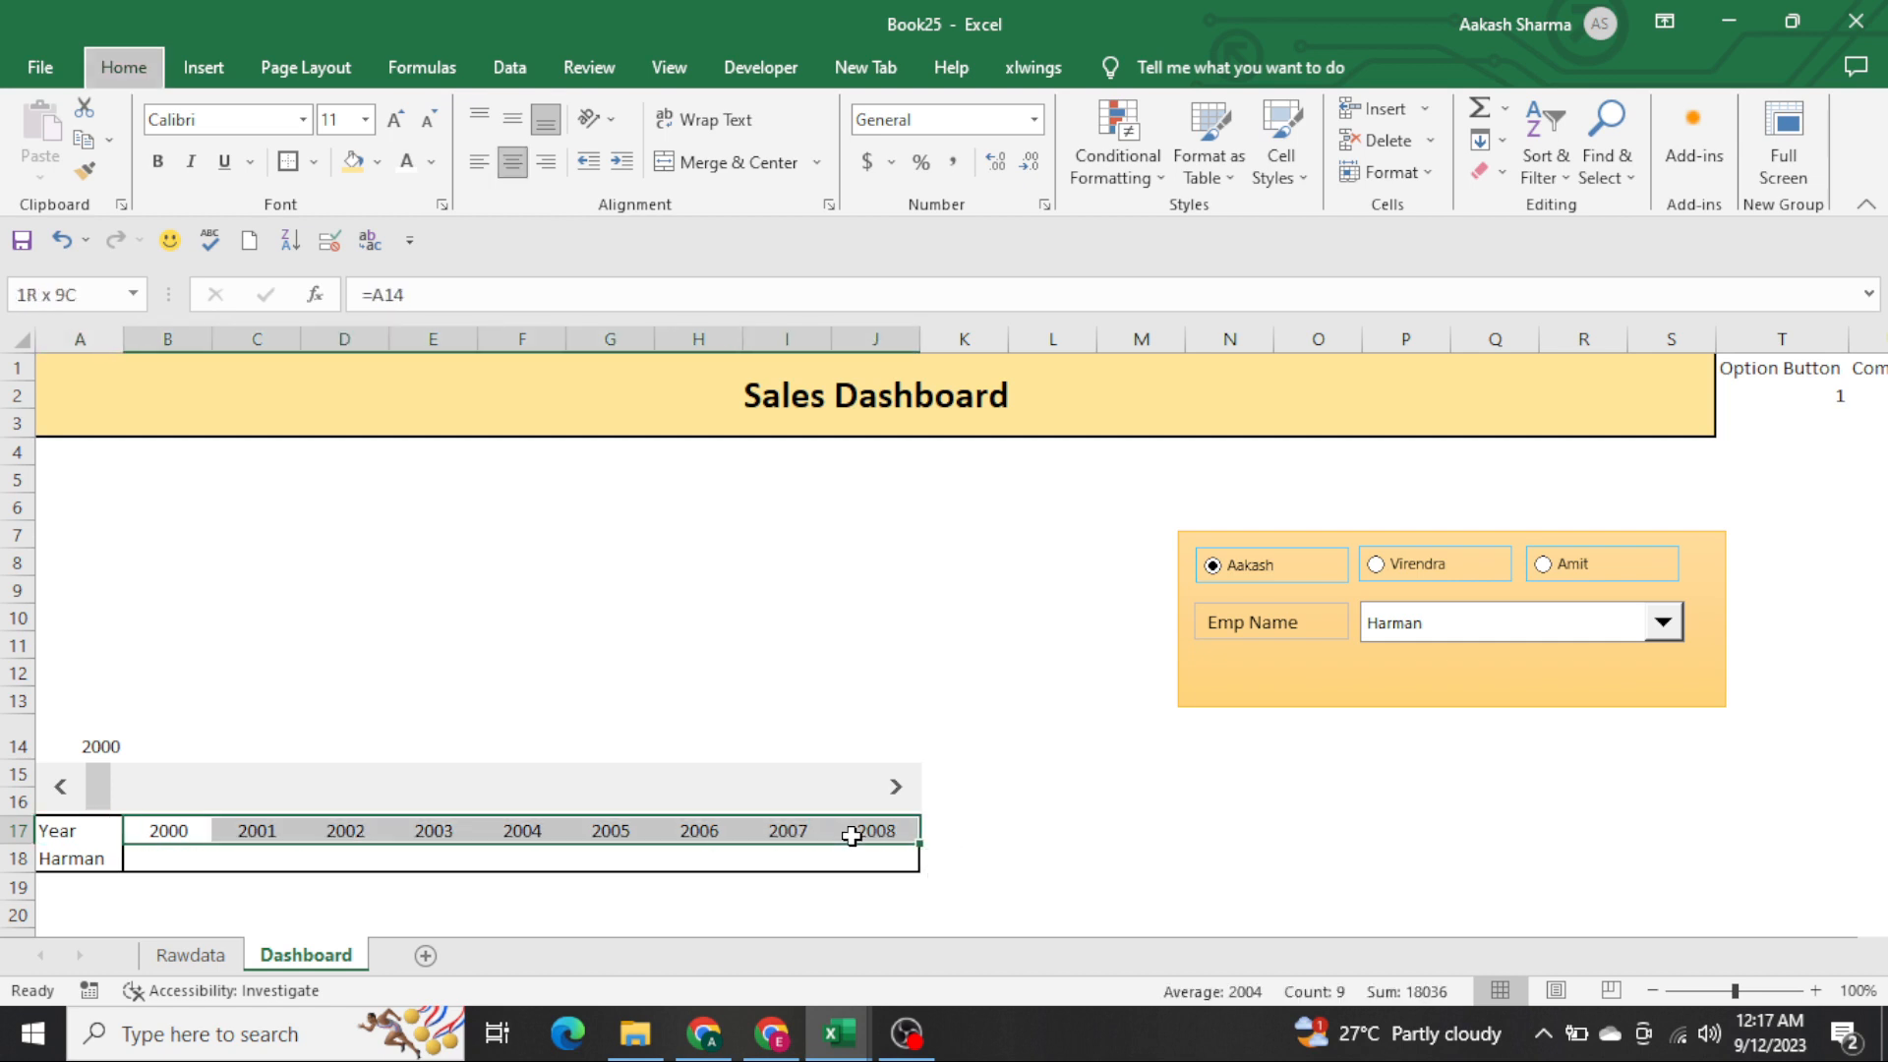
pyautogui.press('Down')
pyautogui.hotkey('ctrl', 'Left')
pyautogui.press('Right')
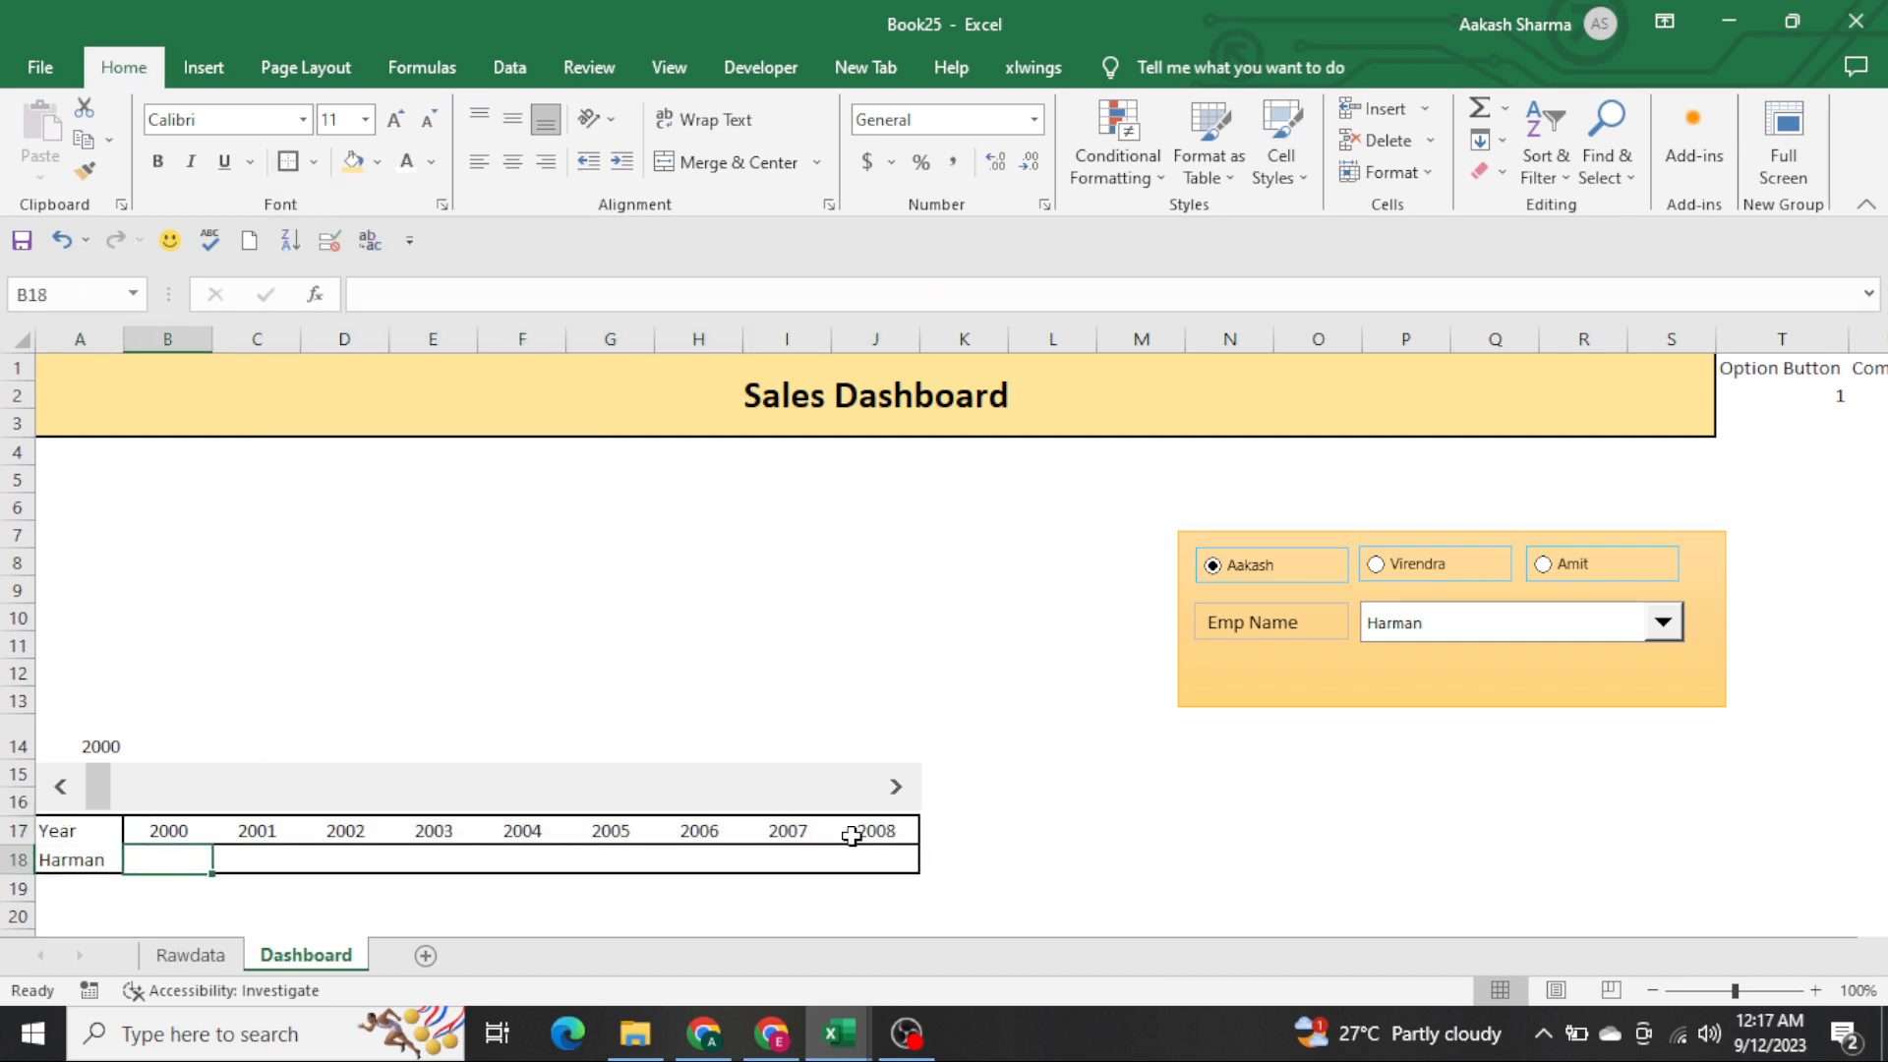
pyautogui.press('Up')
pyautogui.hotkey('ctrl', 'shift', 'Right')
pyautogui.press('Down')
pyautogui.press('Up')
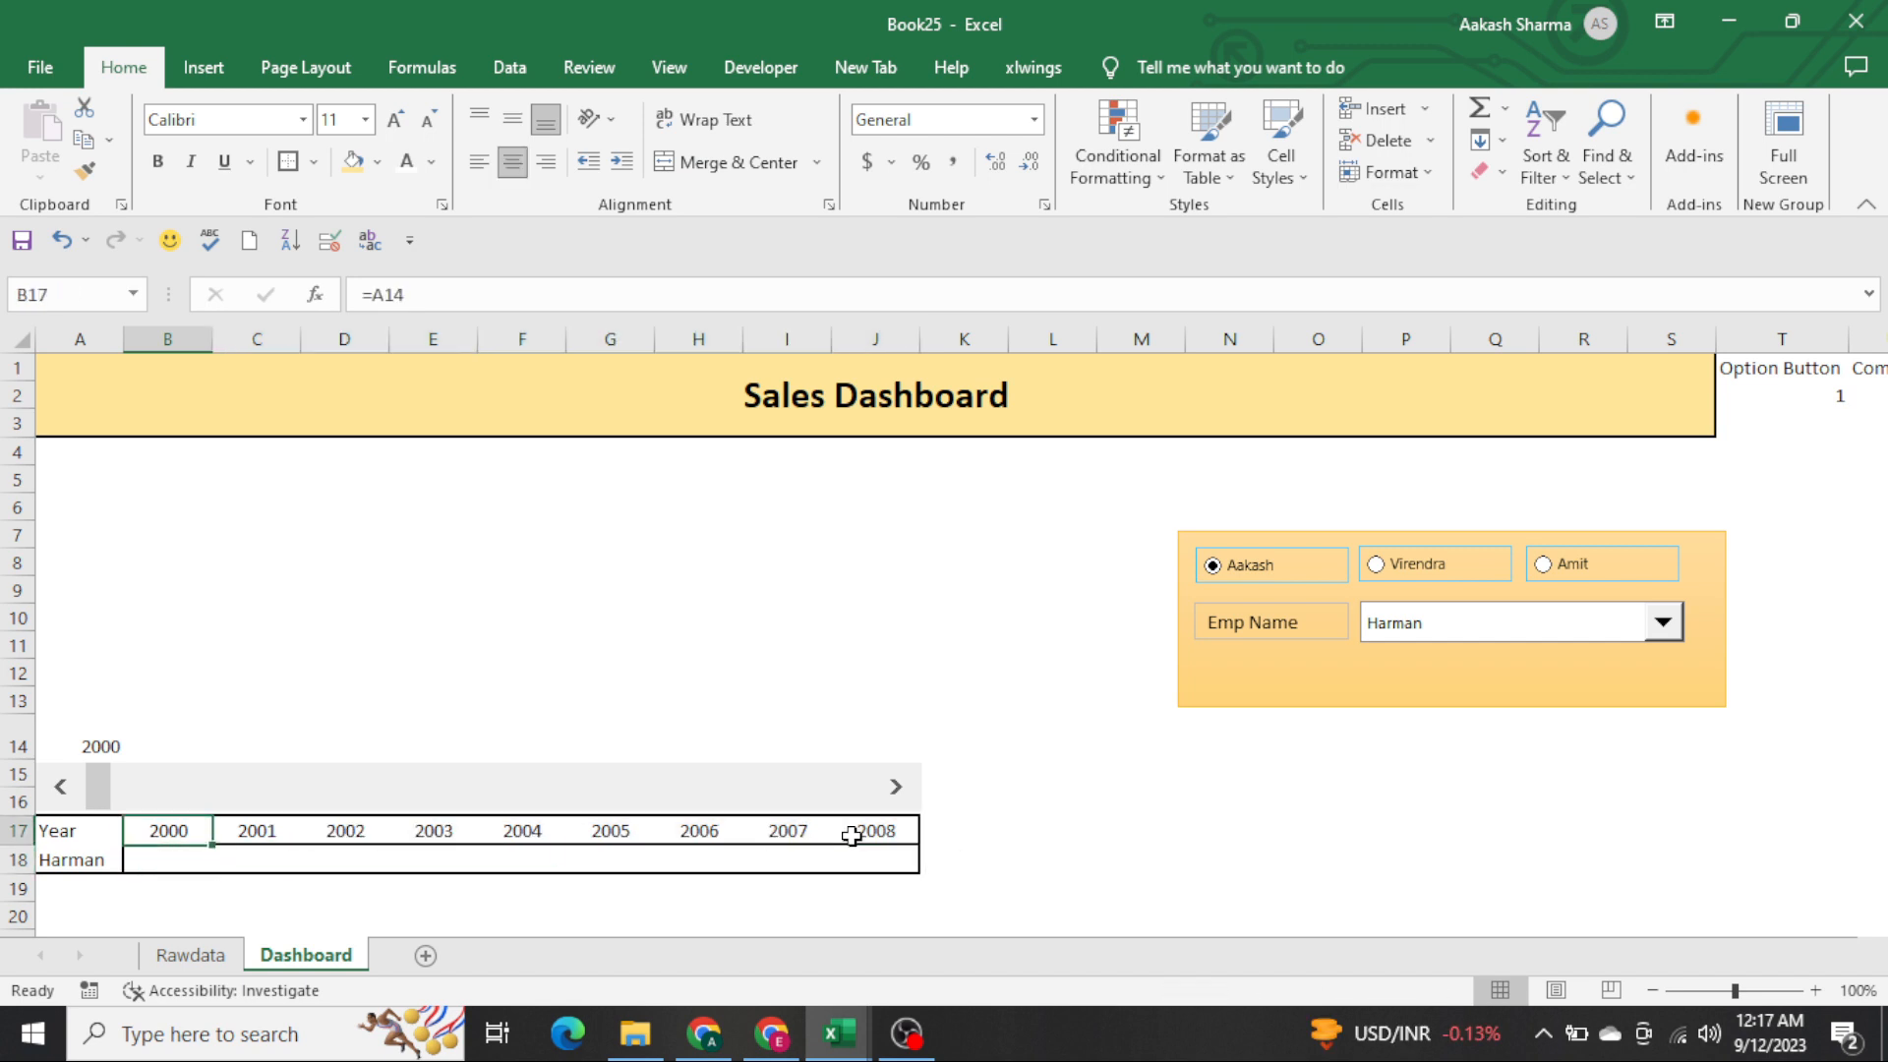
pyautogui.press('Left')
pyautogui.press('Down')
pyautogui.press('Right')
pyautogui.press('Up')
pyautogui.hotkey('shift', 'Down')
pyautogui.press('Right')
pyautogui.hotkey('shift', 'Down')
pyautogui.press('Right')
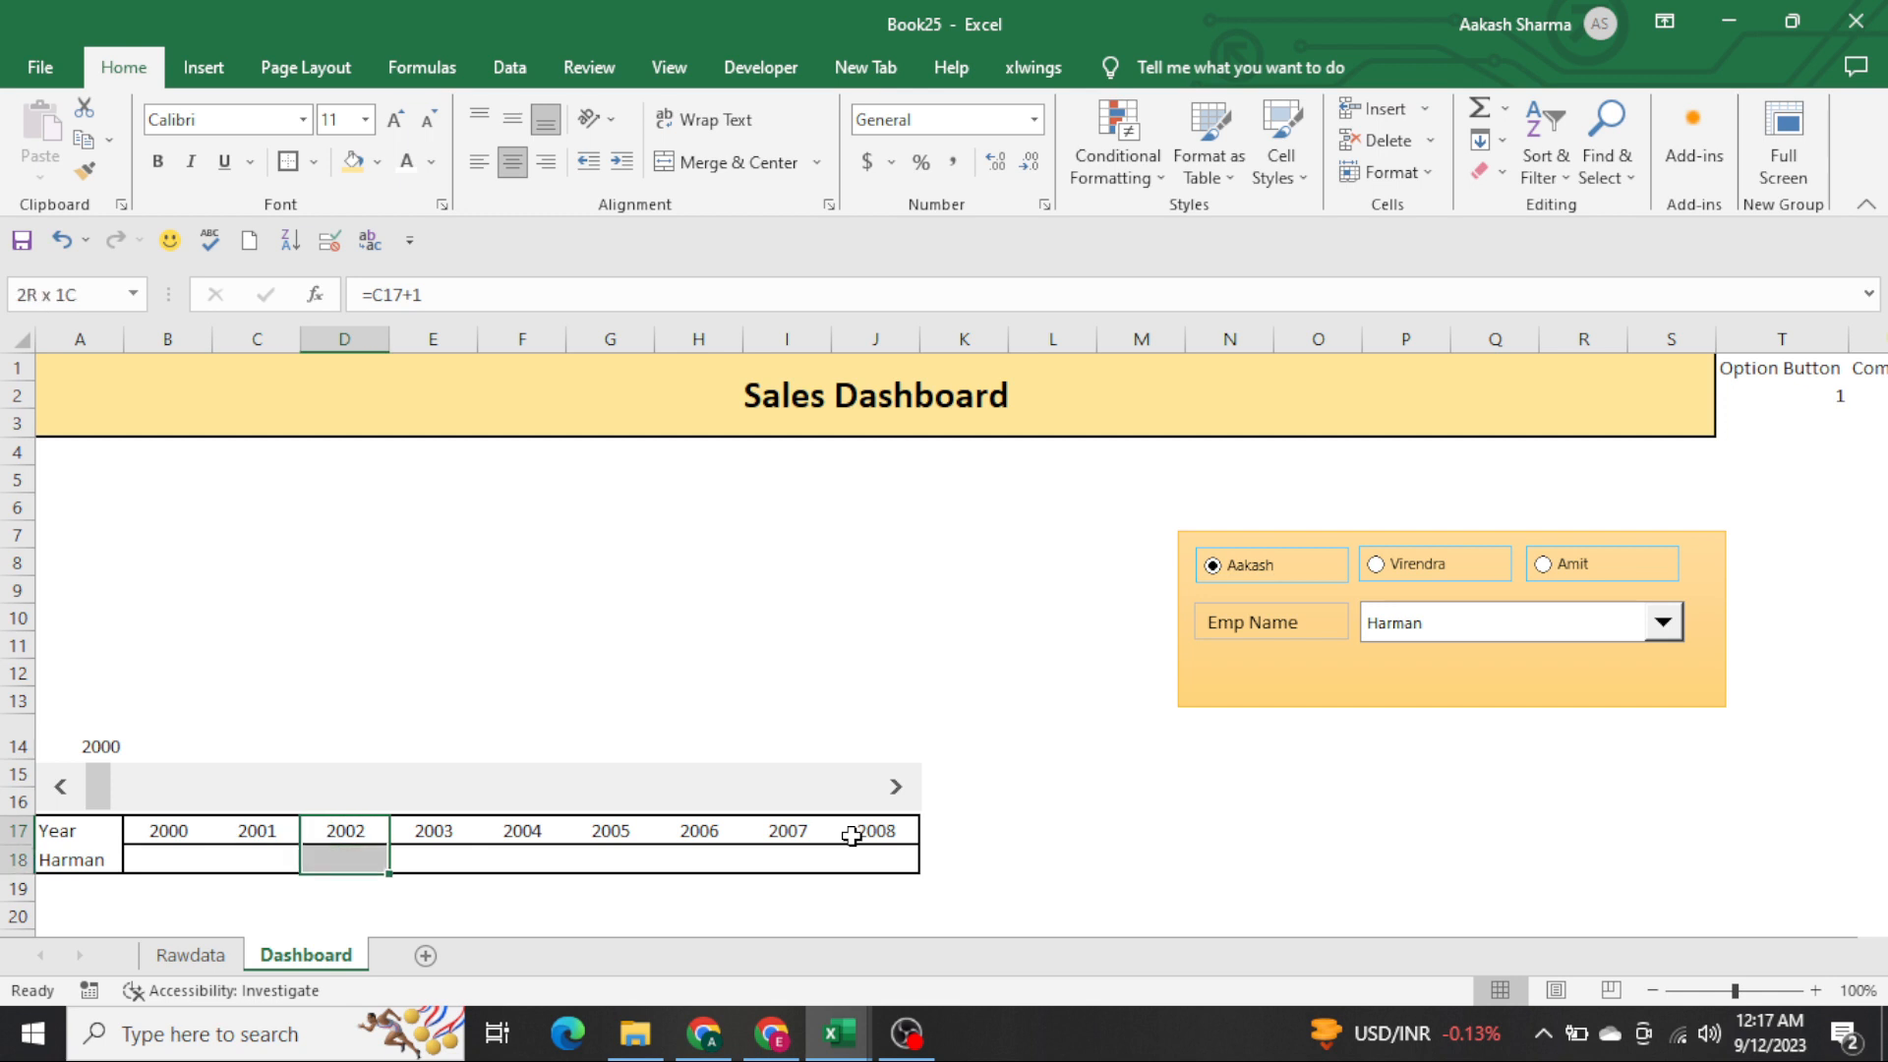
pyautogui.press('Left')
pyautogui.press('Left')
pyautogui.hotkey('ctrl', 'shift', 'Right')
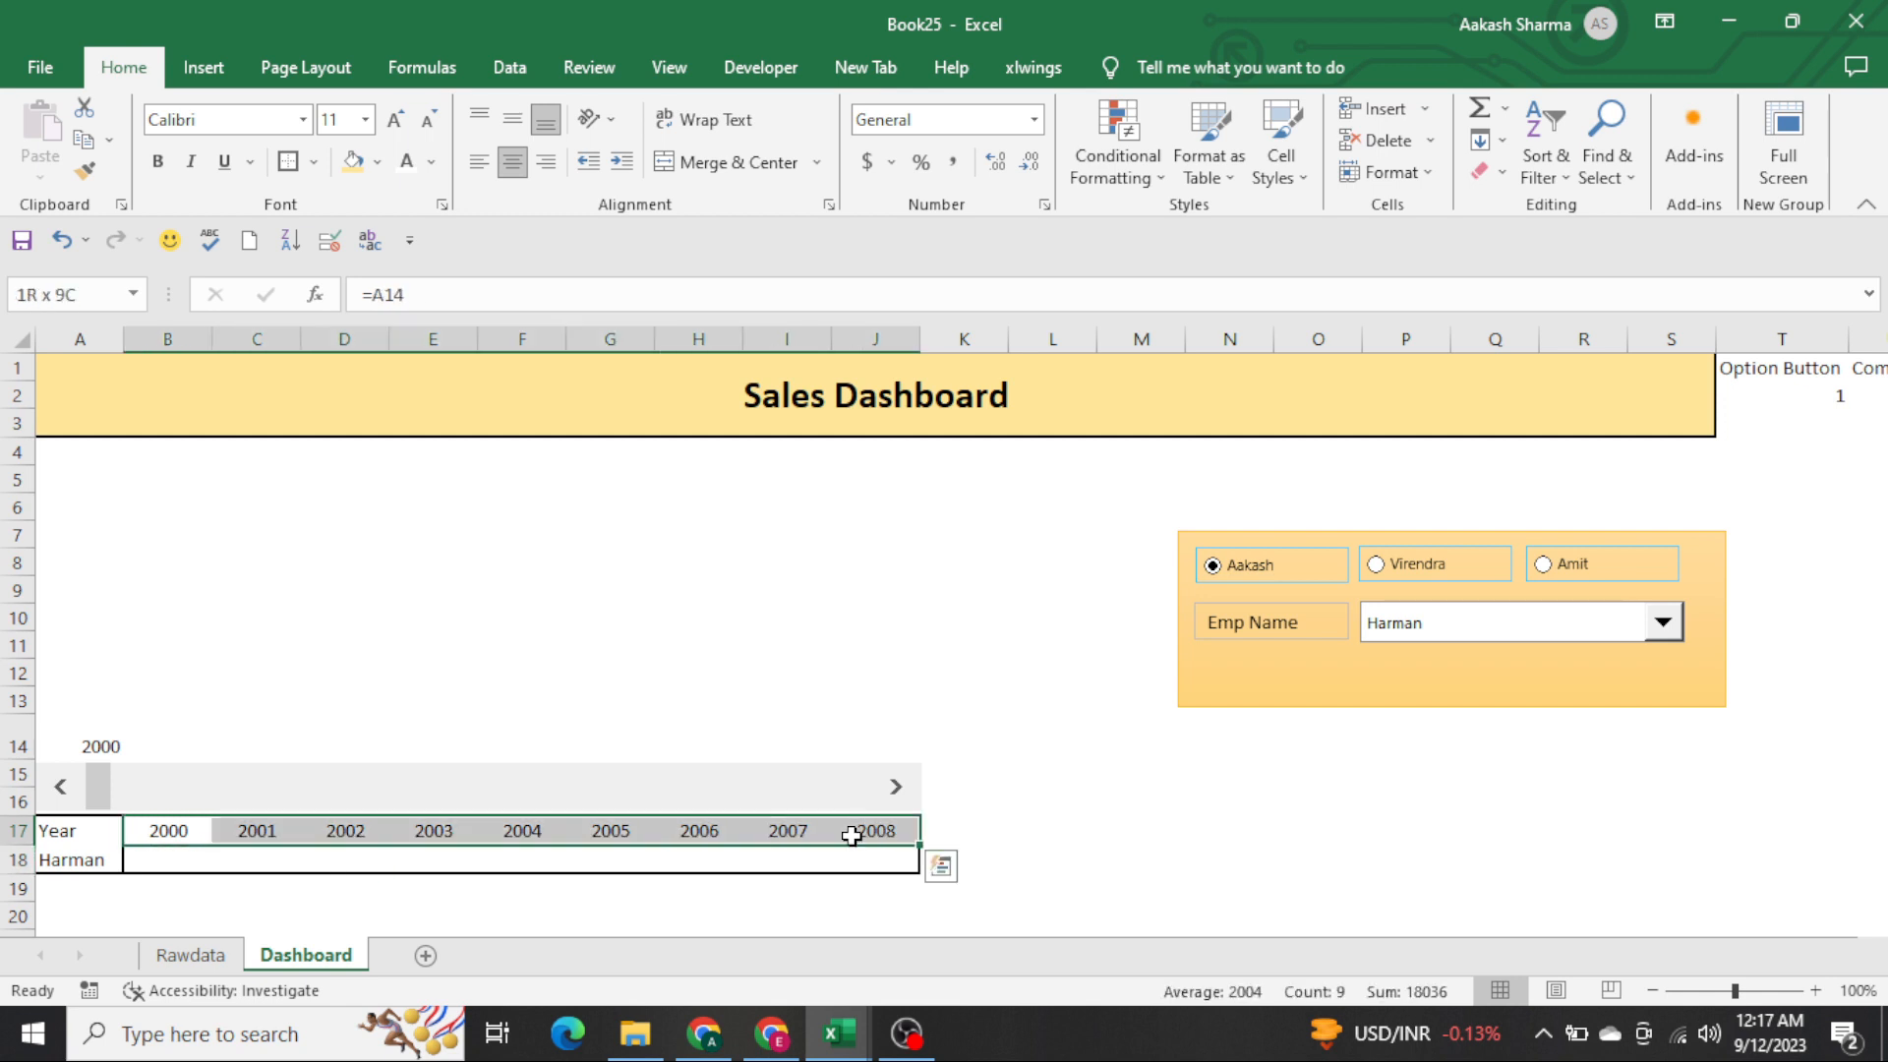
# Start a VLOOKUP in B18 with A18 as the lookup value and begin its table array at column A of the Rawdata sheet
pyautogui.press('Down')
pyautogui.write('=vl')
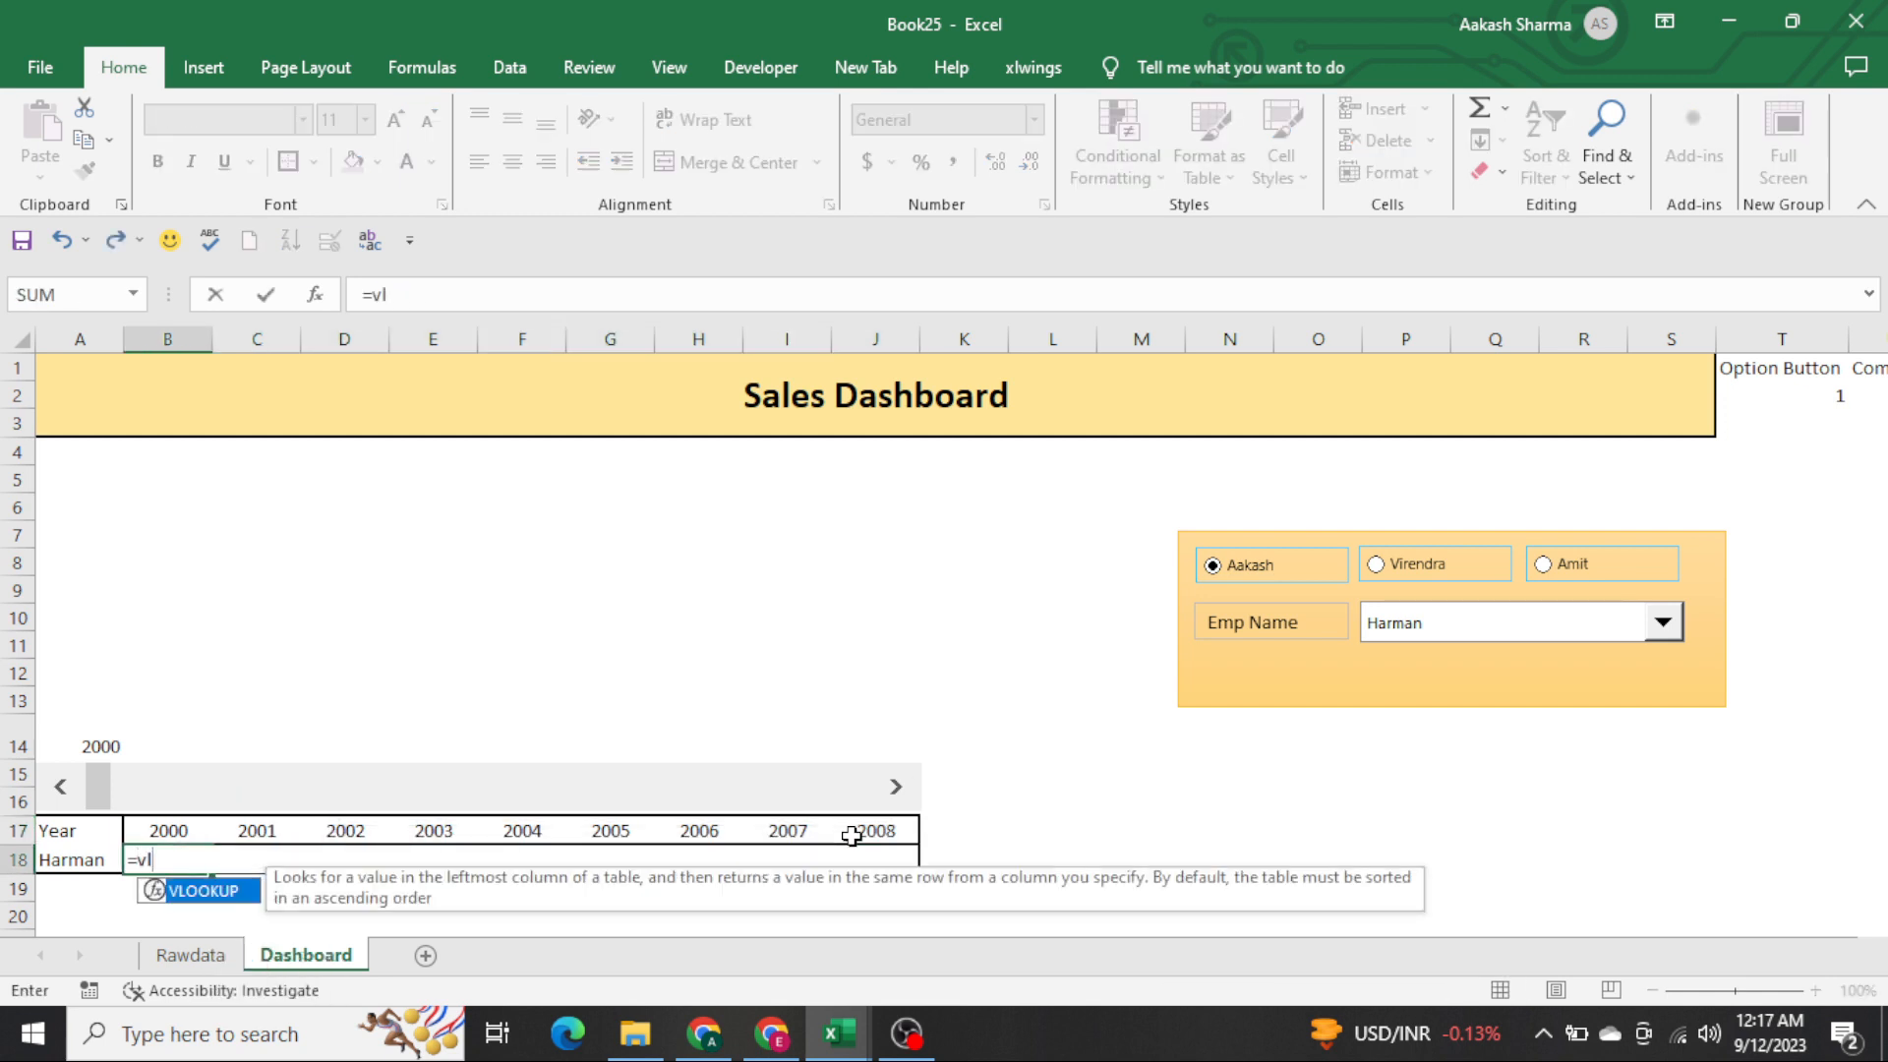
pyautogui.press('Tab')
pyautogui.press('Left')
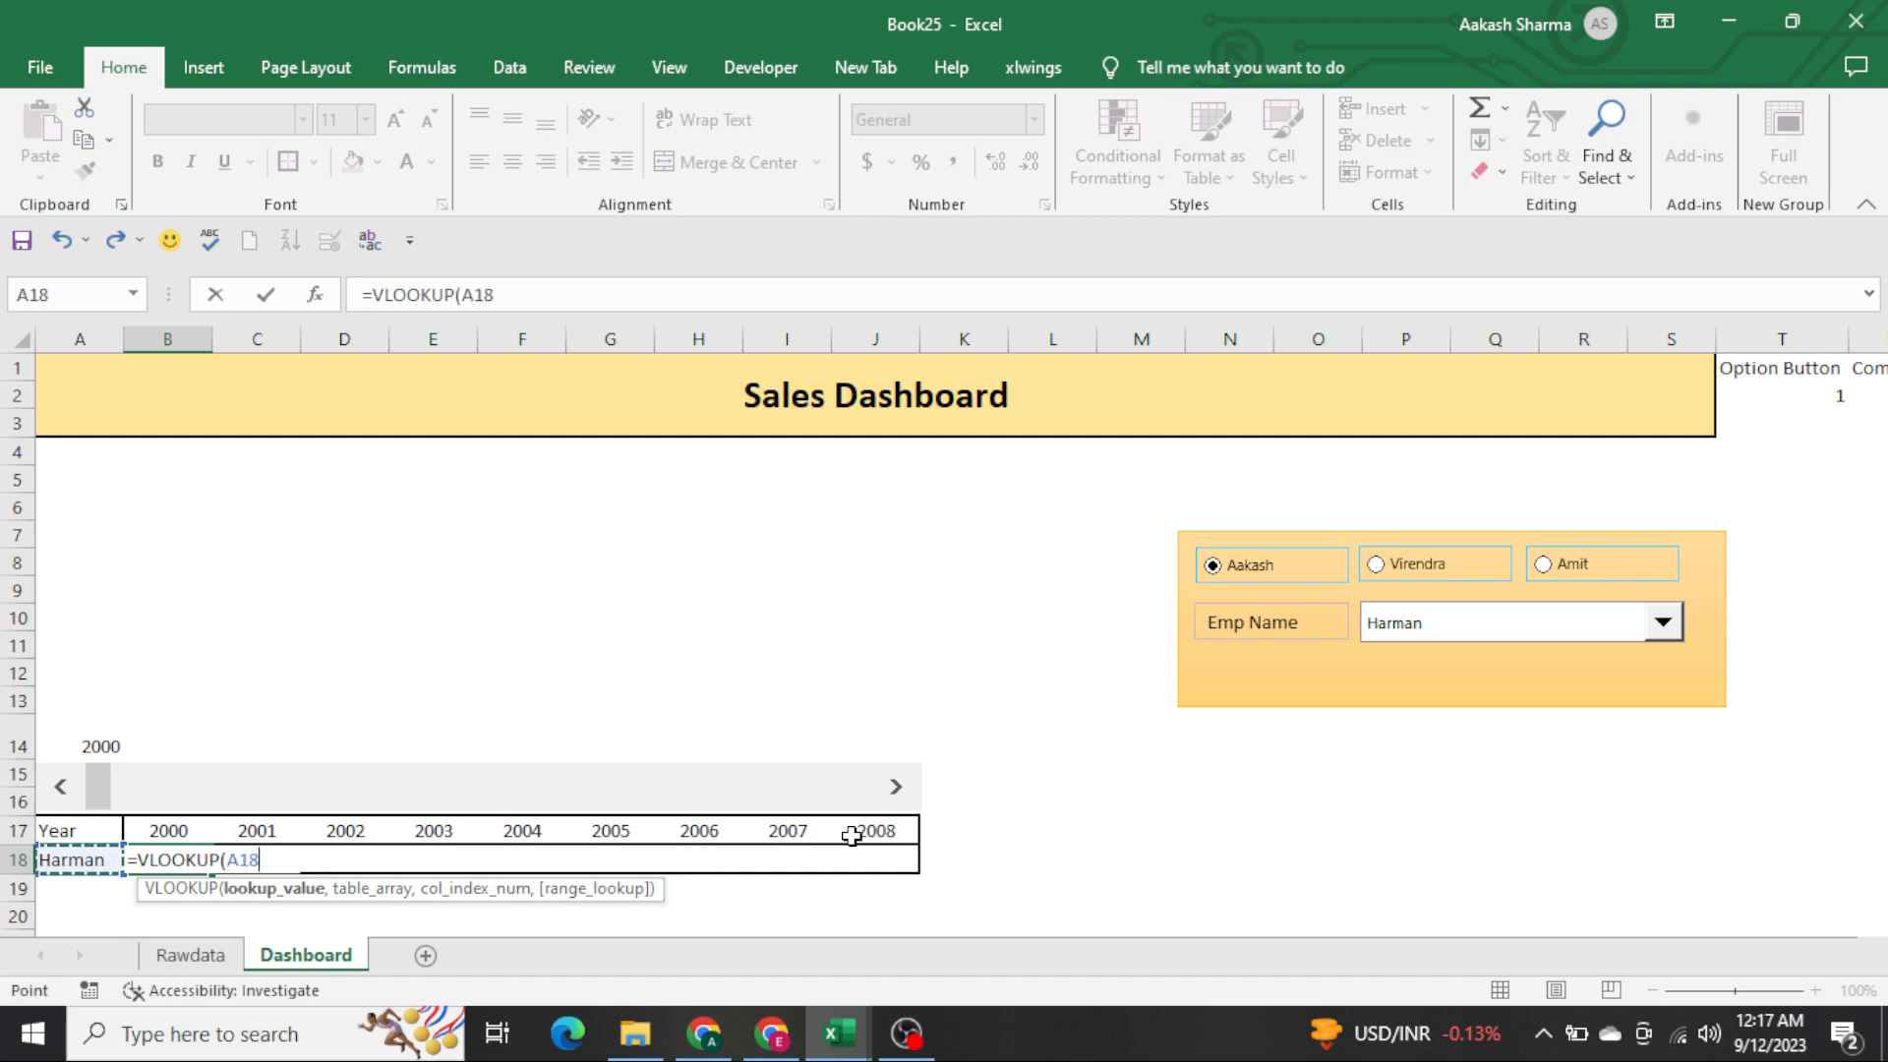
pyautogui.write(',')
pyautogui.hotkey('ctrl', 'pageup')
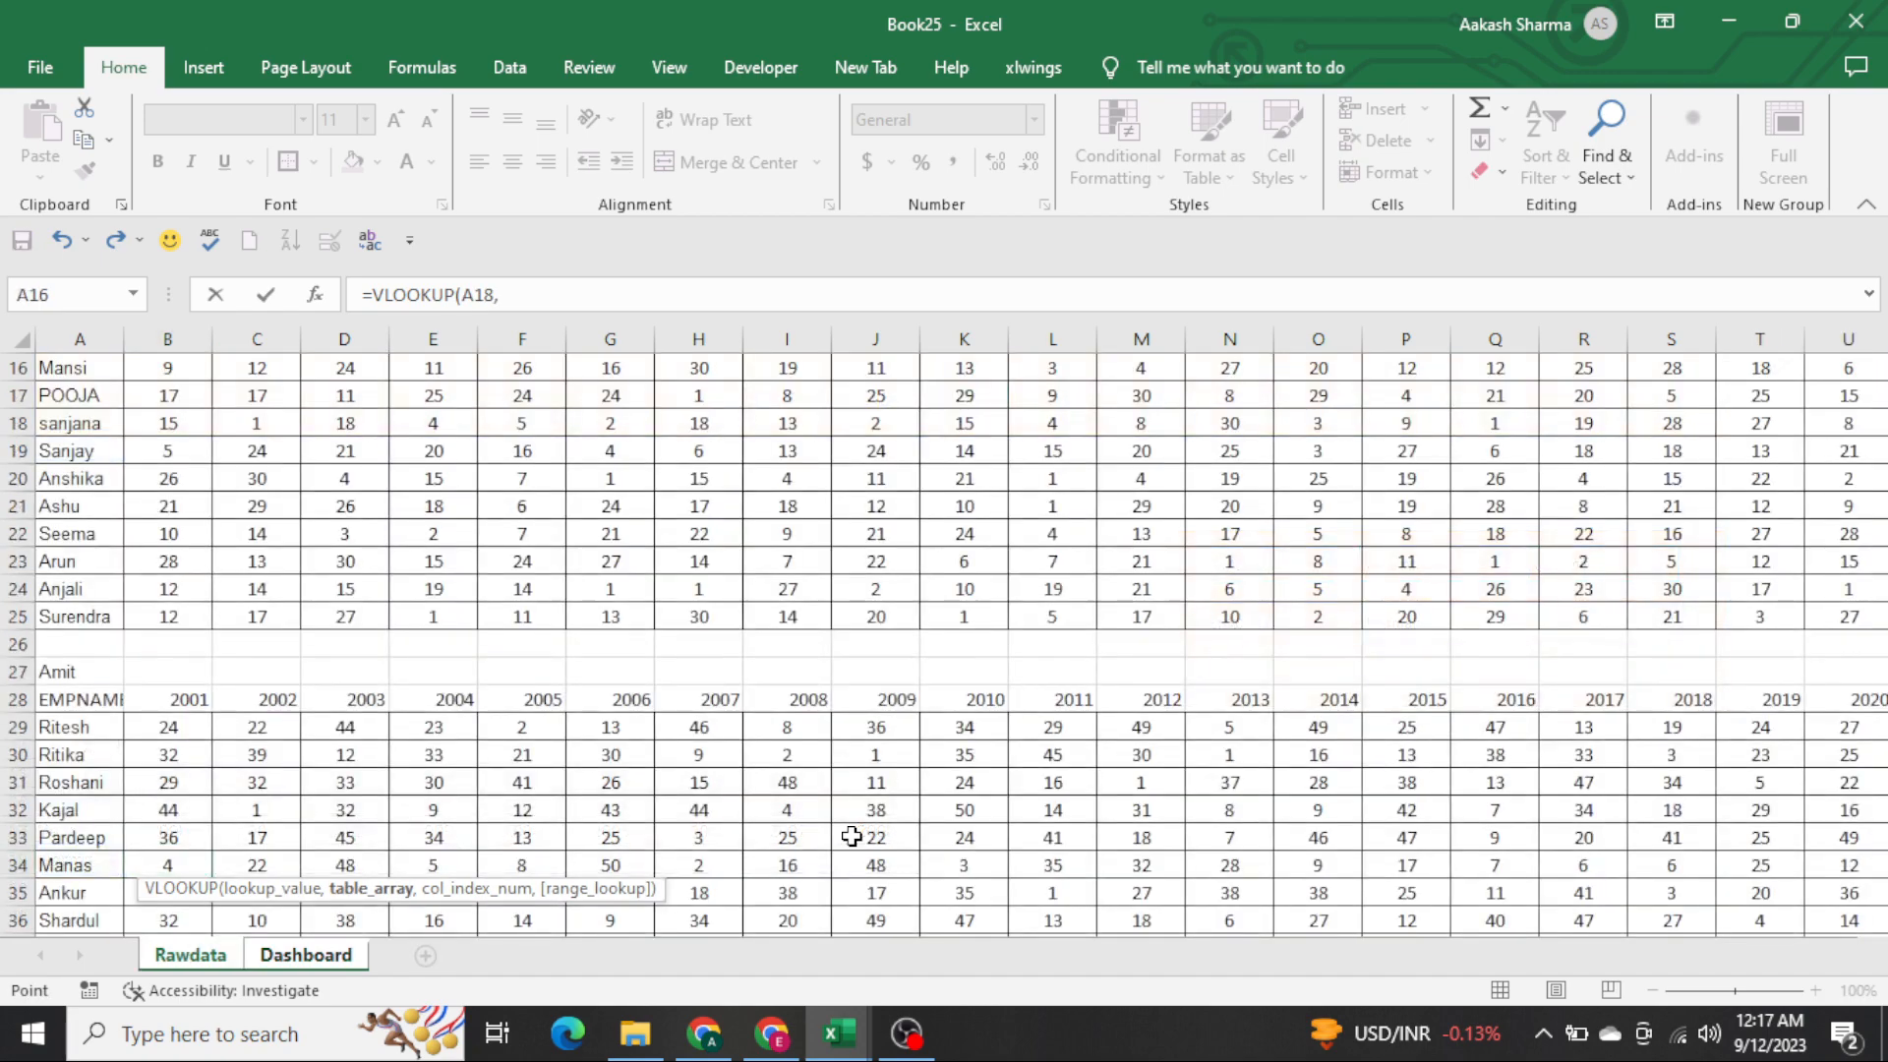
pyautogui.click(516, 490)
pyautogui.hotkey('ctrl', 'Left')
pyautogui.hotkey('ctrl', 'Up')
pyautogui.hotkey('ctrl', 'Up')
pyautogui.hotkey('ctrl', 'Up')
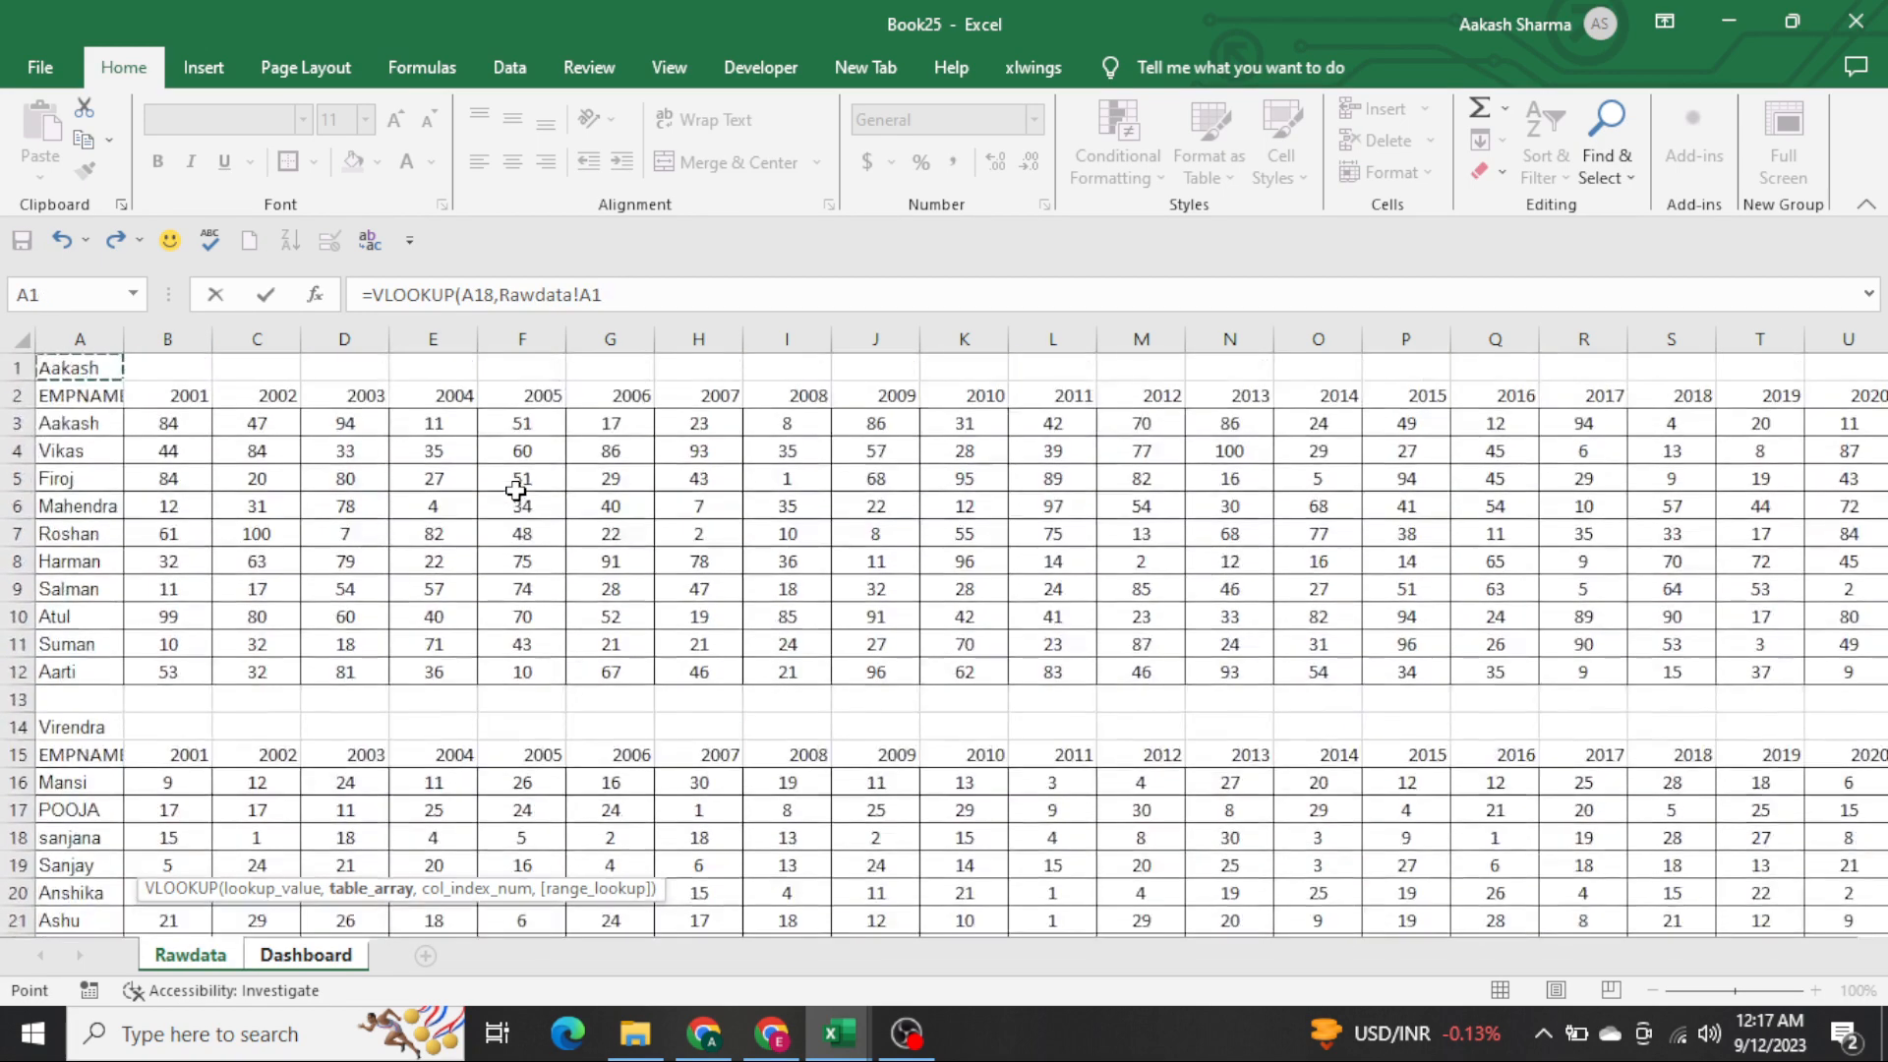
pyautogui.hotkey('ctrl', 'space')
pyautogui.hotkey('shift', 'Right')
pyautogui.hotkey('shift', 'Right')
pyautogui.hotkey('shift', 'Right')
pyautogui.hotkey('shift', 'Right')
pyautogui.hotkey('shift', 'Right')
pyautogui.hotkey('shift', 'Right')
pyautogui.hotkey('shift', 'Right')
pyautogui.hotkey('shift', 'Right')
pyautogui.hotkey('shift', 'Right')
pyautogui.hotkey('shift', 'Right')
pyautogui.hotkey('shift', 'Right')
pyautogui.hotkey('shift', 'Right')
pyautogui.hotkey('shift', 'Right')
pyautogui.hotkey('shift', 'Right')
pyautogui.hotkey('shift', 'Right')
pyautogui.hotkey('shift', 'Right')
pyautogui.hotkey('shift', 'Right')
pyautogui.hotkey('shift', 'Right')
pyautogui.hotkey('shift', 'Right')
pyautogui.hotkey('shift', 'Right')
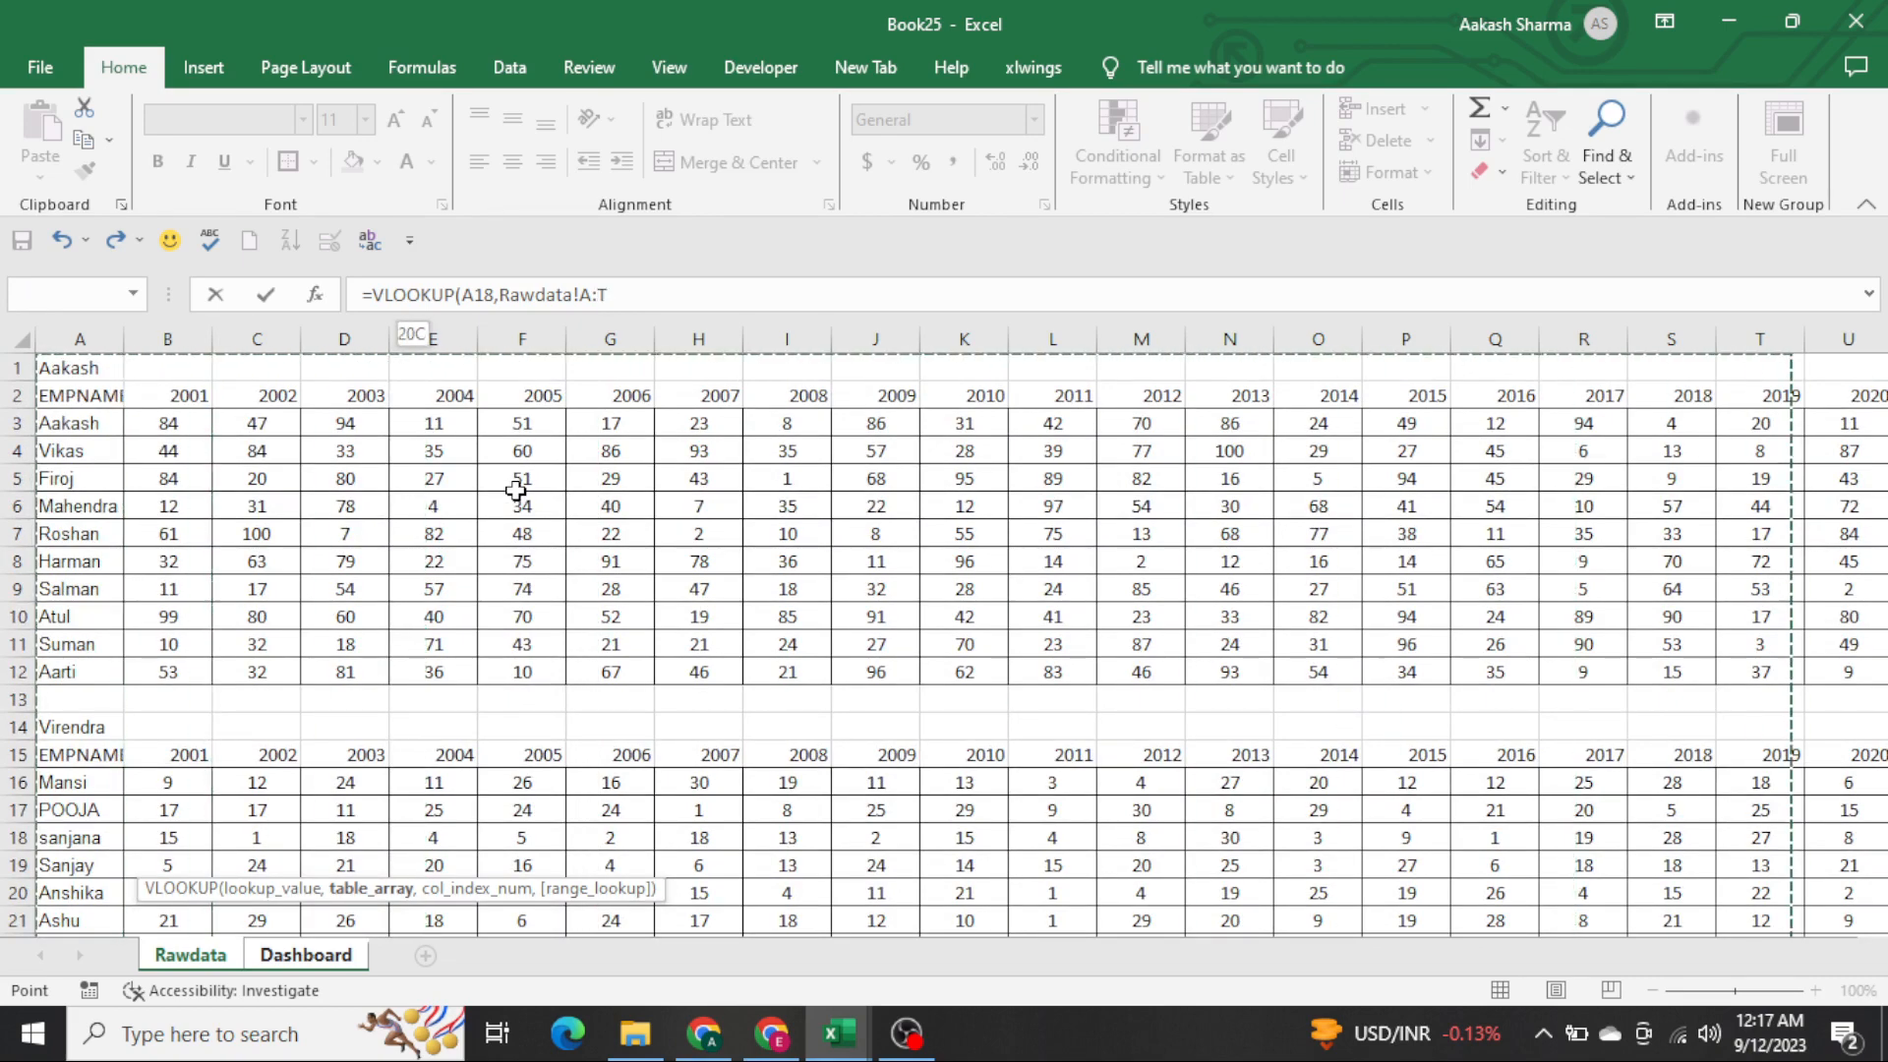
pyautogui.hotkey('shift', 'Right')
pyautogui.hotkey('shift', 'Right')
pyautogui.hotkey('shift', 'Right')
pyautogui.hotkey('ctrl', 'a')
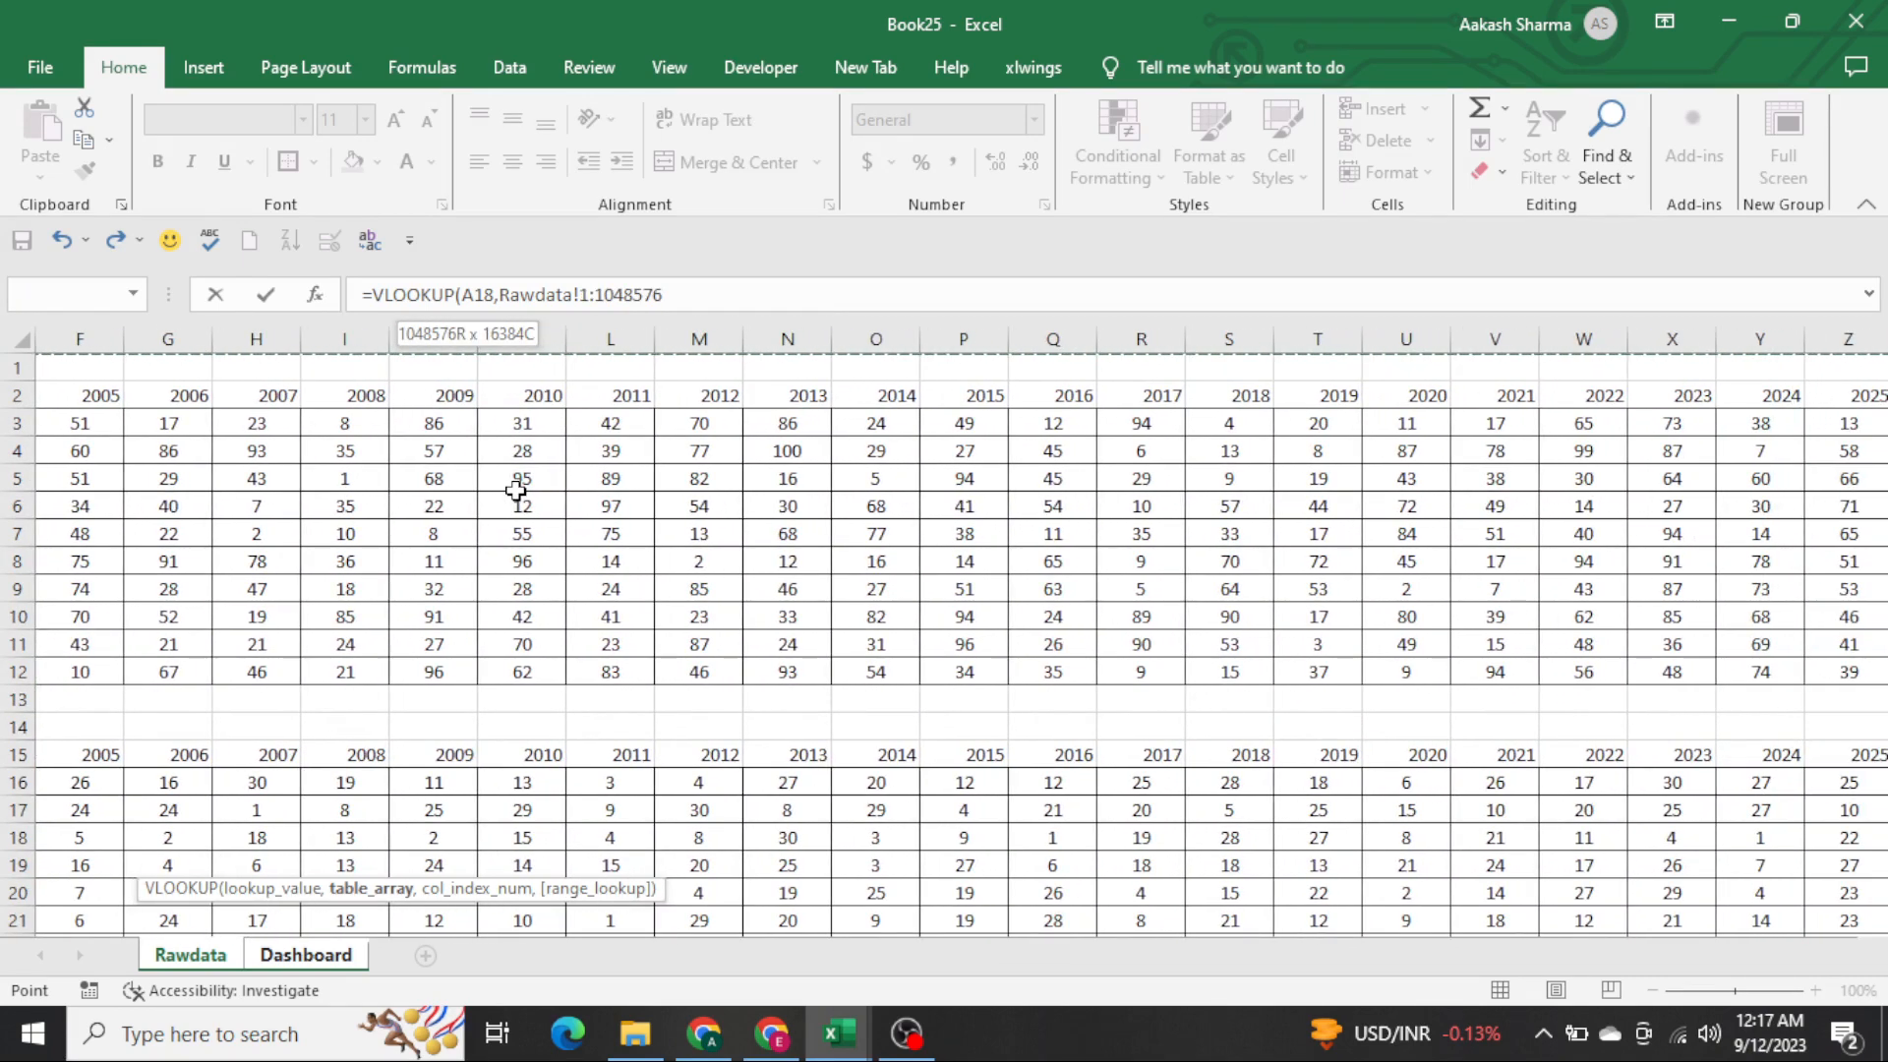
pyautogui.hotkey('shift', 'Left')
pyautogui.hotkey('ctrl', 'shift', 'Left')
# Extend the VLOOKUP table array to Rawdata columns A through AE and make it absolute as $A:$AE
pyautogui.hotkey('shift', 'Right')
pyautogui.hotkey('shift', 'Right')
pyautogui.hotkey('shift', 'Right')
pyautogui.hotkey('shift', 'Right')
pyautogui.hotkey('shift', 'Right')
pyautogui.hotkey('shift', 'Right')
pyautogui.hotkey('shift', 'Right')
pyautogui.hotkey('shift', 'Right')
pyautogui.hotkey('shift', 'Right')
pyautogui.hotkey('shift', 'Right')
pyautogui.hotkey('shift', 'Right')
pyautogui.hotkey('shift', 'Right')
pyautogui.hotkey('shift', 'Right')
pyautogui.hotkey('shift', 'Right')
pyautogui.hotkey('shift', 'Right')
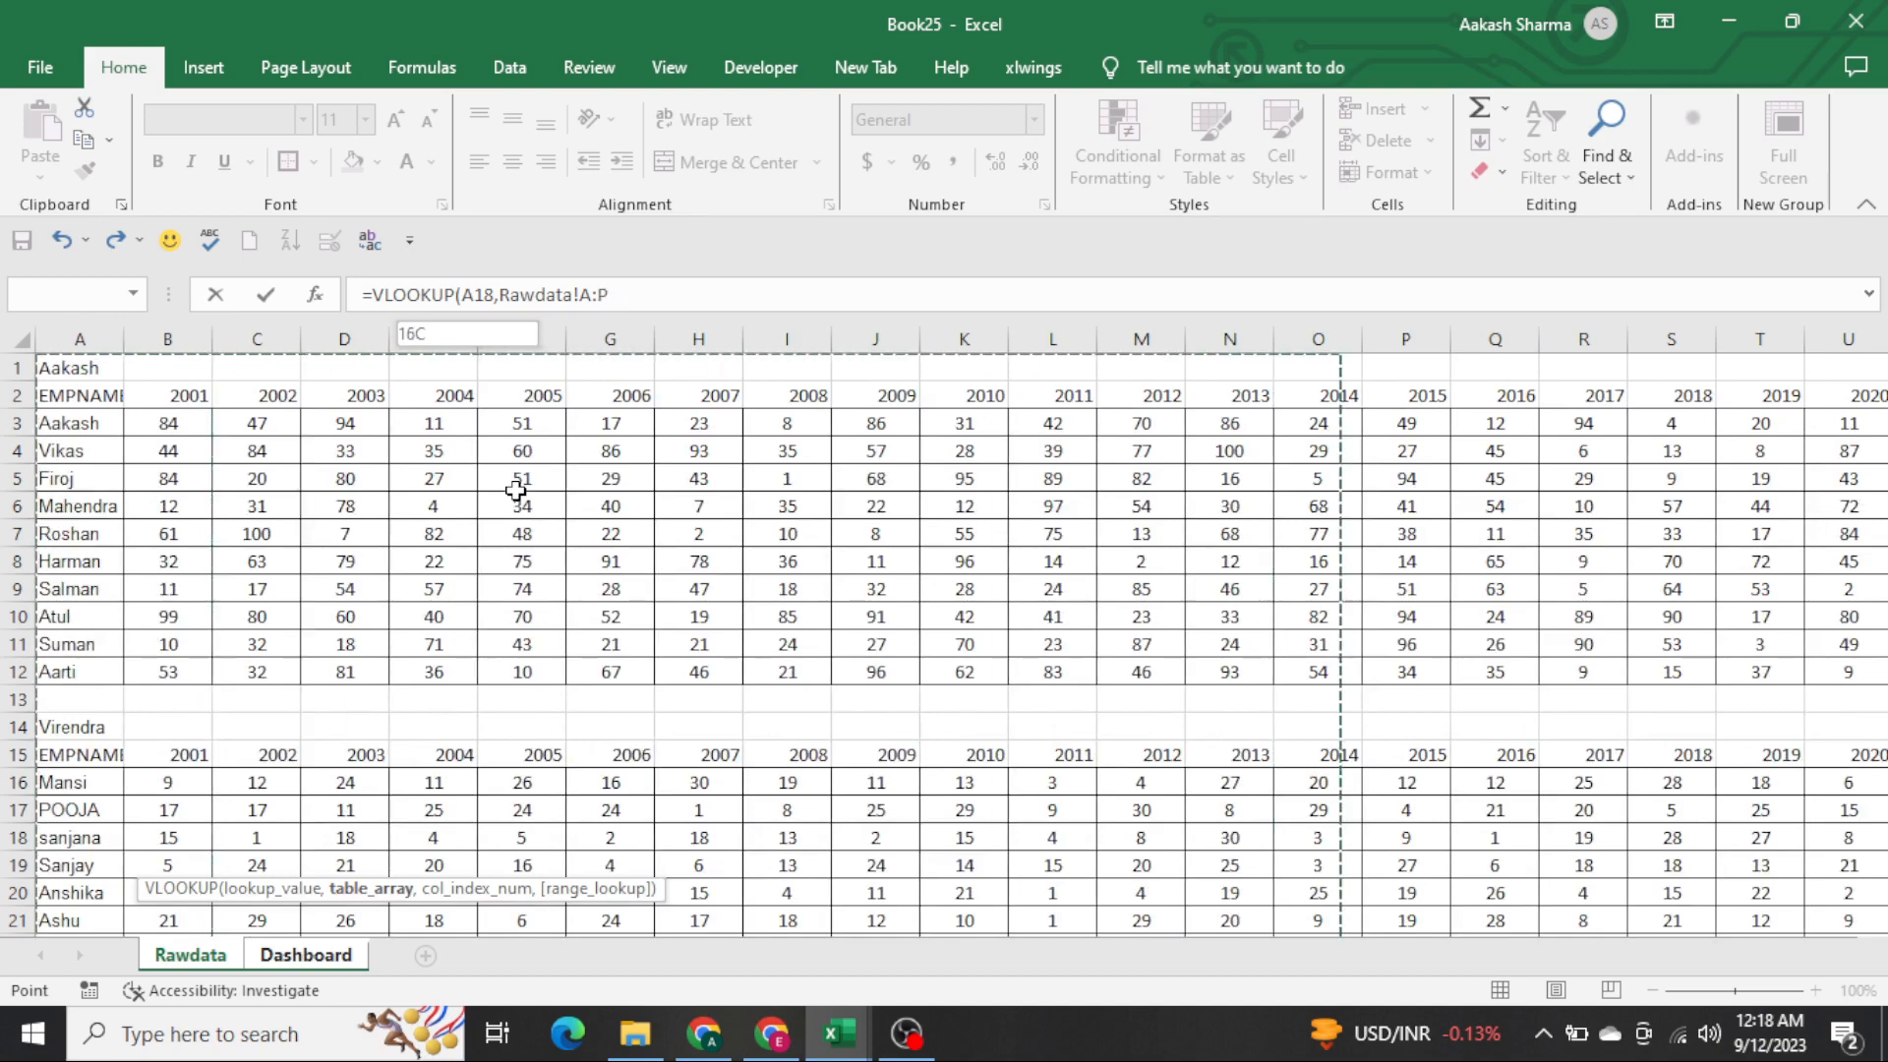
pyautogui.hotkey('shift', 'Right')
pyautogui.hotkey('shift', 'Right')
pyautogui.hotkey('shift', 'Right')
pyautogui.hotkey('shift', 'Right')
pyautogui.hotkey('shift', 'Right')
pyautogui.hotkey('shift', 'Right')
pyautogui.hotkey('shift', 'Right')
pyautogui.hotkey('shift', 'Right')
pyautogui.hotkey('shift', 'Right')
pyautogui.hotkey('shift', 'Right')
pyautogui.hotkey('shift', 'Right')
pyautogui.hotkey('shift', 'Right')
pyautogui.hotkey('shift', 'Right')
pyautogui.hotkey('shift', 'Right')
pyautogui.hotkey('shift', 'Right')
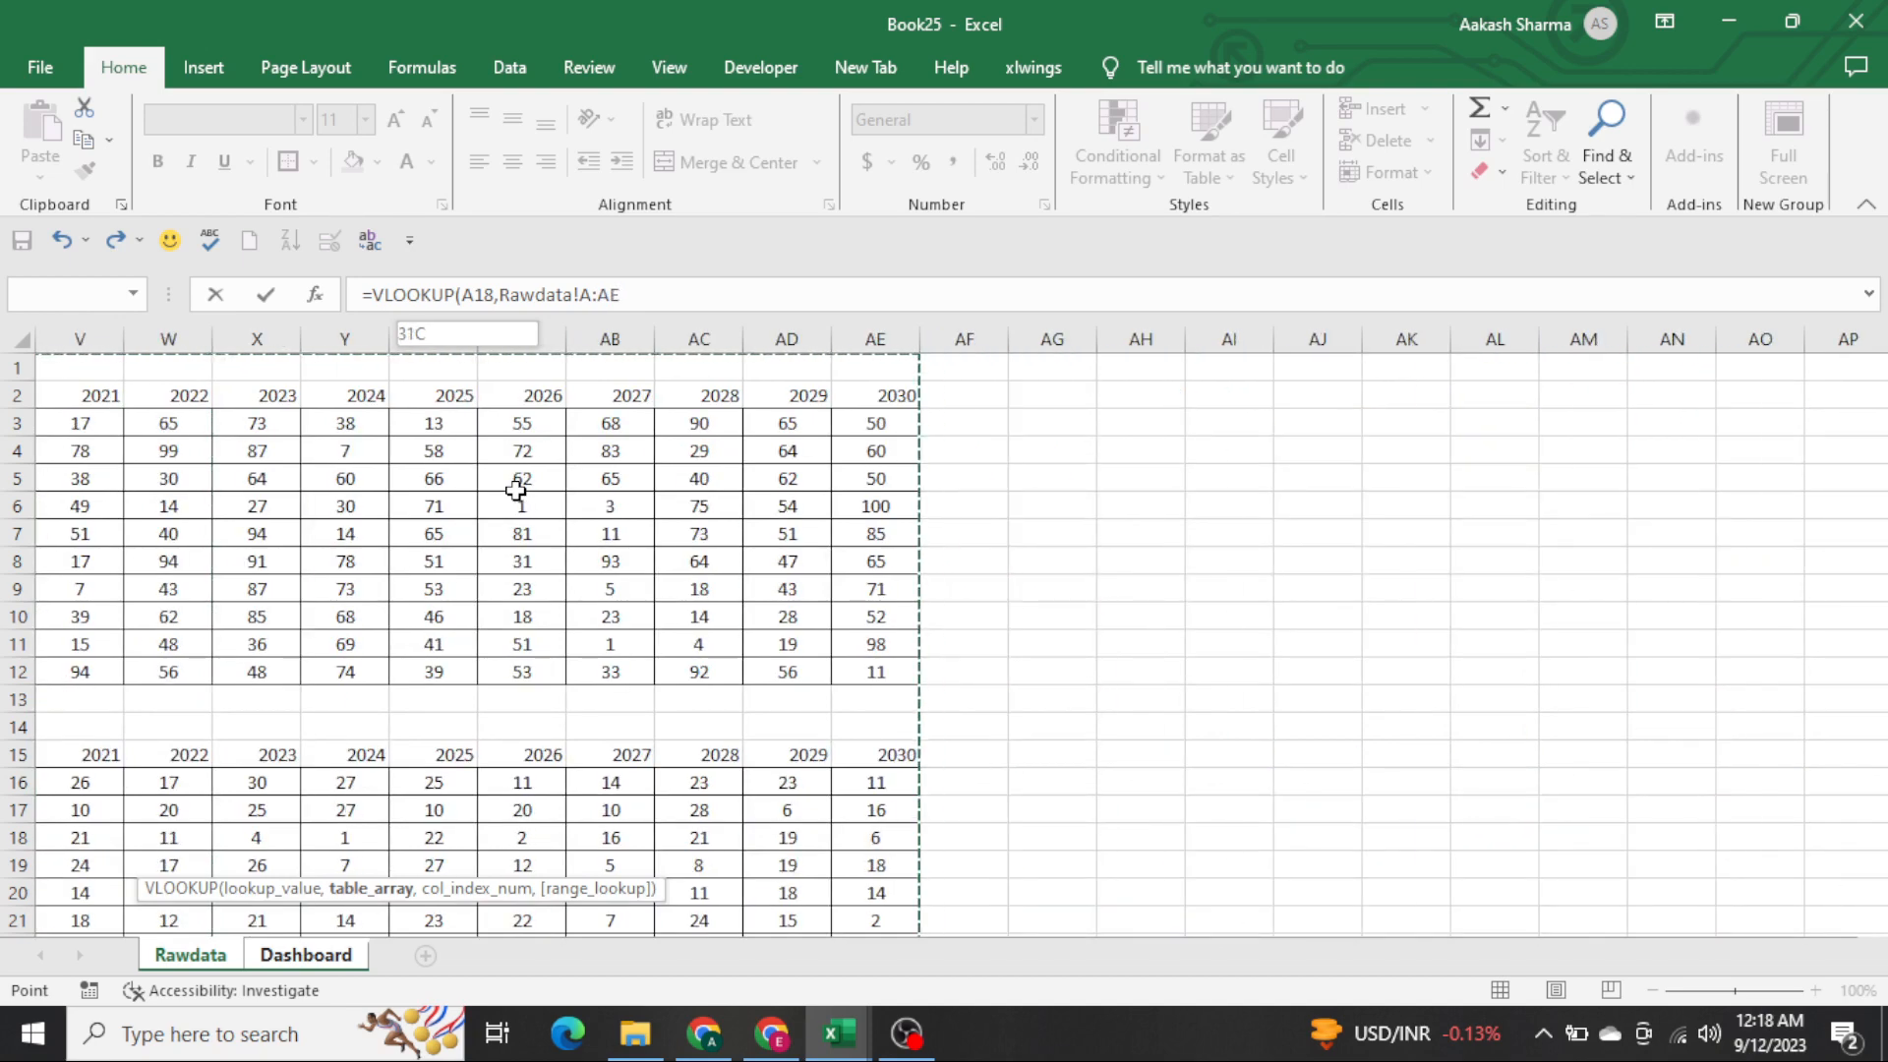
pyautogui.press('F4')
pyautogui.write(',')
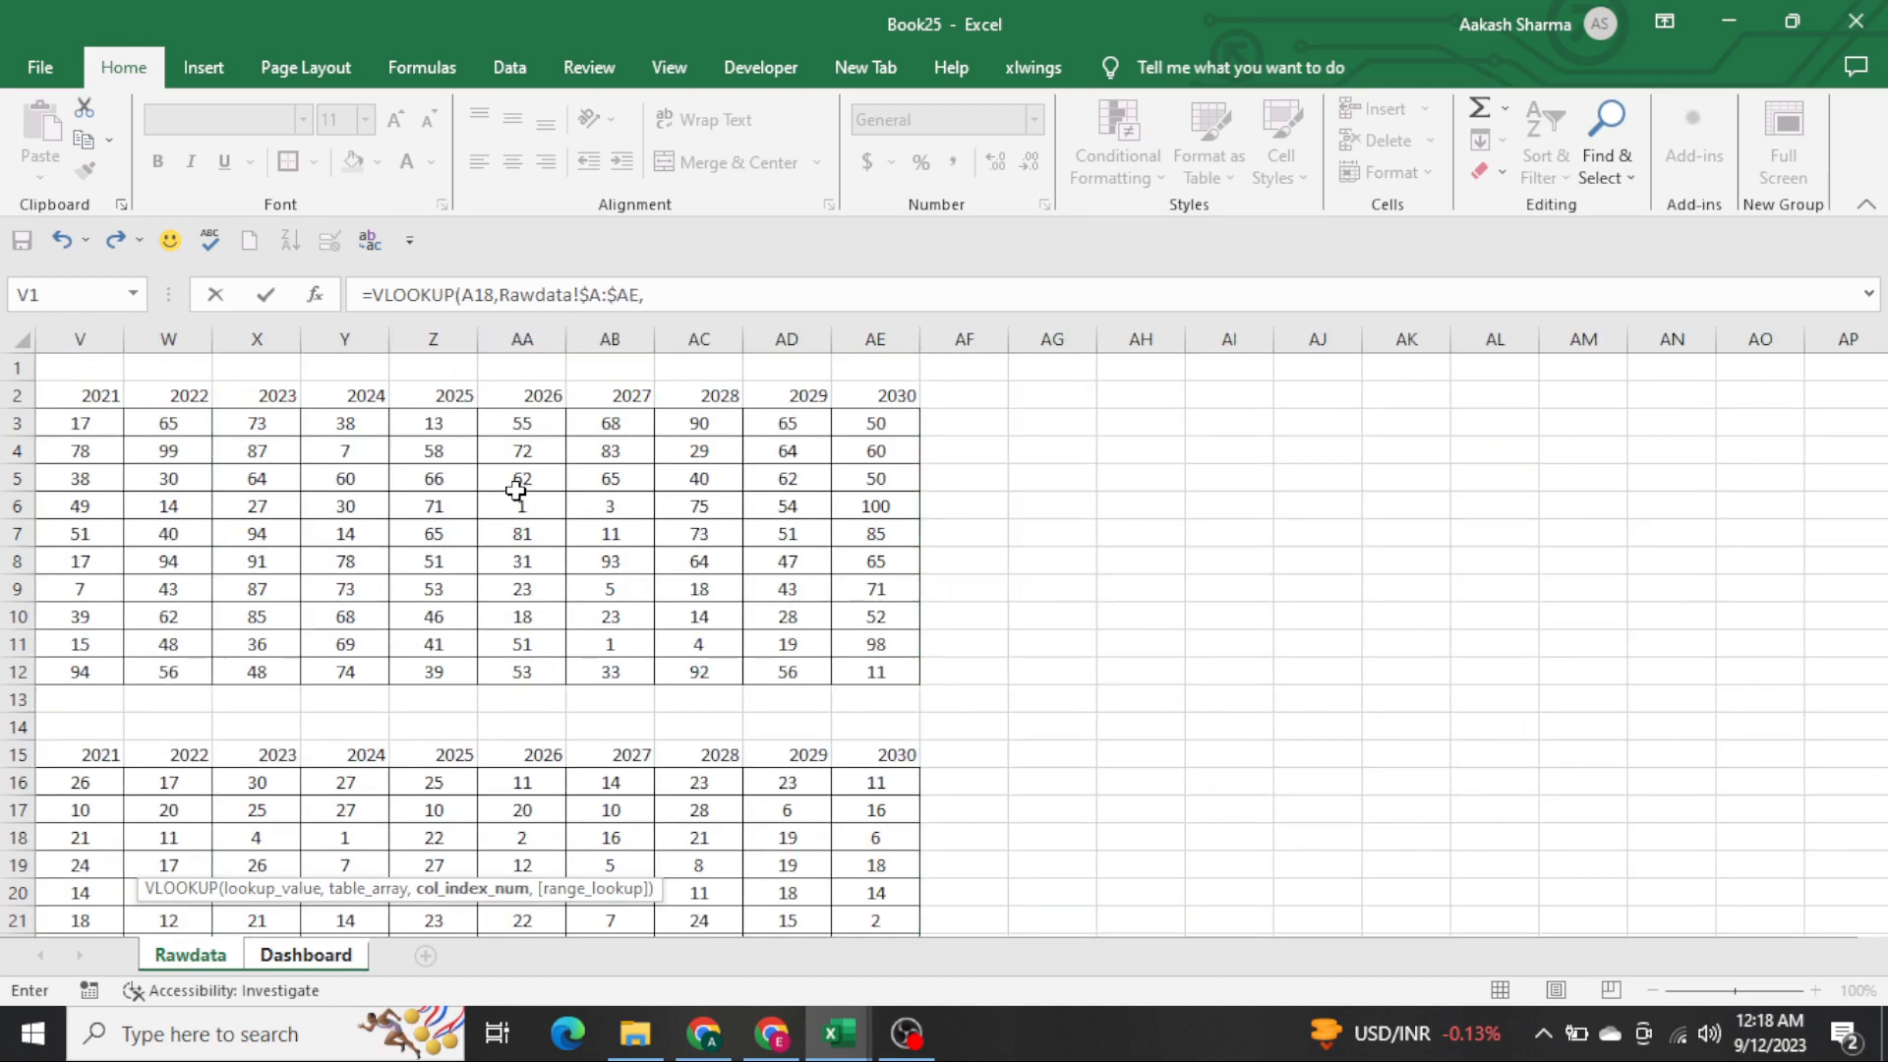
# Nest a MATCH as the VLOOKUP column index, with Dashboard!B$17 as its lookup value and only the row locked
pyautogui.write('ma')
pyautogui.press('Tab')
pyautogui.hotkey('ctrl', 'pagedown')
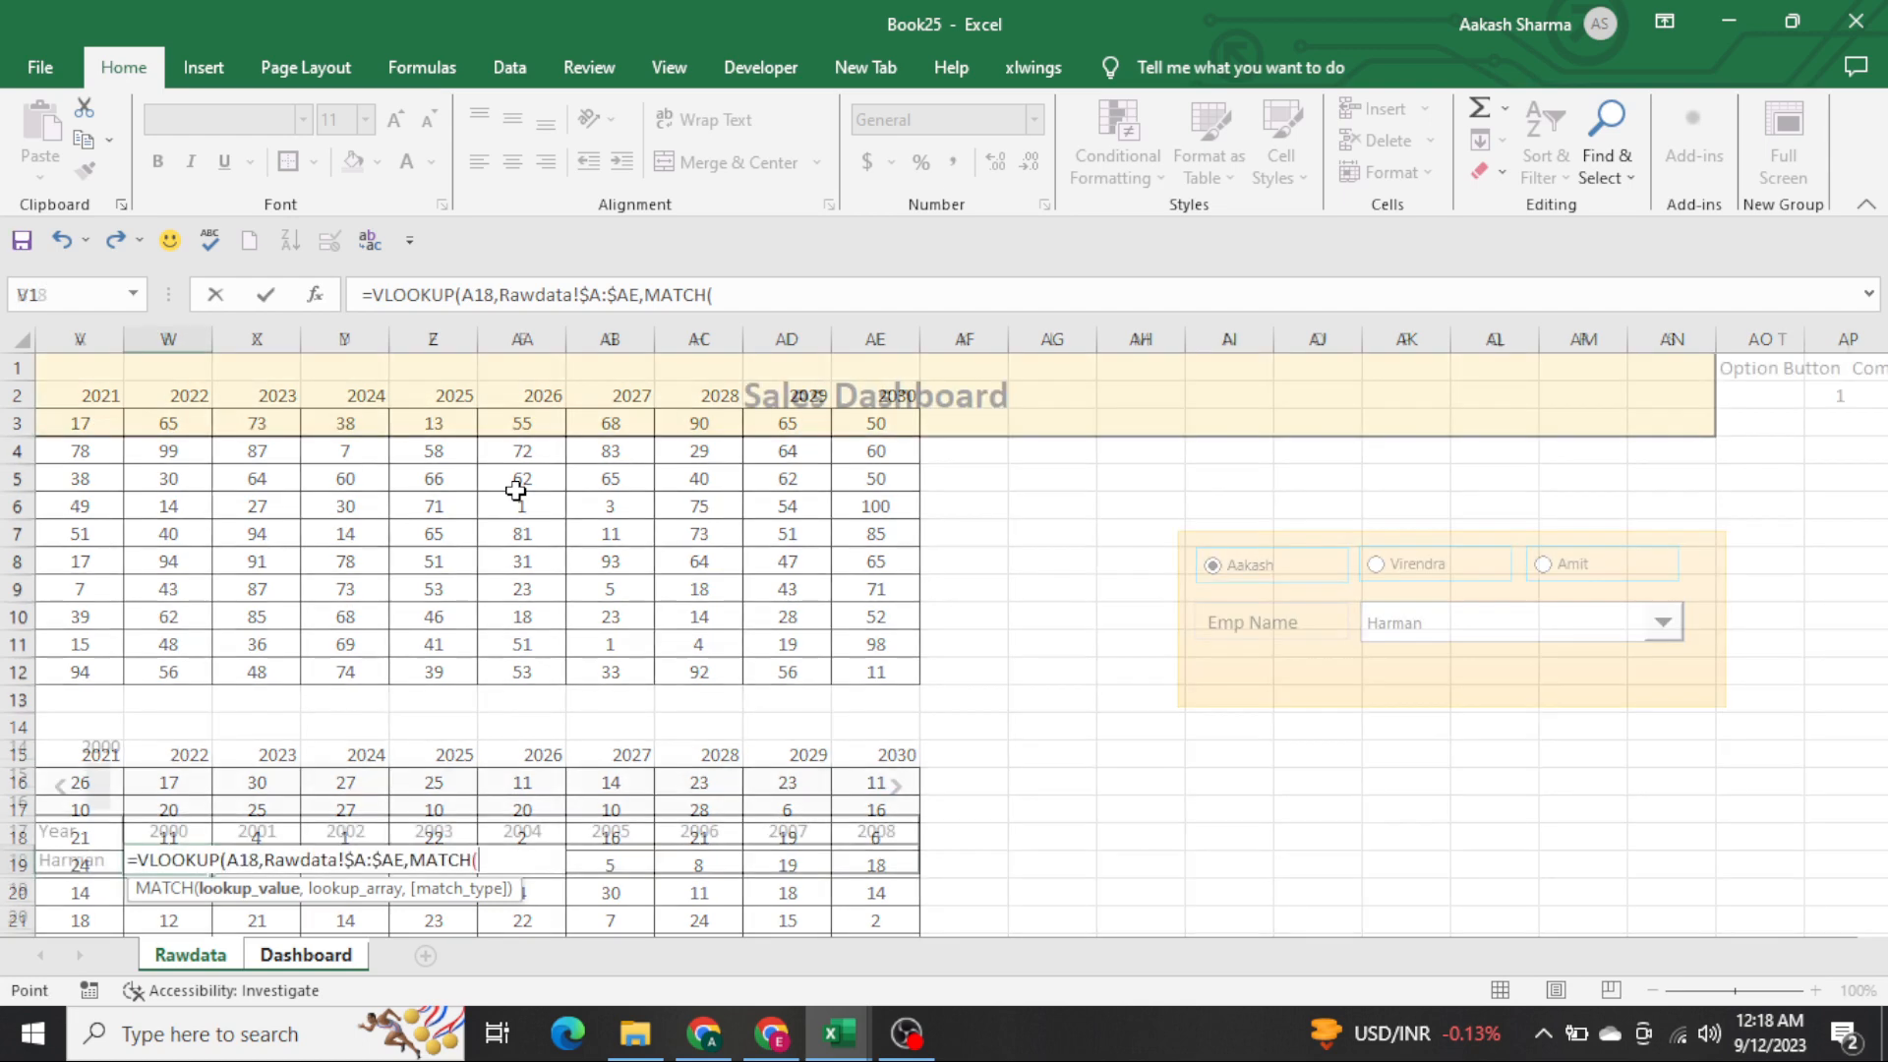
pyautogui.press('Up')
pyautogui.press('F4')
pyautogui.press('F4')
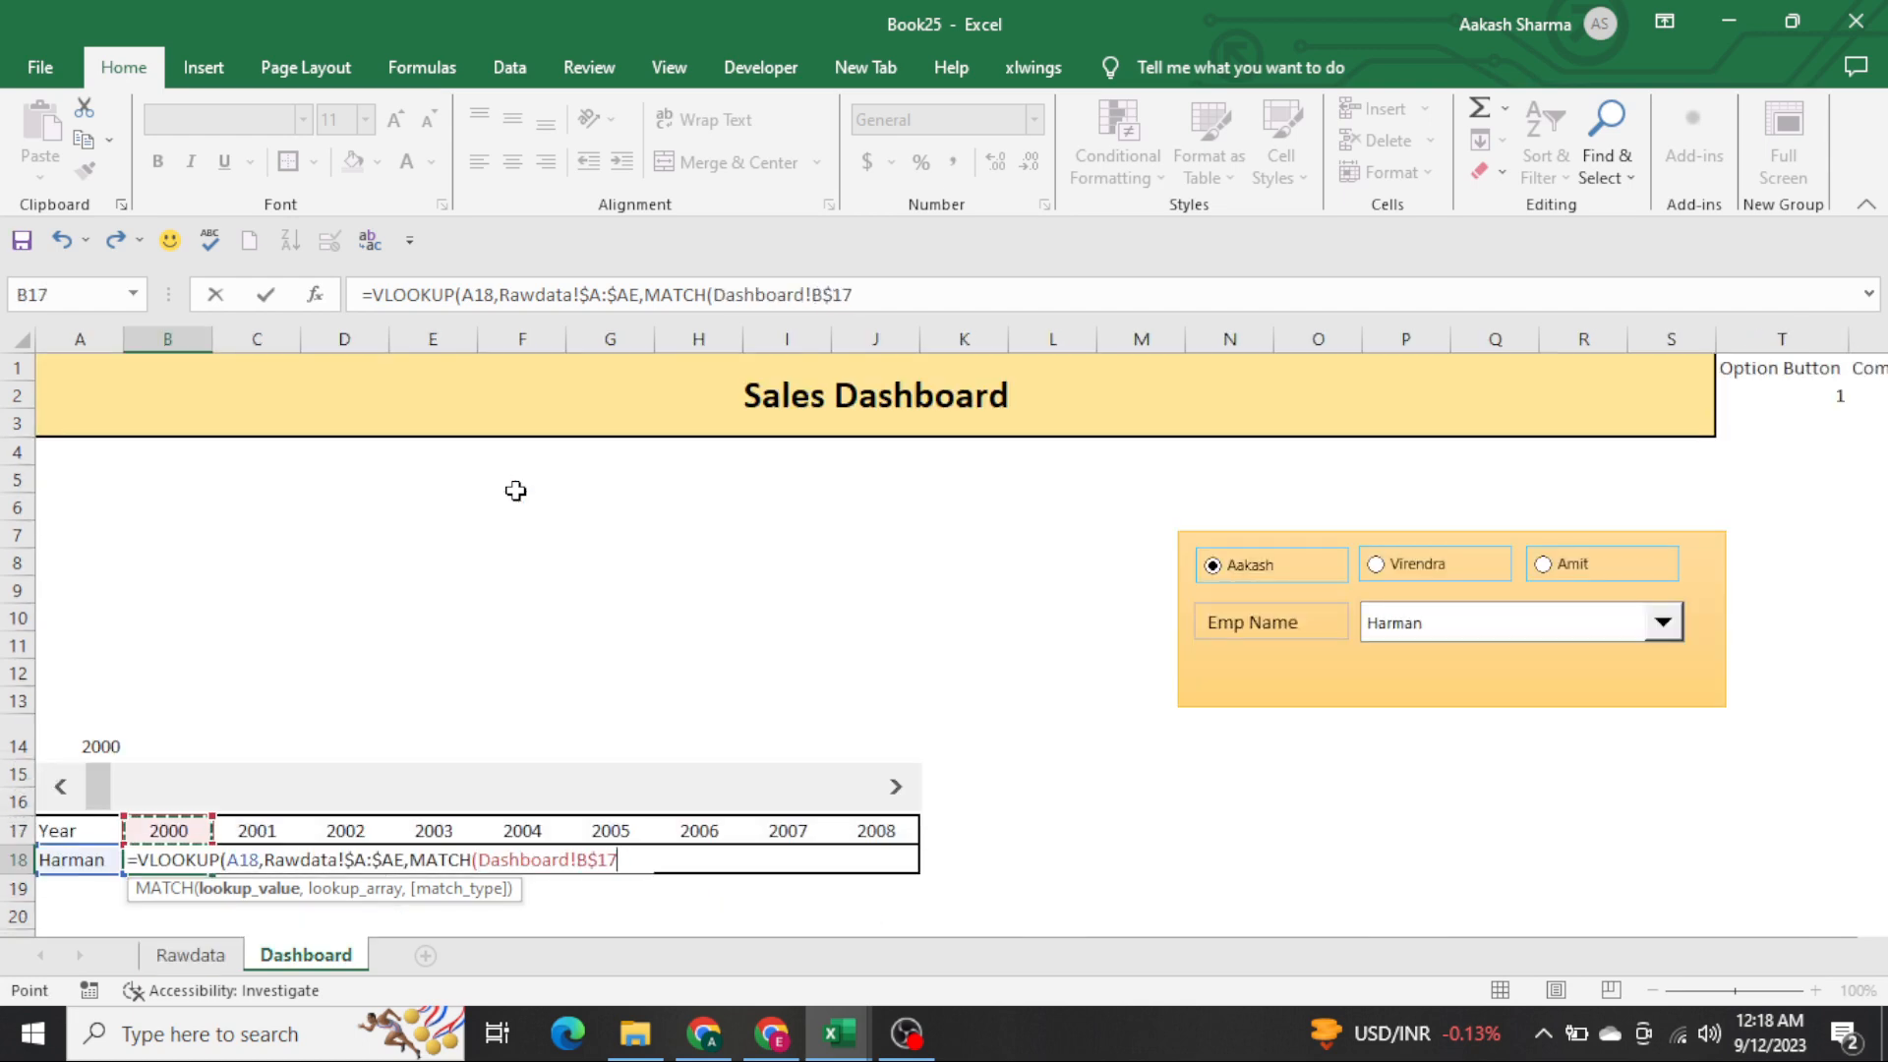
# Complete the MATCH with Rawdata row $2:$2 and match type 0, and finish the VLOOKUP with exact match 0
pyautogui.write(',')
pyautogui.hotkey('ctrl', 'pageup')
pyautogui.press('Home')
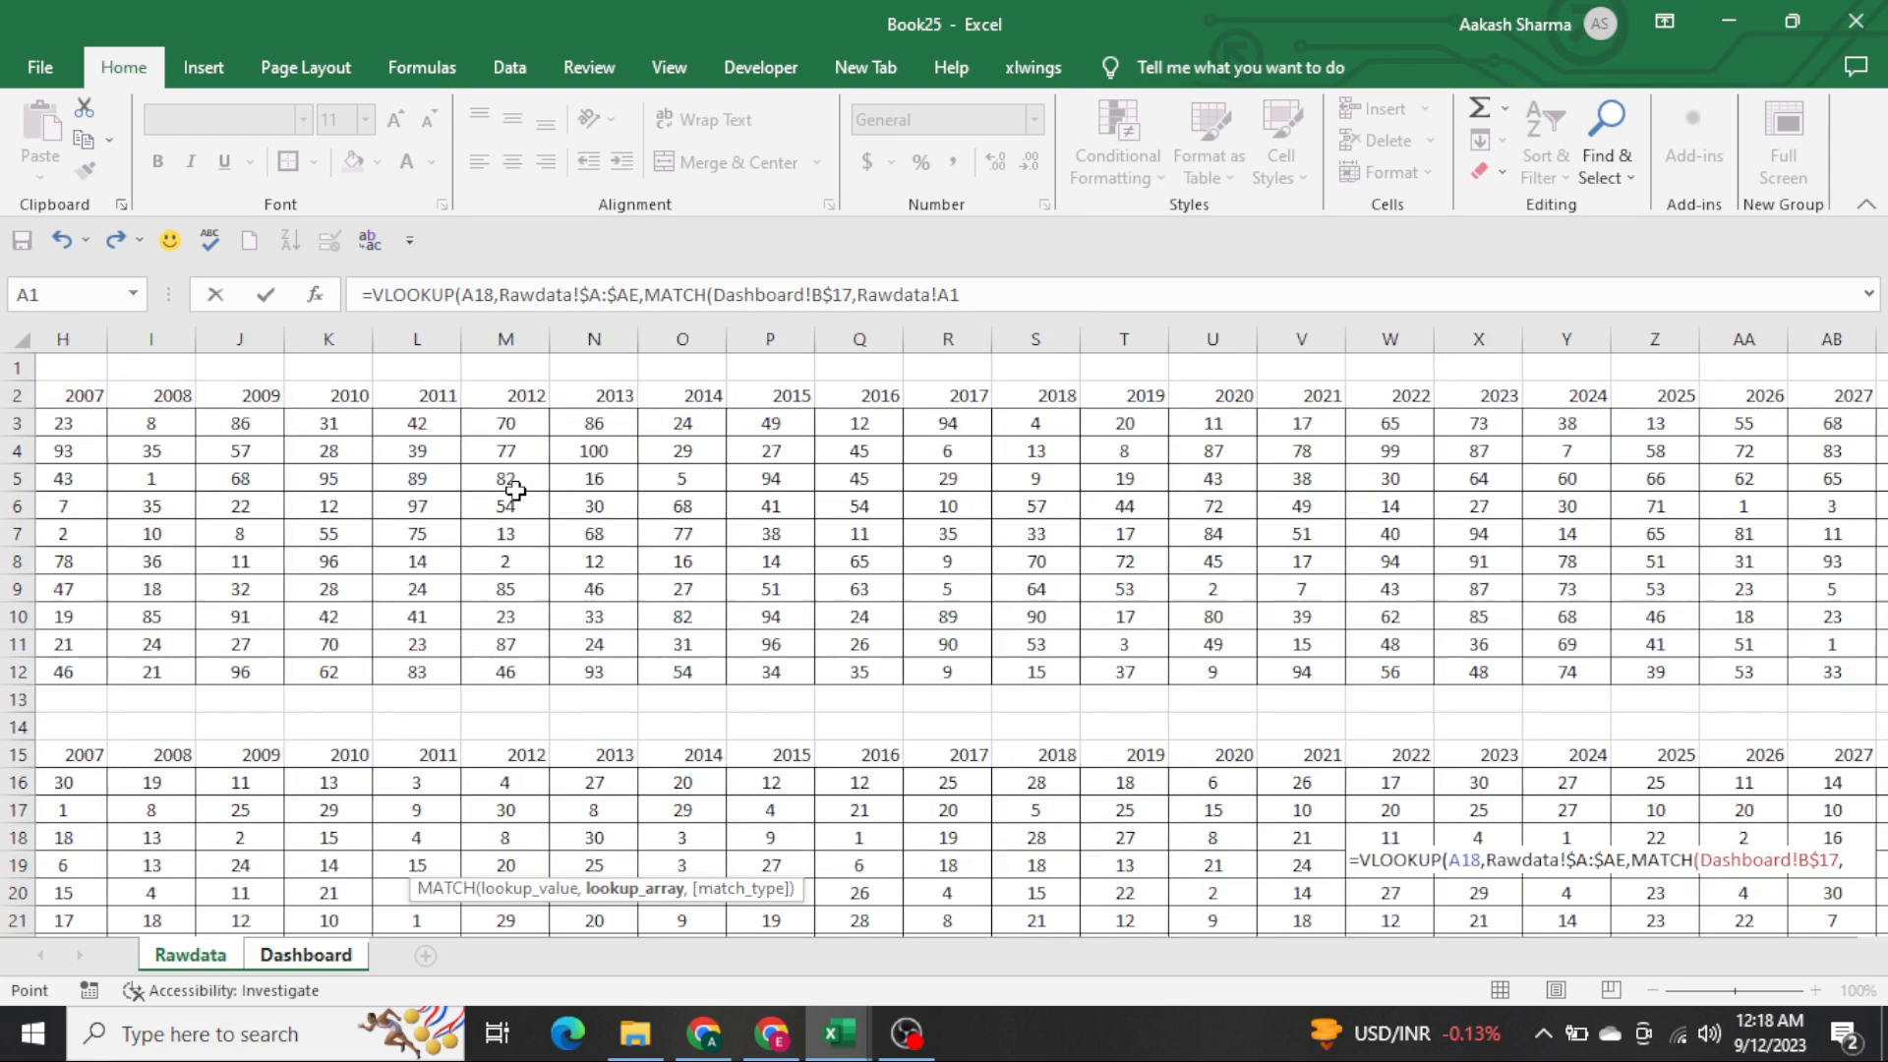
pyautogui.press('Down')
pyautogui.hotkey('shift', 'space')
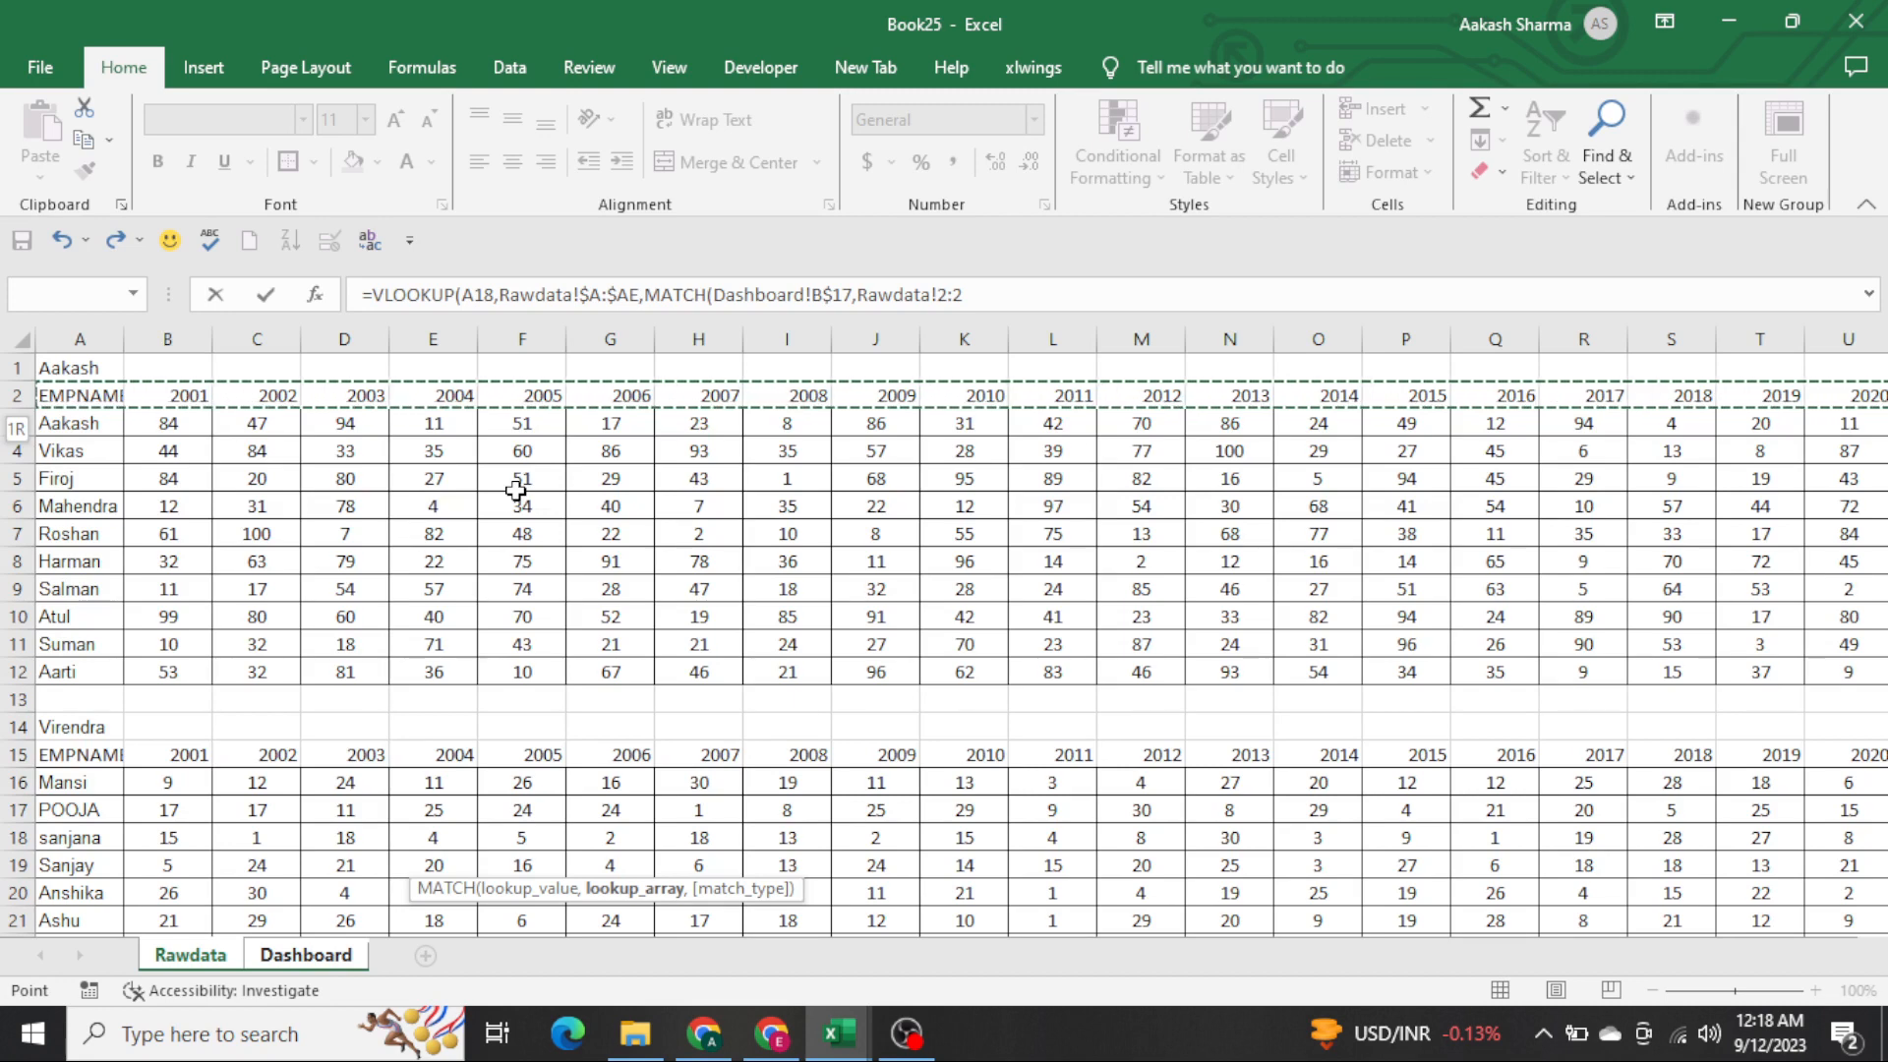
pyautogui.press('F4')
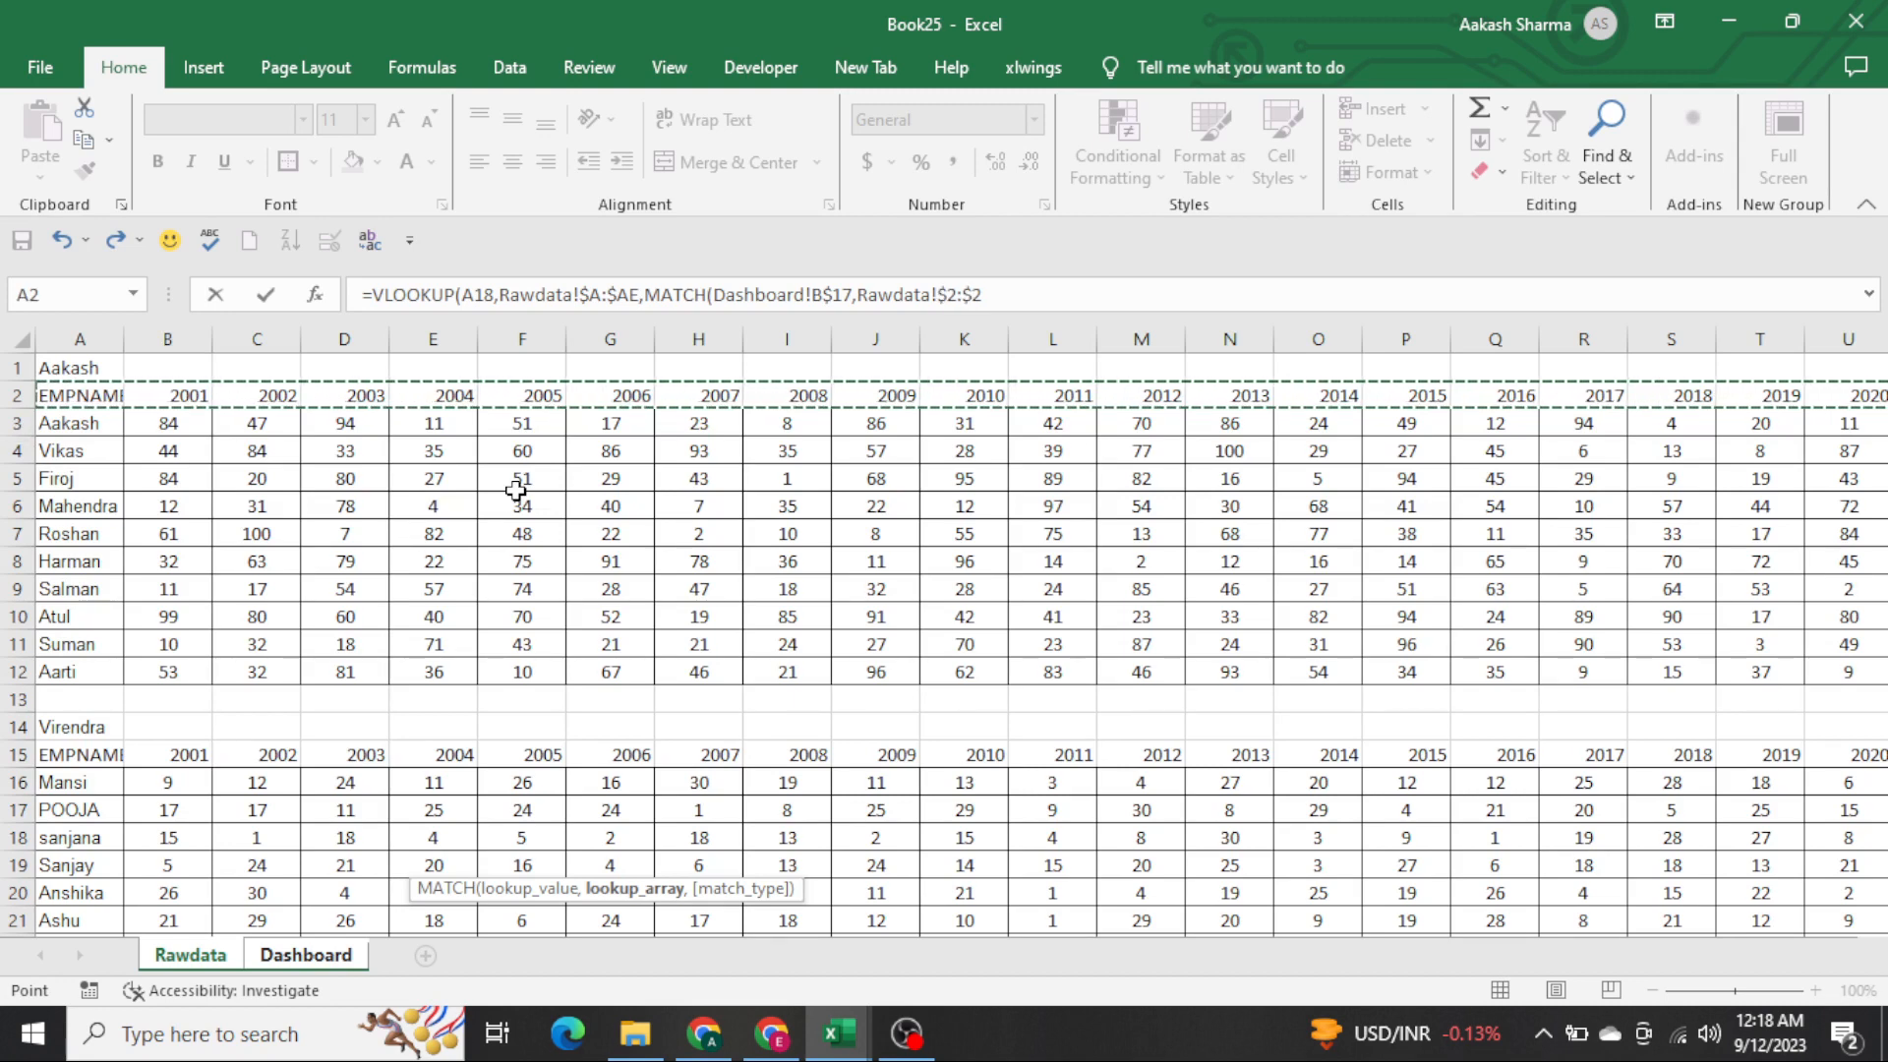
pyautogui.write(',0')
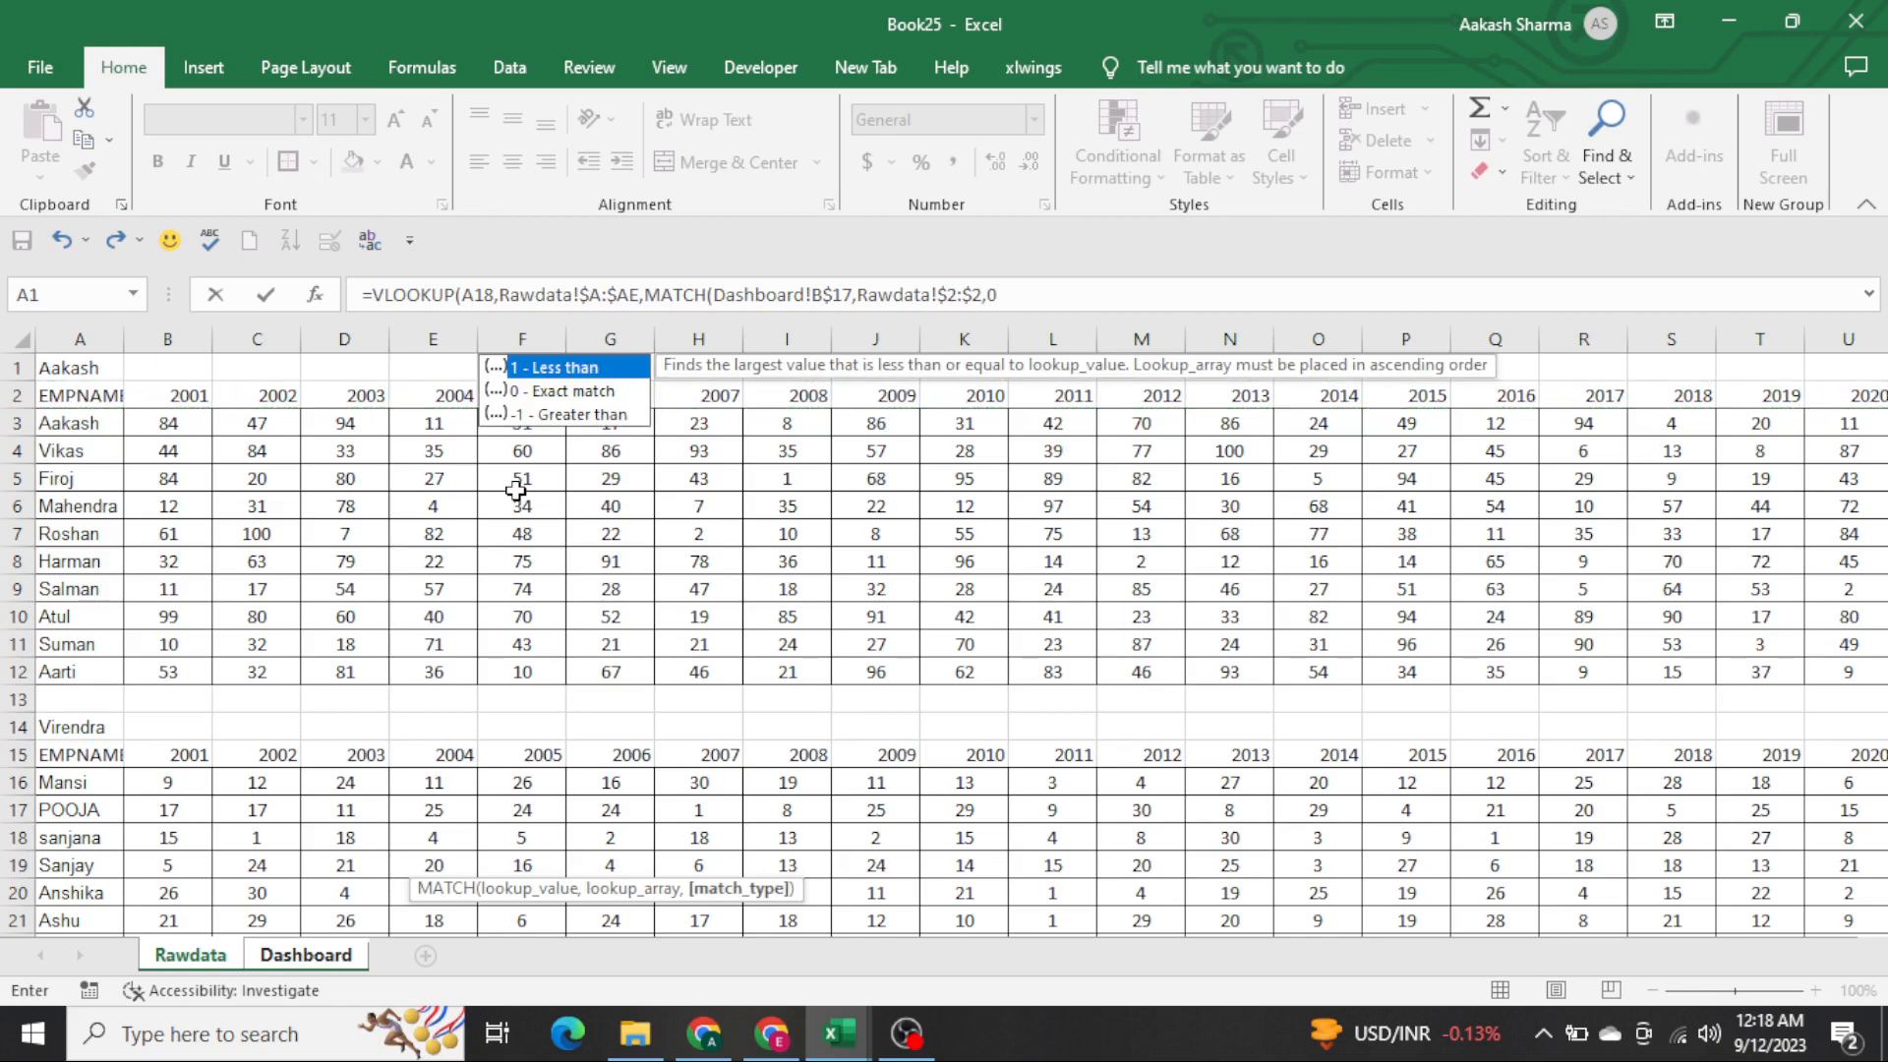
pyautogui.write('),0)')
pyautogui.press('Return')
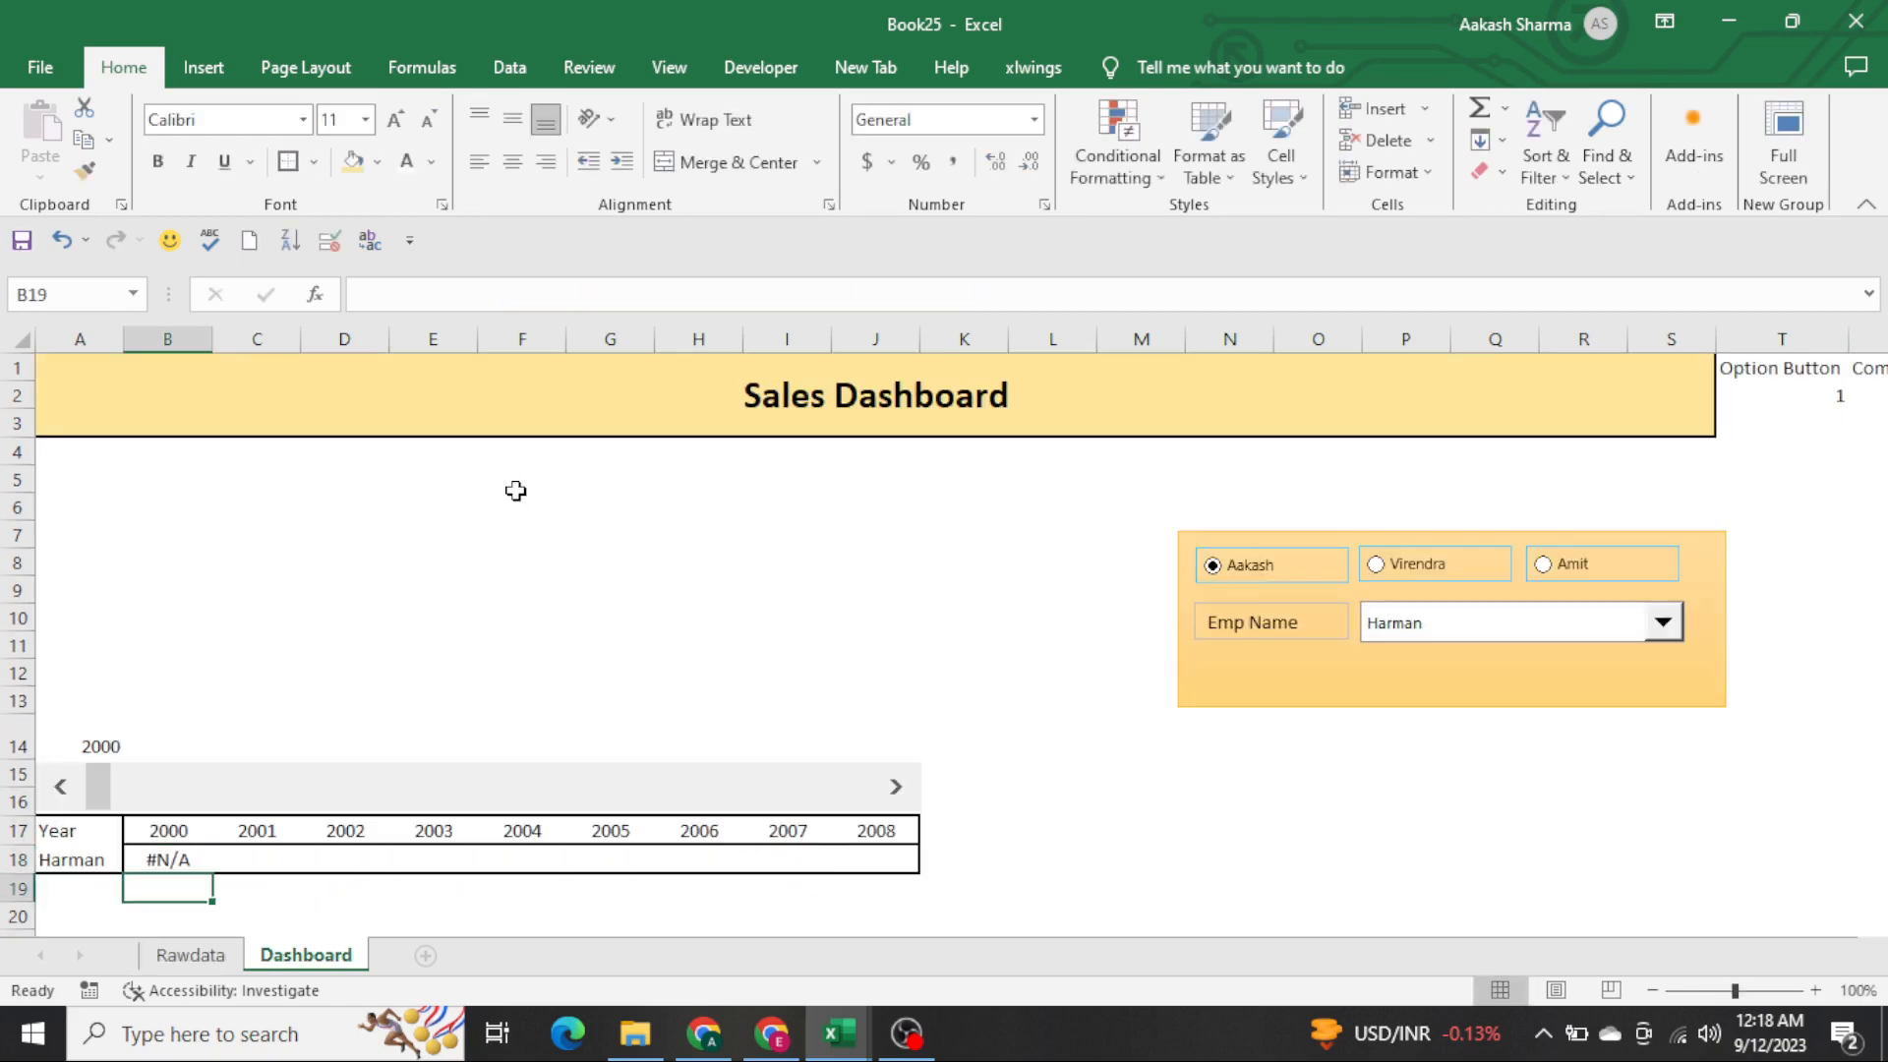
# Check the formulas in B18 and A18, and advance the scroll bar until the first year is 2001
pyautogui.press('Up')
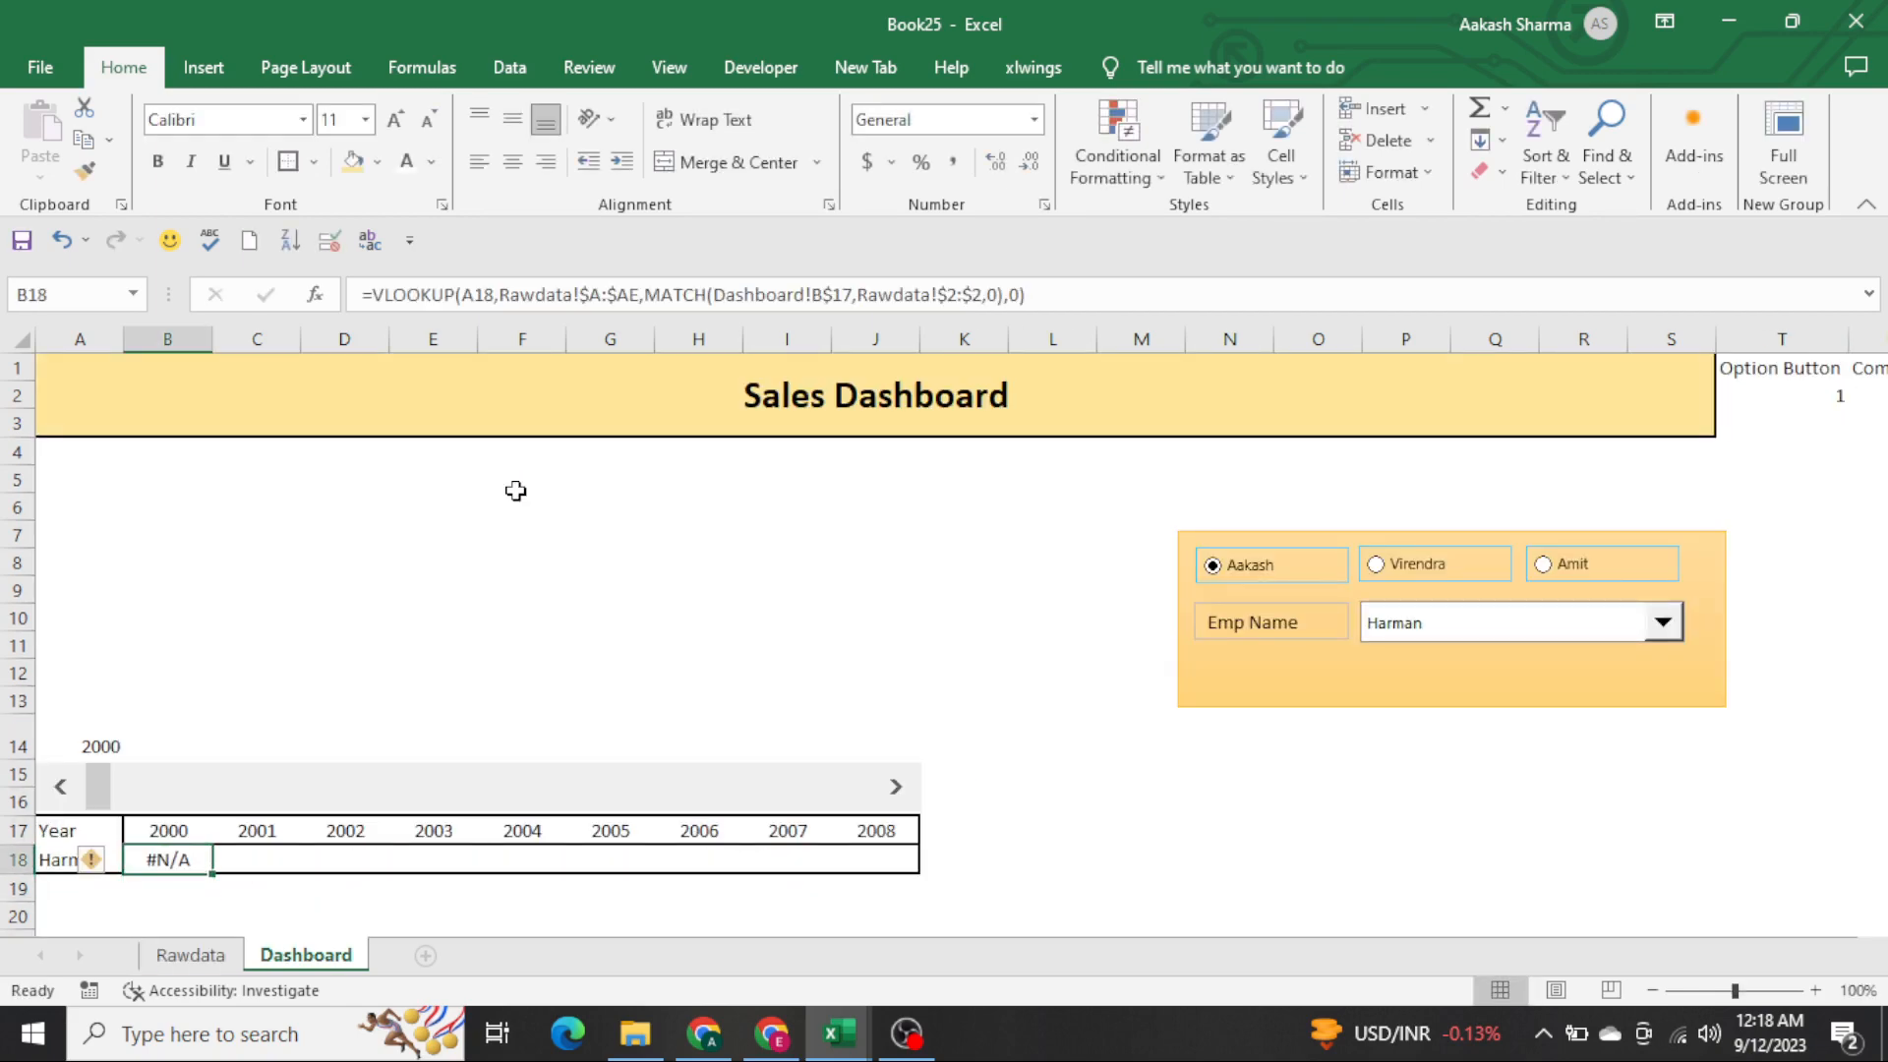
pyautogui.press('F2')
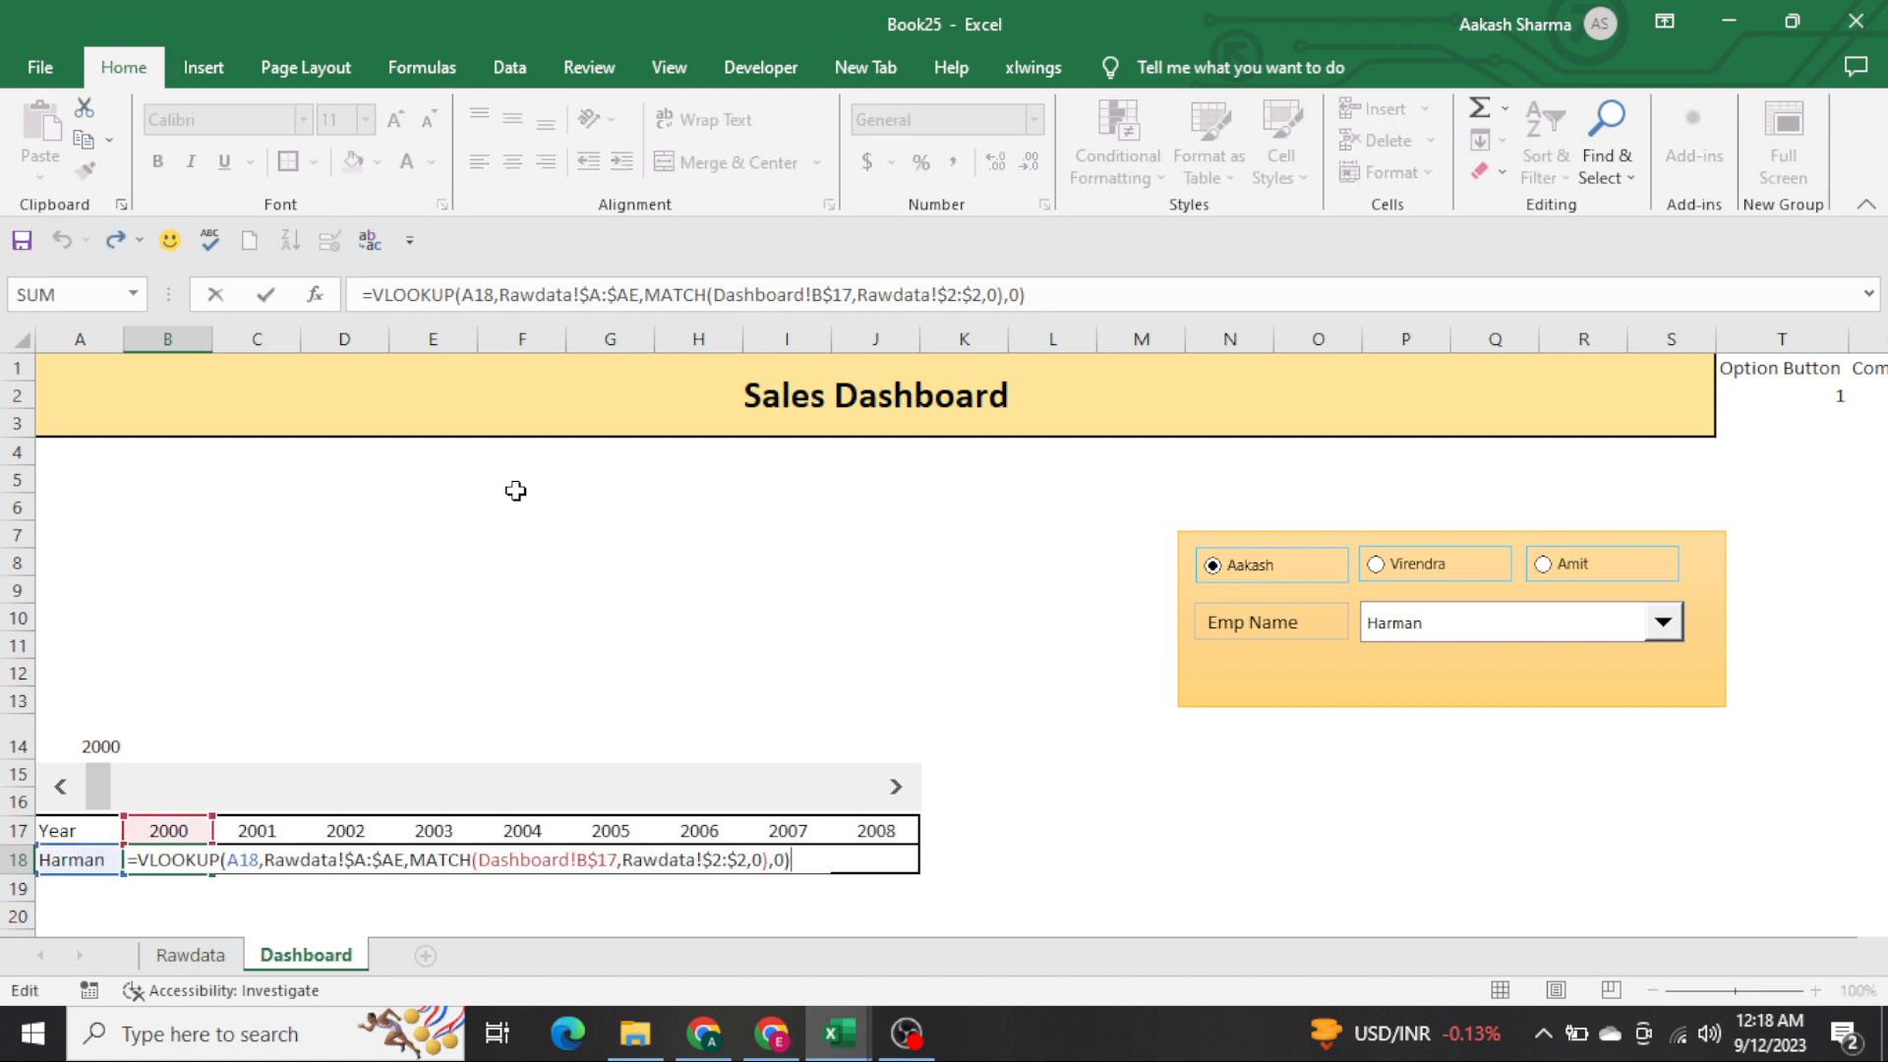
pyautogui.press('Escape')
pyautogui.press('Left')
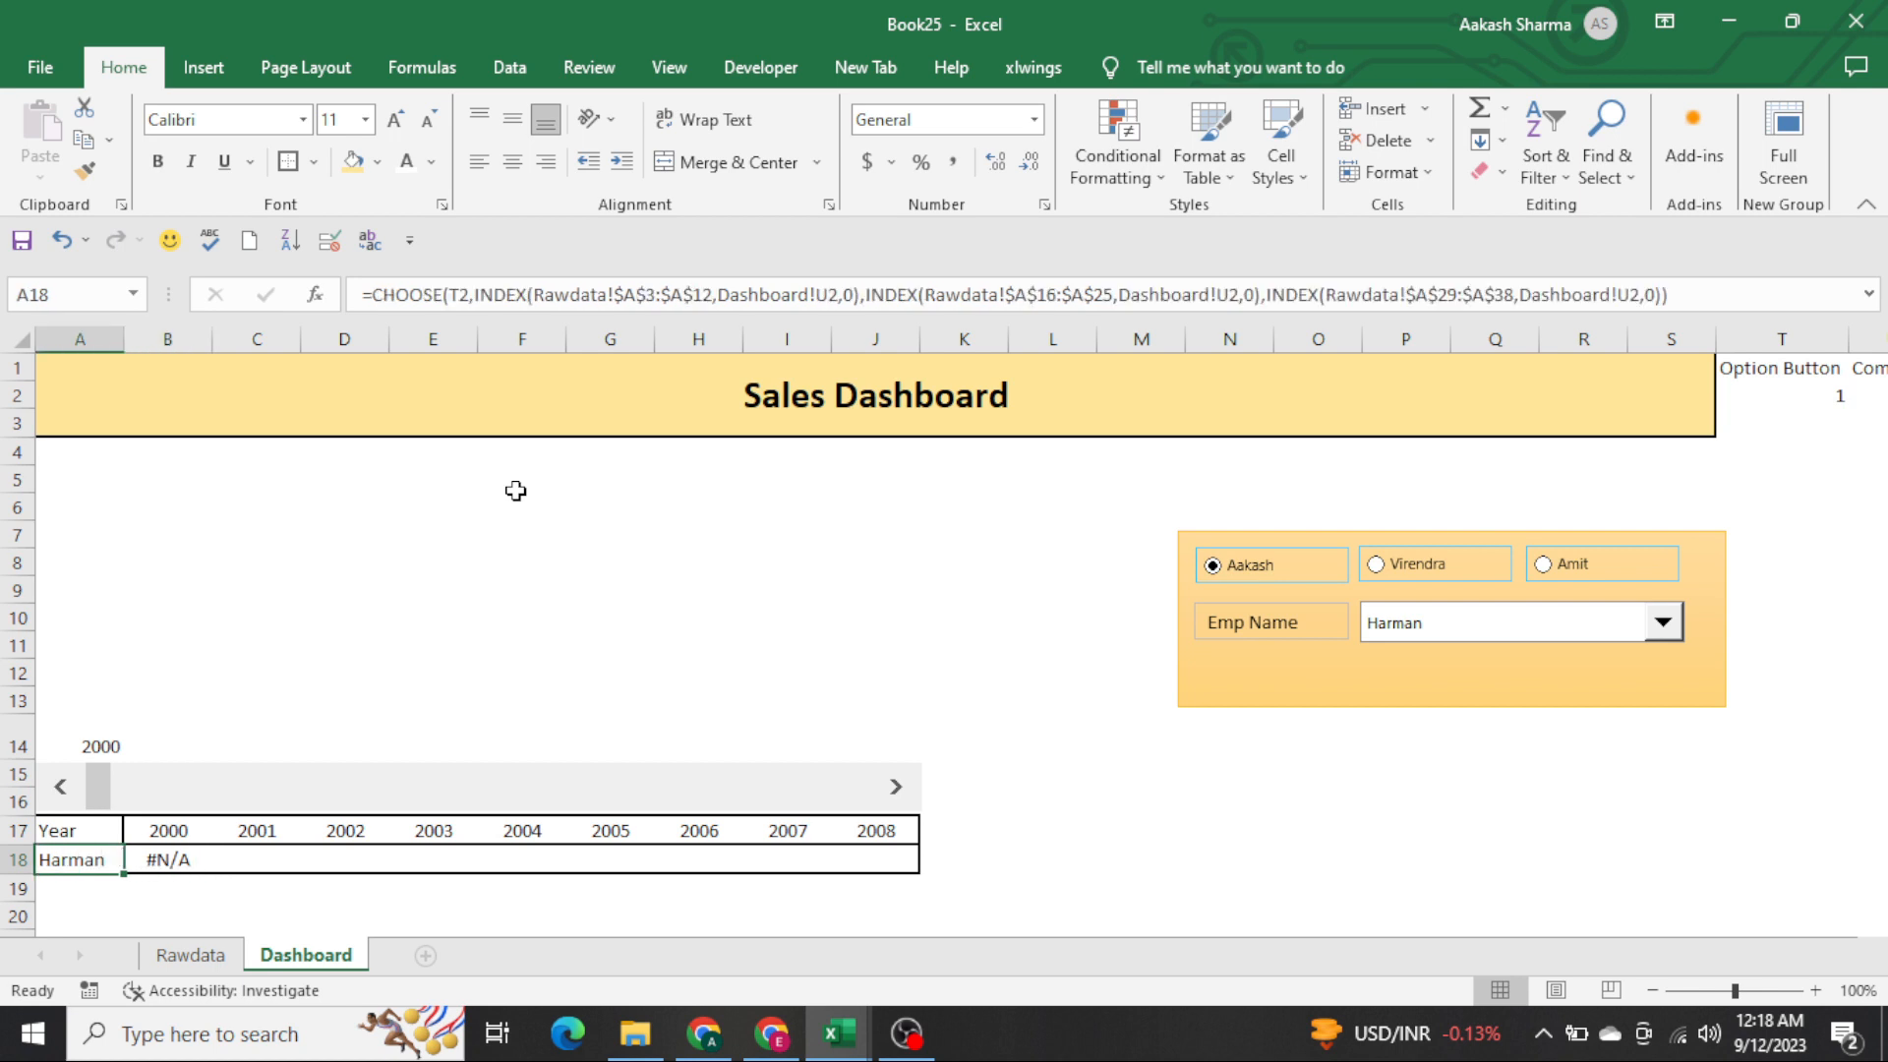
pyautogui.click(893, 788)
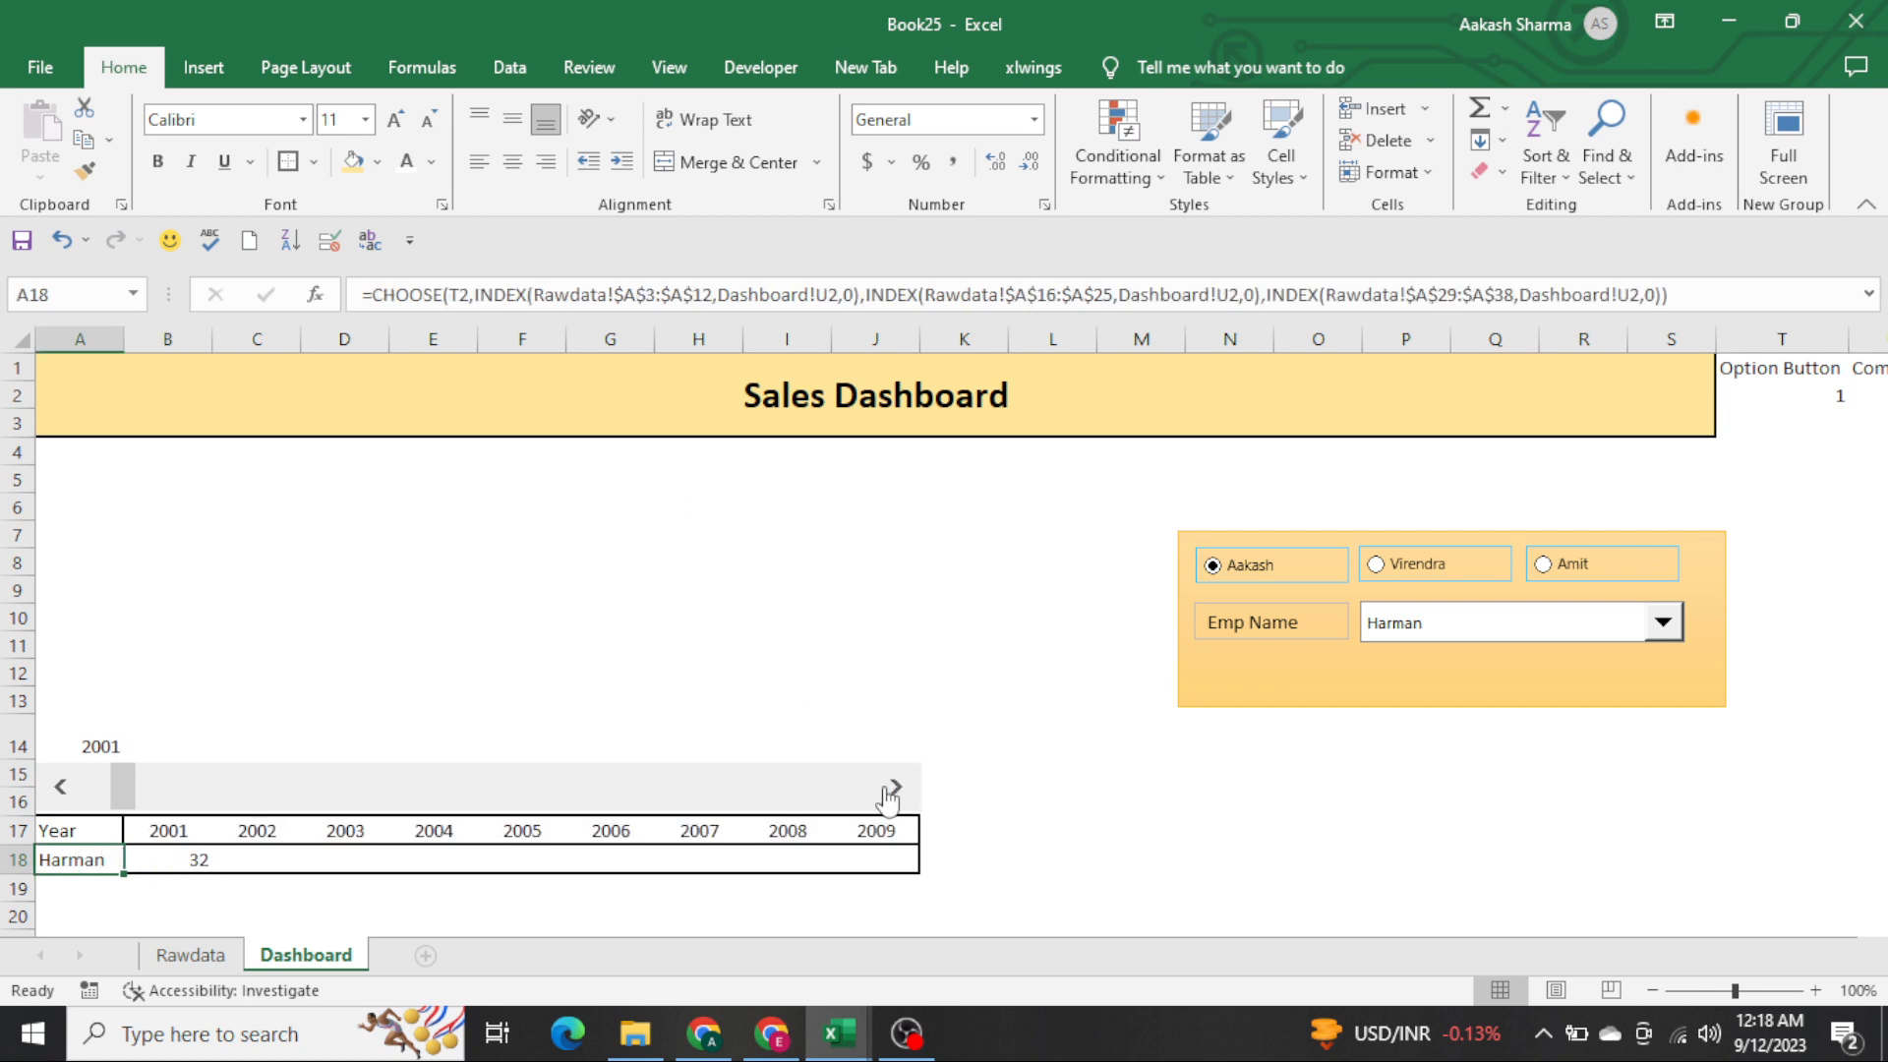
# Copy the VLOOKUP formula from B18 across the row through J18
pyautogui.press('Right')
pyautogui.hotkey('ctrl', 'c')
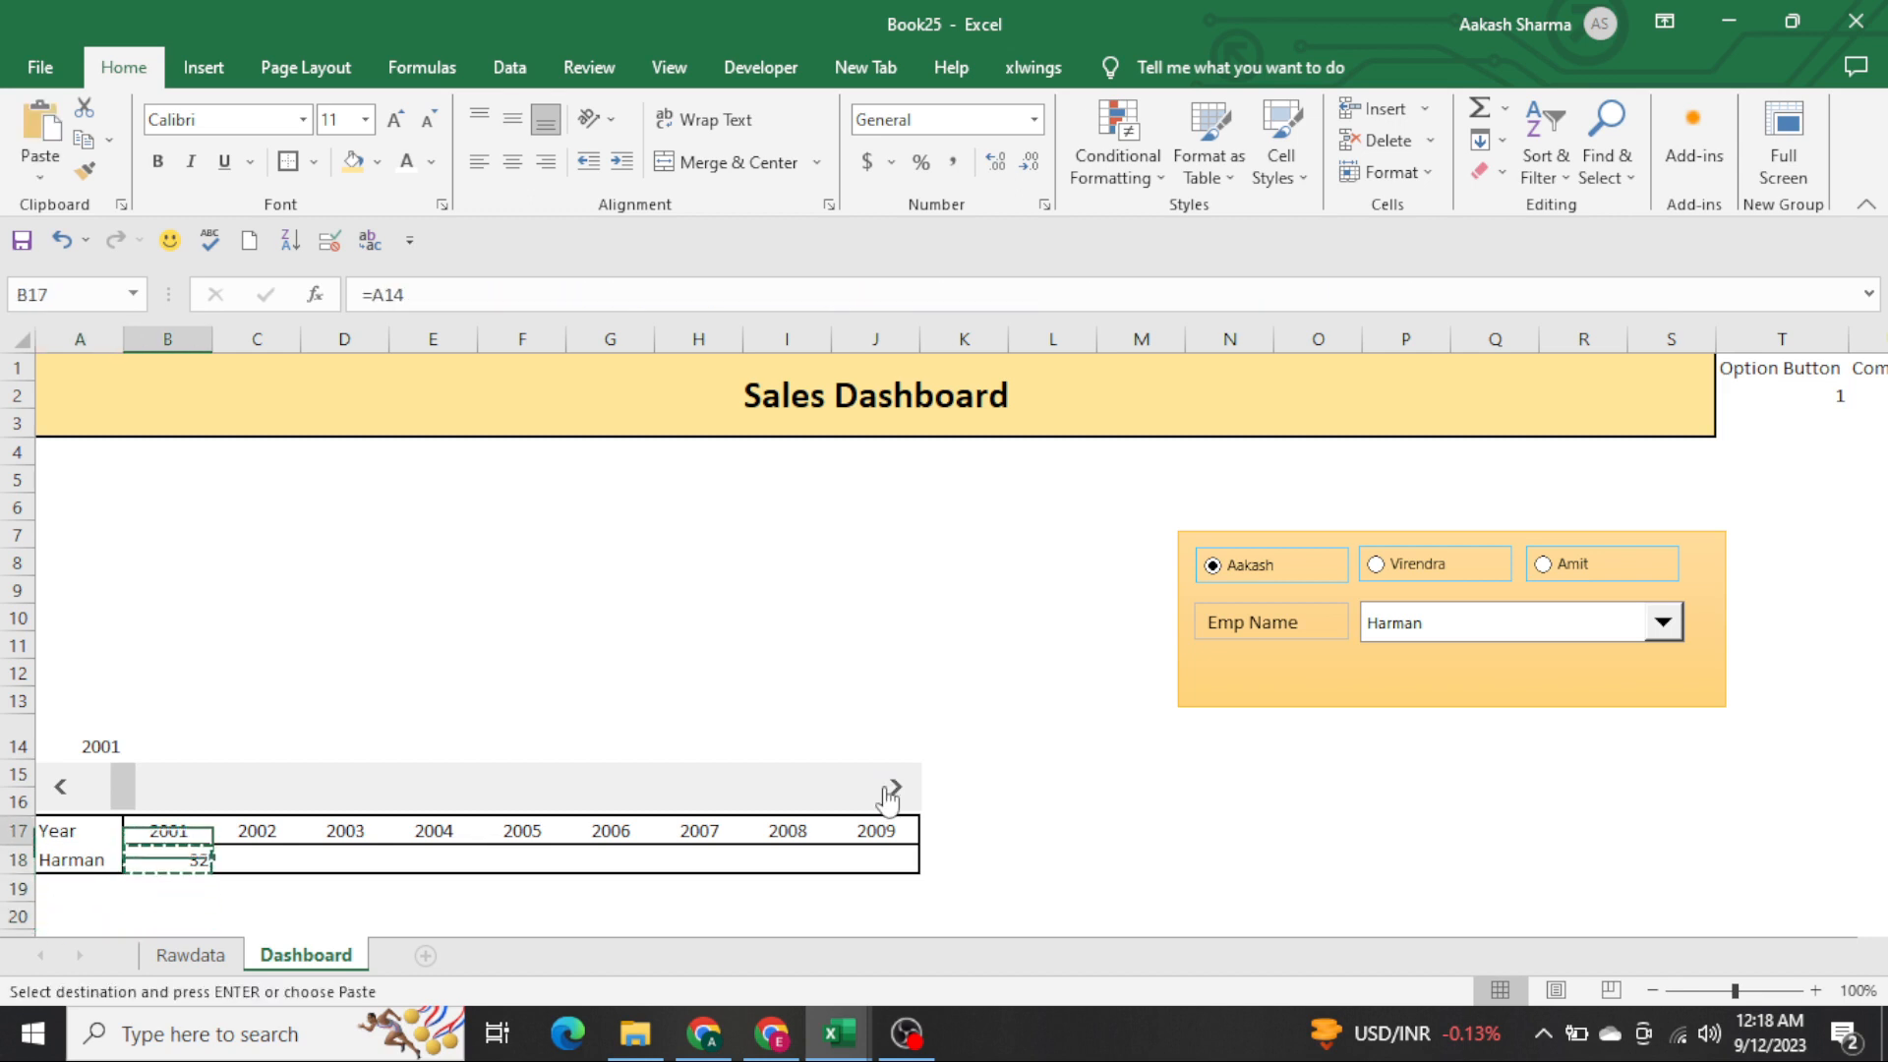
pyautogui.press('Right')
pyautogui.press('Right')
pyautogui.press('Right')
pyautogui.press('Right')
pyautogui.press('Right')
pyautogui.press('Right')
pyautogui.press('Right')
pyautogui.press('Right')
pyautogui.hotkey('ctrl', 'shift', 'Left')
pyautogui.press('Return')
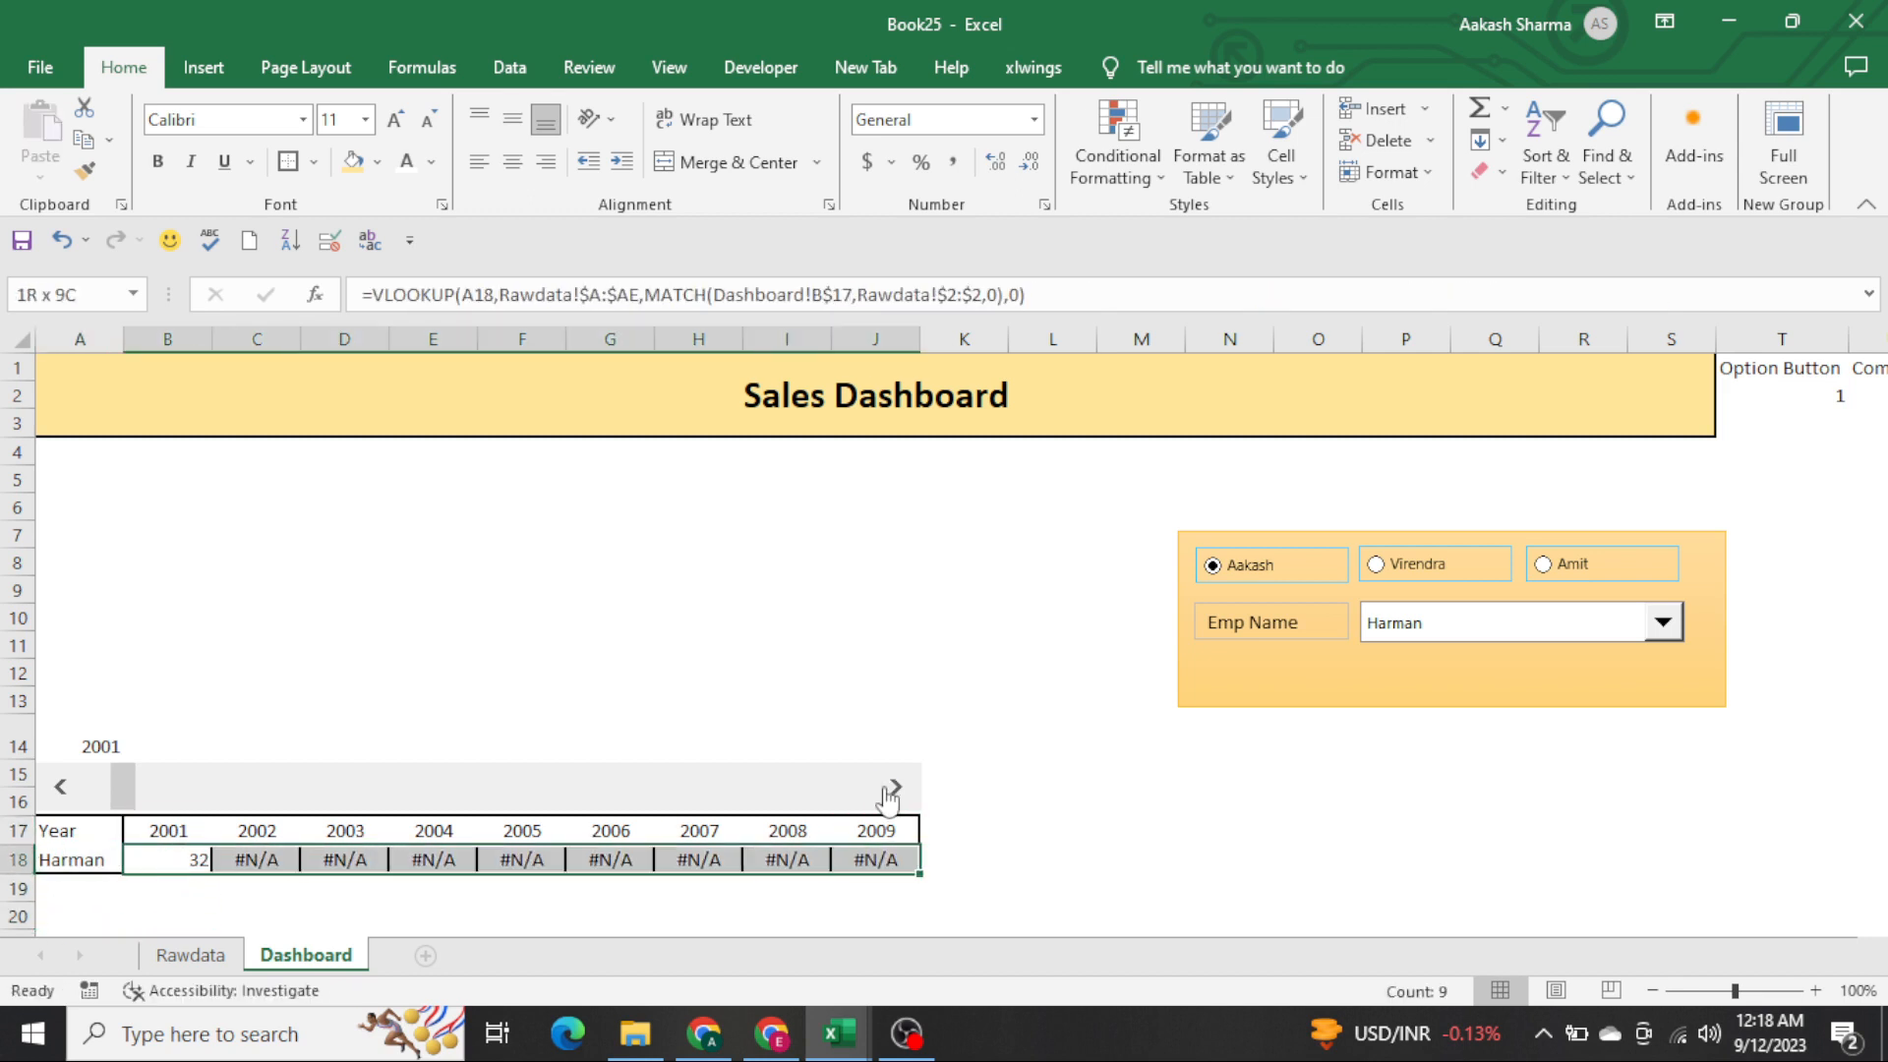
# Center the sales values in B18:J18 and return to B18
pyautogui.hotkey('alt', 'h')
pyautogui.press('a')
pyautogui.press('c')
pyautogui.press('Right')
pyautogui.press('Left')
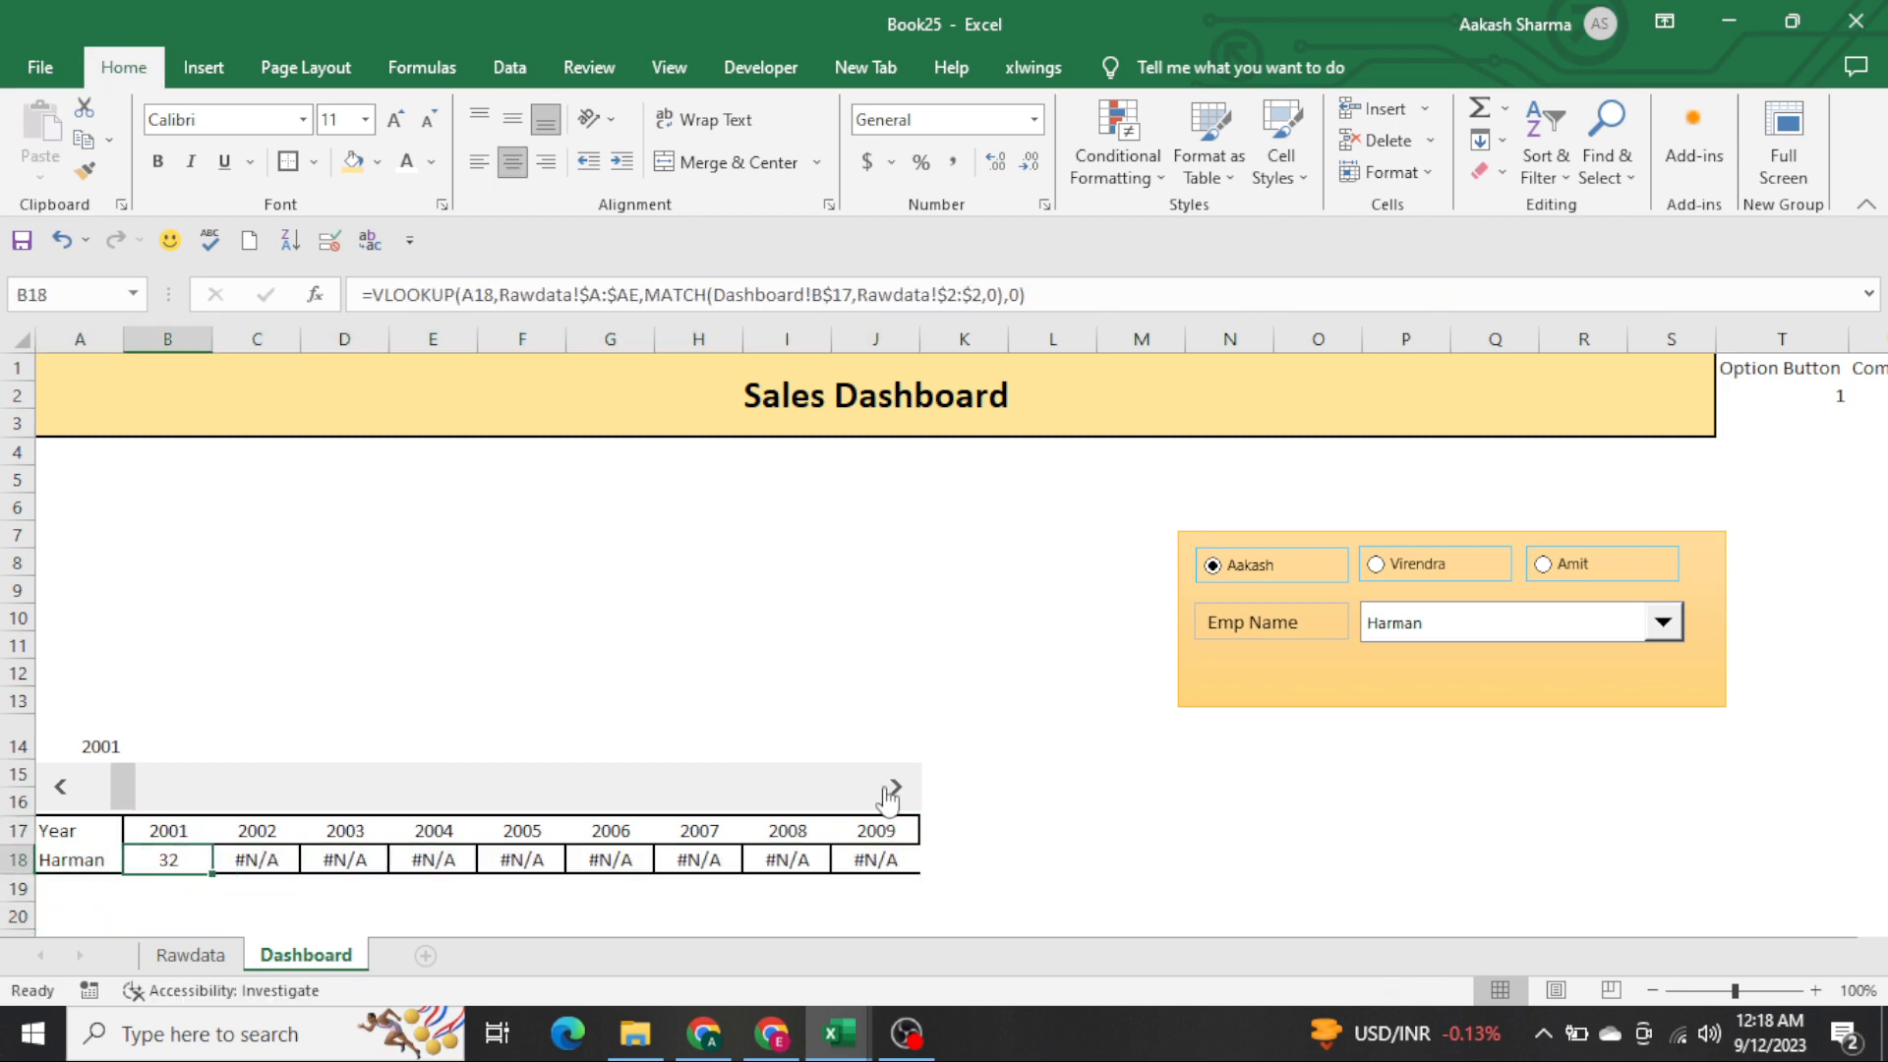
# Make the lookup value in B18 absolute as $A$18 and copy the corrected formula across C18:J18
pyautogui.click(496, 295)
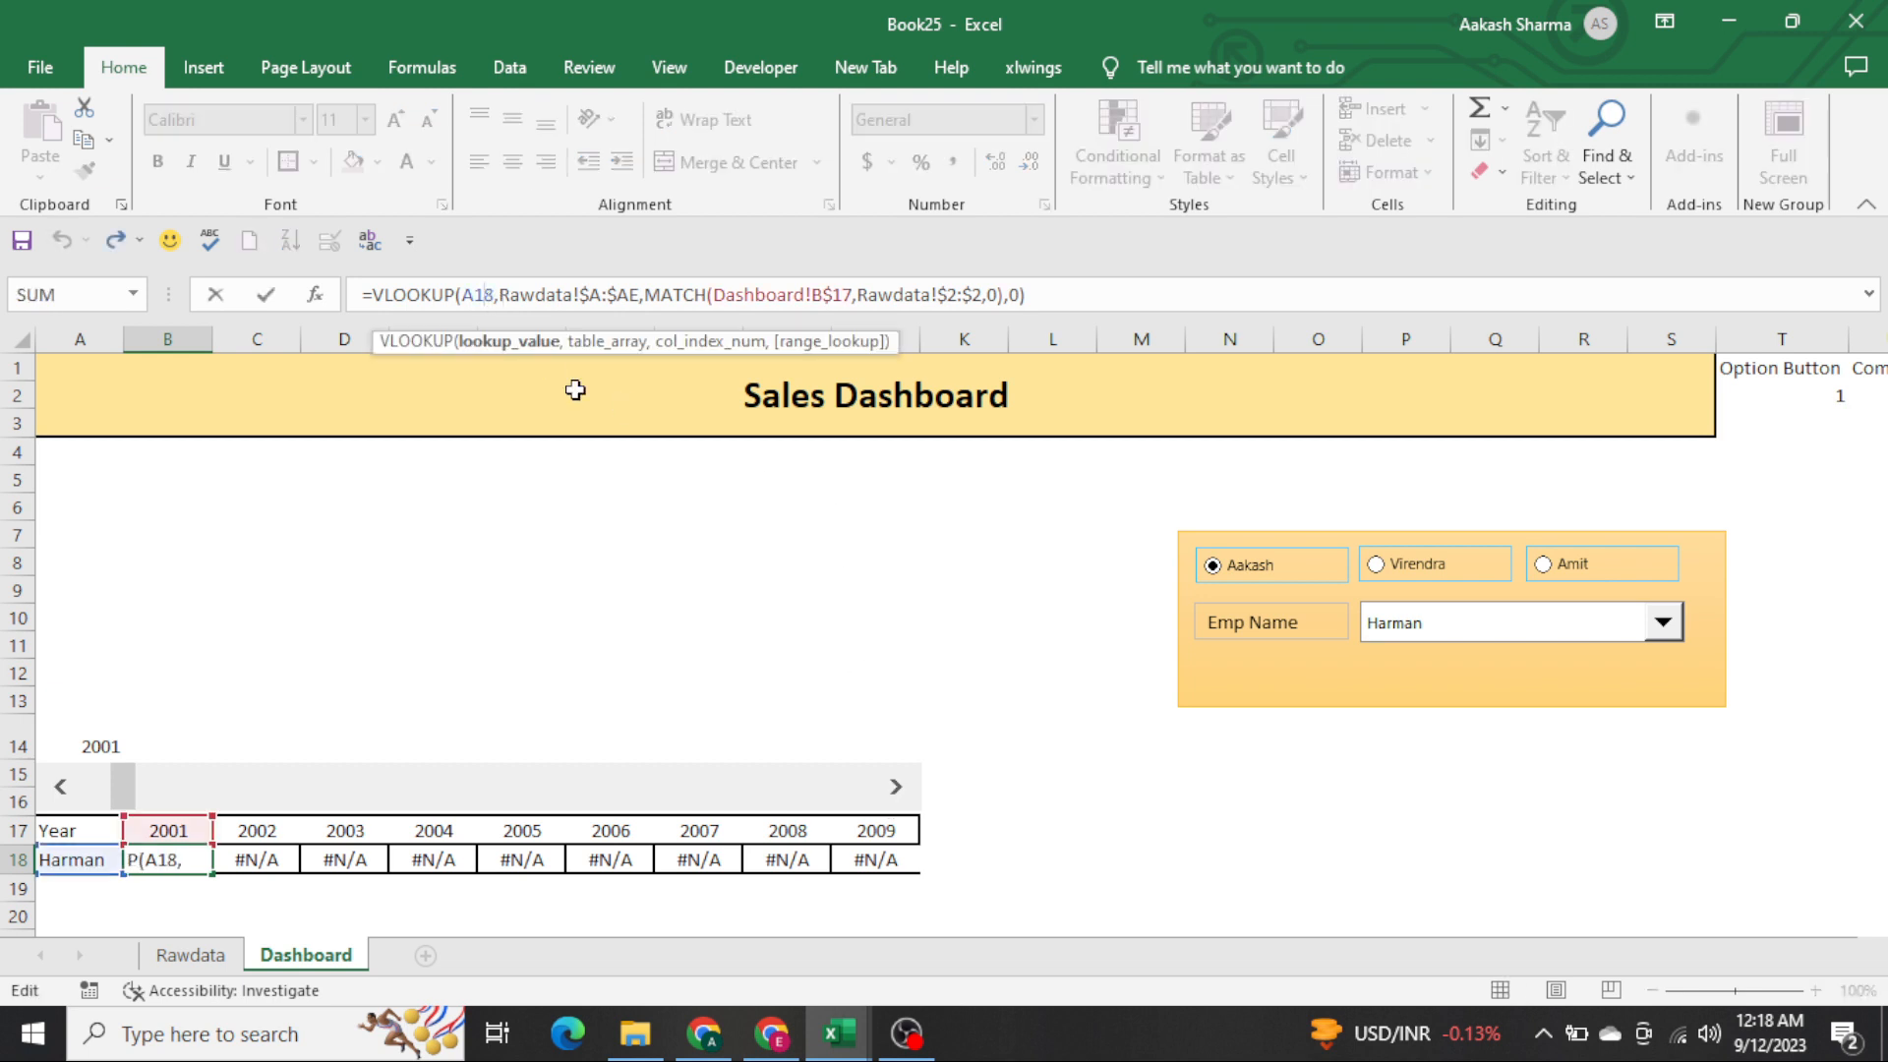
pyautogui.press('F4')
pyautogui.hotkey('ctrl', 'Return')
pyautogui.hotkey('ctrl', 'c')
pyautogui.press('Right')
pyautogui.hotkey('ctrl', 'shift', 'Right')
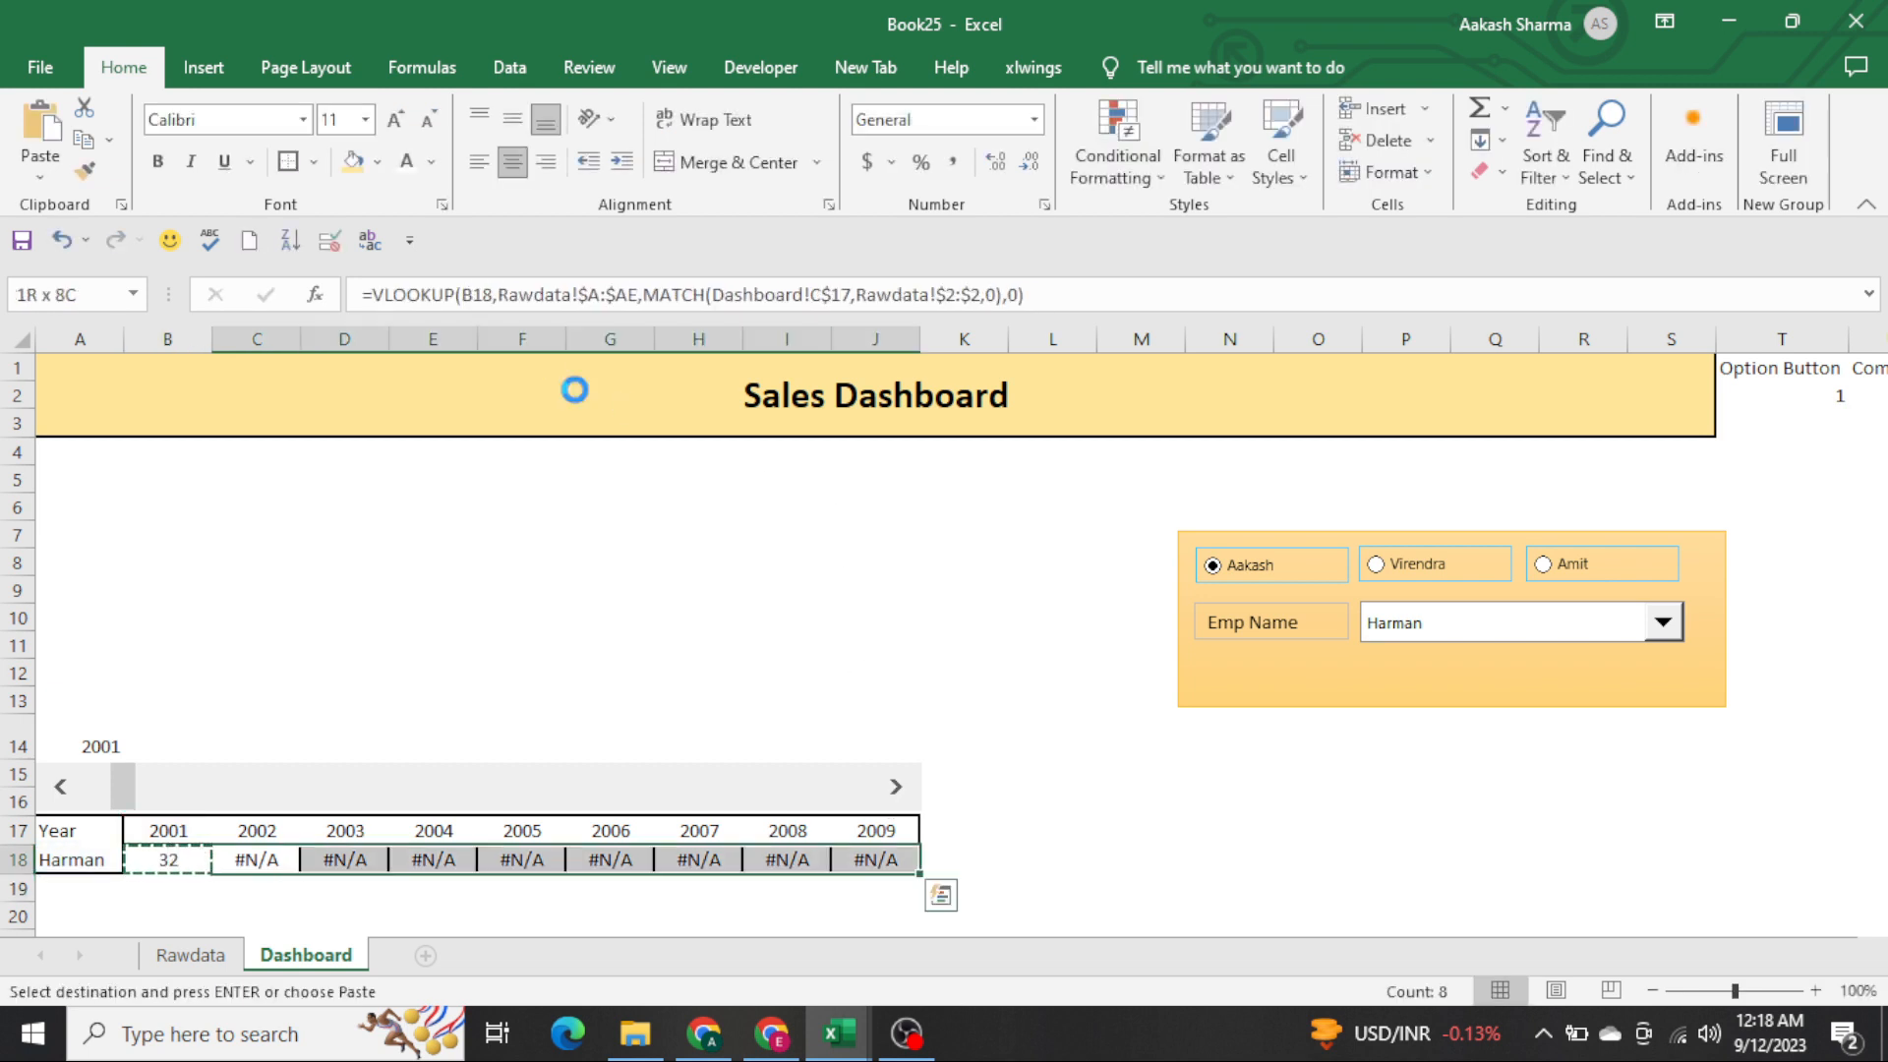
pyautogui.press('Return')
# Inspect the copied VLOOKUP formula at the end of the sales row in J18 and return to A18
pyautogui.press('Up')
pyautogui.press('Left')
pyautogui.hotkey('ctrl', 'shift', 'Right')
pyautogui.press('Down')
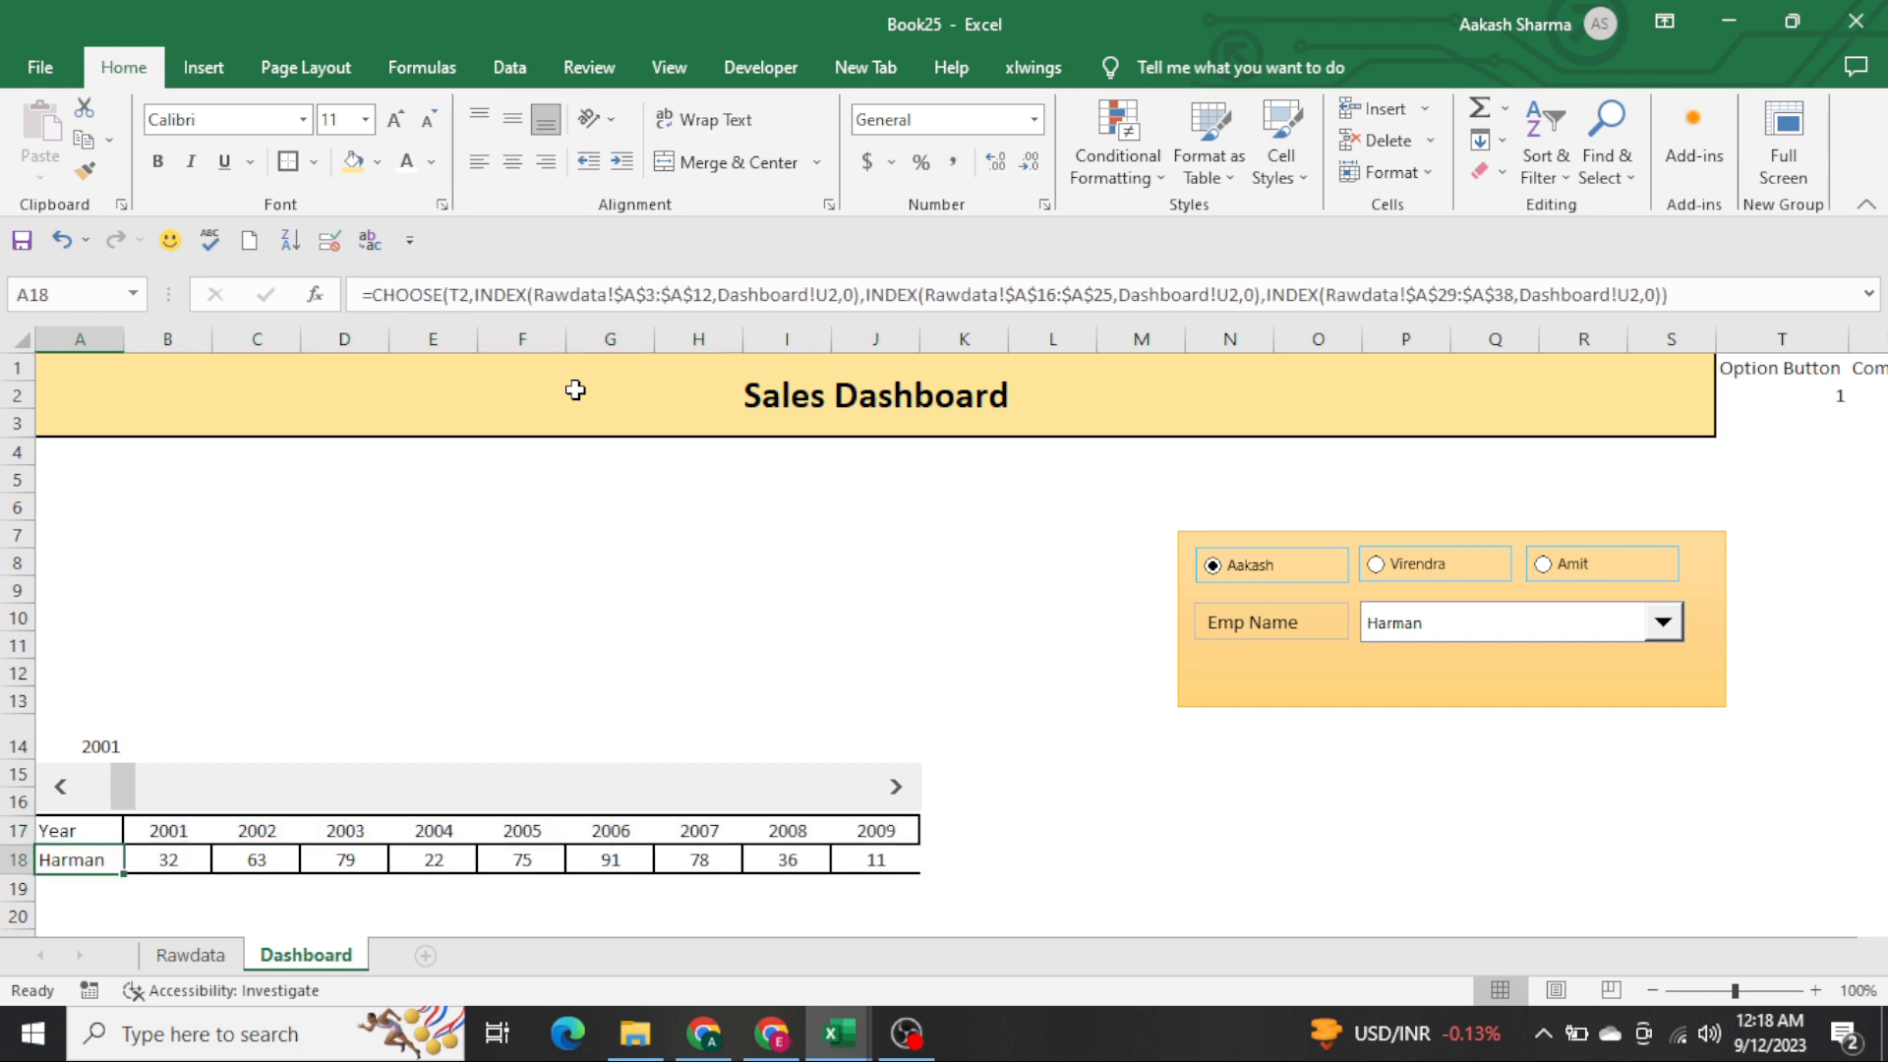
pyautogui.hotkey('ctrl', 'Right')
pyautogui.press('Up')
pyautogui.press('Down')
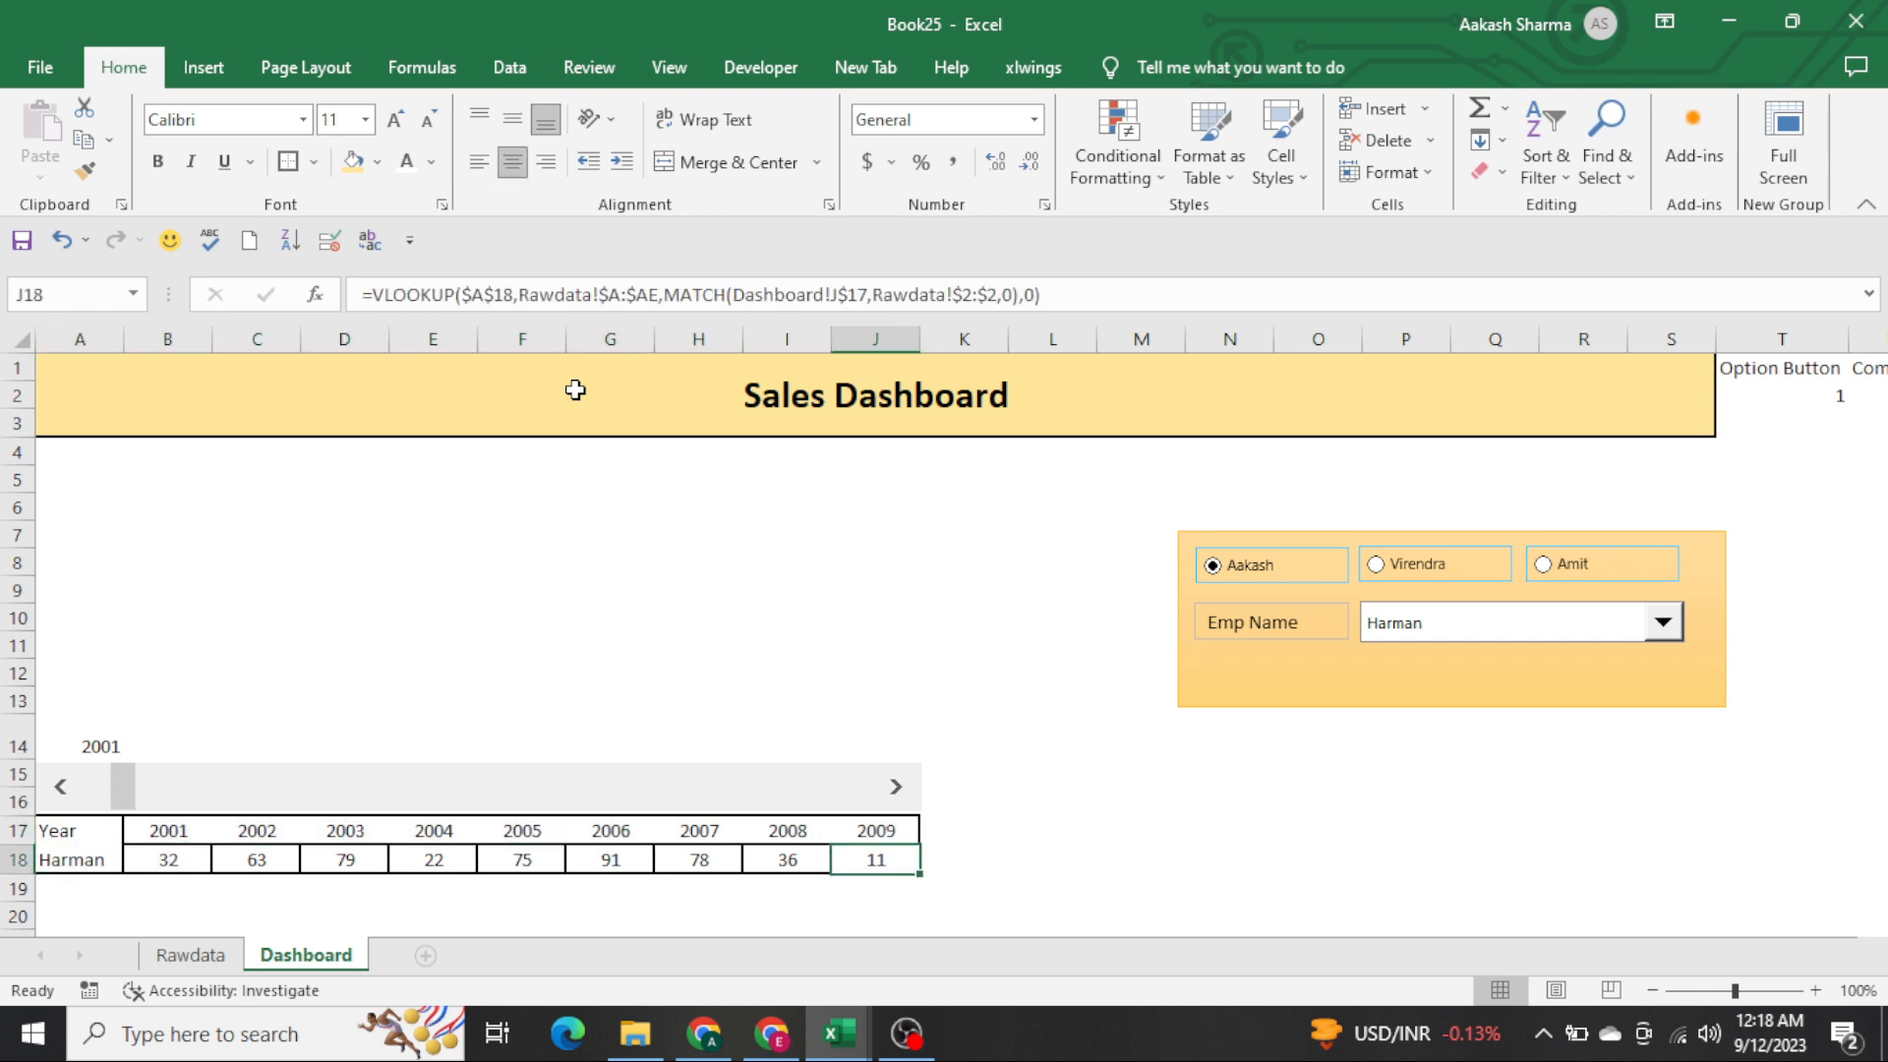
pyautogui.hotkey('ctrl', 'Left')
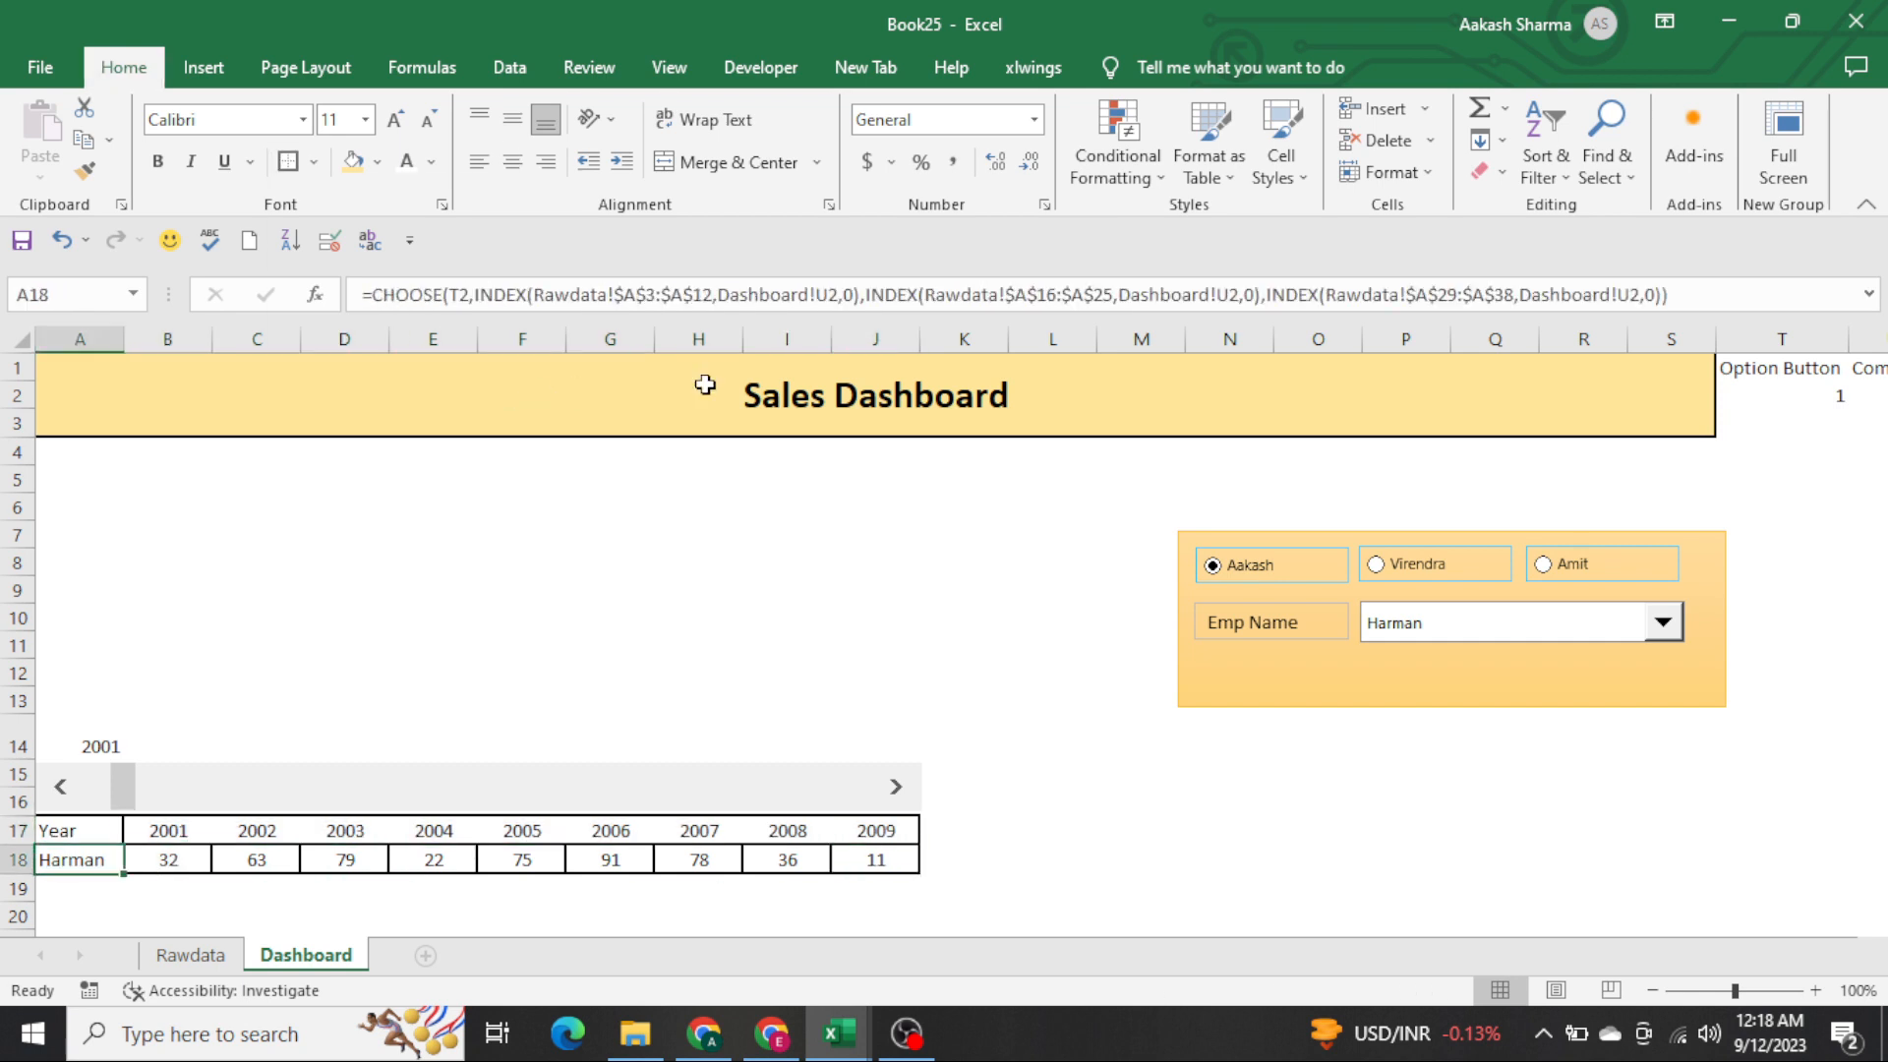
# Advance the scroll bar to first year 2002 and choose the next employee in the Emp Name dropdown
pyautogui.click(895, 787)
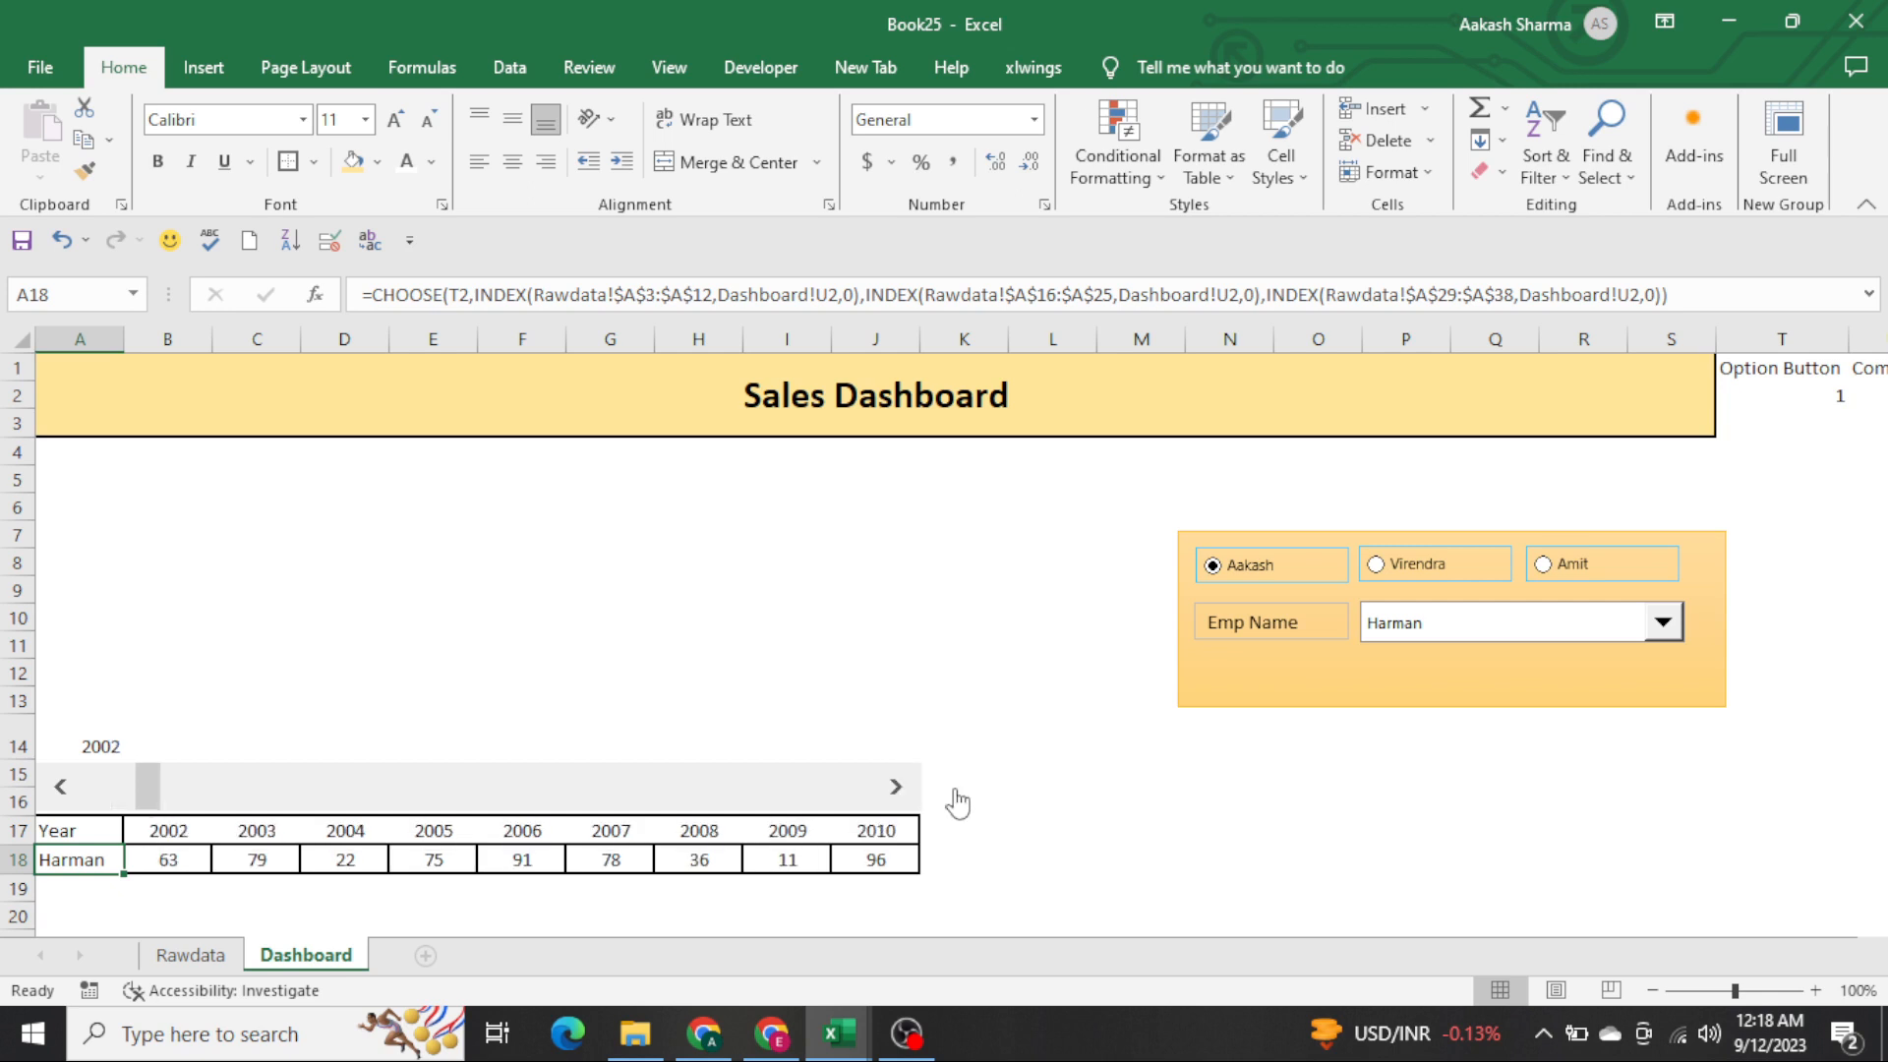
pyautogui.click(1524, 629)
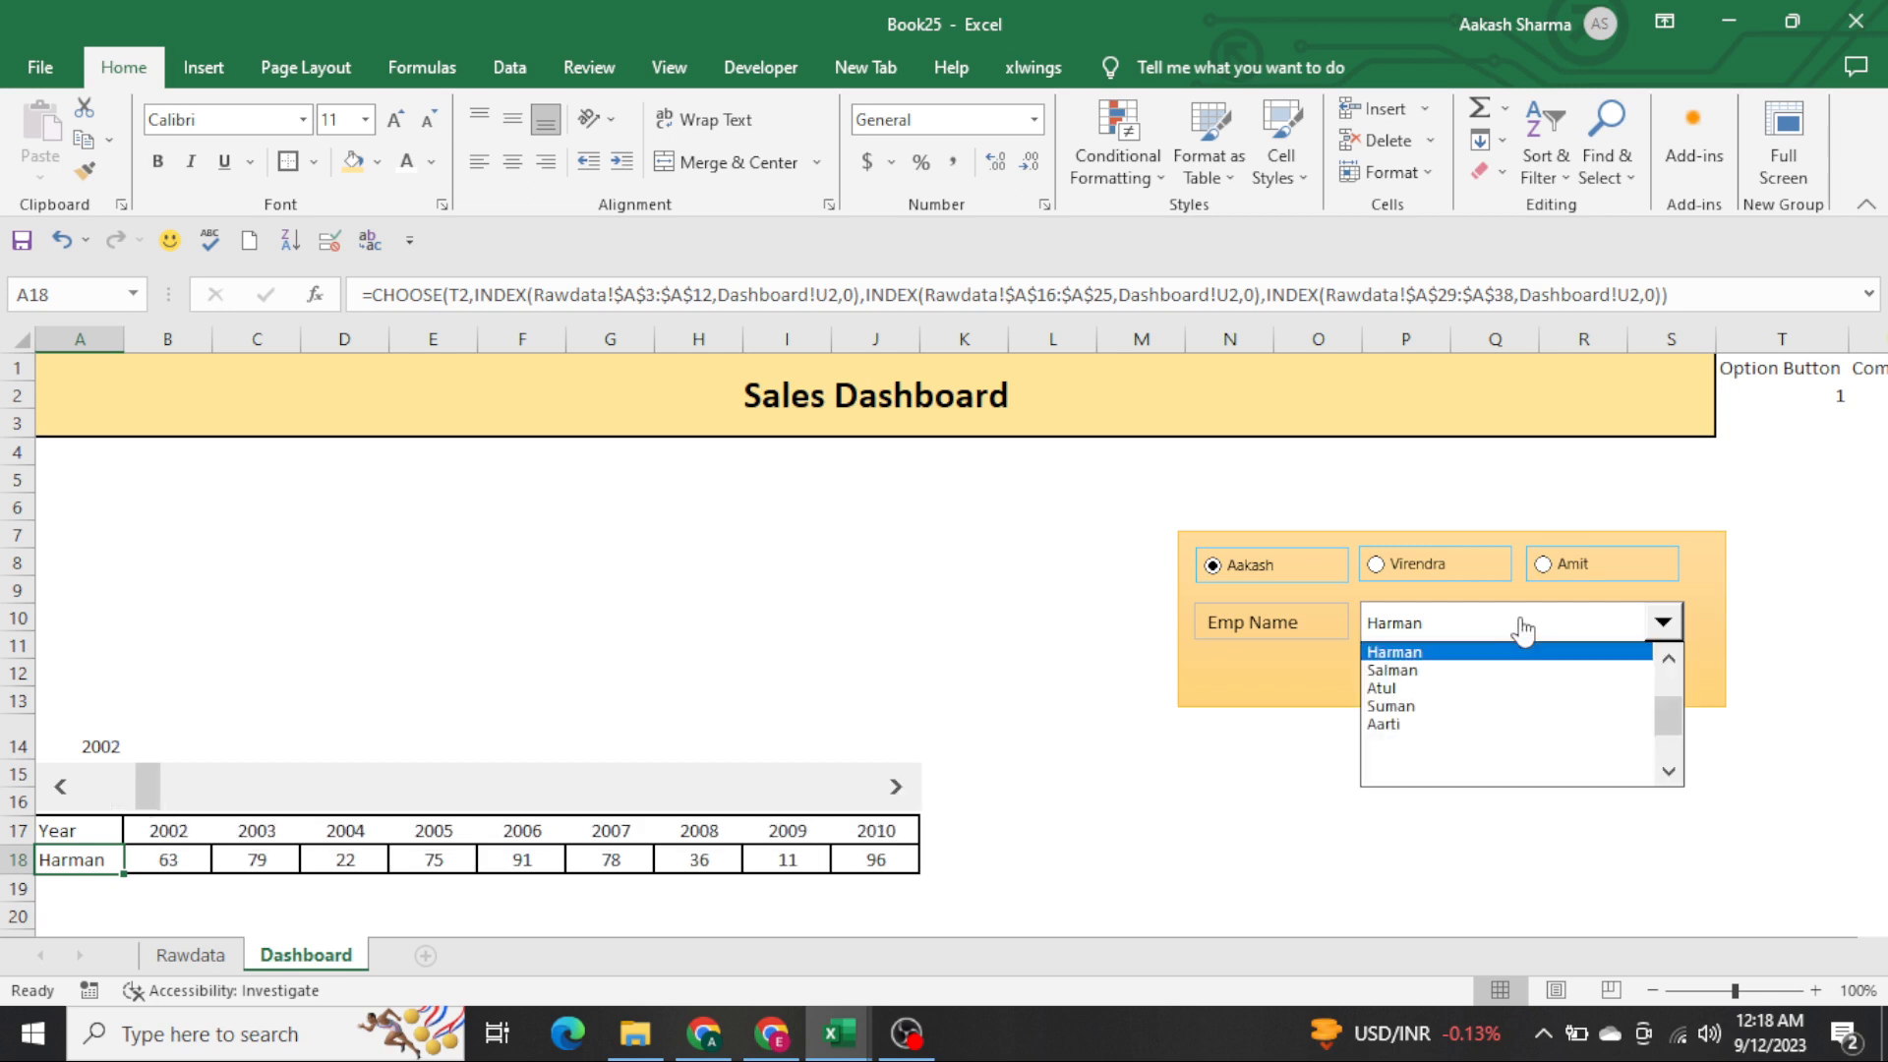
pyautogui.click(1475, 671)
# Add the row label Target in A19, below the employee name
pyautogui.click(645, 827)
pyautogui.hotkey('ctrl', 'Left')
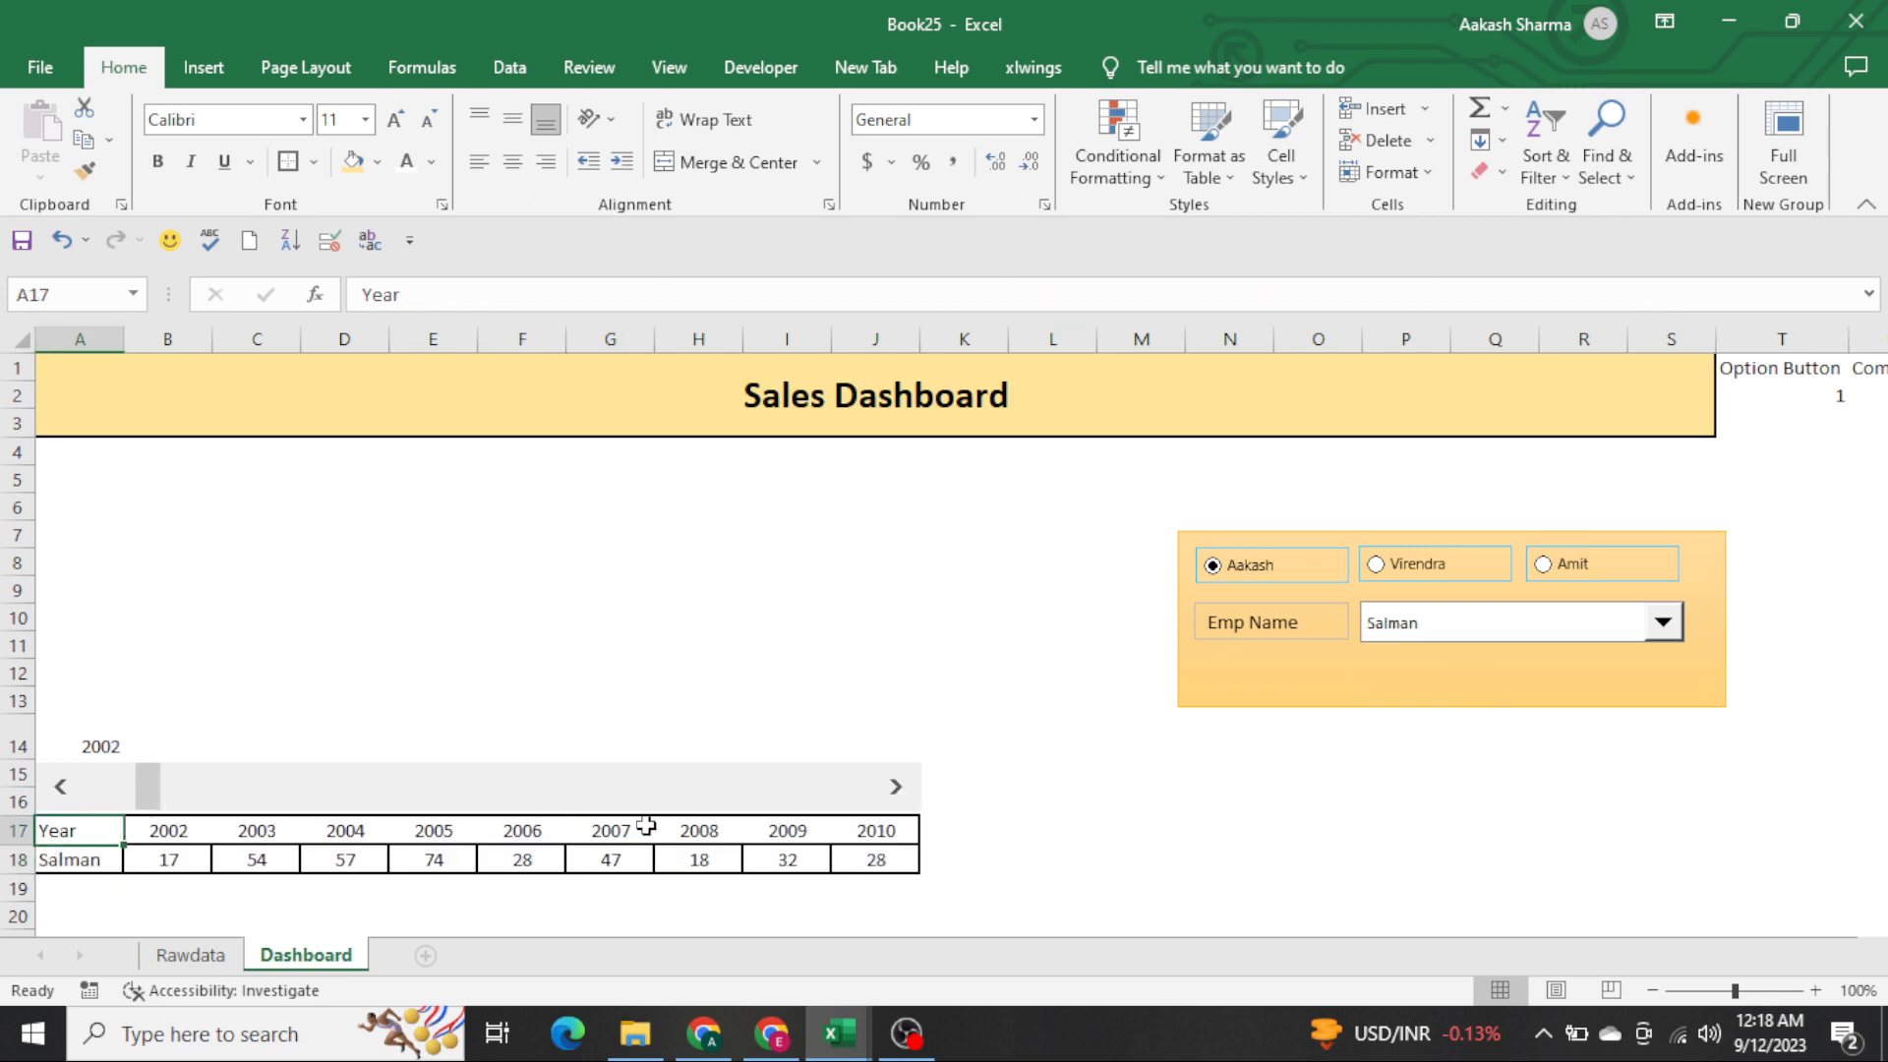
pyautogui.hotkey('ctrl', 'shift', 'Right')
pyautogui.hotkey('ctrl', 'shift', 'Down')
pyautogui.press('Down')
pyautogui.press('Down')
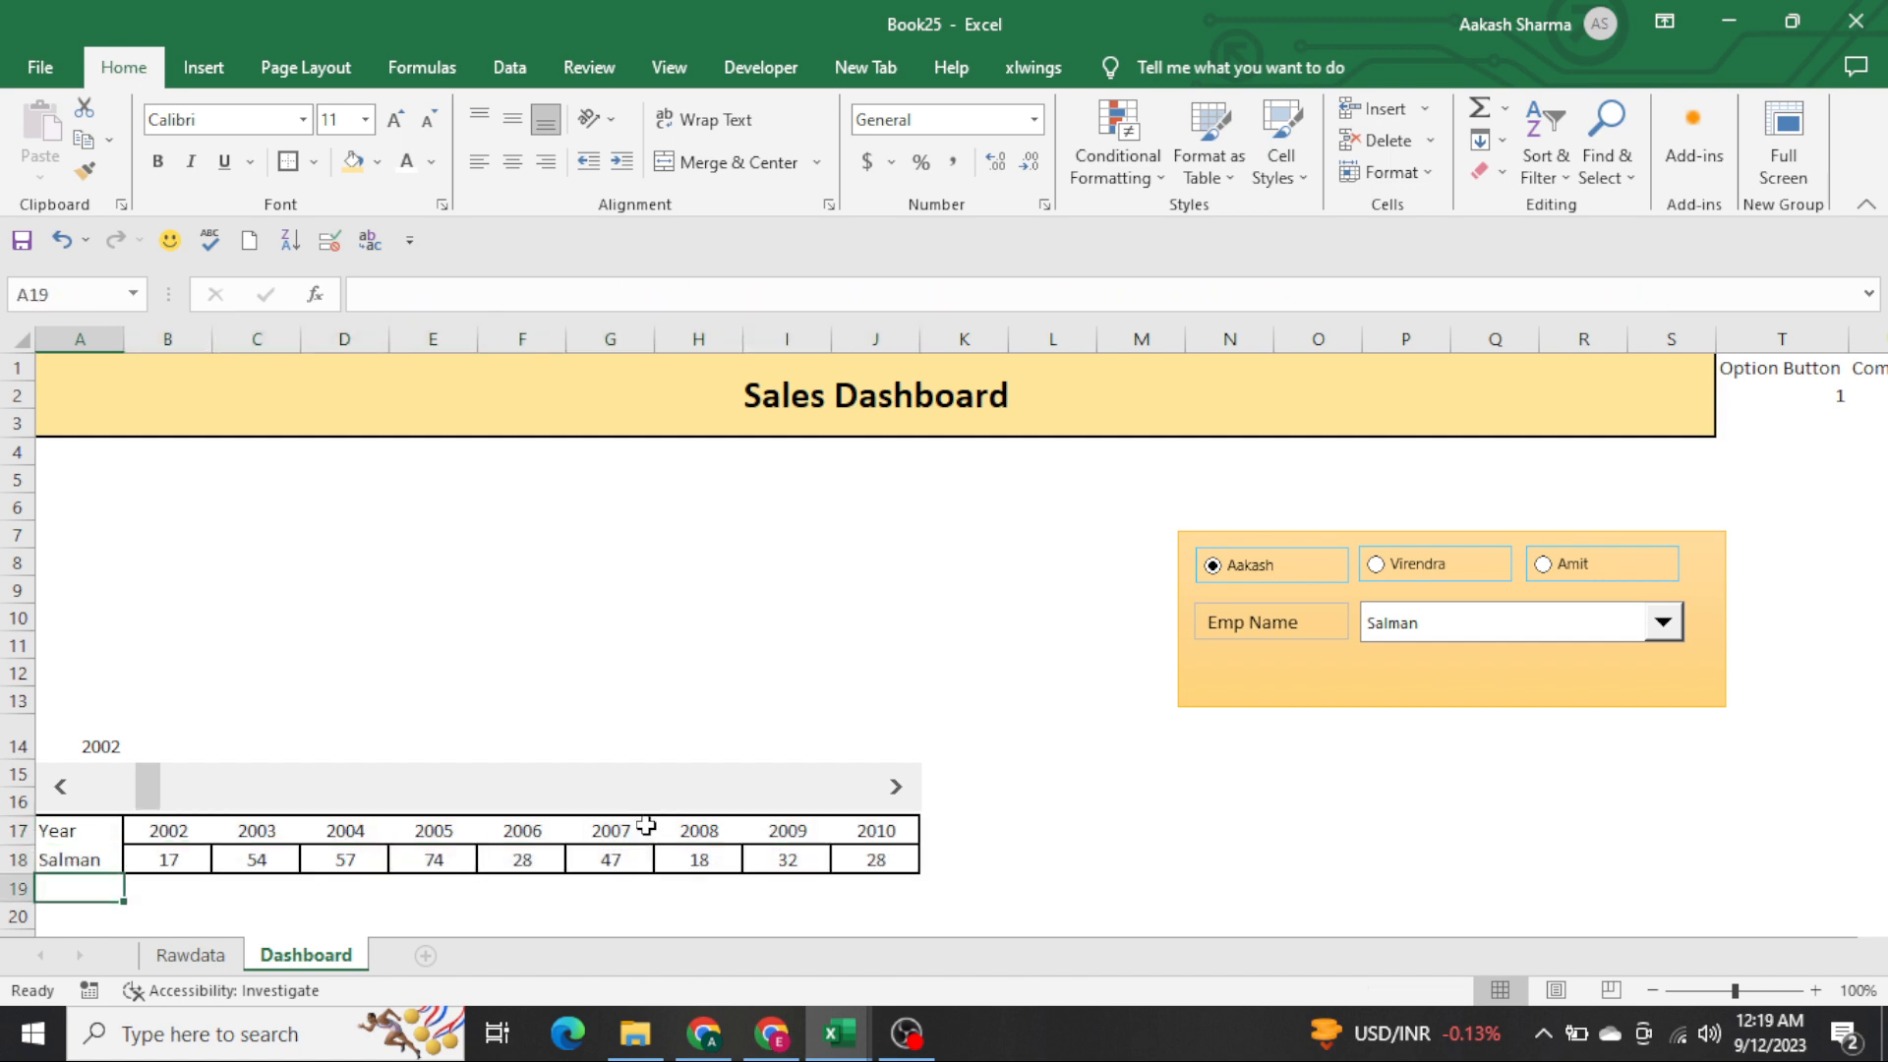
pyautogui.write('Target')
pyautogui.press('Return')
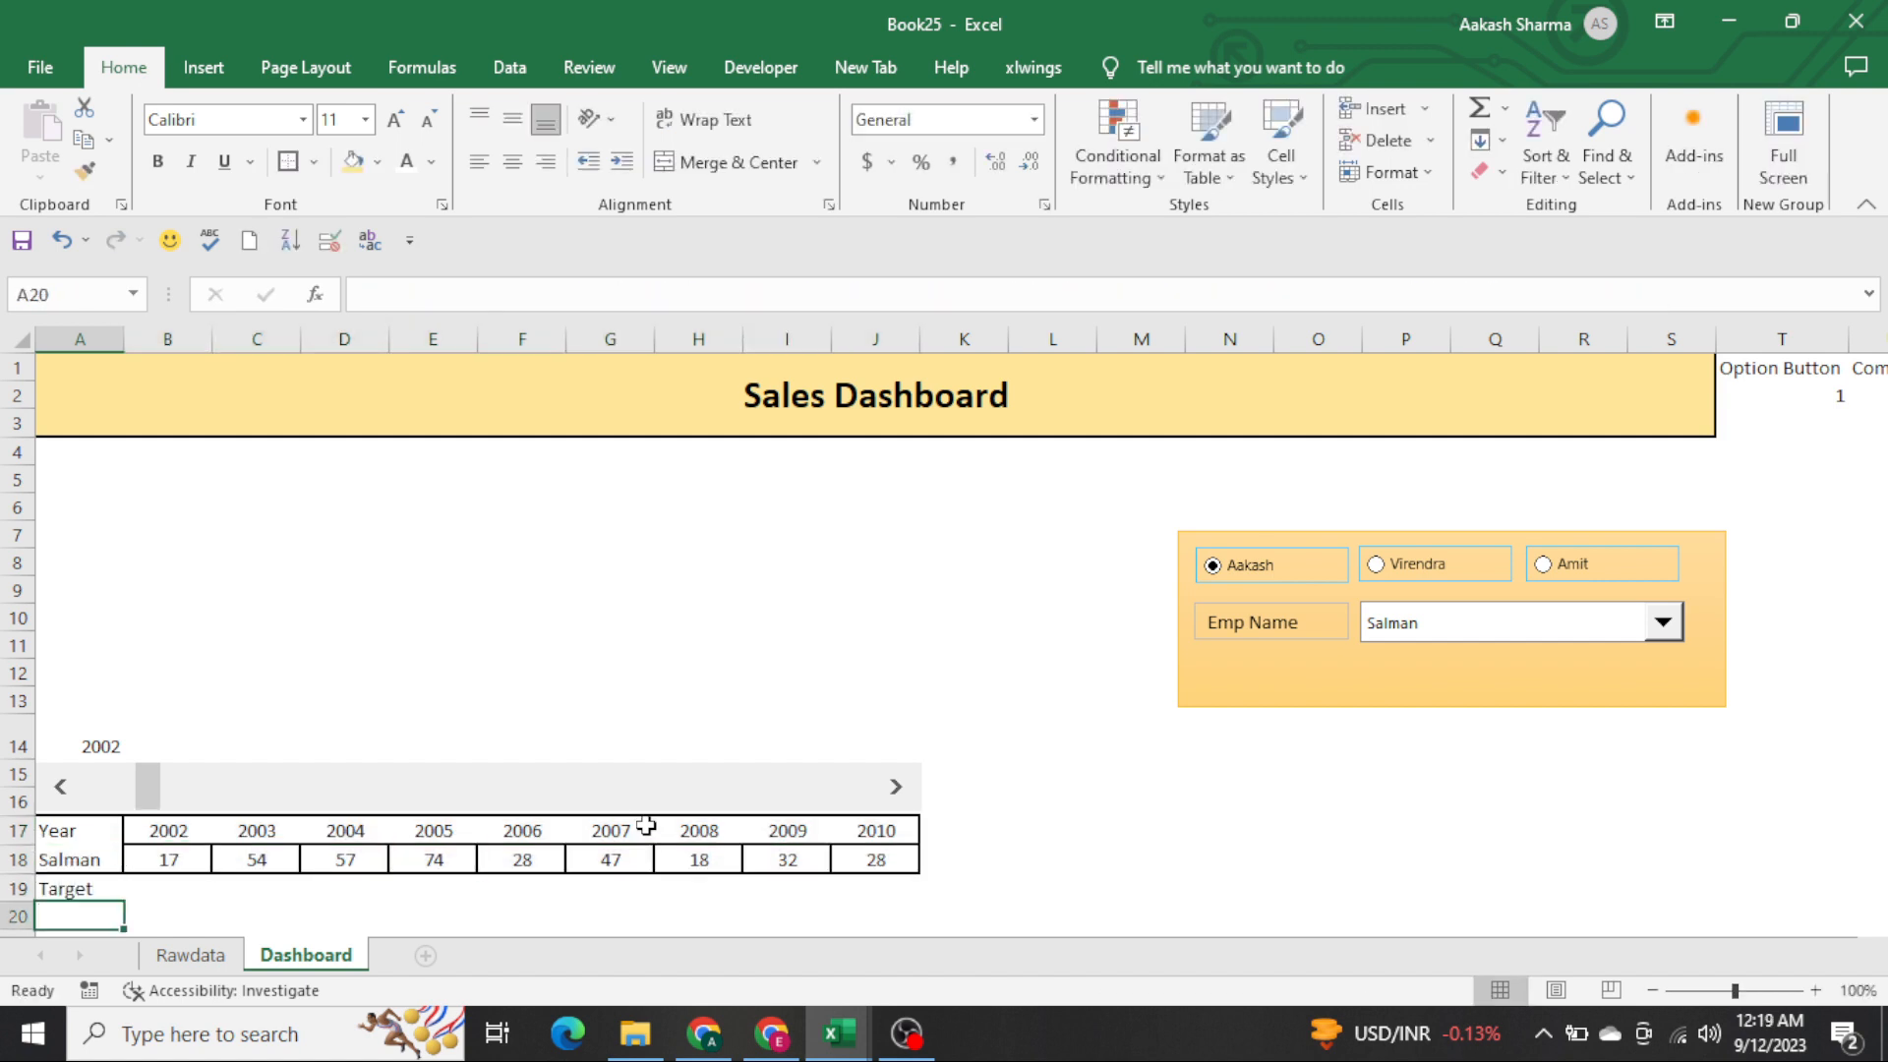
# Enter a target of 70 in B19 and copy it across the row through J19
pyautogui.press('Up')
pyautogui.press('Right')
pyautogui.write('70')
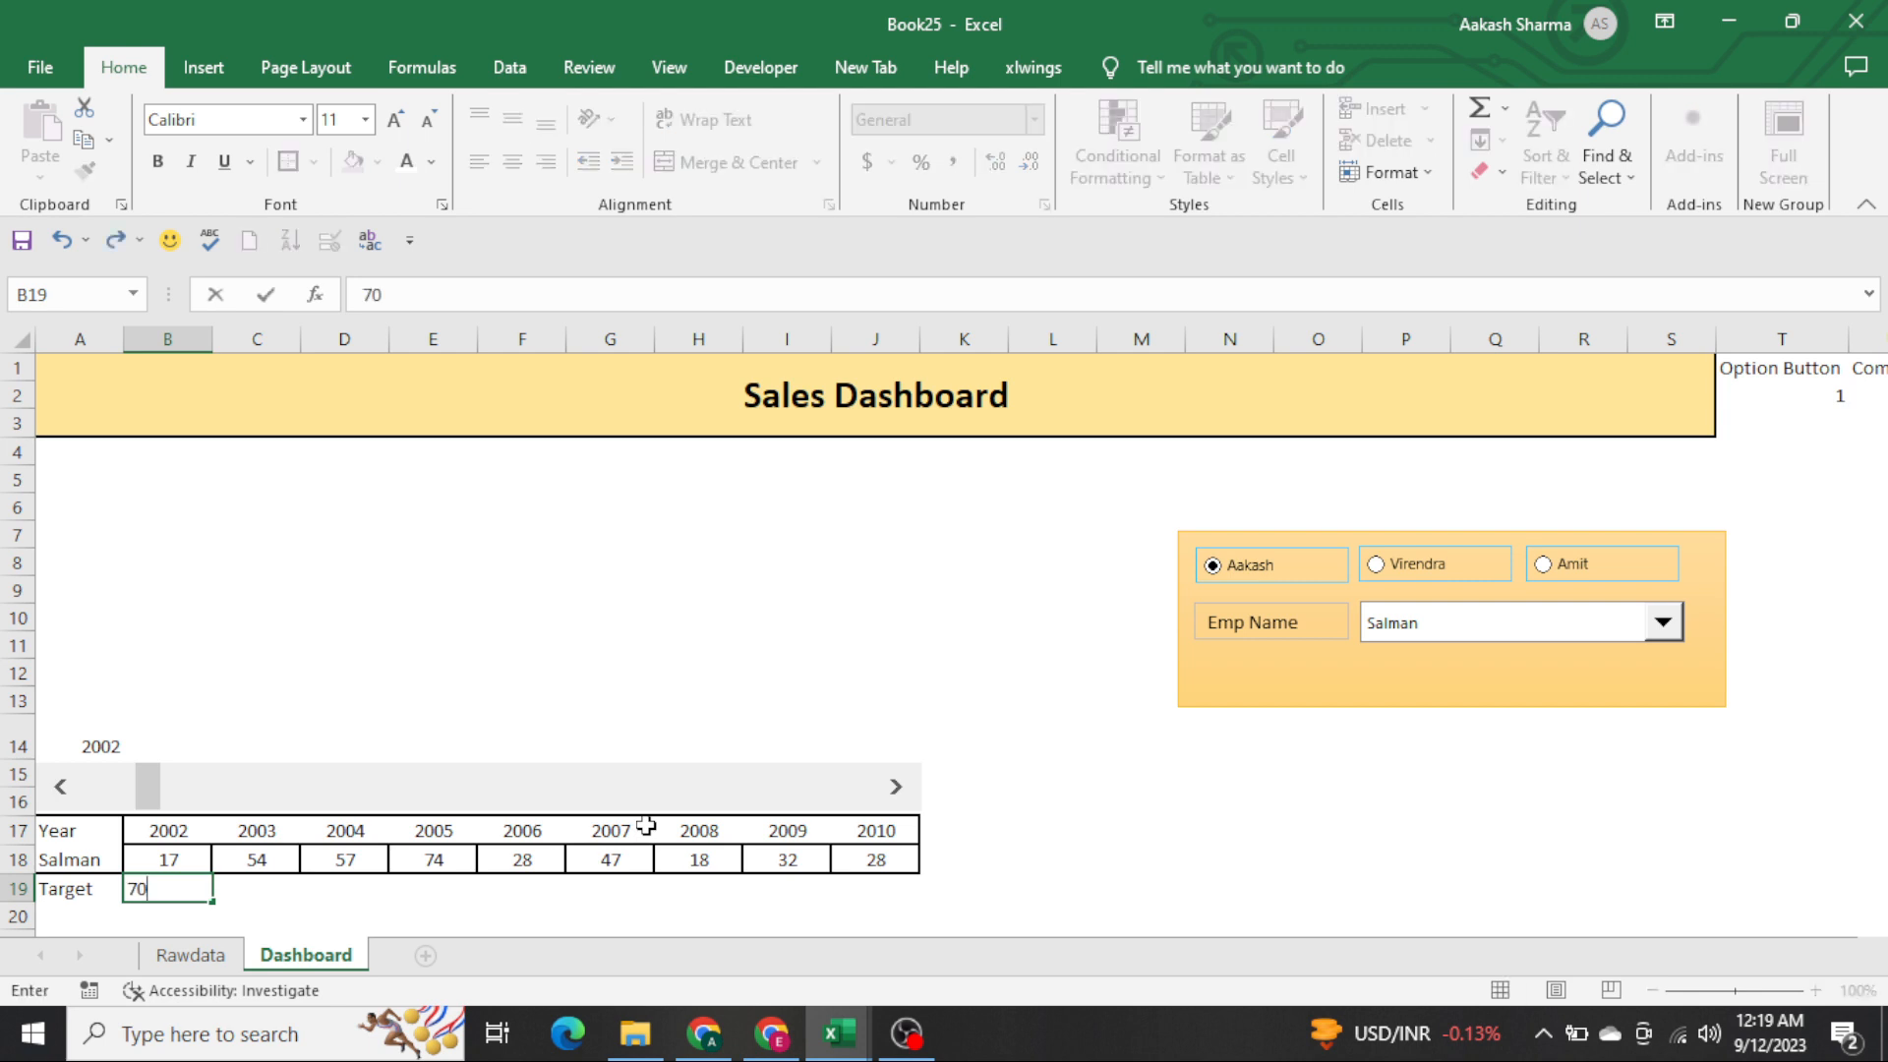
pyautogui.press('Return')
pyautogui.press('Up')
pyautogui.press('Up')
pyautogui.hotkey('ctrl', 'c')
pyautogui.hotkey('ctrl', 'Right')
pyautogui.press('Down')
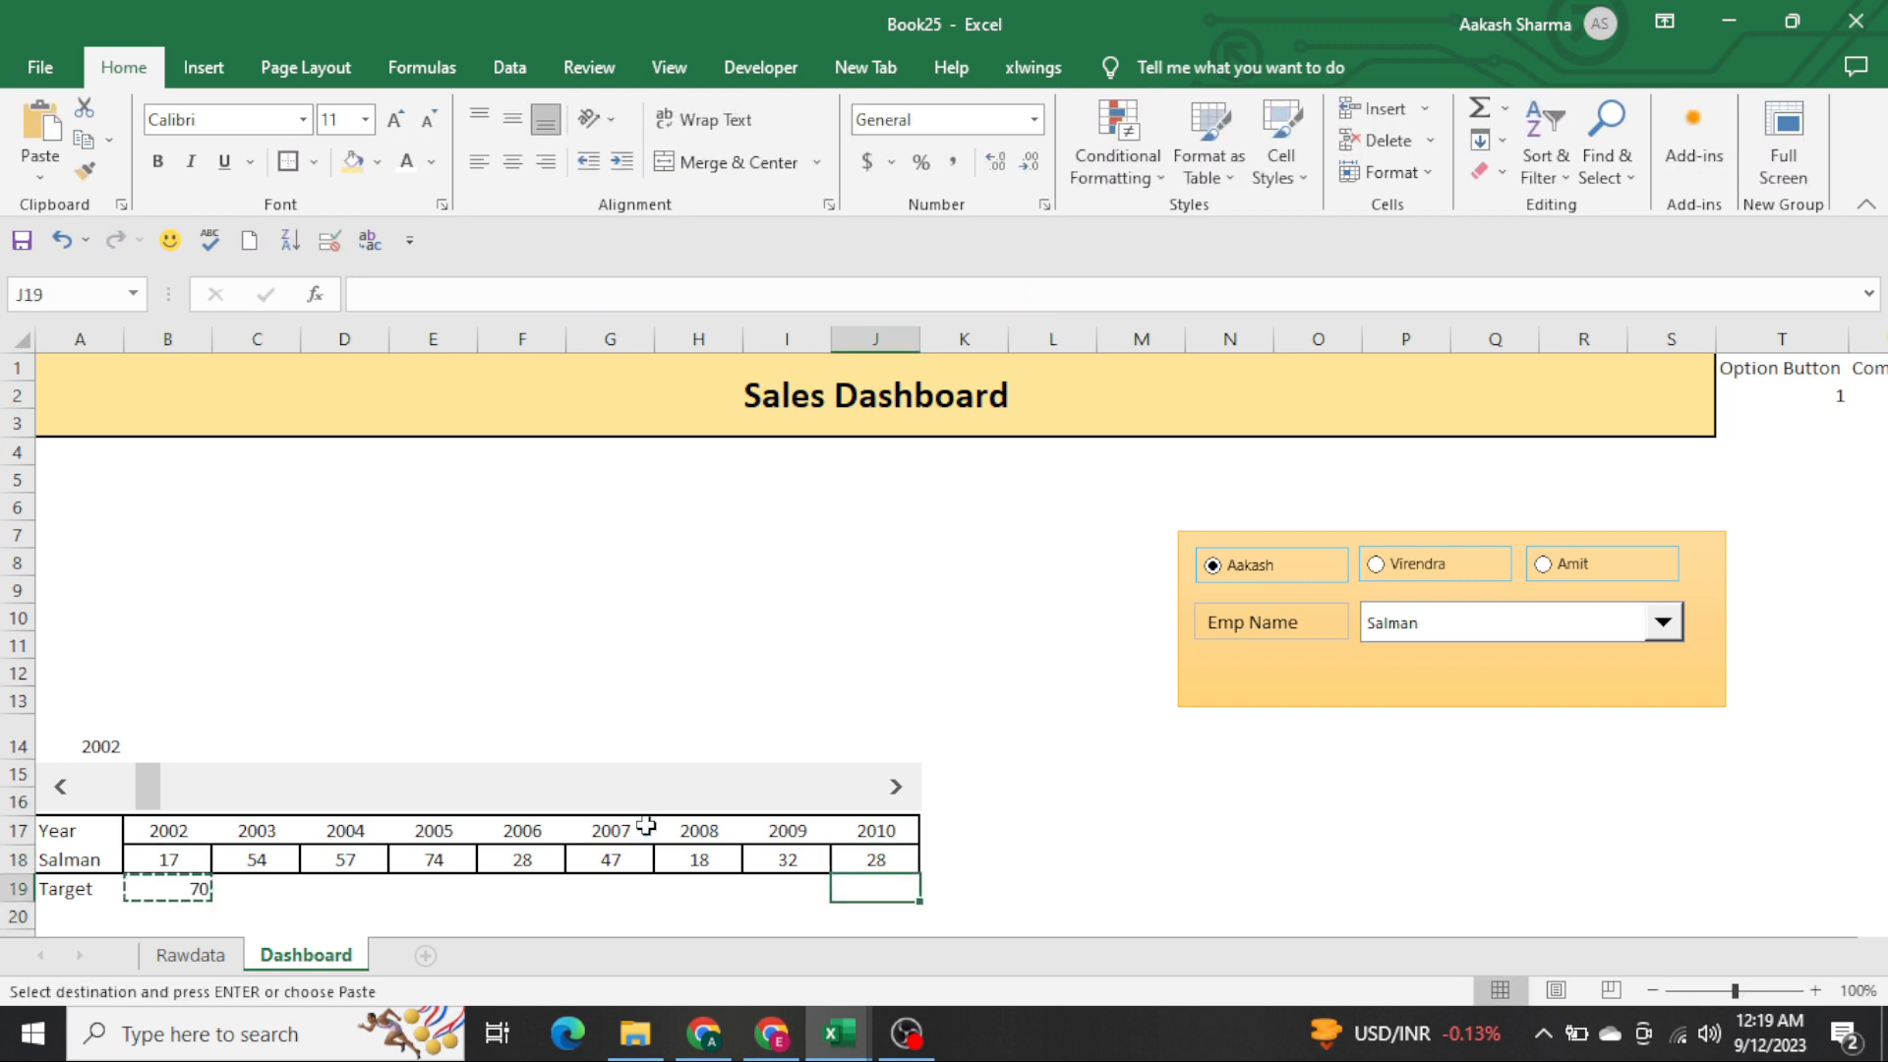
pyautogui.hotkey('ctrl', 'shift', 'Left')
pyautogui.hotkey('shift', 'Right')
pyautogui.press('Return')
# Apply a thick outside border around the target row A19:J19
pyautogui.hotkey('ctrl', 'Left')
pyautogui.hotkey('ctrl', 'shift', 'Right')
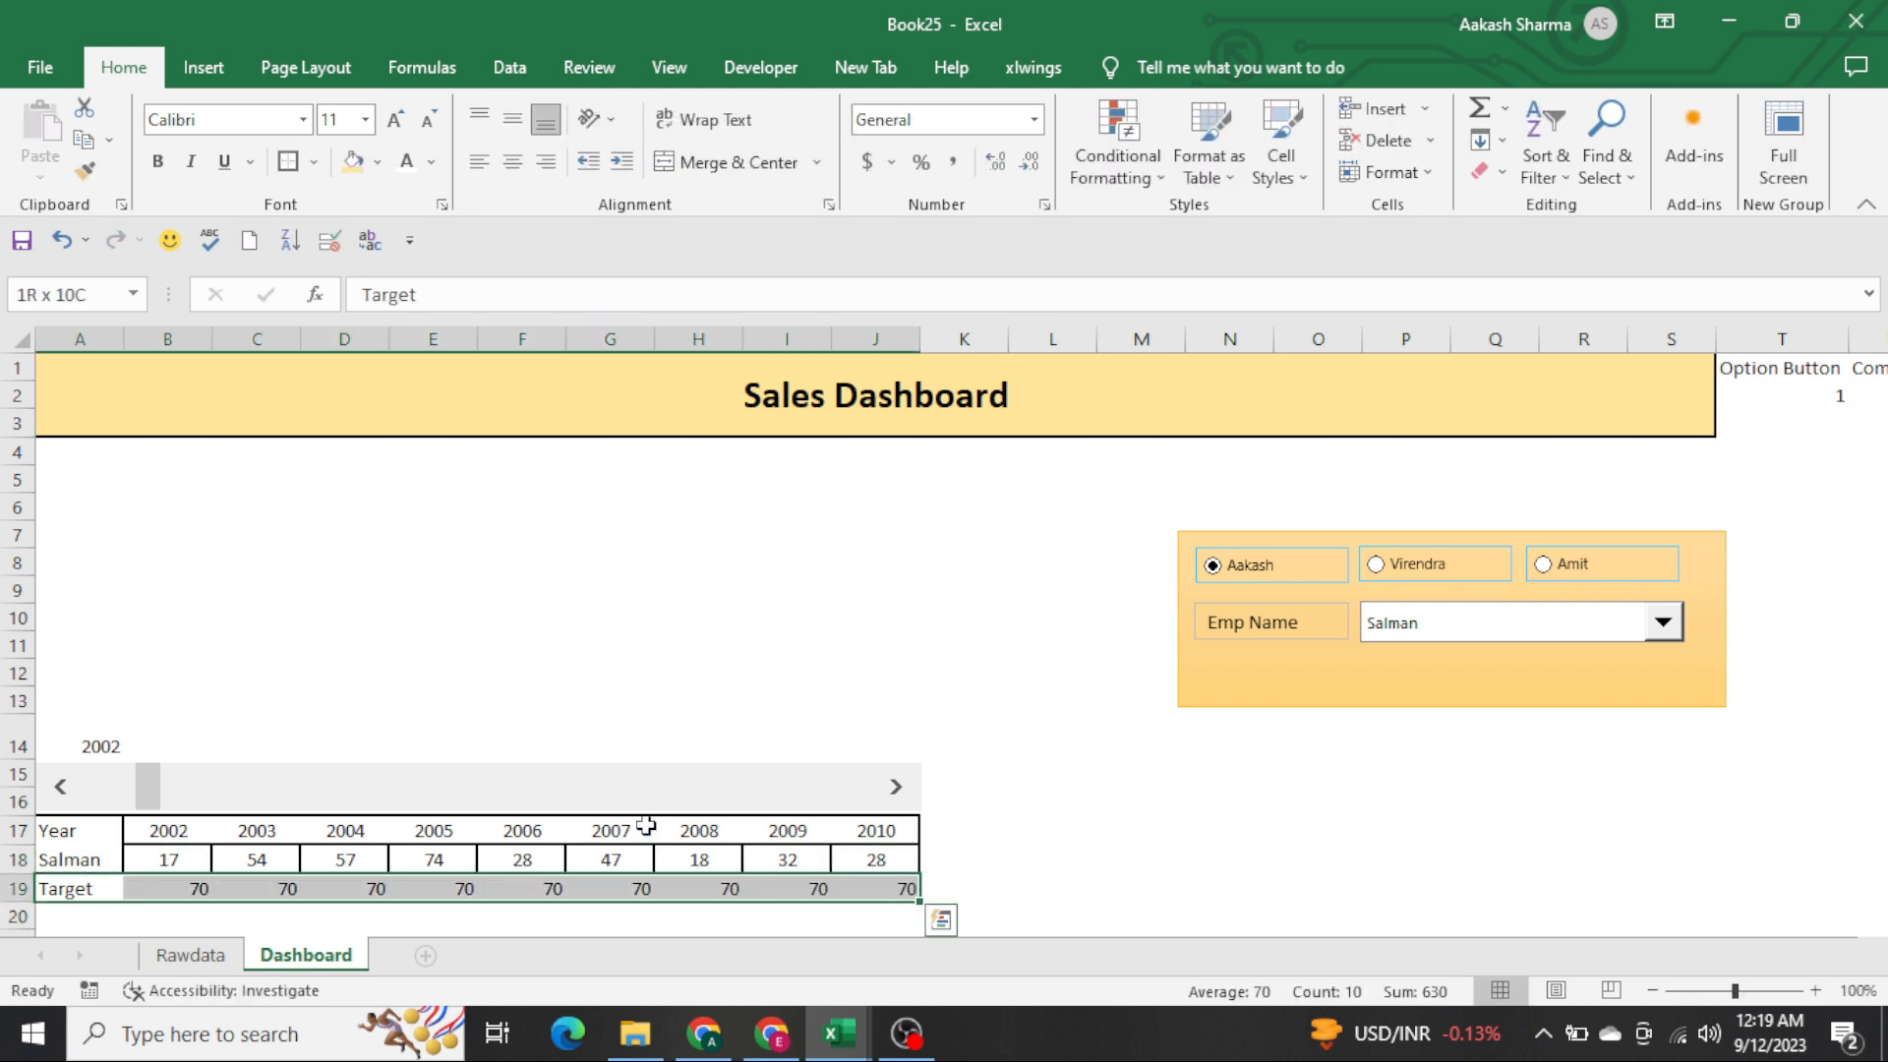
pyautogui.hotkey('alt', 'h')
pyautogui.press('b')
pyautogui.press('t')
pyautogui.press('Left')
pyautogui.press('Right')
pyautogui.press('Right')
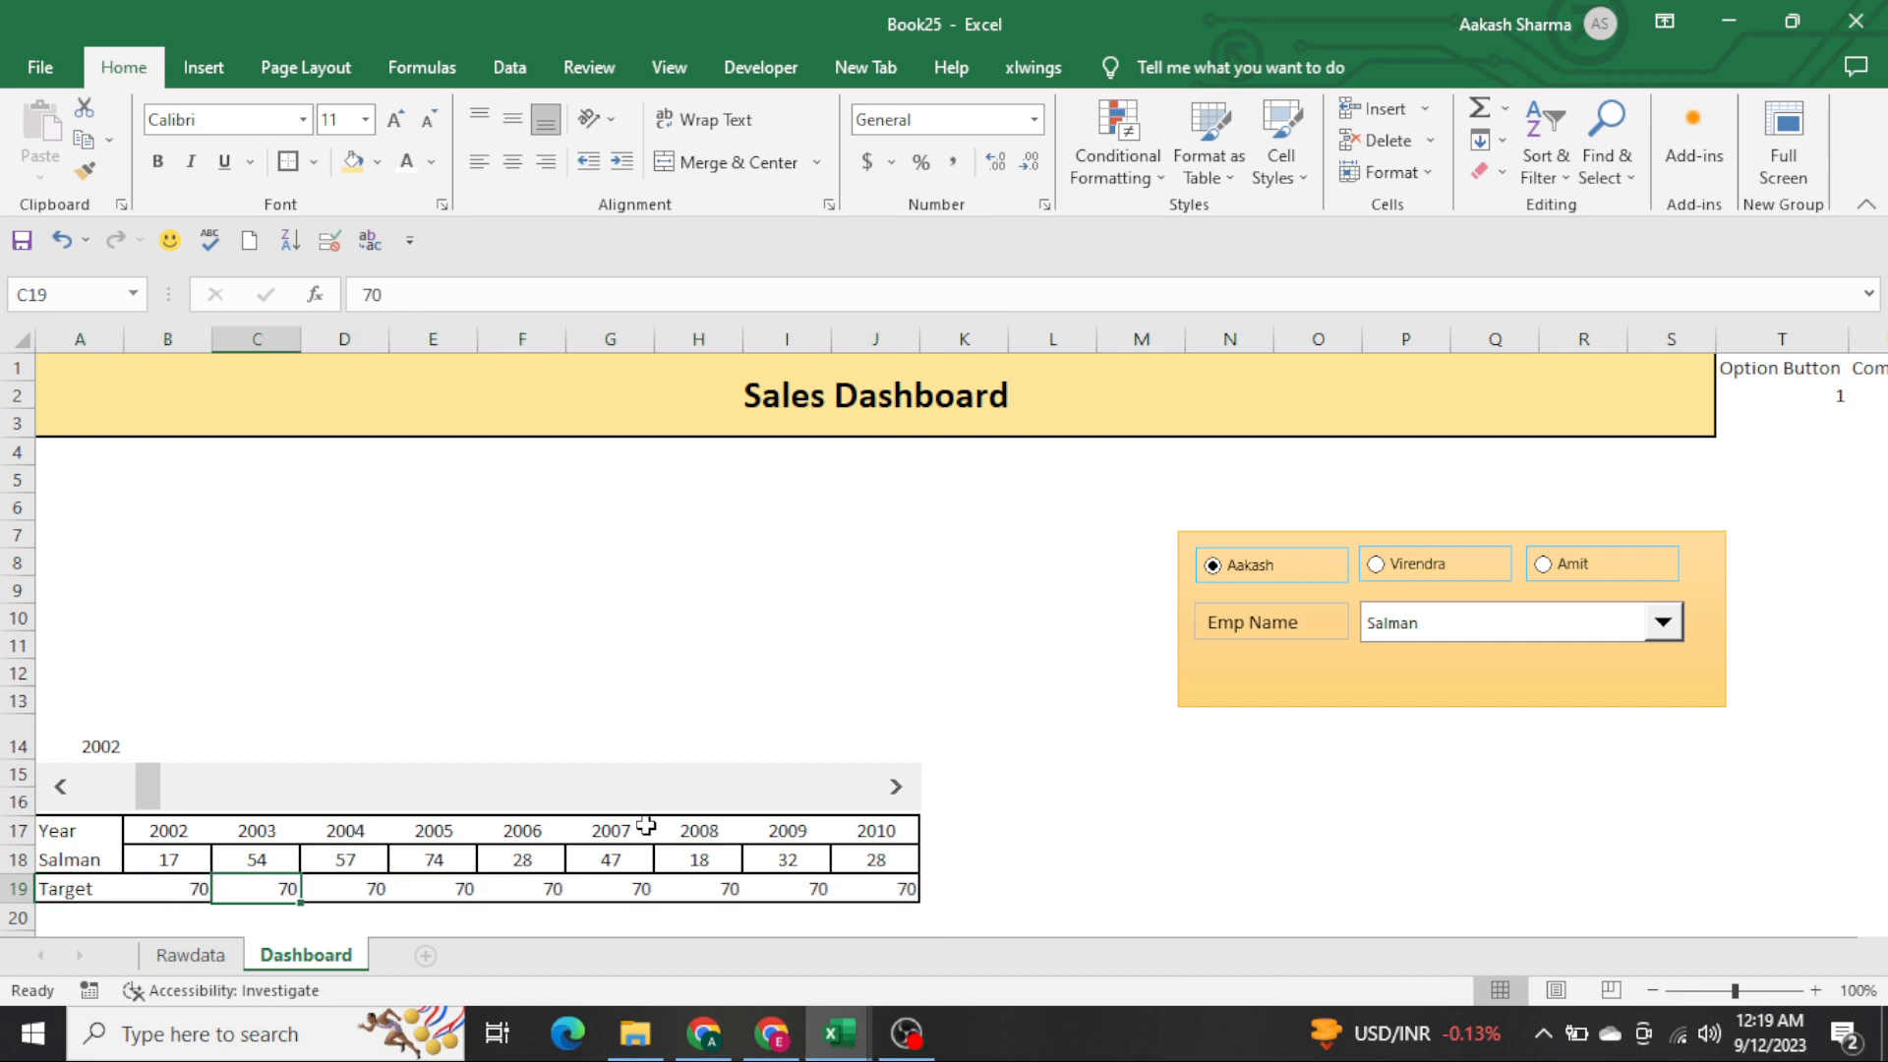
# Apply a thick outside border around the employee name and Target labels in A18:A19
pyautogui.press('Left')
pyautogui.press('Left')
pyautogui.press('Up')
pyautogui.hotkey('shift', 'Down')
pyautogui.hotkey('alt', 'h')
pyautogui.press('b')
pyautogui.press('t')
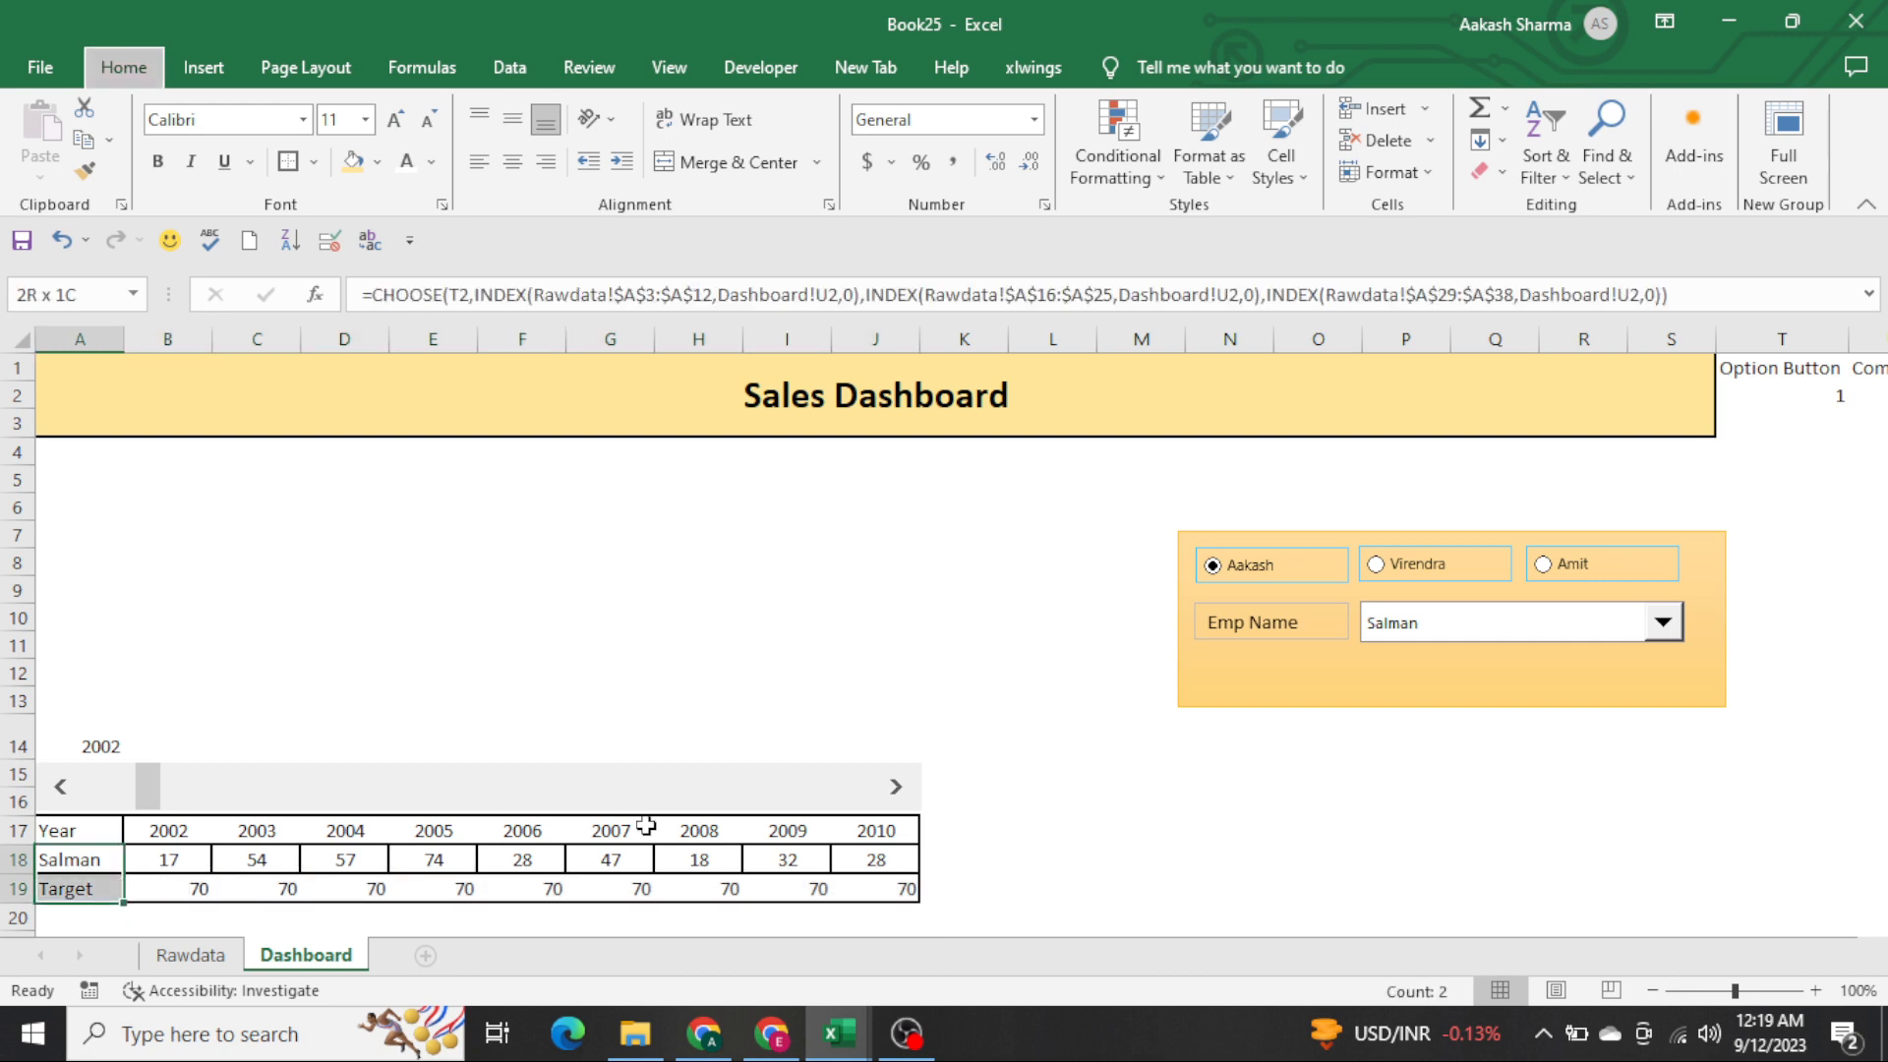
# Remove all borders from the sales values in B18:J18
pyautogui.press('Right')
pyautogui.press('Up')
pyautogui.press('Left')
pyautogui.press('Down')
pyautogui.press('Right')
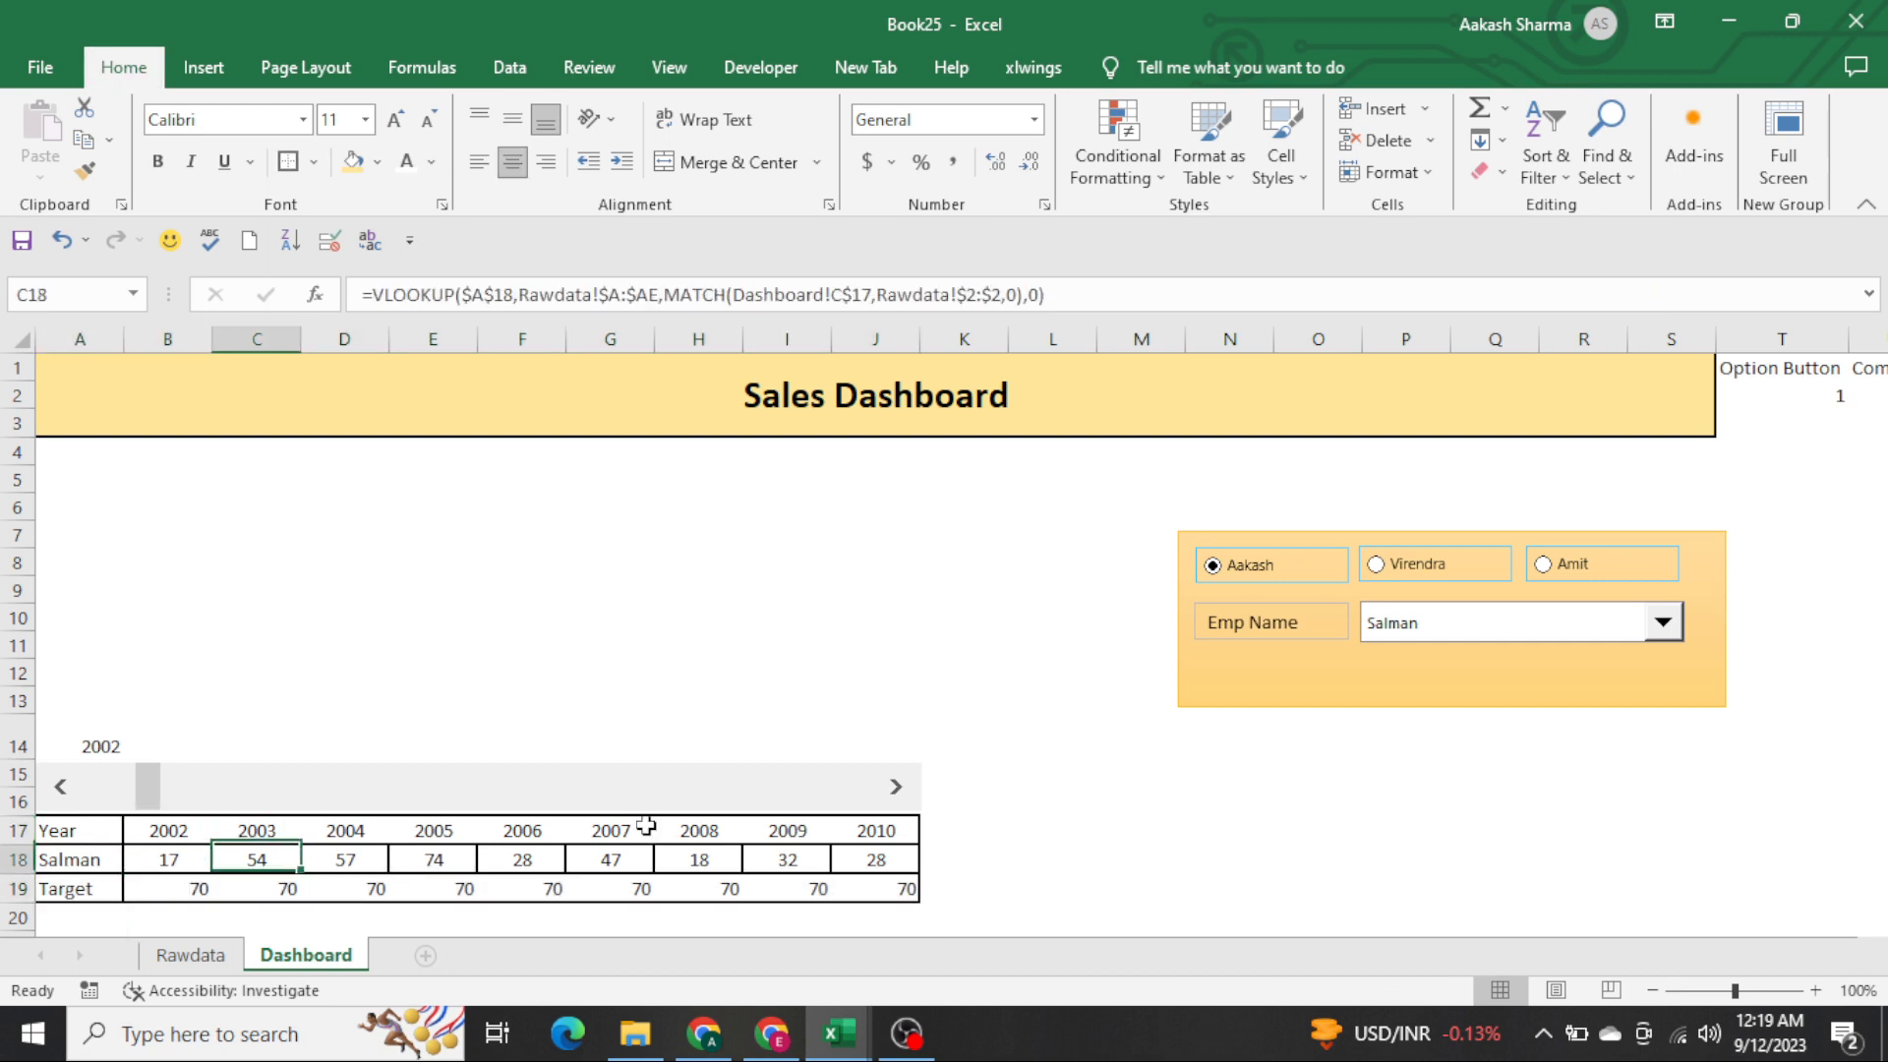
pyautogui.hotkey('ctrl', 'shift', 'Right')
pyautogui.press('alt')
pyautogui.press('h')
pyautogui.press('b')
pyautogui.press('n')
pyautogui.press('Right')
pyautogui.press('Up')
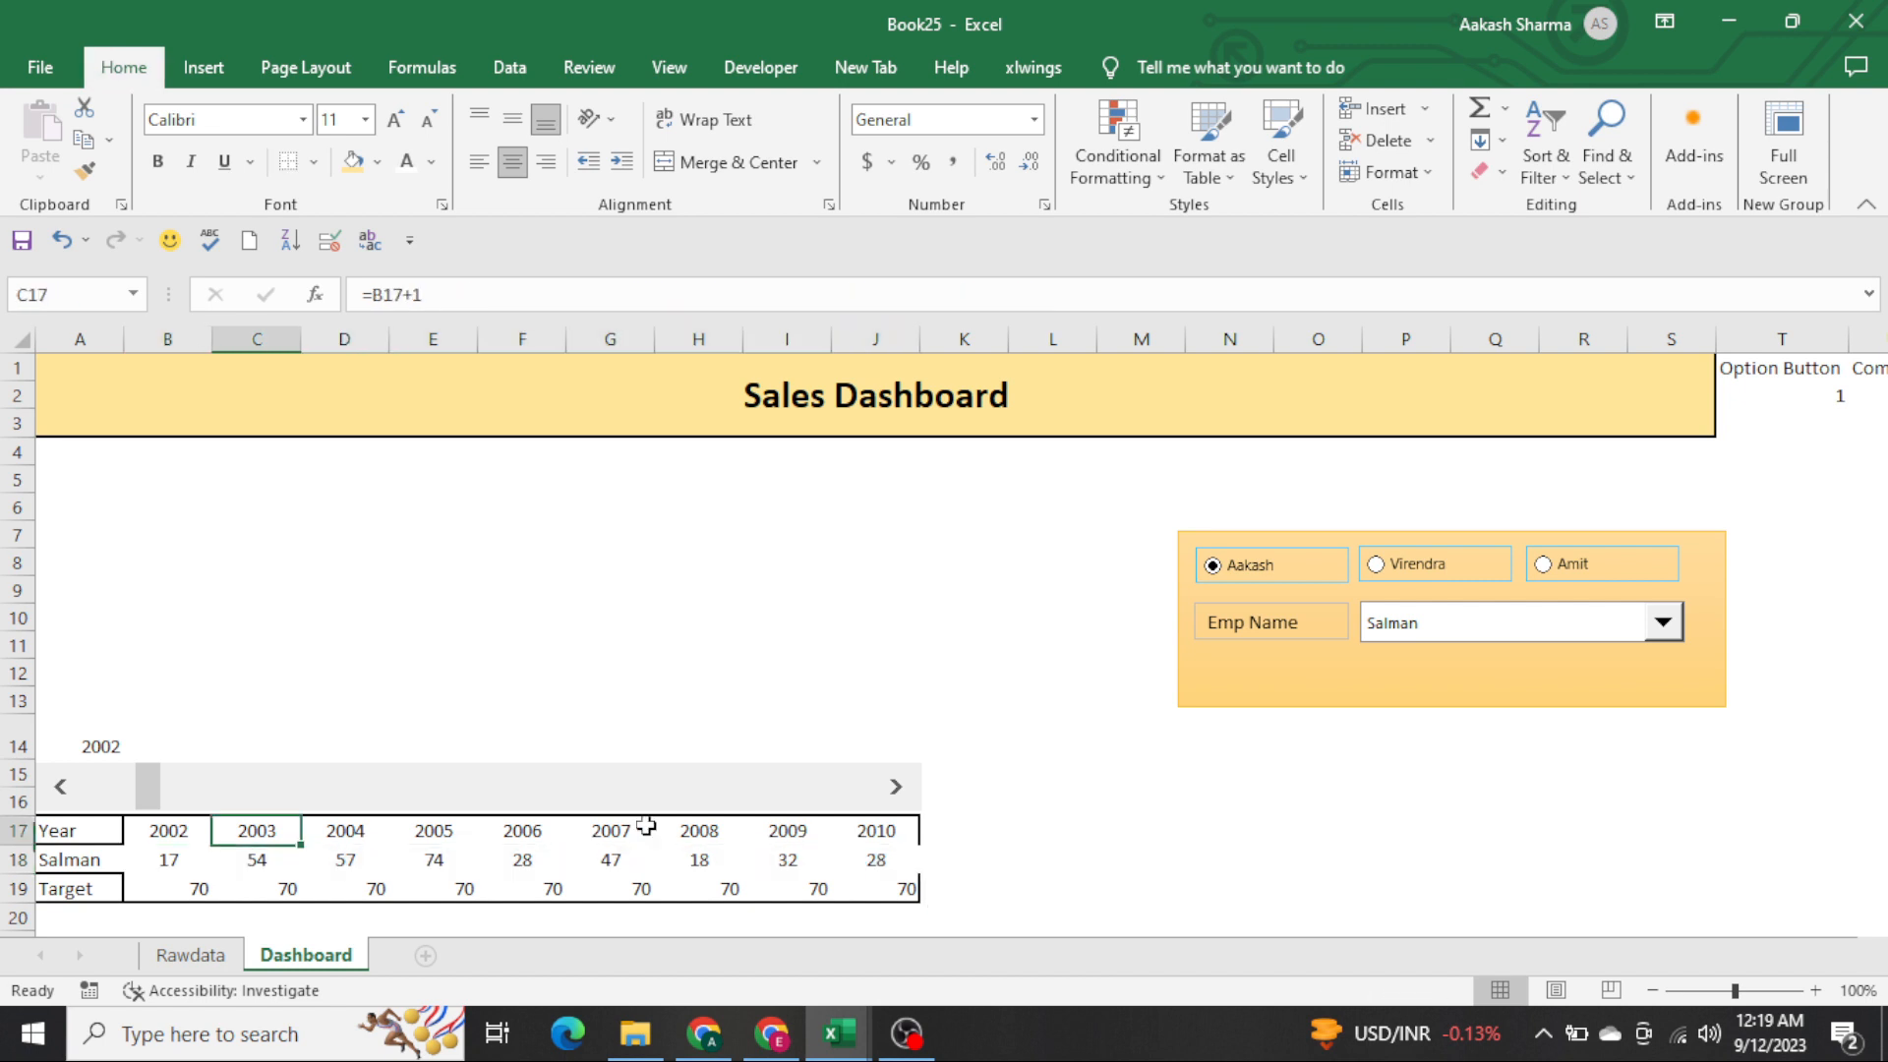
# Apply thick outside borders around the row labels A17:A19 and around the data block B17:J19
pyautogui.press('Left')
pyautogui.press('Left')
pyautogui.hotkey('ctrl', 'shift', 'Down')
pyautogui.press('alt')
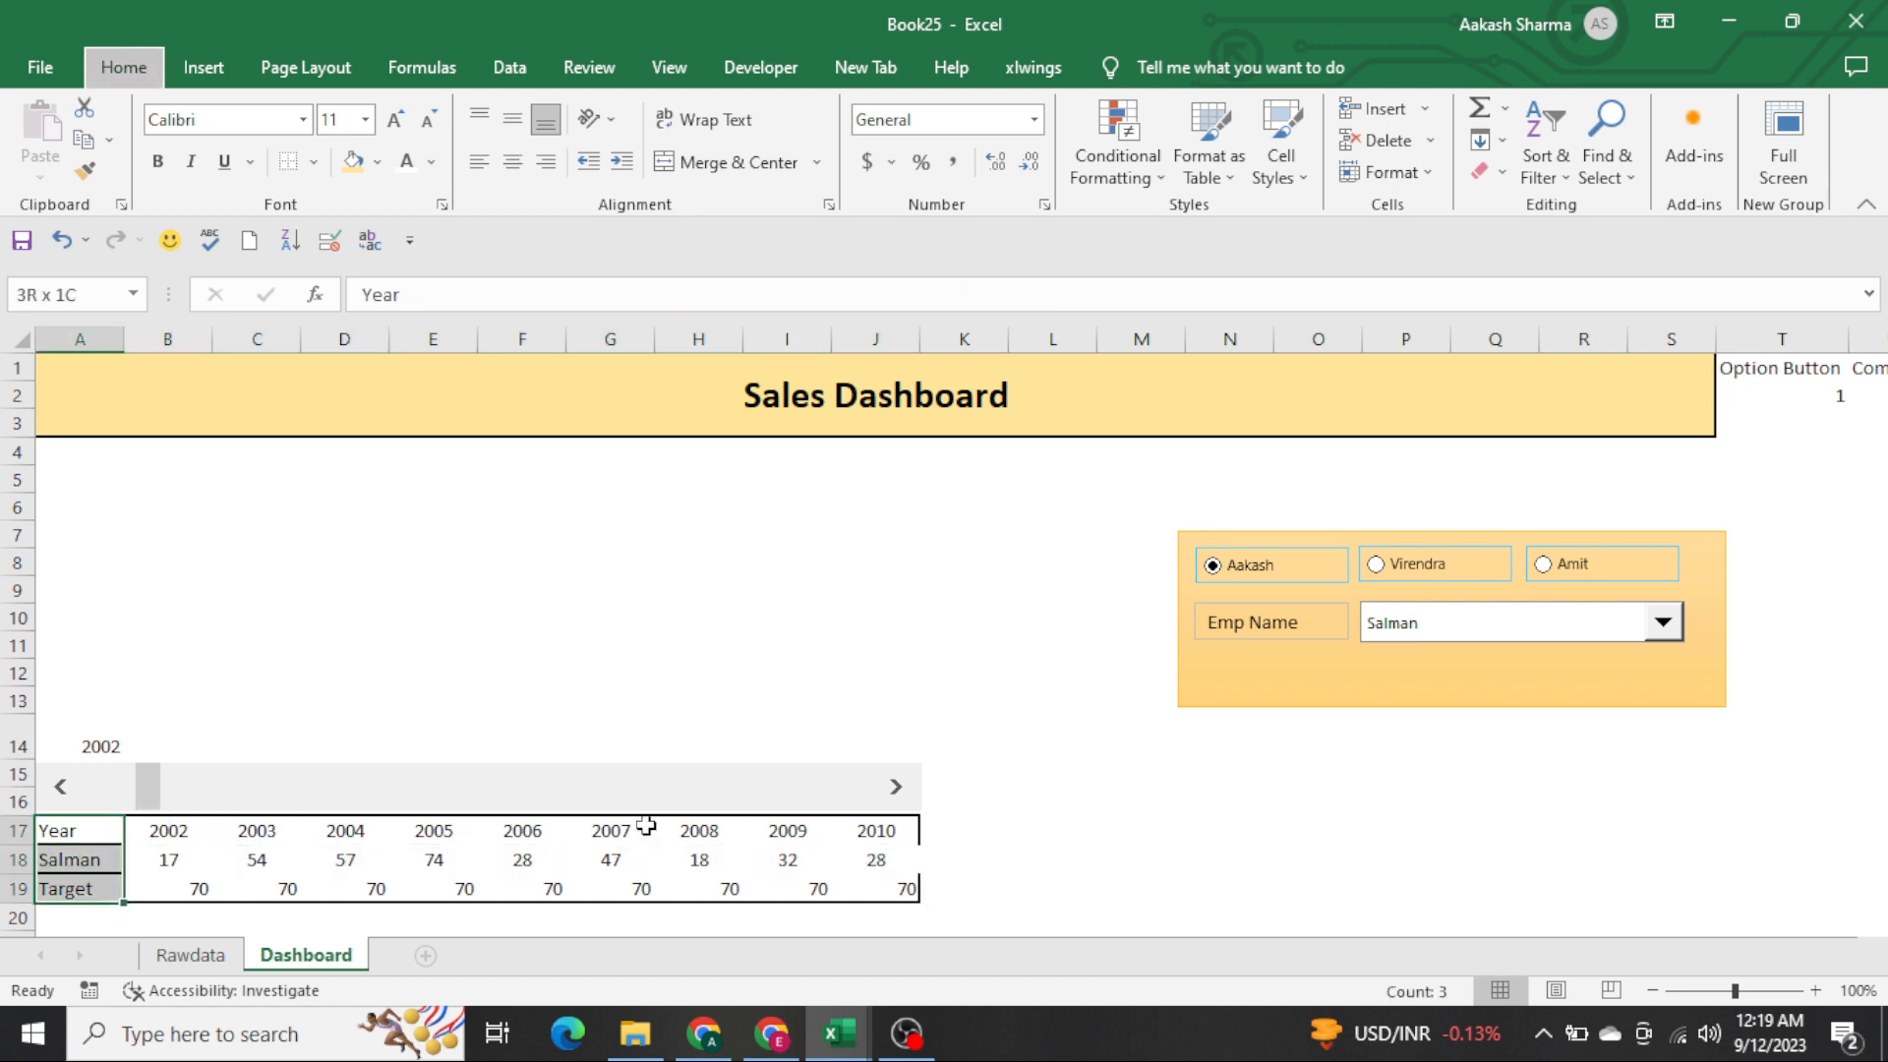
pyautogui.press('Escape')
pyautogui.press('Right')
pyautogui.hotkey('ctrl', 'shift', 'Down')
pyautogui.hotkey('ctrl', 'shift', 'Right')
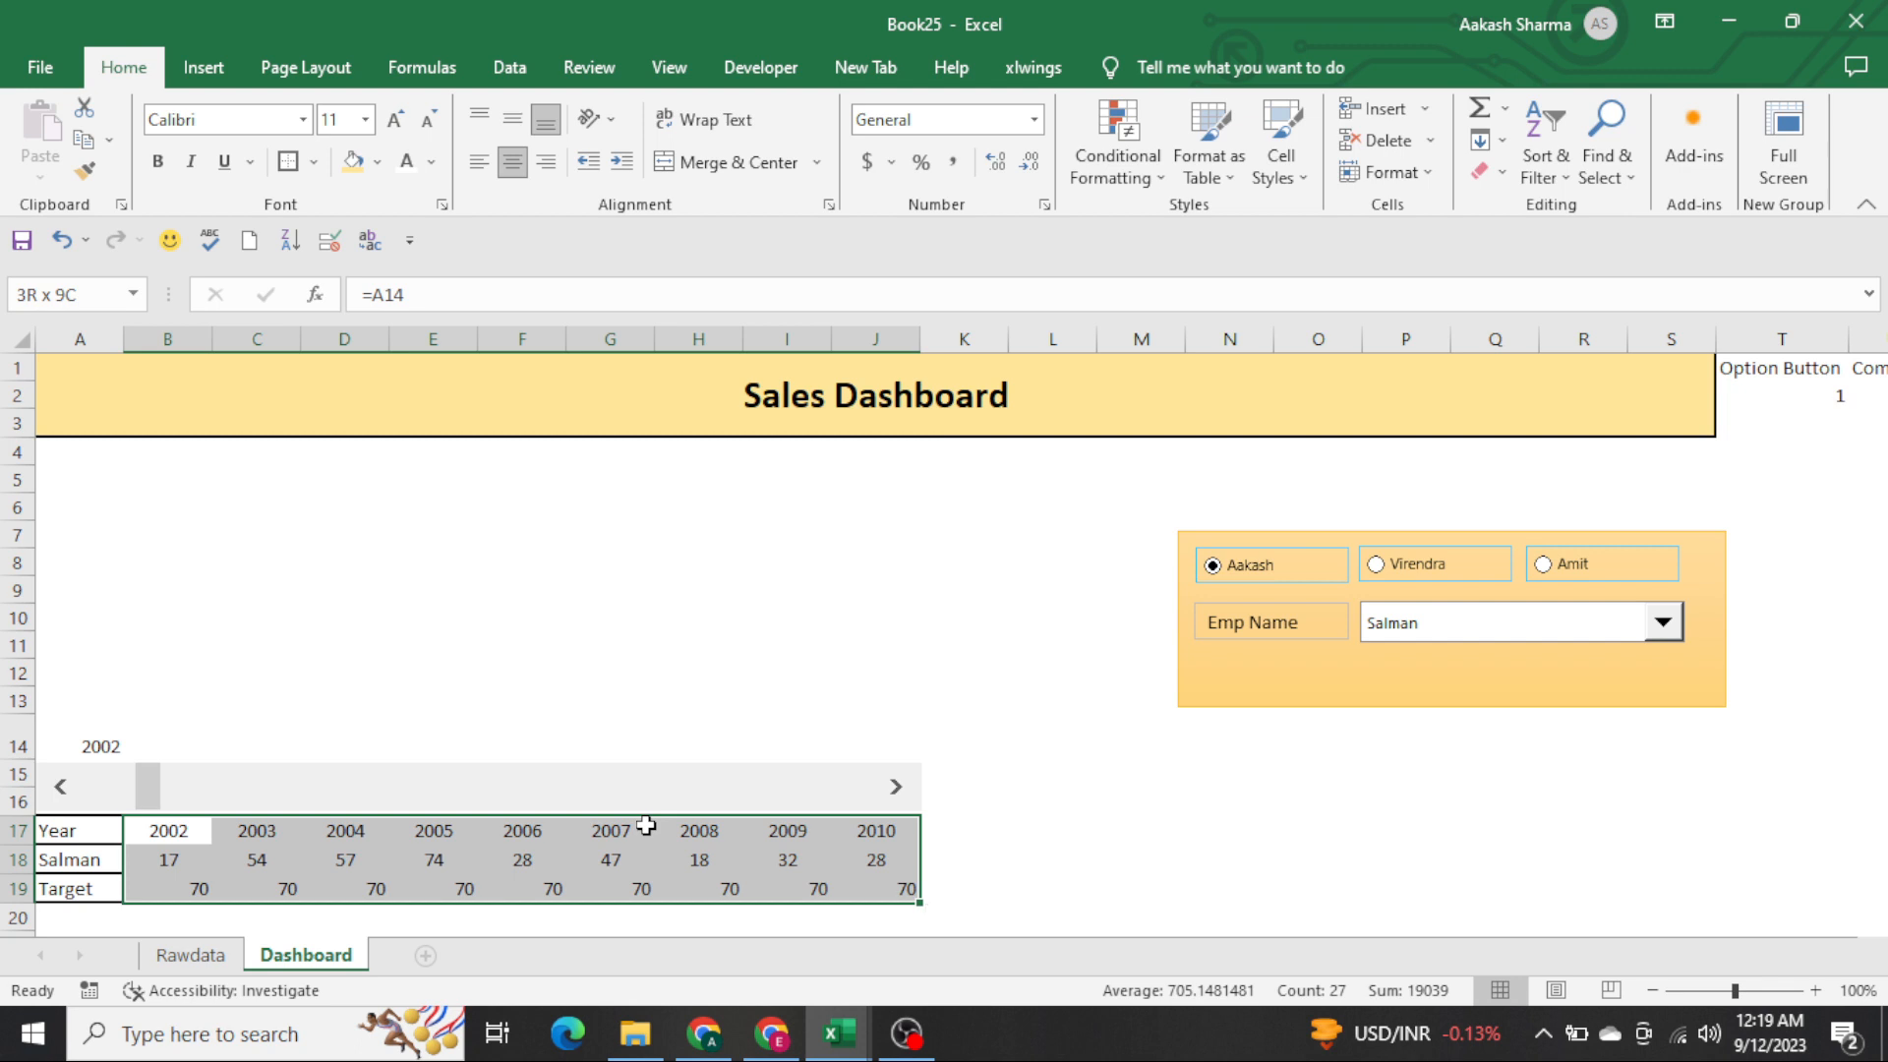
pyautogui.press('Down')
pyautogui.press('Up')
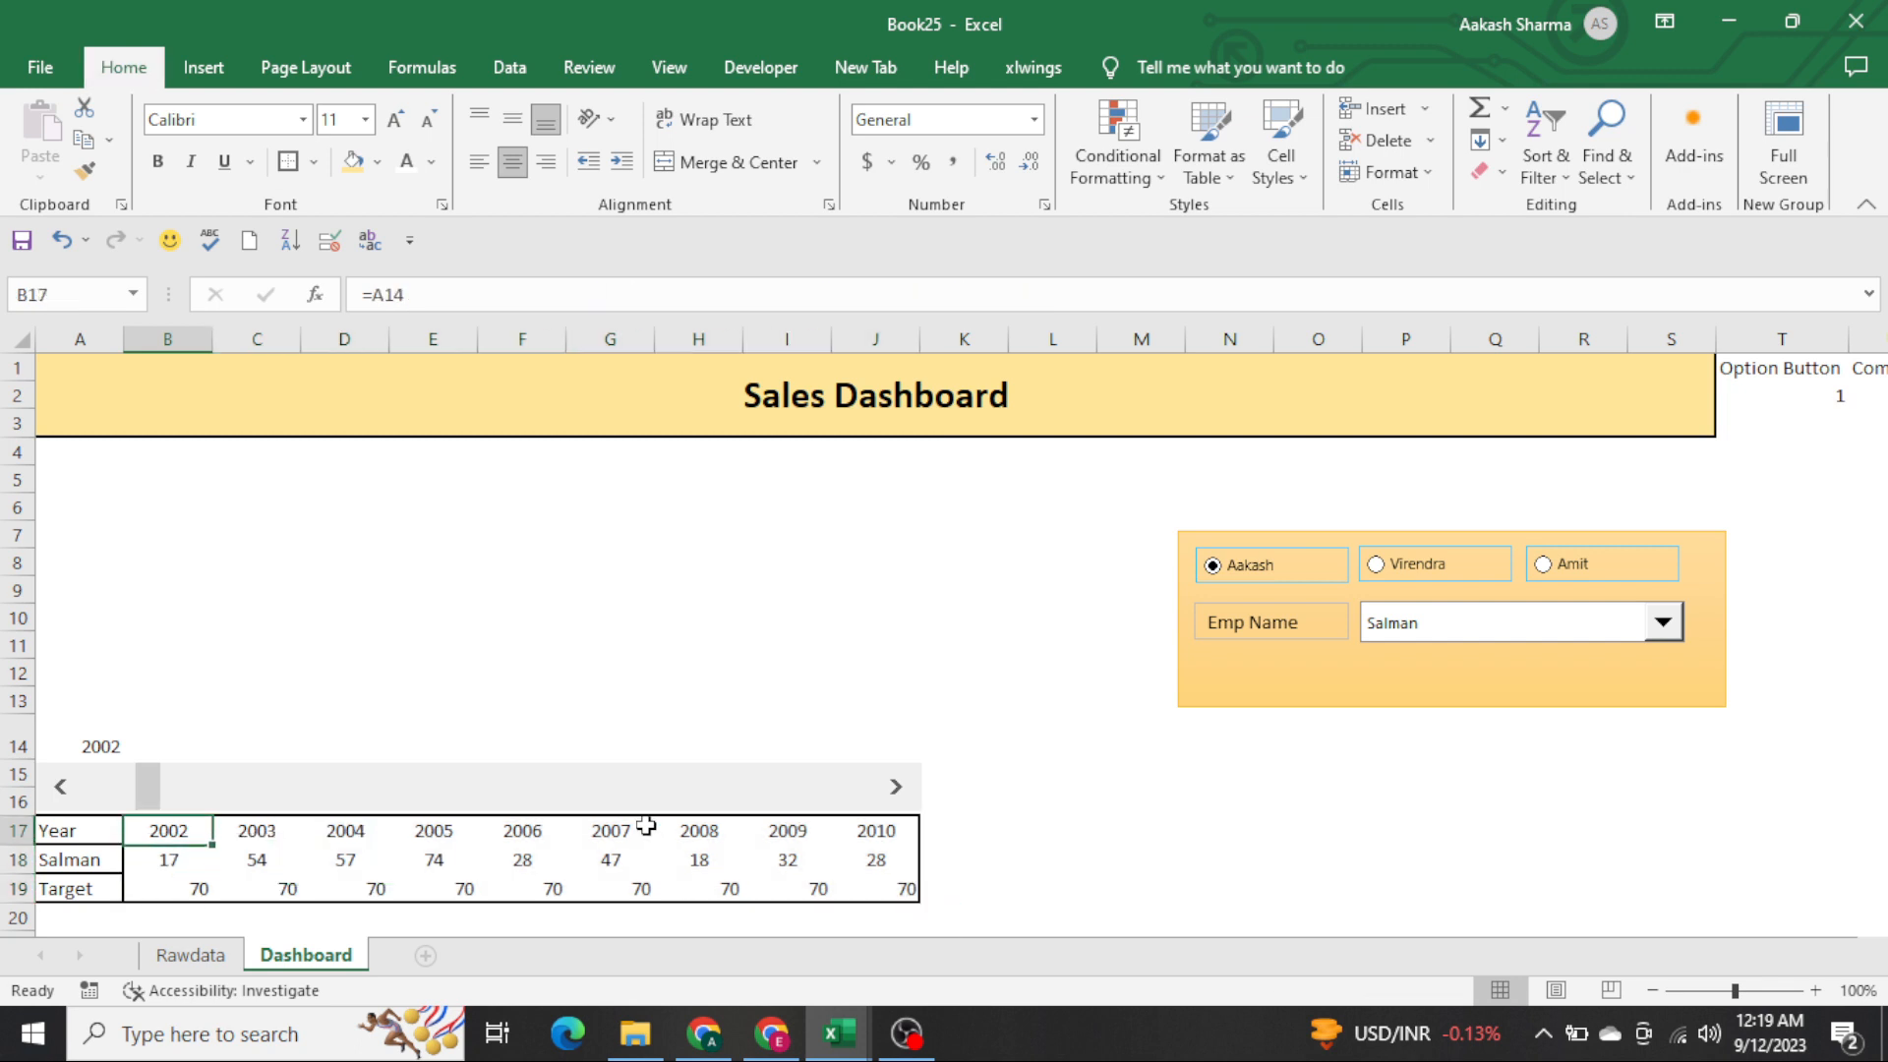
# Apply an outside border around the year cells B17:J17 and move to B18
pyautogui.hotkey('ctrl', 'shift', 'Right')
pyautogui.hotkey('alt', 'h')
pyautogui.press('b')
pyautogui.press('s')
pyautogui.press('Down')
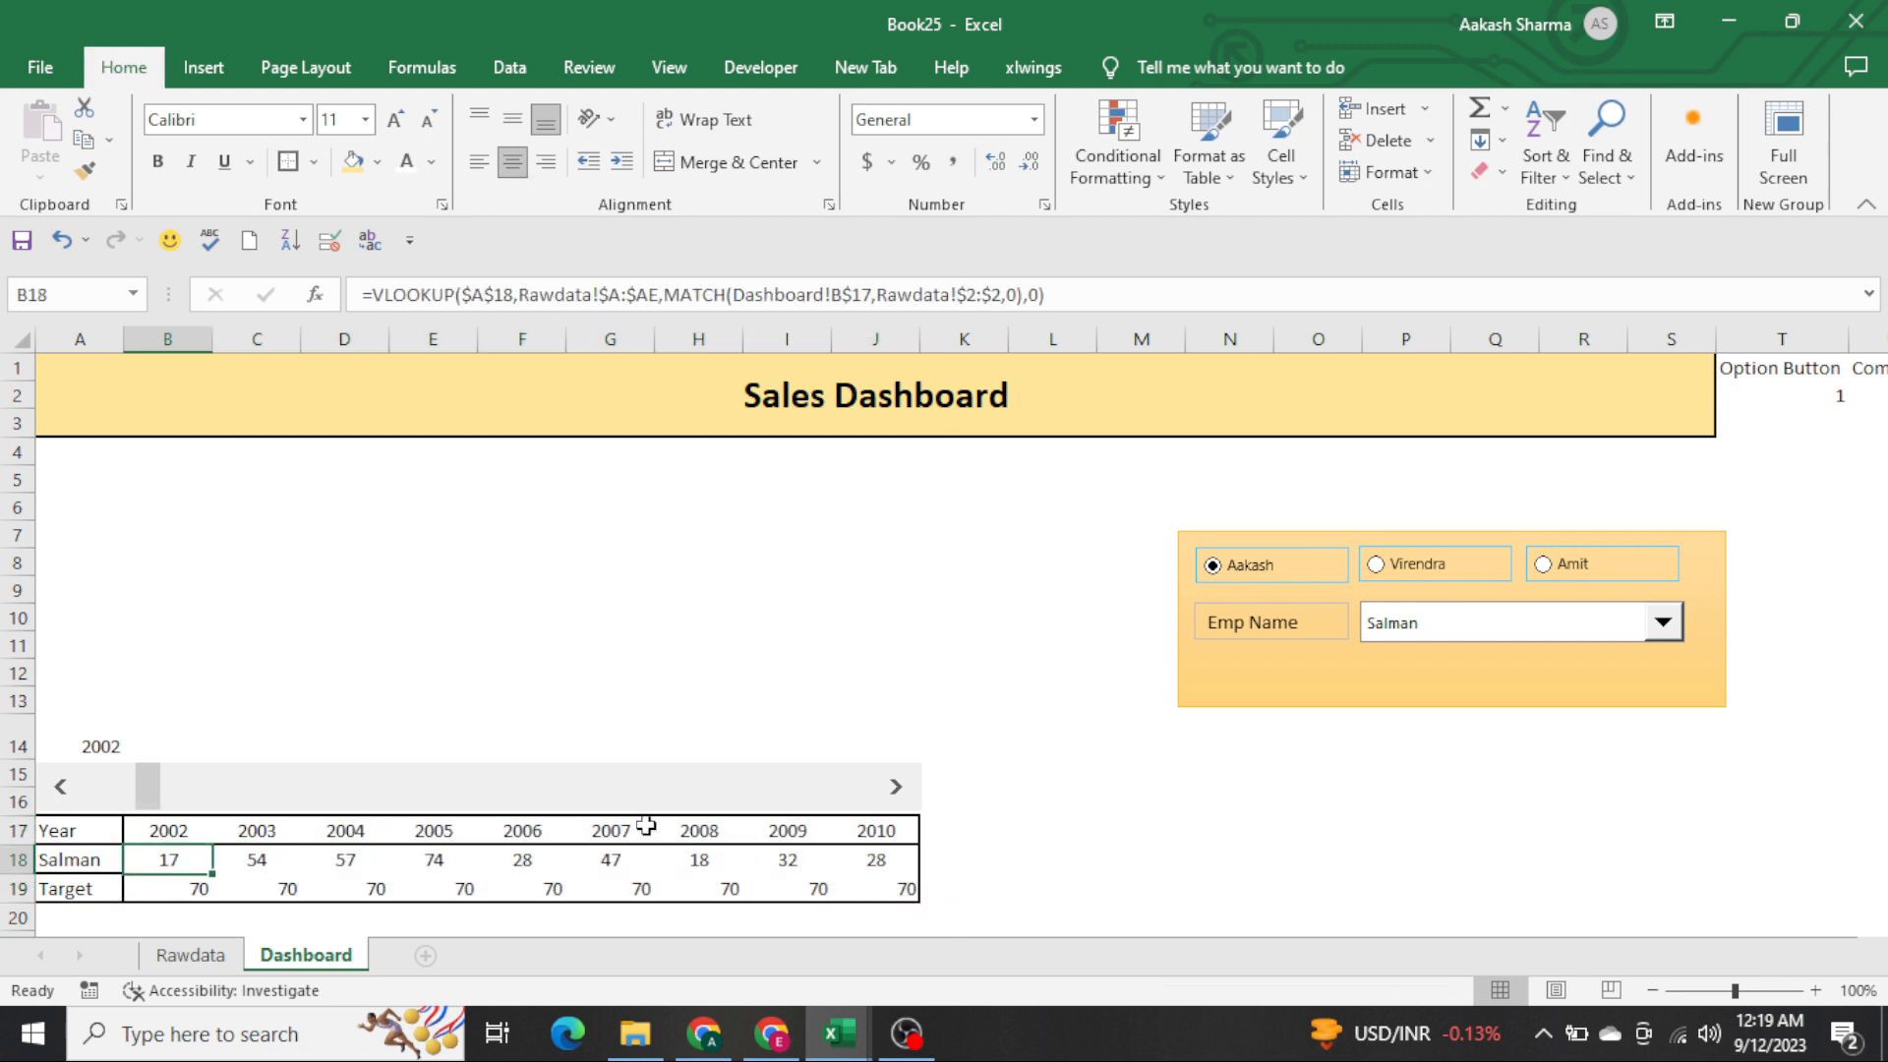
# Apply an outside border around the yearly sales values B18:J18 and move to B19
pyautogui.hotkey('ctrl', 'shift', 'Right')
pyautogui.hotkey('alt', 'h')
pyautogui.press('b')
pyautogui.press('s')
pyautogui.press('Down')
pyautogui.press('Right')
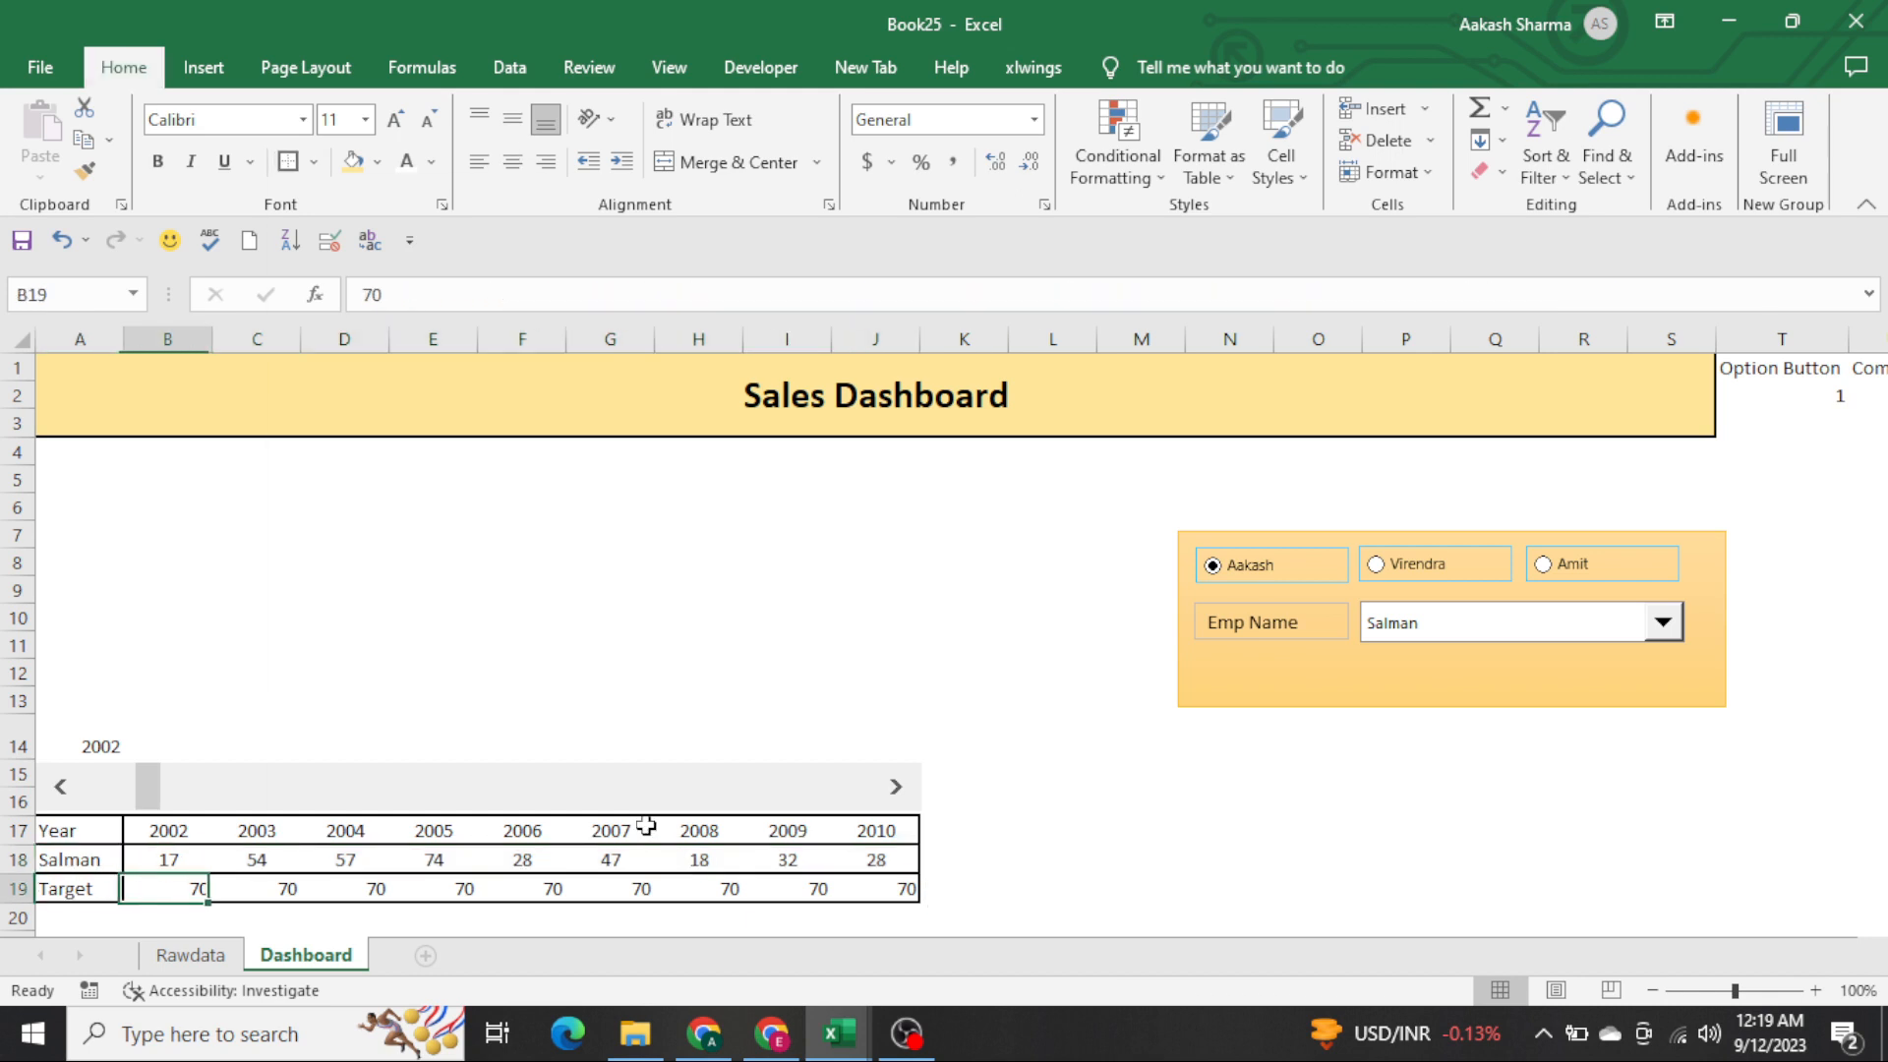
# Apply an outside border around the Target values B19:J19
pyautogui.hotkey('ctrl', 'Right')
pyautogui.hotkey('ctrl', 'shift', 'Left')
pyautogui.hotkey('shift', 'Right')
pyautogui.hotkey('alt', 'h')
pyautogui.press('b')
pyautogui.press('s')
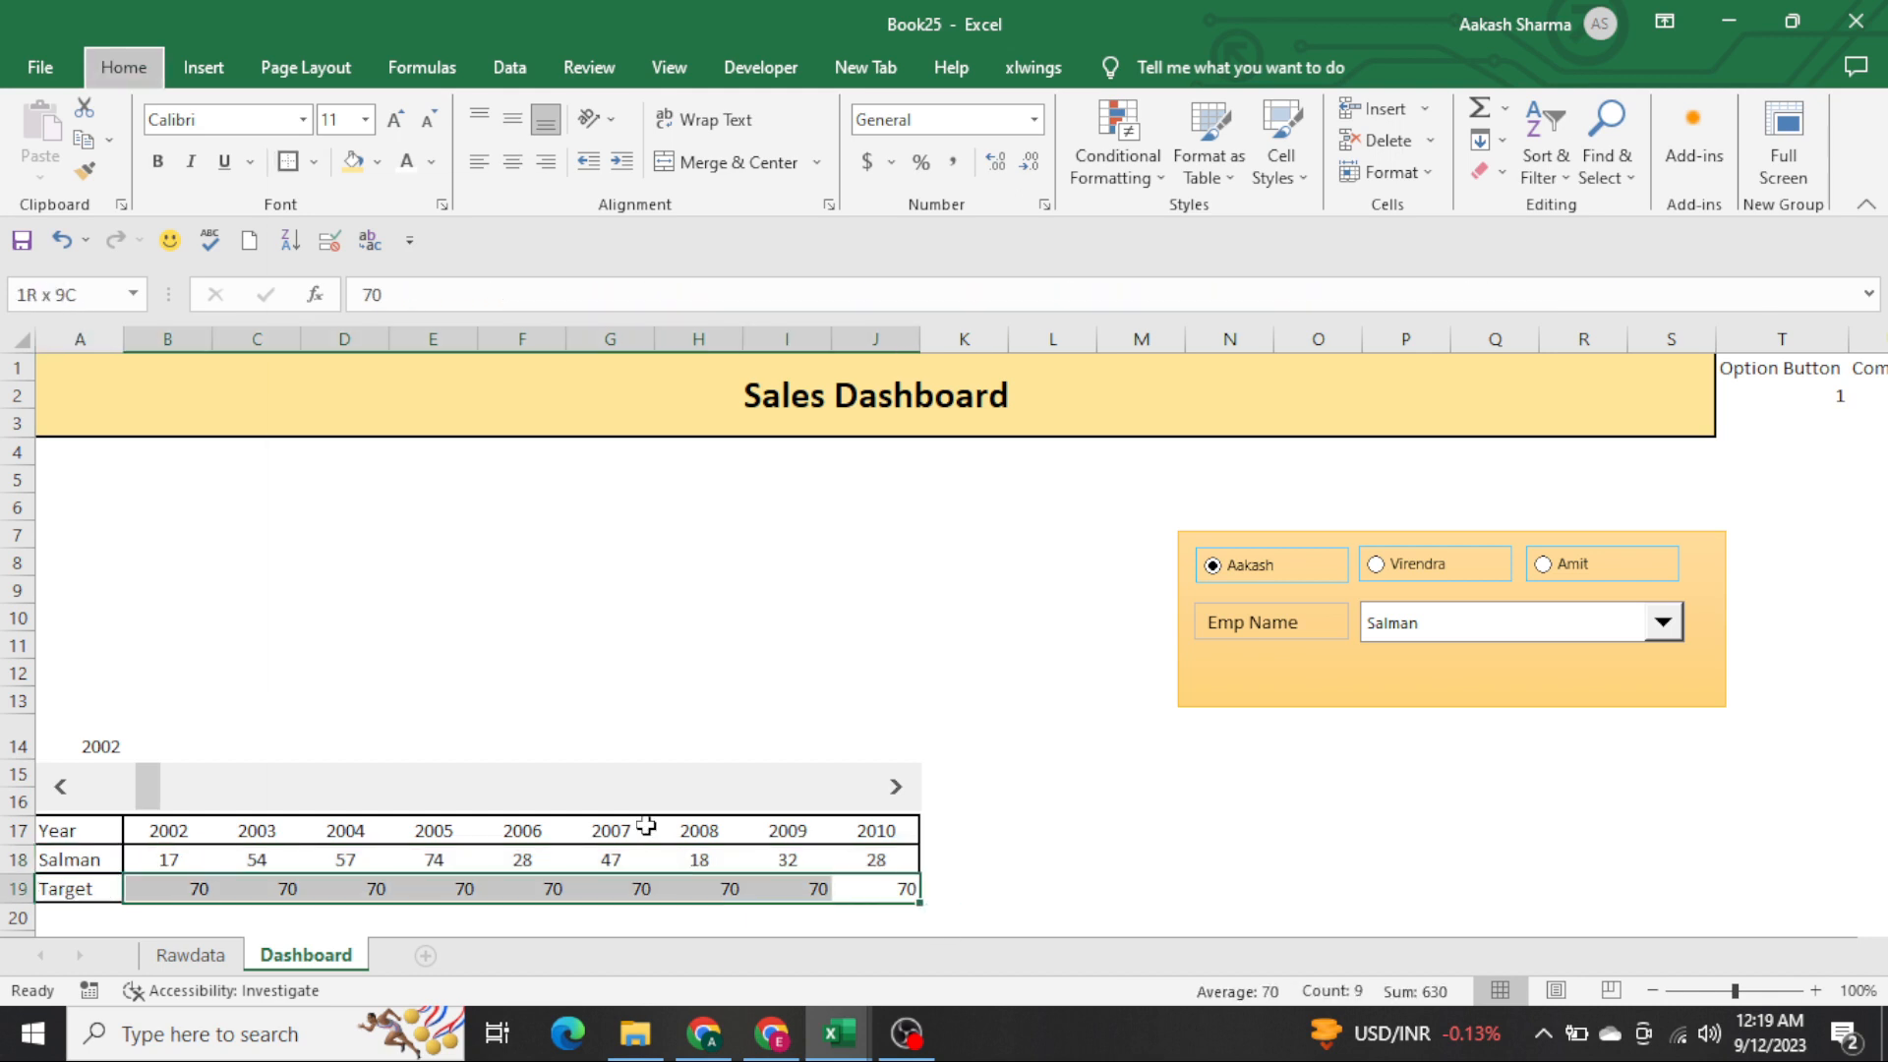
# Center the Target values in B19:J19 and move to the Target label in A19
pyautogui.hotkey('alt', 'h')
pyautogui.press('a')
pyautogui.press('c')
pyautogui.press('Home')
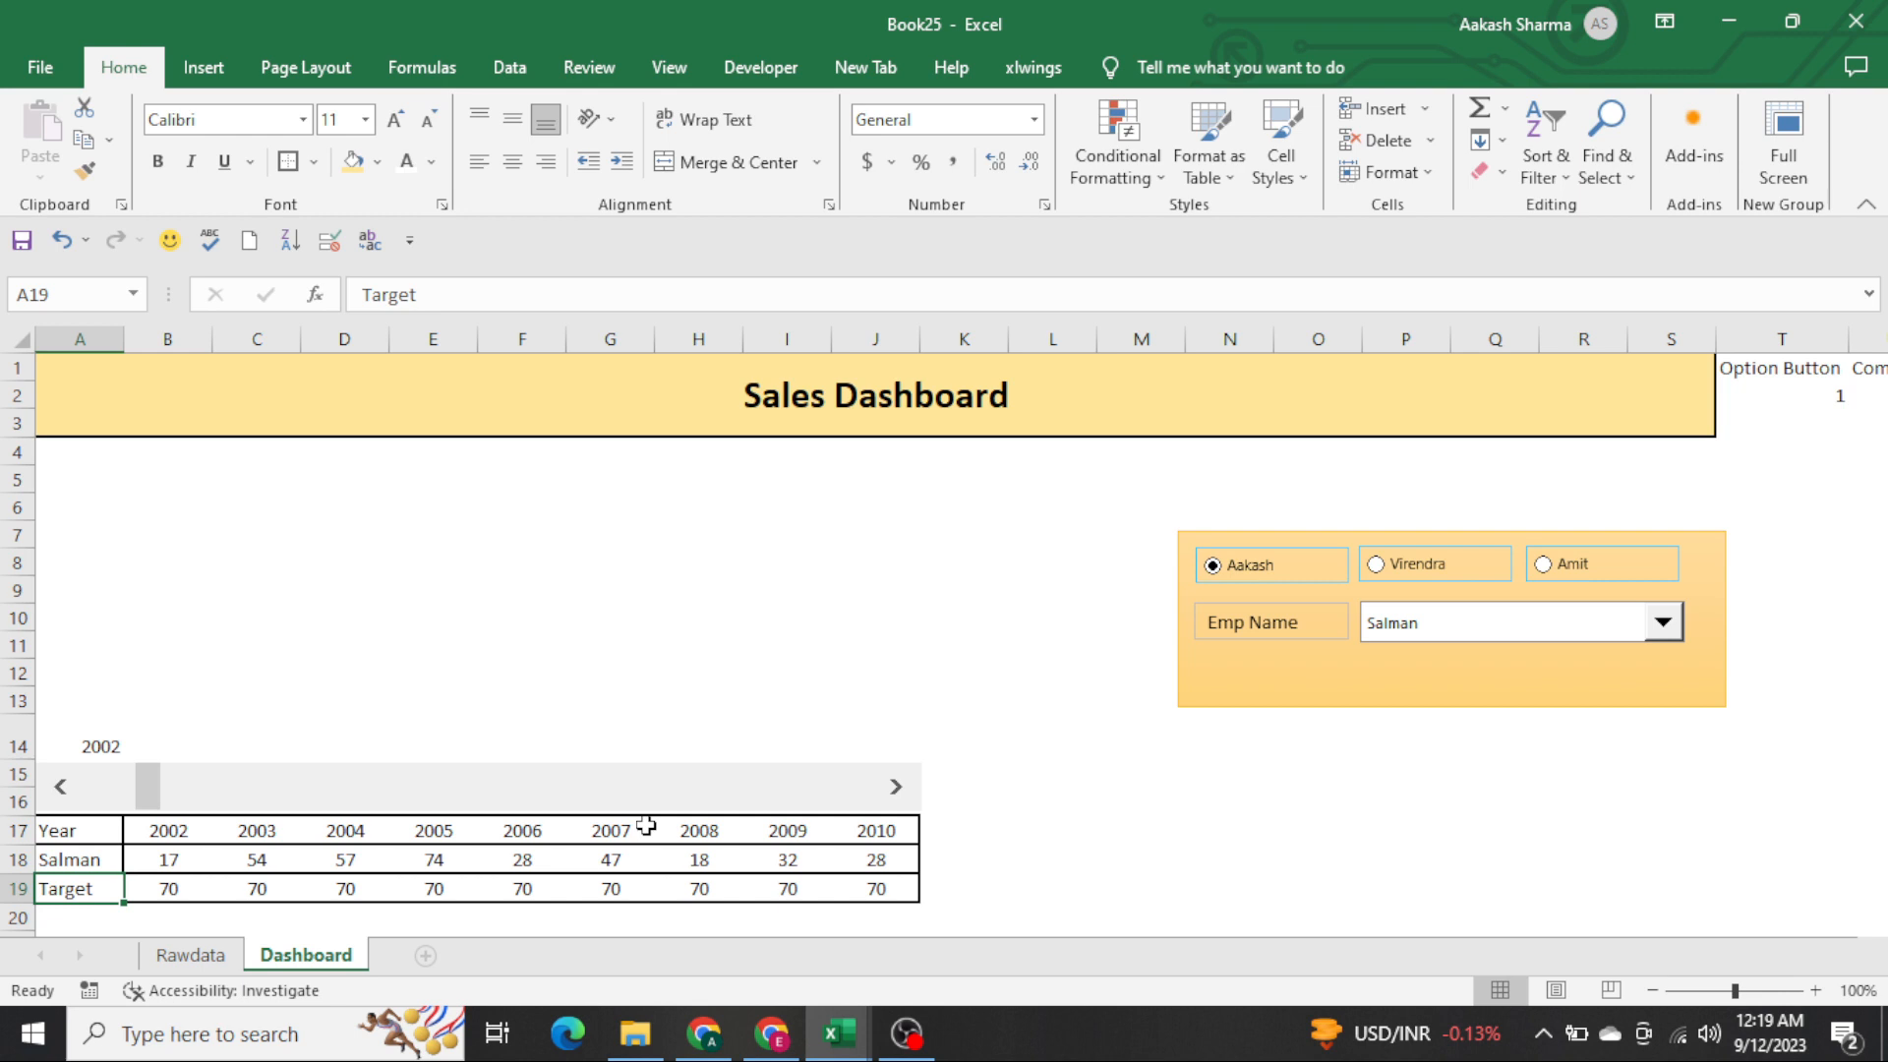
# Switch to the second team option and choose the second employee in the Emp Name dropdown
pyautogui.click(1411, 577)
pyautogui.click(1442, 635)
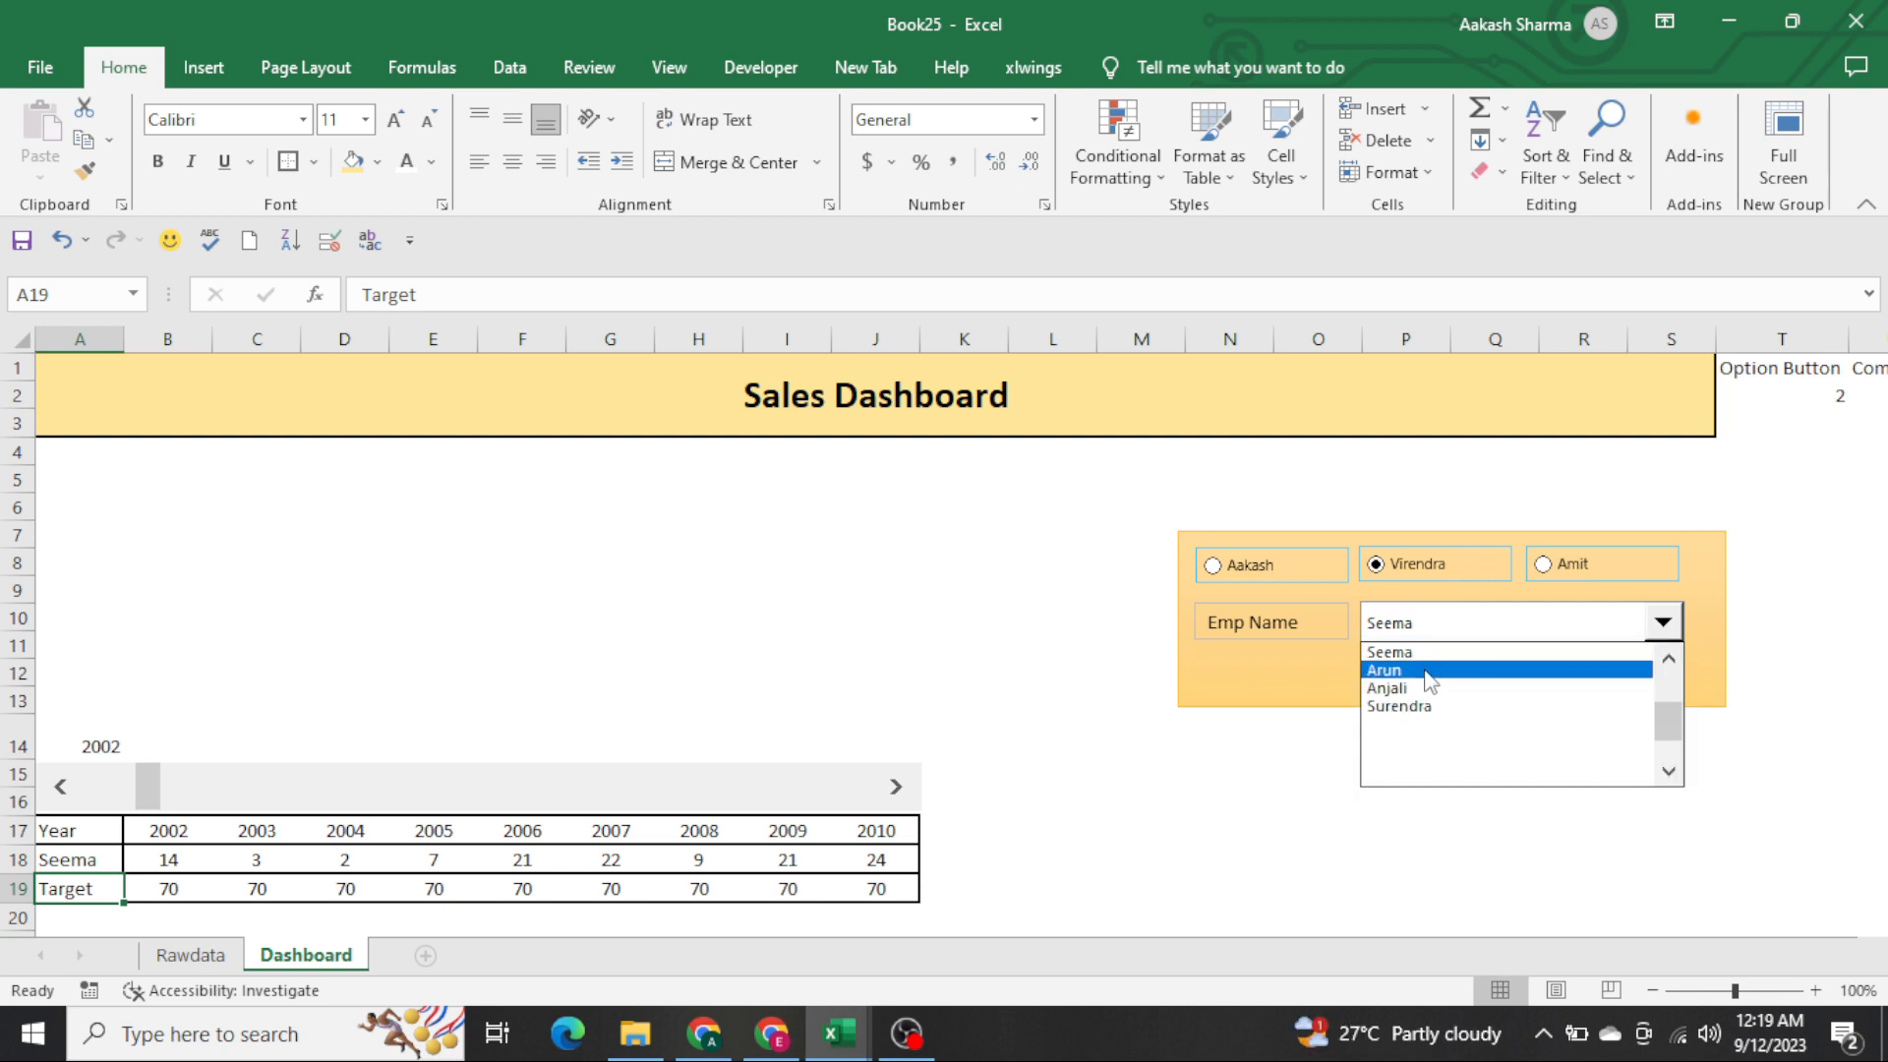
pyautogui.click(1426, 671)
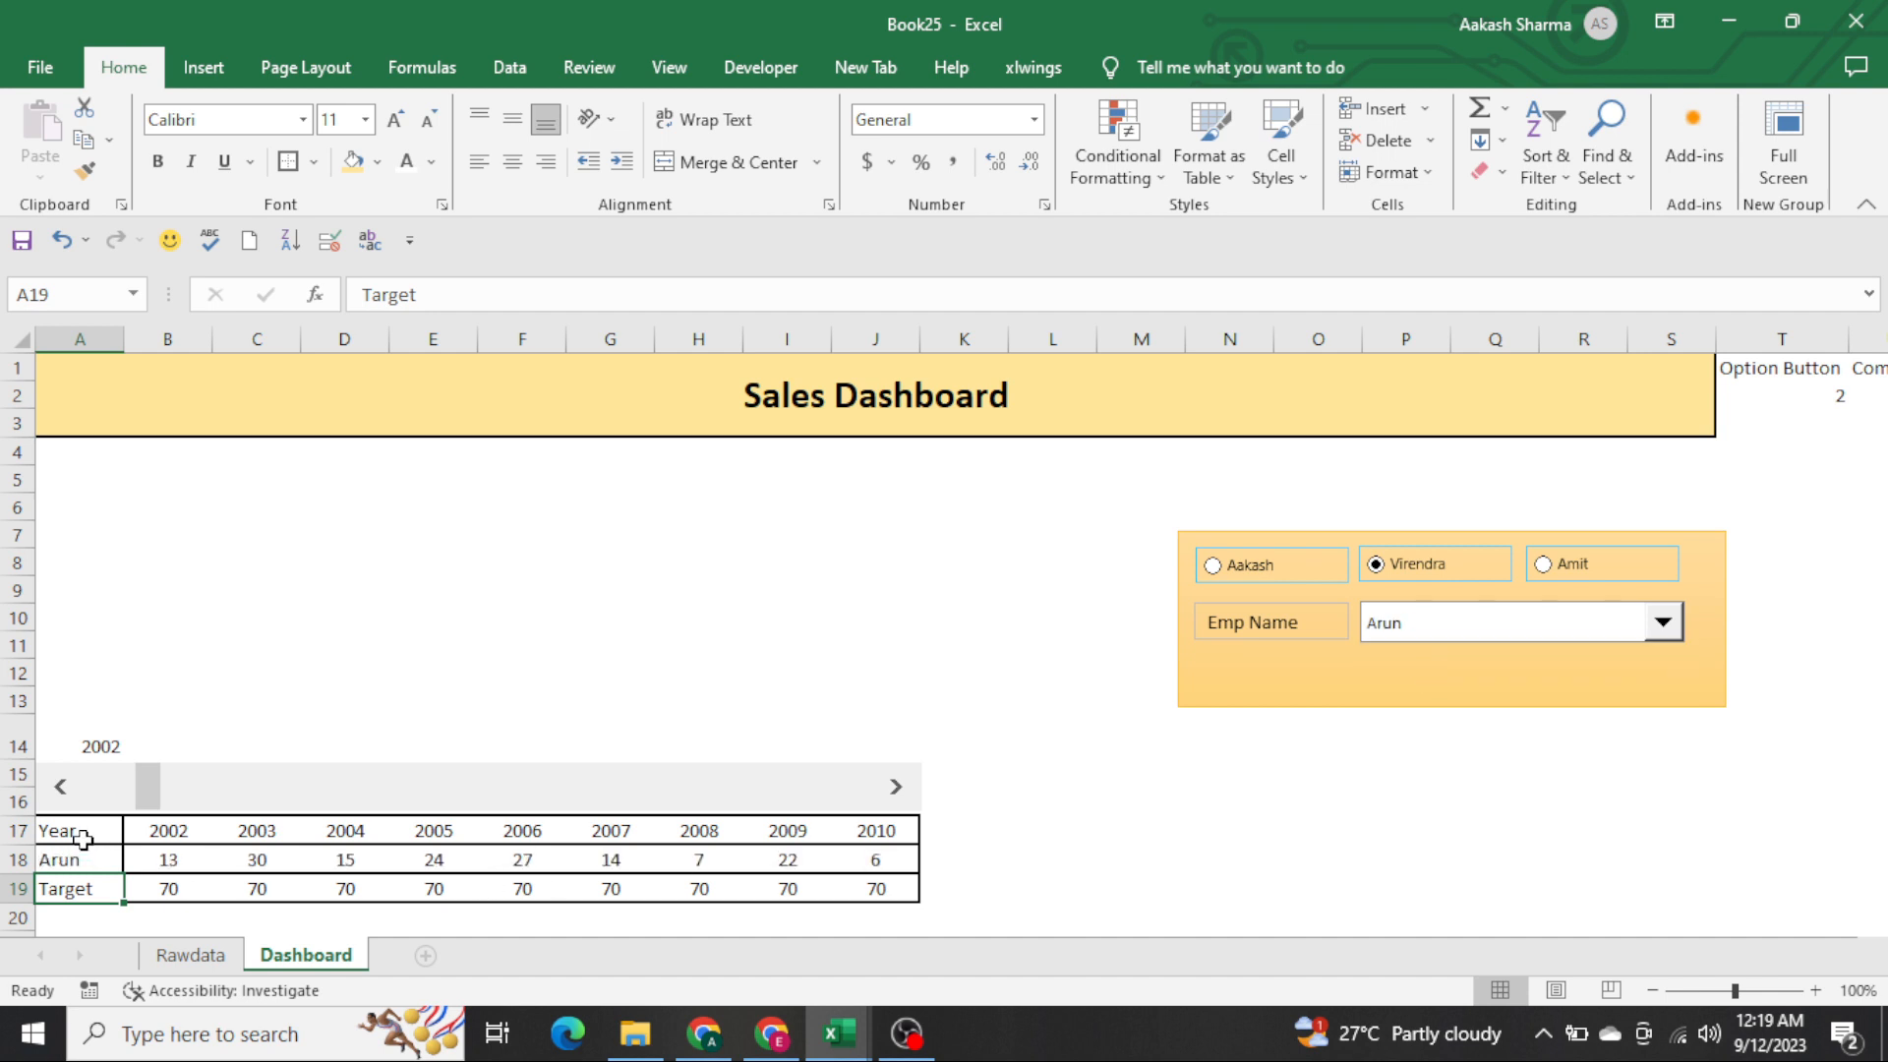
# Insert a blank 2-D clustered column chart and fit it over A4:J14, just above the year scrollbar
pyautogui.moveTo(80, 835); pyautogui.dragTo(855, 881)
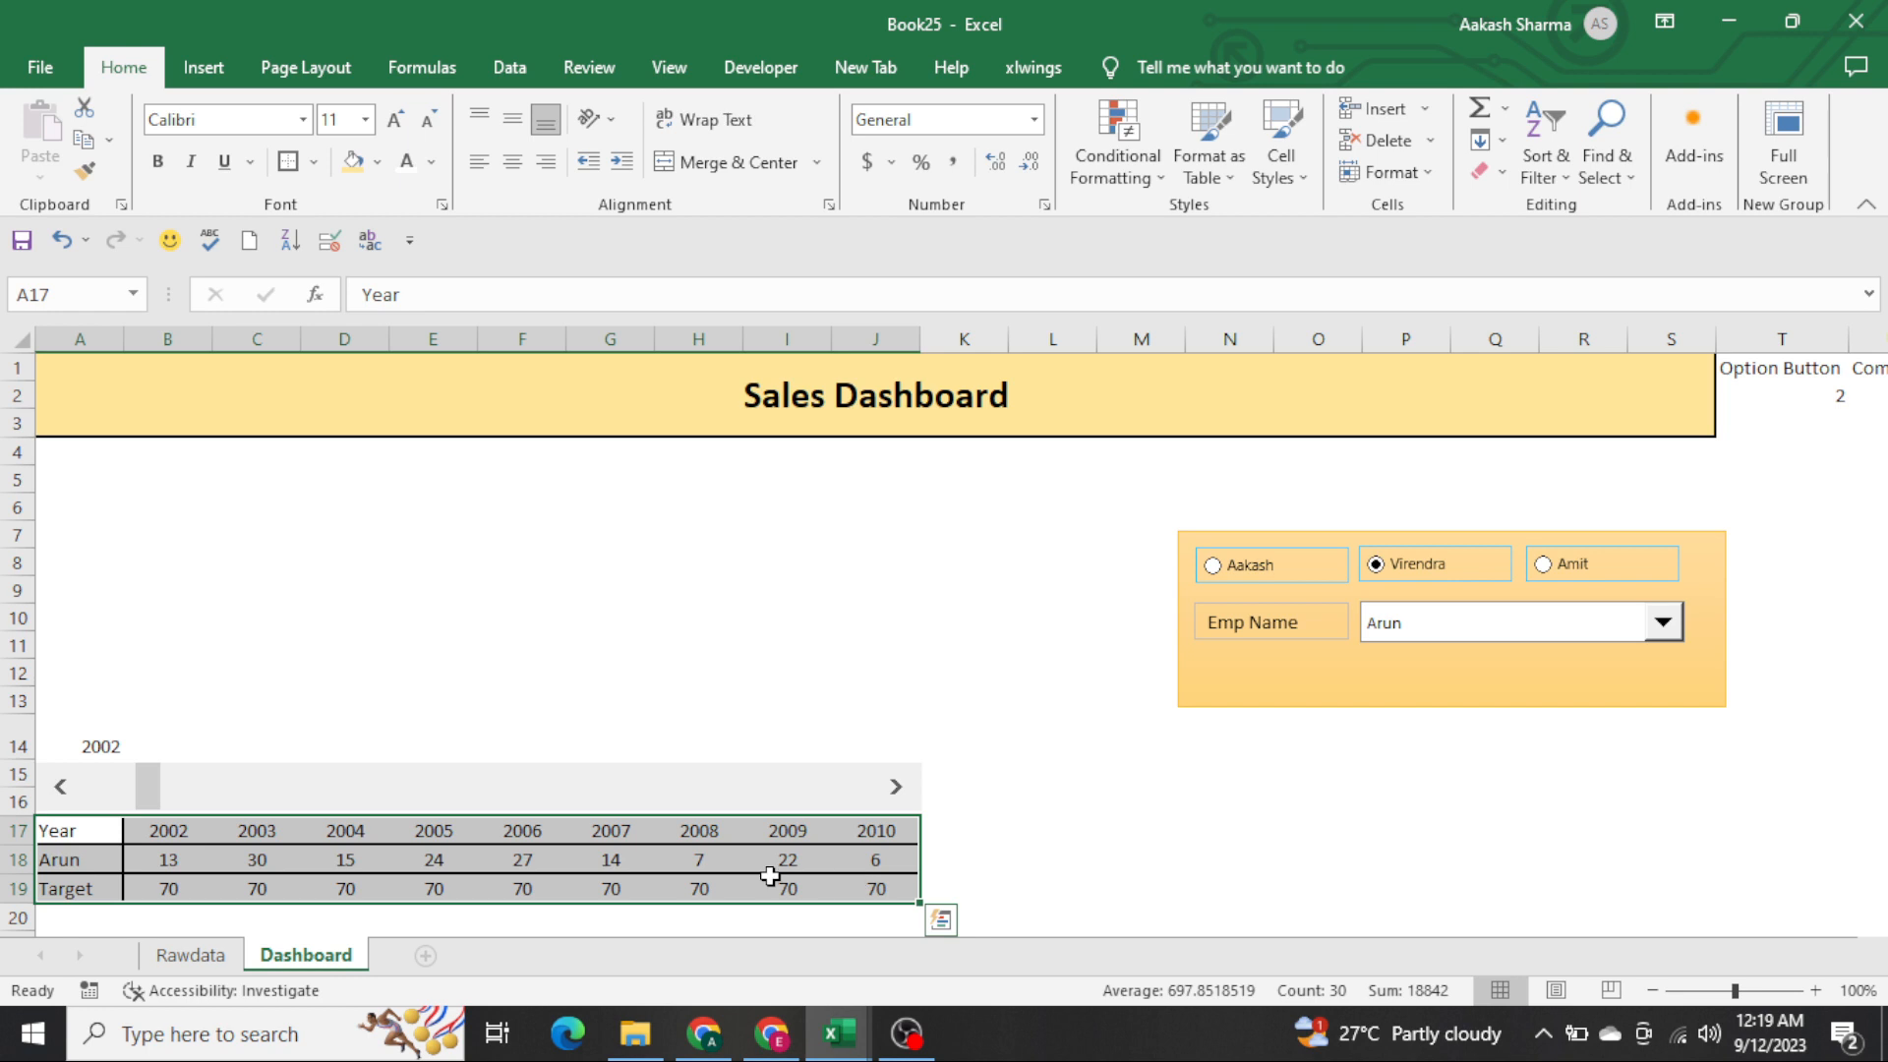
pyautogui.click(431, 881)
pyautogui.click(133, 509)
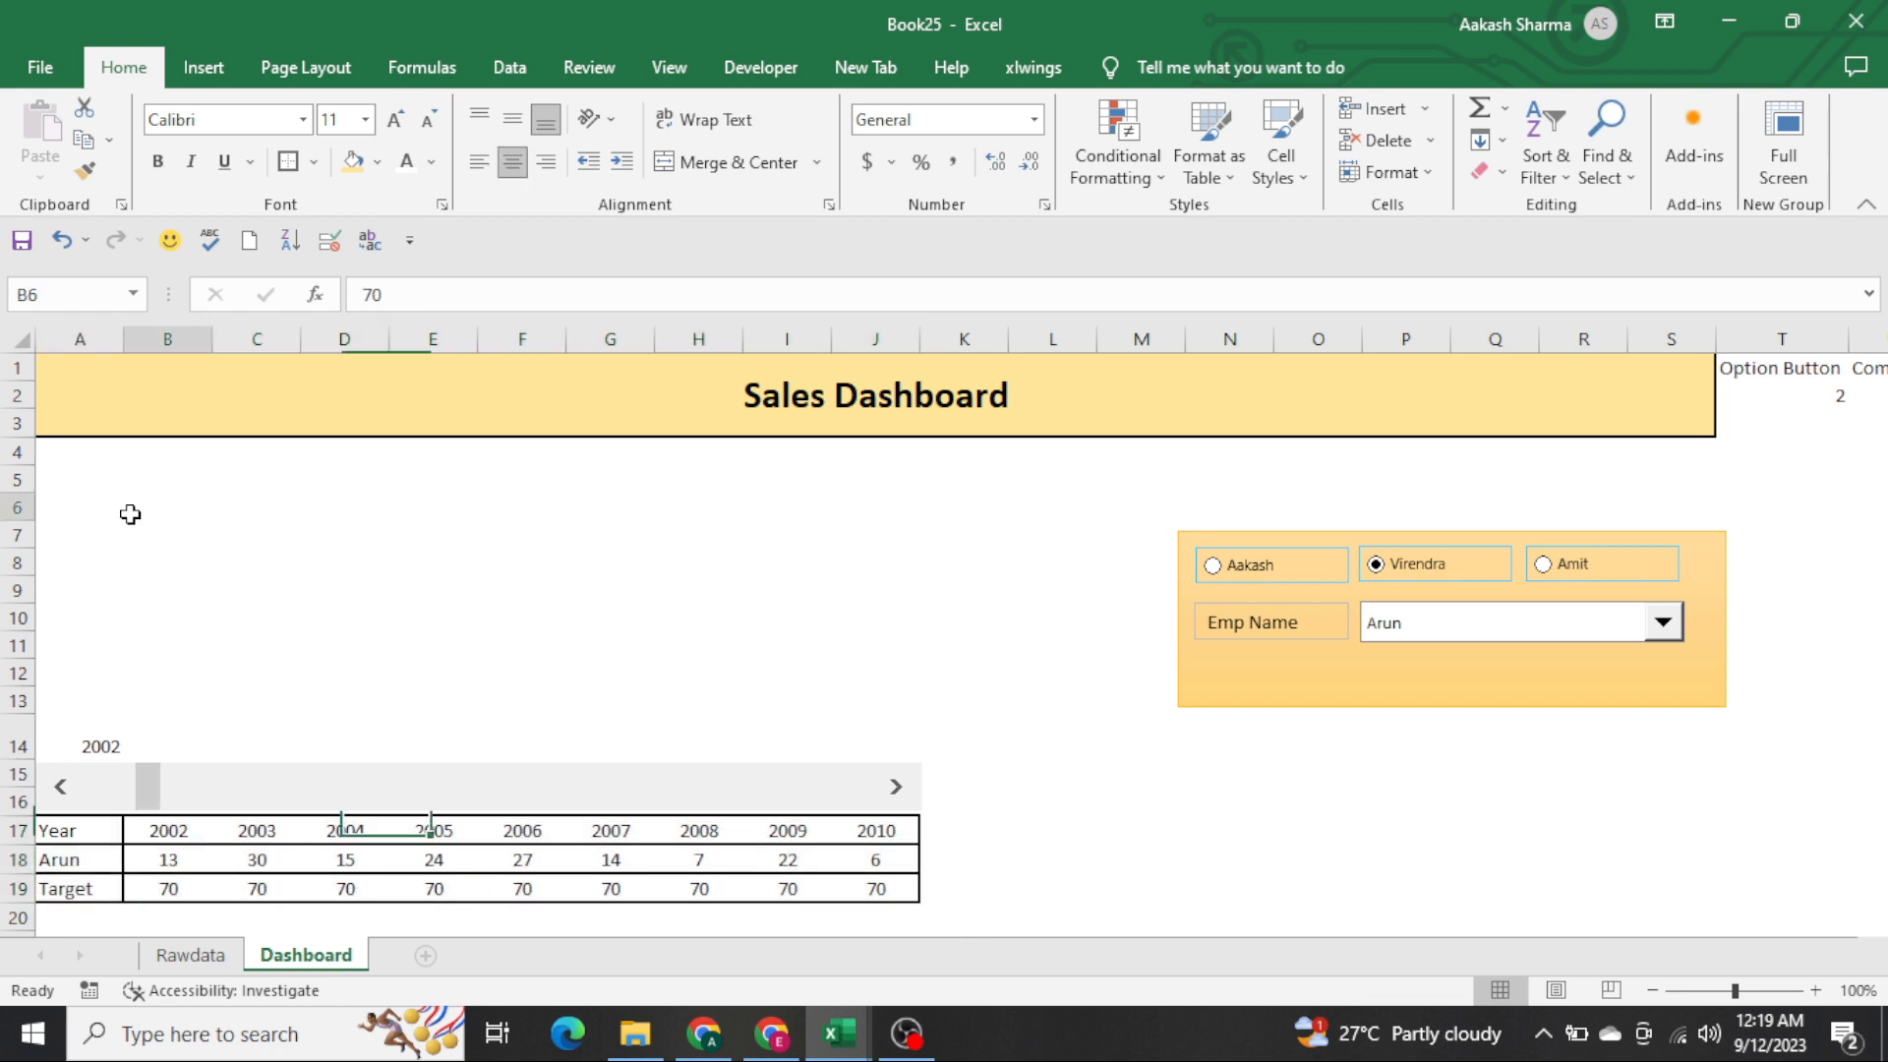
pyautogui.click(204, 67)
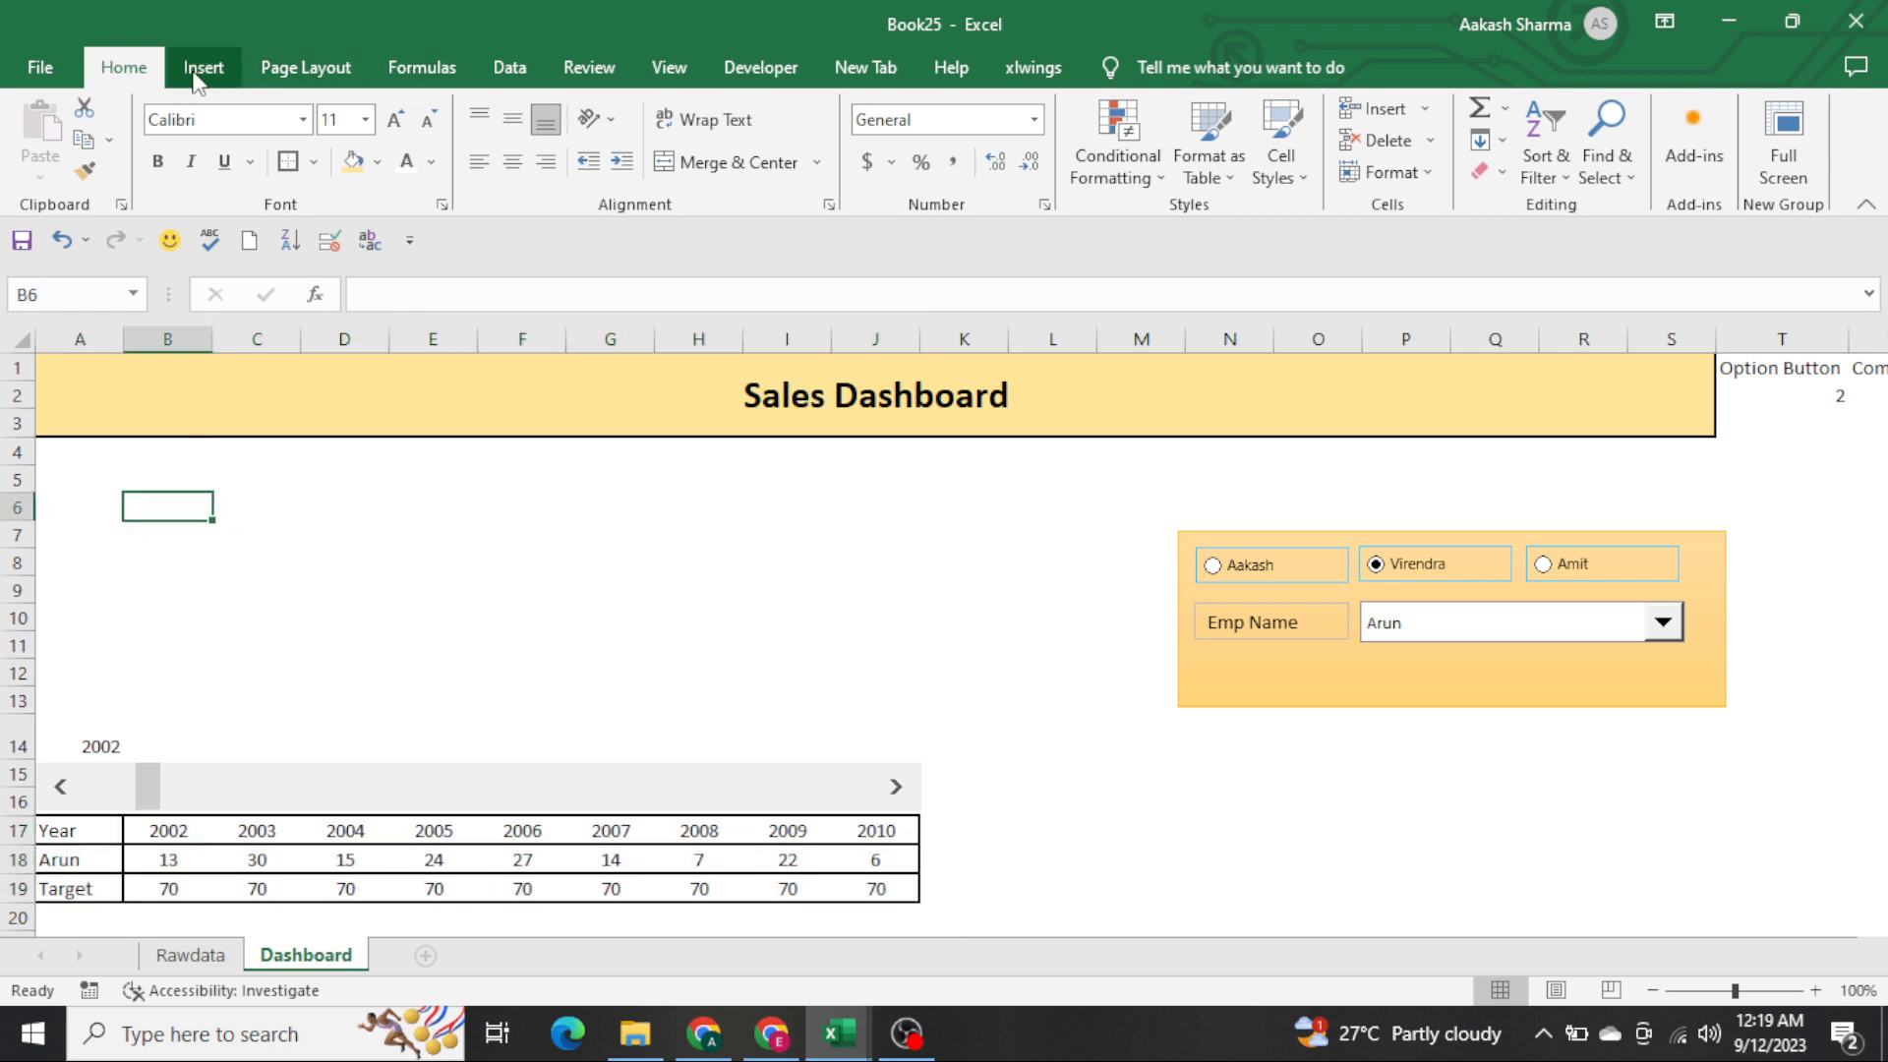
pyautogui.click(805, 114)
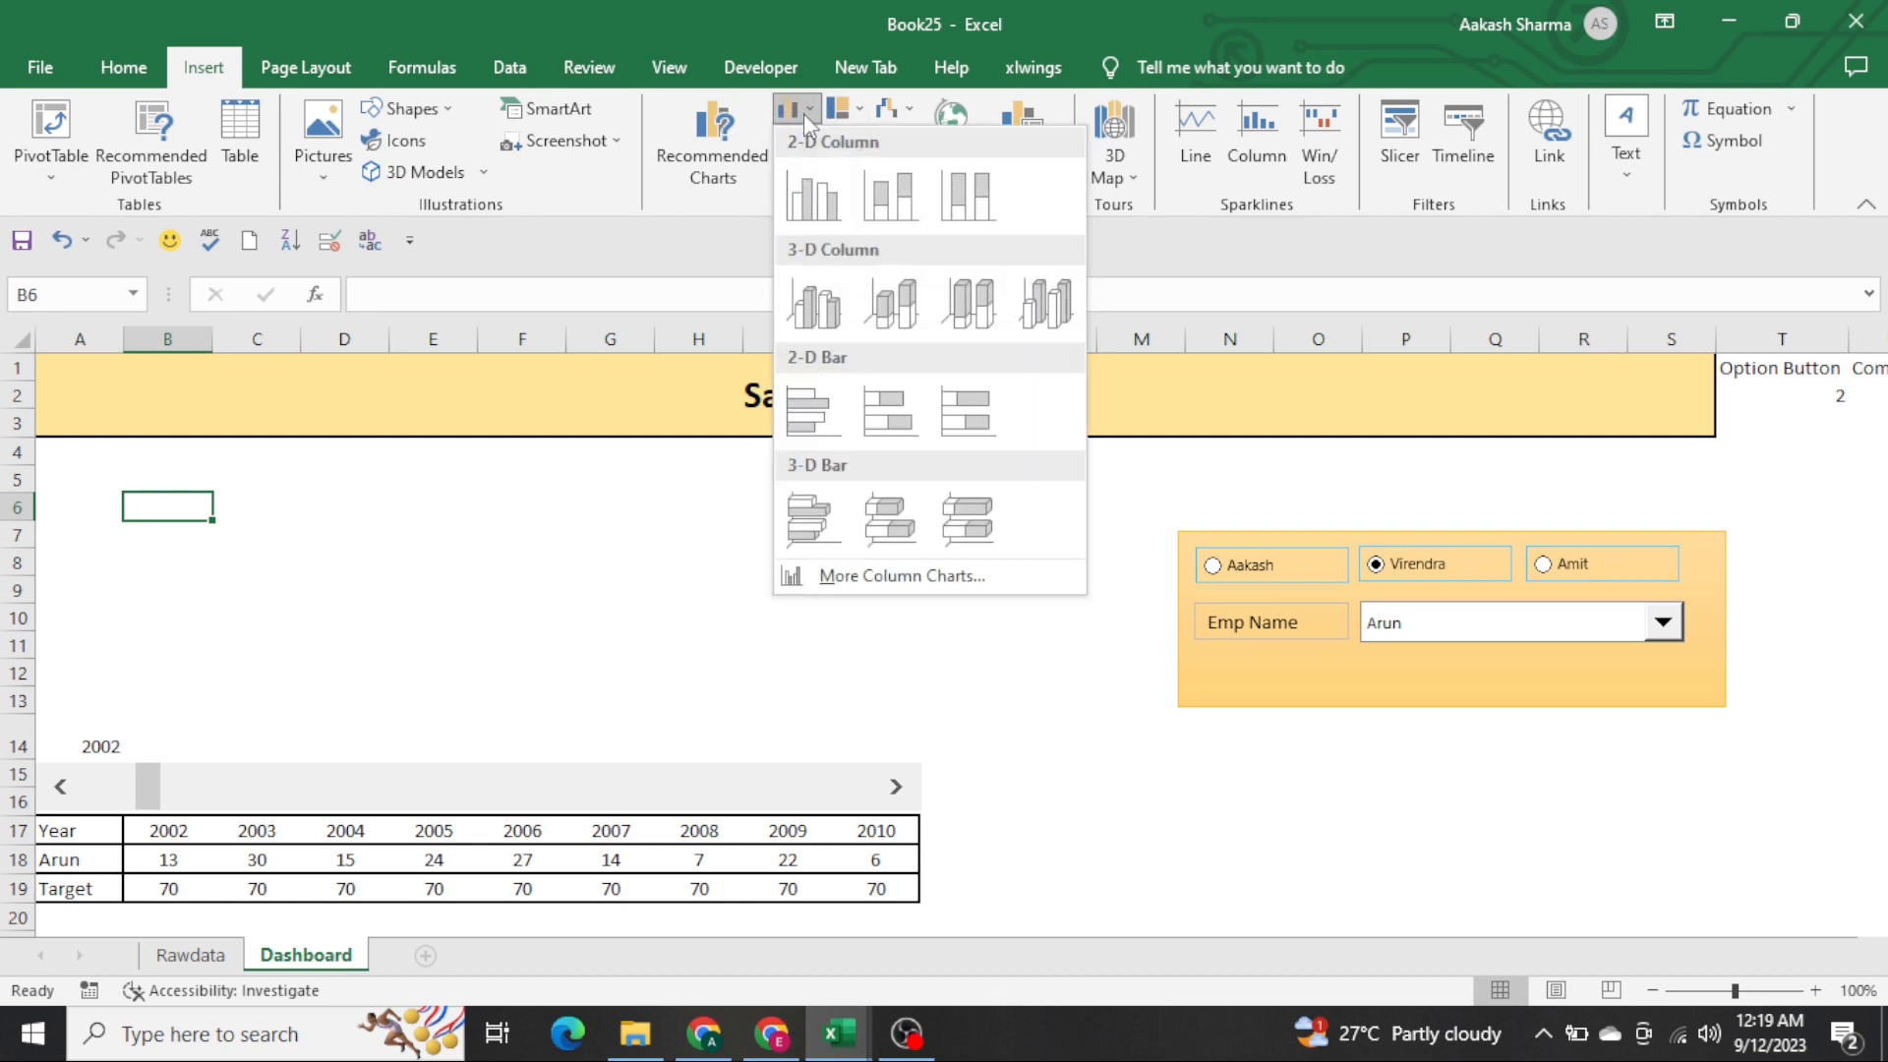
pyautogui.click(952, 607)
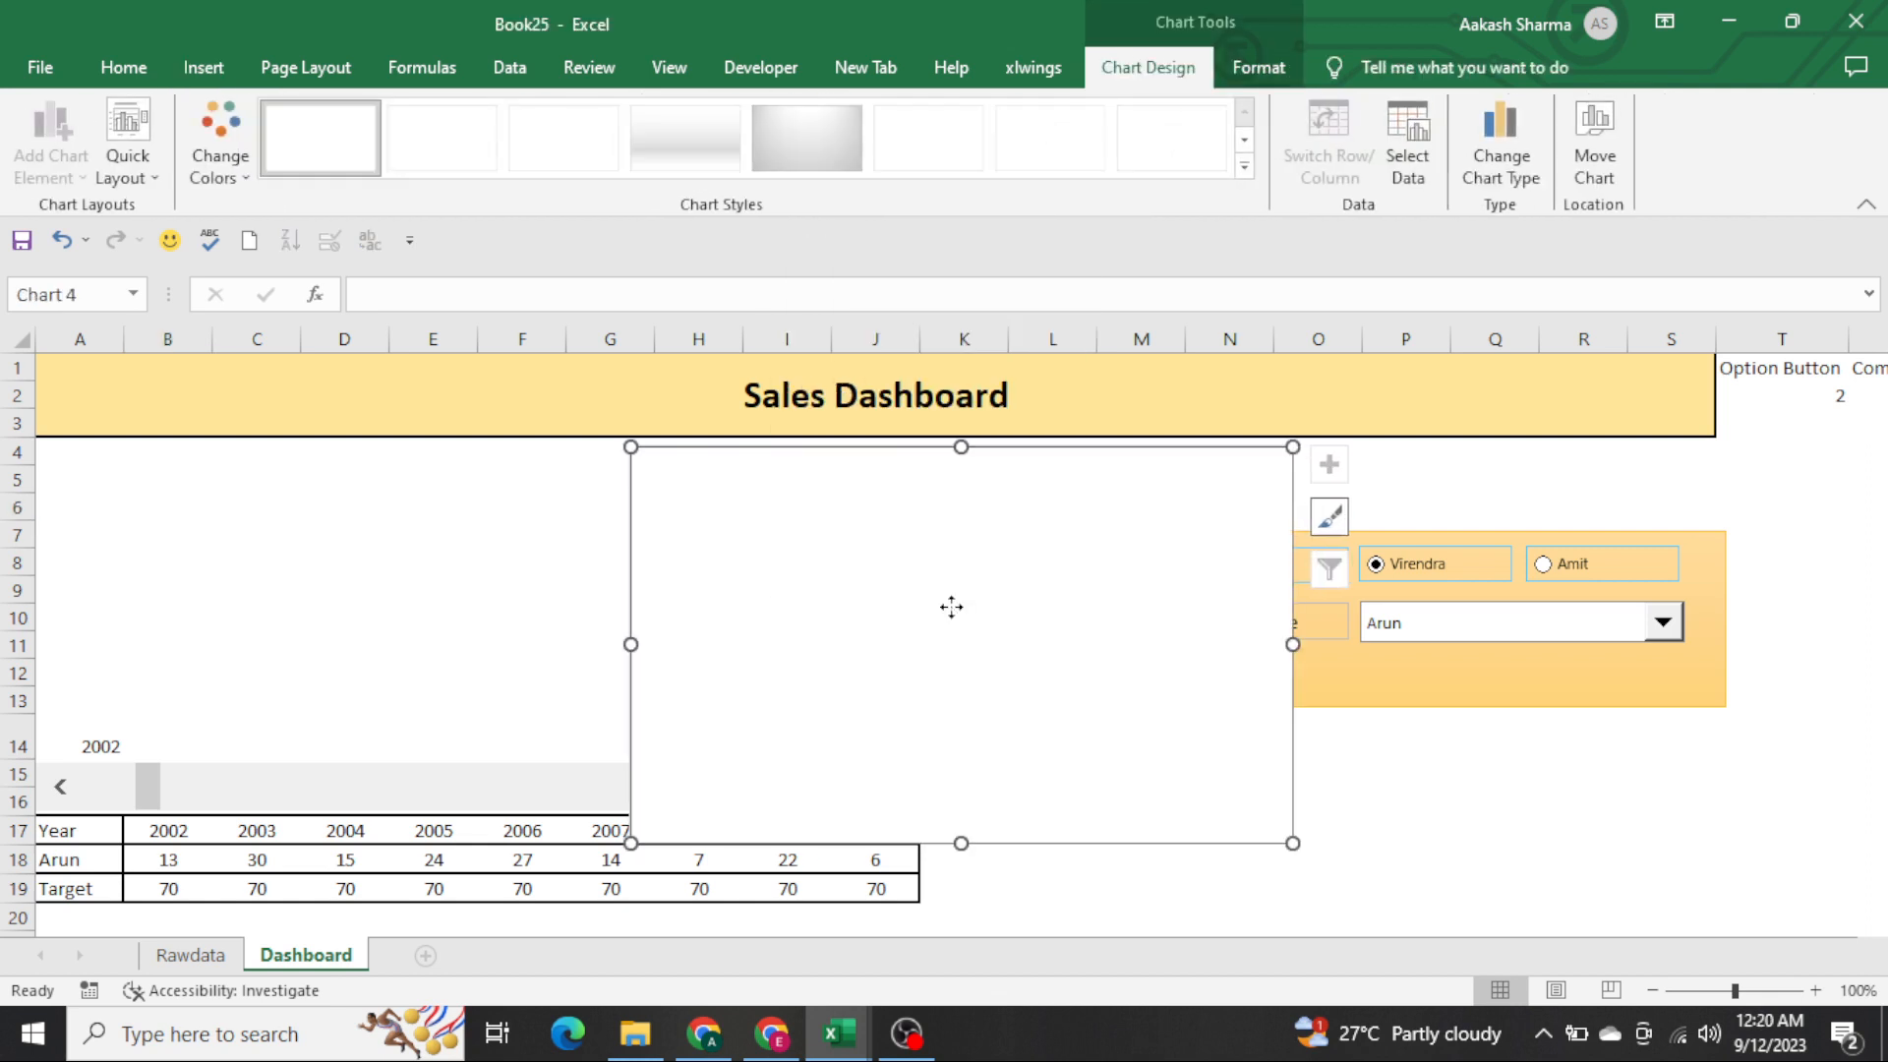
pyautogui.moveTo(952, 606); pyautogui.dragTo(356, 605)
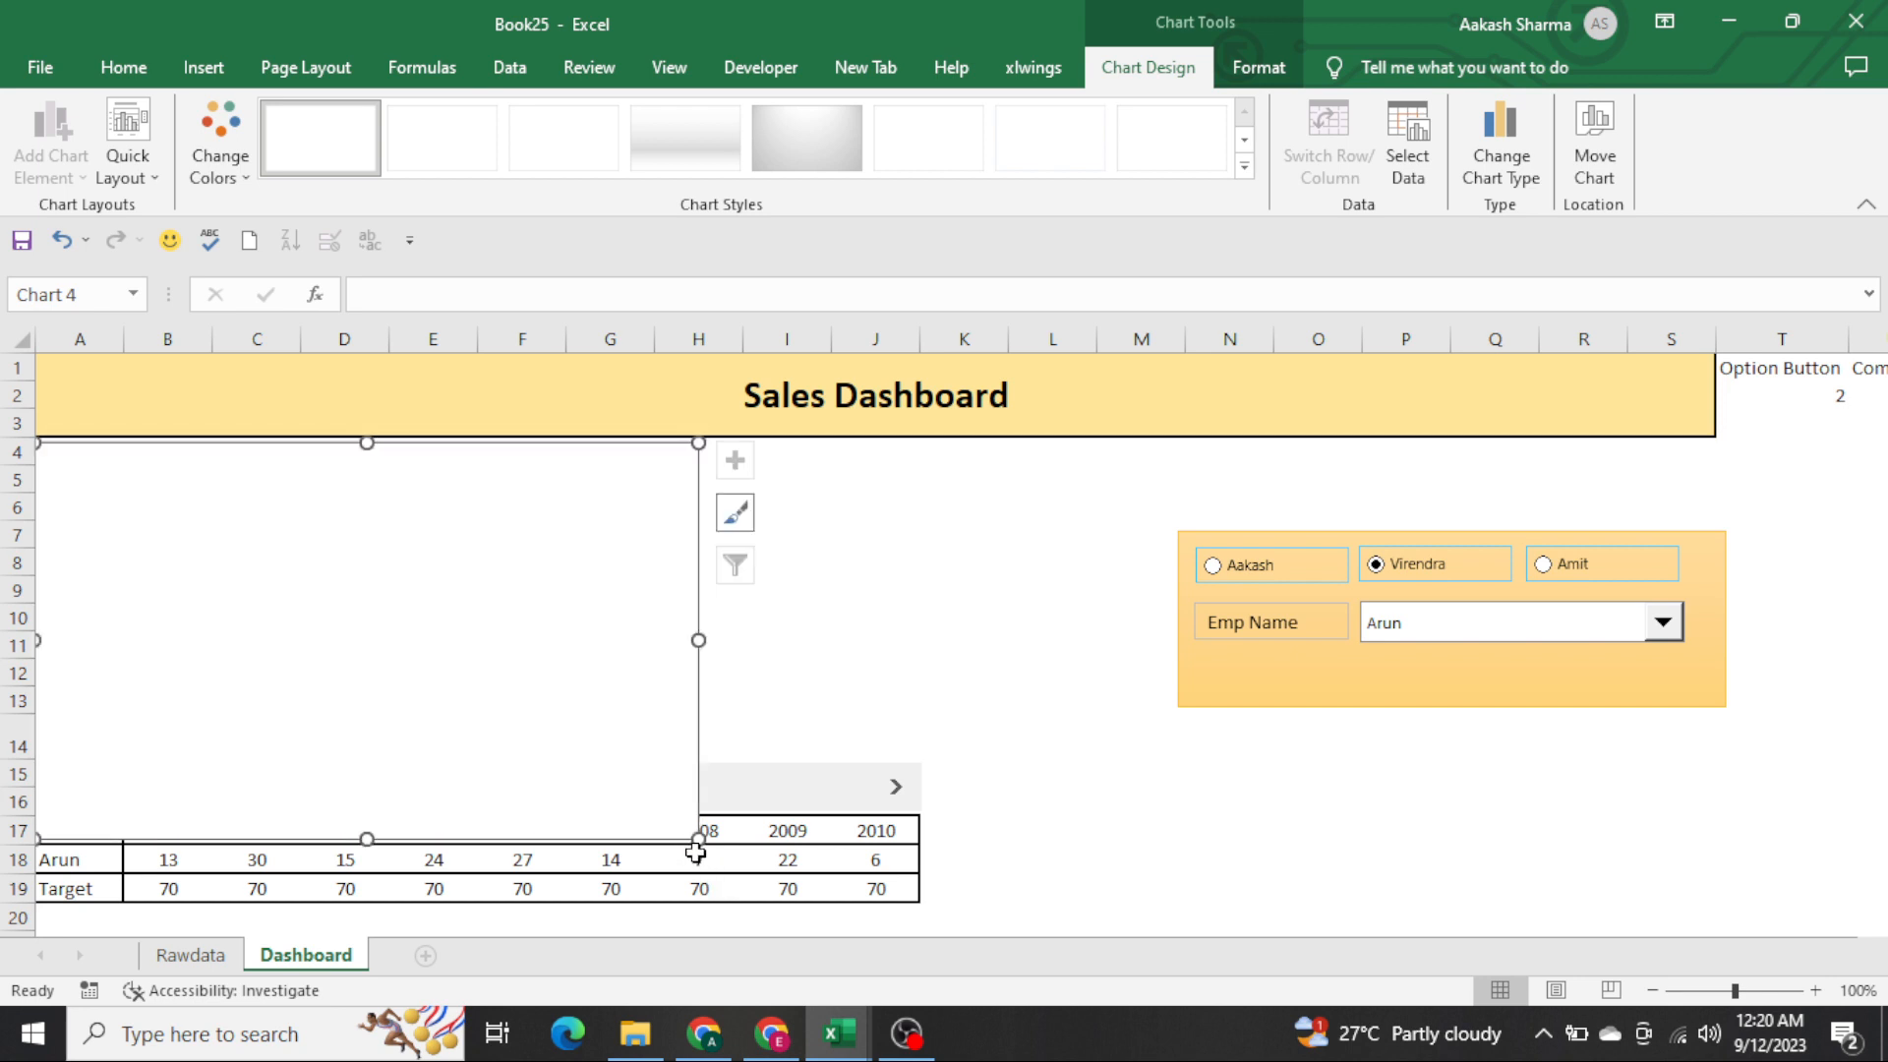
pyautogui.moveTo(698, 838); pyautogui.dragTo(919, 757)
# Add a series to the chart's data source with its name from A18 and its values from B18:J18
pyautogui.rightClick(779, 587)
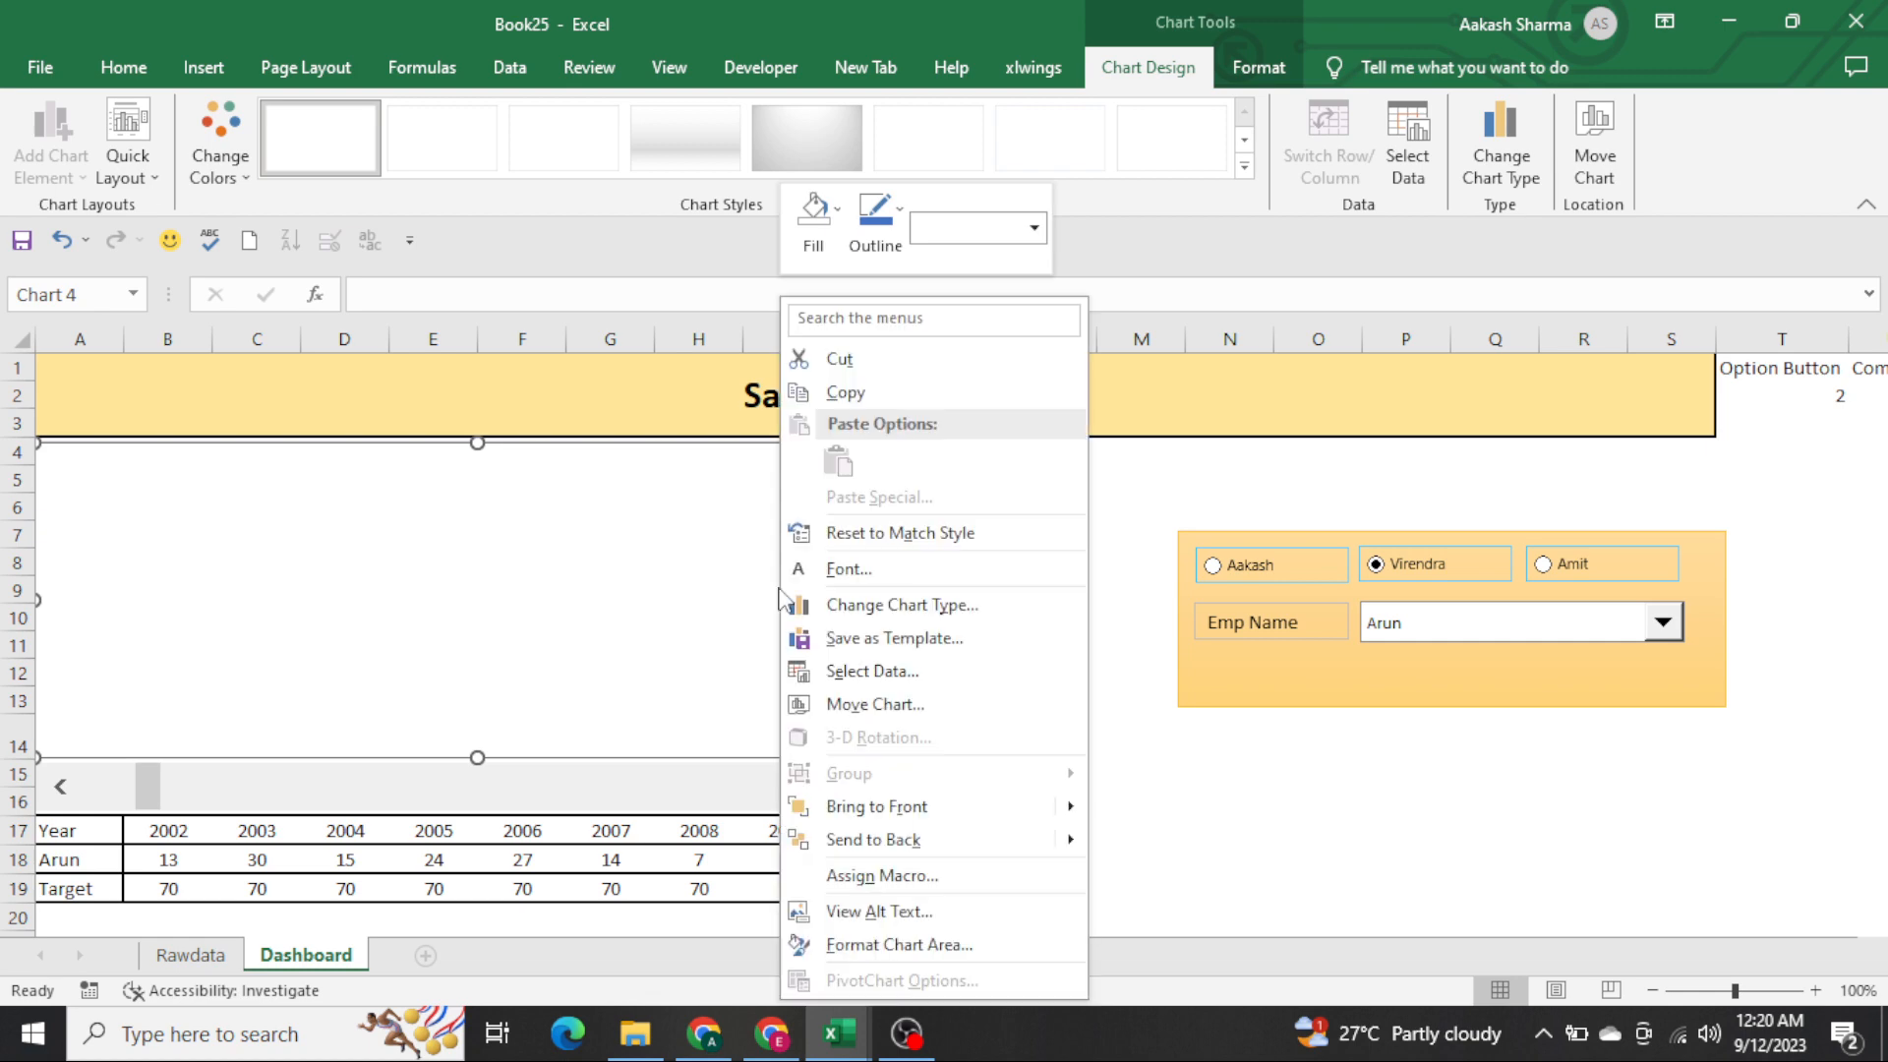
pyautogui.click(874, 671)
pyautogui.click(799, 448)
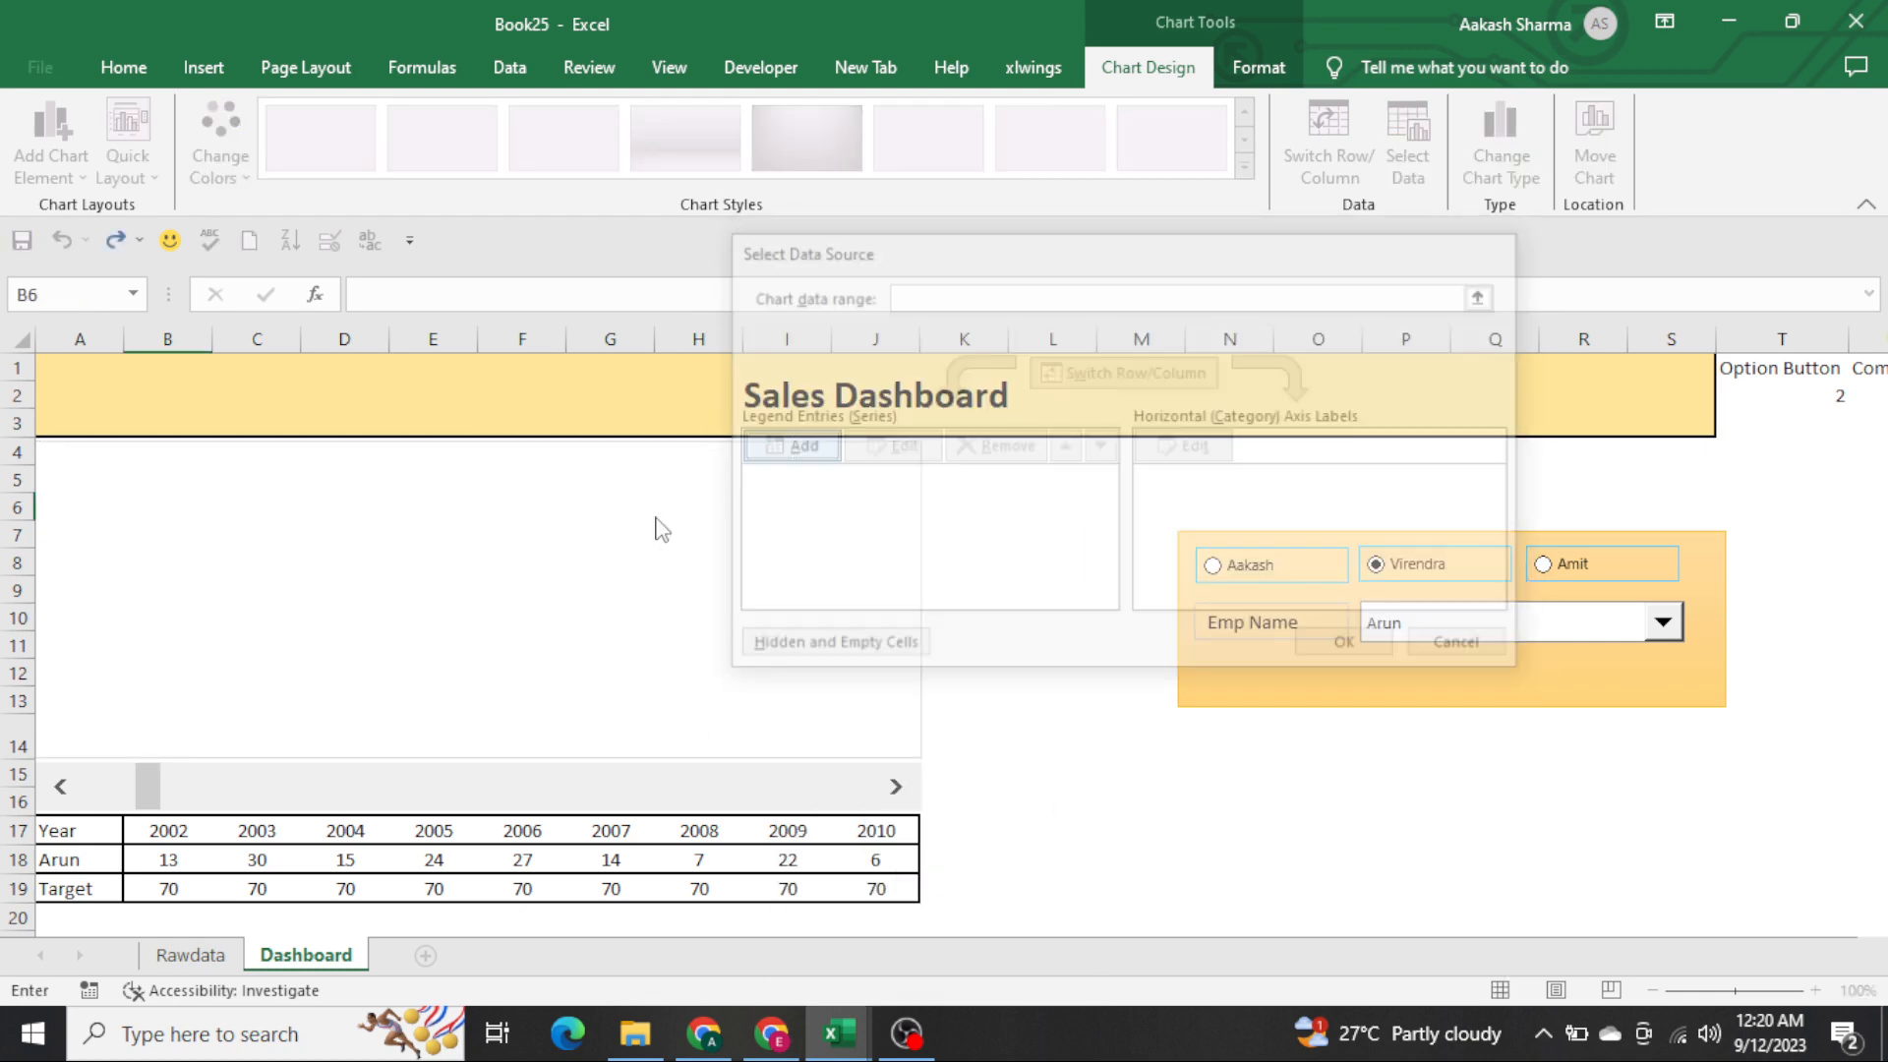
pyautogui.click(80, 871)
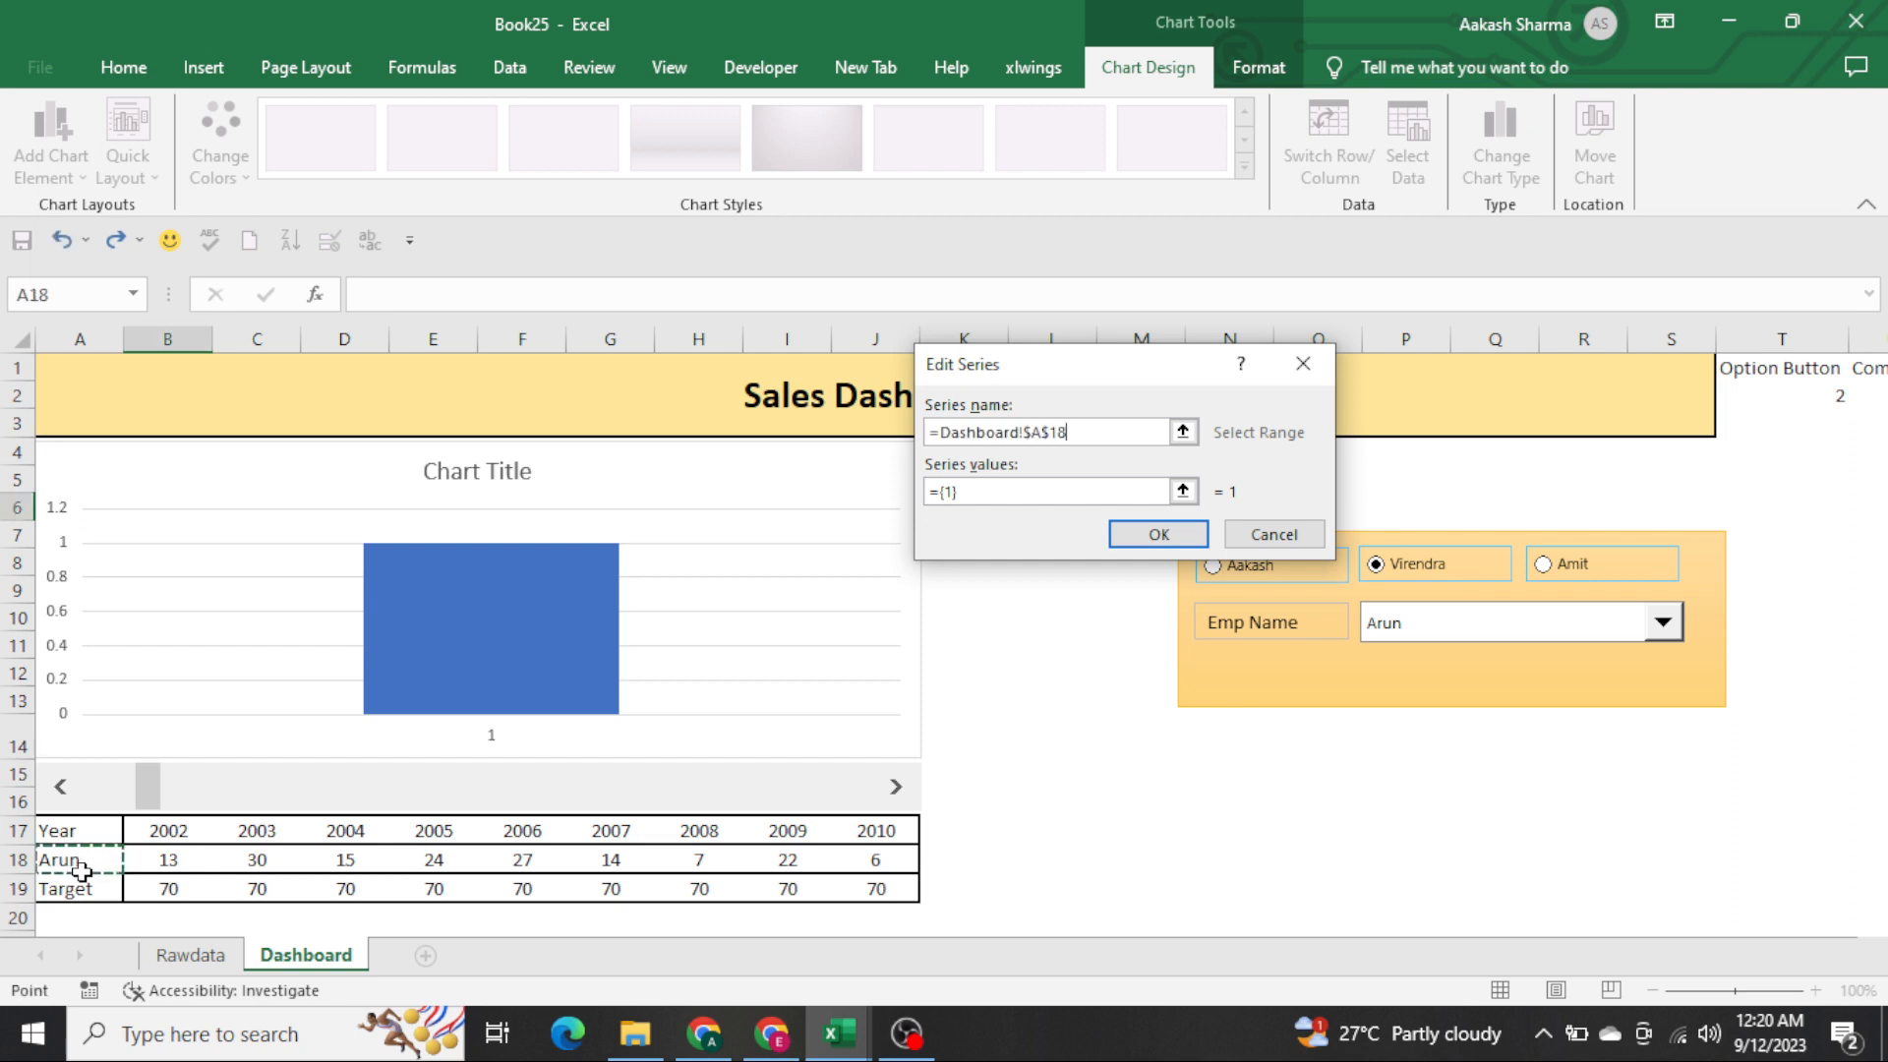
pyautogui.press('Tab')
pyautogui.moveTo(150, 859); pyautogui.dragTo(873, 866)
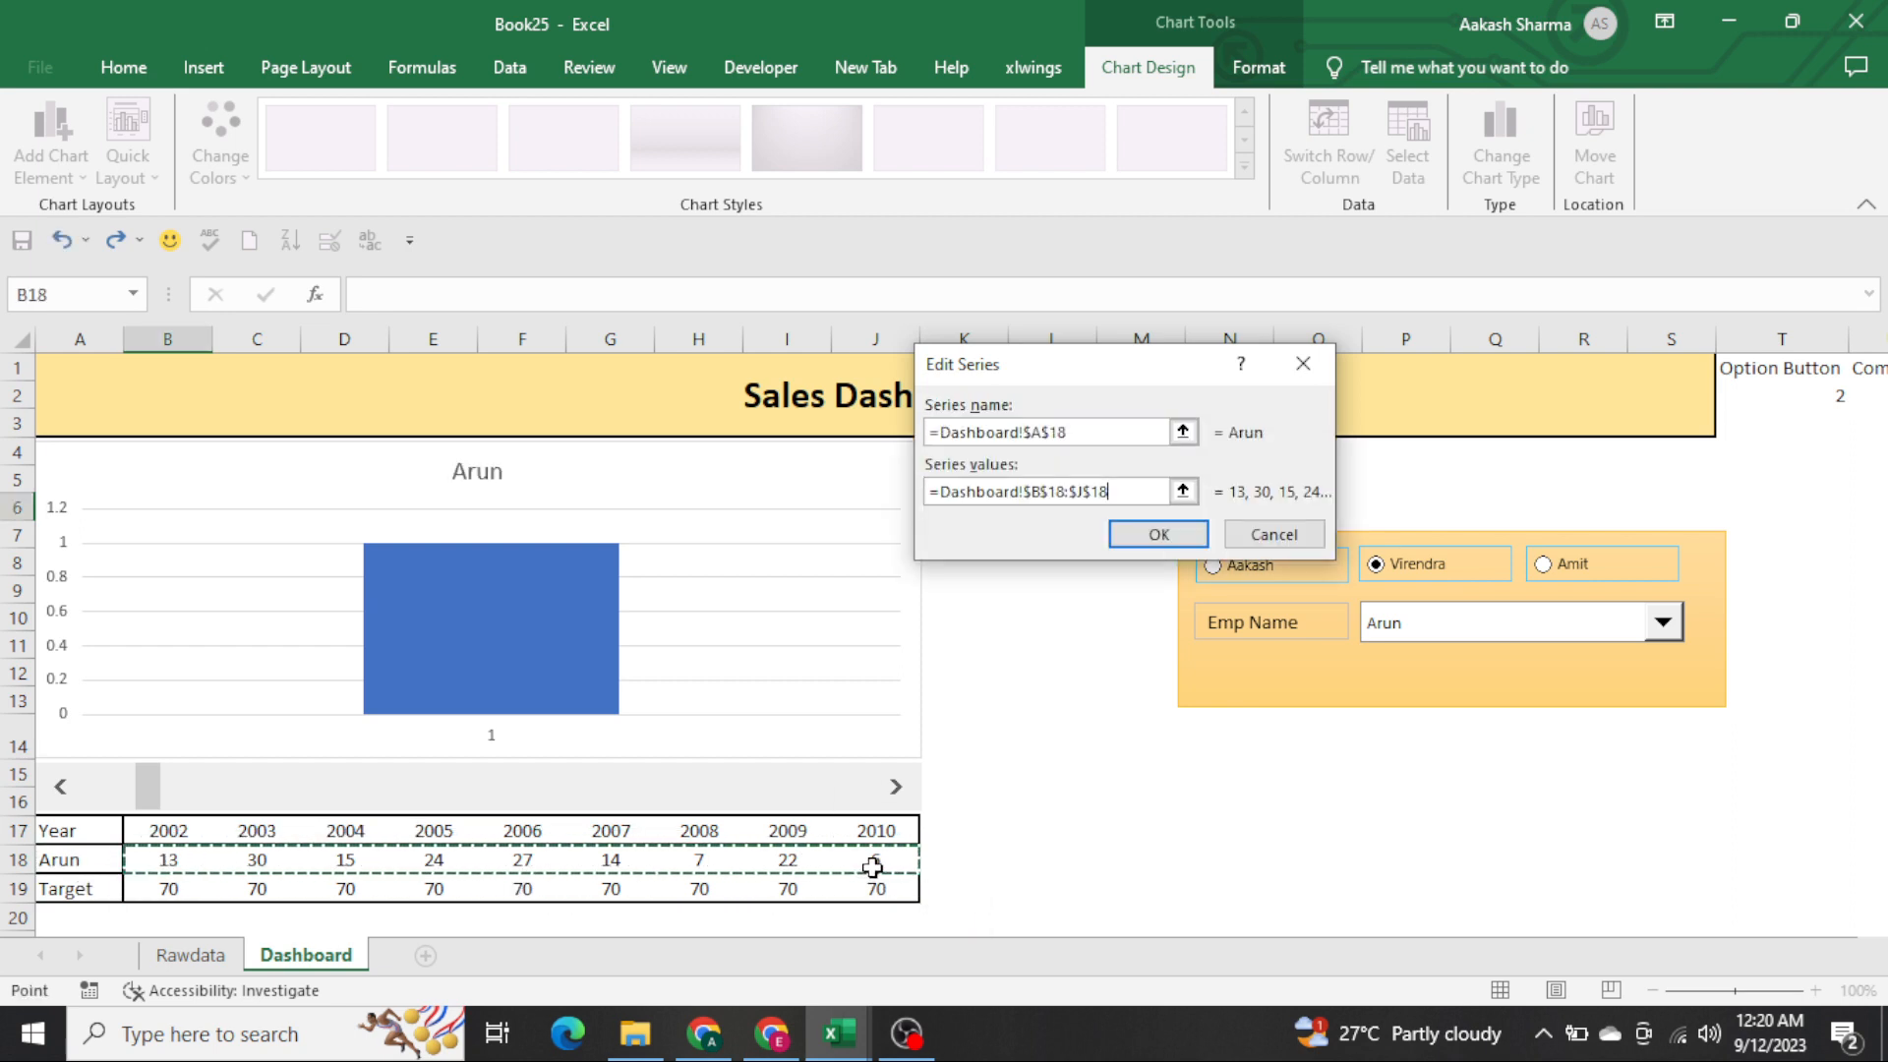
pyautogui.click(1159, 546)
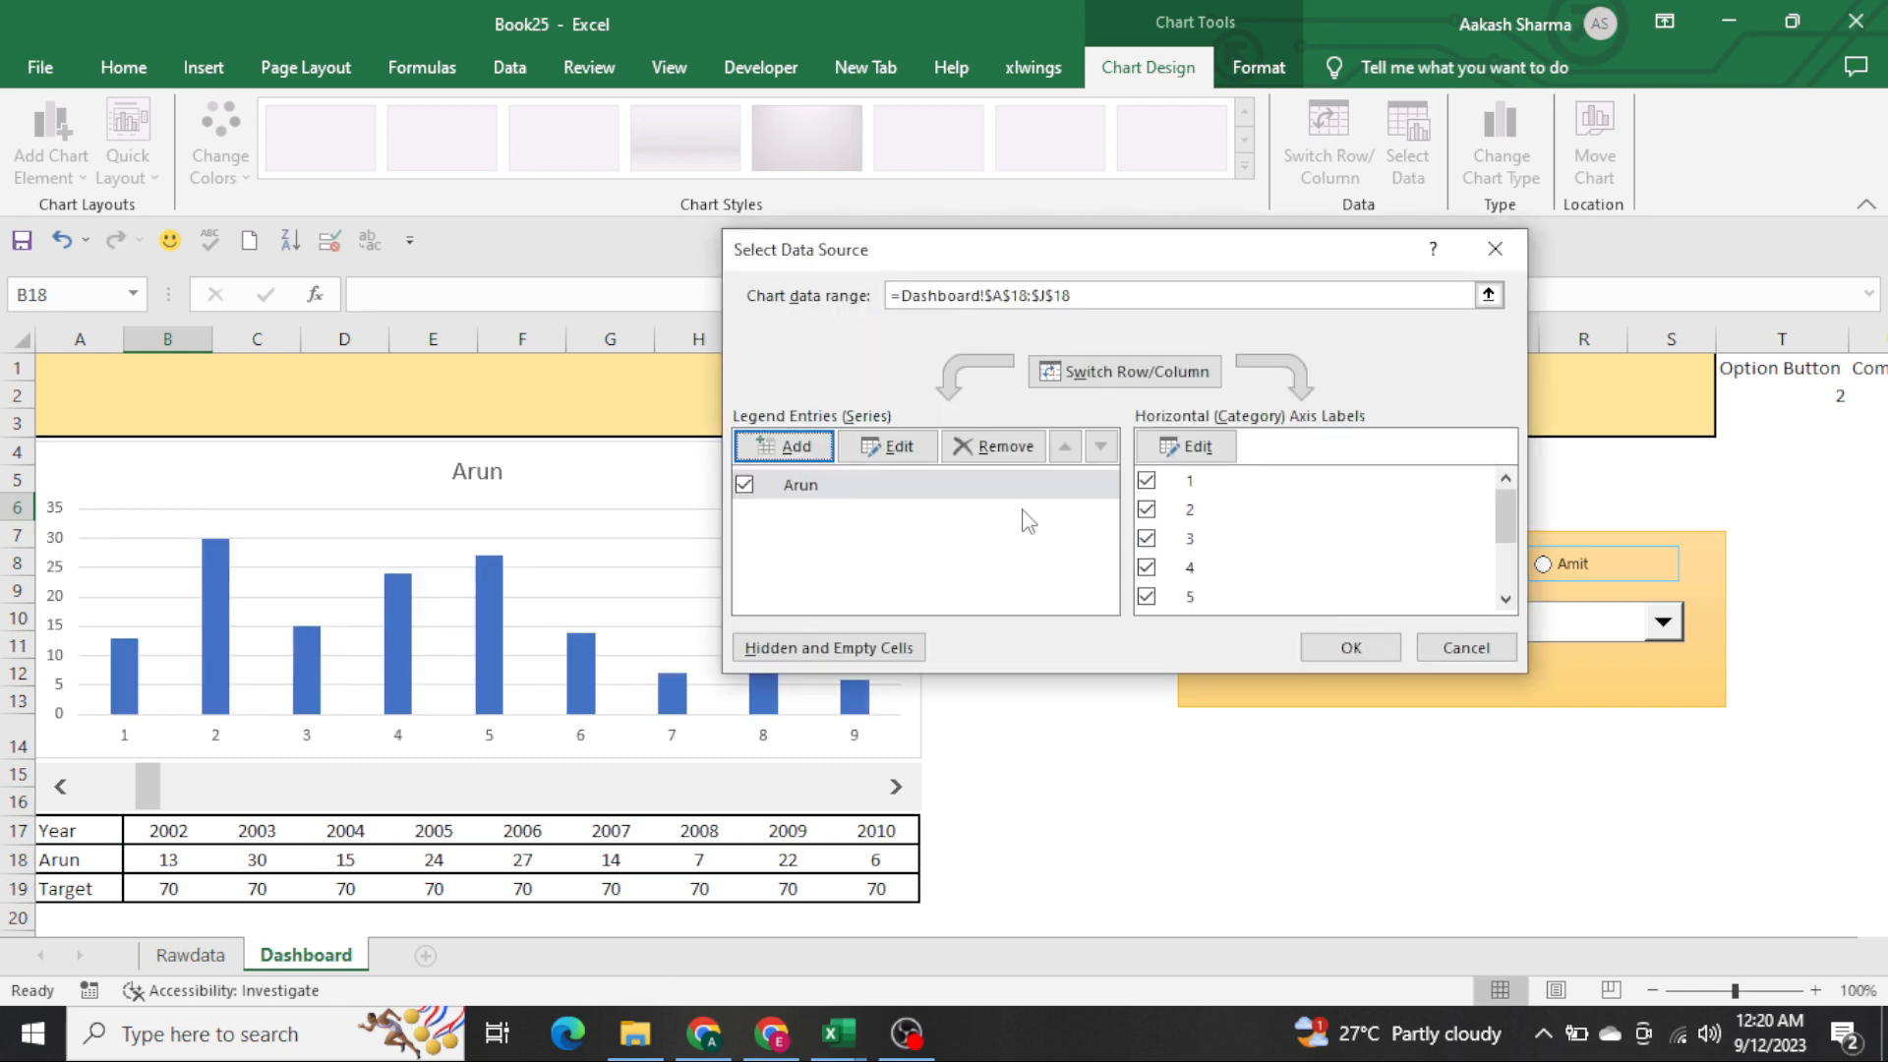
# Add a second chart series with its name from A19 and its values from B19:J19
pyautogui.click(805, 456)
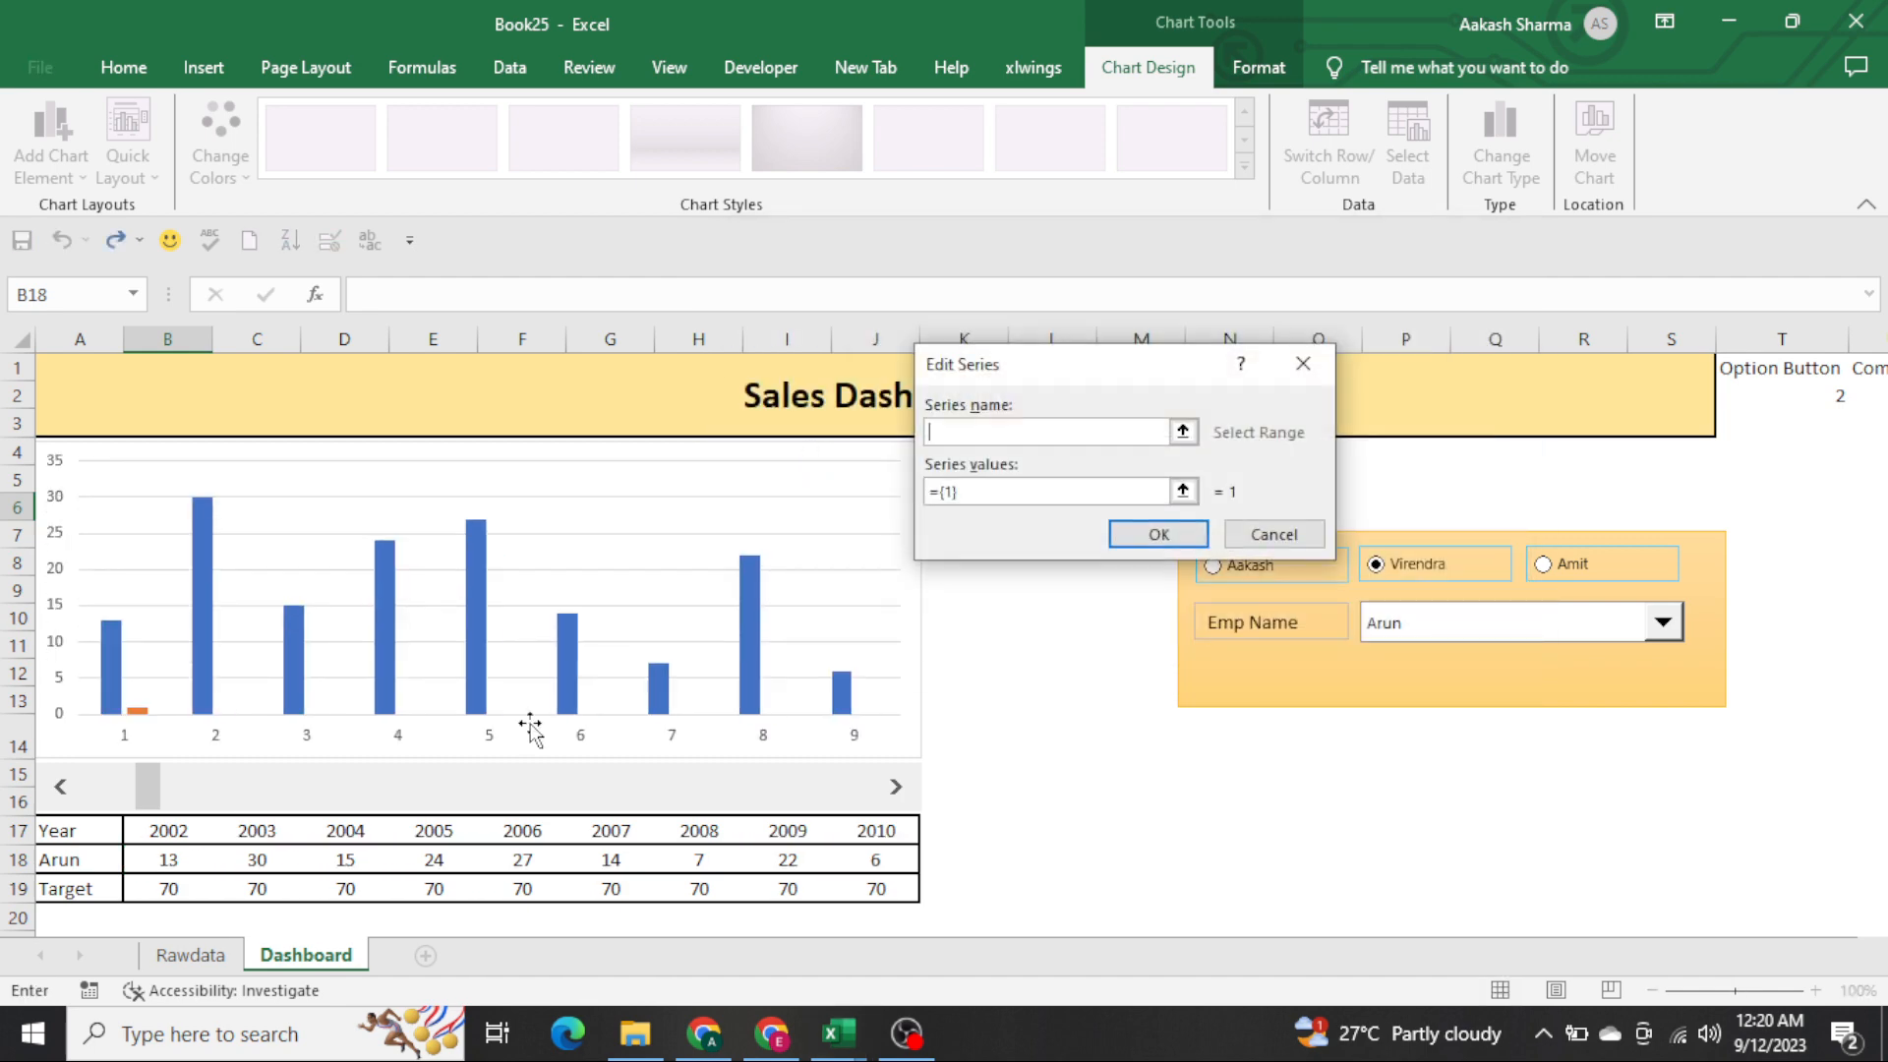
pyautogui.click(90, 891)
pyautogui.press('Tab')
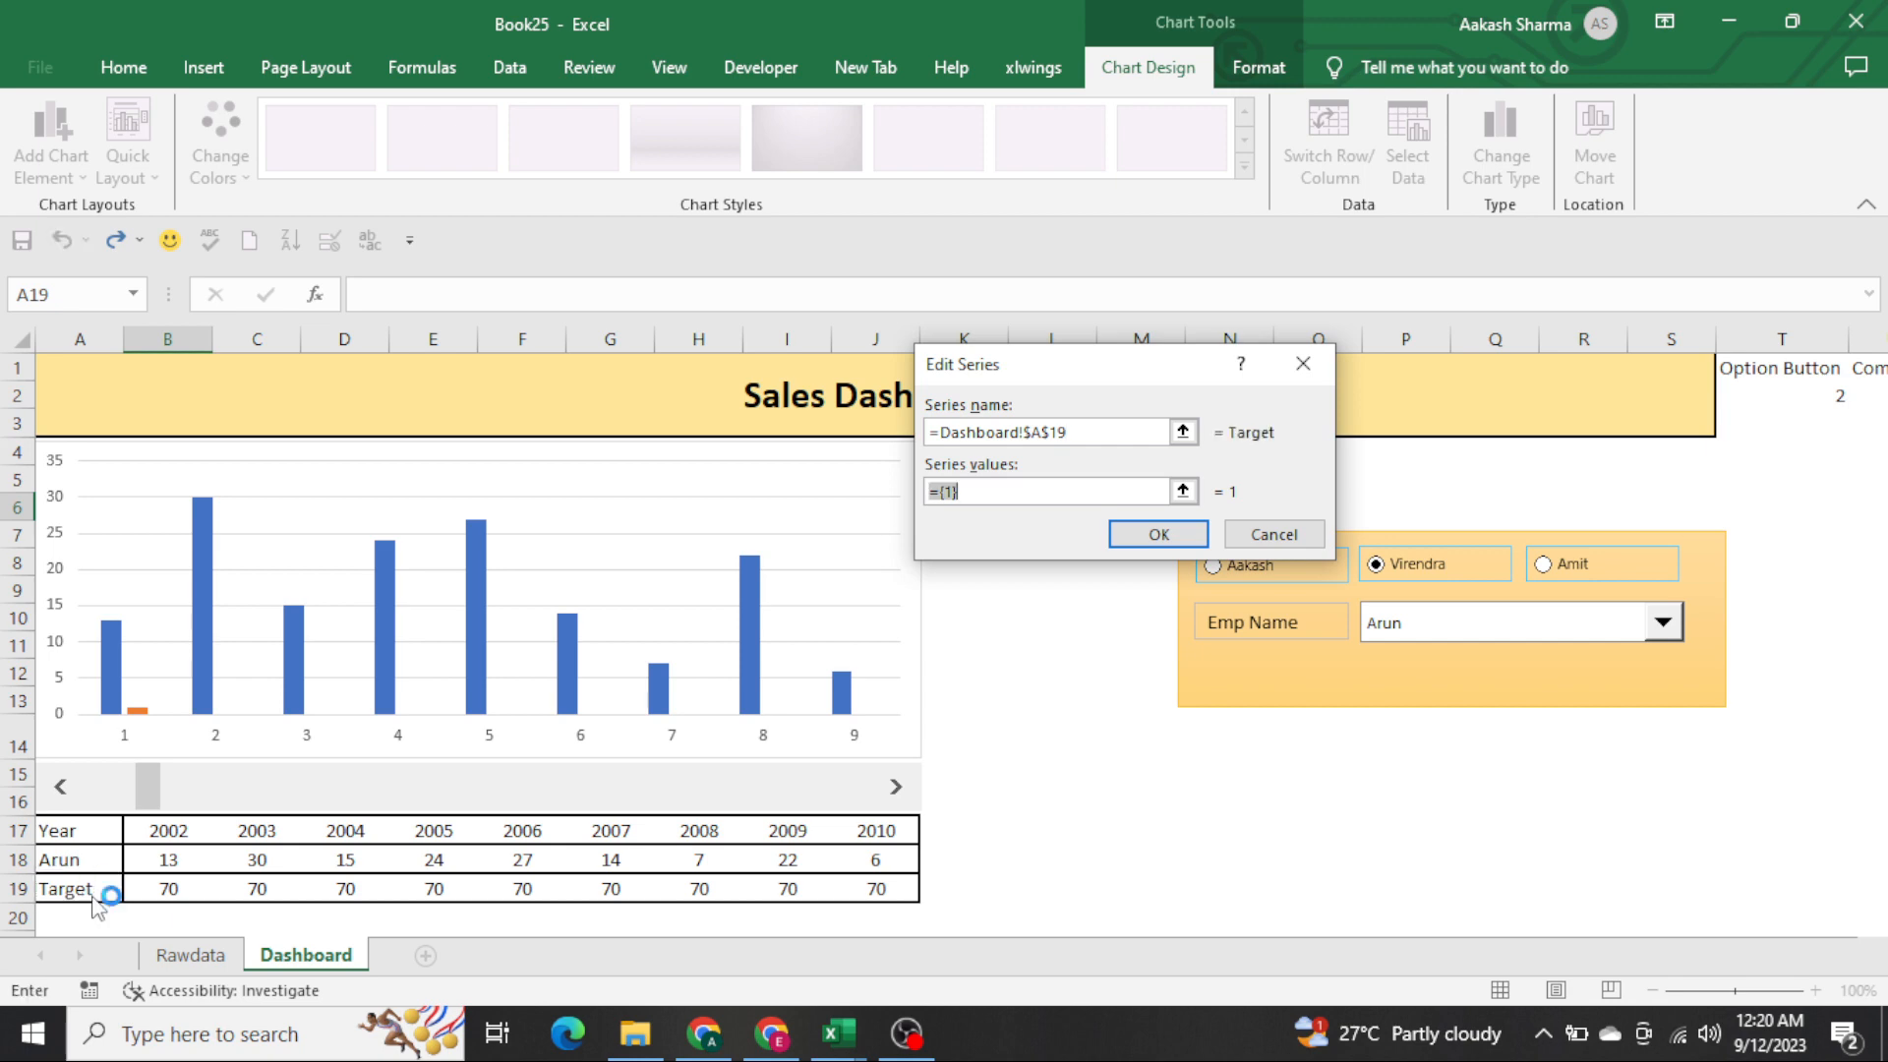
pyautogui.moveTo(156, 889); pyautogui.dragTo(874, 891)
pyautogui.click(1153, 536)
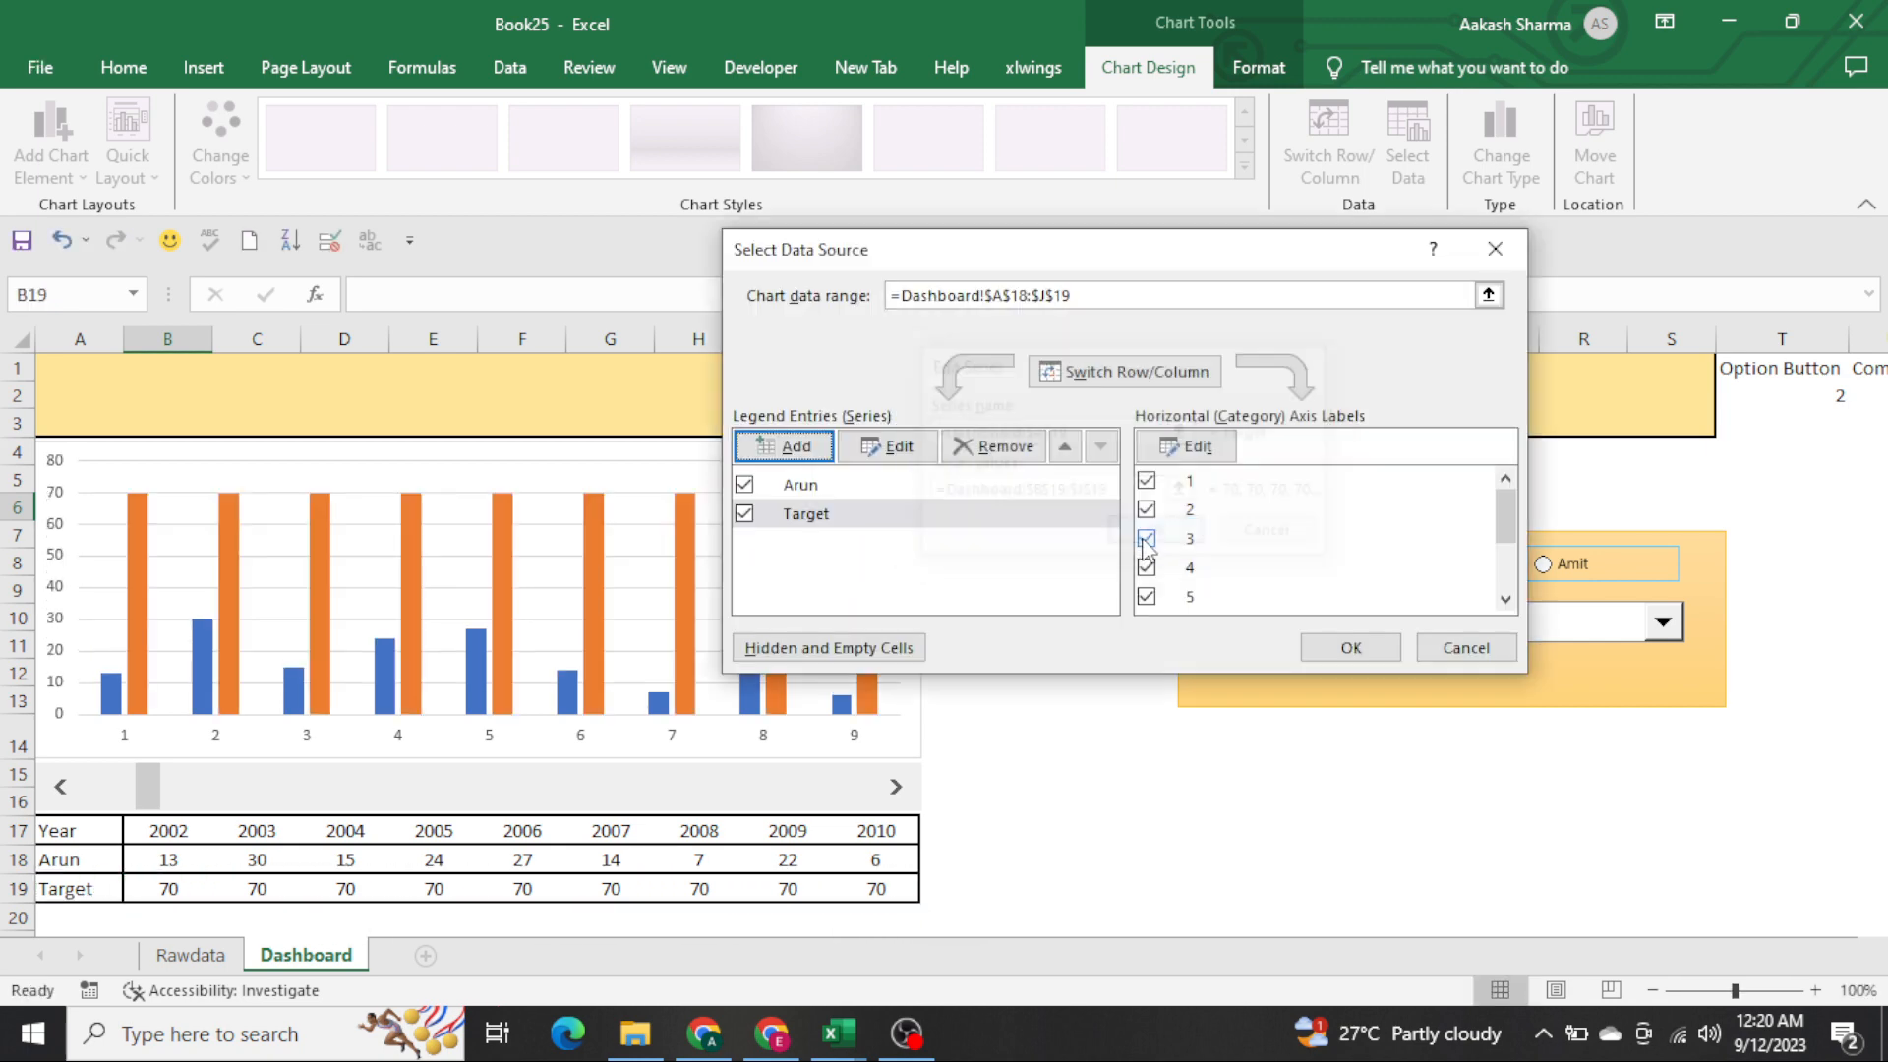
# Set the chart's horizontal axis labels to the years in B17:J17 and delete its gridlines
pyautogui.click(1192, 445)
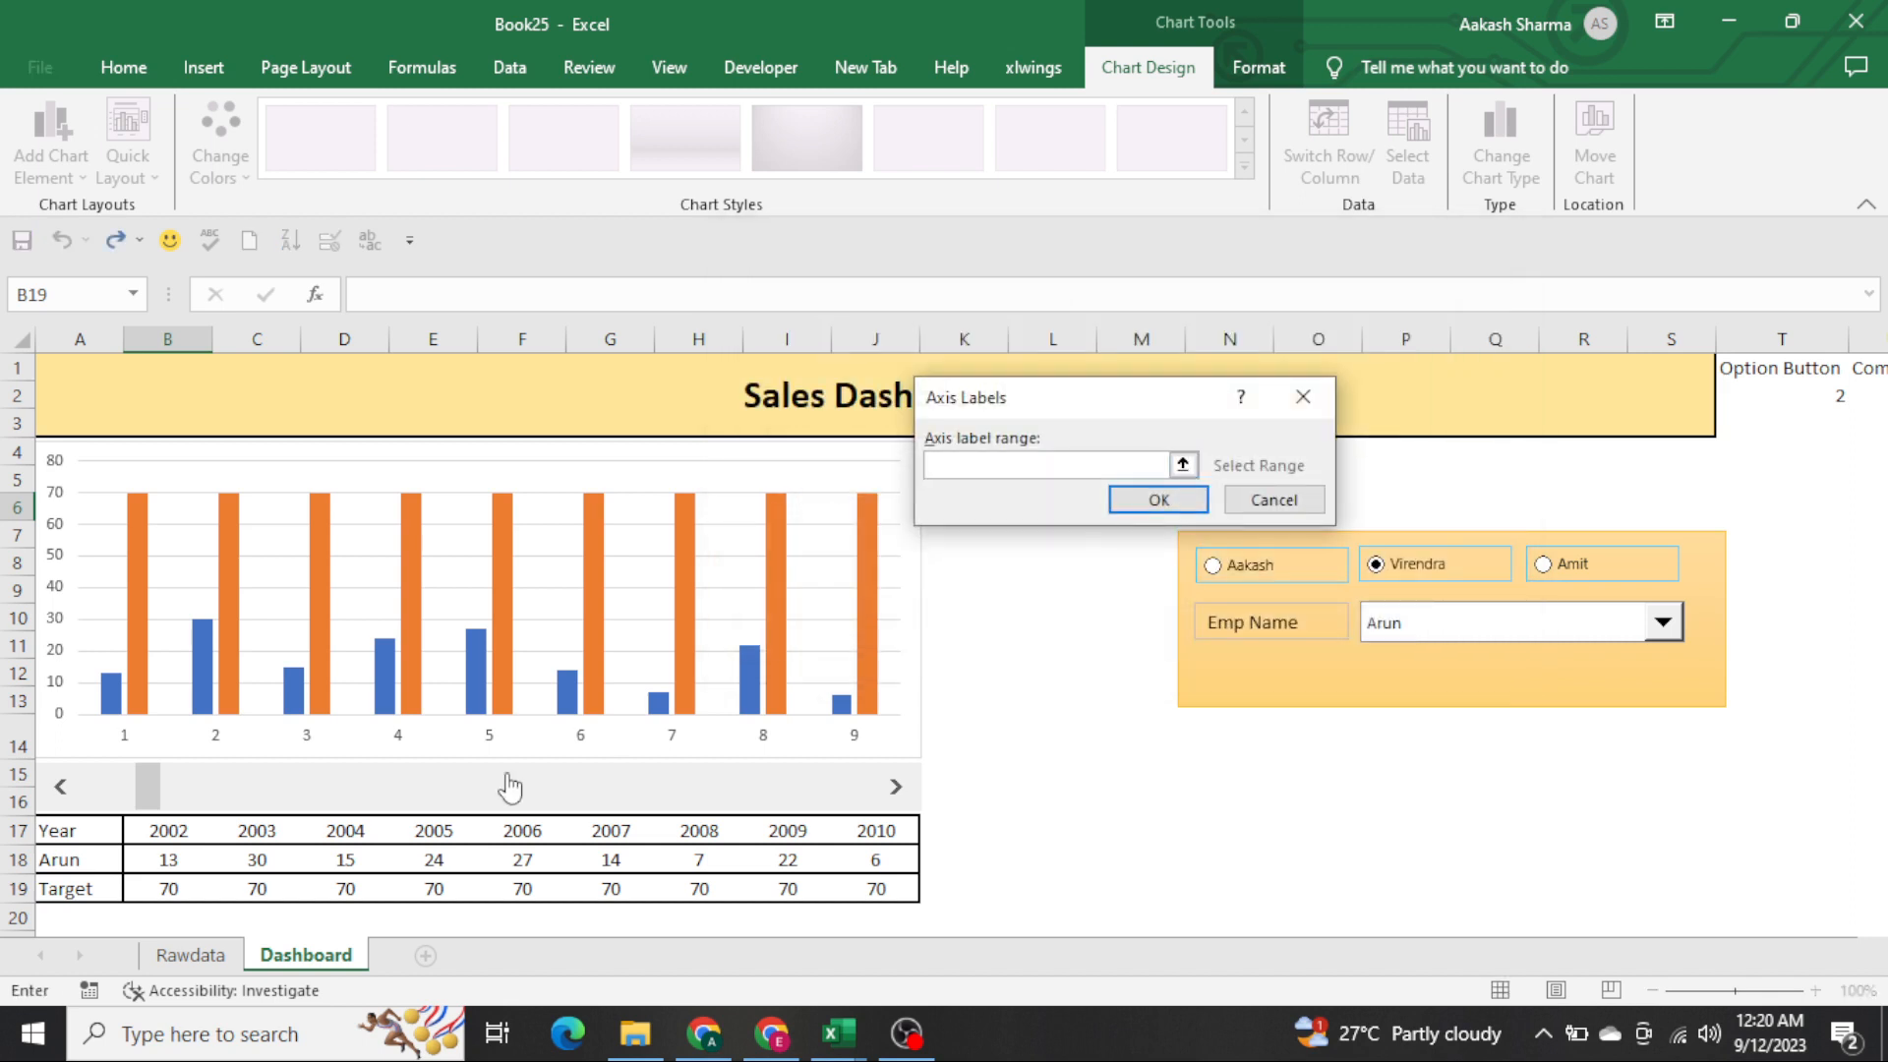
pyautogui.moveTo(160, 831); pyautogui.dragTo(875, 828)
pyautogui.click(1158, 500)
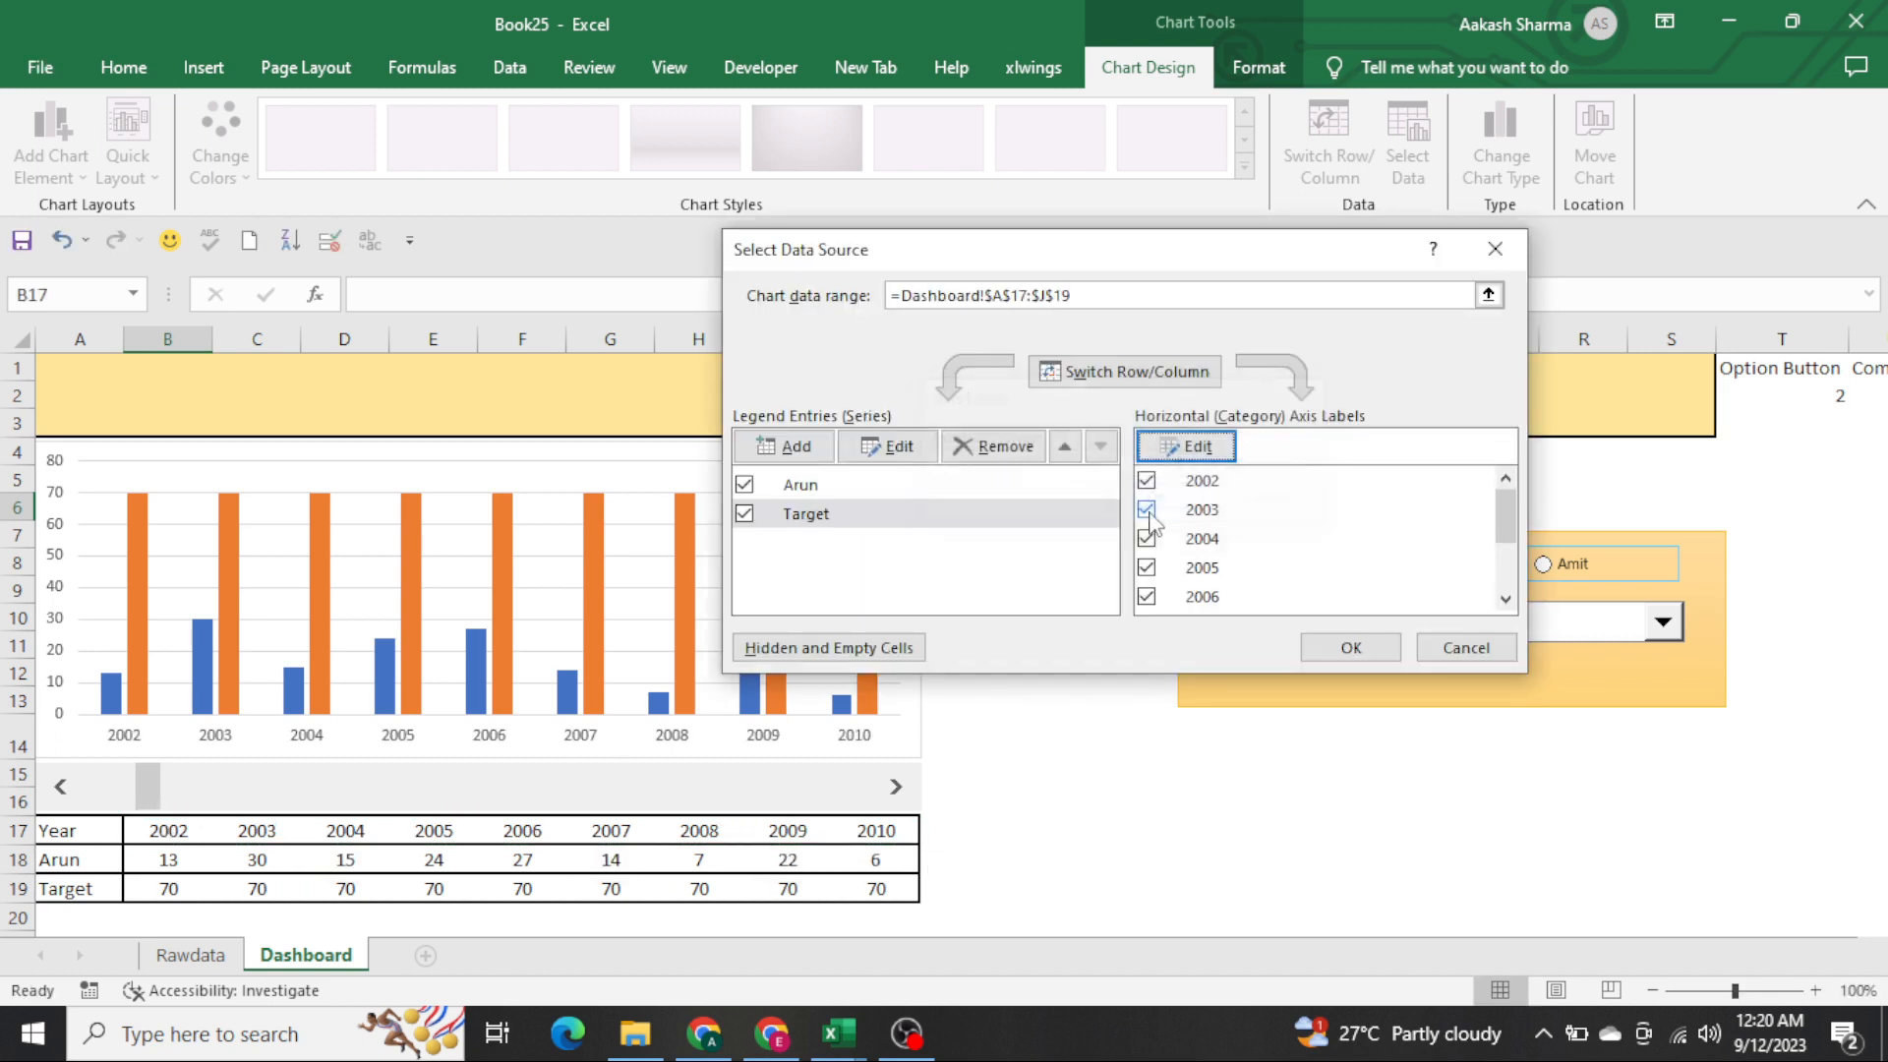
pyautogui.click(1359, 653)
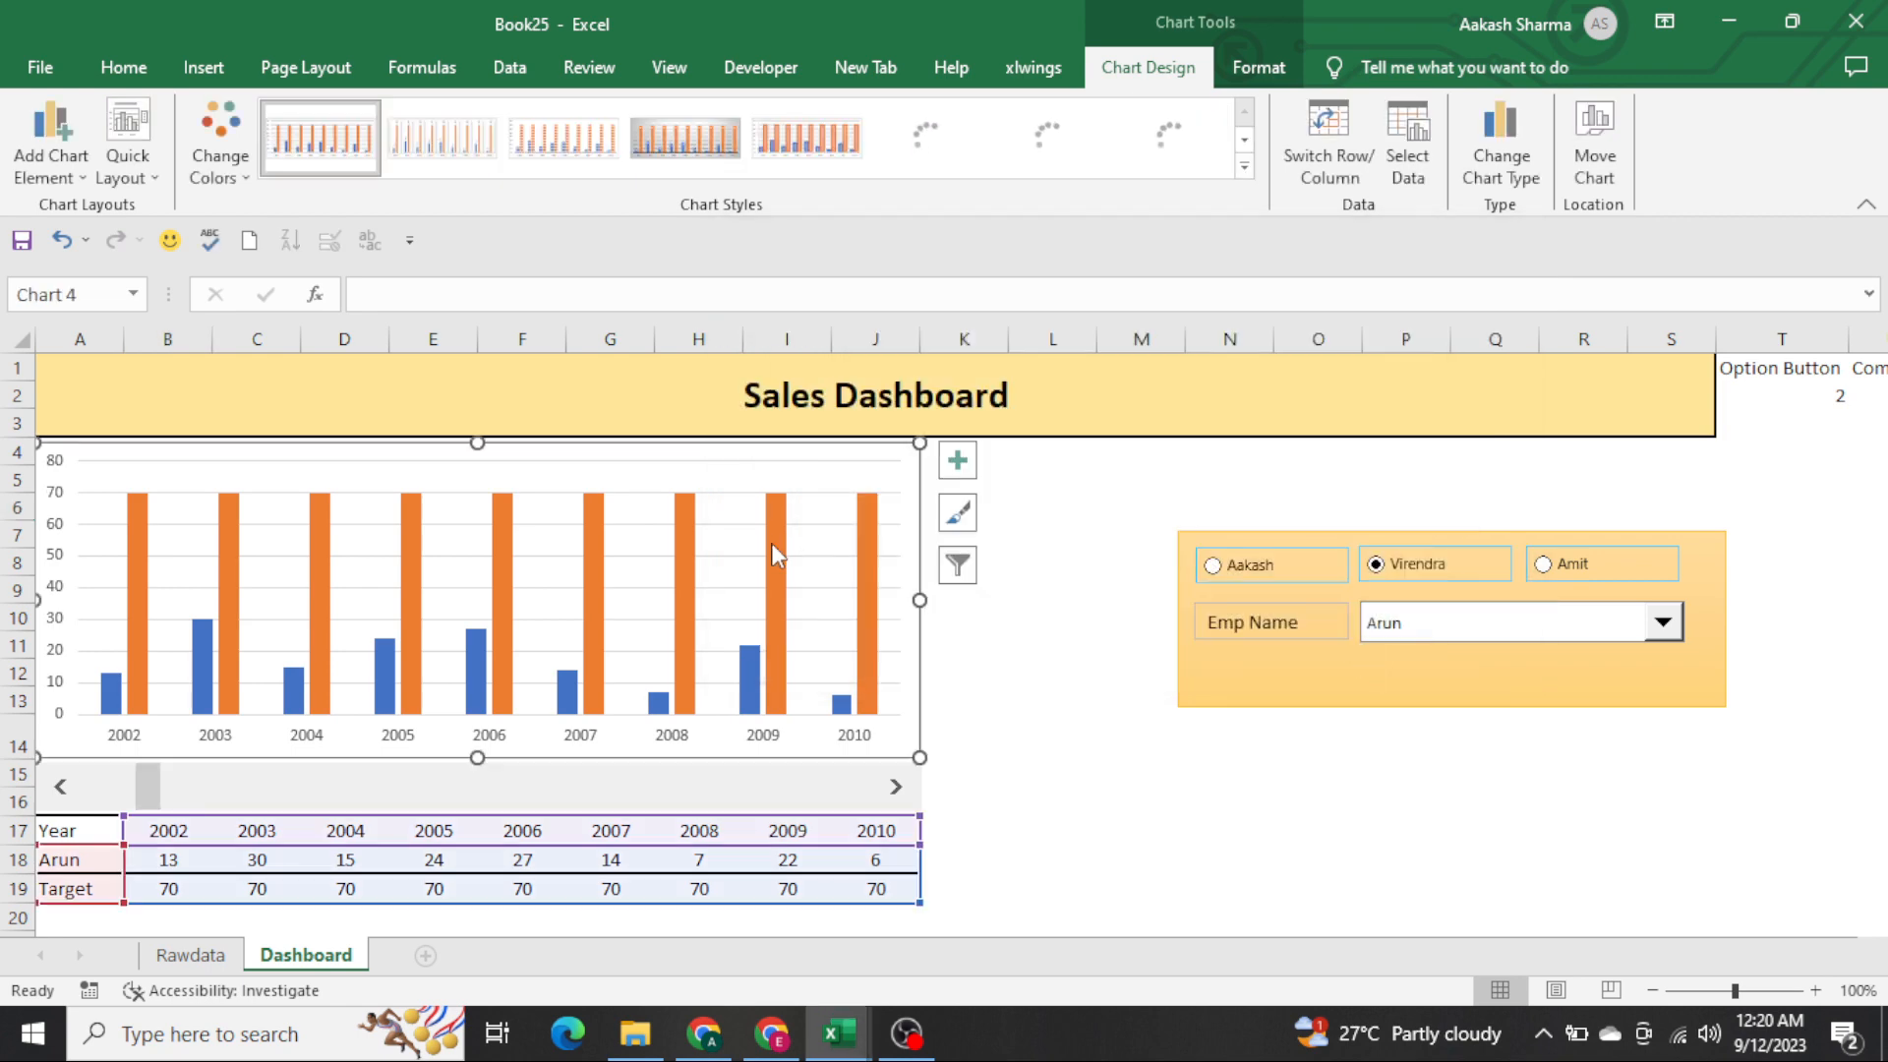
pyautogui.click(812, 556)
pyautogui.press('Delete')
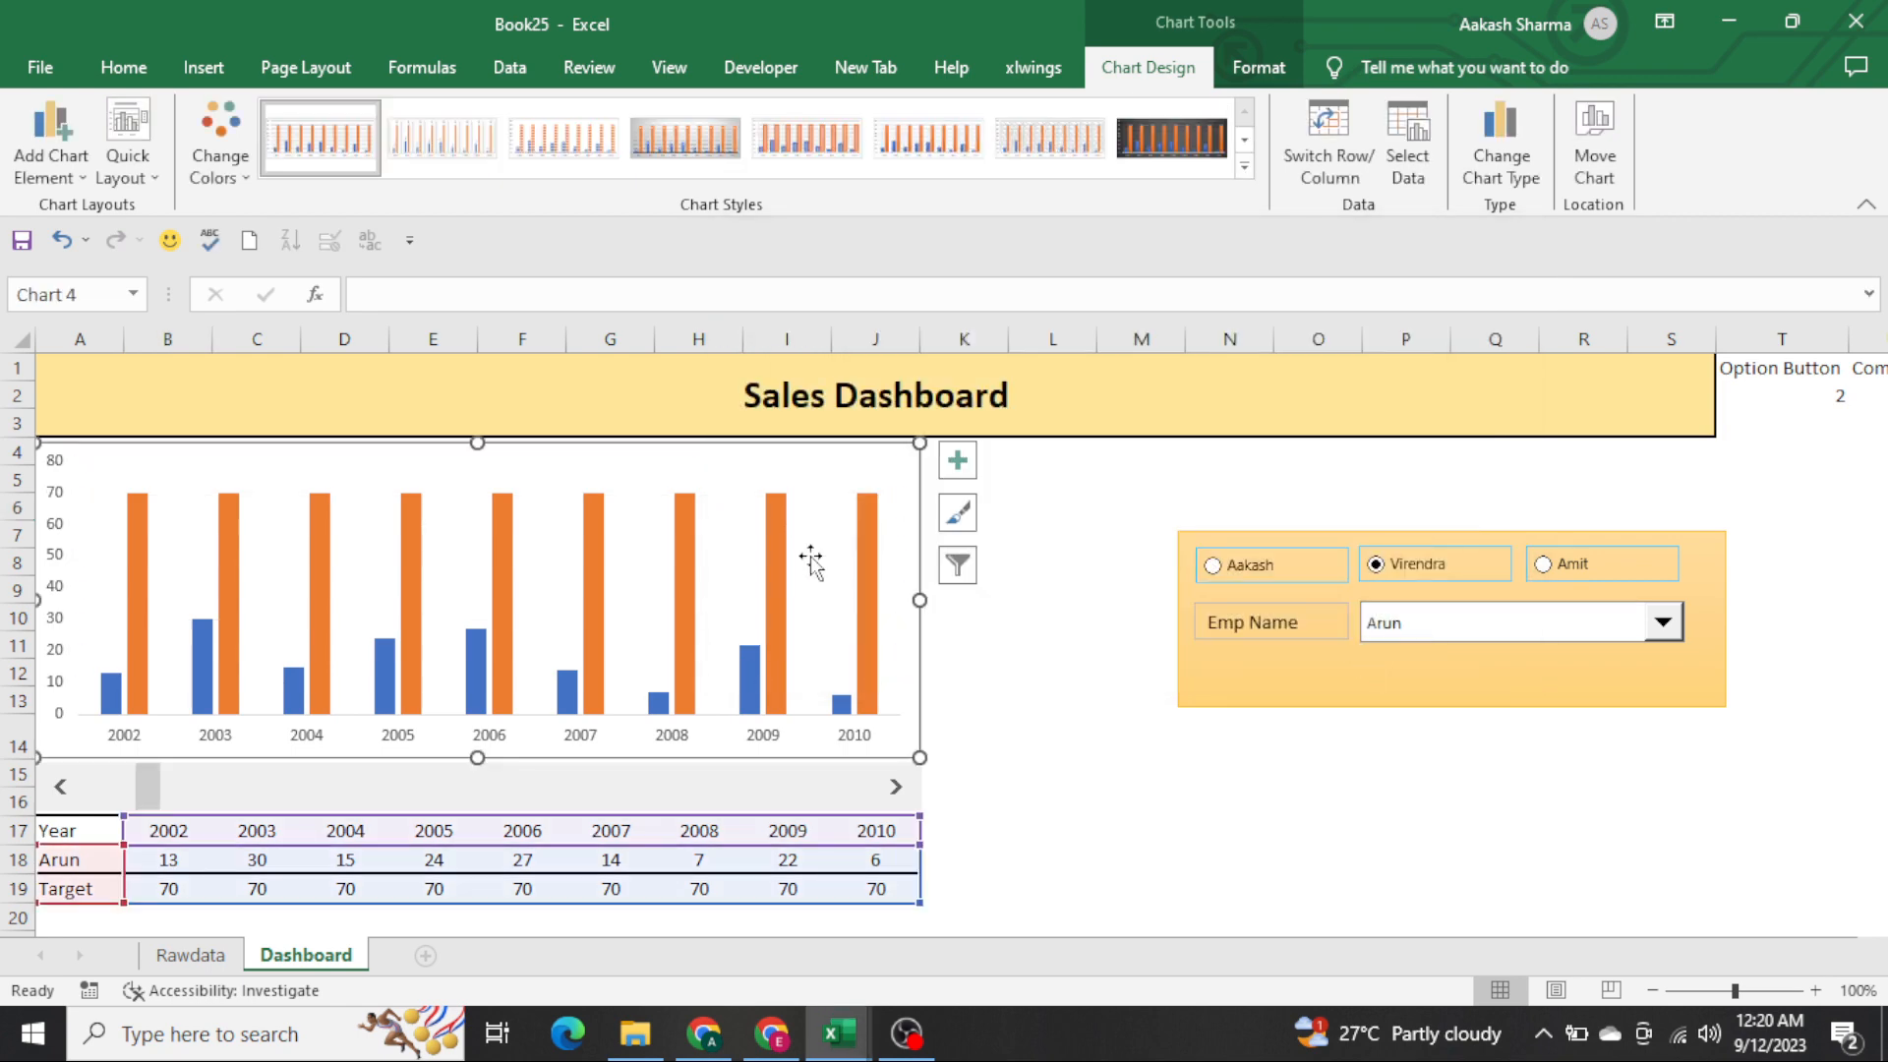
# Change the chart to a Clustered Column - Line combo with the Target line on the secondary axis
pyautogui.click(146, 547)
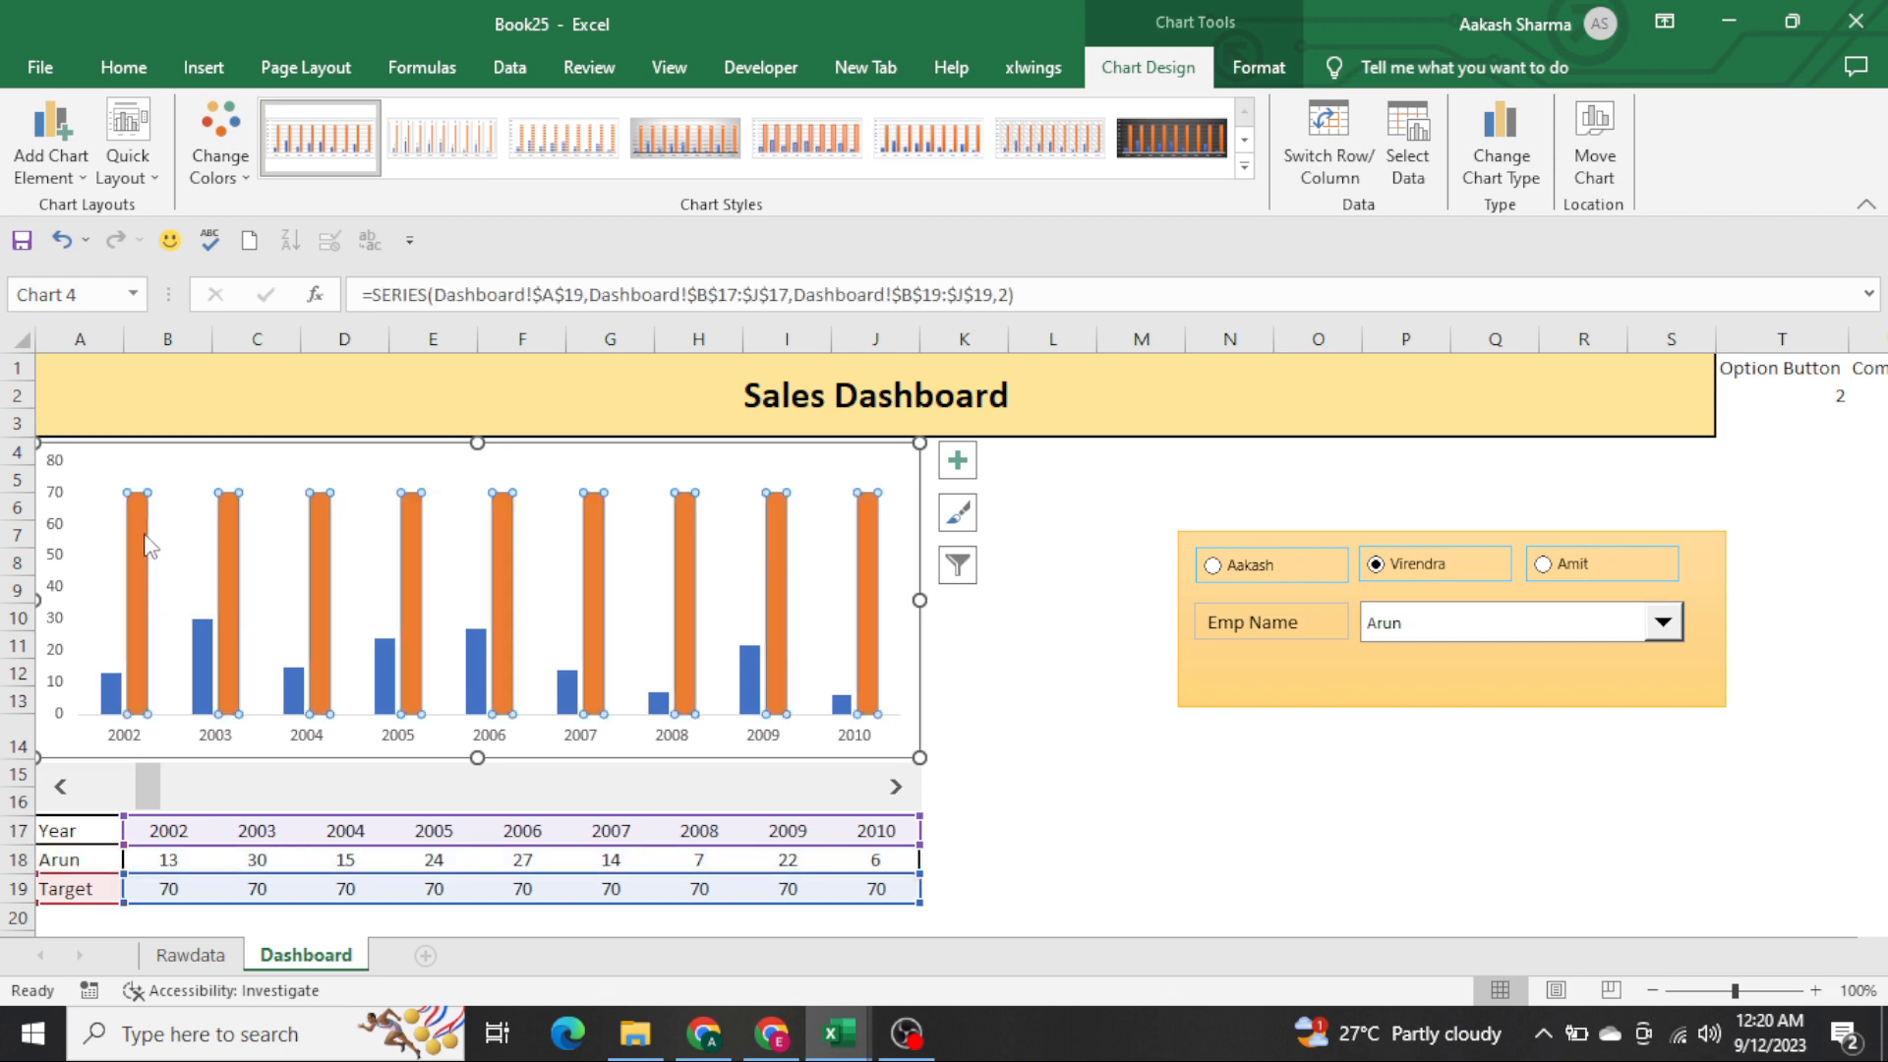
pyautogui.rightClick(192, 483)
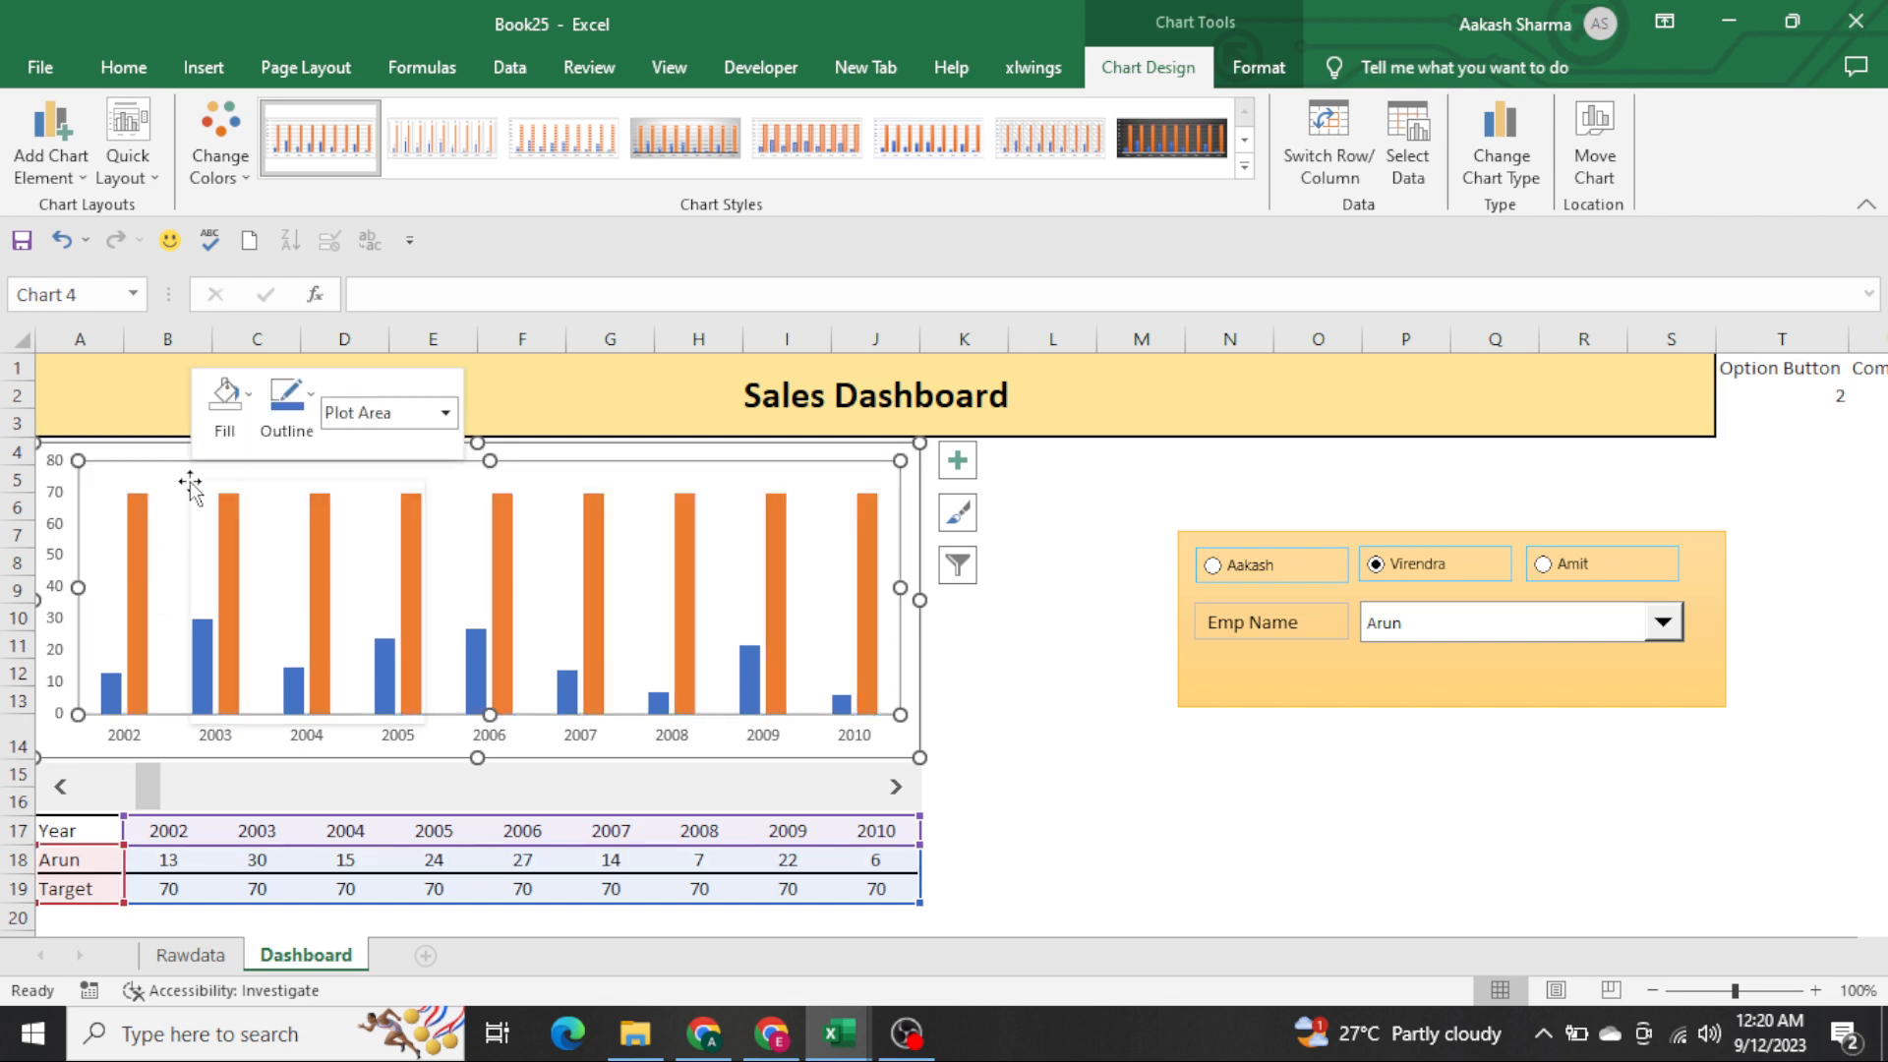
pyautogui.click(339, 581)
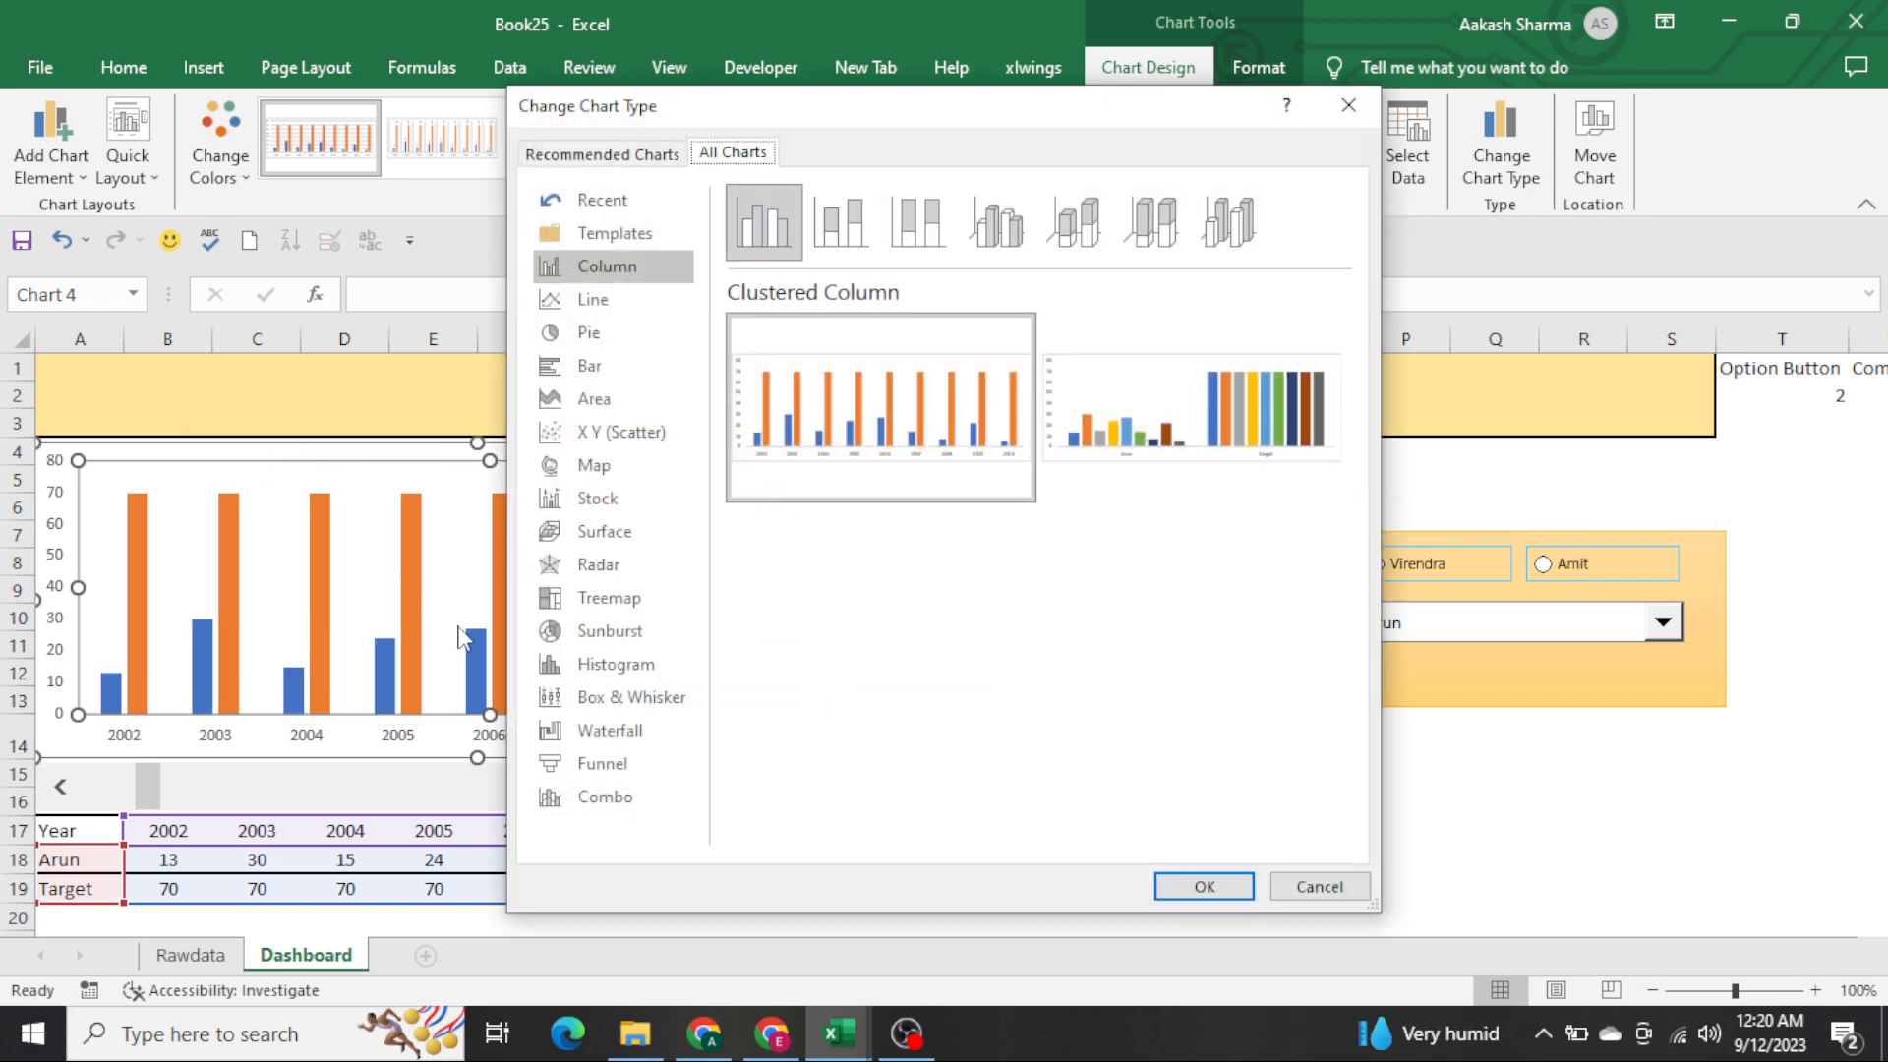
pyautogui.click(610, 796)
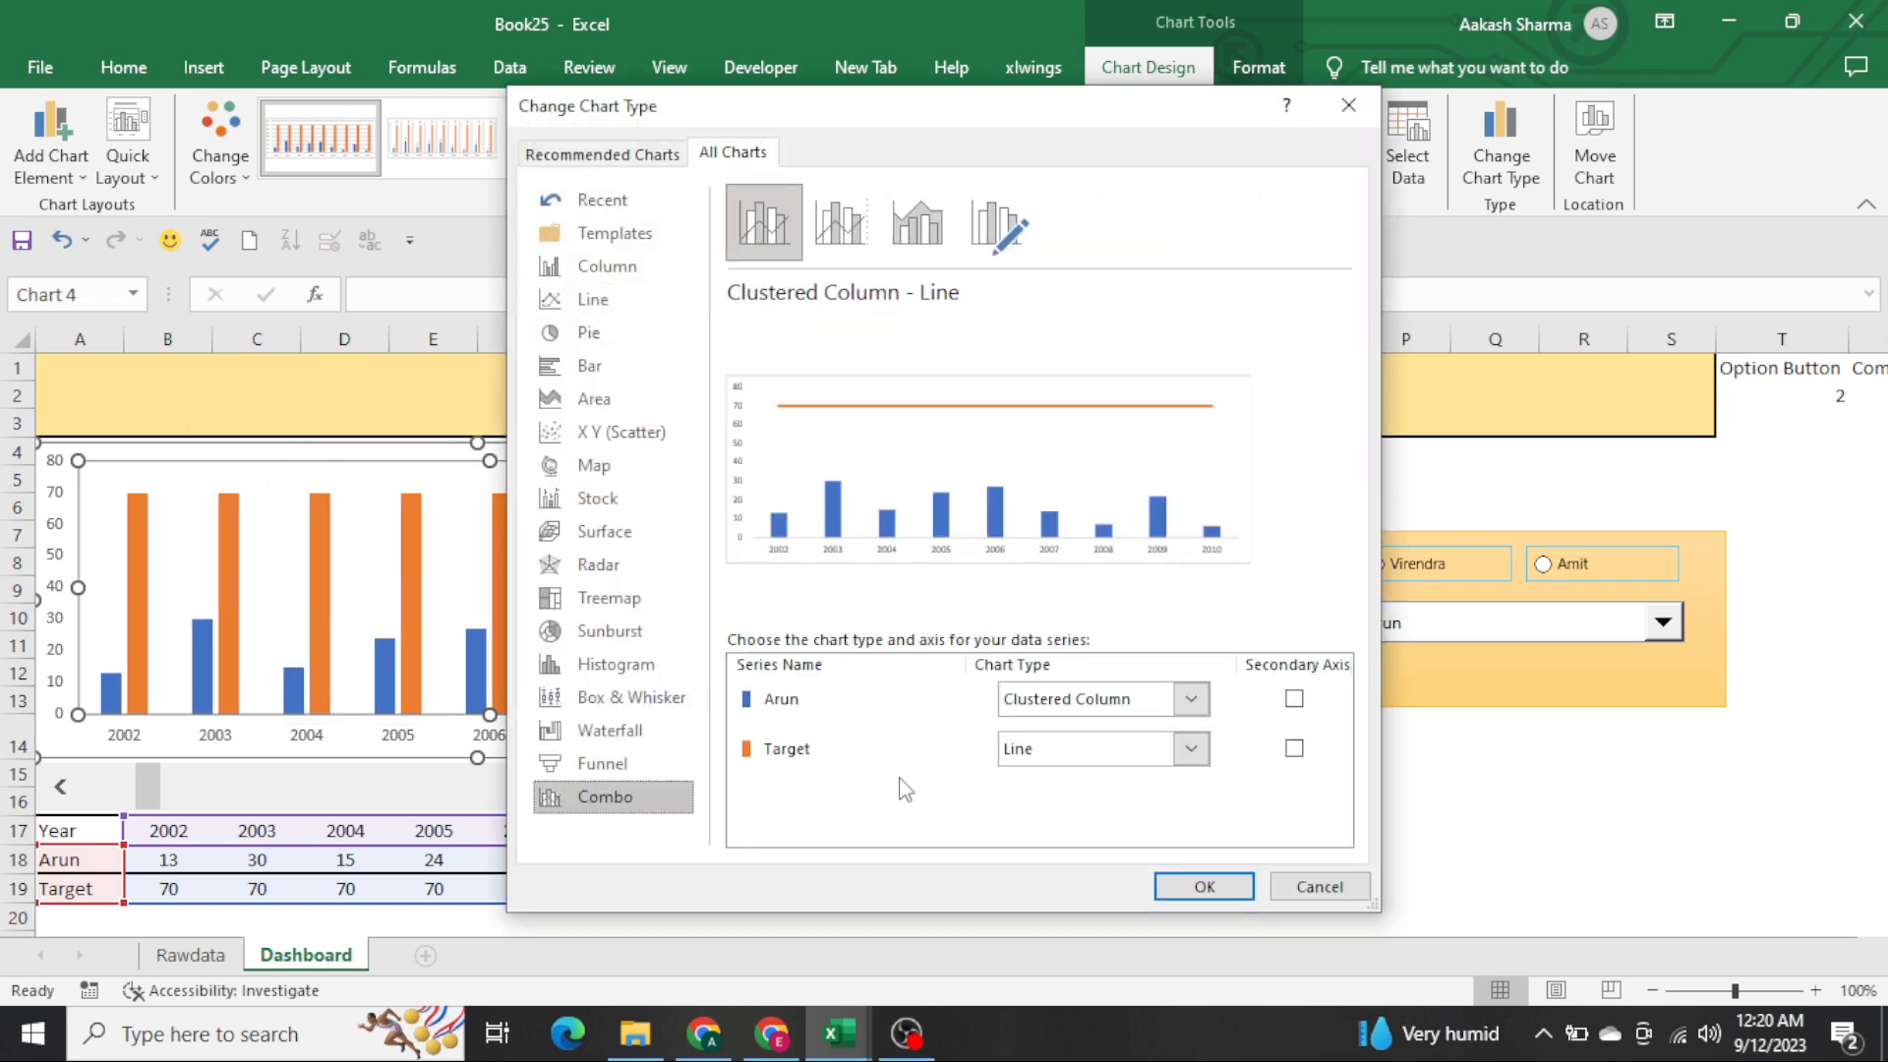
pyautogui.click(1294, 749)
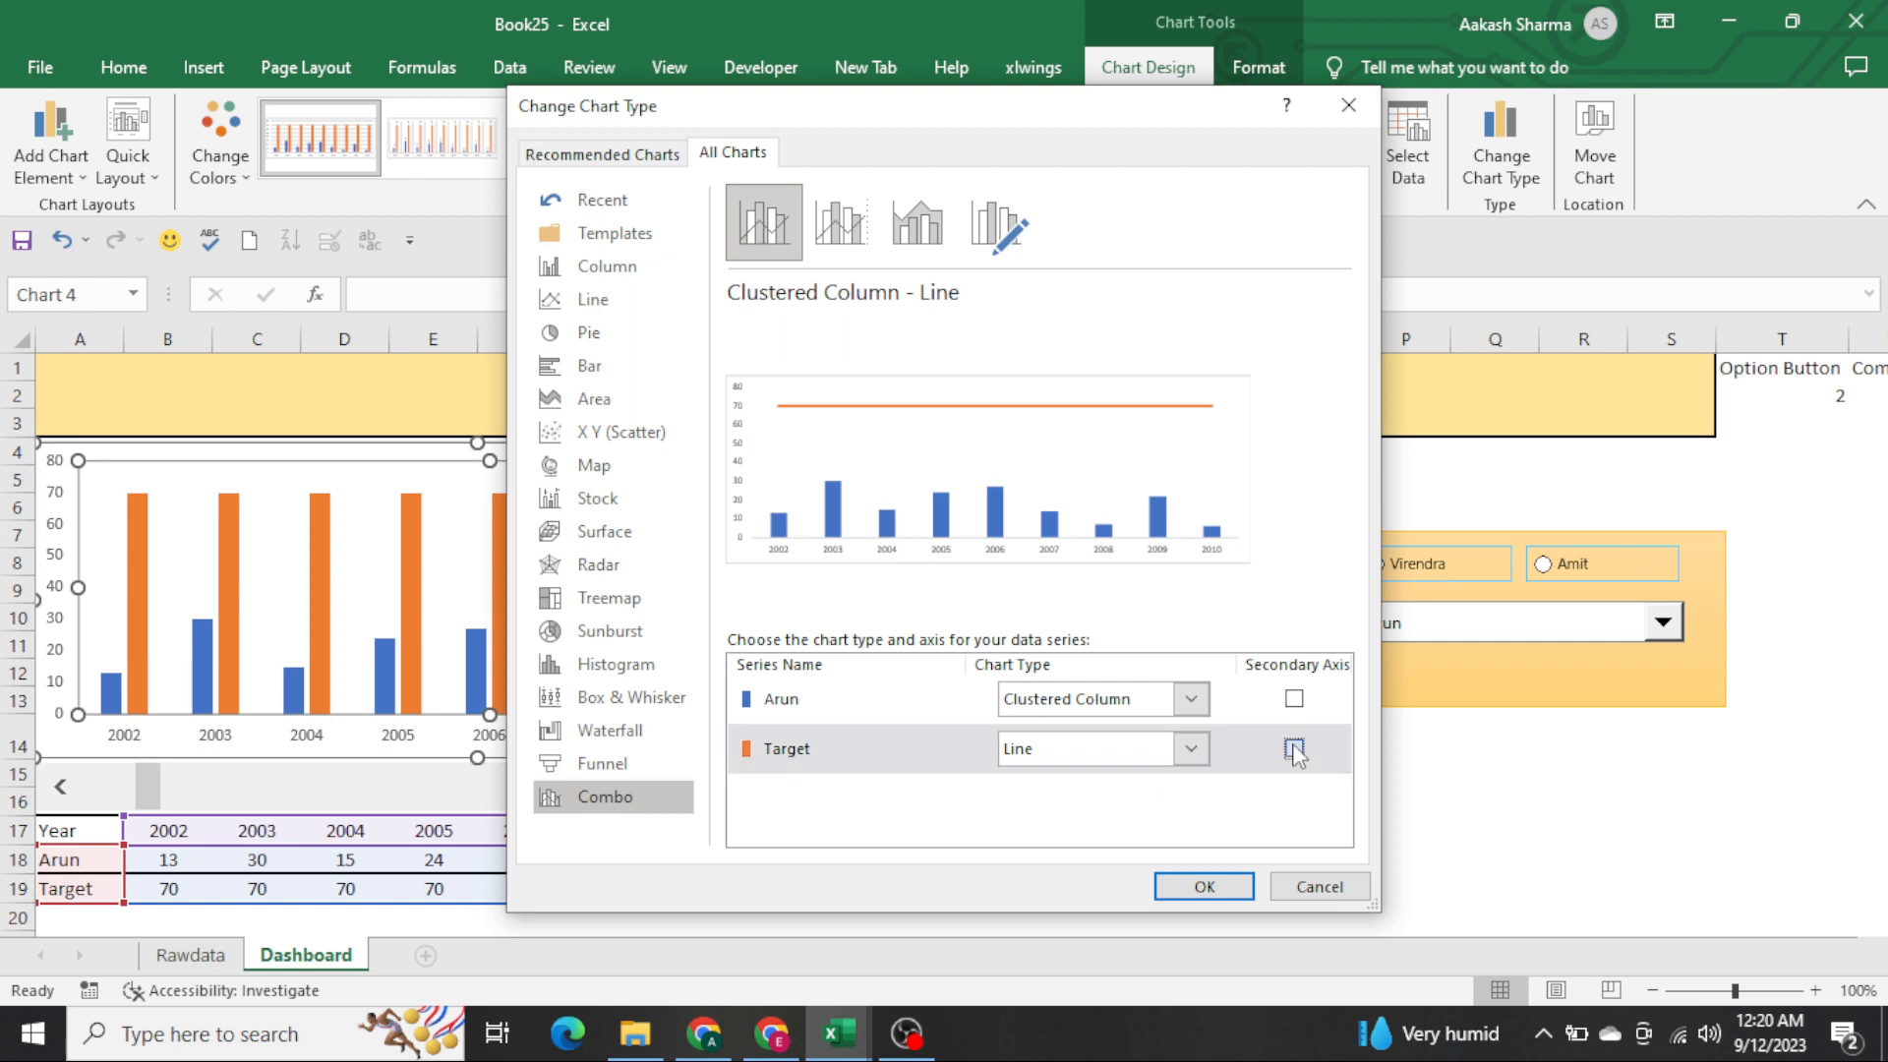
pyautogui.click(1207, 887)
pyautogui.click(1125, 726)
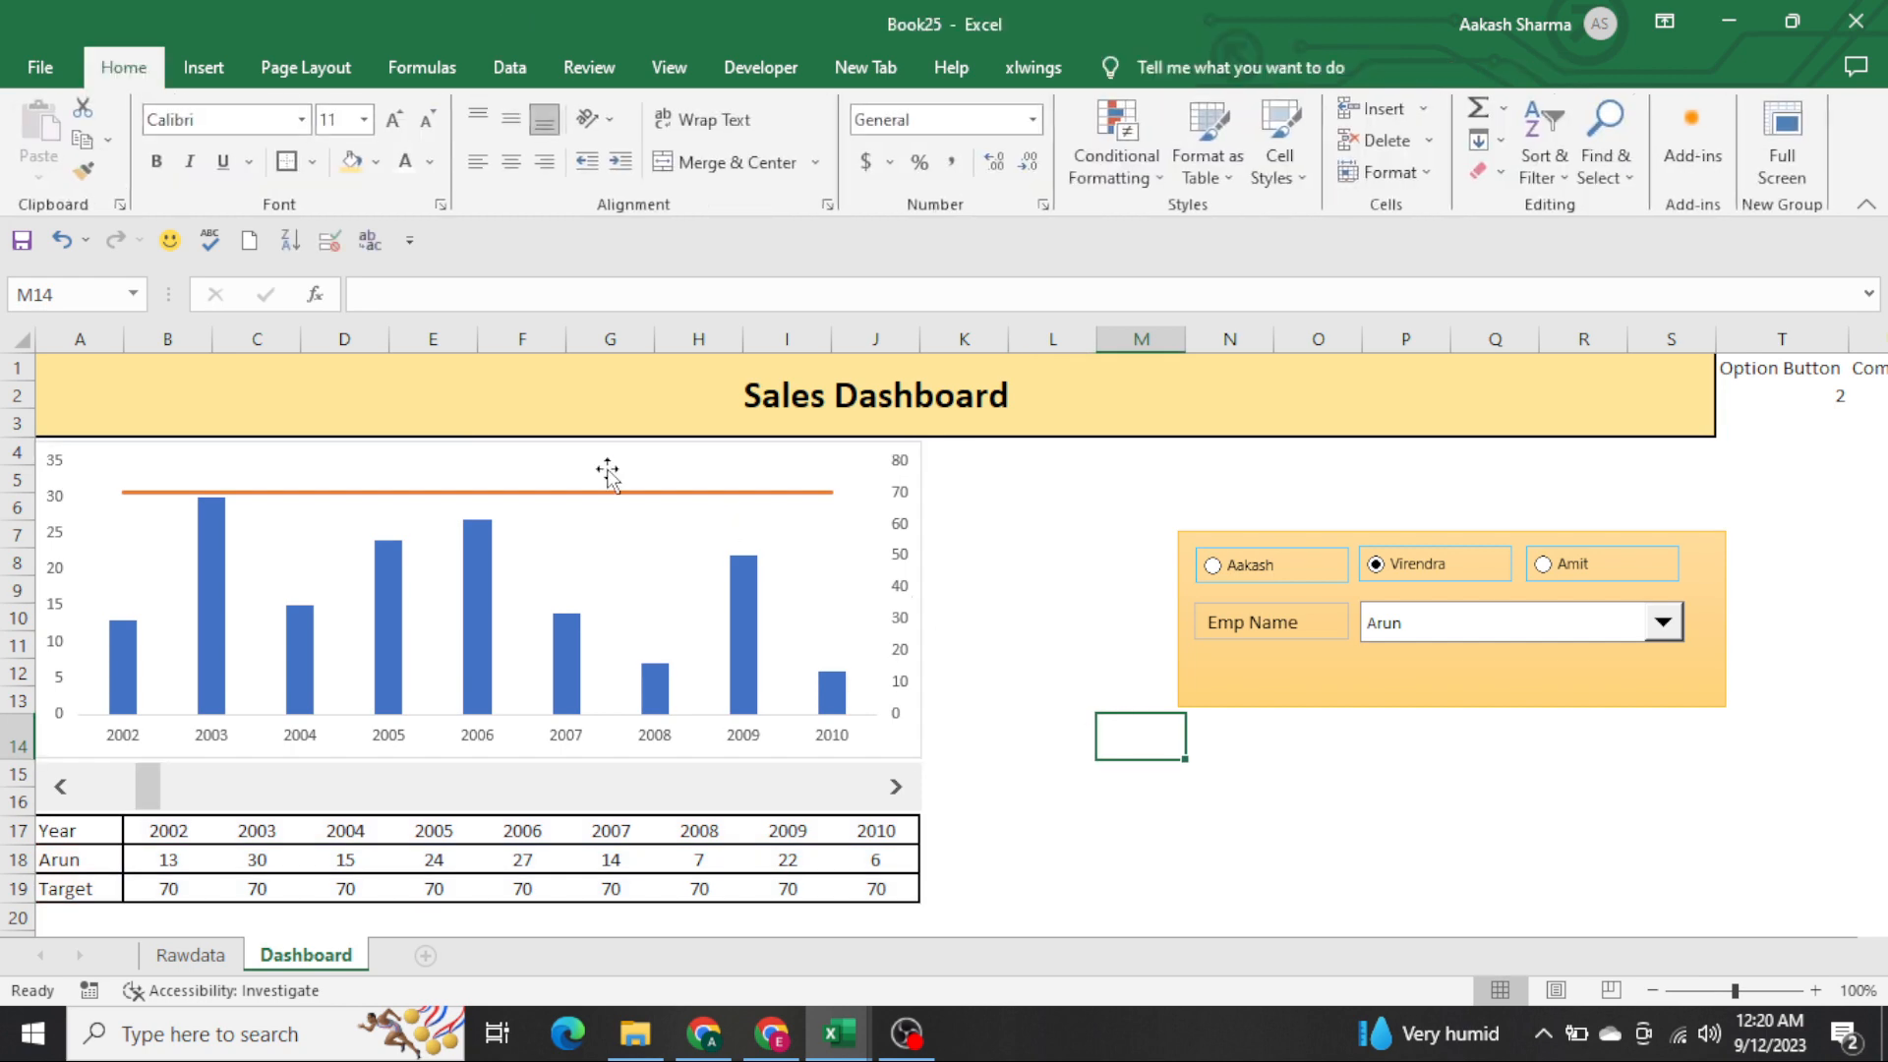
# Try deleting the chart's primary and secondary vertical axes, undoing each deletion
pyautogui.click(529, 491)
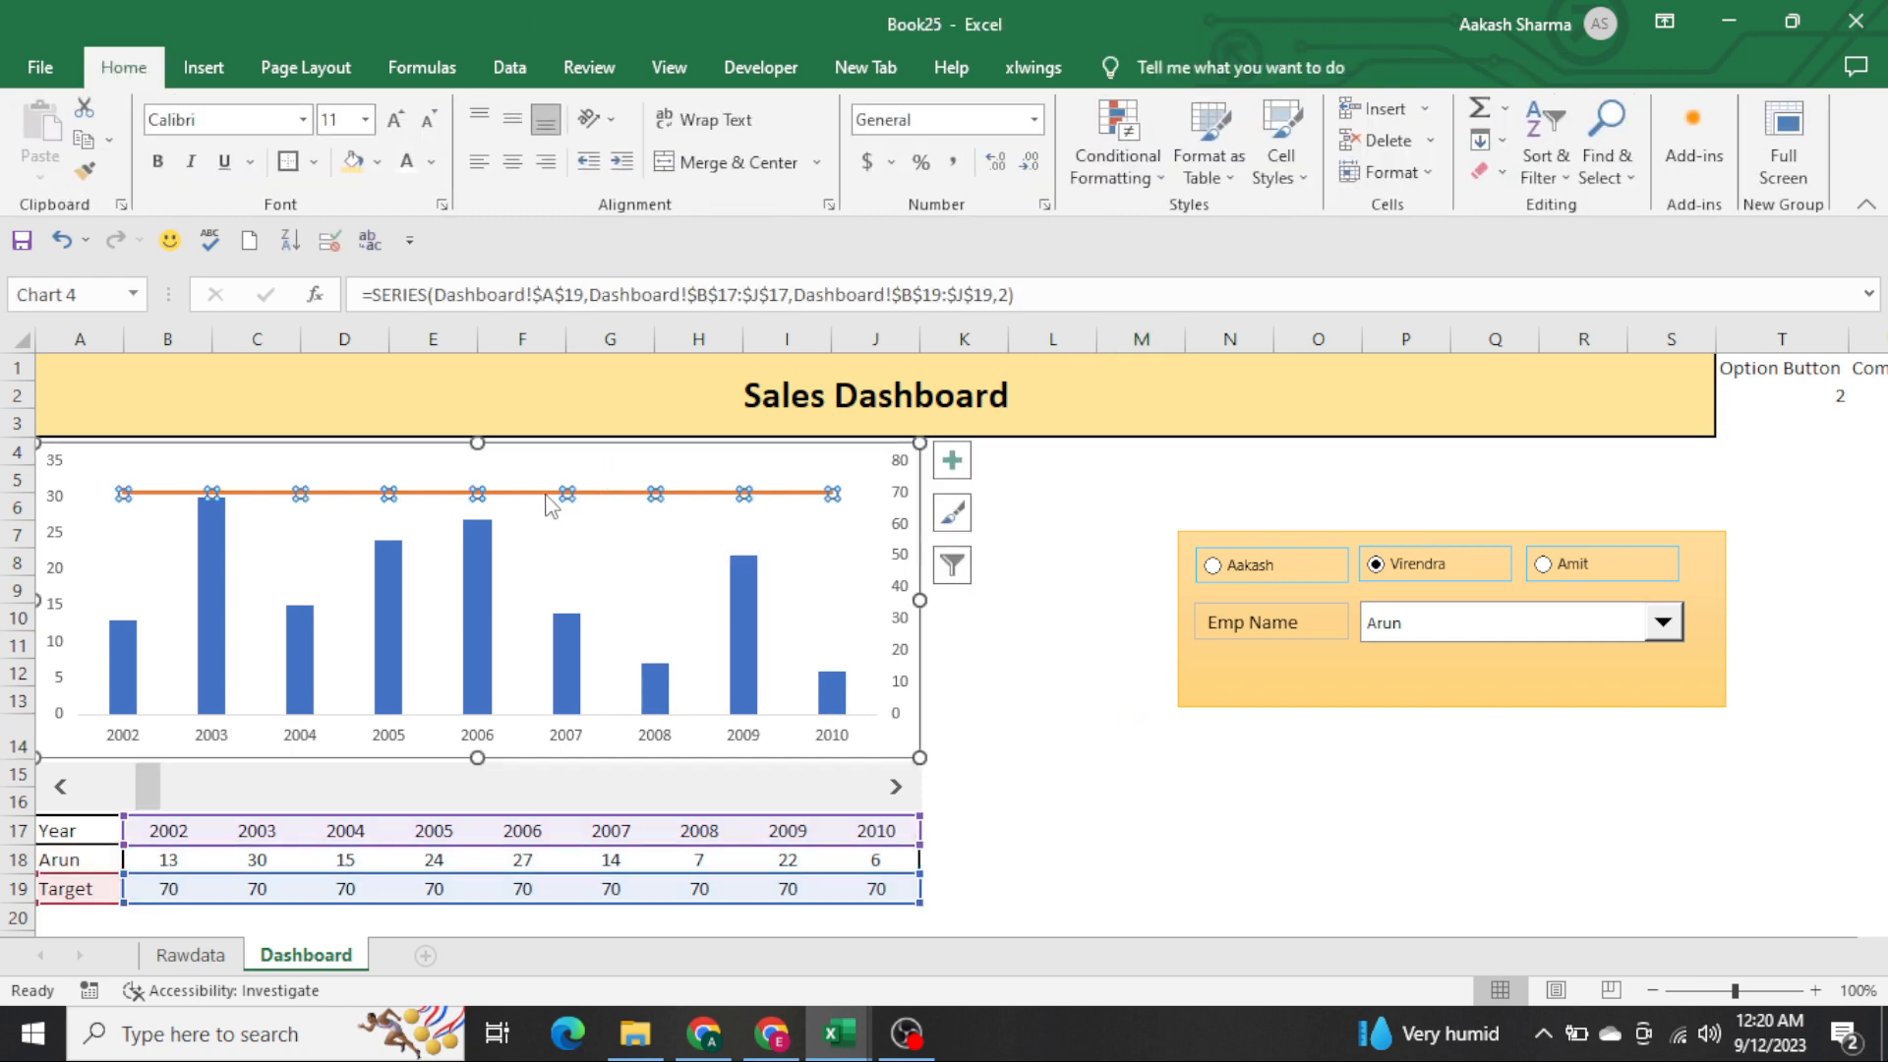
pyautogui.click(578, 538)
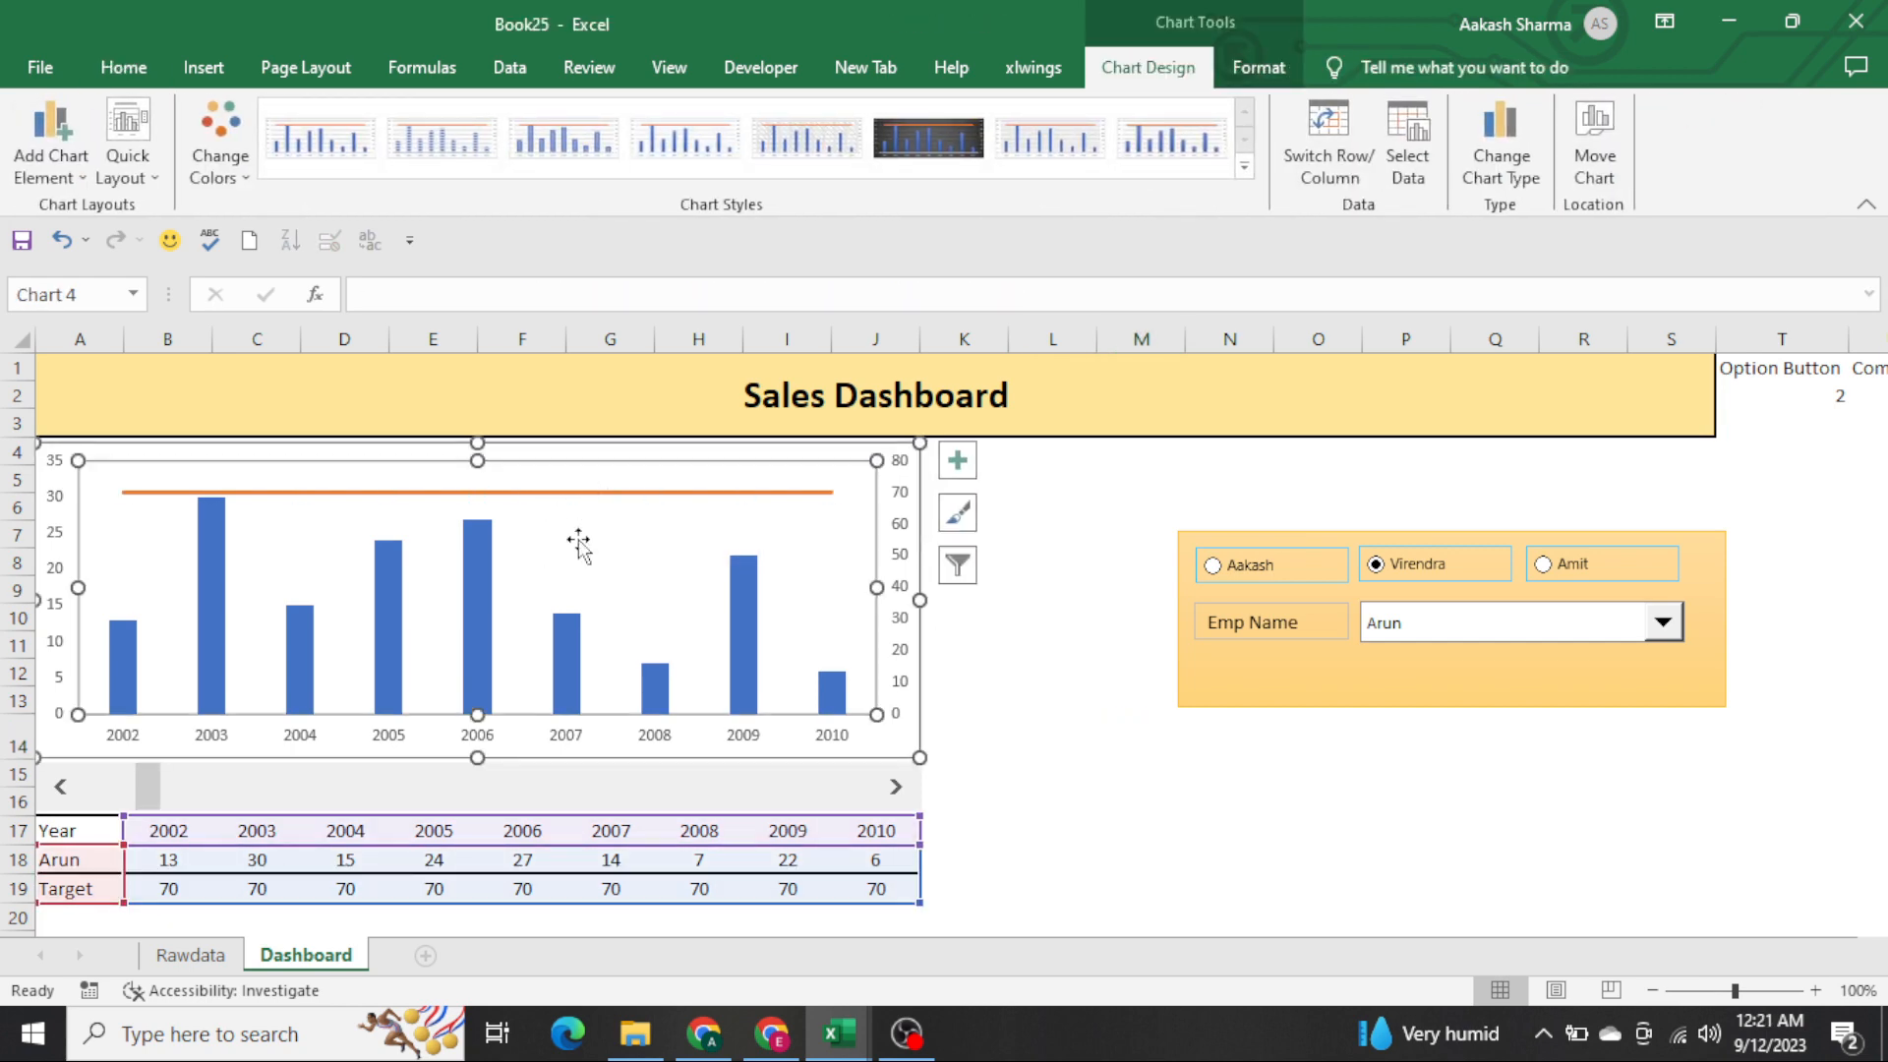
pyautogui.click(61, 544)
pyautogui.press('Delete')
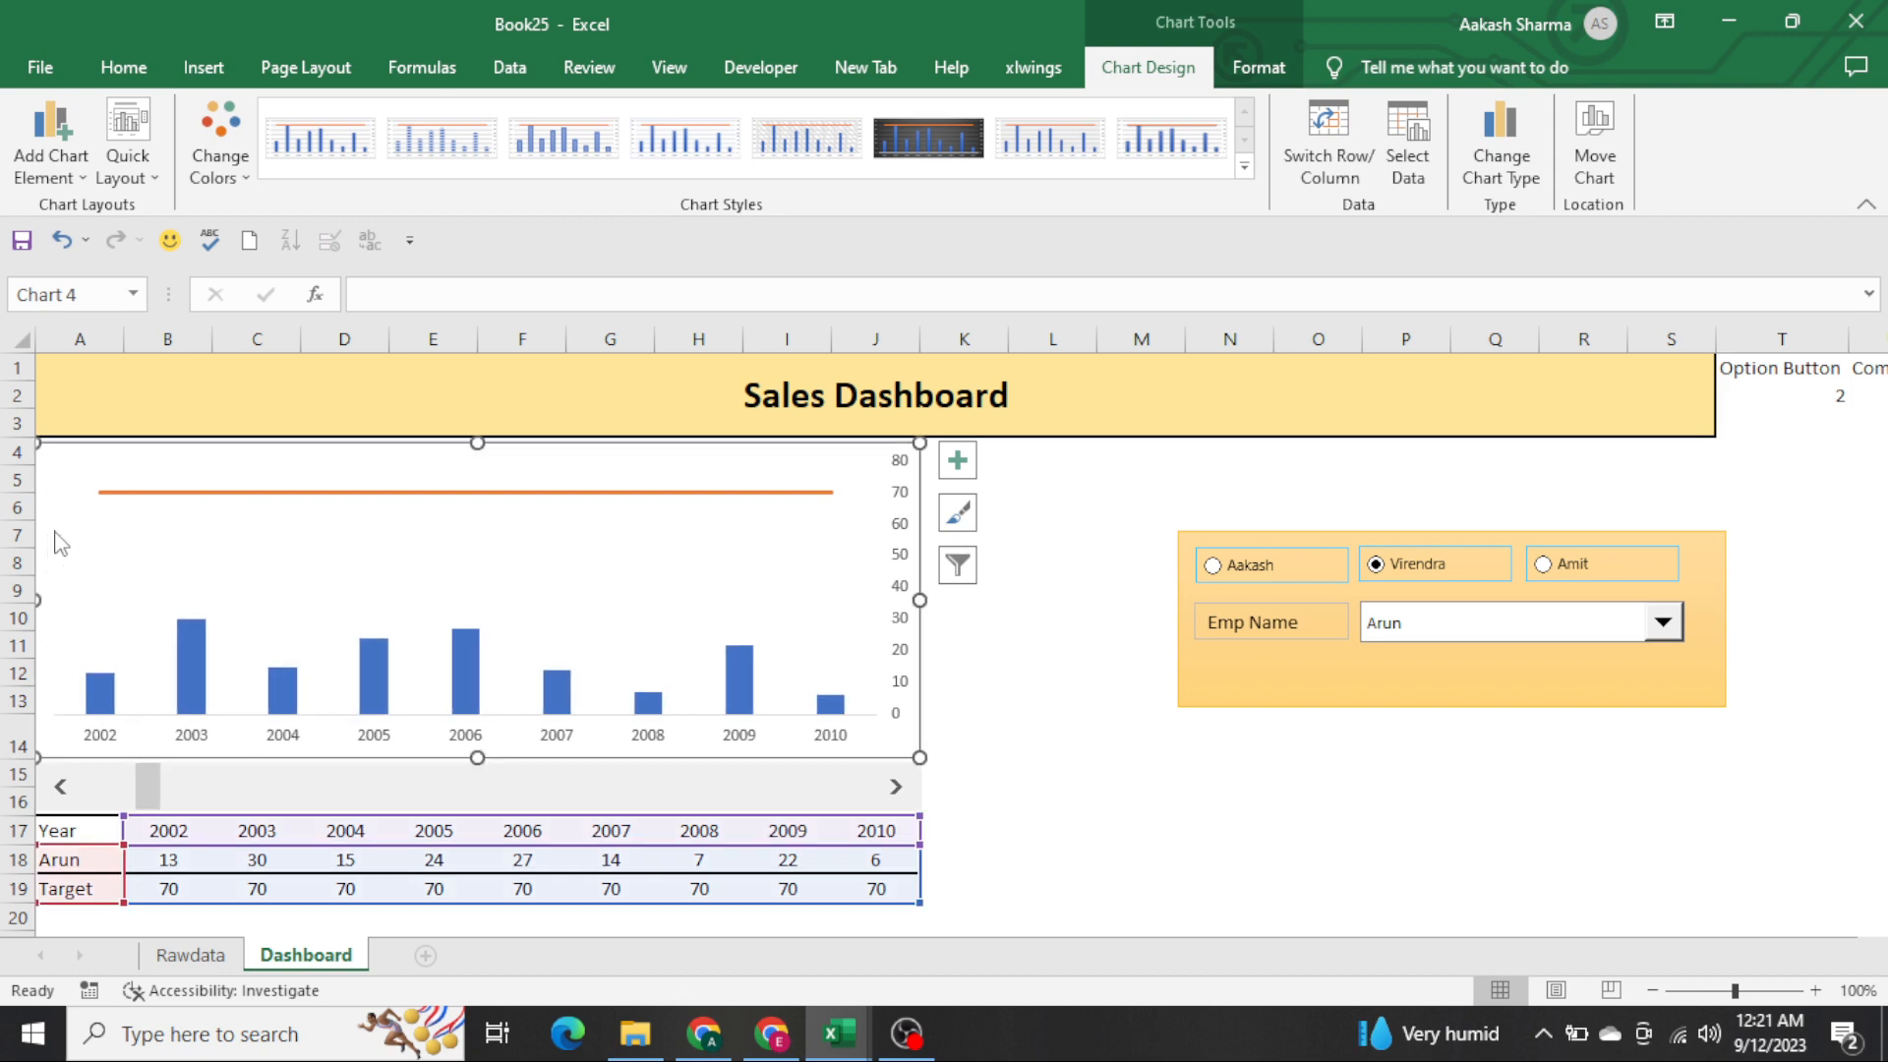
pyautogui.hotkey('ctrl', 'z')
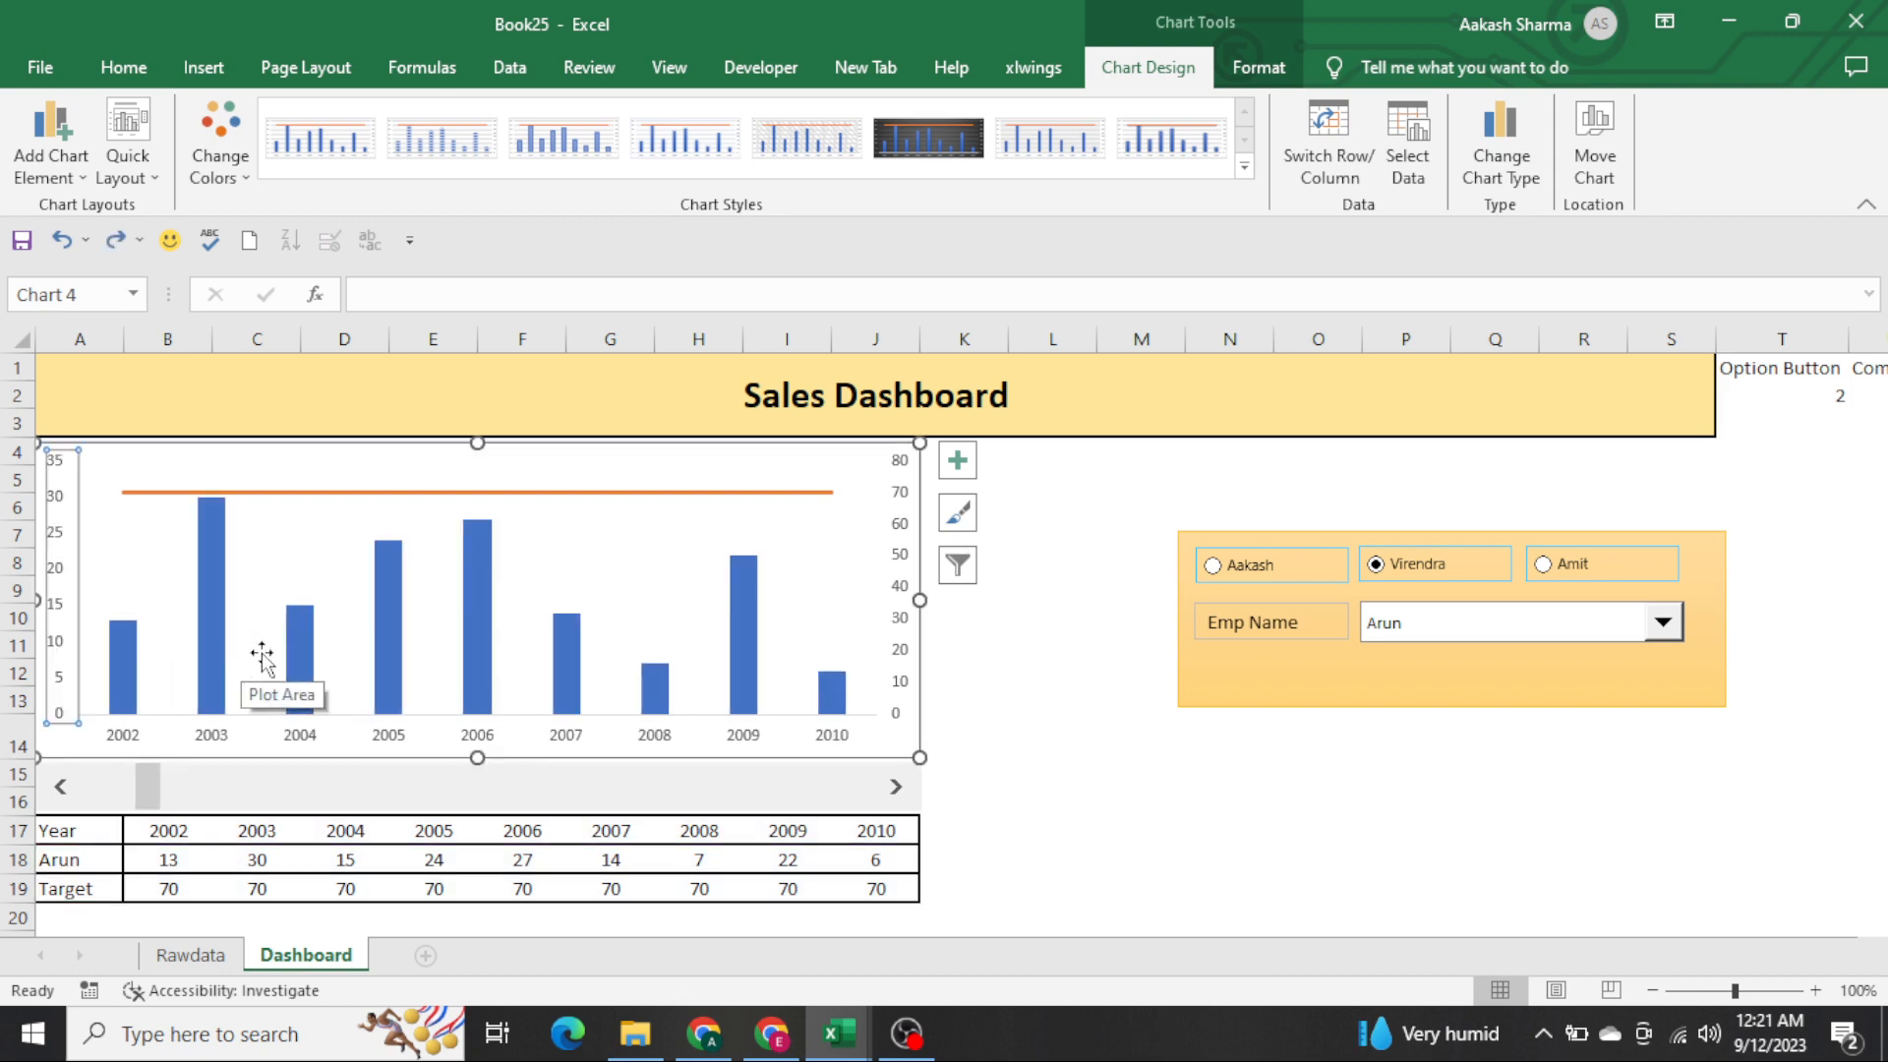
pyautogui.press('Delete')
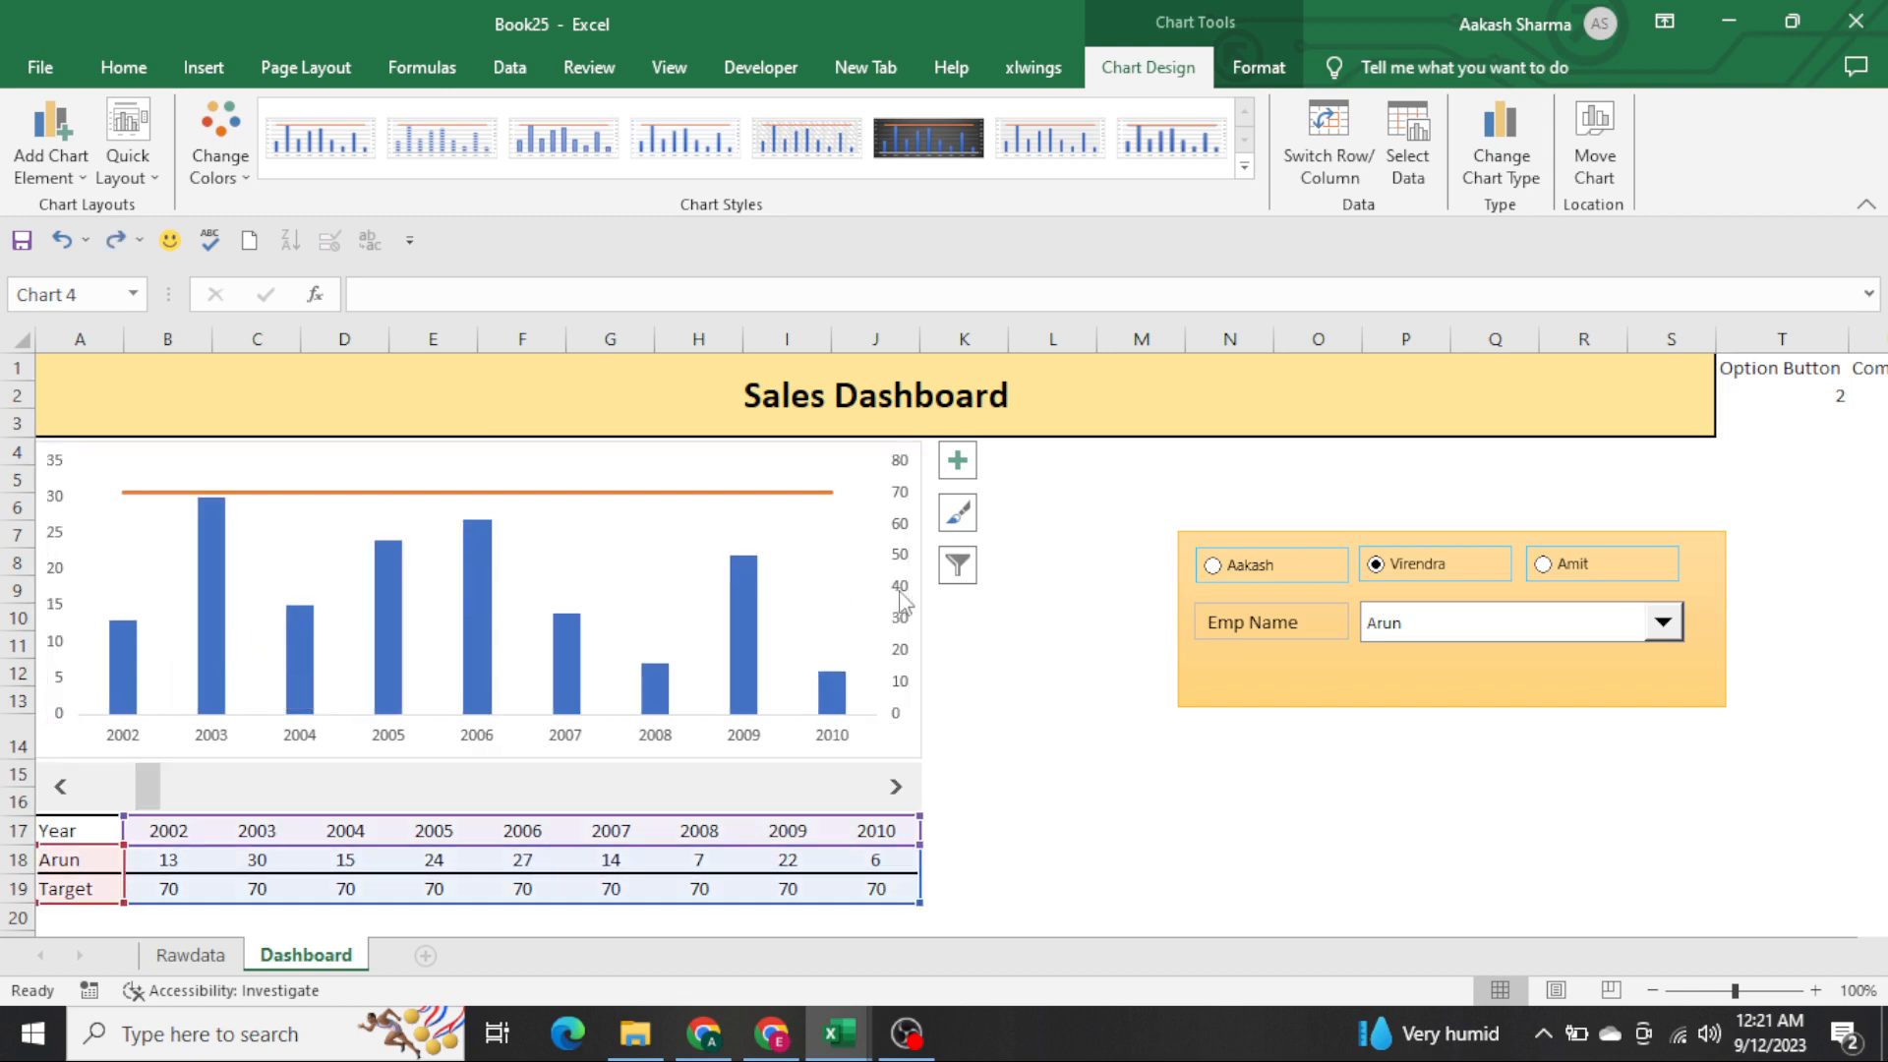
pyautogui.hotkey('ctrl', 'z')
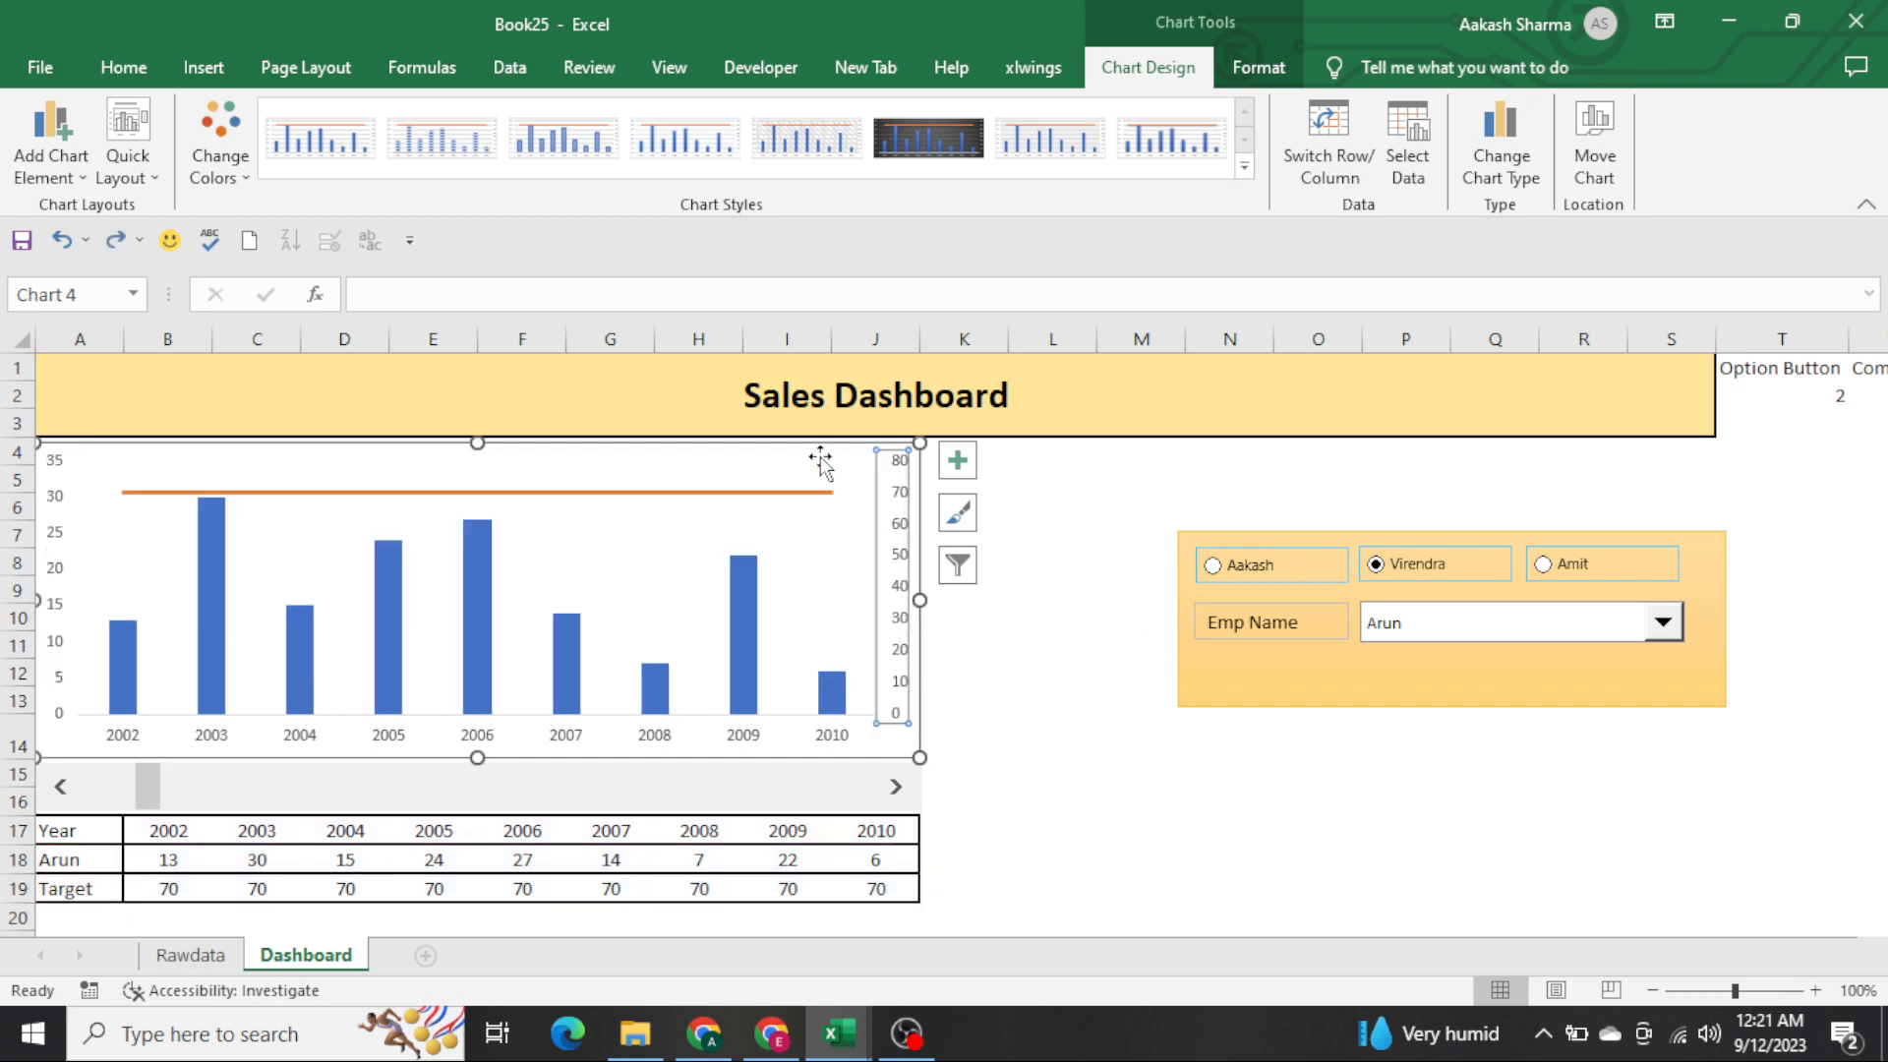
# Add data labels to the employee's sales columns in the chart
pyautogui.click(961, 599)
pyautogui.click(822, 463)
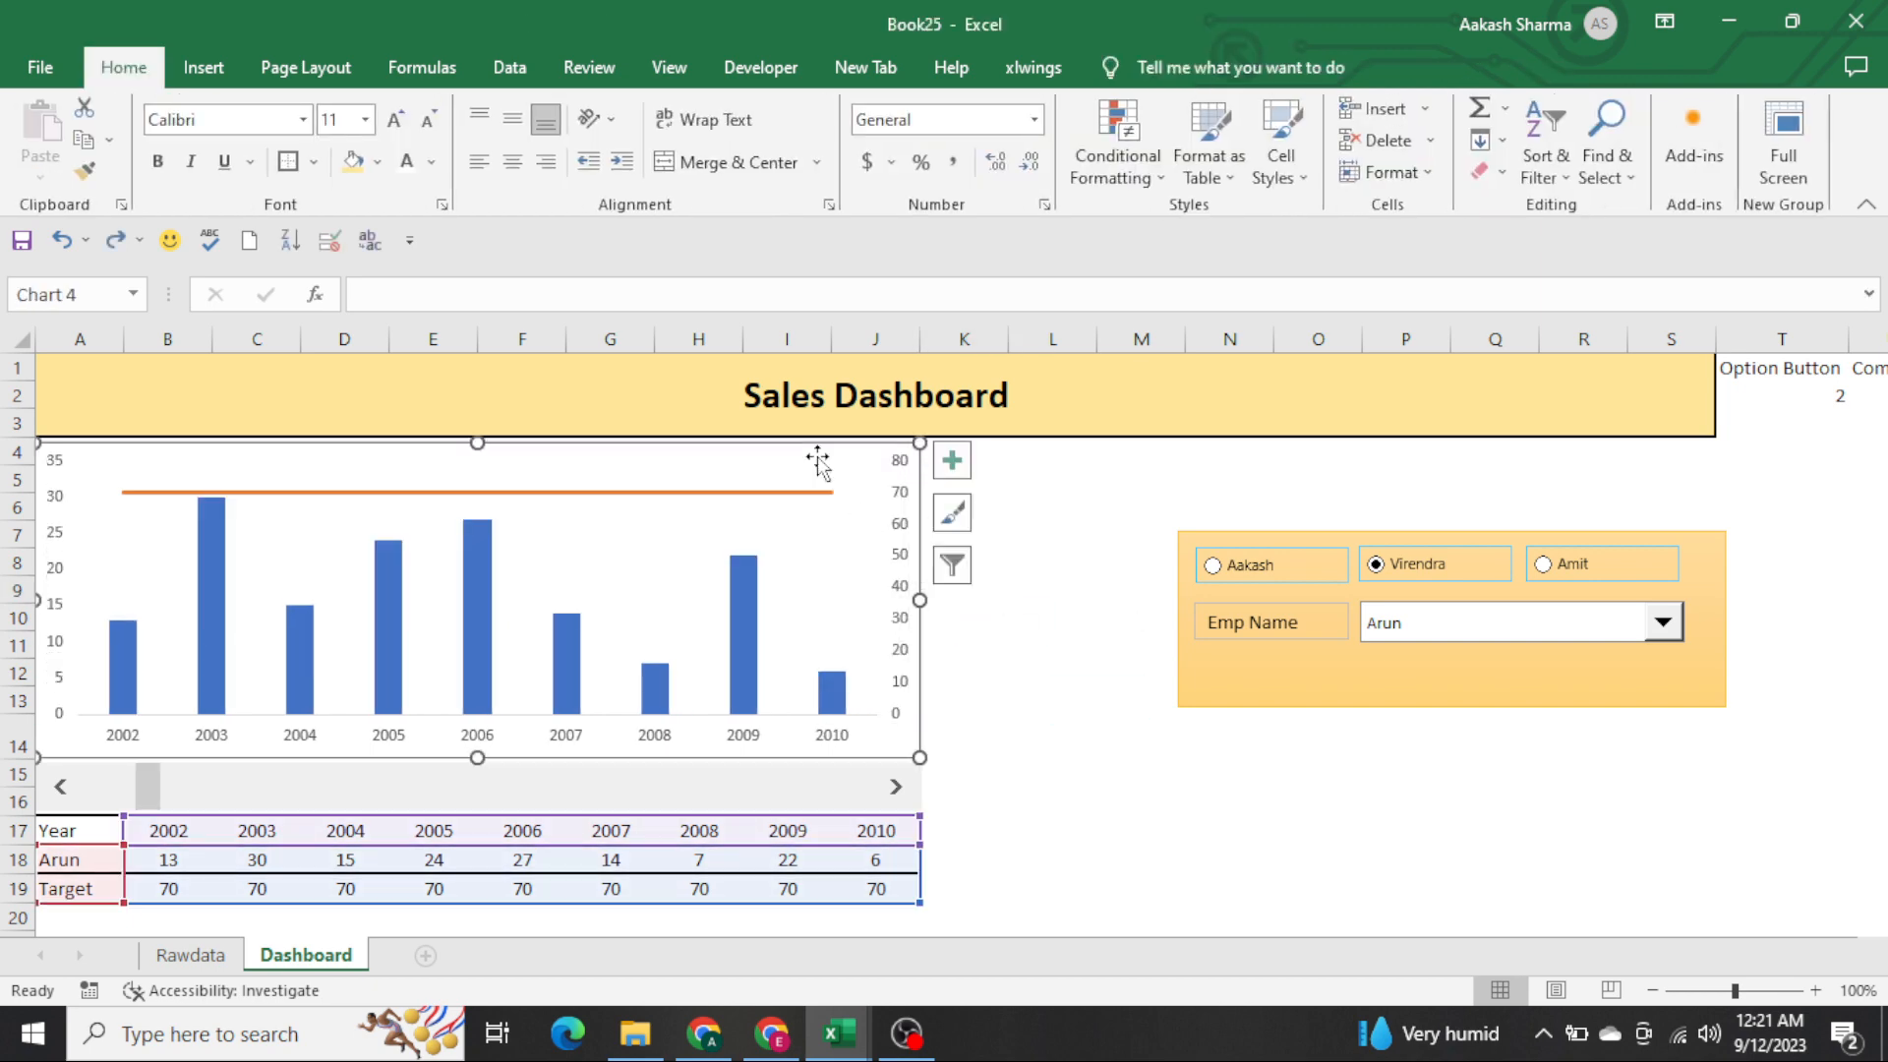
pyautogui.click(957, 462)
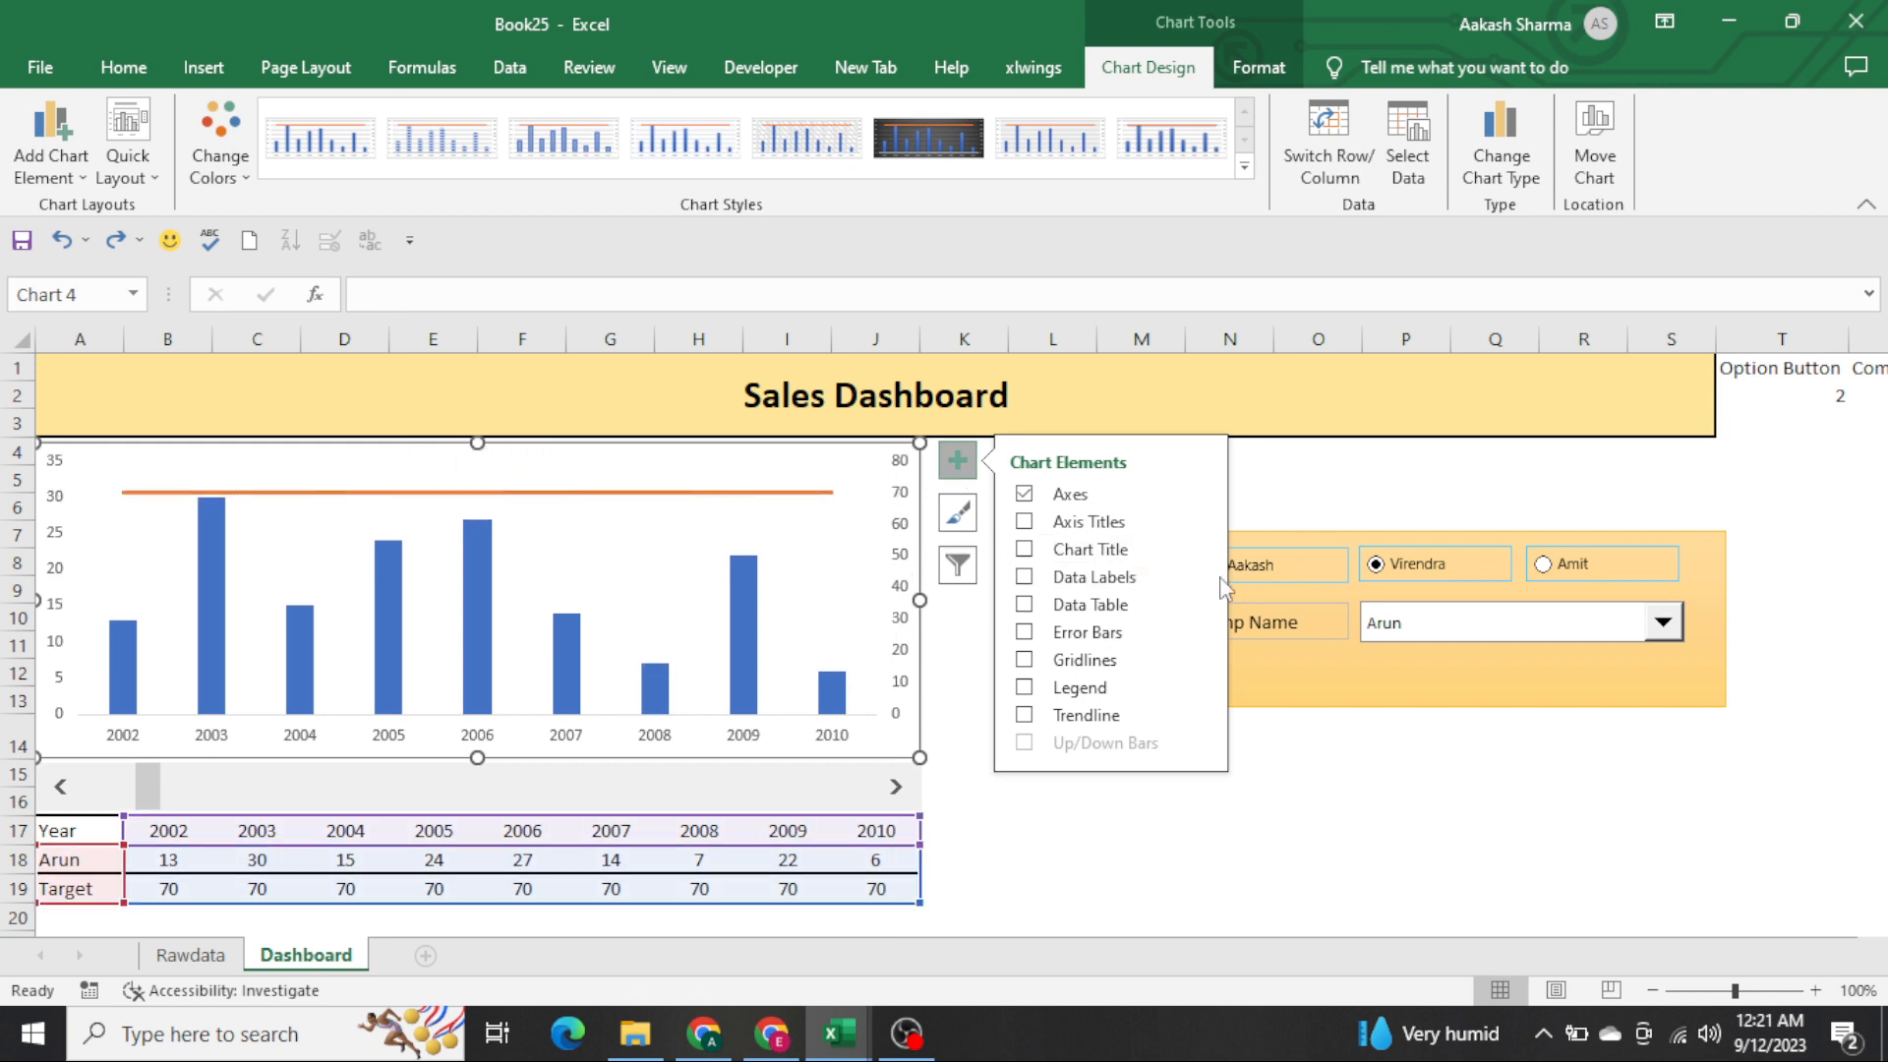
pyautogui.click(466, 595)
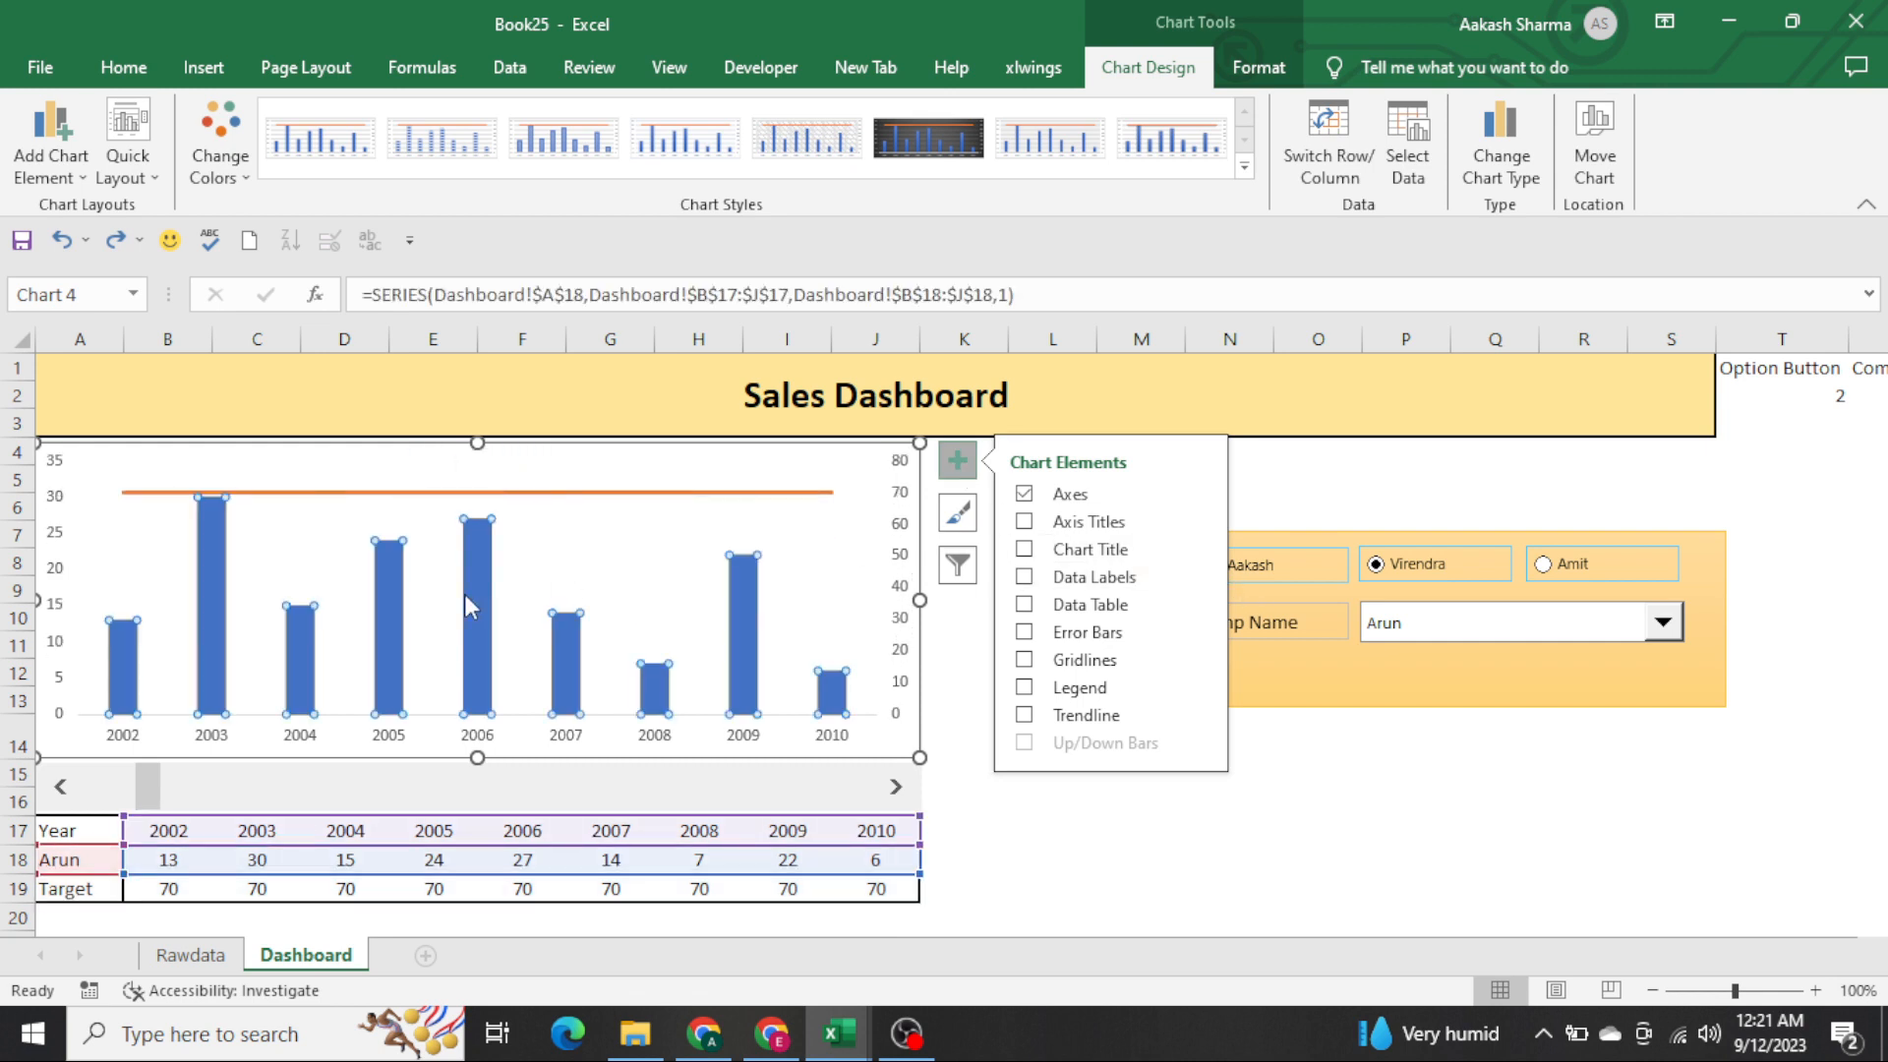
pyautogui.click(1025, 577)
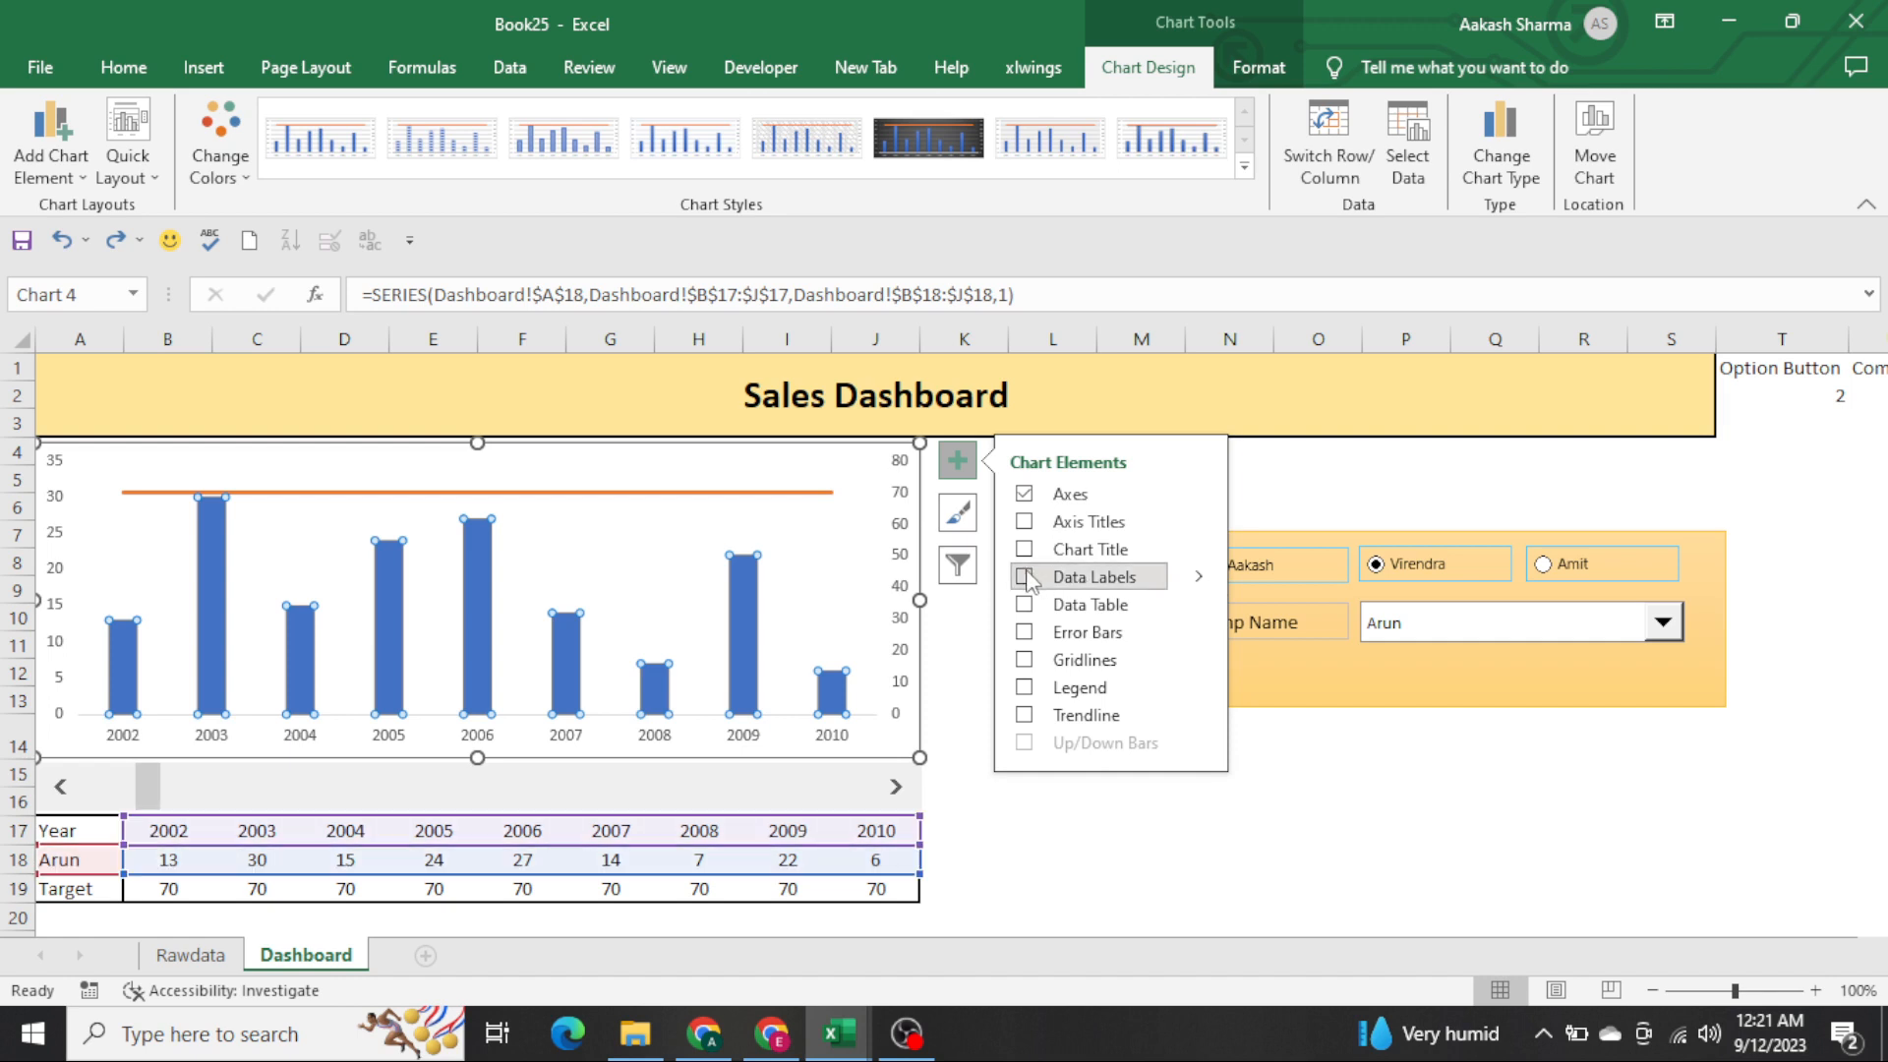
# Make the column data labels bold and fill them with the lightest gold tint
pyautogui.click(742, 536)
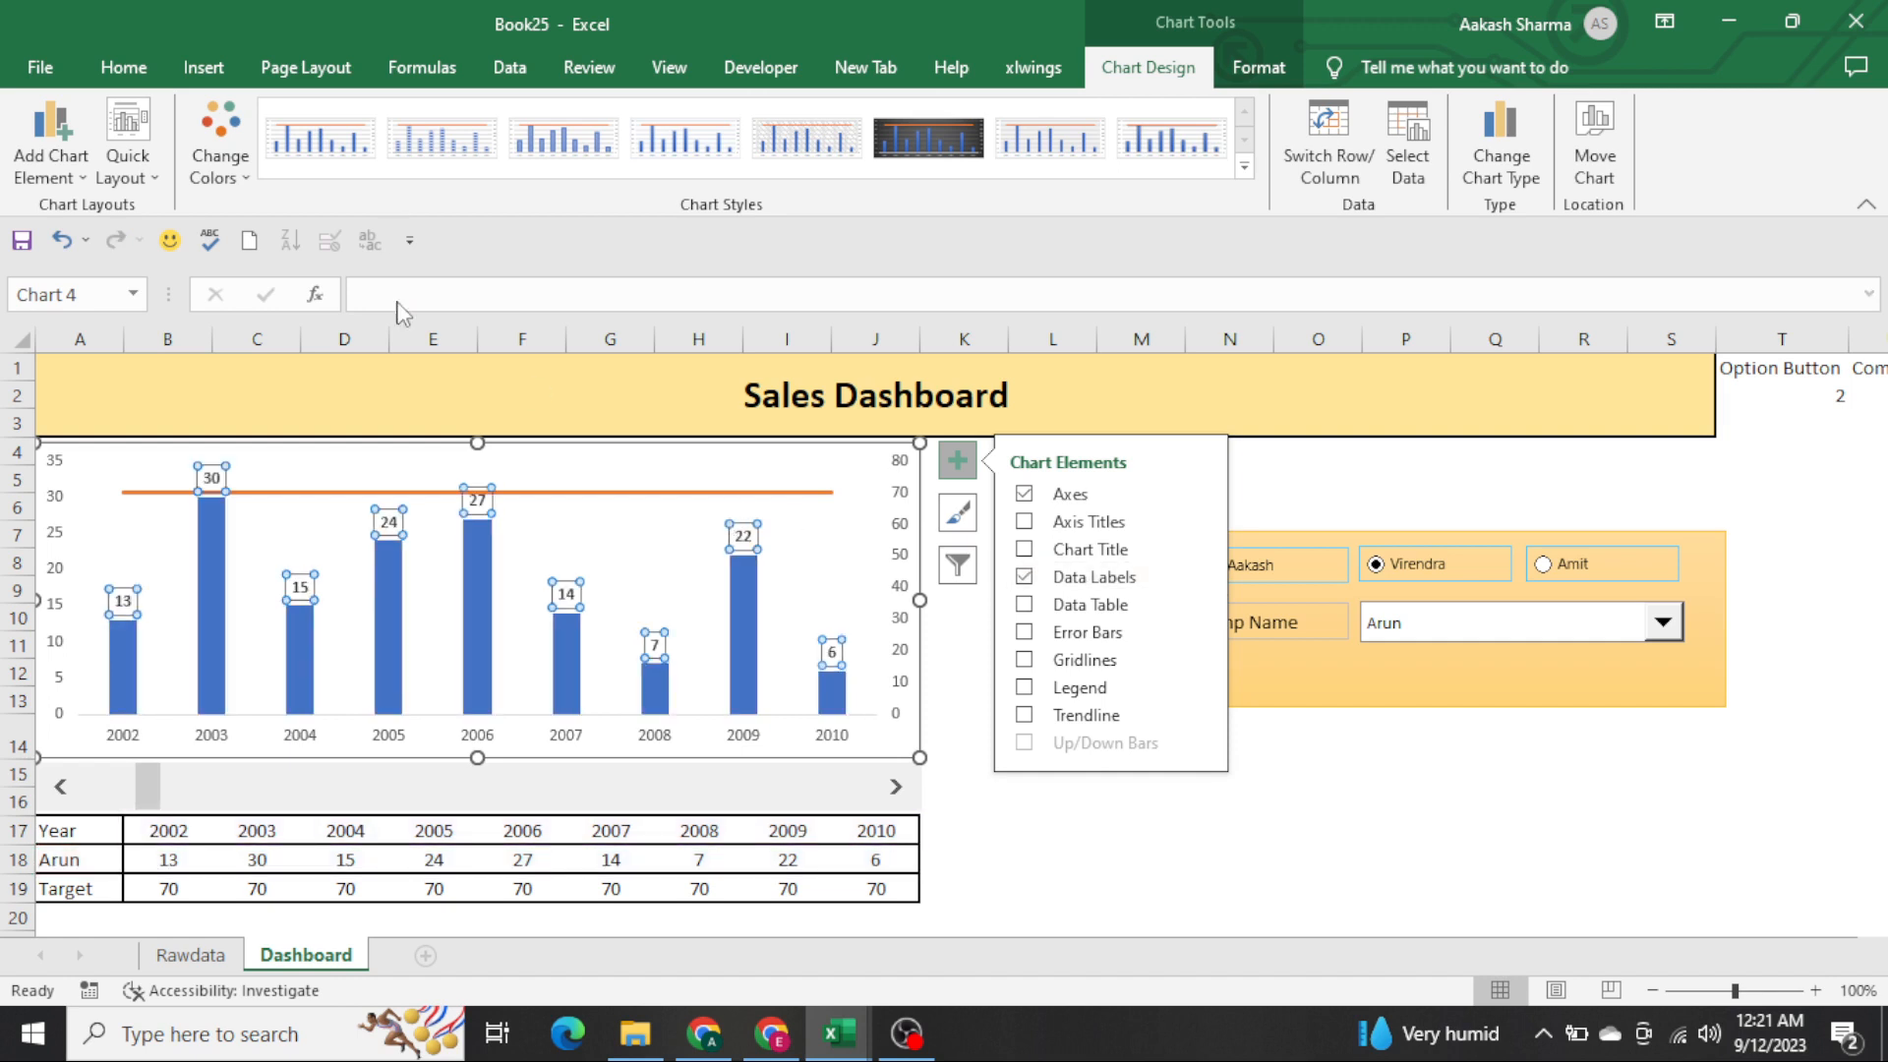
pyautogui.click(123, 67)
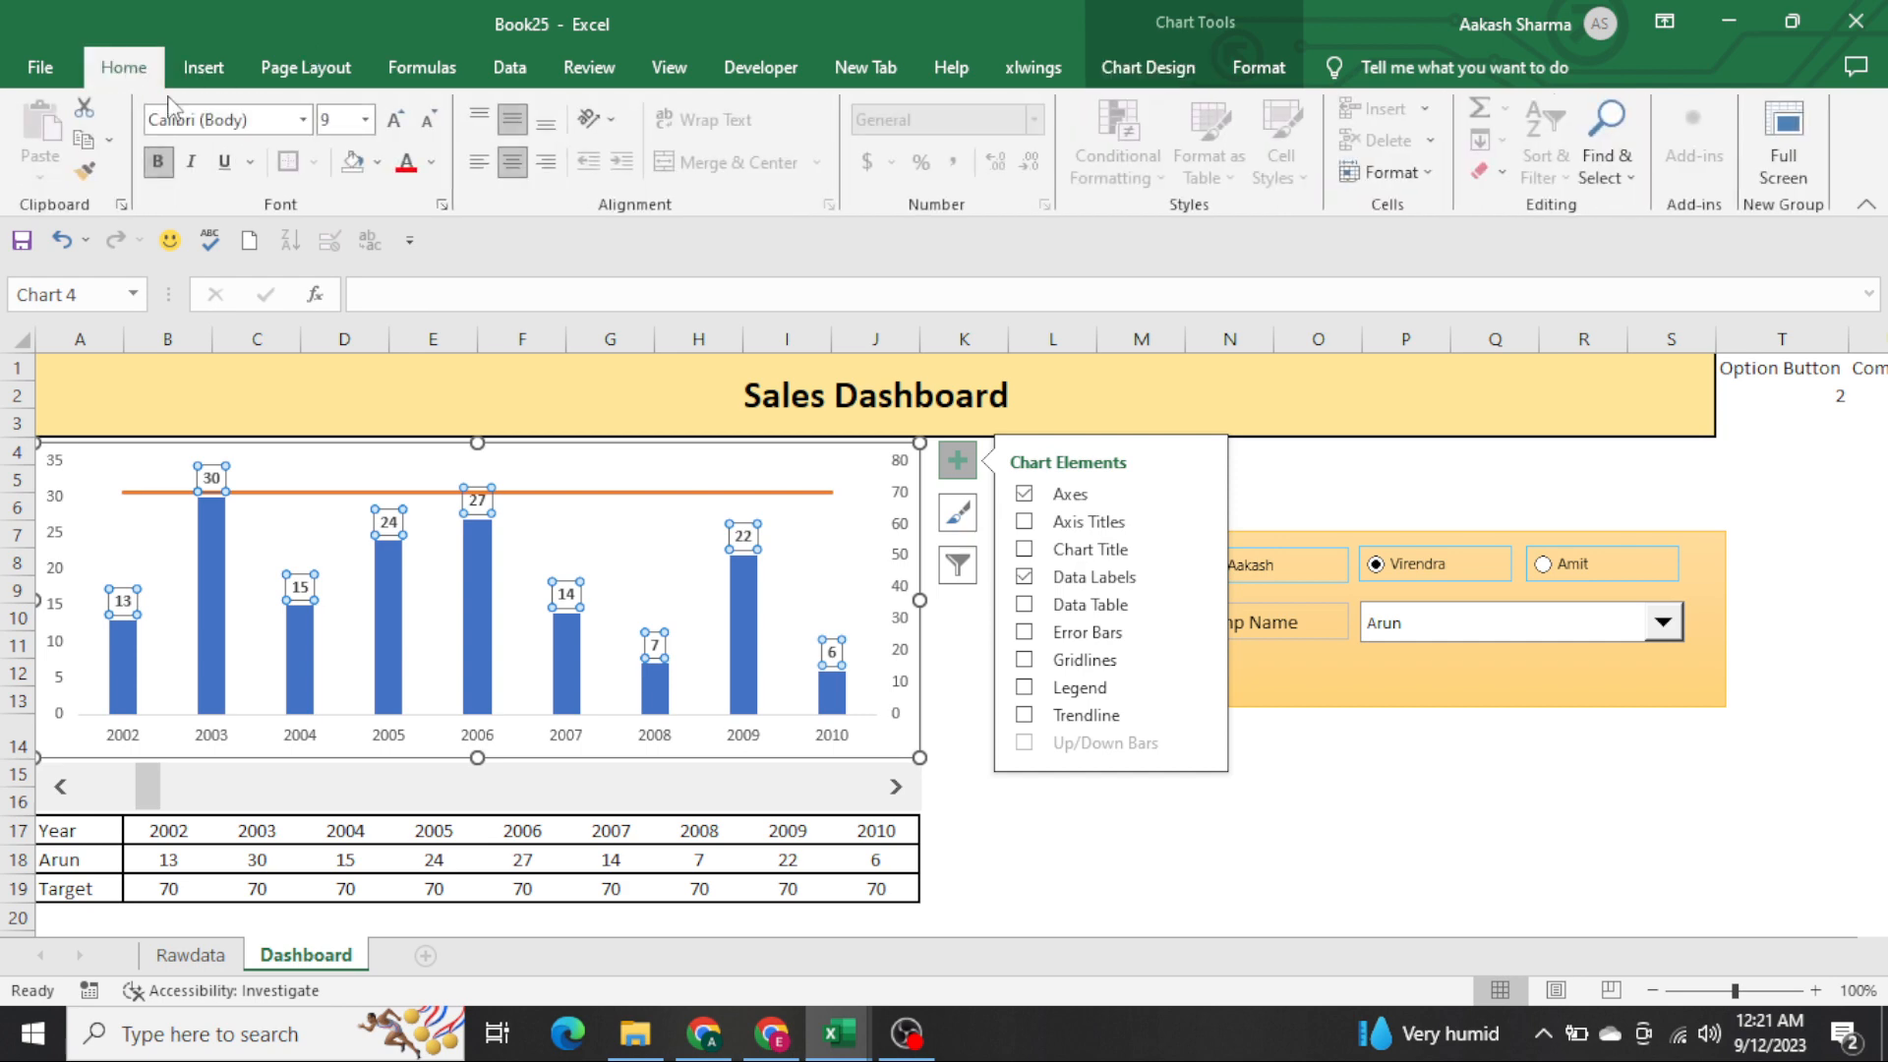
pyautogui.click(379, 164)
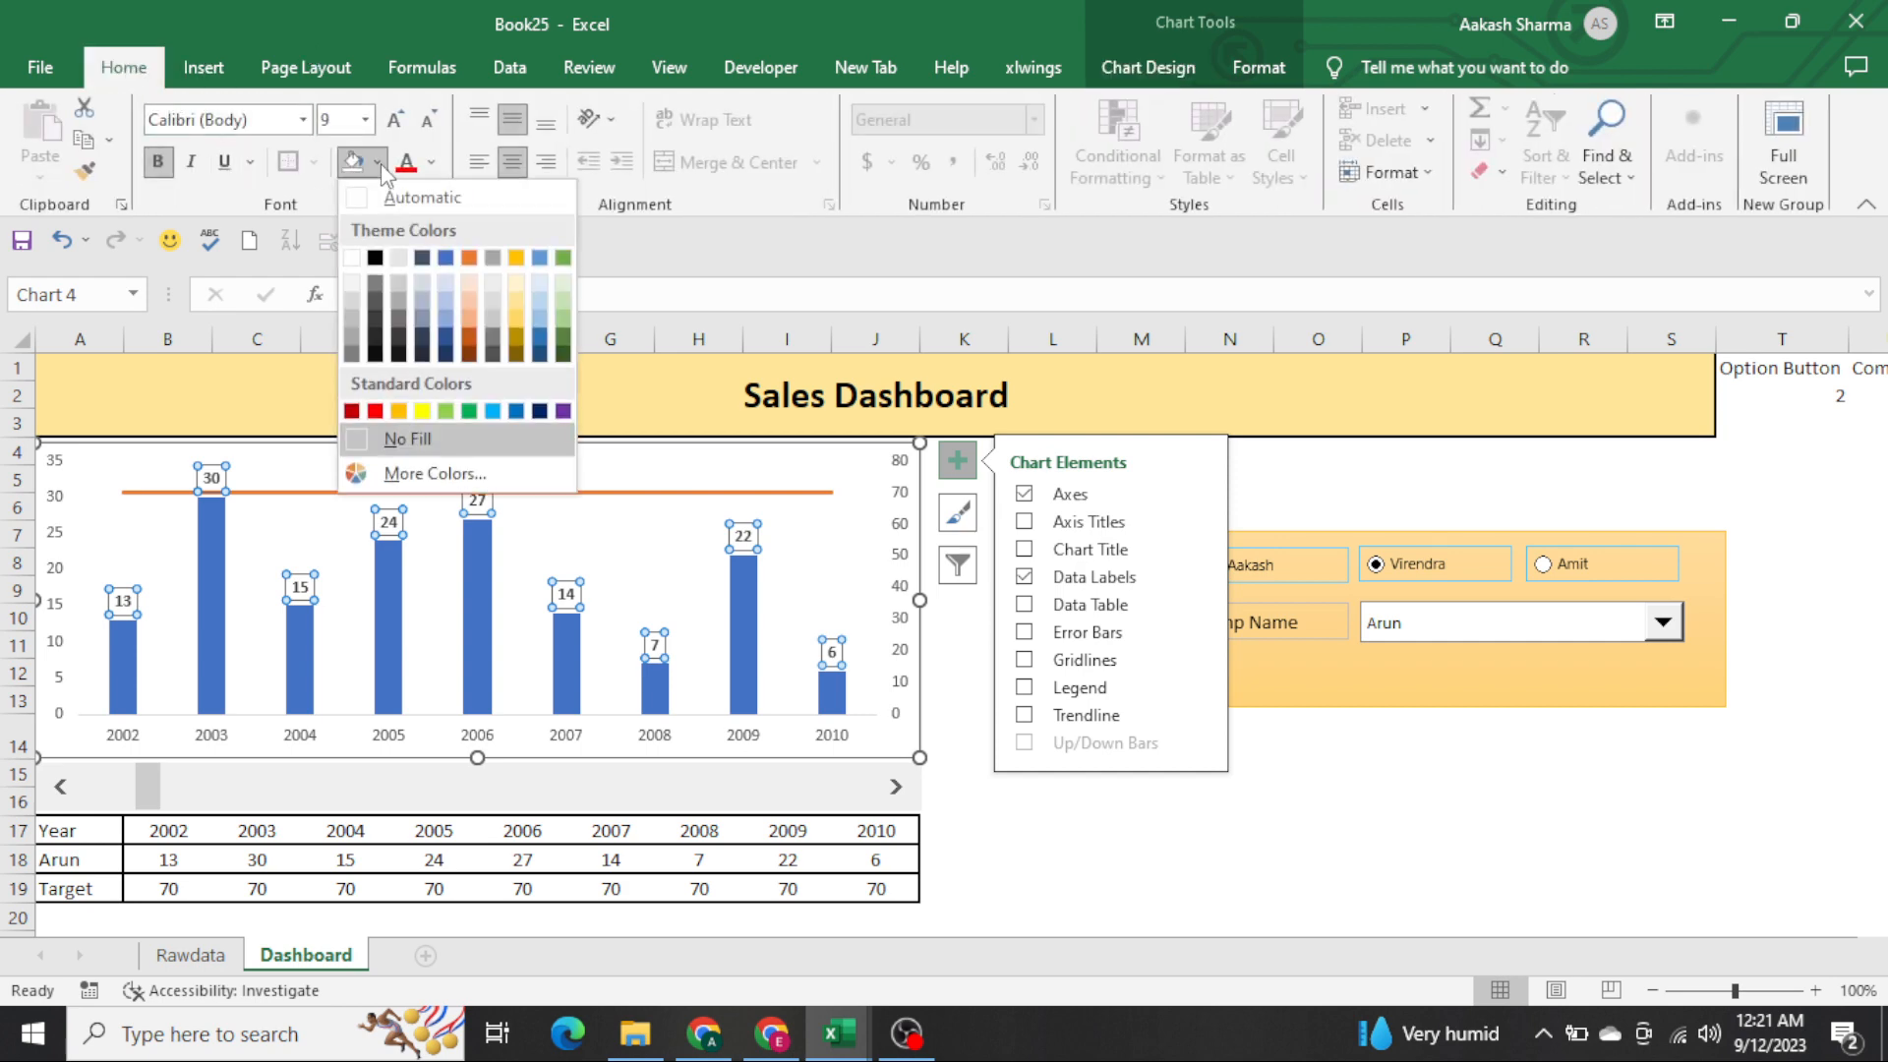
pyautogui.click(518, 291)
pyautogui.click(880, 856)
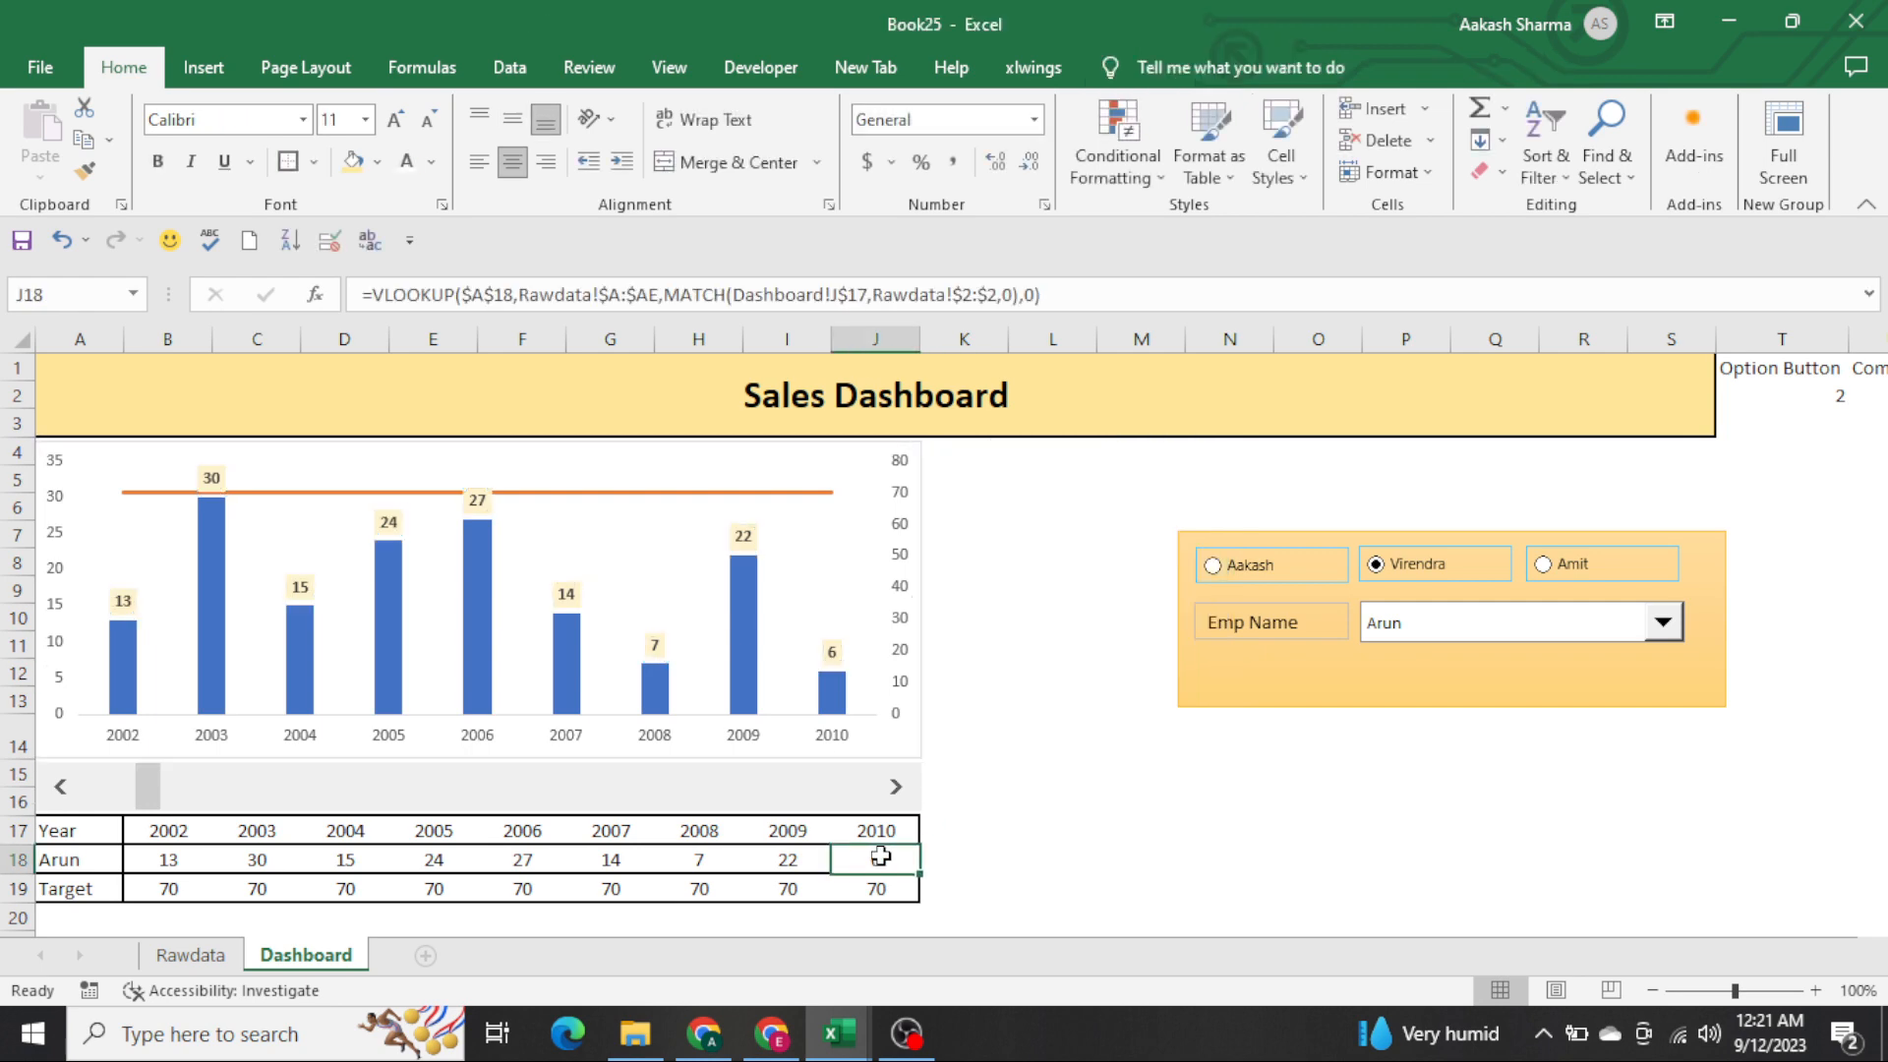
# Make the year labels on the chart's horizontal axis bold
pyautogui.click(689, 745)
pyautogui.click(655, 745)
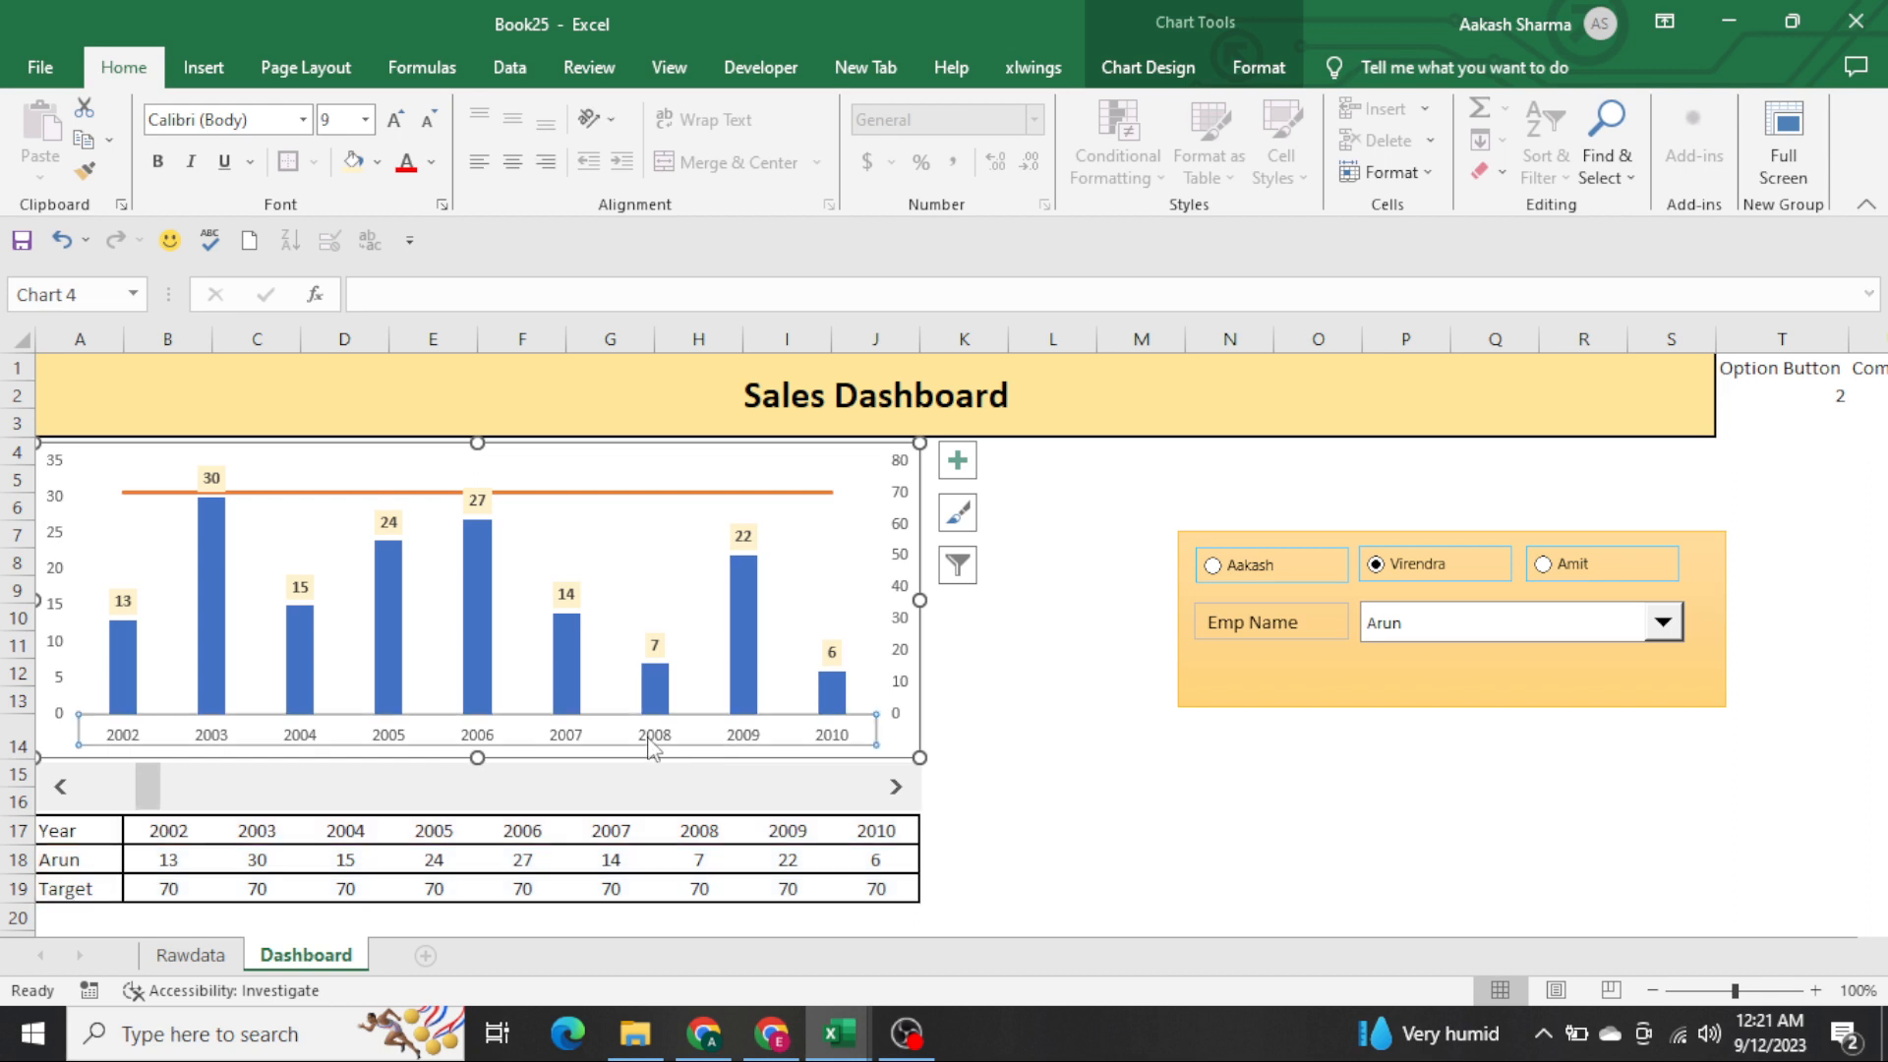
pyautogui.click(763, 474)
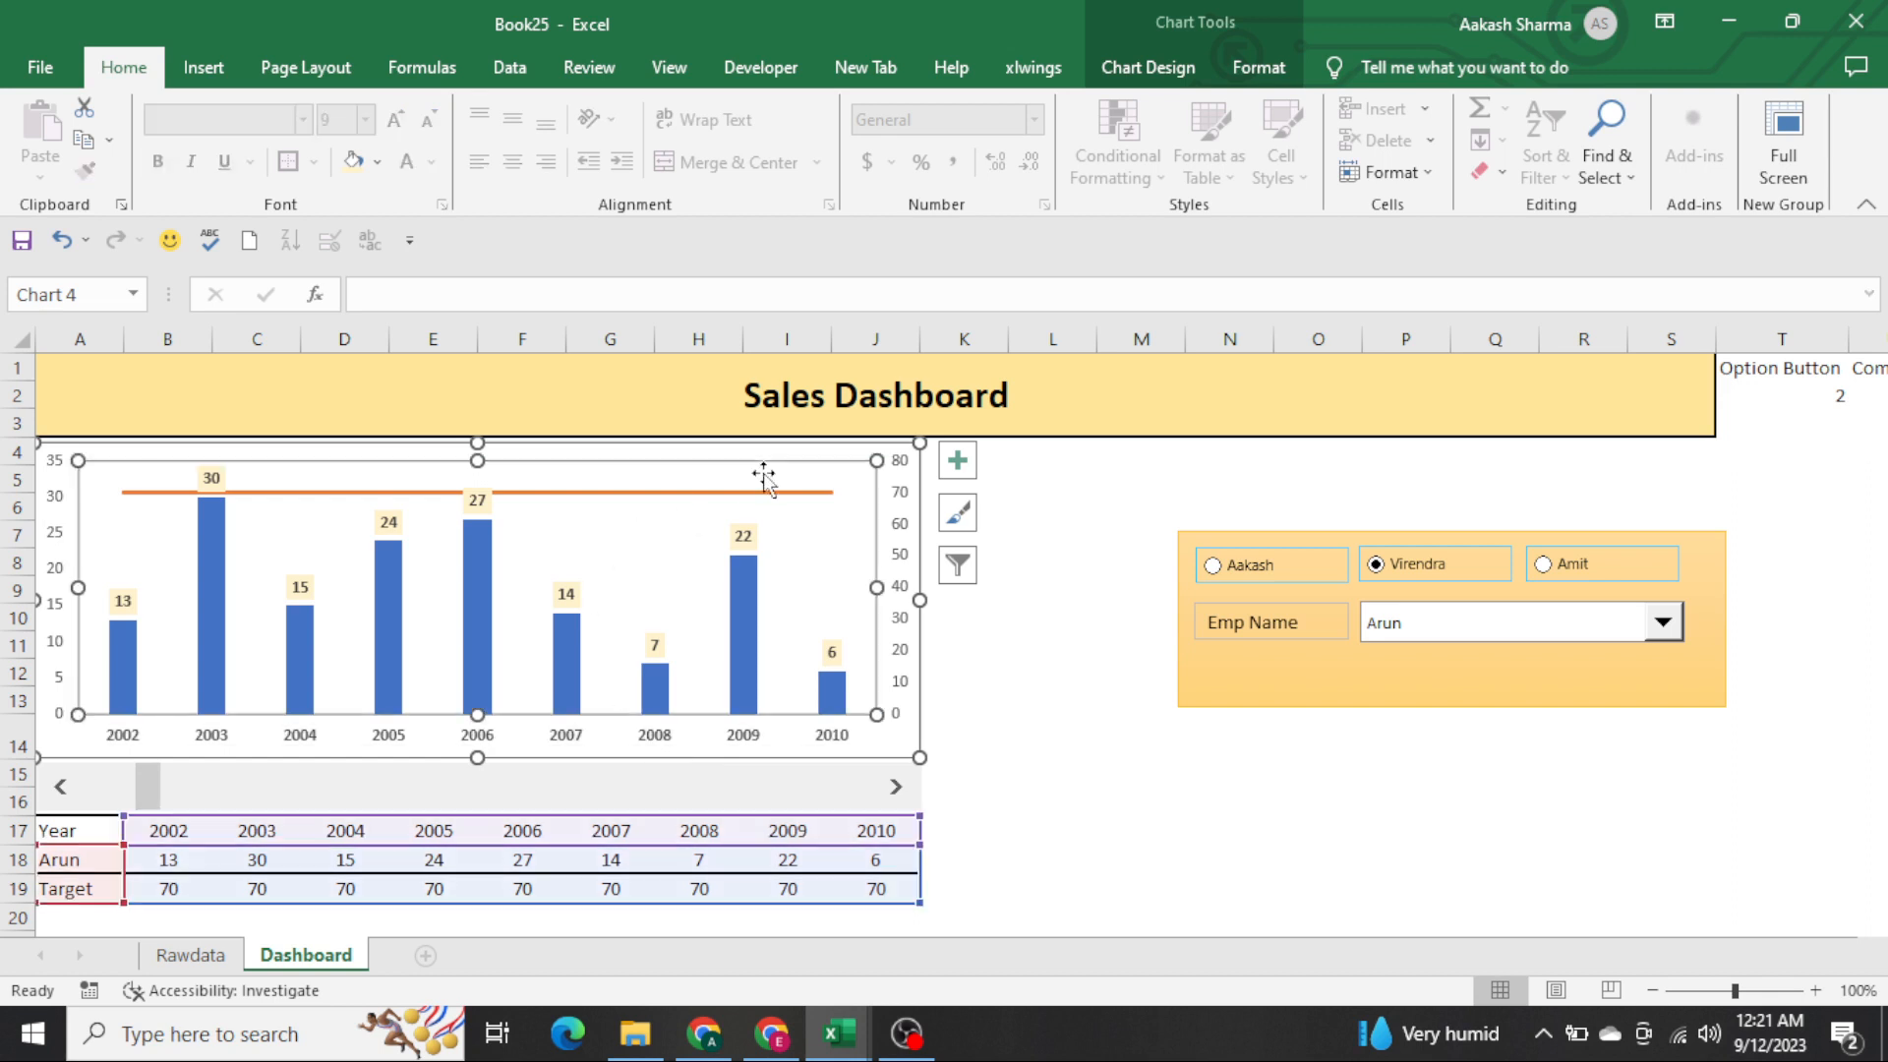
# Fill the chart's sales columns with dark gold
pyautogui.click(737, 610)
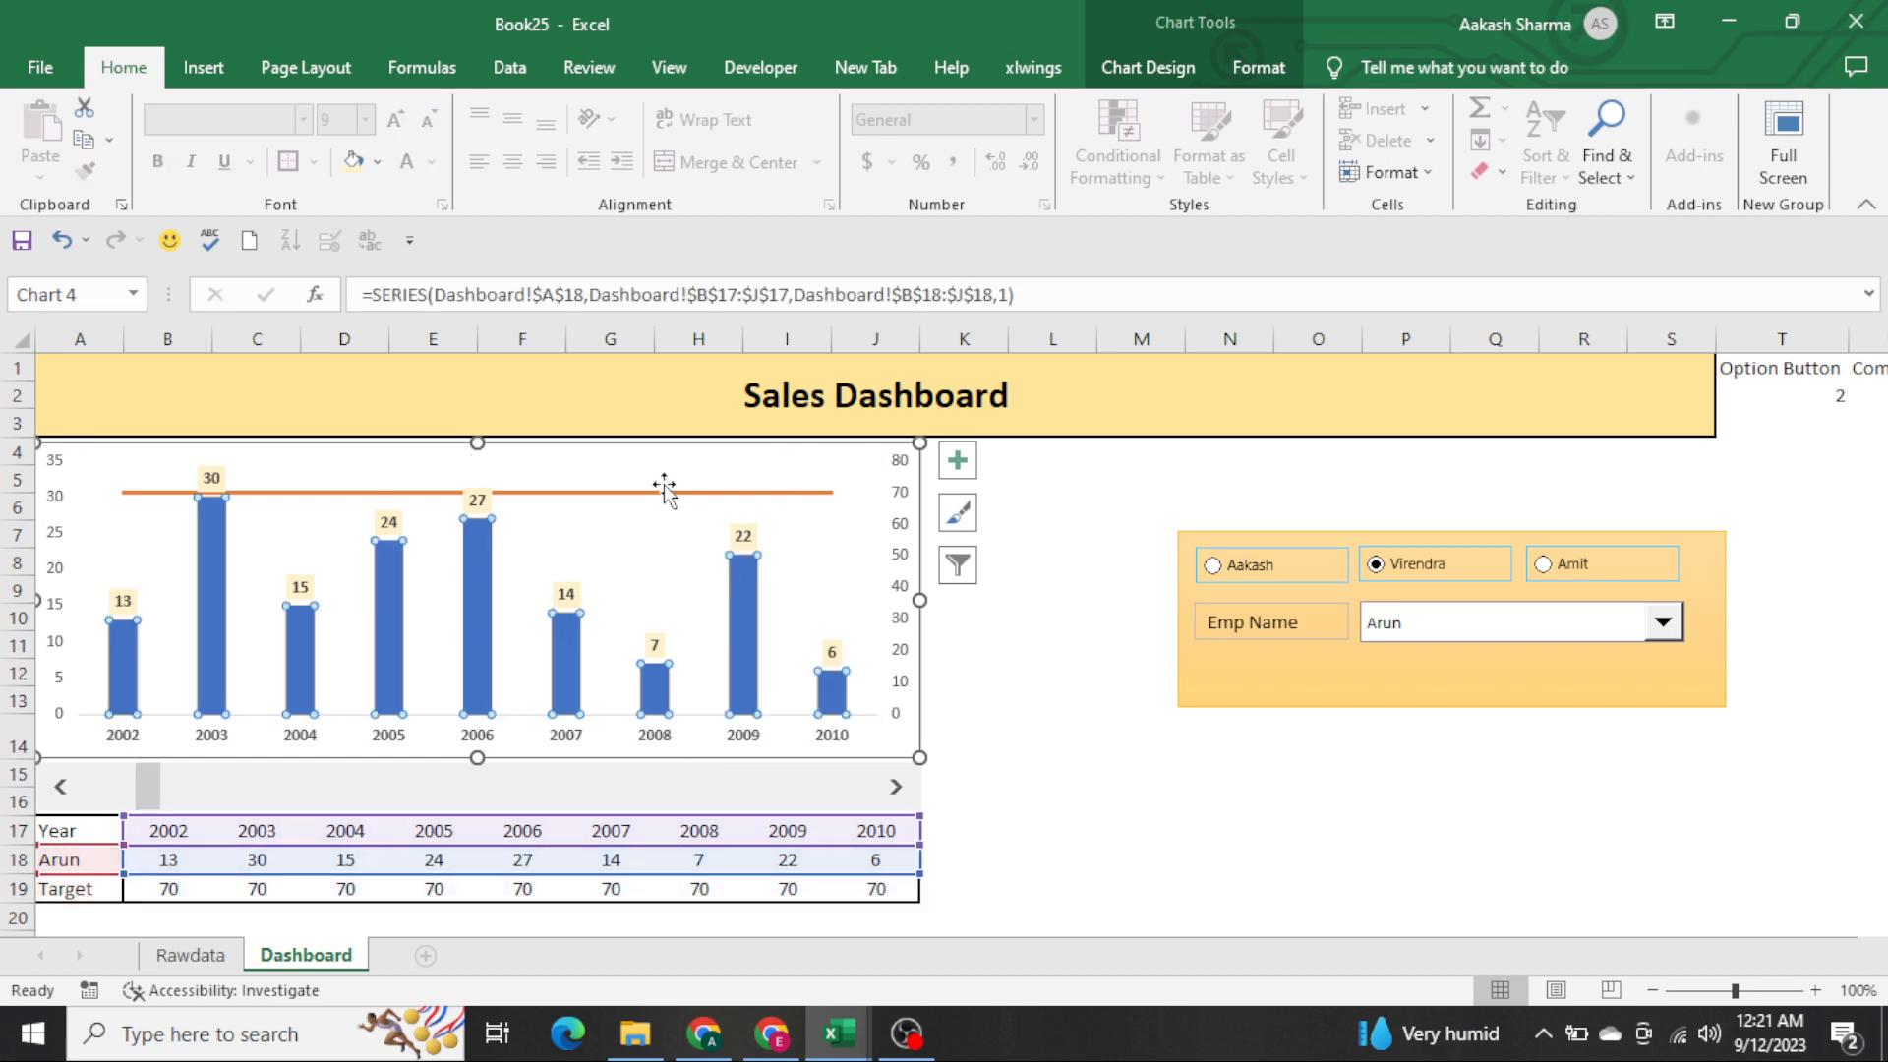
pyautogui.click(376, 161)
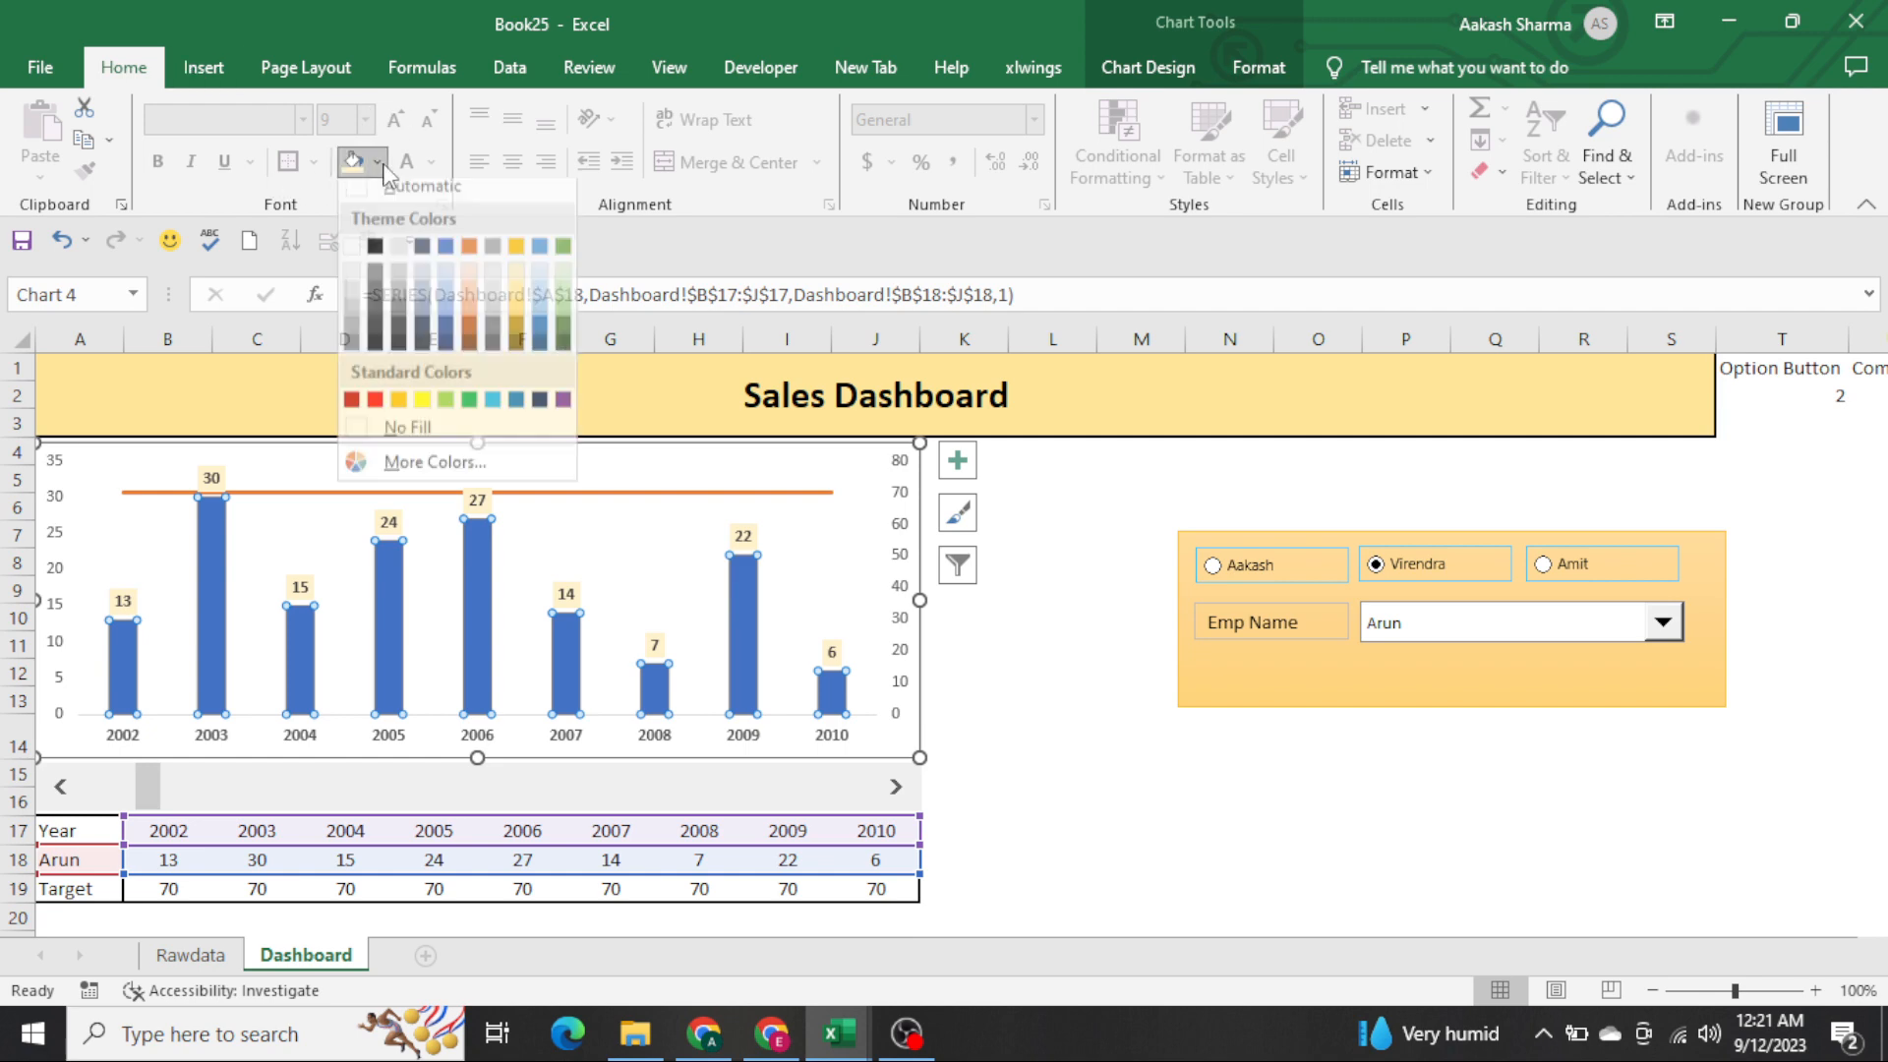
pyautogui.click(516, 337)
pyautogui.click(1156, 715)
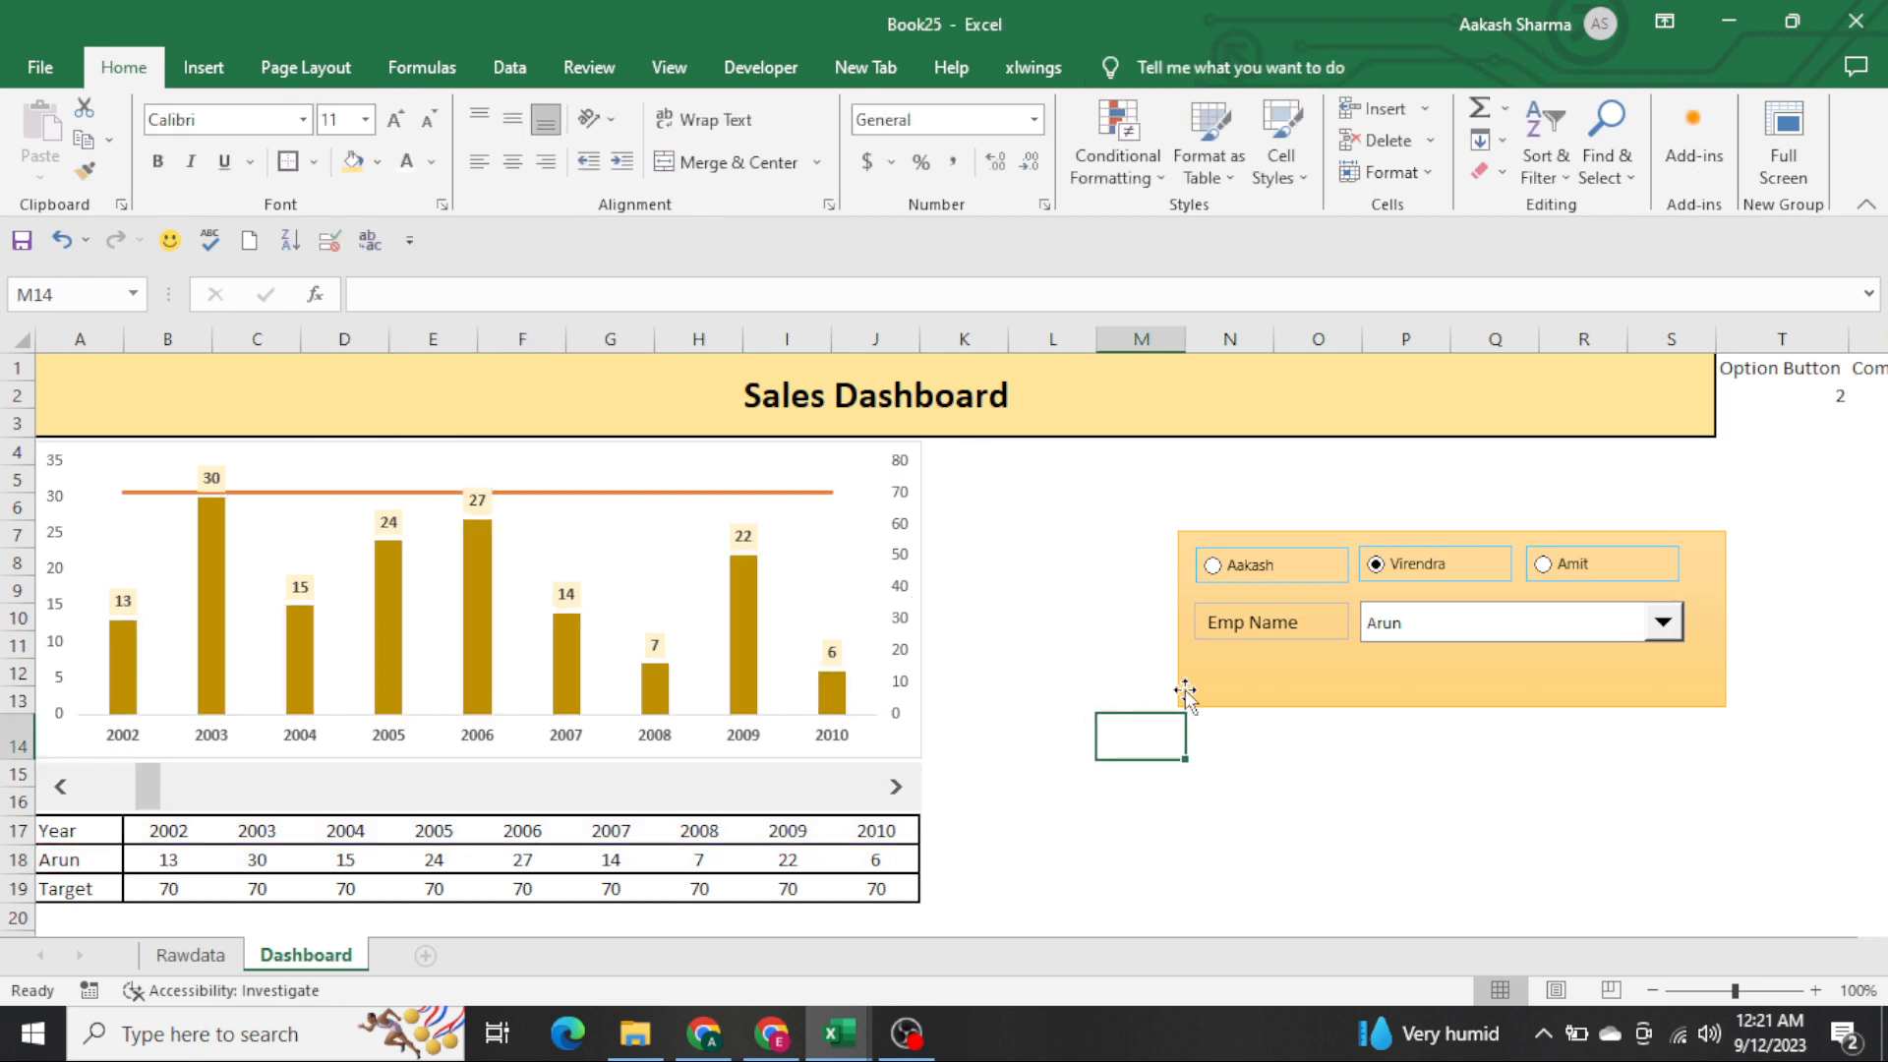
# Move the control panel with the team options and employee dropdown up against the chart, directly below the title banner
pyautogui.click(1323, 678)
pyautogui.moveTo(1382, 694)
pyautogui.mouseDown()
pyautogui.moveTo(1171, 636)
pyautogui.moveTo(1130, 605)
pyautogui.mouseUp()
pyautogui.click(1131, 750)
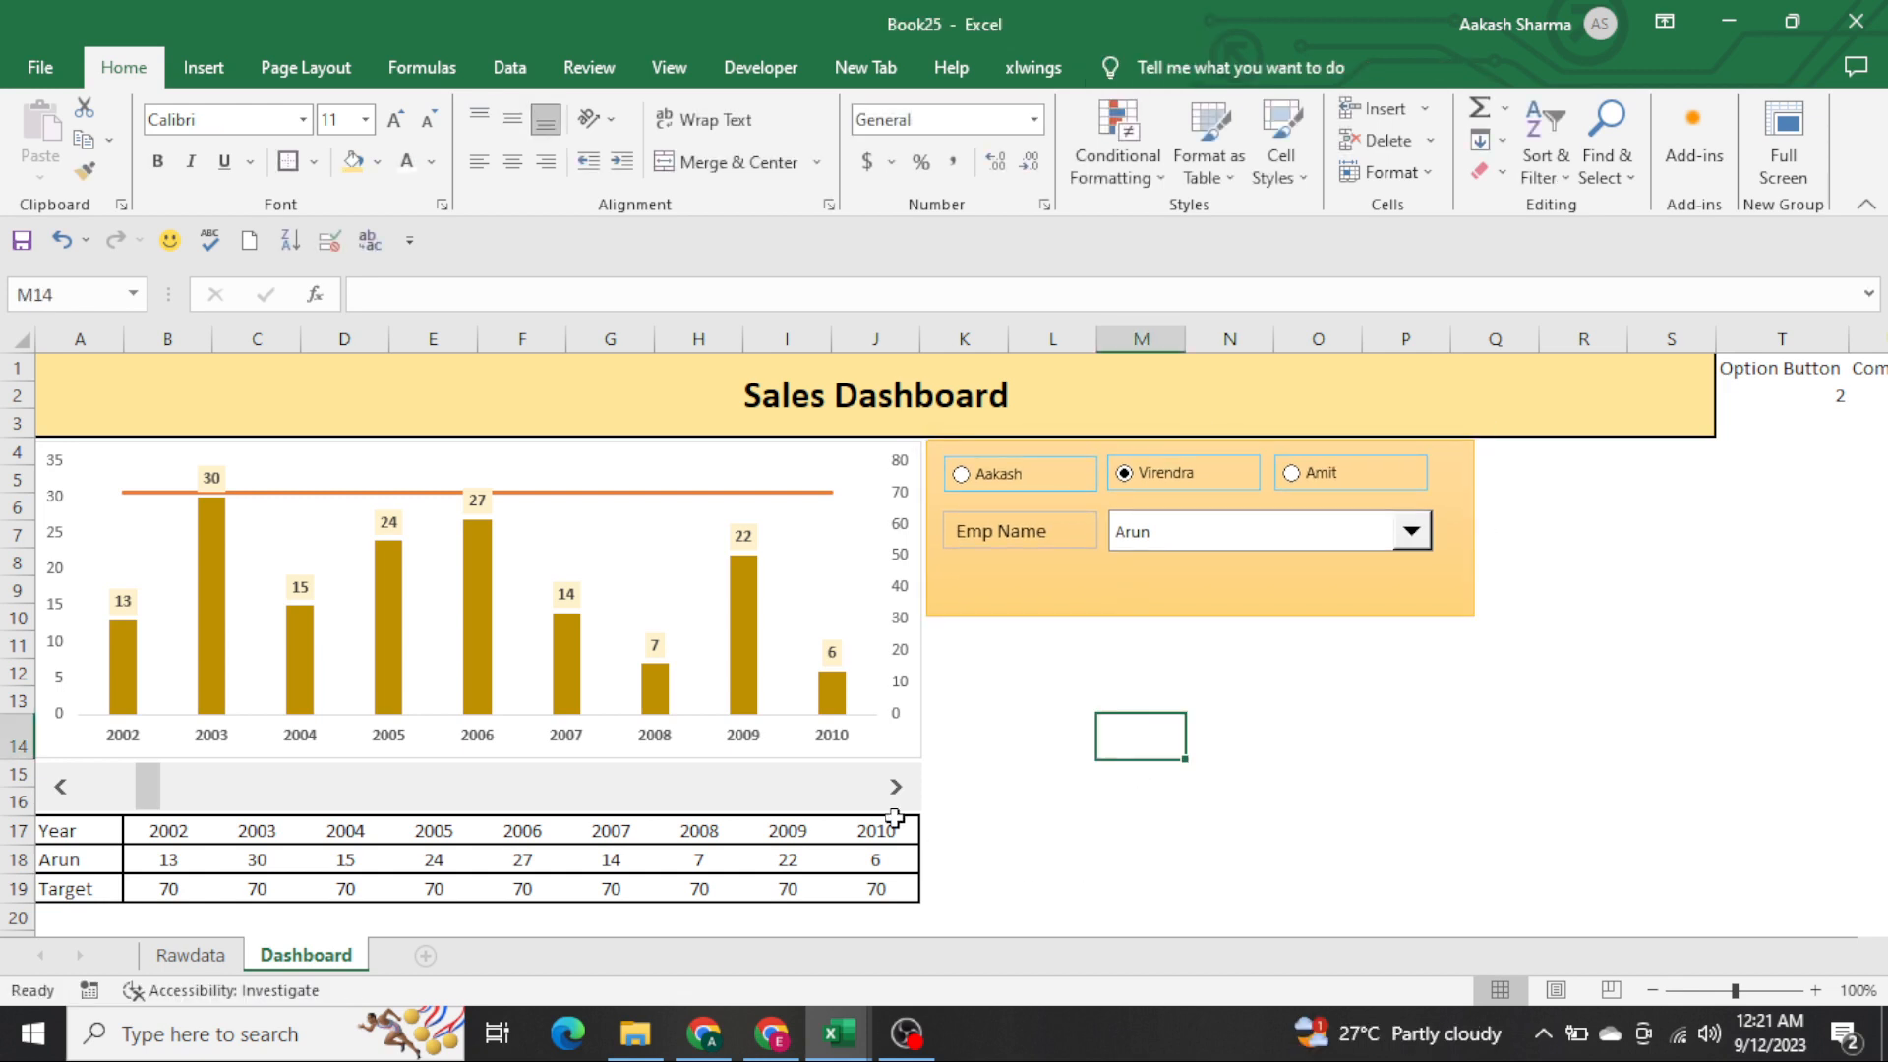
# Test the year scrollbar by advancing the table and chart to the years 2008 to 2016
pyautogui.click(860, 808)
pyautogui.click(853, 809)
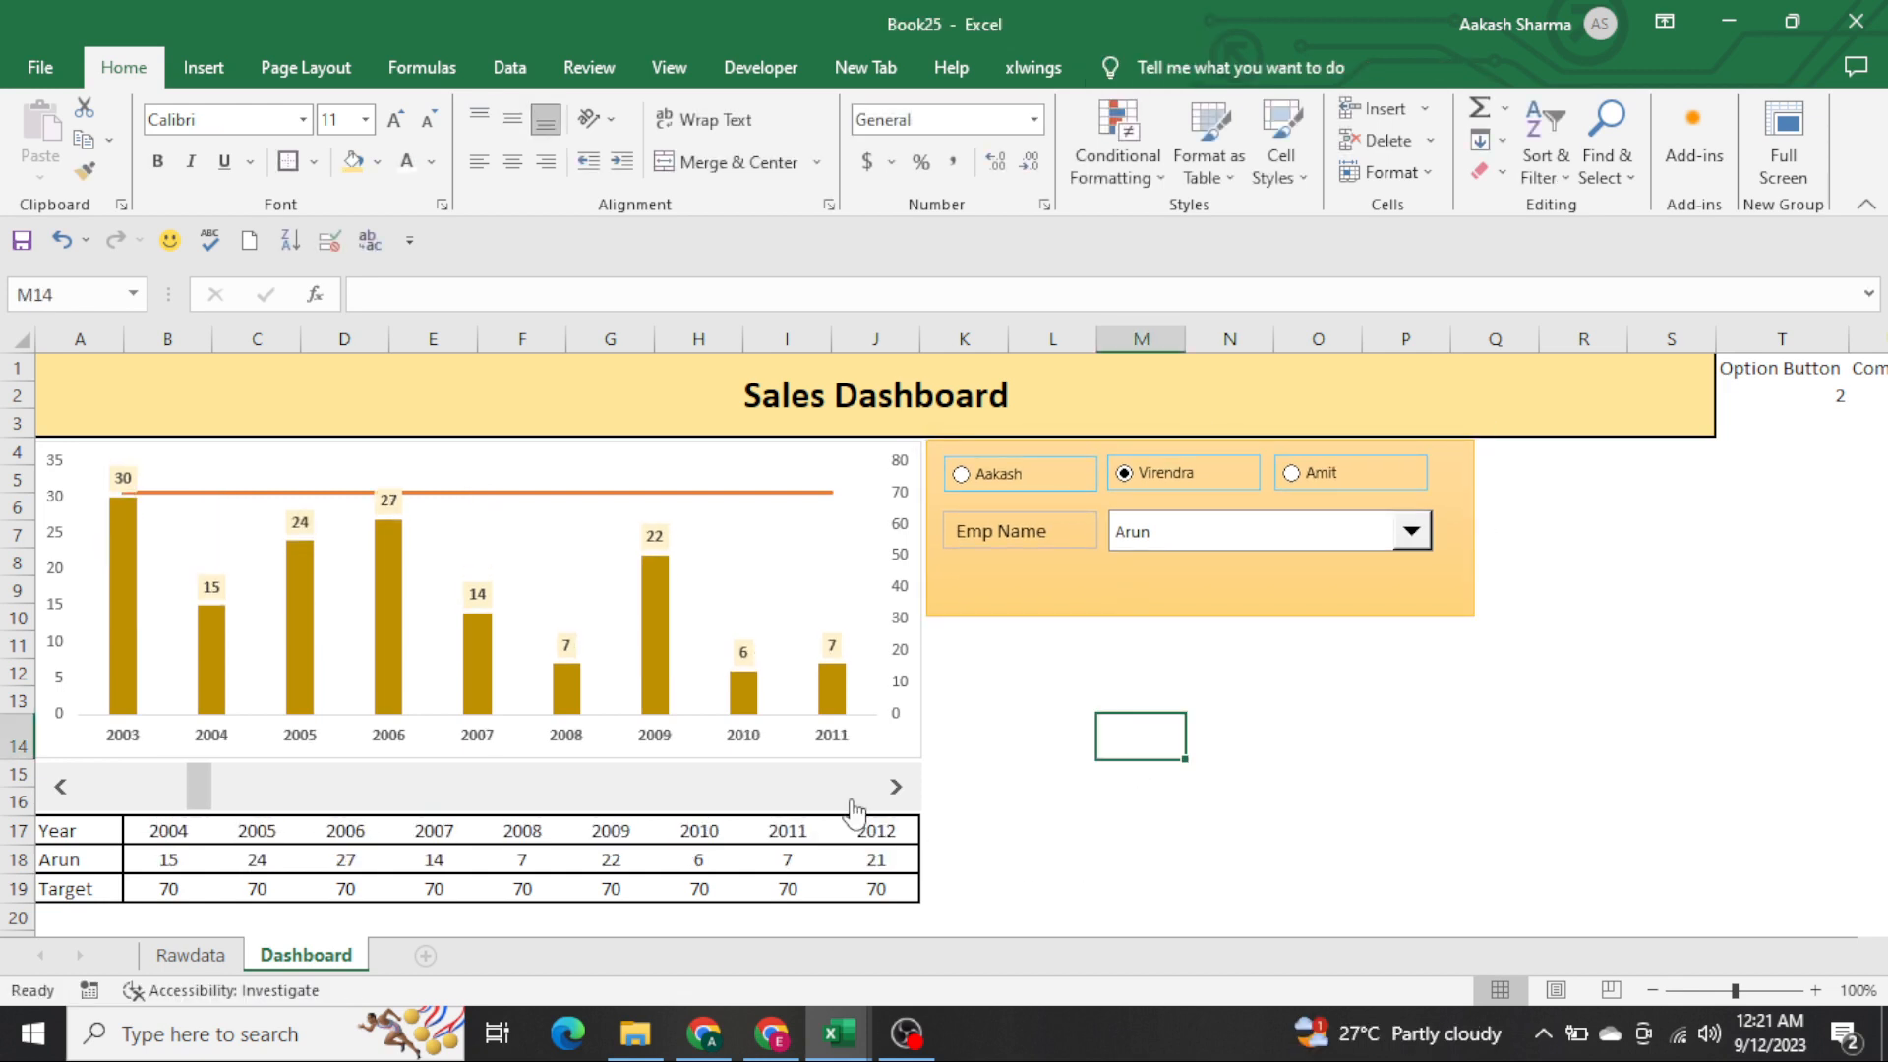
pyautogui.click(854, 808)
pyautogui.click(854, 808)
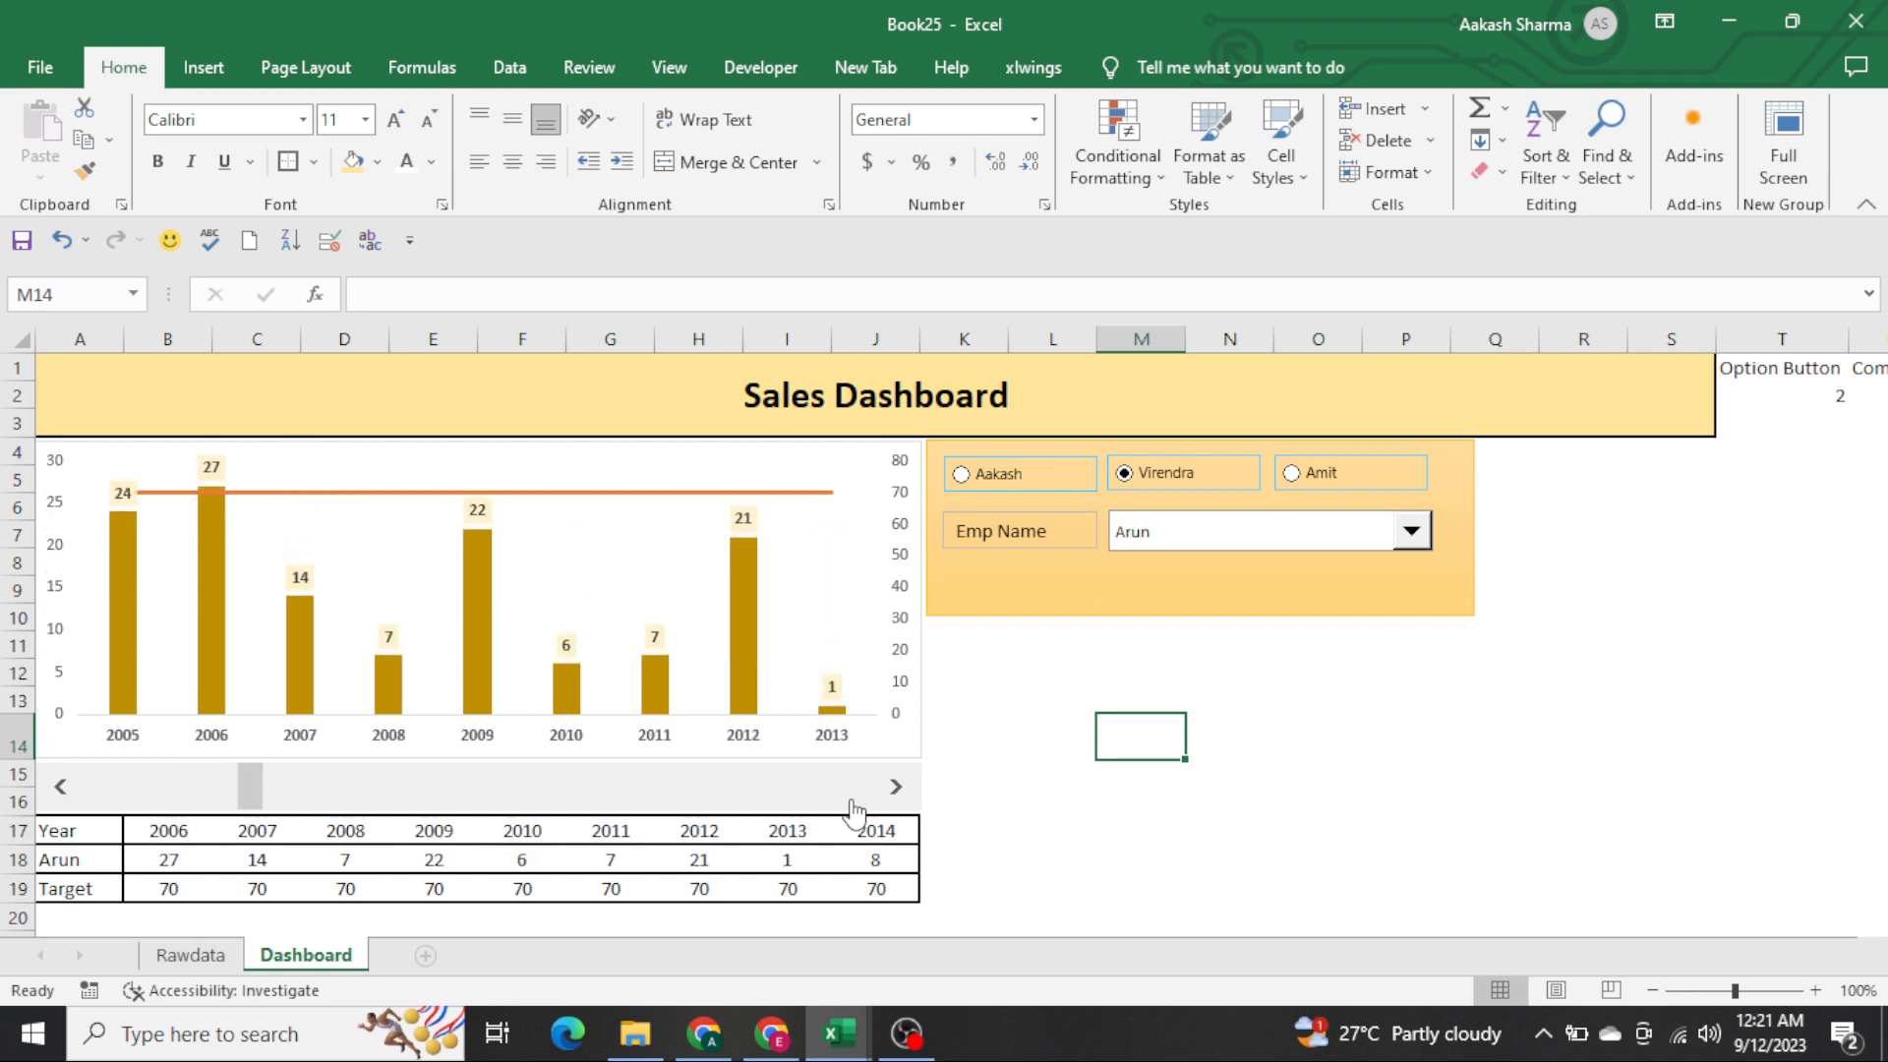
pyautogui.click(854, 808)
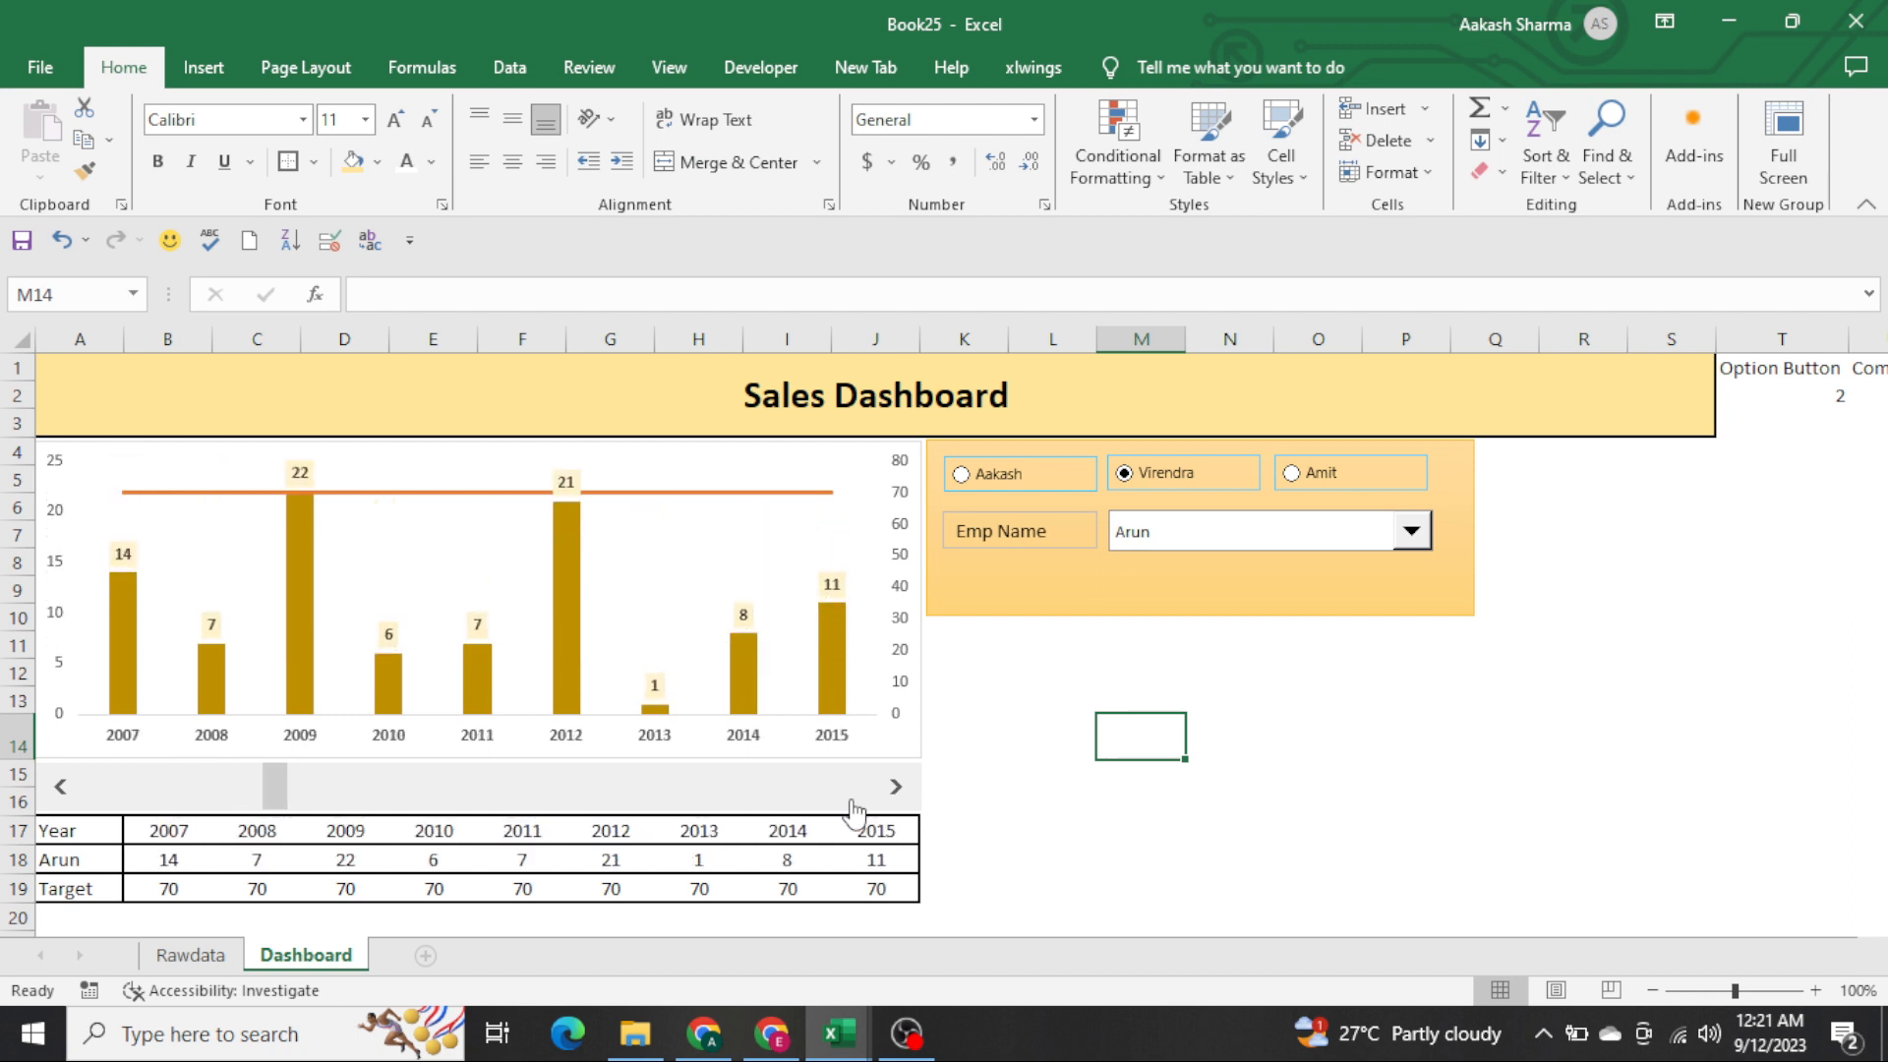
pyautogui.click(854, 808)
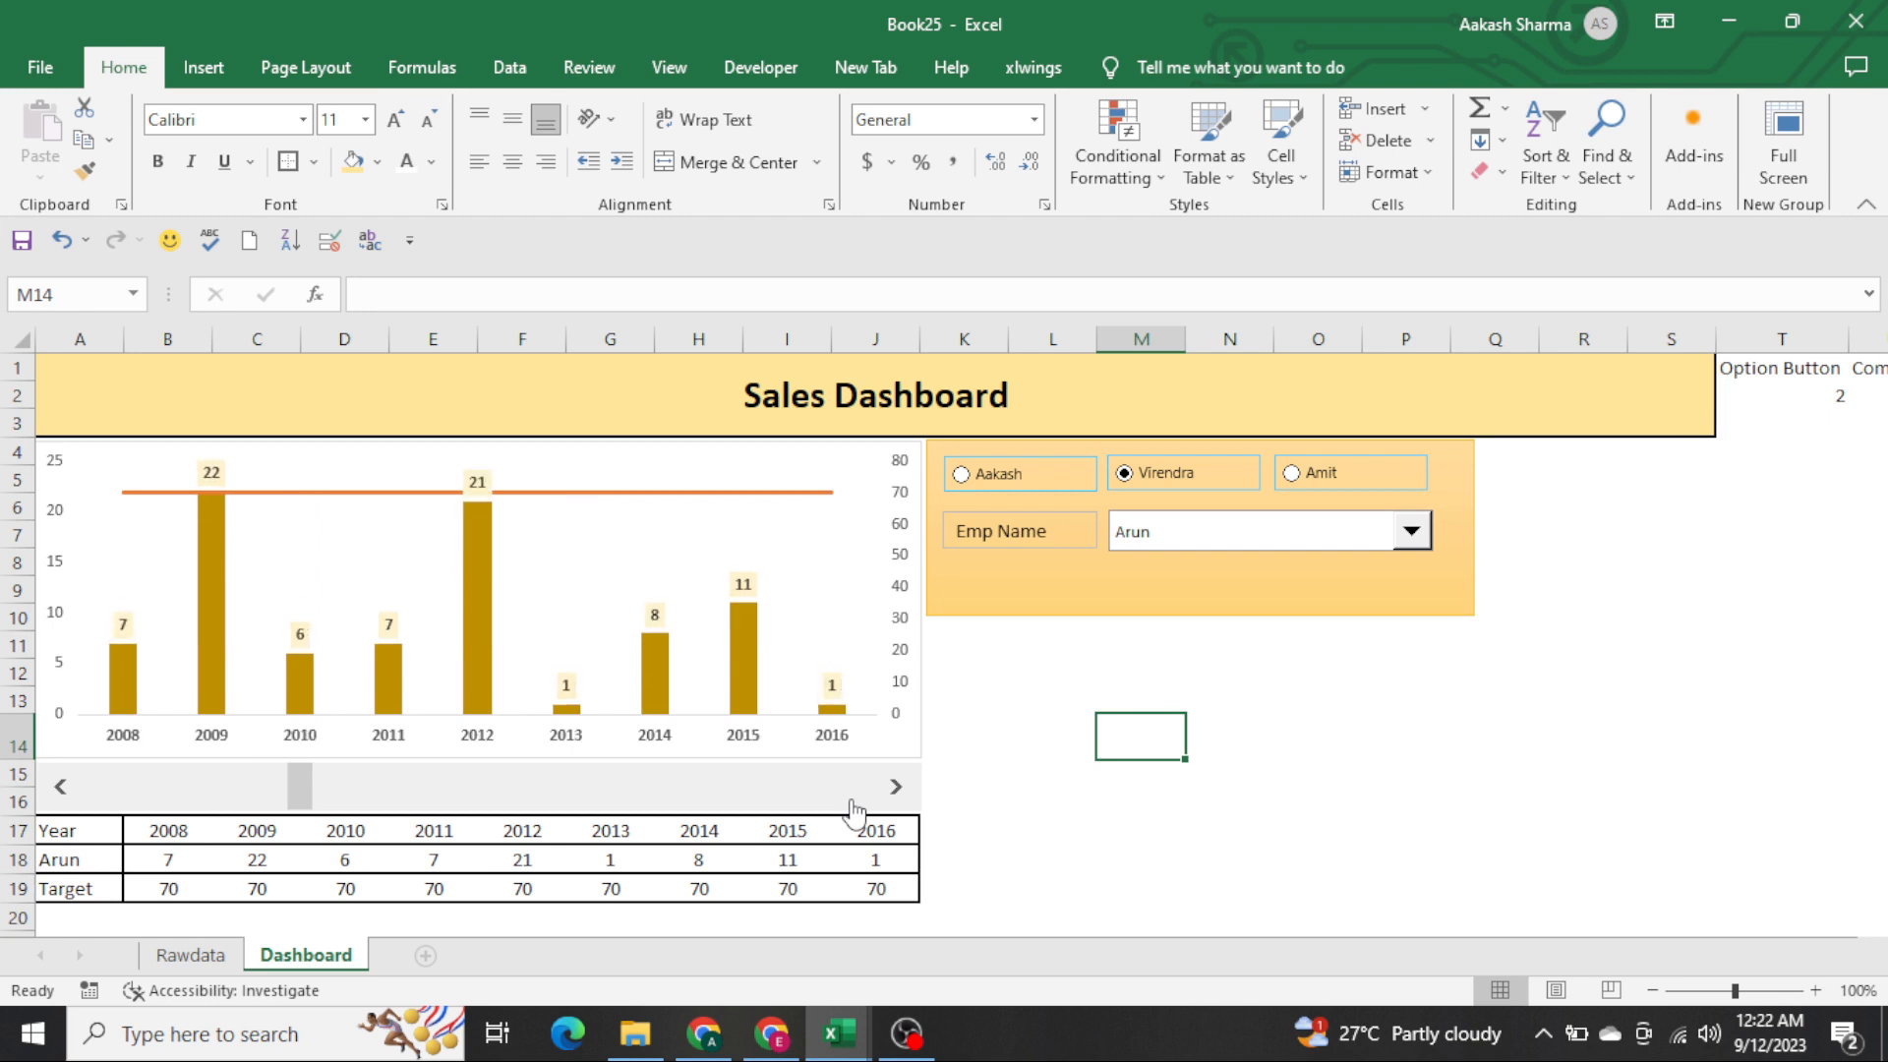
# Select the first team option and advance the year scrollbar to 2010 to 2018 to test the dashboard
pyautogui.click(1035, 499)
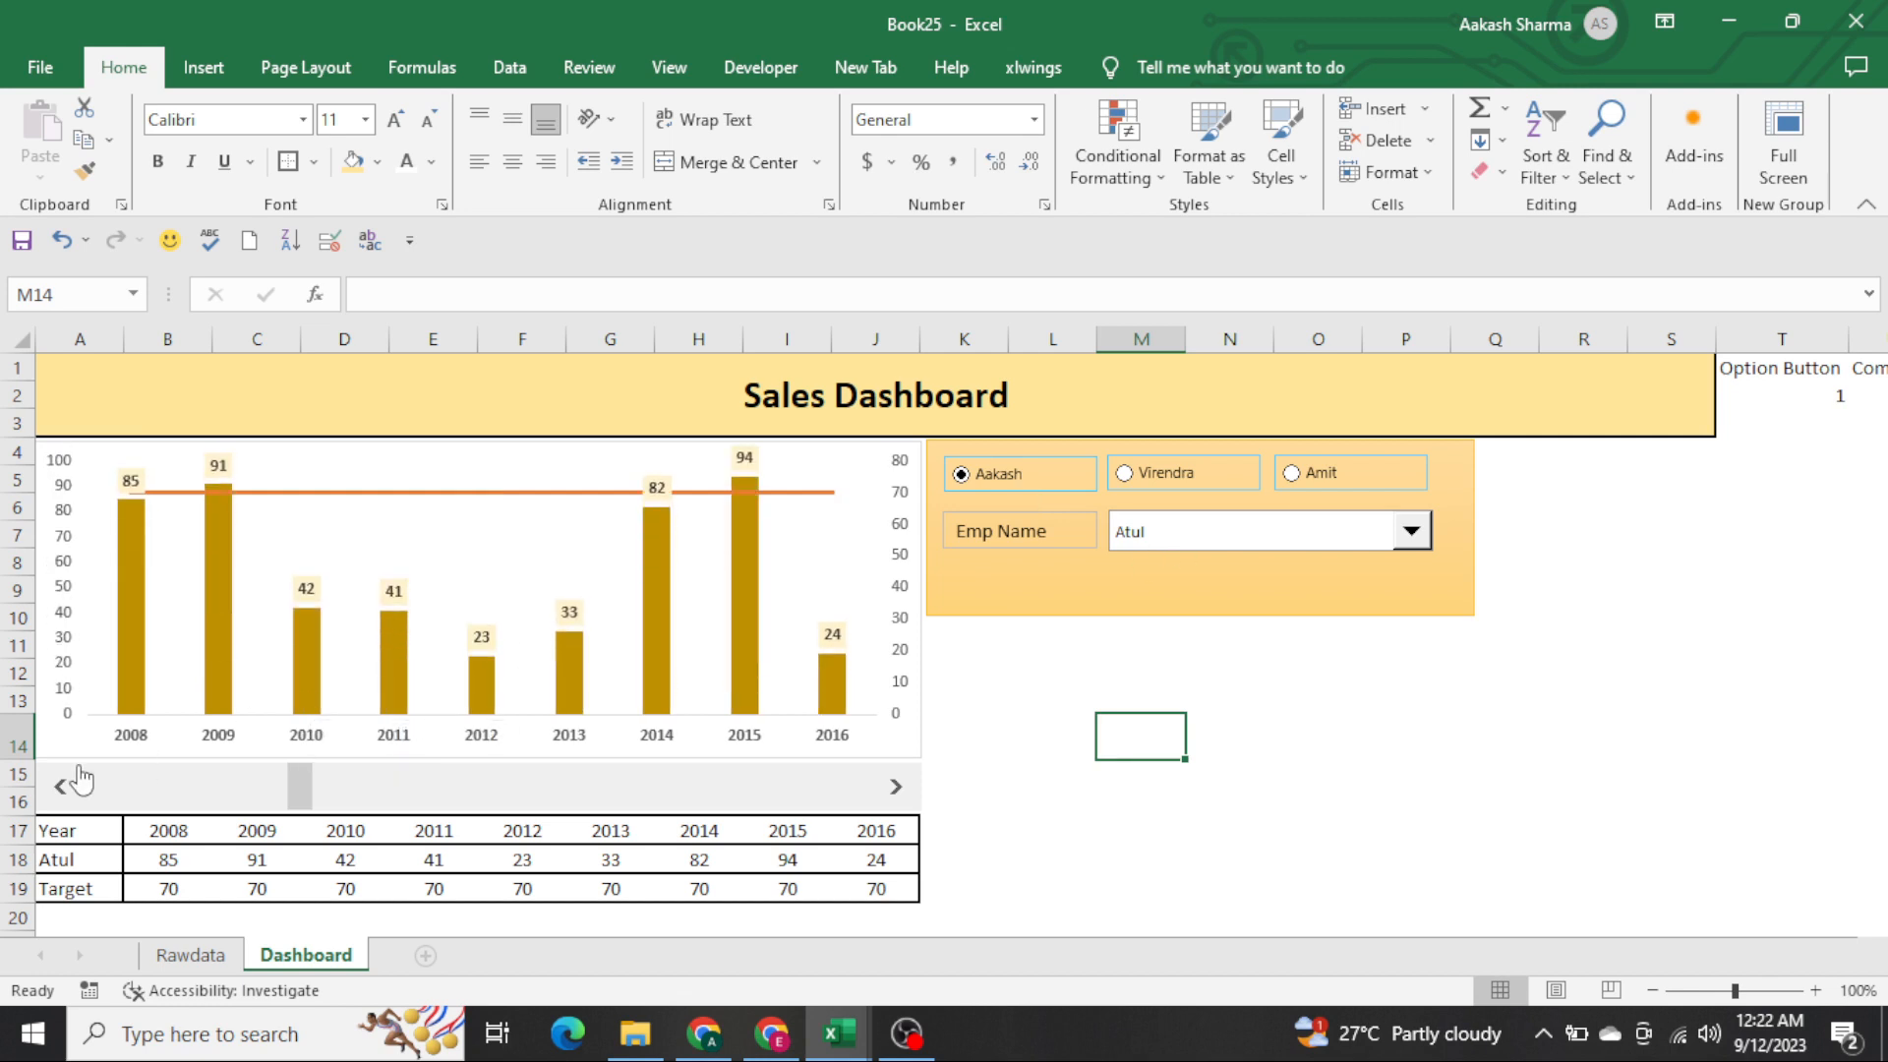
pyautogui.click(892, 789)
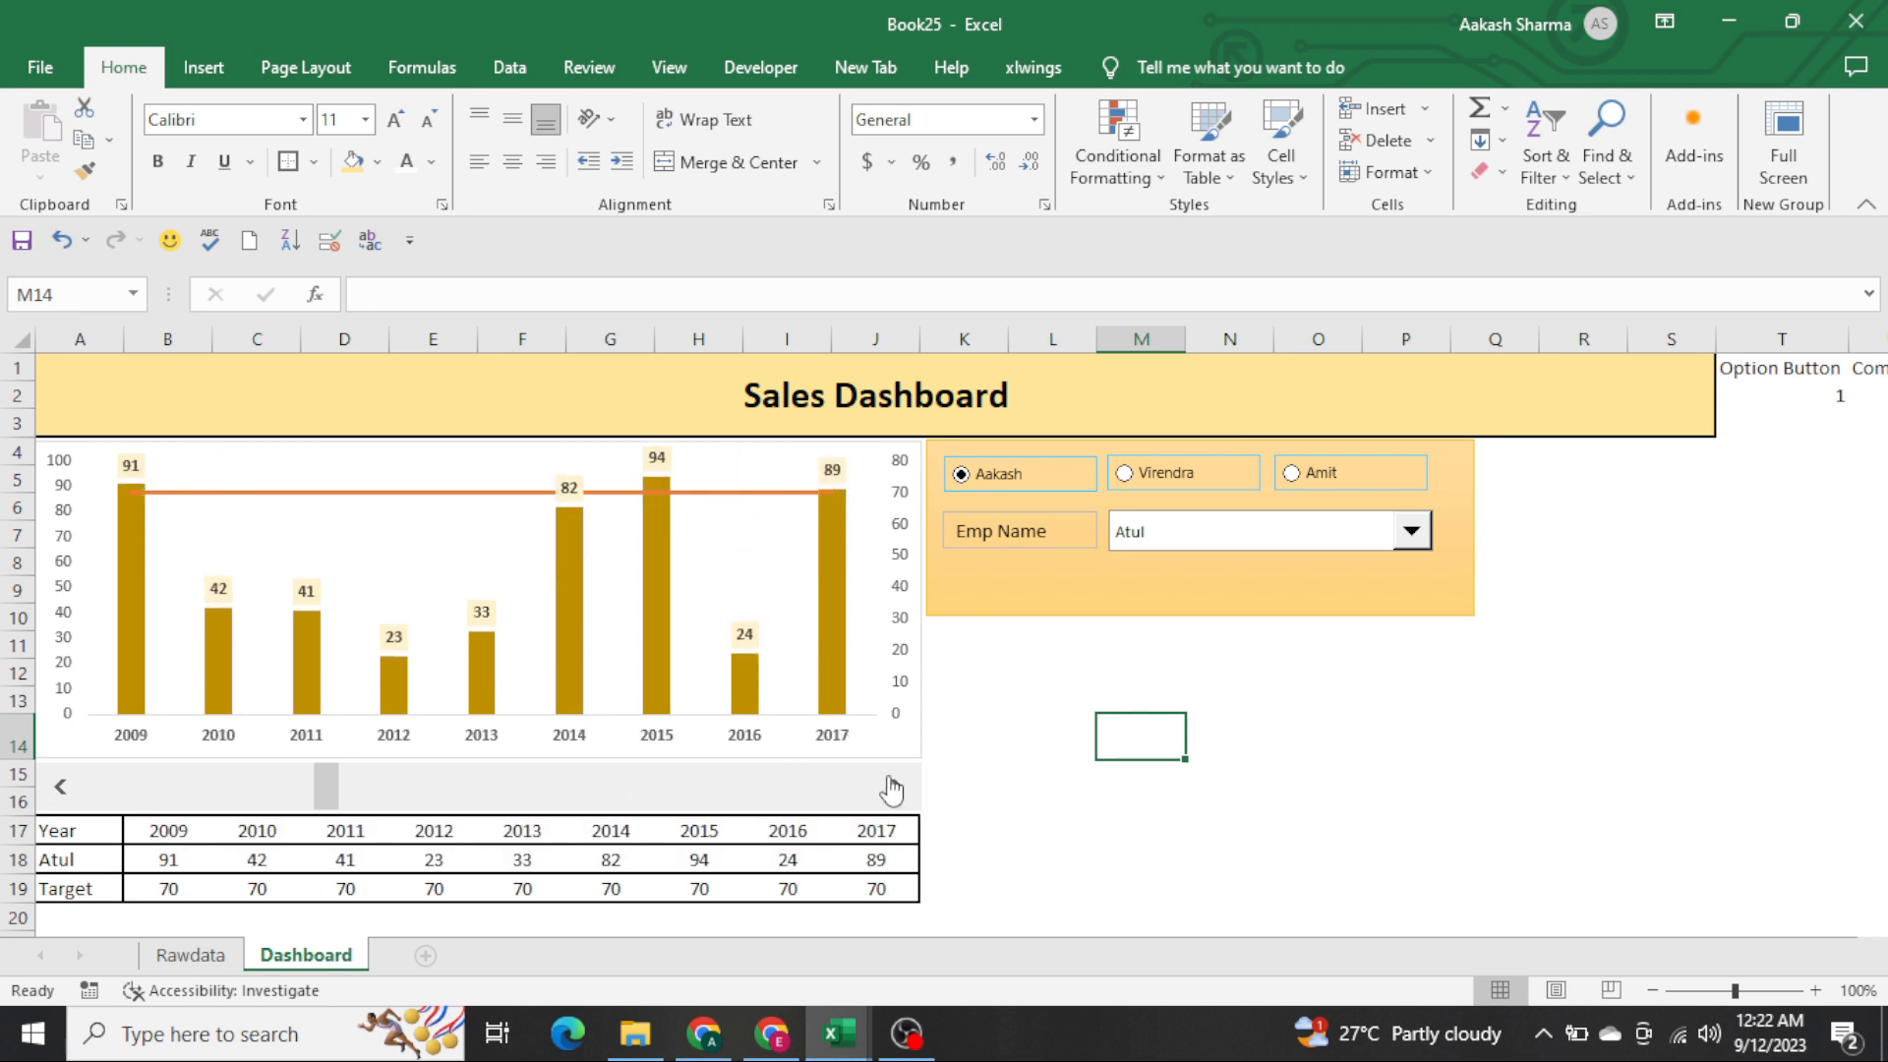
pyautogui.click(892, 789)
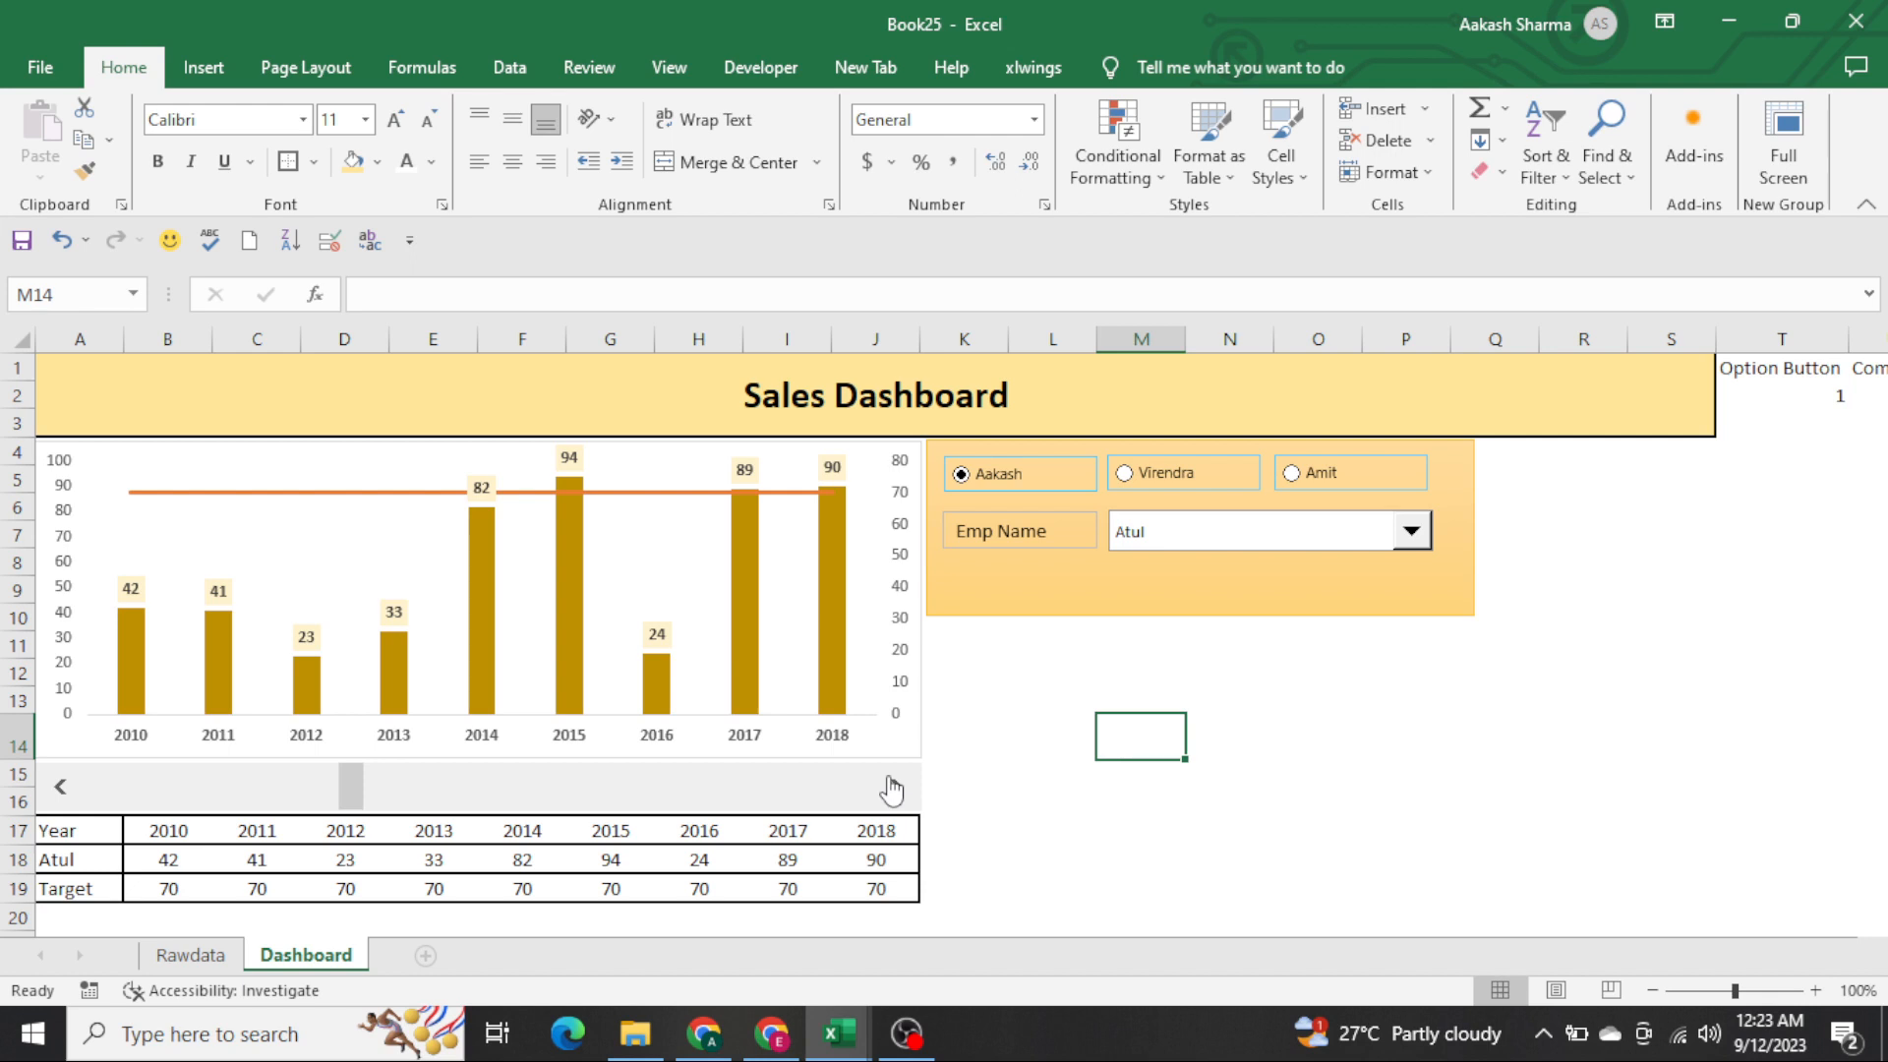
pyautogui.click(906, 1032)
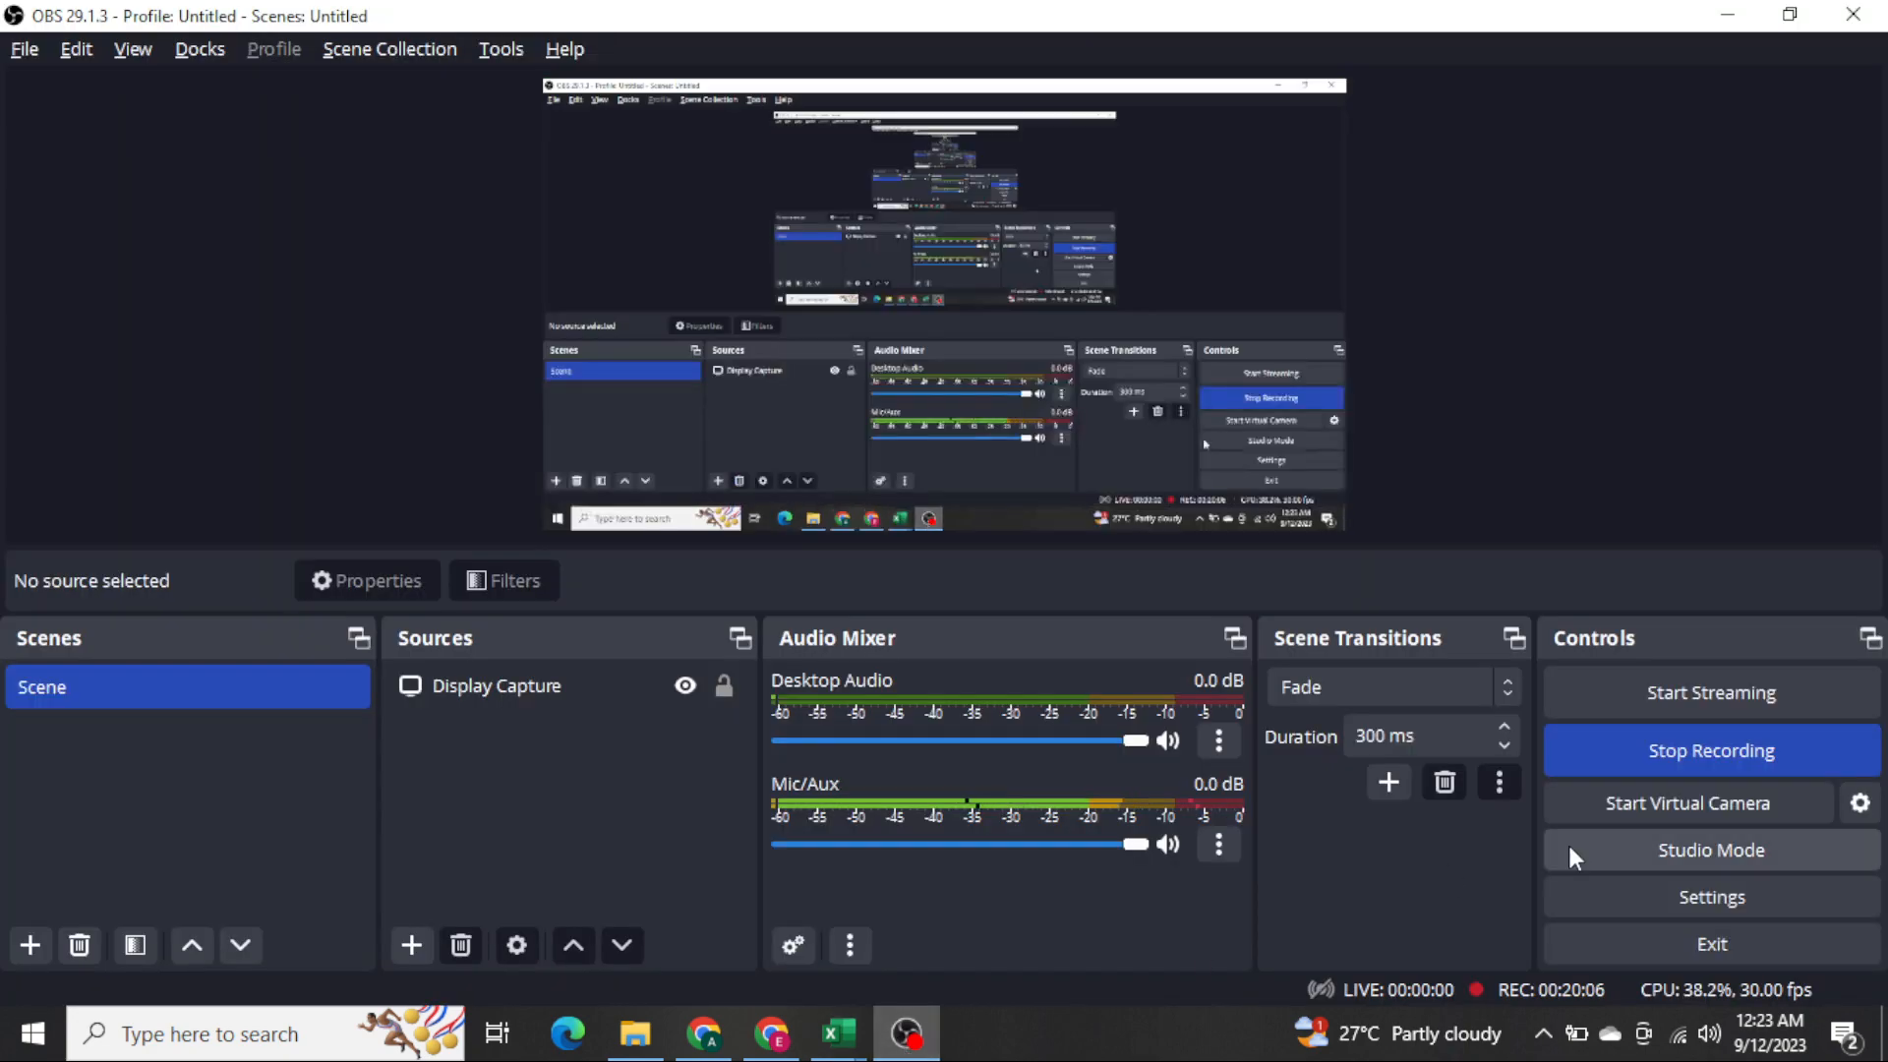